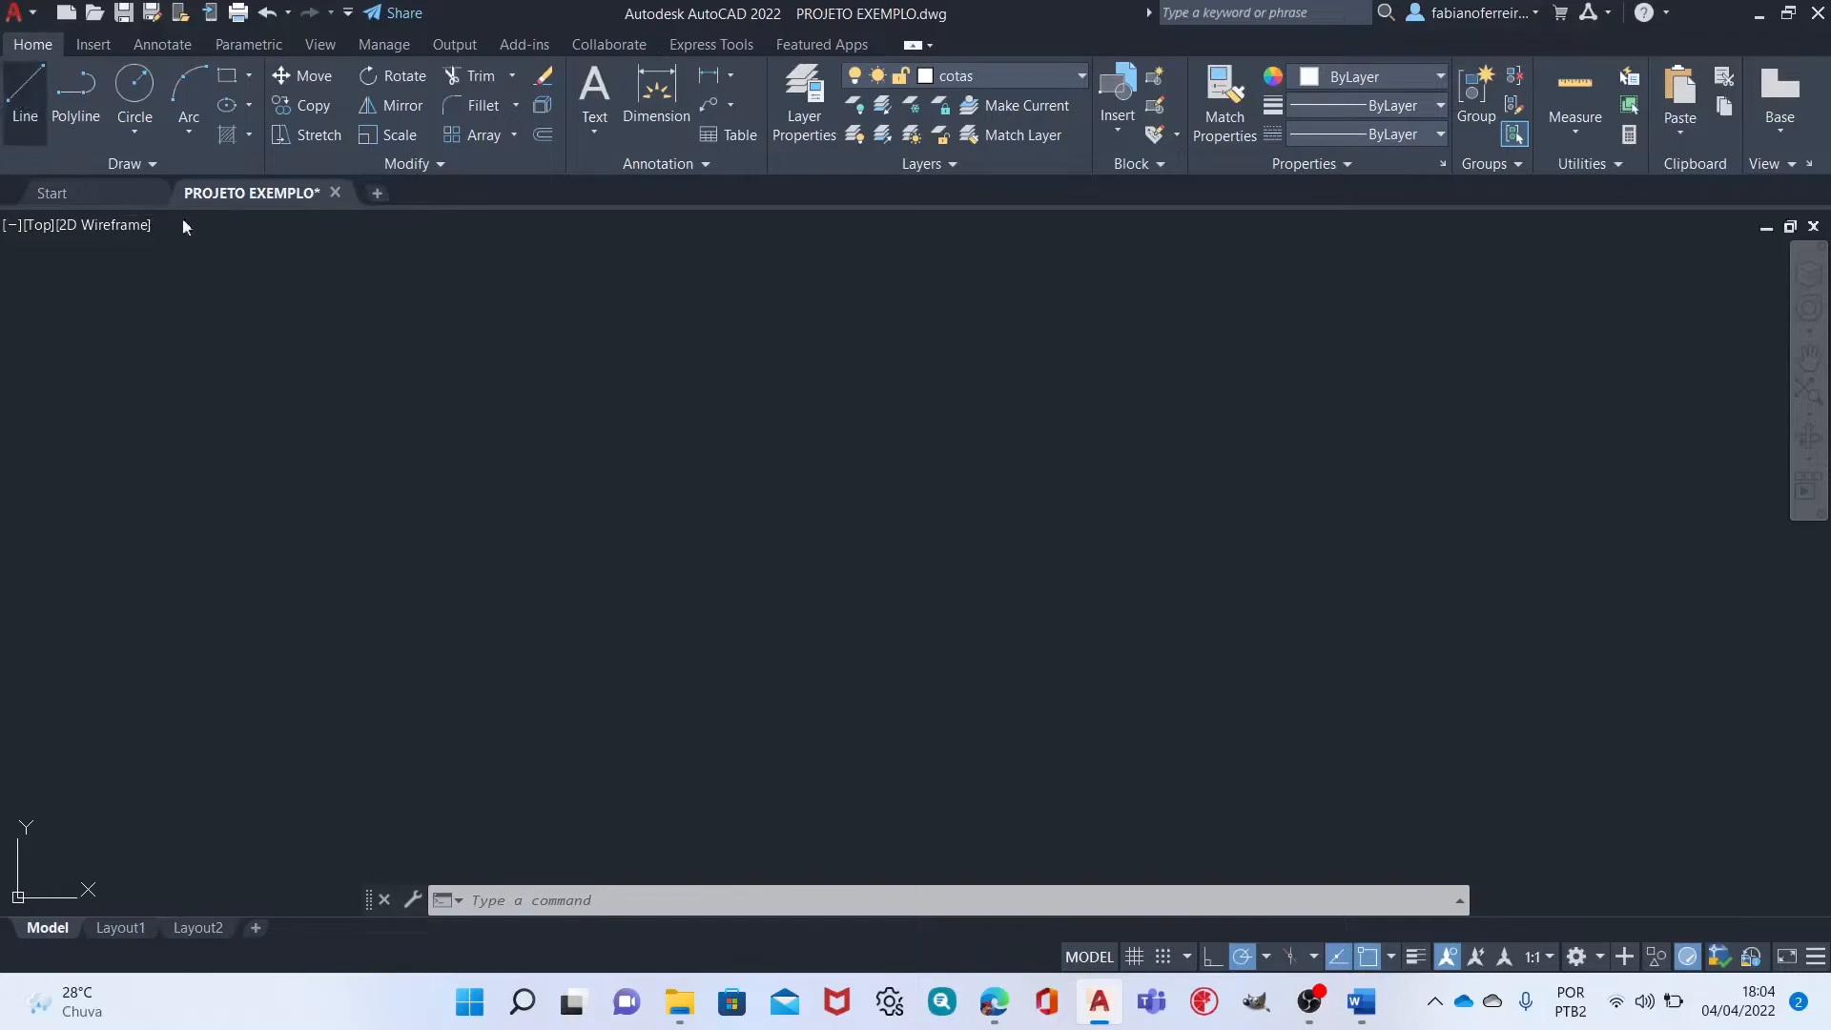
# Draw a horizontal line about 38.6 units long across the upper middle of the drawing area.
pyautogui.click(562, 423)
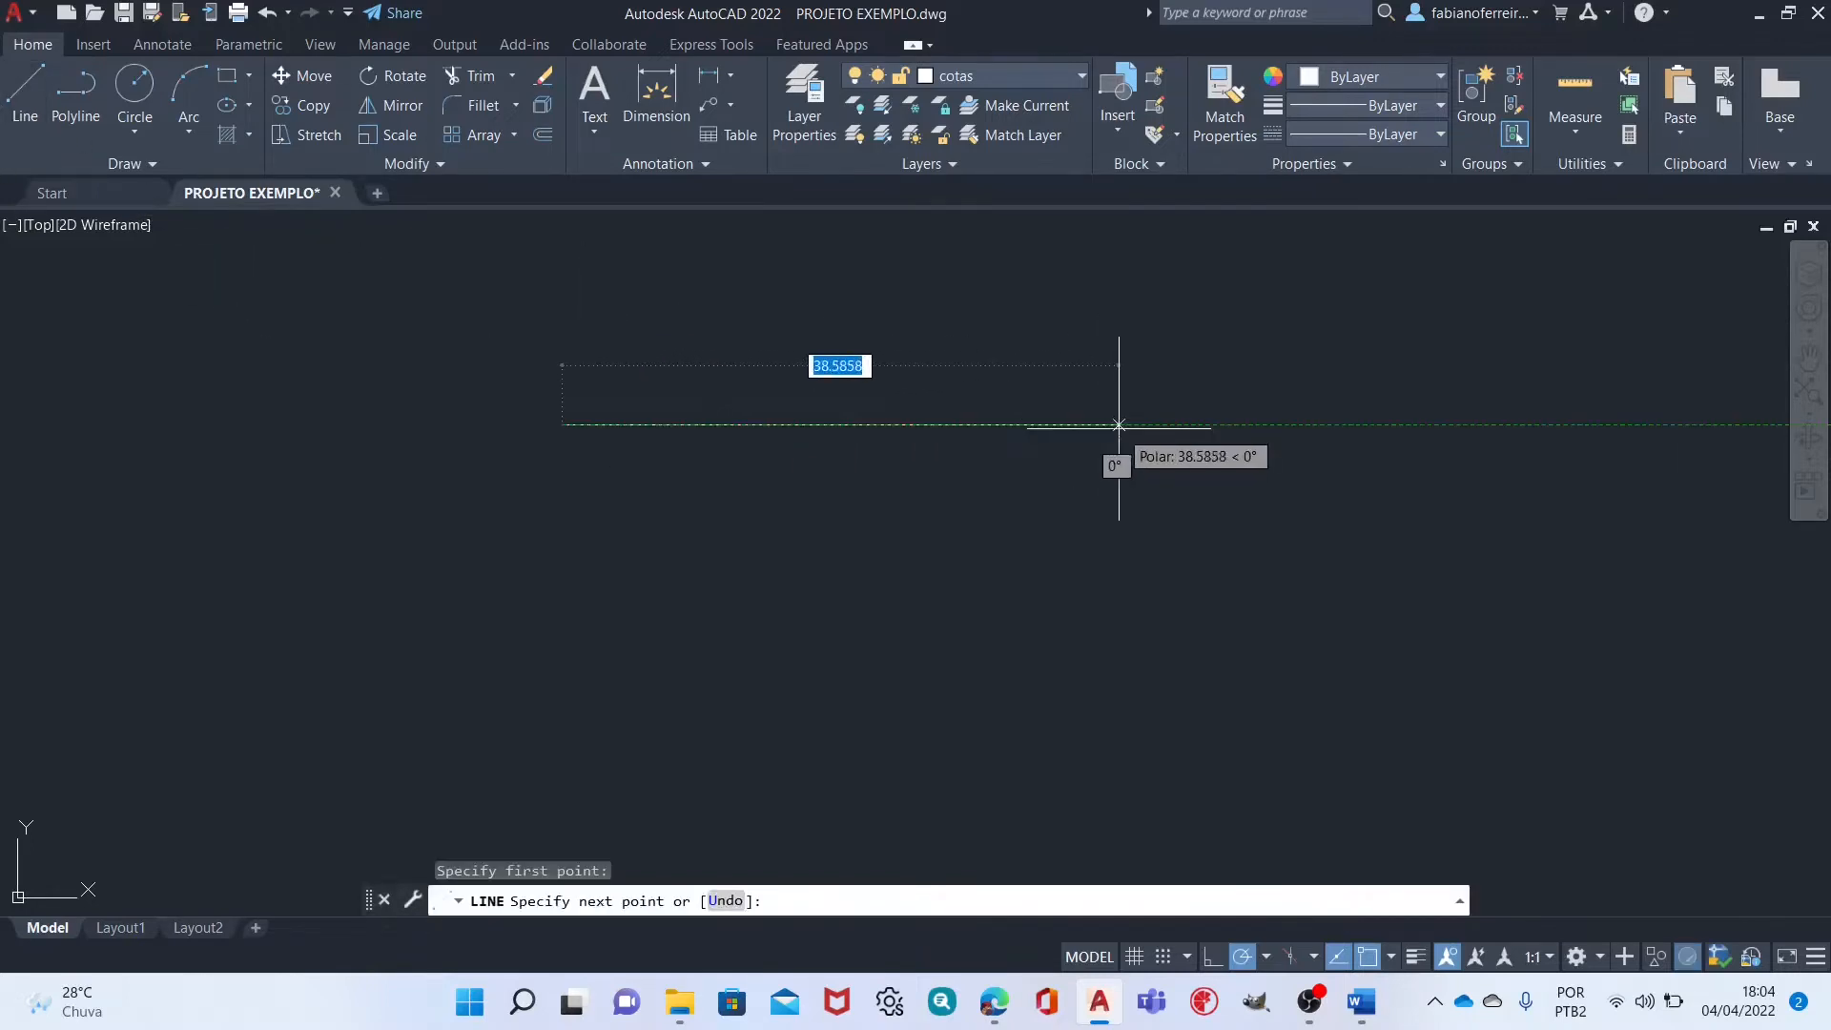
pyautogui.click(1119, 424)
pyautogui.press('Escape')
pyautogui.press('Escape')
# Draw a center-radius circle with a radius of about 8 units to the left of the horizontal line.
pyautogui.click(135, 130)
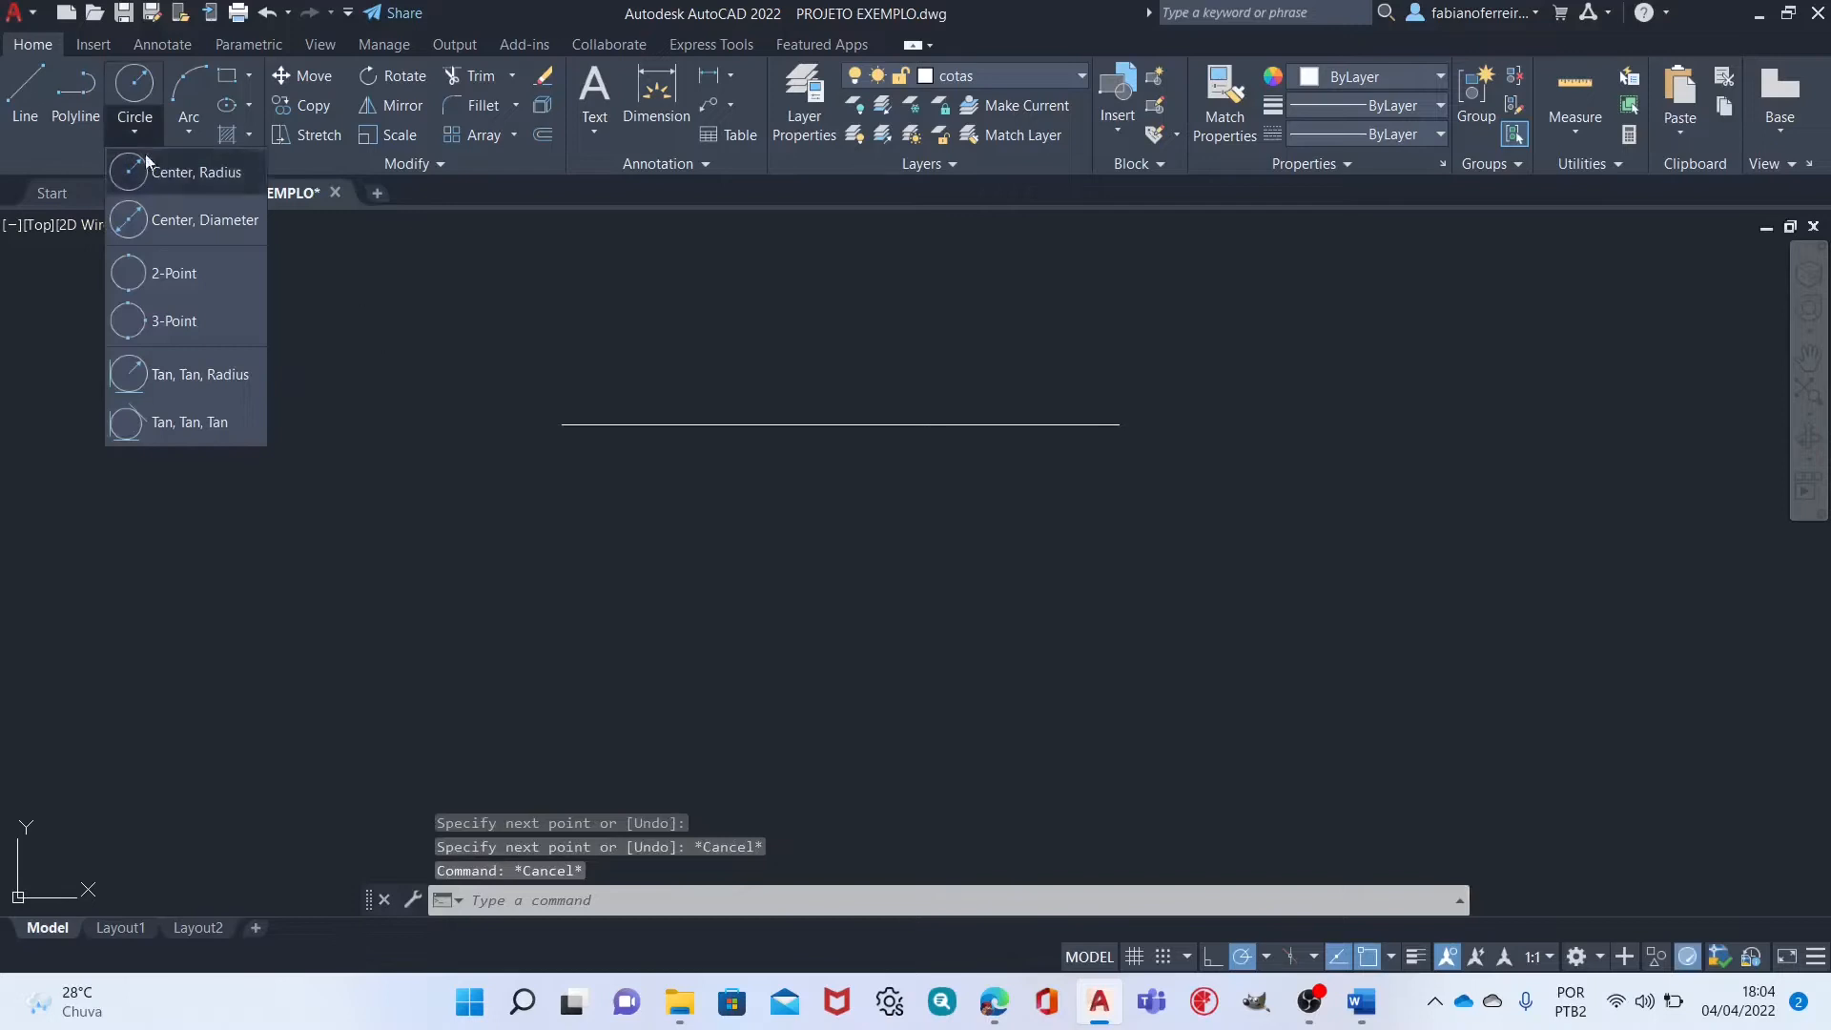
pyautogui.click(196, 171)
pyautogui.click(372, 524)
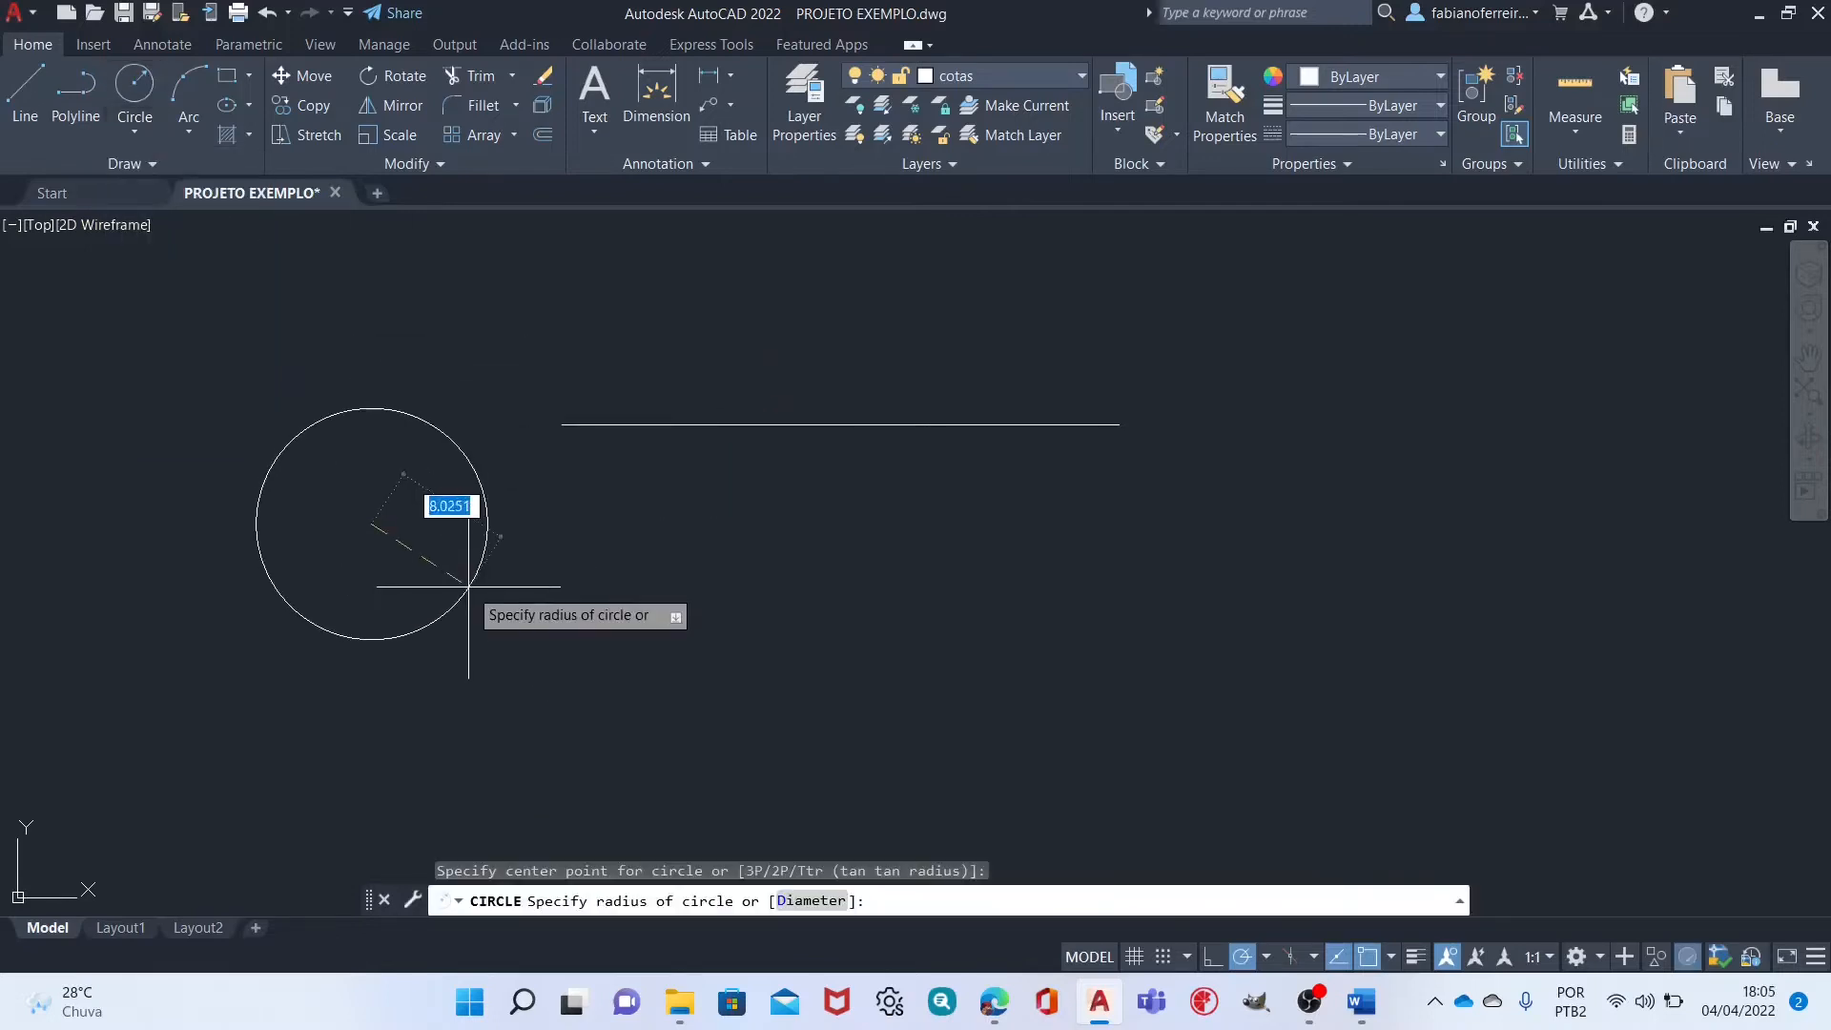
pyautogui.click(468, 587)
pyautogui.press('Escape')
# Draw a vertical line straight down from the right endpoint of the horizontal line.
pyautogui.write('l')
pyautogui.press('Return')
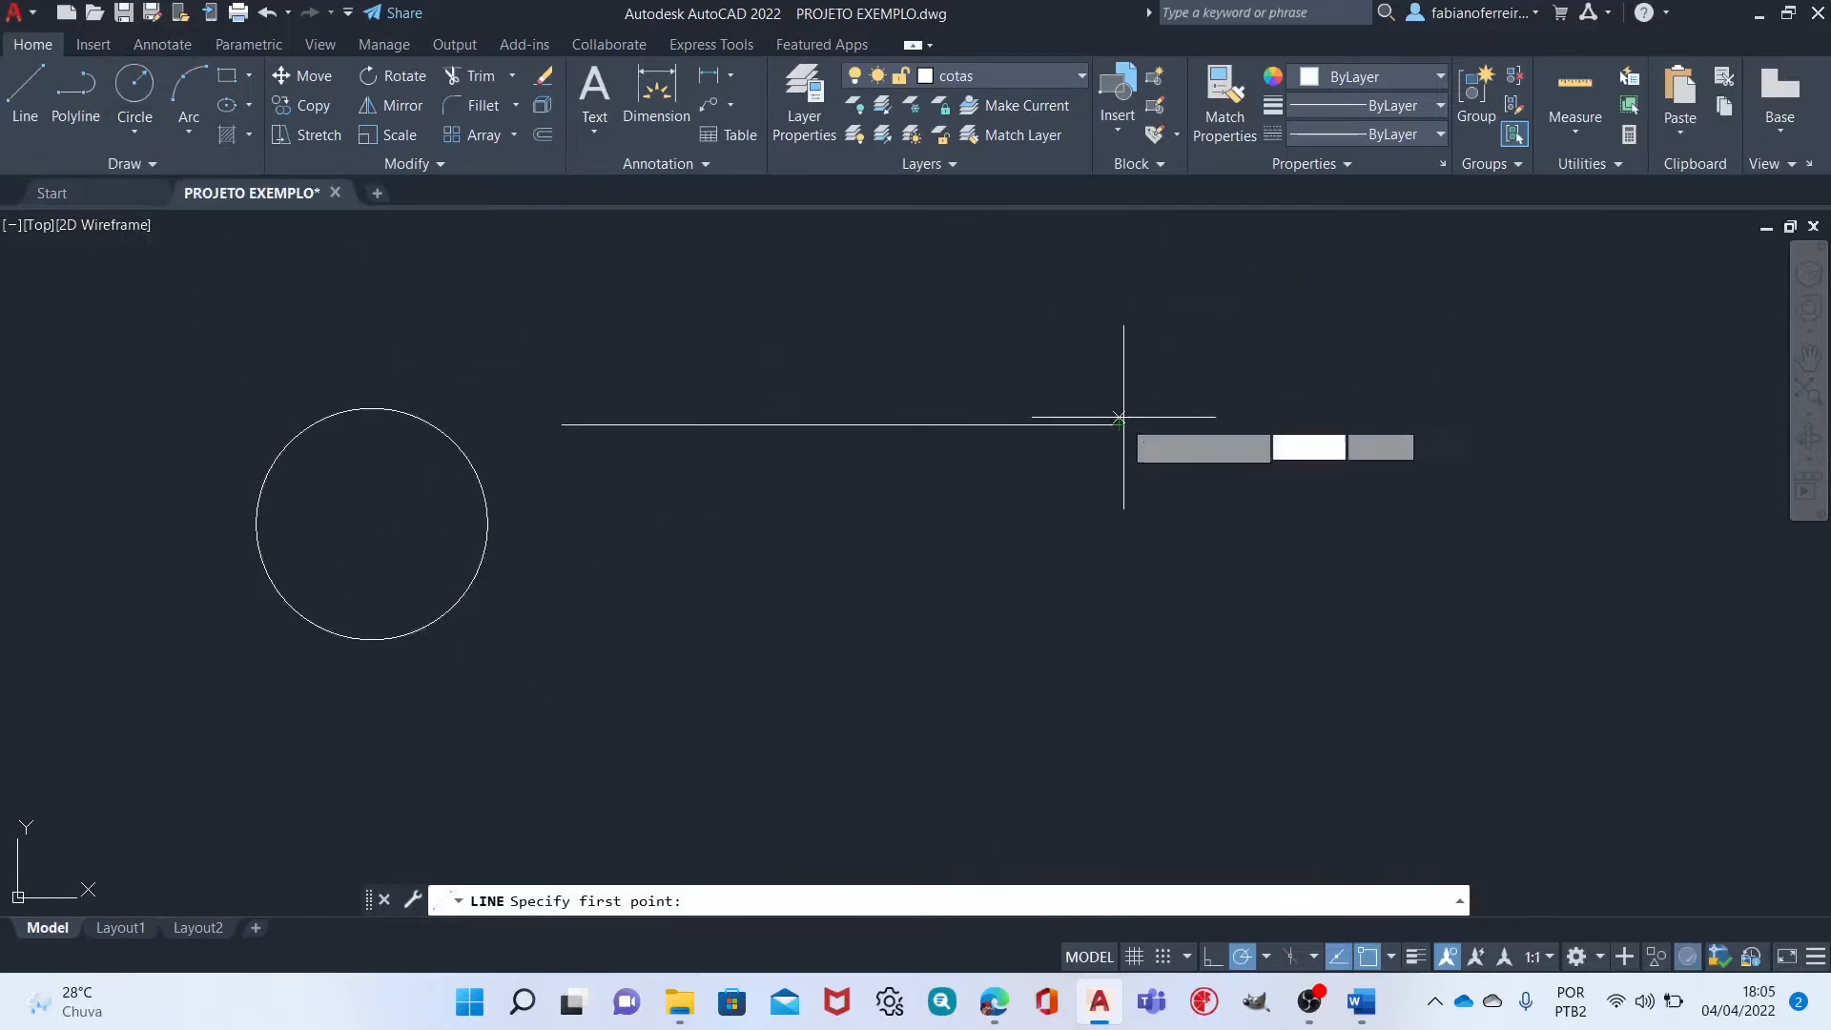
pyautogui.click(1119, 425)
pyautogui.click(1119, 606)
pyautogui.press('Escape')
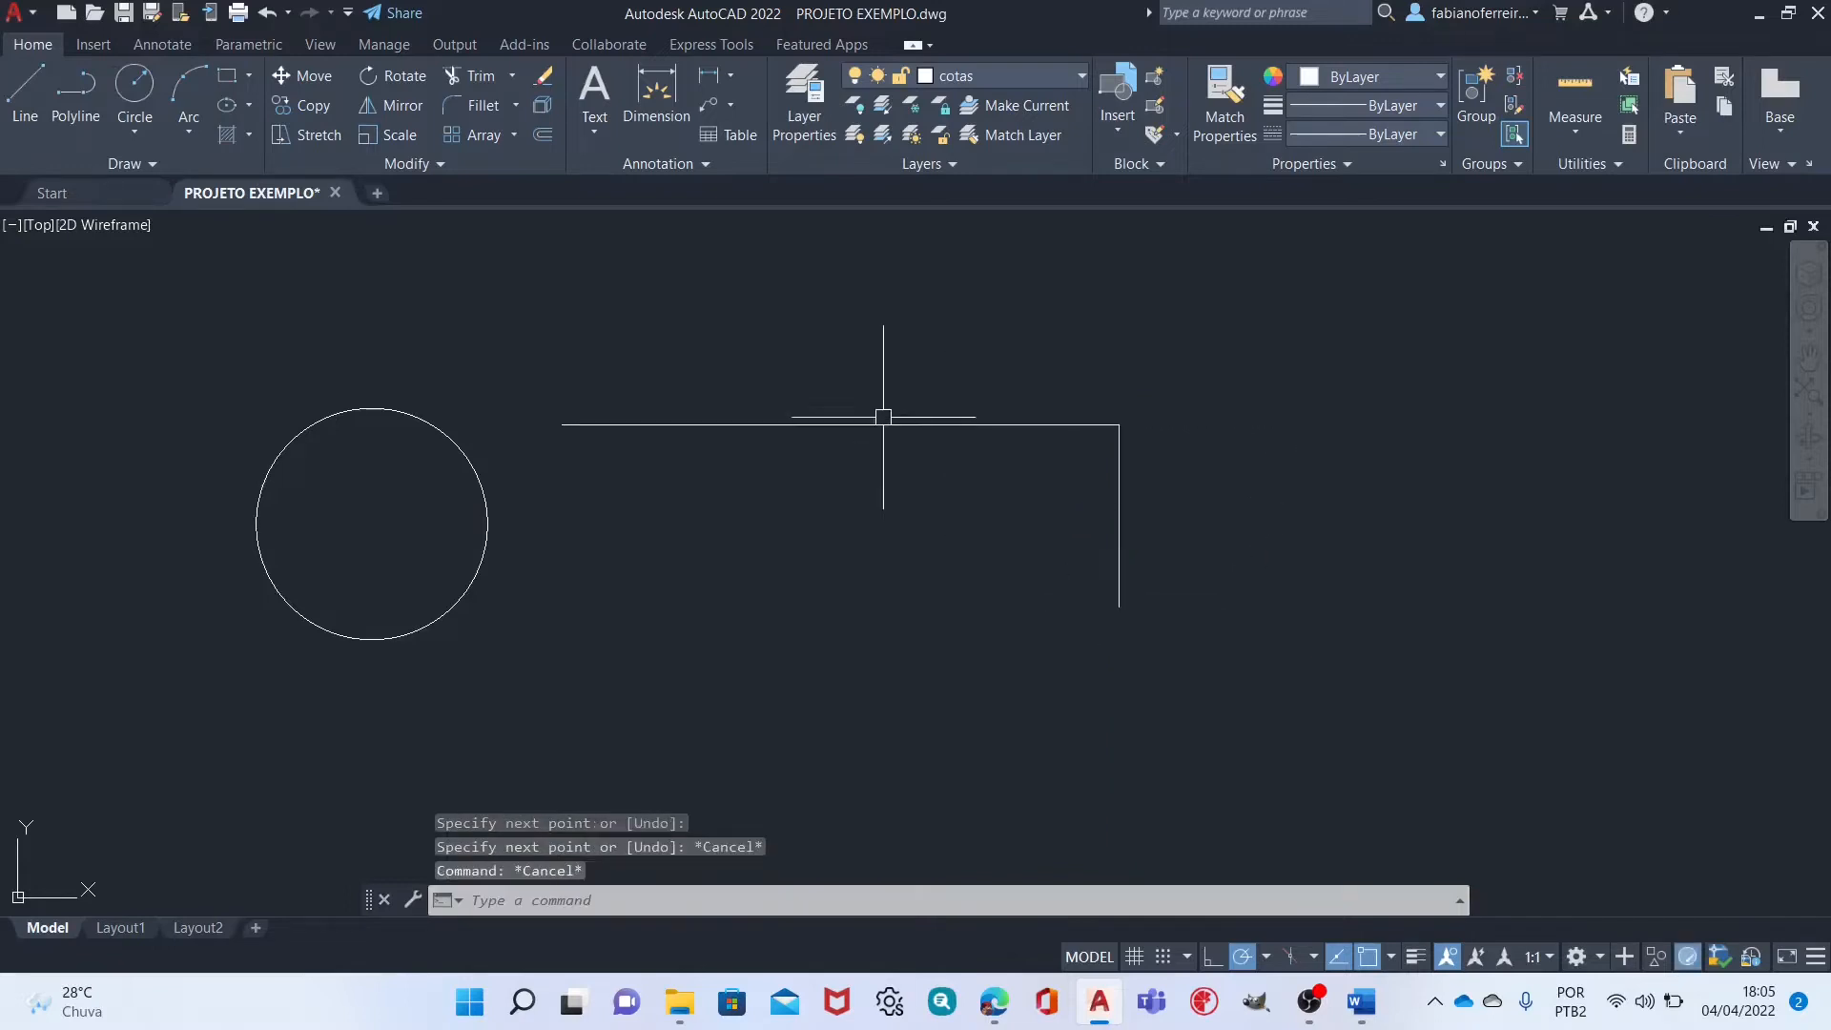
pyautogui.write('l')
pyautogui.press('Return')
pyautogui.click(1119, 607)
pyautogui.press('Escape')
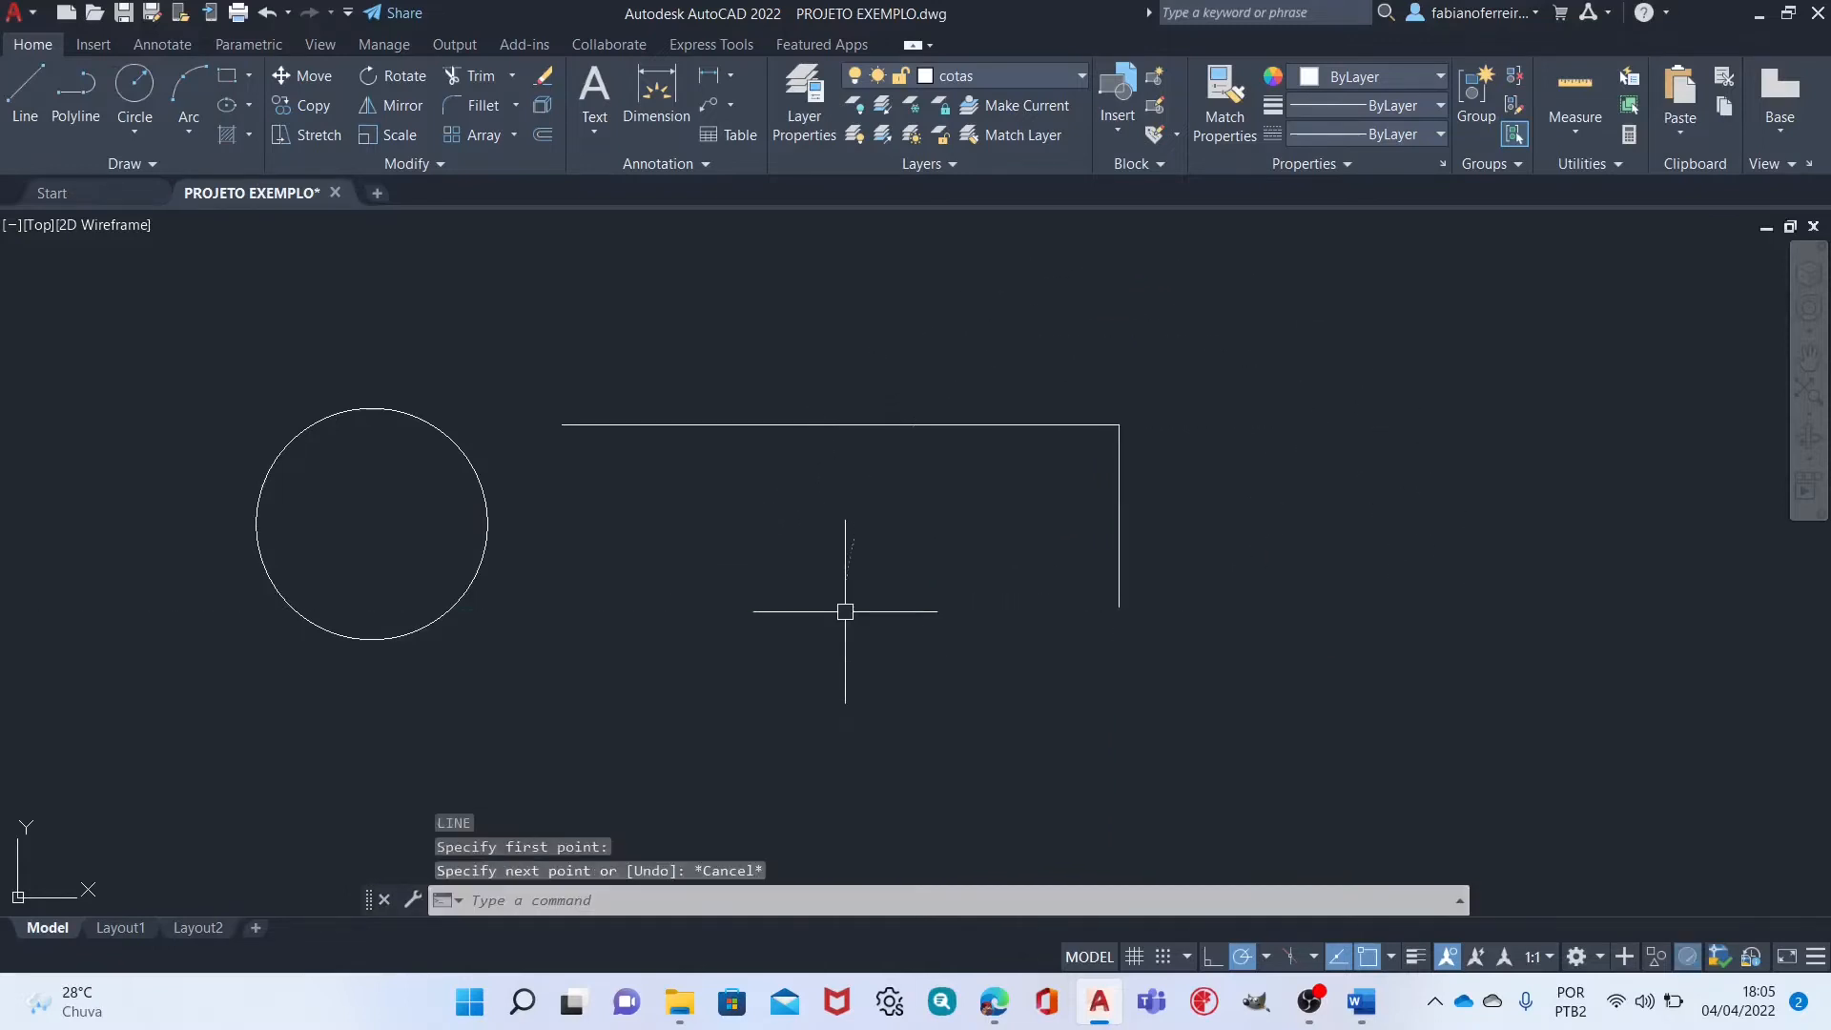
# Draw a short, separate horizontal line below the long one, left of the vertical line's lower end.
pyautogui.write('l')
pyautogui.press('Return')
pyautogui.click(795, 612)
pyautogui.click(936, 613)
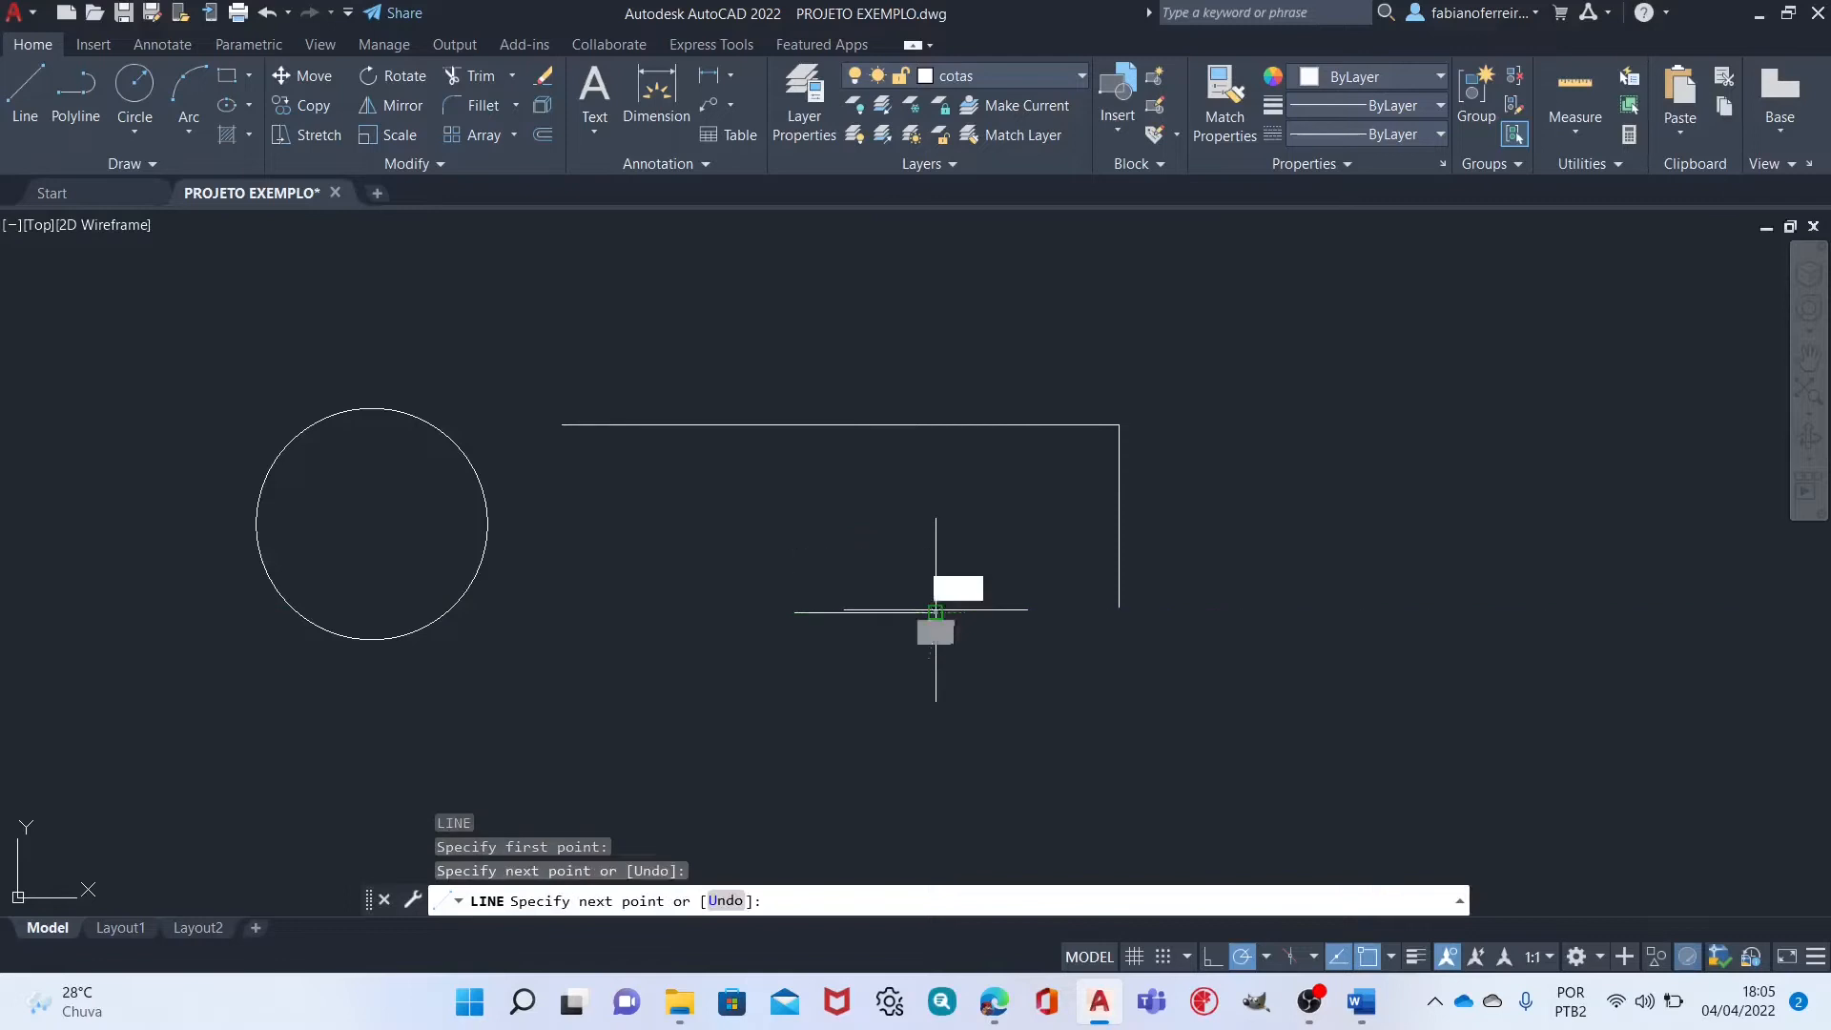
pyautogui.press('Escape')
pyautogui.press('Escape')
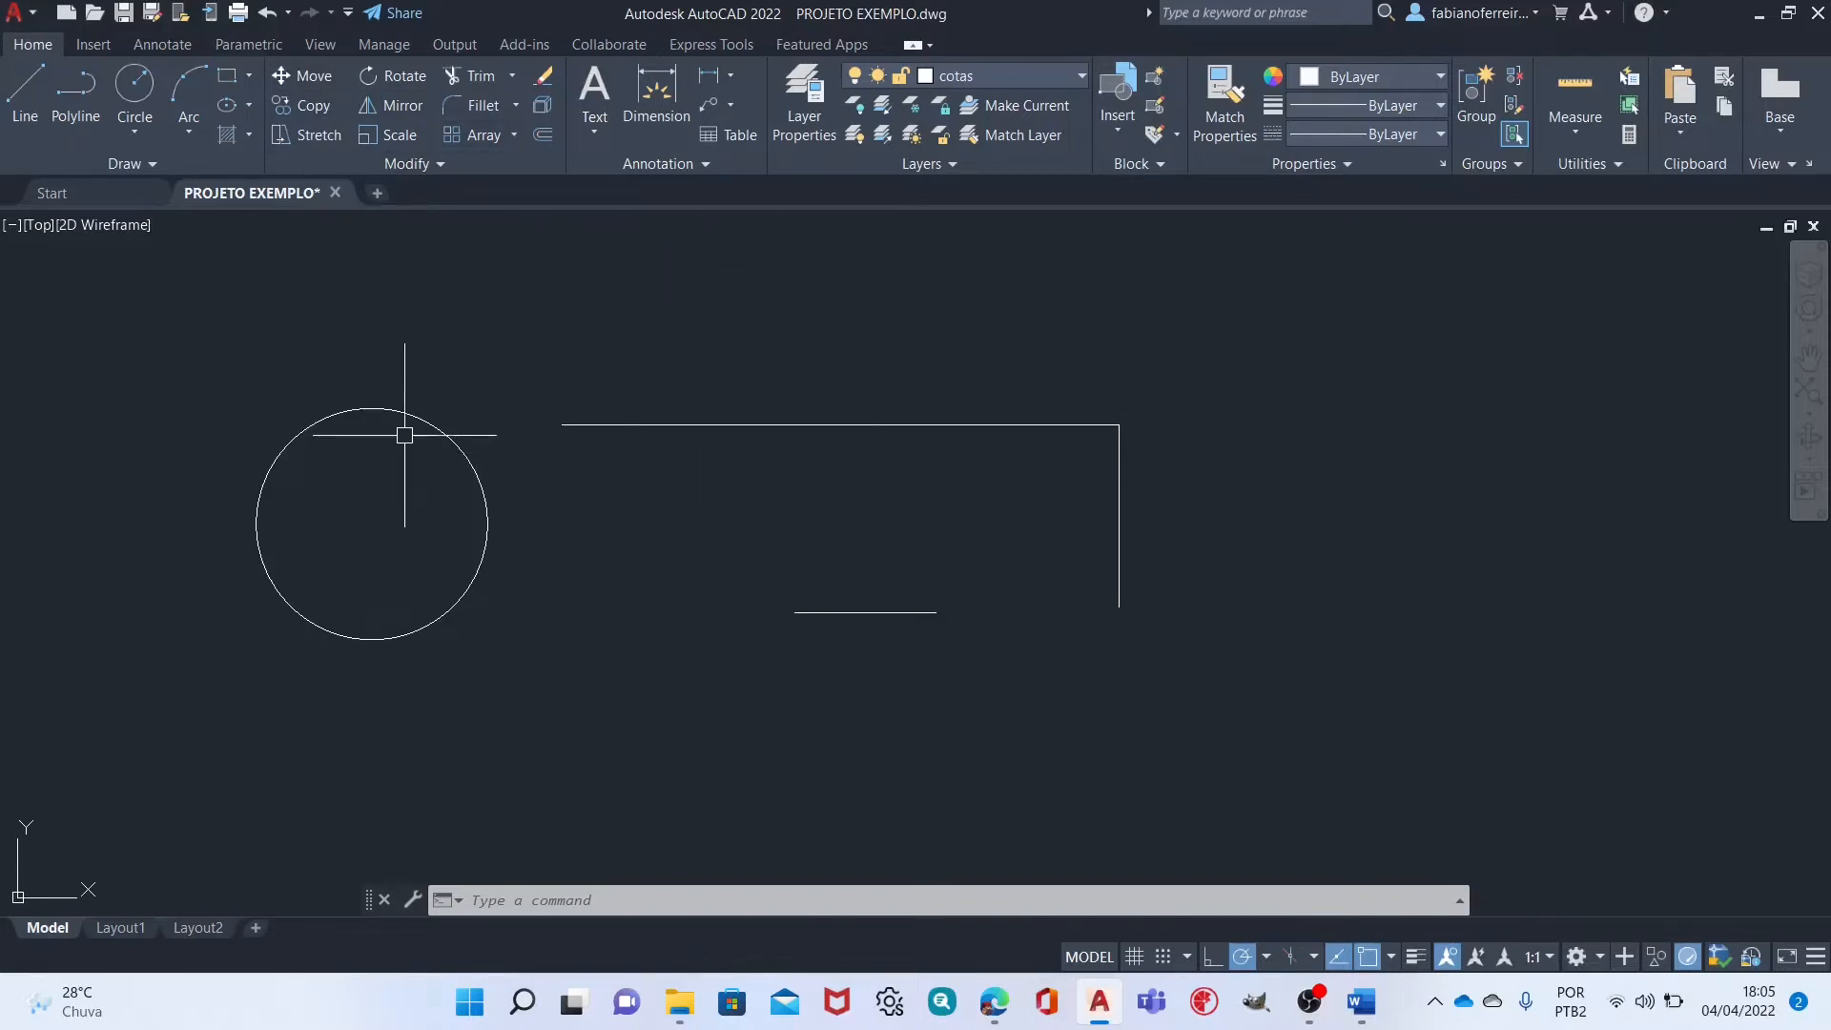
pyautogui.click(437, 362)
pyautogui.click(356, 438)
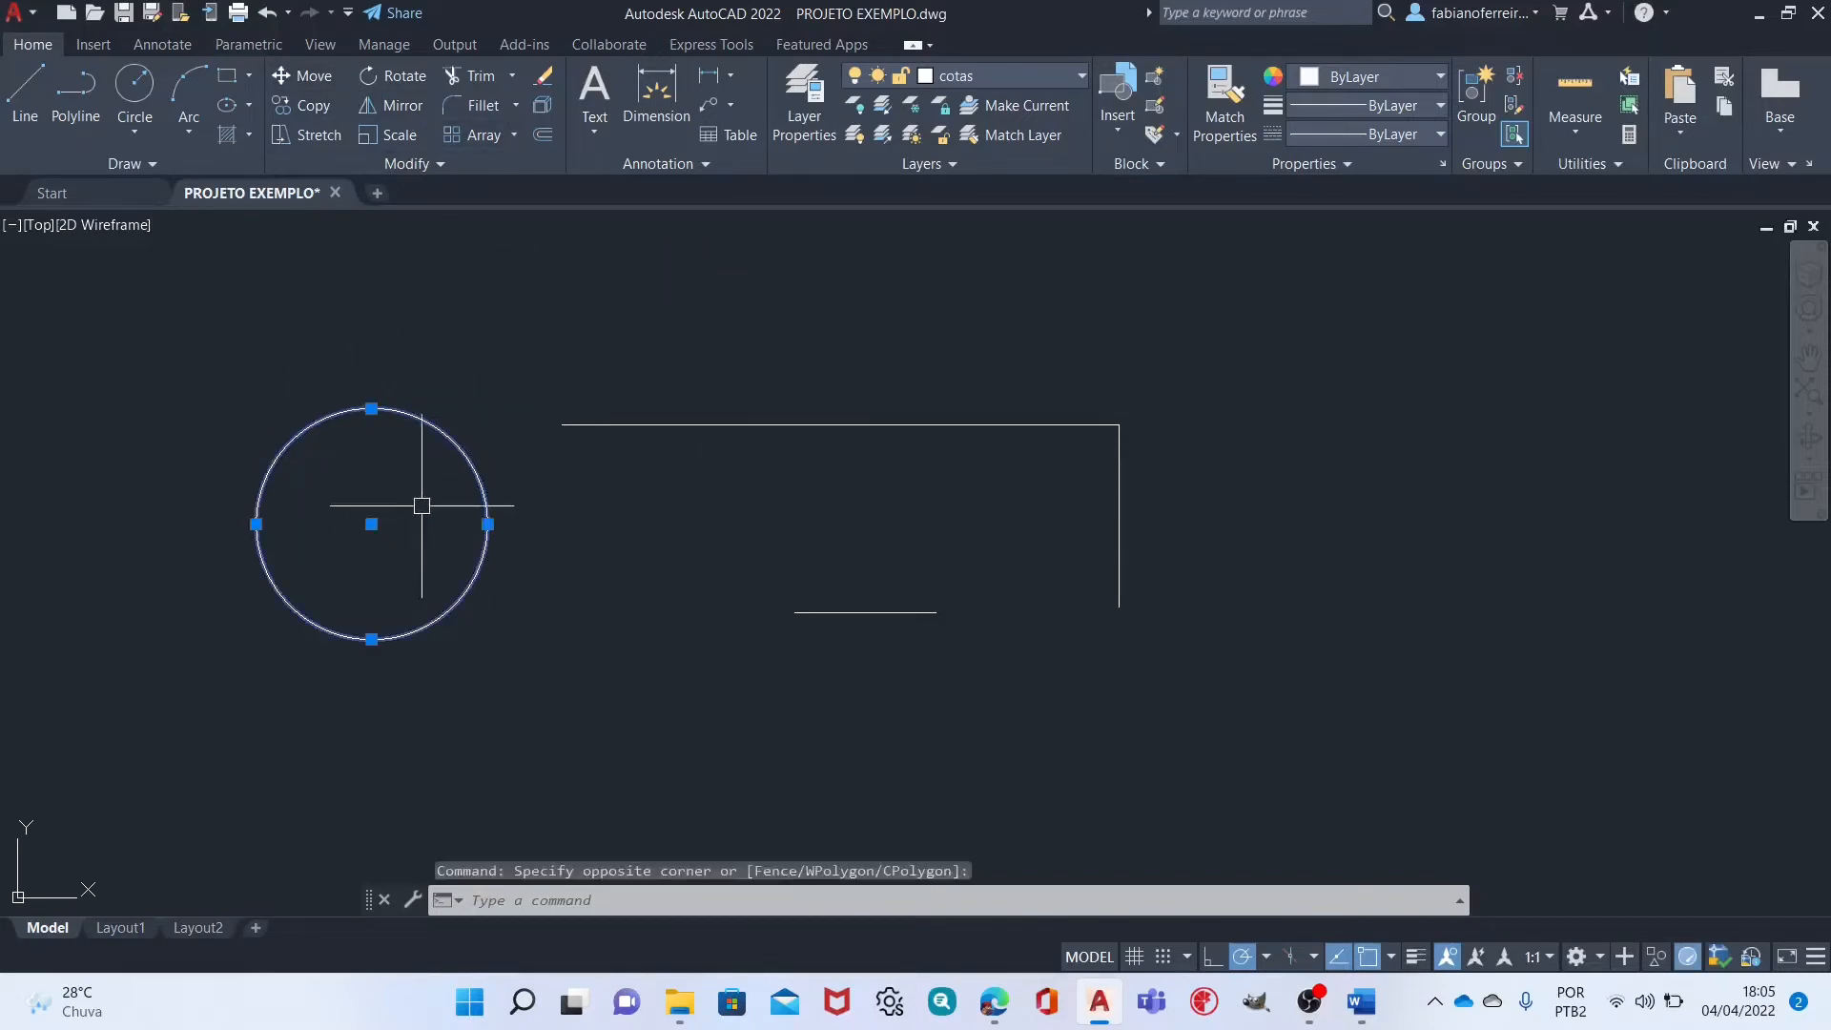
pyautogui.press('Escape')
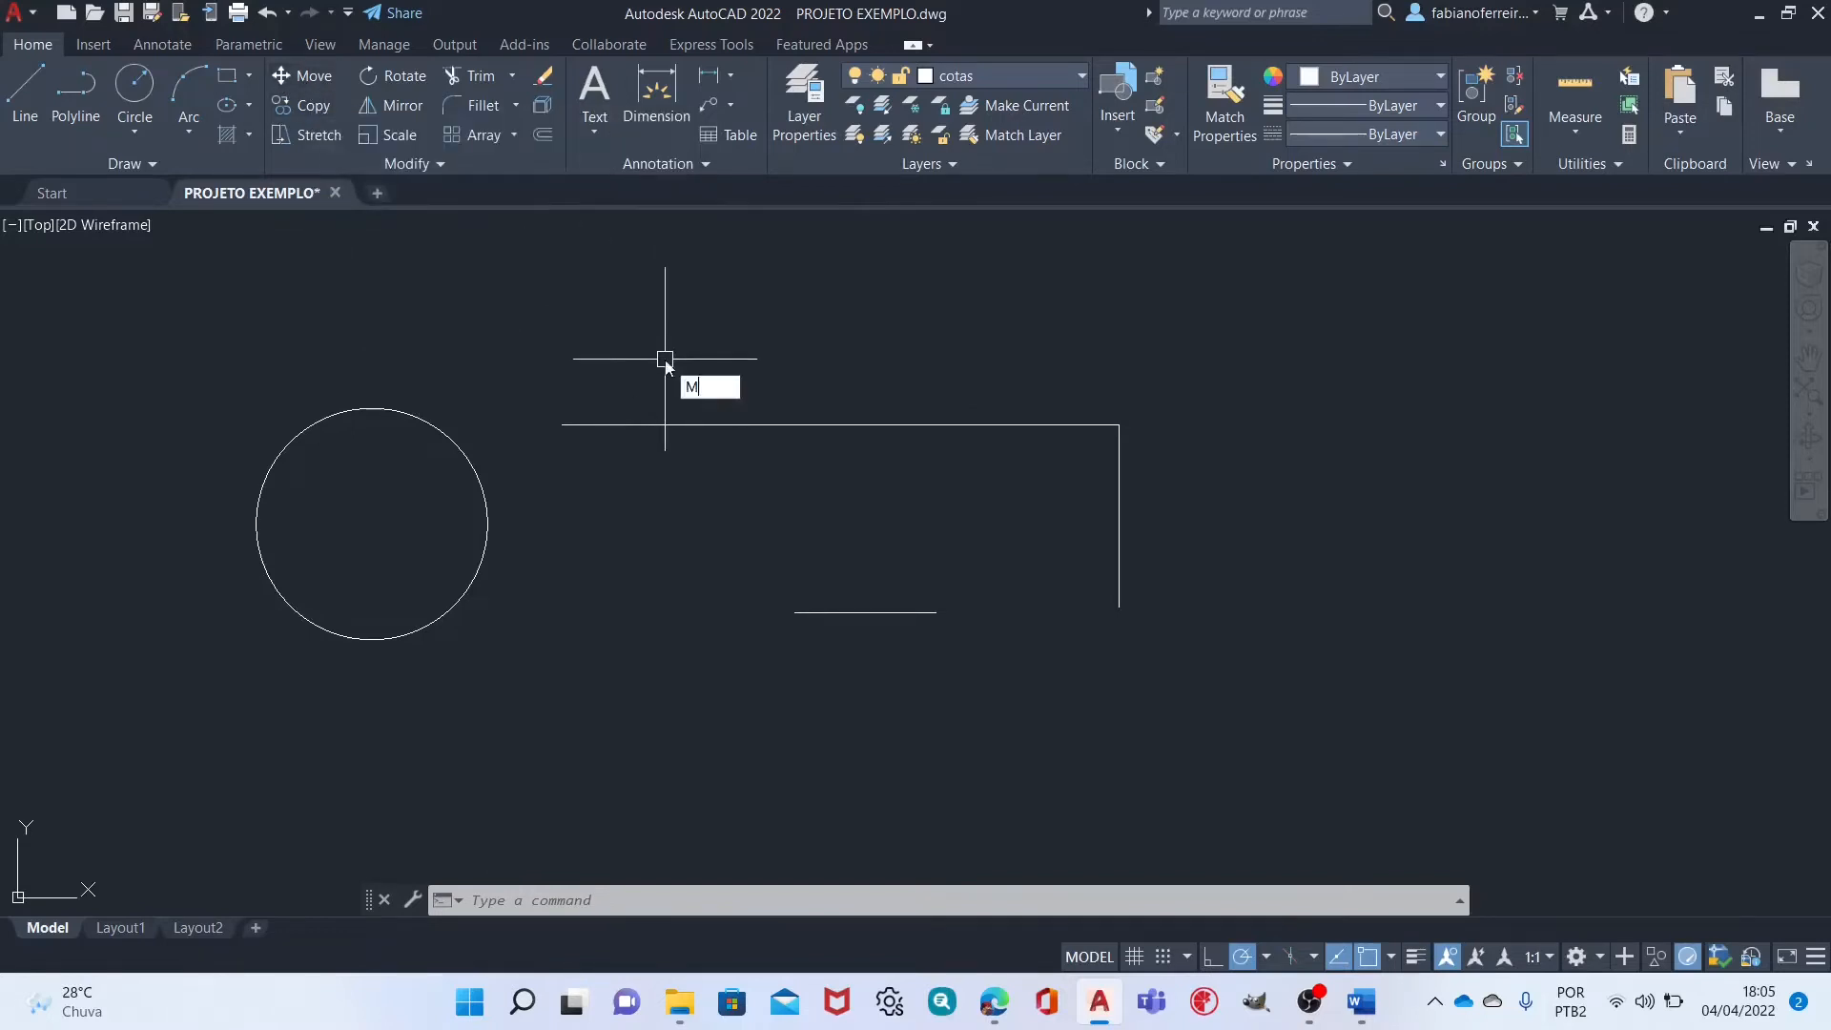
# Move the circle by its center from the left of the lines to the right of the vertical line.
pyautogui.press('Return')
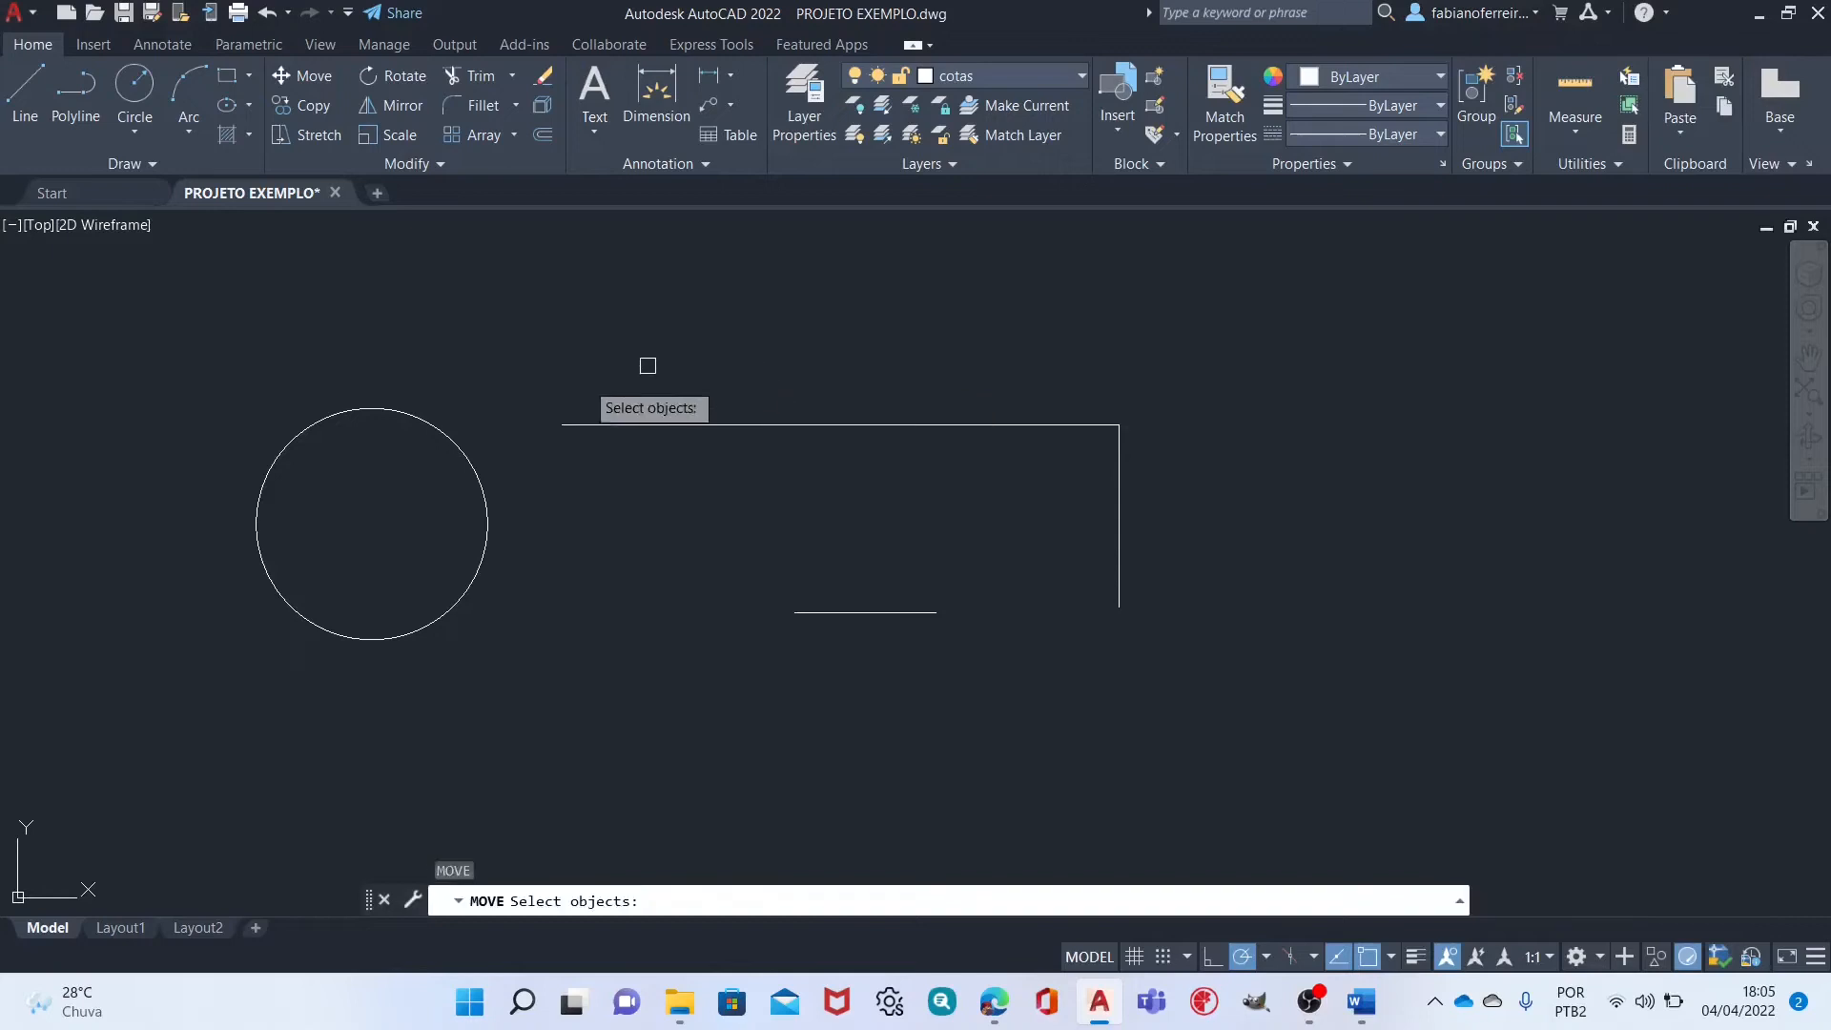
pyautogui.click(449, 361)
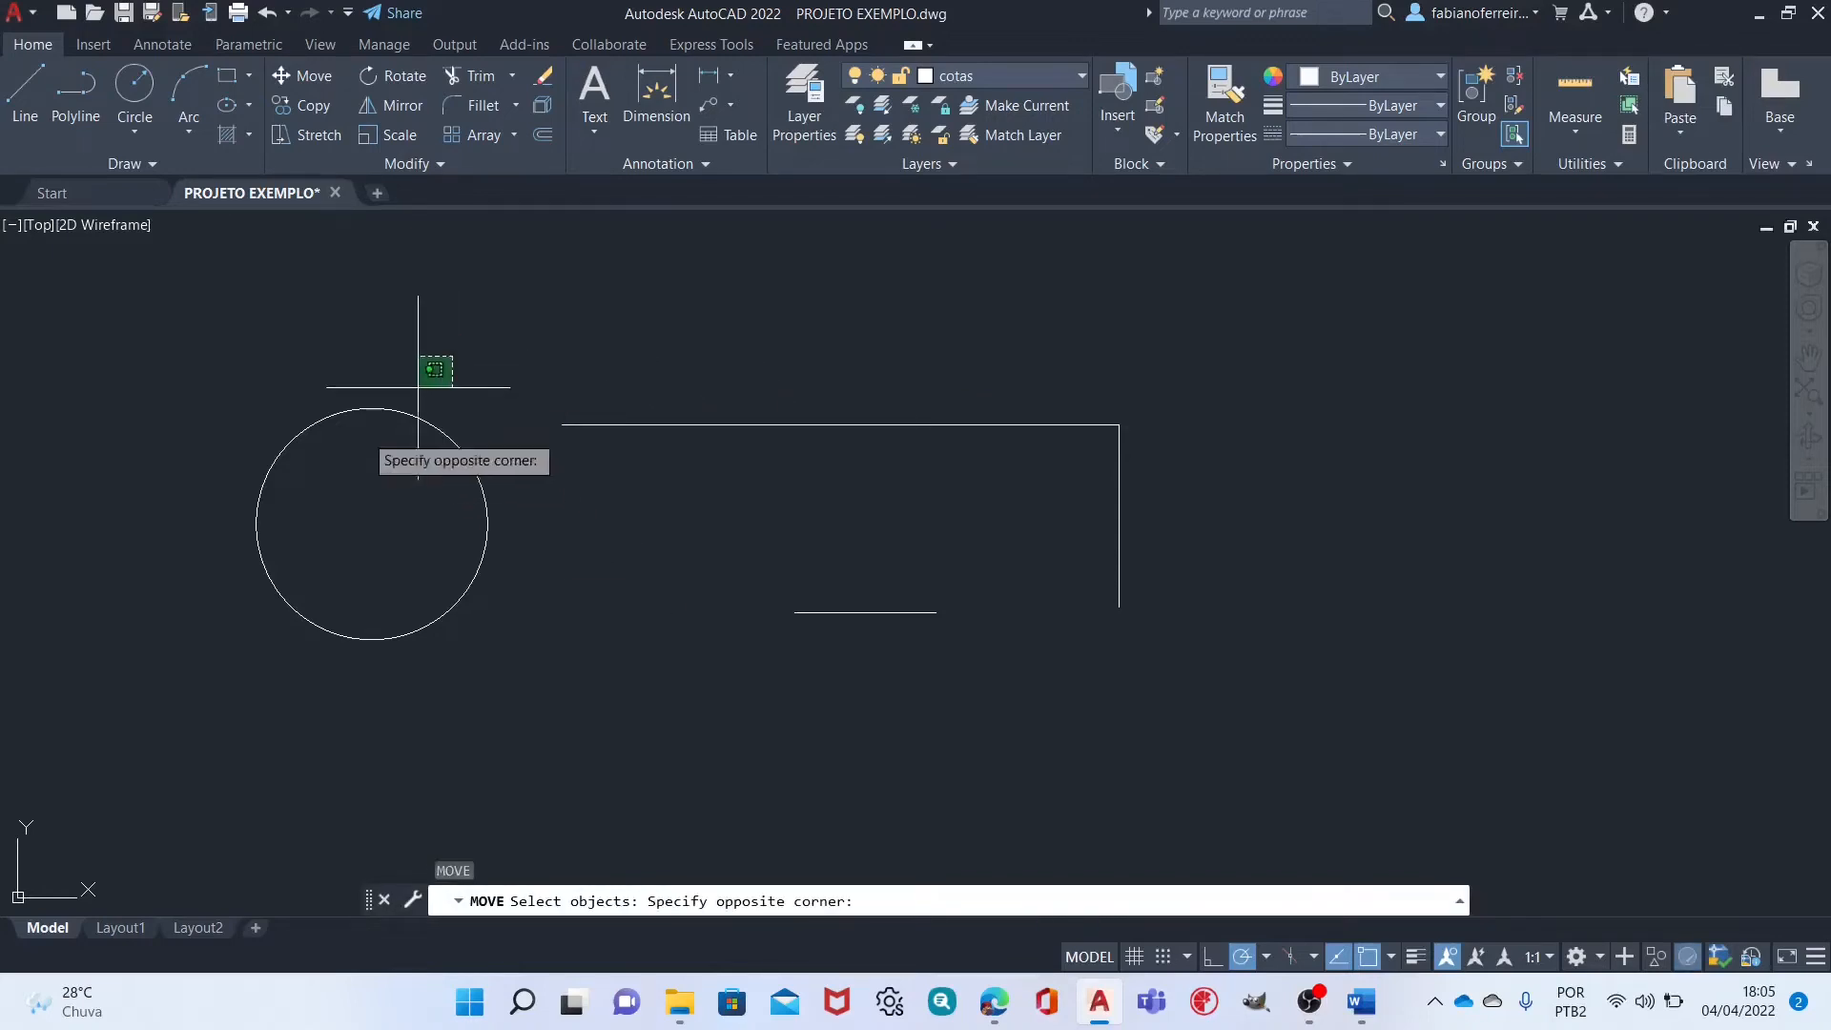
pyautogui.click(218, 735)
pyautogui.press('Return')
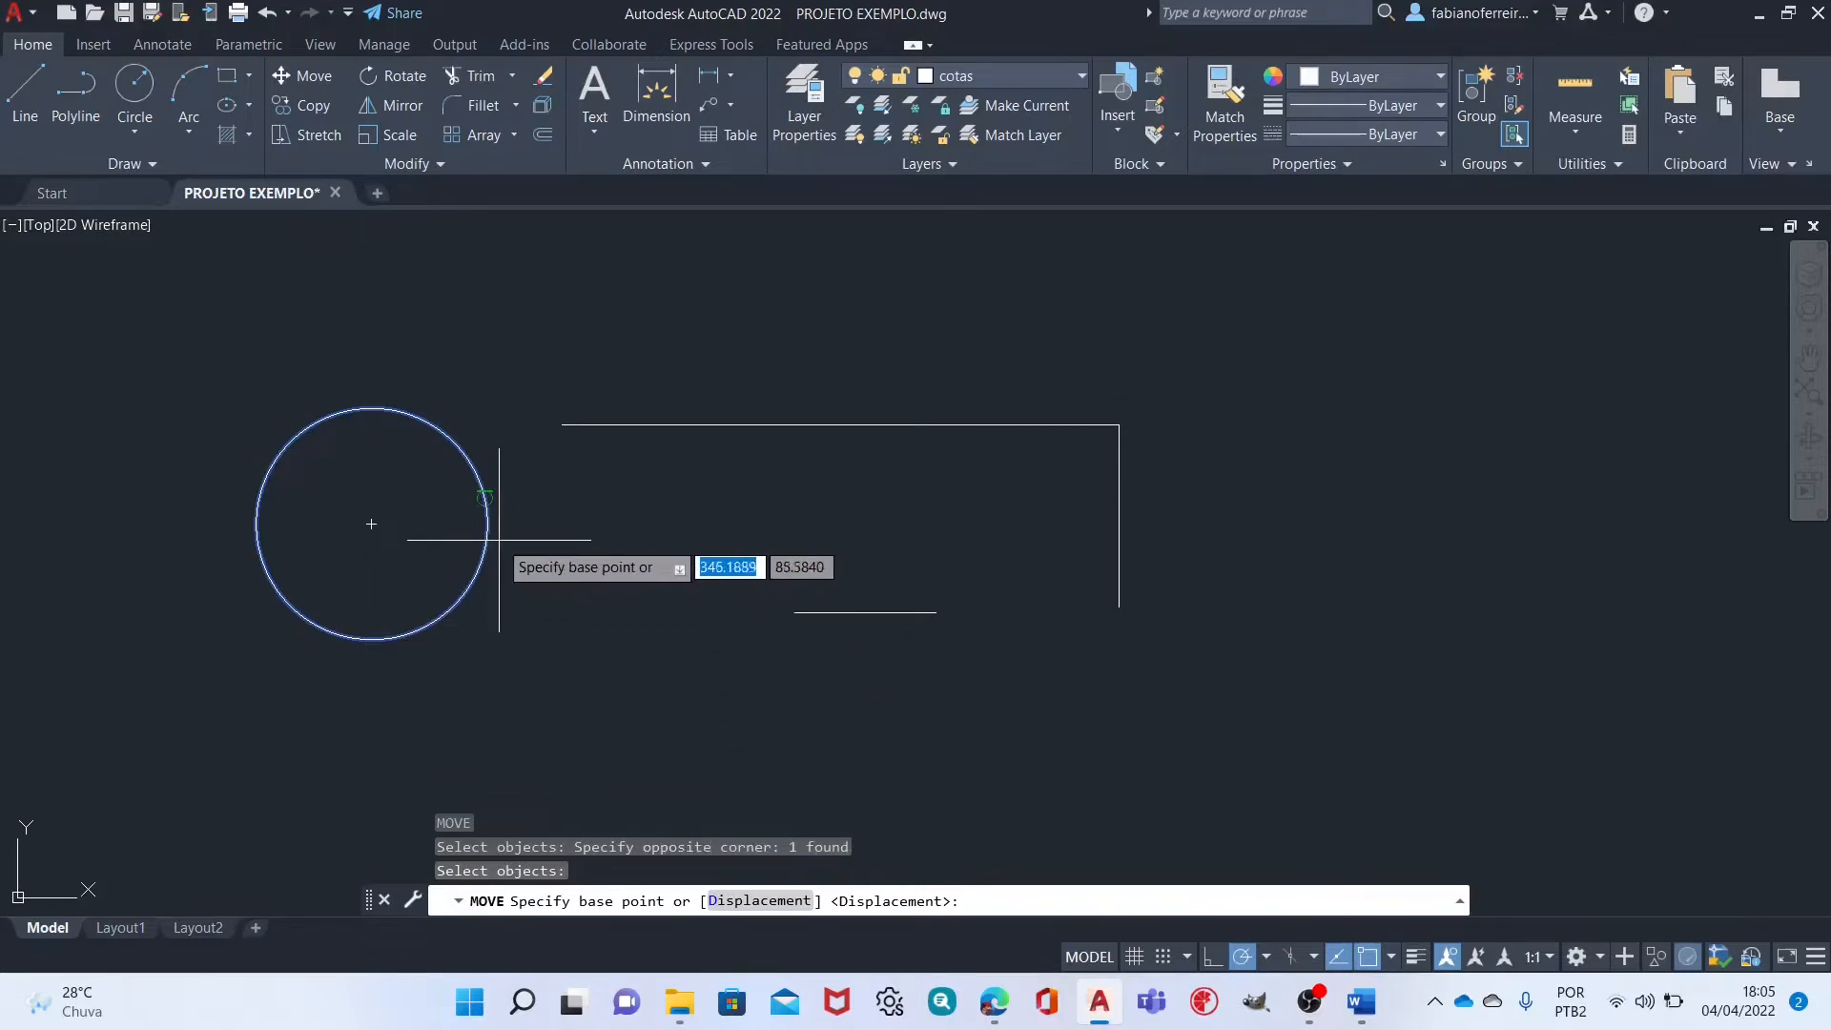
pyautogui.click(372, 524)
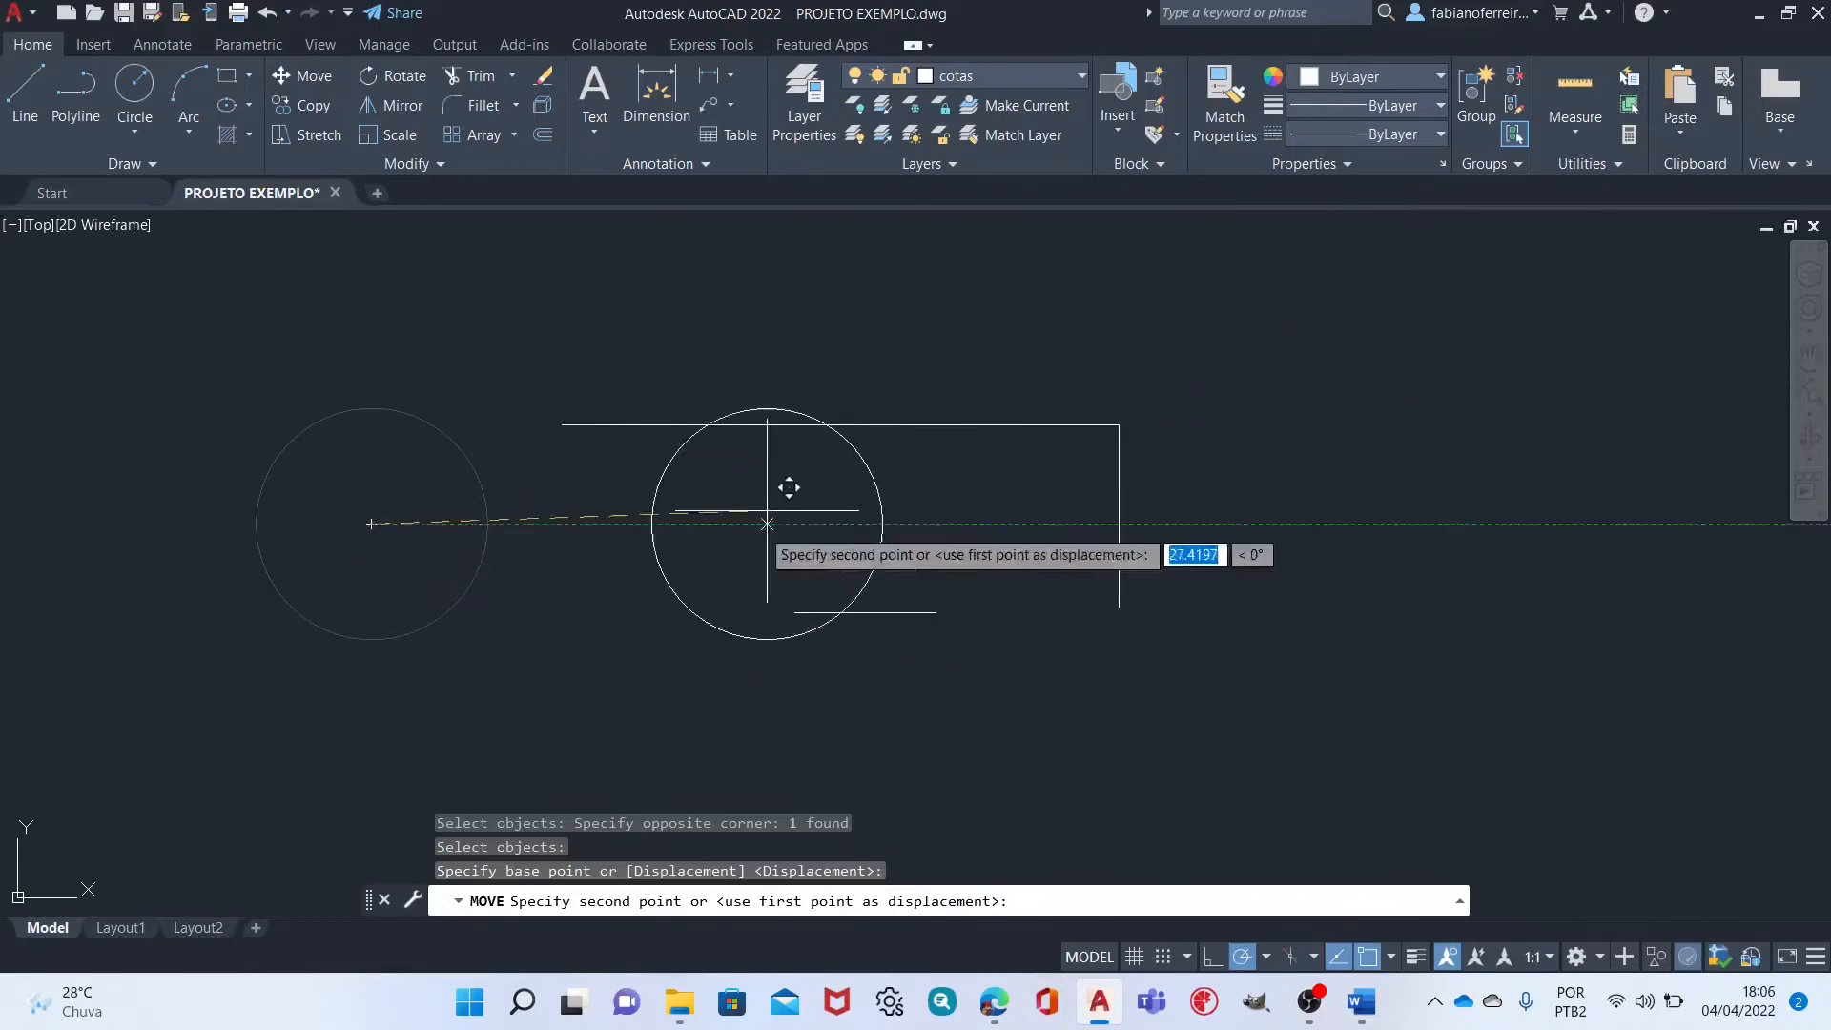
pyautogui.click(1332, 460)
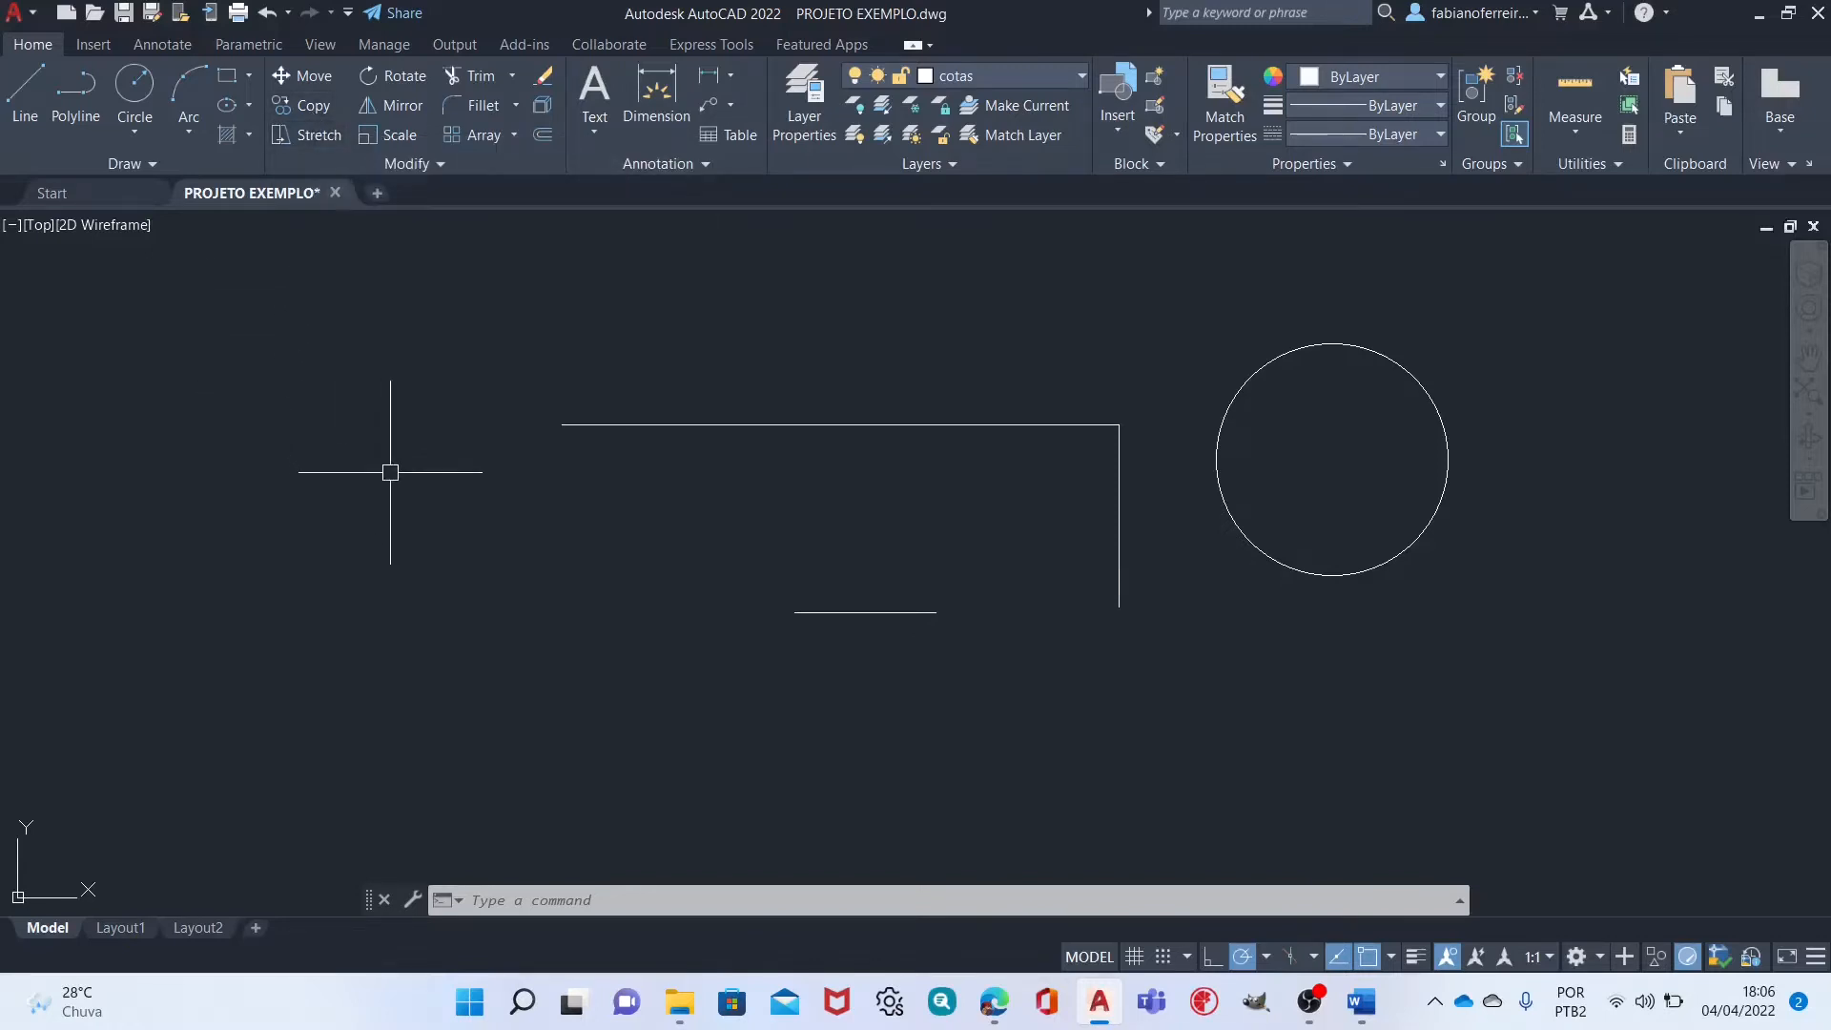
pyautogui.write('C')
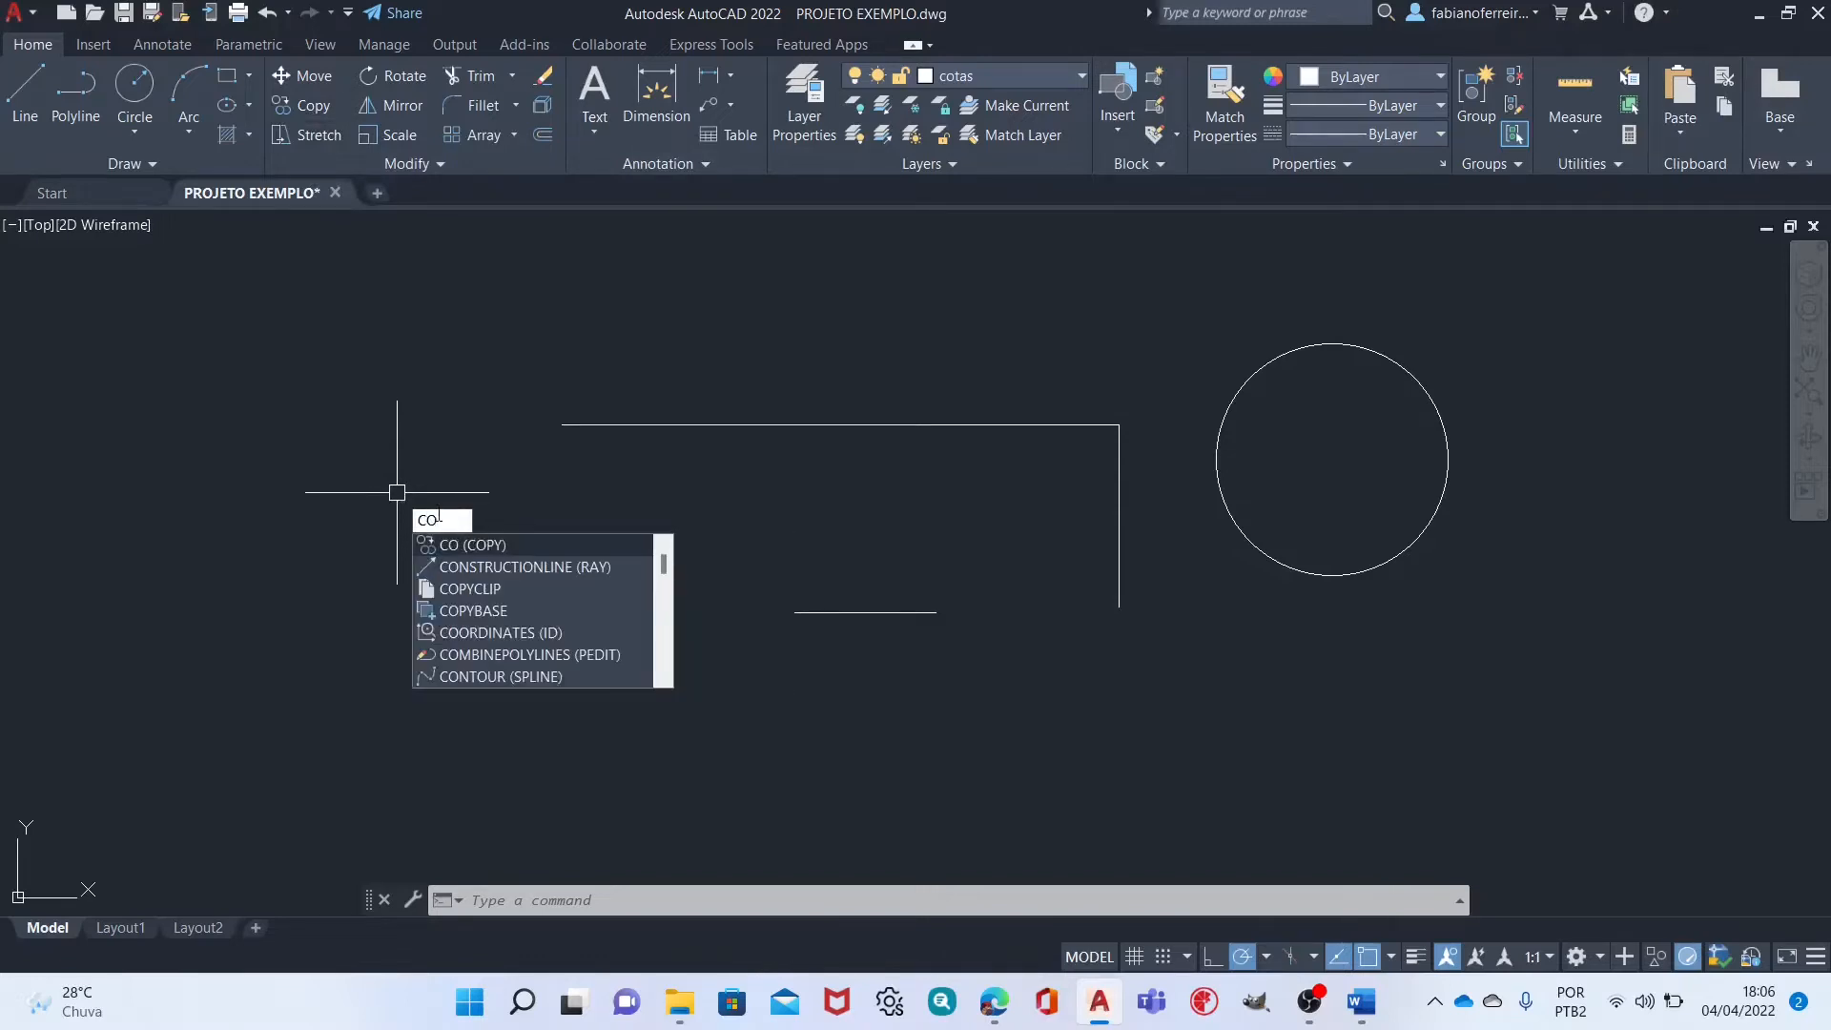
pyautogui.press('BackSpace')
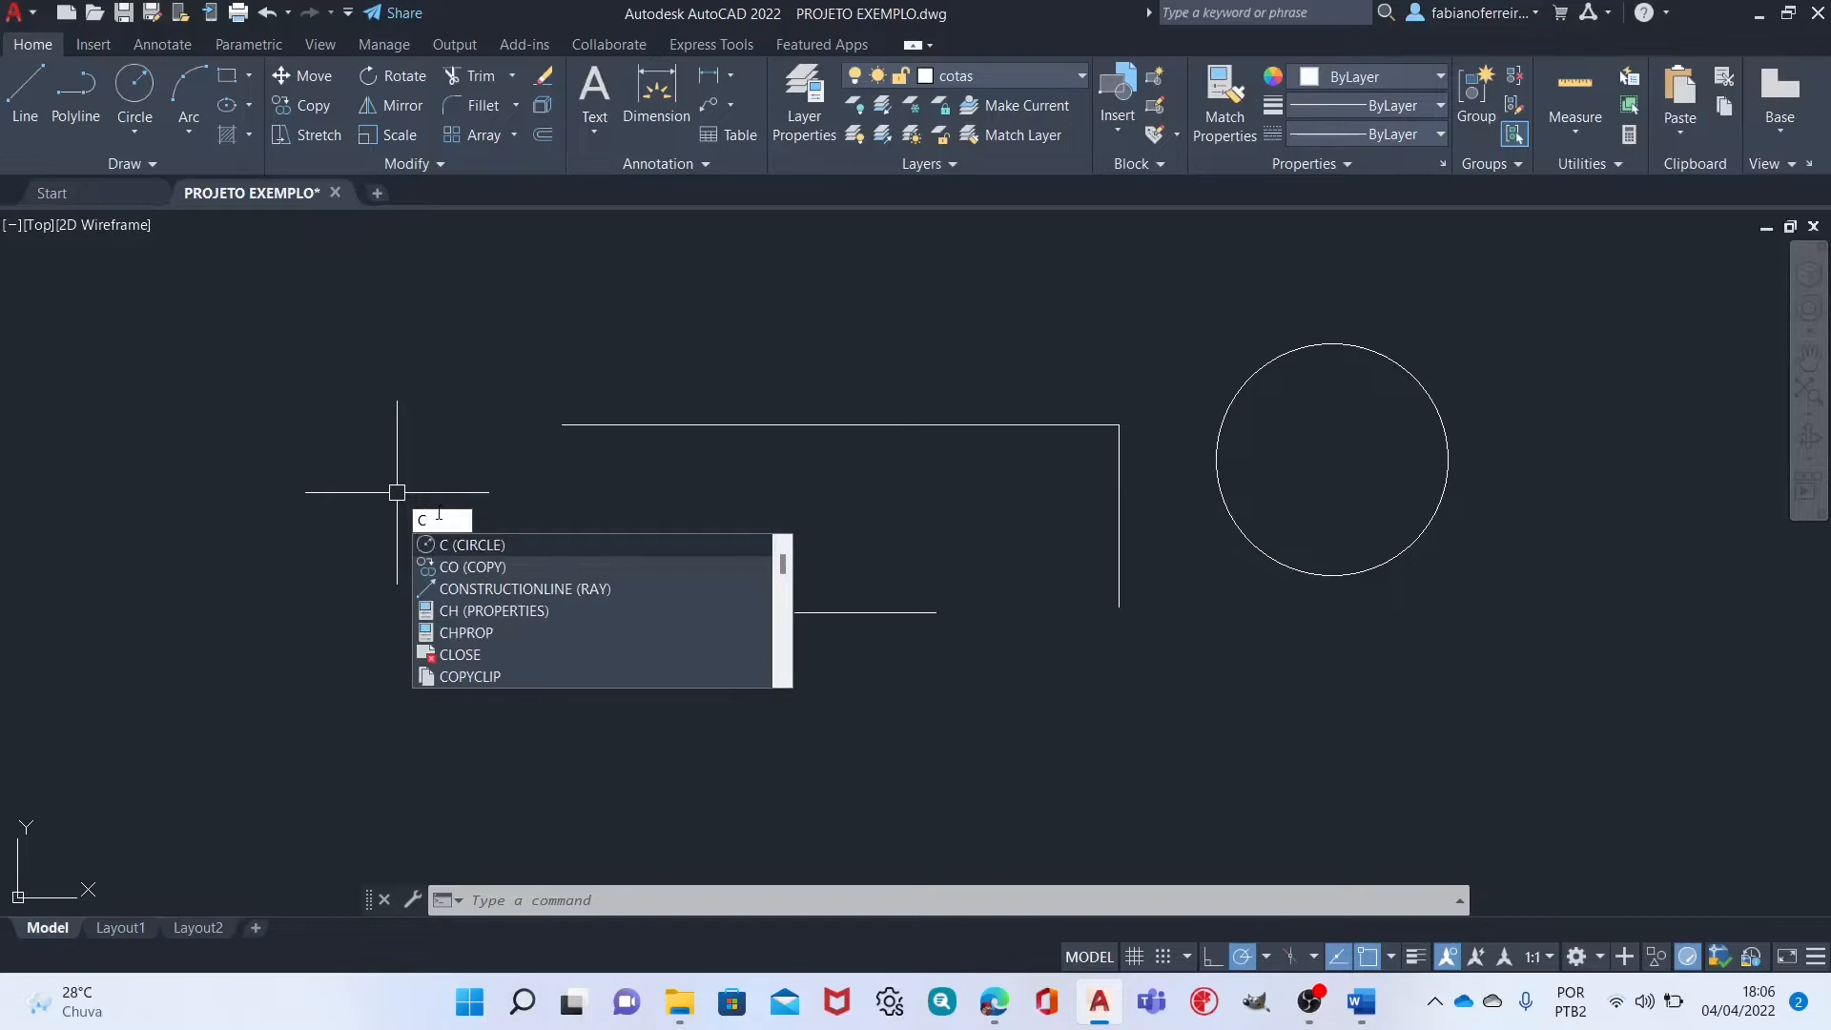
pyautogui.write('P')
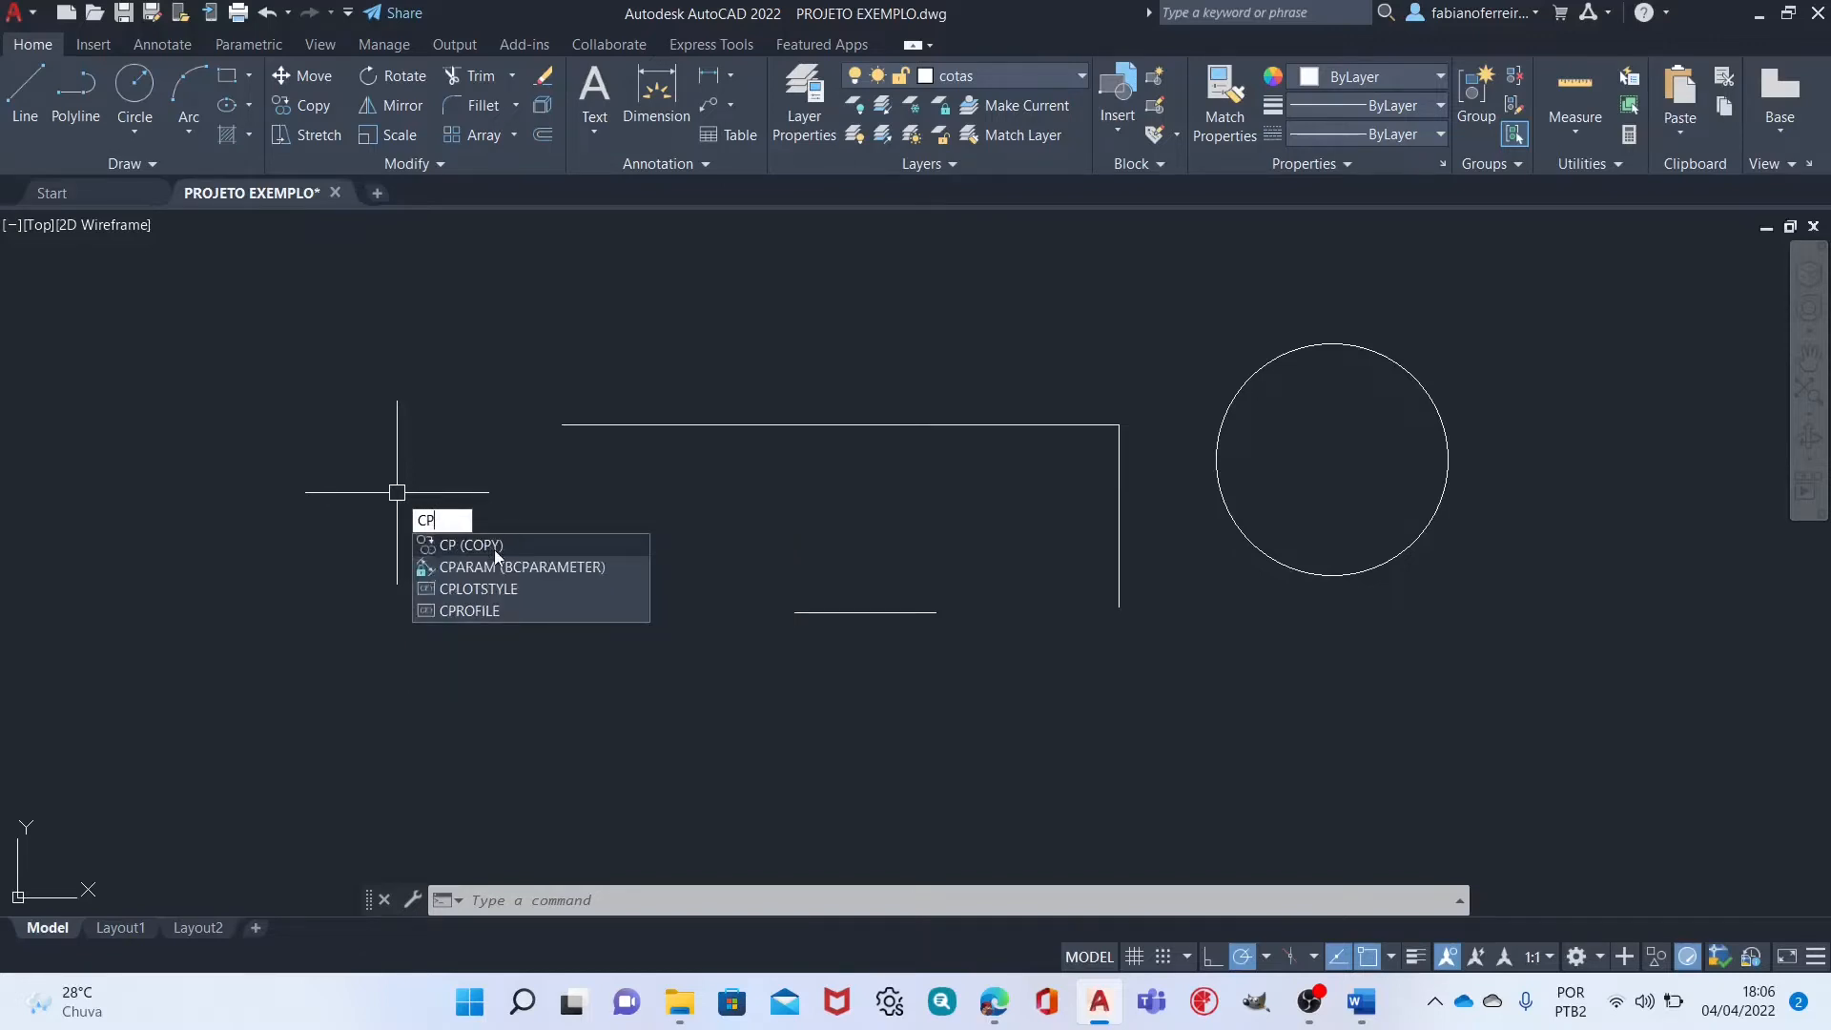
pyautogui.press('Return')
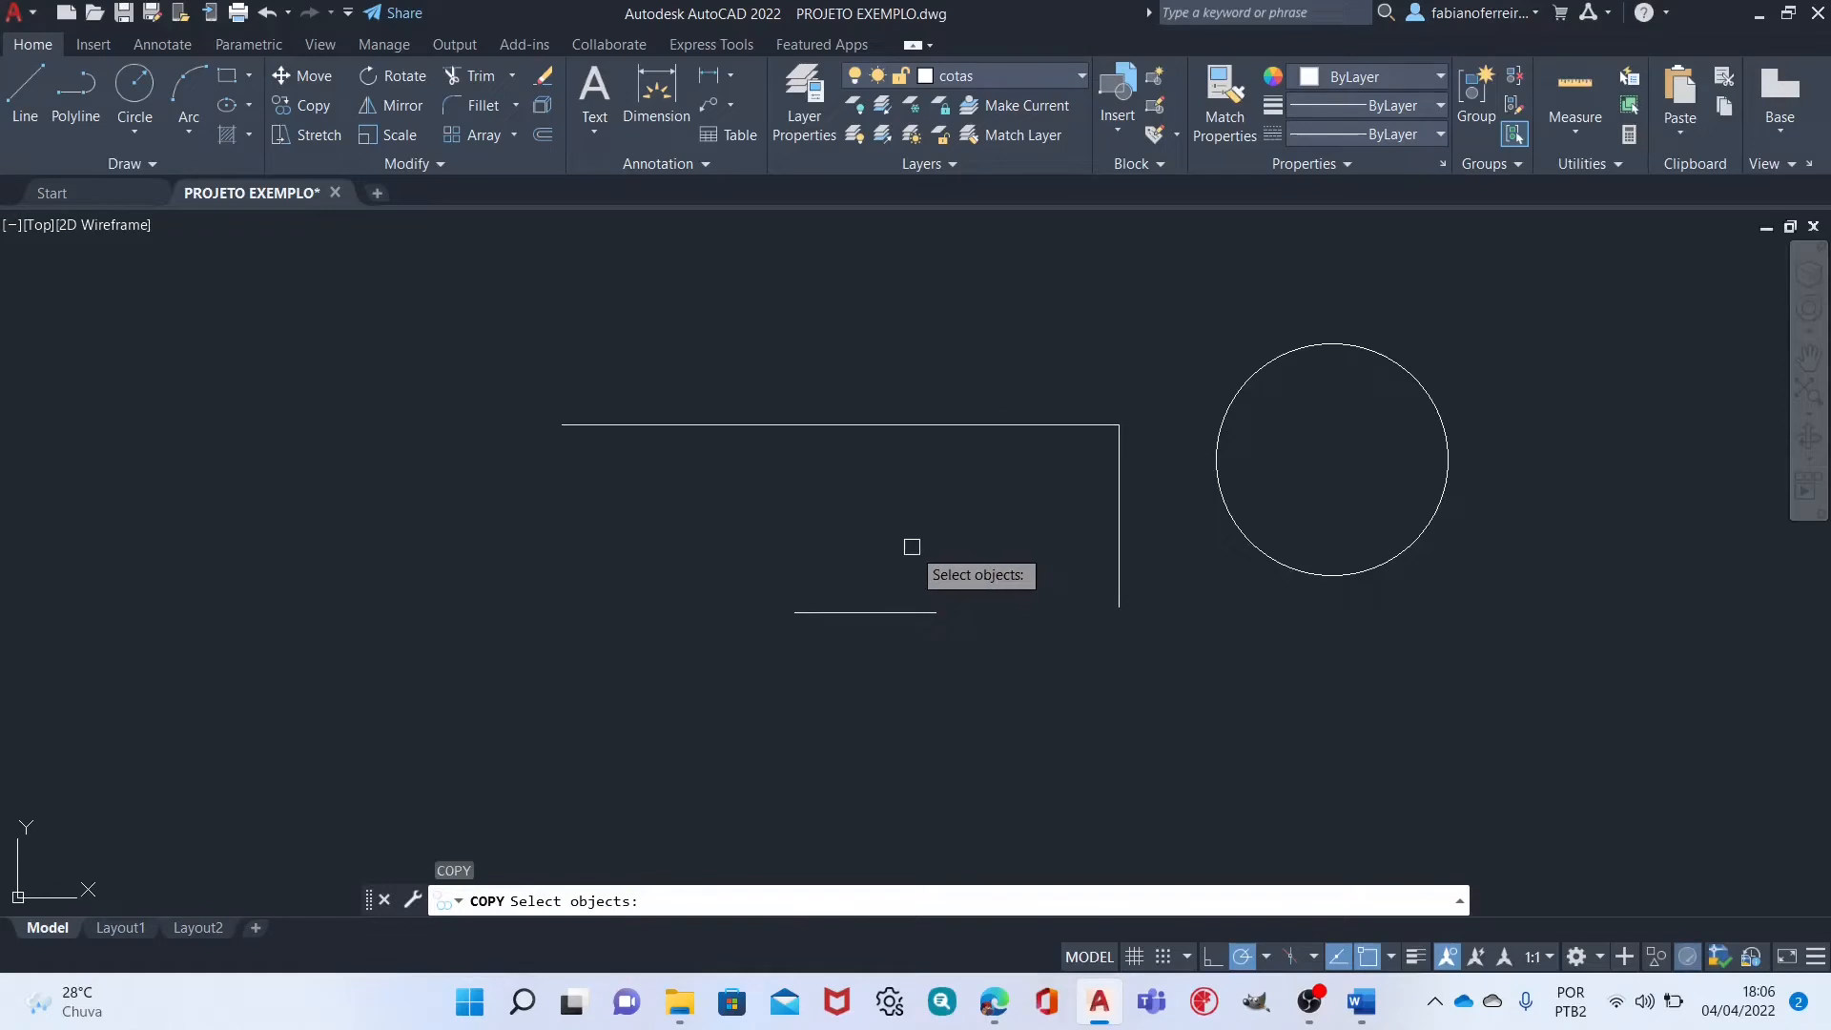
pyautogui.press('Escape')
# Copy the circle by its center to three places: two left of the lines and one below the long horizontal line.
pyautogui.write('CO')
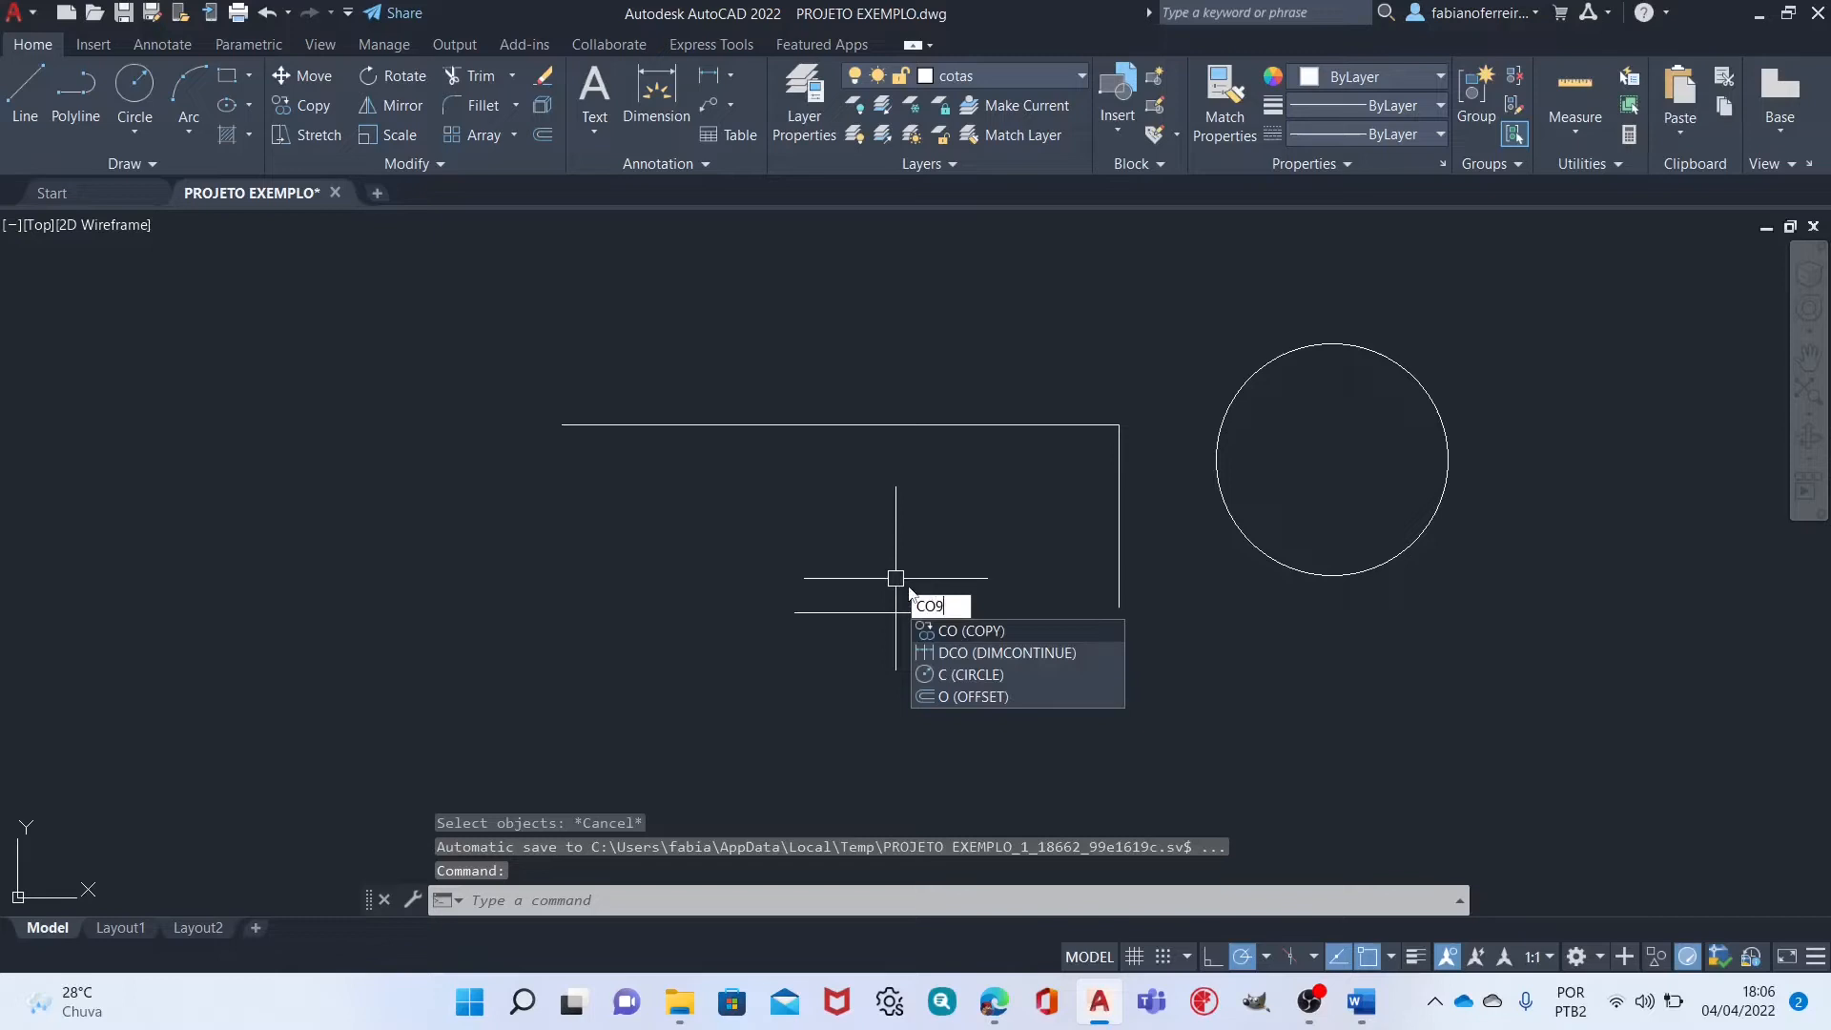
pyautogui.press('Return')
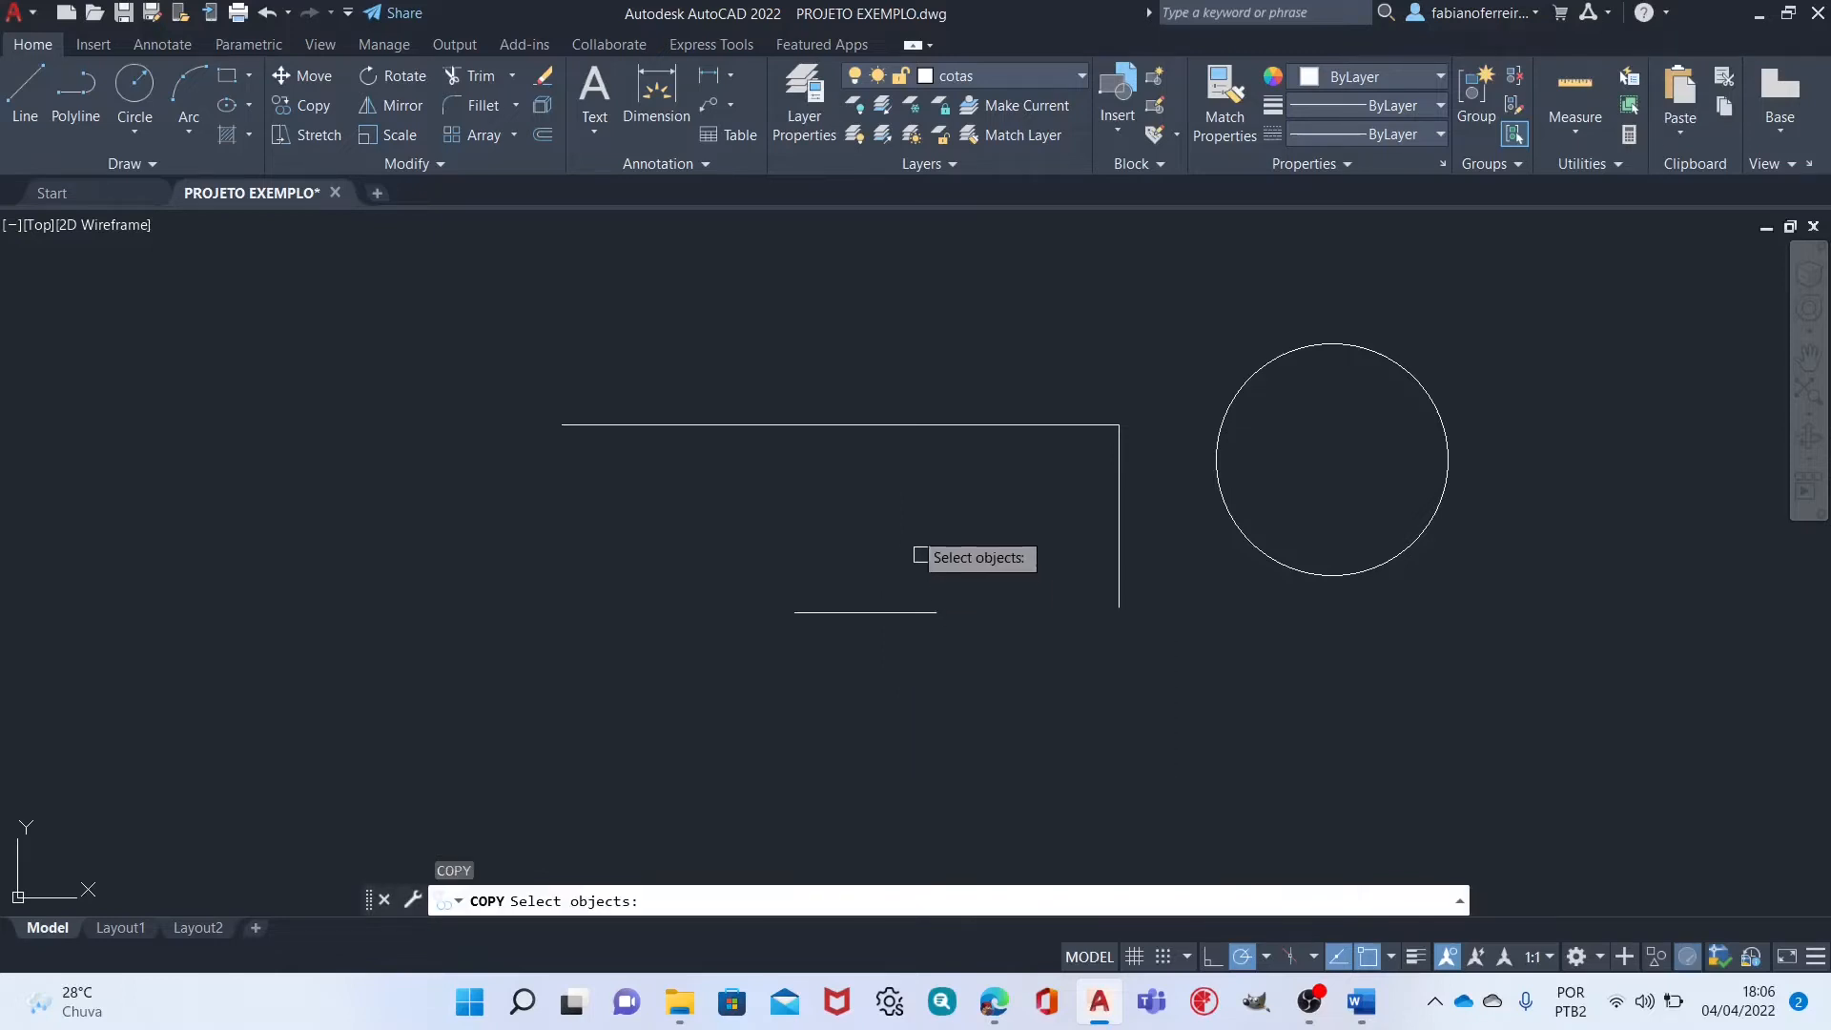
pyautogui.click(1302, 421)
pyautogui.click(1216, 525)
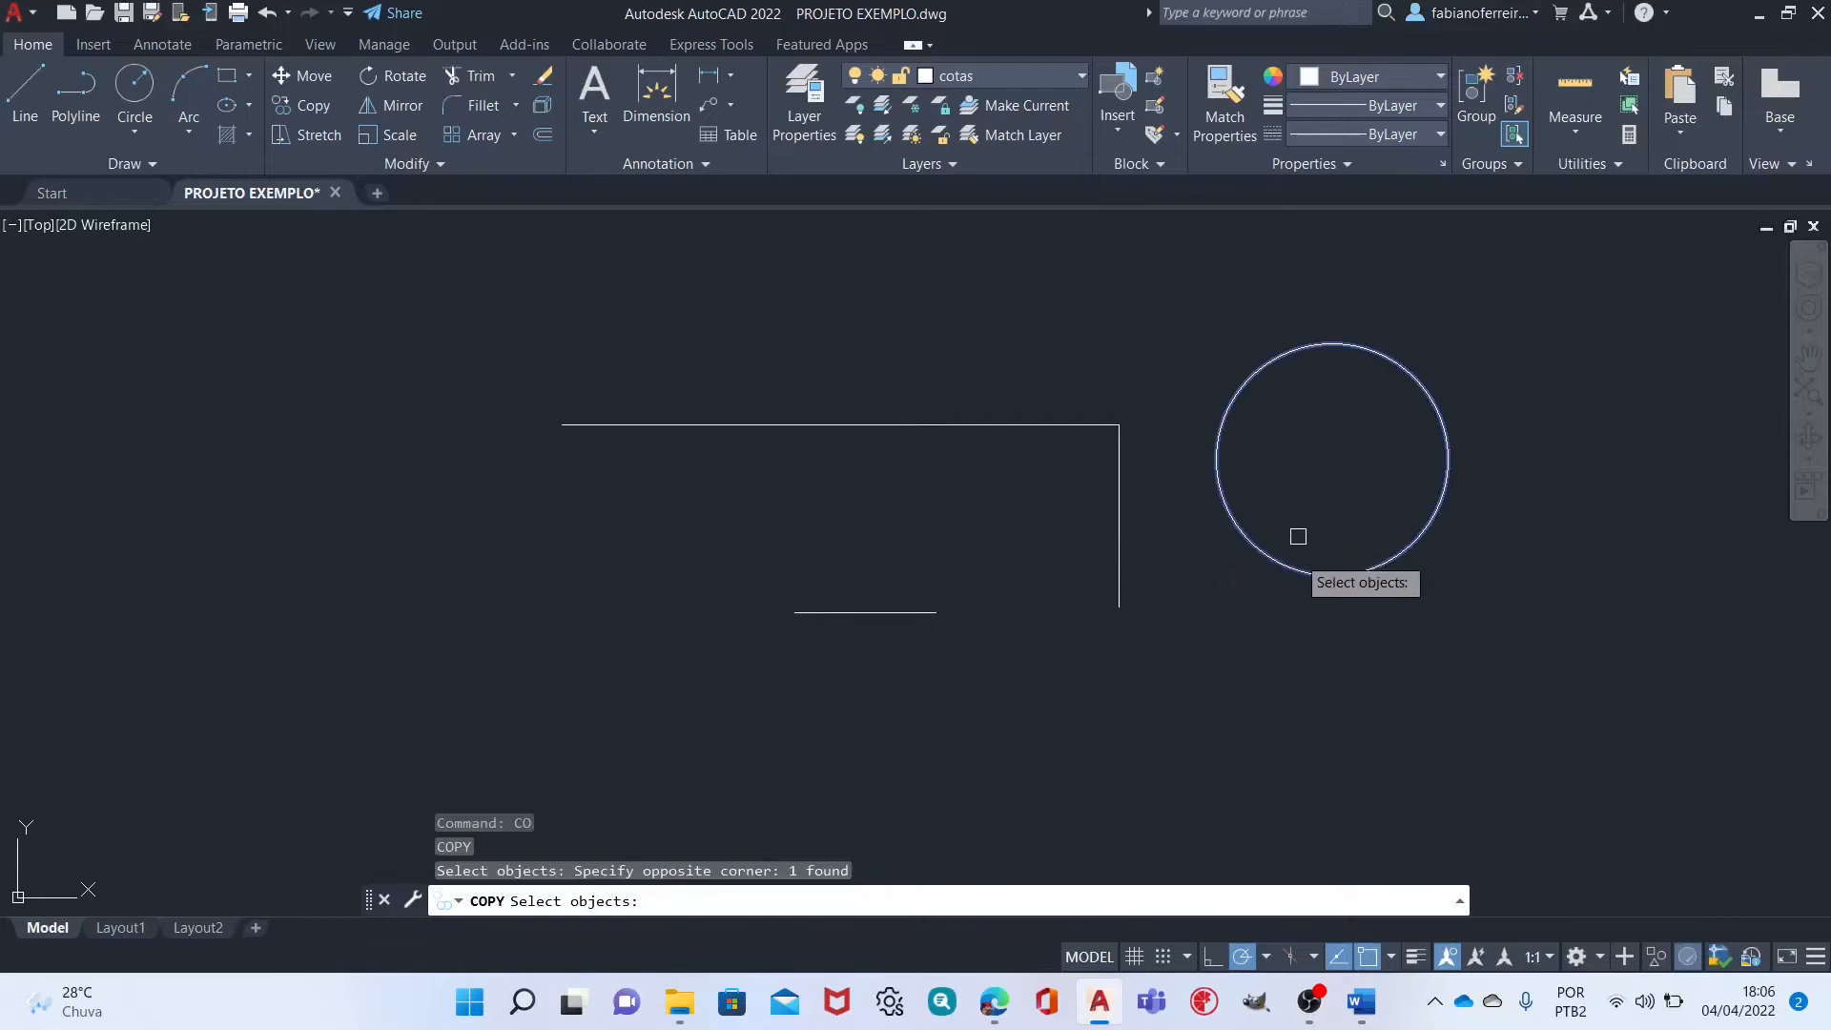
pyautogui.press('Return')
pyautogui.click(1333, 462)
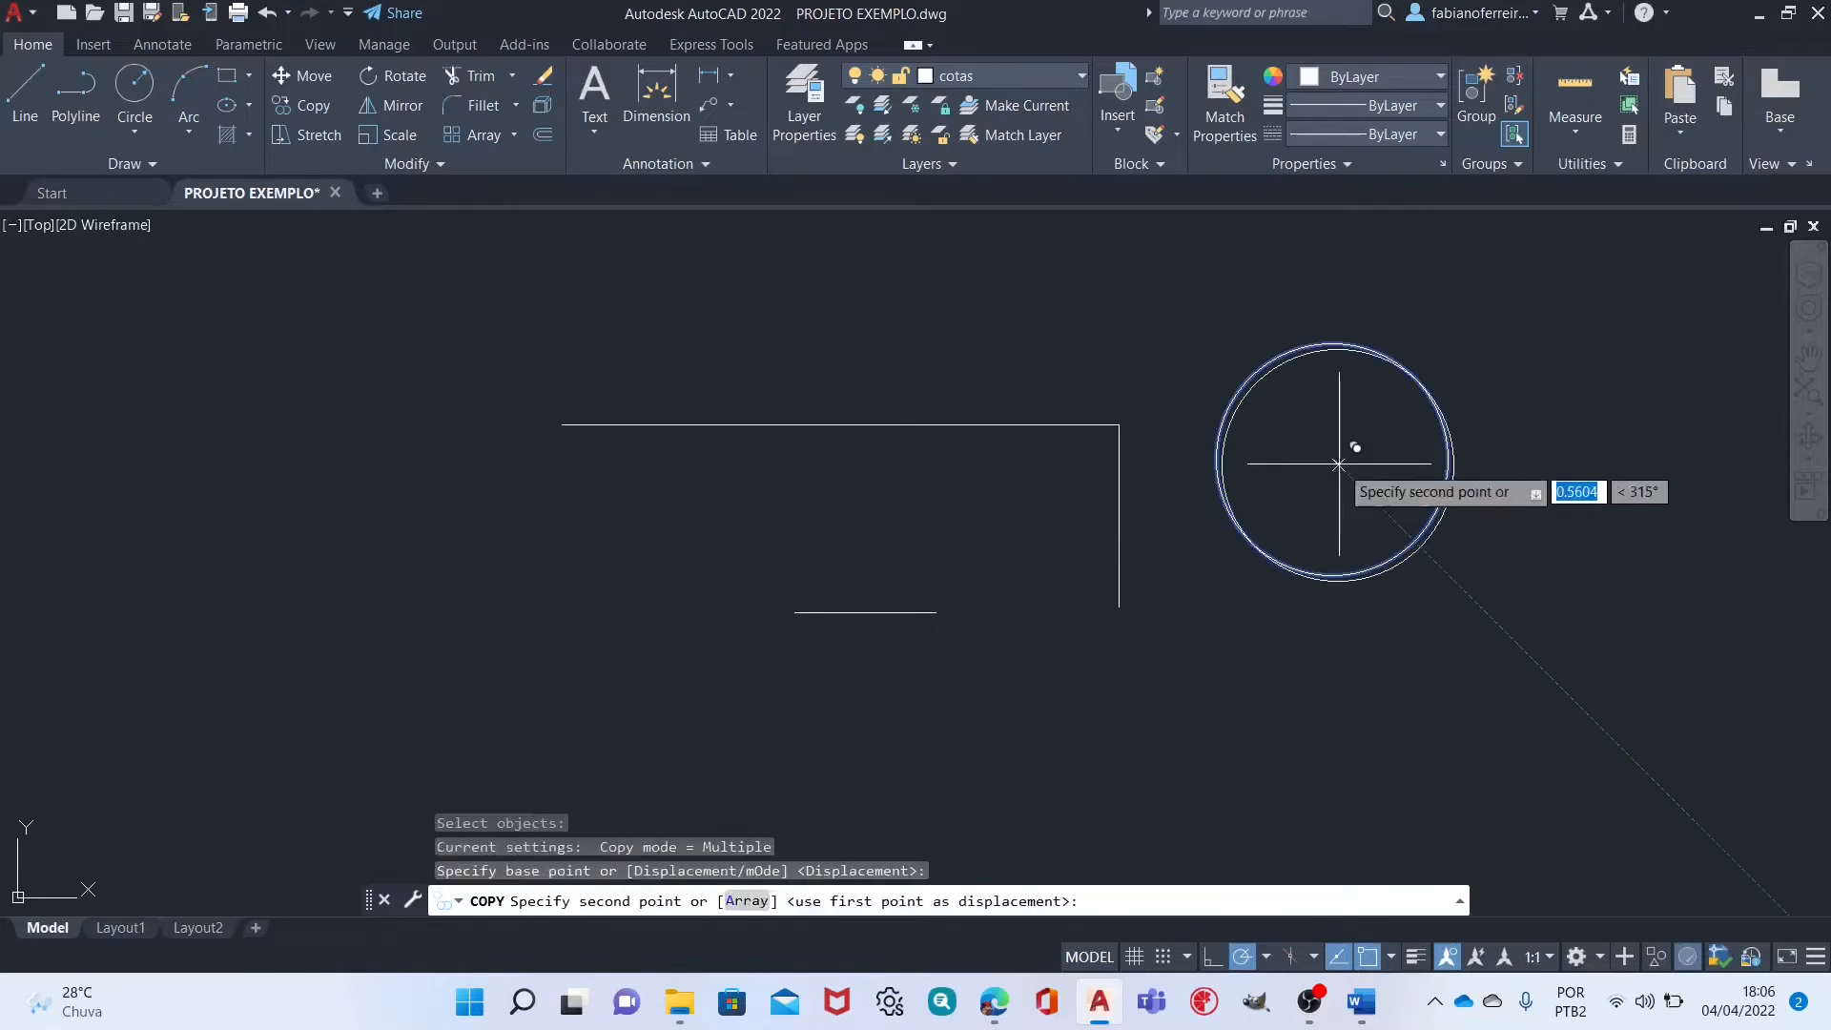
pyautogui.click(408, 664)
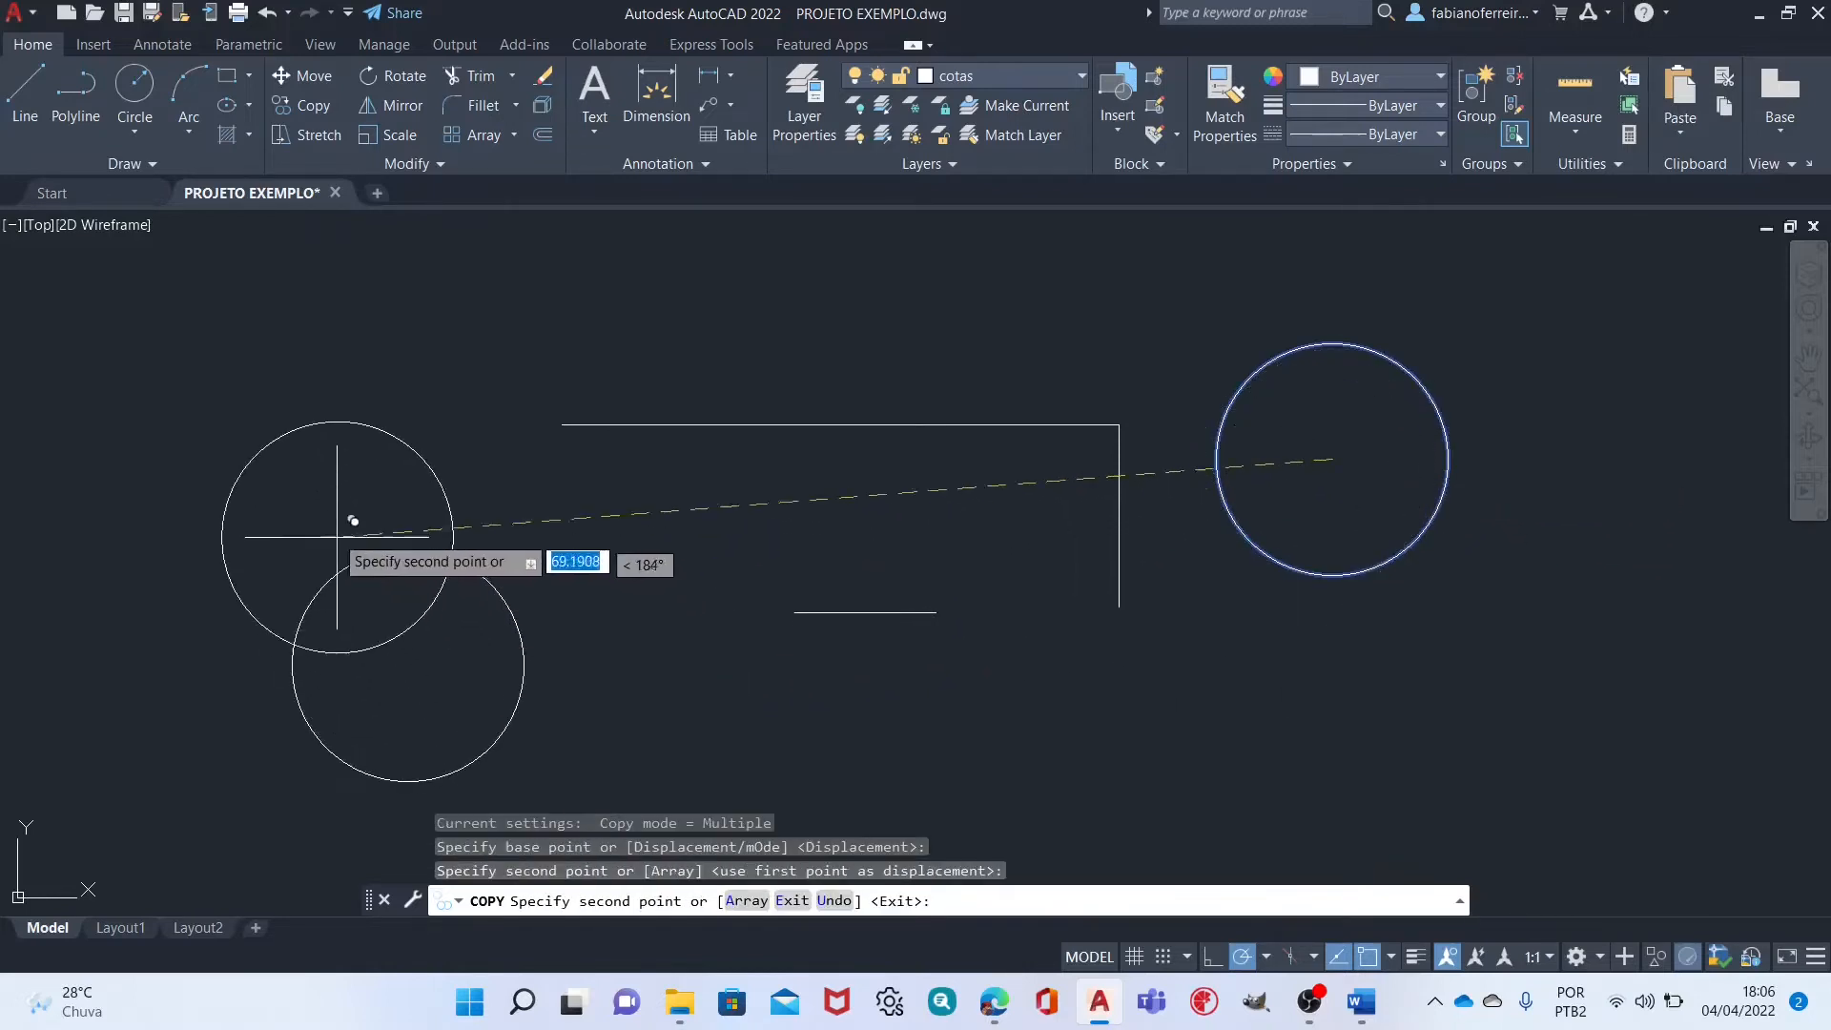
pyautogui.click(227, 431)
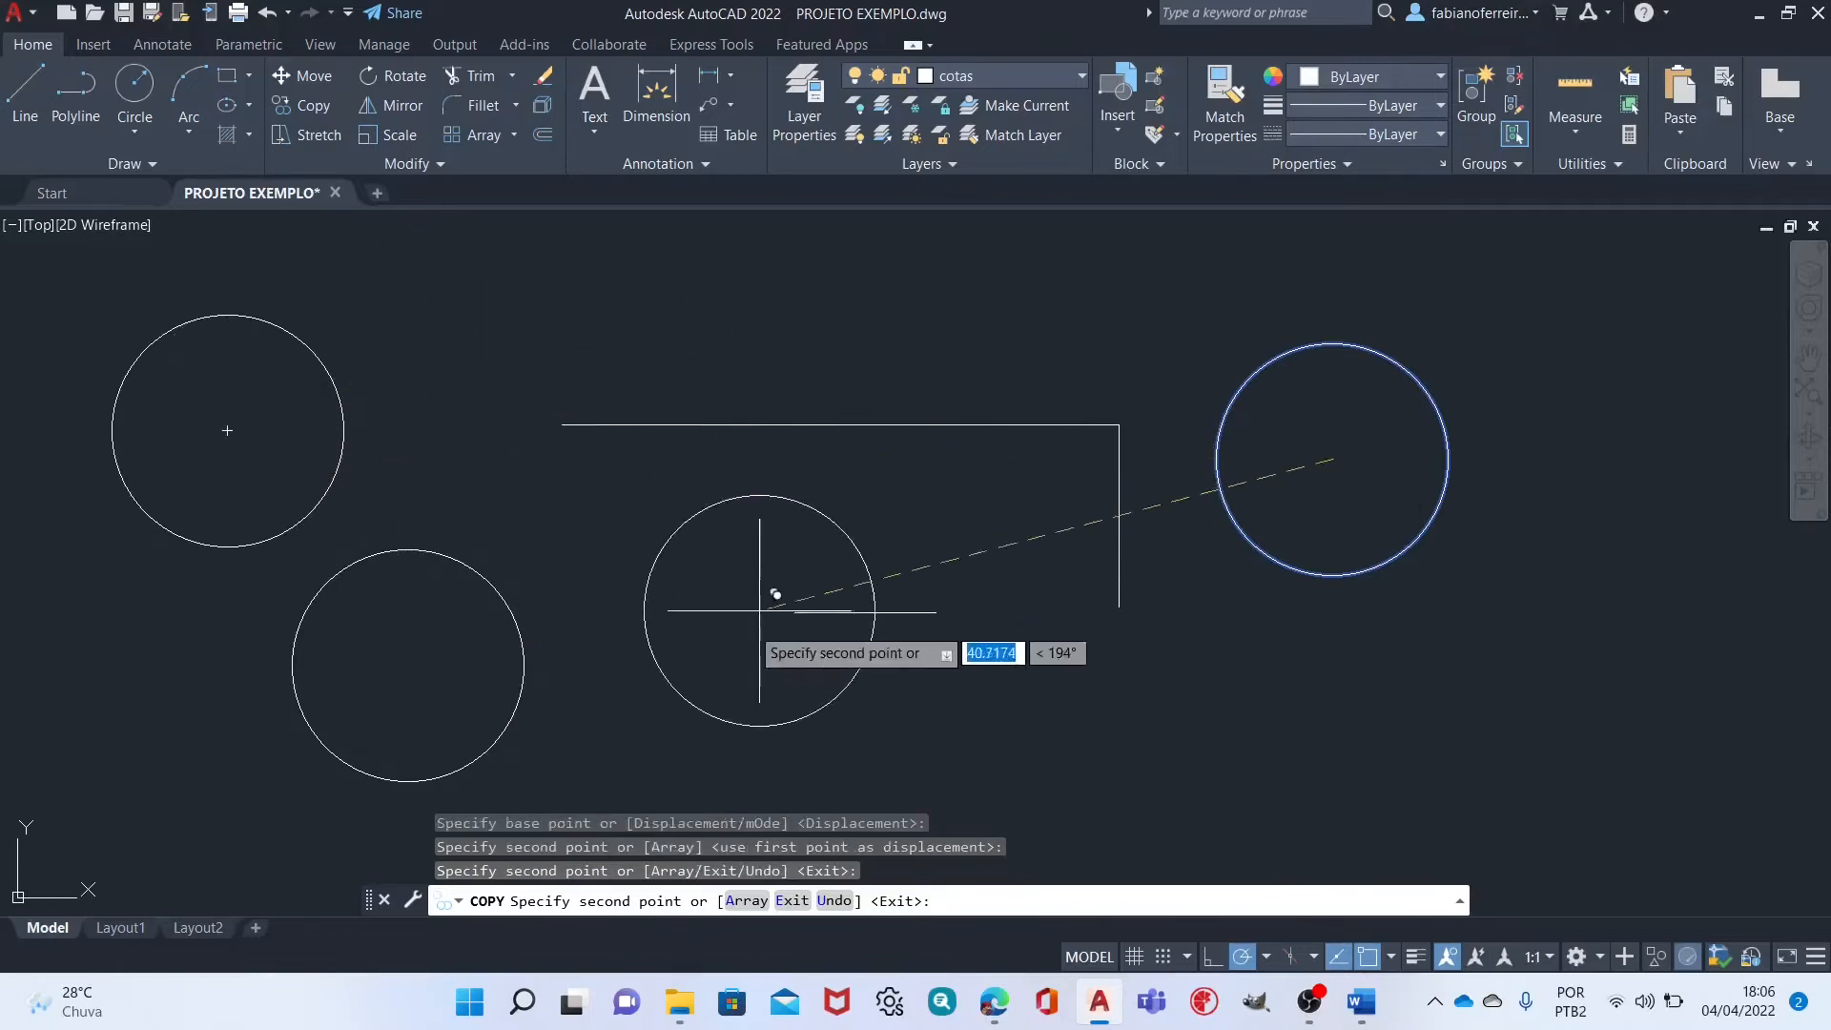
pyautogui.click(668, 681)
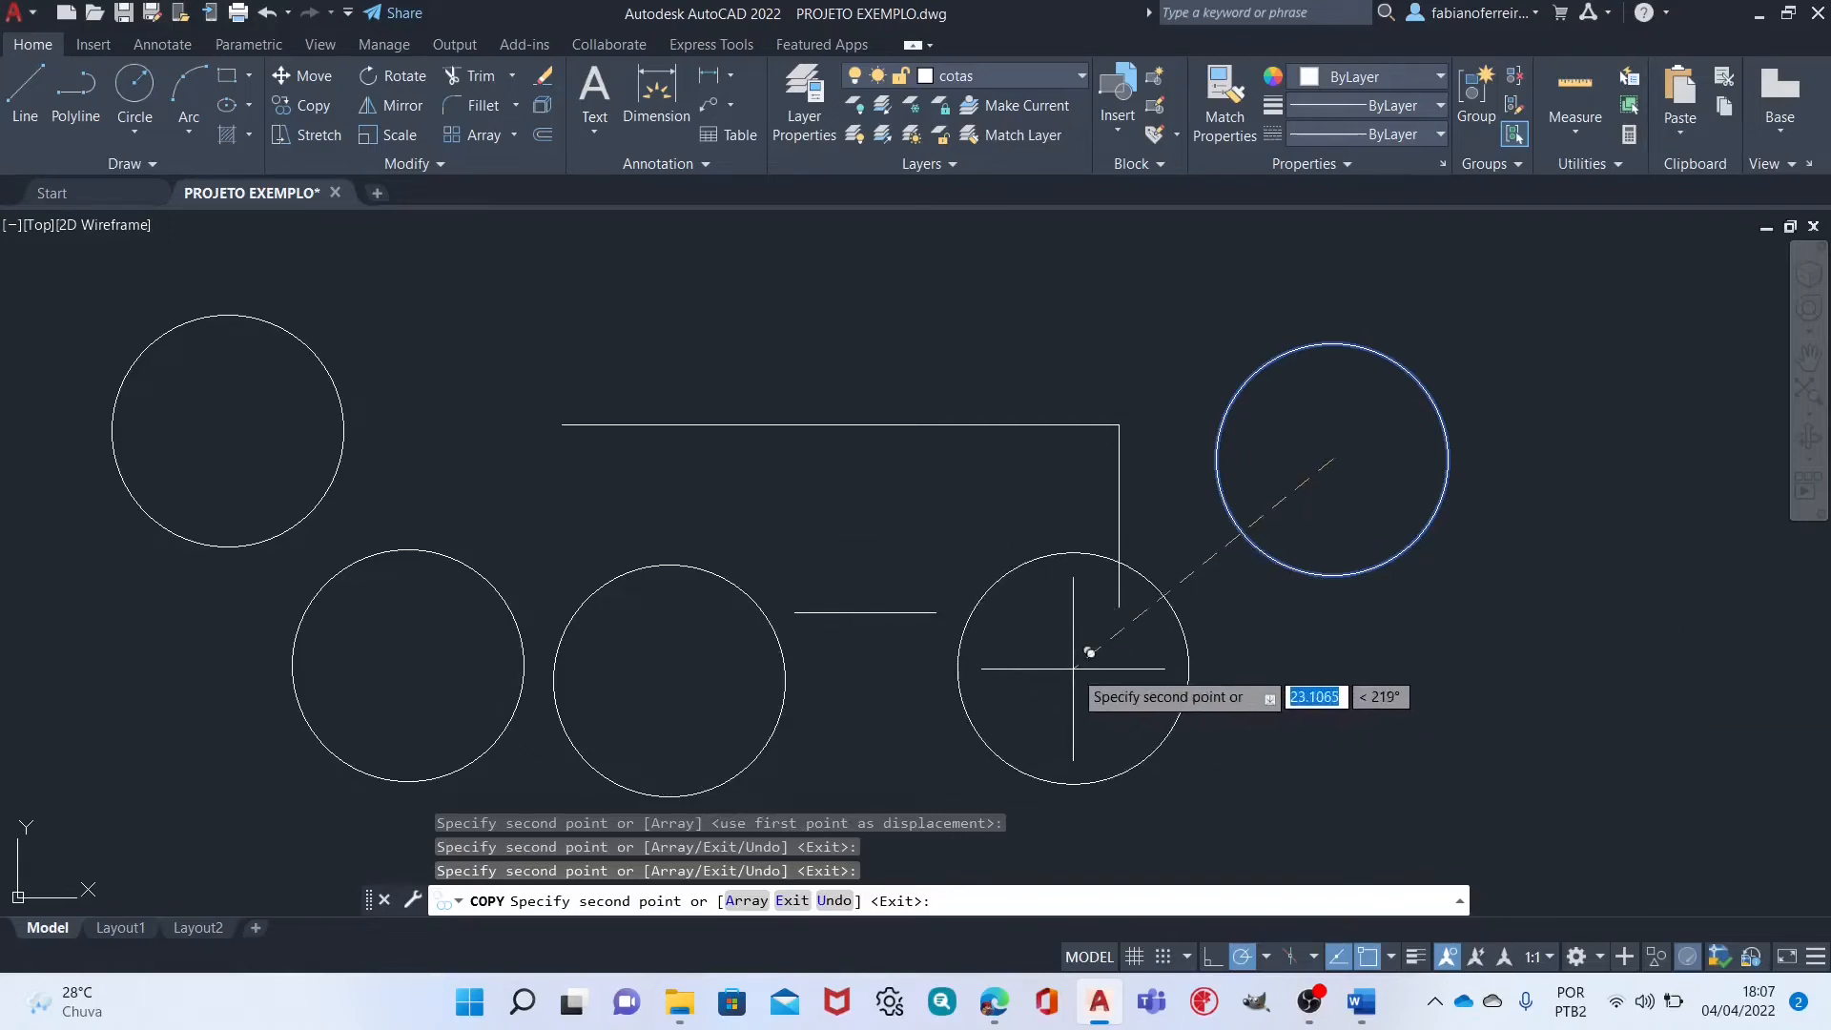
pyautogui.press('Escape')
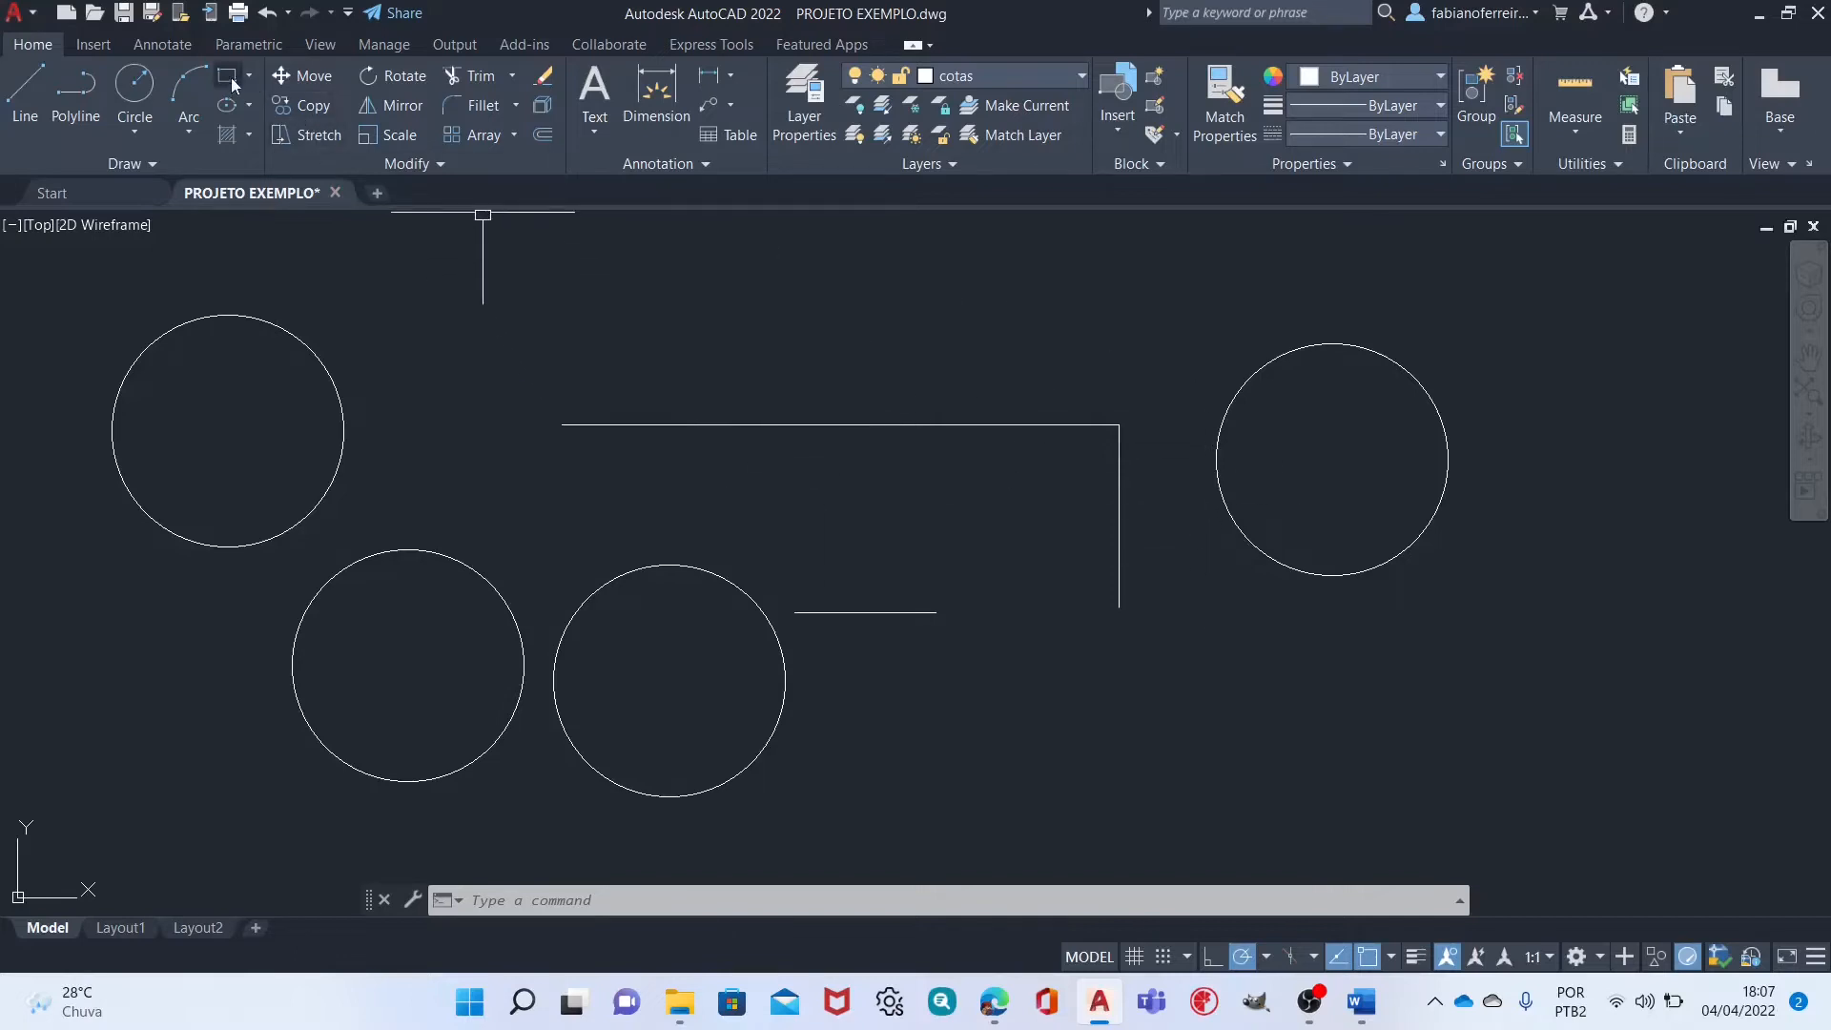
# Draw a rectangle about 25.6 by 6.3 units below the original circle.
pyautogui.write('rec')
pyautogui.press('Return')
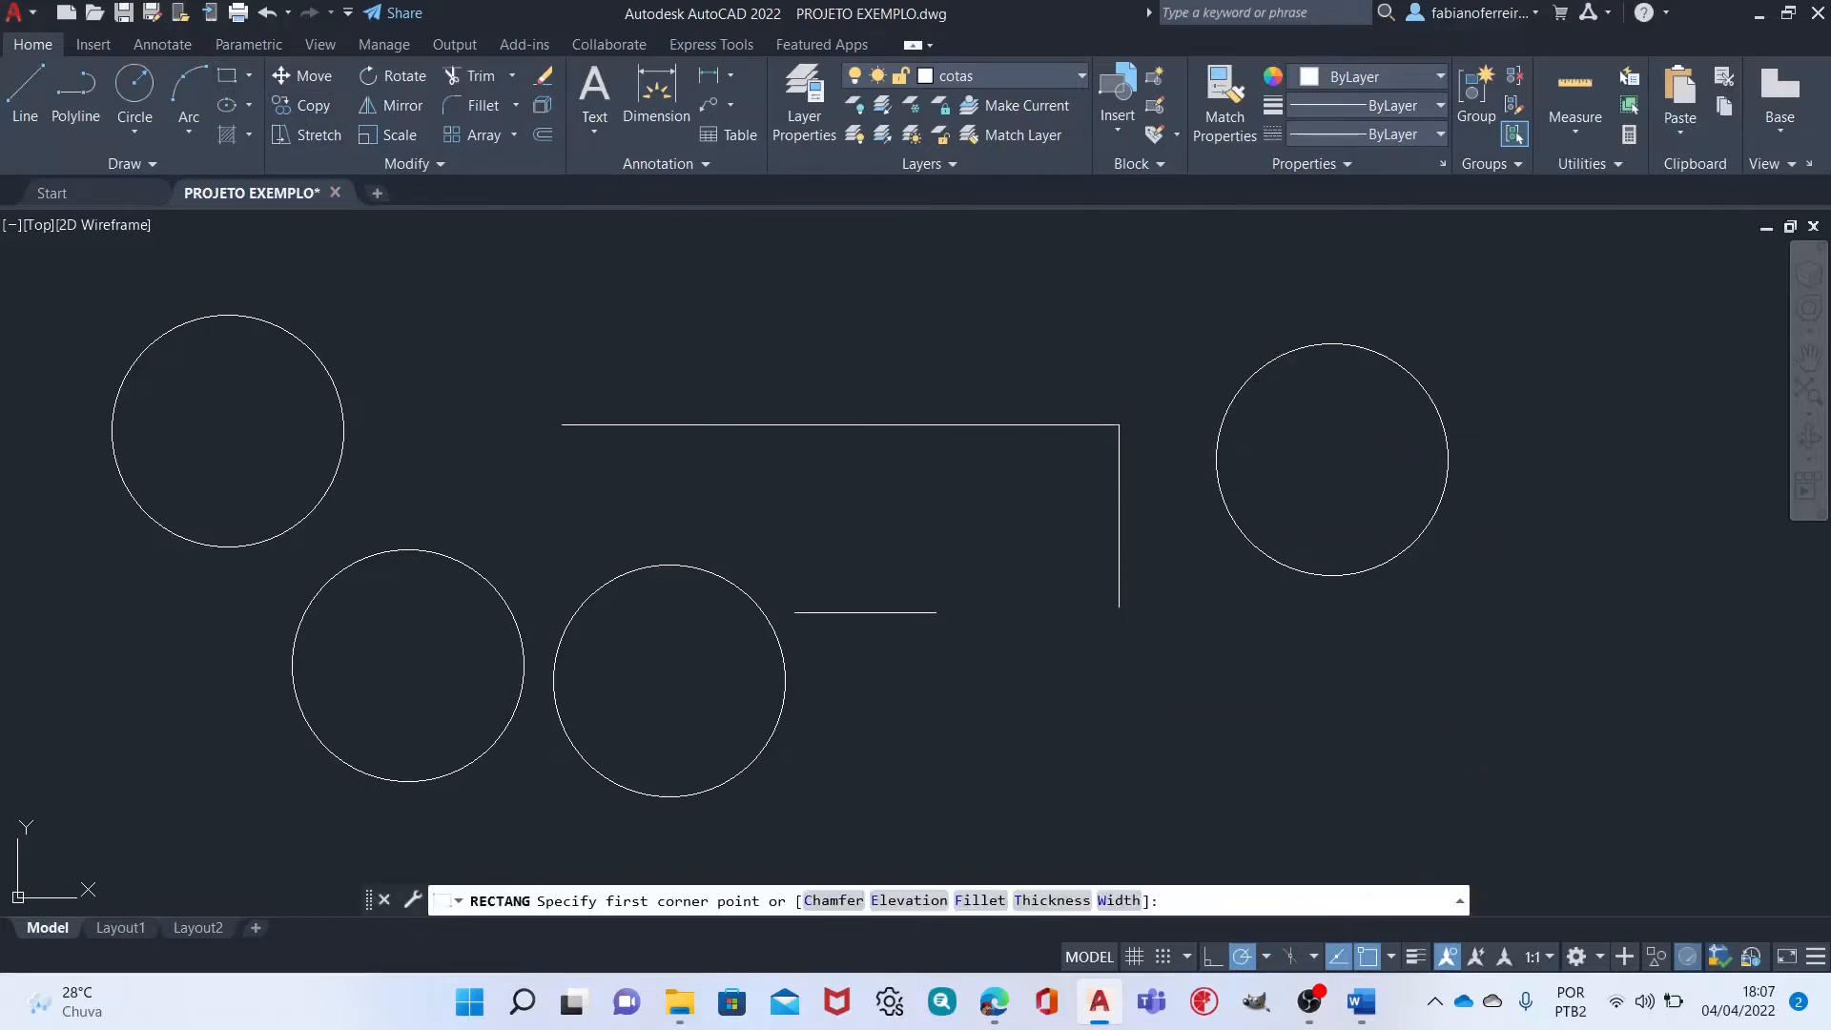
pyautogui.click(1055, 703)
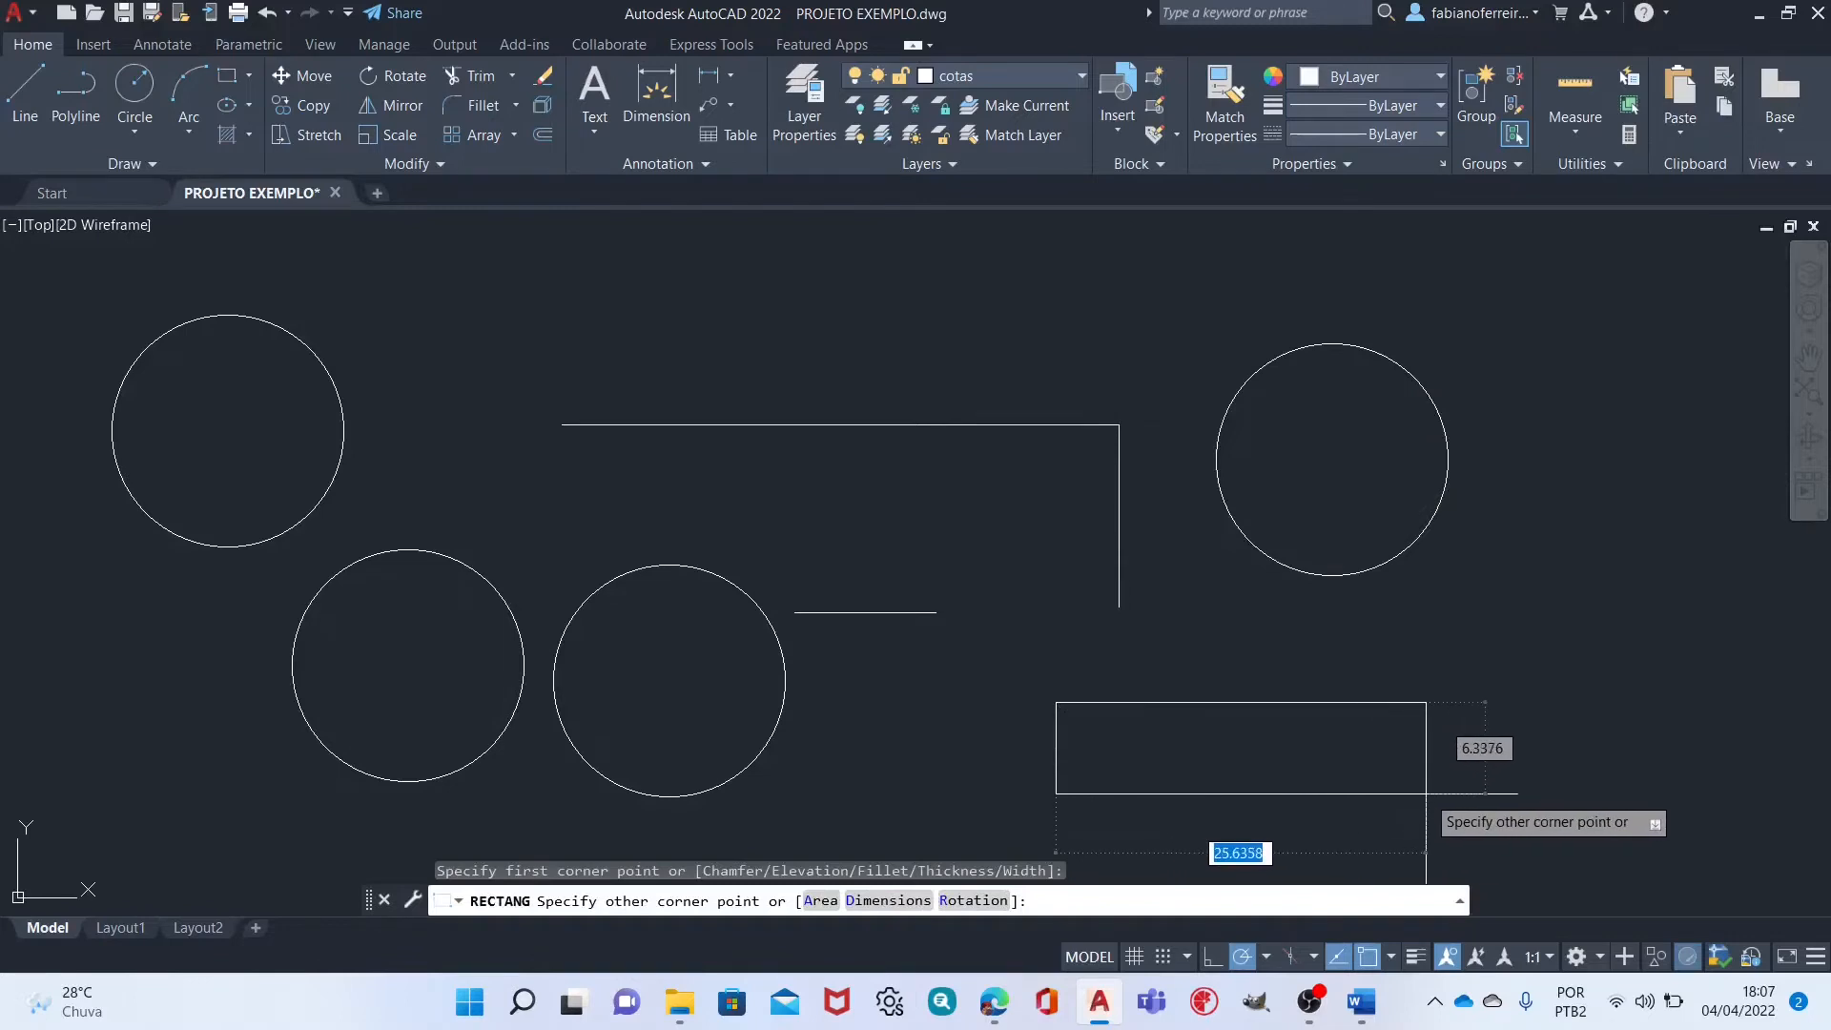
pyautogui.click(1426, 794)
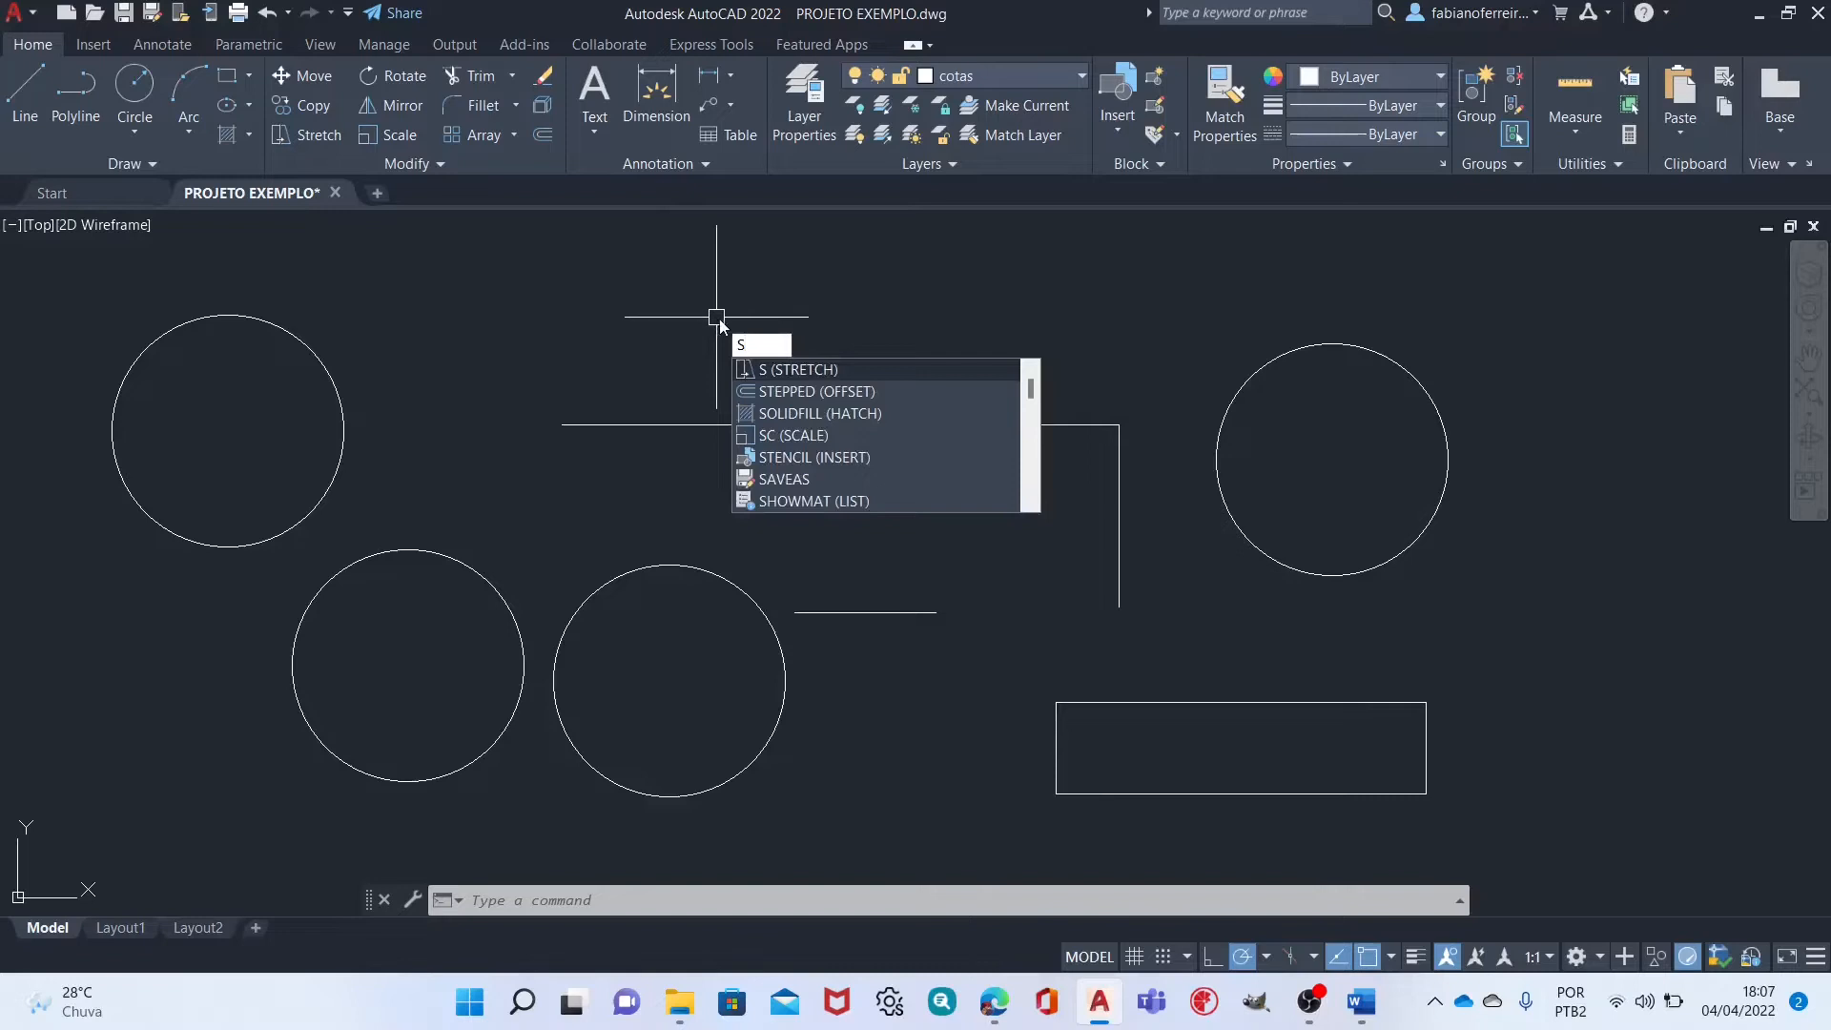
pyautogui.click(805, 372)
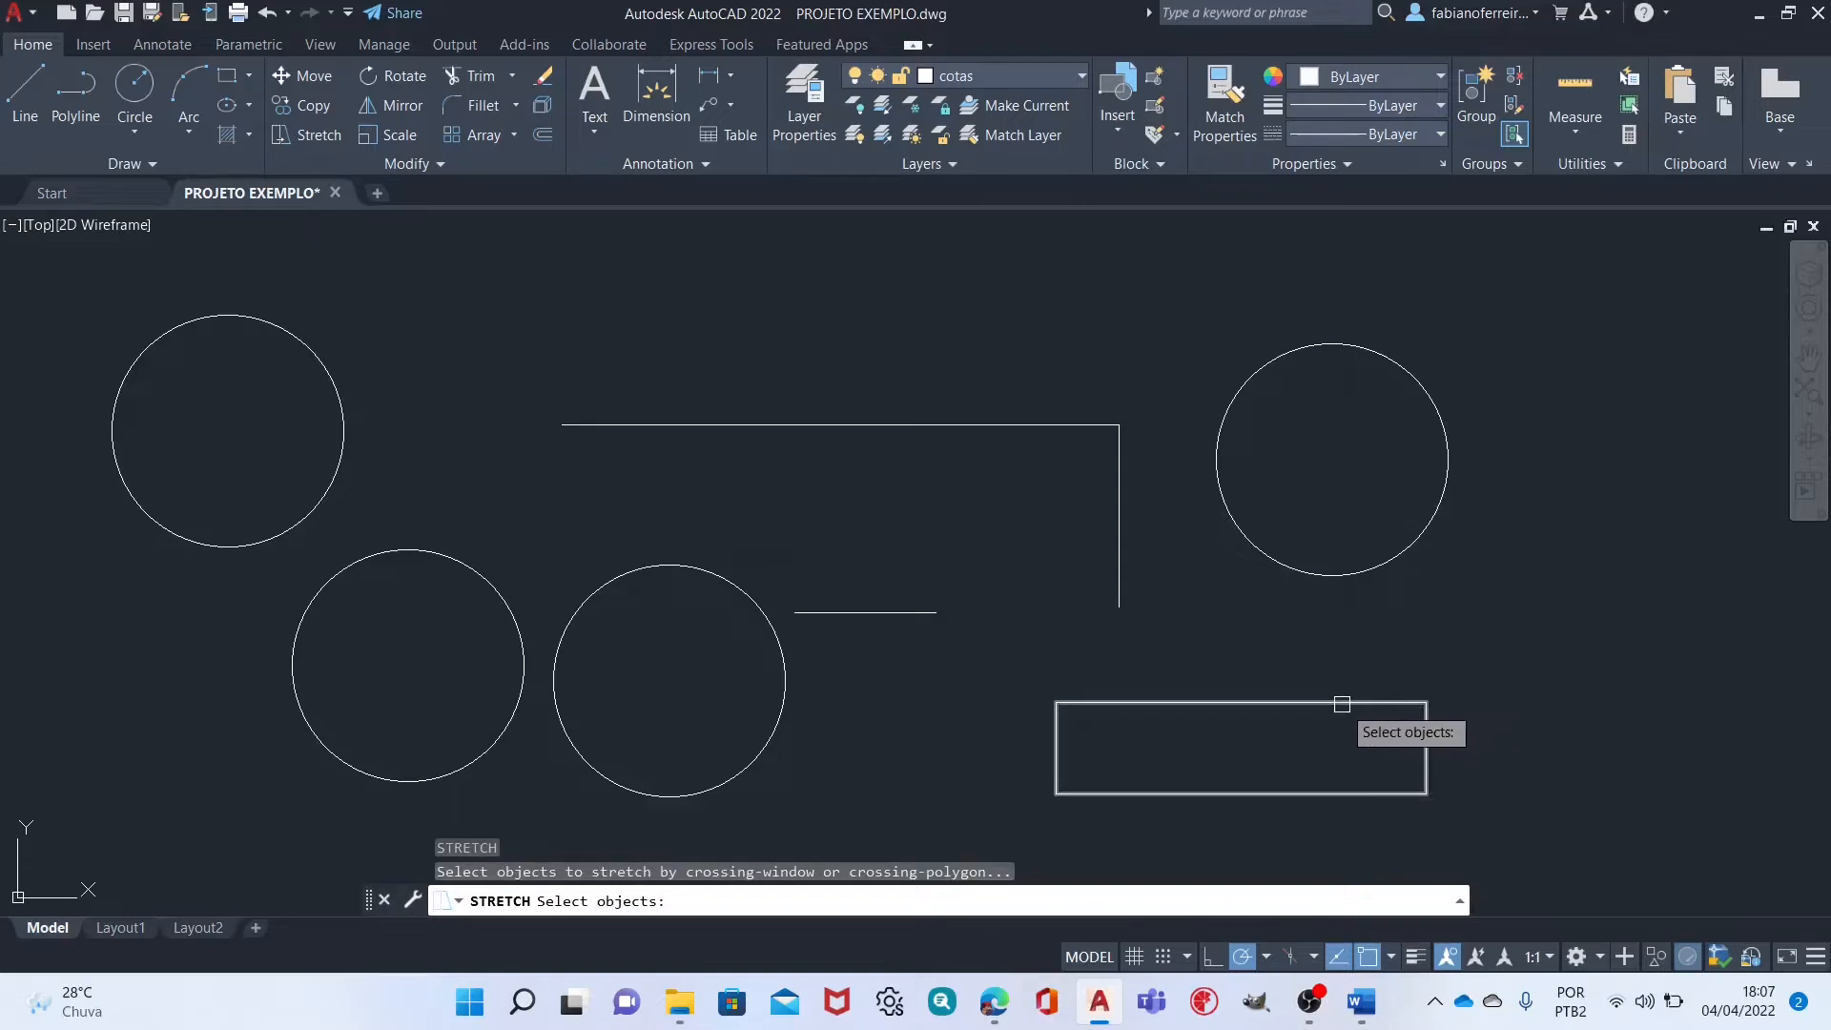
pyautogui.click(1593, 575)
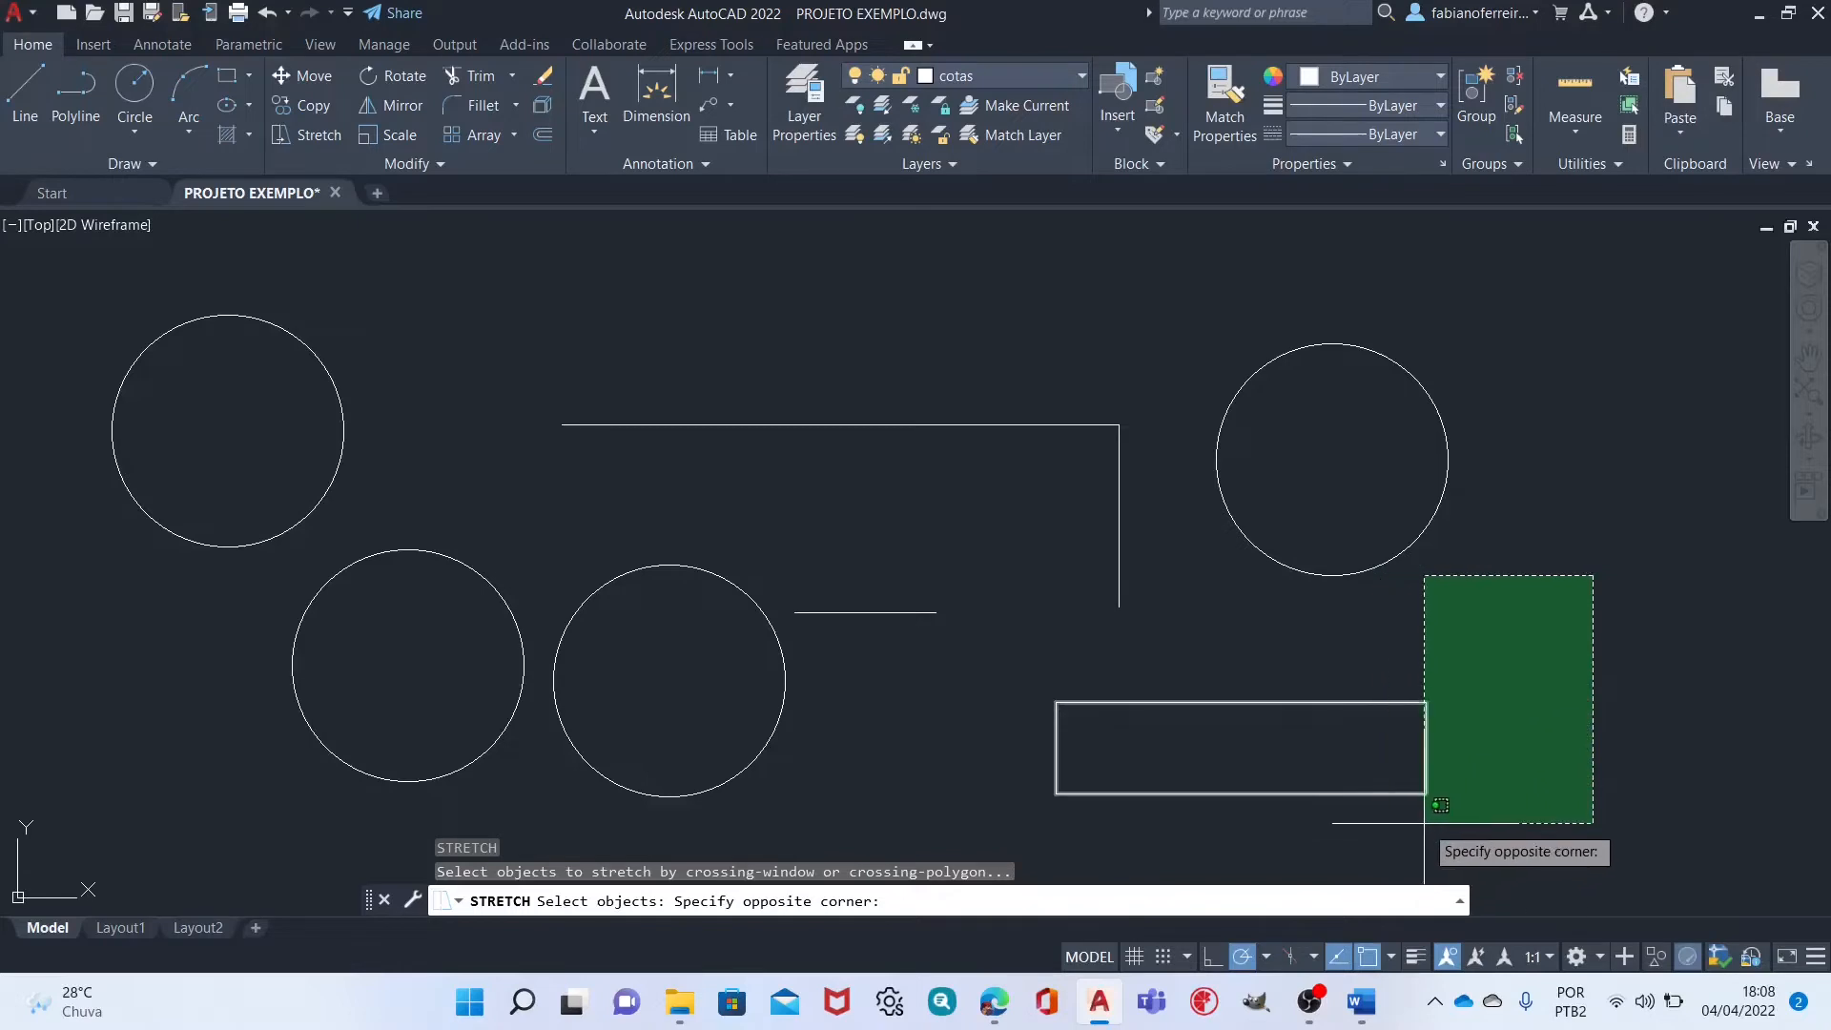
pyautogui.click(1641, 679)
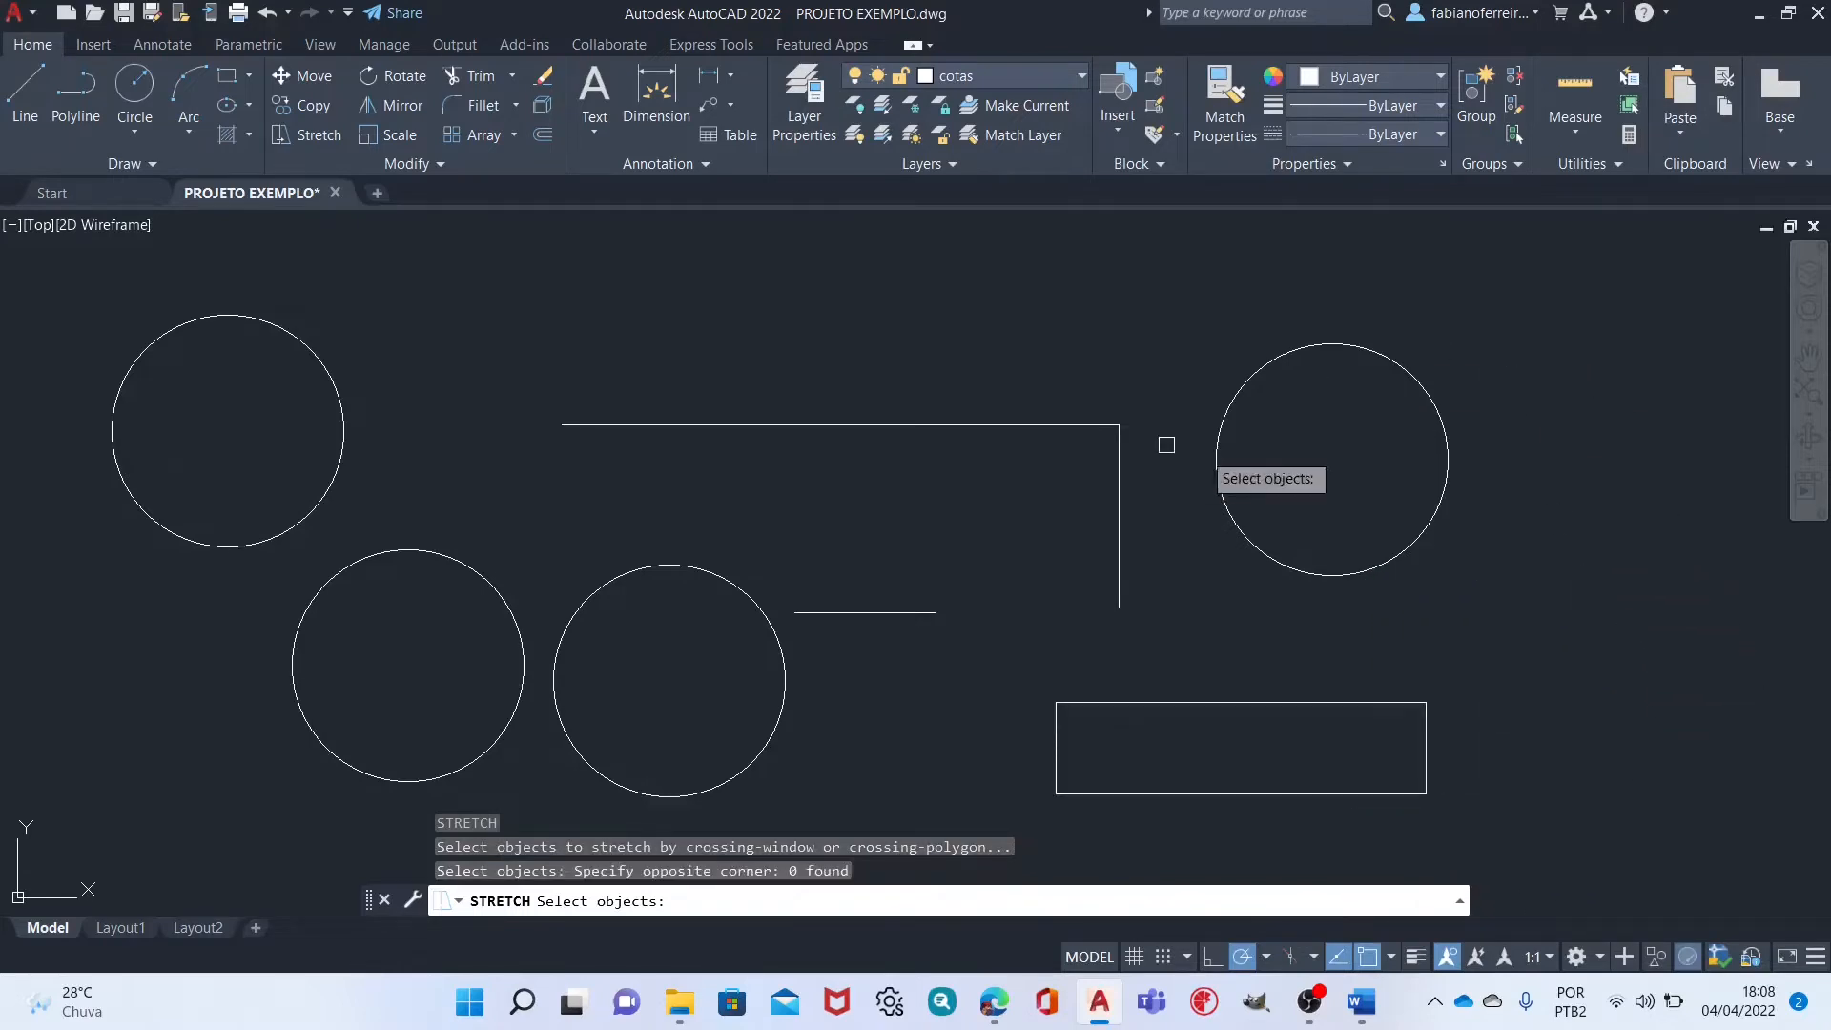
pyautogui.press('Return')
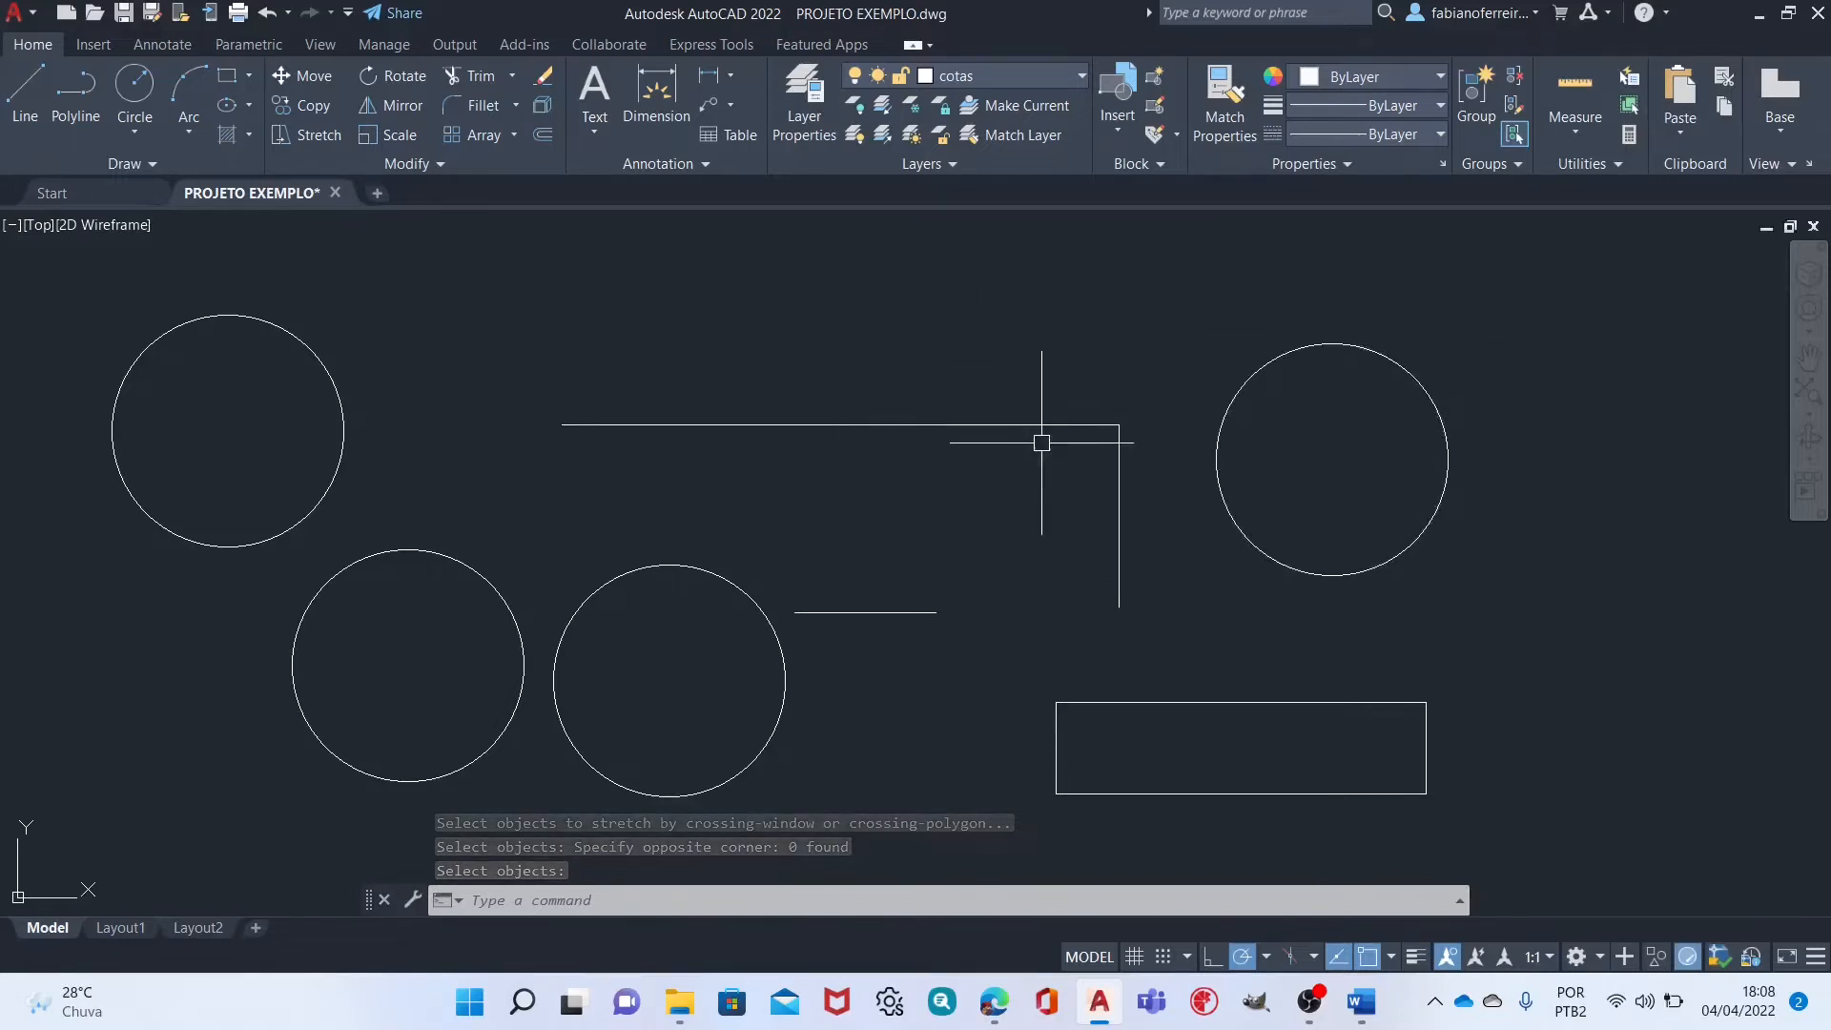
# Select the long horizontal and vertical lines with a crossing window over their shared corner, and clear the selection.
pyautogui.click(1190, 245)
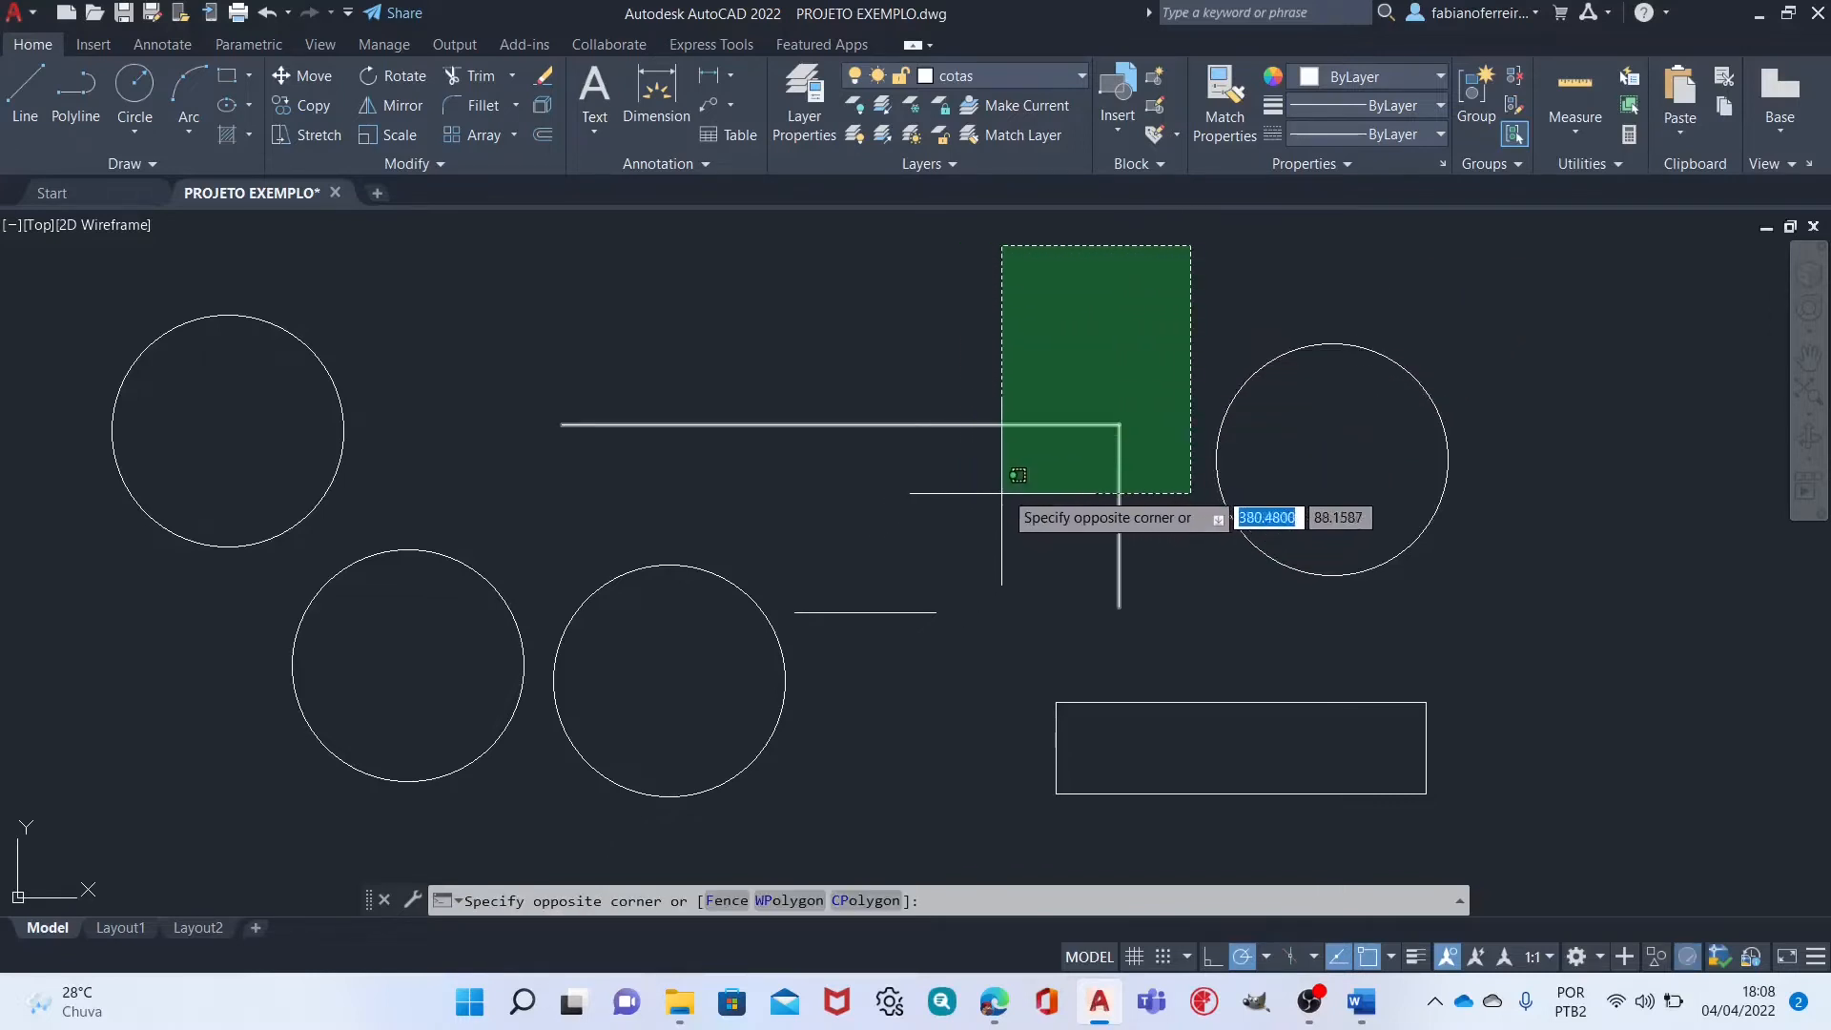
pyautogui.click(1175, 284)
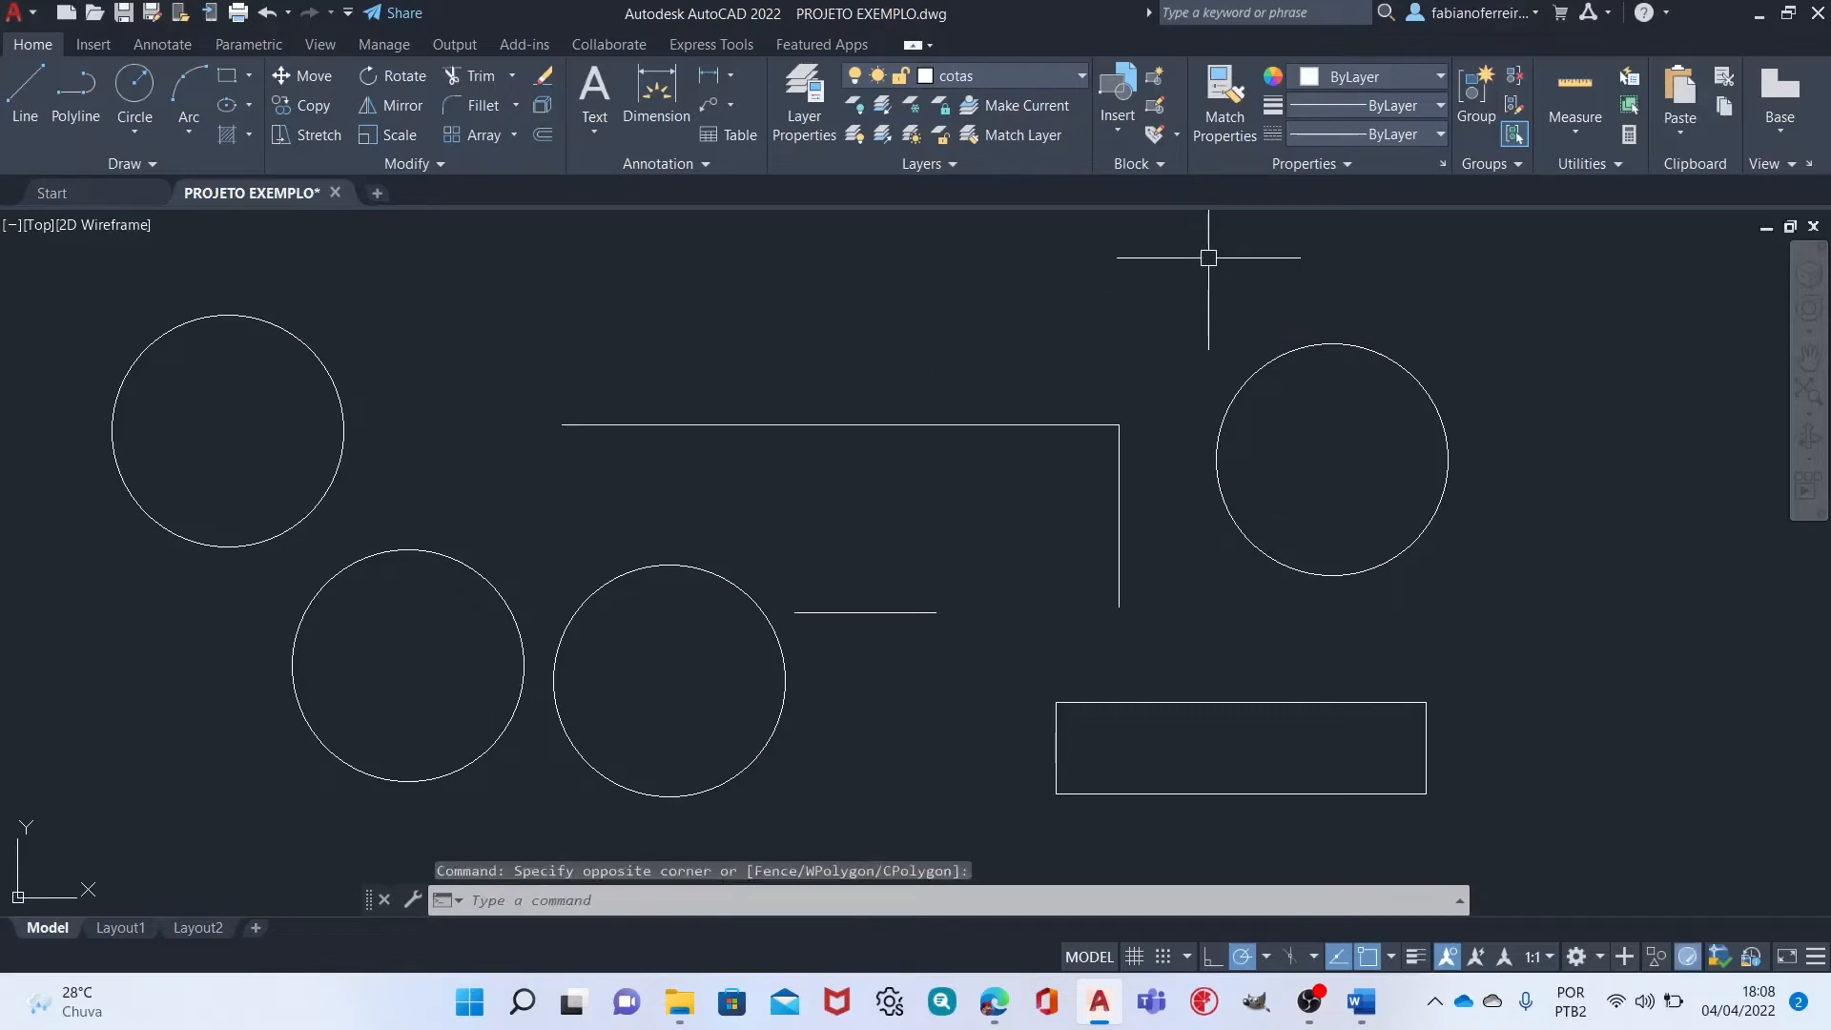
pyautogui.click(1209, 258)
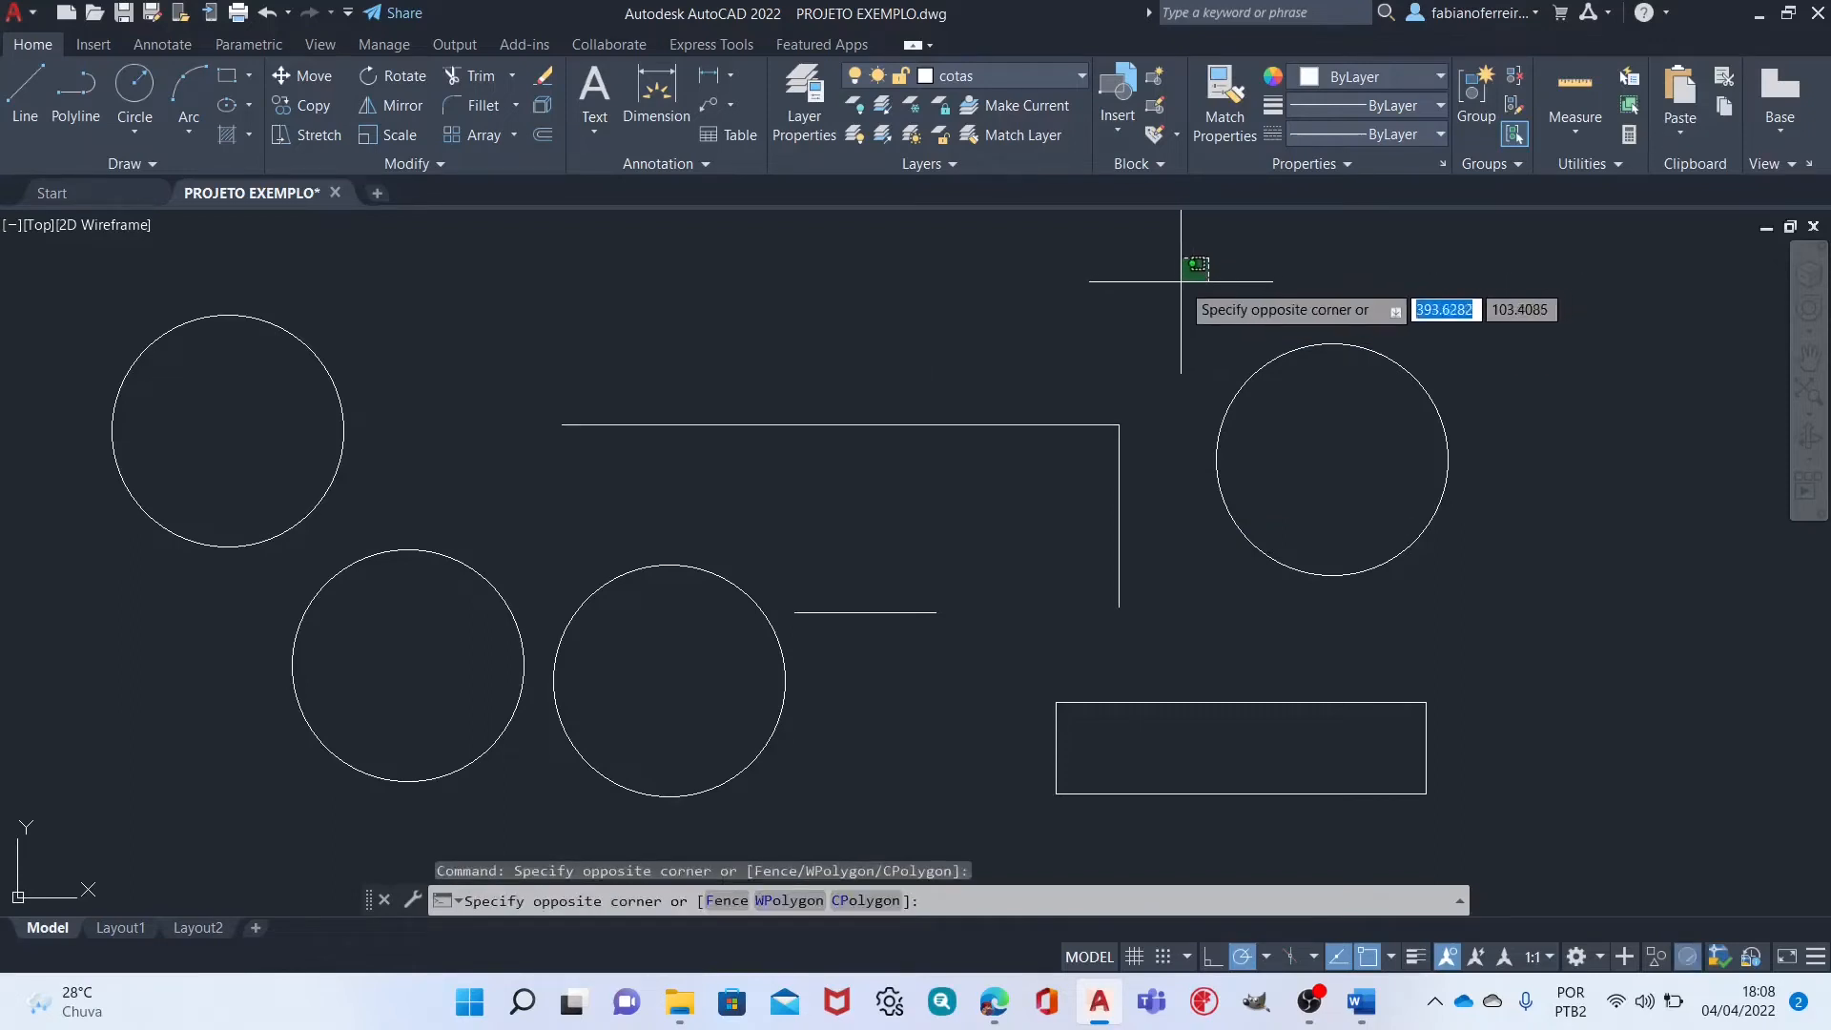
pyautogui.click(963, 504)
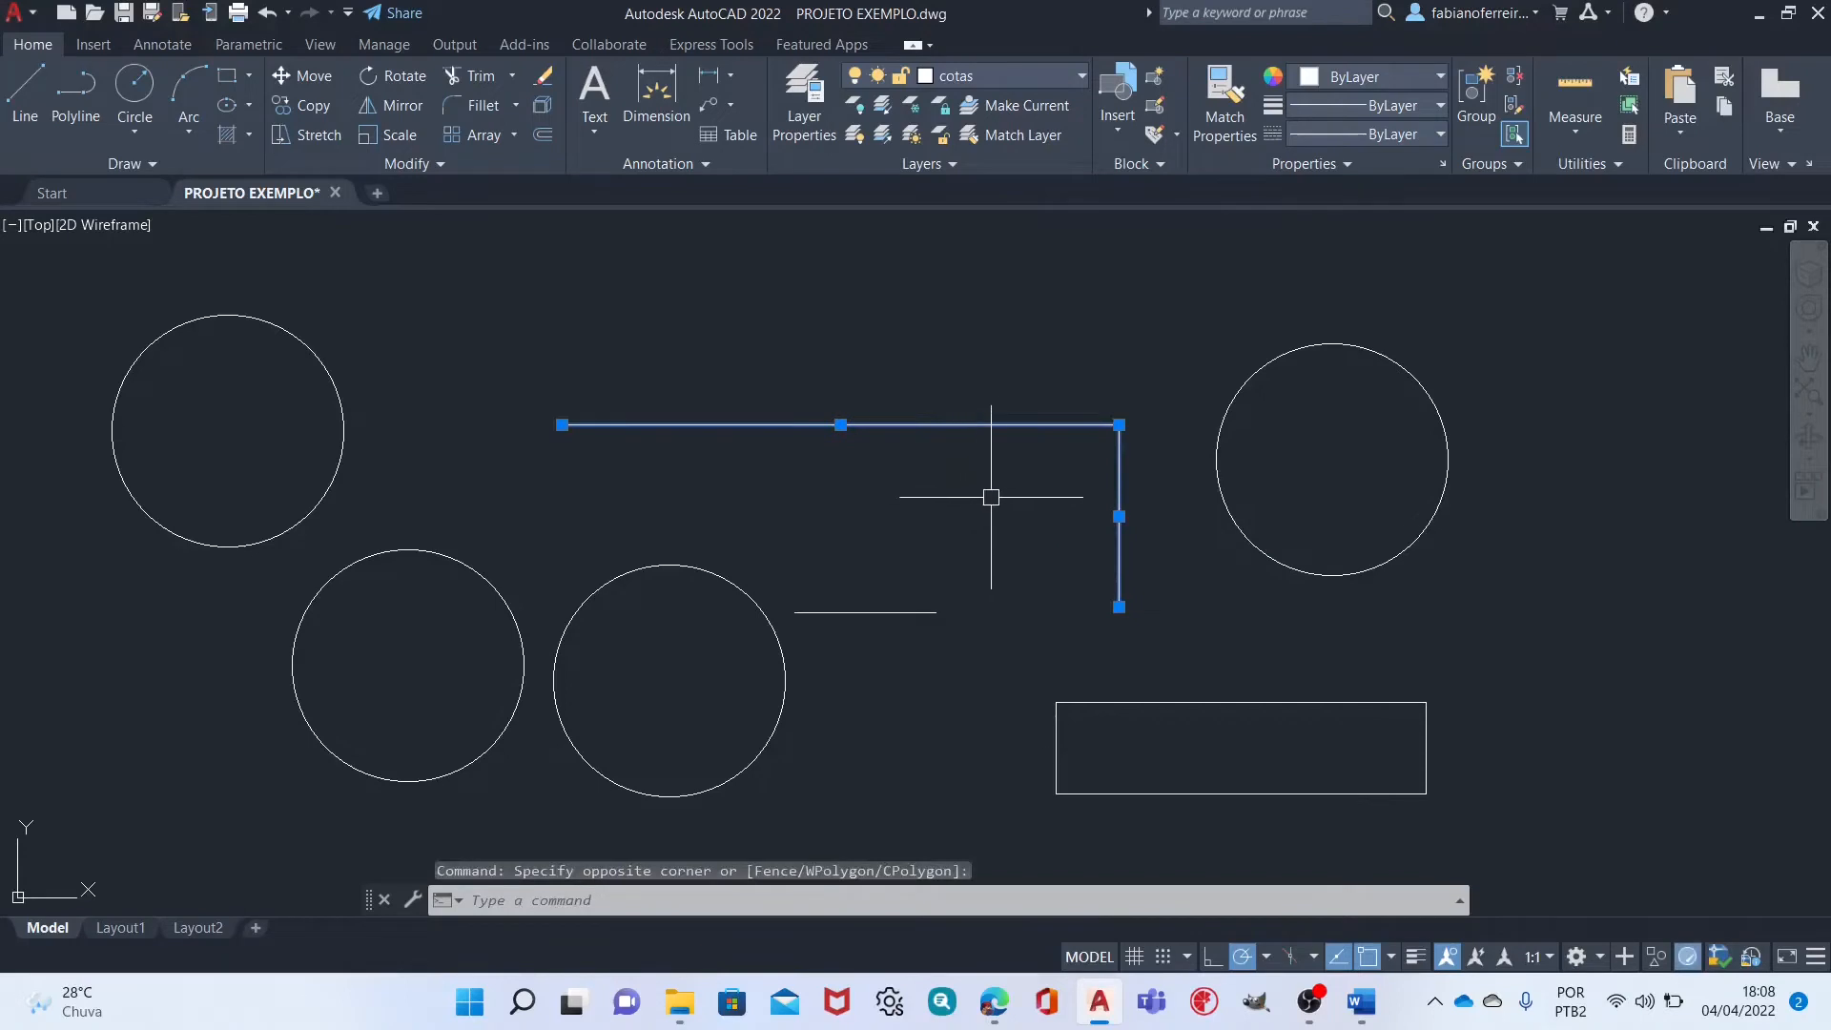
pyautogui.press('Escape')
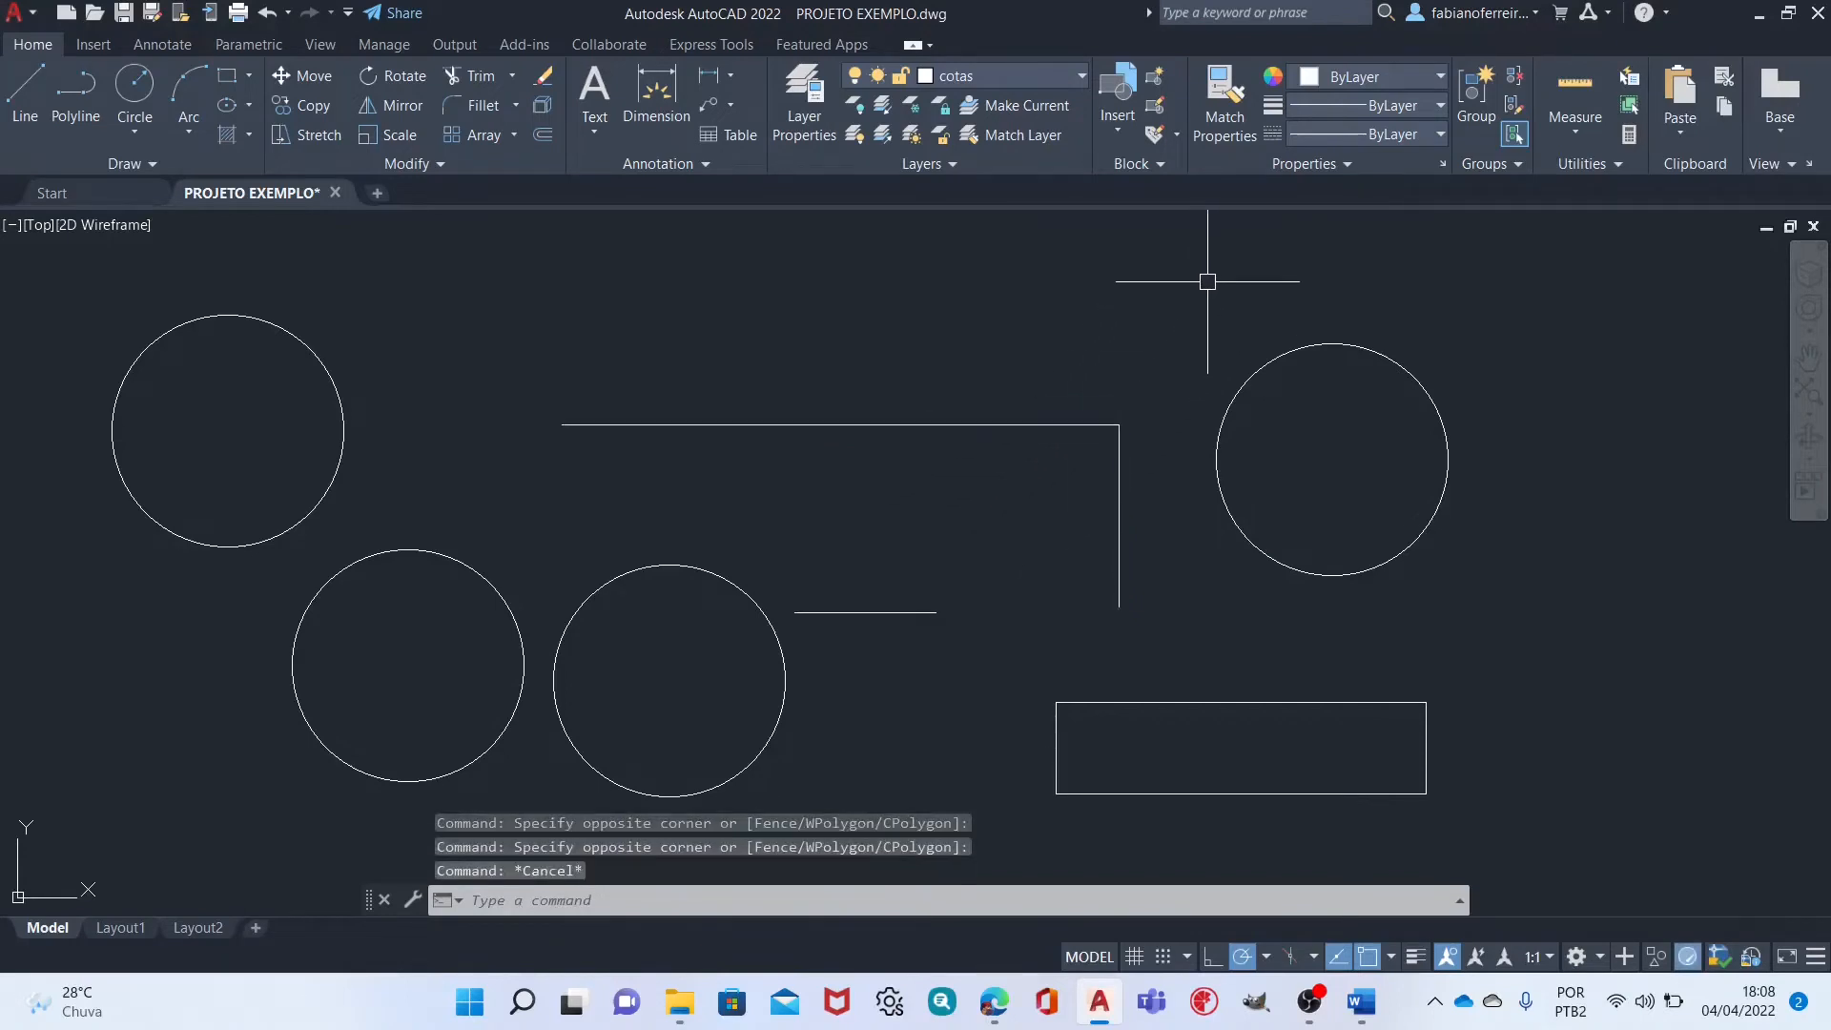
pyautogui.click(1192, 286)
pyautogui.click(993, 494)
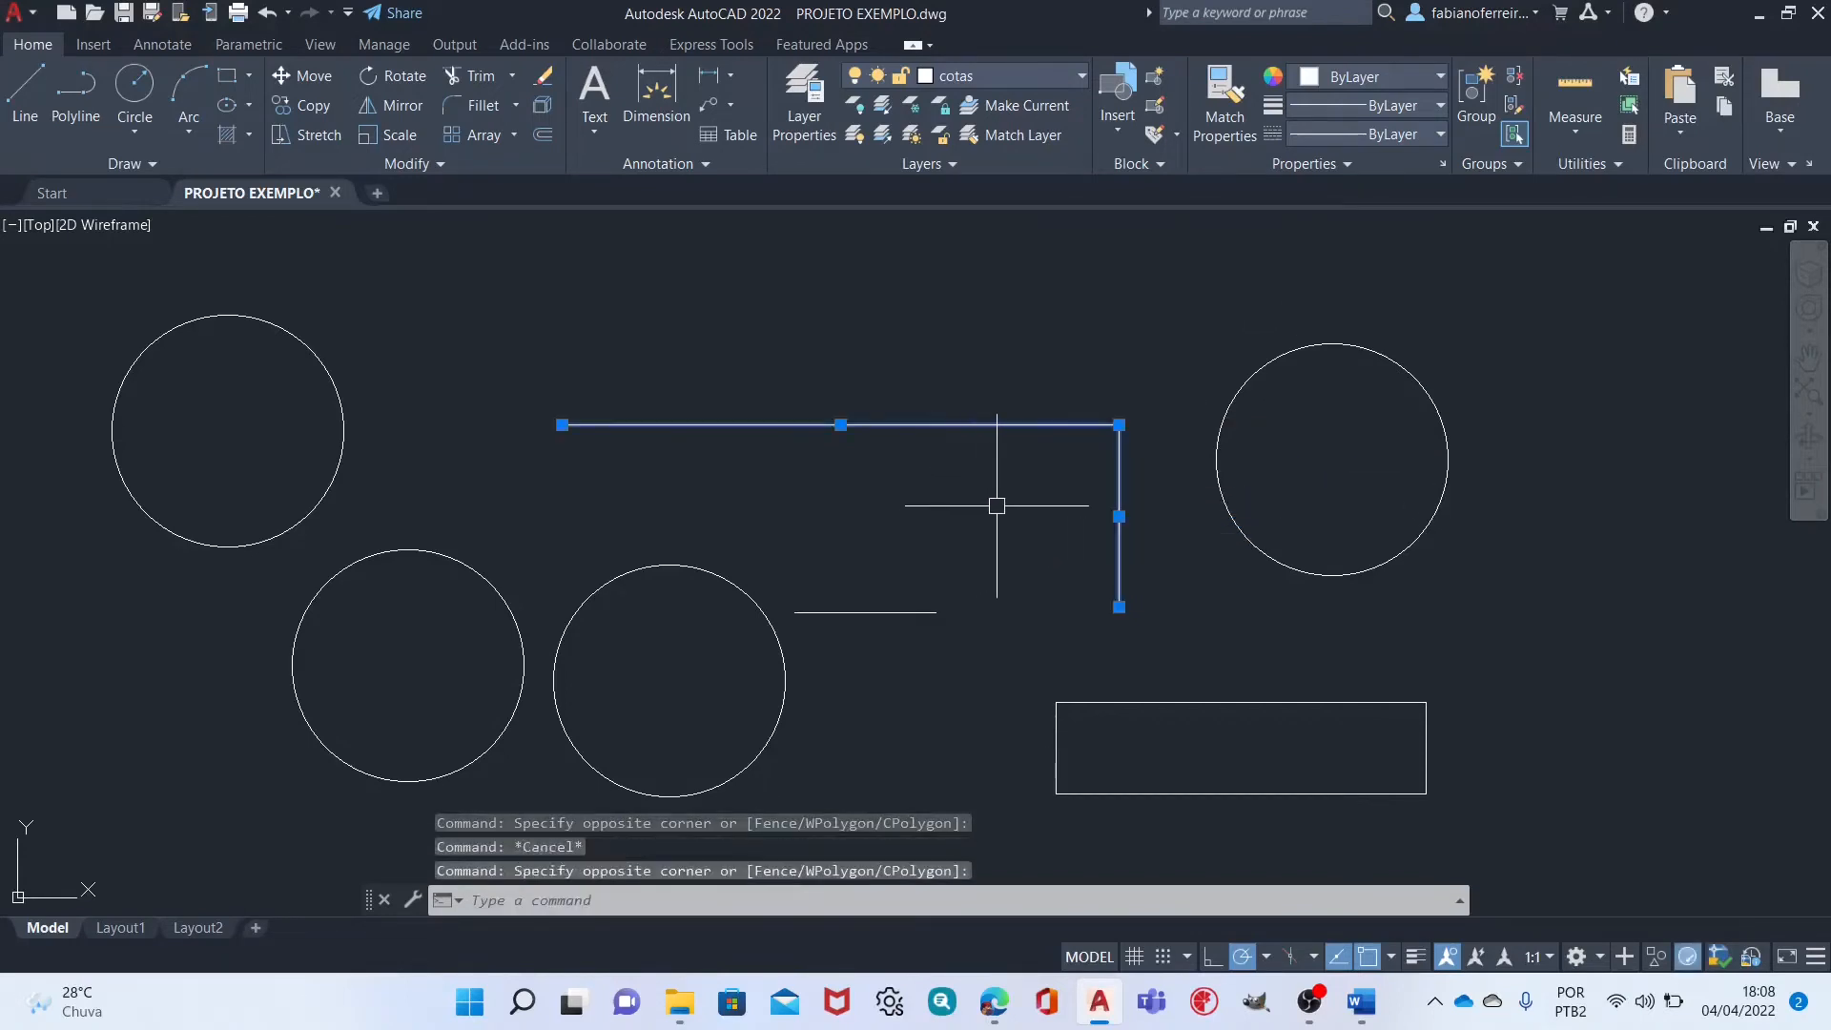
pyautogui.press('Escape')
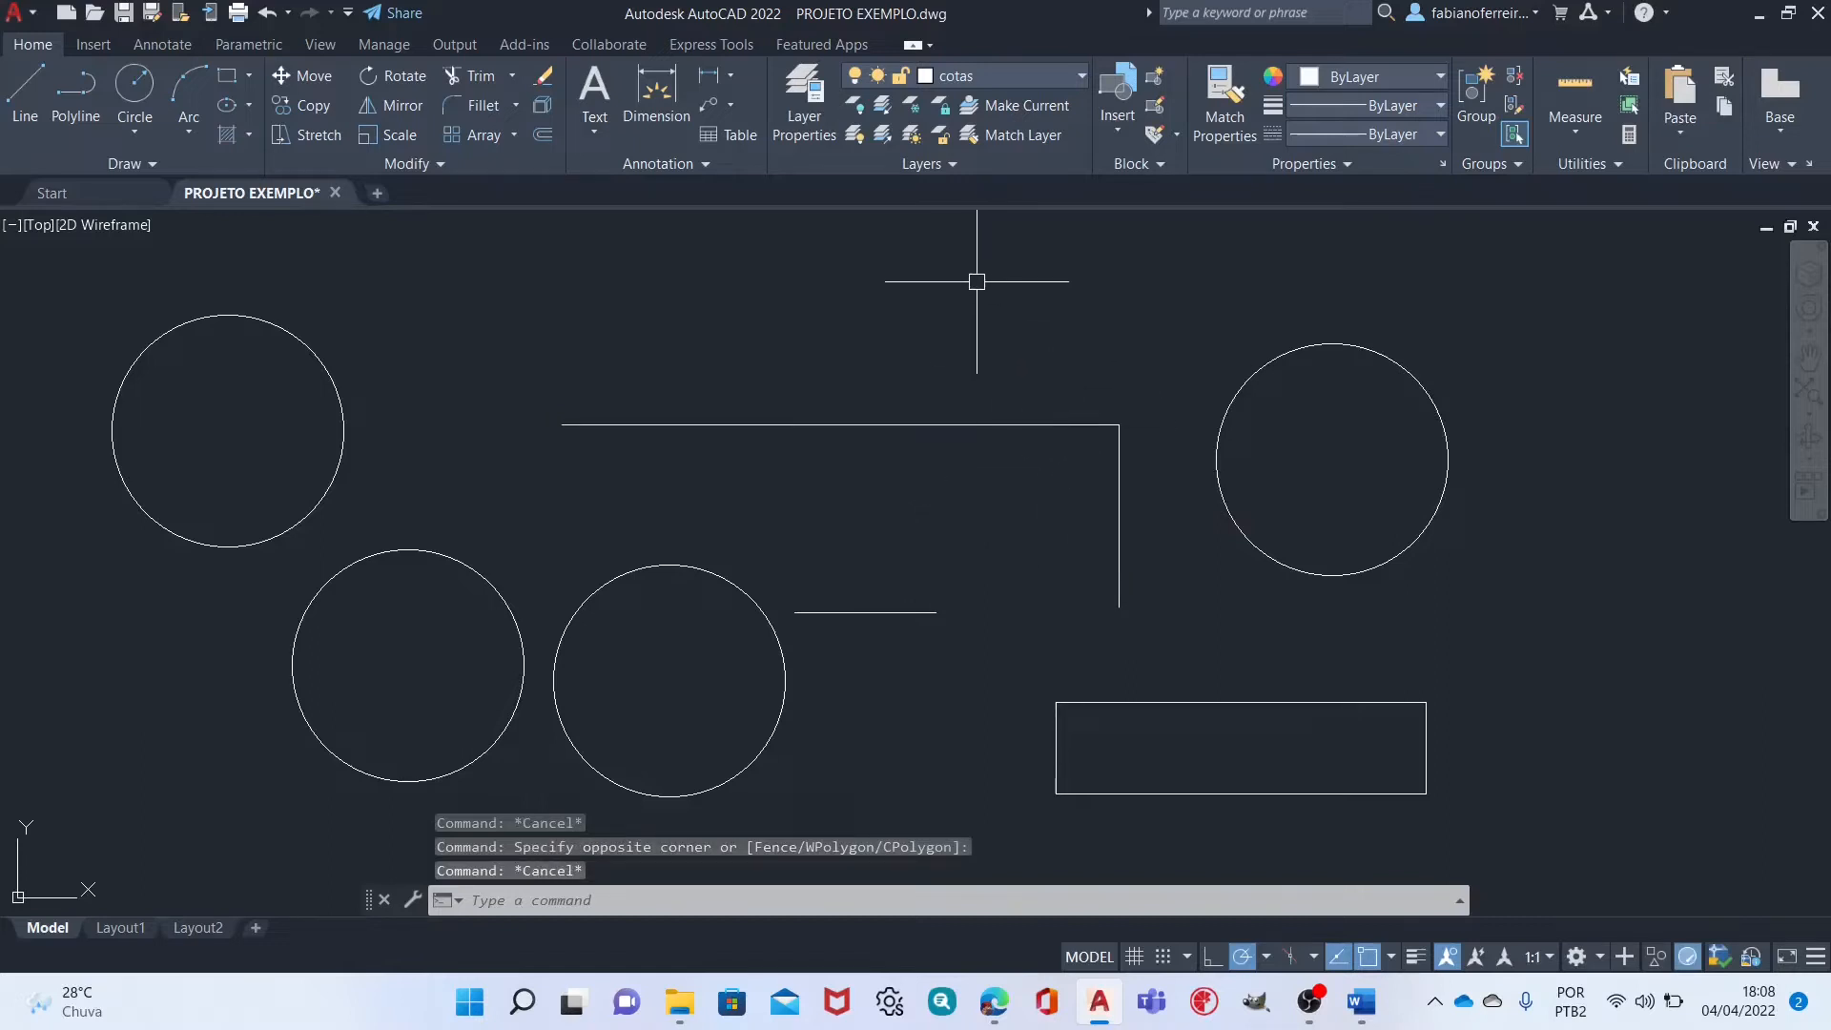
# Select only the vertical line with an enclosing window around it, and clear the selection.
pyautogui.click(963, 270)
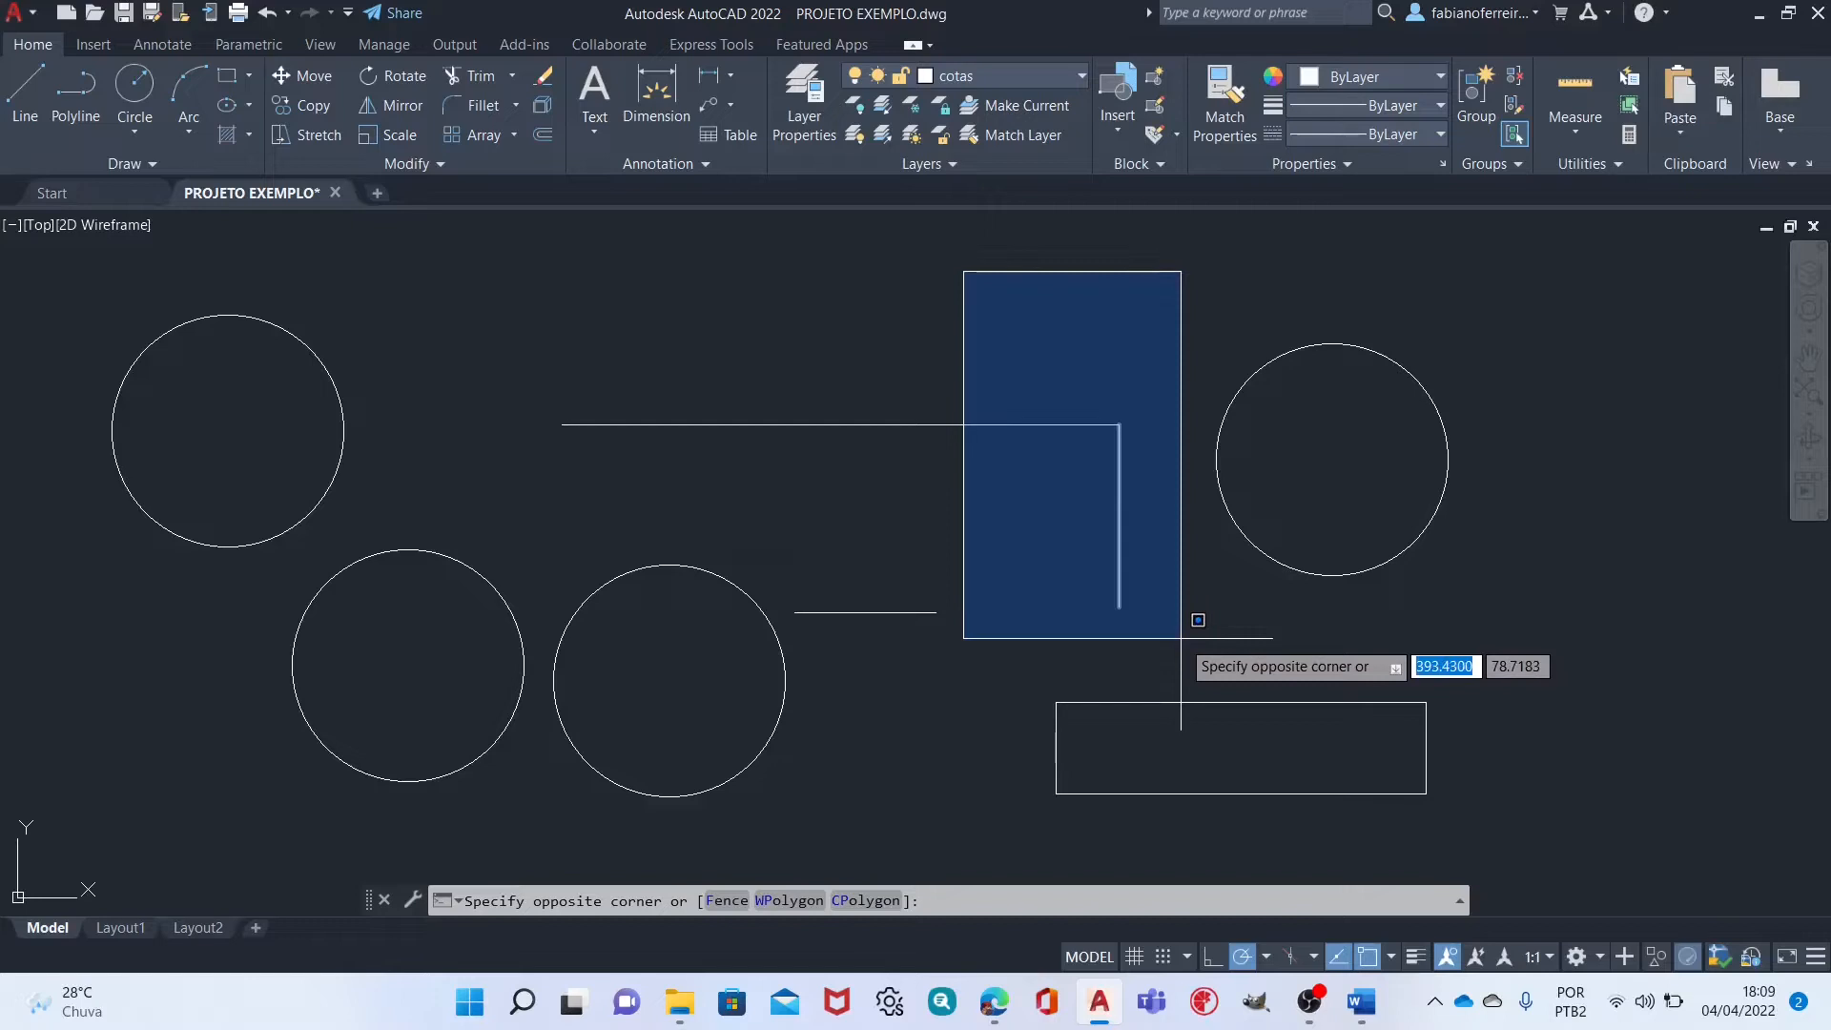
pyautogui.click(1181, 638)
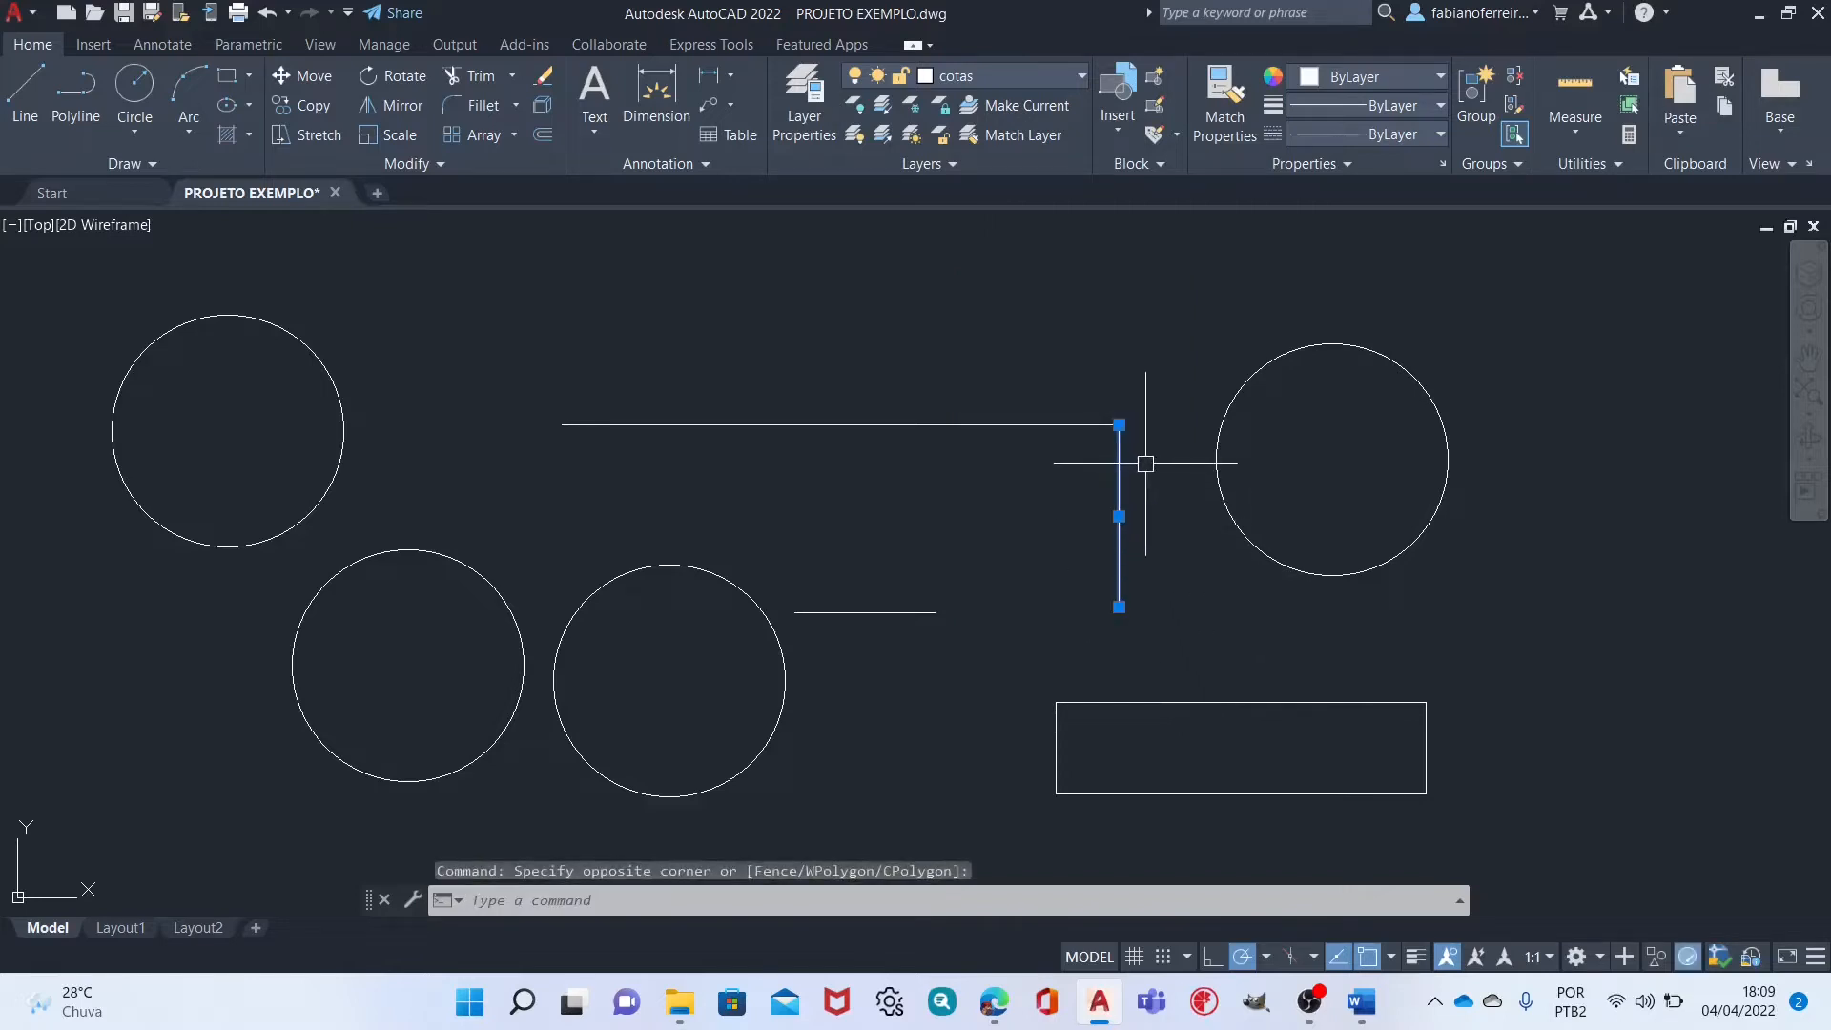
pyautogui.press('Escape')
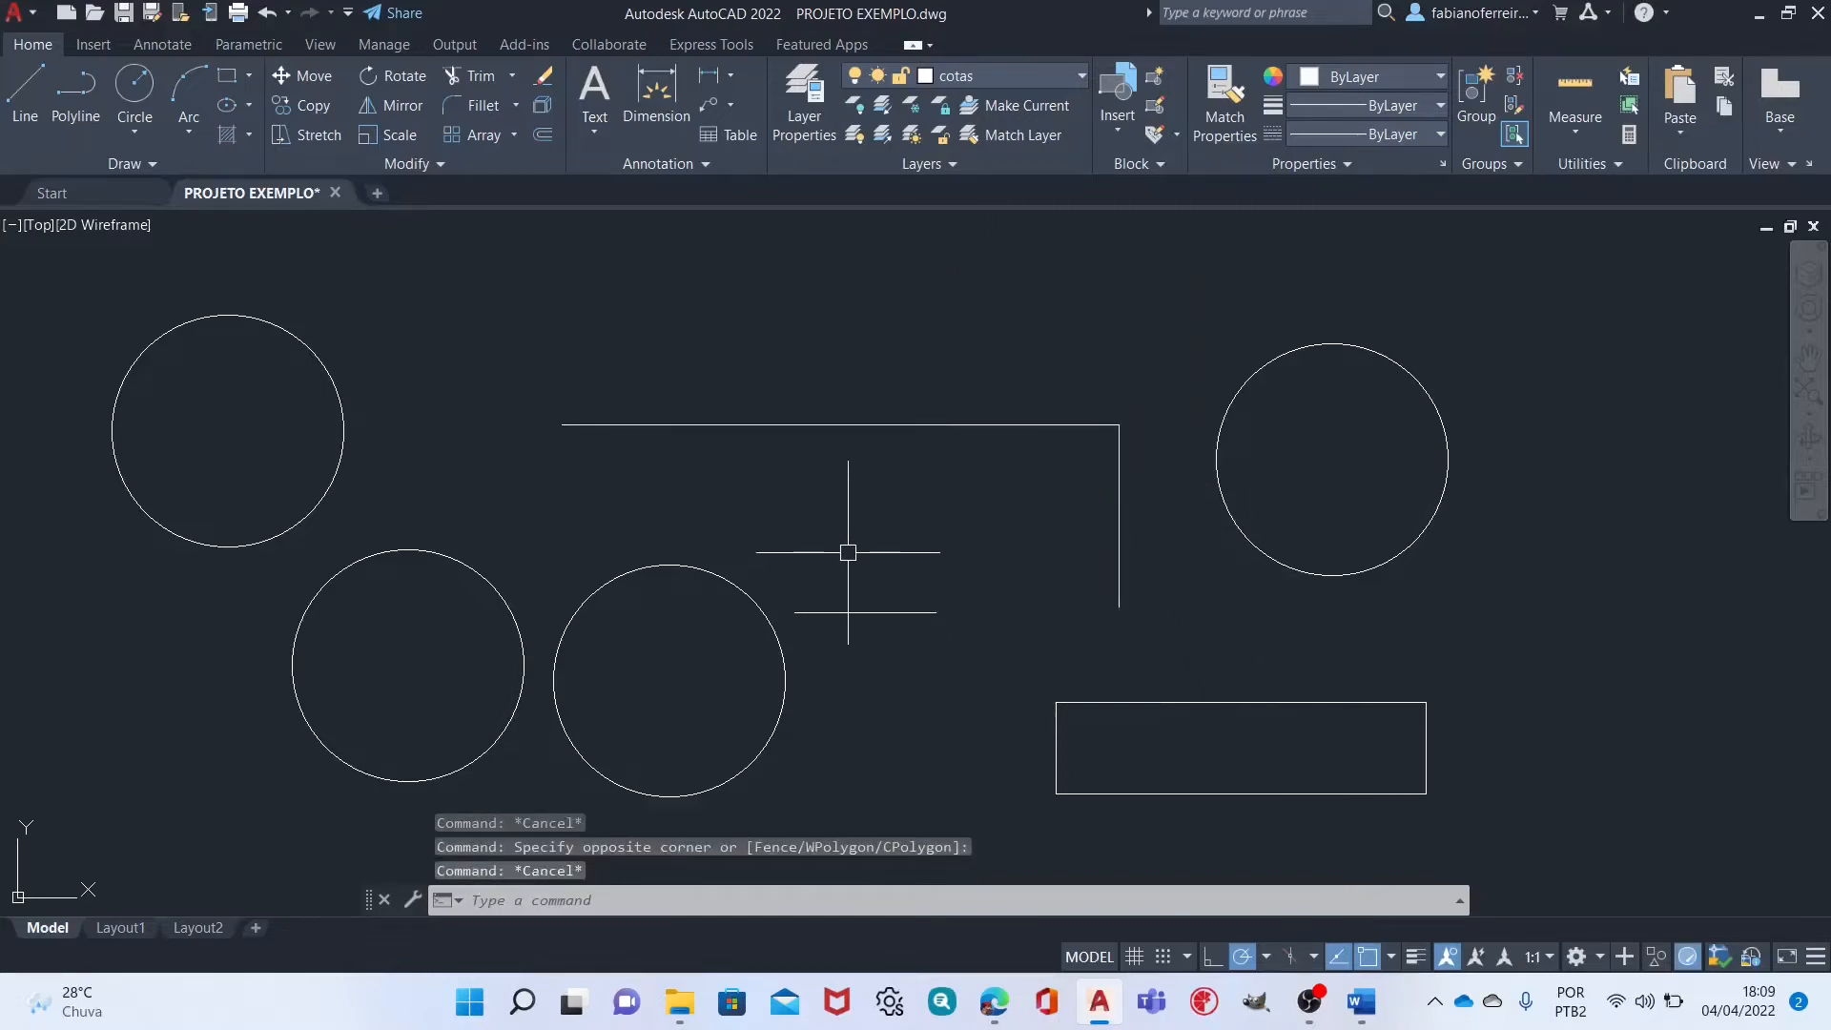
# Select the two lower circles and the short line with a crossing window, clear them, and try an enclosing window over the same area.
pyautogui.click(902, 502)
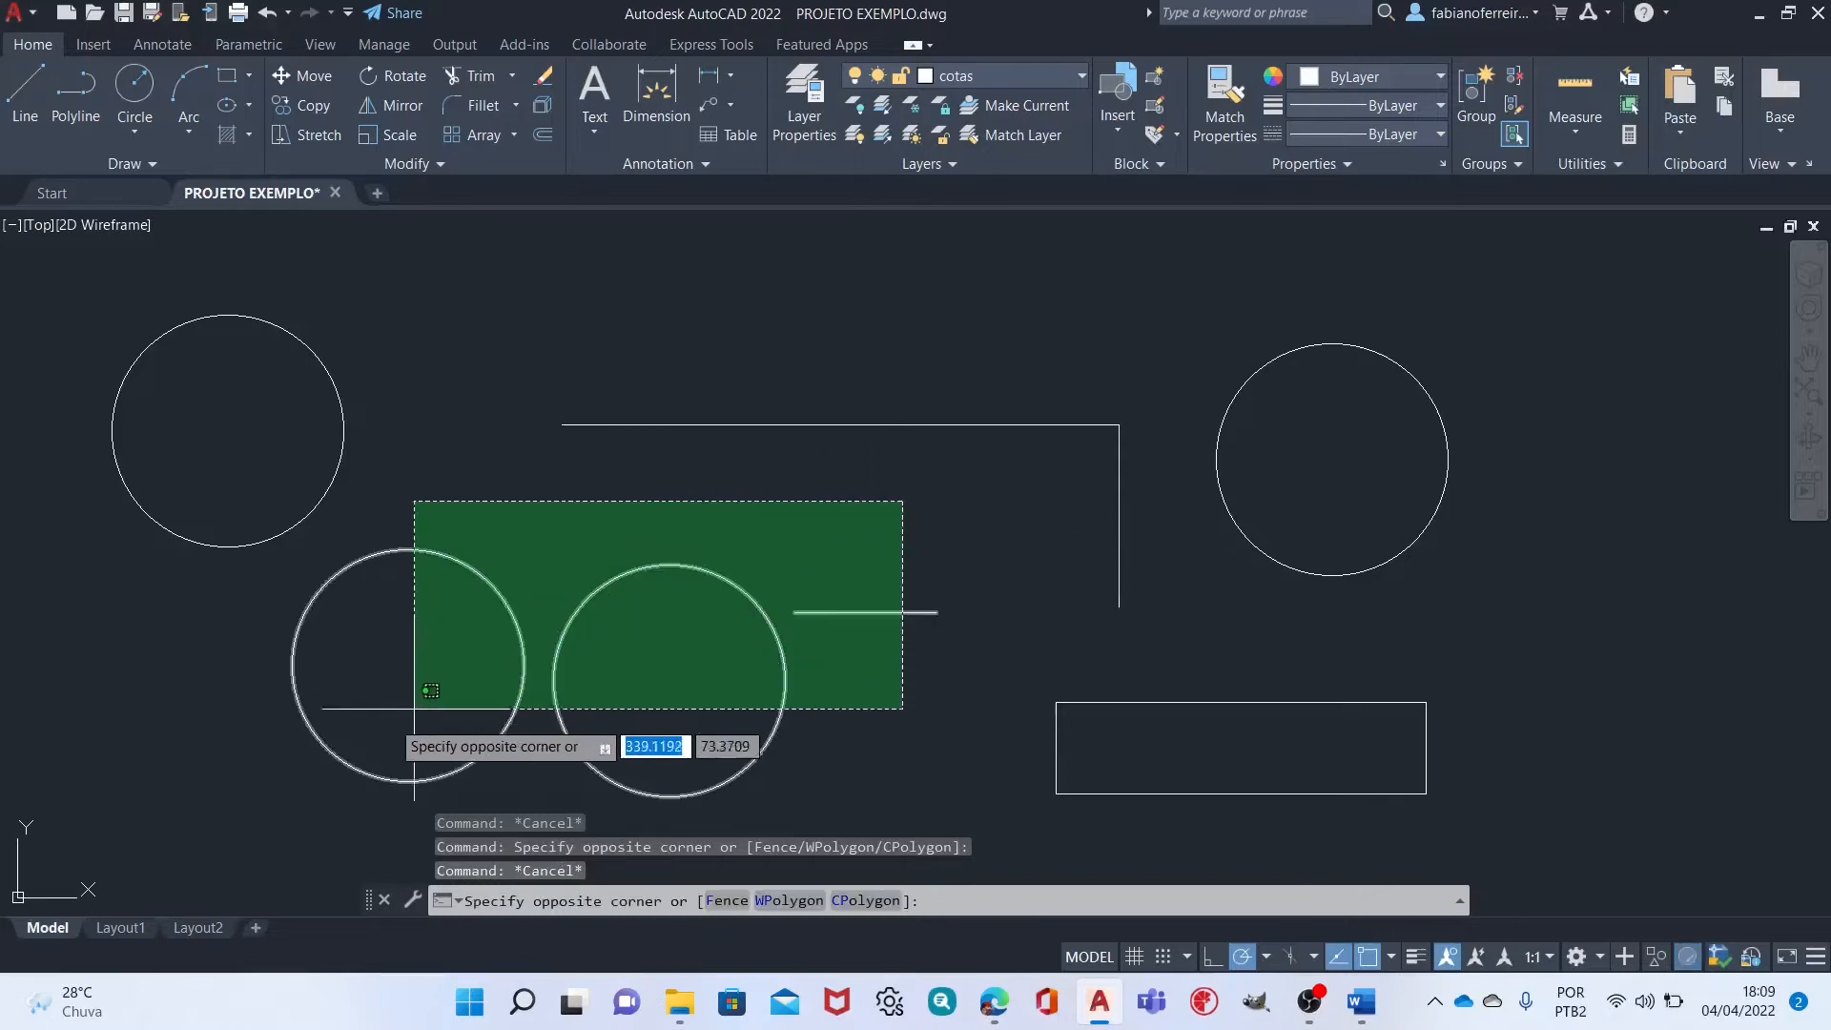
pyautogui.click(338, 747)
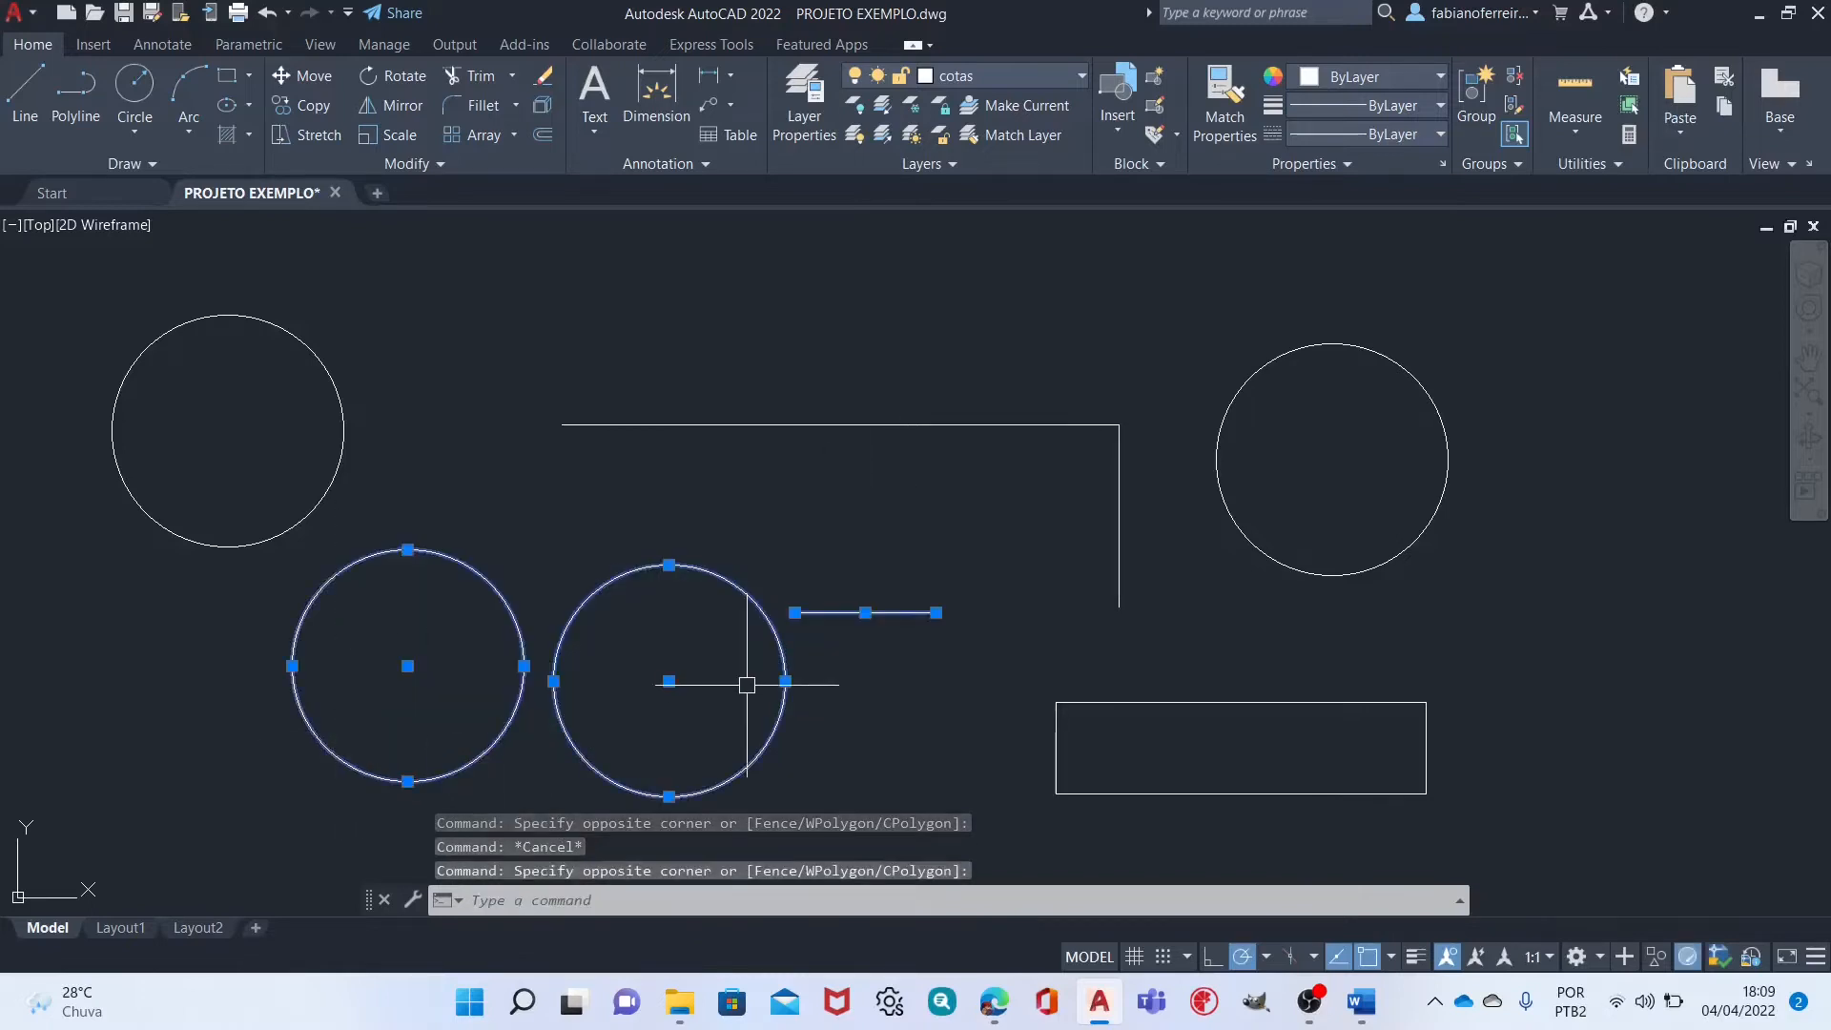
pyautogui.press('Escape')
pyautogui.click(408, 469)
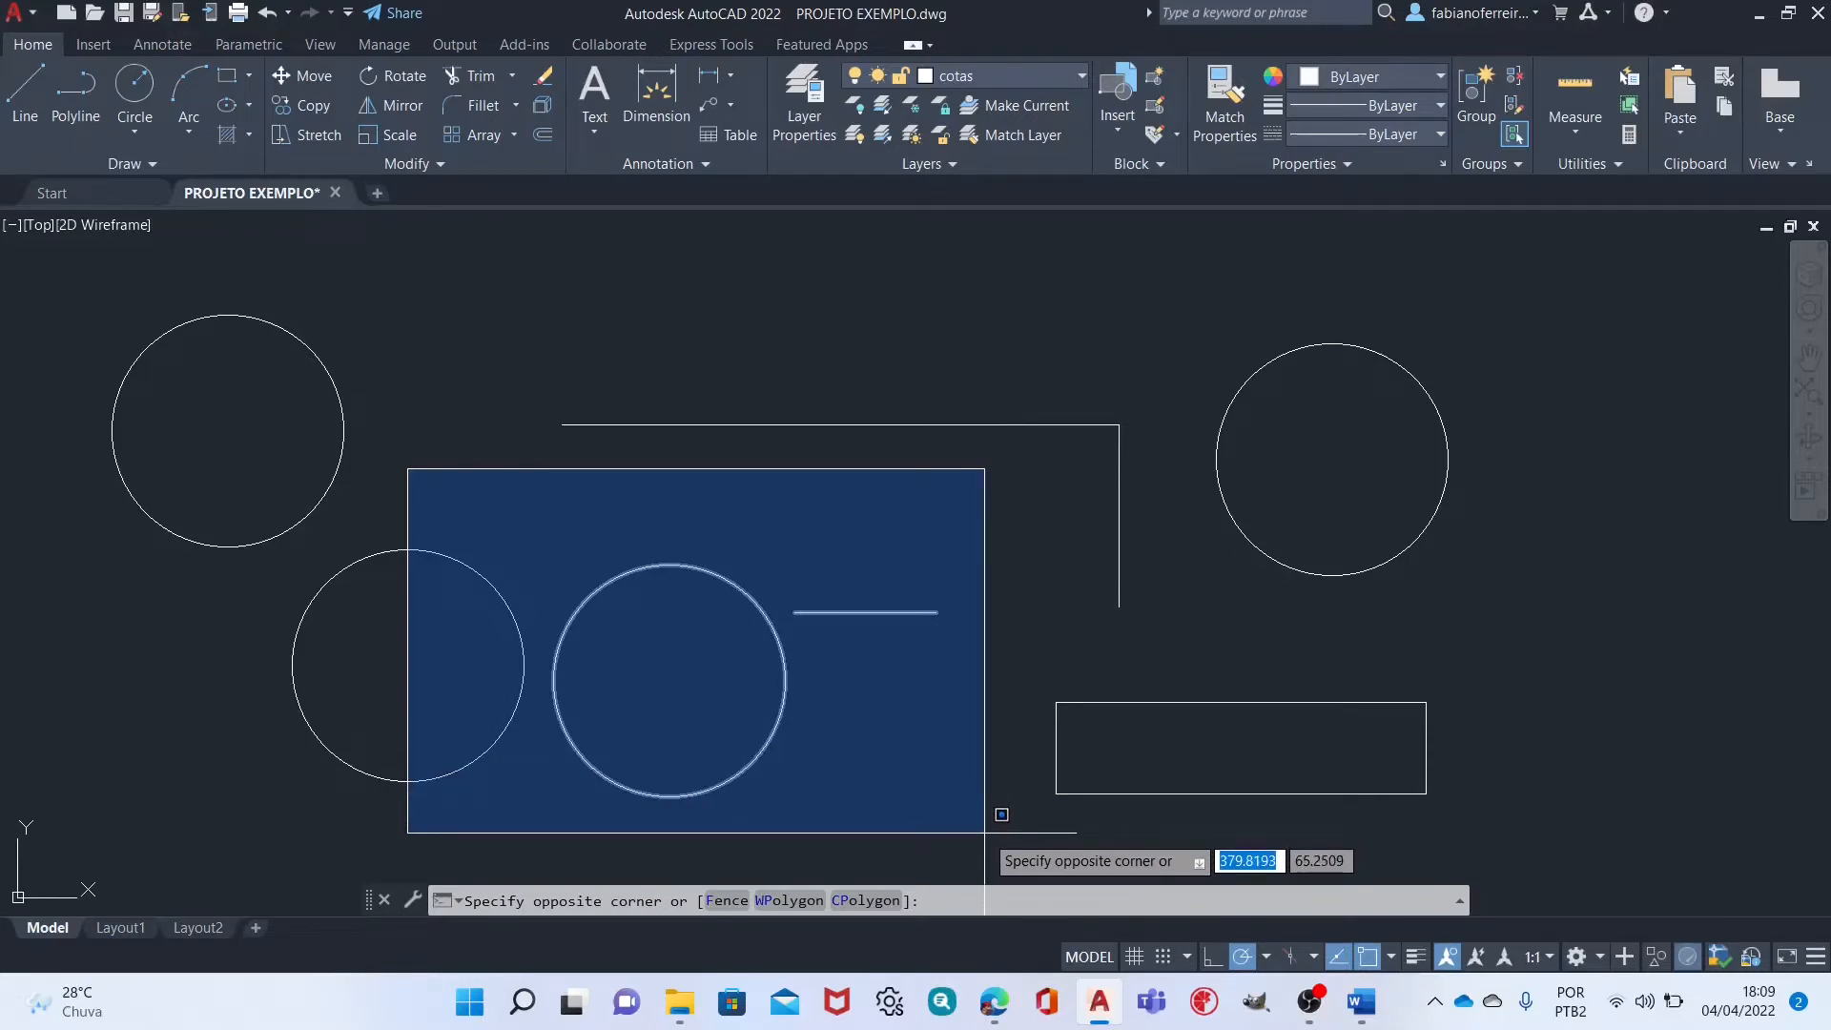
pyautogui.press('Escape')
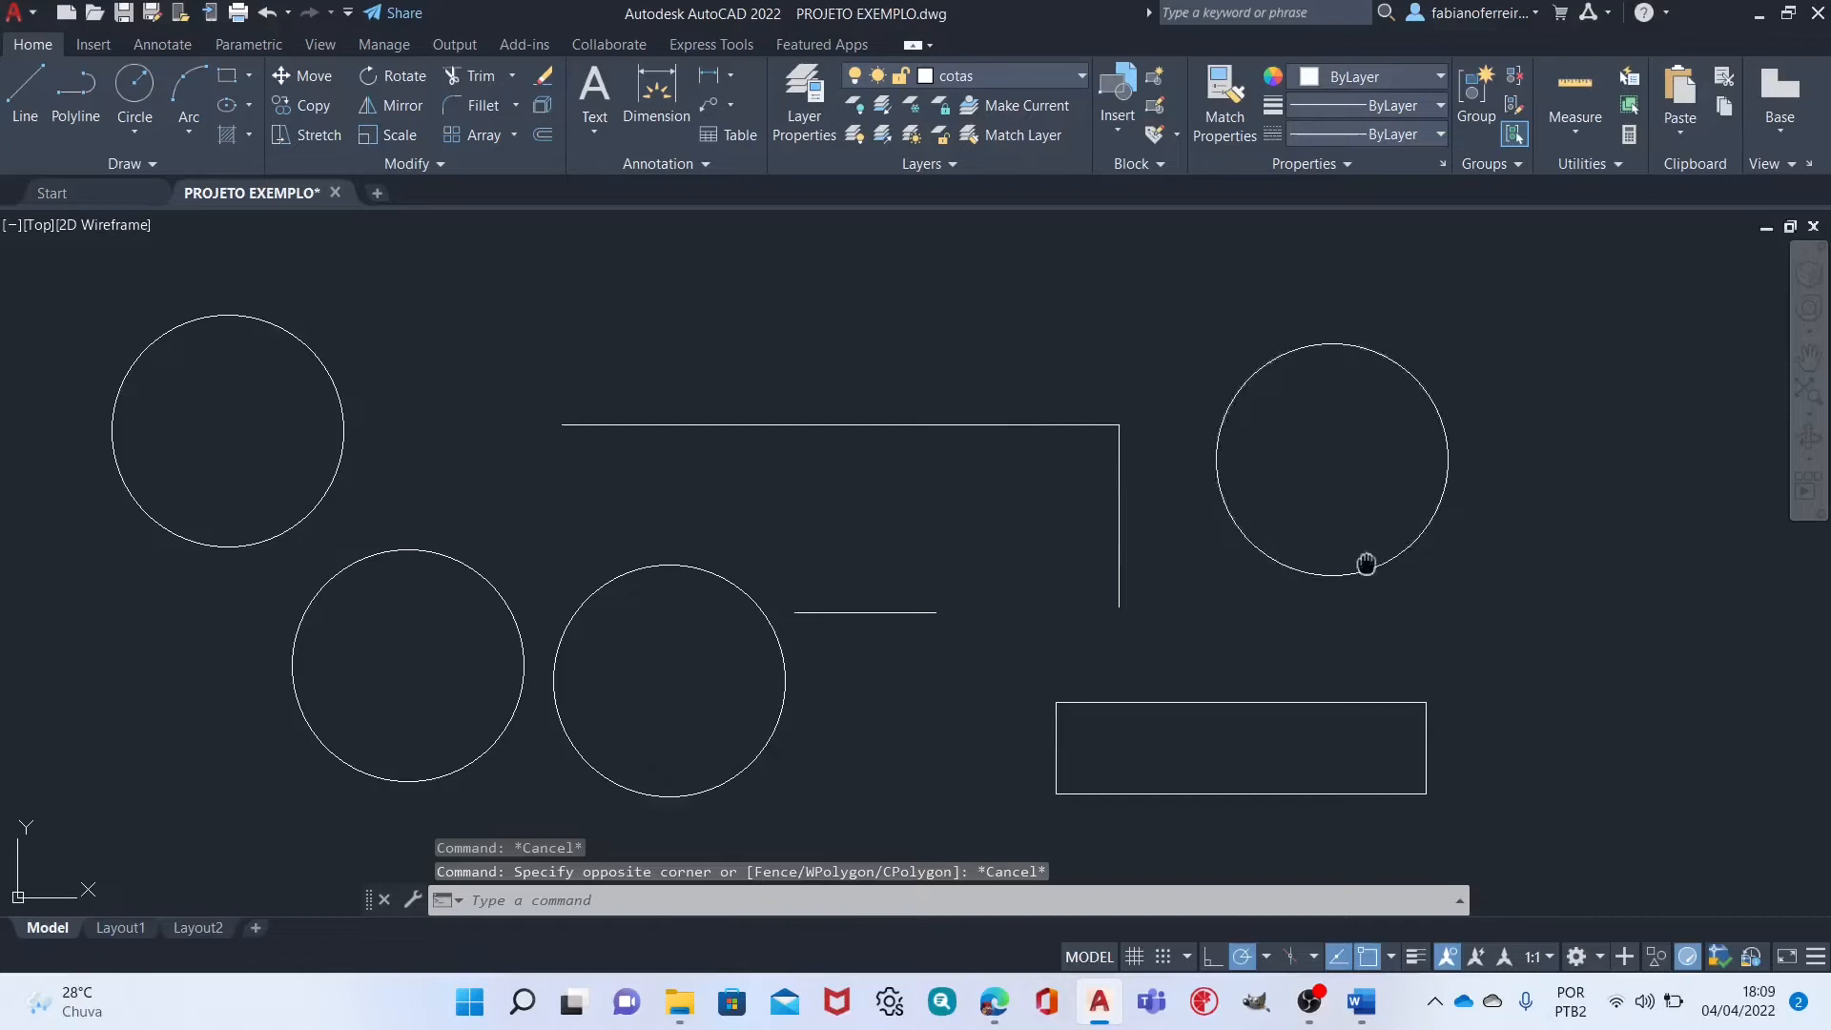
# Stretch the rectangle's right side 9 units to the right, using its lower-right corner as the base point.
pyautogui.moveTo(1370, 563); pyautogui.dragTo(1313, 517, button='middle')
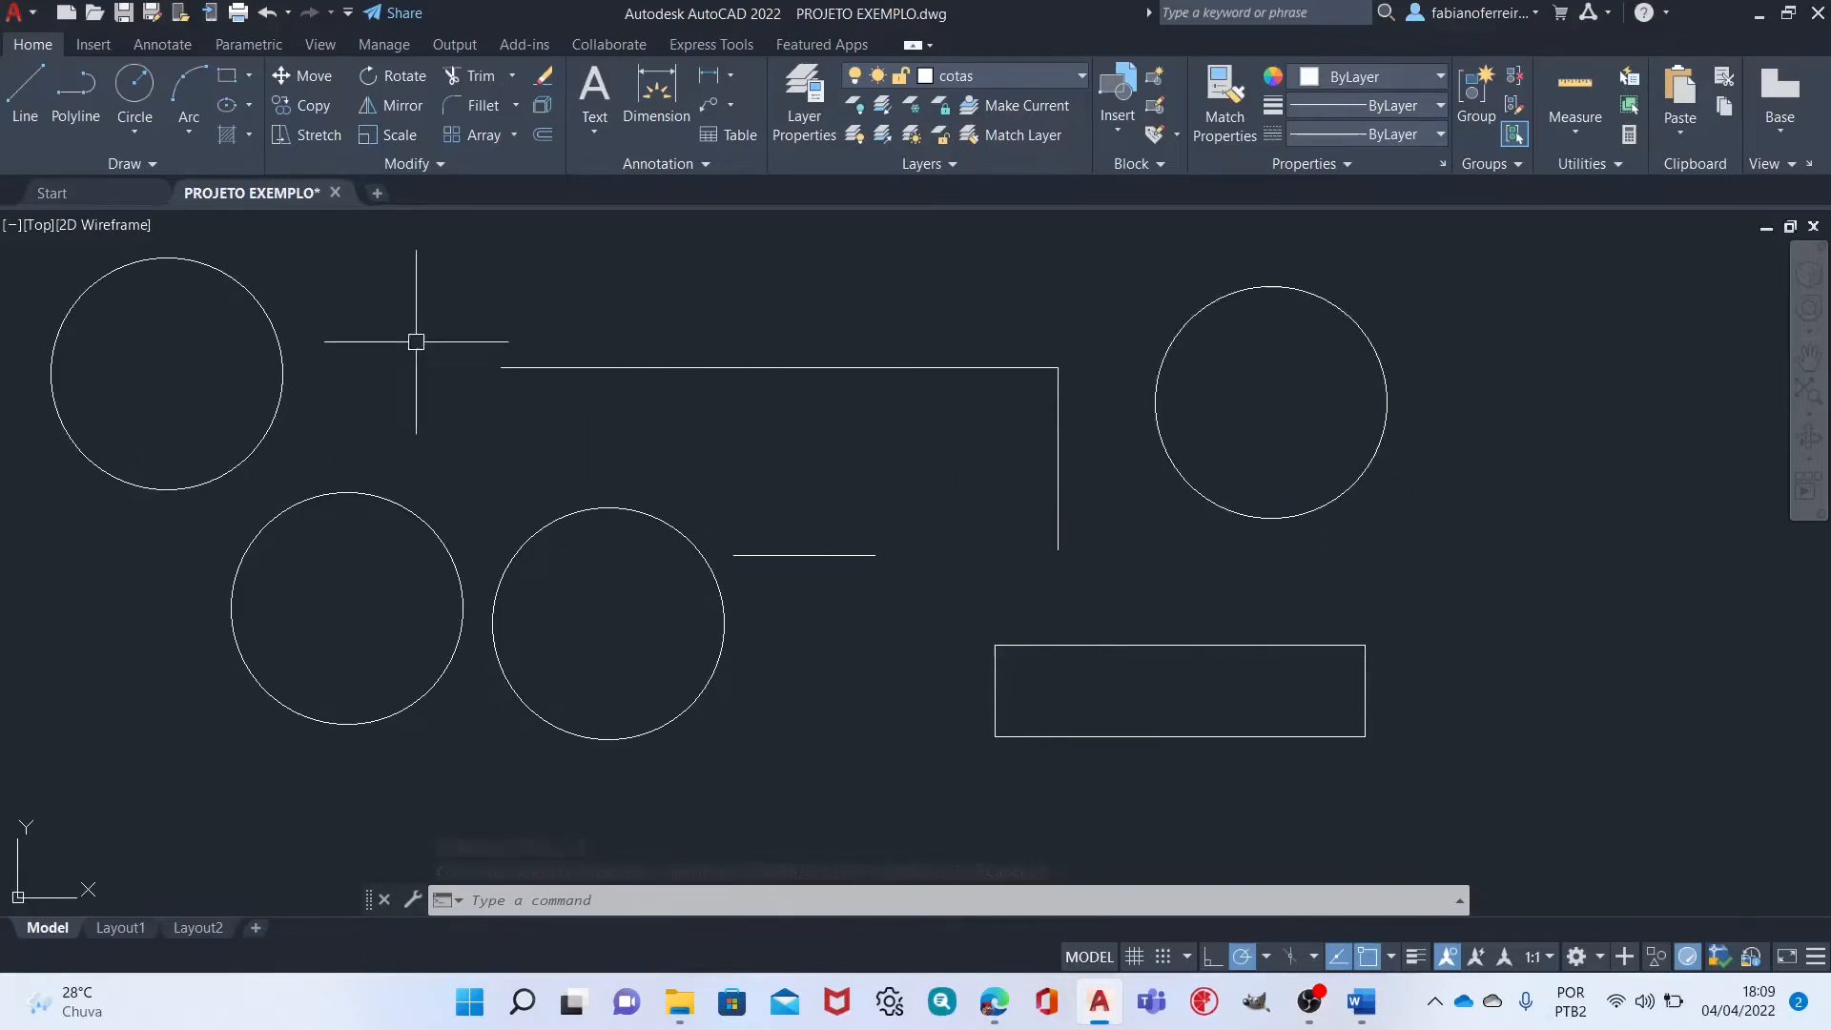
pyautogui.click(302, 141)
pyautogui.click(1508, 575)
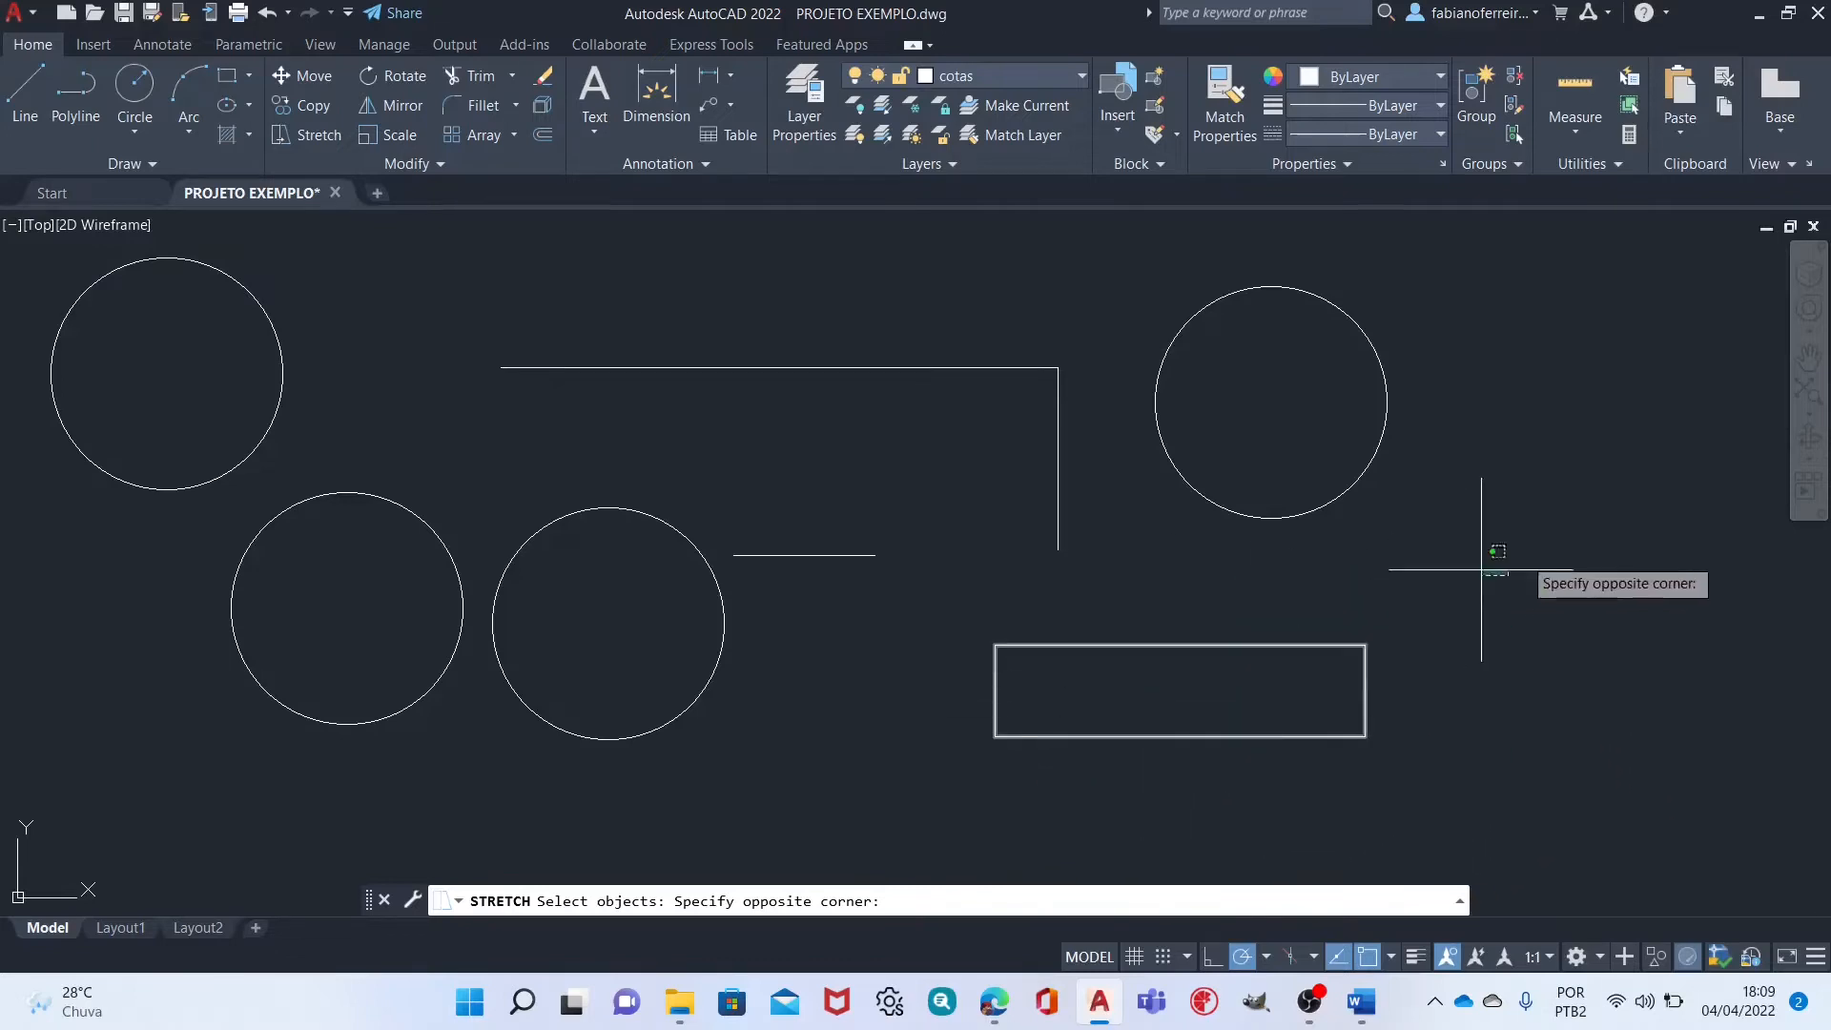
pyautogui.click(1294, 802)
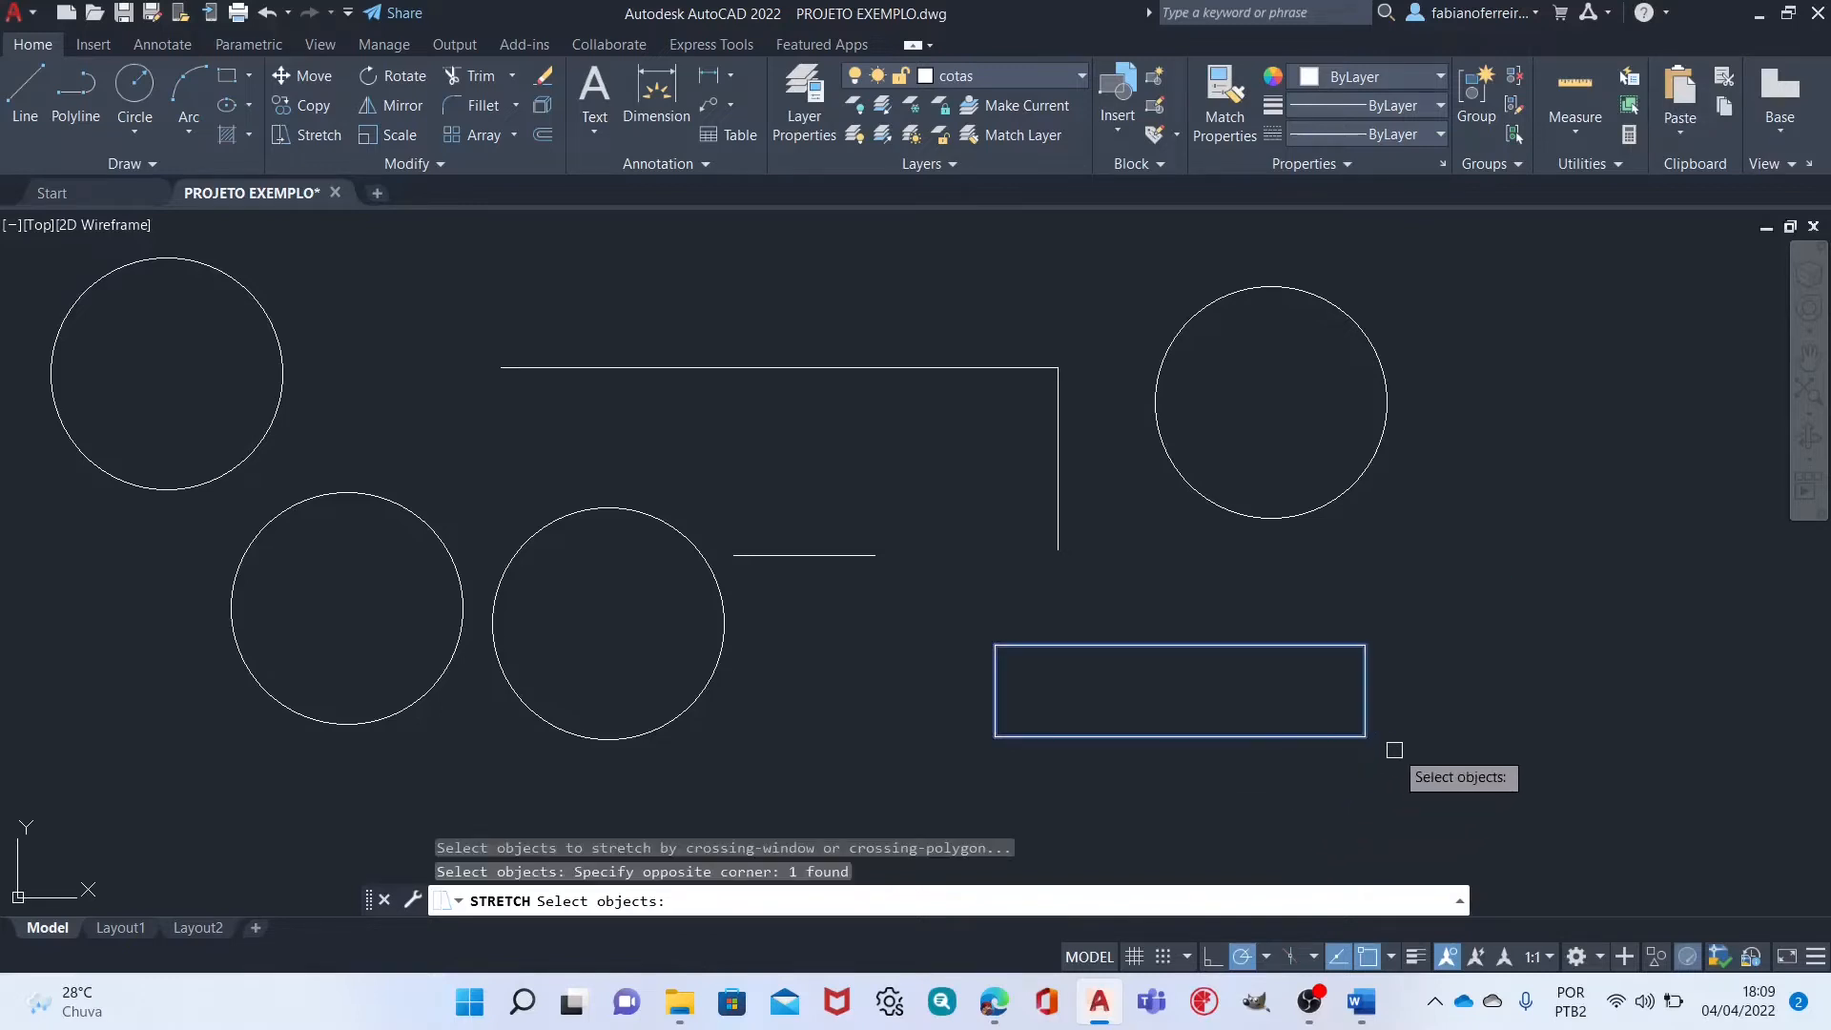
pyautogui.press('Return')
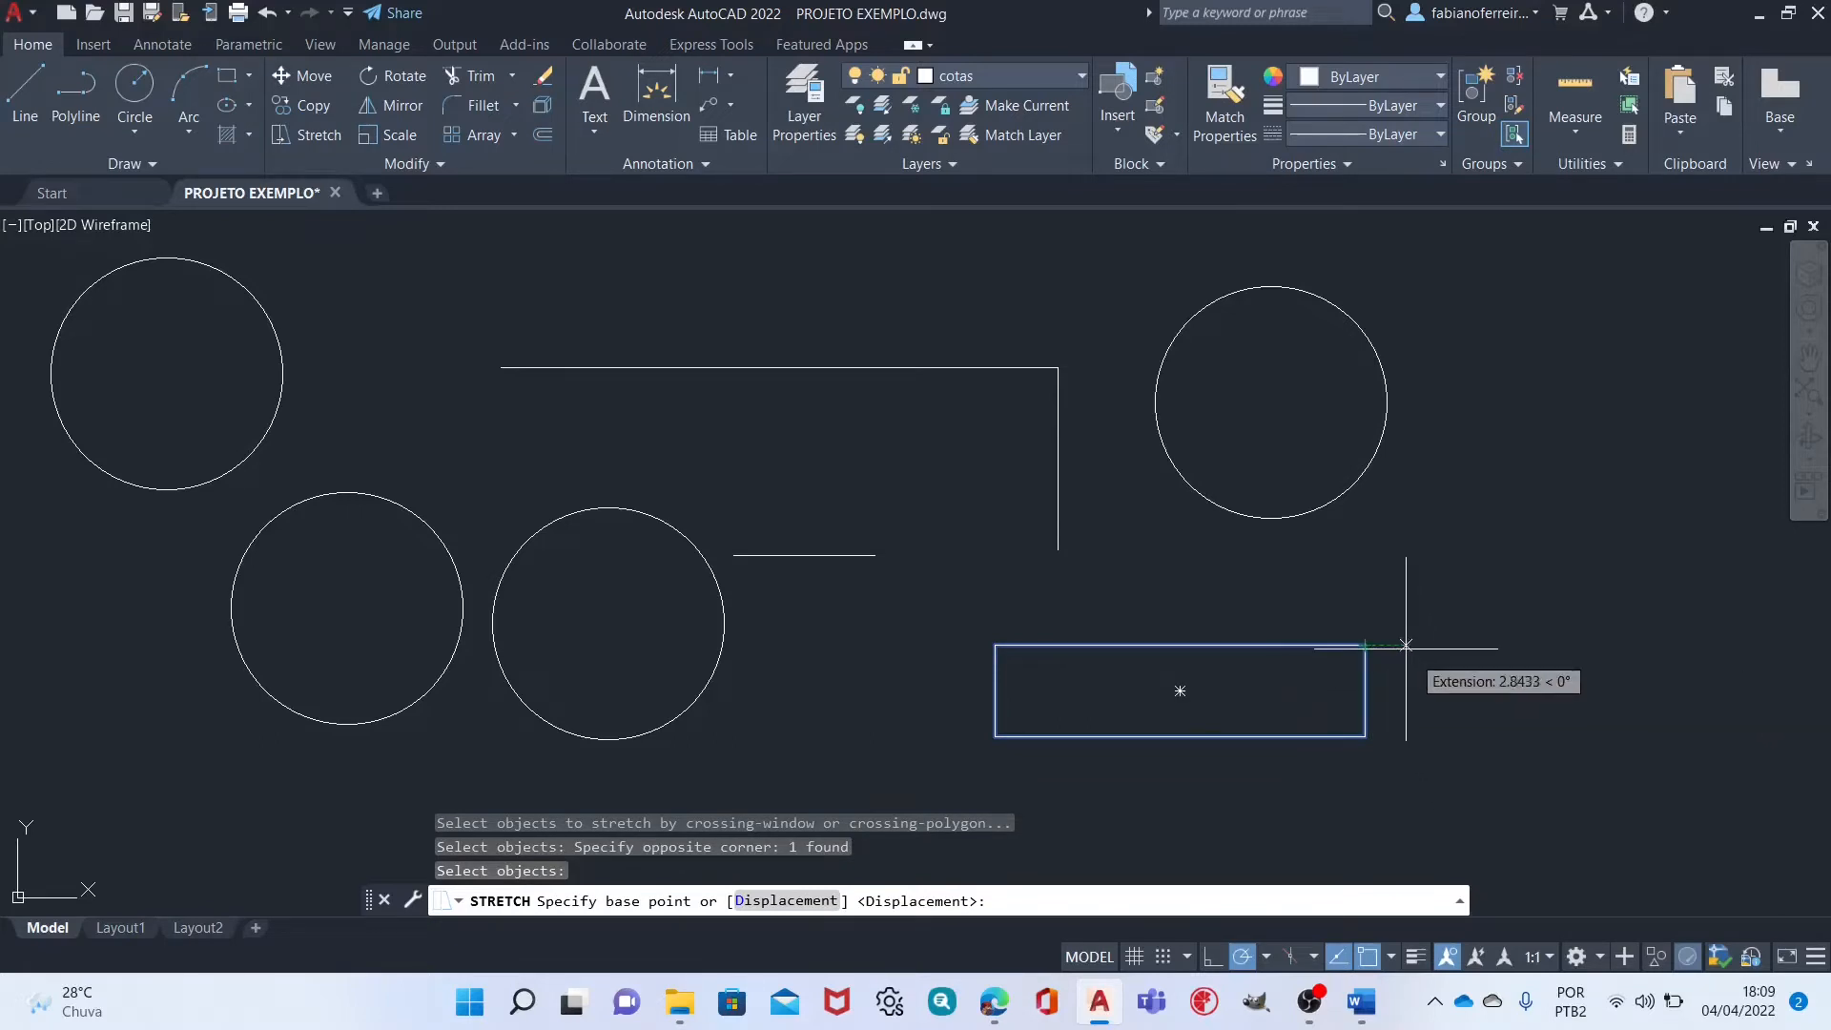
pyautogui.click(1365, 736)
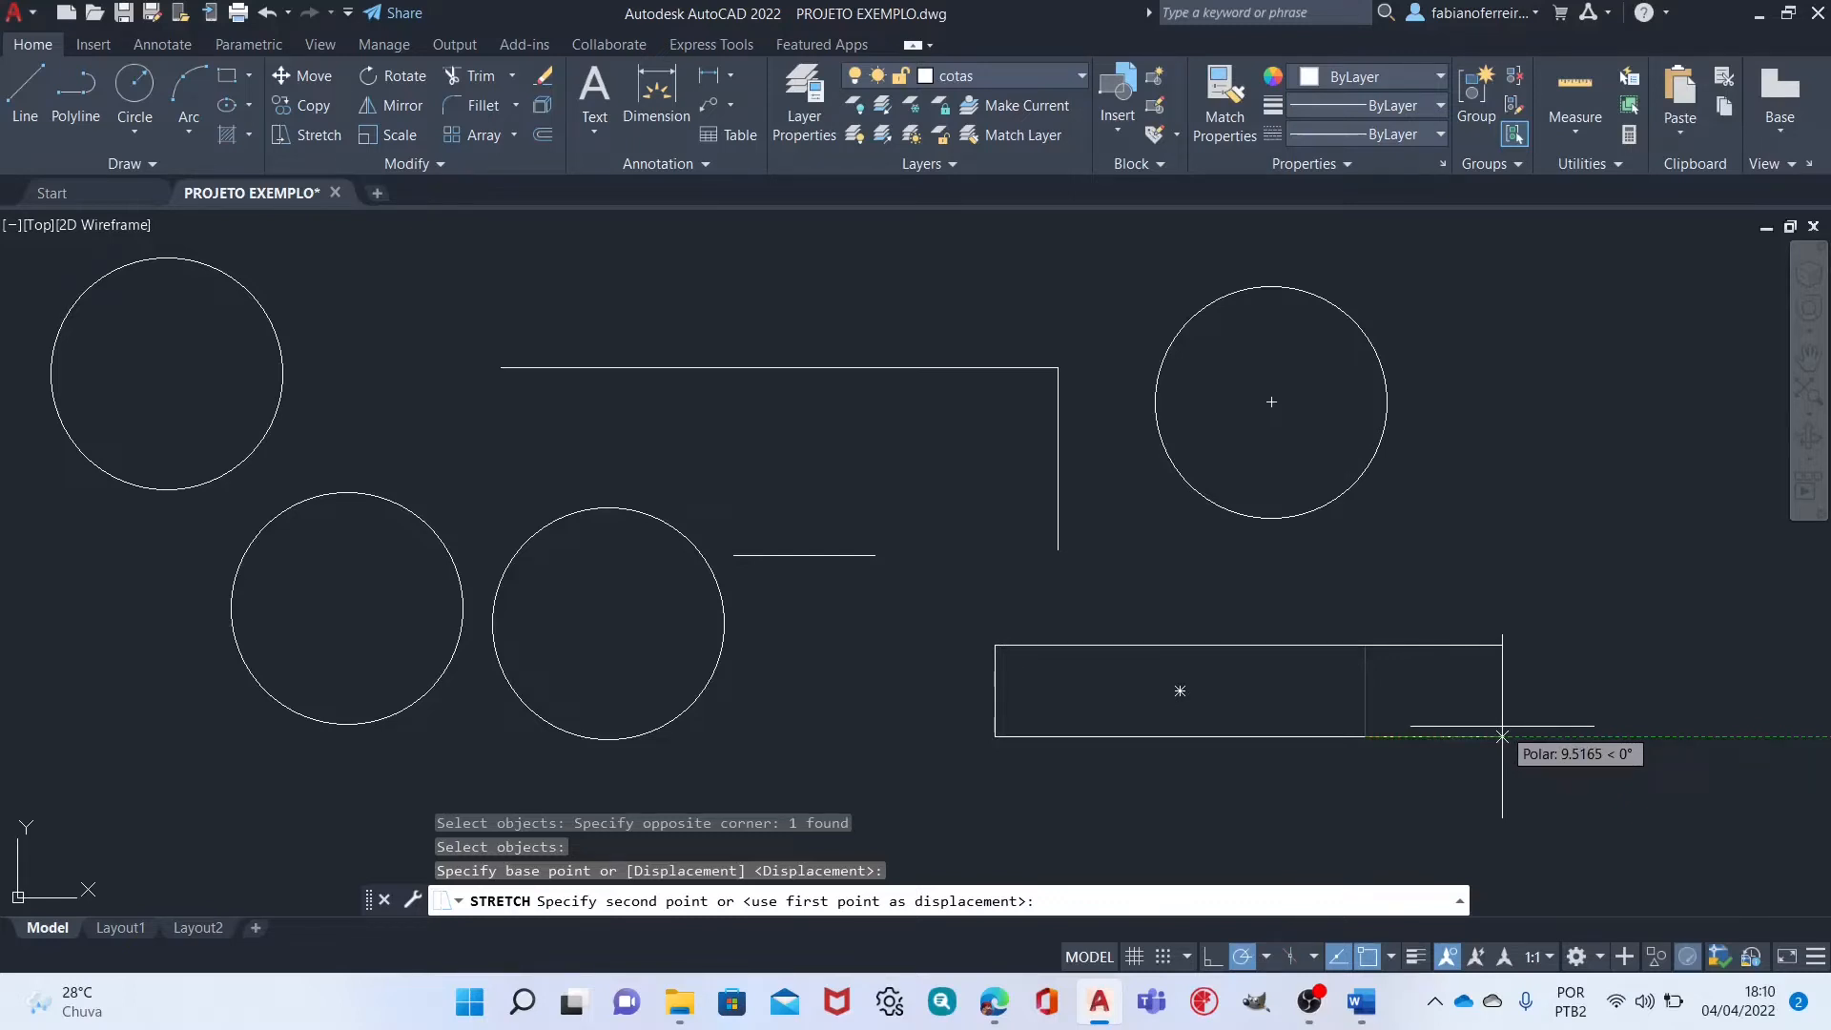
pyautogui.write('9')
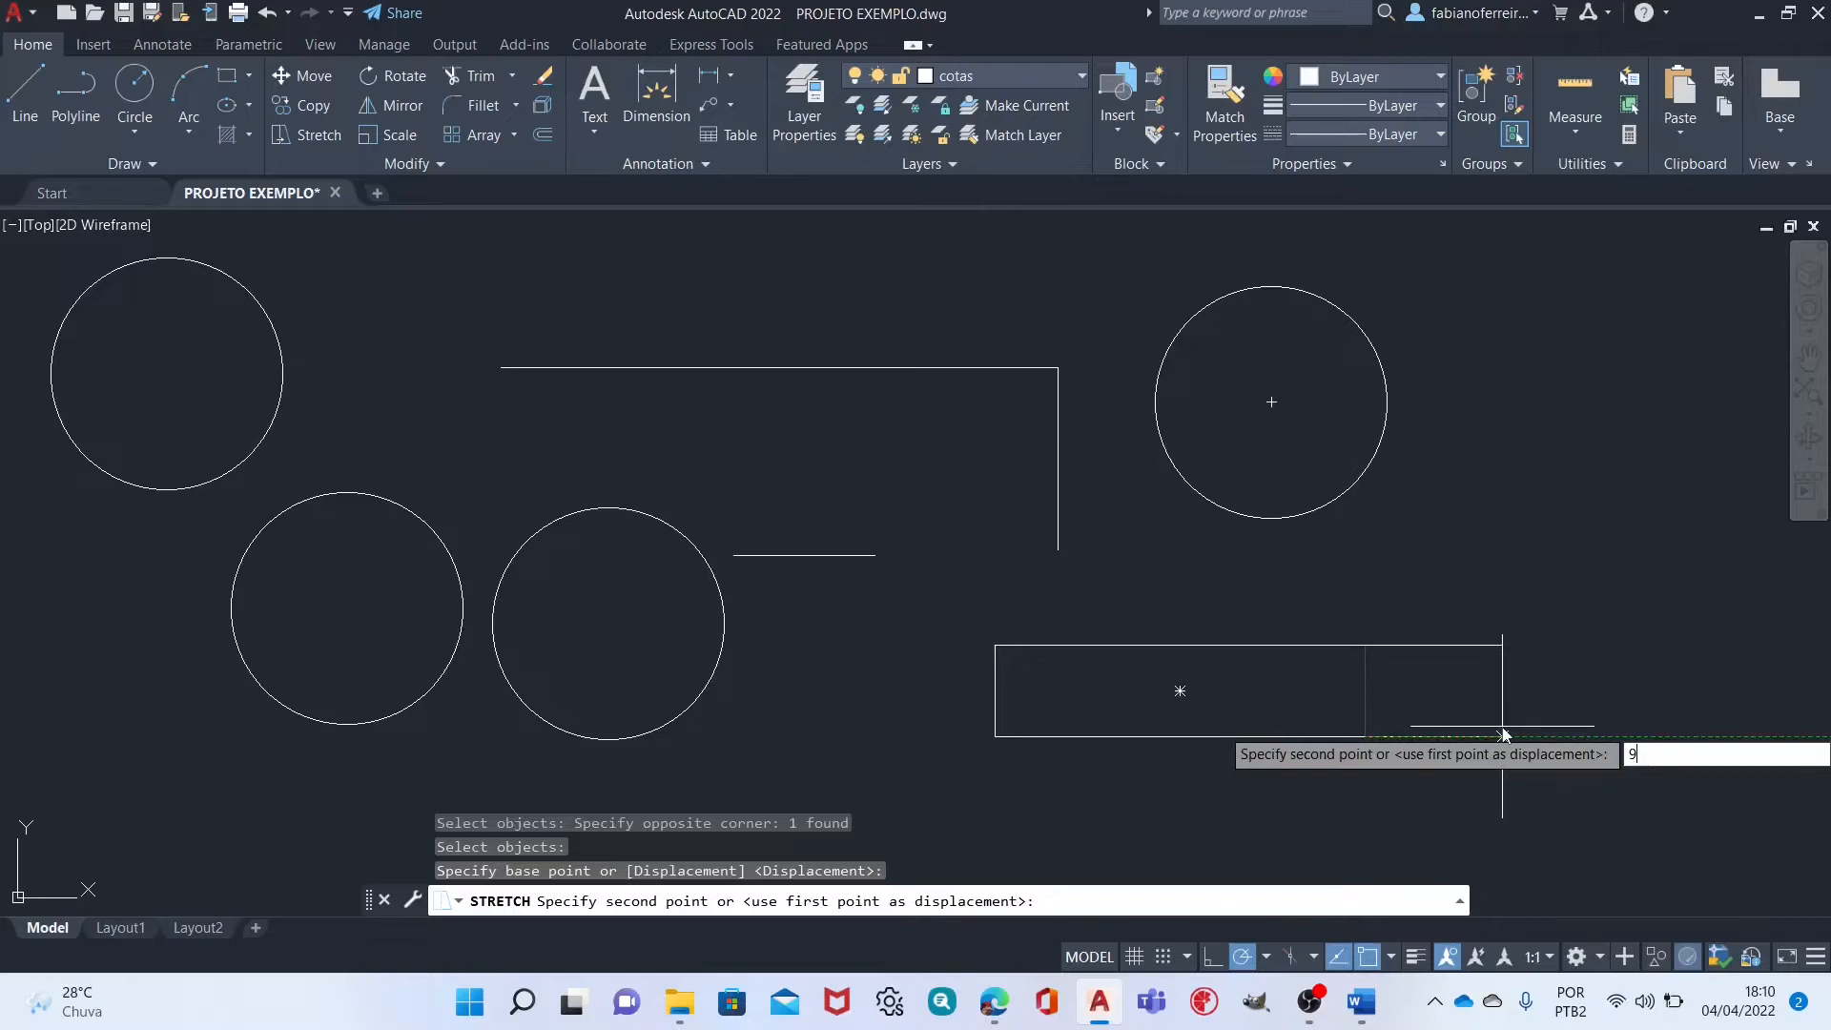
pyautogui.press('Return')
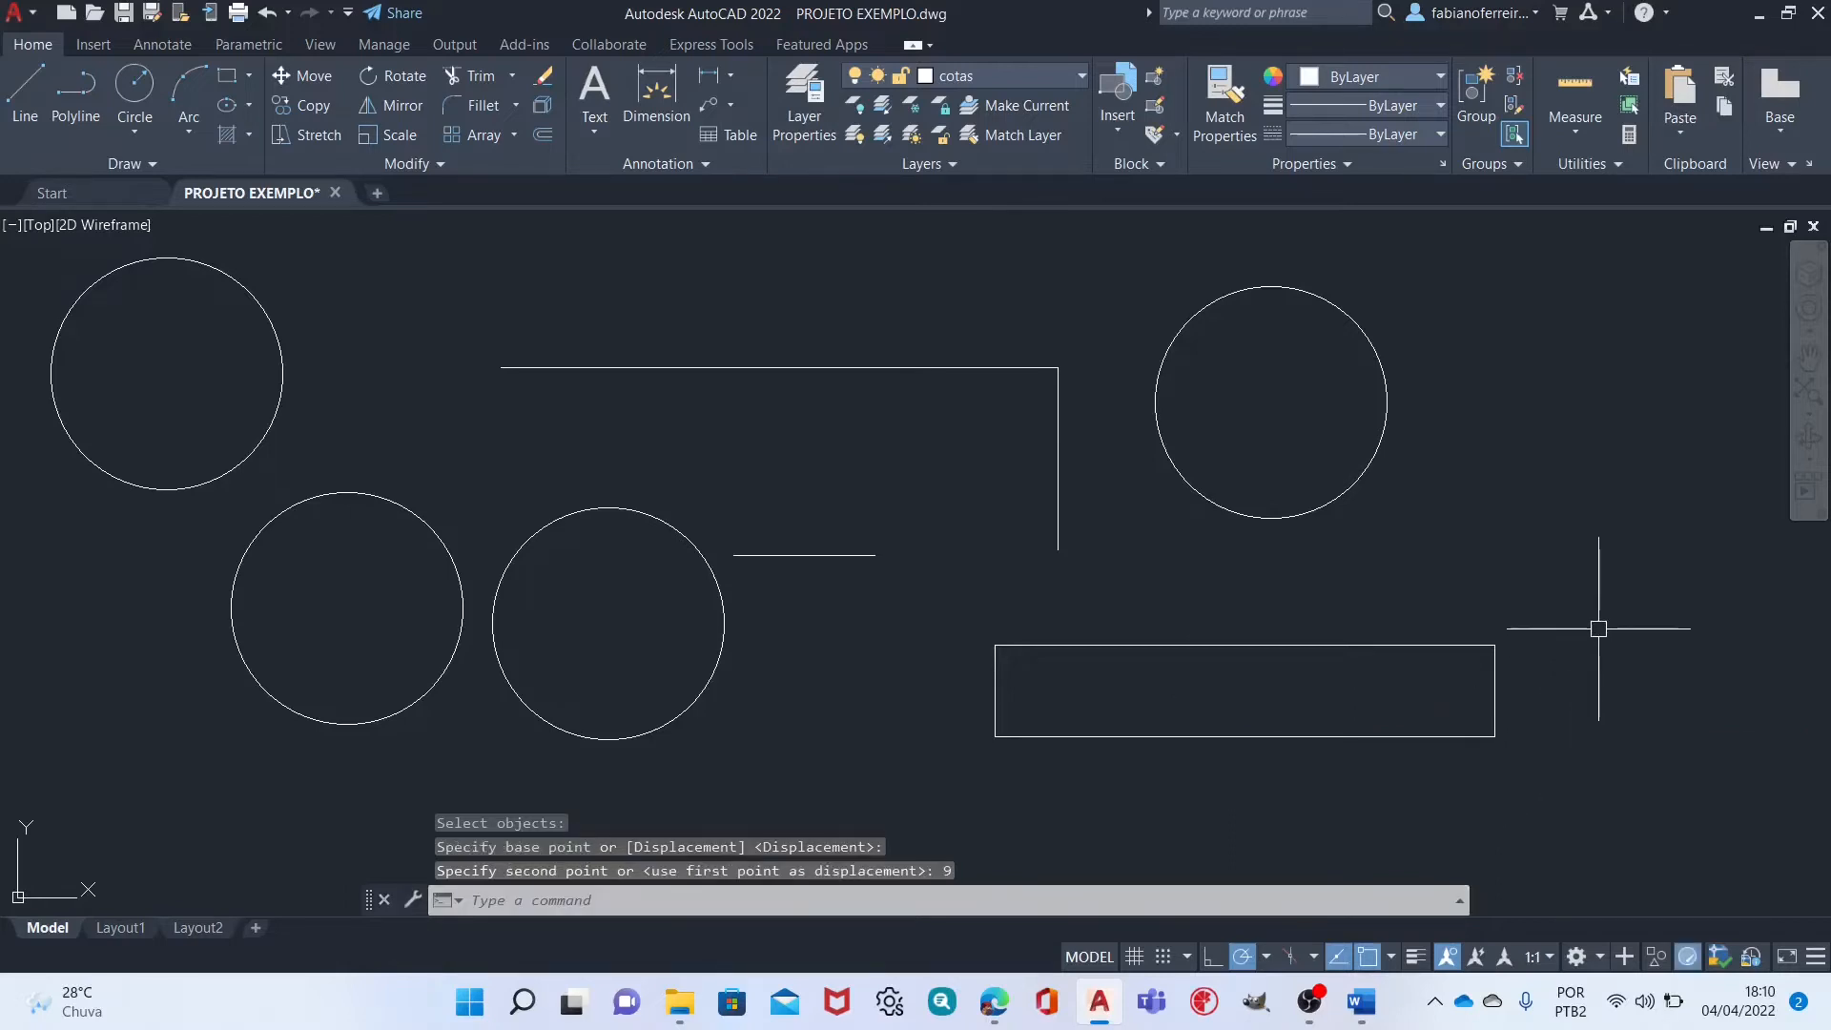
# Stretch the rectangle's bottom side 7 units downward, using its lower-right corner as the base point.
pyautogui.moveTo(1189, 631); pyautogui.dragTo(1060, 481, button='middle')
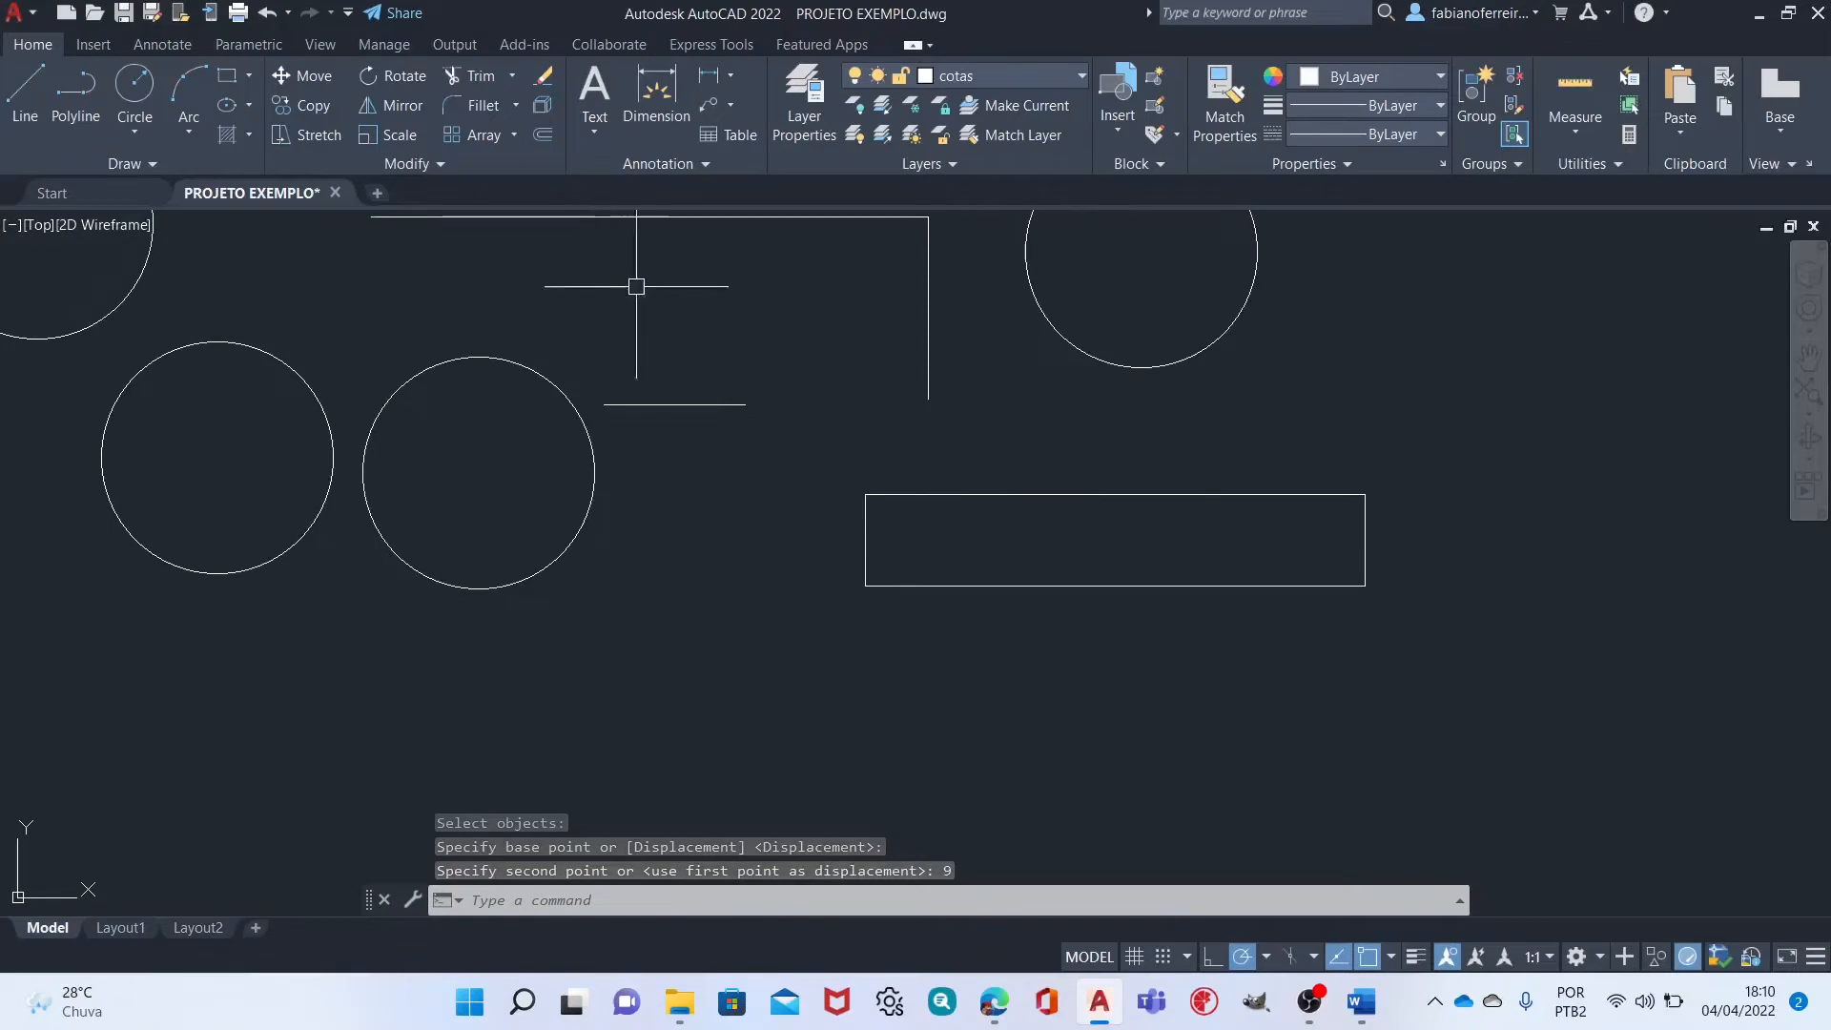
pyautogui.click(310, 134)
pyautogui.click(1410, 530)
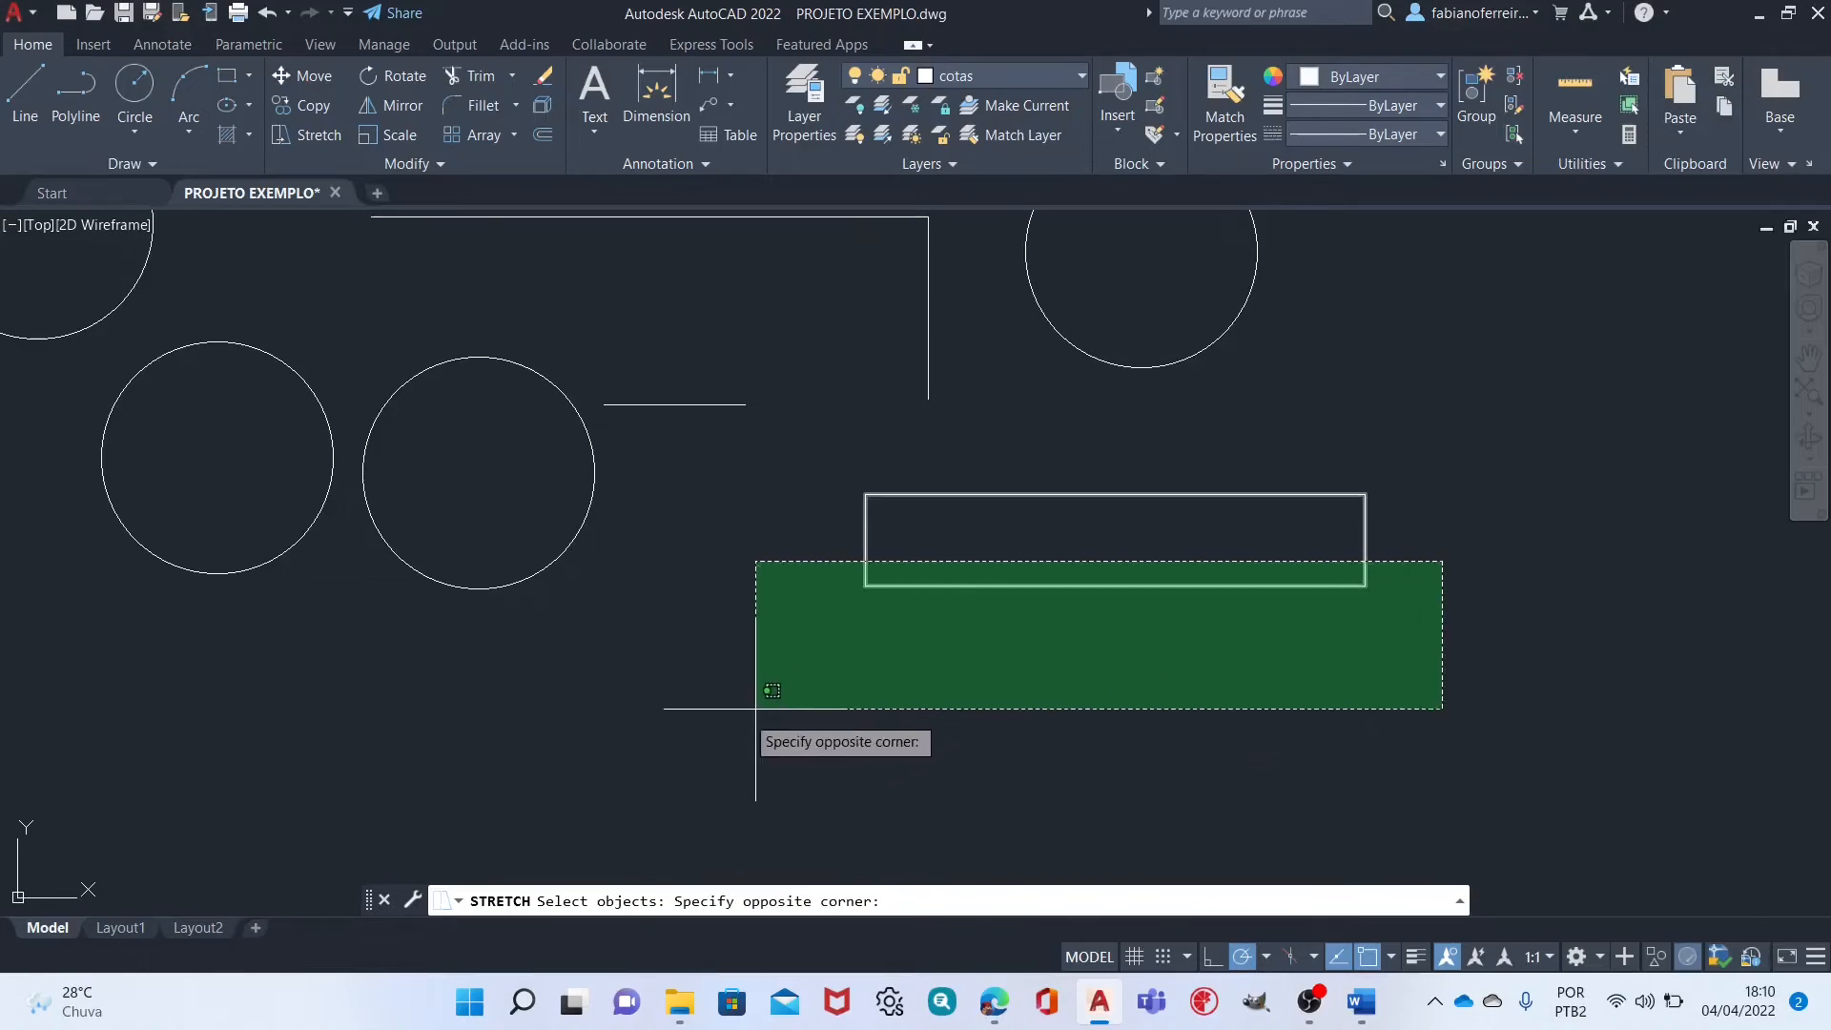
pyautogui.click(805, 693)
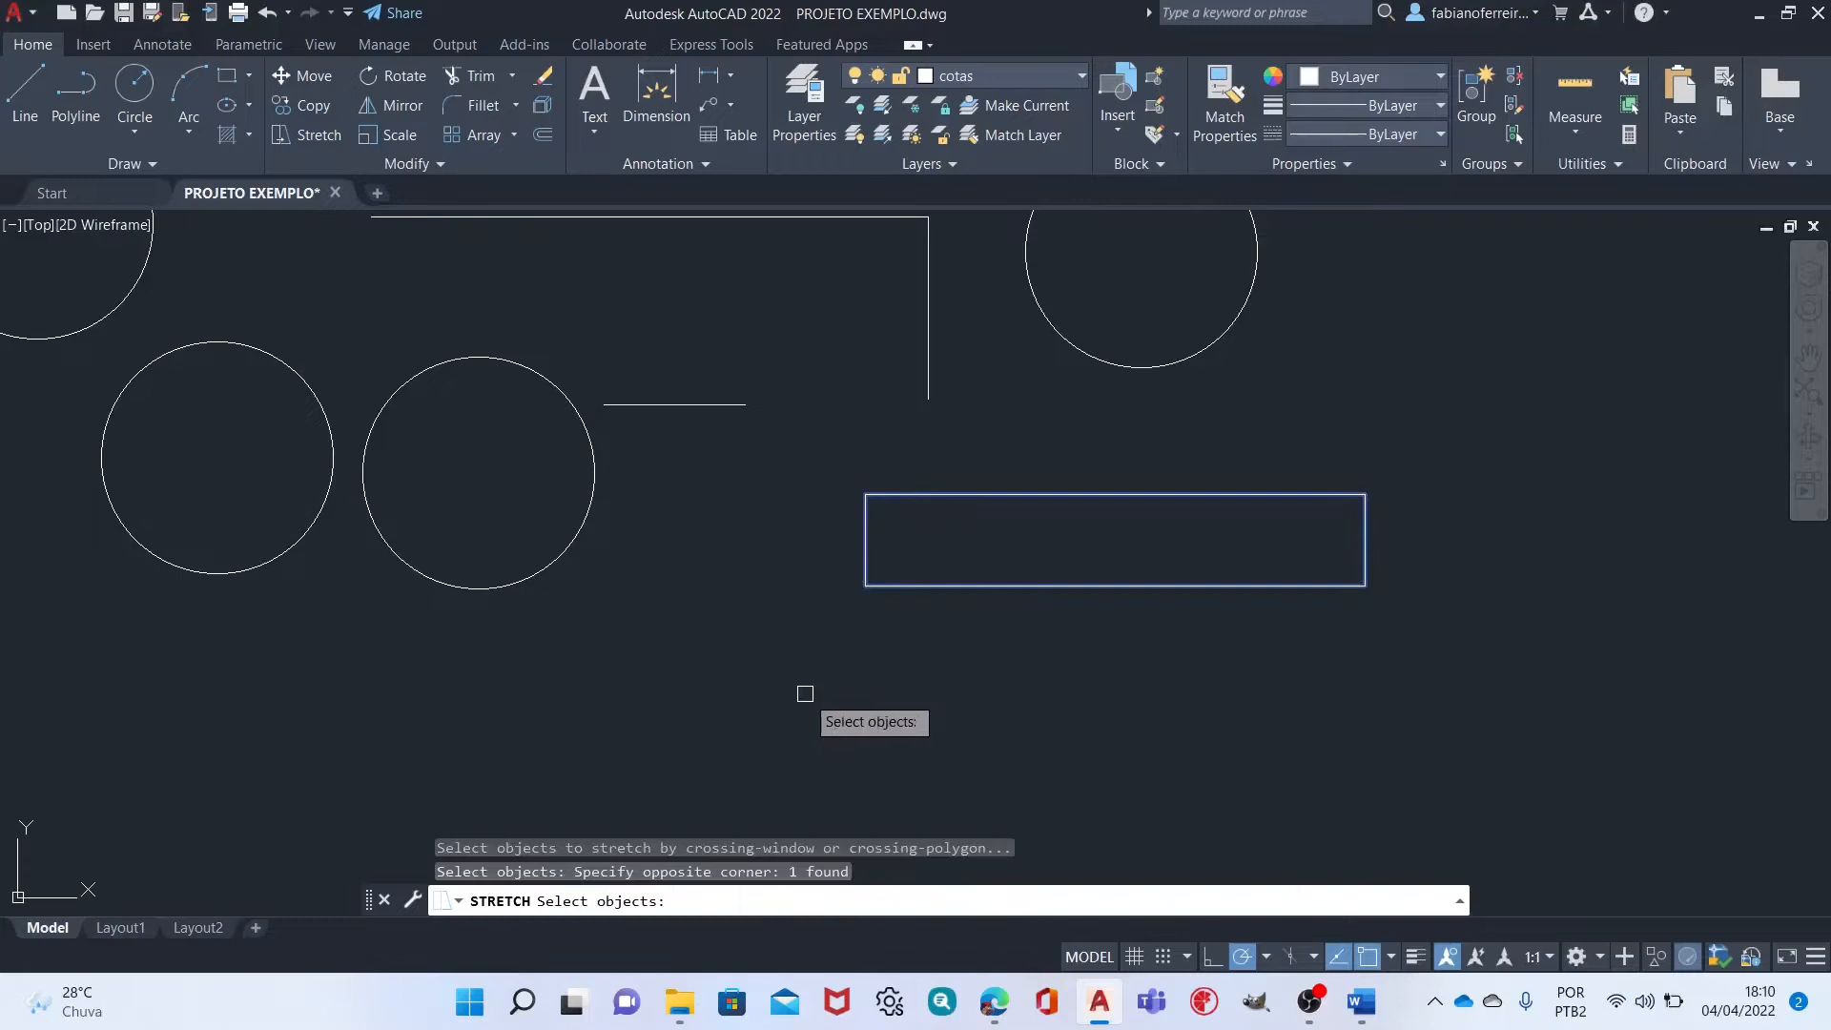
pyautogui.press('Return')
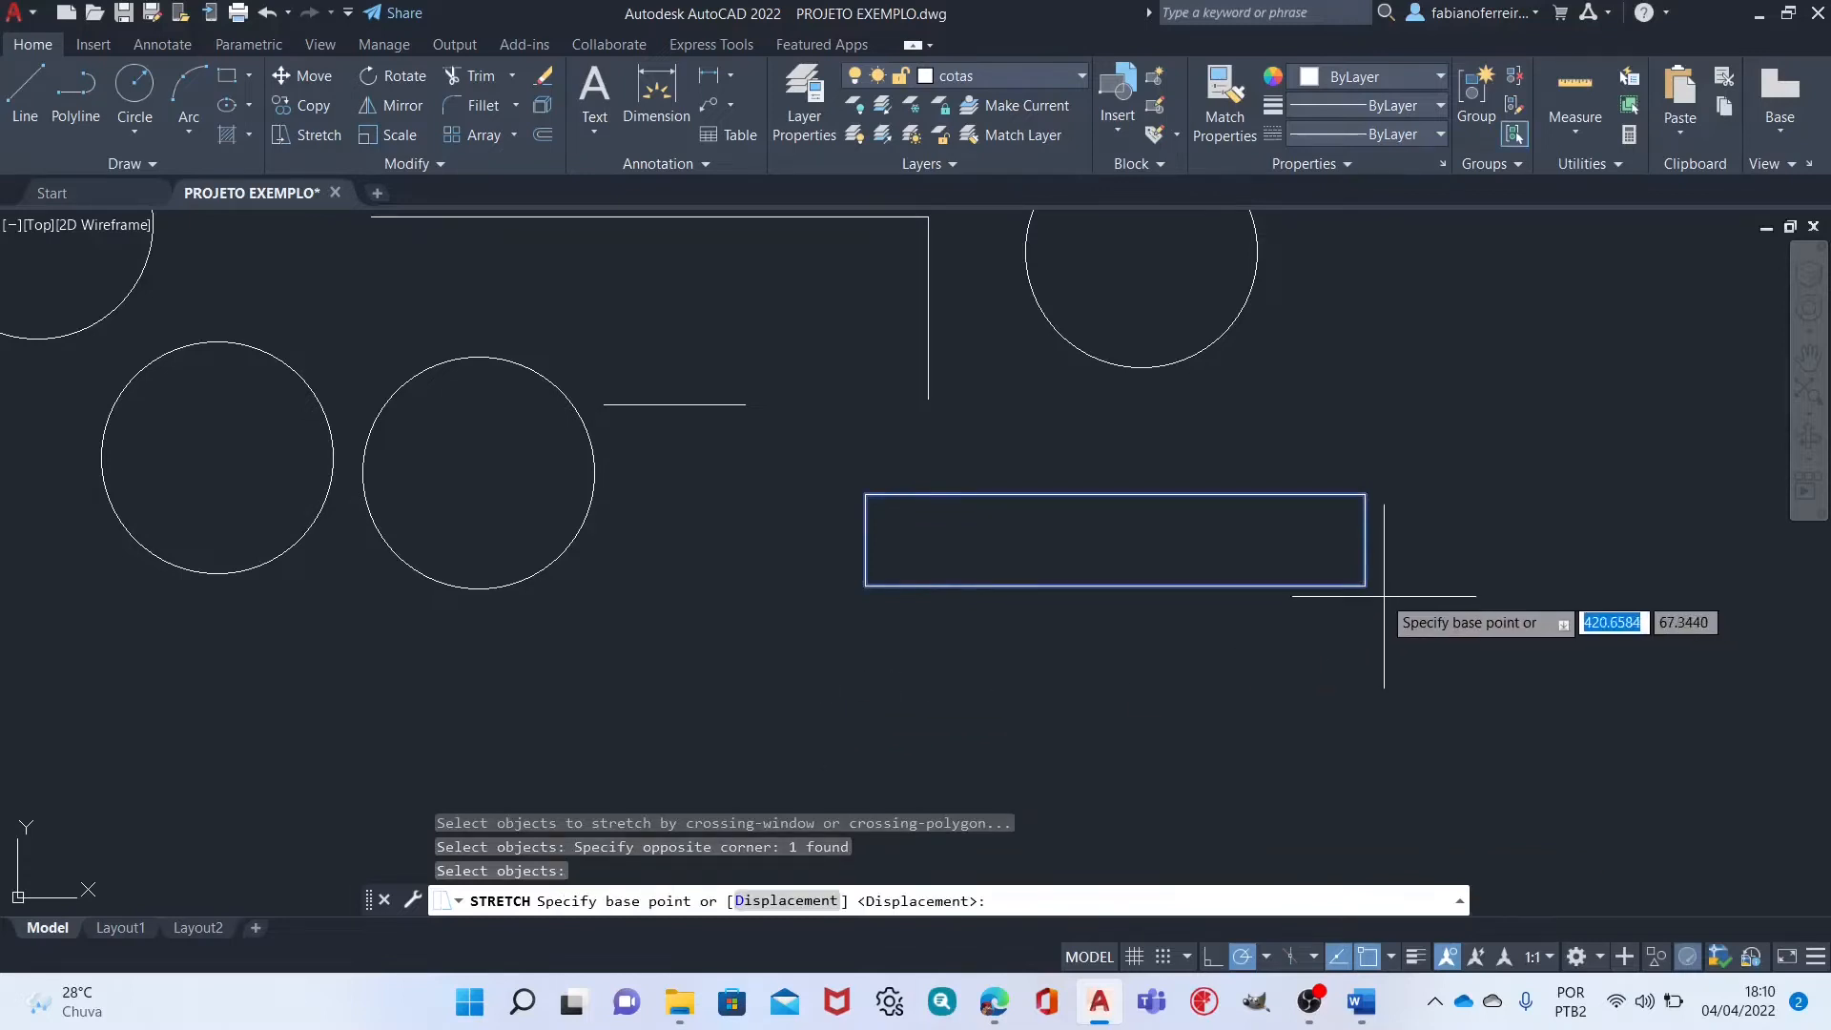
pyautogui.click(1365, 585)
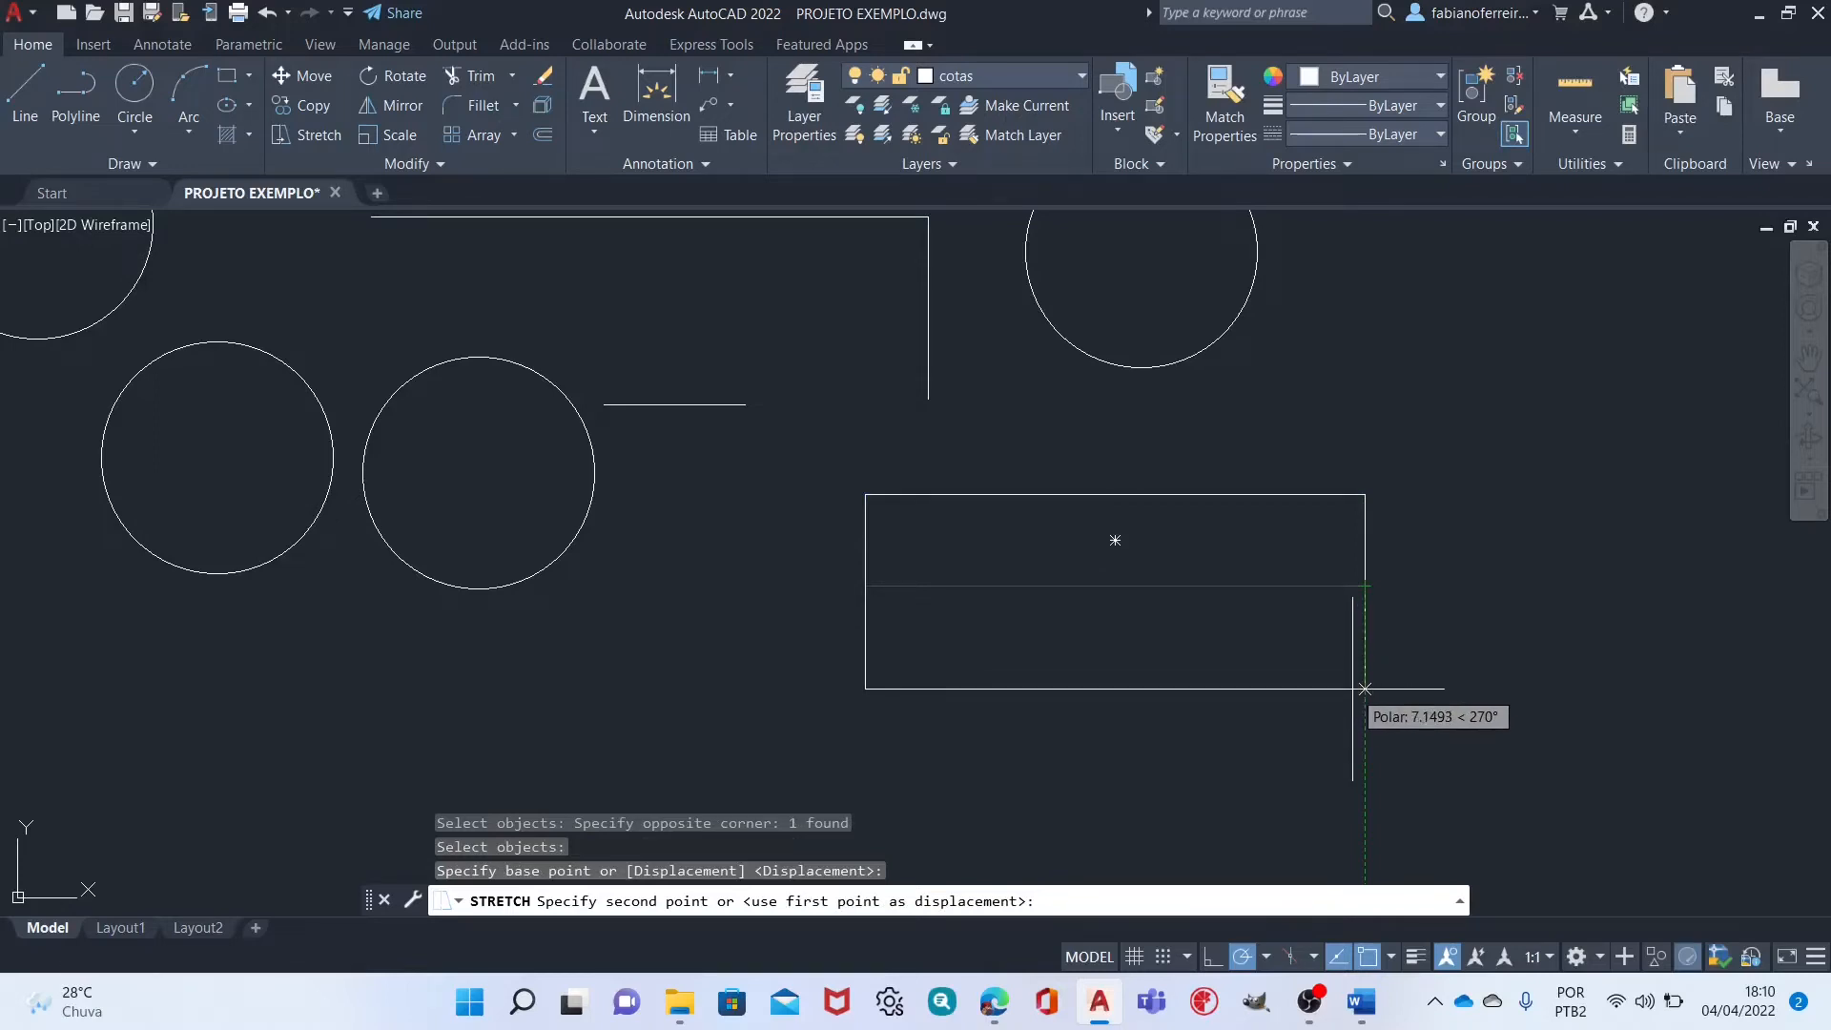
pyautogui.write('7')
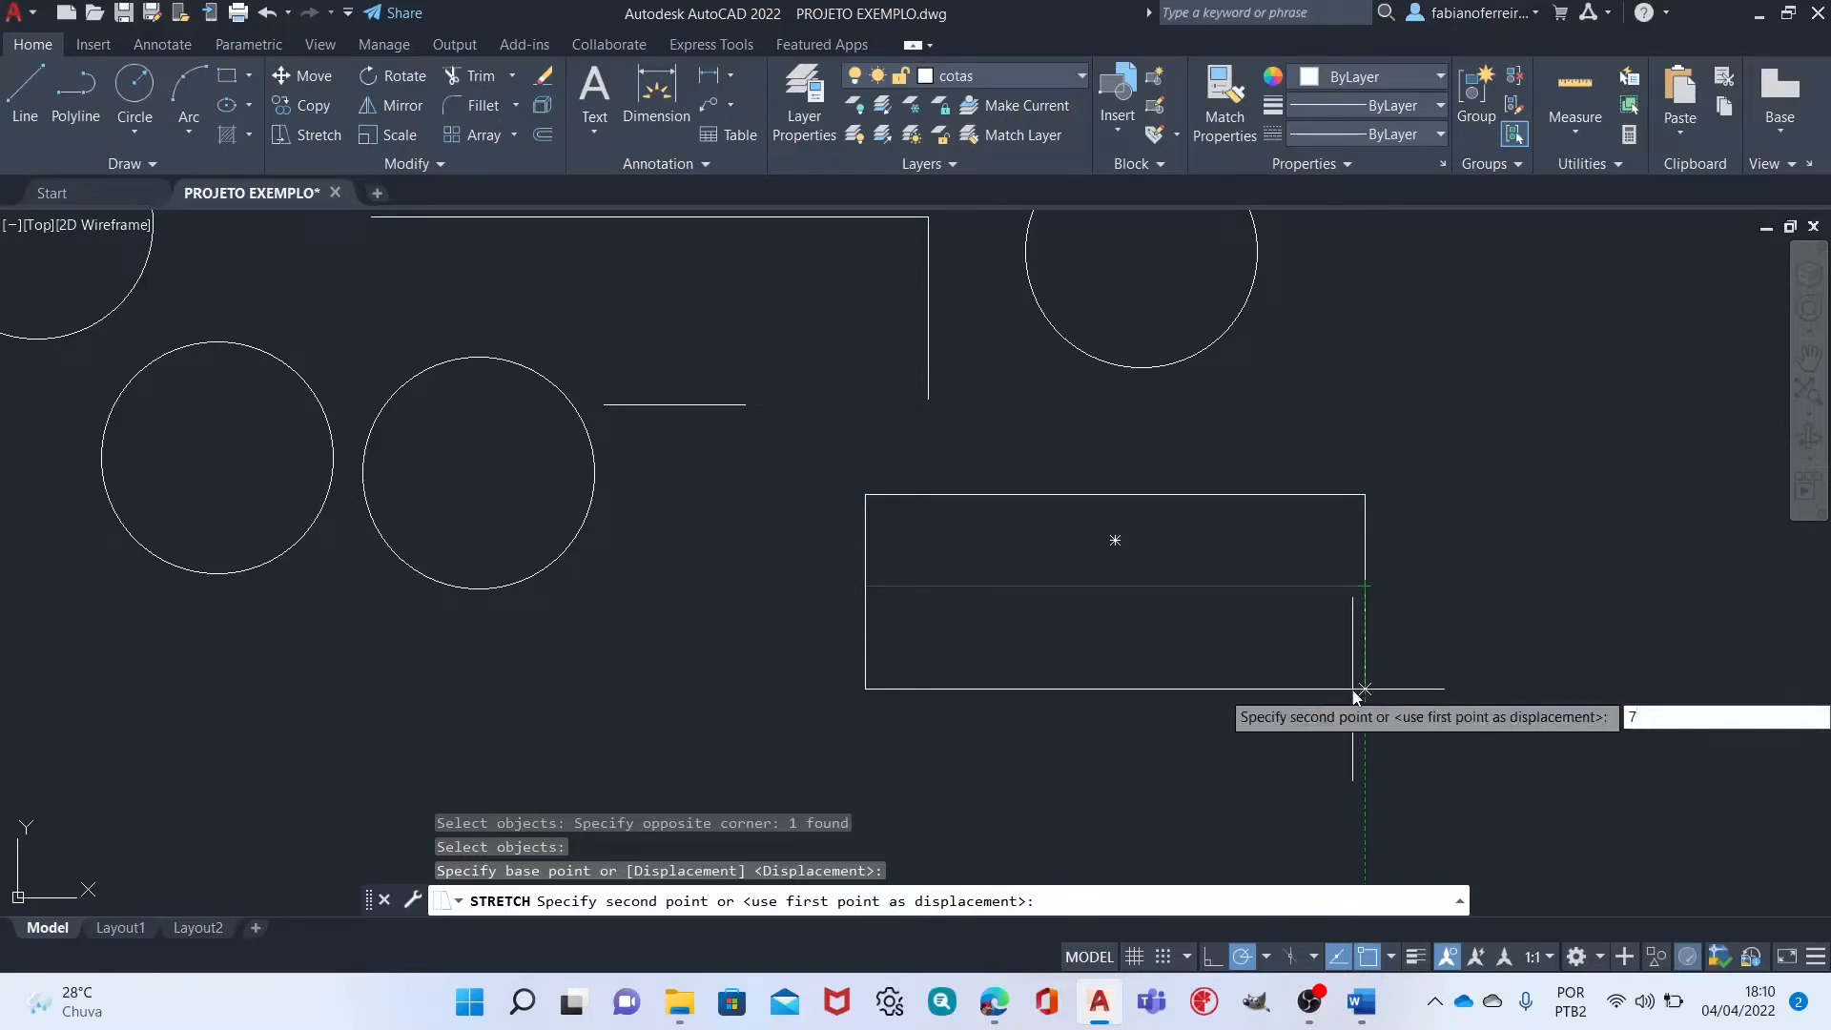
pyautogui.press('Return')
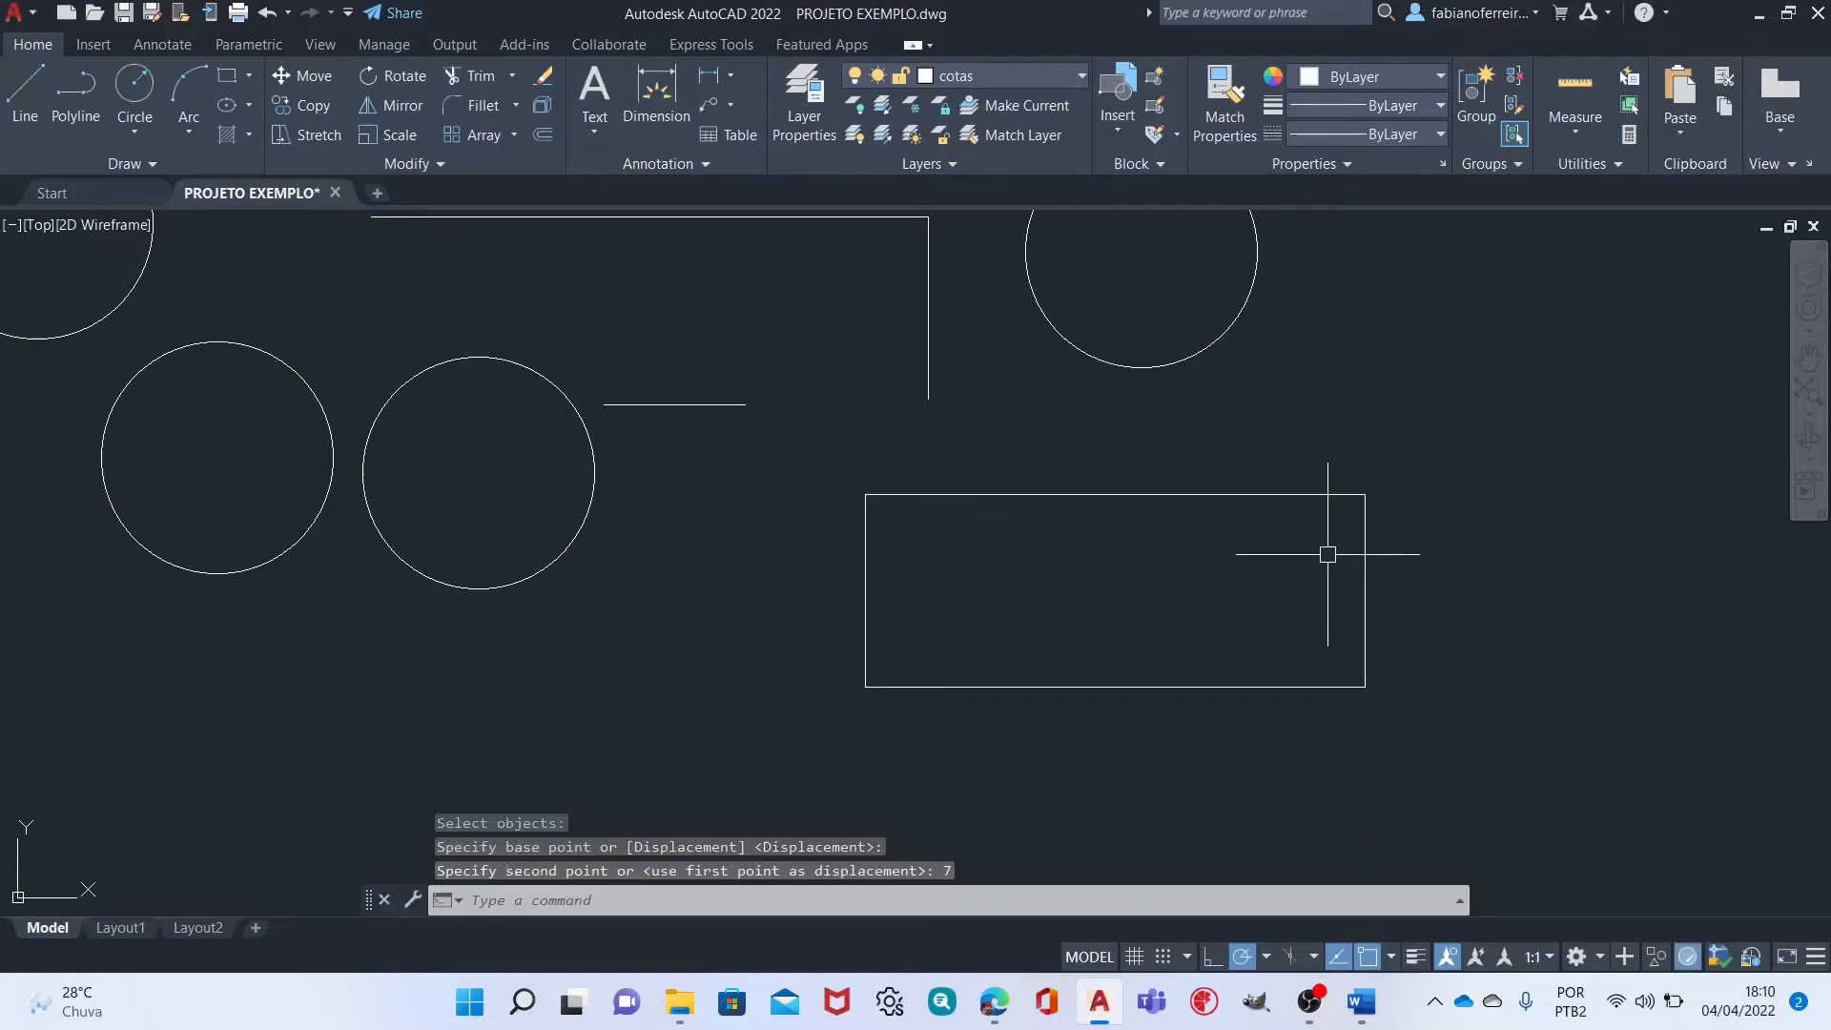
# Try a crossing window and a left-to-right enclosing window over the right part of the rectangle.
pyautogui.moveTo(755, 469); pyautogui.dragTo(830, 589, button='middle')
pyautogui.moveTo(954, 431)
pyautogui.mouseDown(button='middle')
pyautogui.moveTo(834, 454)
pyautogui.moveTo(1000, 523)
pyautogui.mouseUp(button='middle')
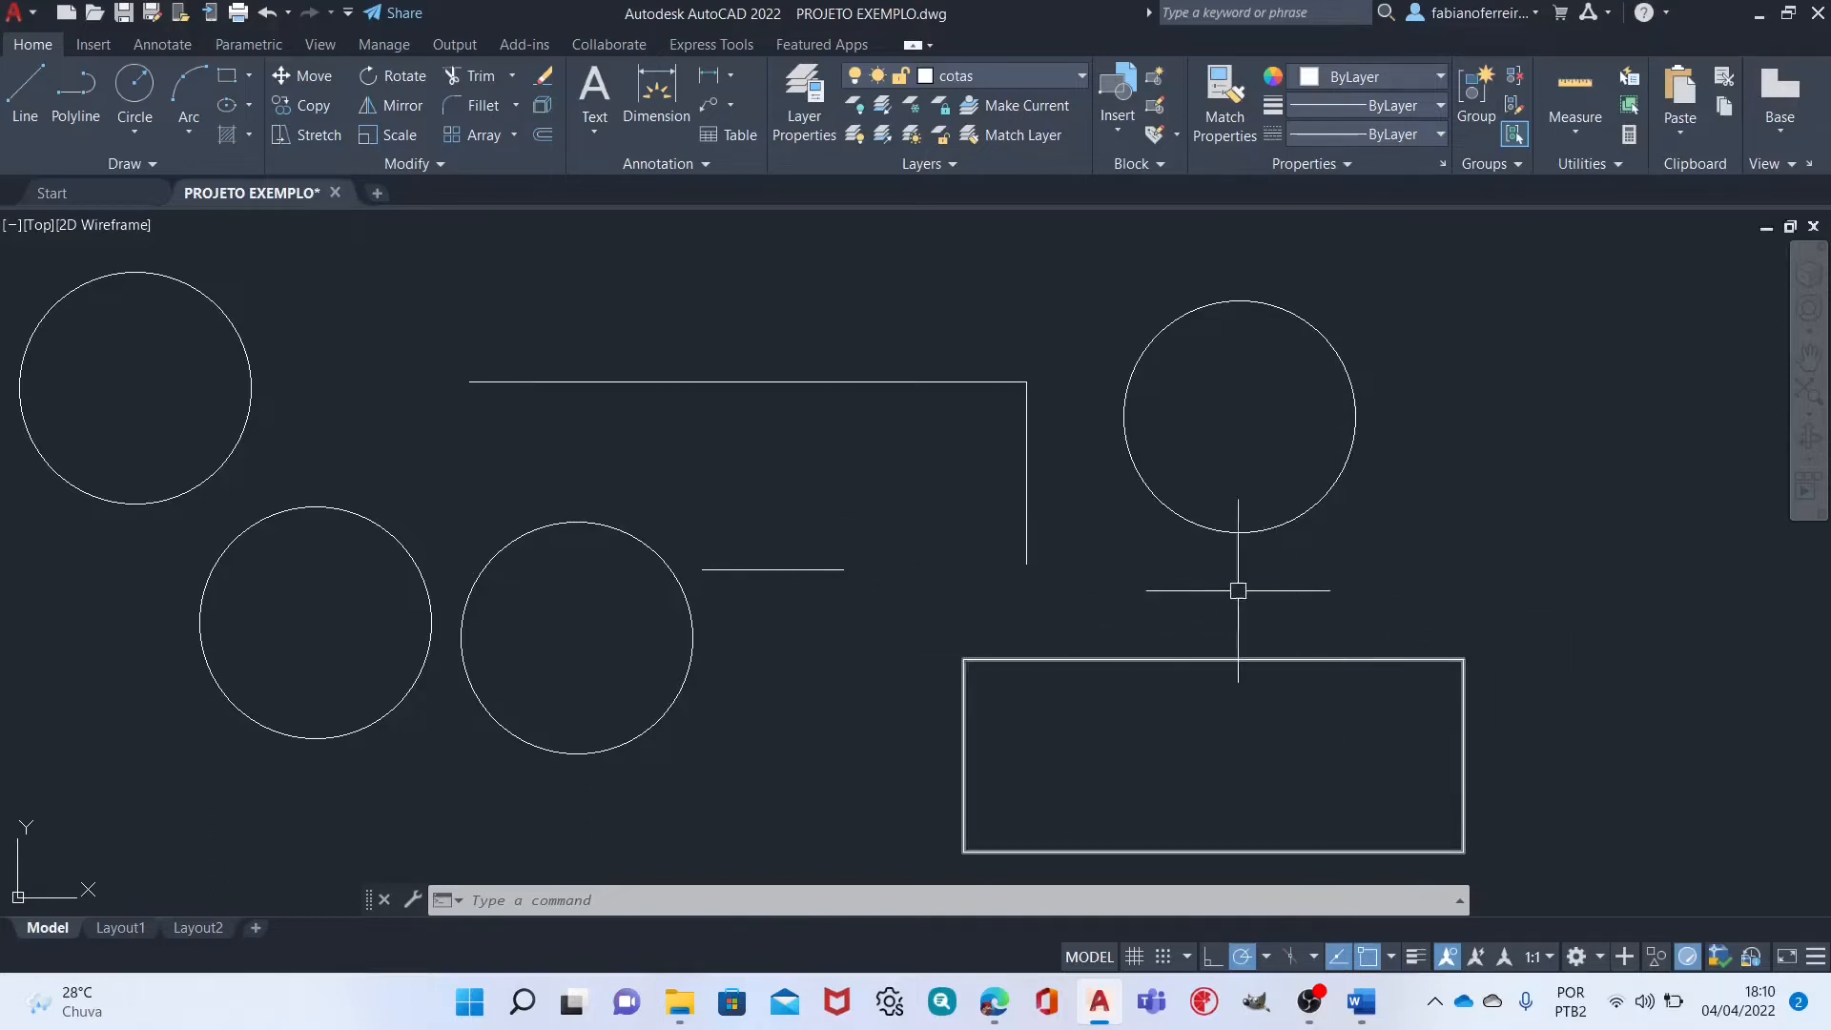
pyautogui.moveTo(1358, 604)
pyautogui.mouseDown(button='middle')
pyautogui.moveTo(1394, 576)
pyautogui.moveTo(1431, 389)
pyautogui.moveTo(1362, 556)
pyautogui.moveTo(1439, 642)
pyautogui.moveTo(1324, 438)
pyautogui.mouseUp(button='middle')
pyautogui.click(1350, 413)
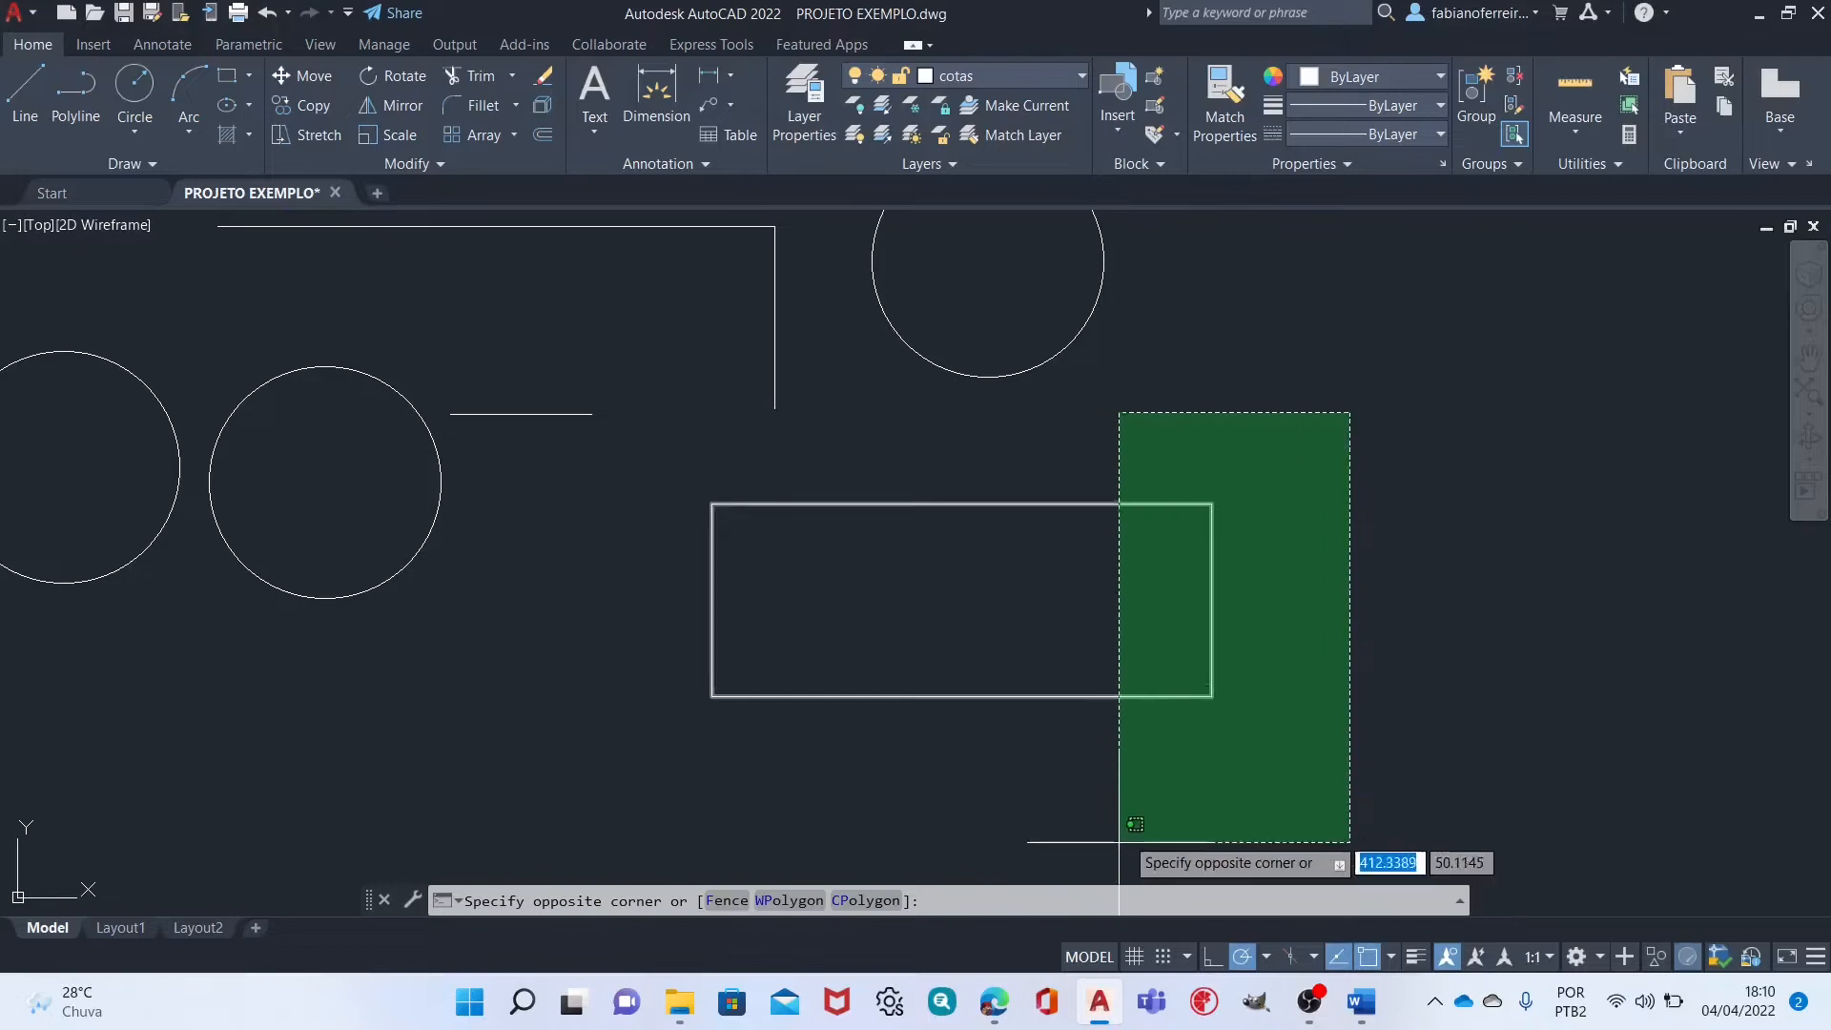
pyautogui.click(1335, 515)
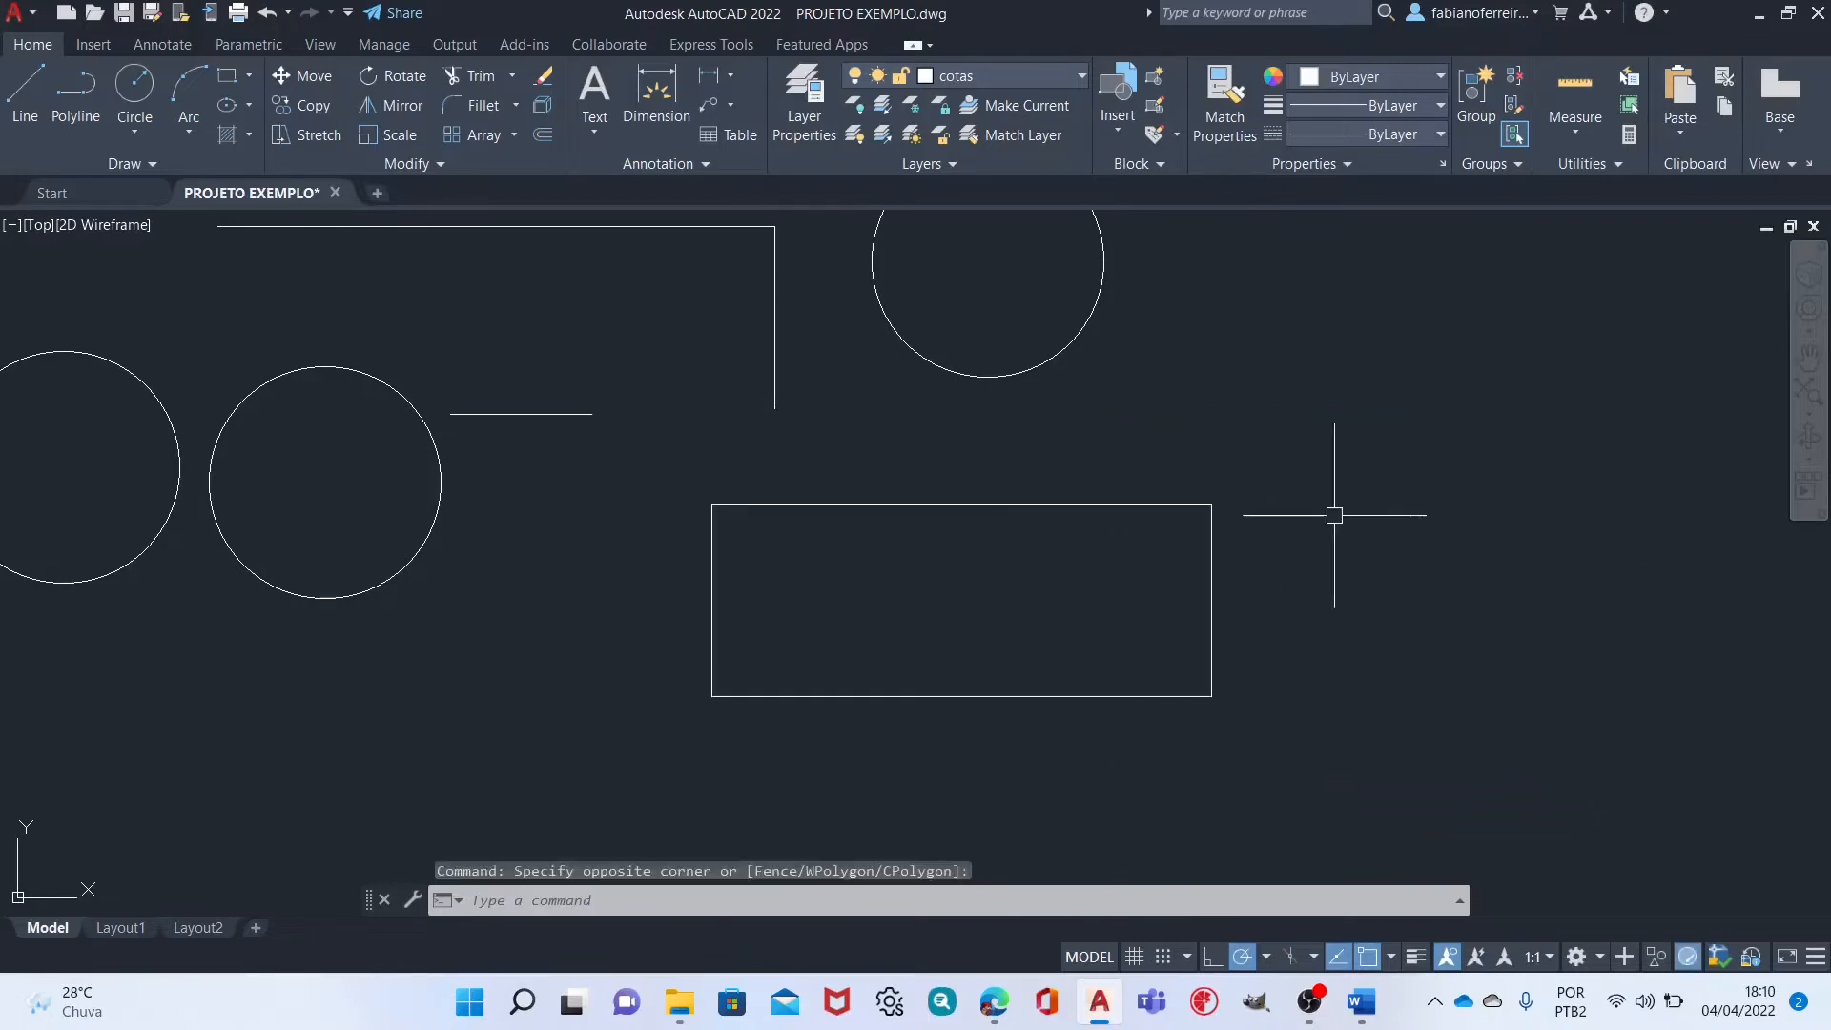
pyautogui.click(1016, 450)
pyautogui.click(1402, 799)
# Select only the short horizontal line with an enclosing window that takes in just part of the neighbouring objects.
pyautogui.scroll(-4, 1392, 687)
pyautogui.scroll(4, 994, 475)
pyautogui.moveTo(1297, 499); pyautogui.dragTo(1150, 350, button='middle')
pyautogui.click(695, 311)
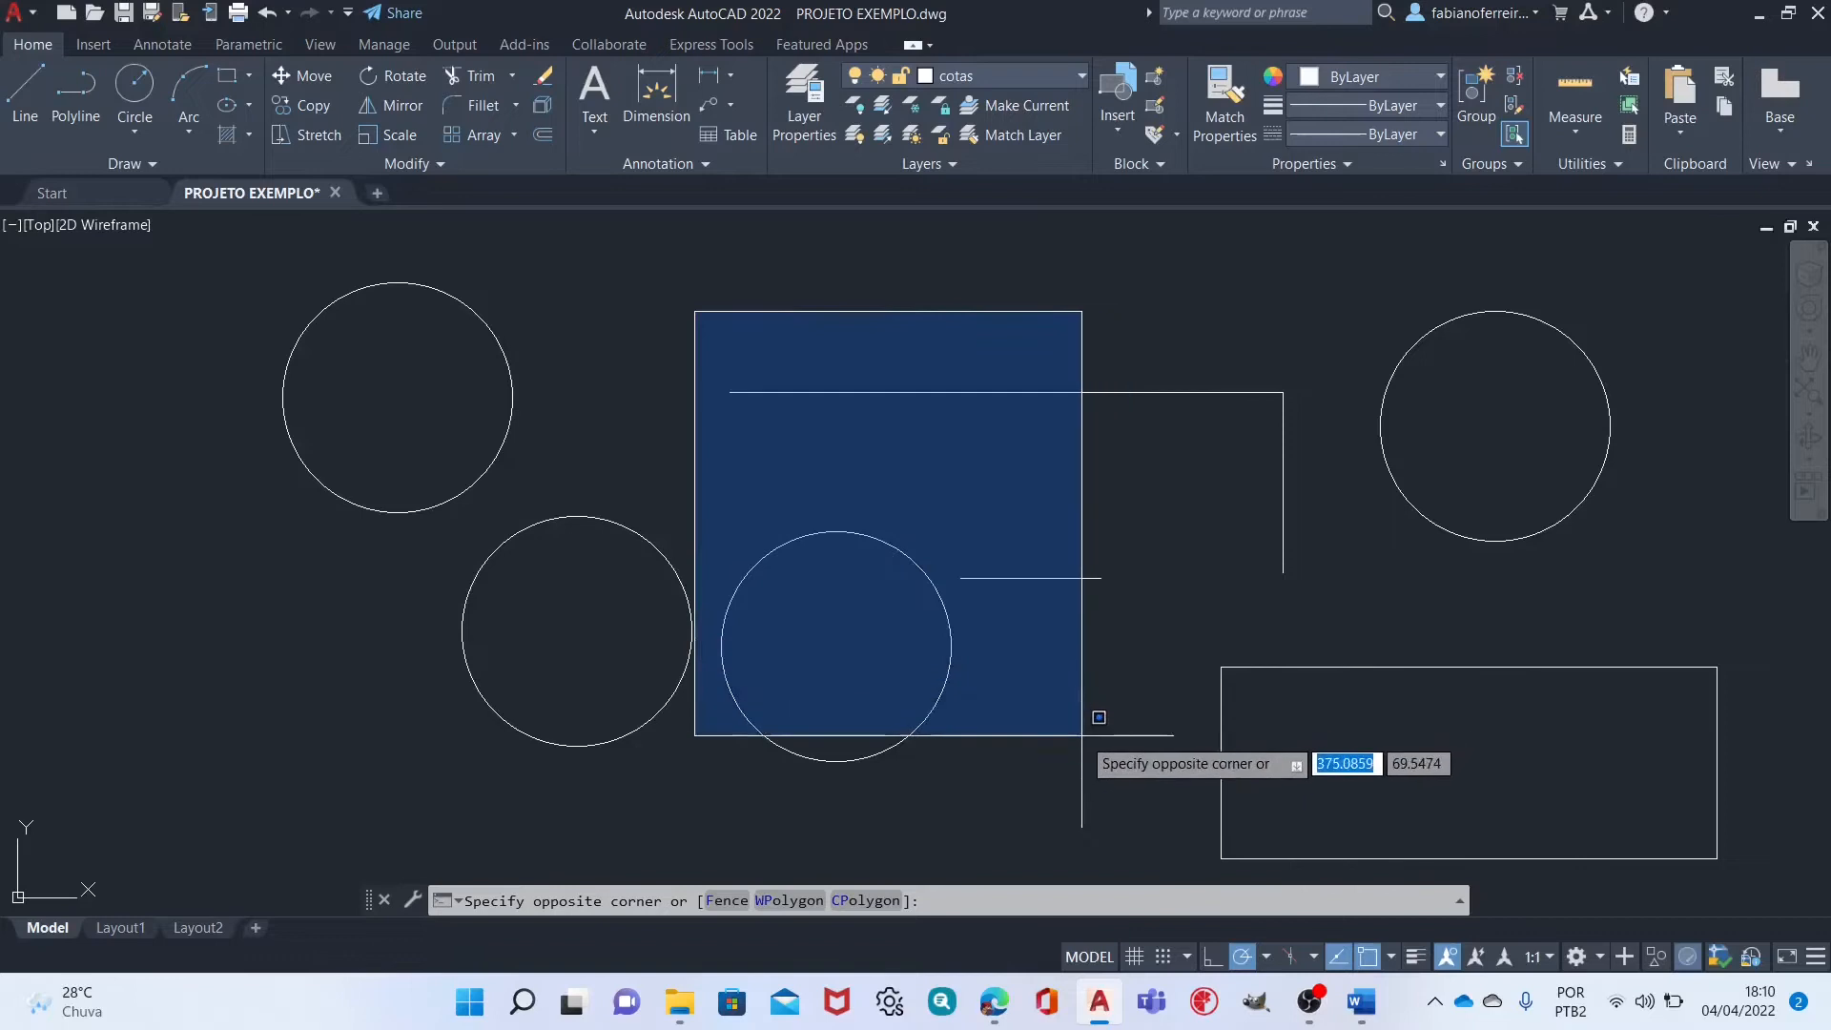
pyautogui.click(1187, 605)
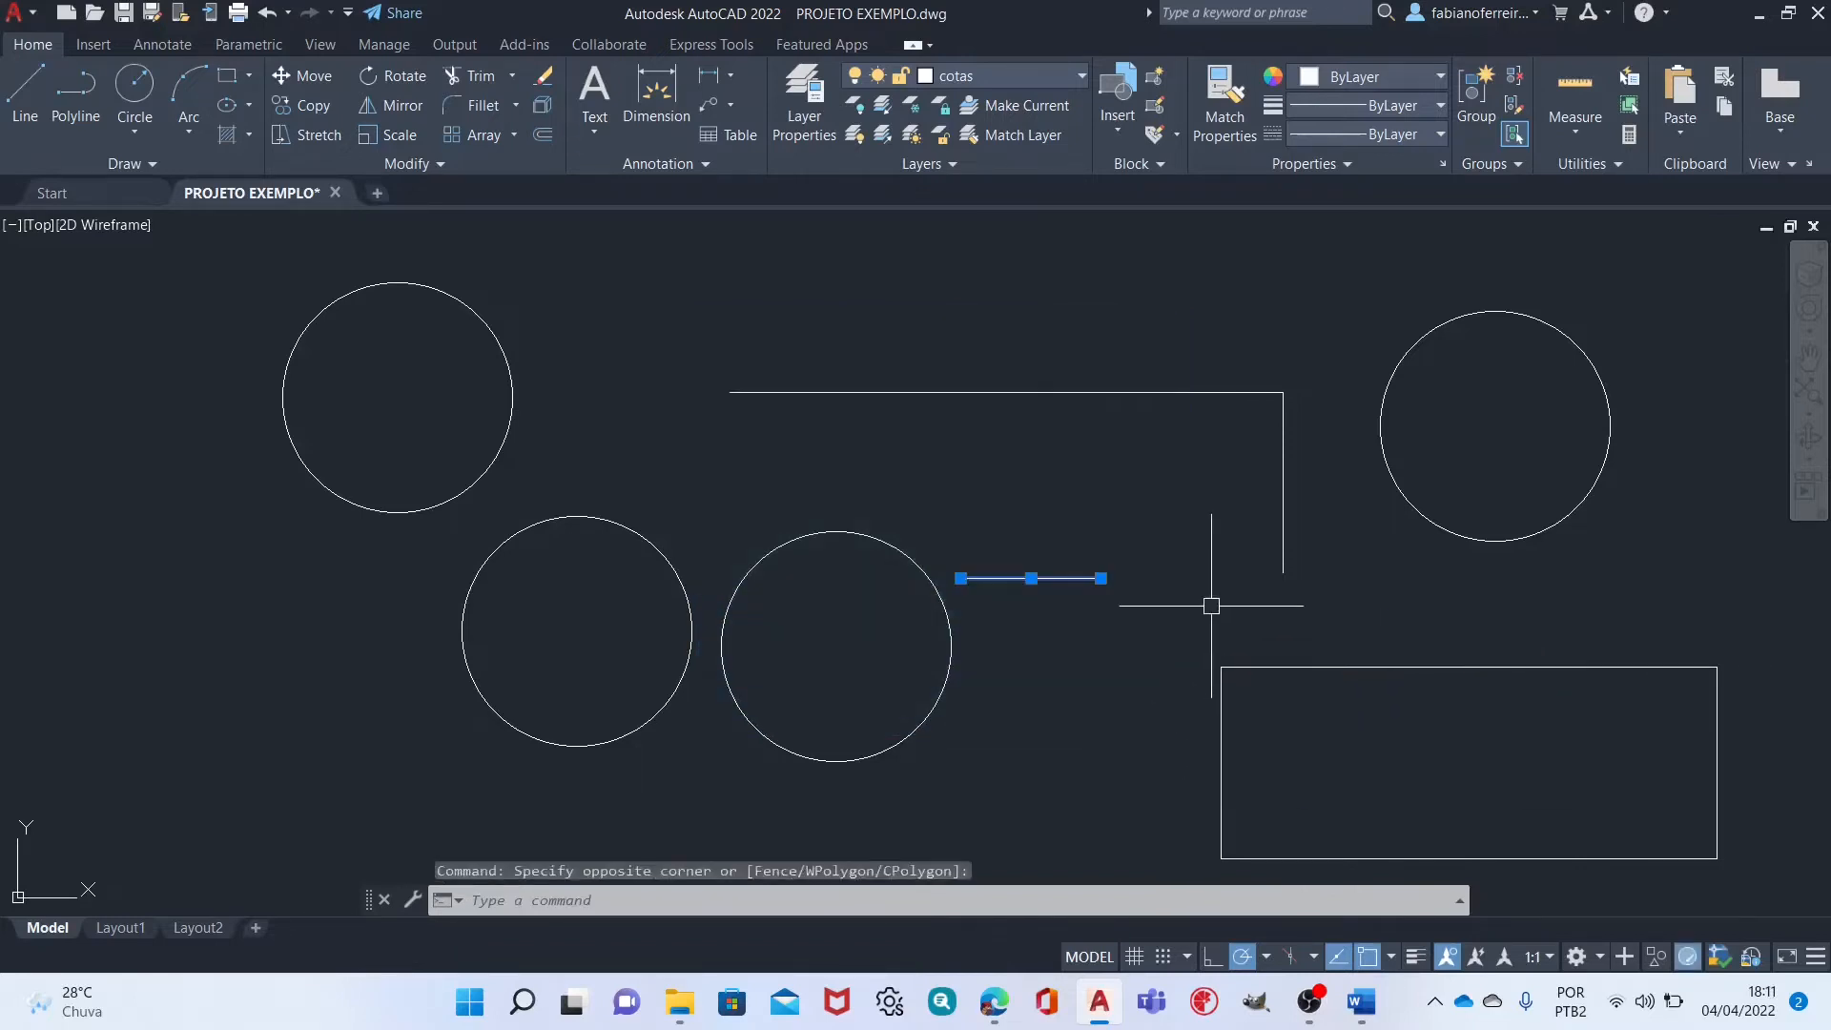
# Rotate the rectangle 90 degrees about its lower-right corner.
pyautogui.moveTo(1166, 532); pyautogui.dragTo(986, 502, button='middle')
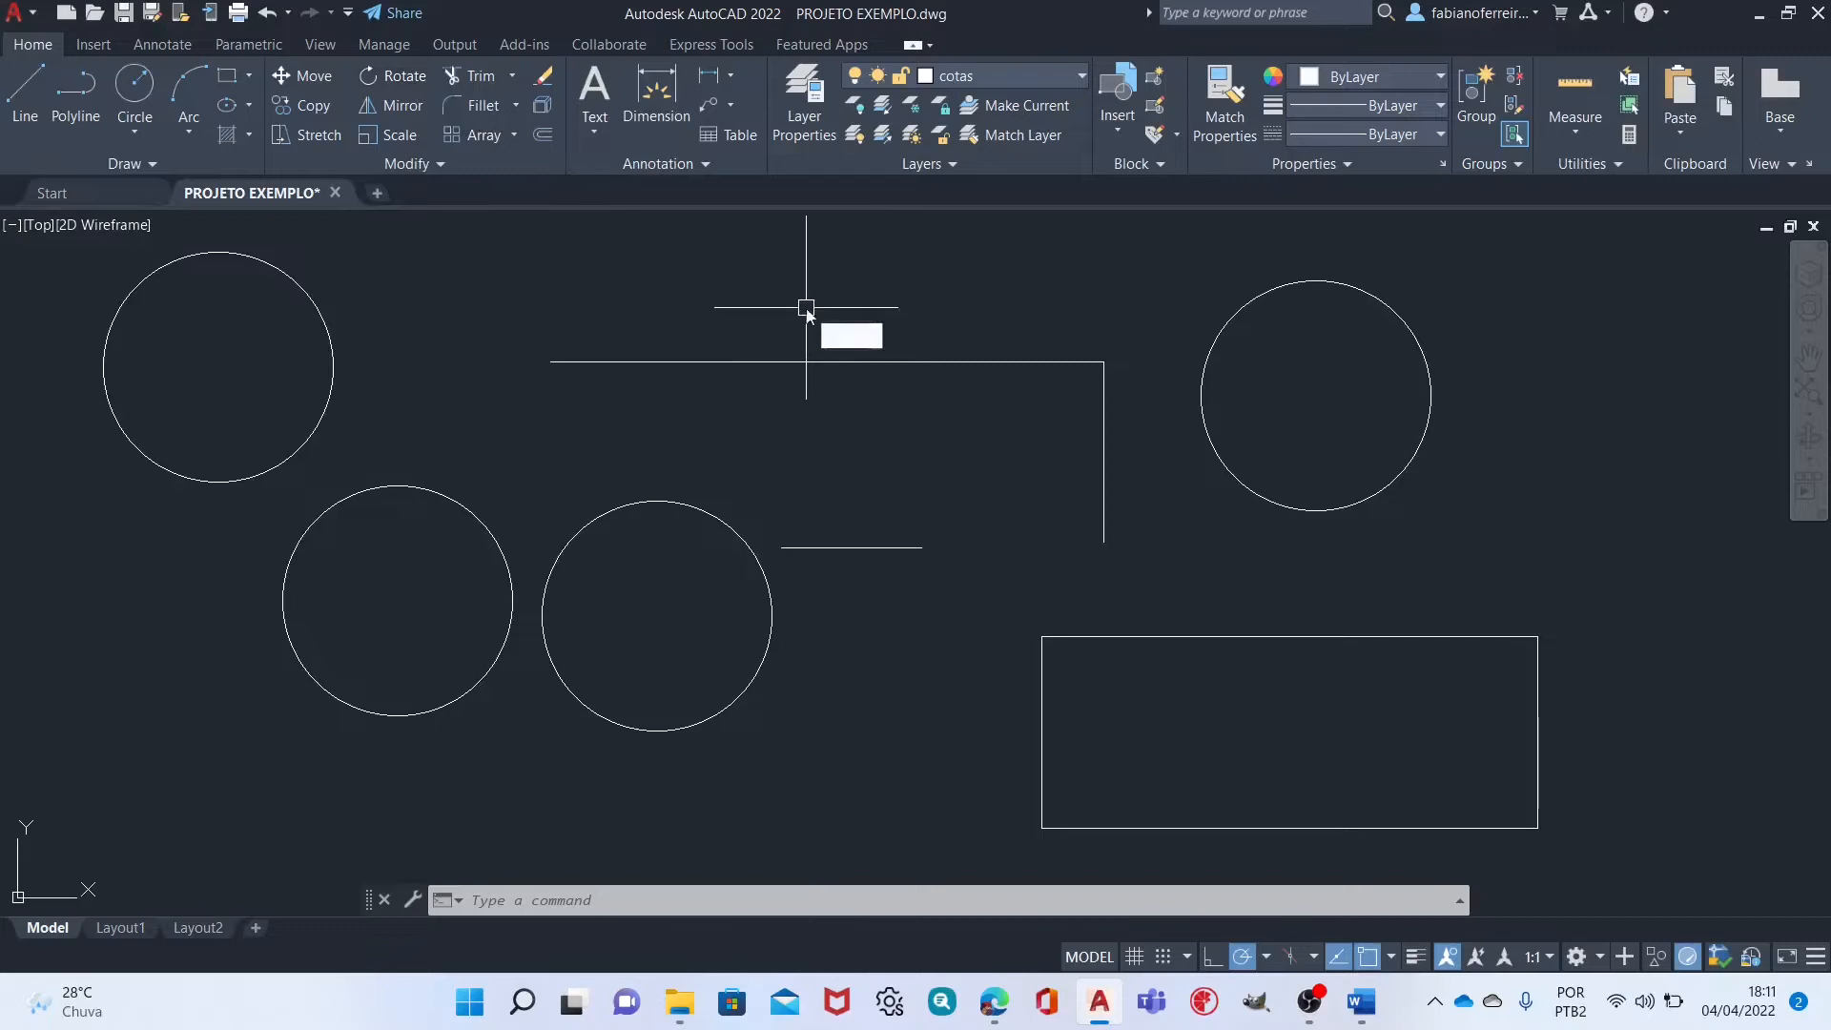
pyautogui.write('RO')
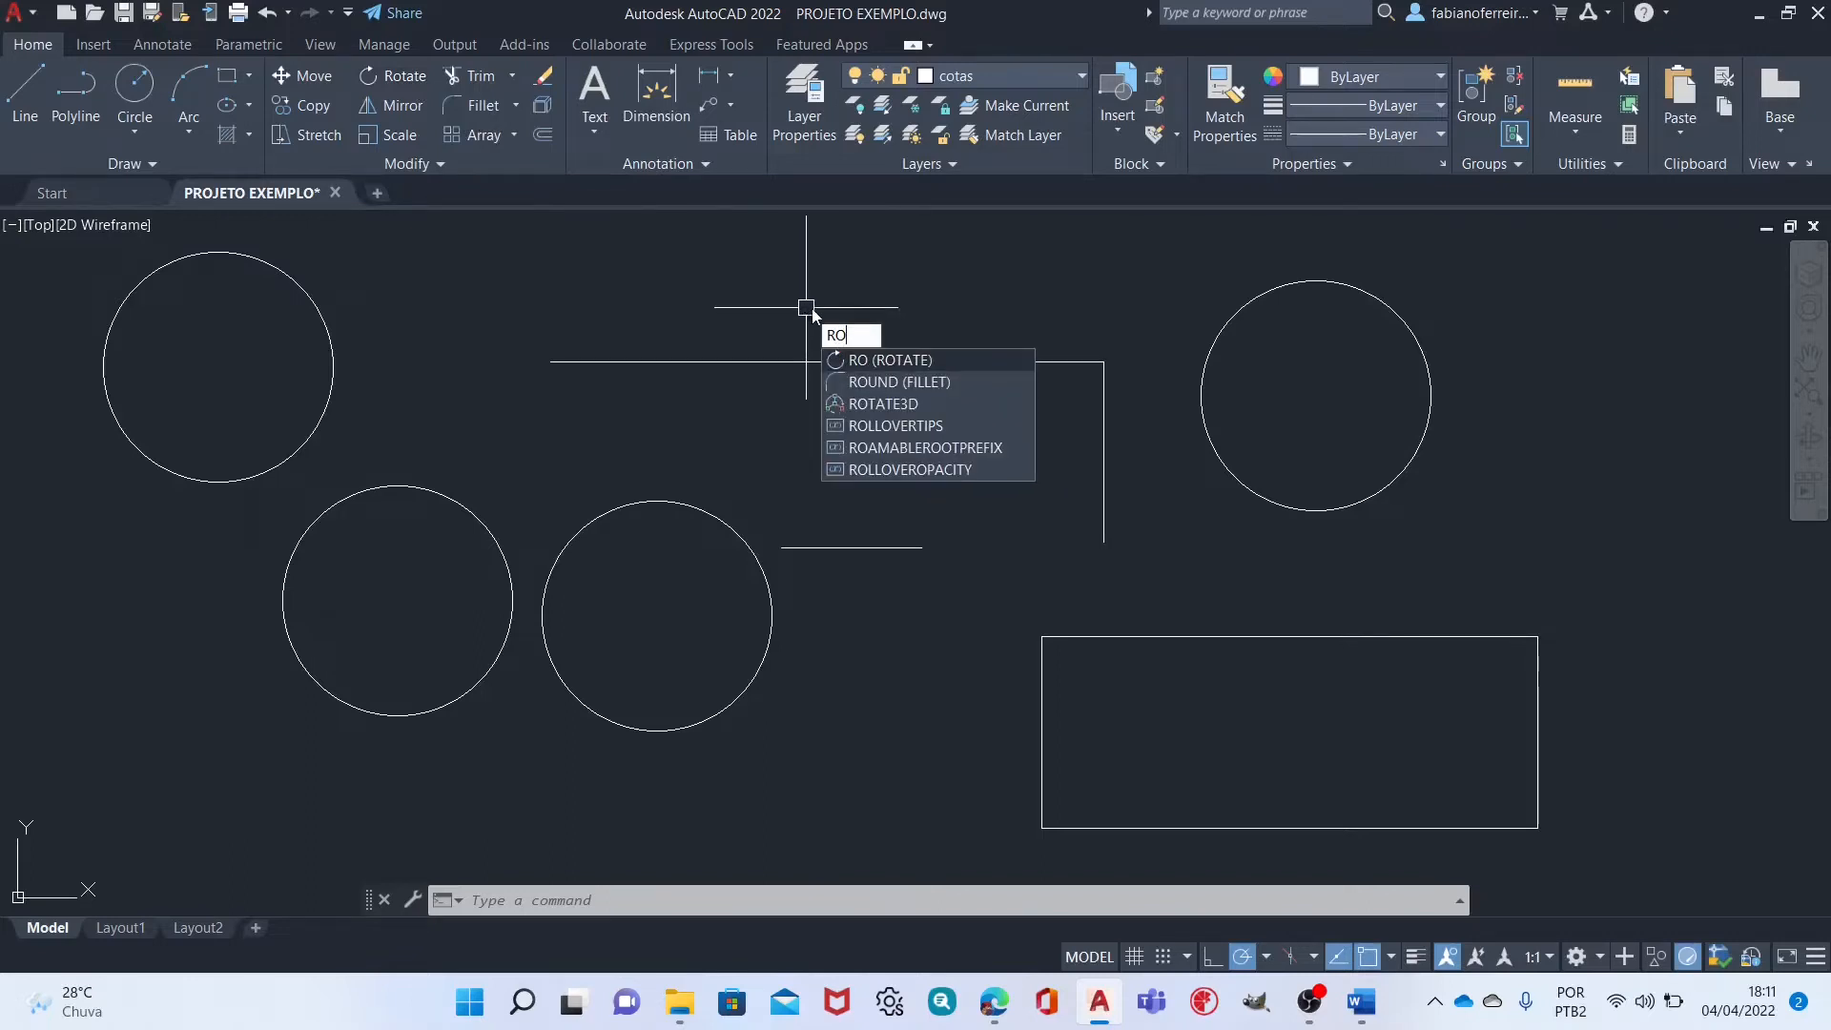
pyautogui.press('Return')
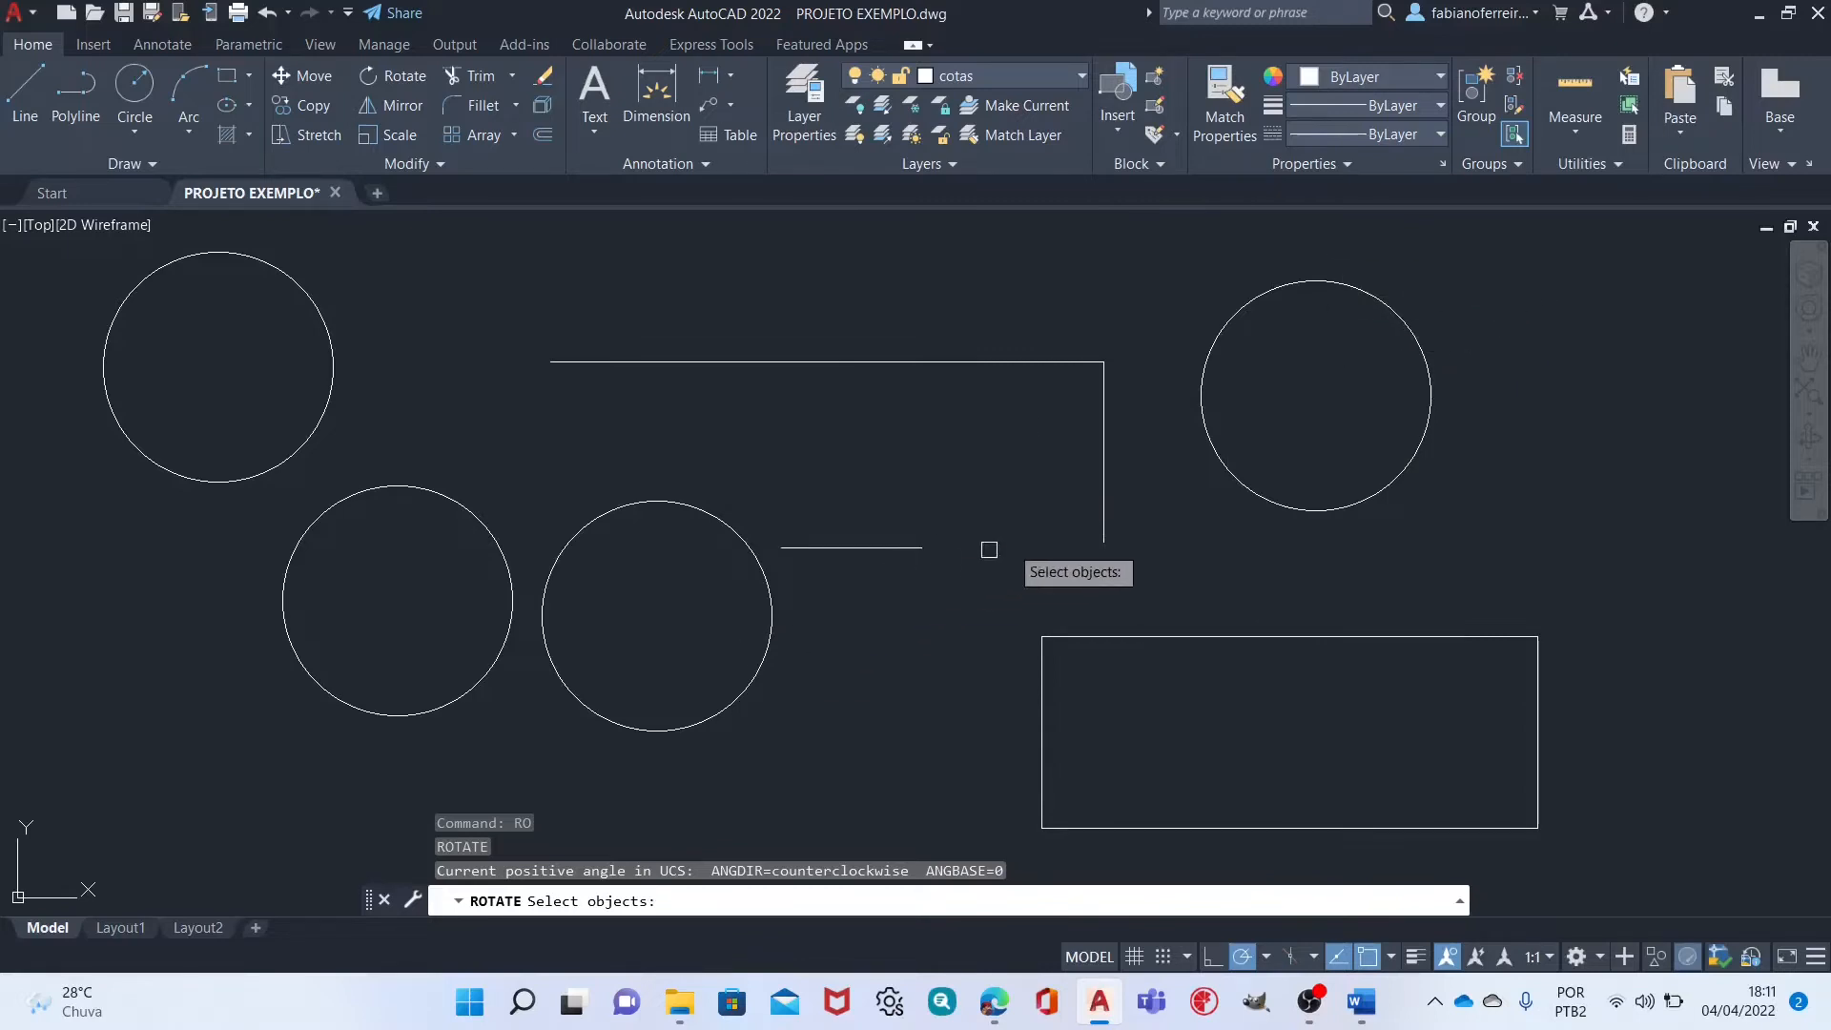
pyautogui.click(1488, 544)
pyautogui.click(1332, 706)
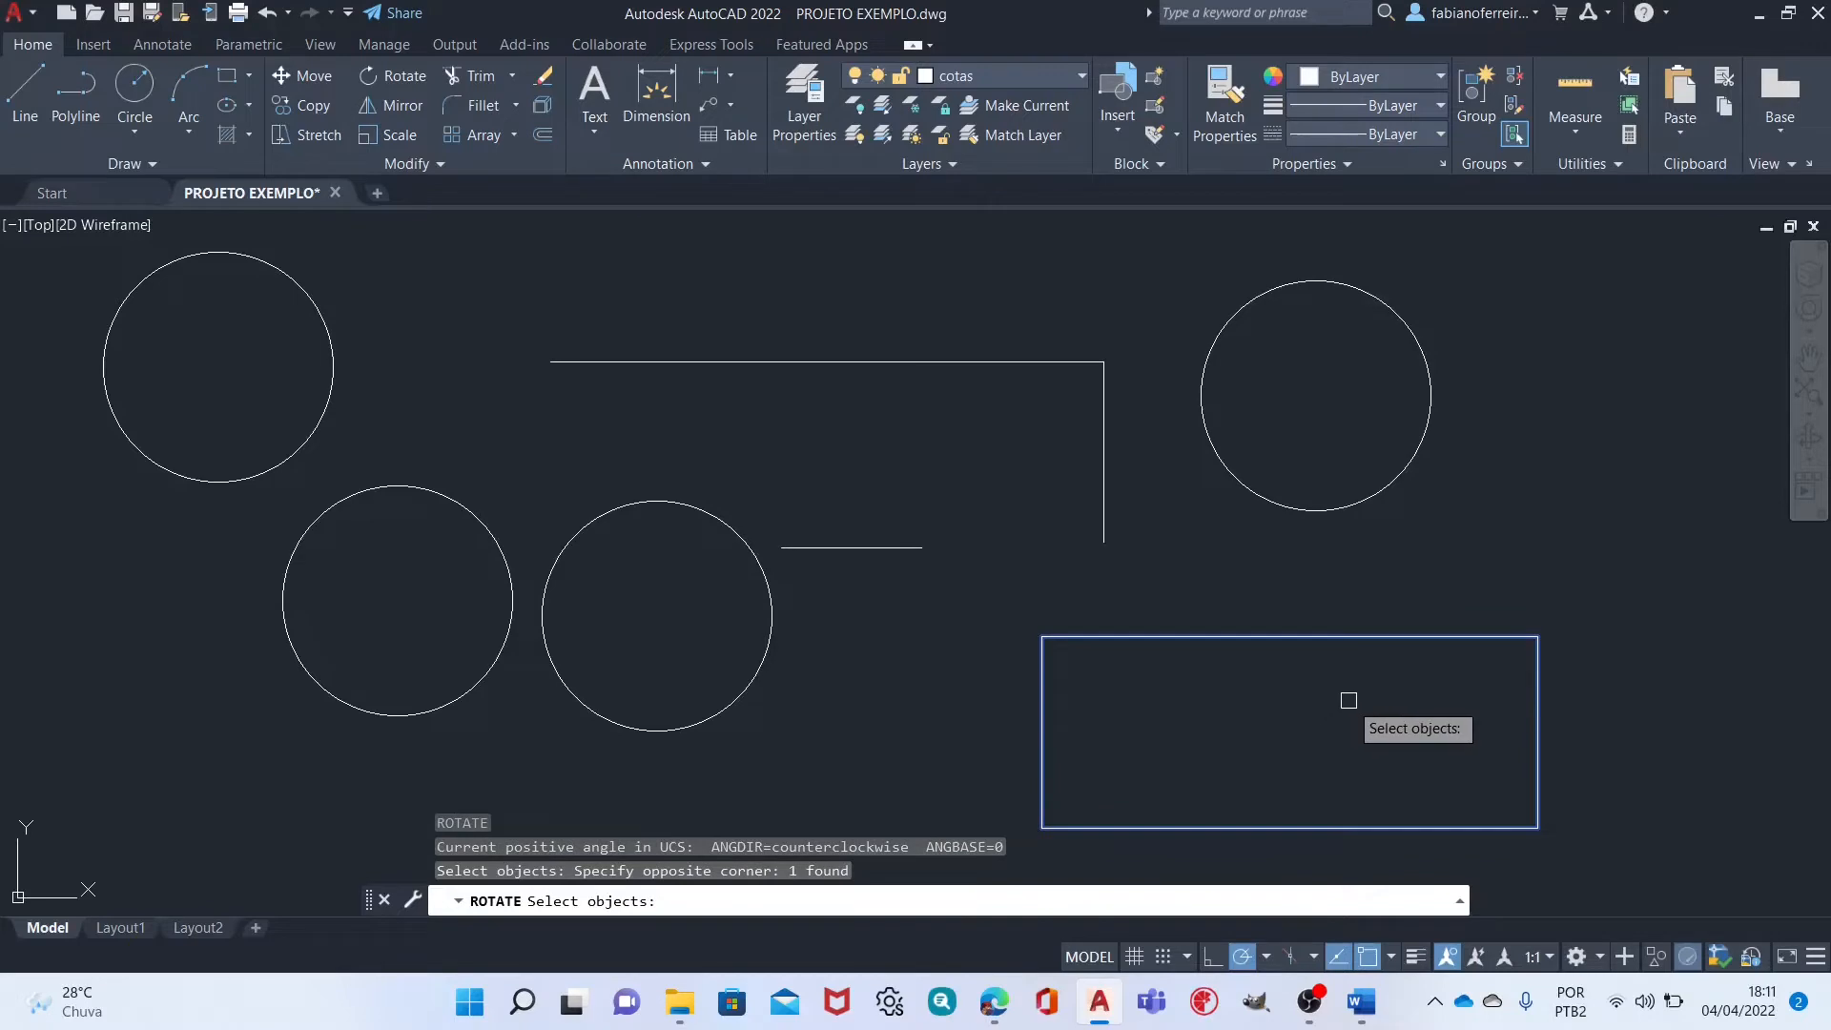
pyautogui.press('Return')
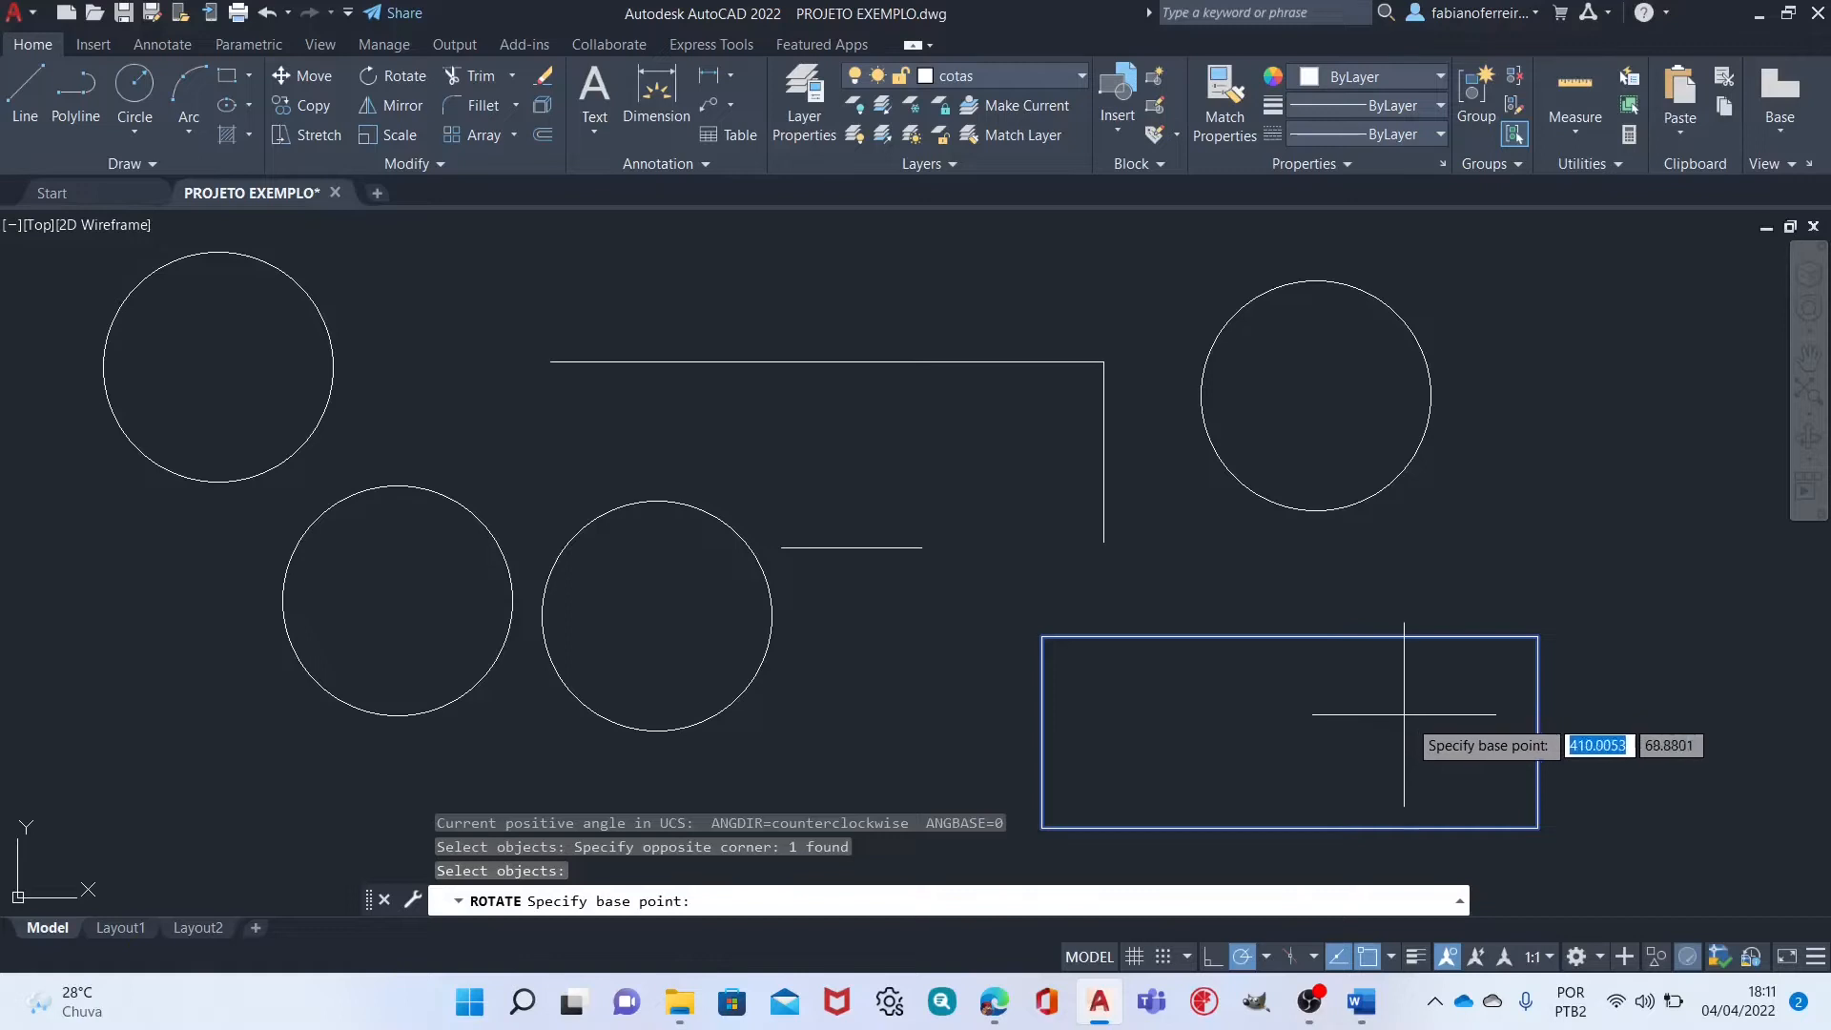
pyautogui.click(1536, 827)
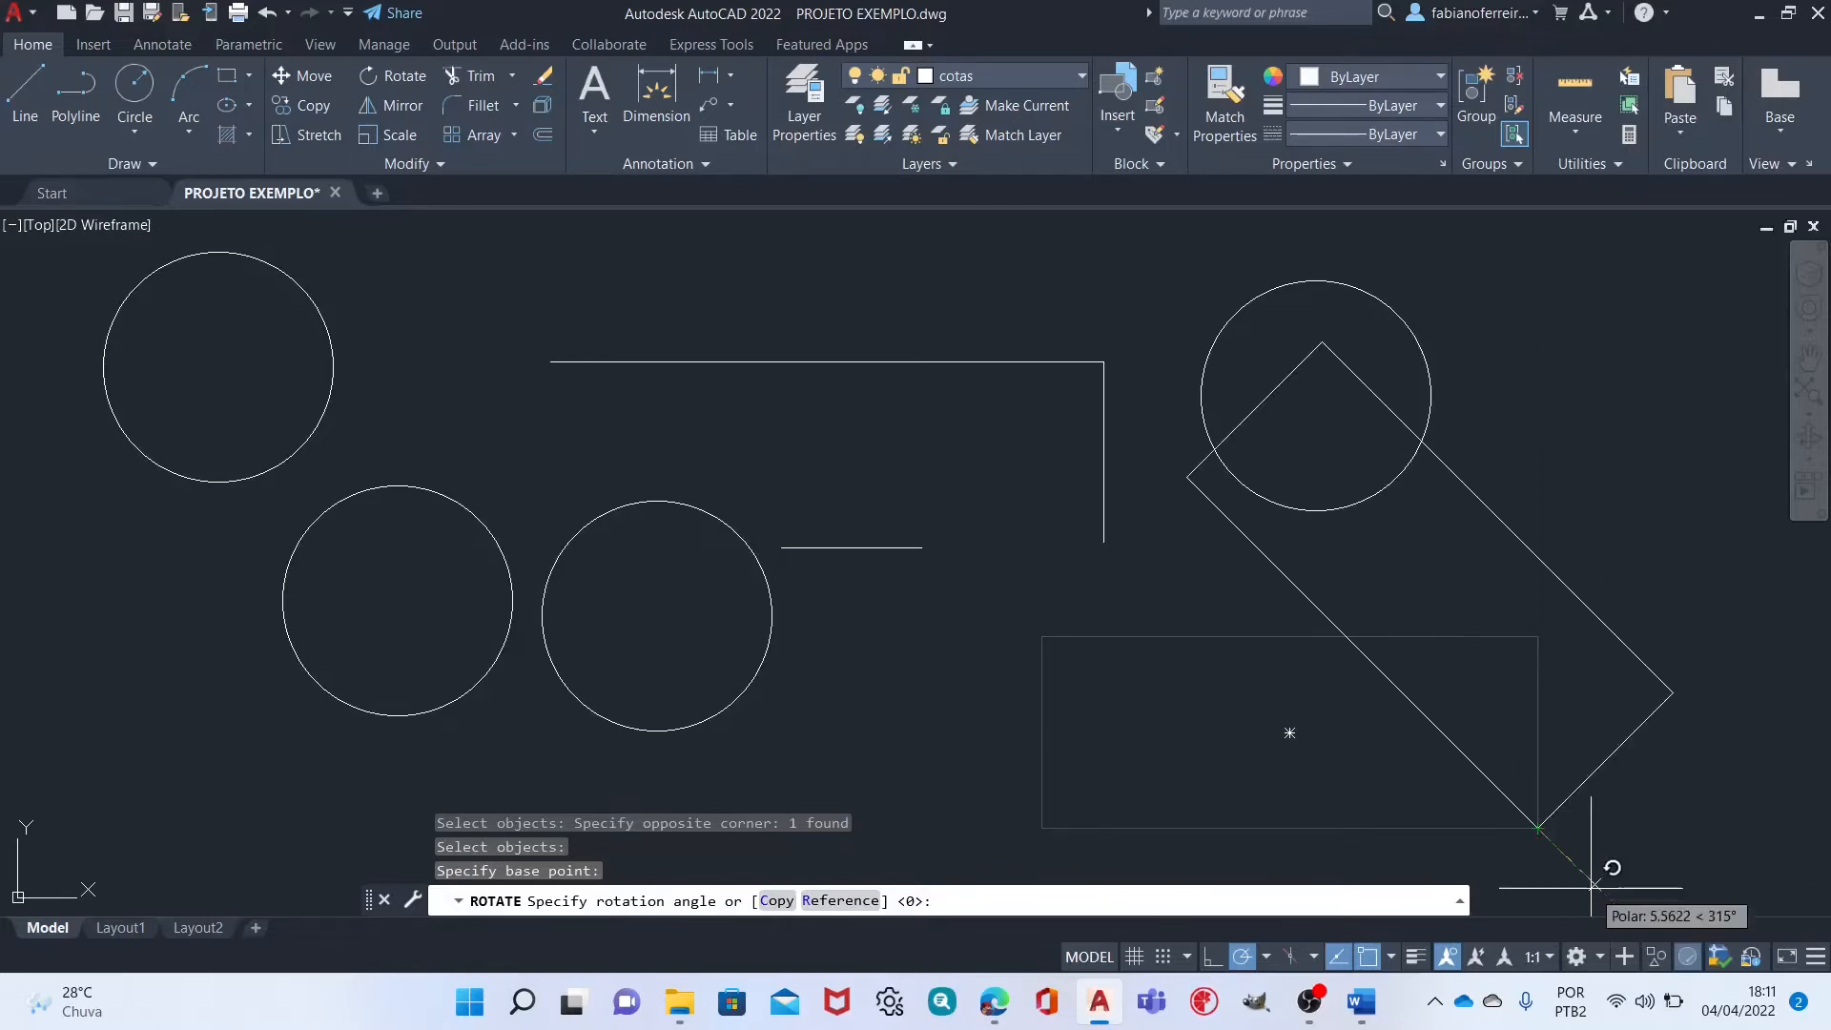
pyautogui.write('9')
pyautogui.press('Return')
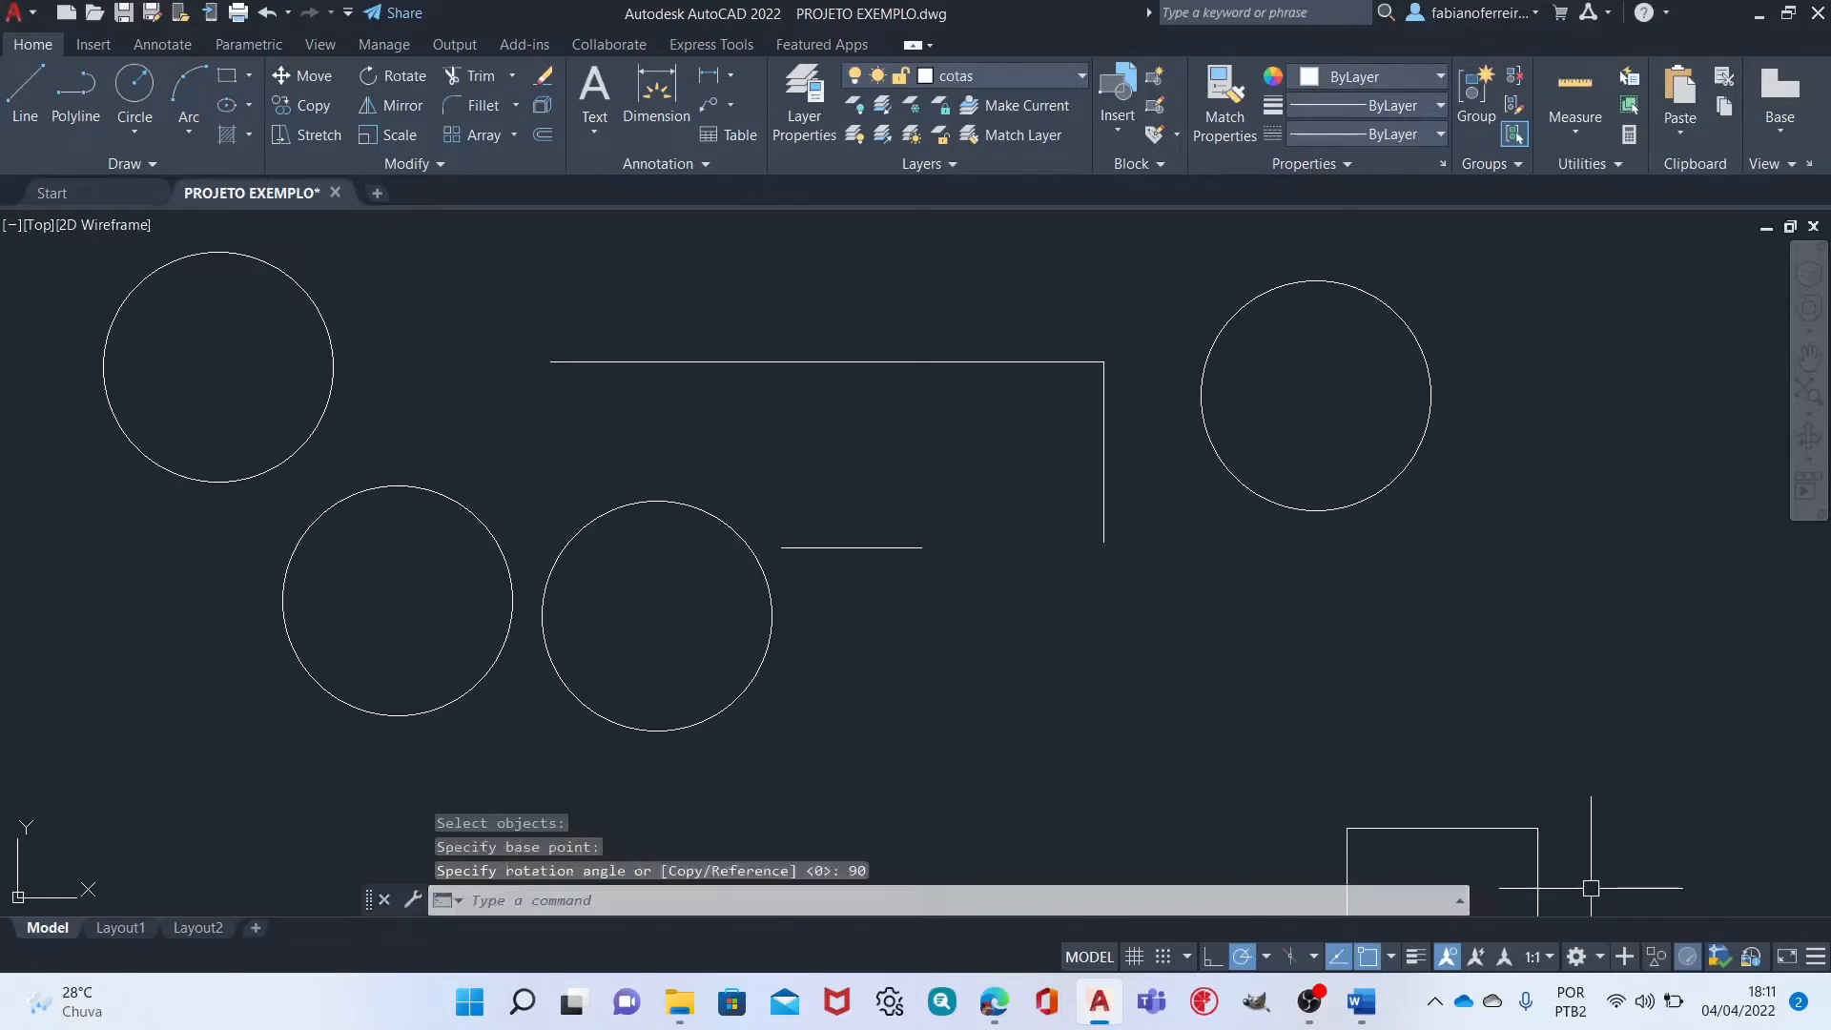
pyautogui.press('Return')
pyautogui.press('Escape')
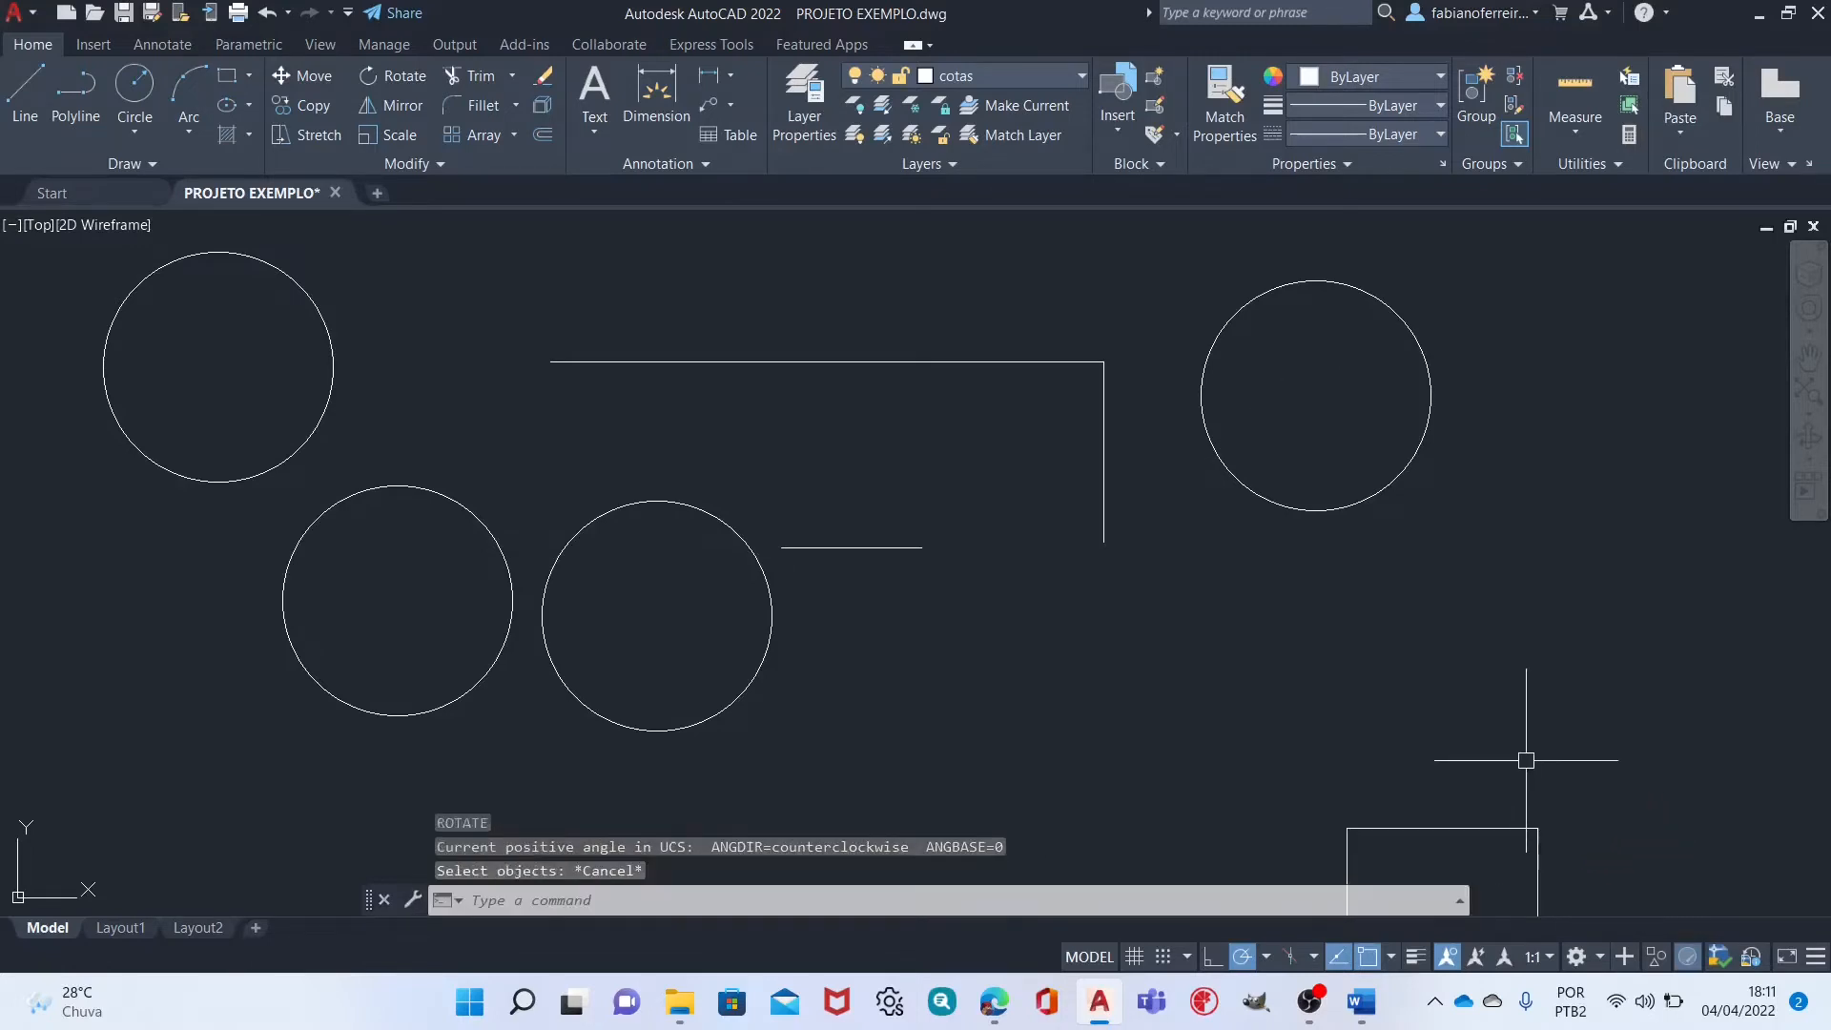
# Undo the rectangle's 90-degree rotation.
pyautogui.scroll(-2, 1562, 756)
pyautogui.moveTo(1562, 756); pyautogui.dragTo(1488, 581, button='middle')
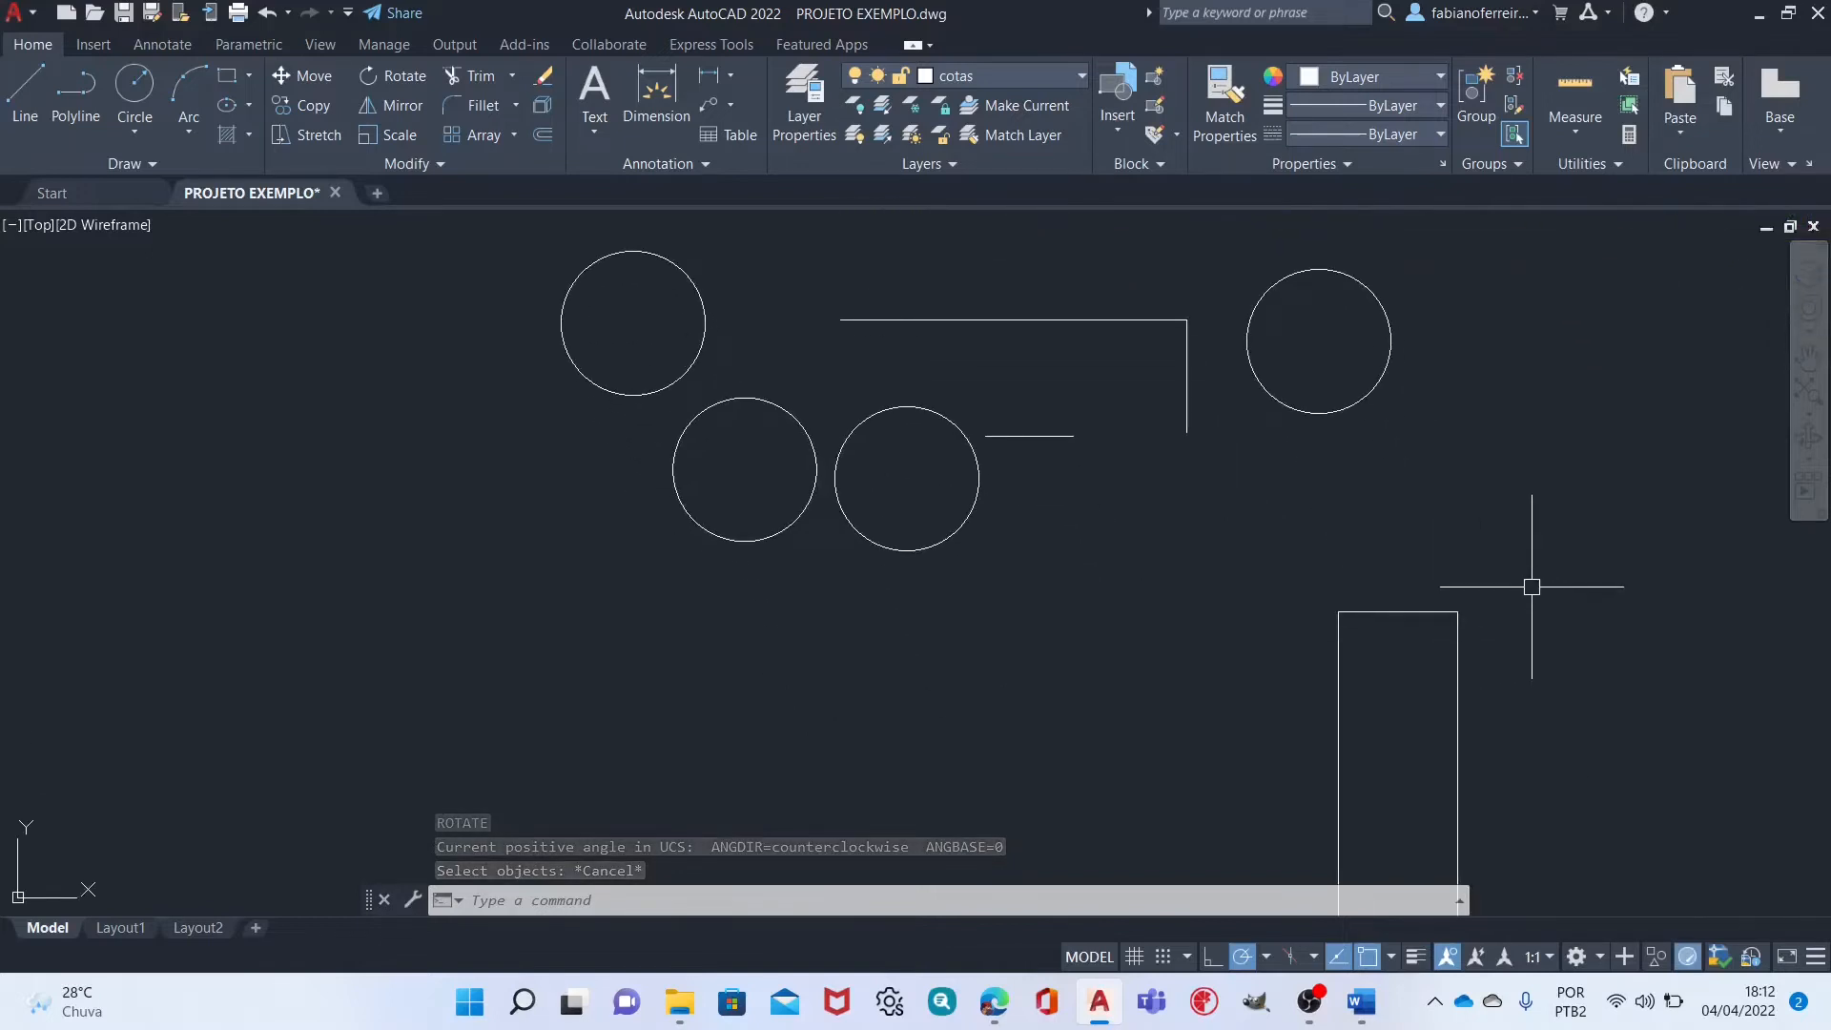
pyautogui.write('u')
pyautogui.press('Return')
pyautogui.write('u')
pyautogui.press('Return')
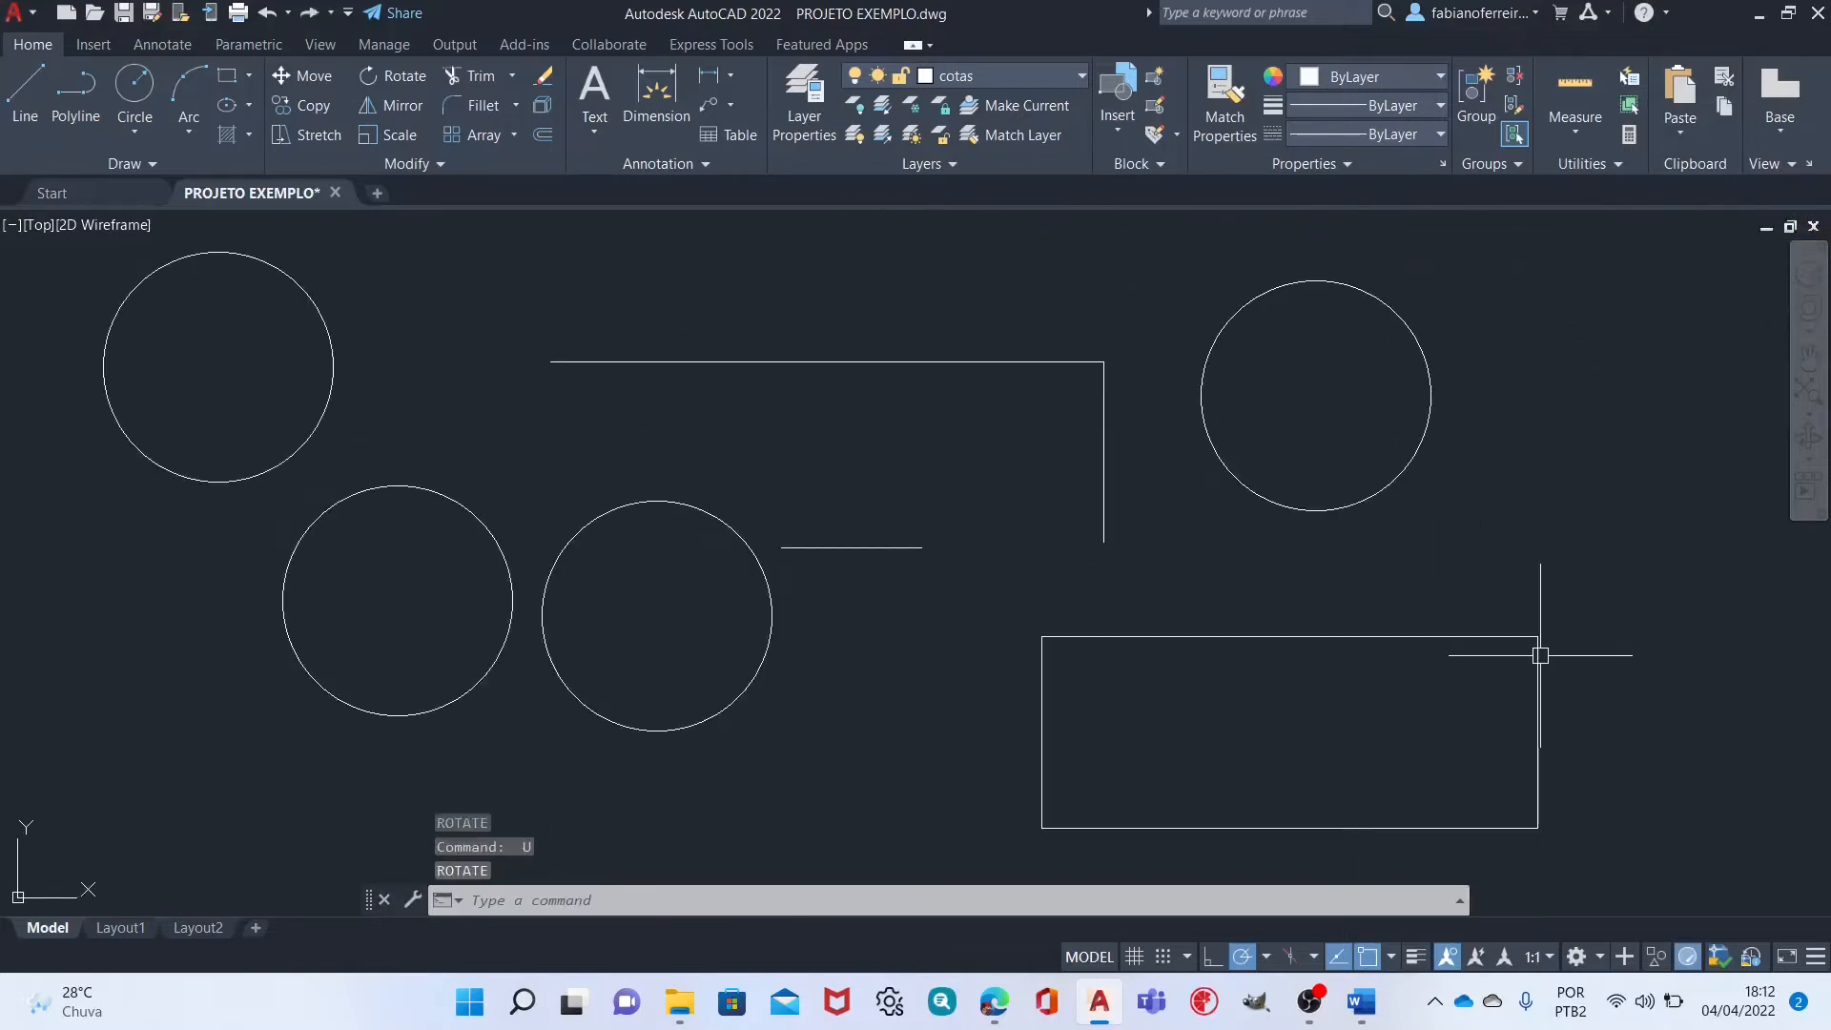
pyautogui.write('u')
pyautogui.press('Return')
# Rotate the horizontal rectangle by -90 degrees, using its lower-right corner as the base point.
pyautogui.write('ro')
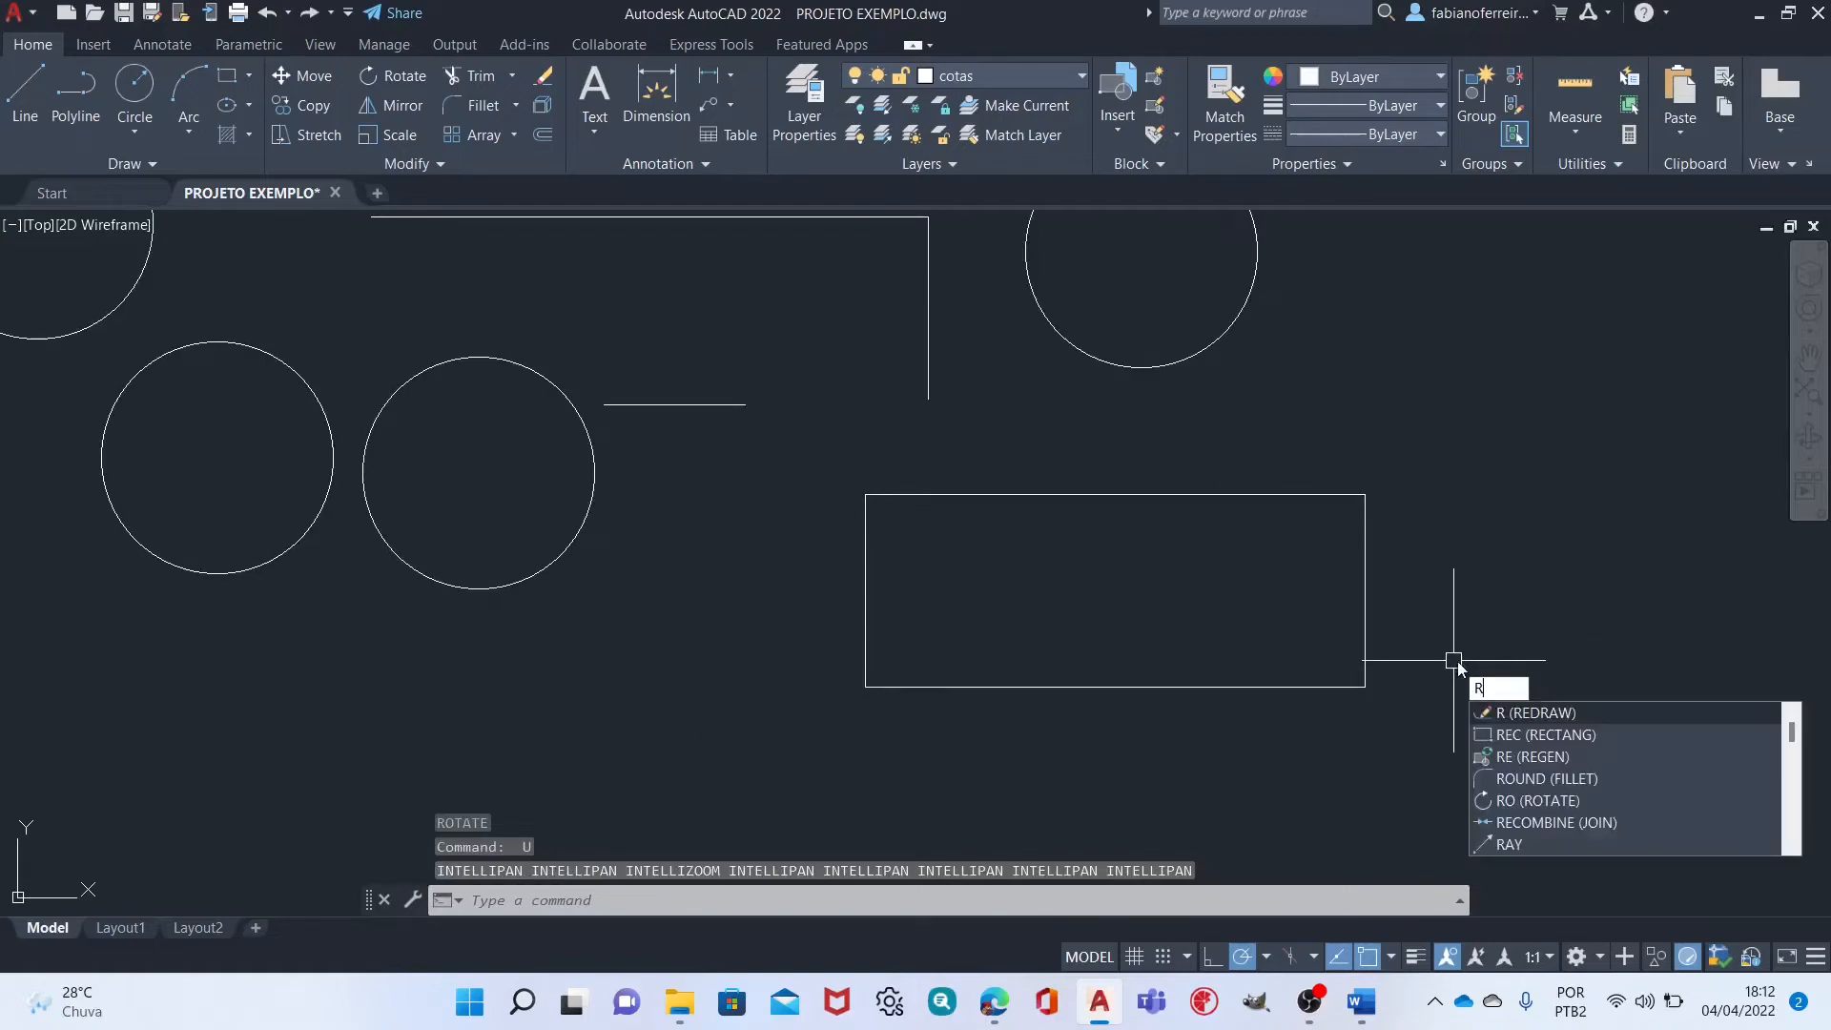
pyautogui.press('Return')
pyautogui.click(1481, 606)
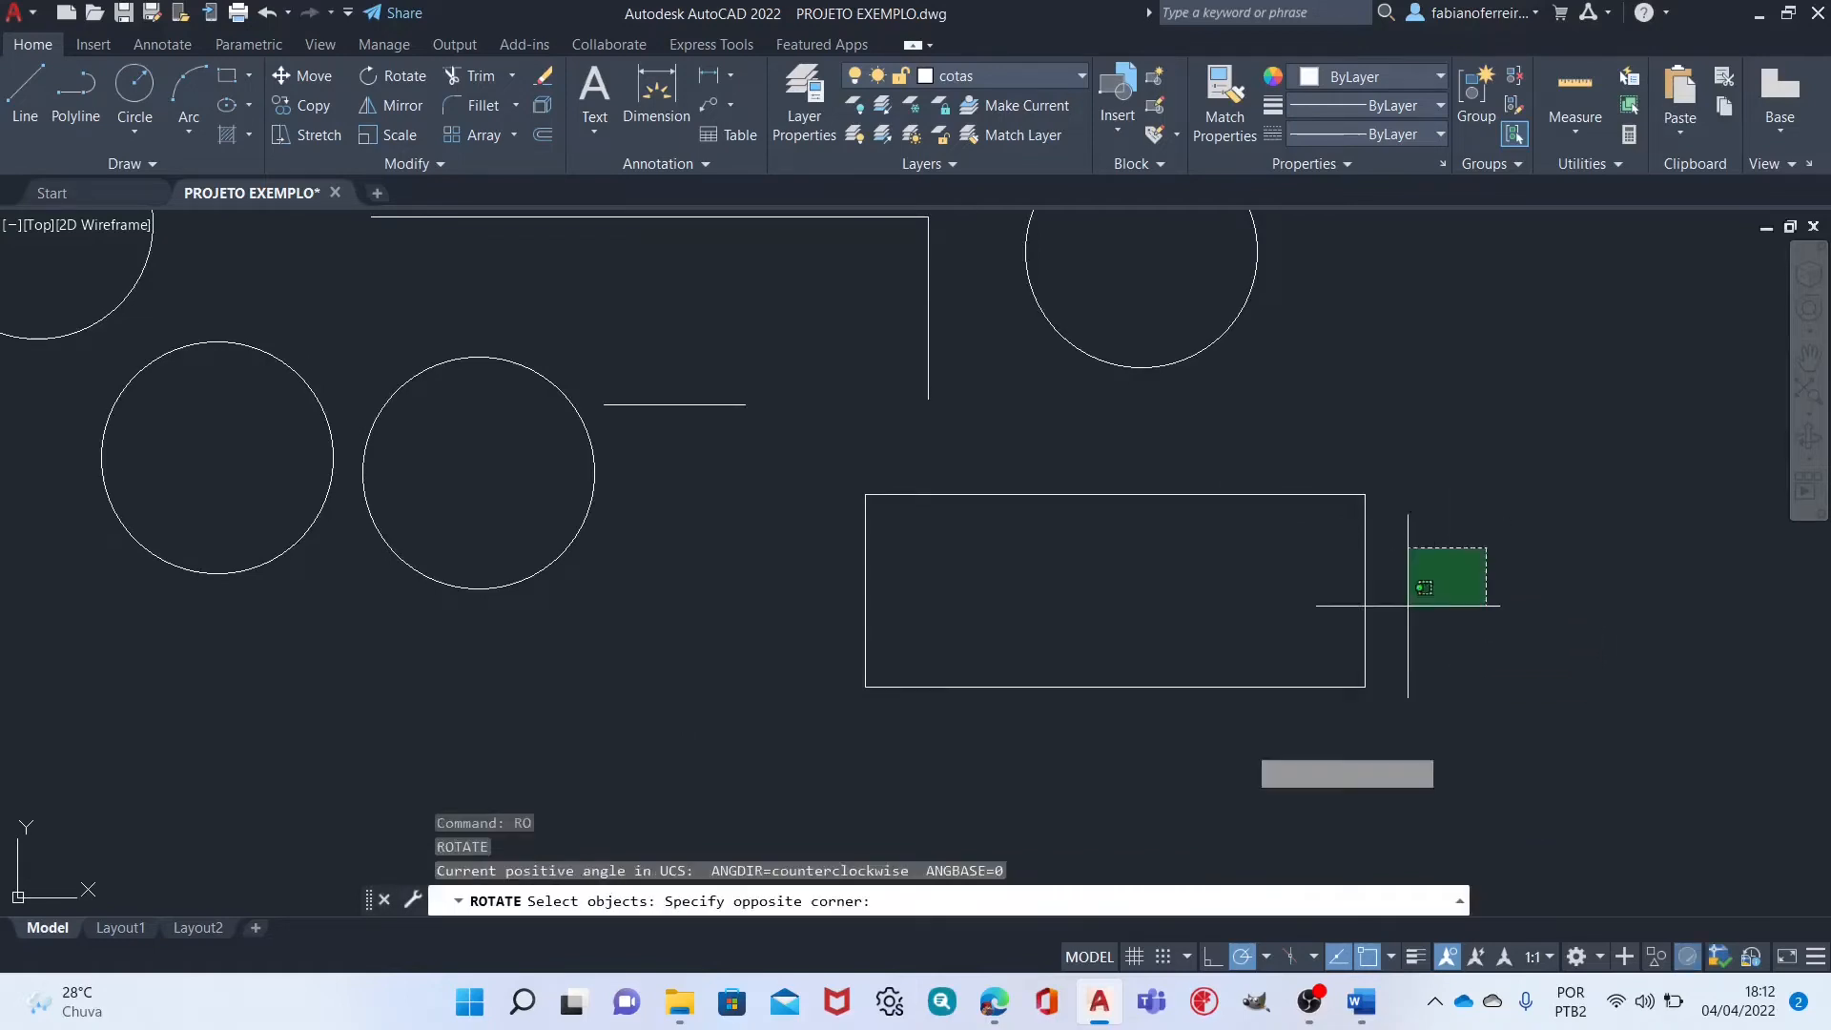
pyautogui.click(1345, 572)
pyautogui.press('Return')
pyautogui.click(1365, 686)
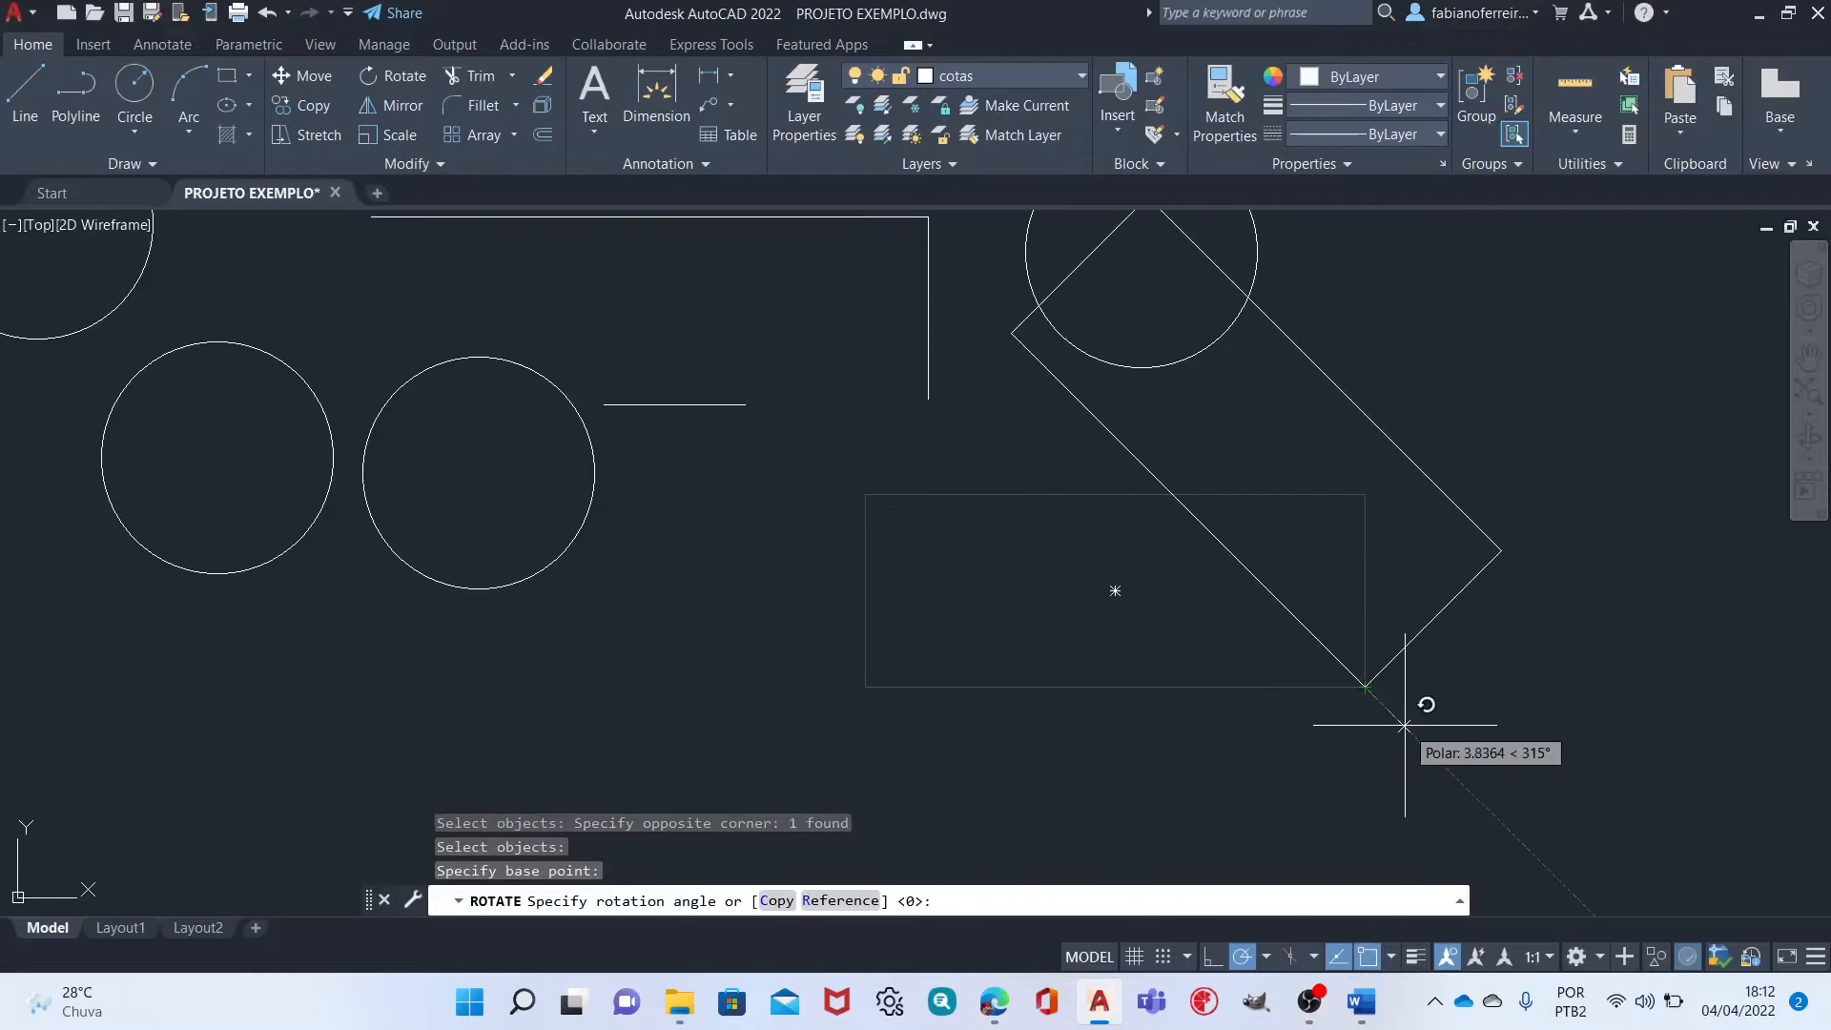
pyautogui.write('-90')
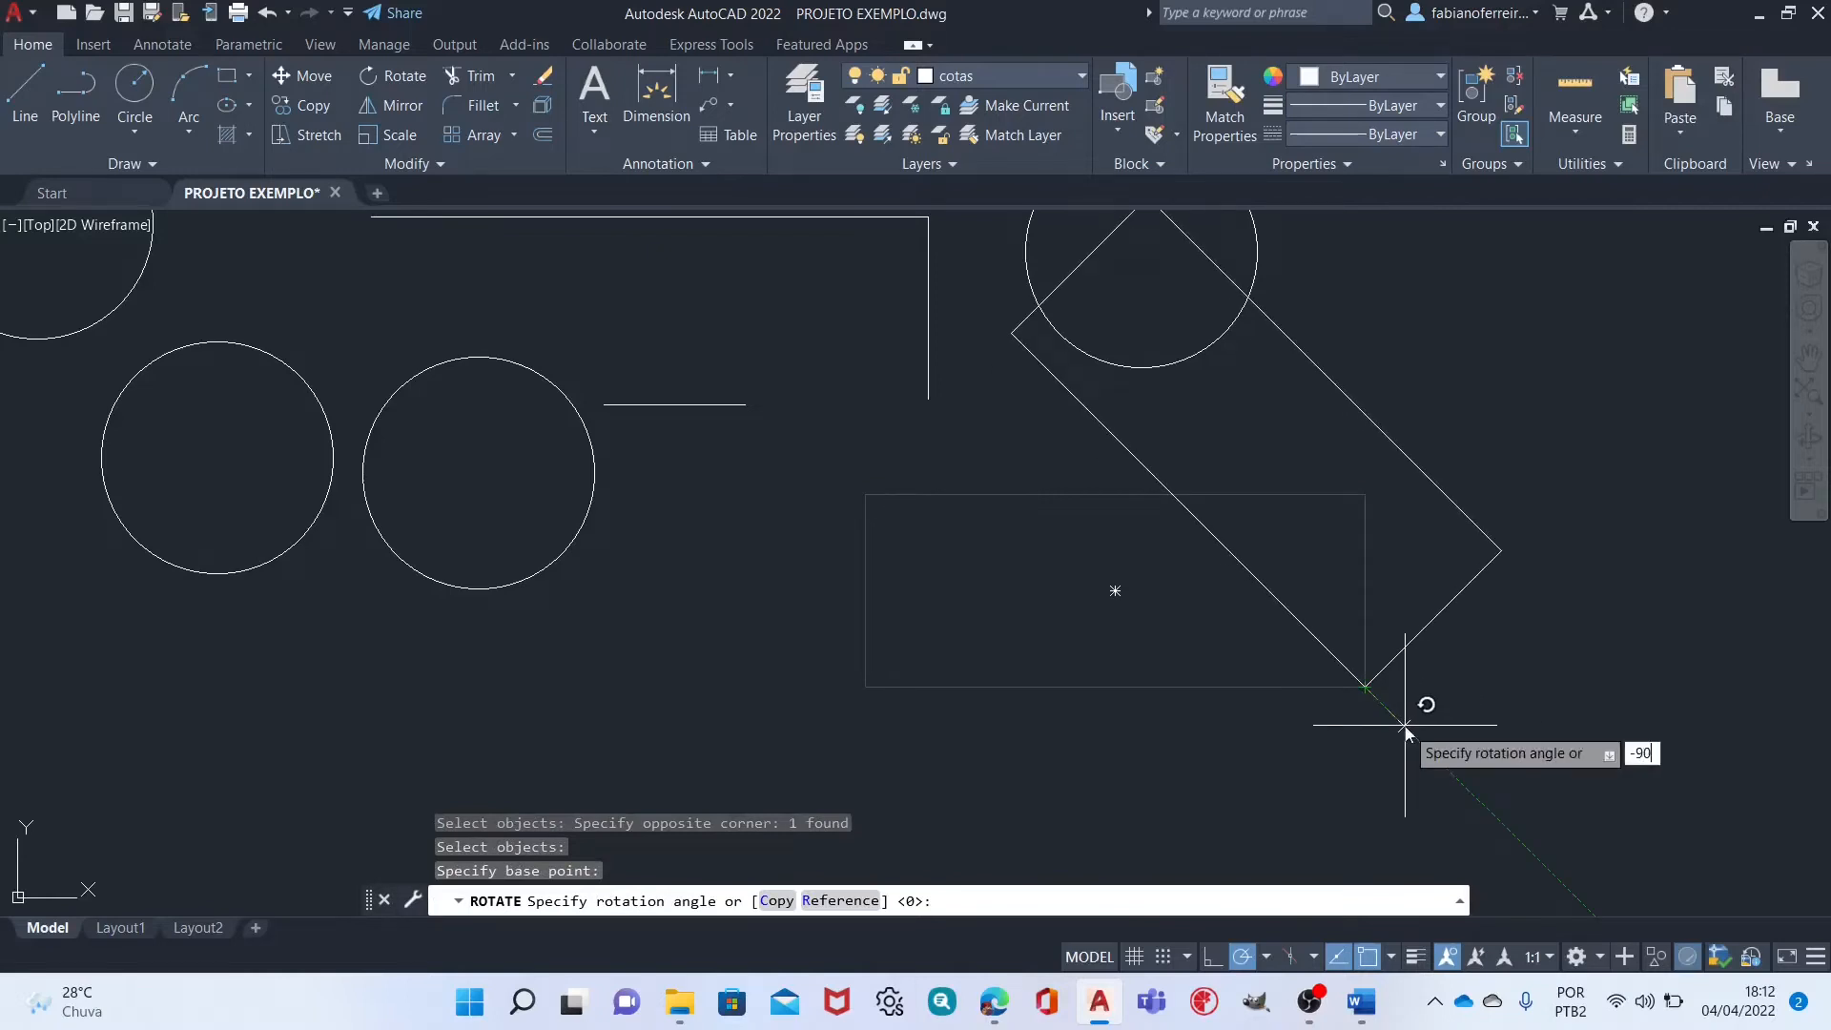
pyautogui.press('Return')
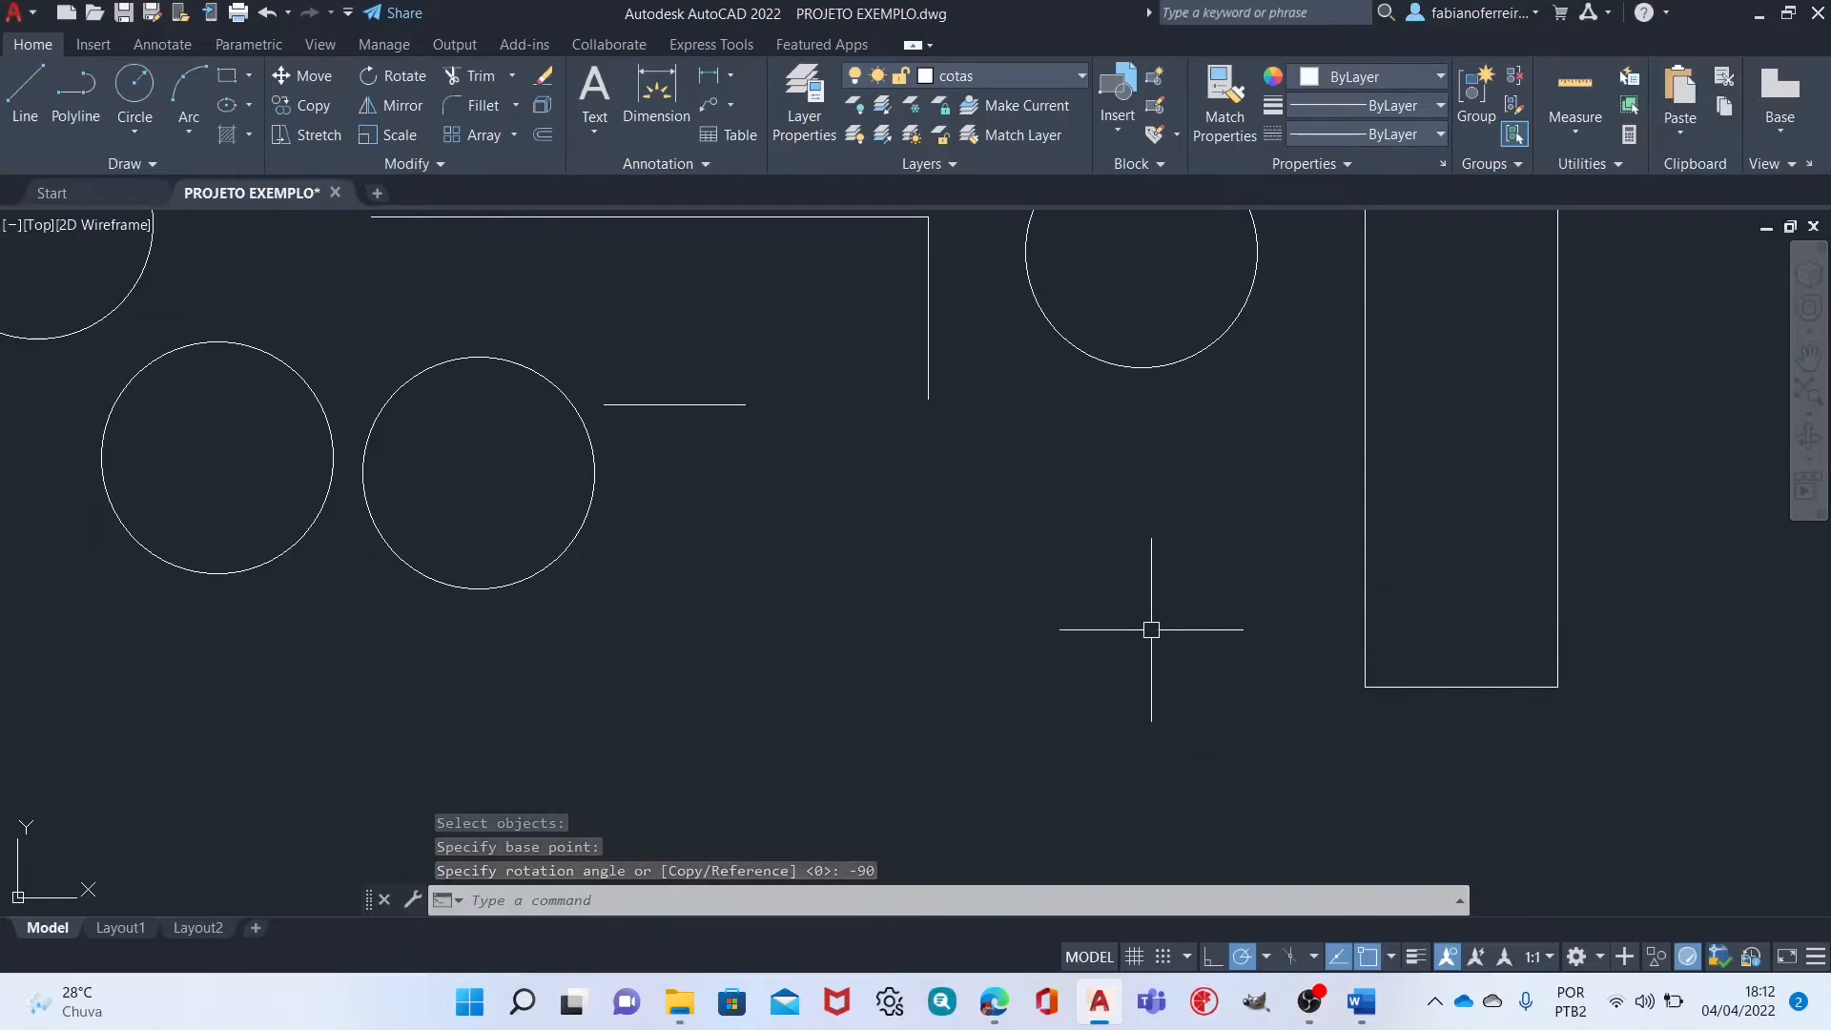
# Rotate the upright rectangle by 90 degrees about its lower-left corner.
pyautogui.press('Return')
pyautogui.click(1411, 581)
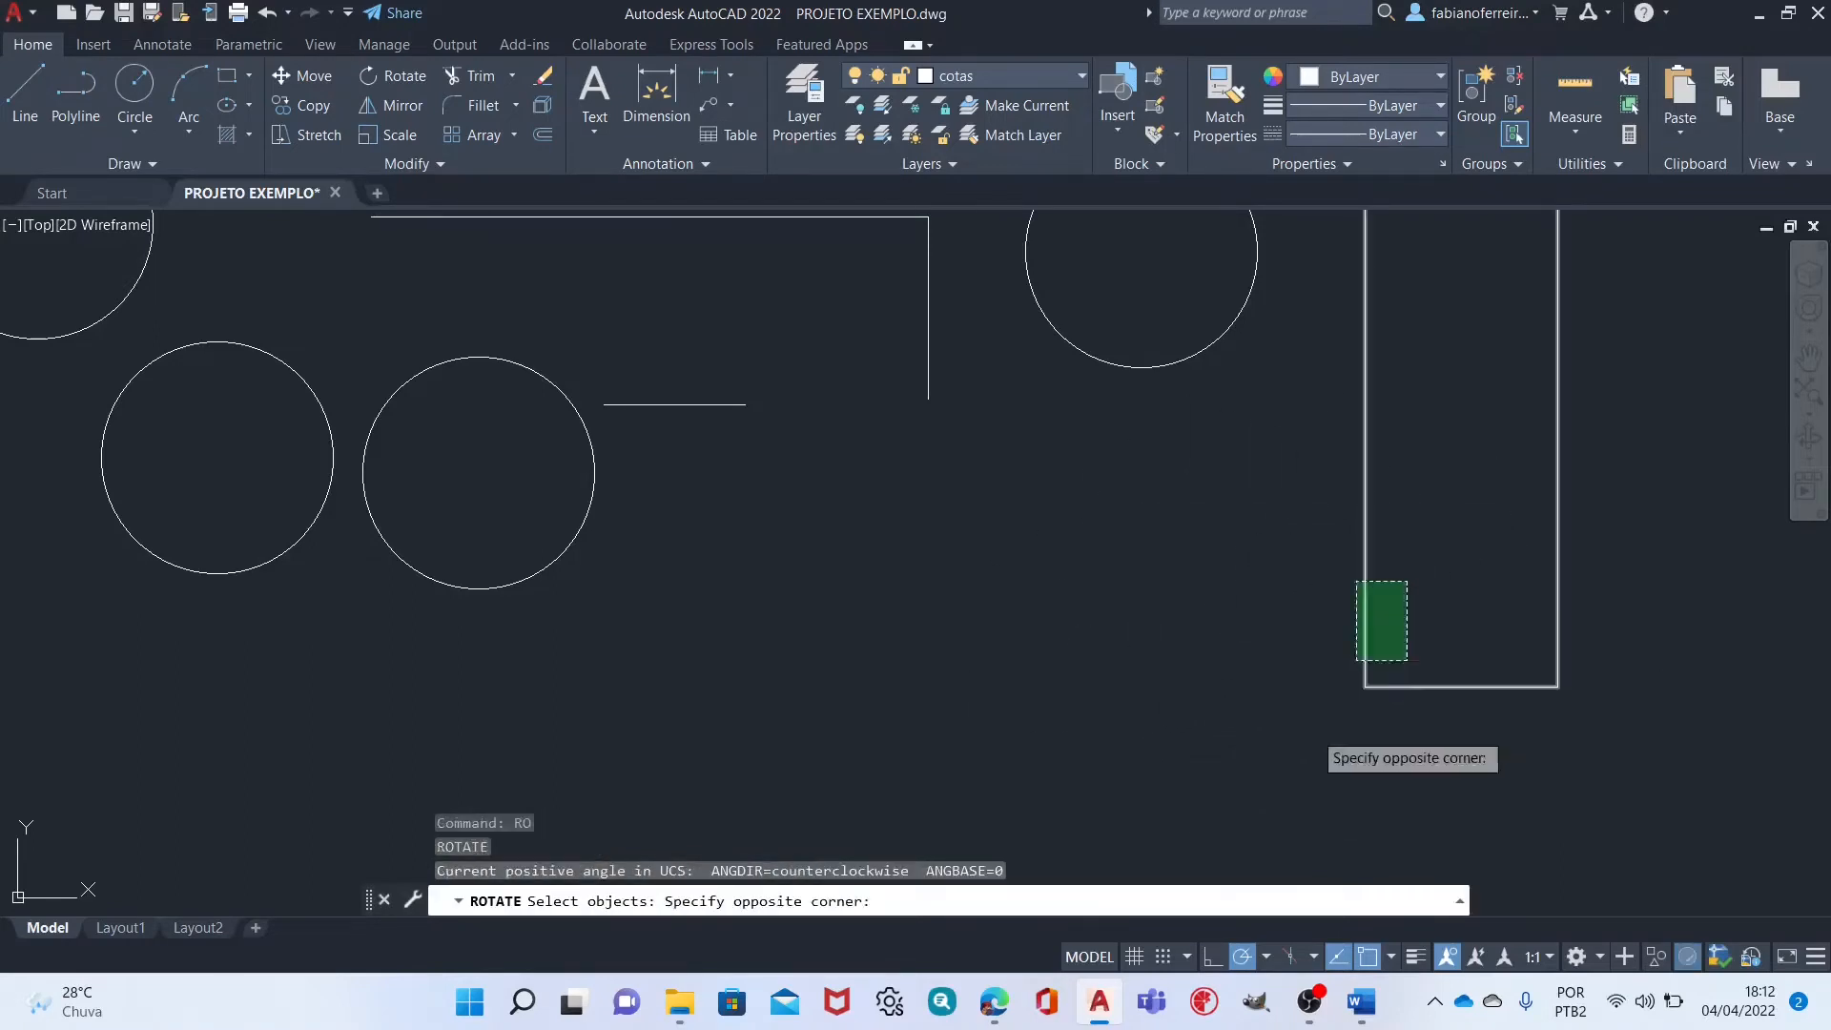
pyautogui.click(1358, 662)
pyautogui.press('Return')
pyautogui.click(1365, 686)
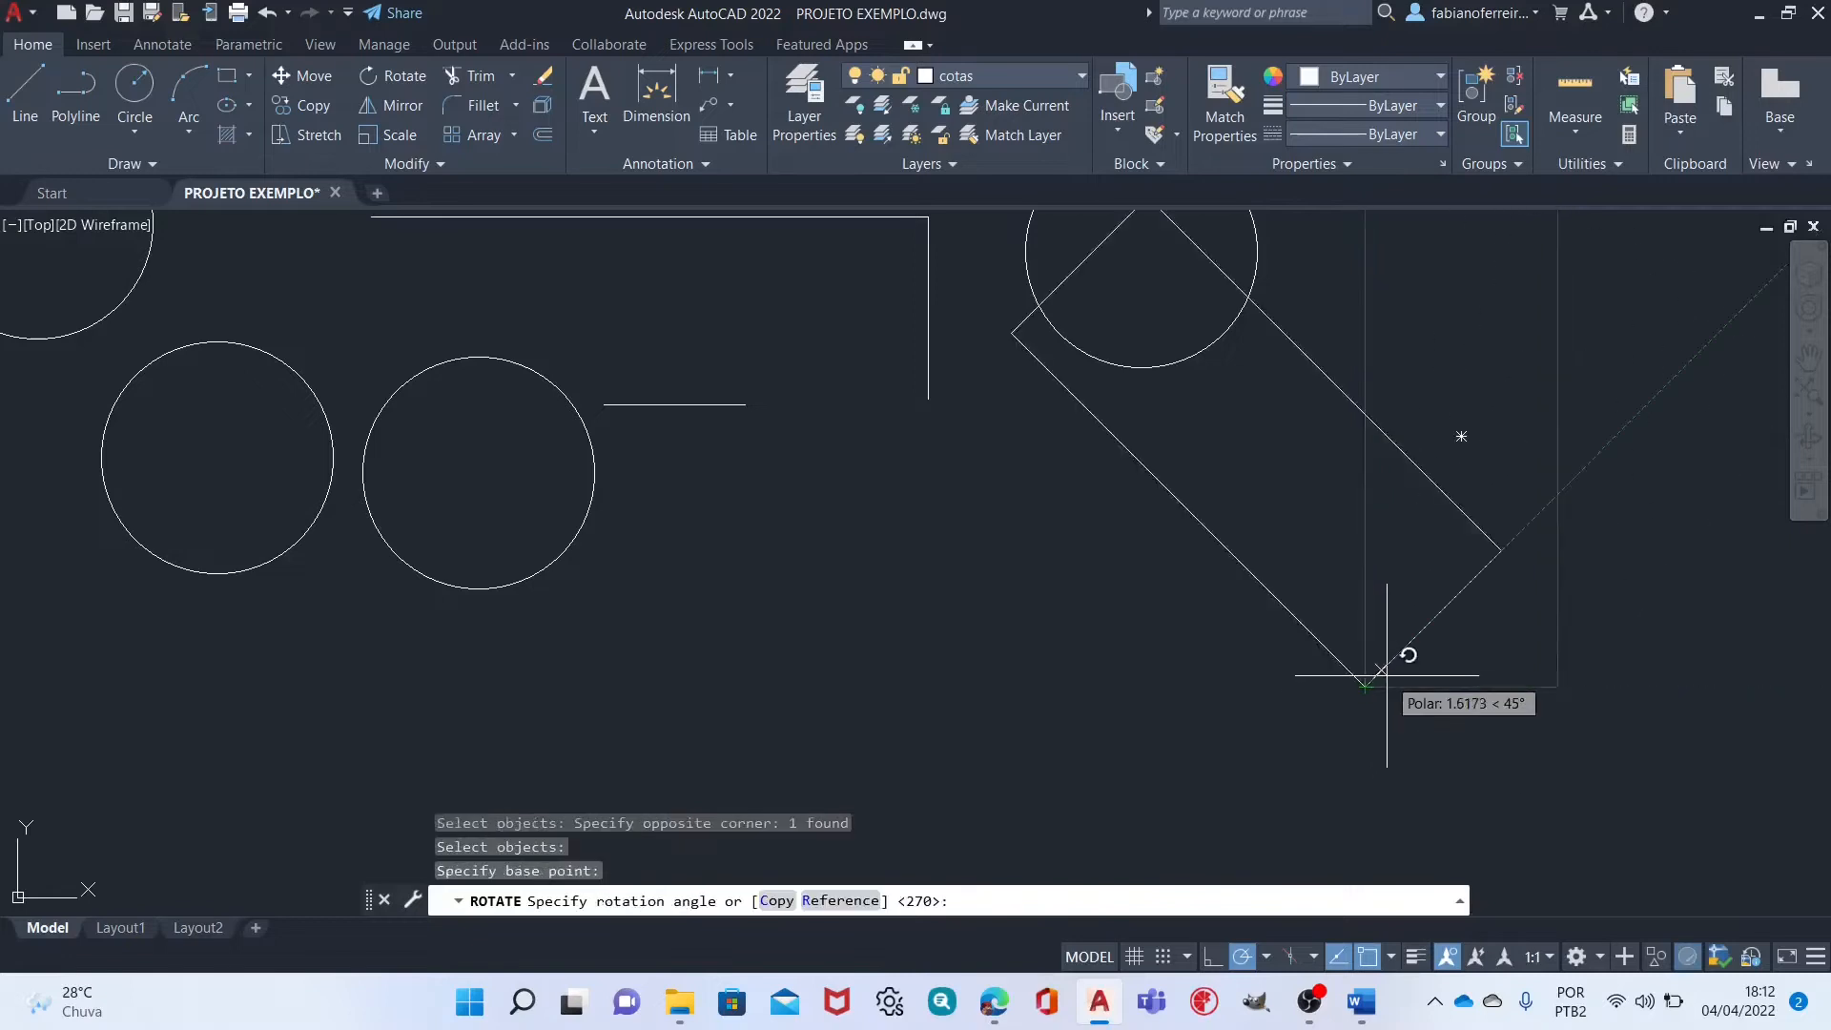
pyautogui.write('90')
pyautogui.press('Return')
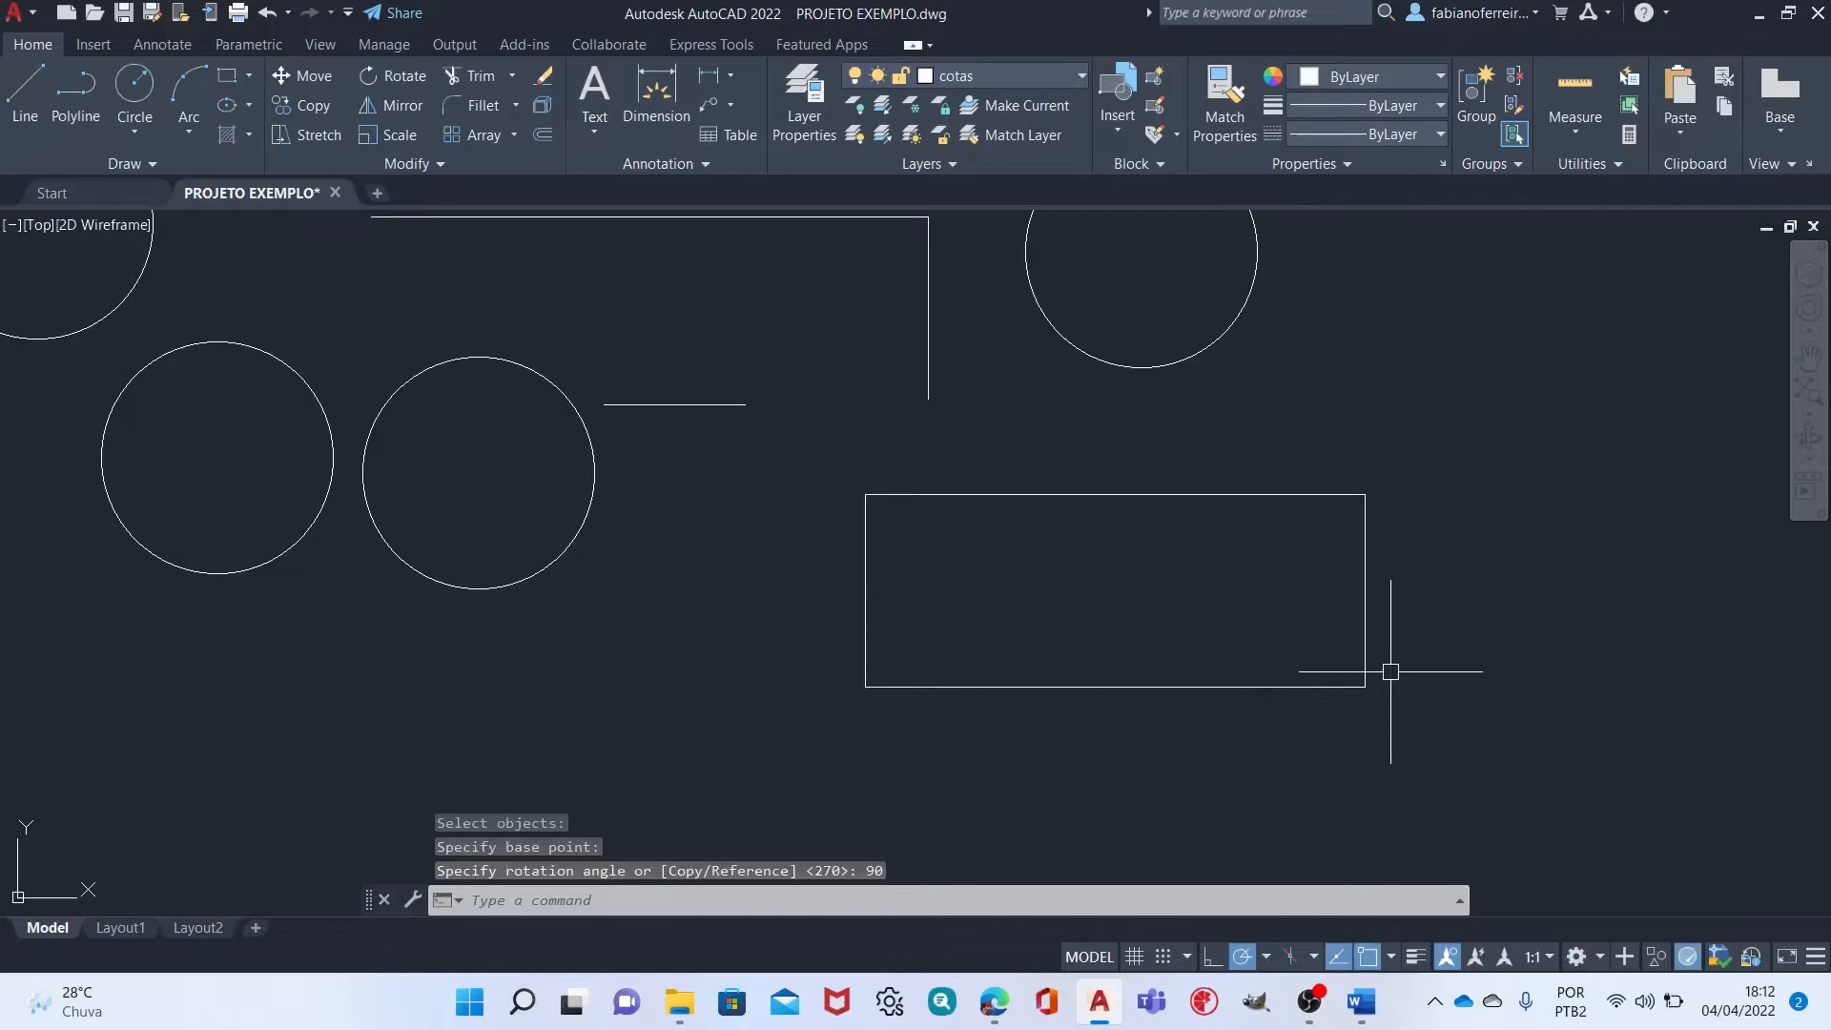
# Rotate the rectangle by -90 degrees about its lower-right corner again so that it stands upright.
pyautogui.write('ro')
pyautogui.press('Return')
pyautogui.click(1393, 669)
pyautogui.click(1348, 715)
pyautogui.press('Return')
pyautogui.click(1366, 687)
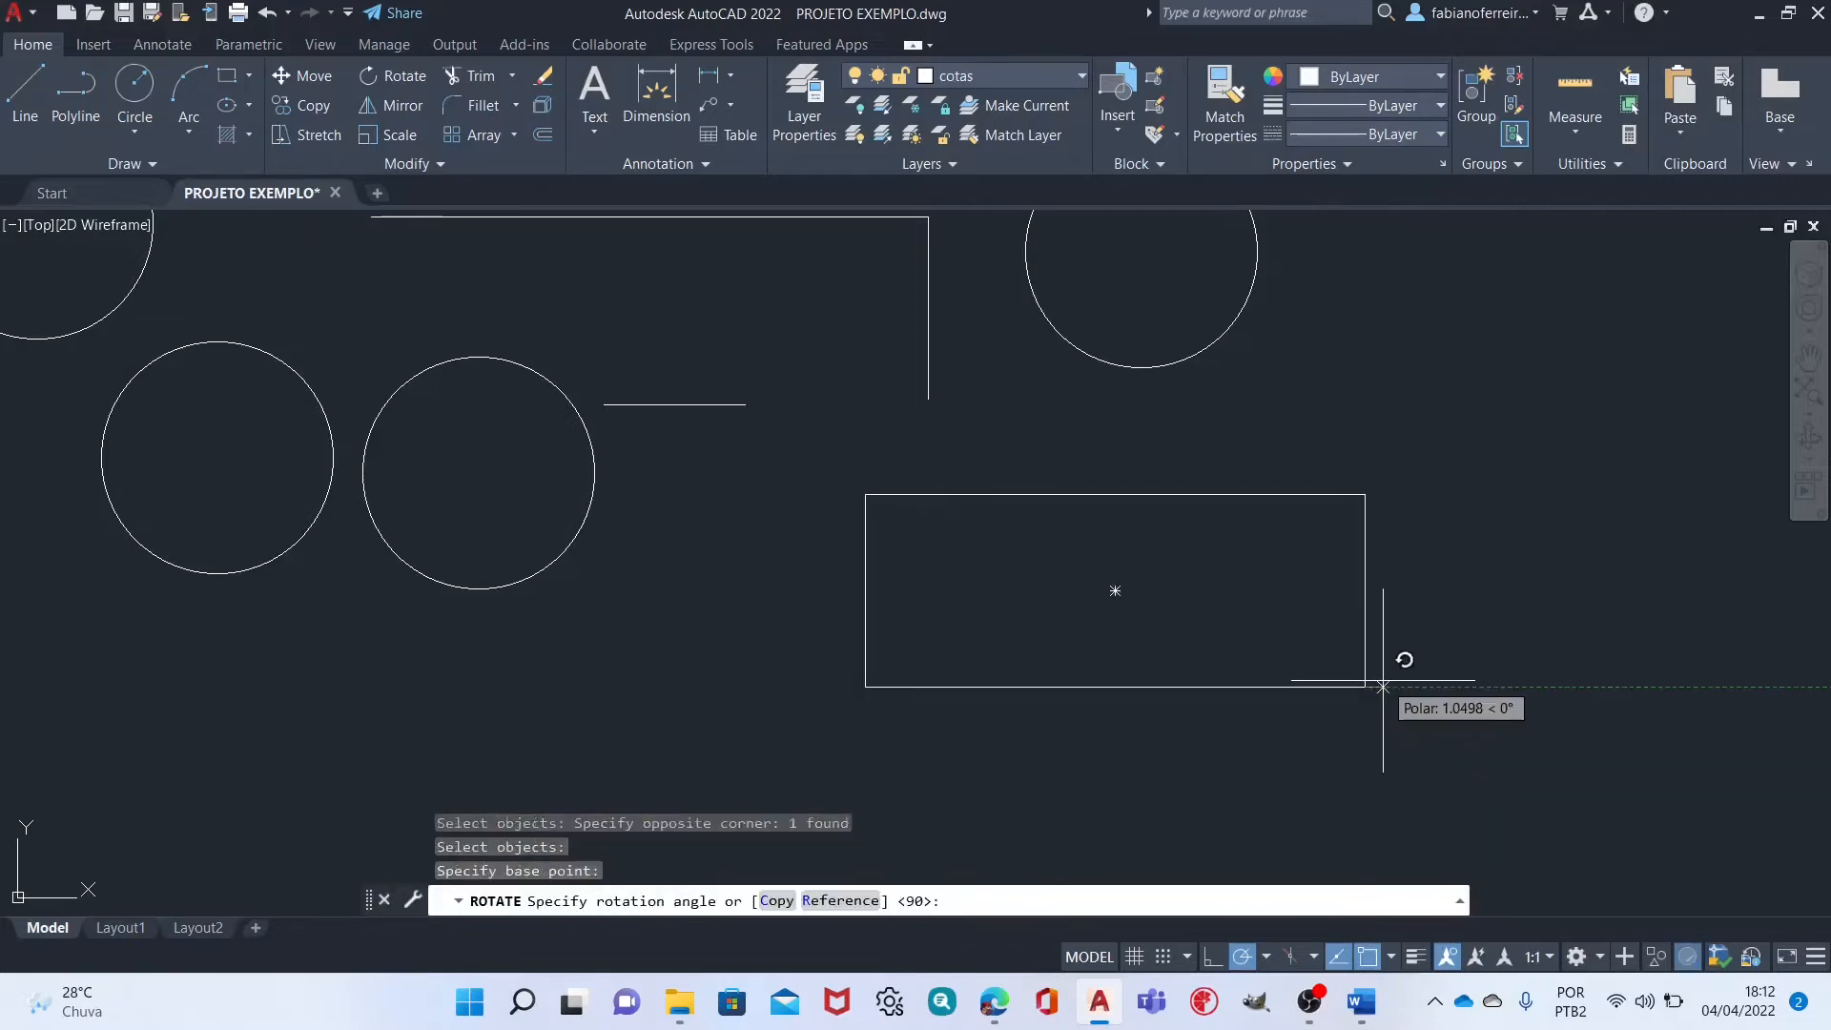
pyautogui.write('-9')
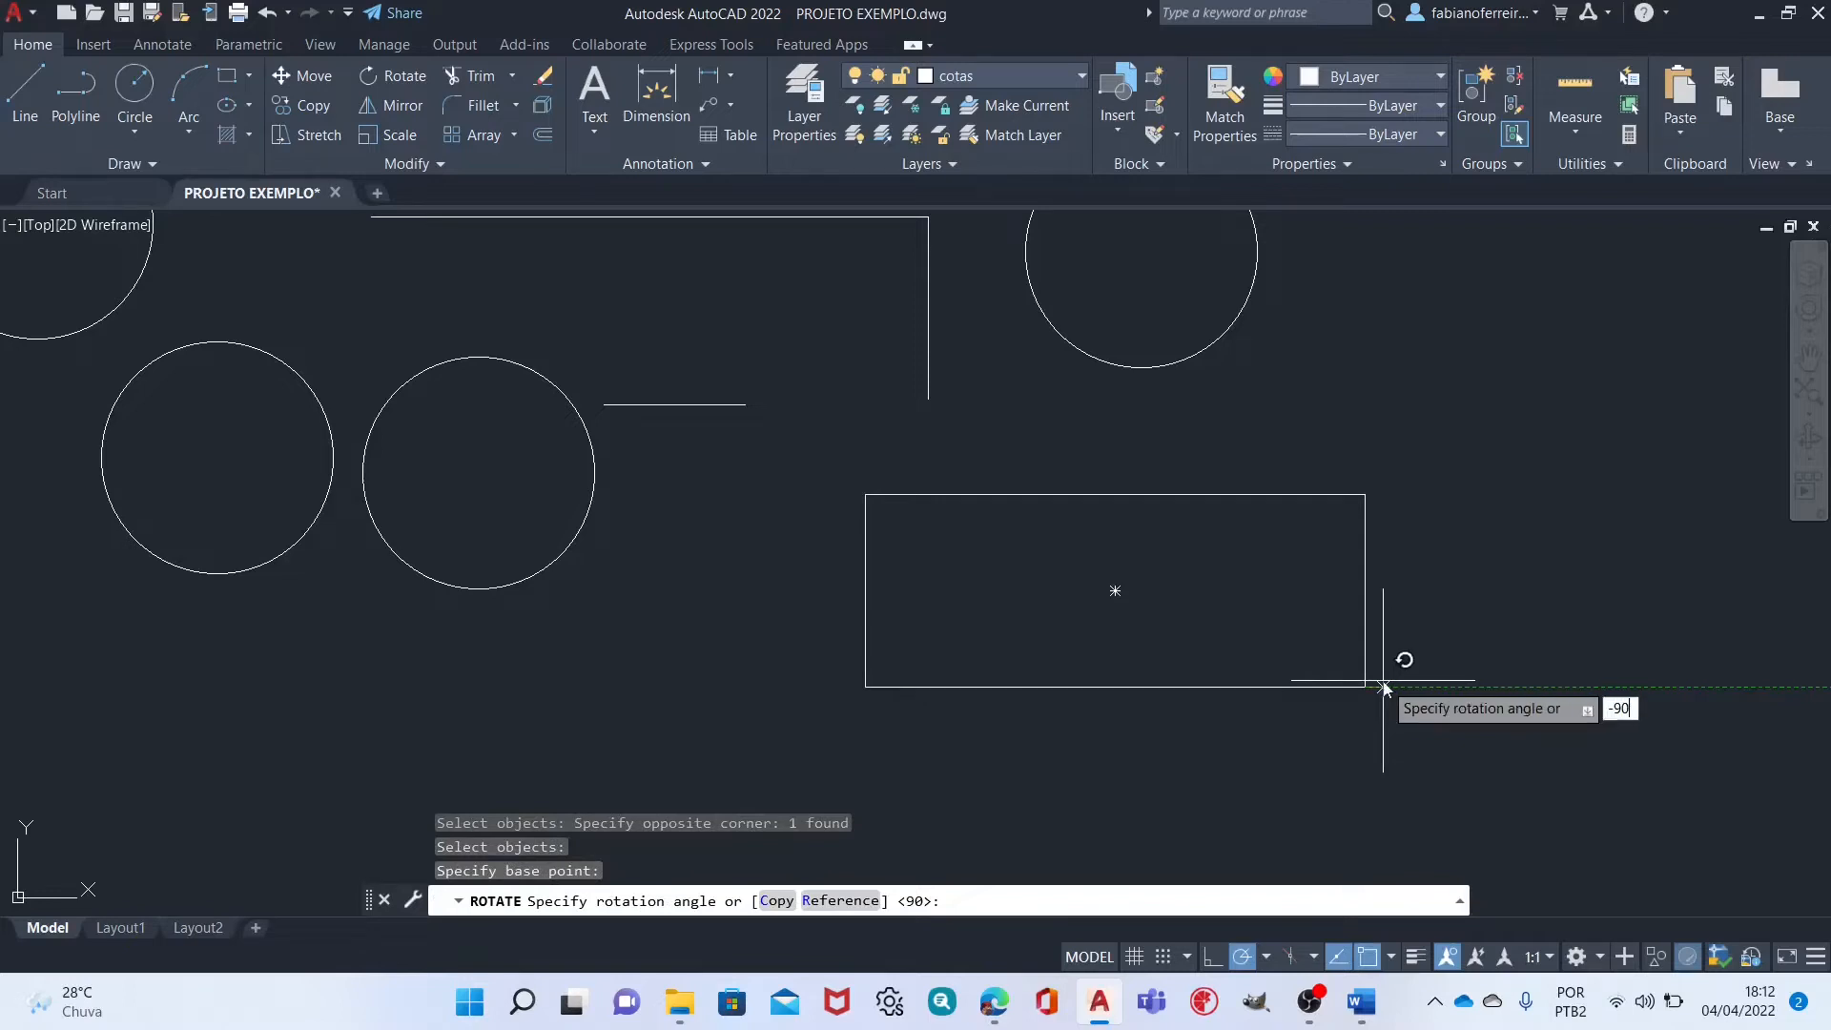
pyautogui.write('0')
pyautogui.press('Return')
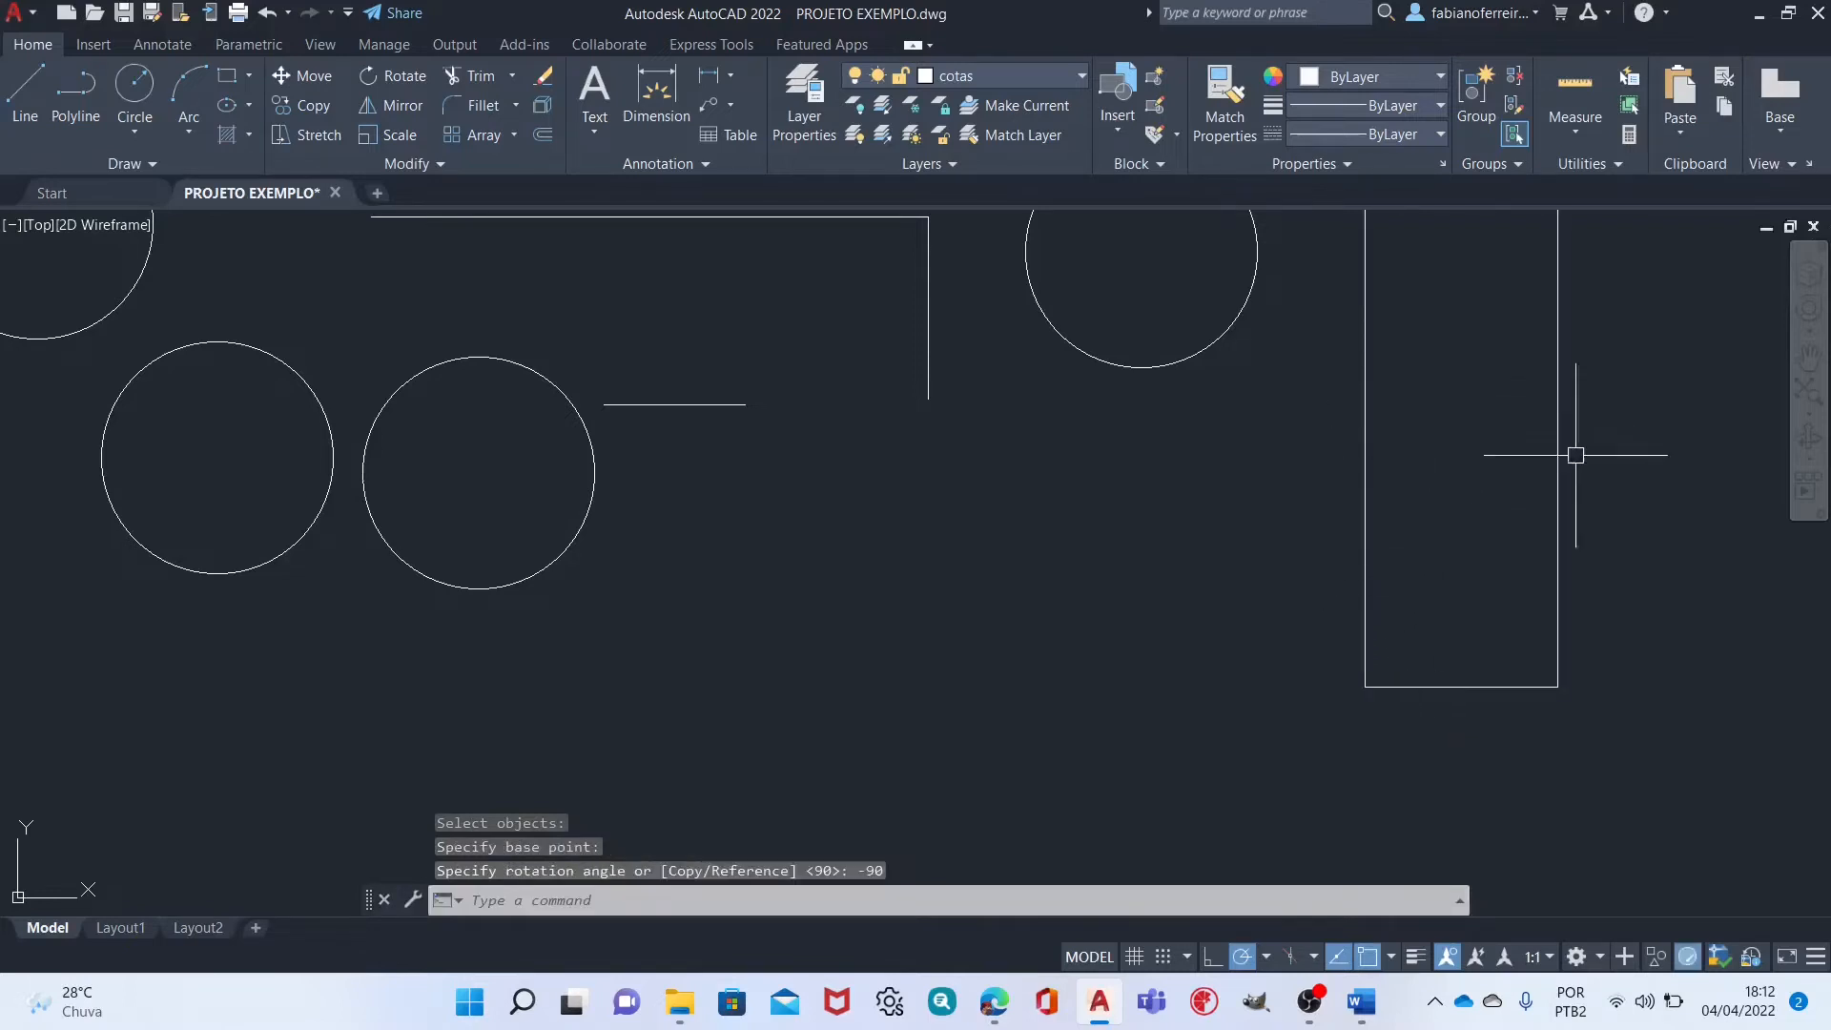
# Draw a vertical line just right of the upright rectangle, extending past its top and bottom sides.
pyautogui.scroll(-2, 1353, 630)
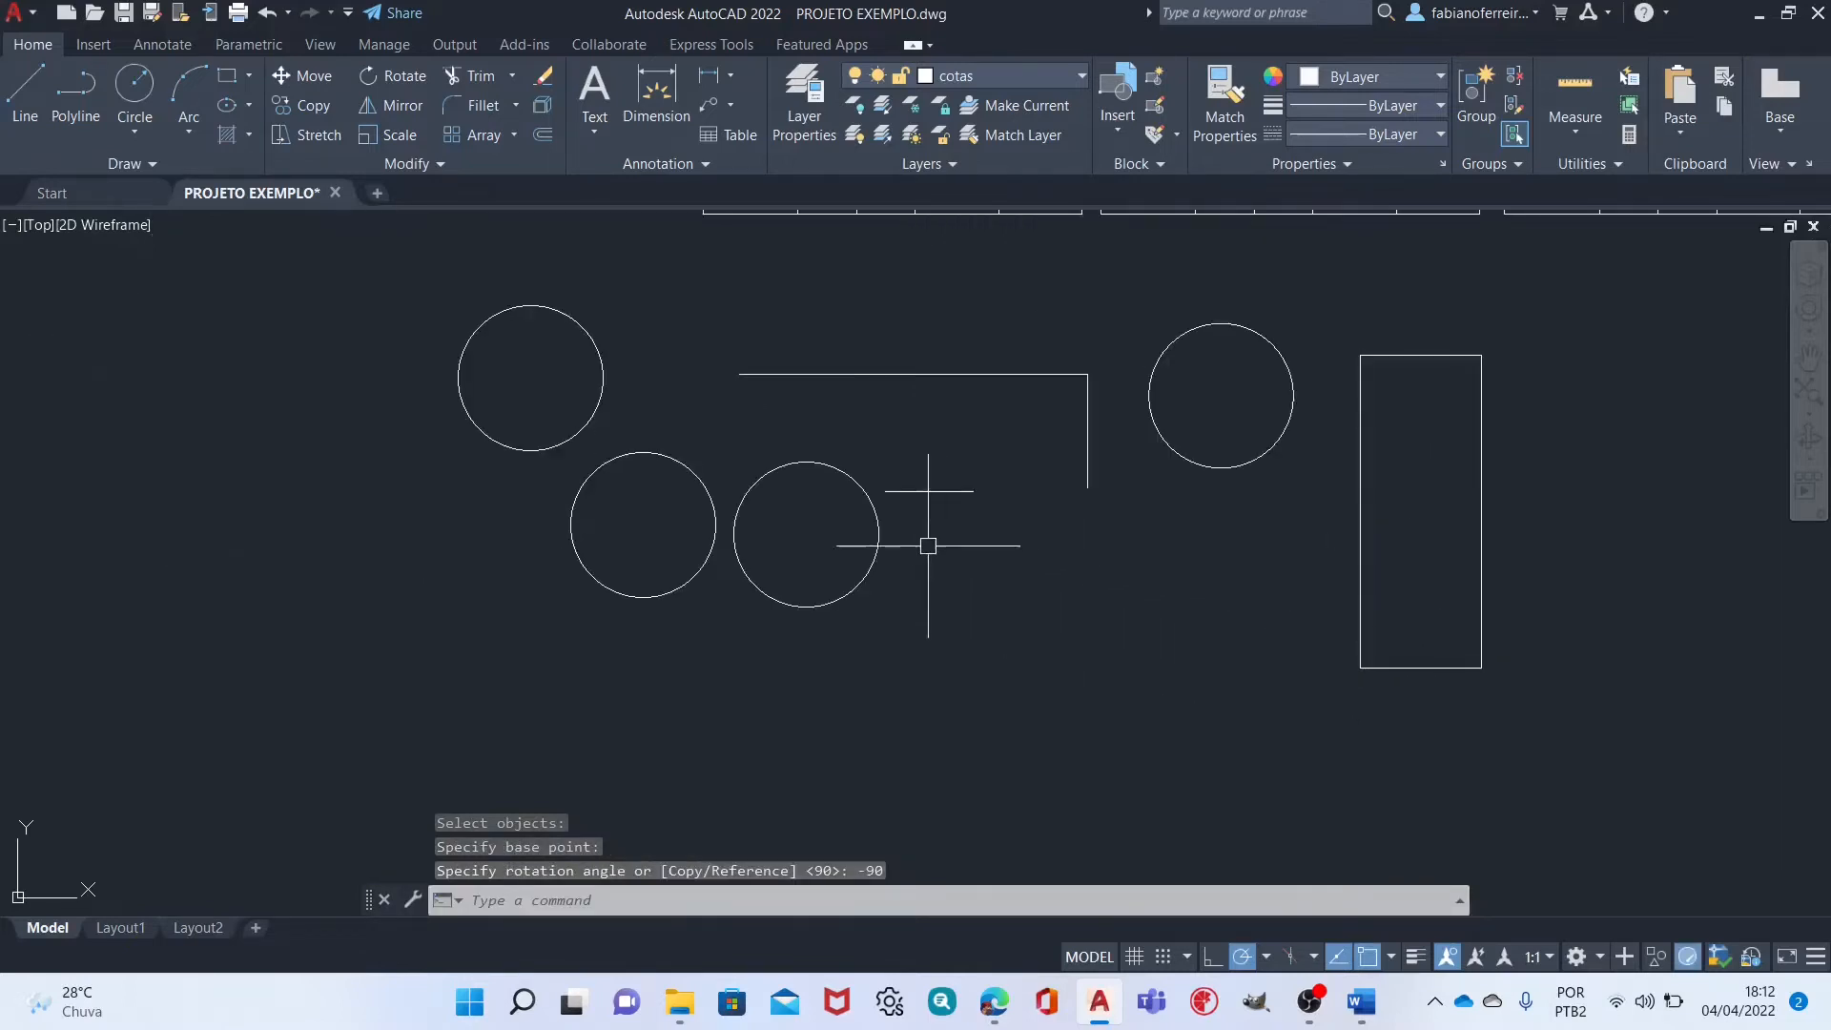
pyautogui.moveTo(862, 430); pyautogui.dragTo(769, 455, button='middle')
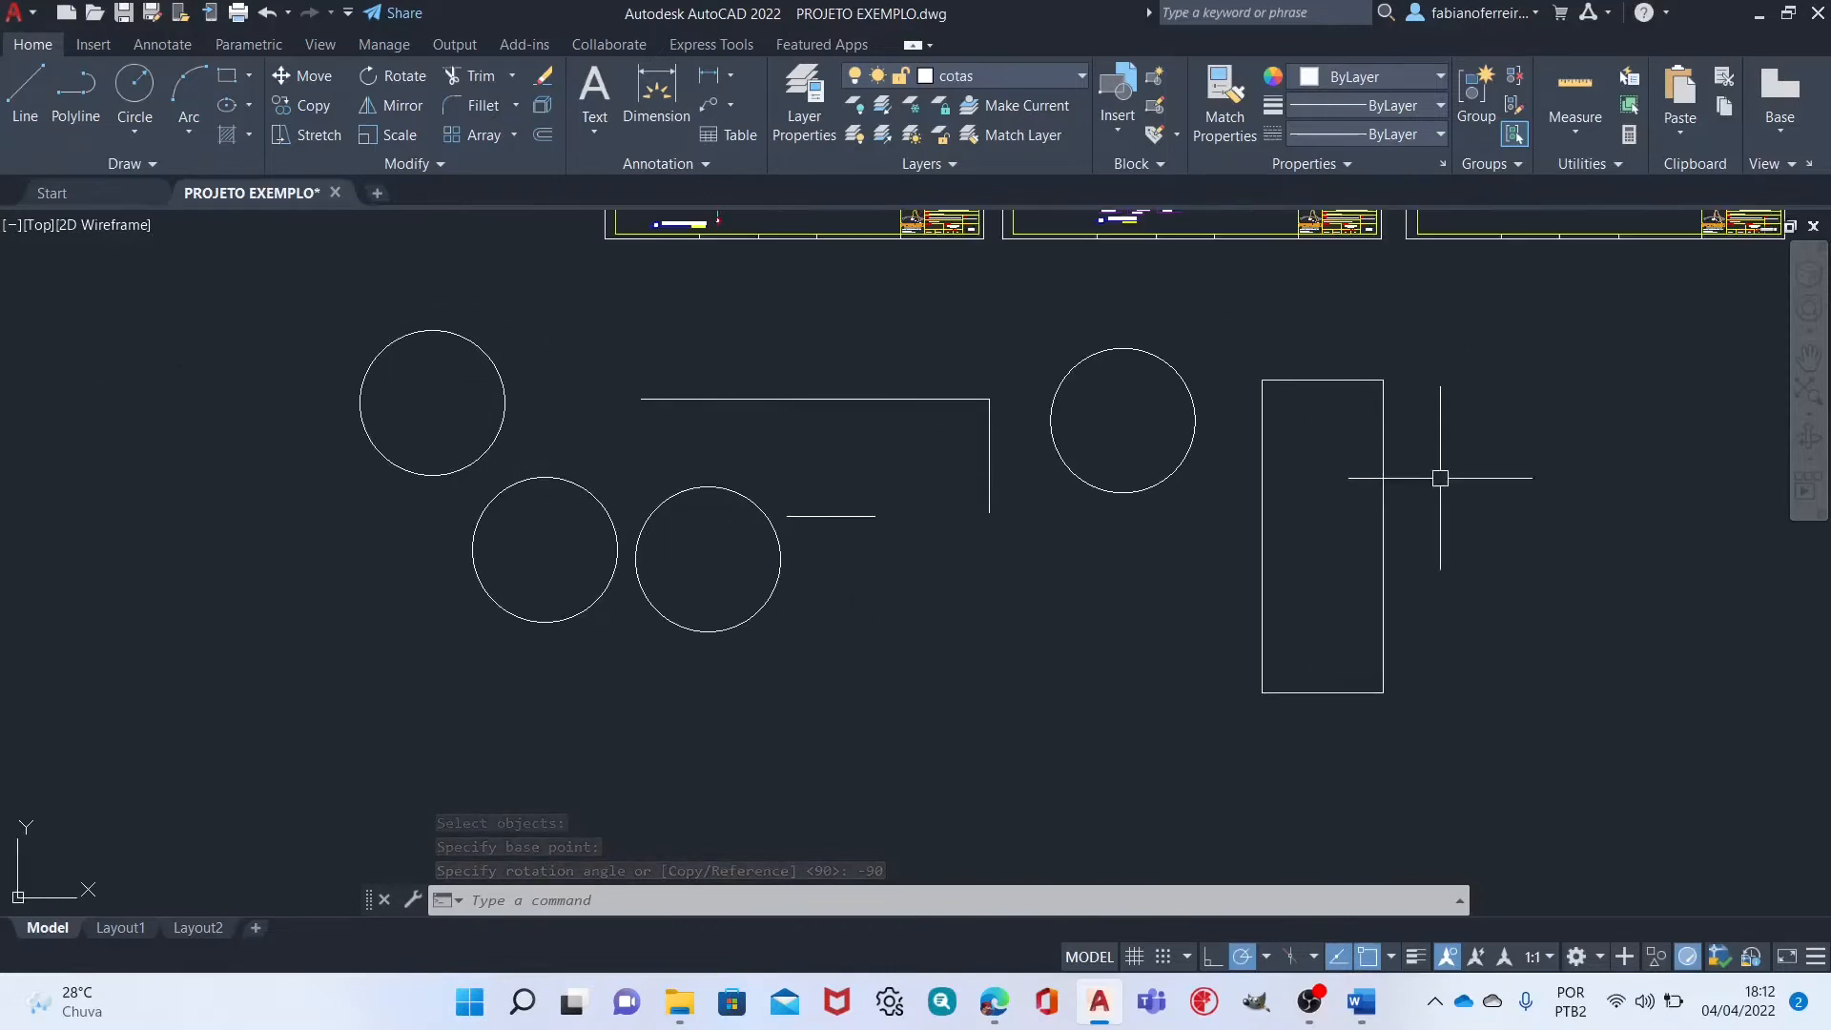
pyautogui.moveTo(1202, 524); pyautogui.dragTo(1019, 523, button='middle')
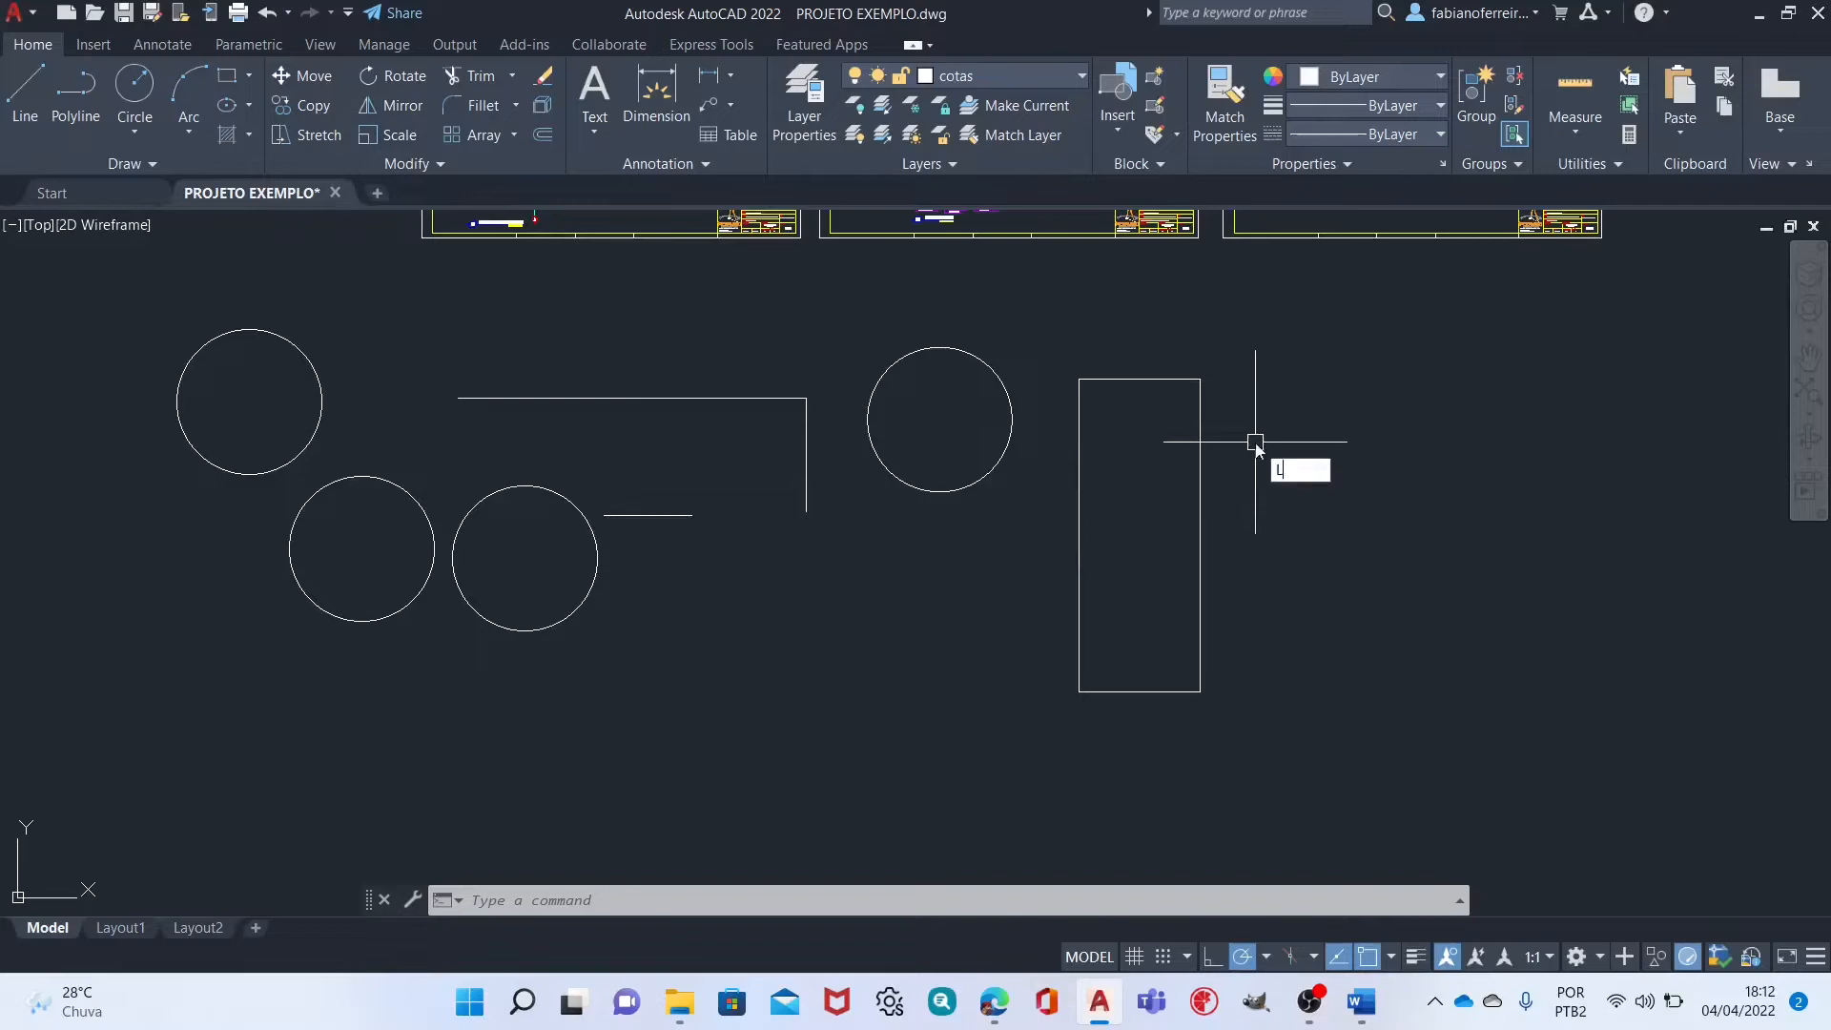
pyautogui.press('Return')
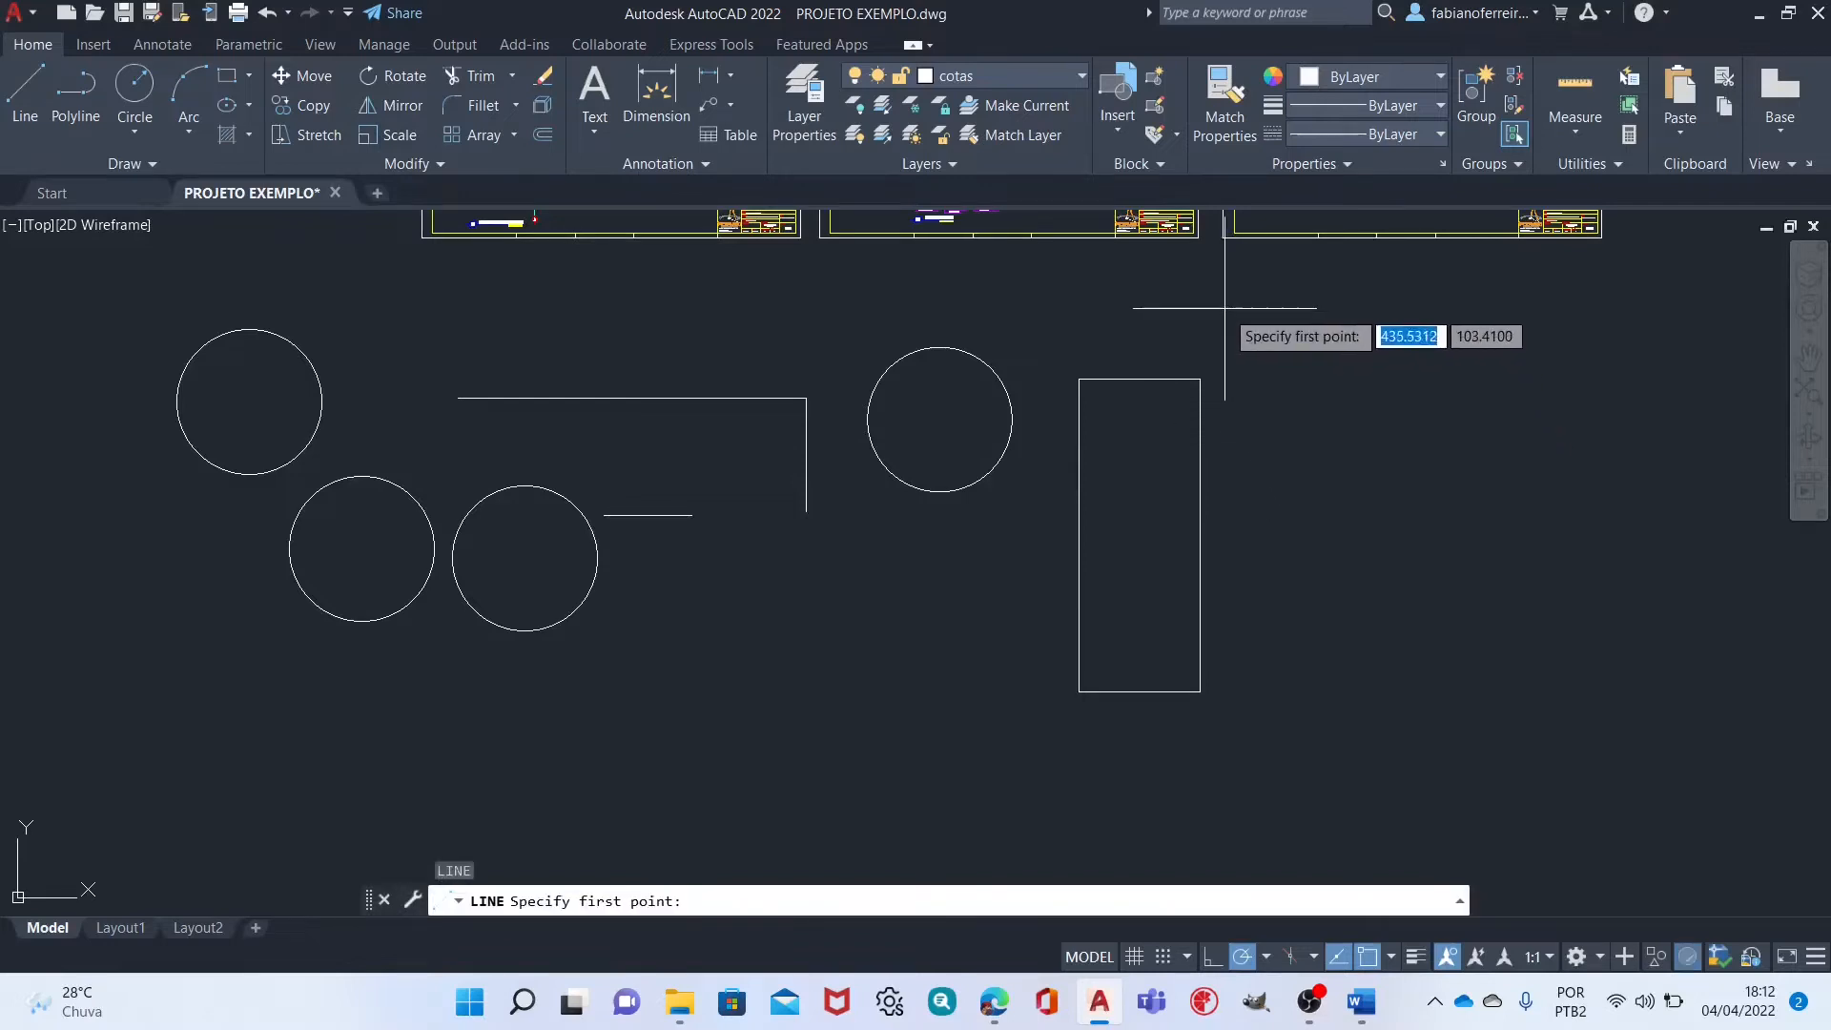
pyautogui.click(1225, 308)
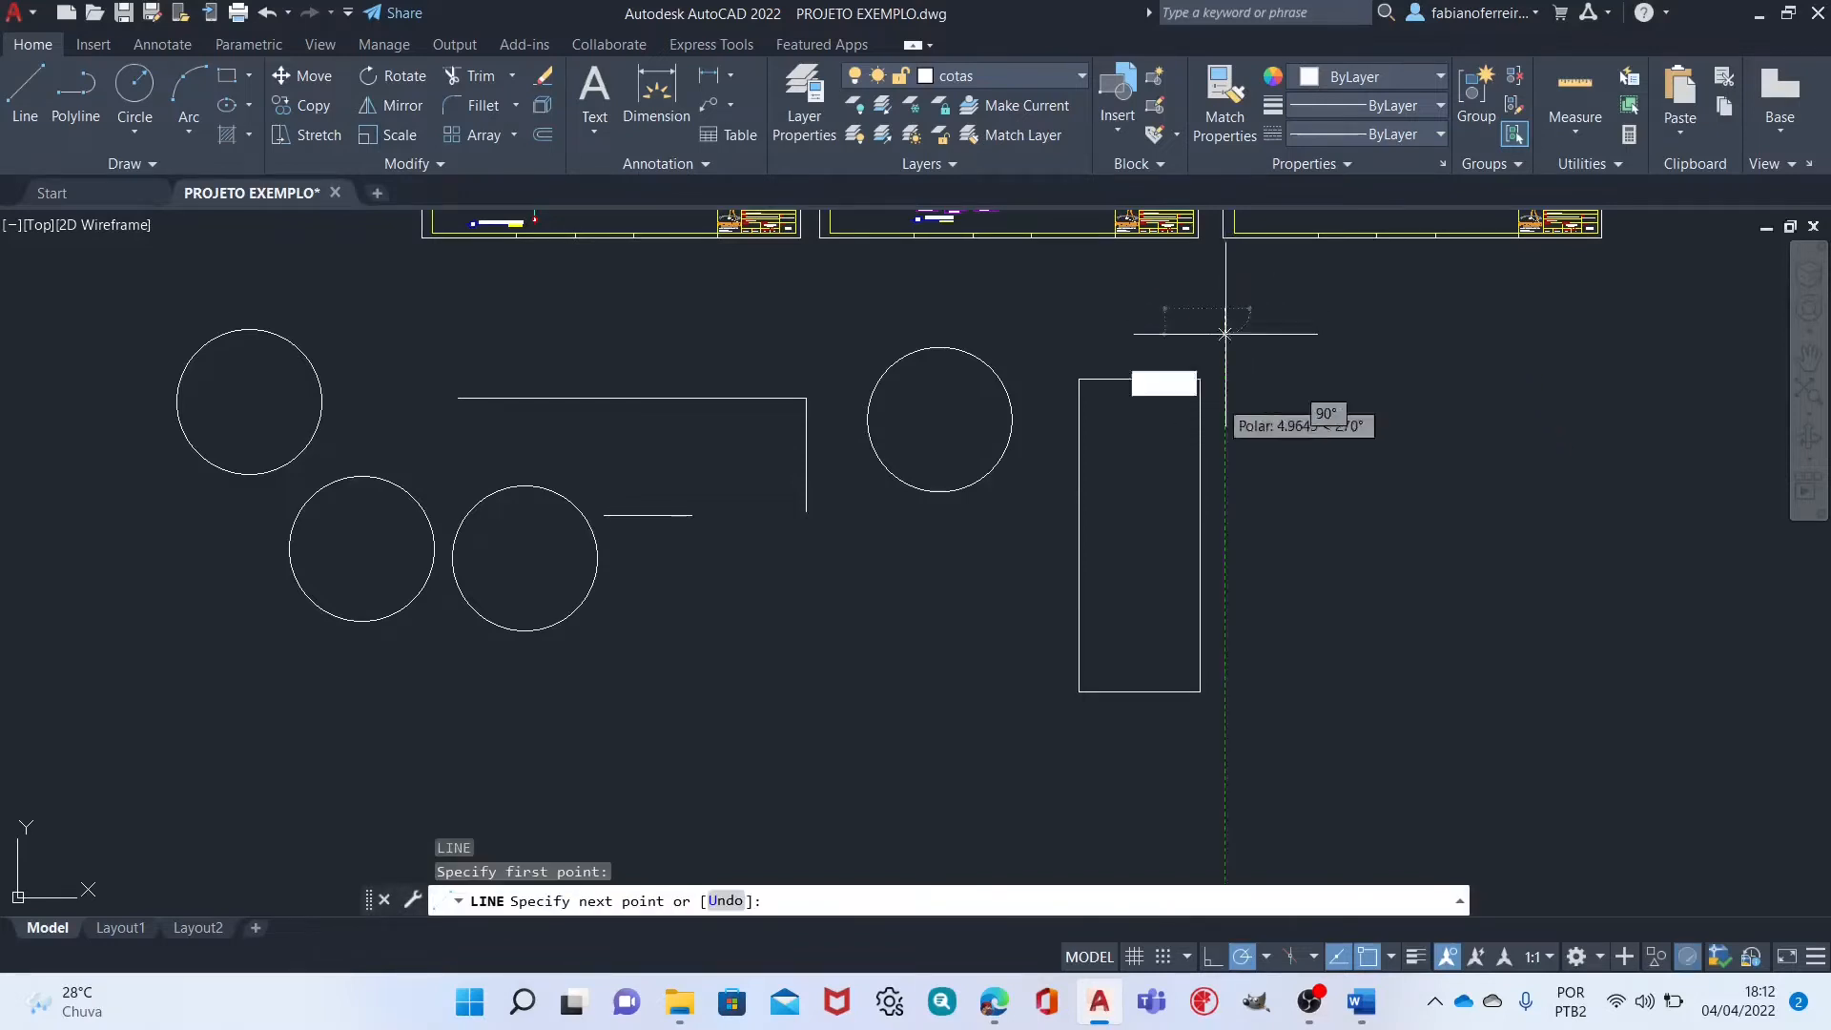
pyautogui.click(1224, 845)
pyautogui.press('Escape')
pyautogui.press('Escape')
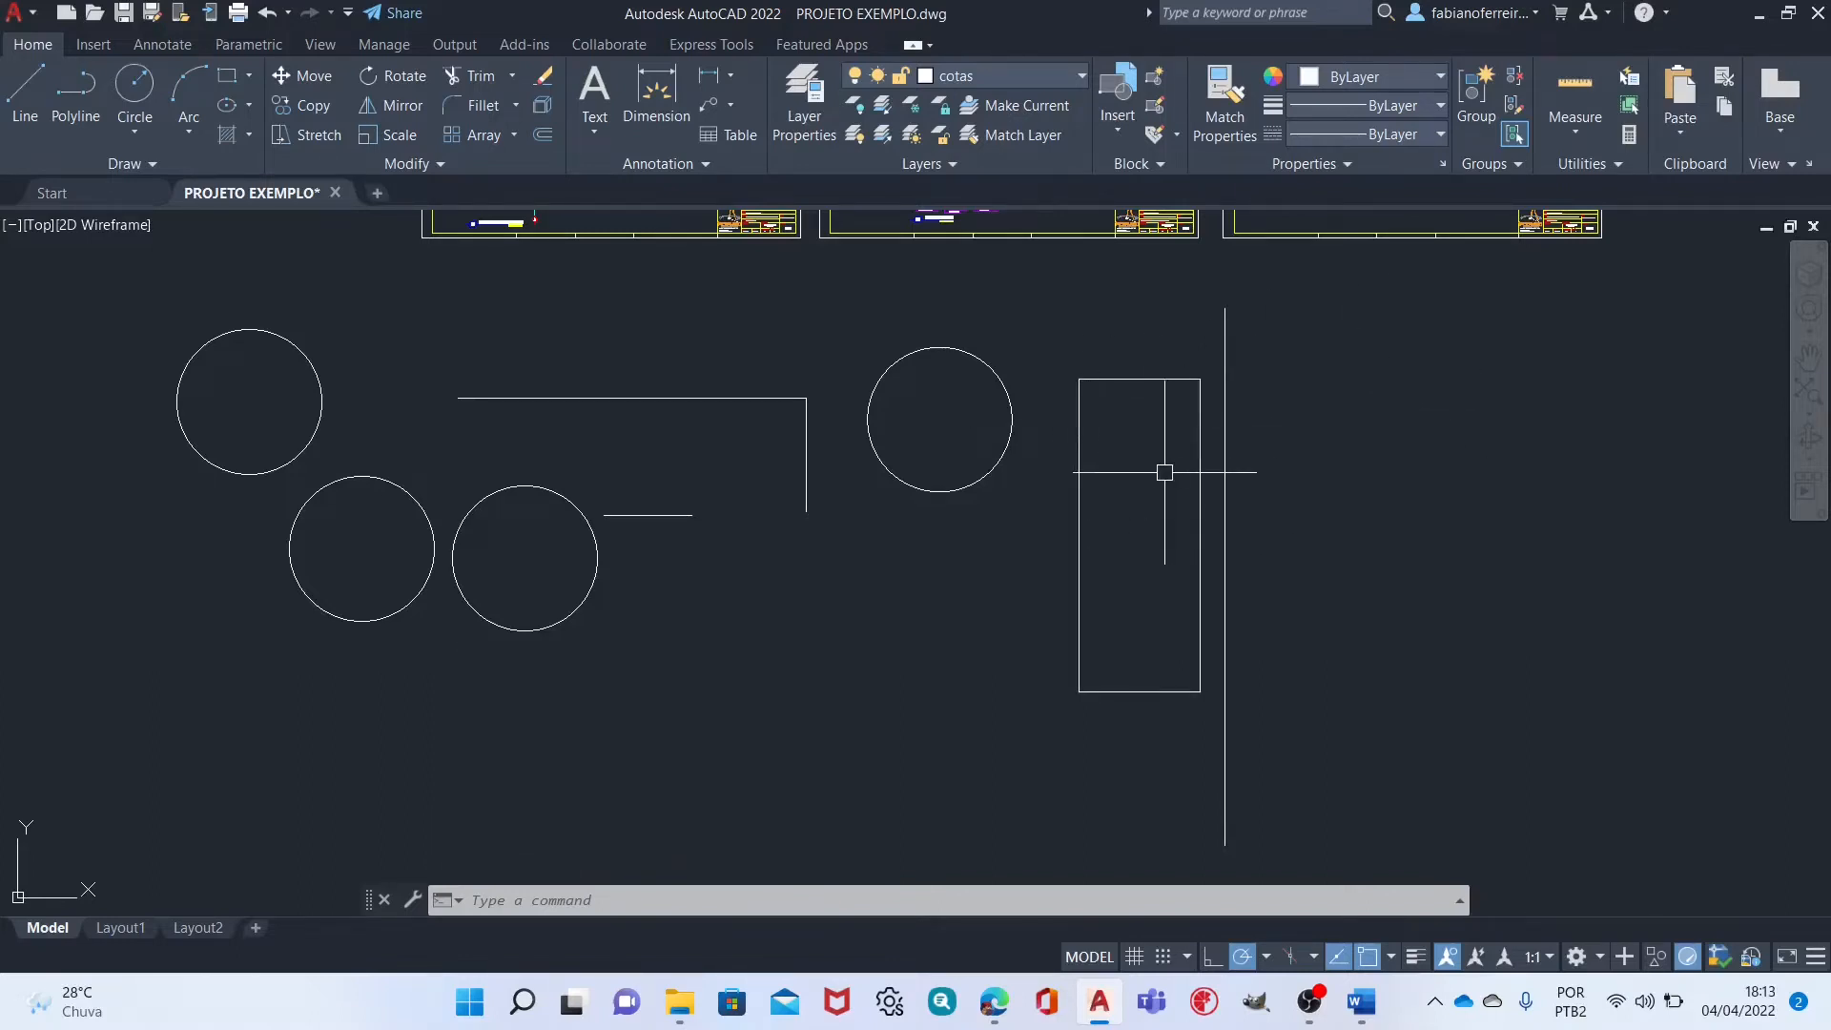
# Draw two connected lines inside the rectangle from its upper-right corner to the left side's midpoint and on to the lower-right corner.
pyautogui.write('l')
pyautogui.press('Return')
pyautogui.click(1200, 379)
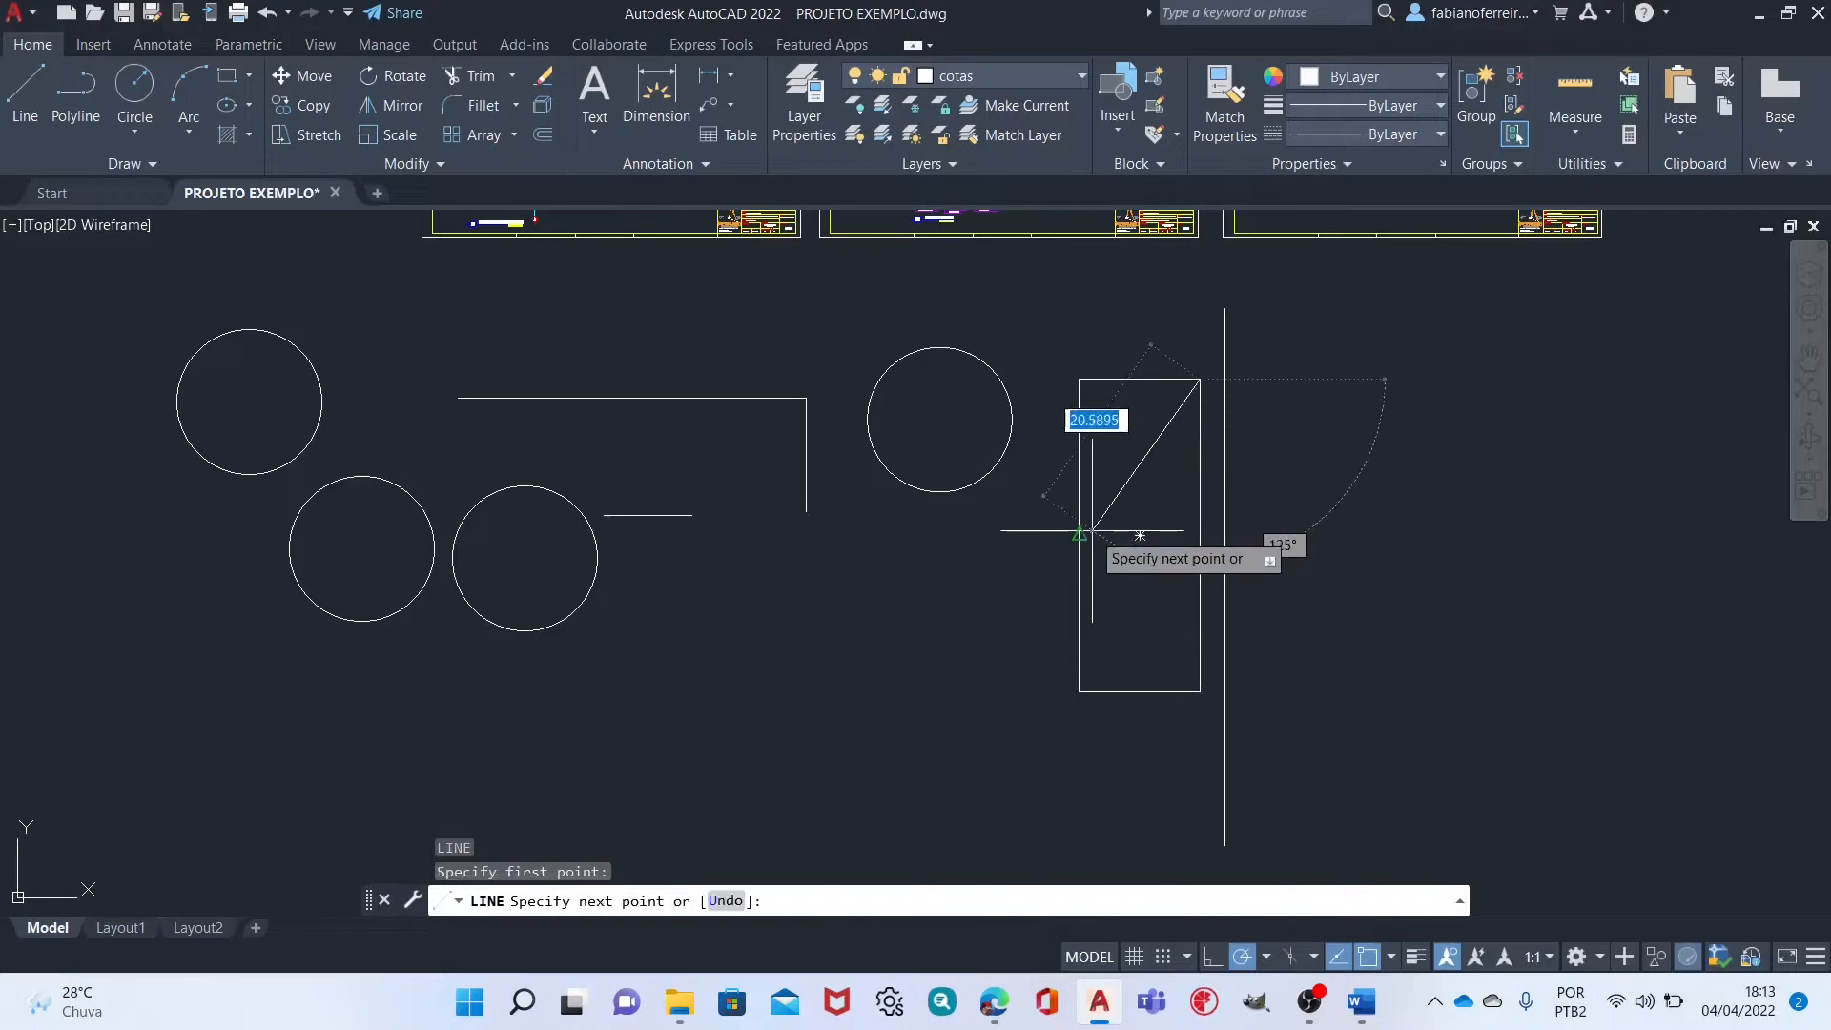
pyautogui.click(1092, 531)
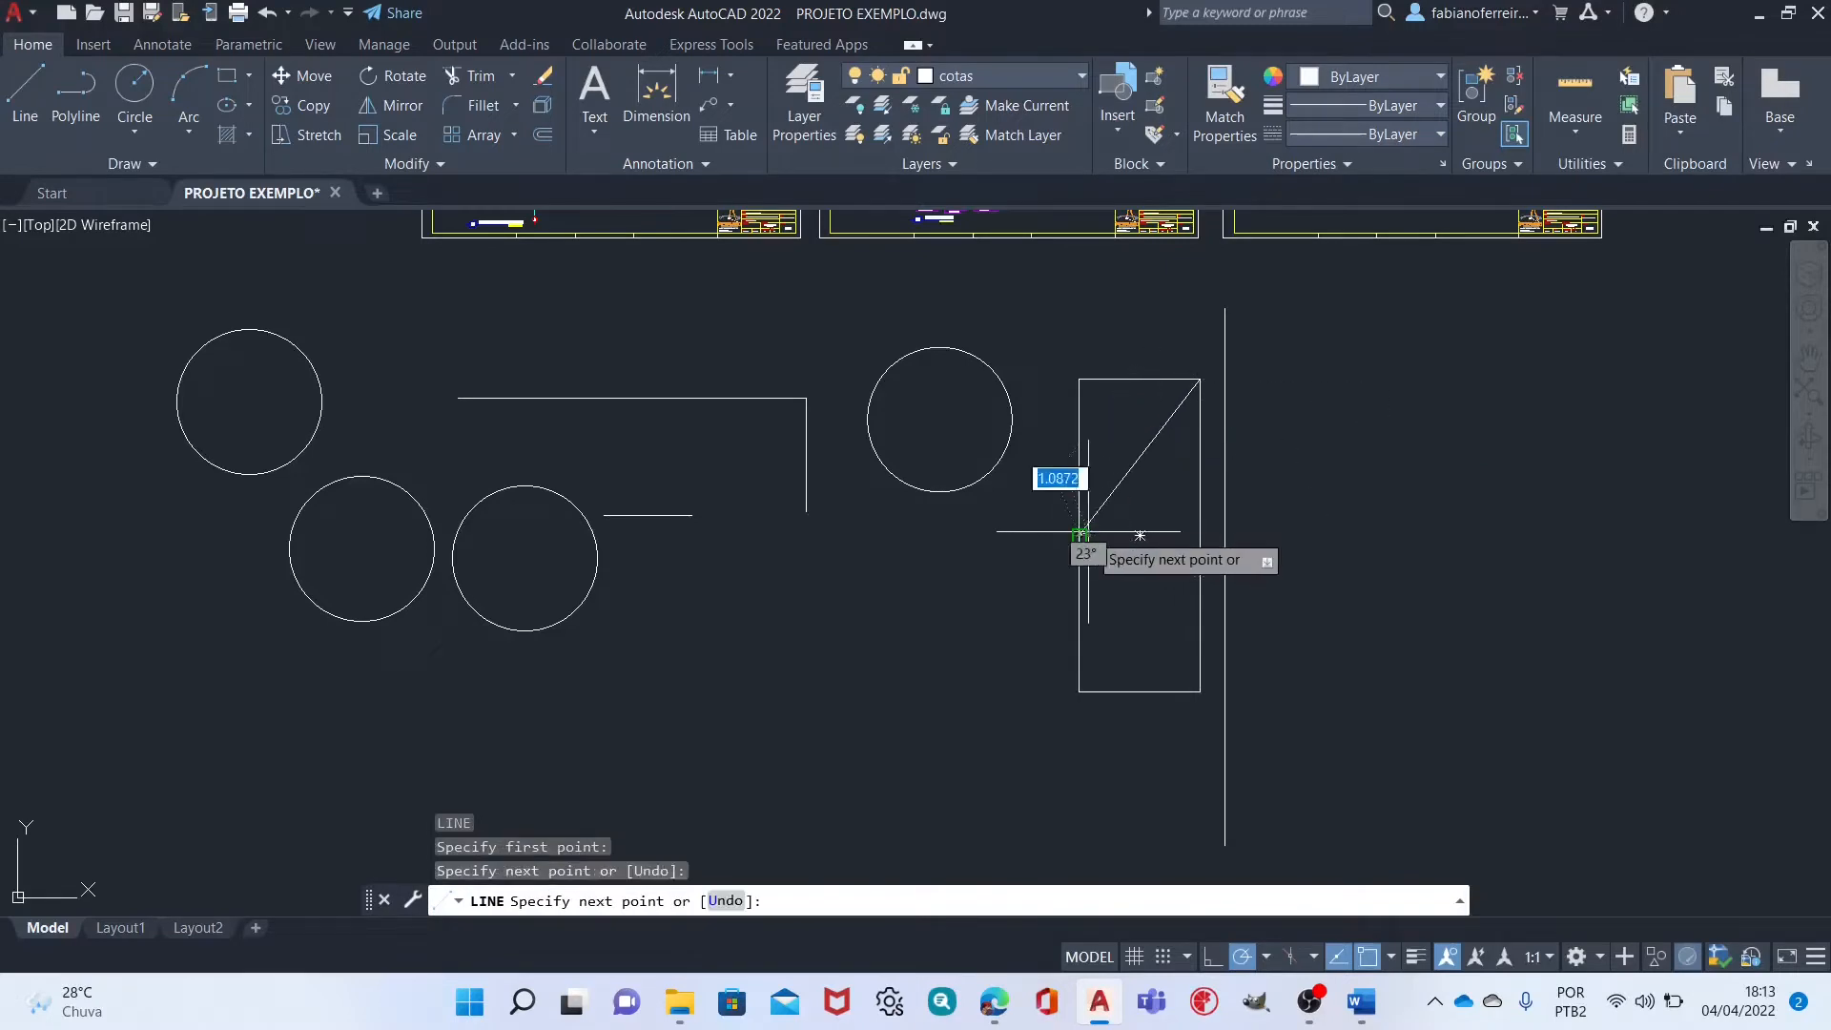
pyautogui.click(1198, 691)
pyautogui.press('Escape')
pyautogui.press('Escape')
pyautogui.press('Escape')
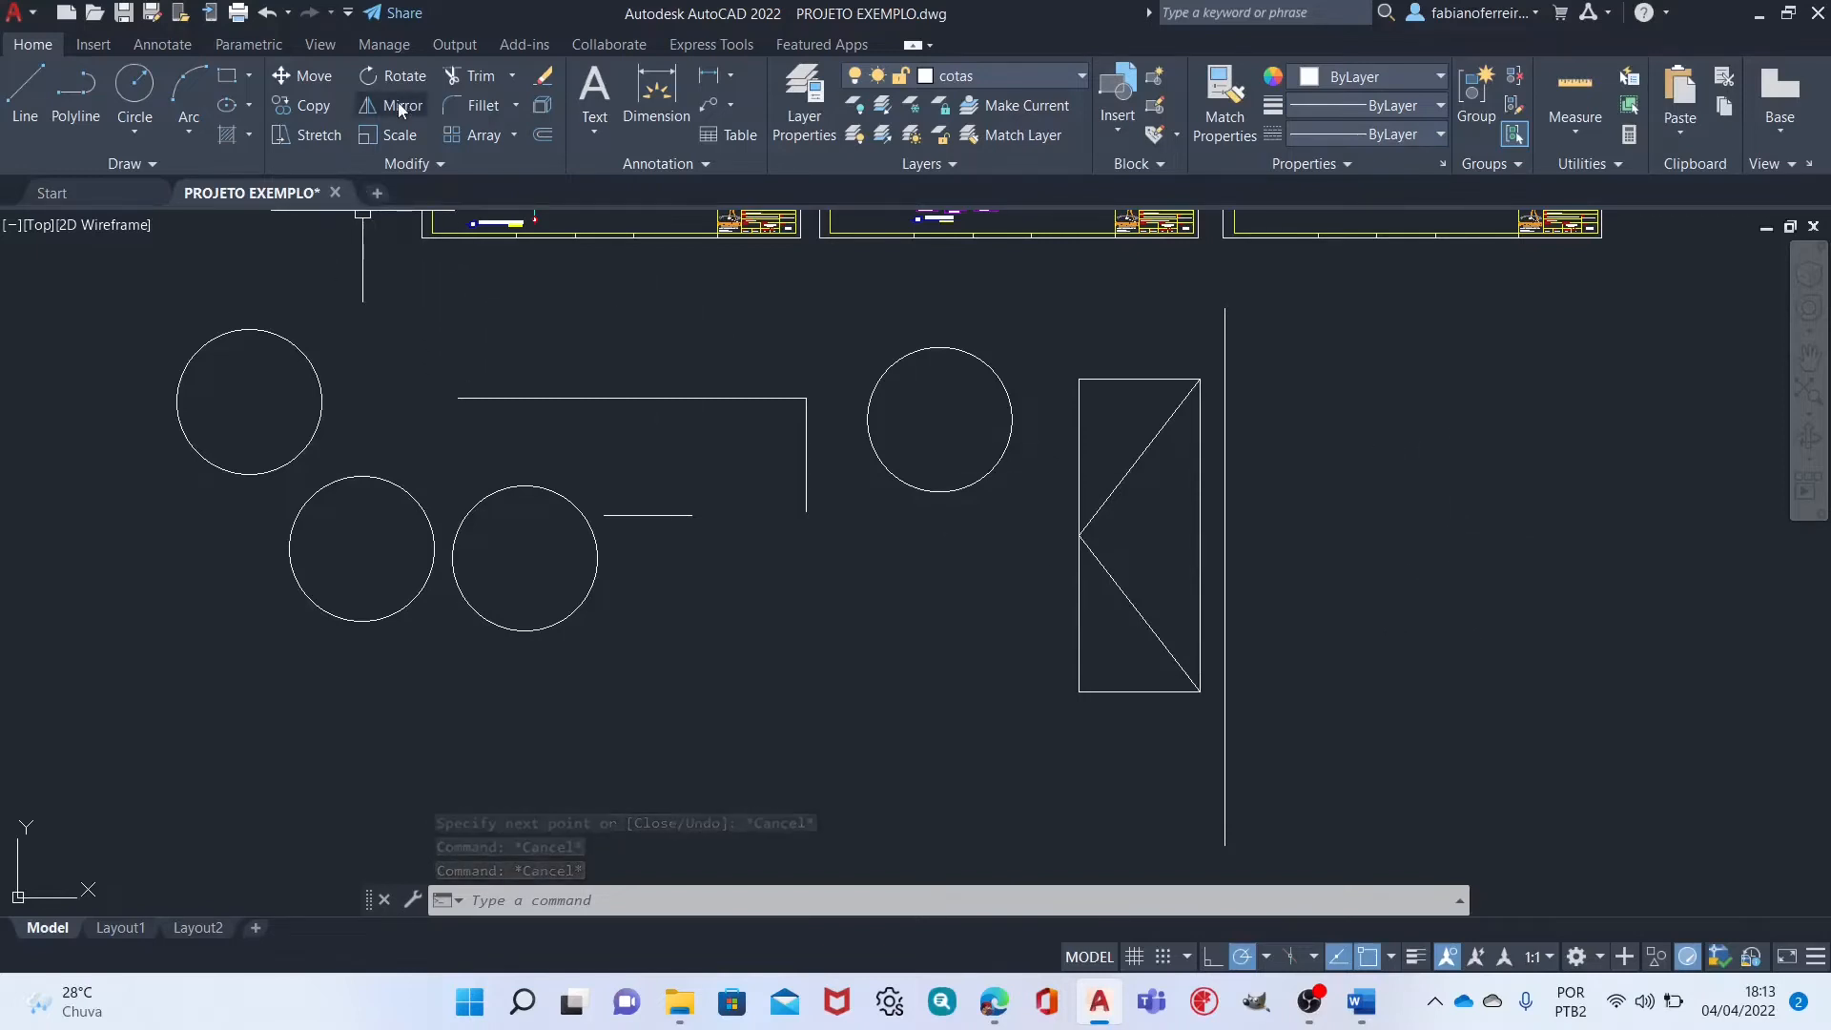
# Mirror the upright rectangle and its inner diagonals across the vertical line, erasing the source objects.
pyautogui.write('MI')
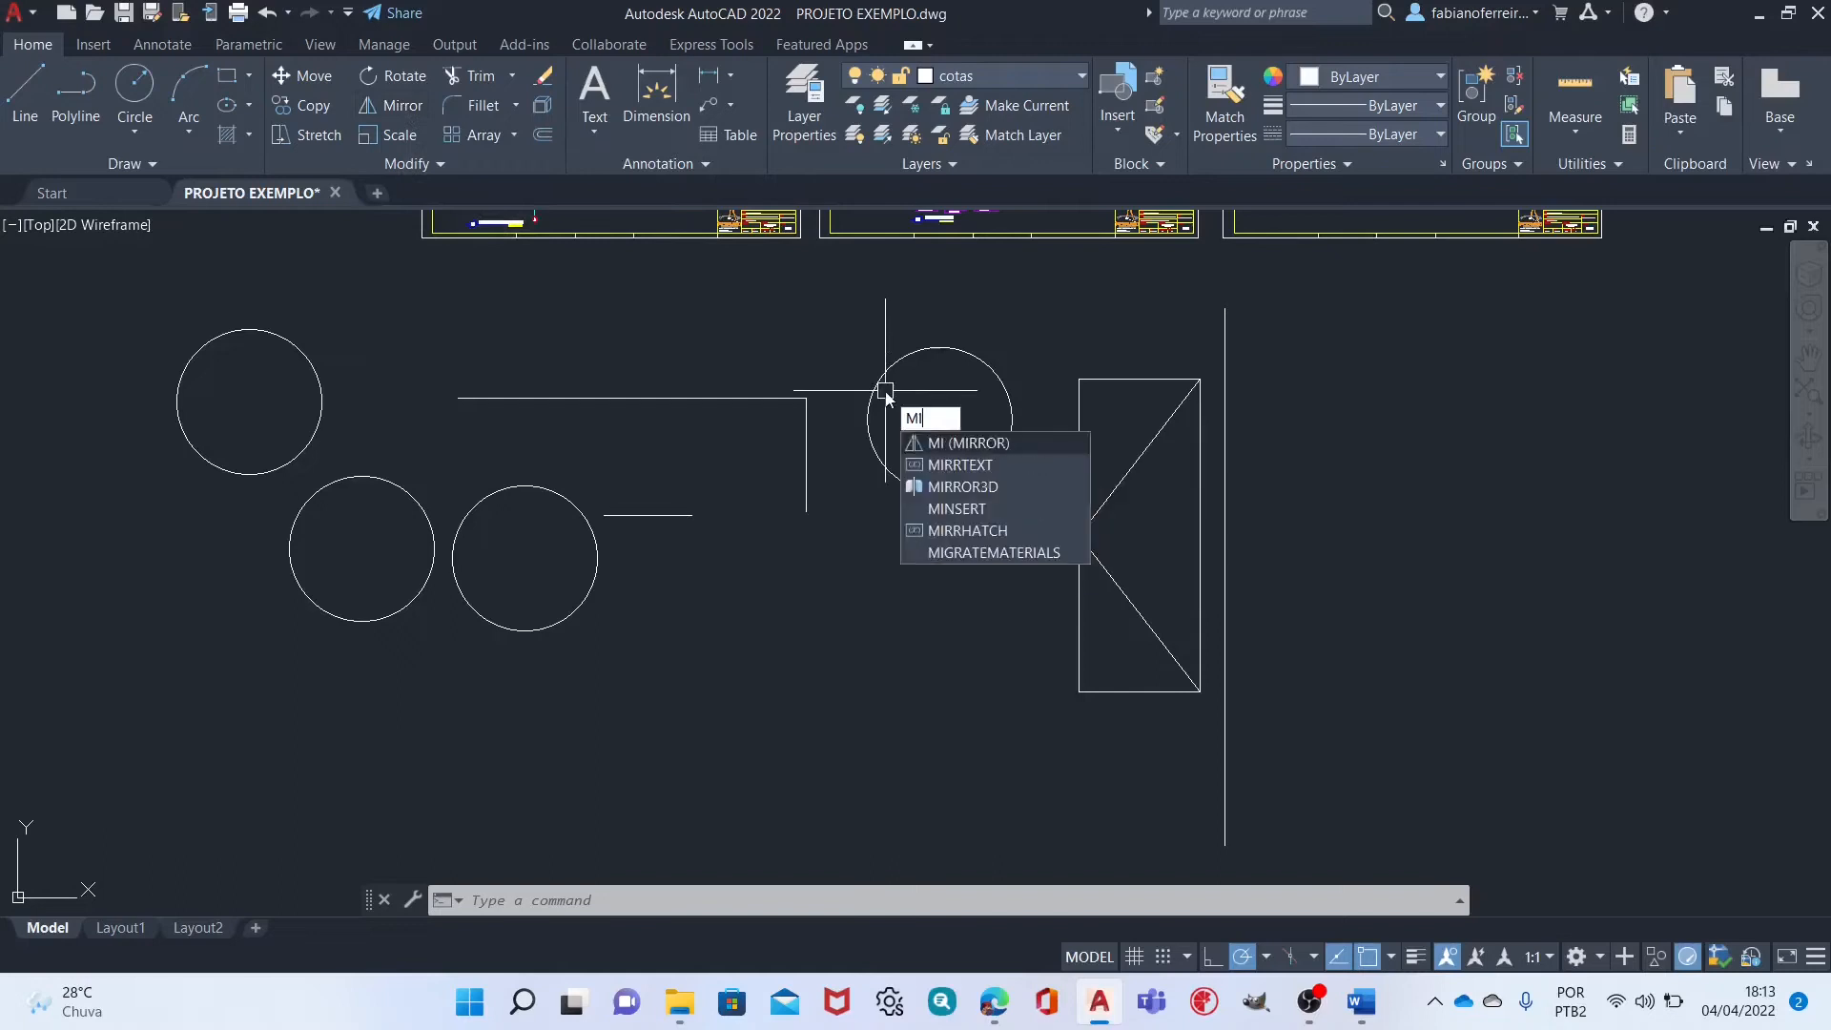
pyautogui.press('Return')
pyautogui.click(1160, 343)
pyautogui.click(1069, 774)
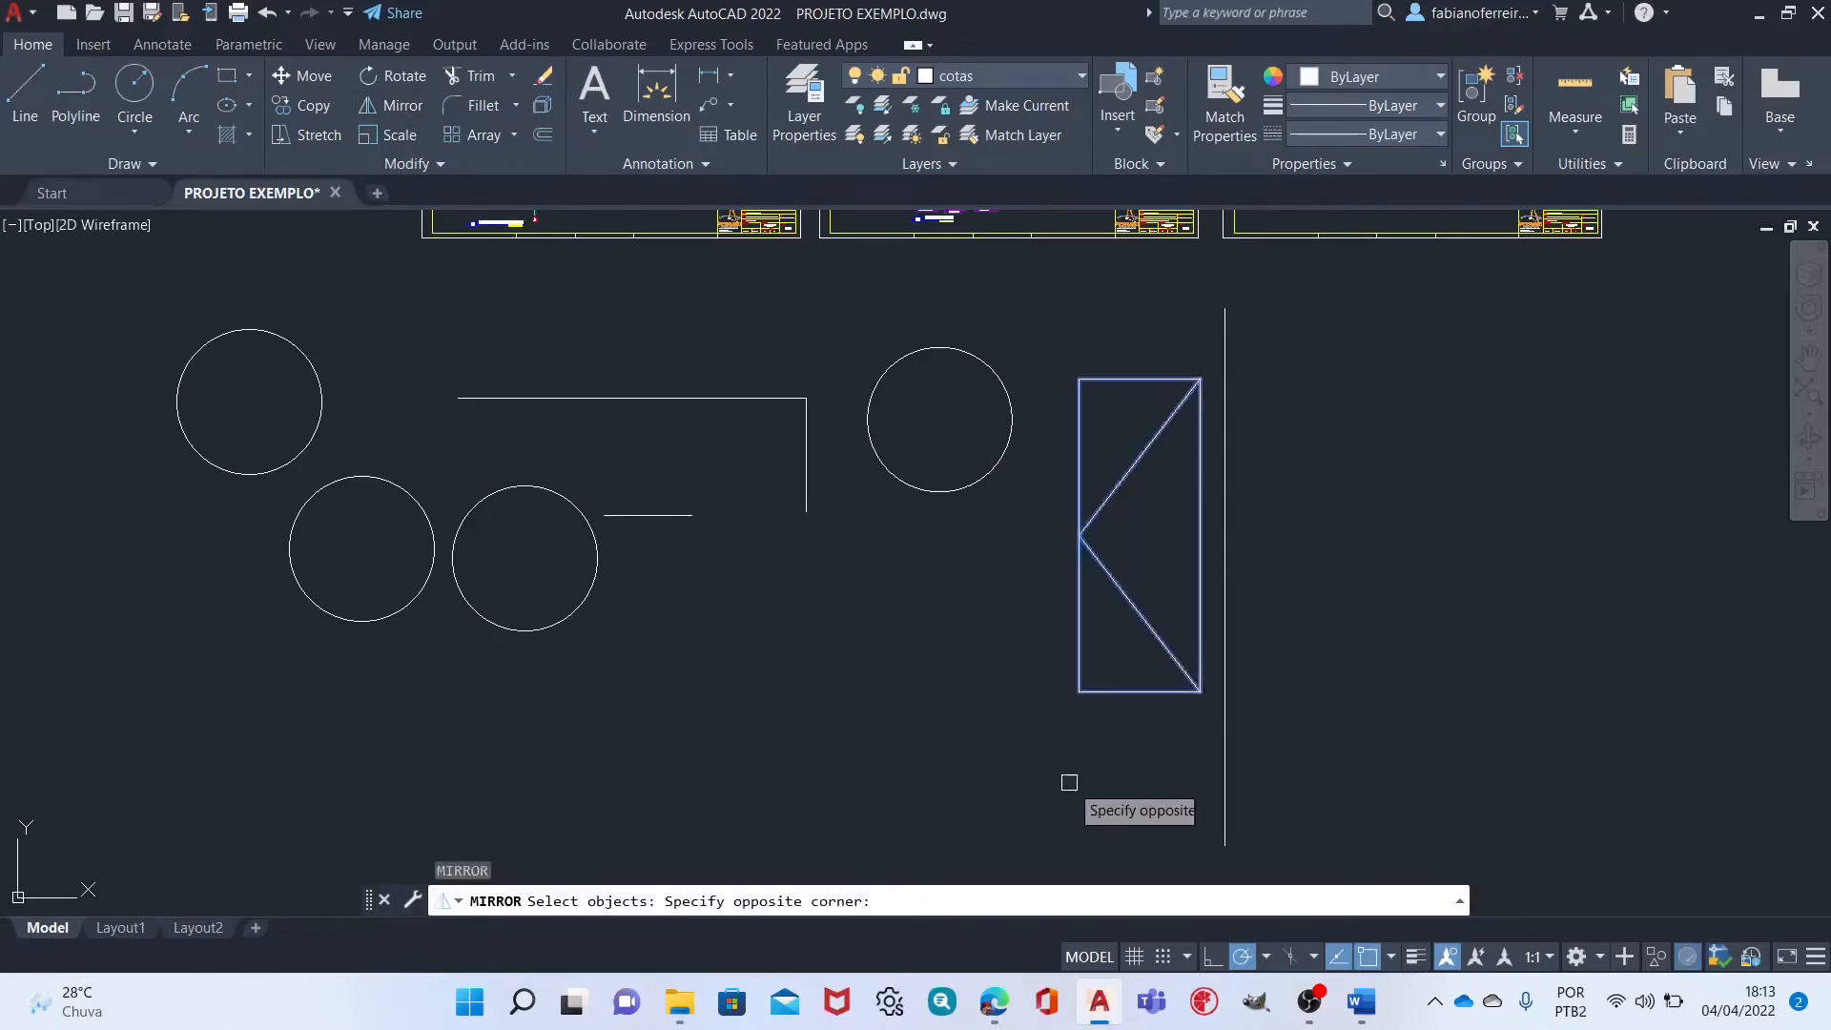
pyautogui.press('Return')
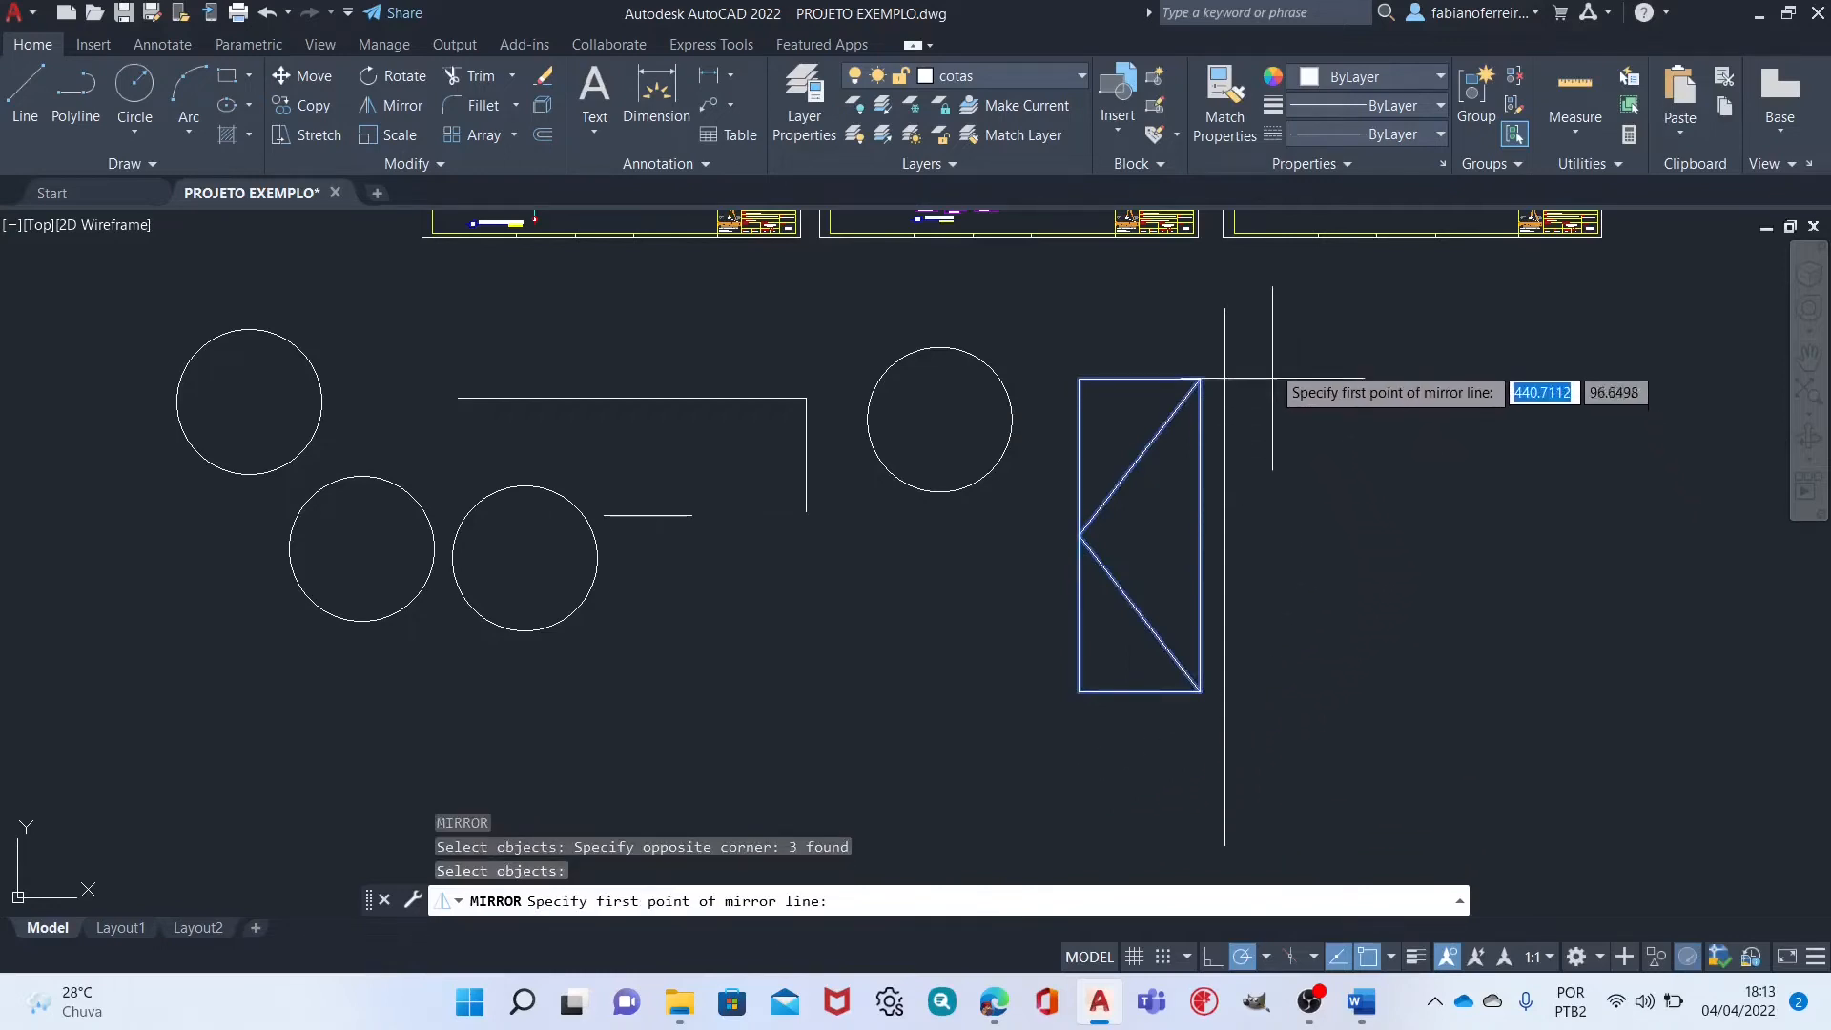
pyautogui.click(1225, 308)
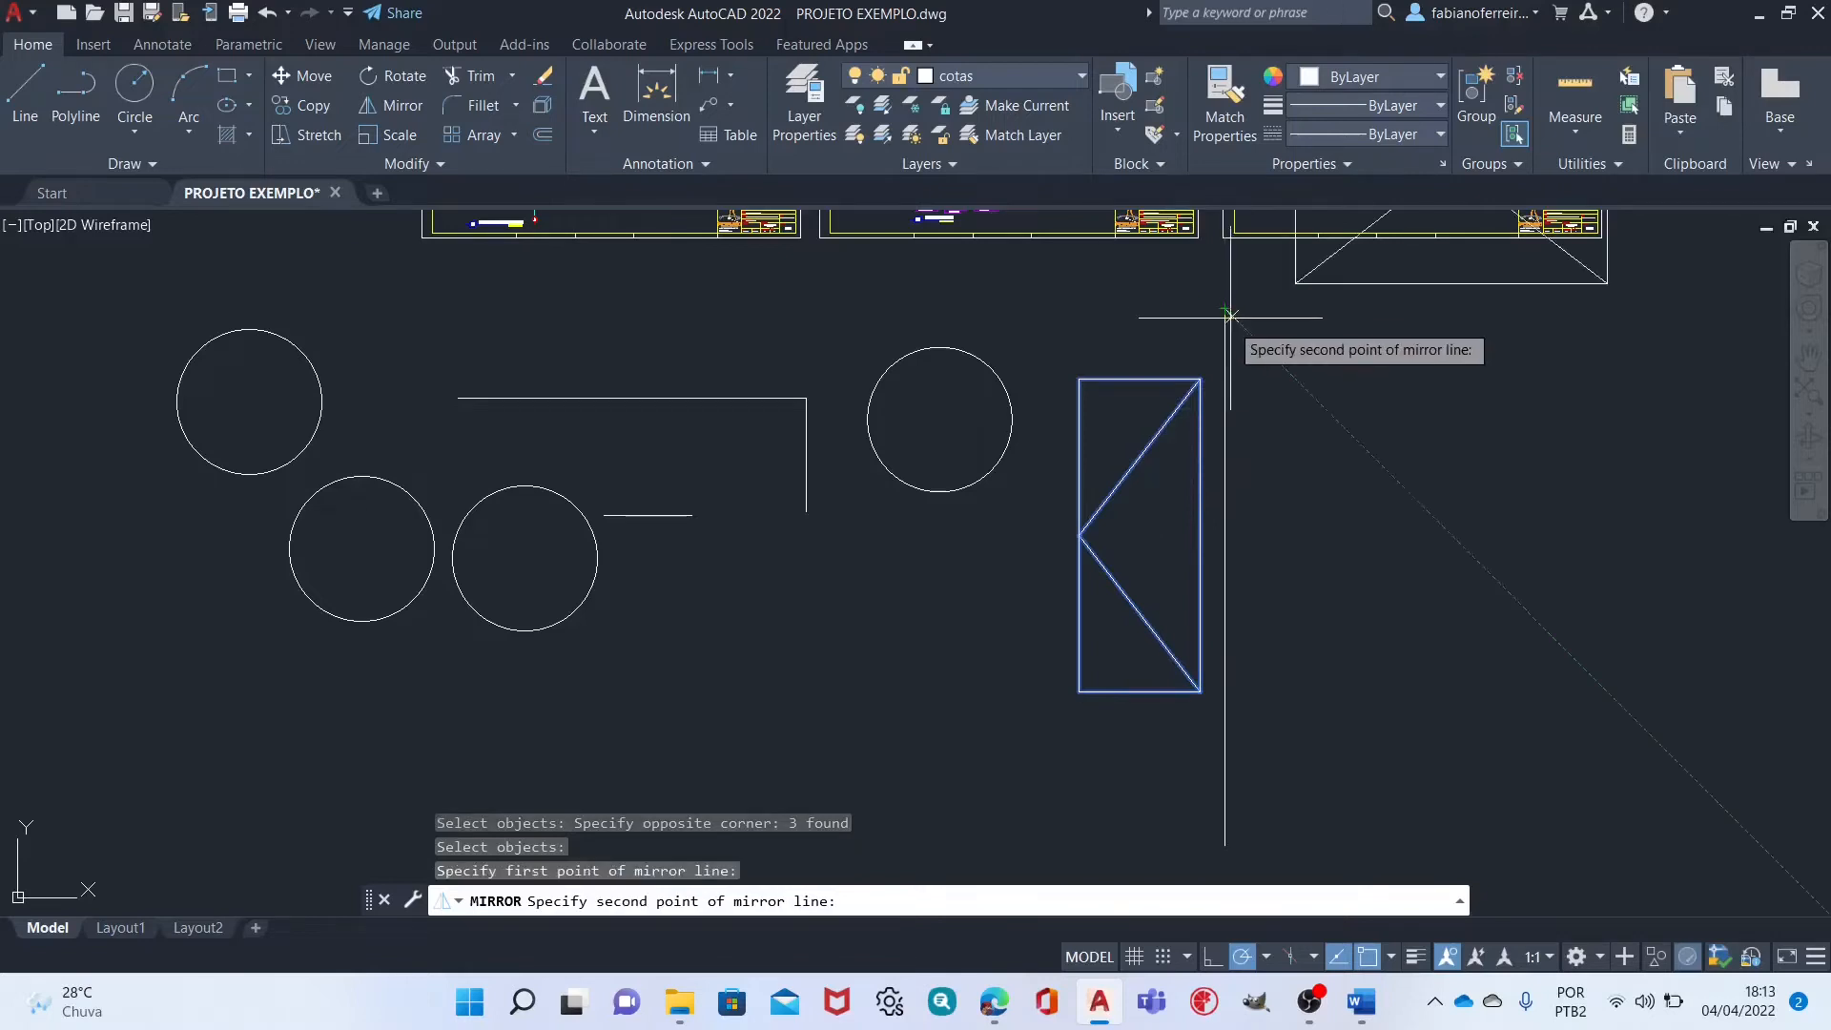
pyautogui.click(1225, 437)
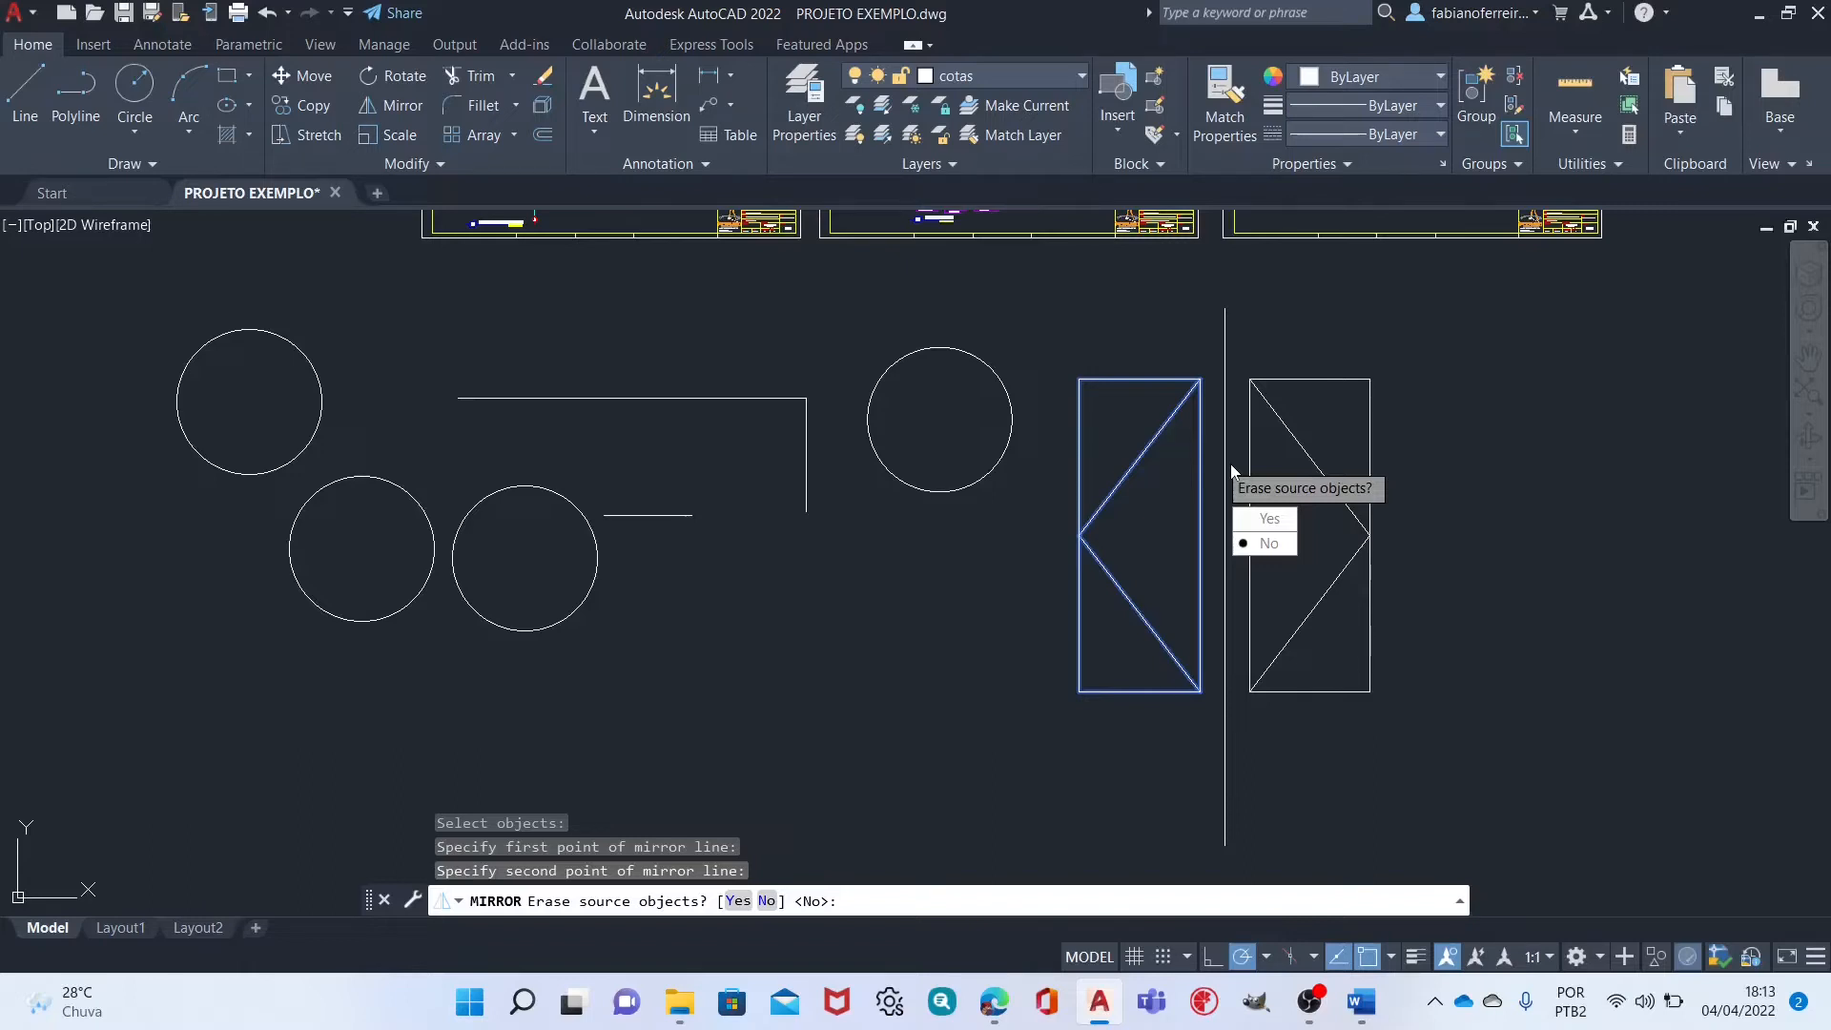
pyautogui.write('Y')
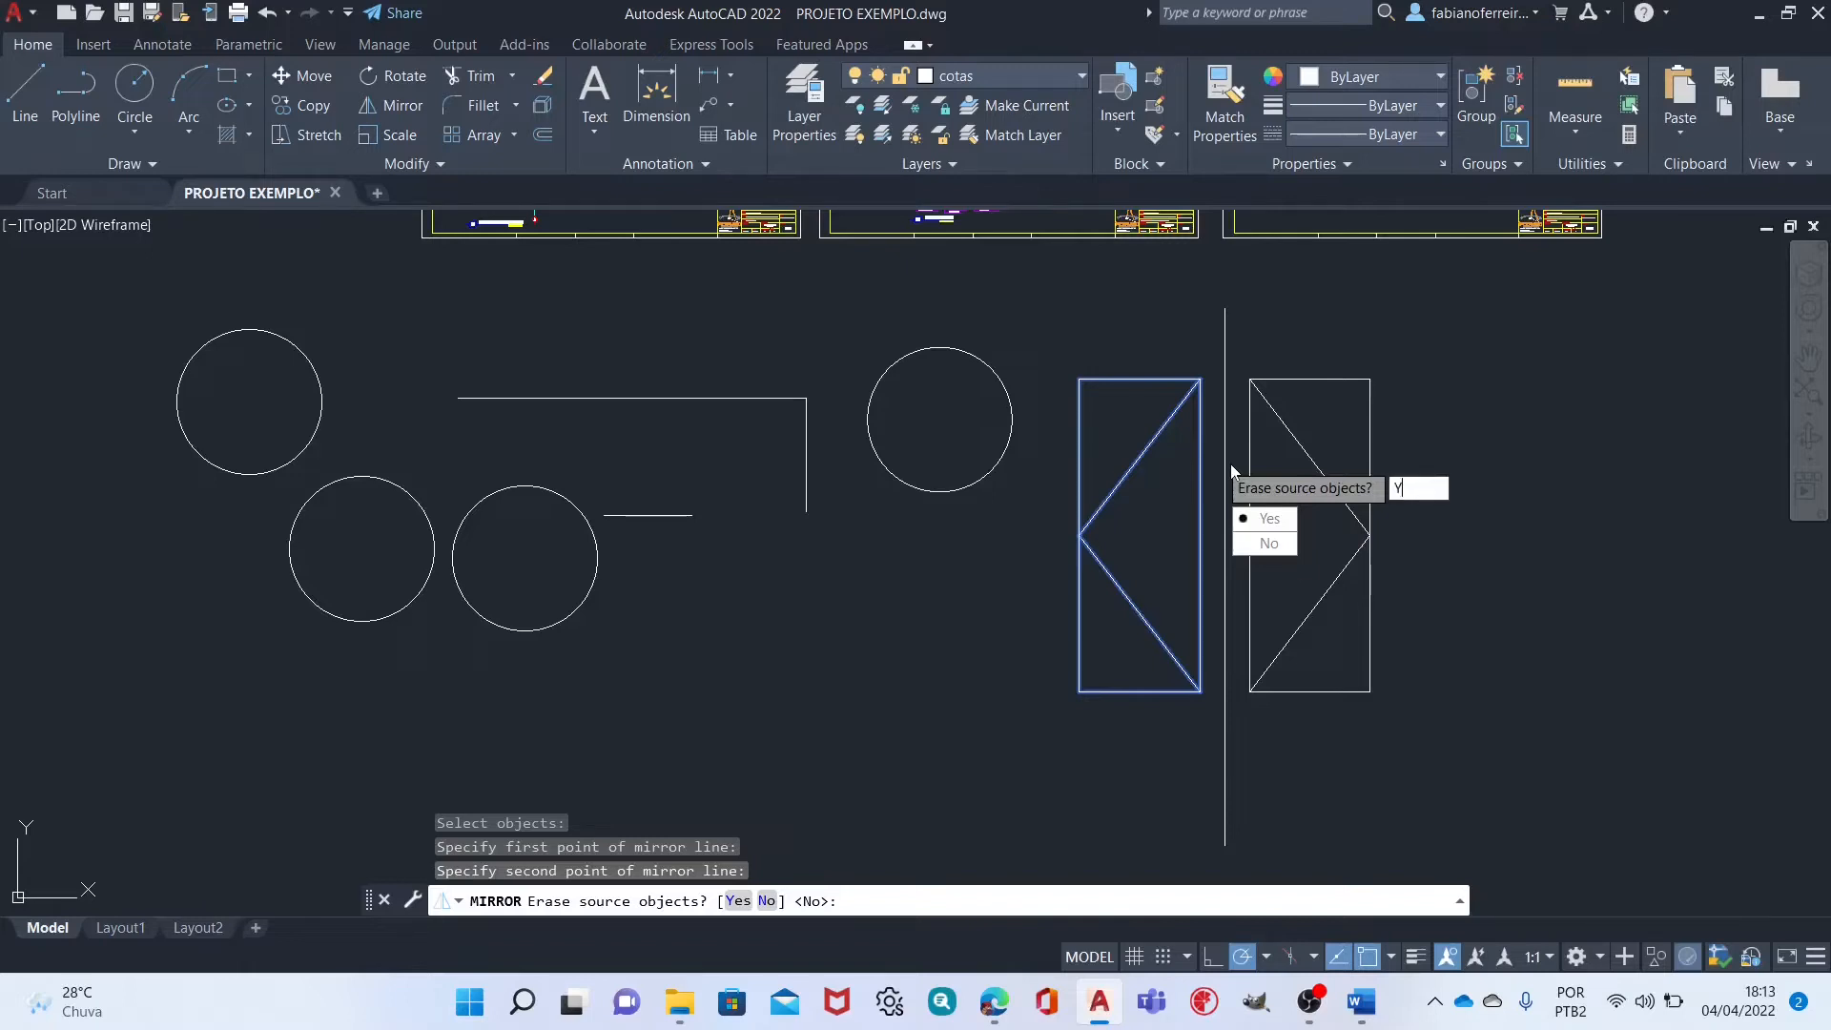
pyautogui.press('Return')
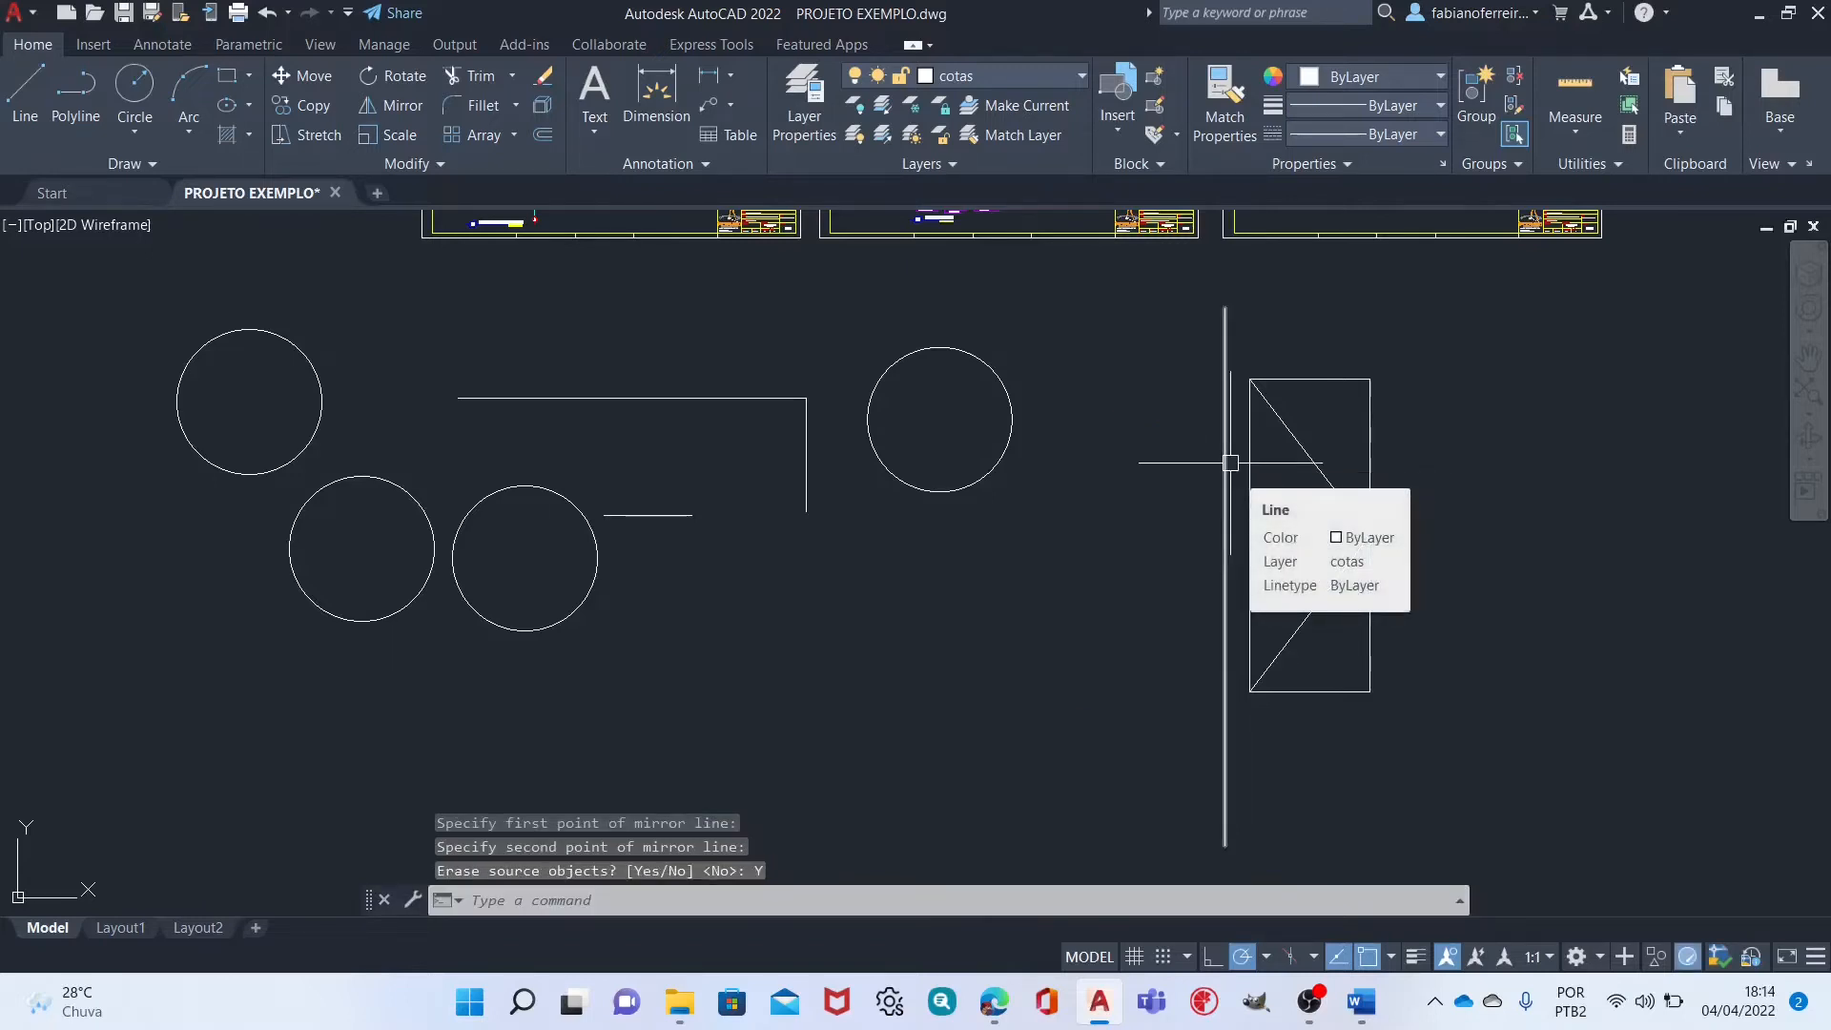
# Mirror the rectangle and its diagonals back across the vertical line, keeping the source objects.
pyautogui.press('Return')
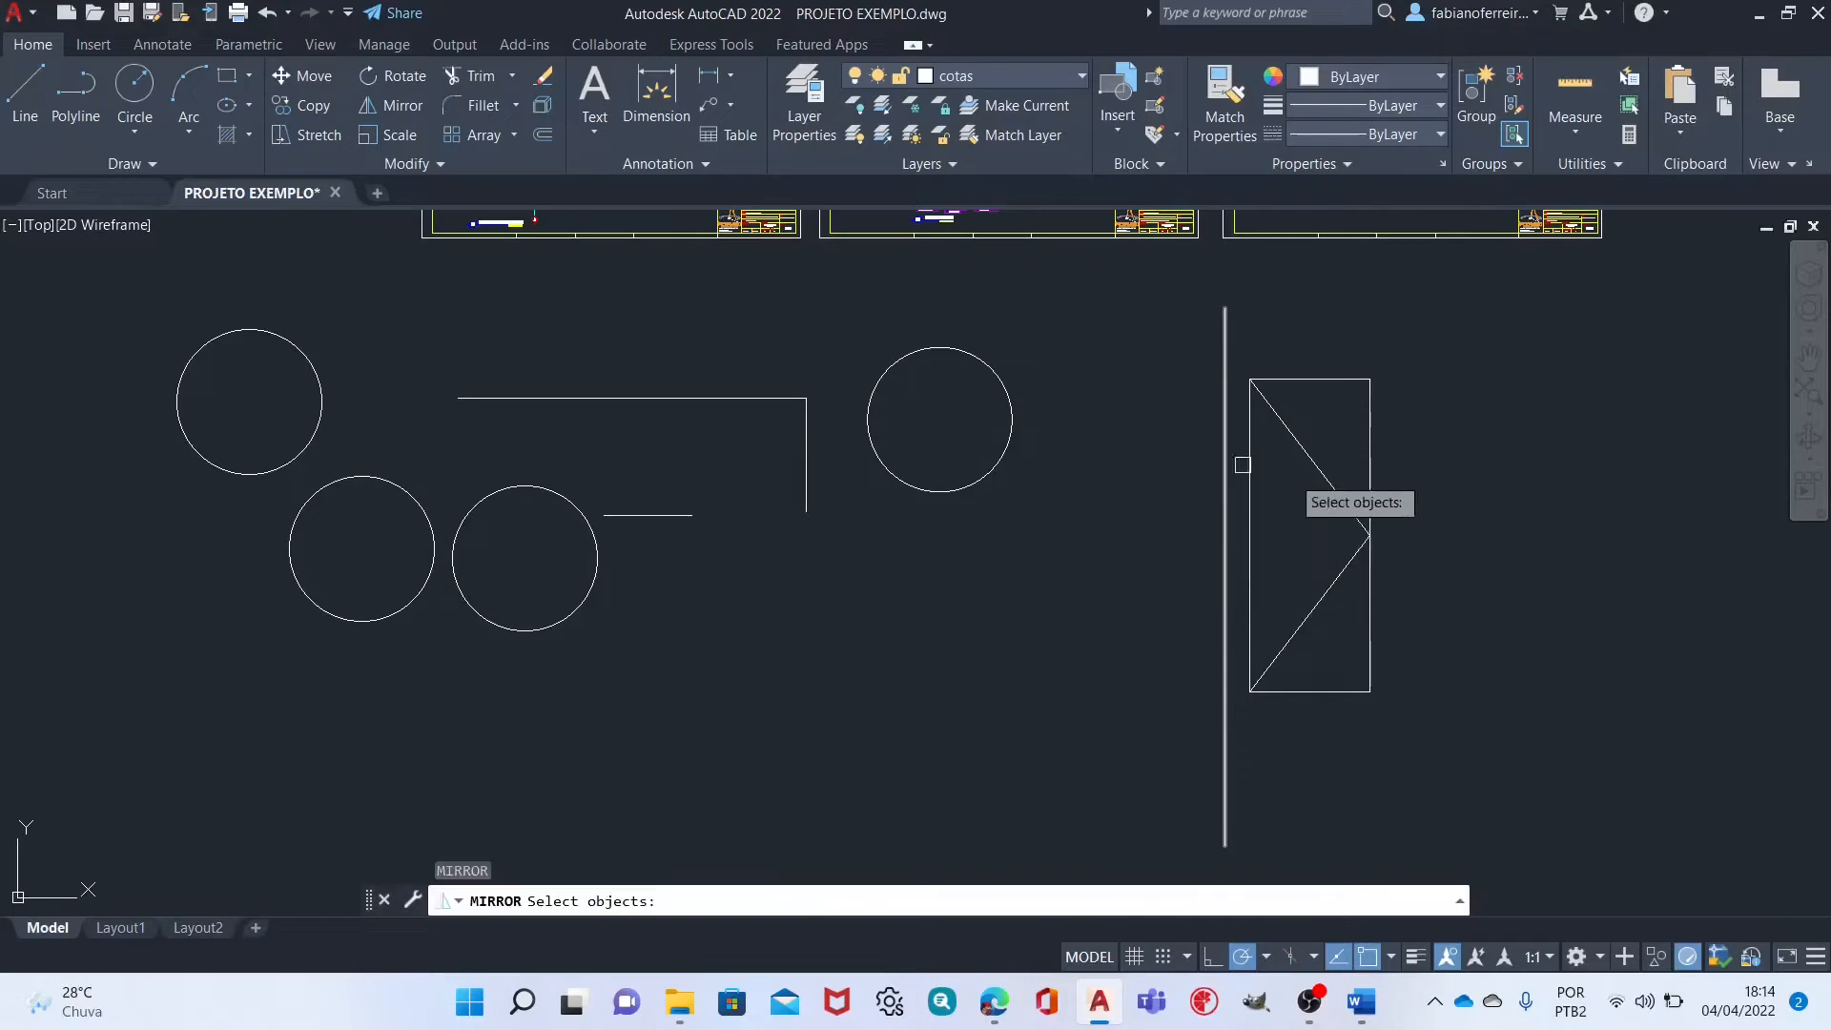
pyautogui.click(1440, 355)
pyautogui.click(1226, 749)
pyautogui.press('Return')
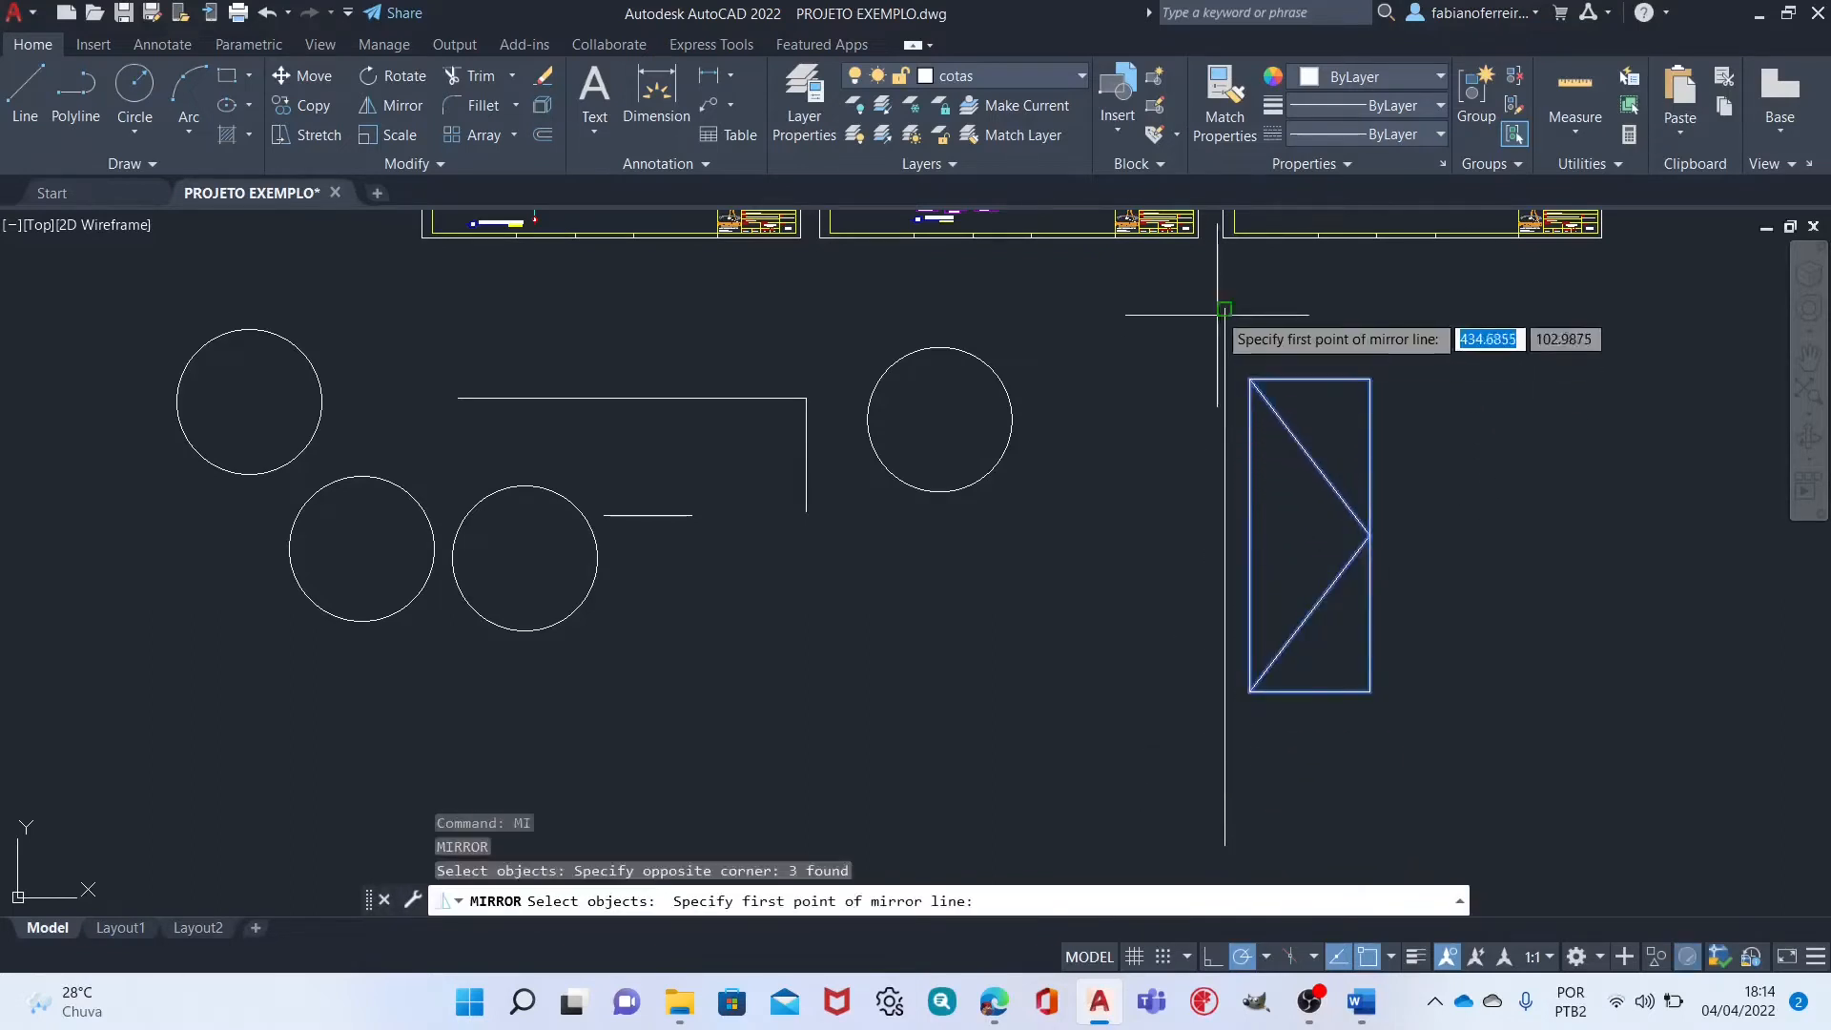
pyautogui.click(1225, 308)
pyautogui.click(1225, 419)
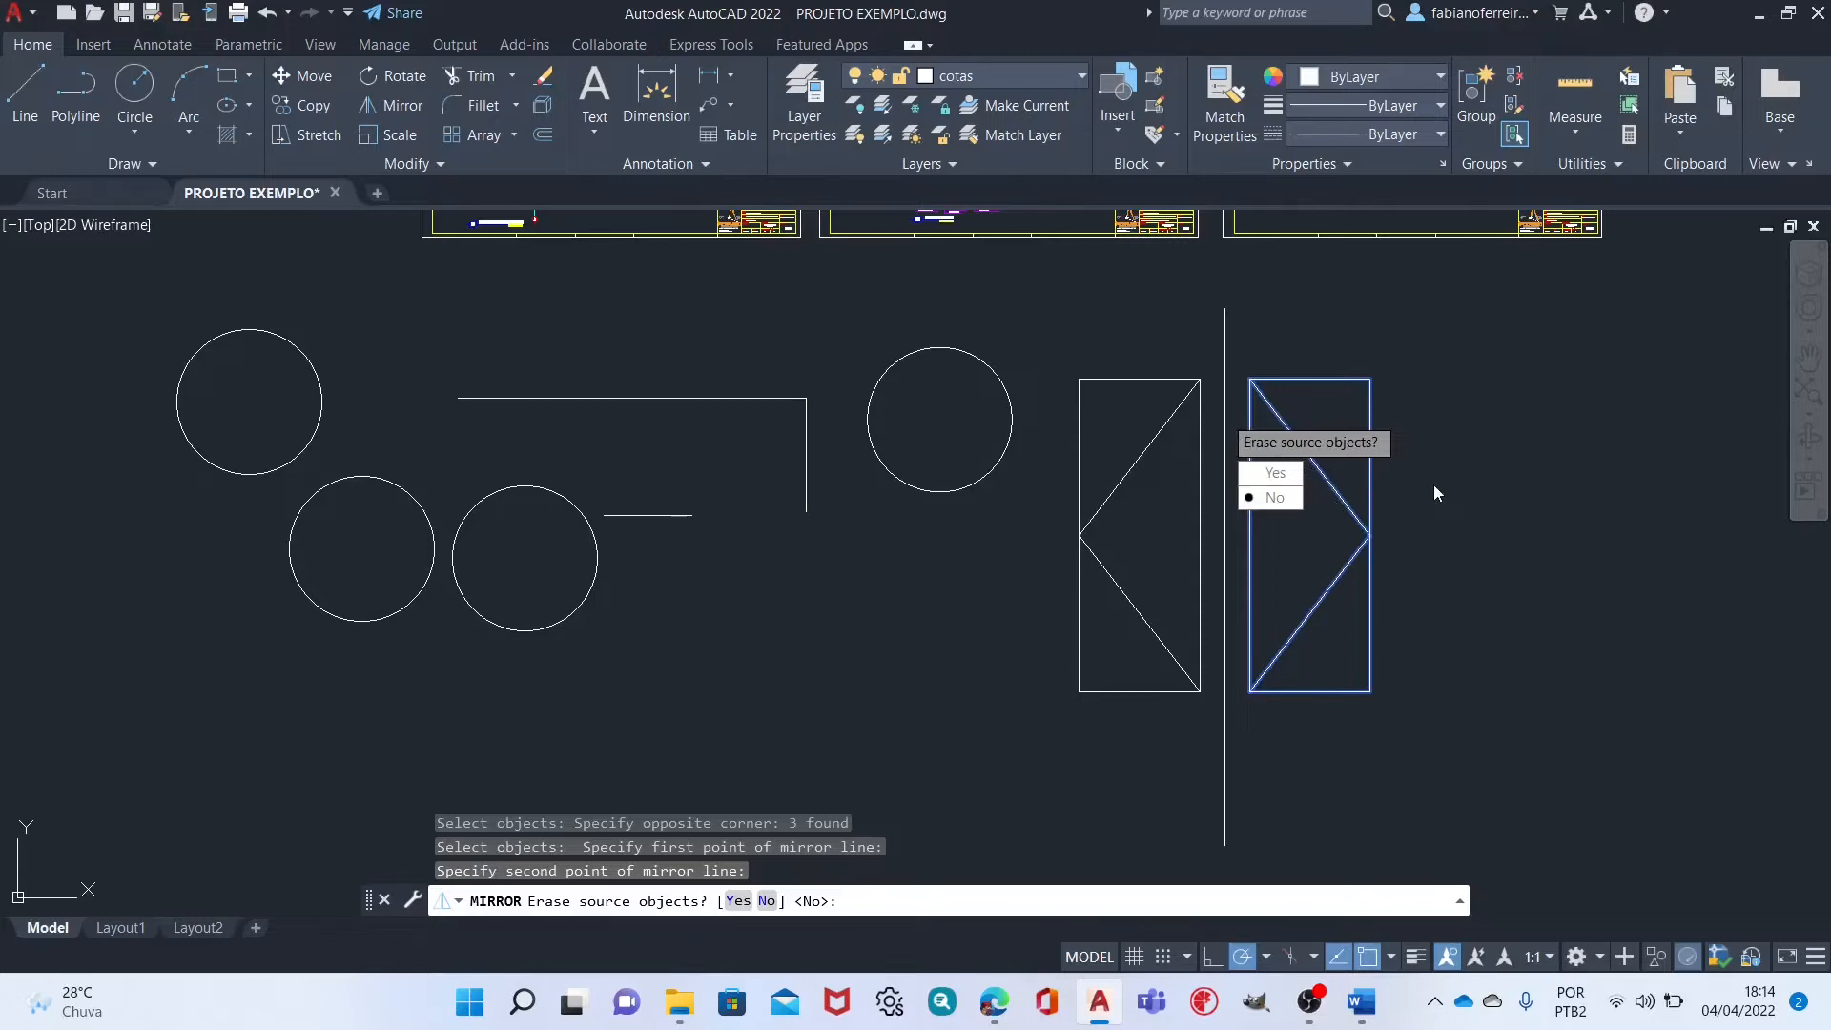
pyautogui.press('Return')
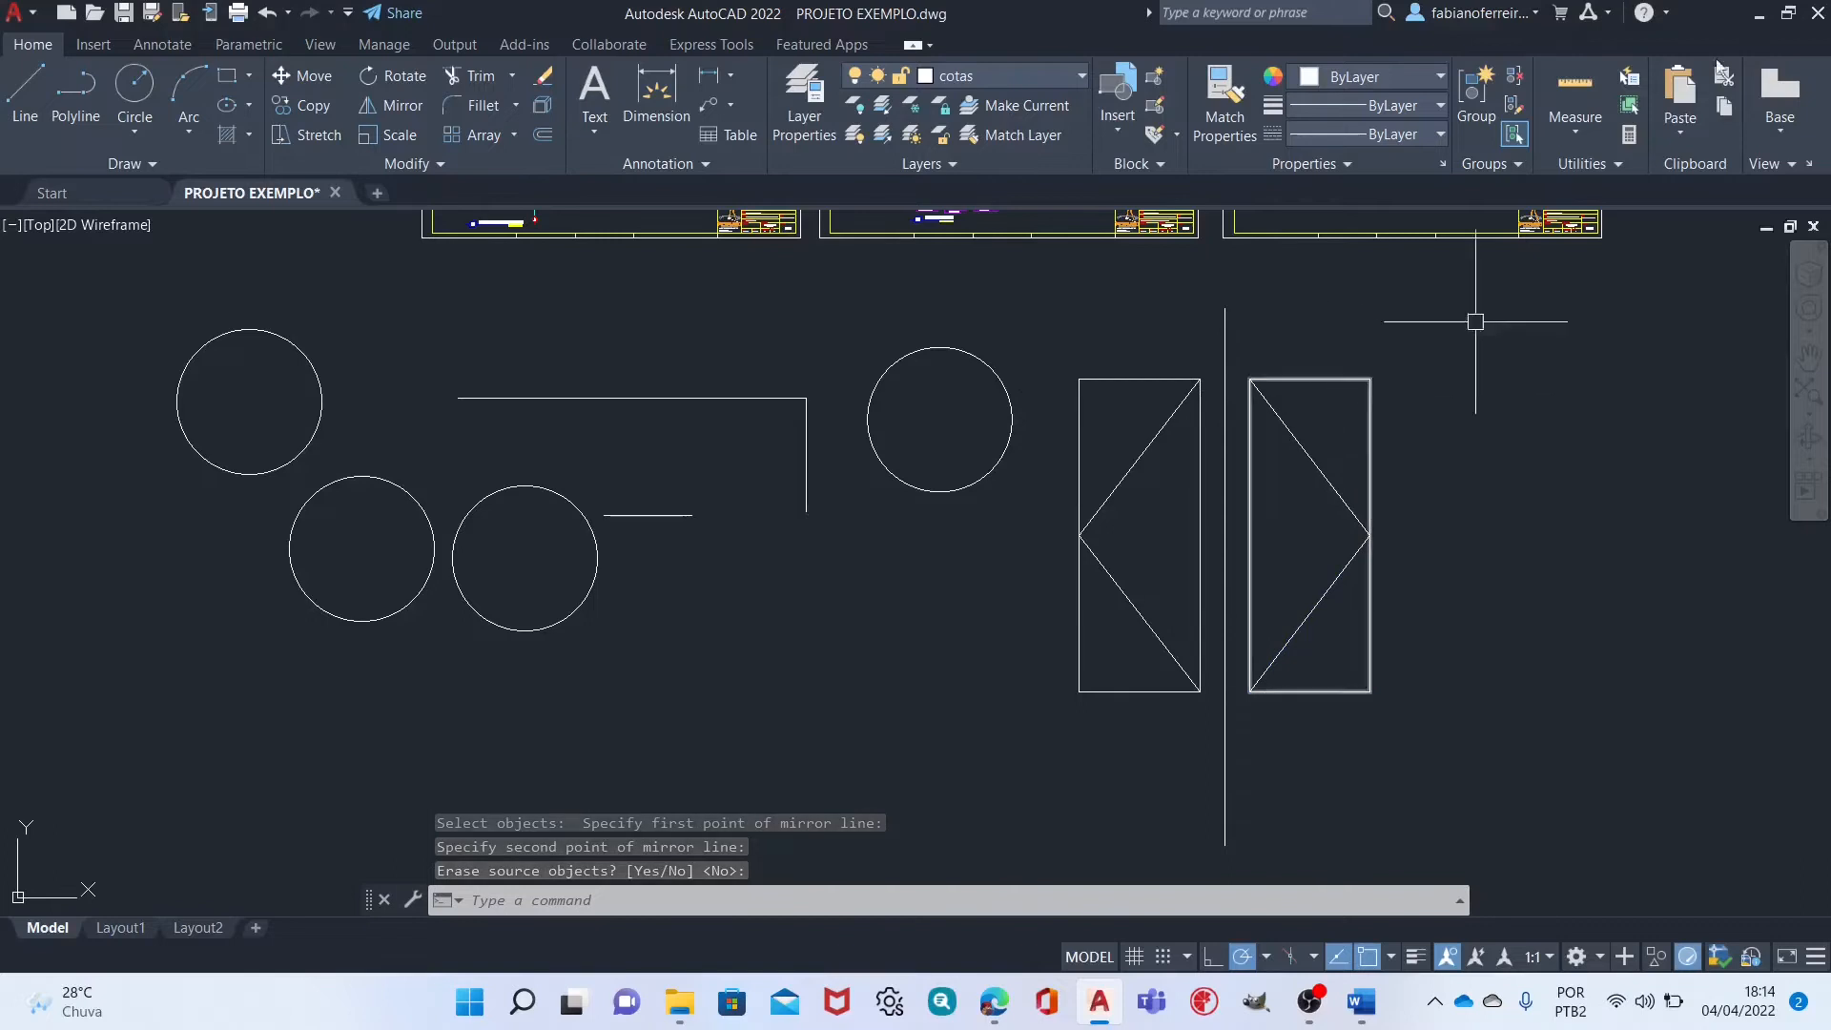
pyautogui.moveTo(1231, 491)
pyautogui.mouseDown(button='middle')
pyautogui.moveTo(1300, 532)
pyautogui.moveTo(1447, 556)
pyautogui.mouseUp(button='middle')
pyautogui.moveTo(1240, 479)
pyautogui.mouseDown(button='middle')
pyautogui.moveTo(1361, 478)
pyautogui.moveTo(1354, 409)
pyautogui.mouseUp(button='middle')
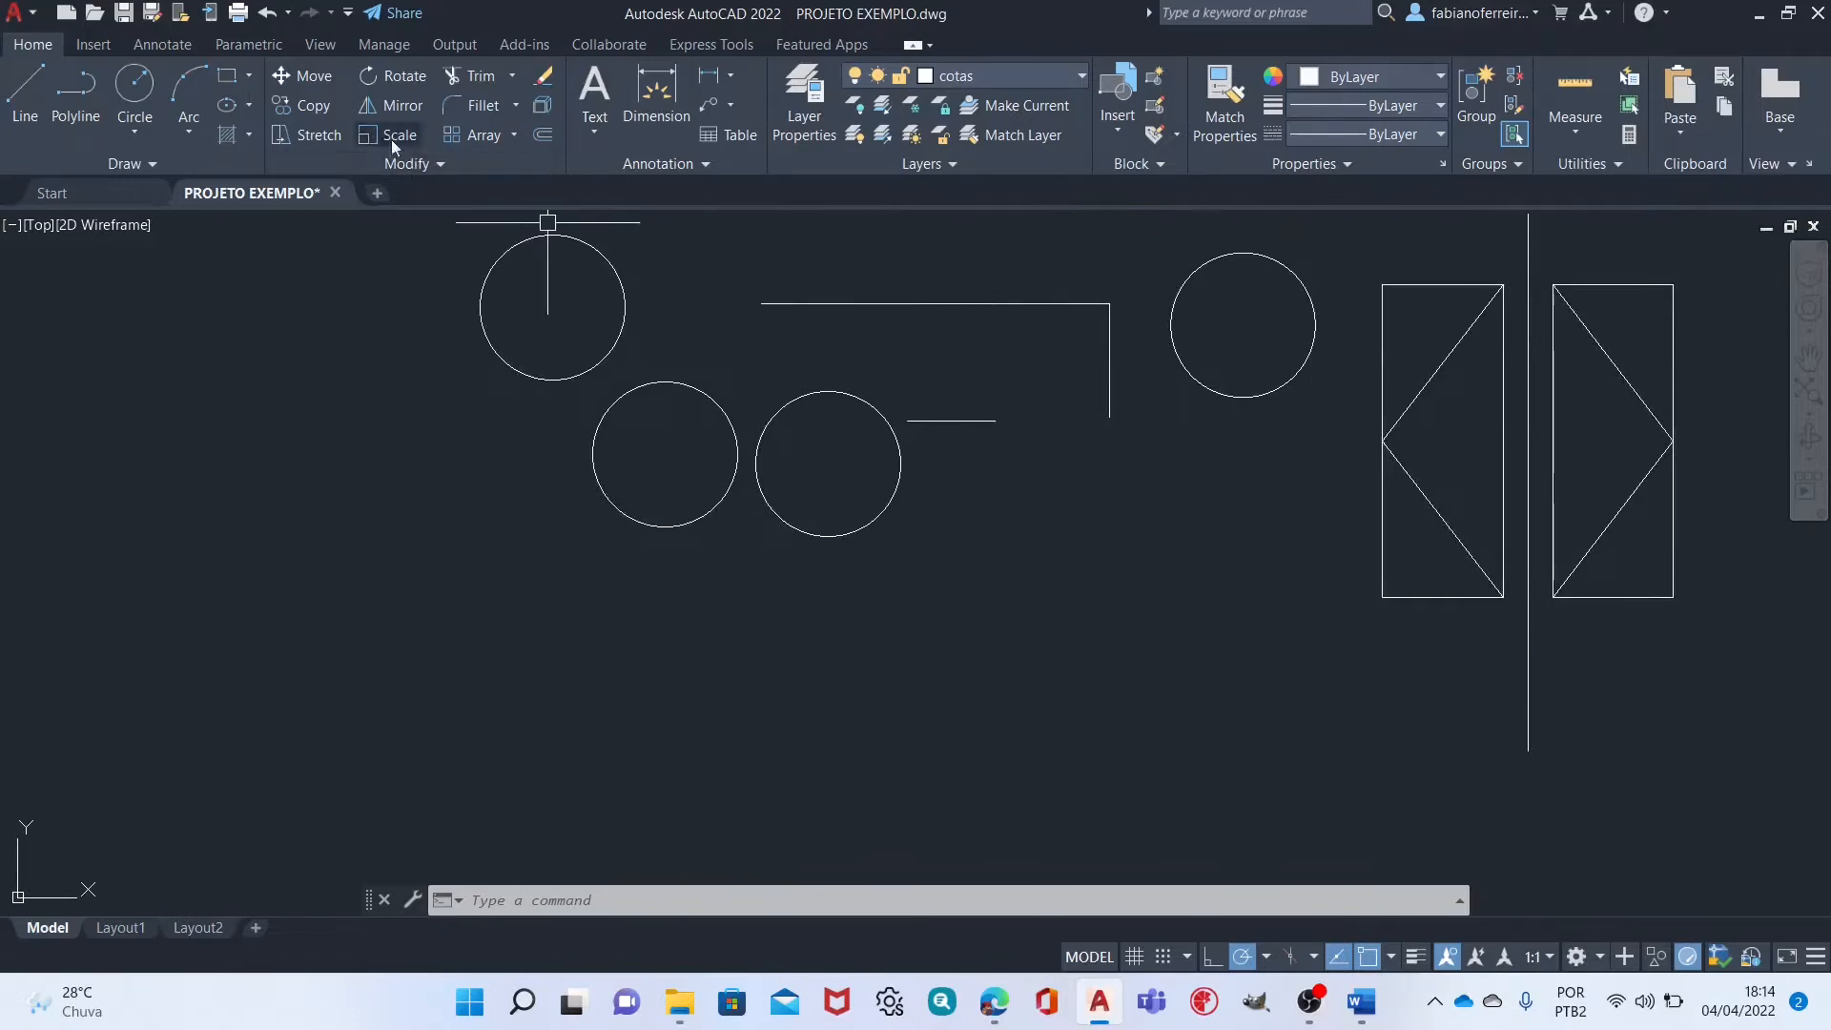
pyautogui.moveTo(975, 400)
pyautogui.mouseDown(button='middle')
pyautogui.moveTo(899, 397)
pyautogui.moveTo(873, 440)
pyautogui.mouseUp(button='middle')
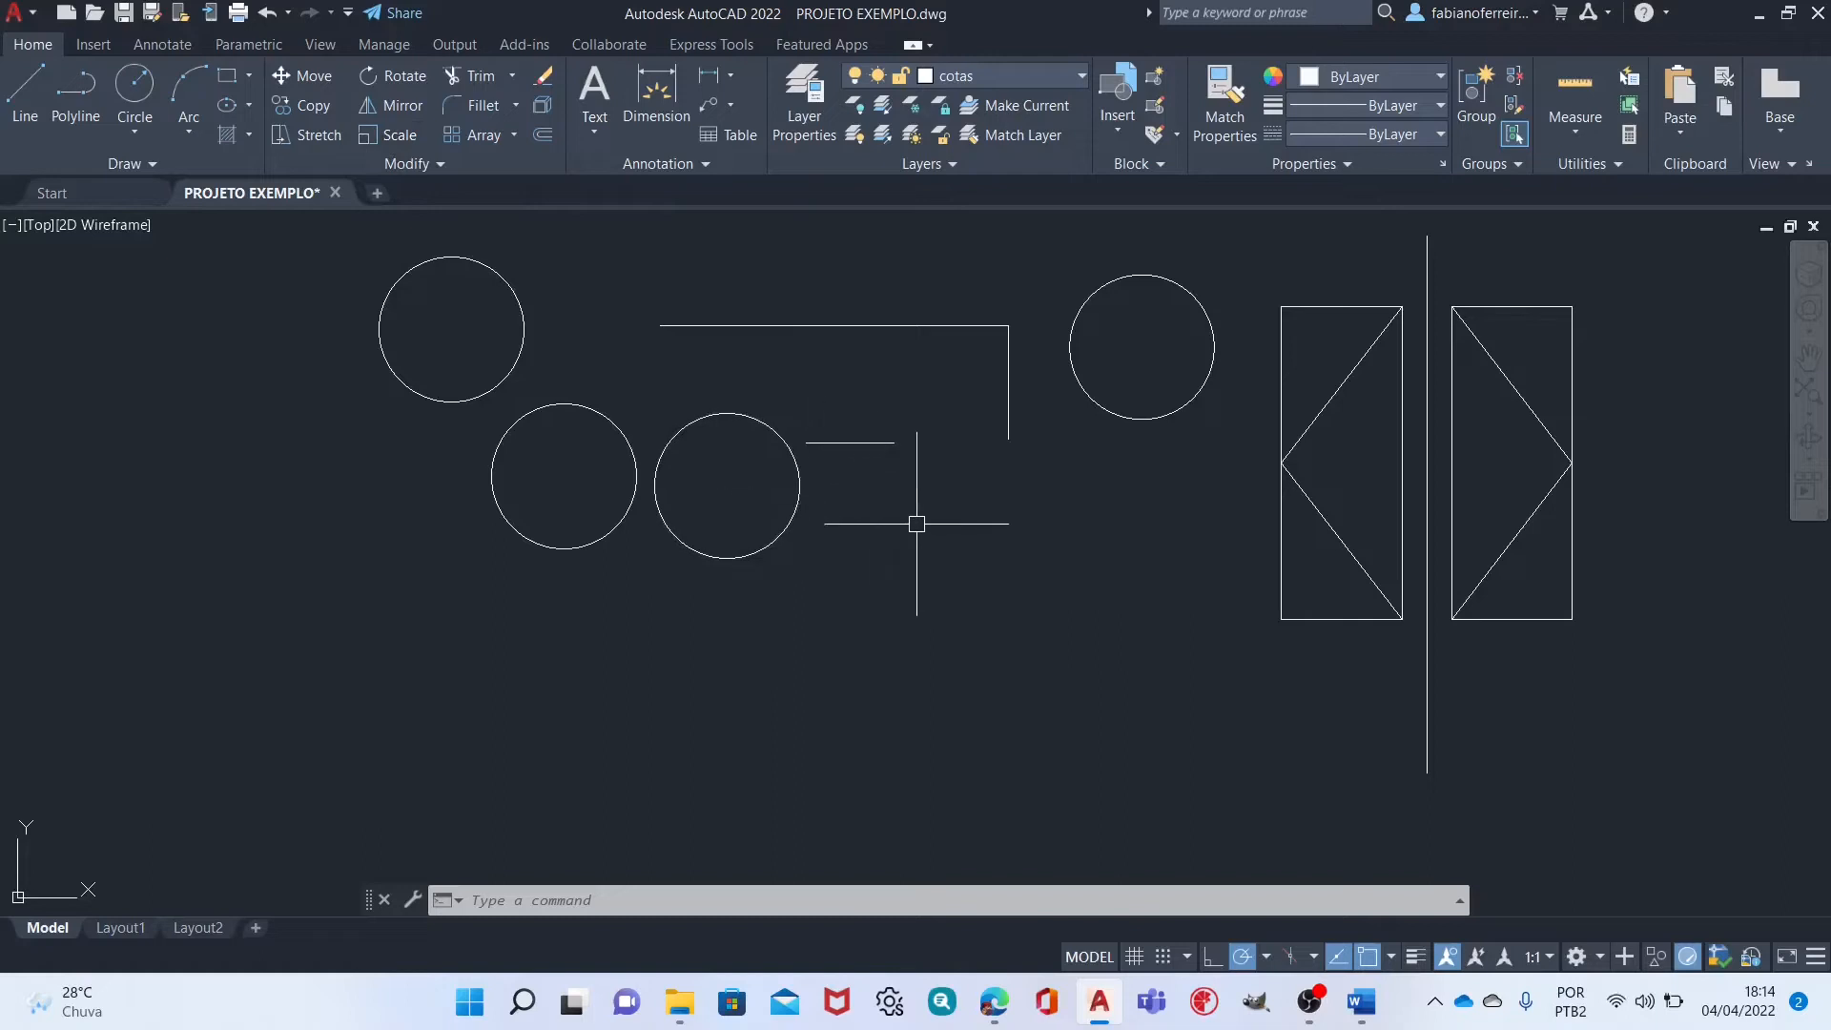
pyautogui.press('Return')
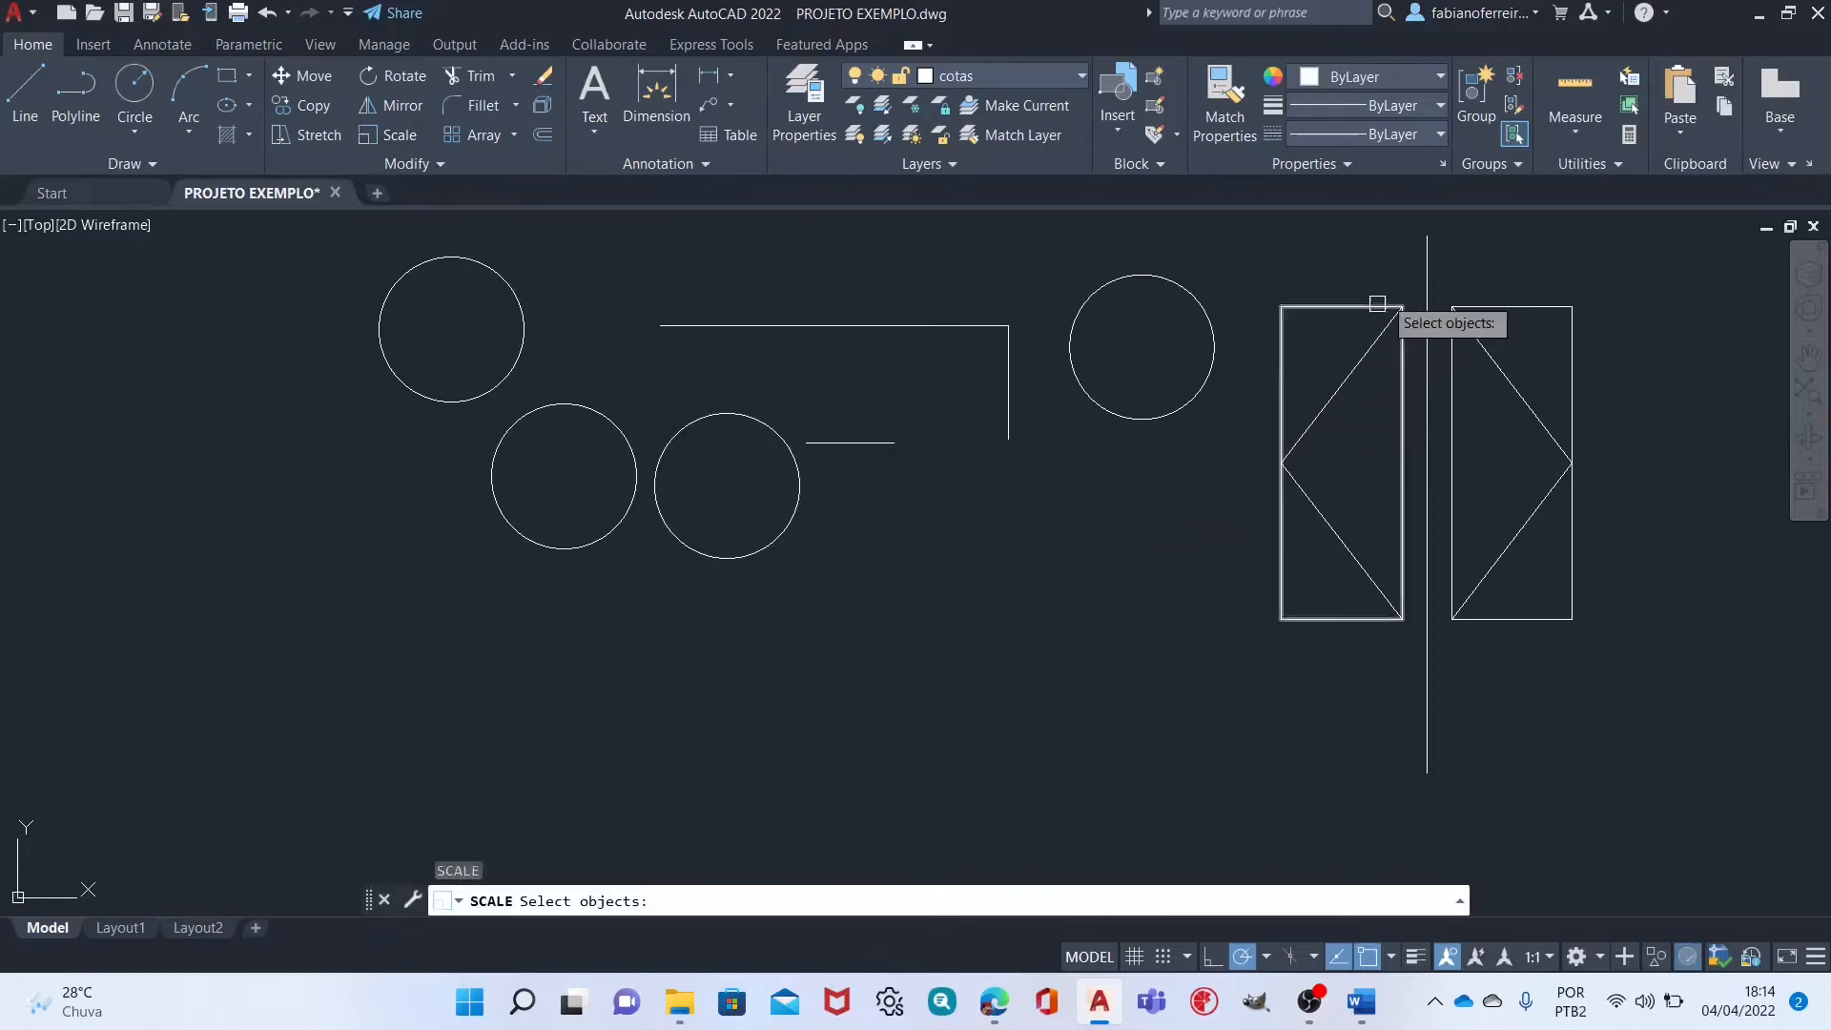
pyautogui.press('Escape')
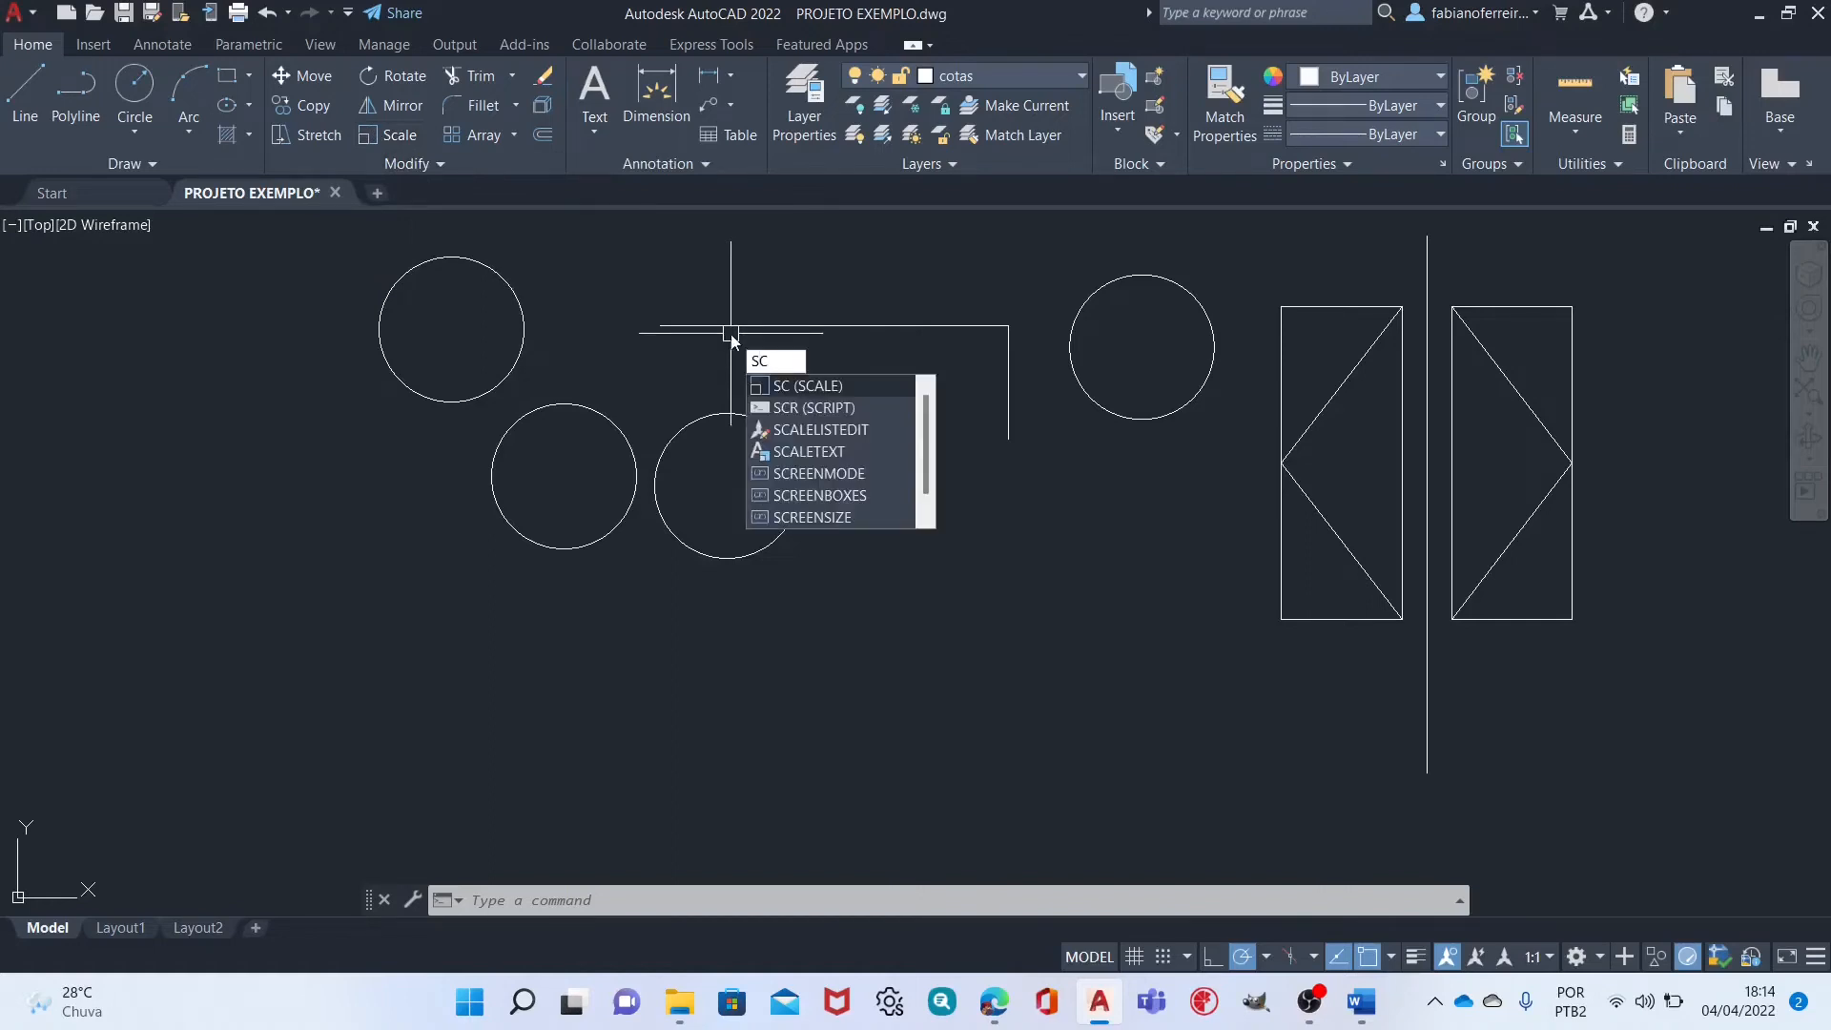
# Scale the circle nearest the rectangles by a factor of .5 about its center.
pyautogui.press('Return')
pyautogui.click(1167, 351)
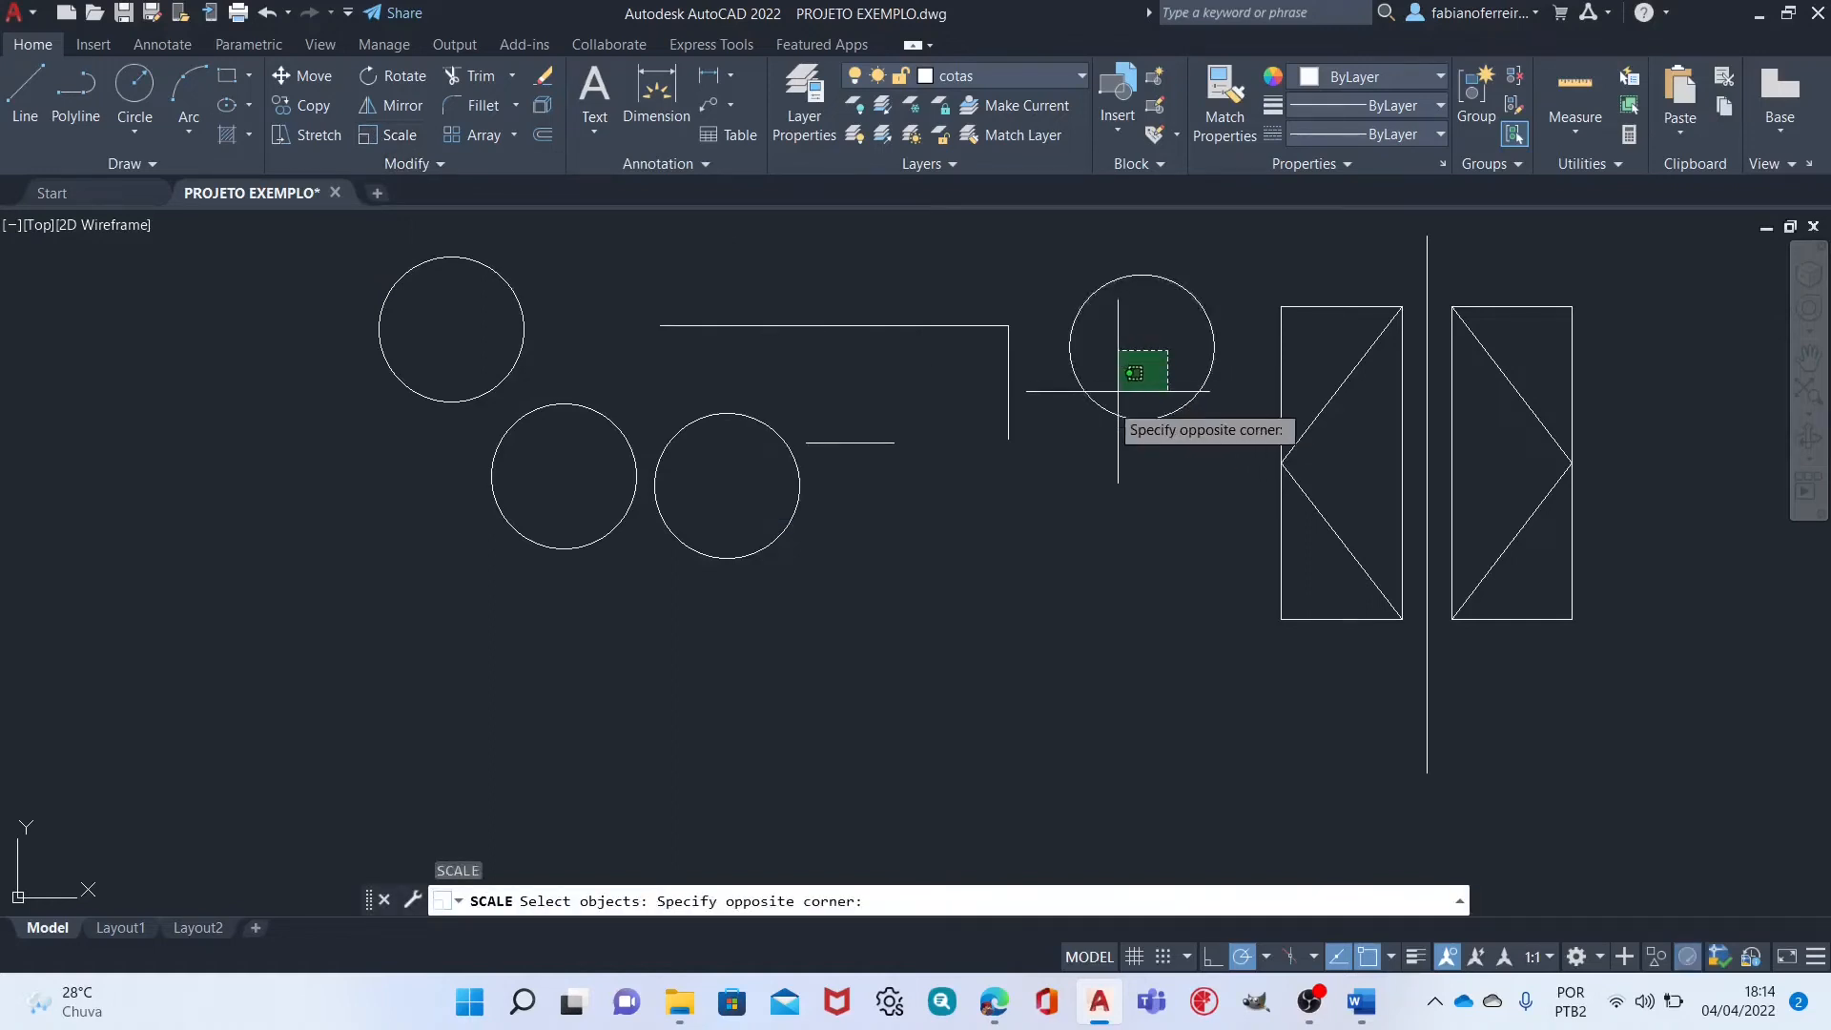
pyautogui.click(1082, 472)
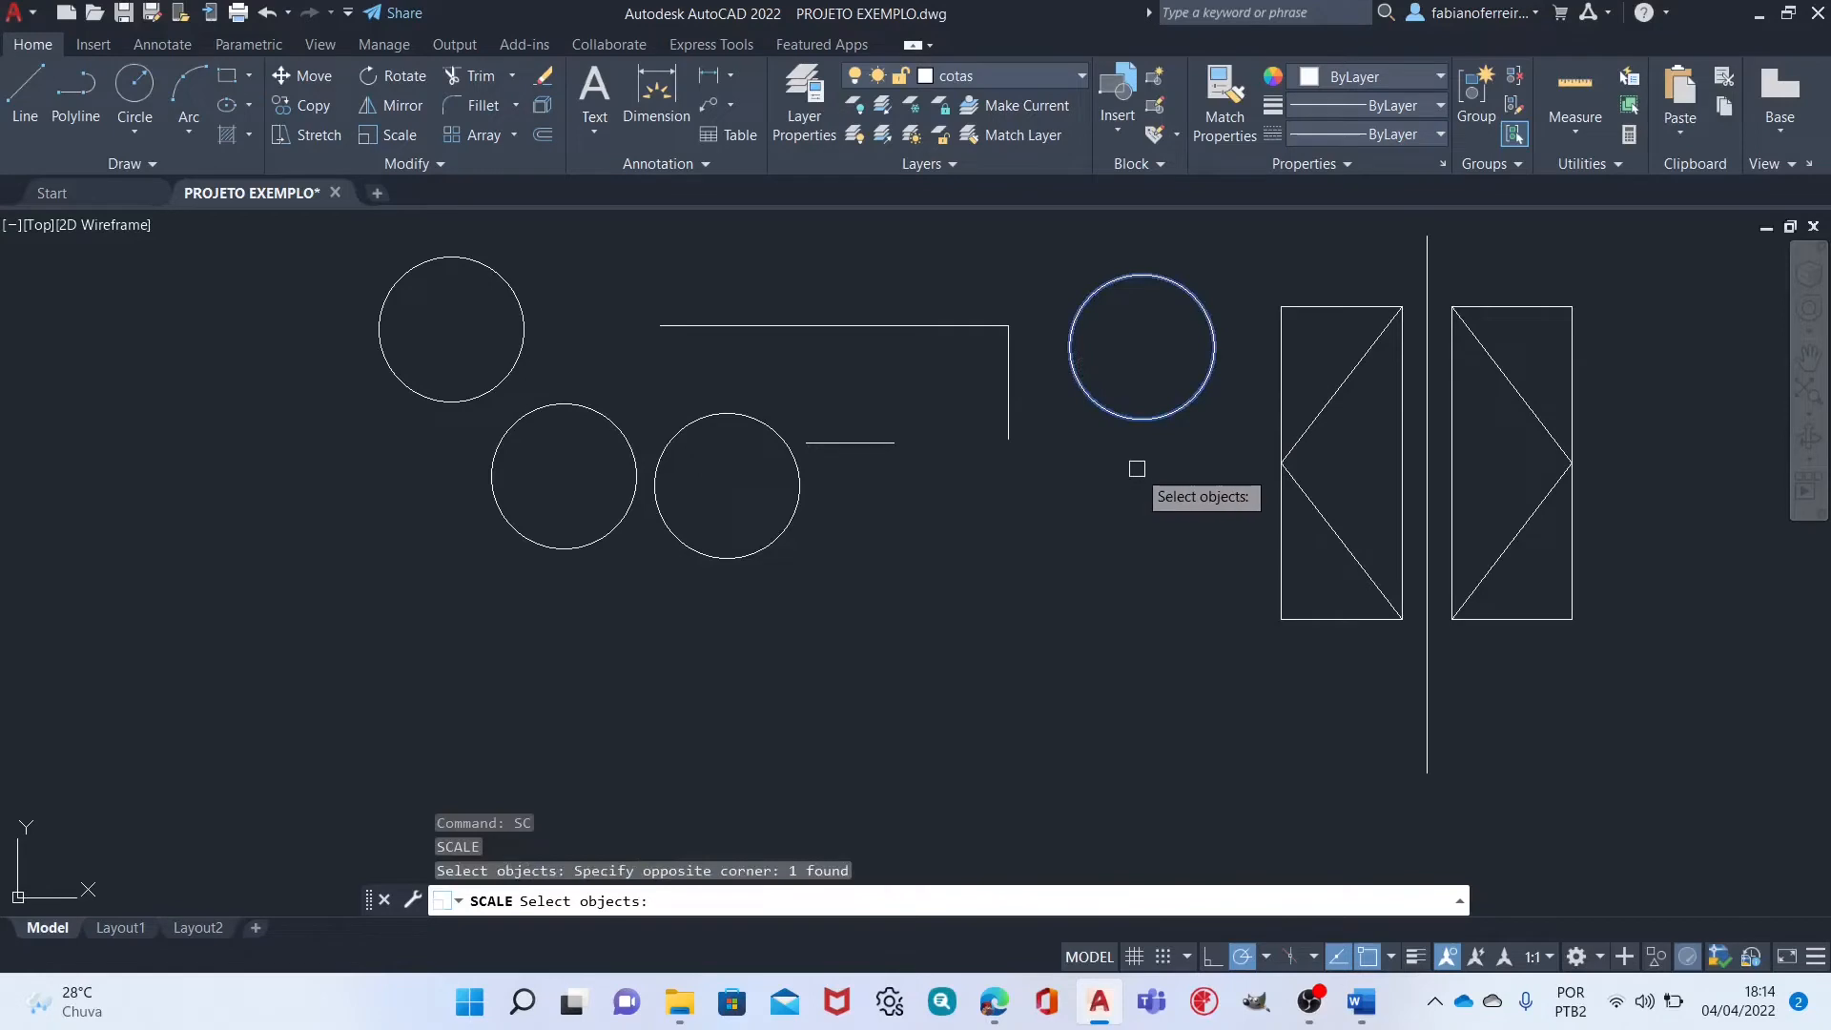
pyautogui.press('Return')
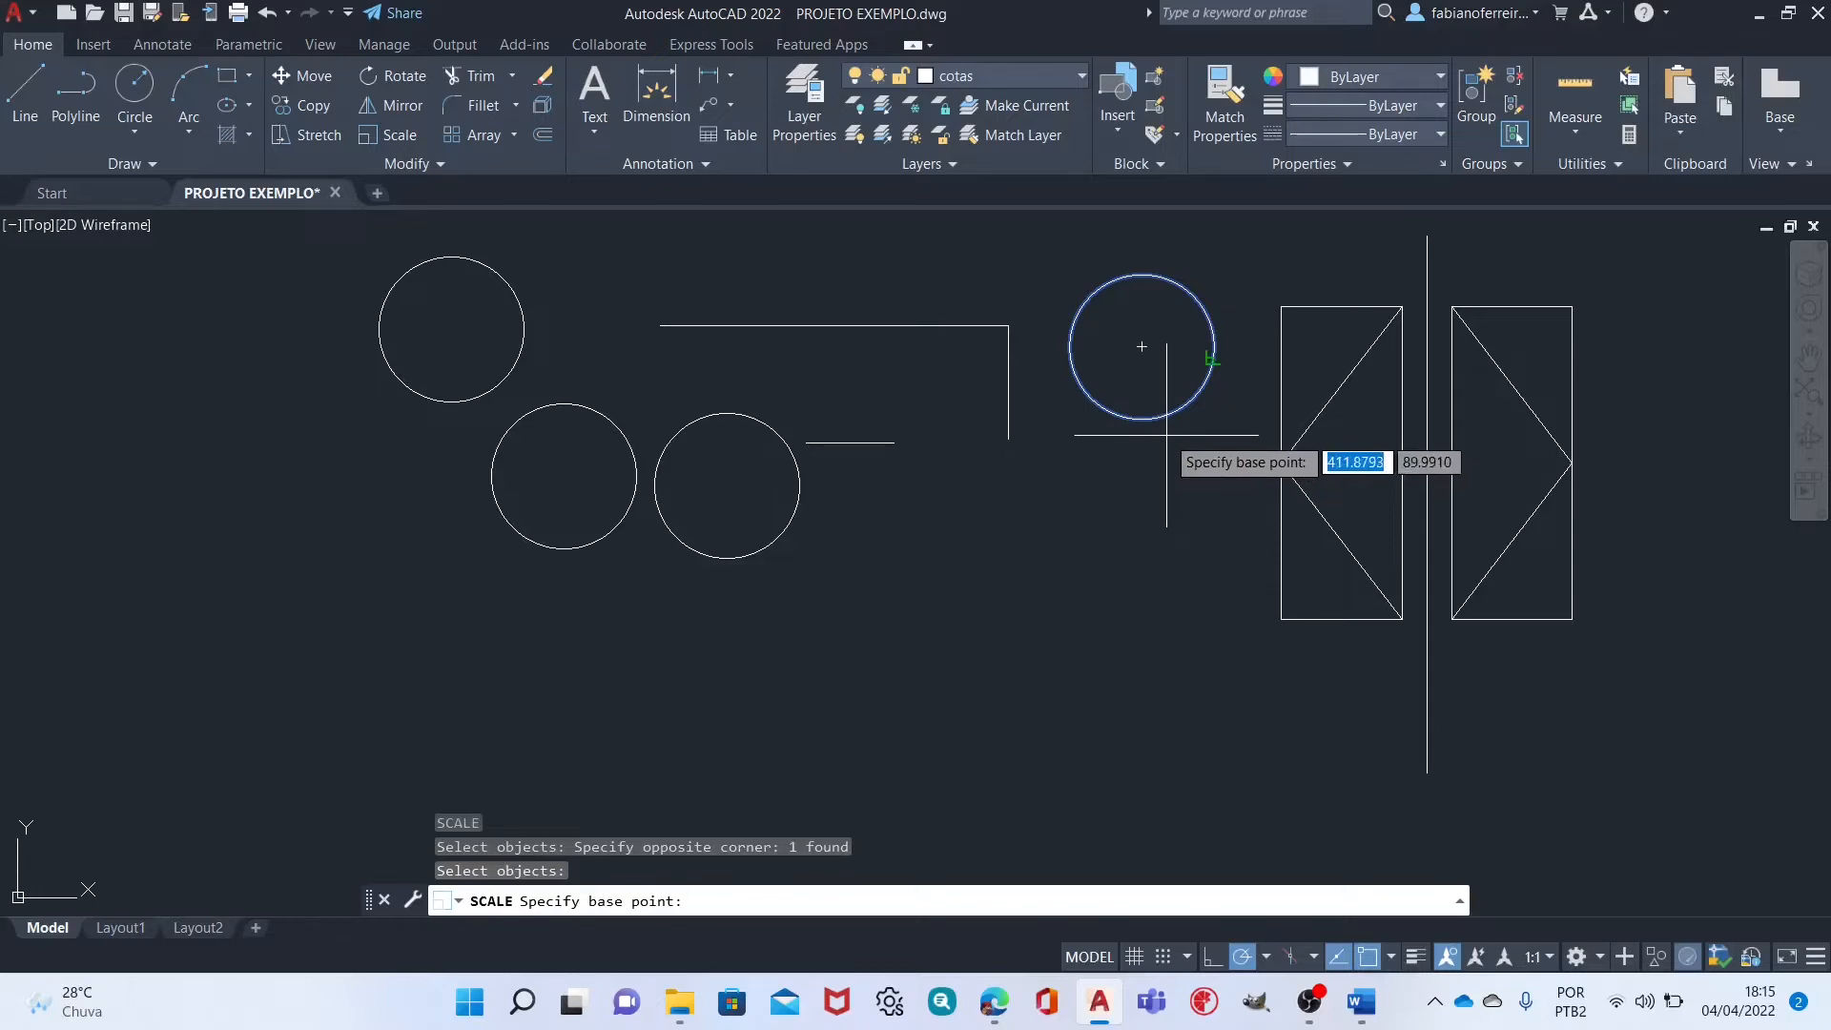
pyautogui.click(1142, 346)
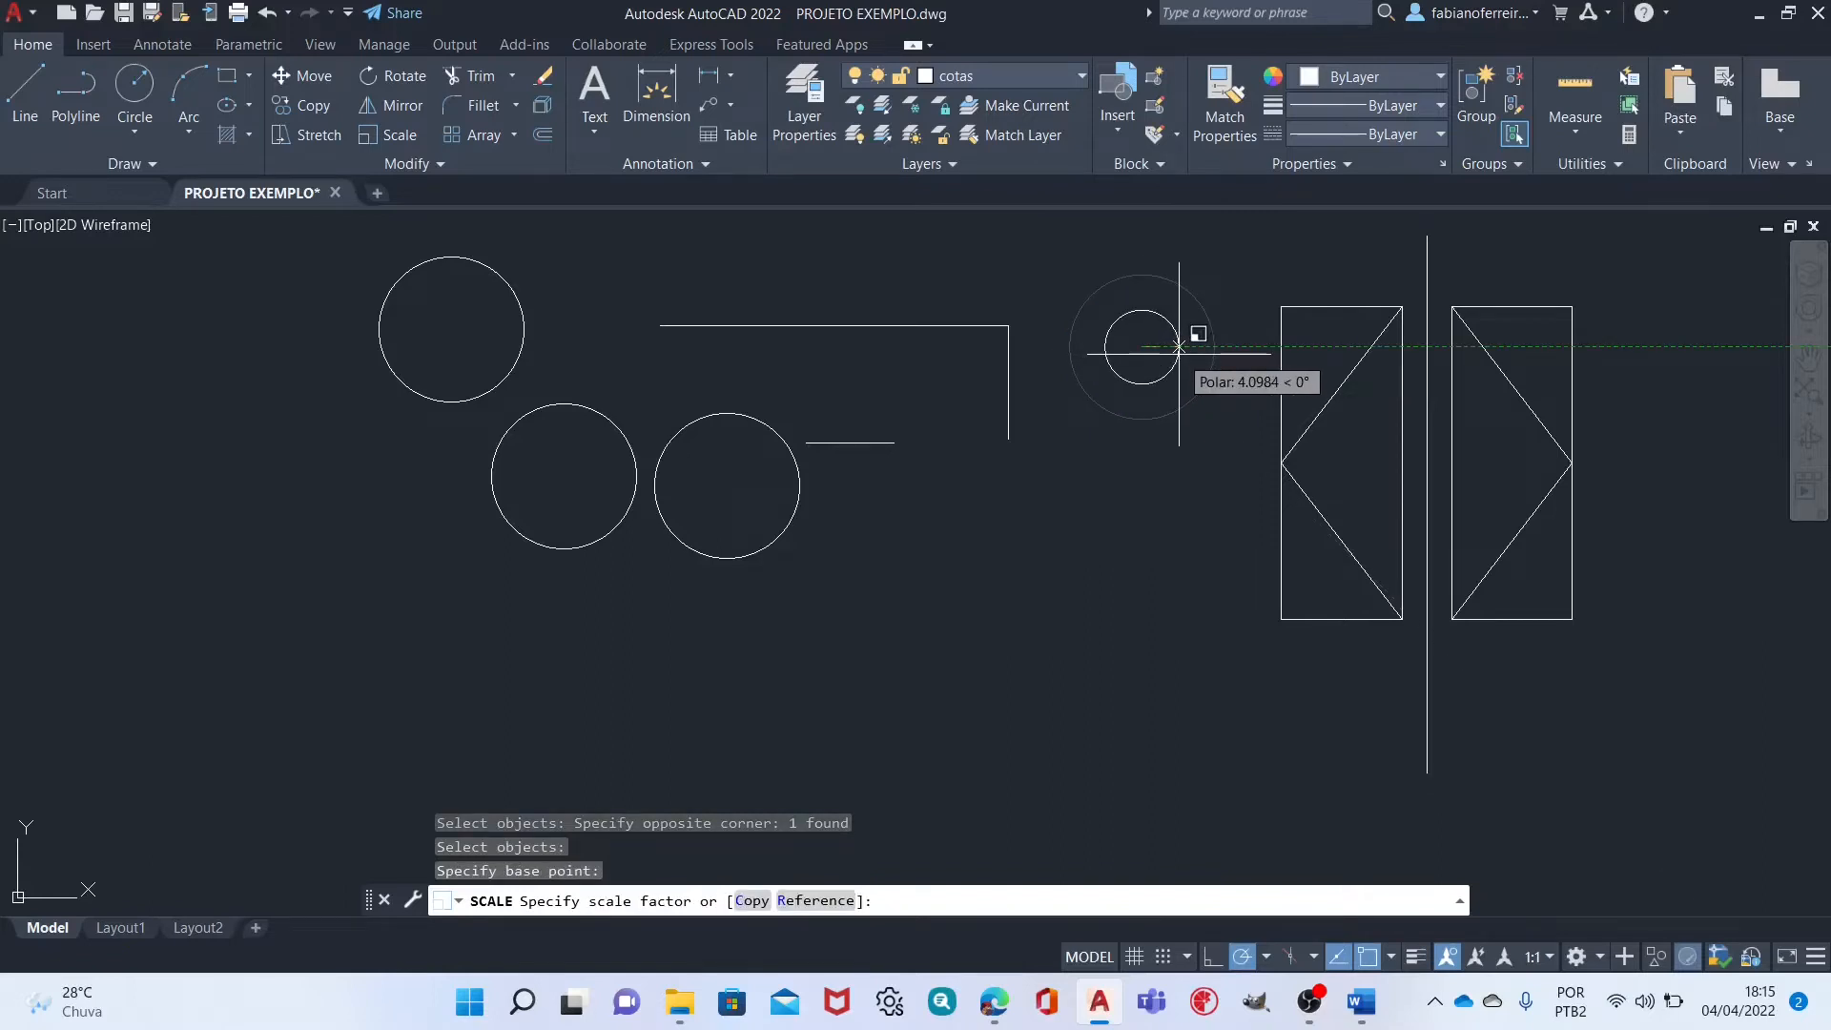
pyautogui.write('.5')
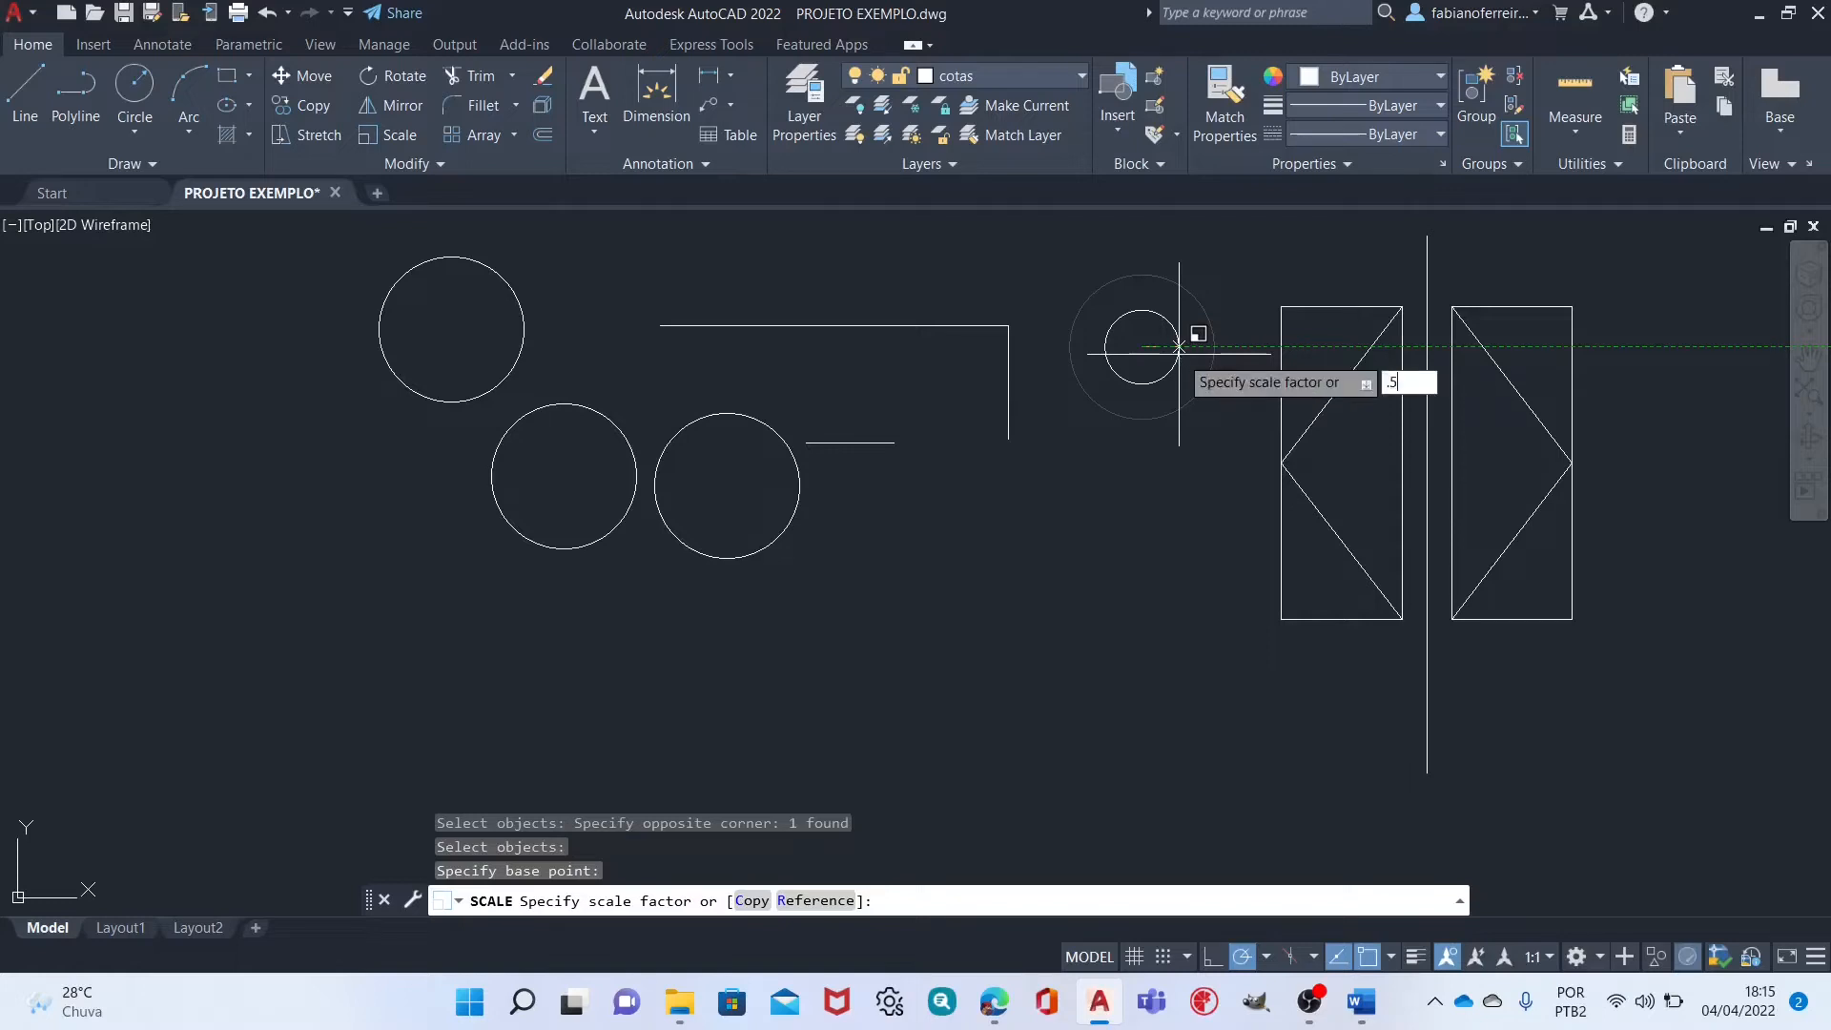
pyautogui.press('Return')
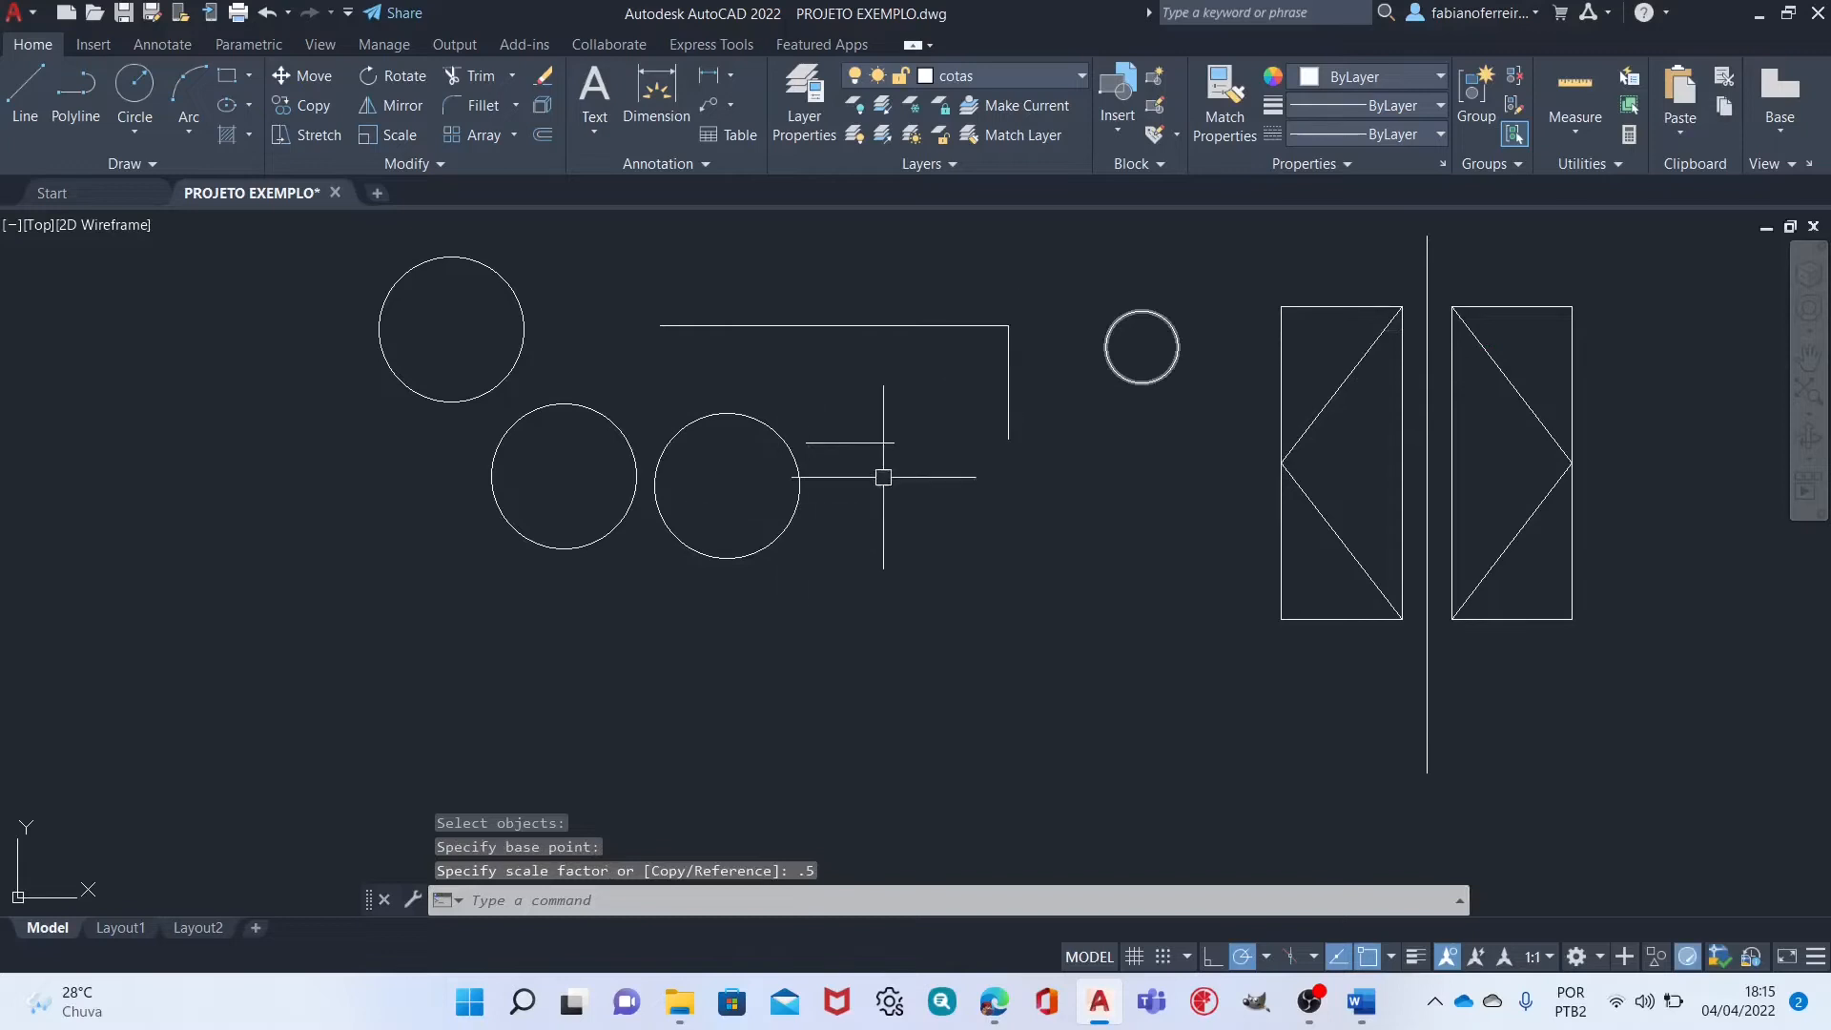
# Scale the rectangle left of the vertical line, with its diagonals, to half size about its lower-right corner.
pyautogui.write('sc')
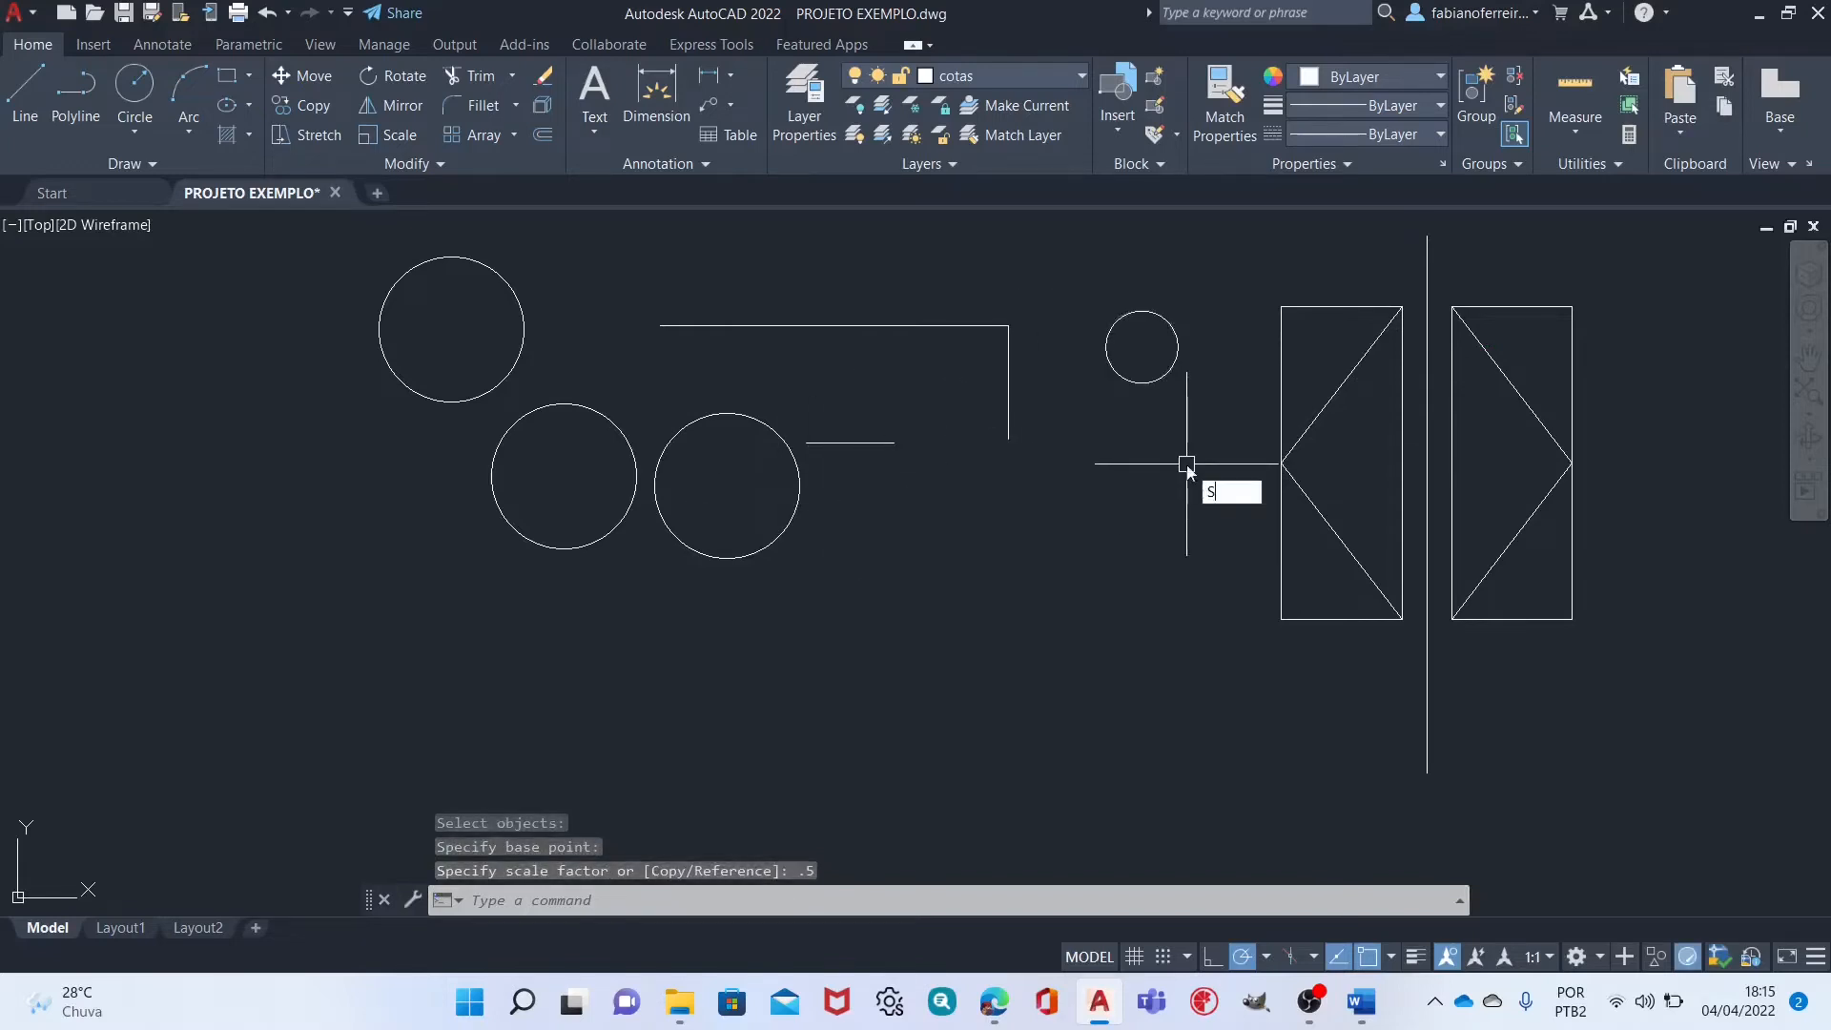
pyautogui.press('Return')
pyautogui.click(1372, 269)
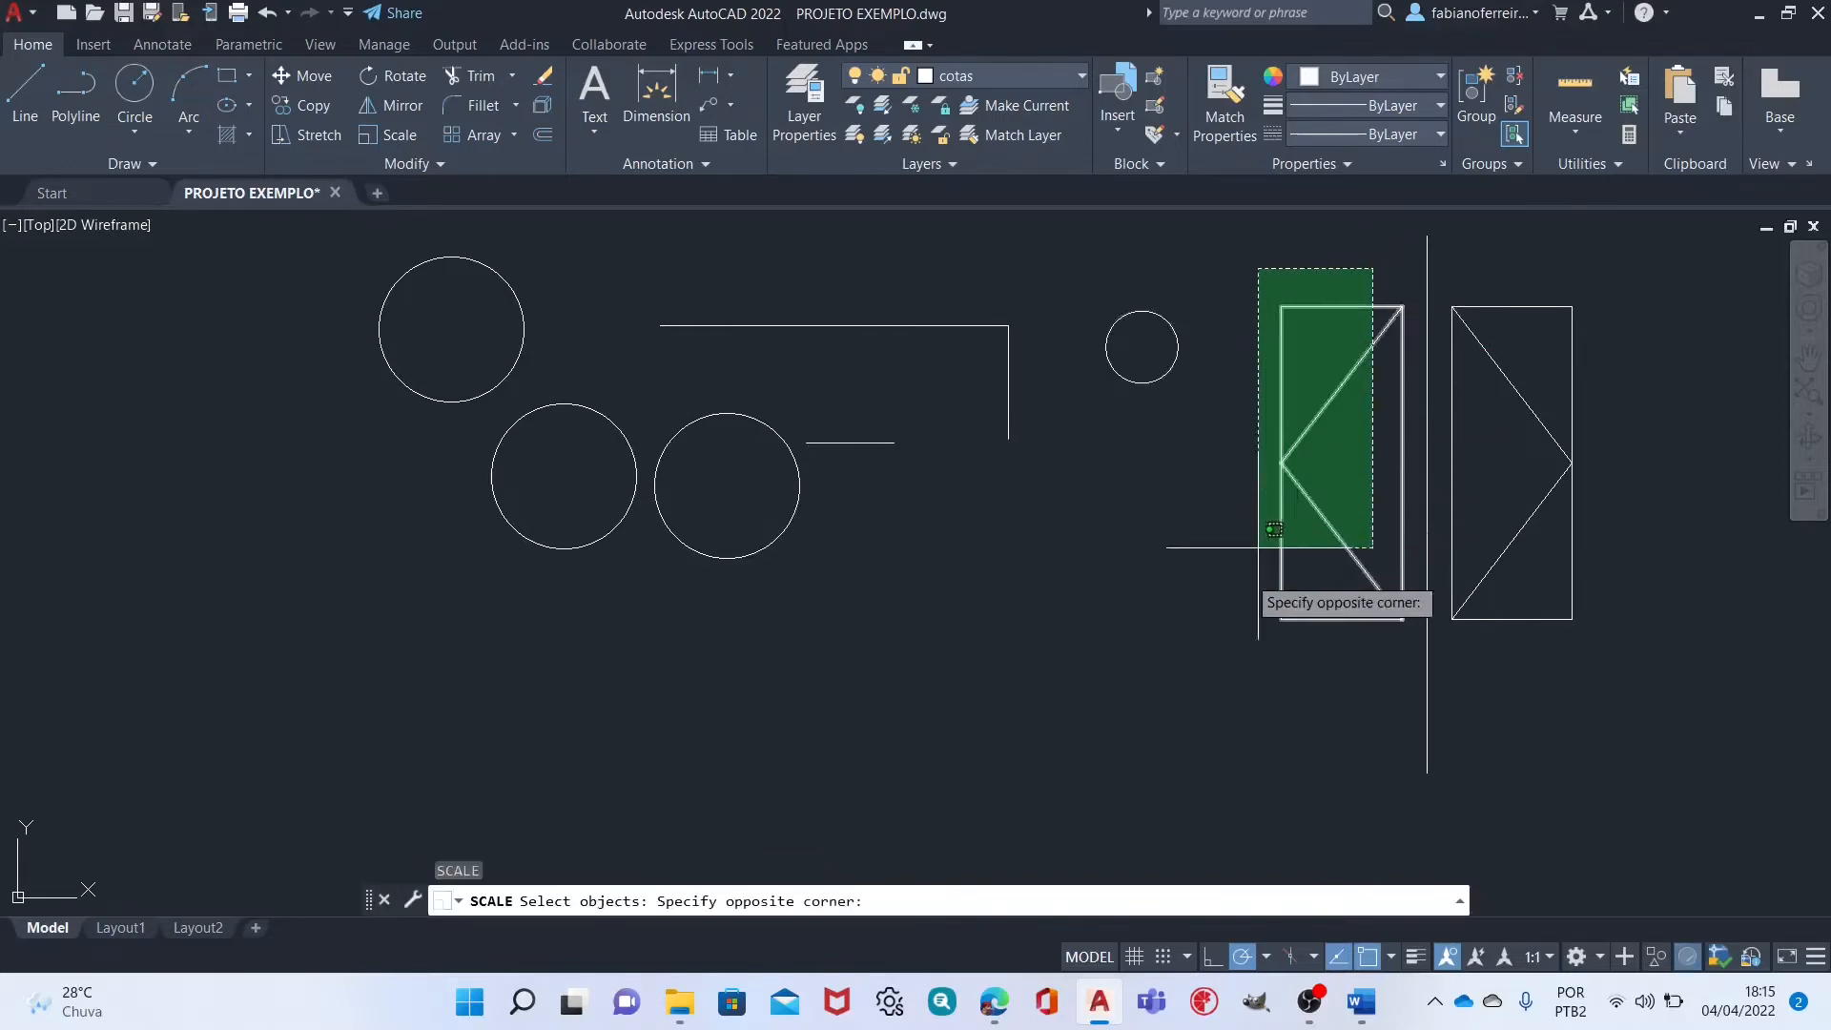
pyautogui.click(1242, 656)
pyautogui.press('Return')
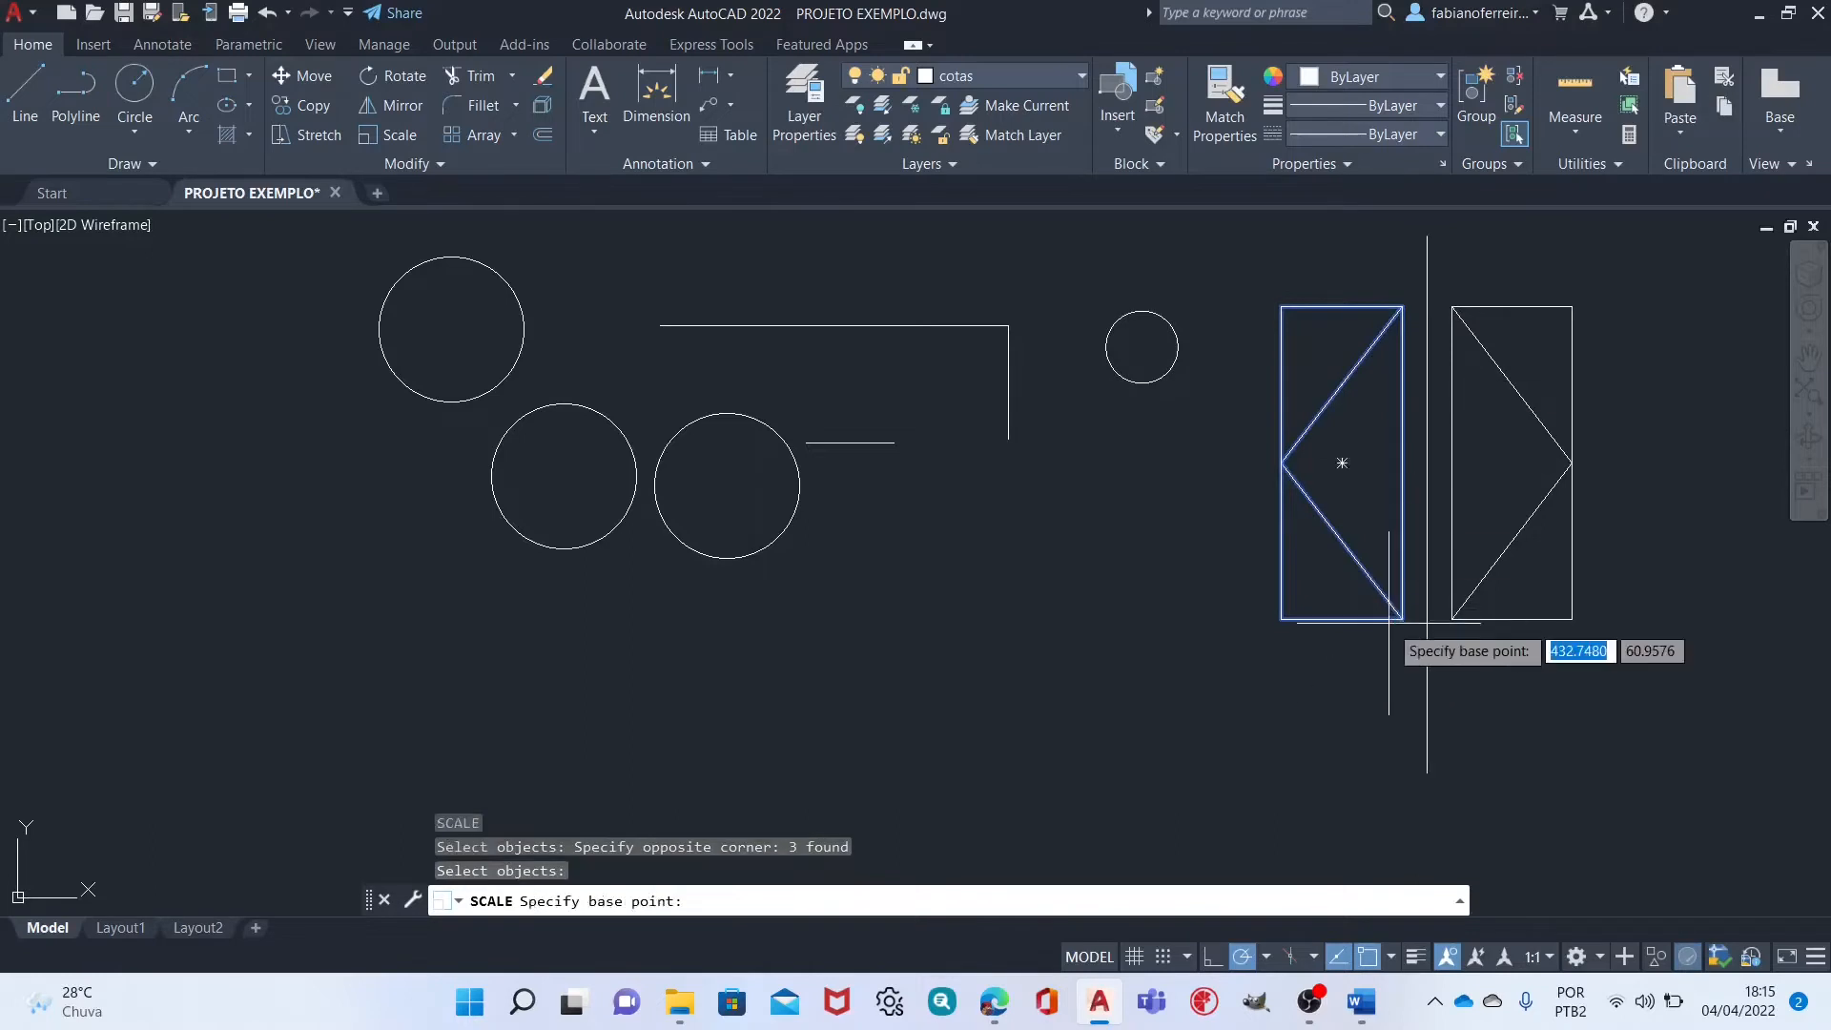
pyautogui.click(1402, 618)
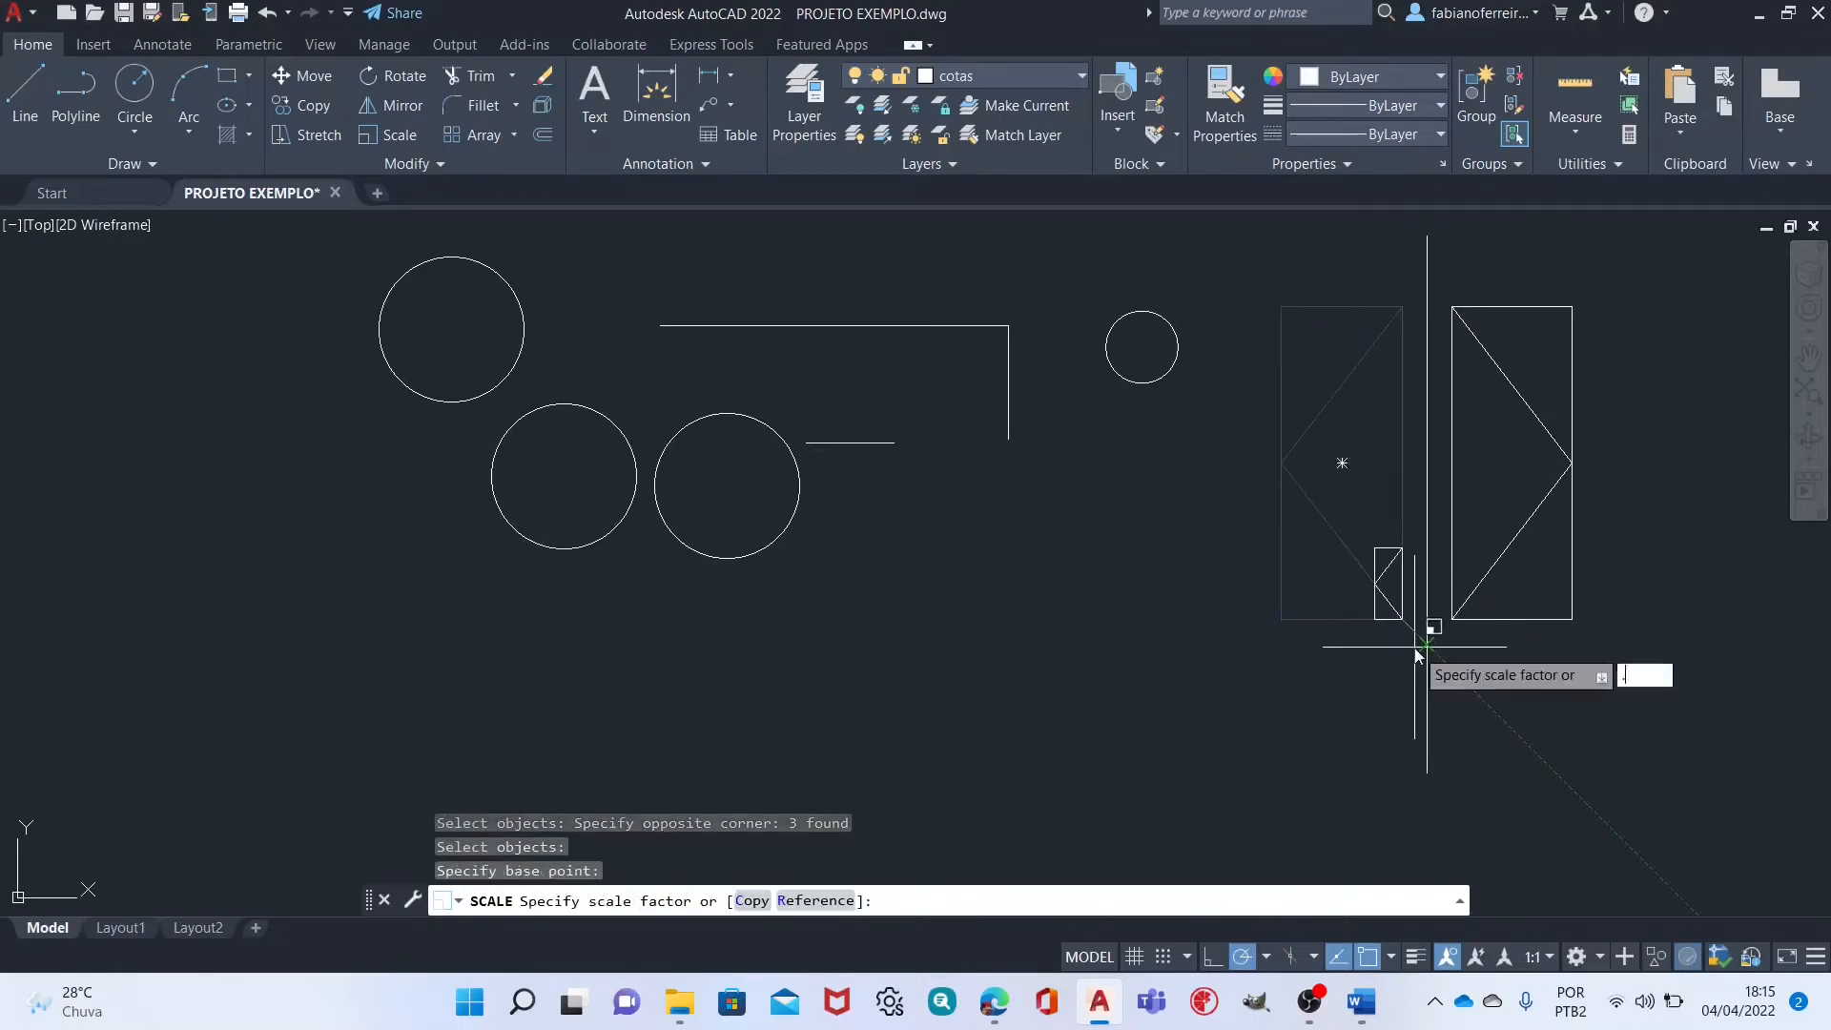
pyautogui.press('Return')
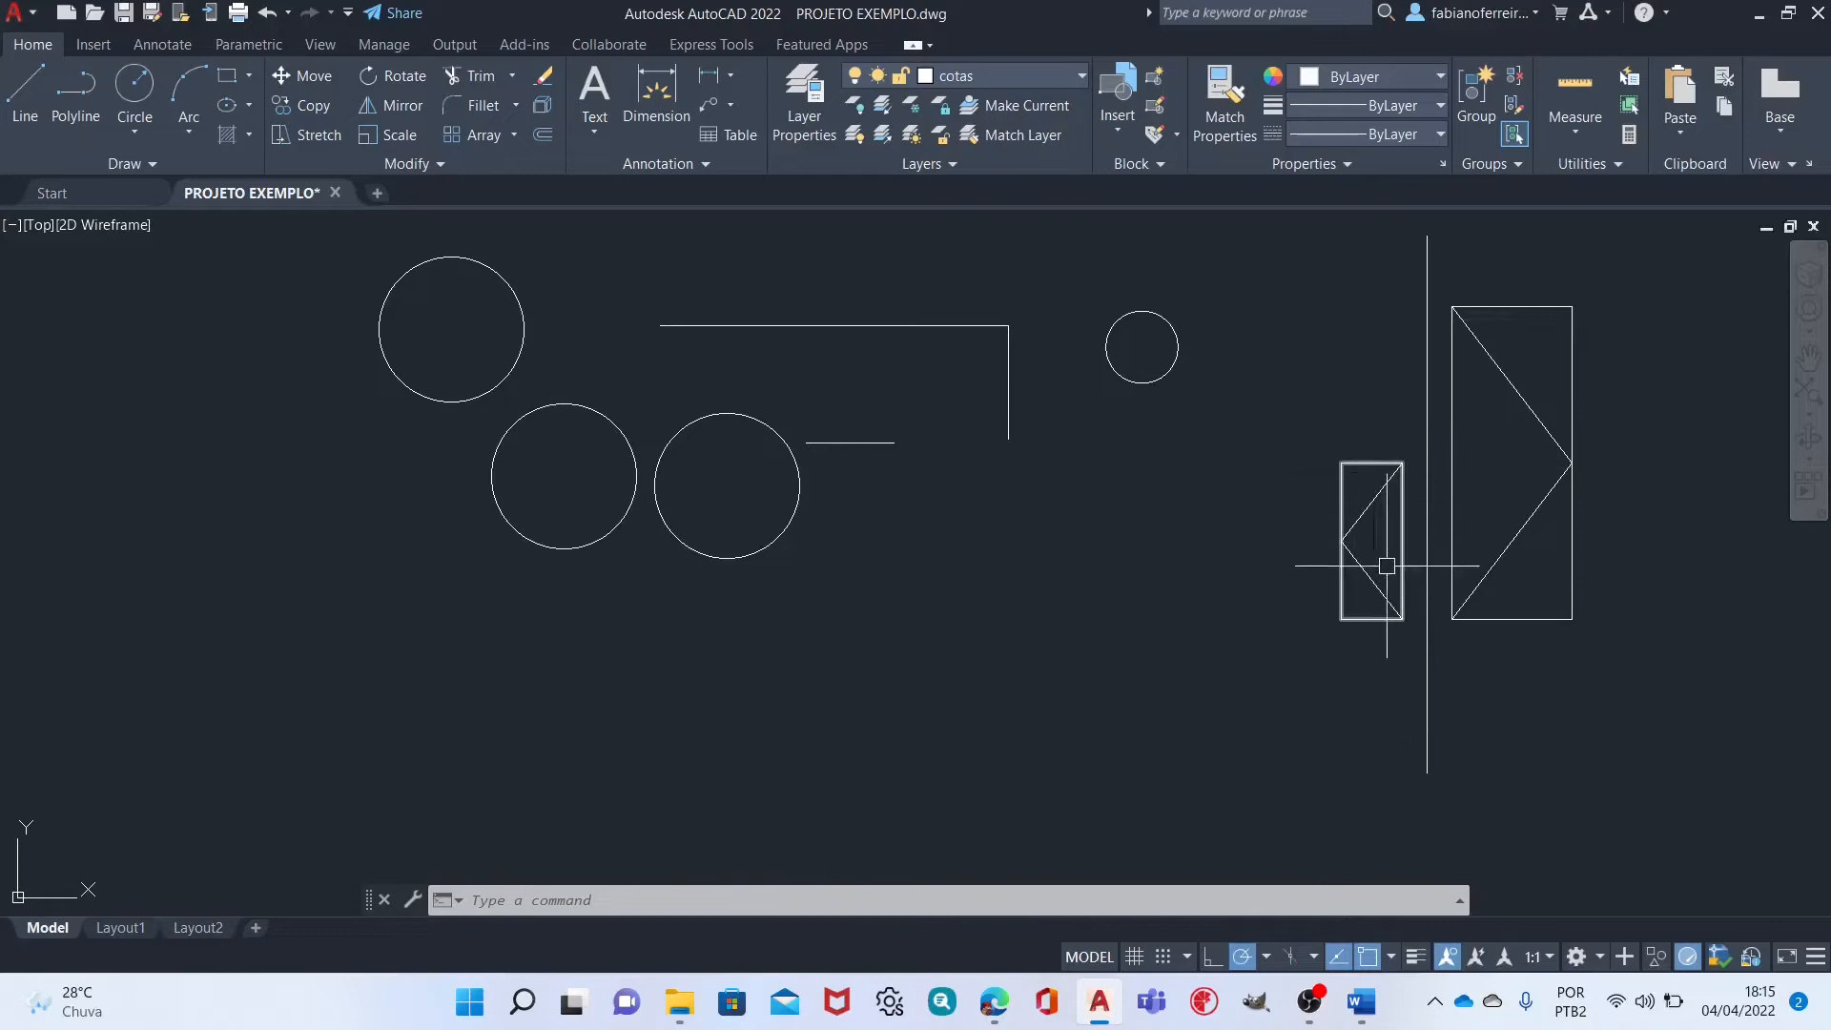
pyautogui.moveTo(1169, 590); pyautogui.dragTo(1320, 595, button='middle')
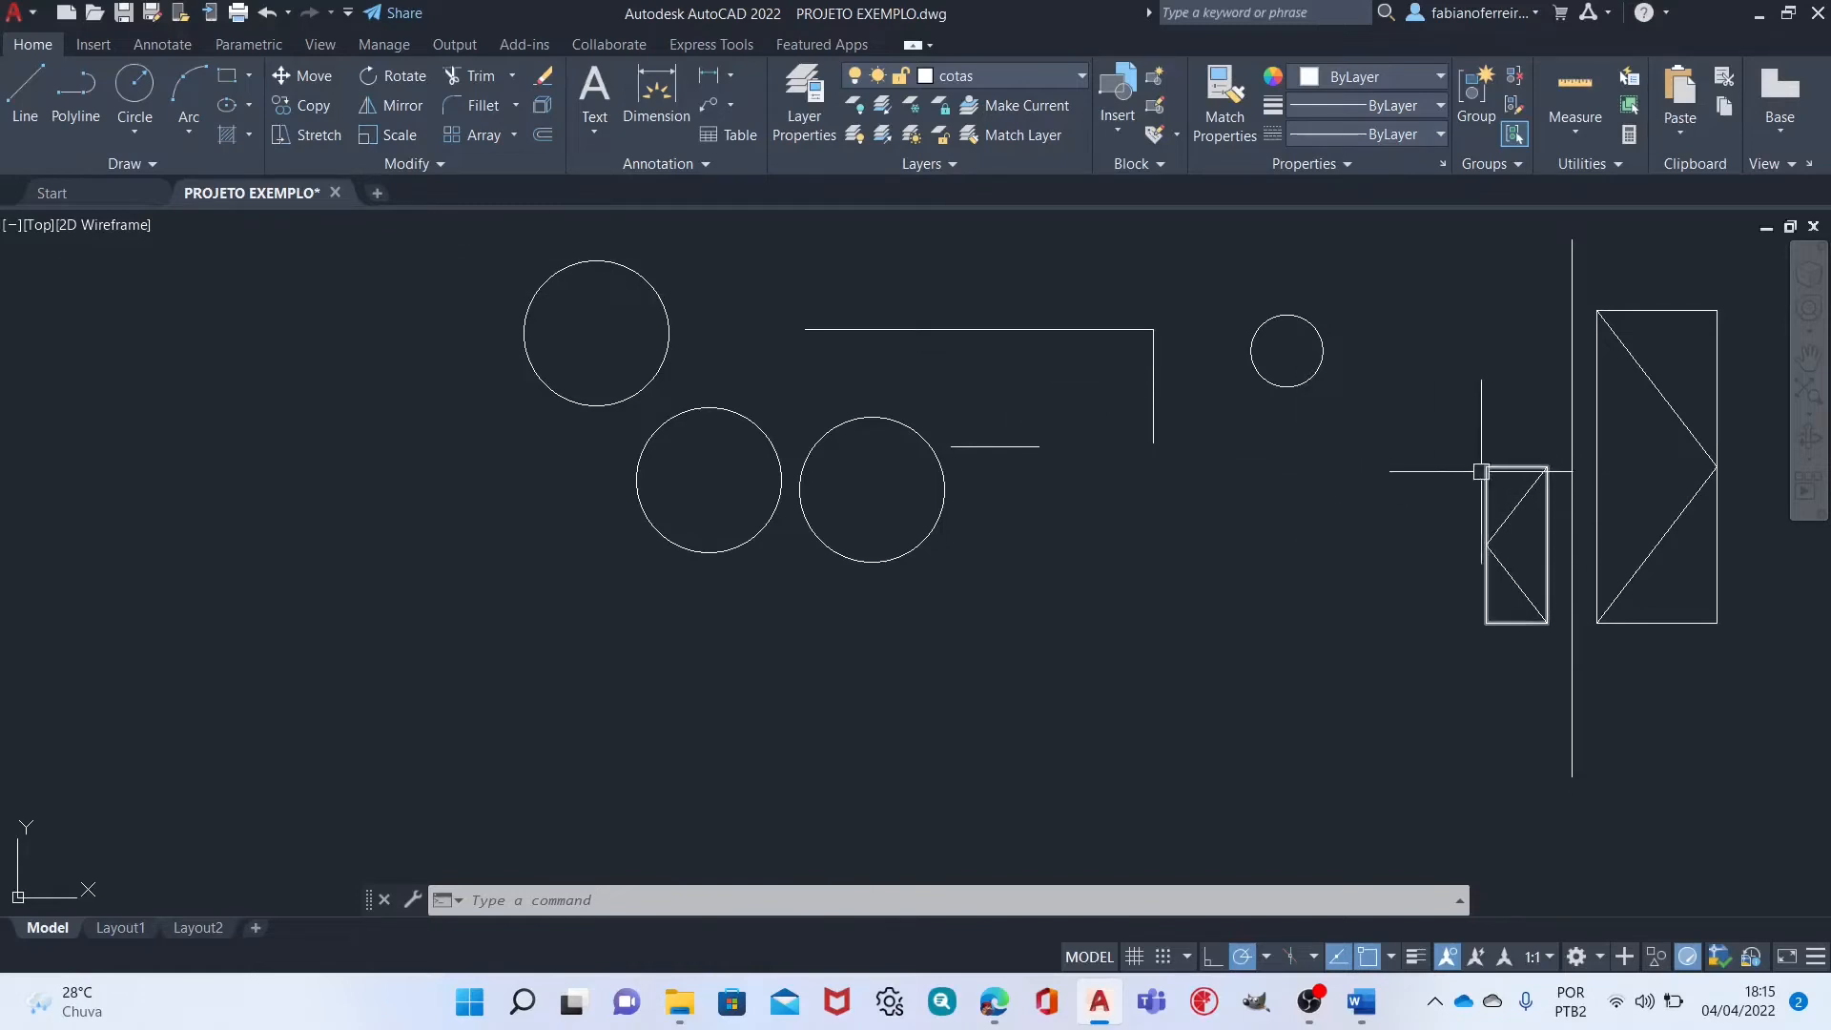
pyautogui.moveTo(1463, 428); pyautogui.dragTo(1432, 425, button='middle')
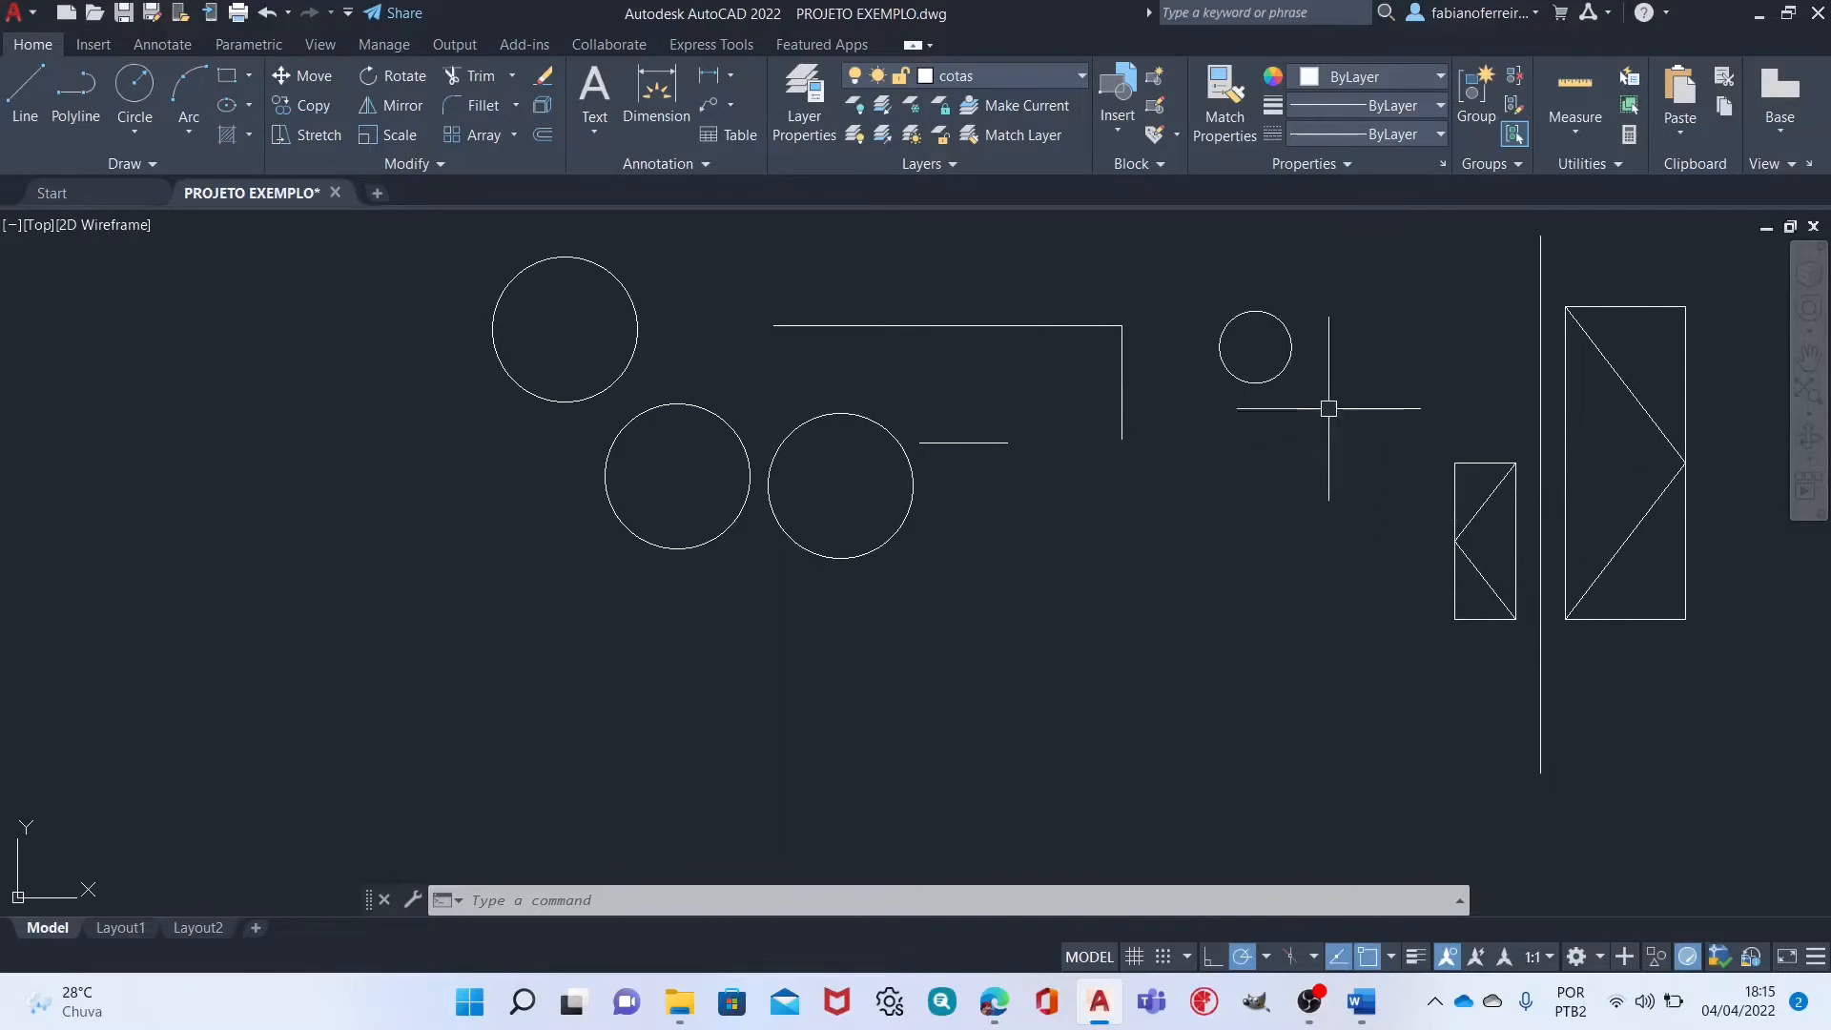
pyautogui.moveTo(1429, 554); pyautogui.dragTo(1484, 590, button='middle')
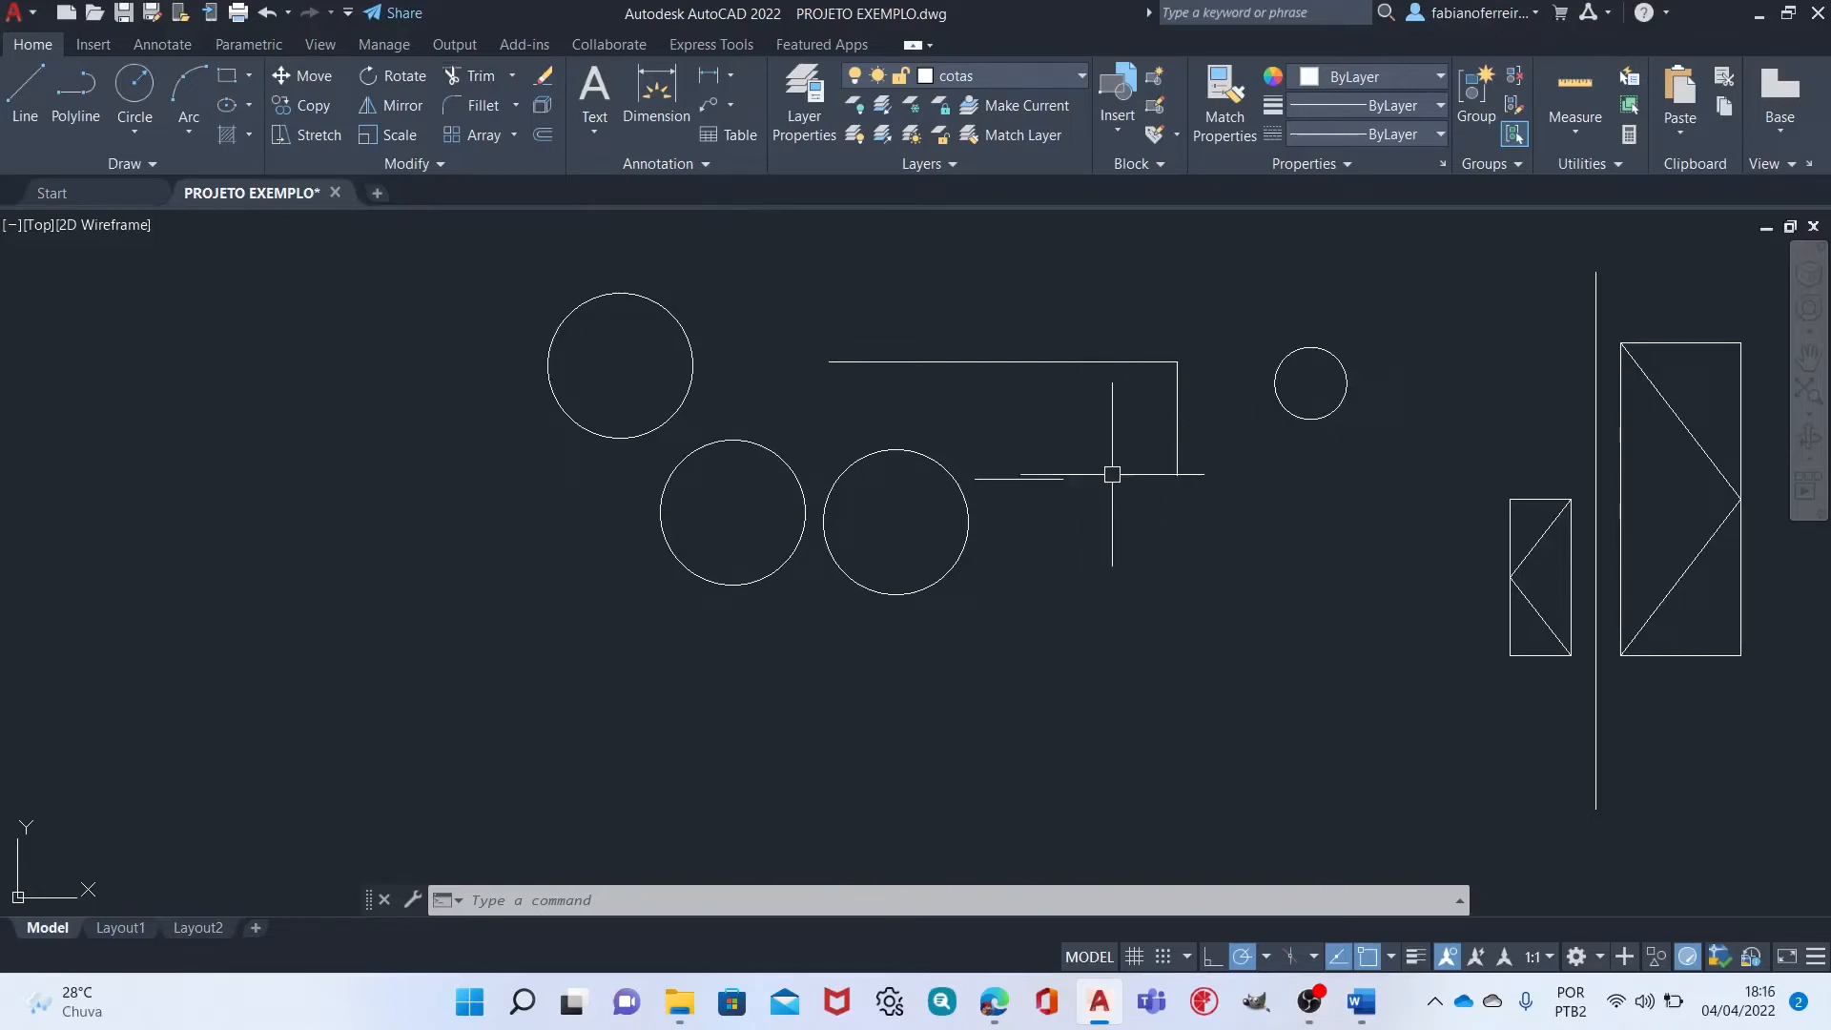
# Draw a short vertical line crossing the long horizontal line near its middle.
pyautogui.write('l')
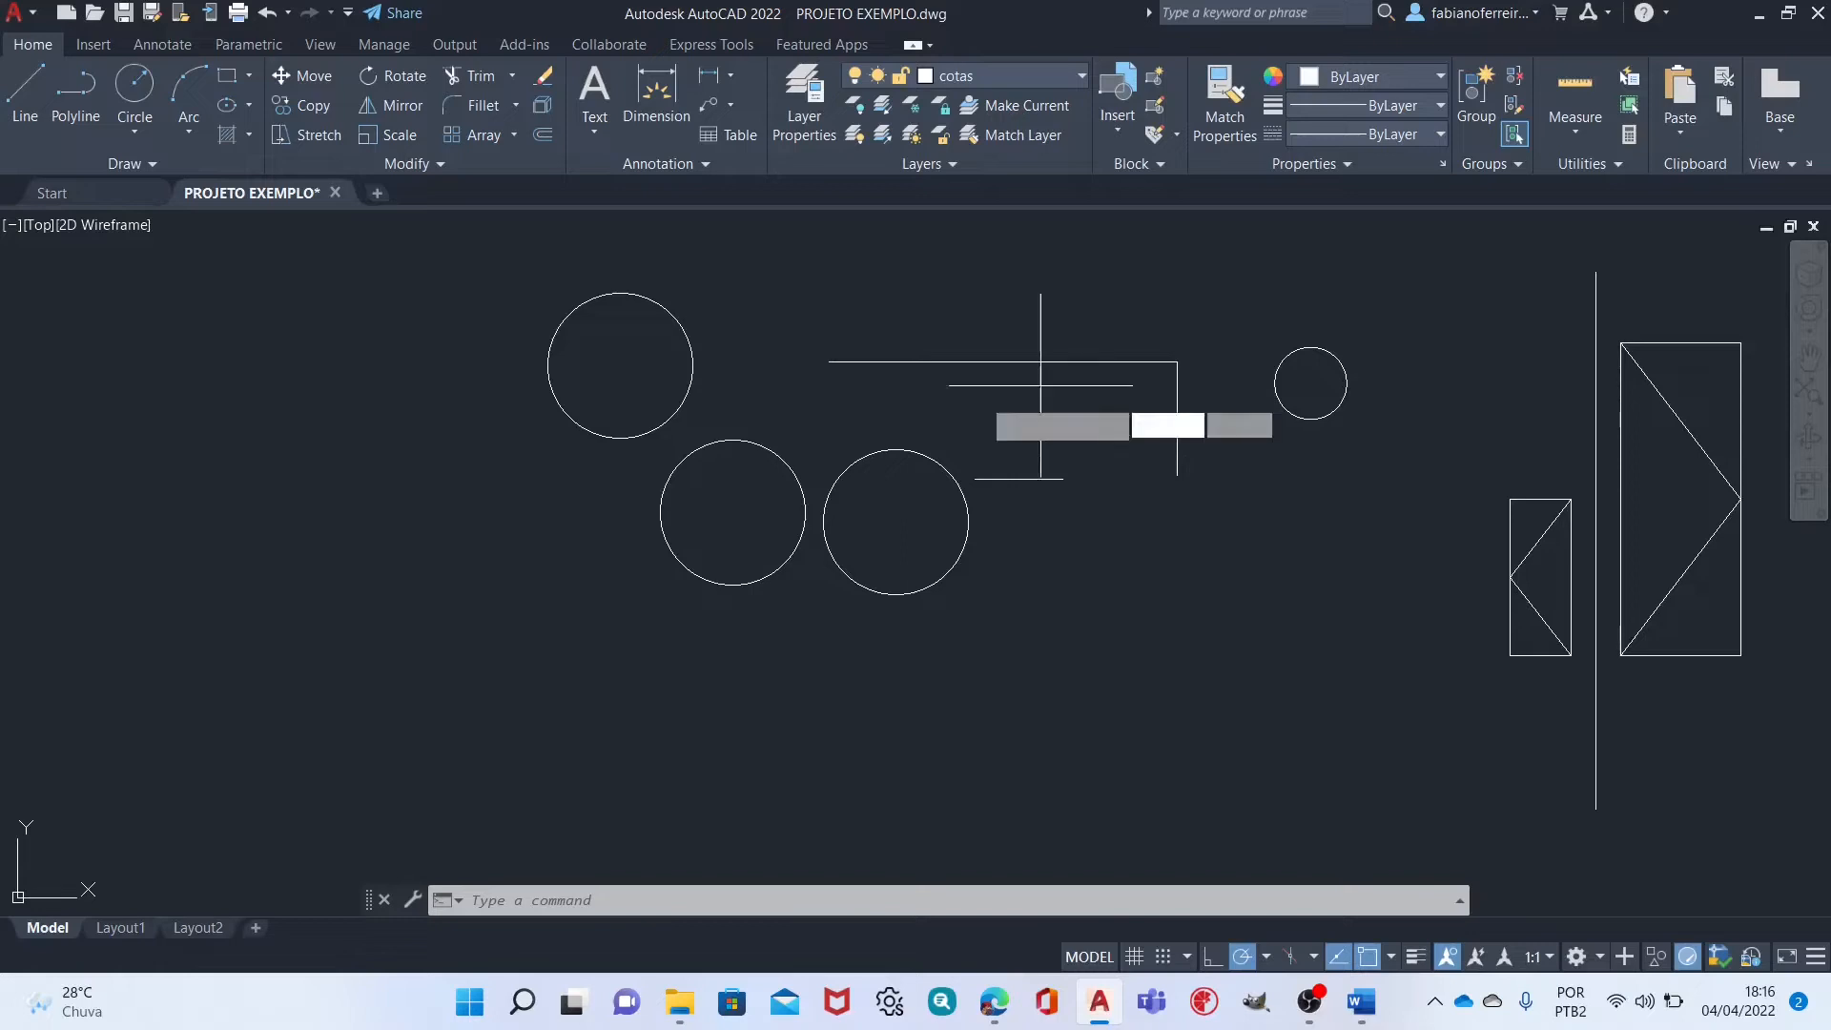
pyautogui.press('Return')
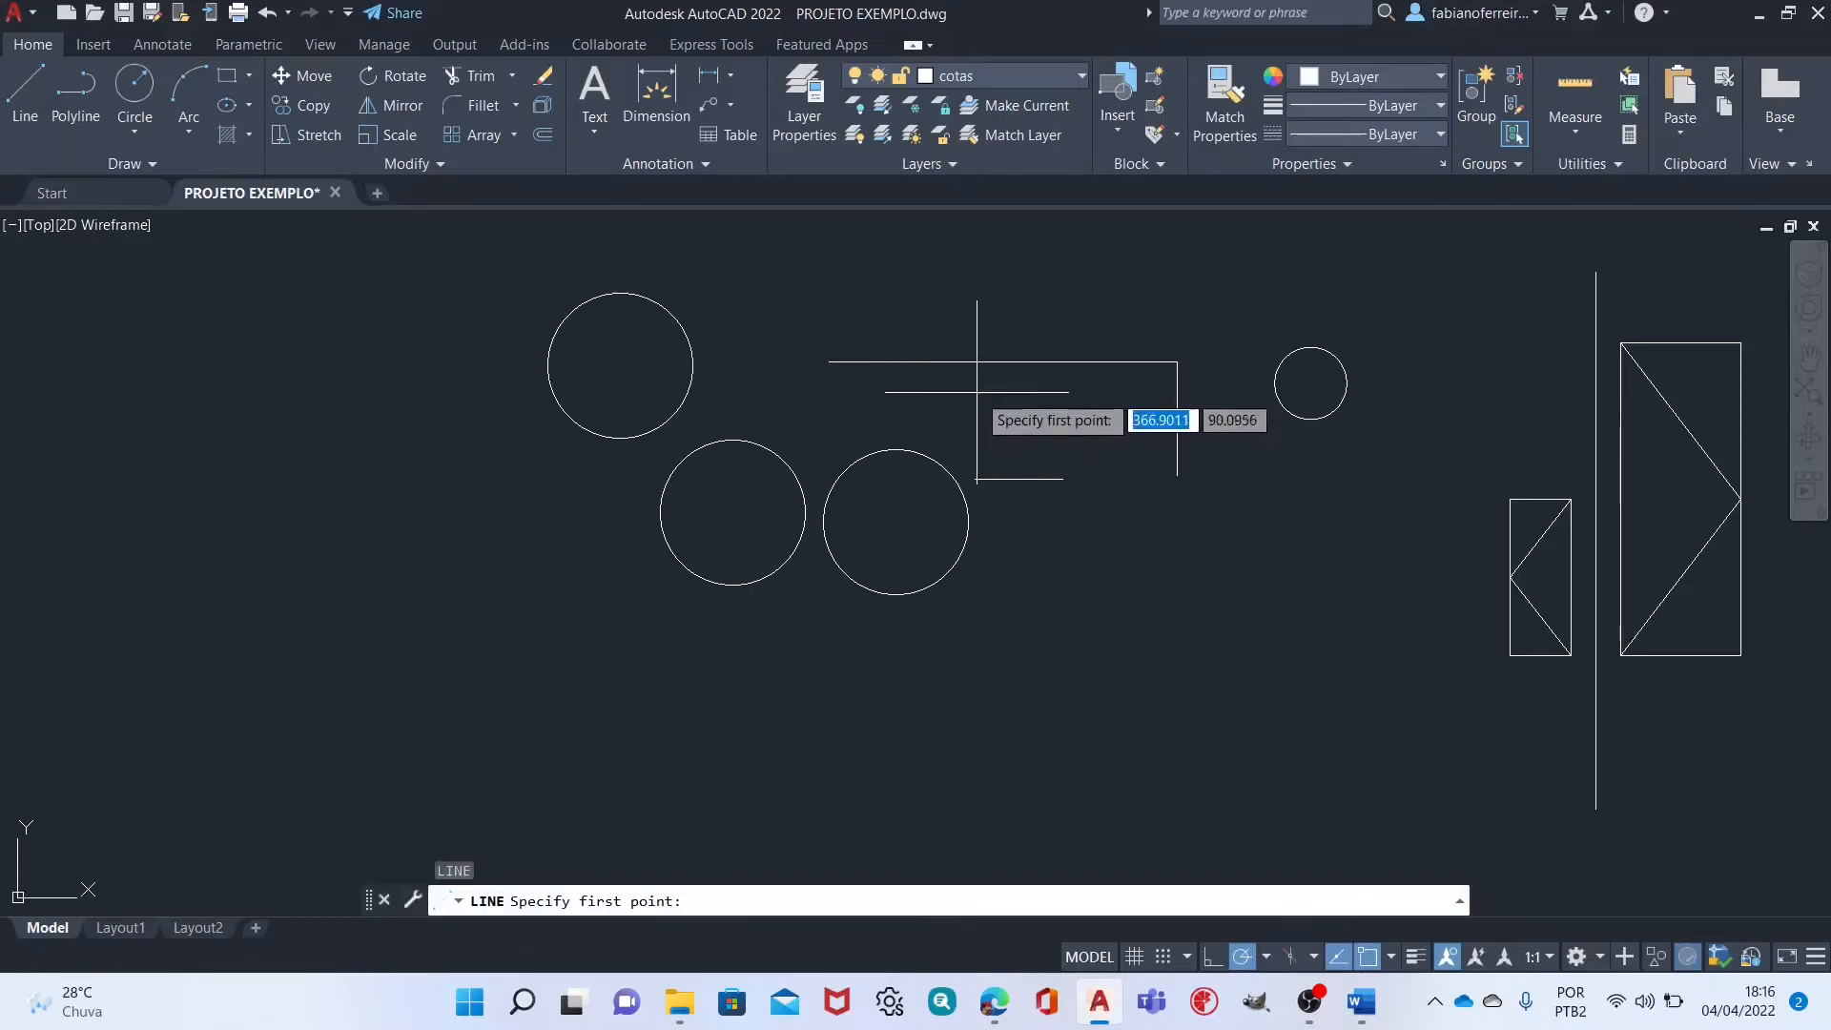
pyautogui.click(979, 391)
pyautogui.press('Escape')
pyautogui.press('Escape')
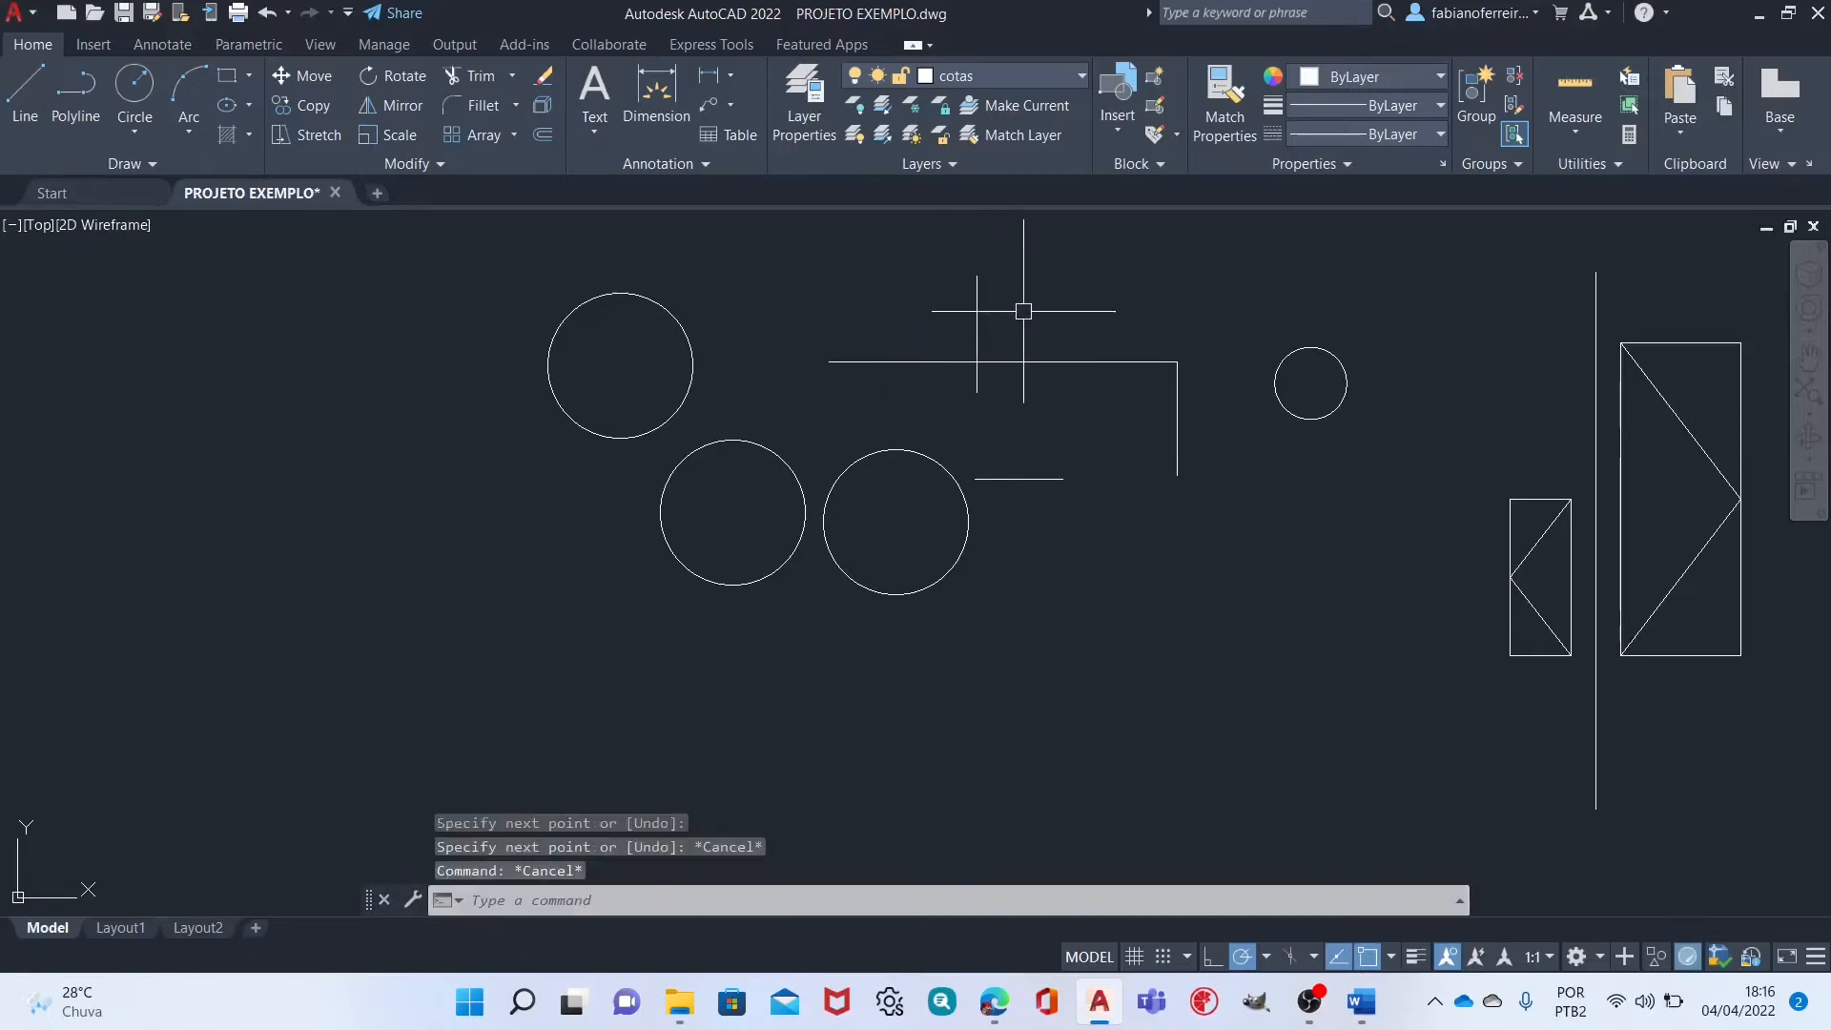
pyautogui.scroll(2, 997, 345)
pyautogui.moveTo(1084, 342); pyautogui.dragTo(1005, 401, button='middle')
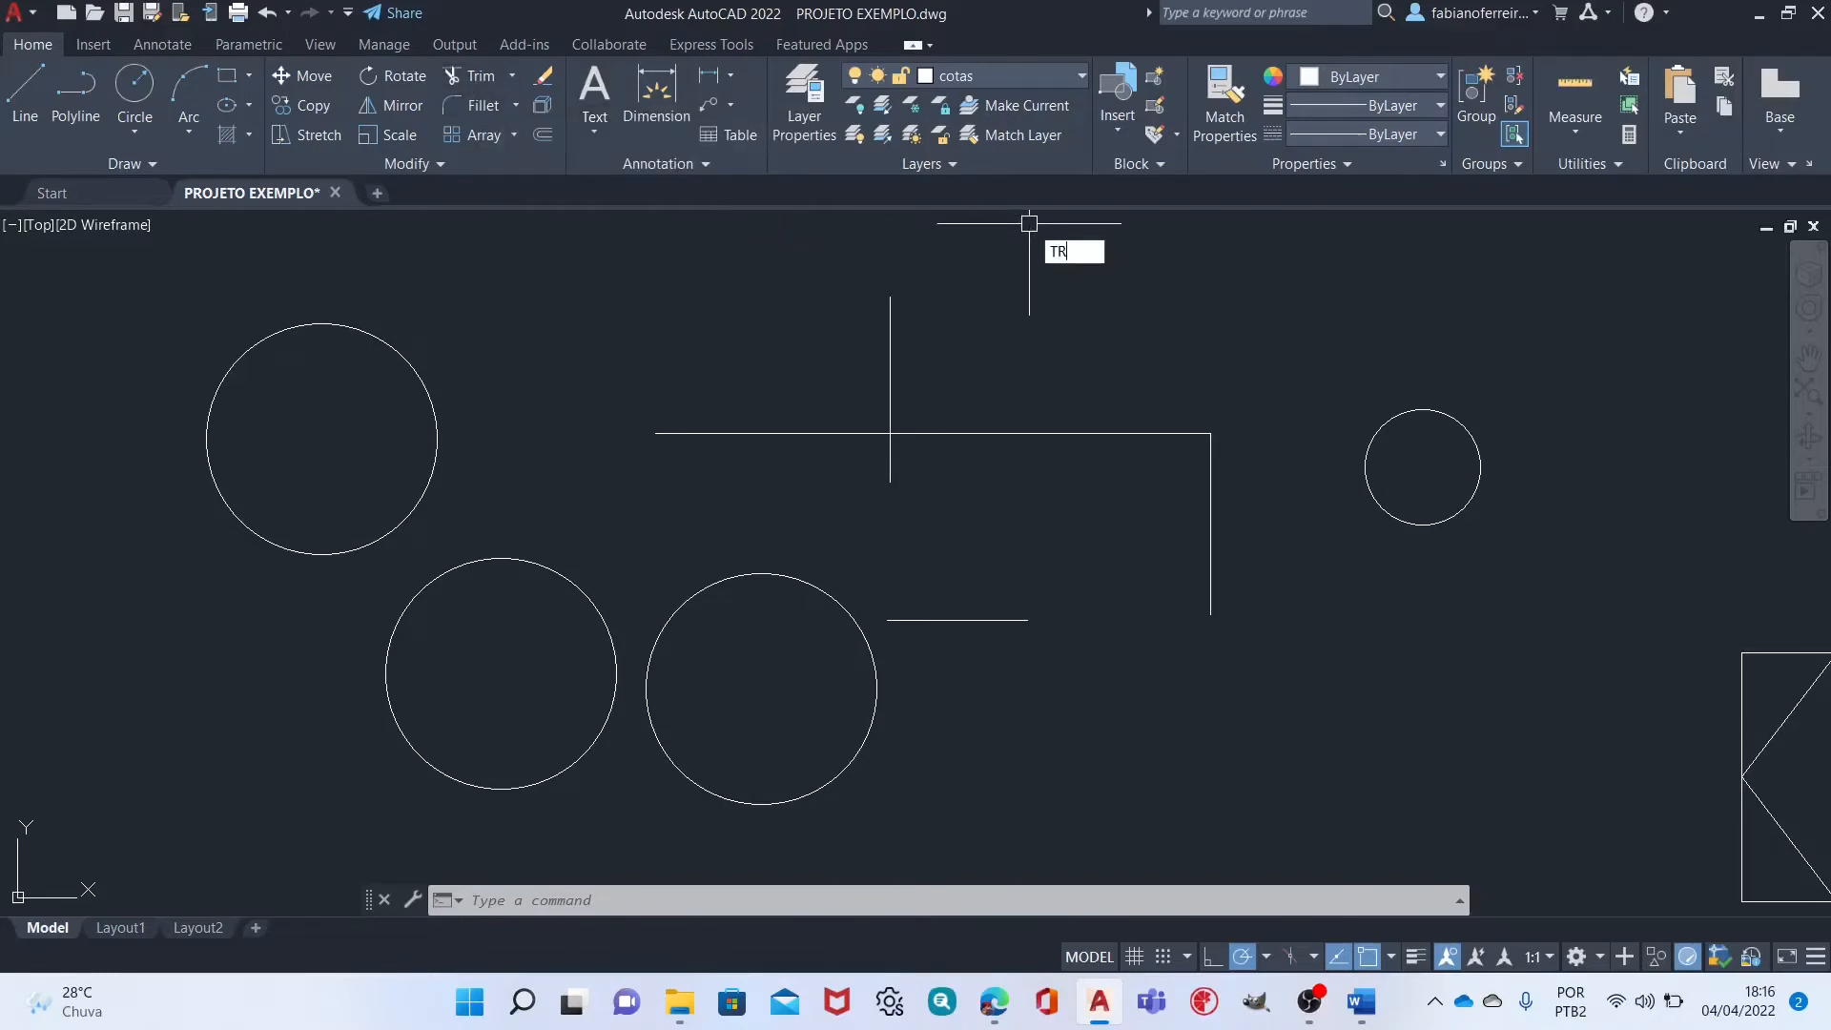
pyautogui.press('Return')
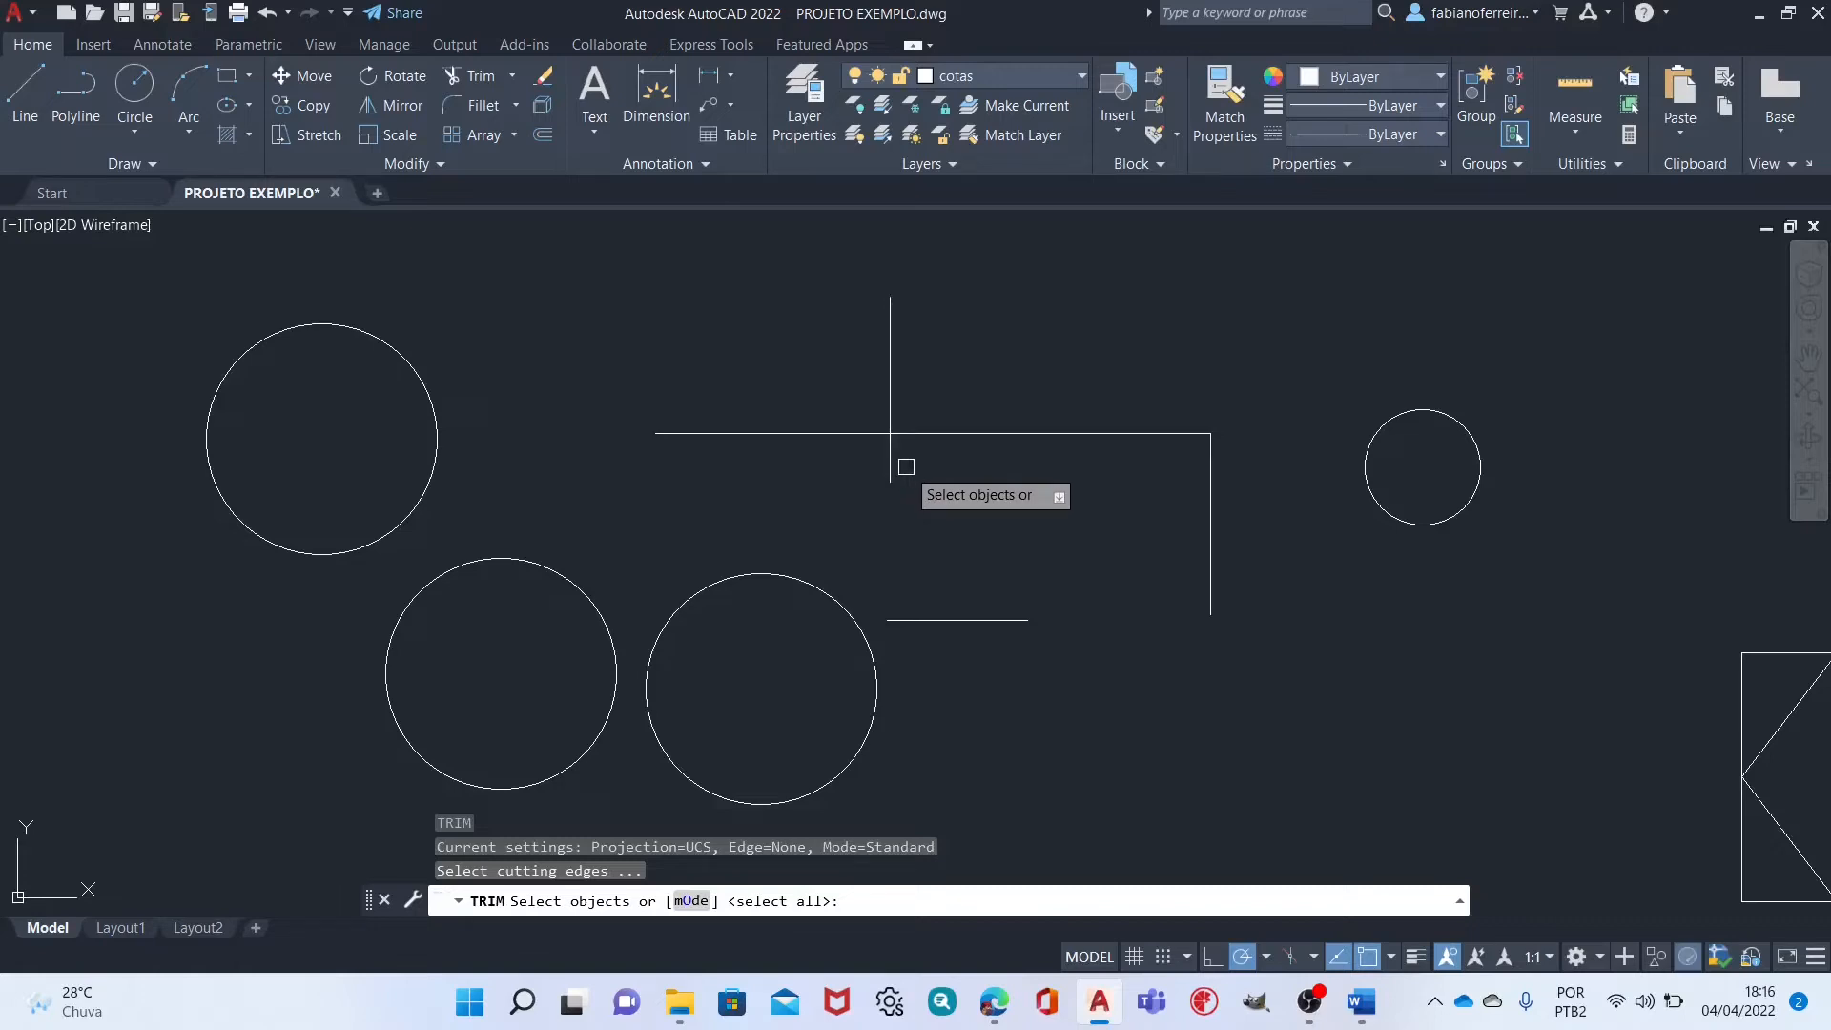
pyautogui.press('Return')
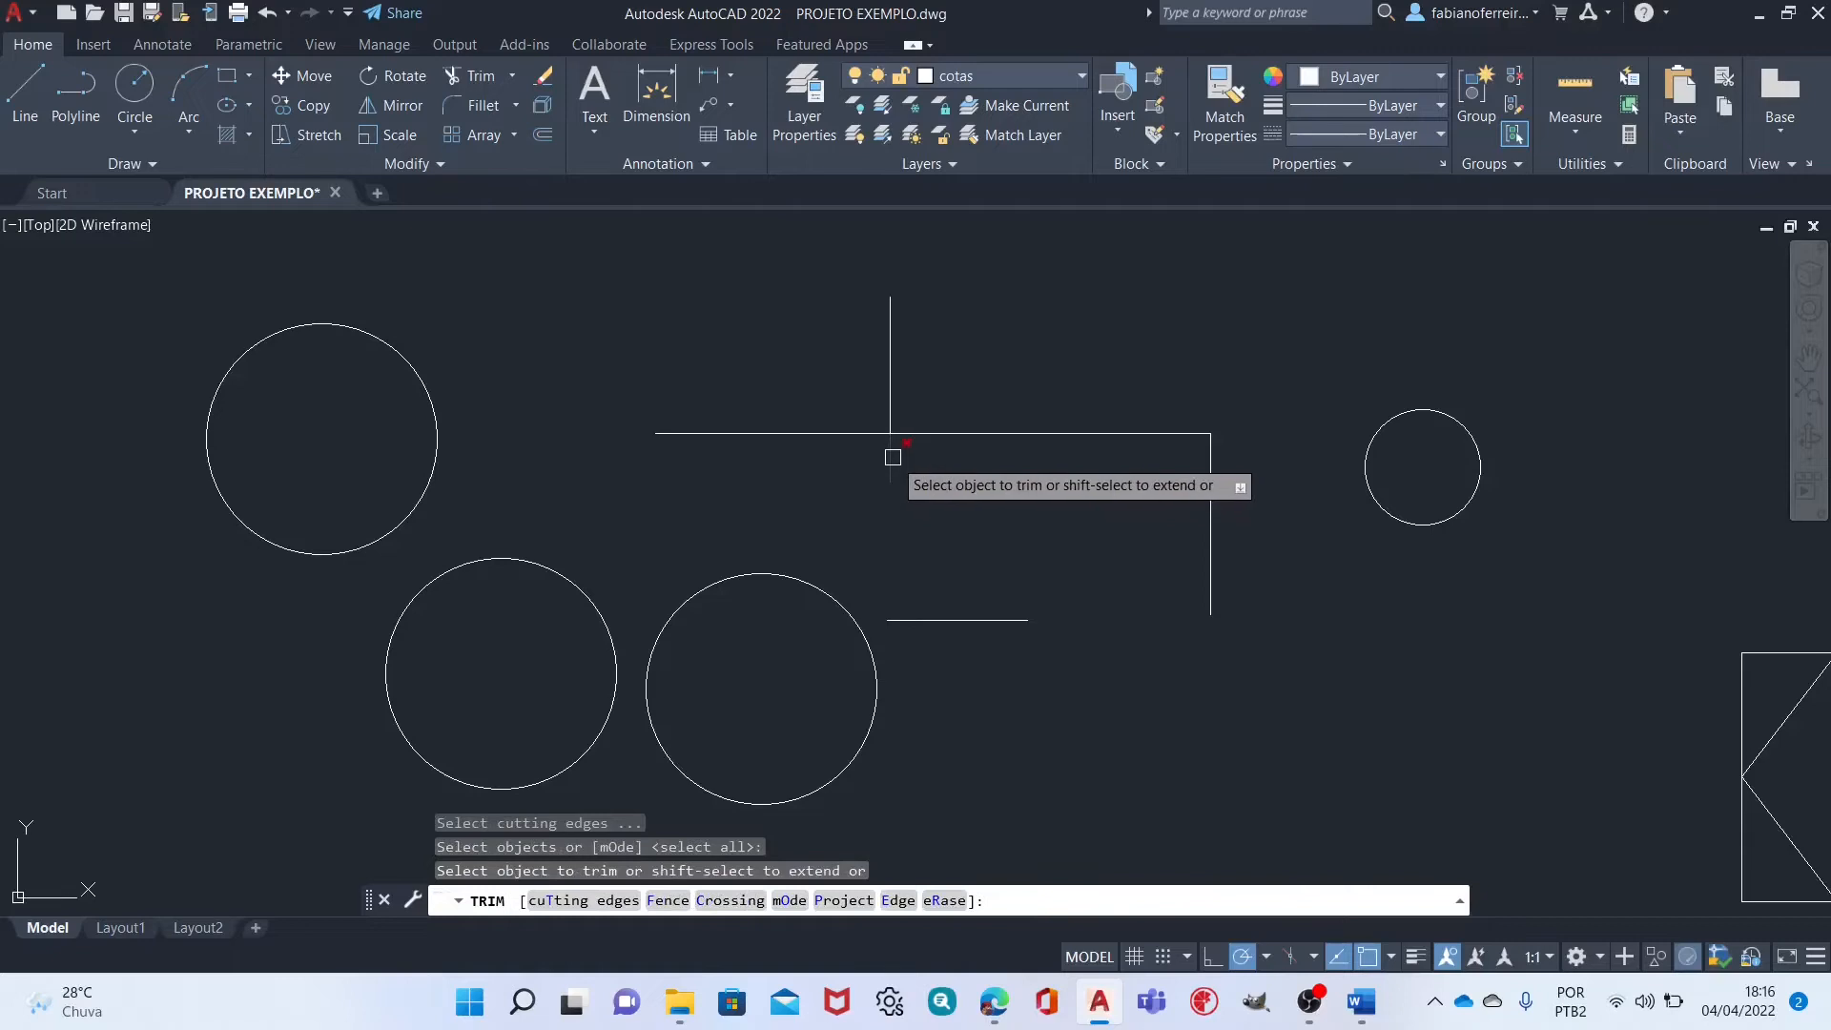
pyautogui.press('Escape')
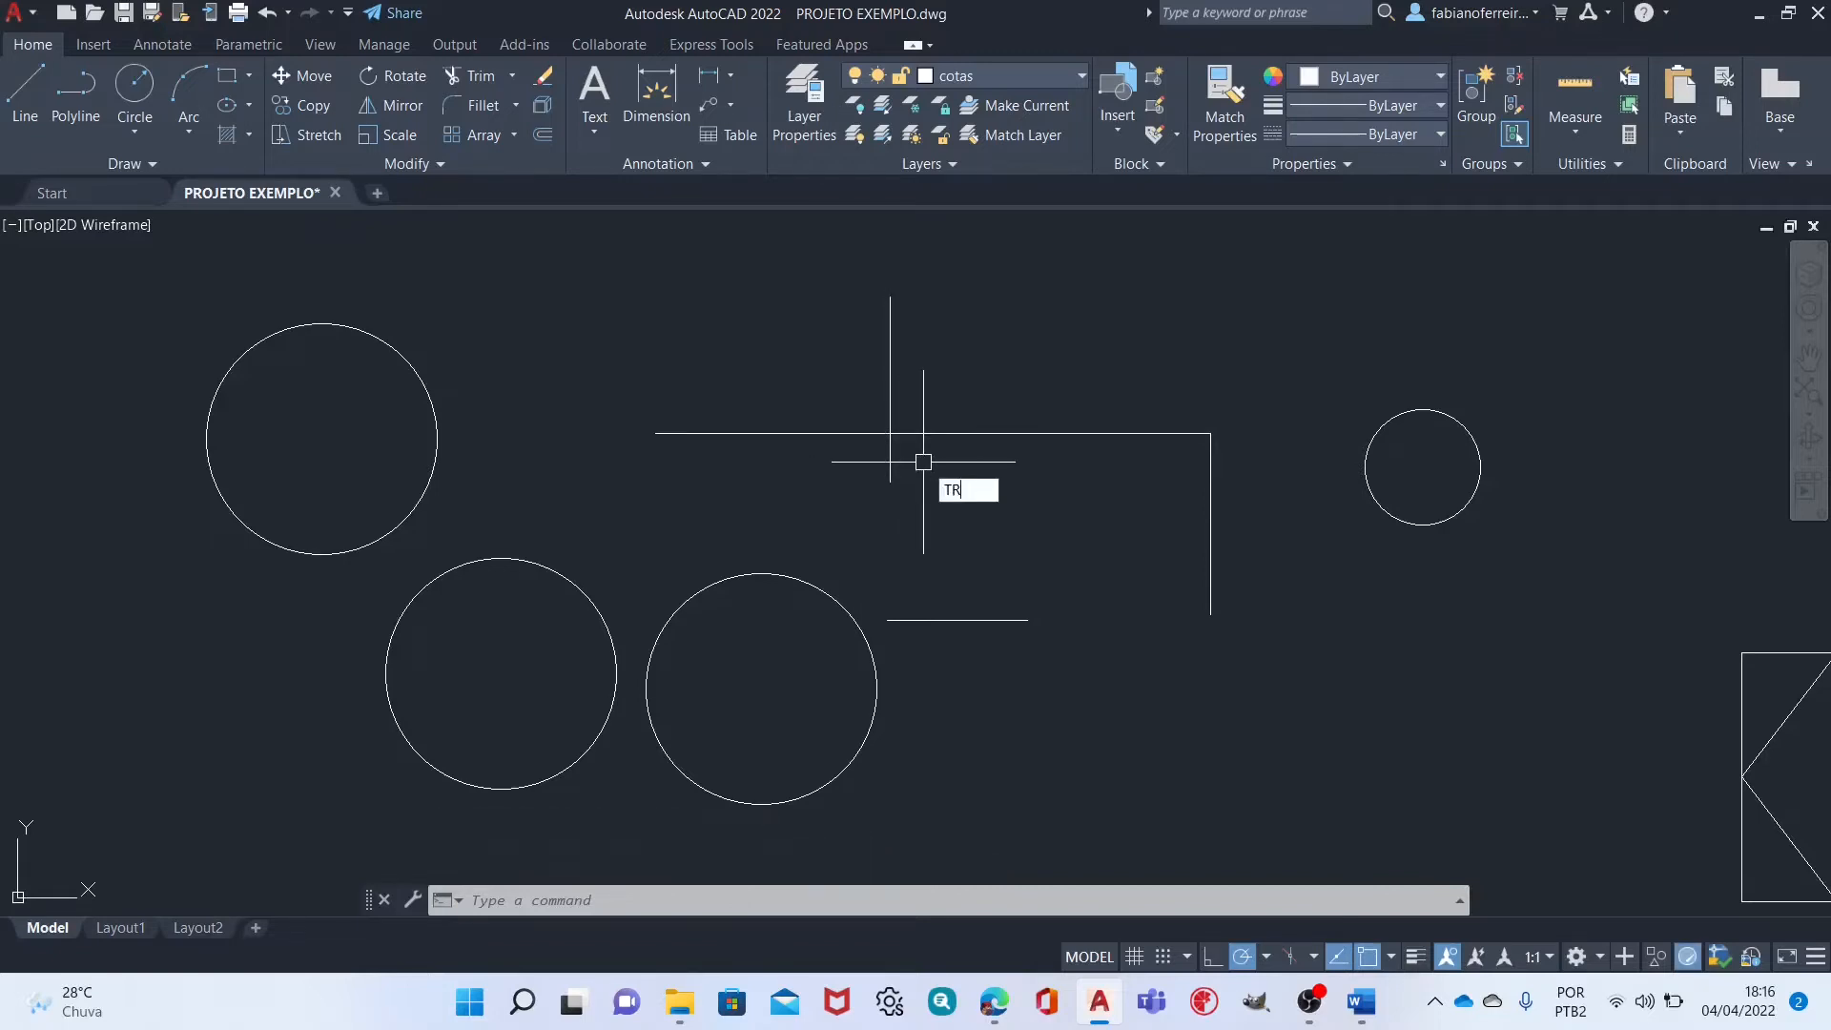
# Trim the short vertical line below the long horizontal line, using only the horizontal line as cutting edge, and undo the trim.
pyautogui.press('Return')
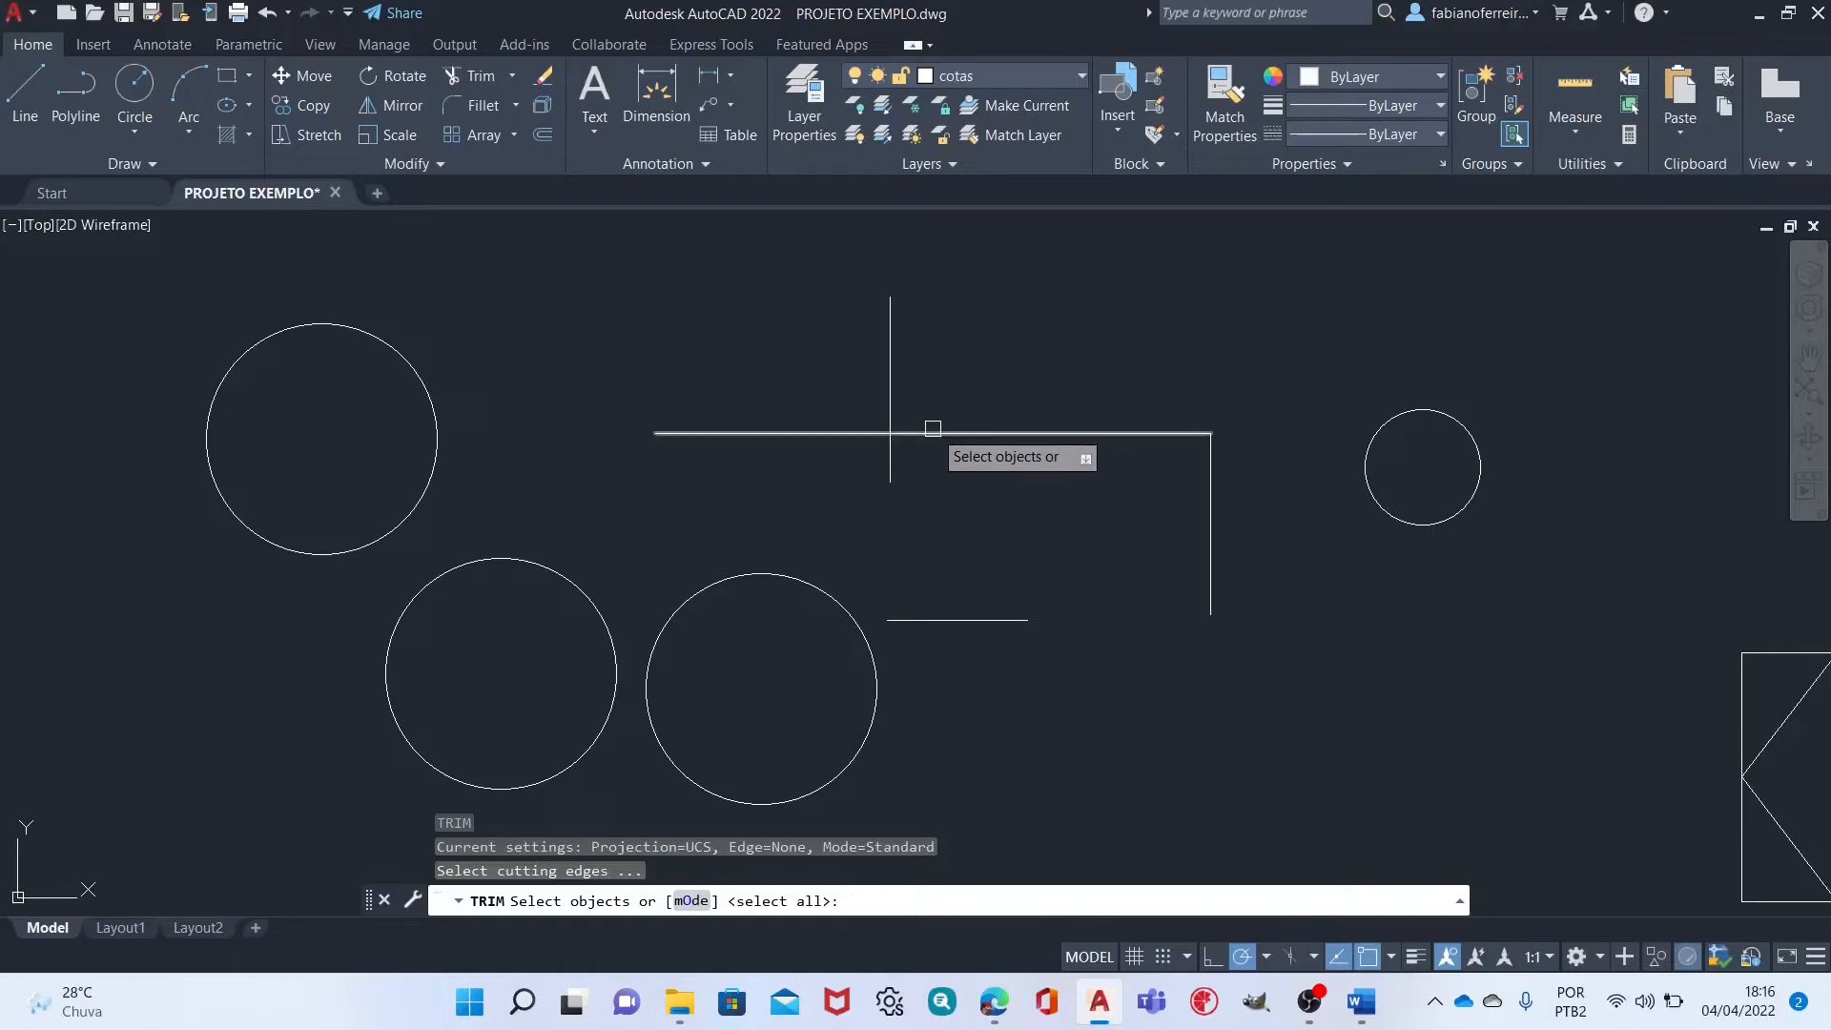
pyautogui.click(933, 431)
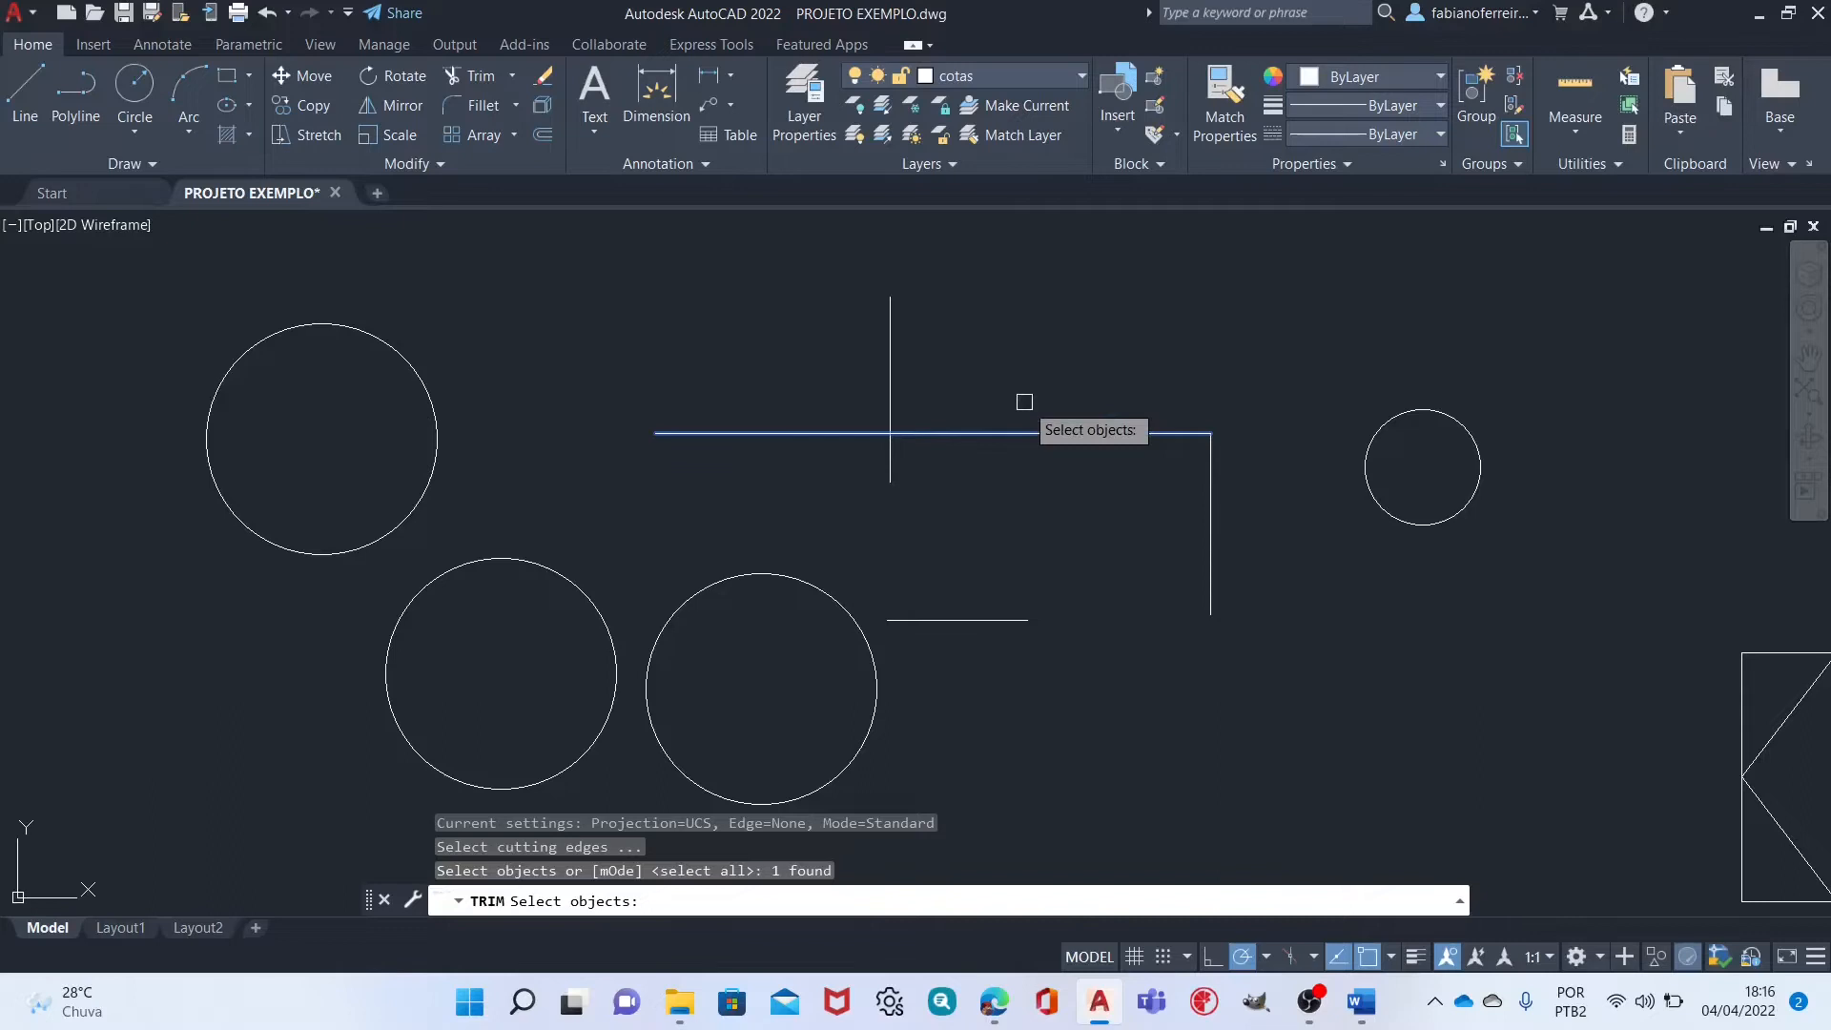
pyautogui.press('Return')
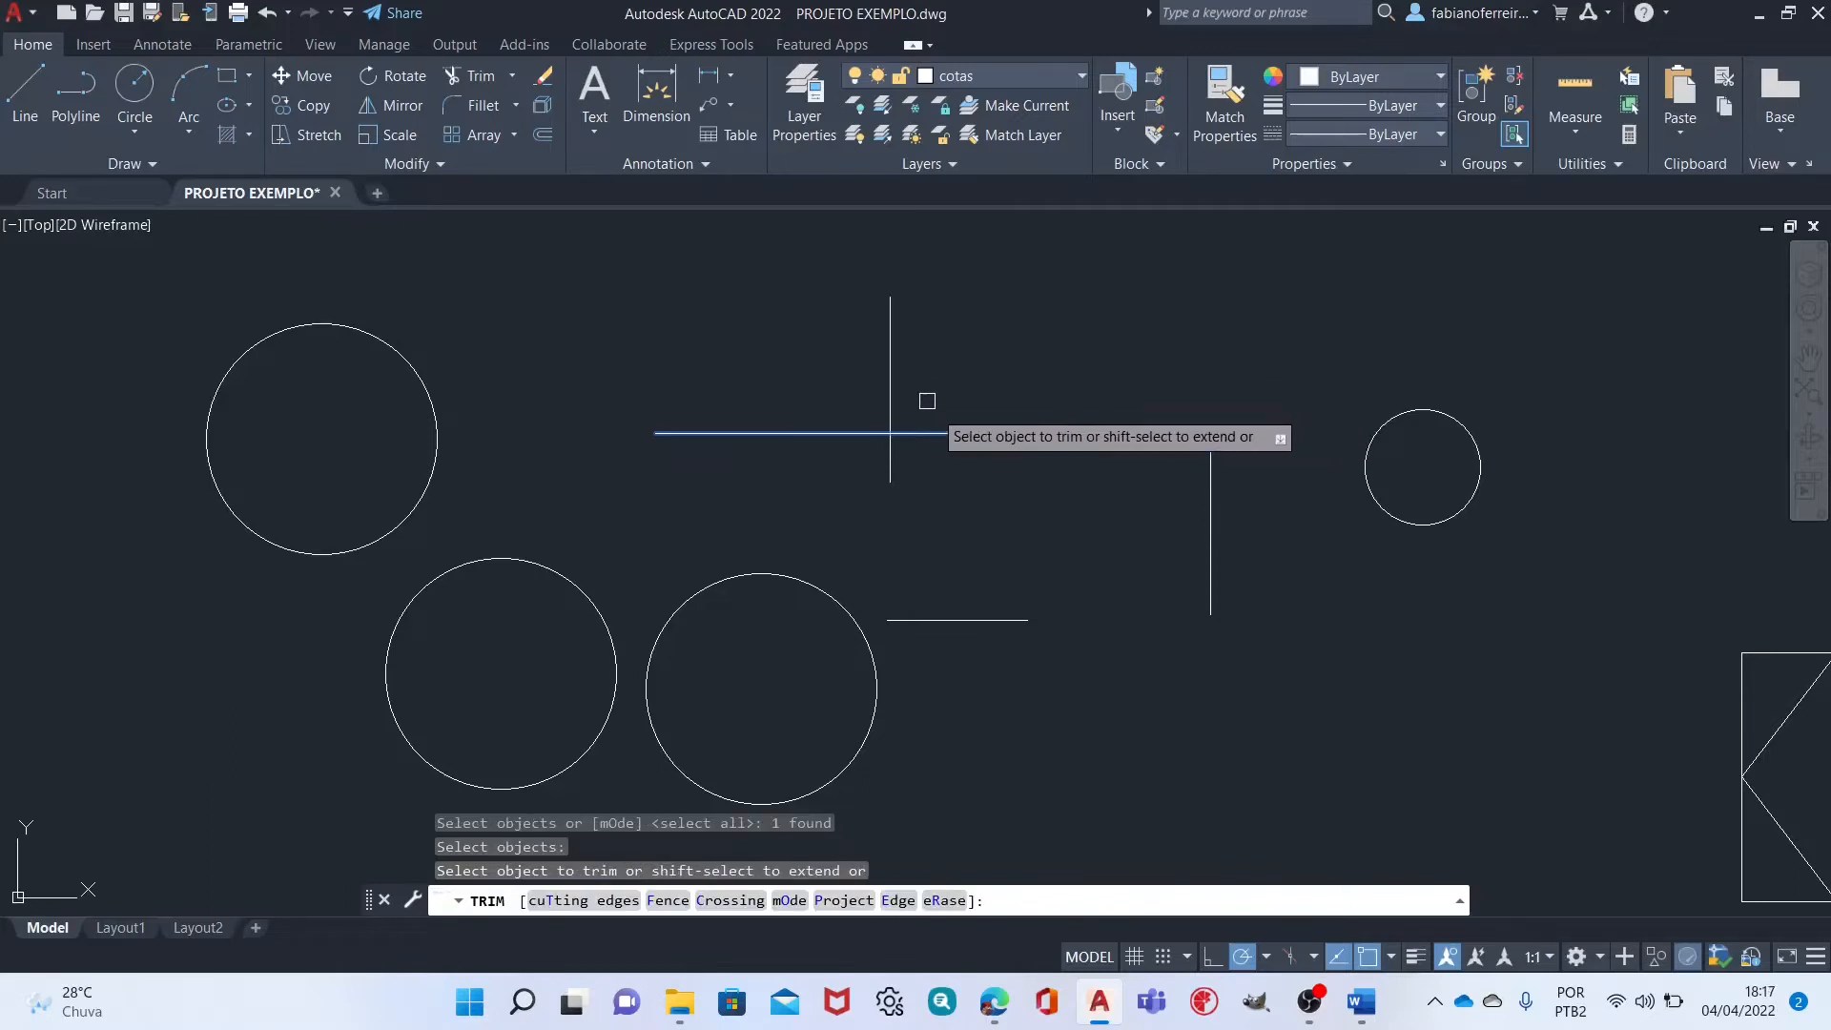
pyautogui.click(888, 468)
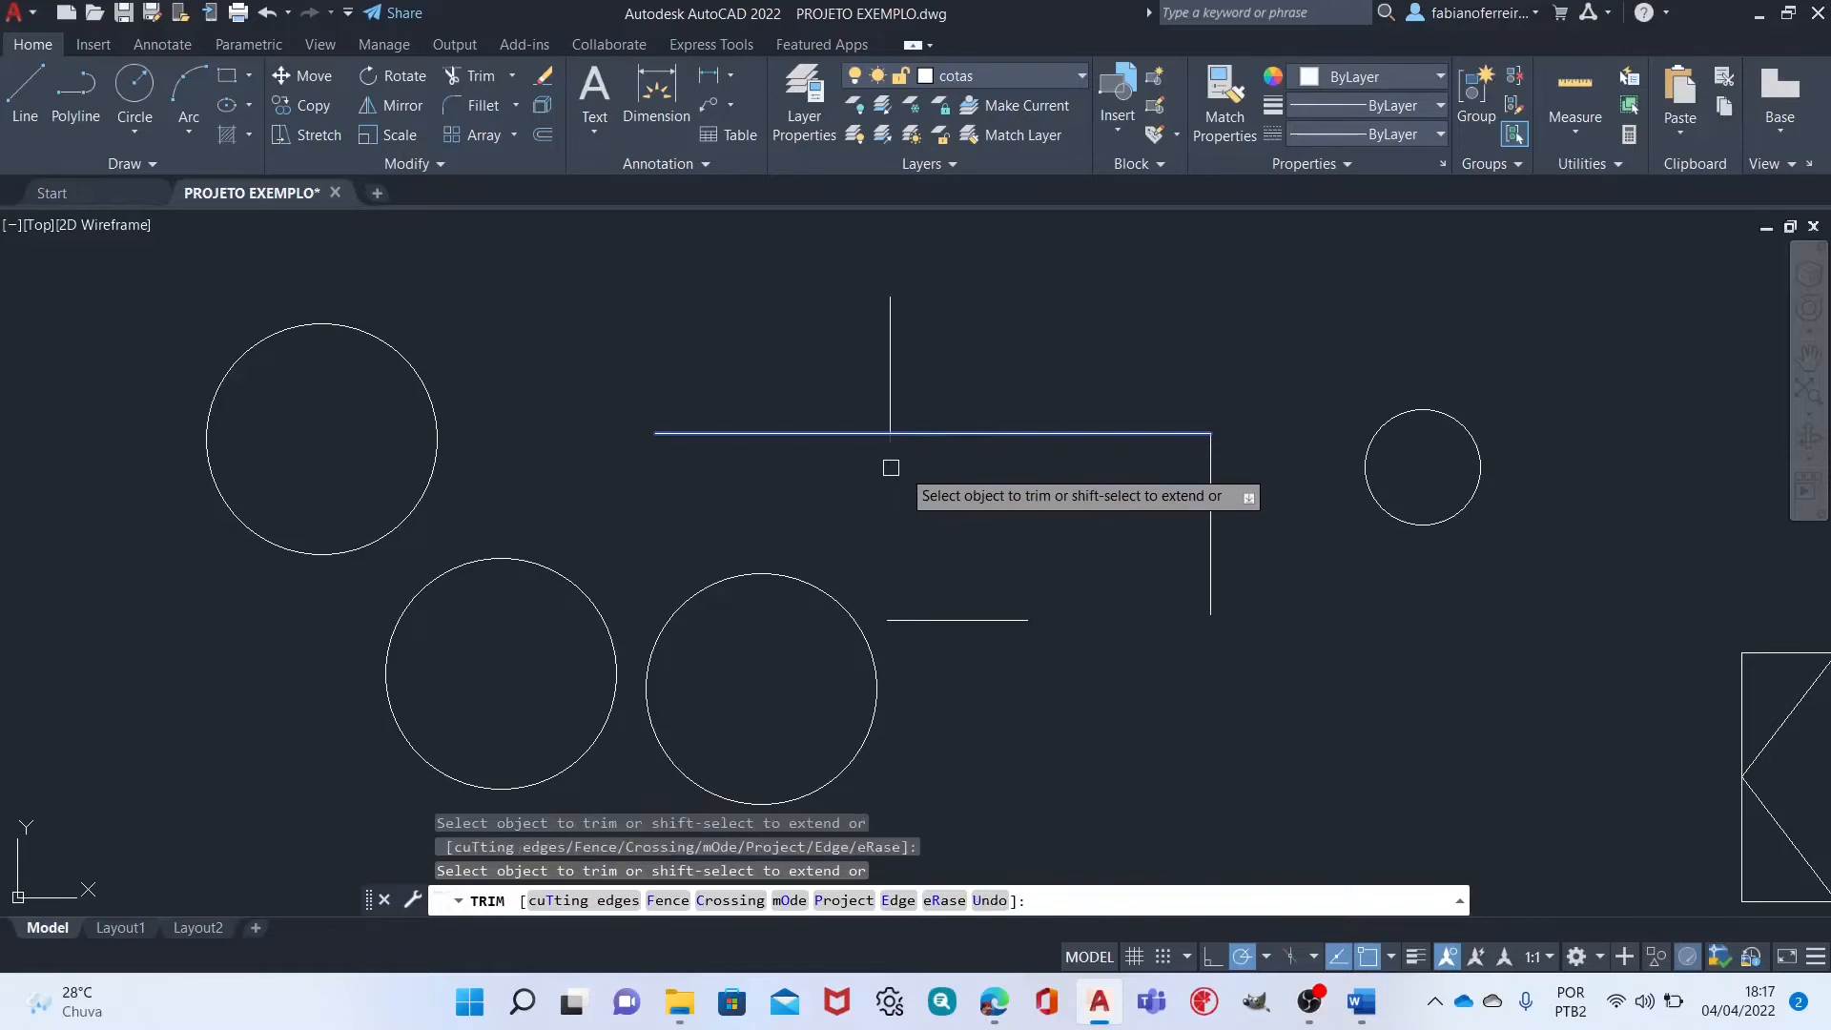
pyautogui.press('Escape')
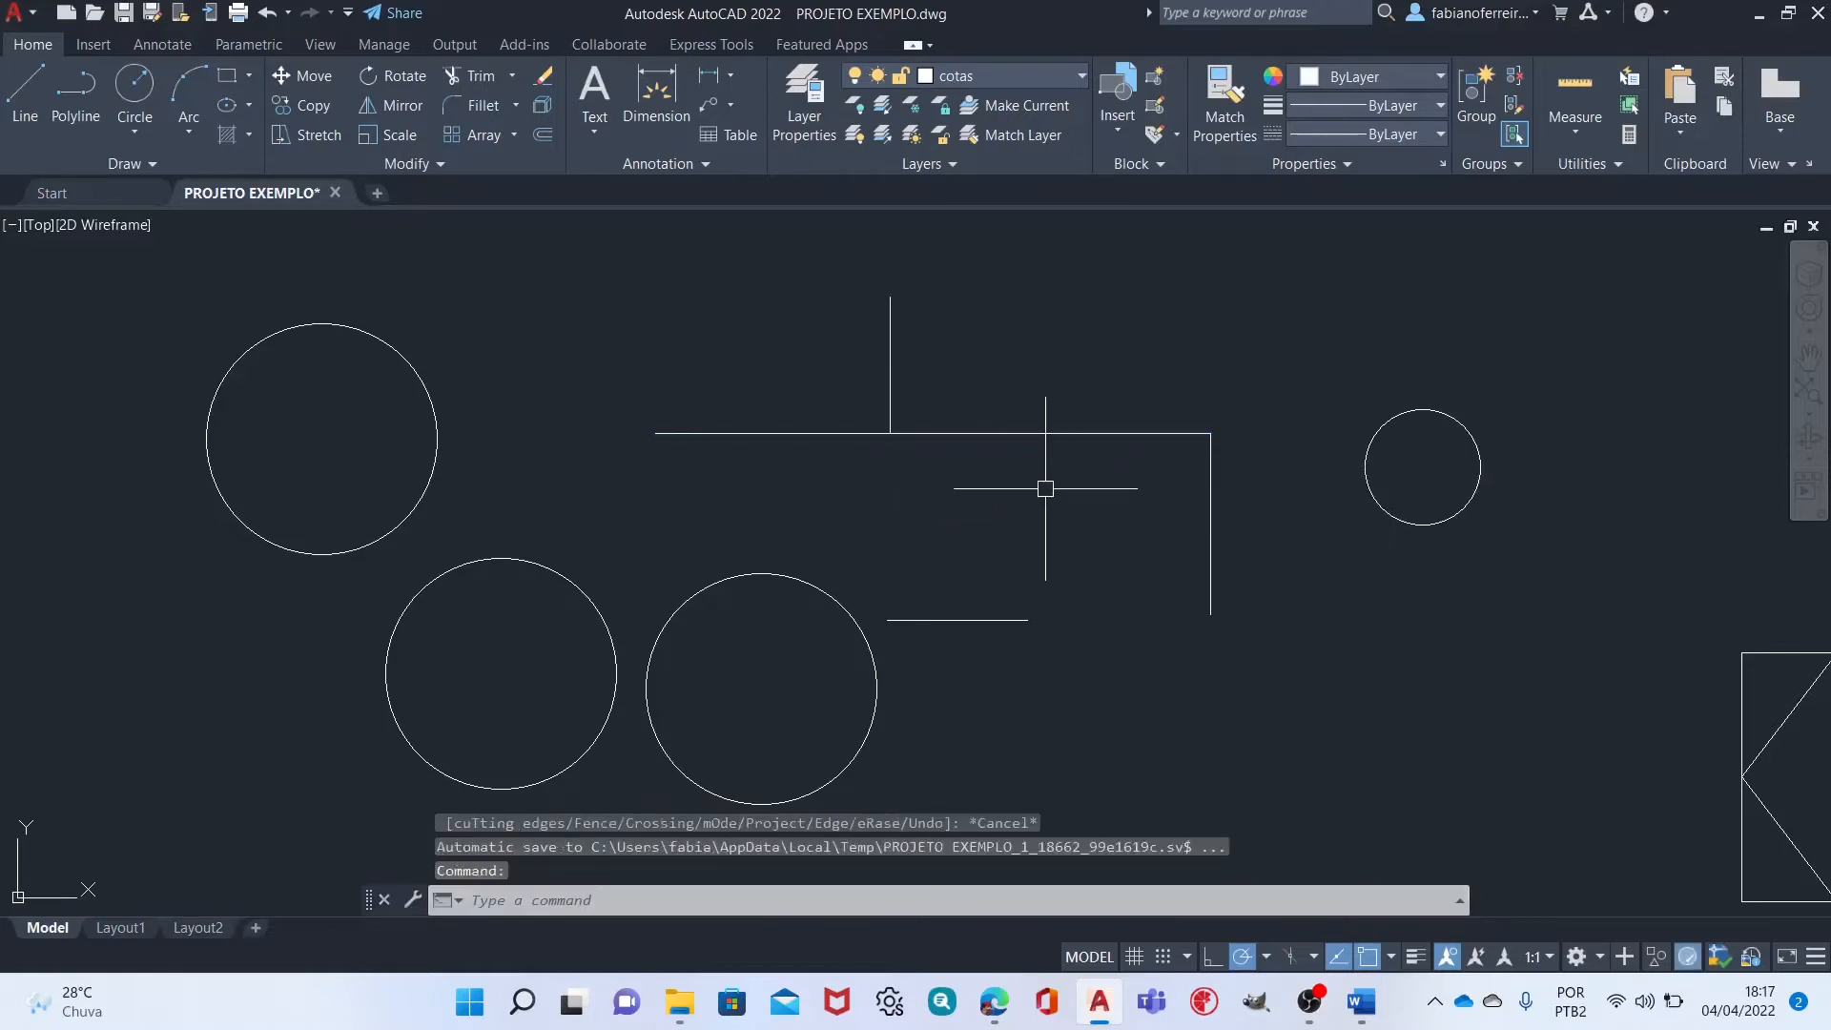
pyautogui.write('u')
pyautogui.press('Return')
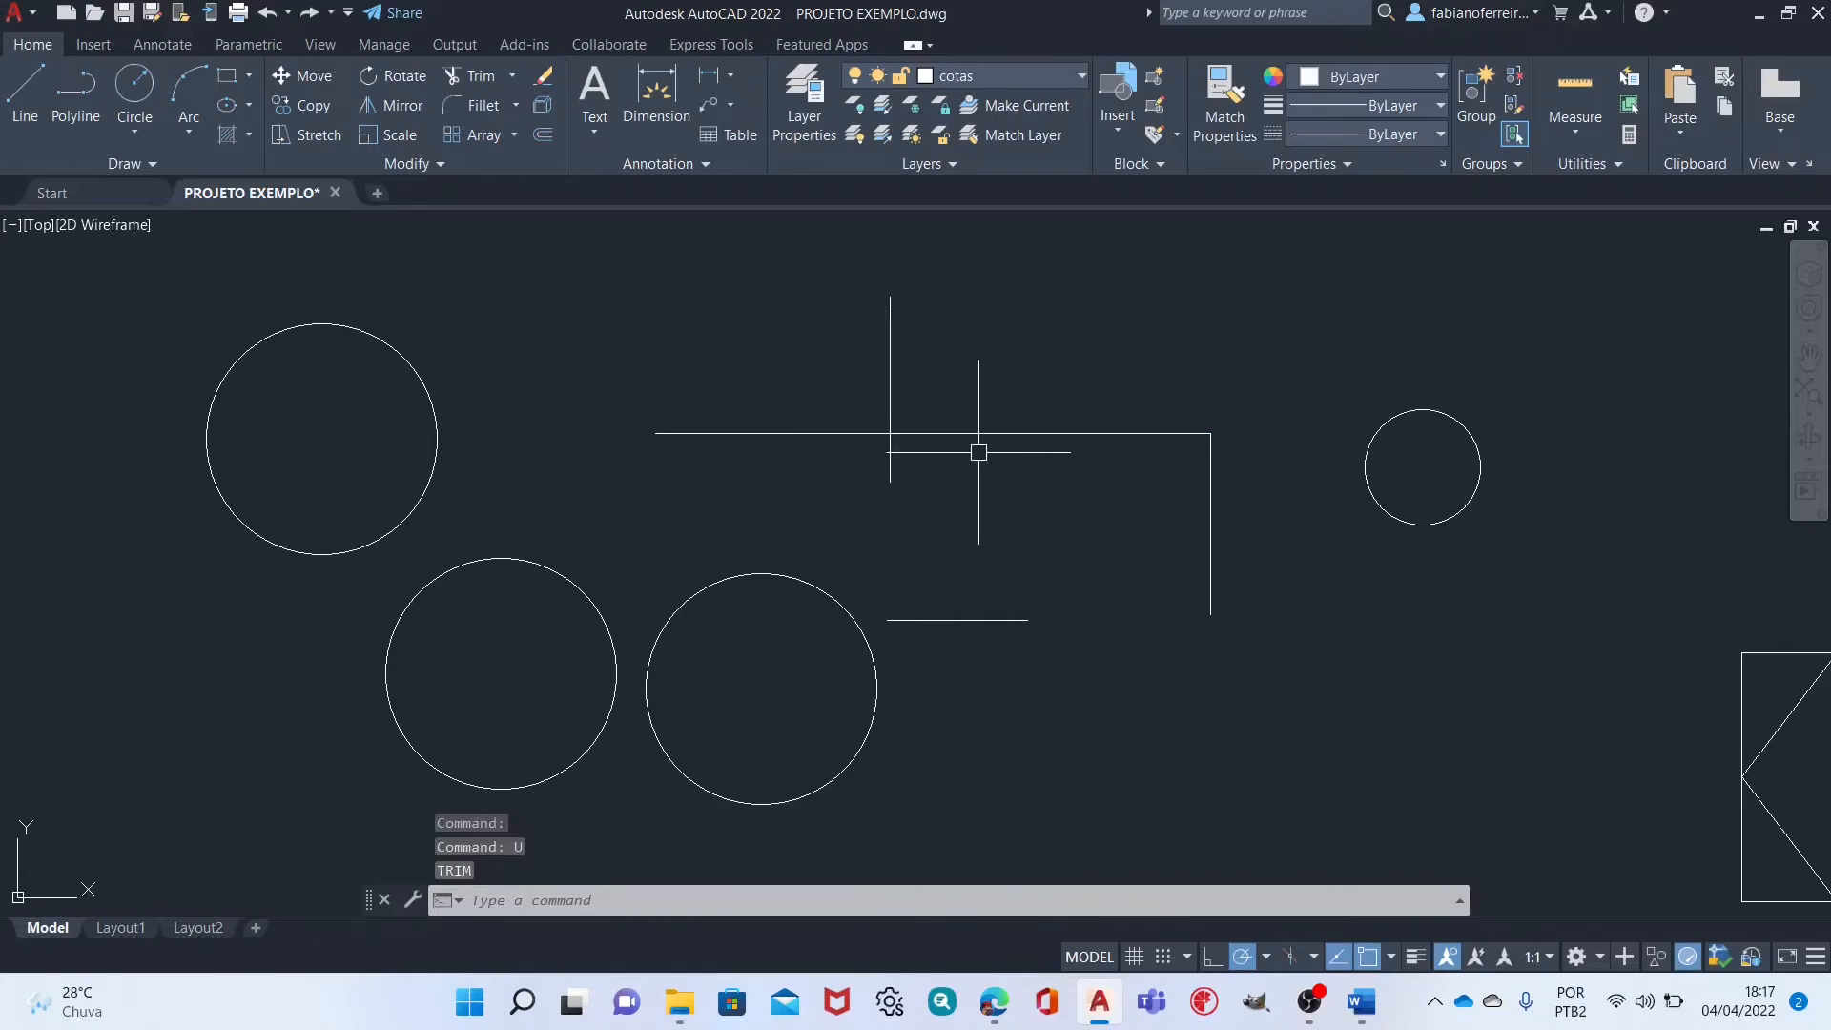
# Trim the short vertical line's lower part with all objects as cutting edges, and undo that trim.
pyautogui.write('t')
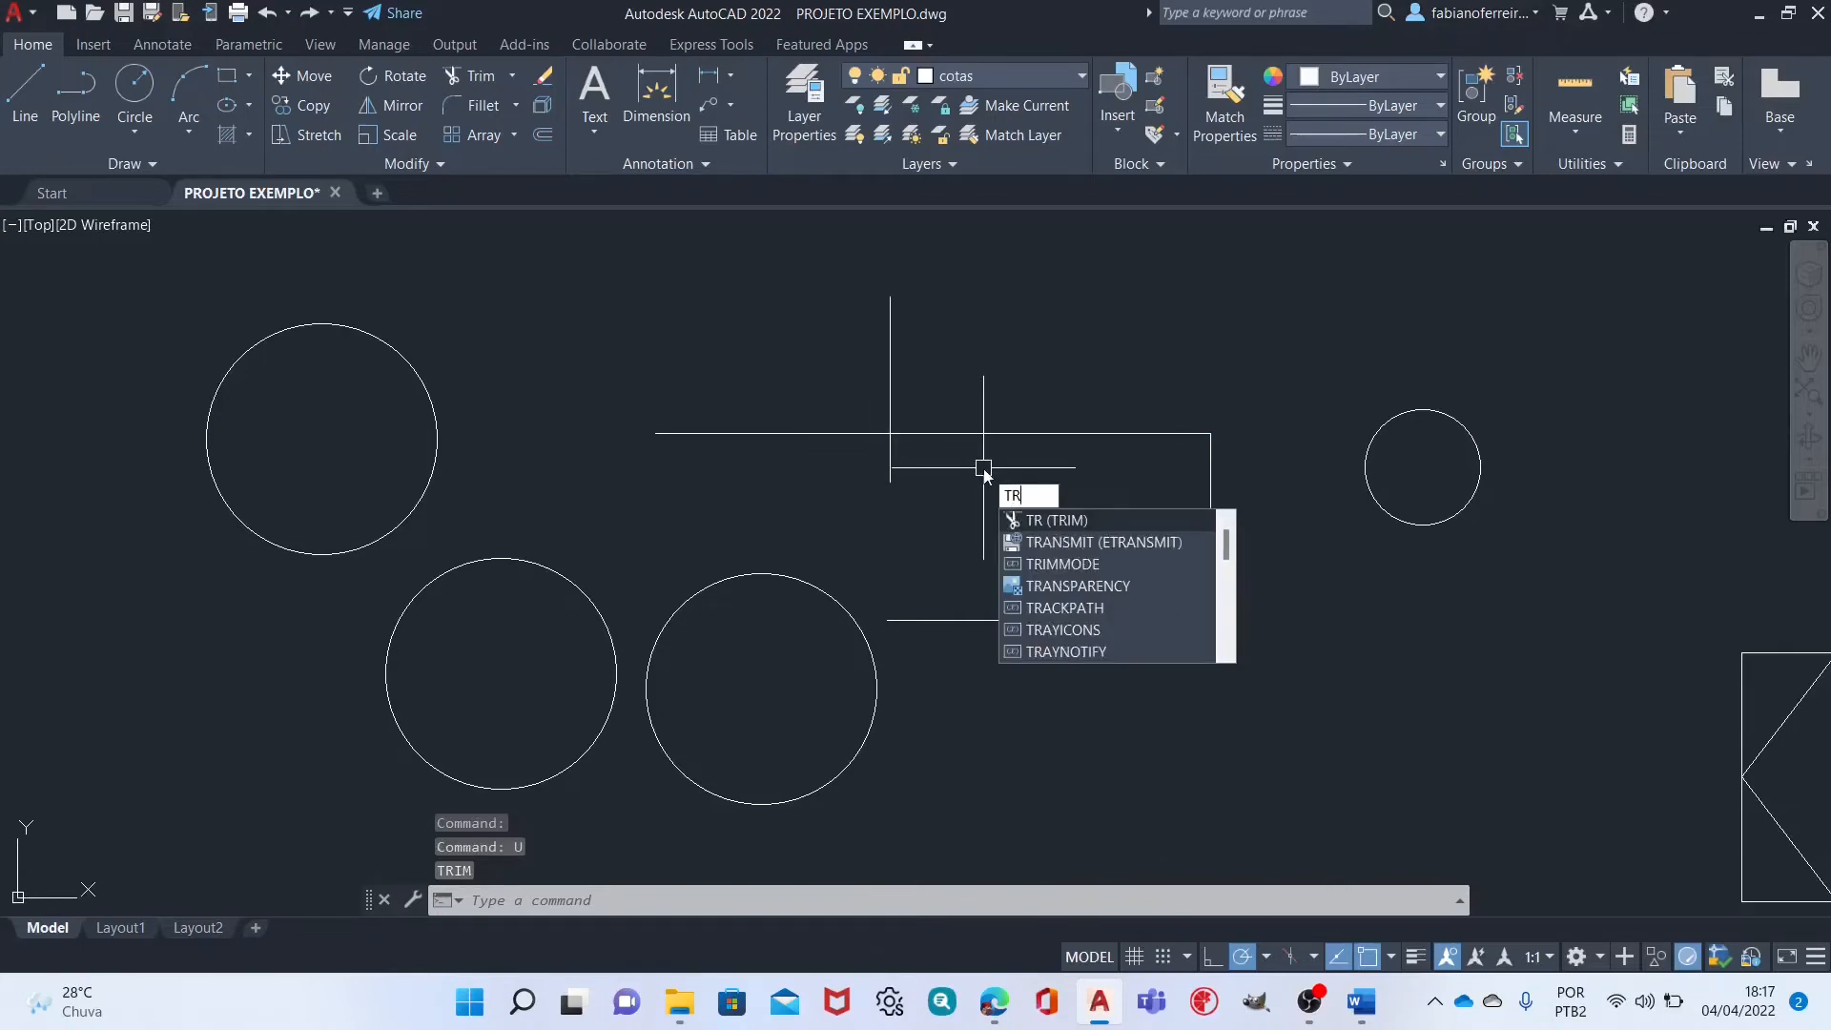
pyautogui.press('Return')
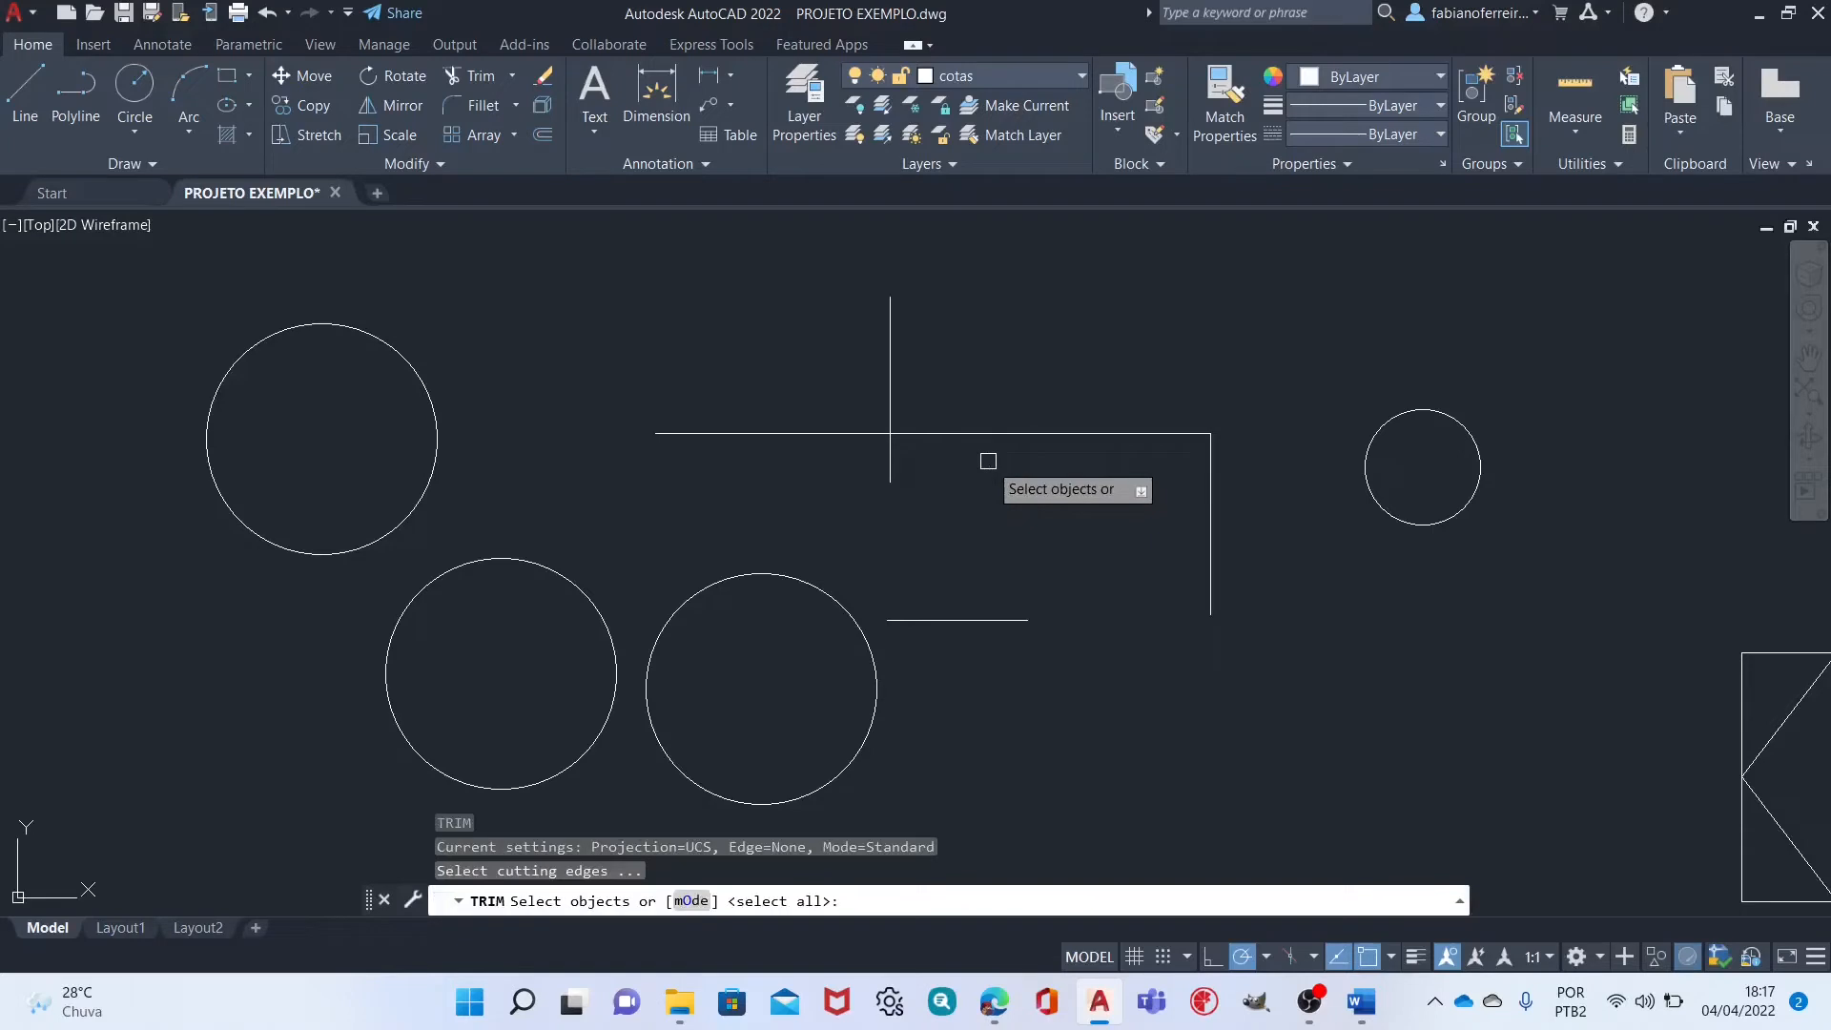
pyautogui.press('Return')
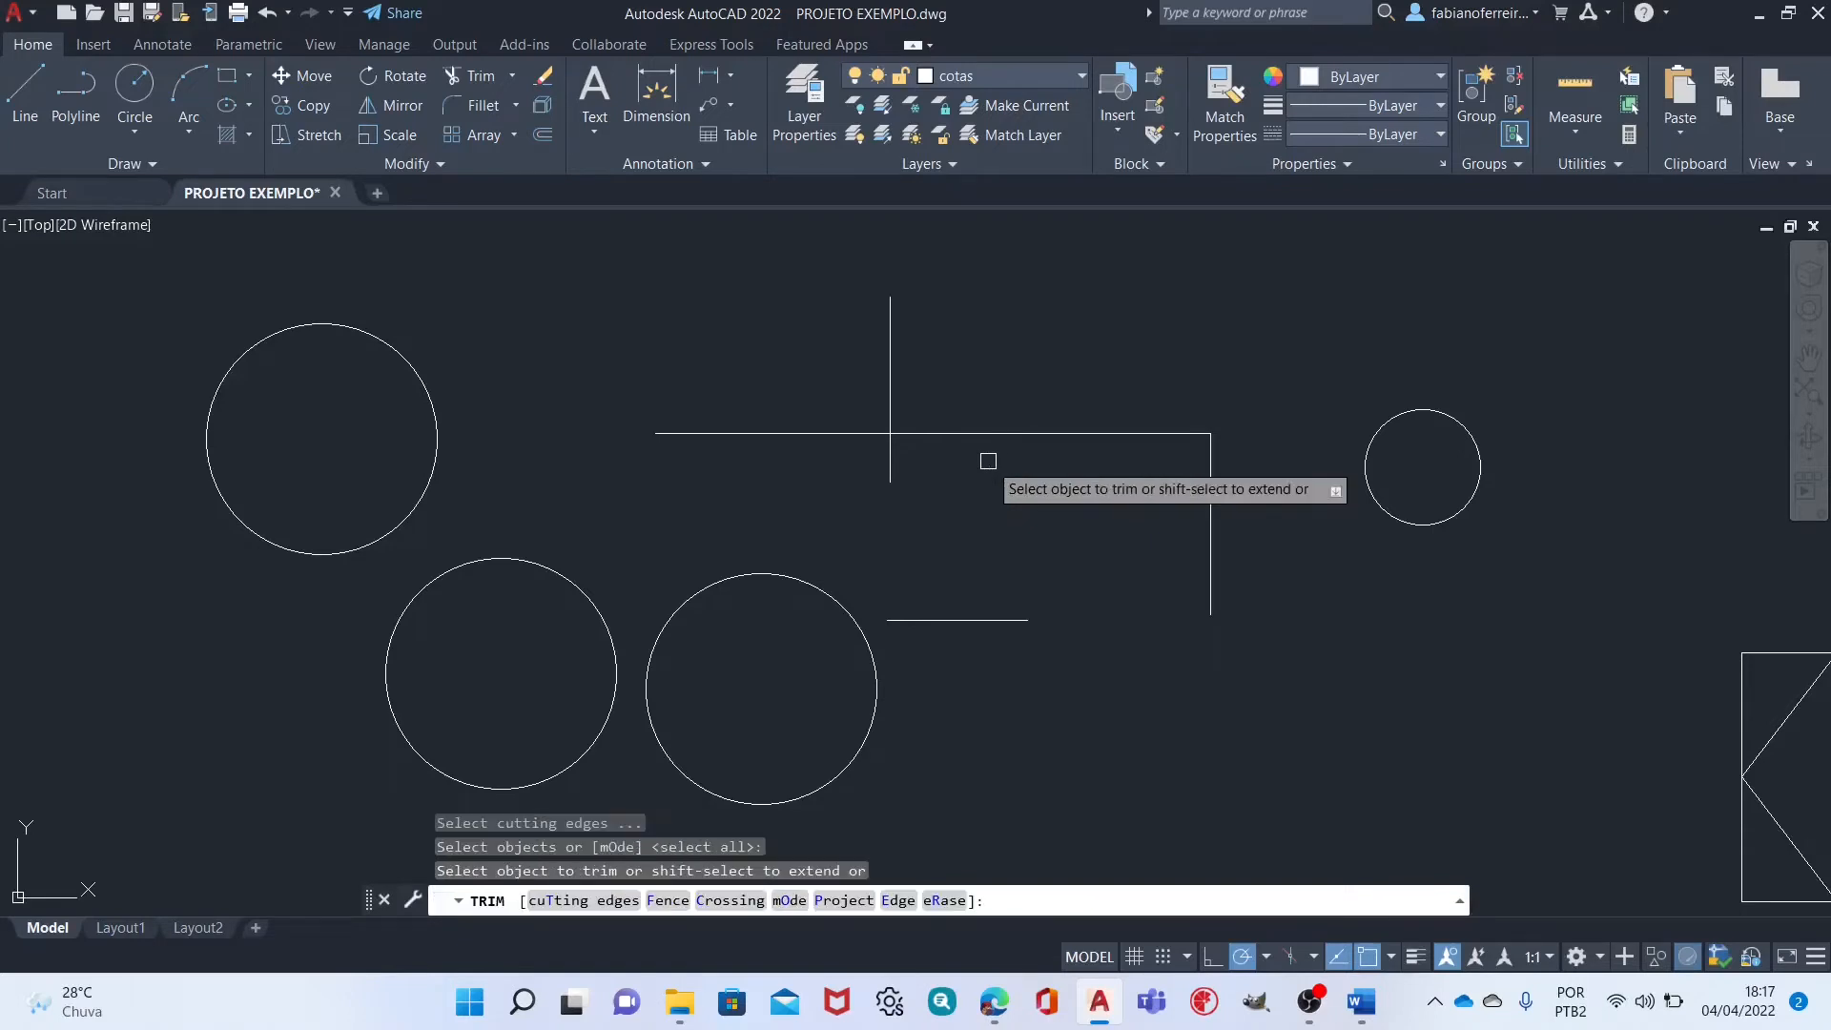
pyautogui.click(895, 461)
pyautogui.rightClick(951, 471)
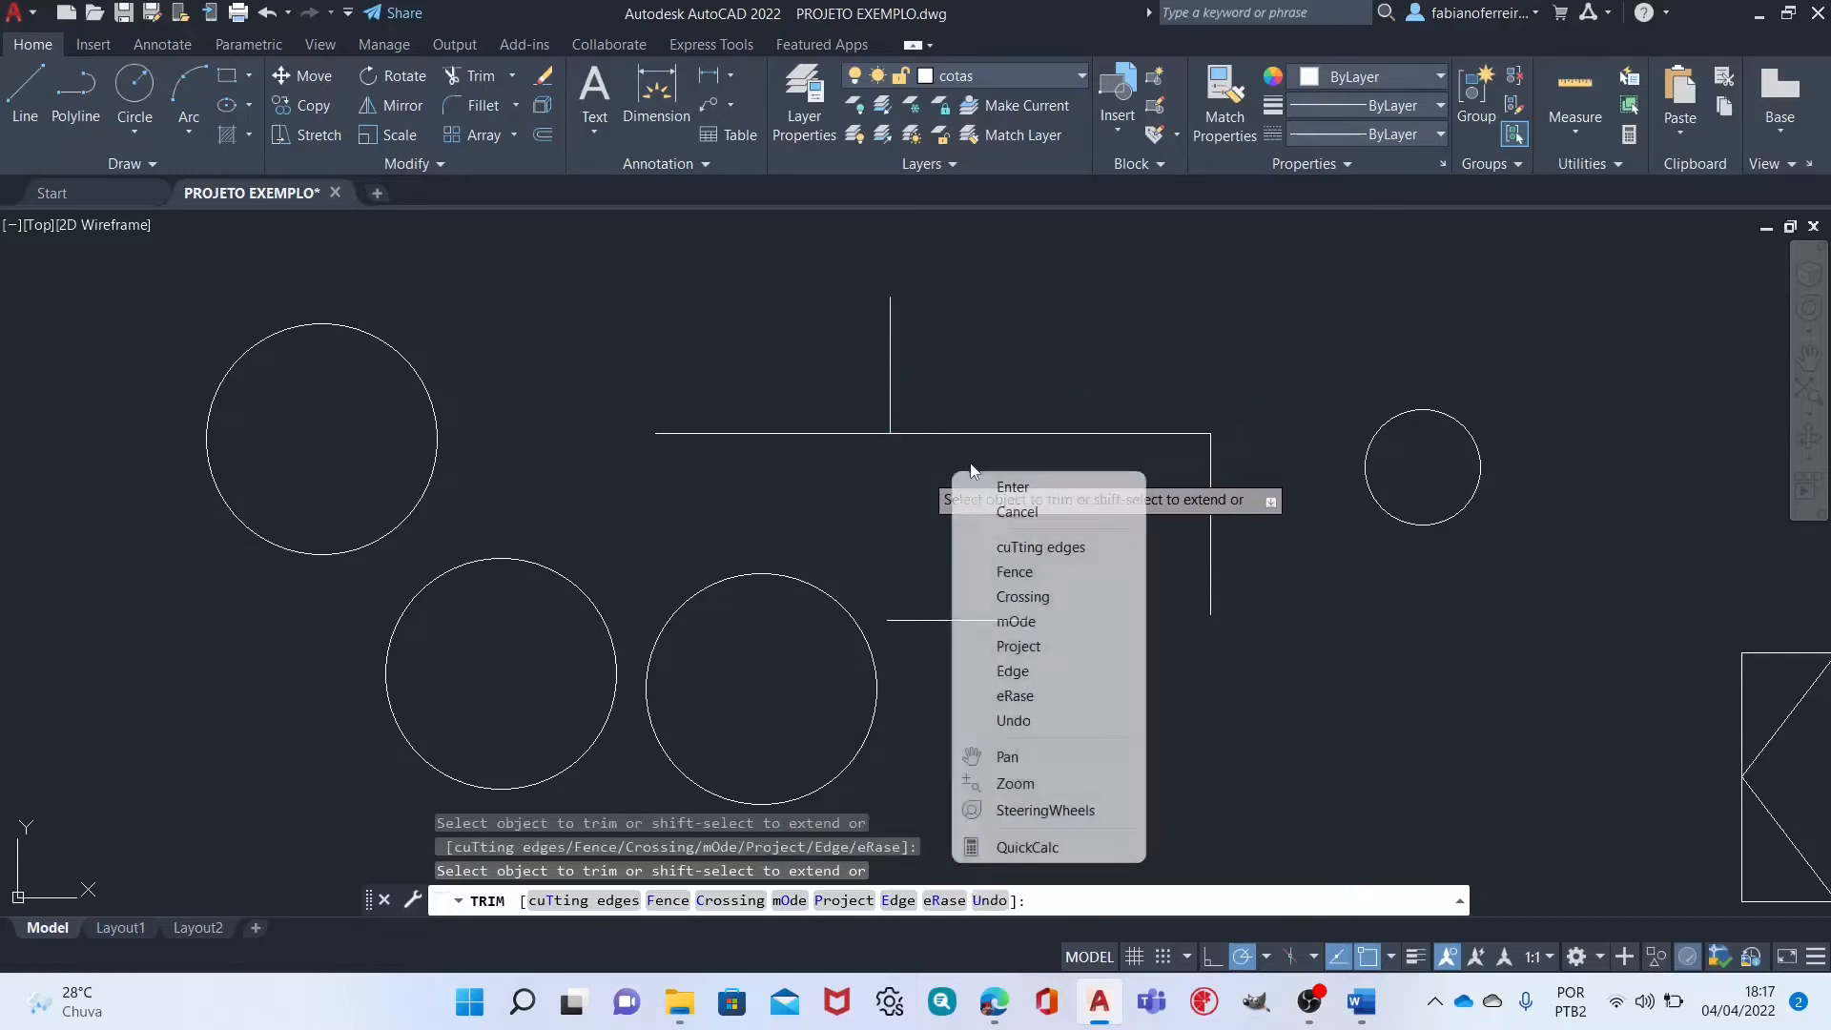
pyautogui.click(993, 512)
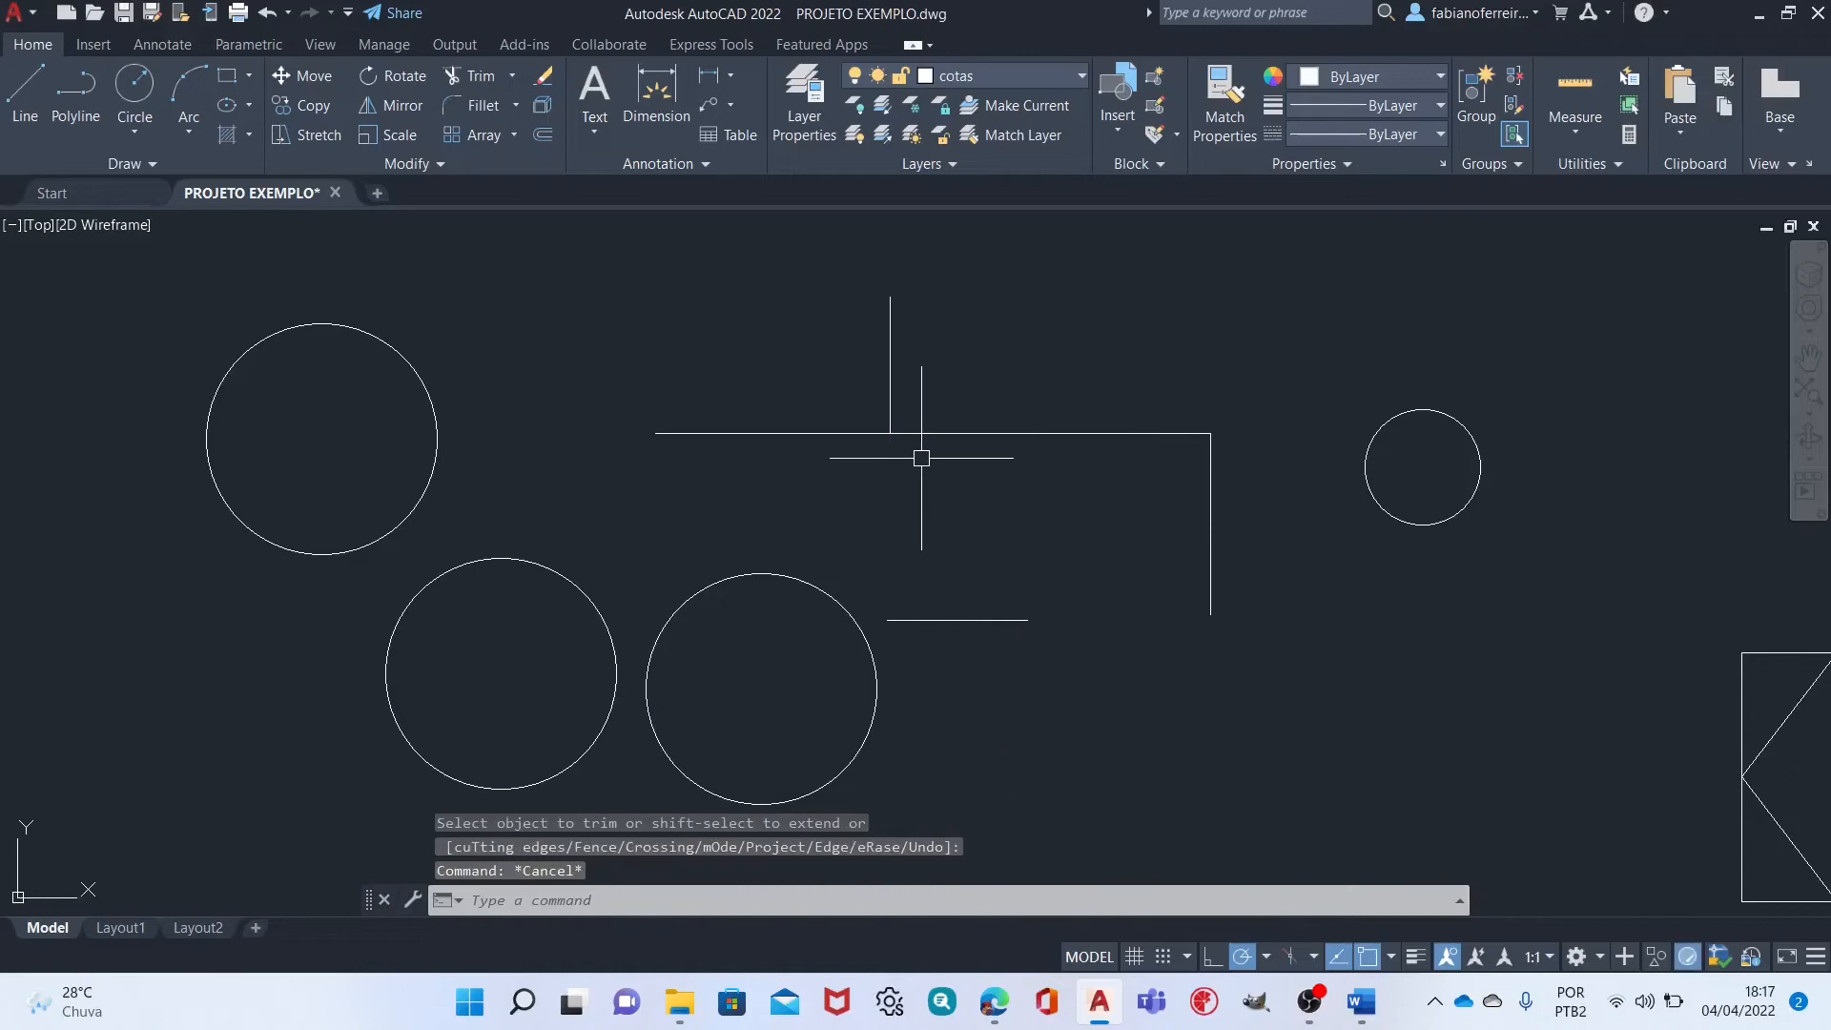
pyautogui.press('Return')
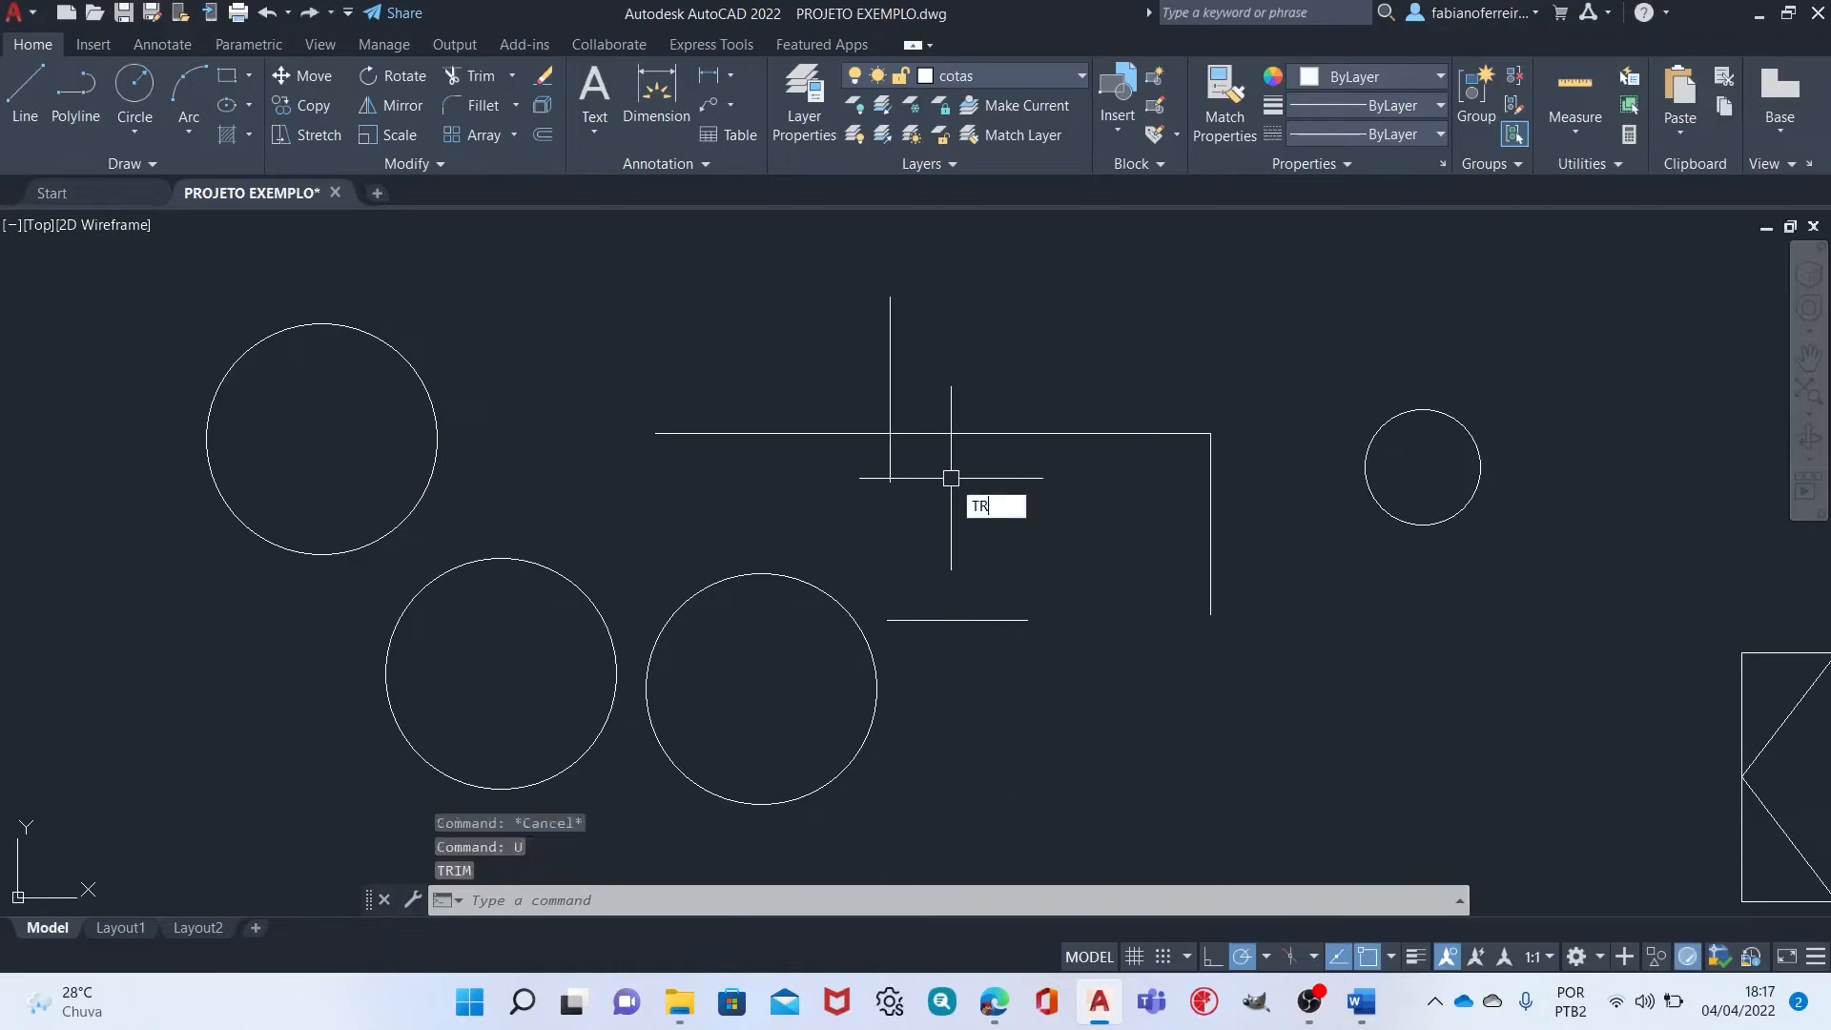
# Trim off the part of the short vertical line below the long horizontal line, using all objects as cutting edges.
pyautogui.press('Return')
pyautogui.press('Return')
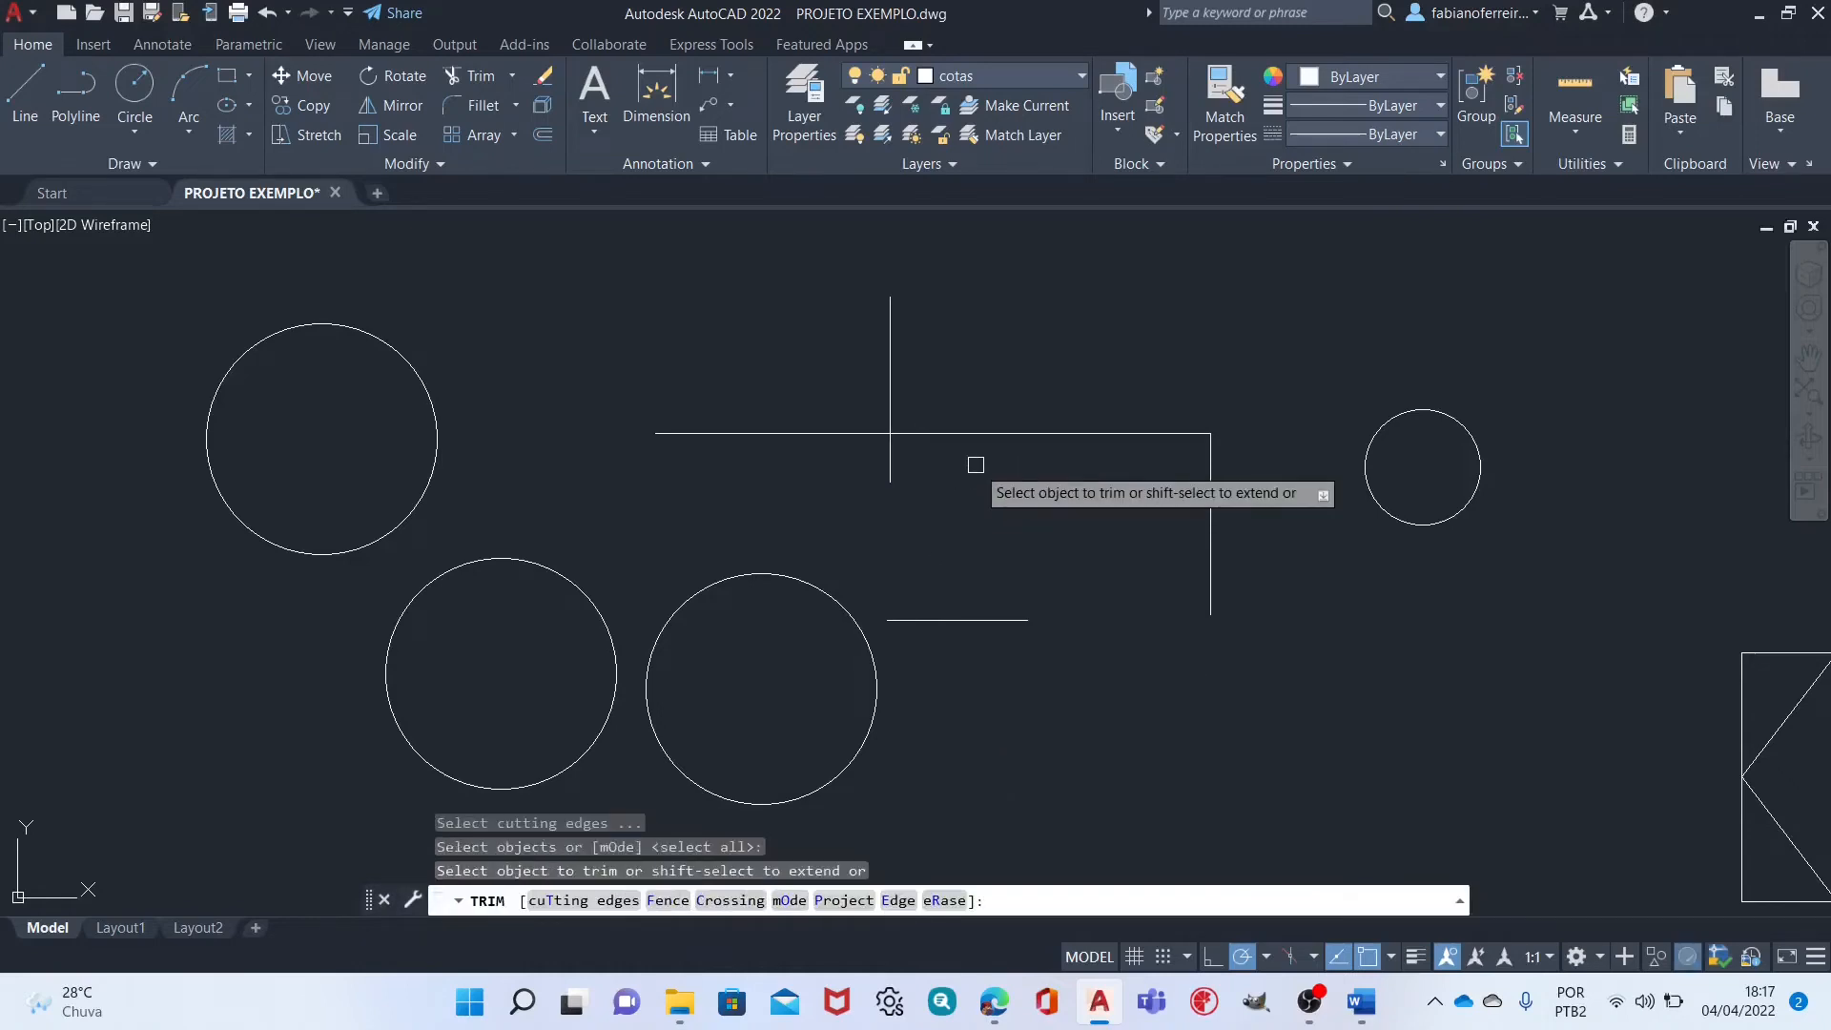
pyautogui.click(891, 456)
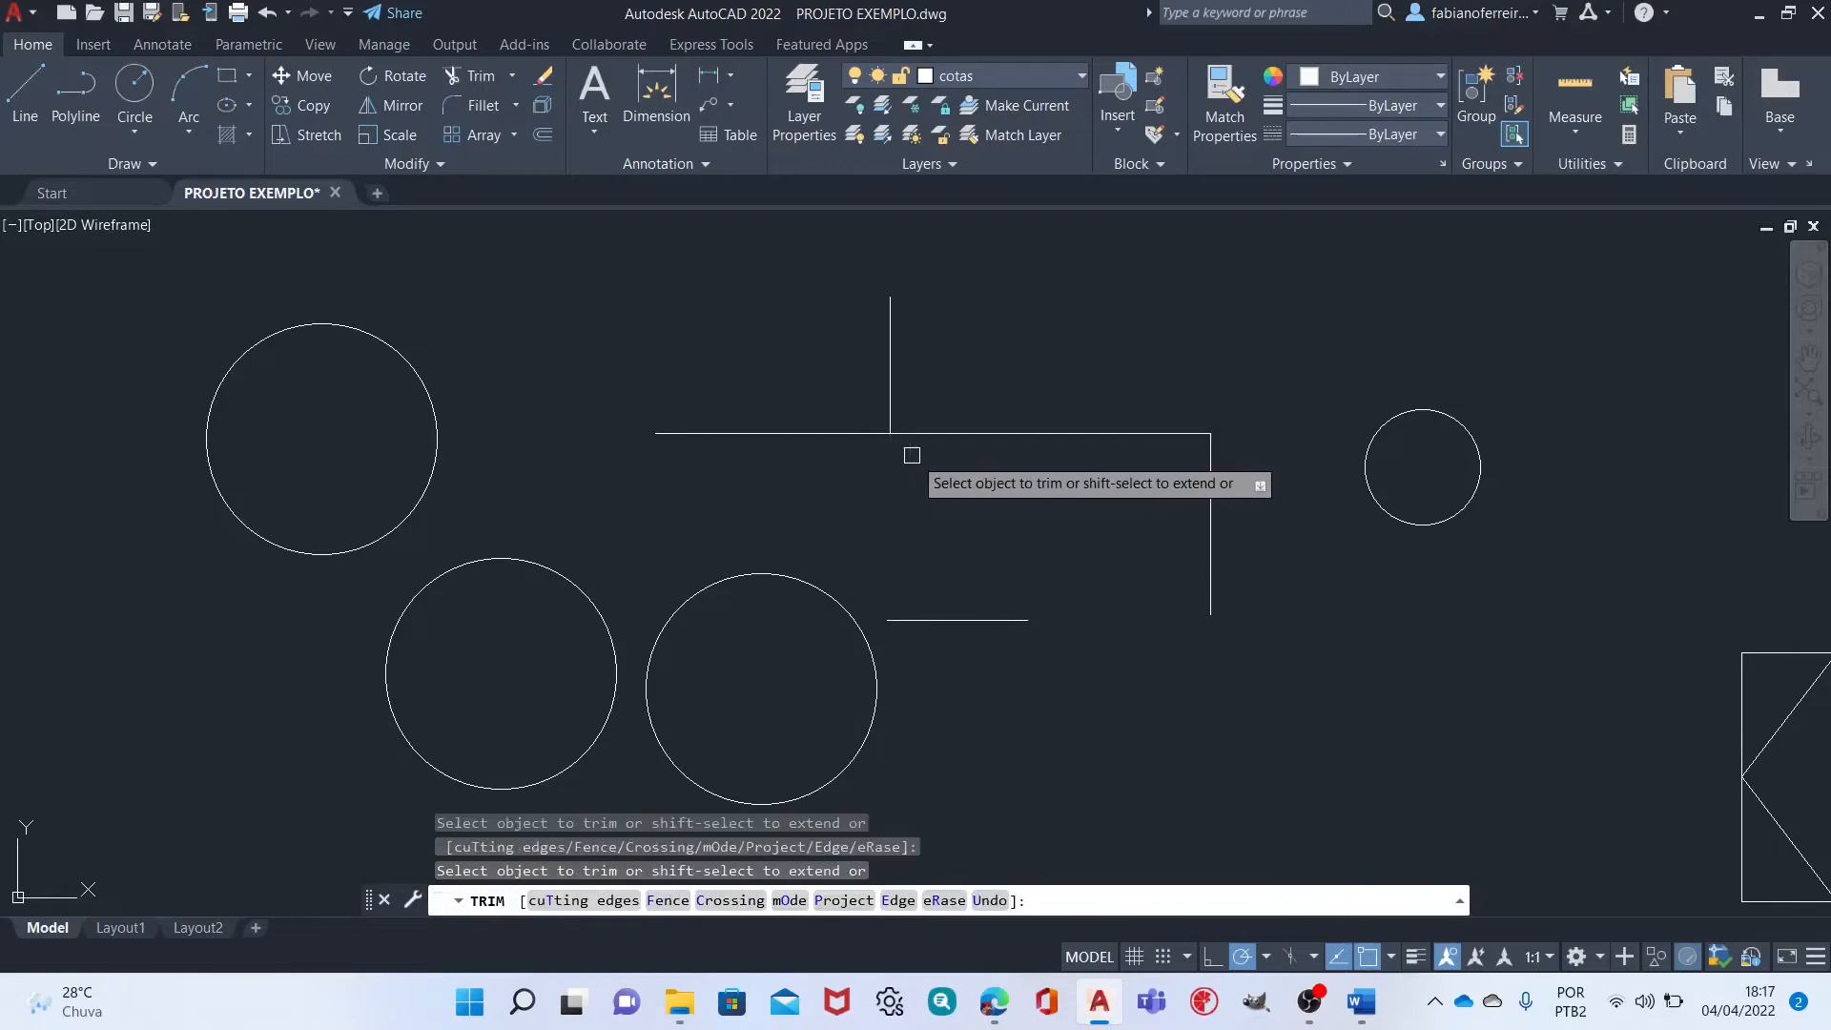
pyautogui.press('Escape')
# Draw a horizontal line across the small circle, slightly above its center and extending past both sides.
pyautogui.moveTo(978, 456); pyautogui.dragTo(938, 444, button='middle')
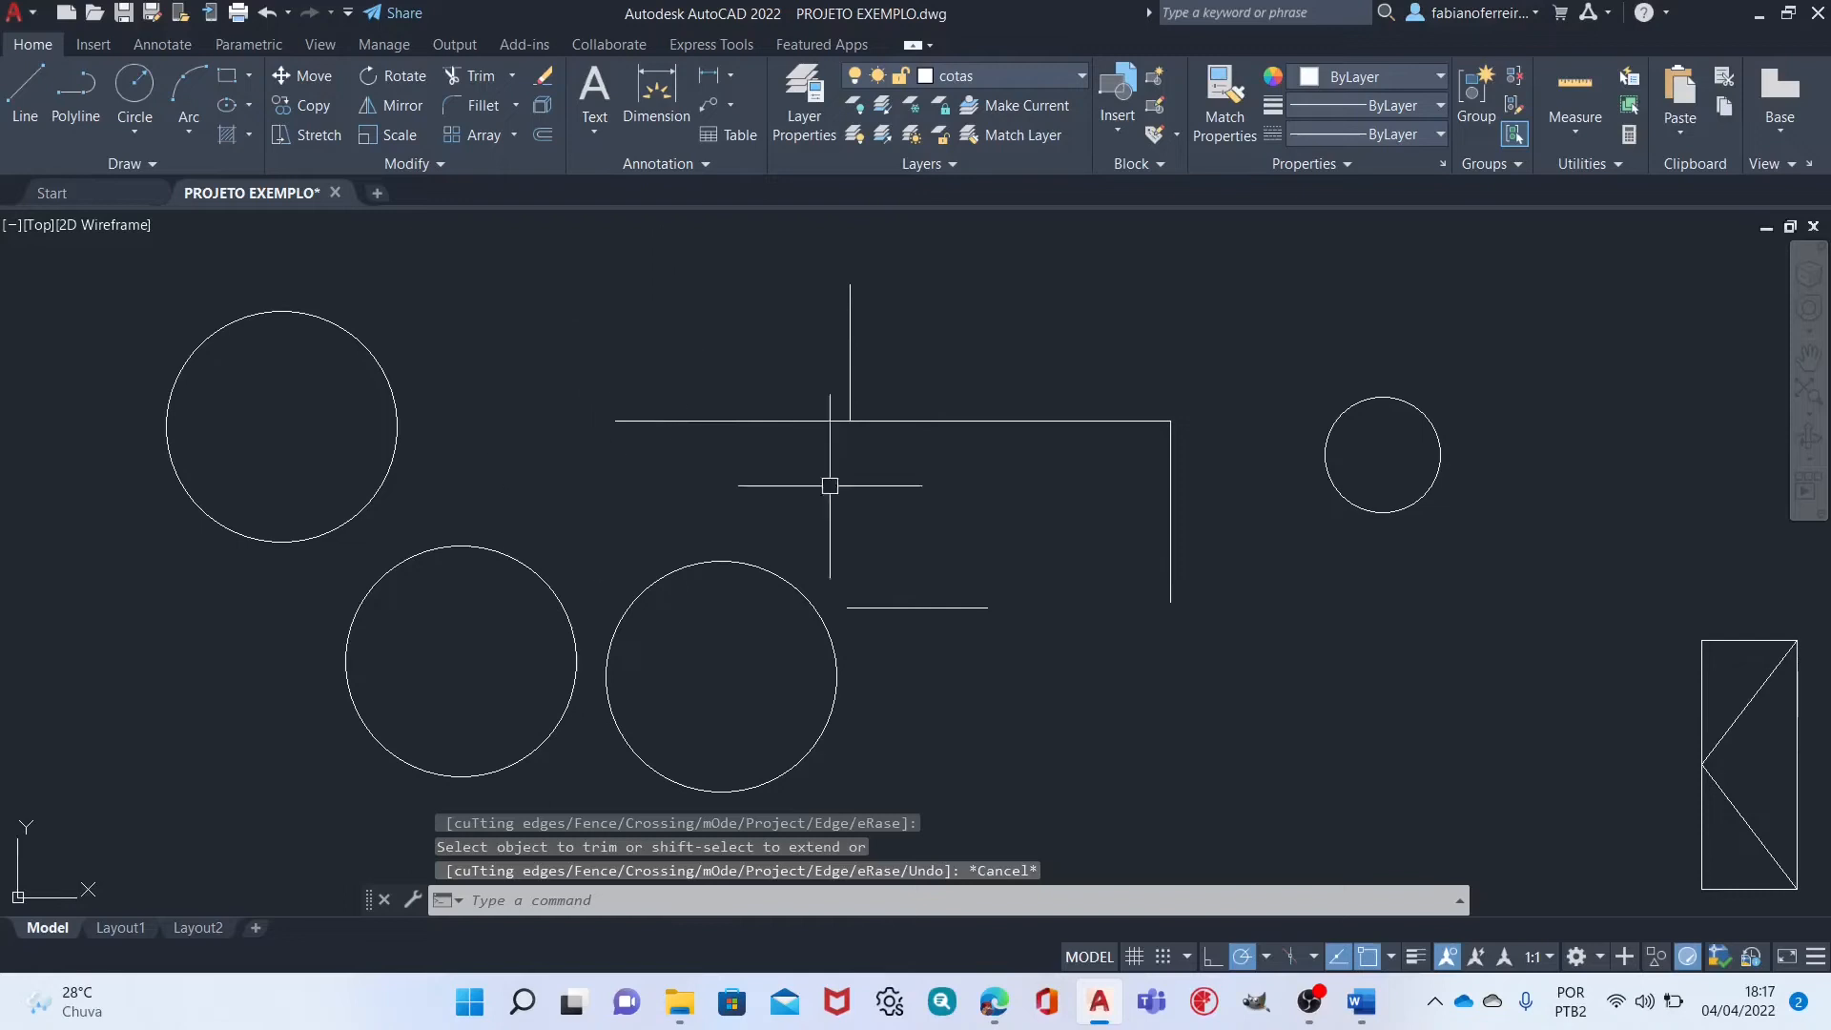
pyautogui.moveTo(912, 530)
pyautogui.mouseDown(button='middle')
pyautogui.moveTo(1226, 454)
pyautogui.moveTo(1058, 433)
pyautogui.mouseUp(button='middle')
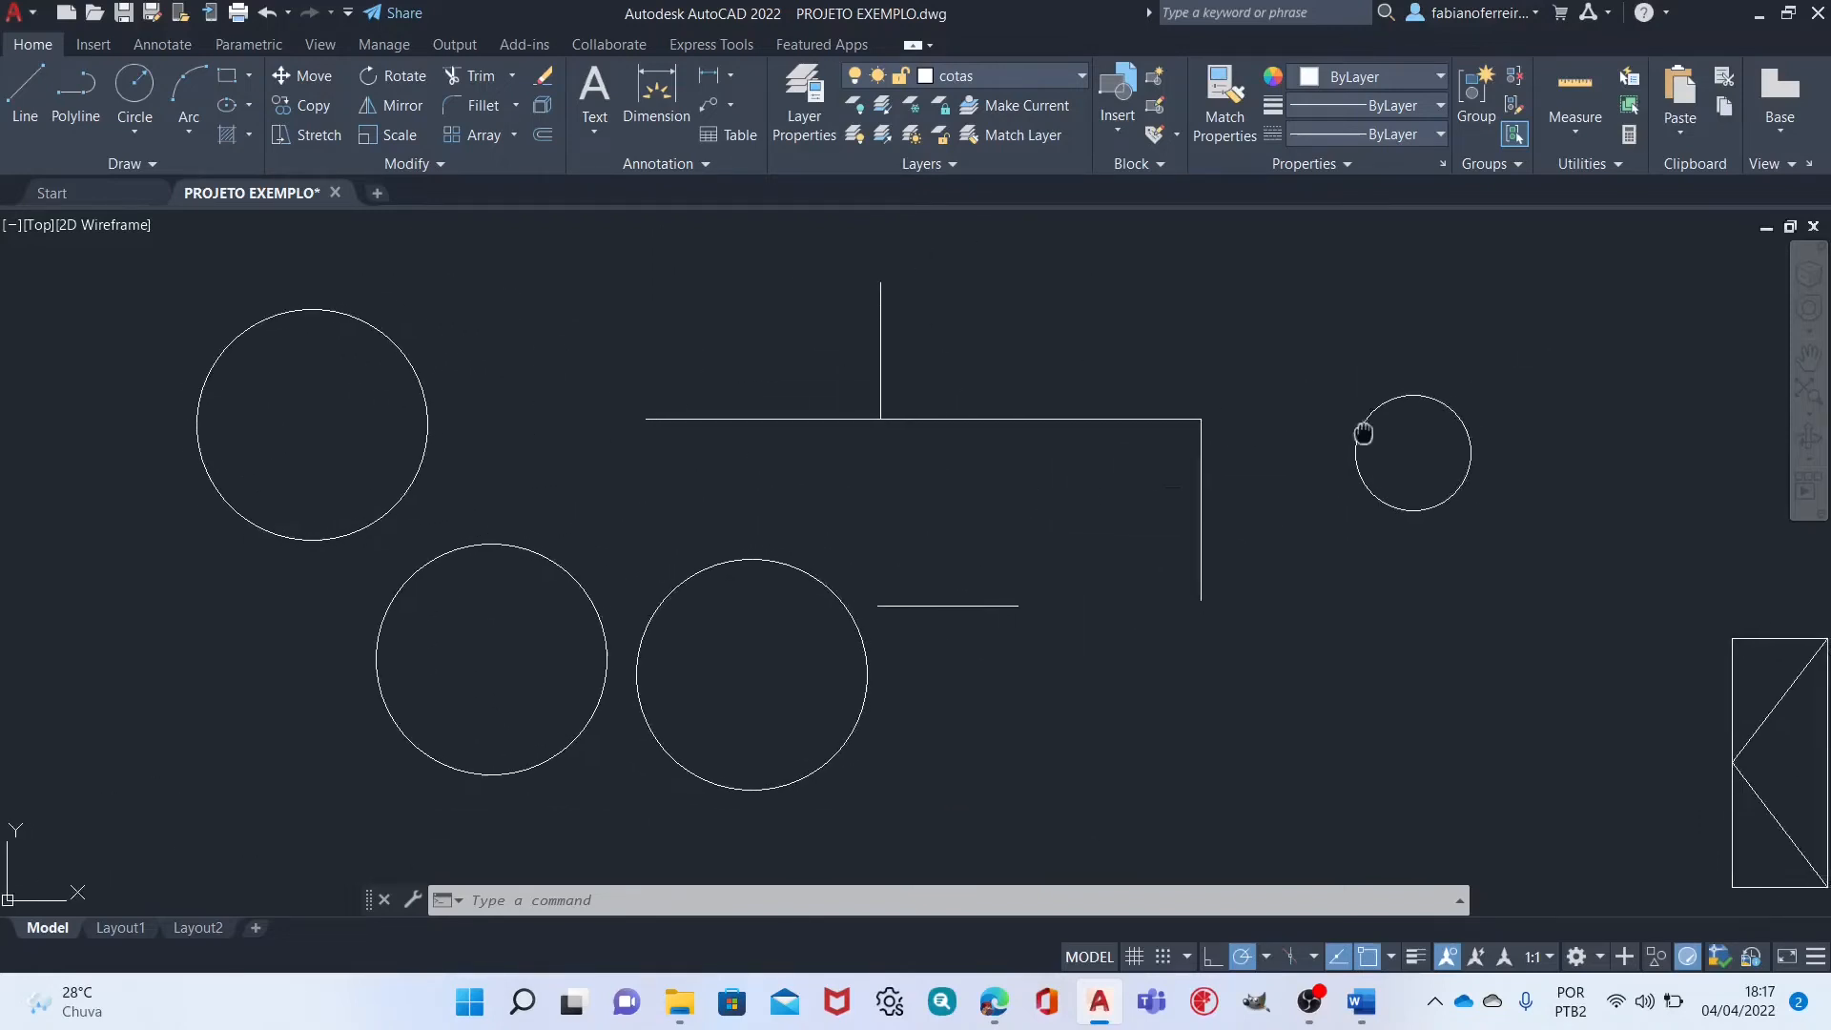
pyautogui.moveTo(1361, 429); pyautogui.dragTo(1115, 493, button='middle')
pyautogui.write('l')
pyautogui.press('Return')
pyautogui.click(1160, 513)
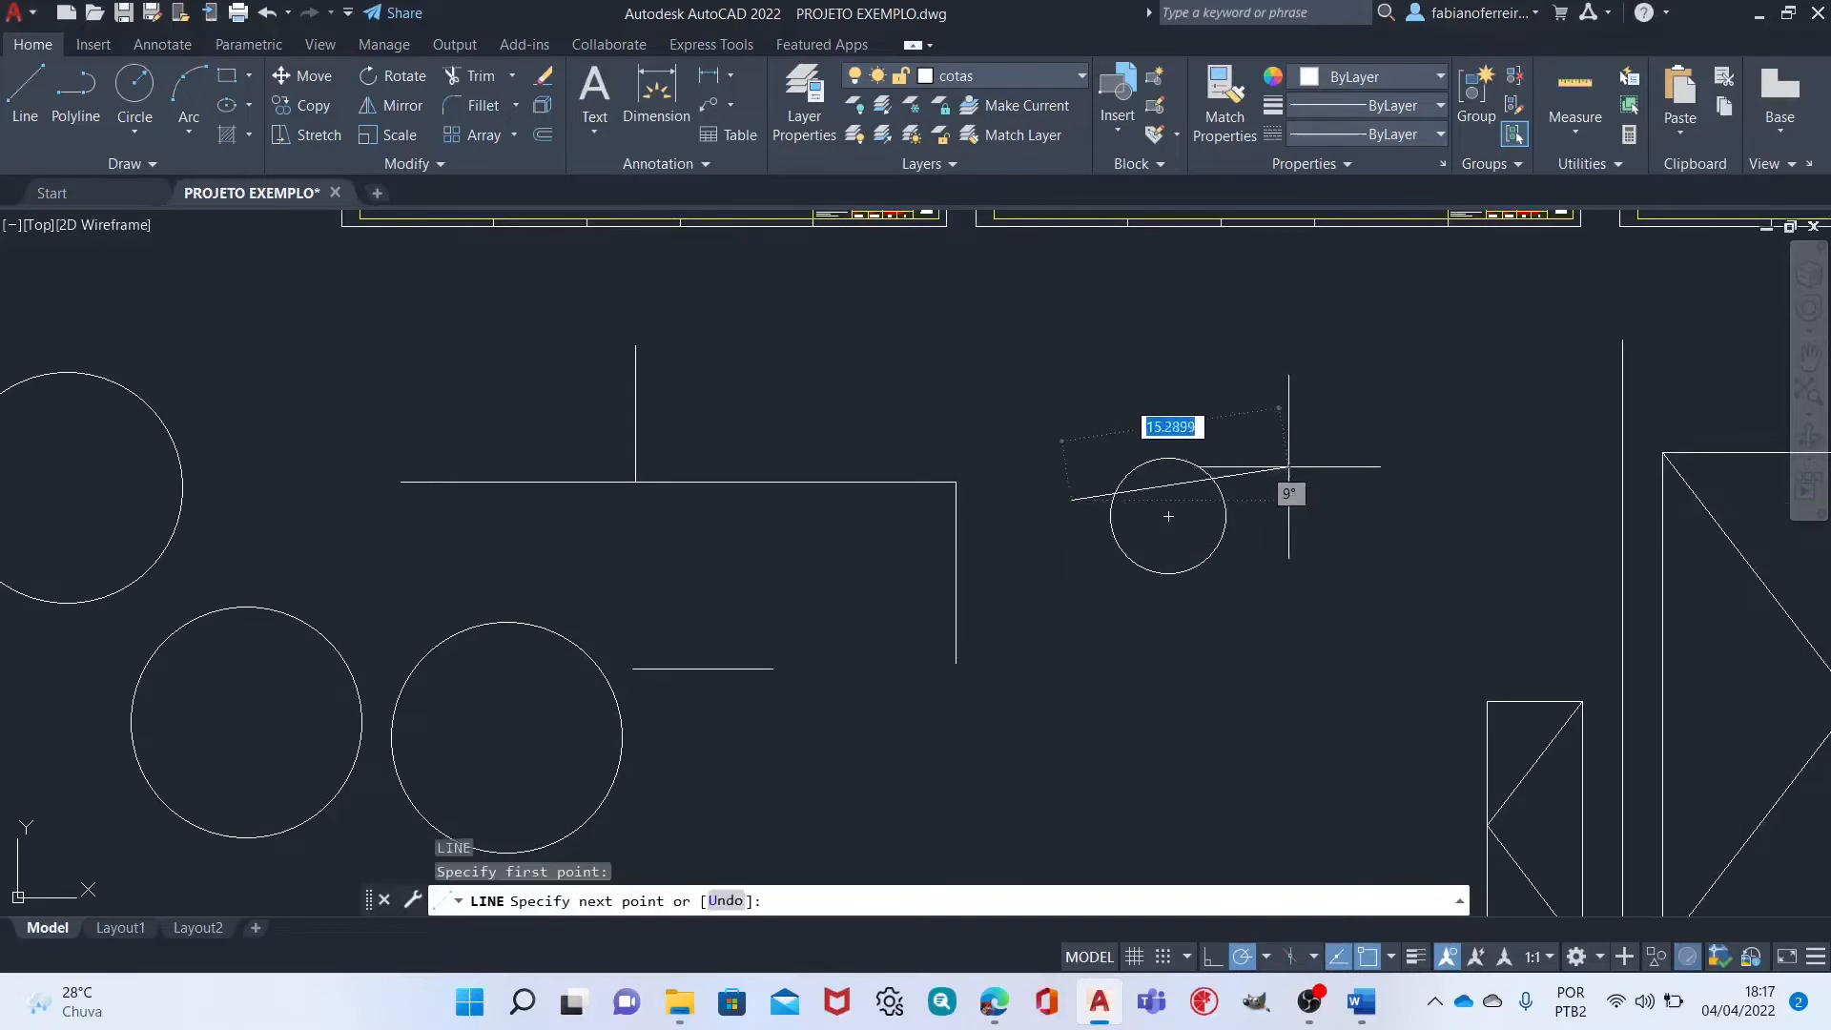
pyautogui.press('Escape')
pyautogui.press('Escape')
pyautogui.press('Escape')
# Trim both line ends outside the small circle and the circle's arc above the line, using all objects as cutting edges.
pyautogui.scroll(4, 1219, 513)
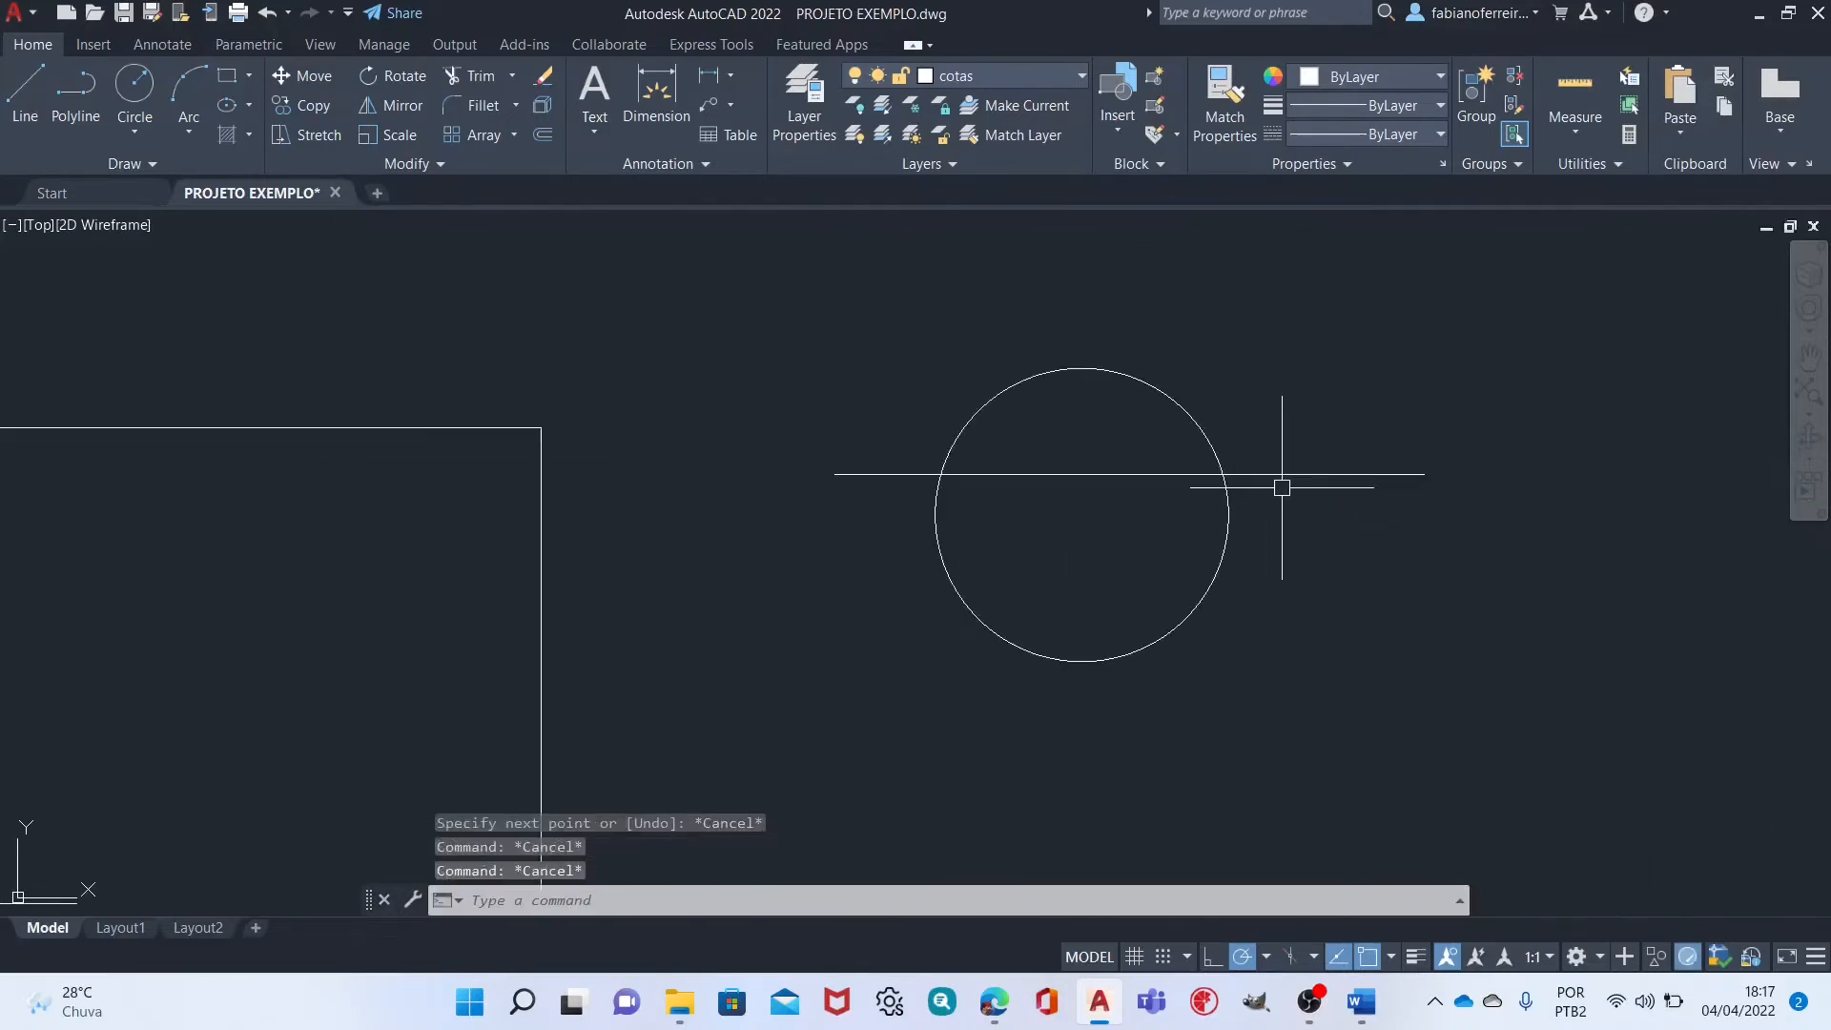
pyautogui.write('TR')
pyautogui.press('Return')
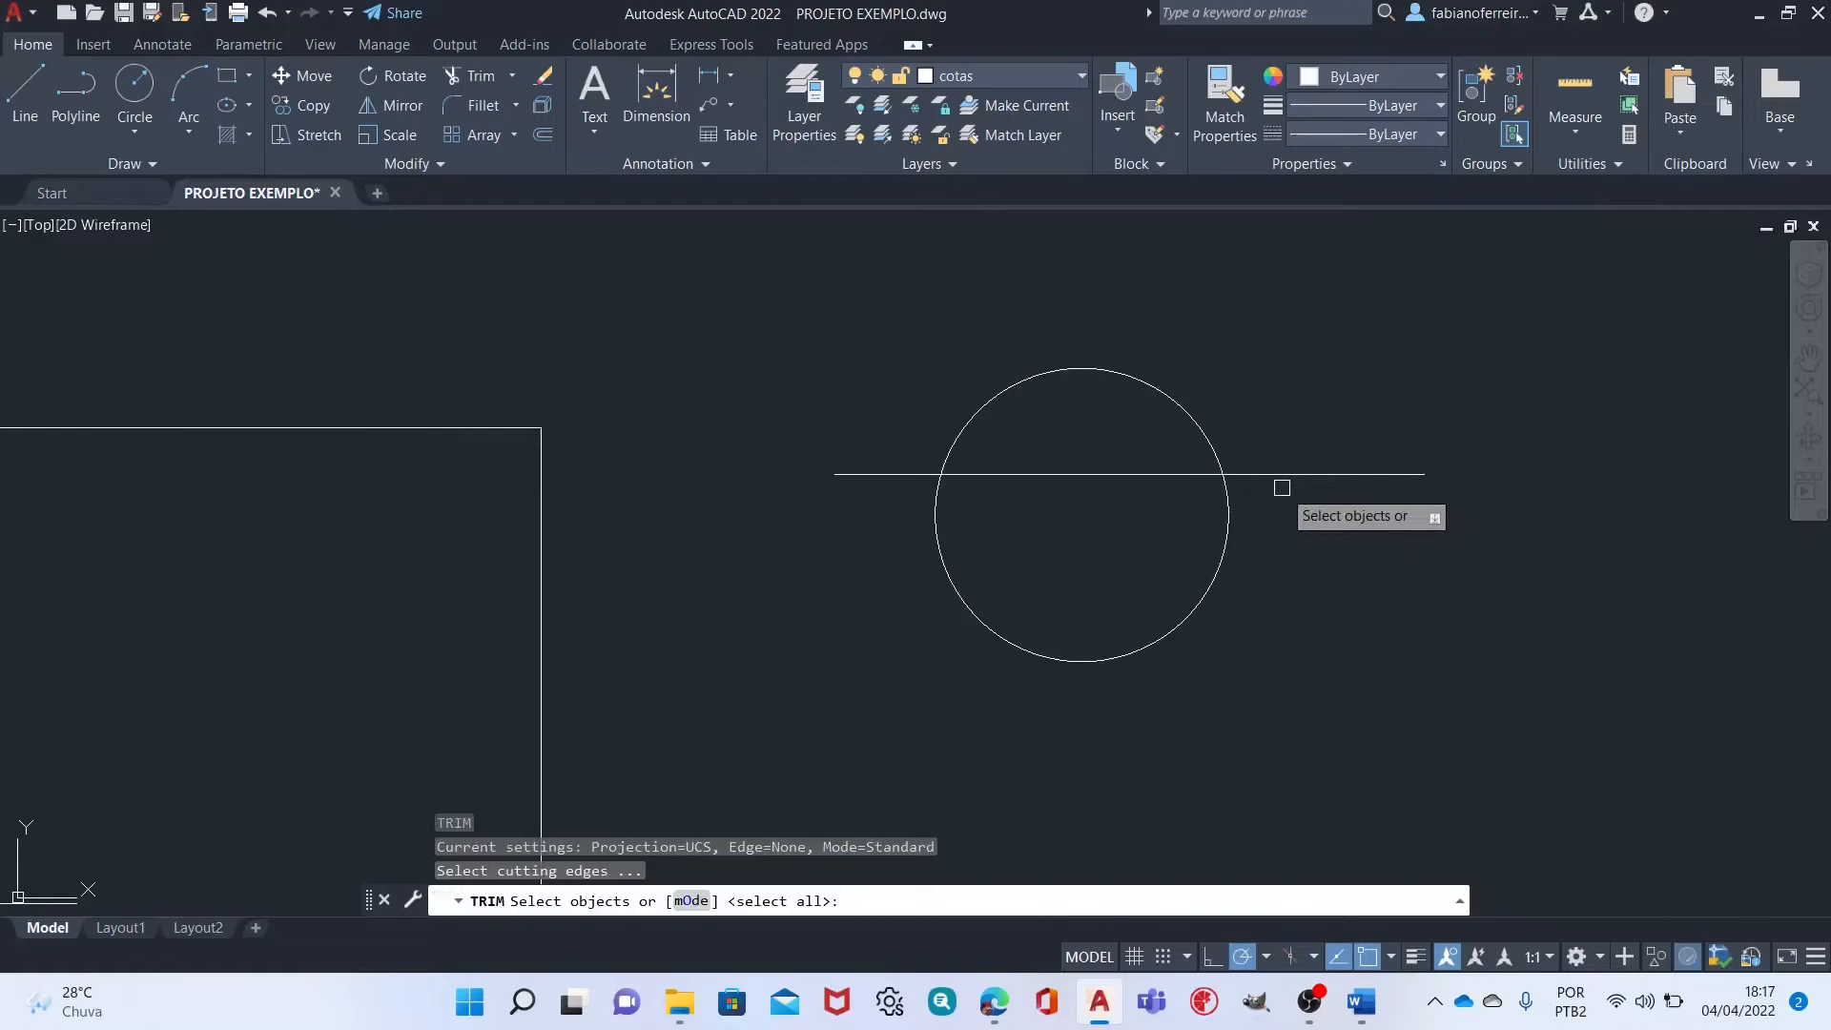
pyautogui.press('Return')
pyautogui.click(1267, 475)
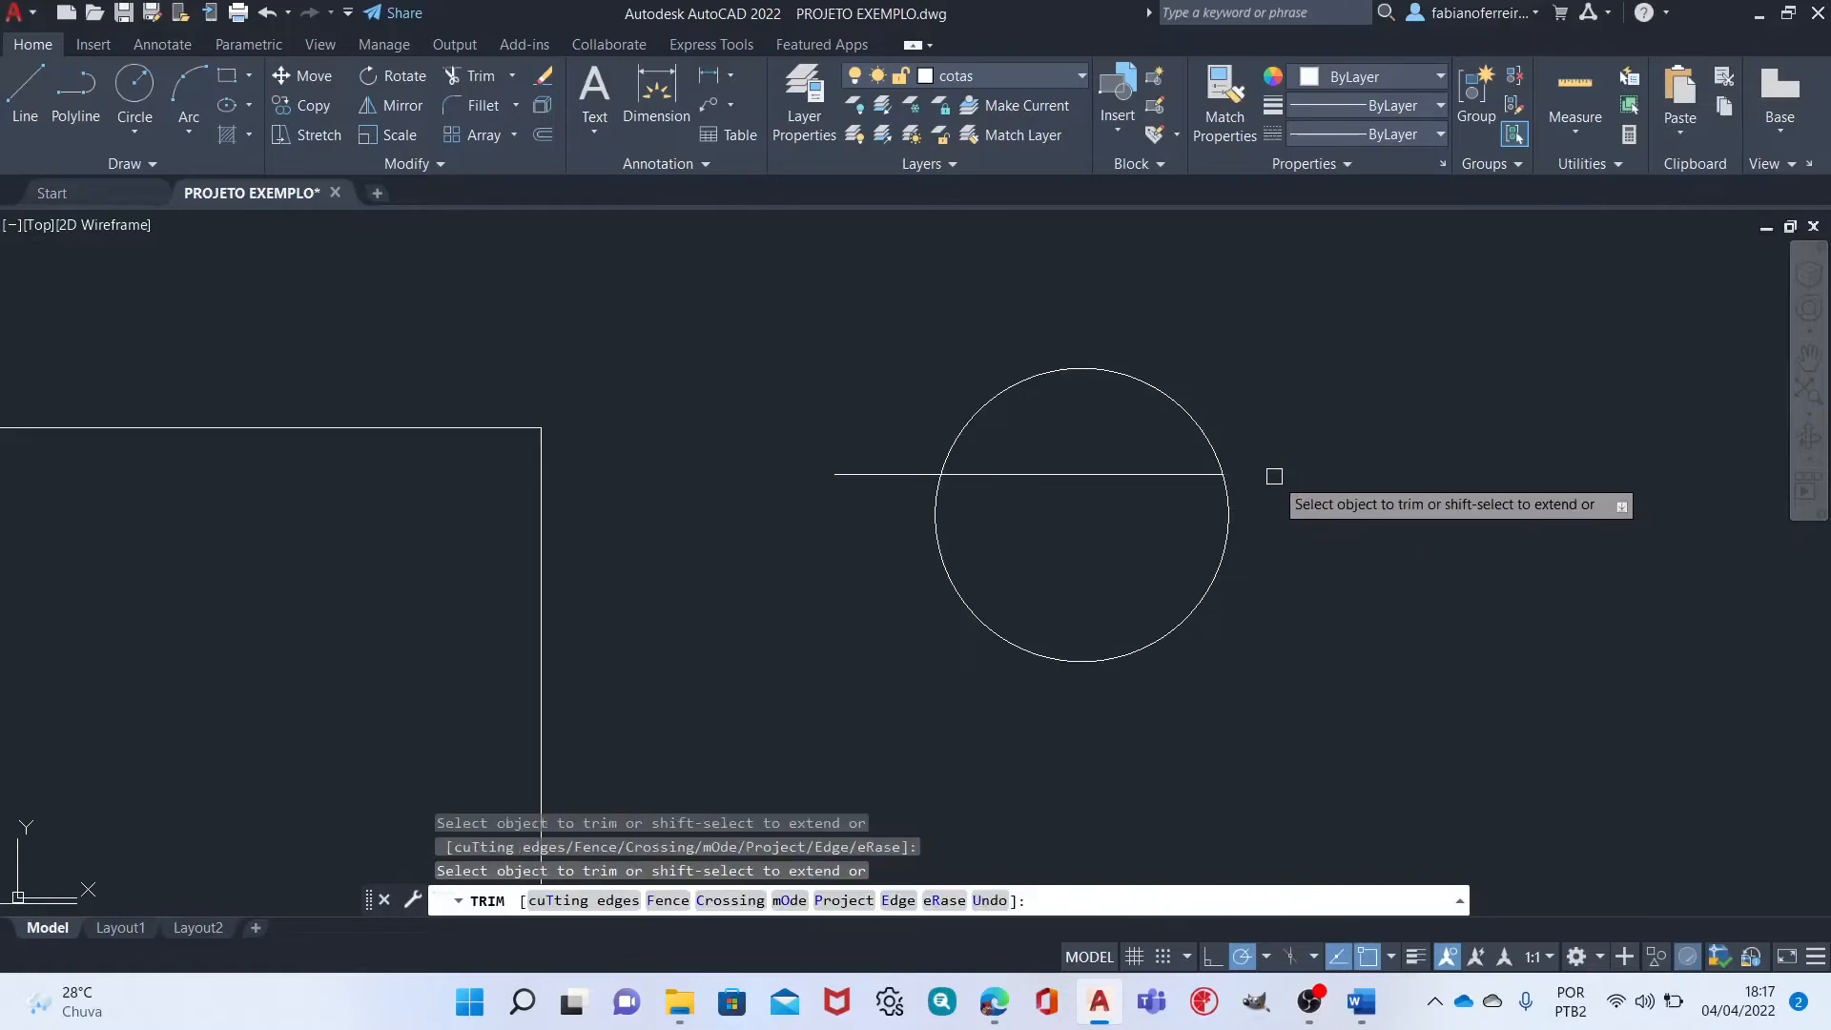
pyautogui.click(927, 479)
pyautogui.click(966, 428)
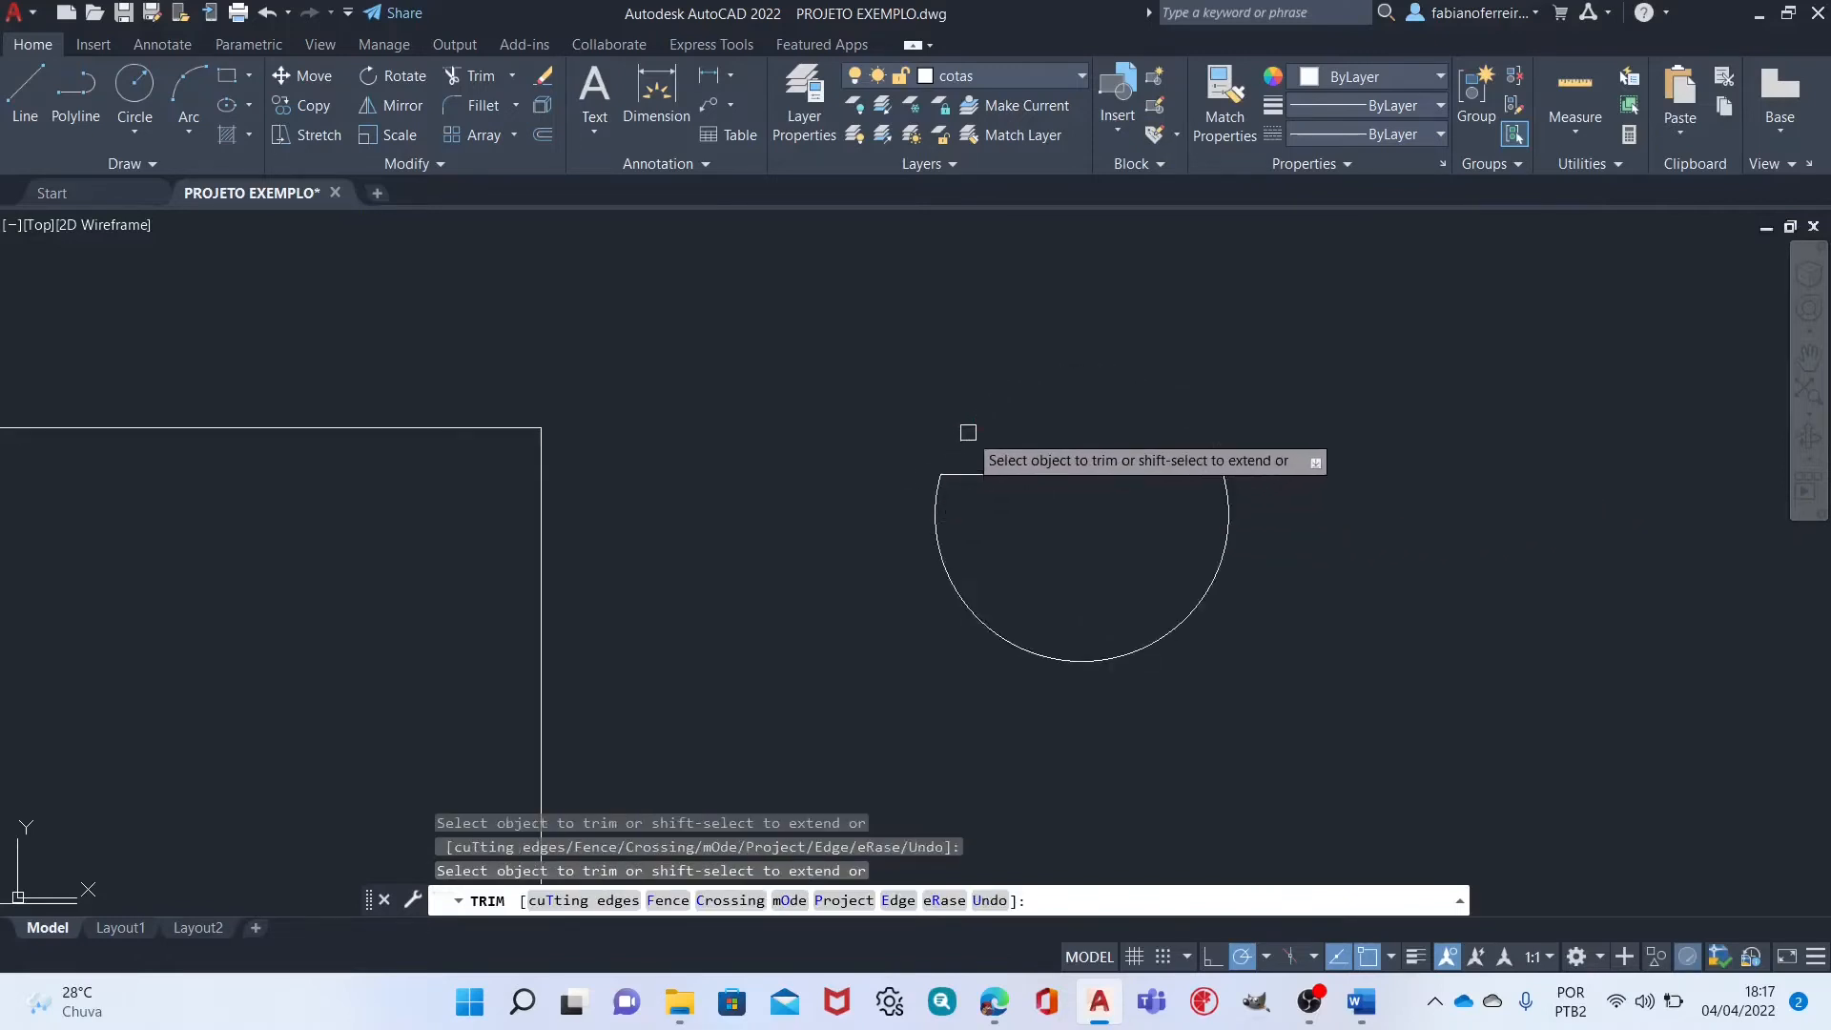
pyautogui.scroll(-2, 1282, 447)
pyautogui.scroll(-2, 1282, 447)
pyautogui.press('Escape')
pyautogui.press('Escape')
# Fillet the corner between the long horizontal line and the vertical line descending from its right end.
pyautogui.moveTo(1036, 600); pyautogui.dragTo(1277, 536, button='middle')
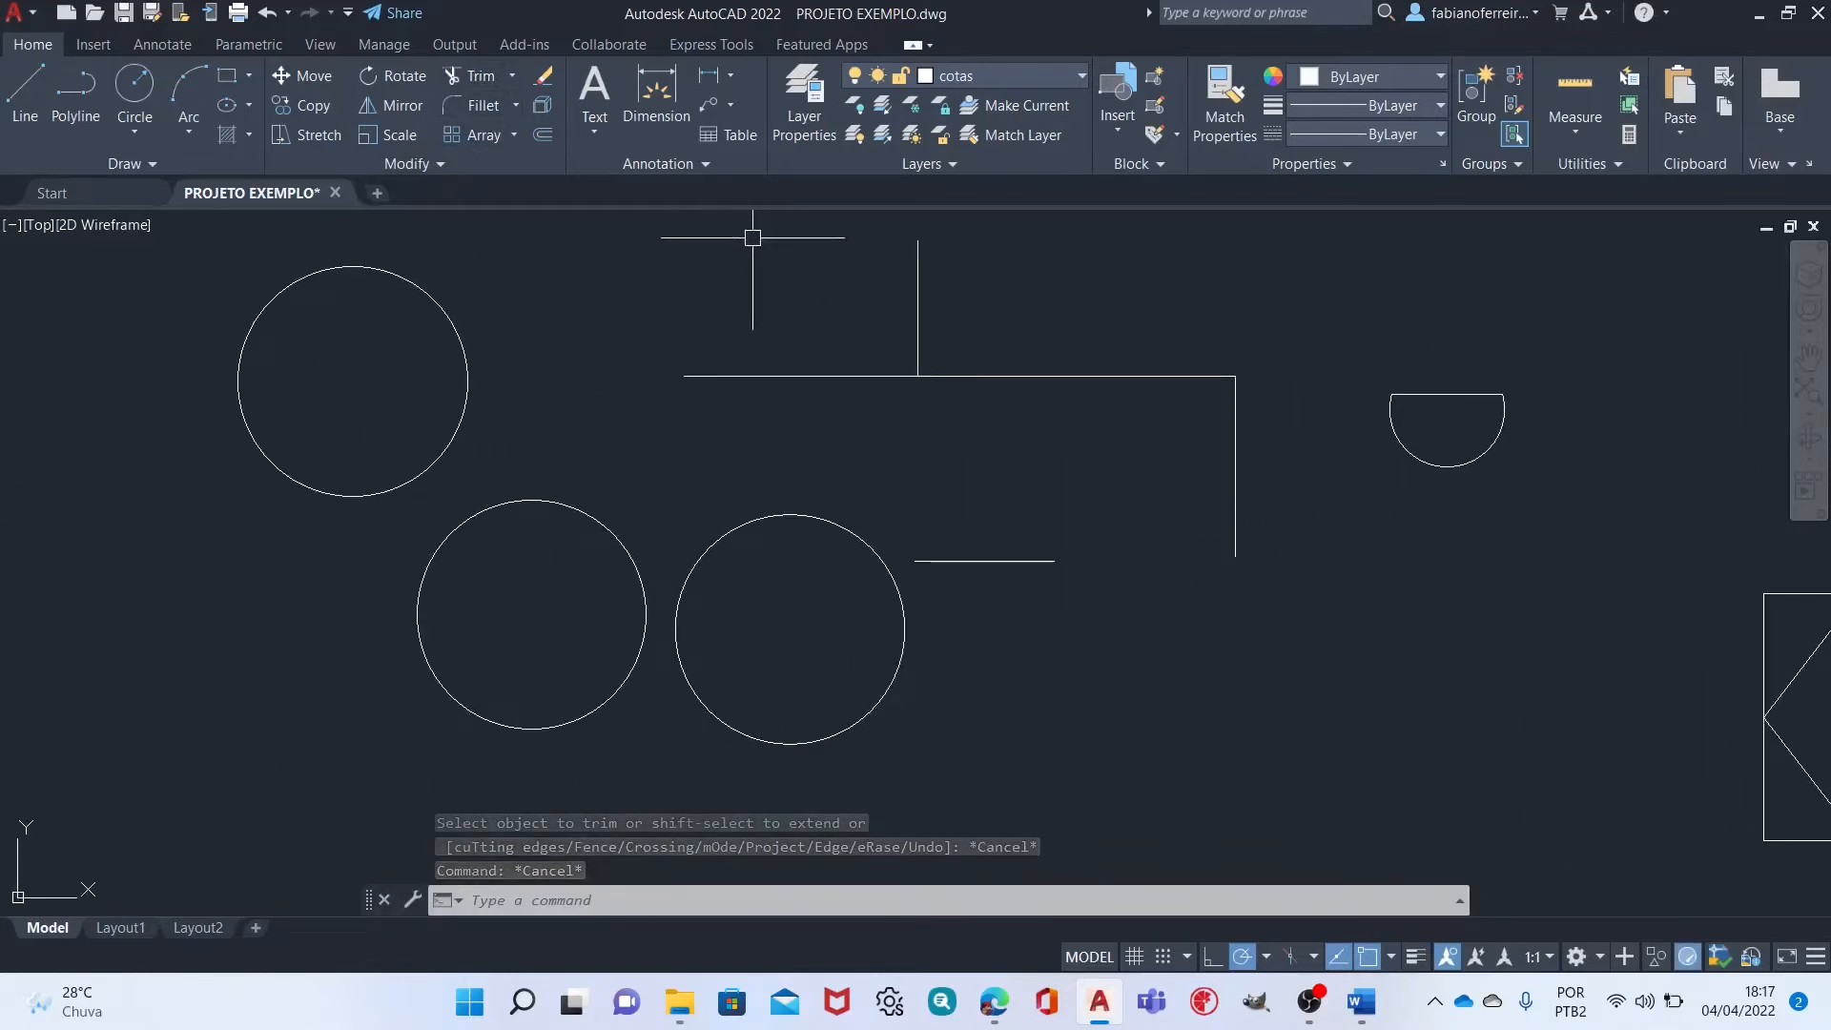
pyautogui.moveTo(928, 410); pyautogui.dragTo(888, 436, button='middle')
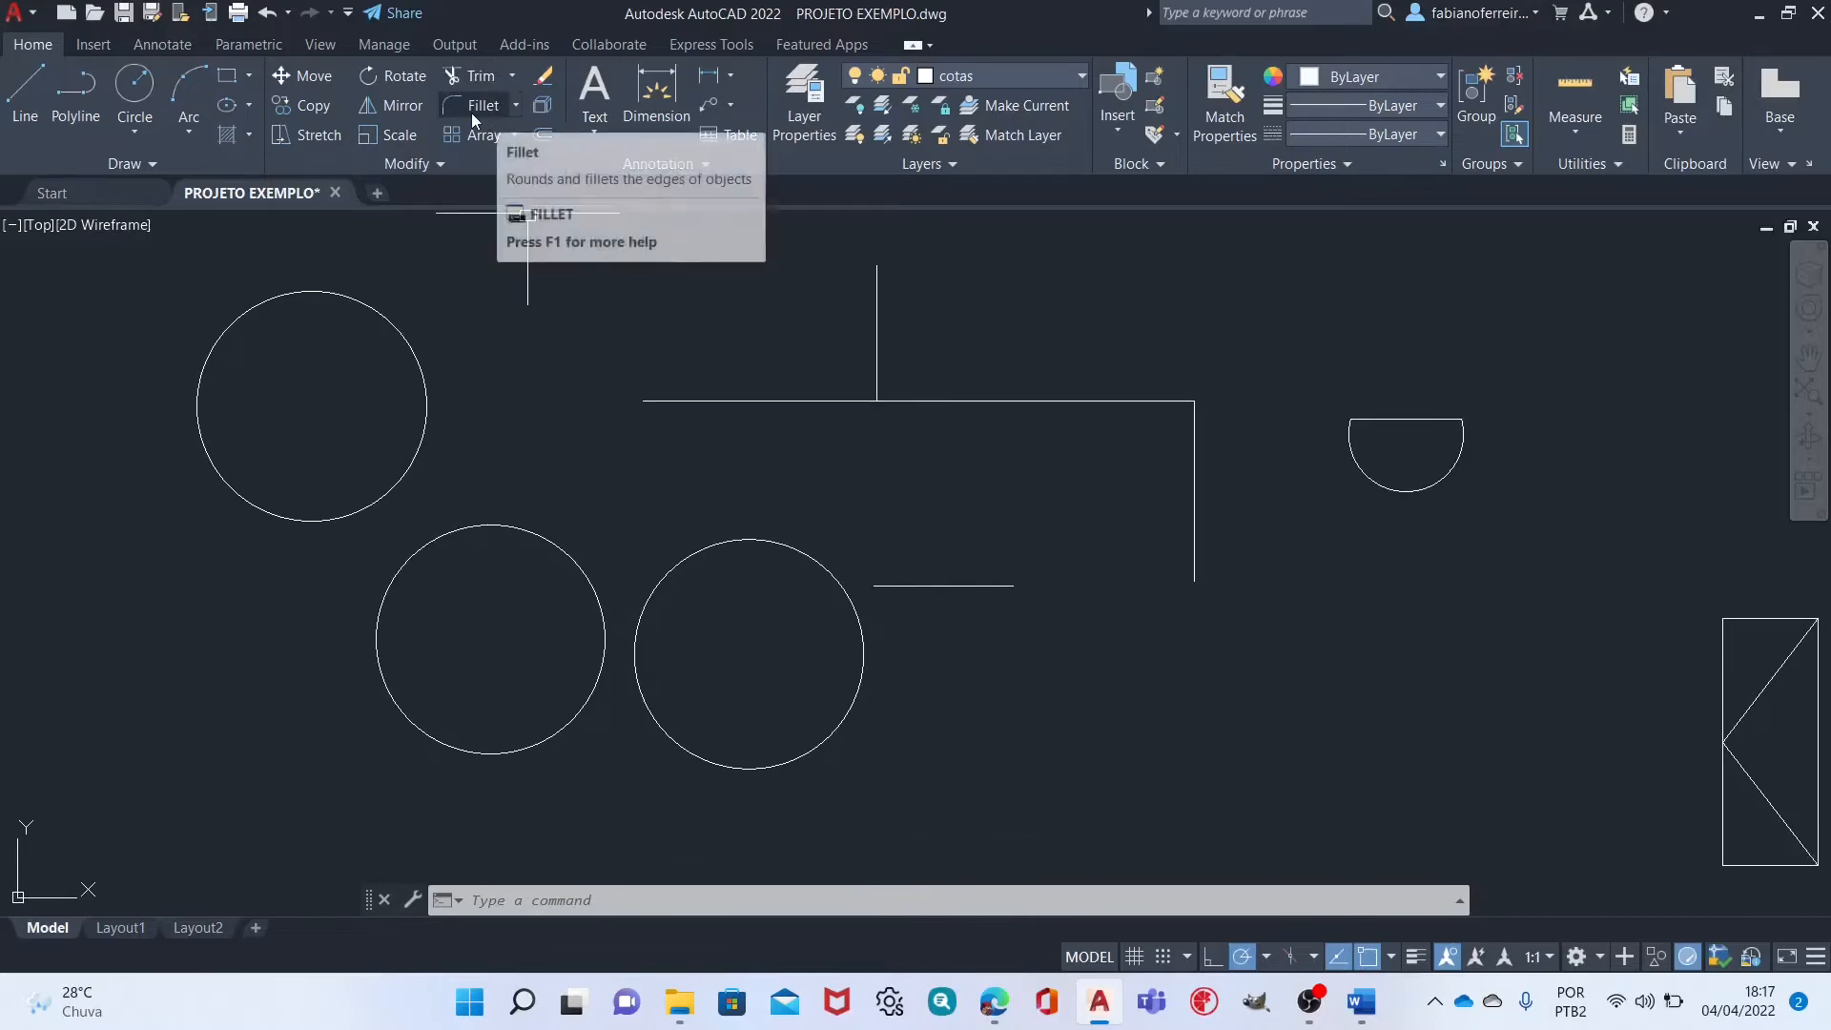
pyautogui.moveTo(1171, 466); pyautogui.dragTo(1158, 463, button='middle')
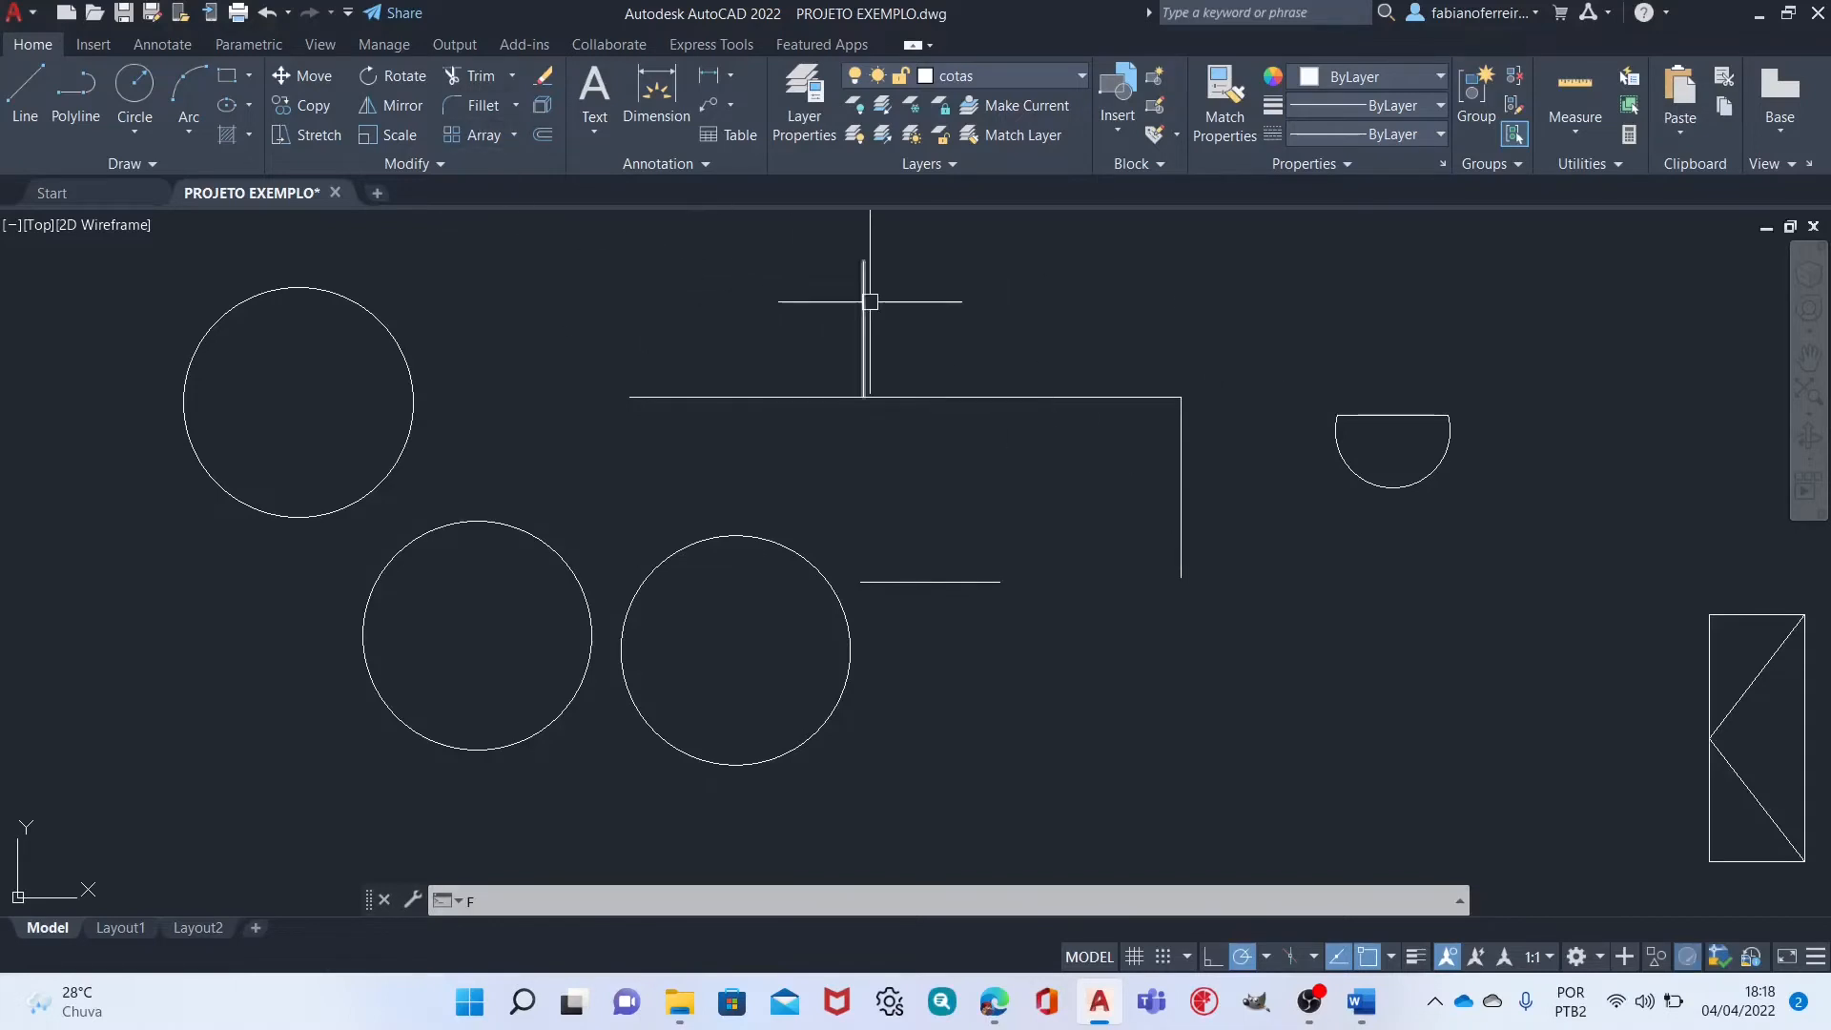
pyautogui.press('Escape')
pyautogui.write('f')
pyautogui.press('Escape')
pyautogui.click(484, 106)
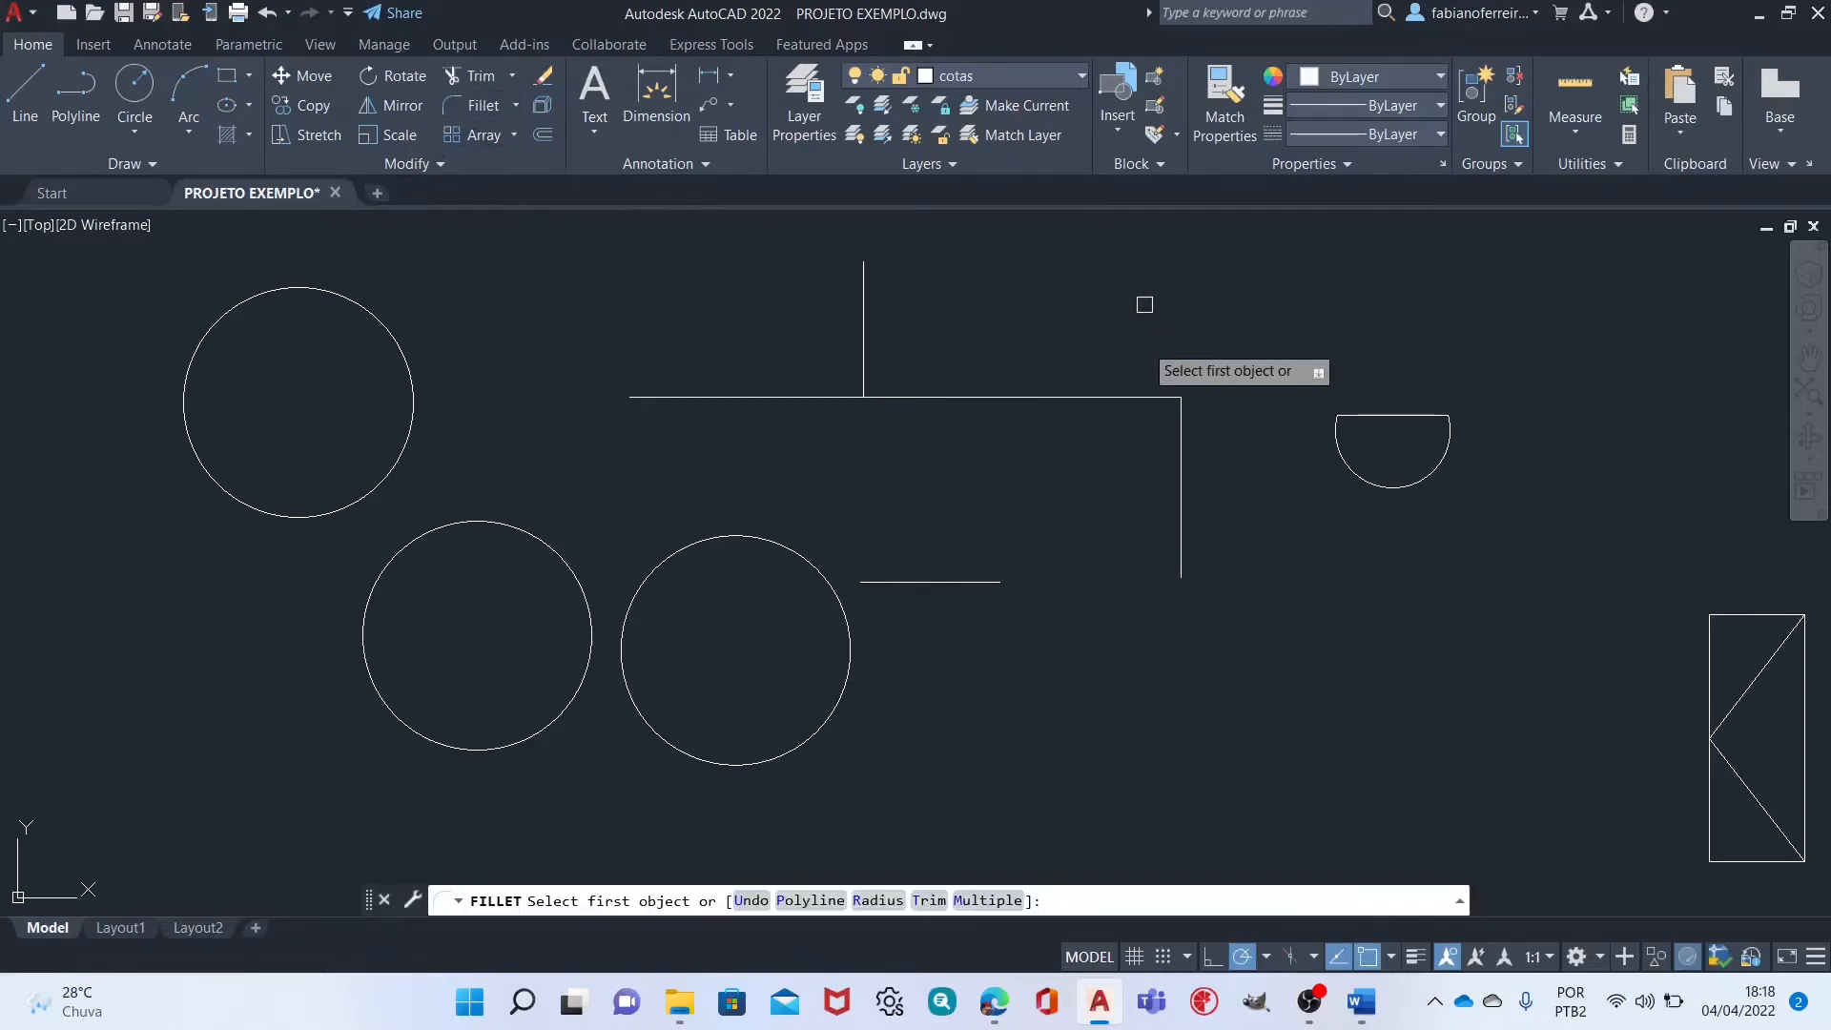
pyautogui.click(1186, 444)
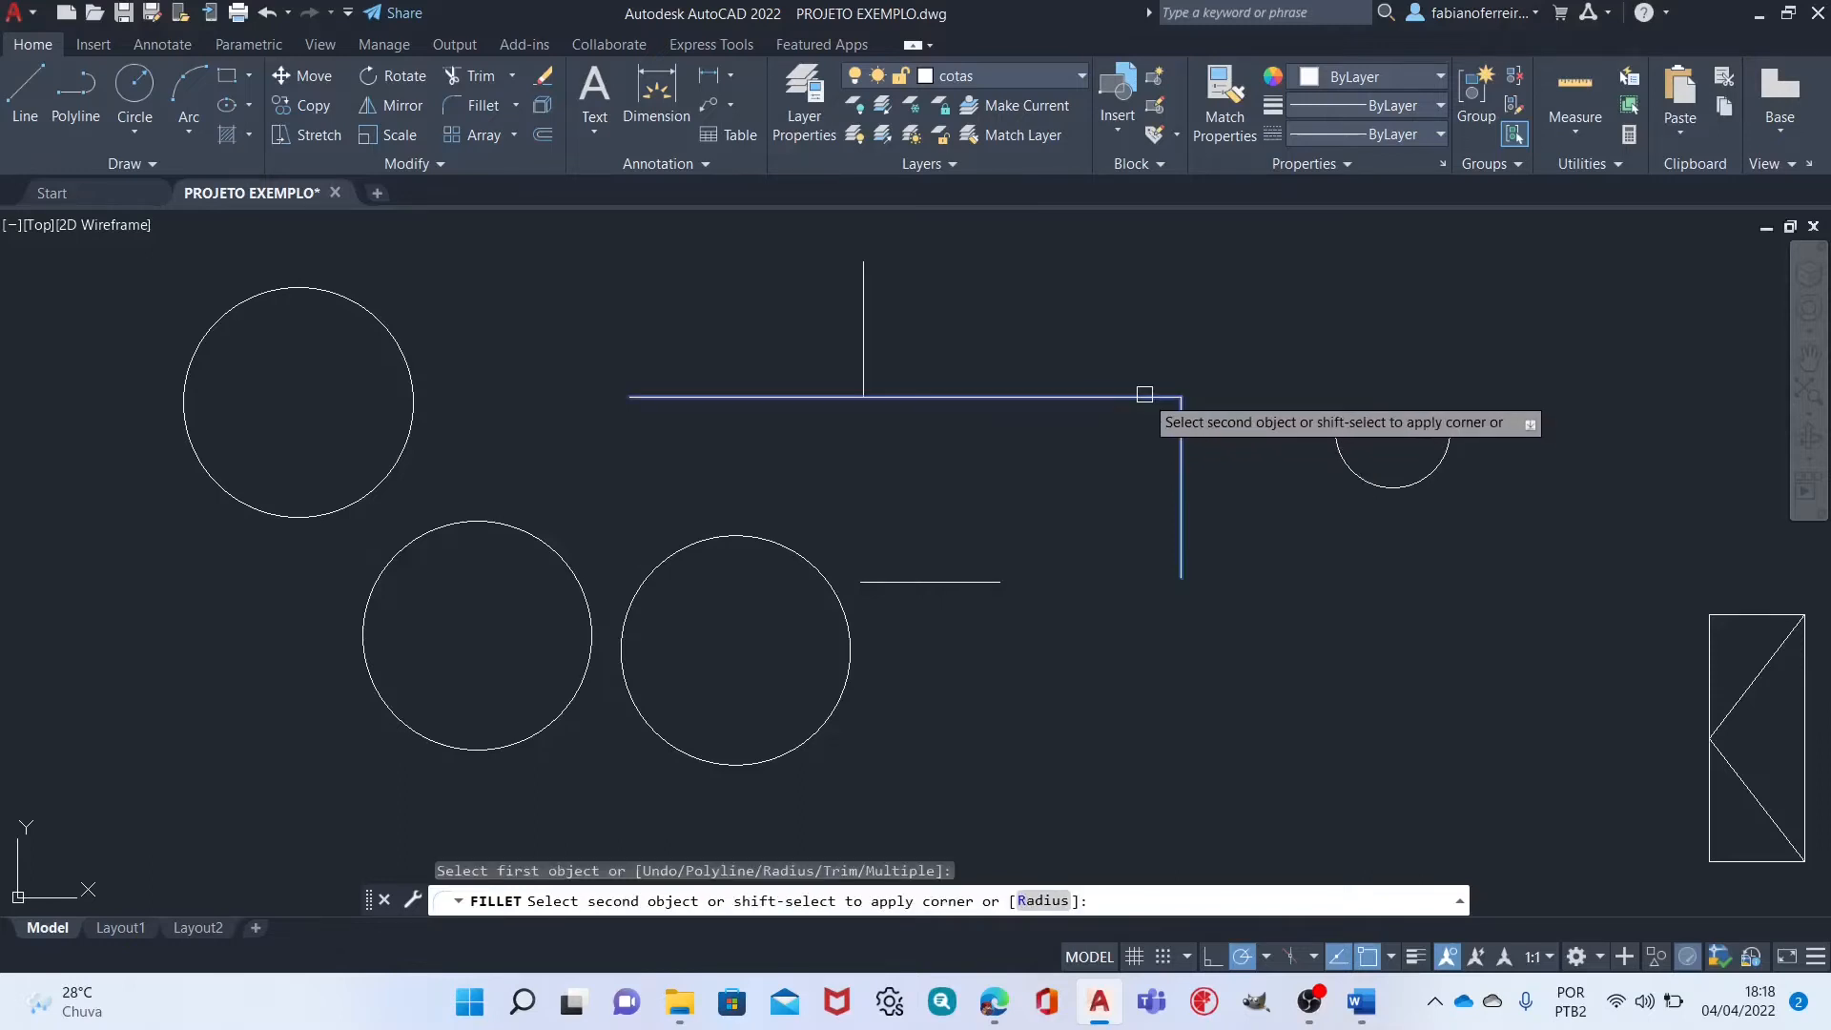
pyautogui.click(1145, 394)
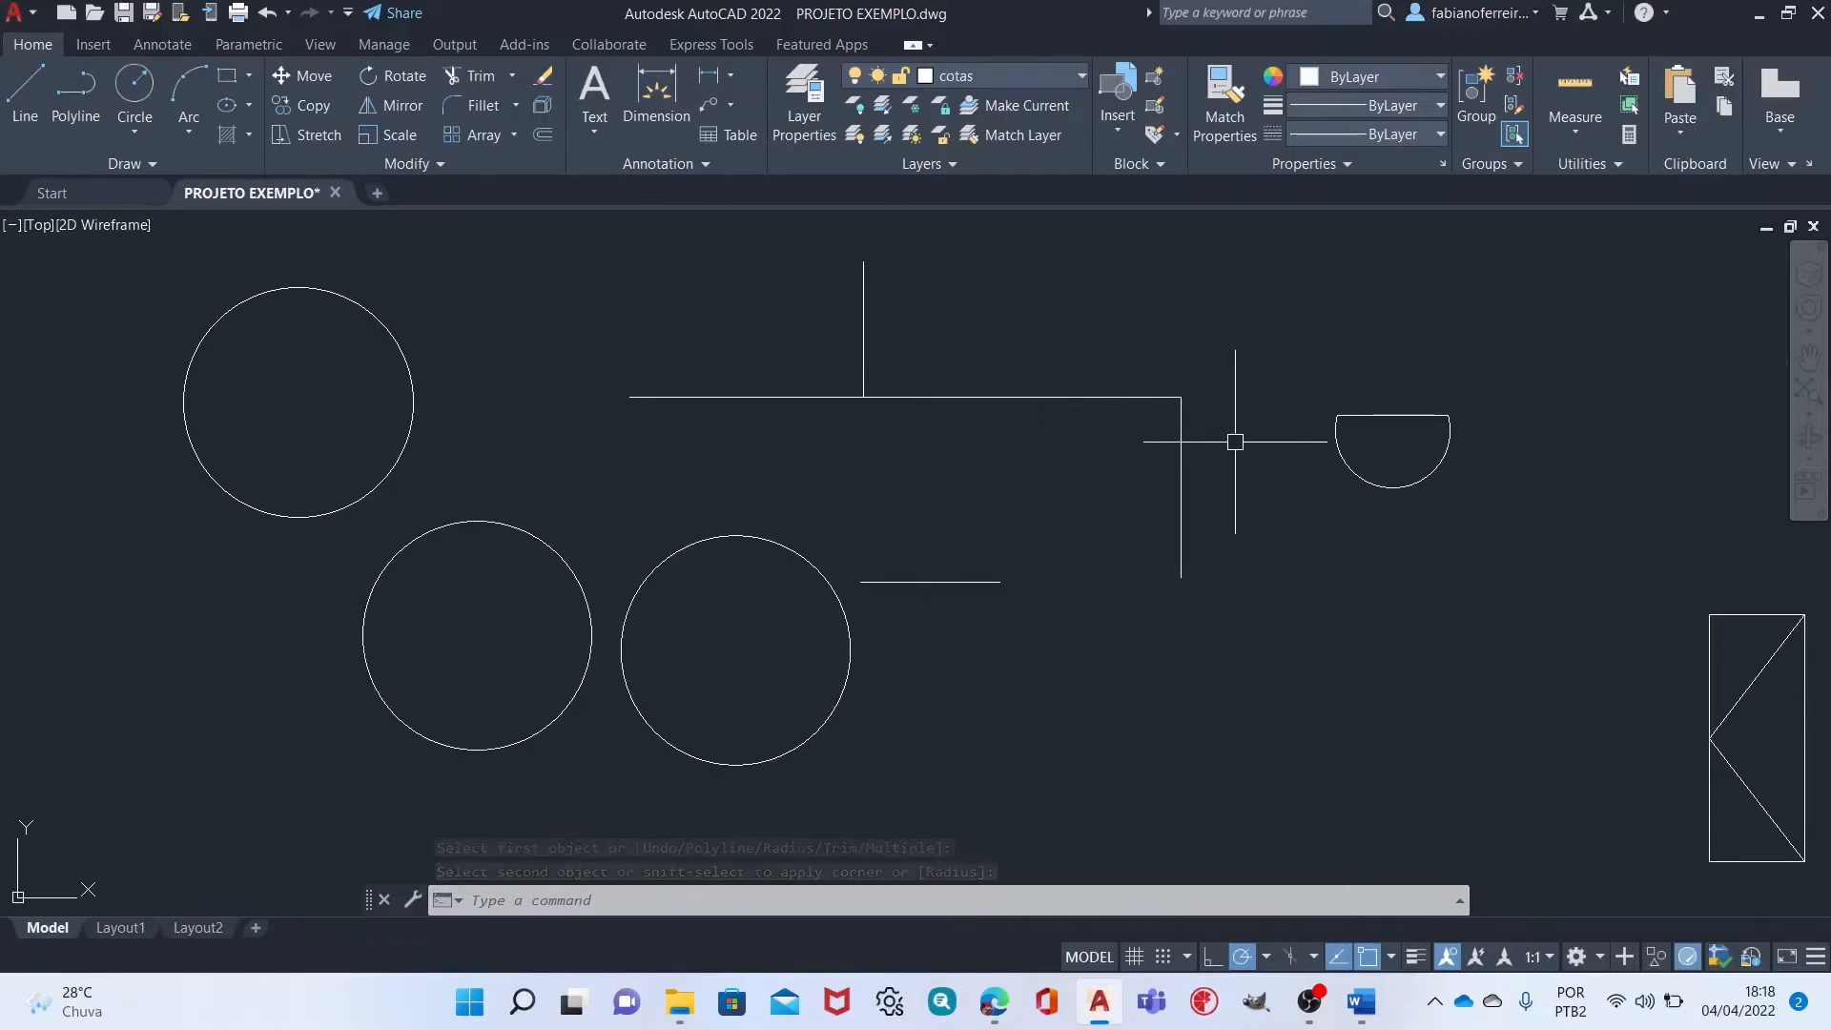
pyautogui.write('F')
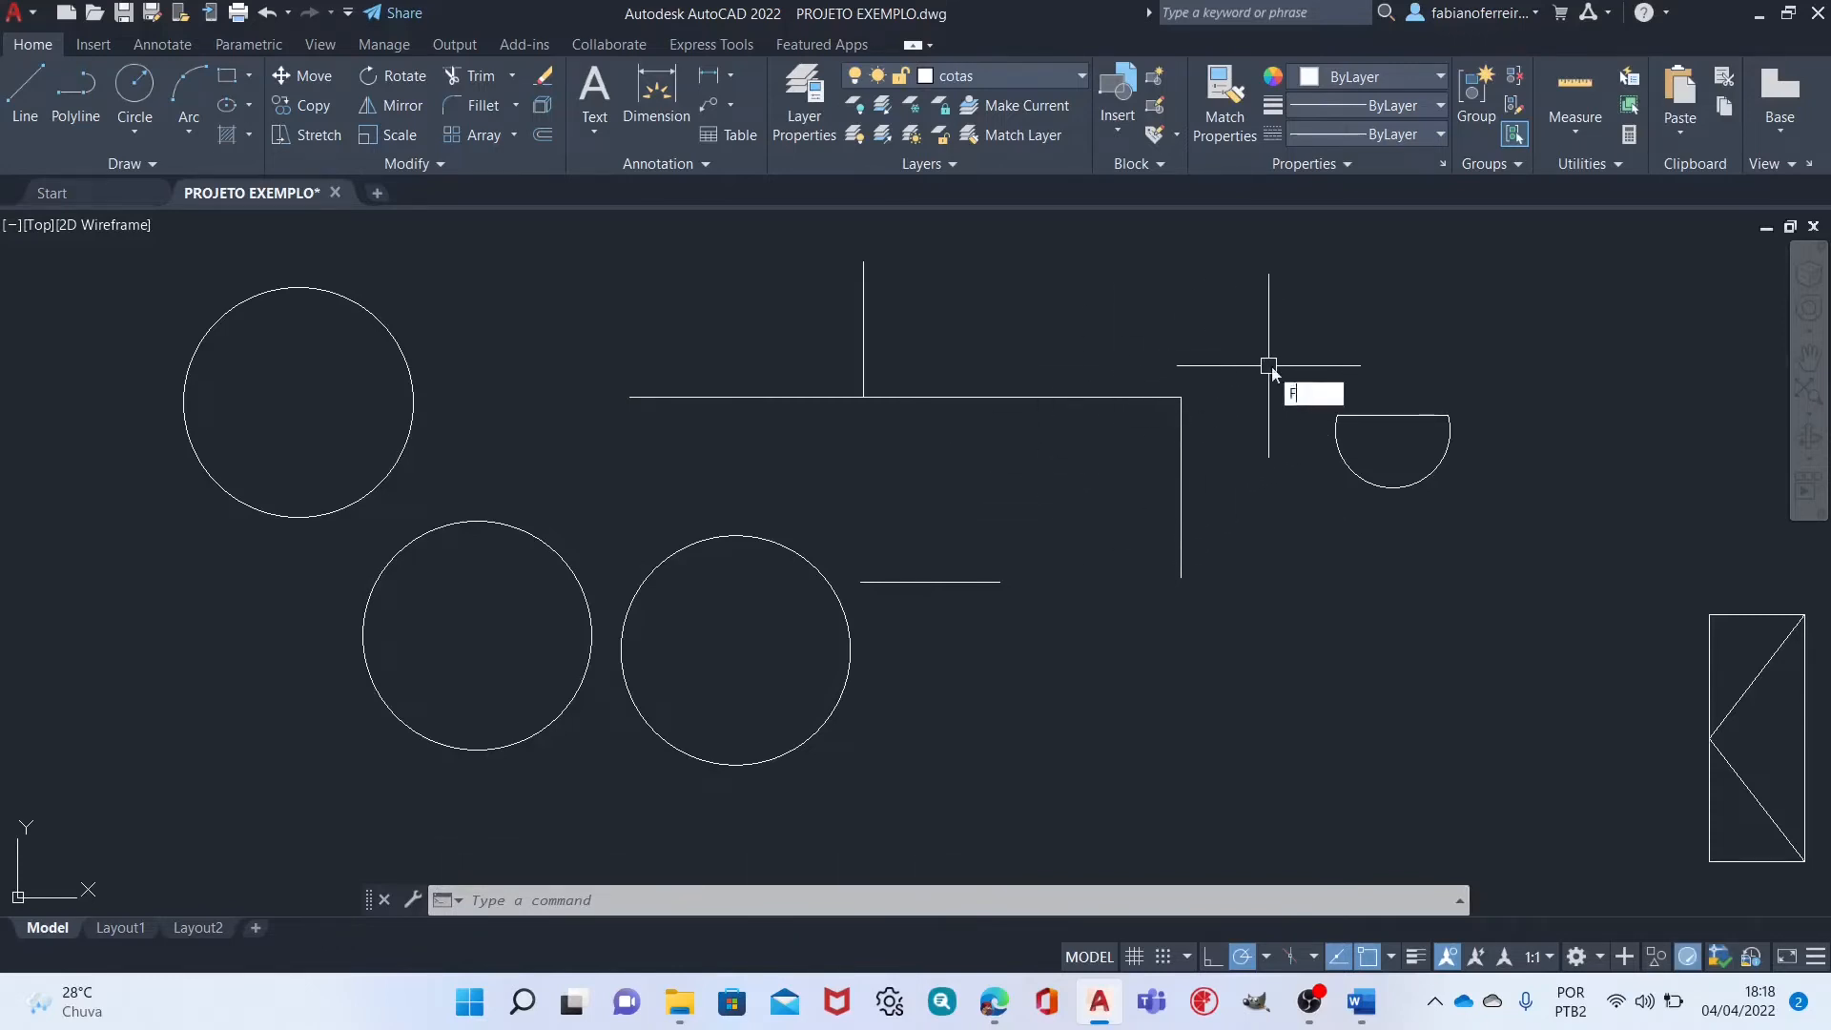
pyautogui.press('Return')
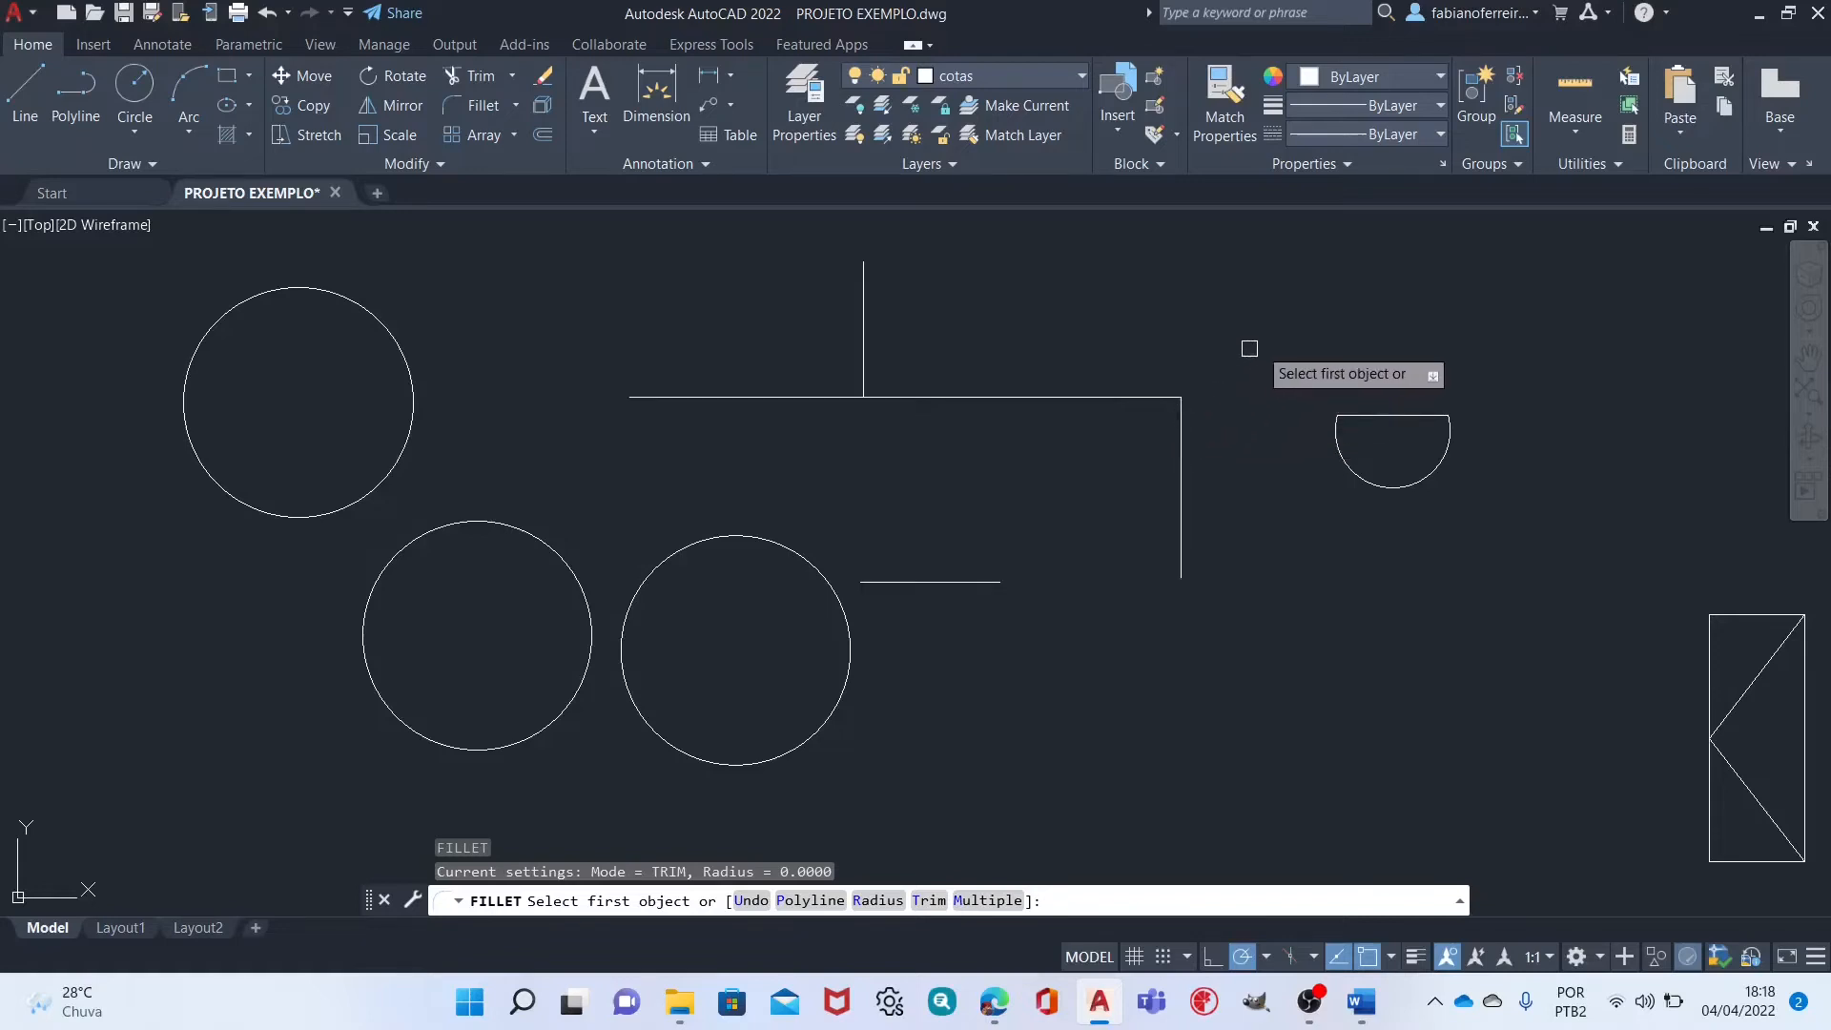
pyautogui.press('Escape')
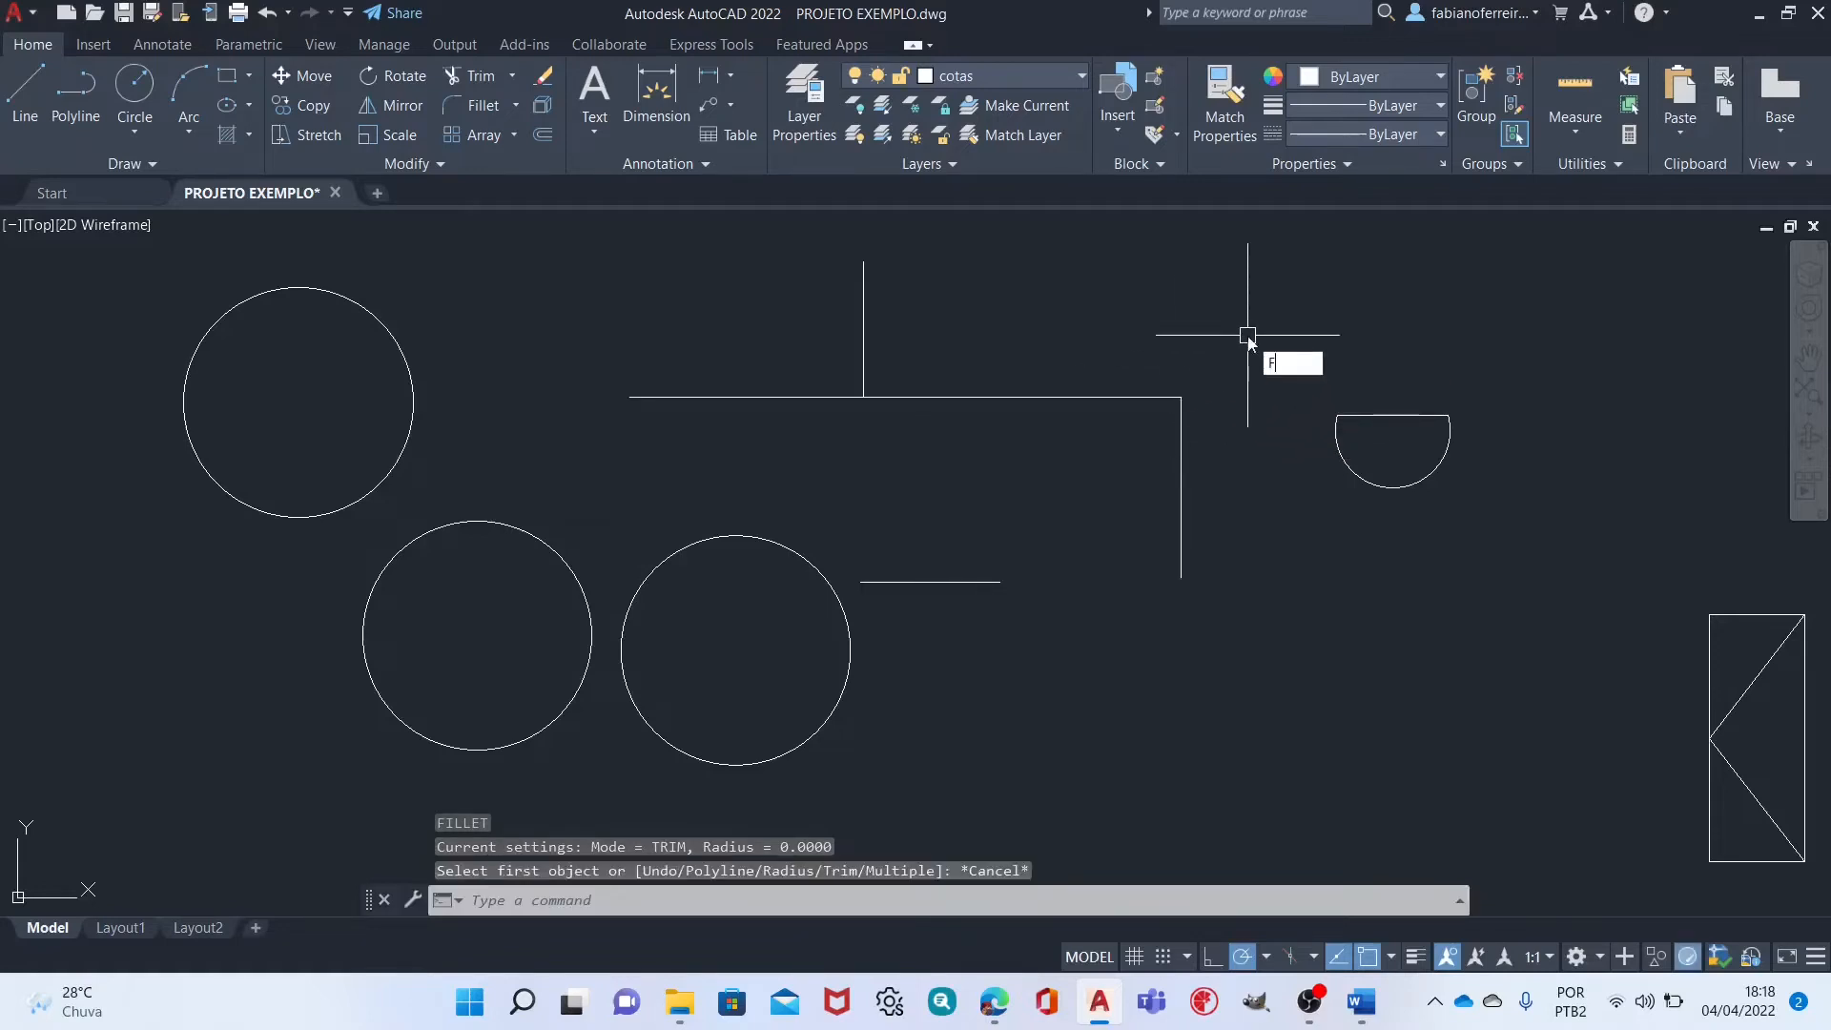
# Fillet the corner between the long horizontal line and the vertical line at its right end with radius 1, then inspect the arc.
pyautogui.press('Return')
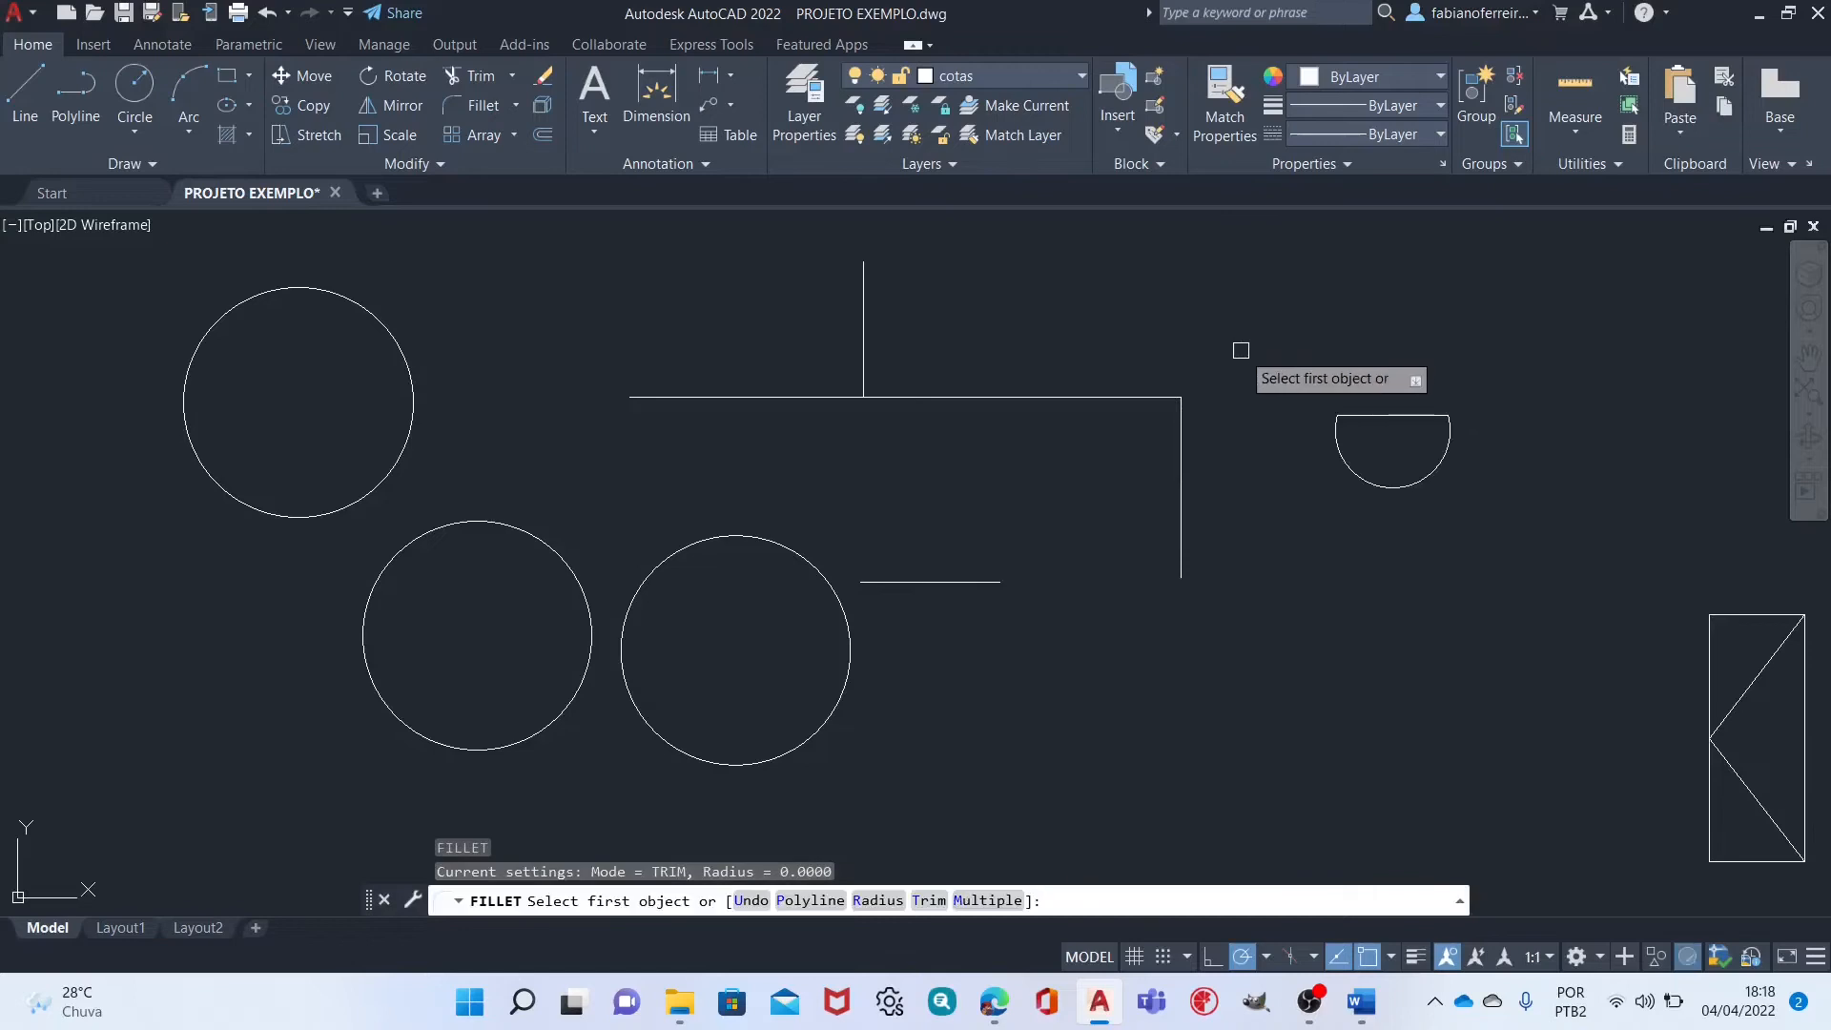
pyautogui.press('Return')
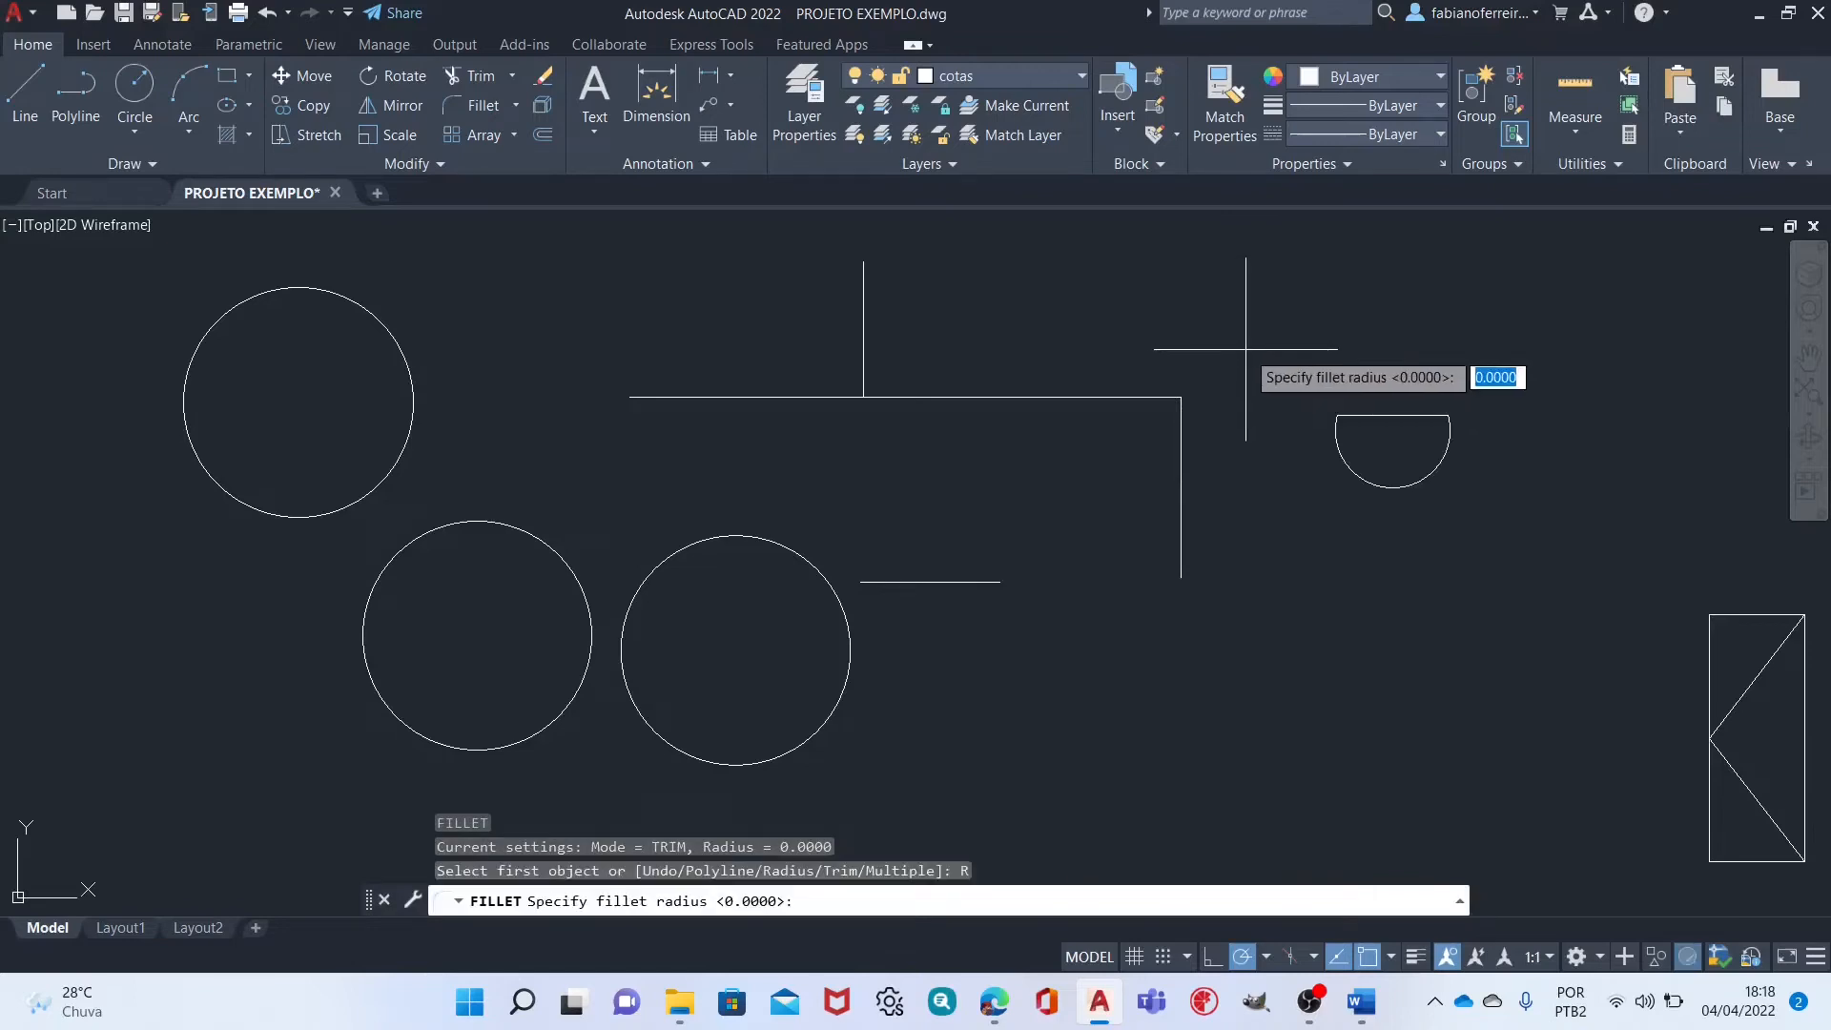
pyautogui.press('Return')
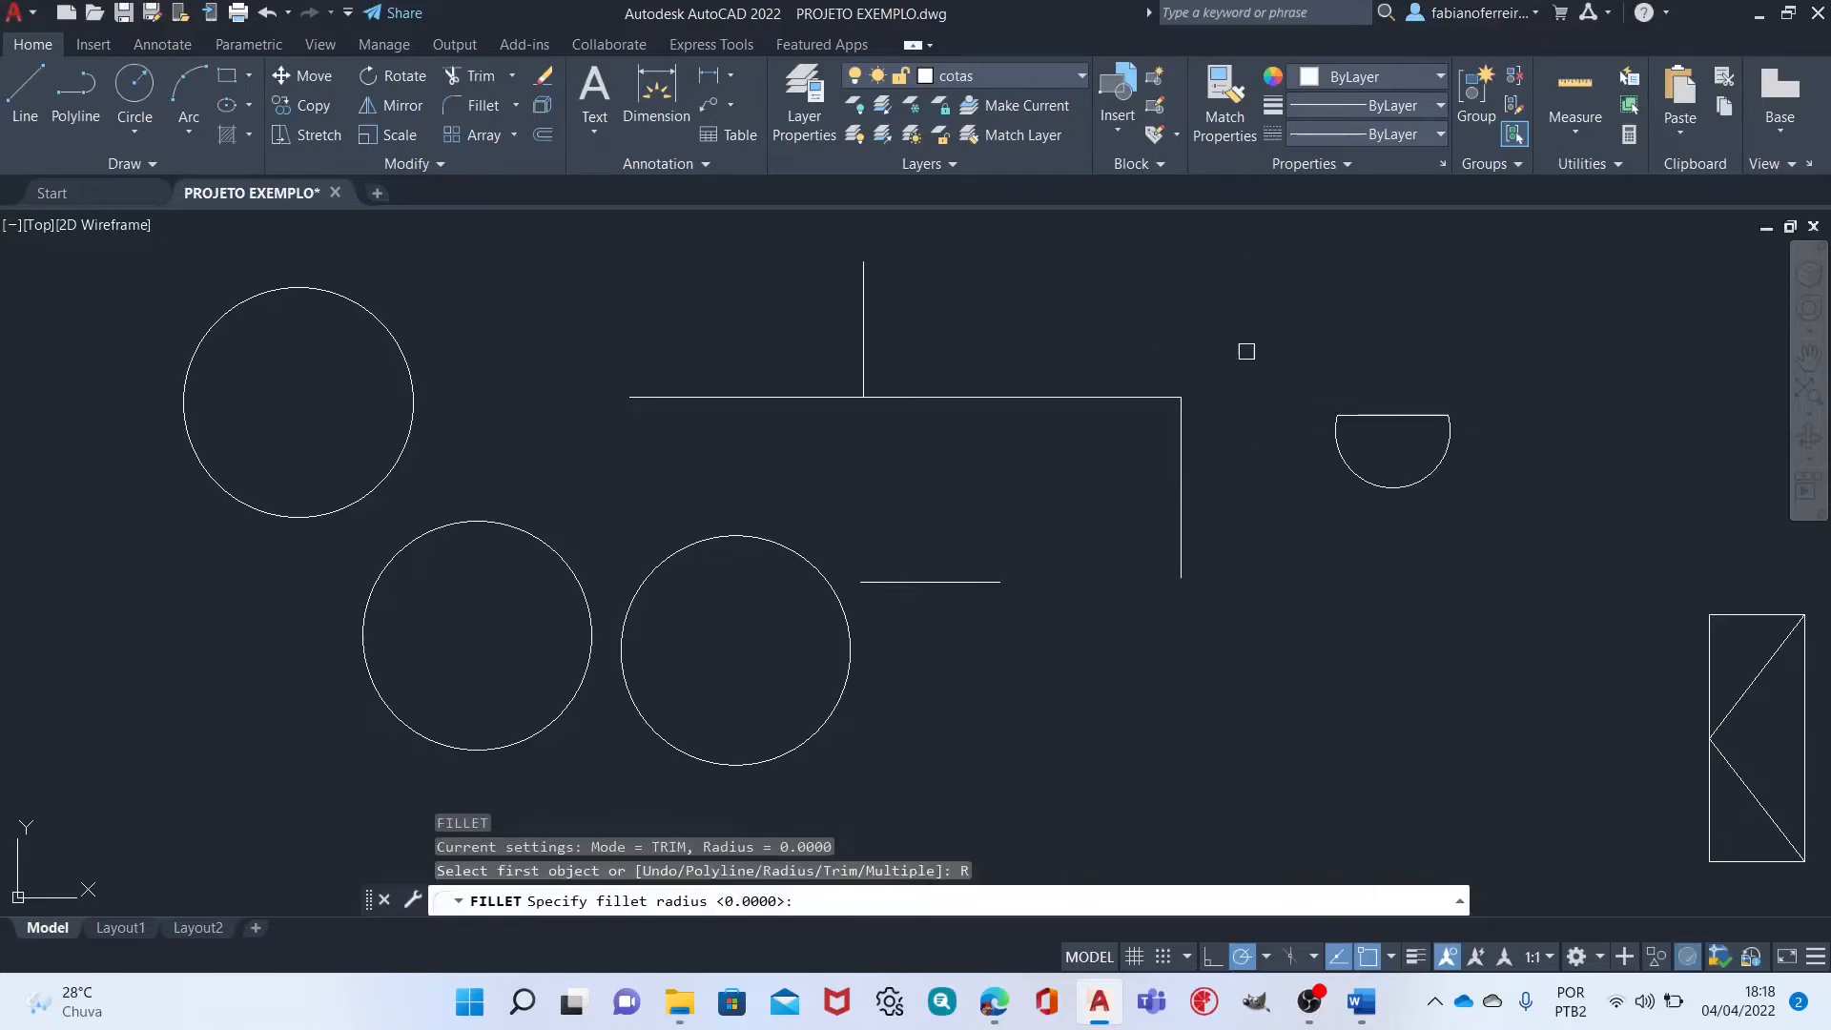
pyautogui.click(1151, 400)
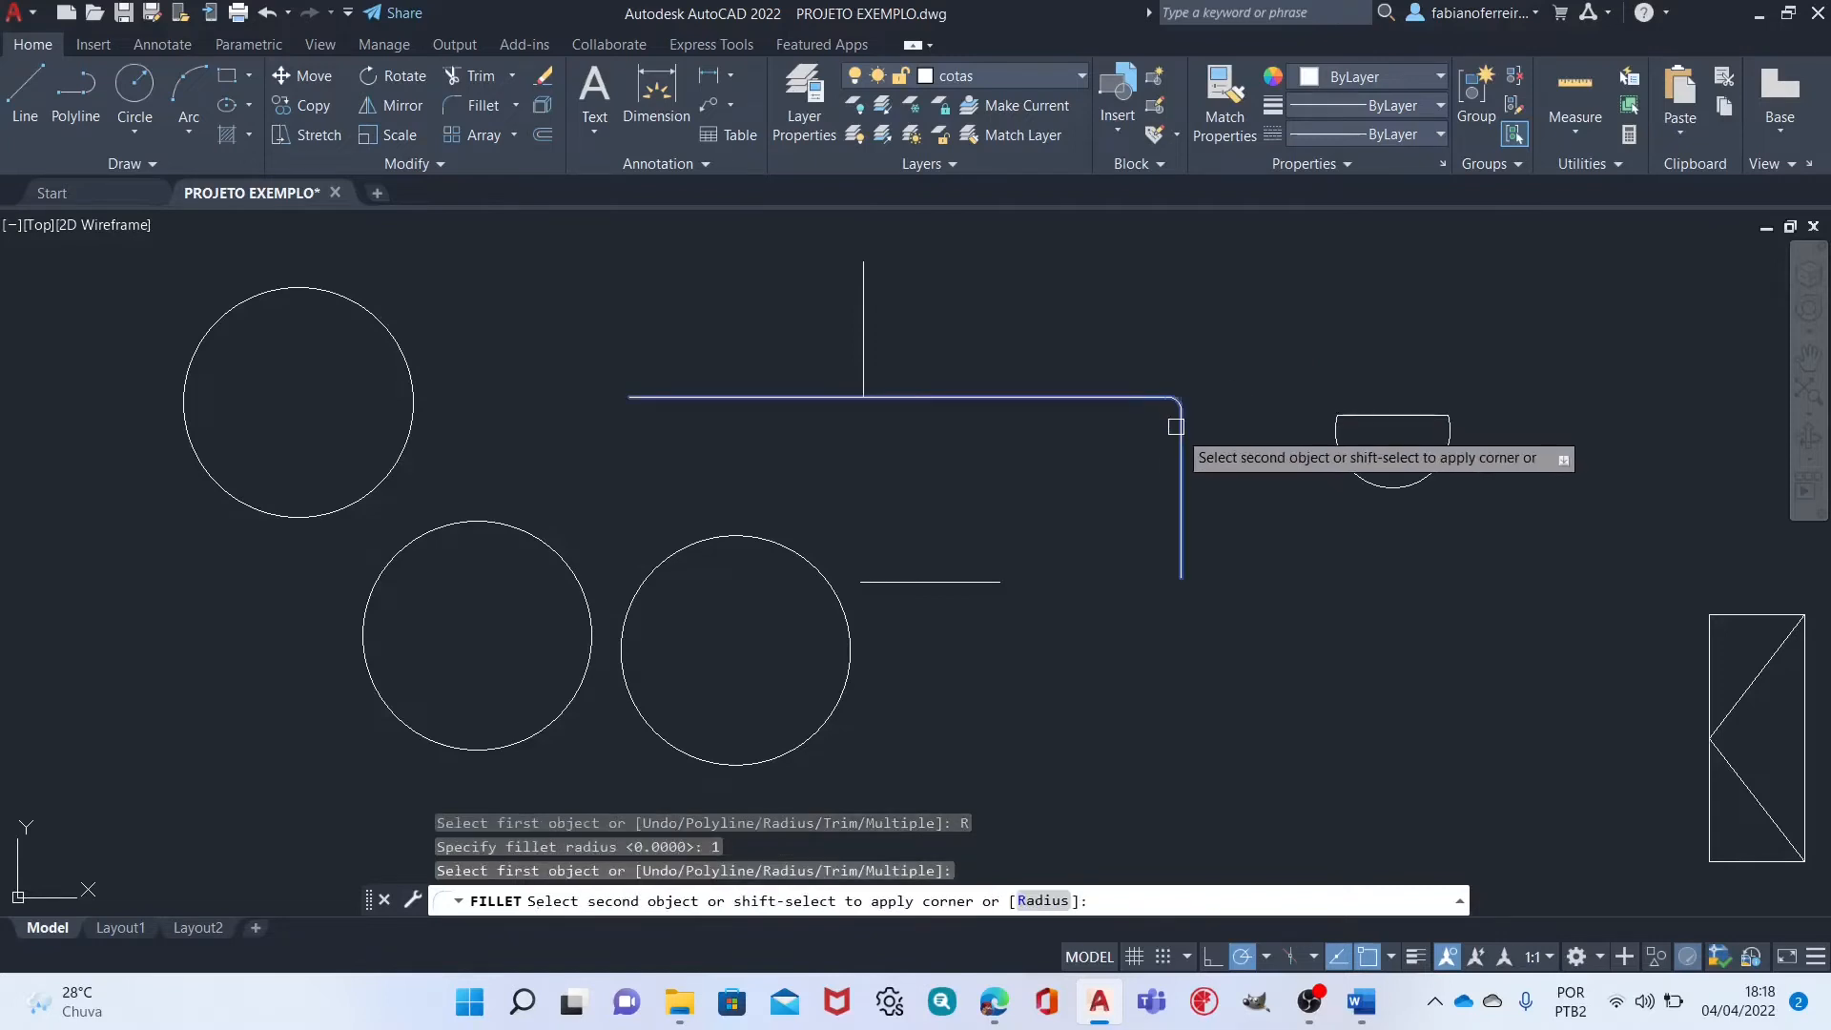
pyautogui.click(1181, 421)
pyautogui.scroll(2, 1187, 404)
pyautogui.scroll(2, 1187, 404)
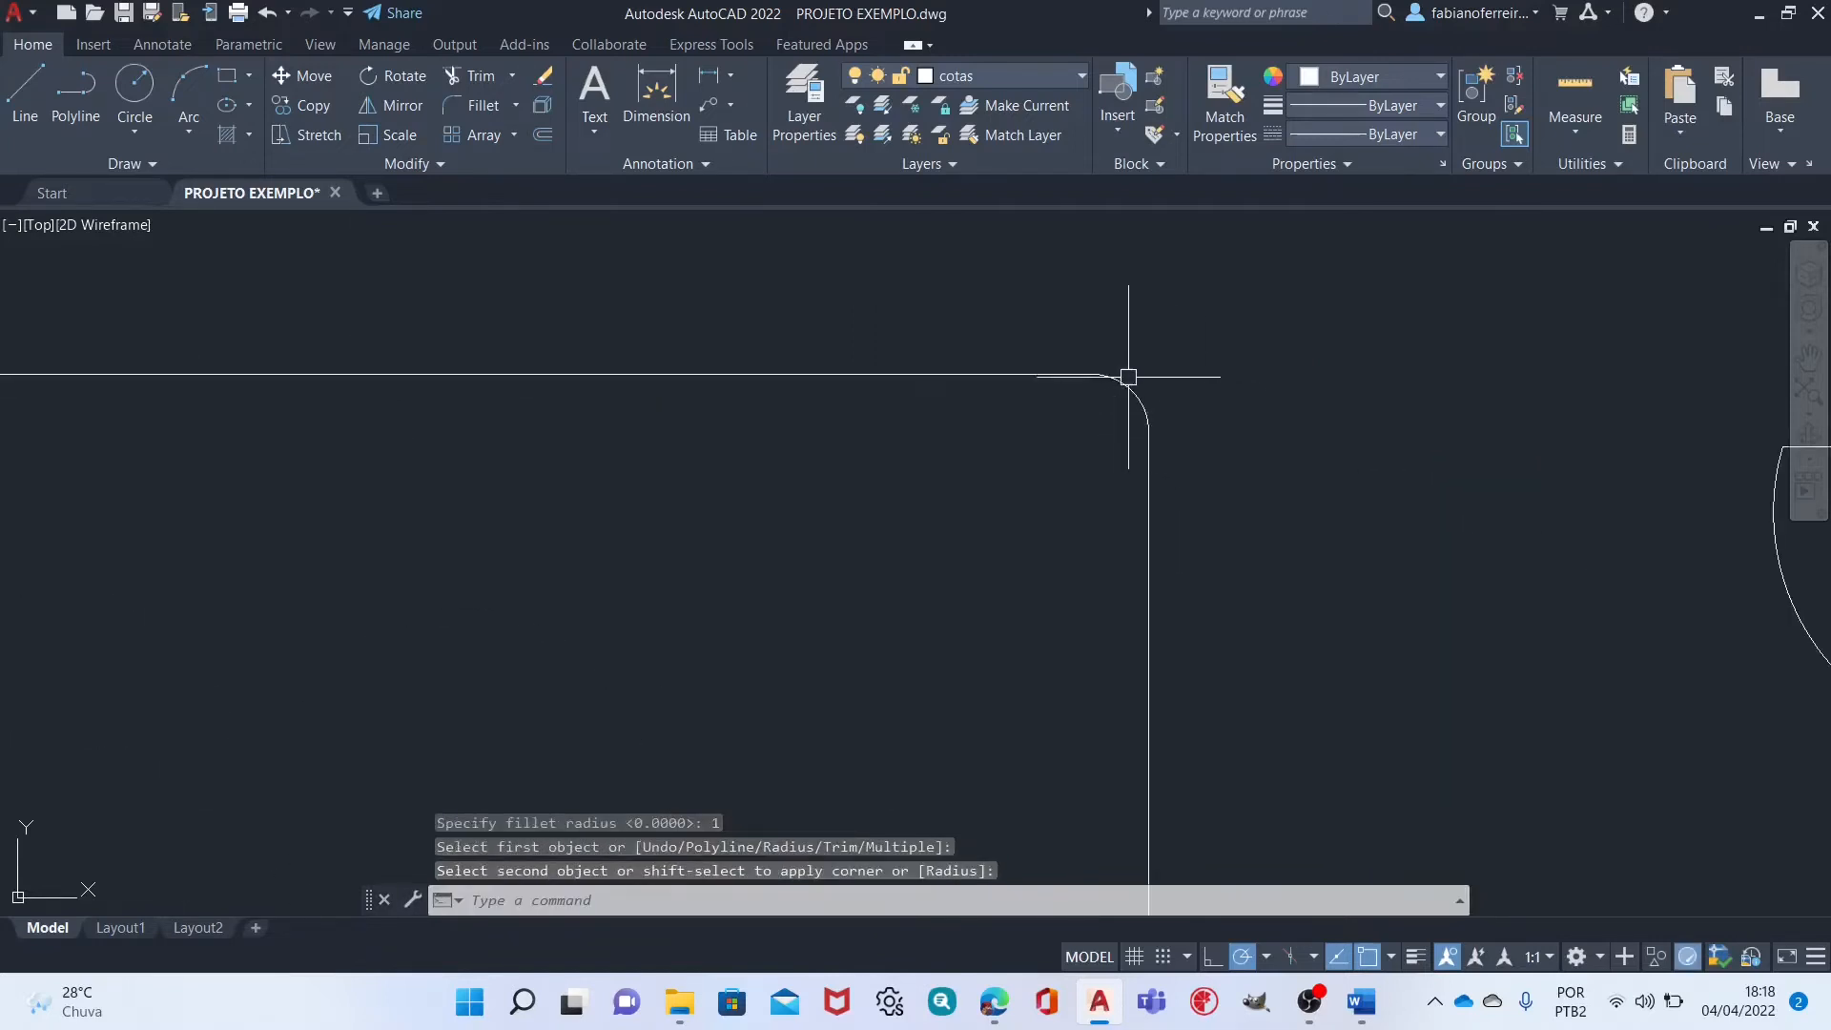
pyautogui.click(1121, 384)
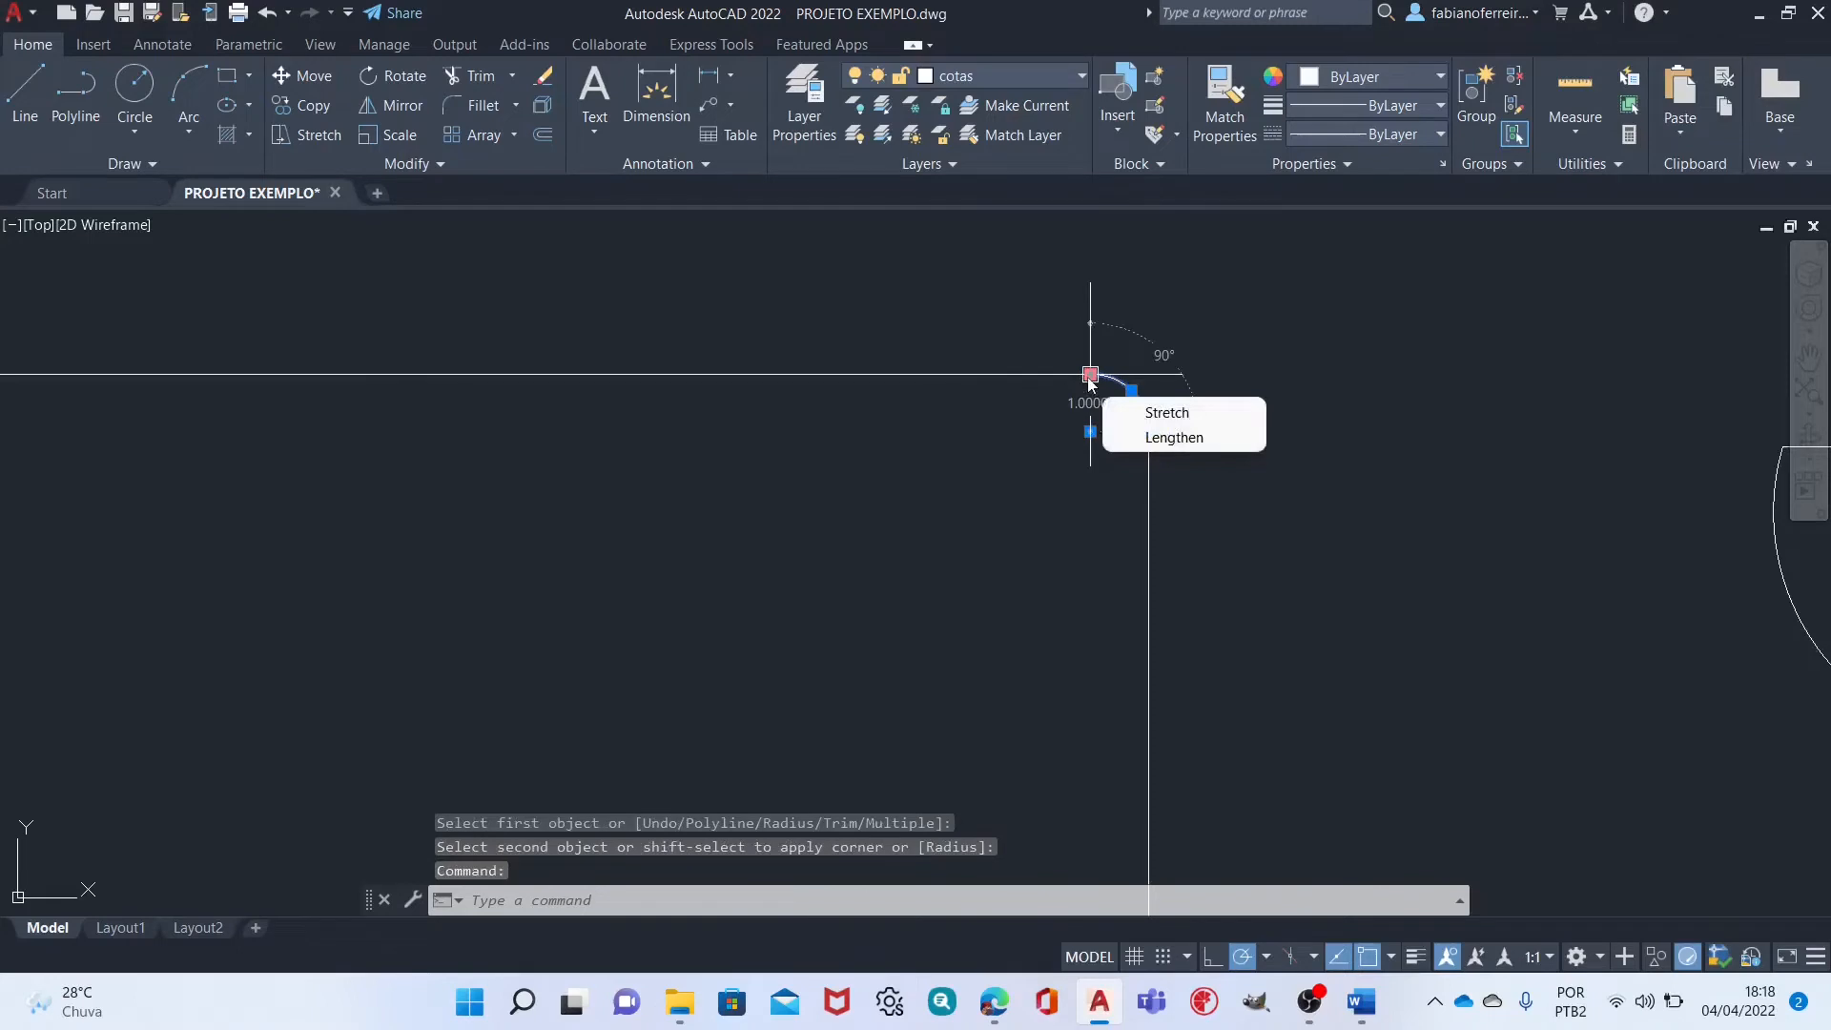
pyautogui.press('Escape')
pyautogui.press('Escape')
# Erase the small fillet arc joining the long horizontal line and the vertical line.
pyautogui.scroll(-3, 1179, 346)
pyautogui.scroll(-4, 1187, 338)
pyautogui.press('Escape')
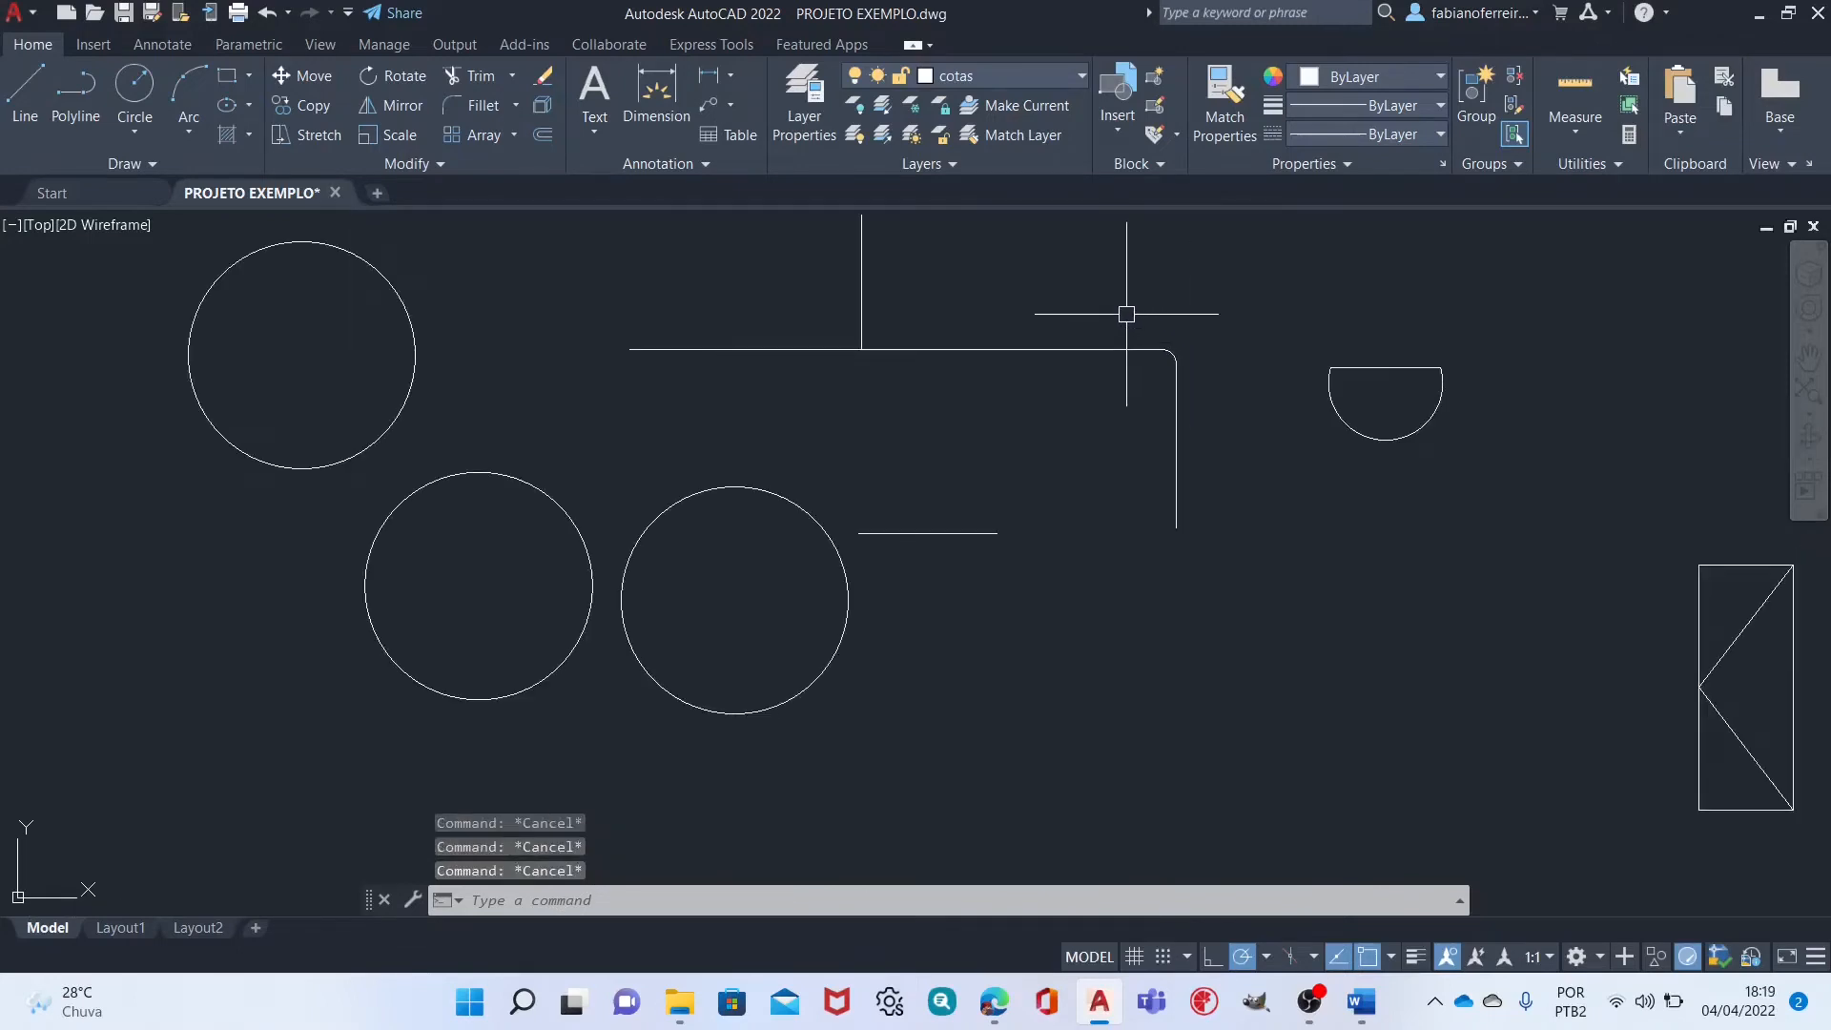
pyautogui.click(1157, 344)
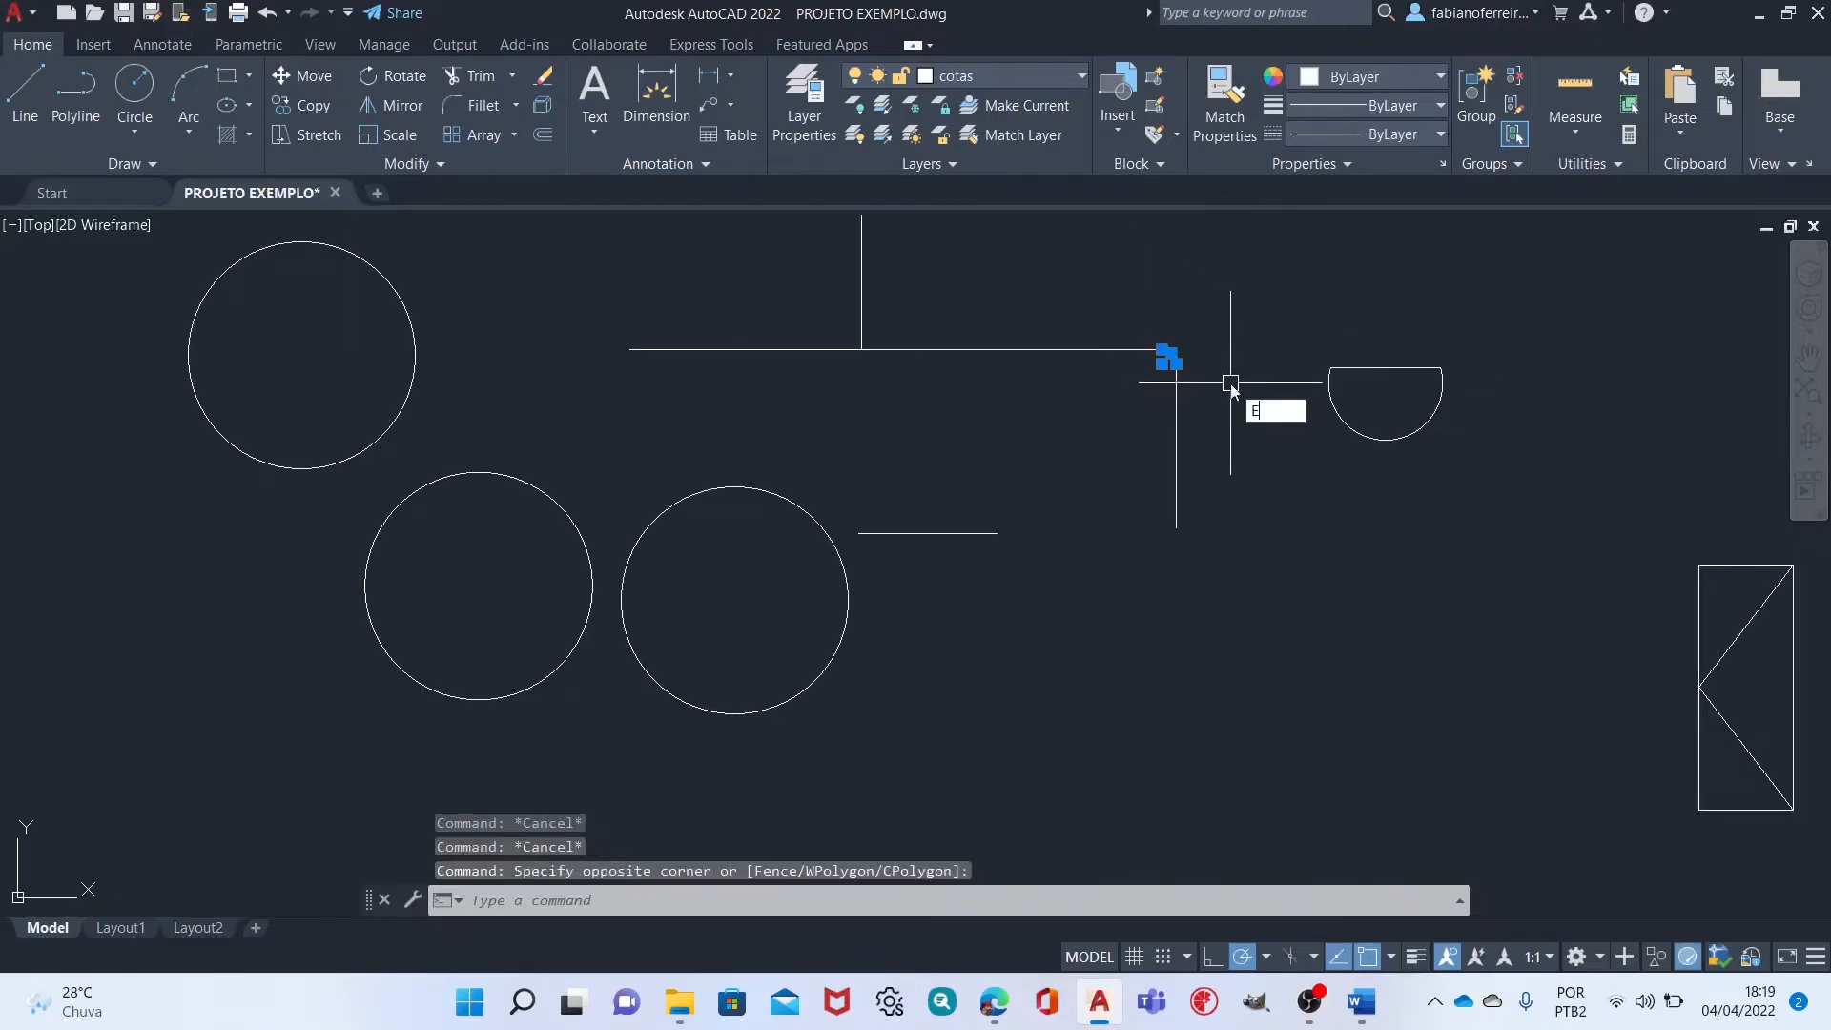
pyautogui.press('Return')
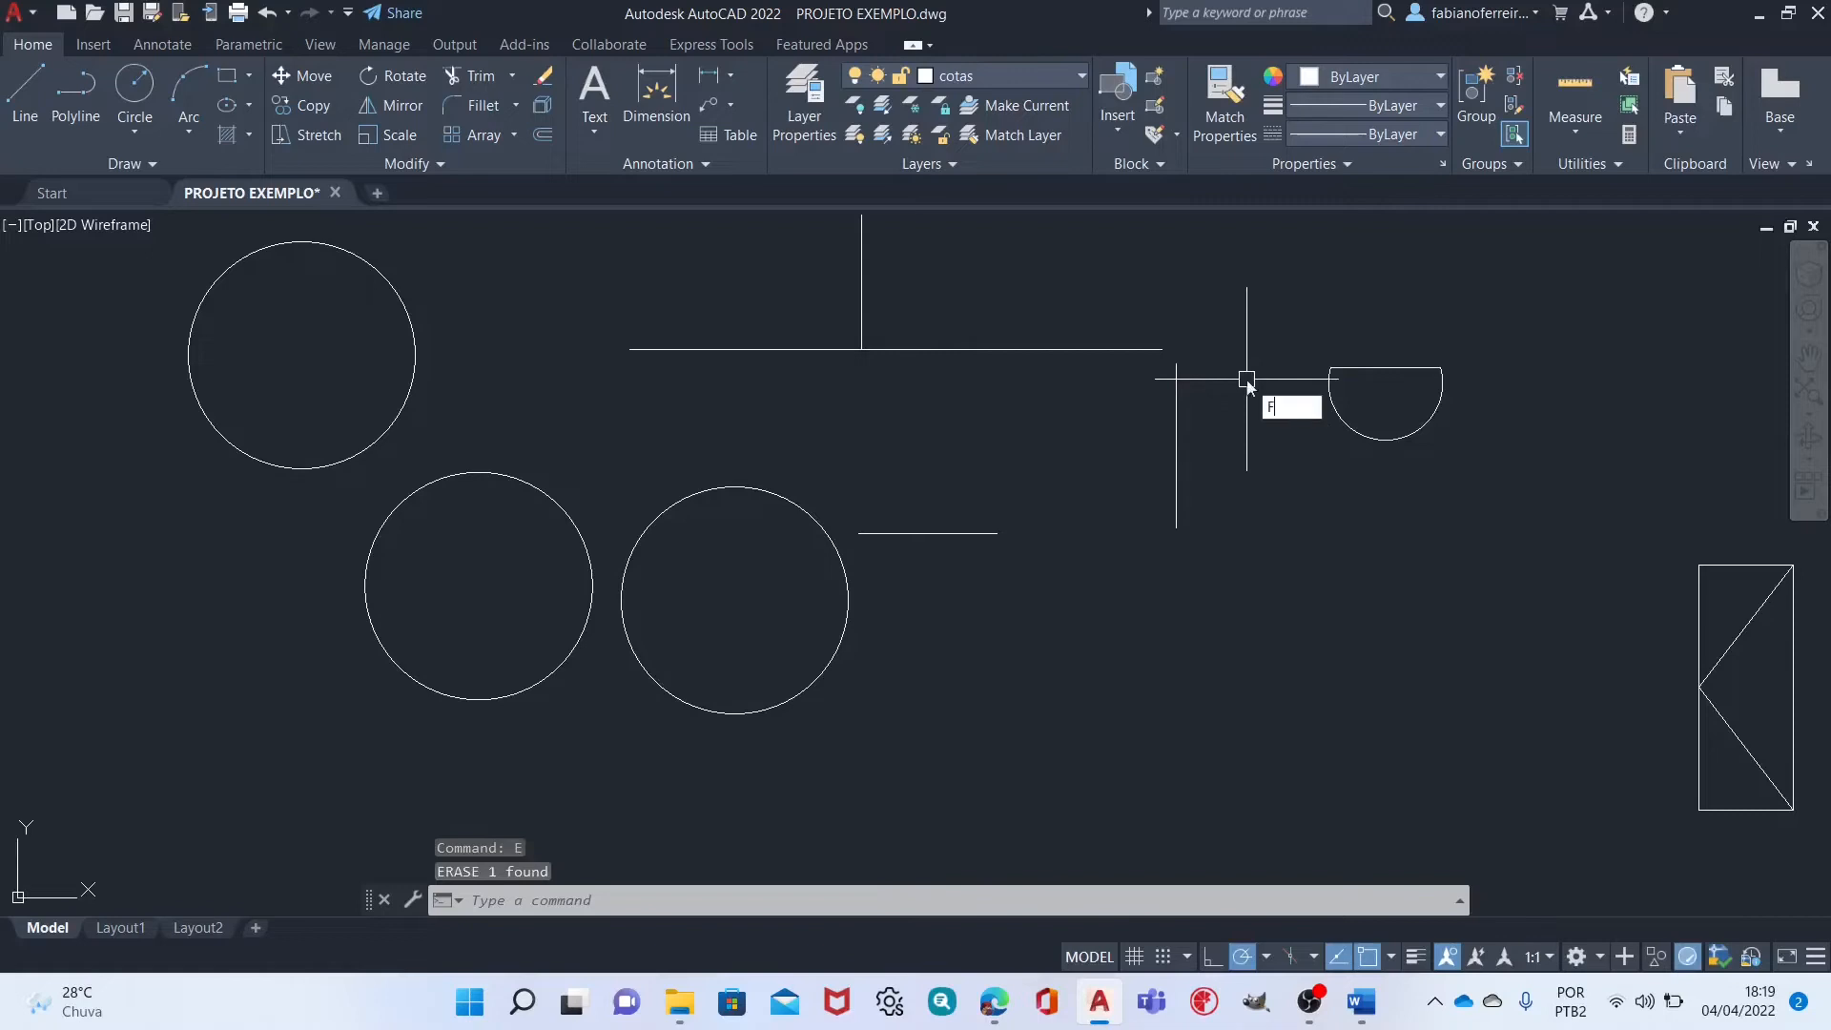
# Fillet the open corner between the long horizontal line and the right vertical line with radius 7, then inspect the arc.
pyautogui.press('Return')
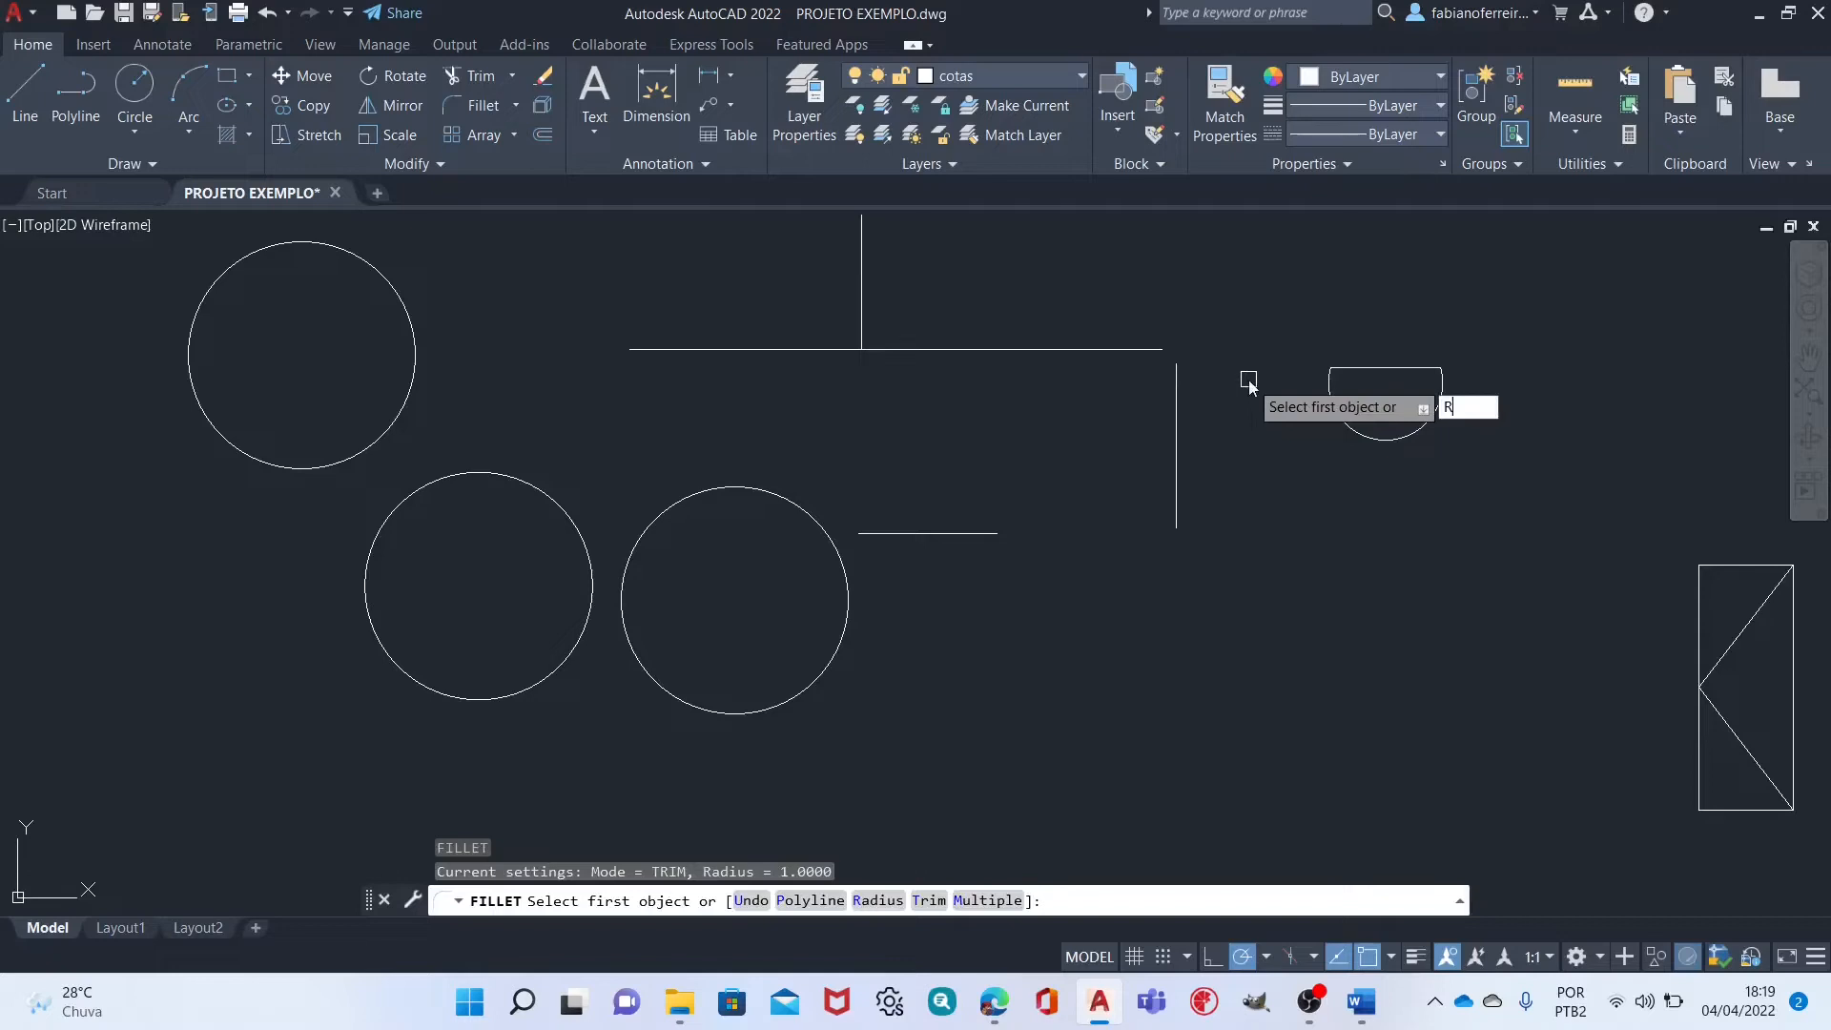
pyautogui.write('R')
pyautogui.press('Return')
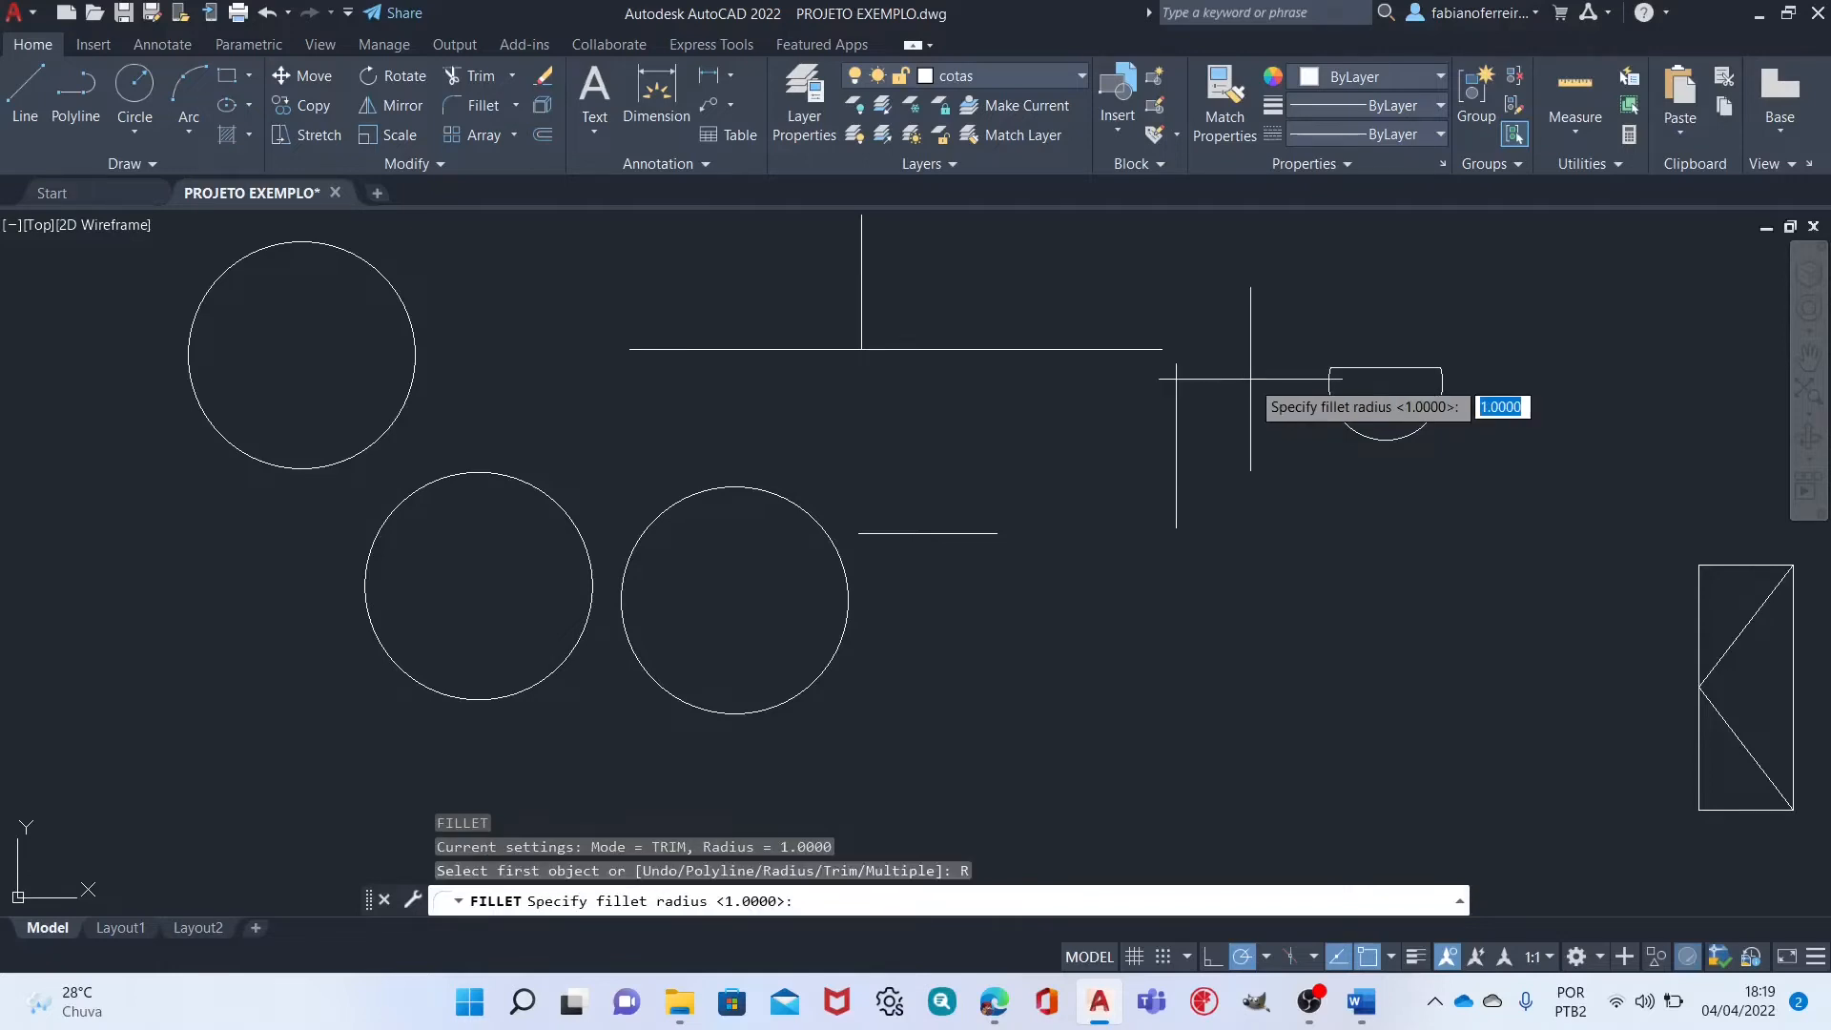
pyautogui.press('Return')
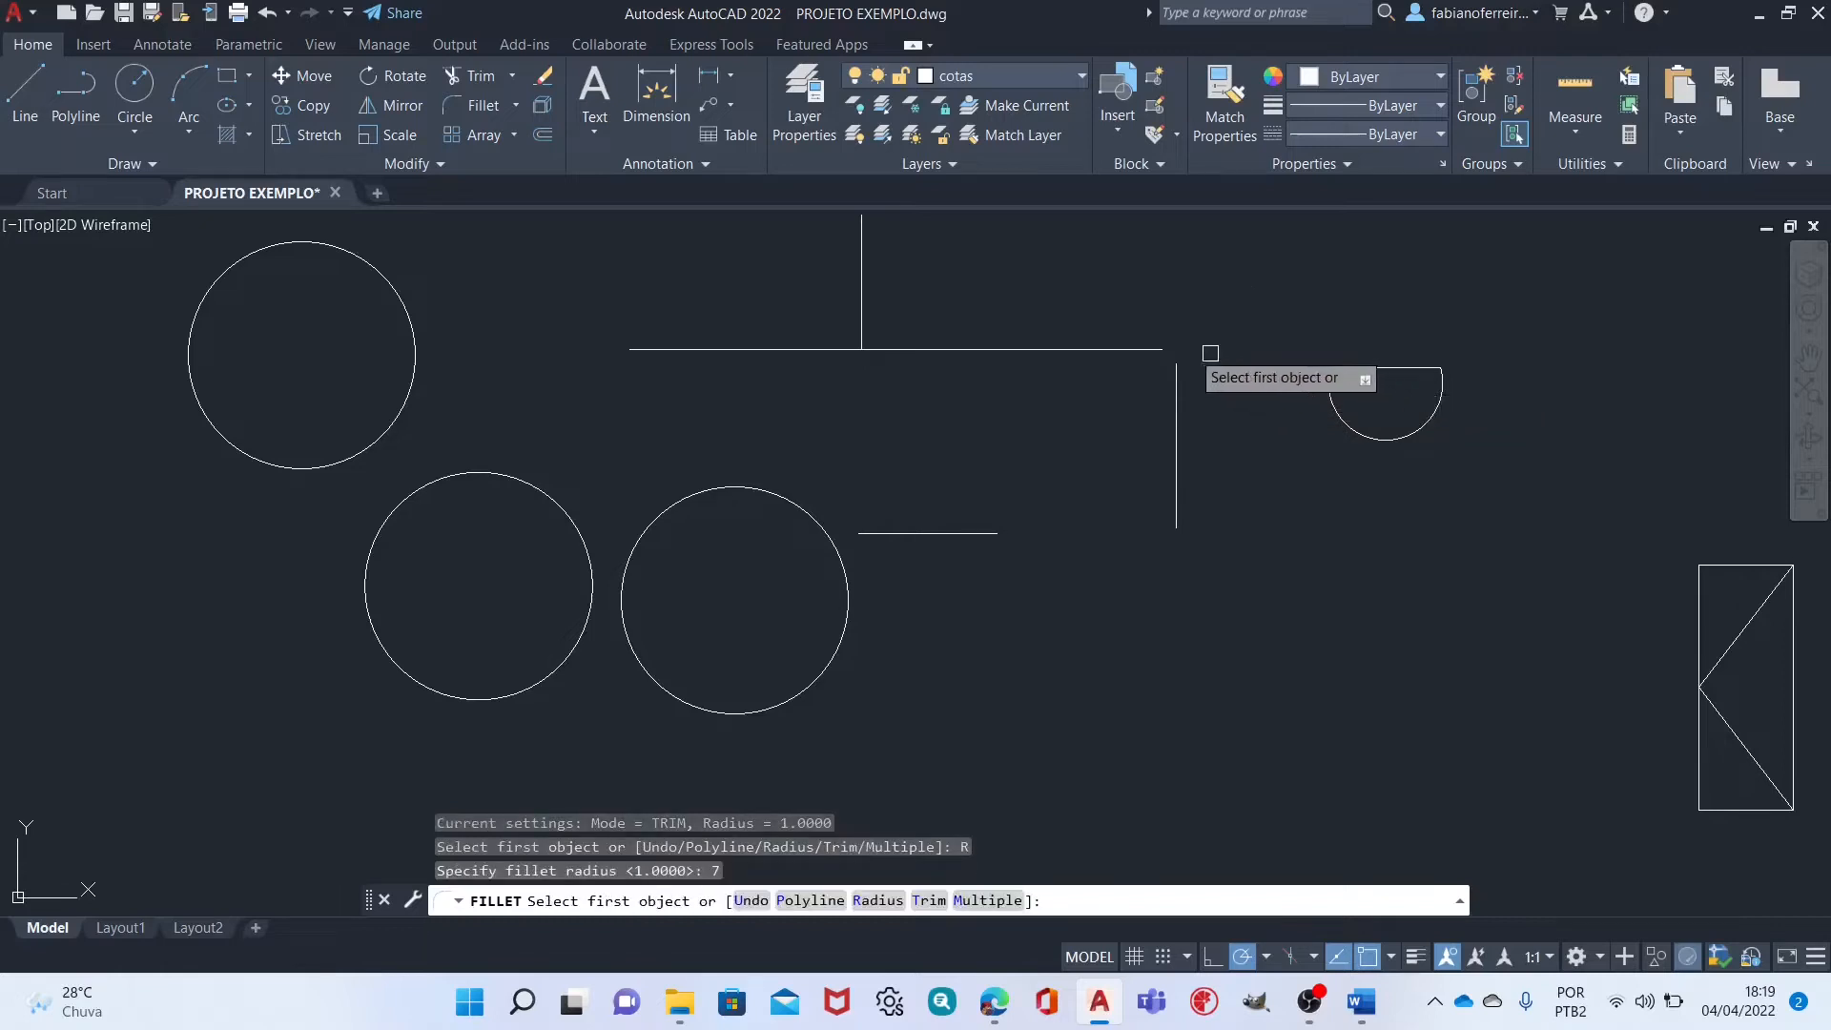
pyautogui.click(1138, 351)
pyautogui.click(1176, 408)
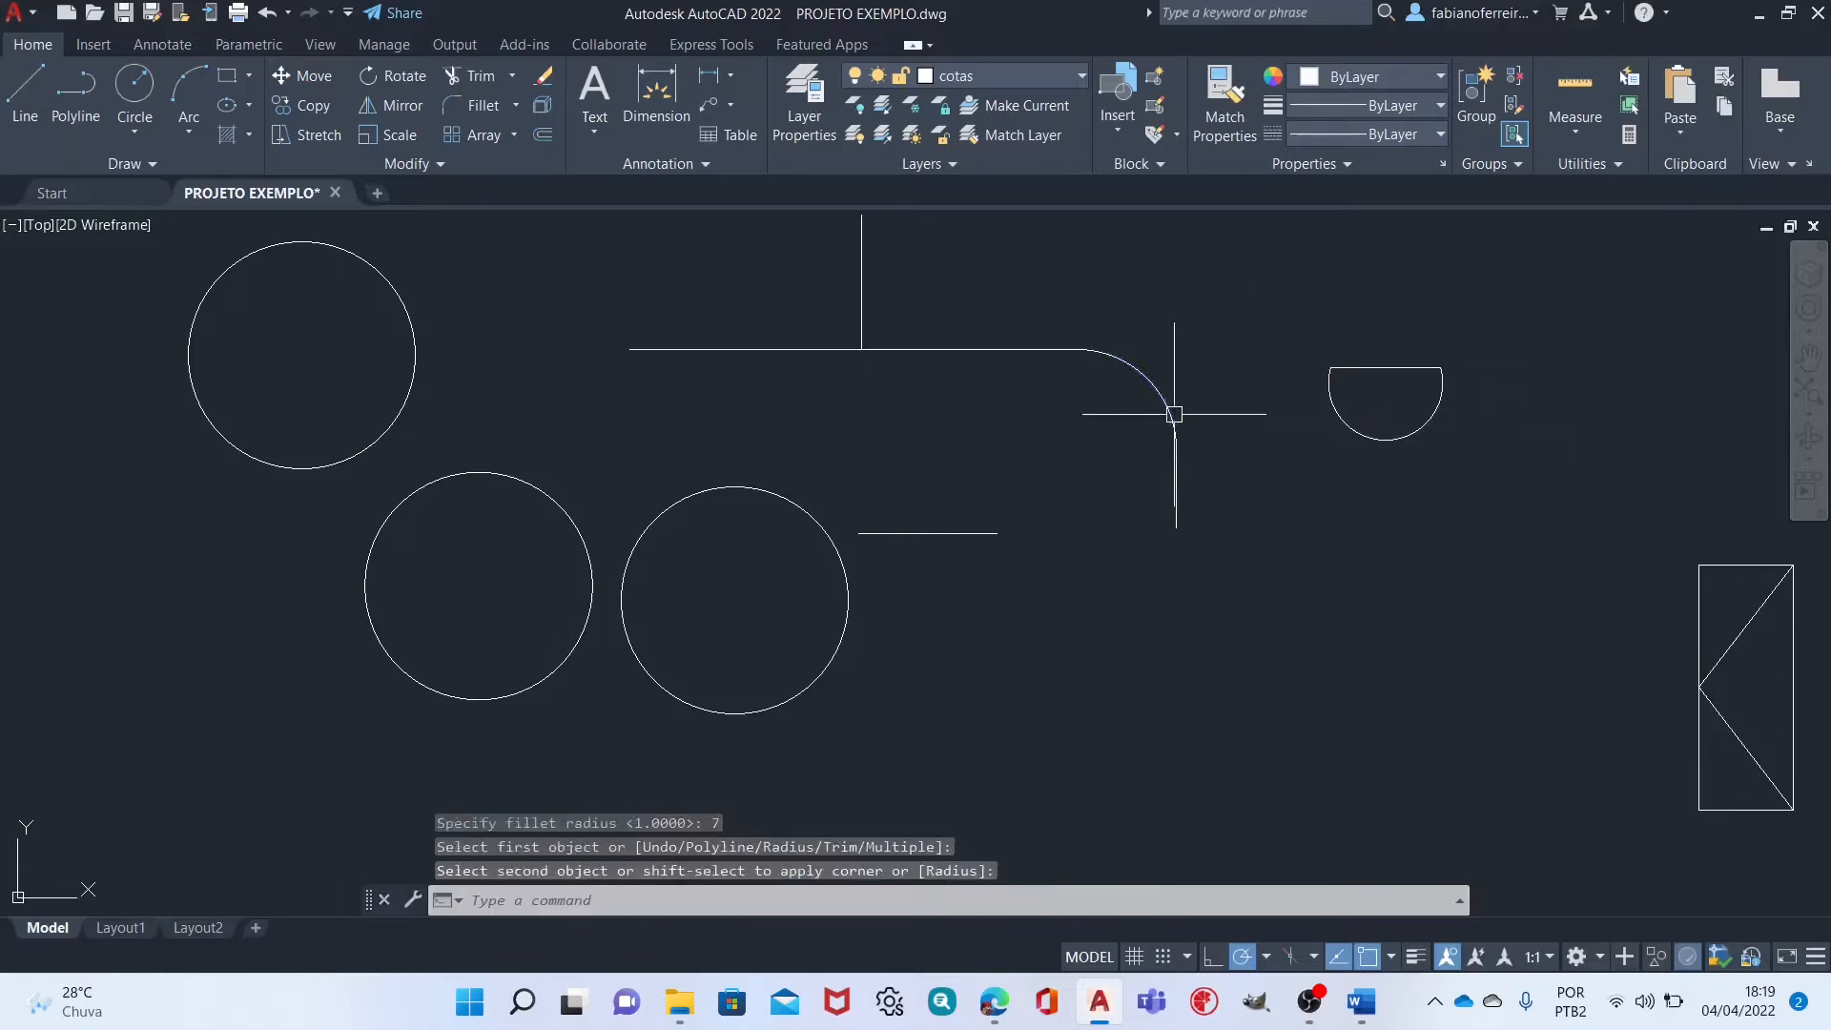
pyautogui.click(1143, 368)
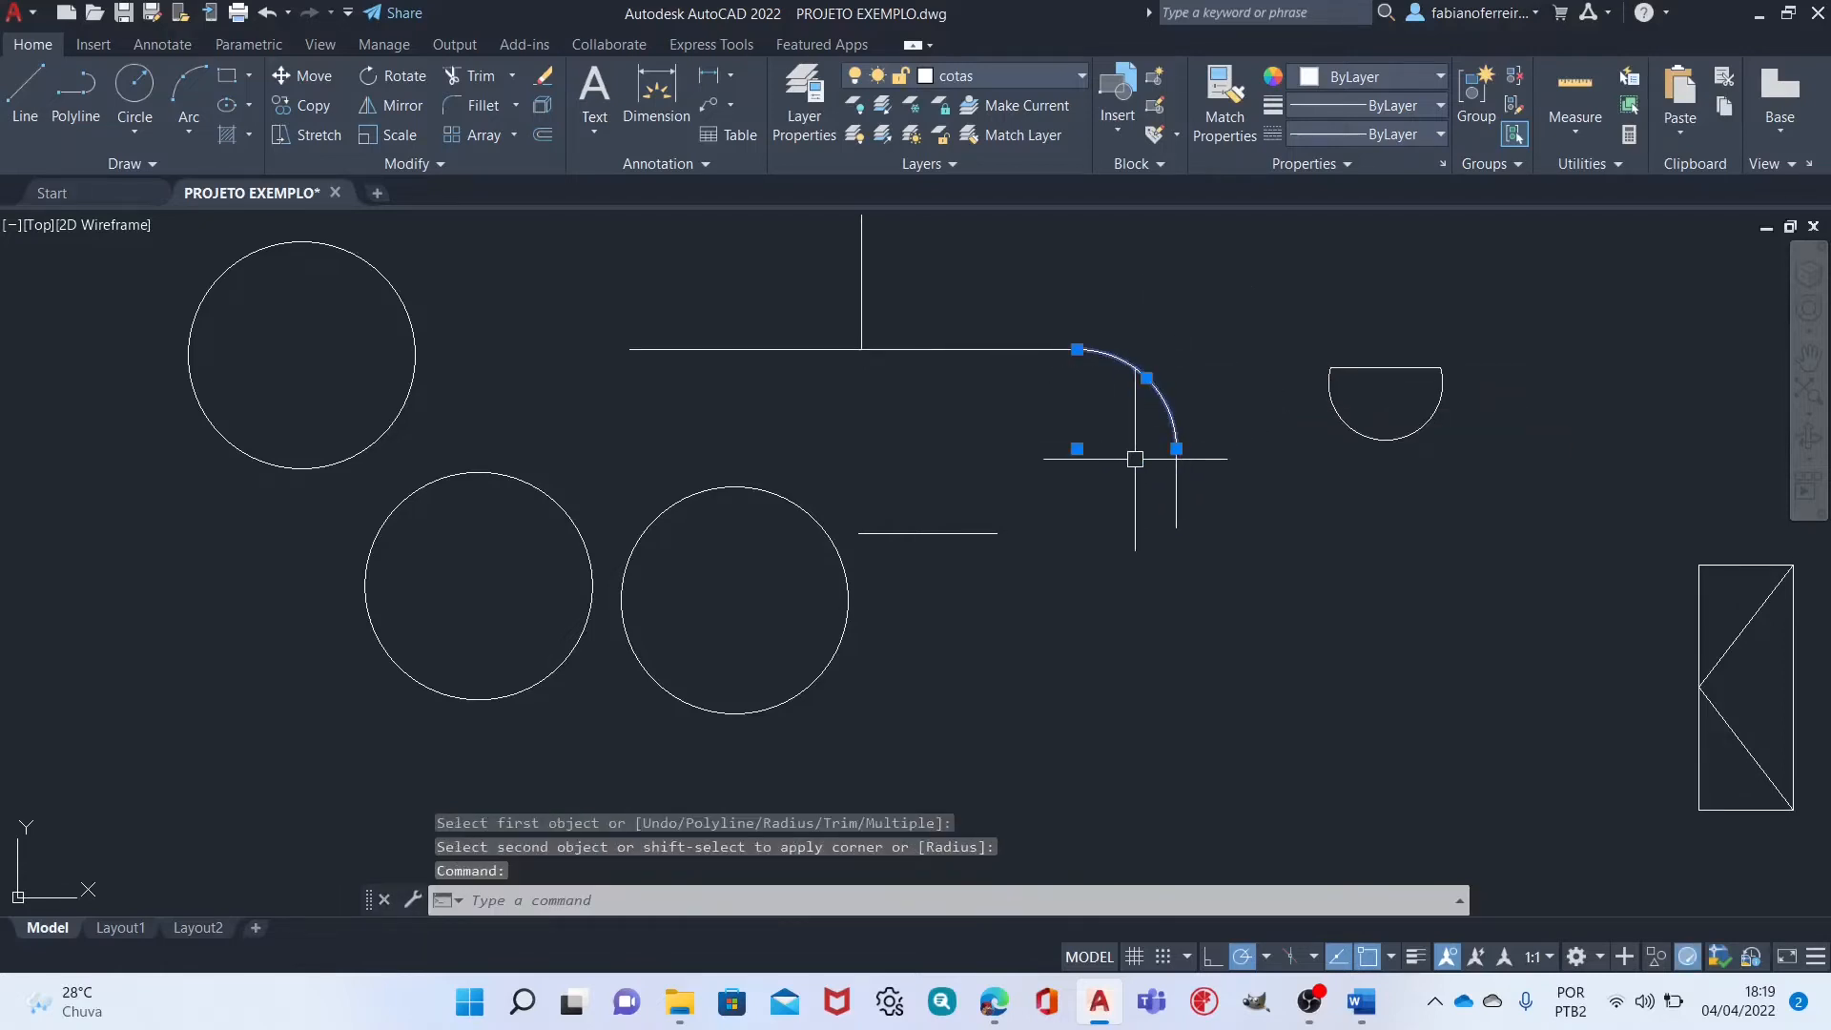
pyautogui.moveTo(1176, 449)
pyautogui.press('Escape')
pyautogui.press('Escape')
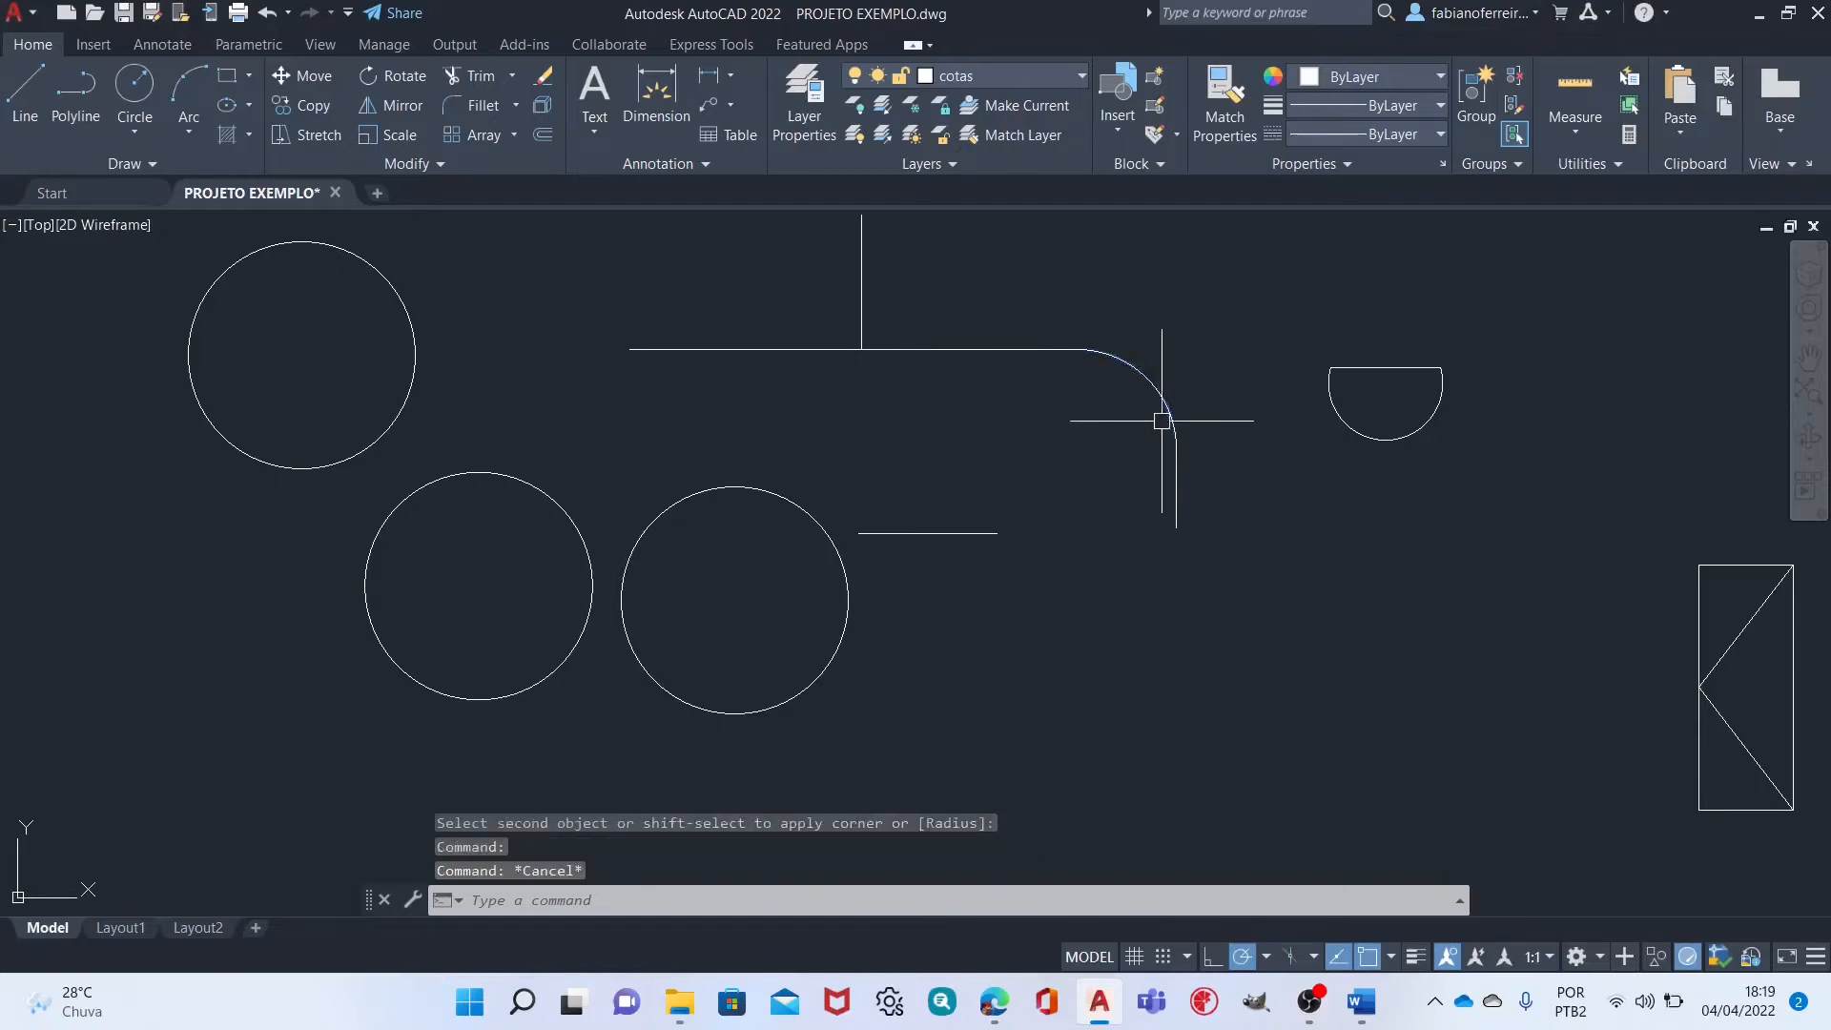
# Erase the large radius 7 arc between the long horizontal line and the right vertical line.
pyautogui.click(1157, 386)
pyautogui.write('E')
pyautogui.press('Return')
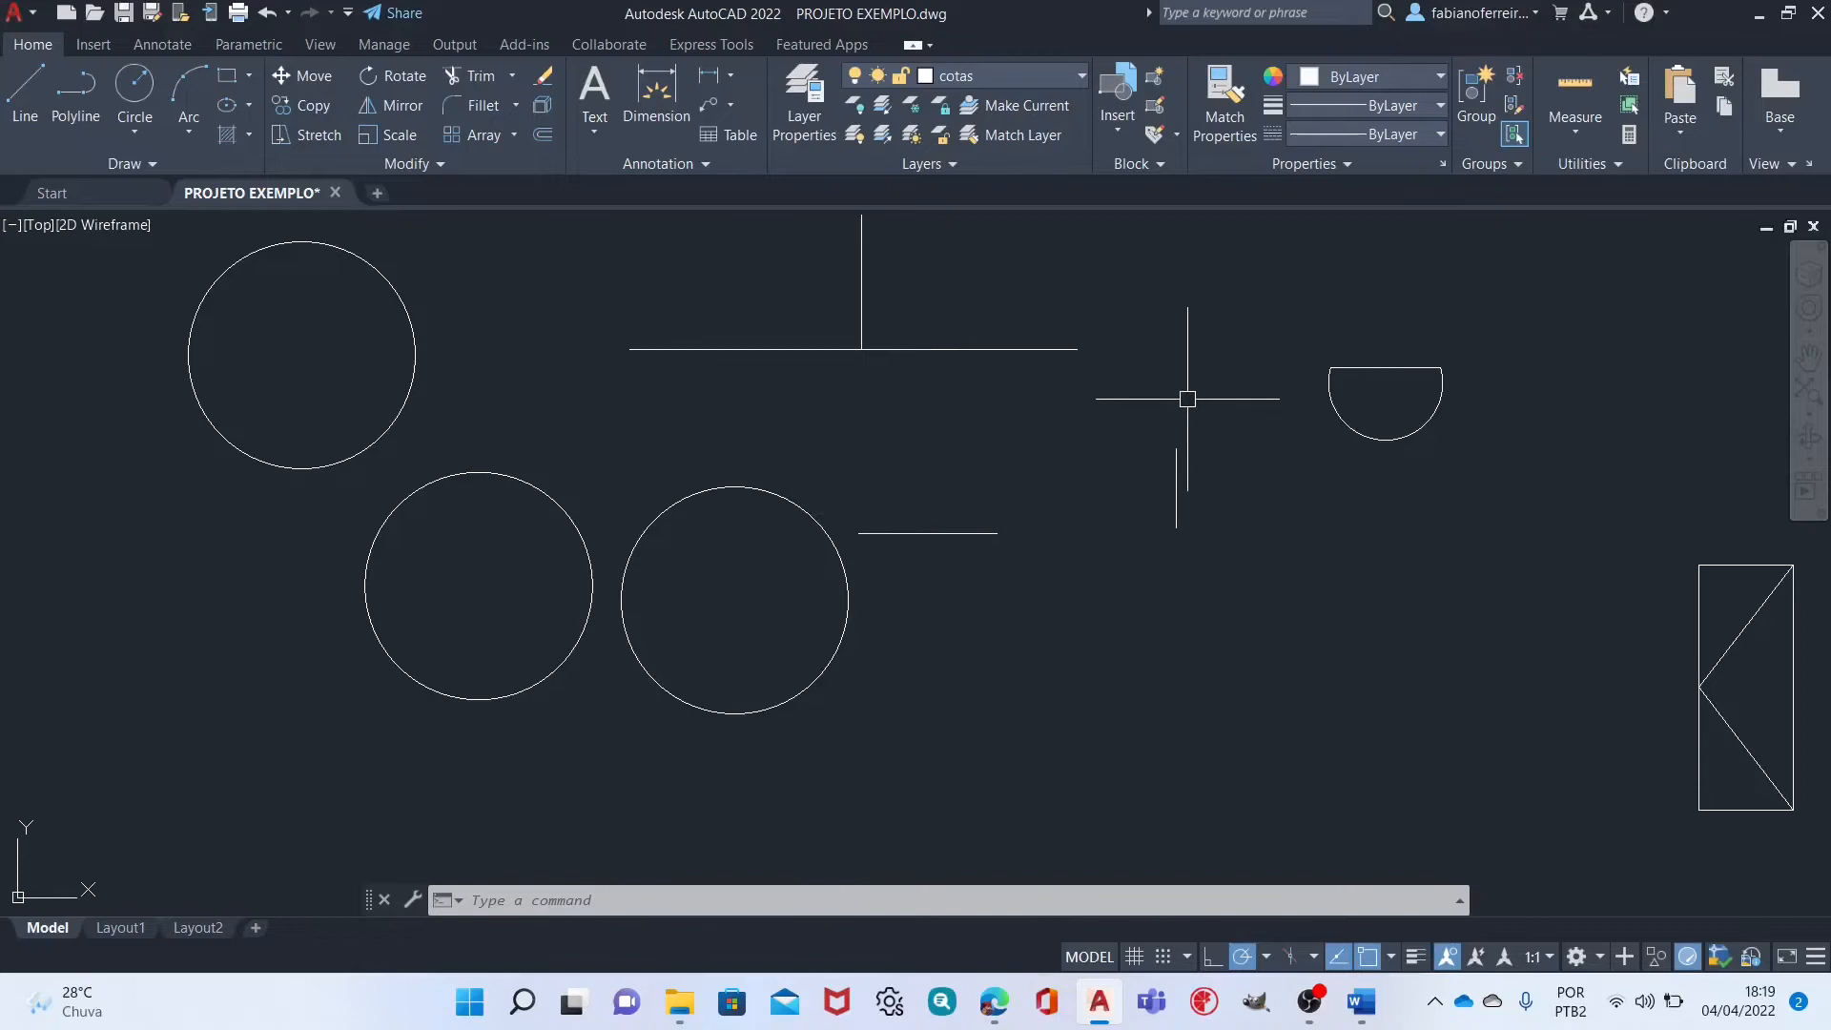
# Fillet the long horizontal line and the right vertical line with radius 0 into a sharp corner, then inspect both lines.
pyautogui.press('Return')
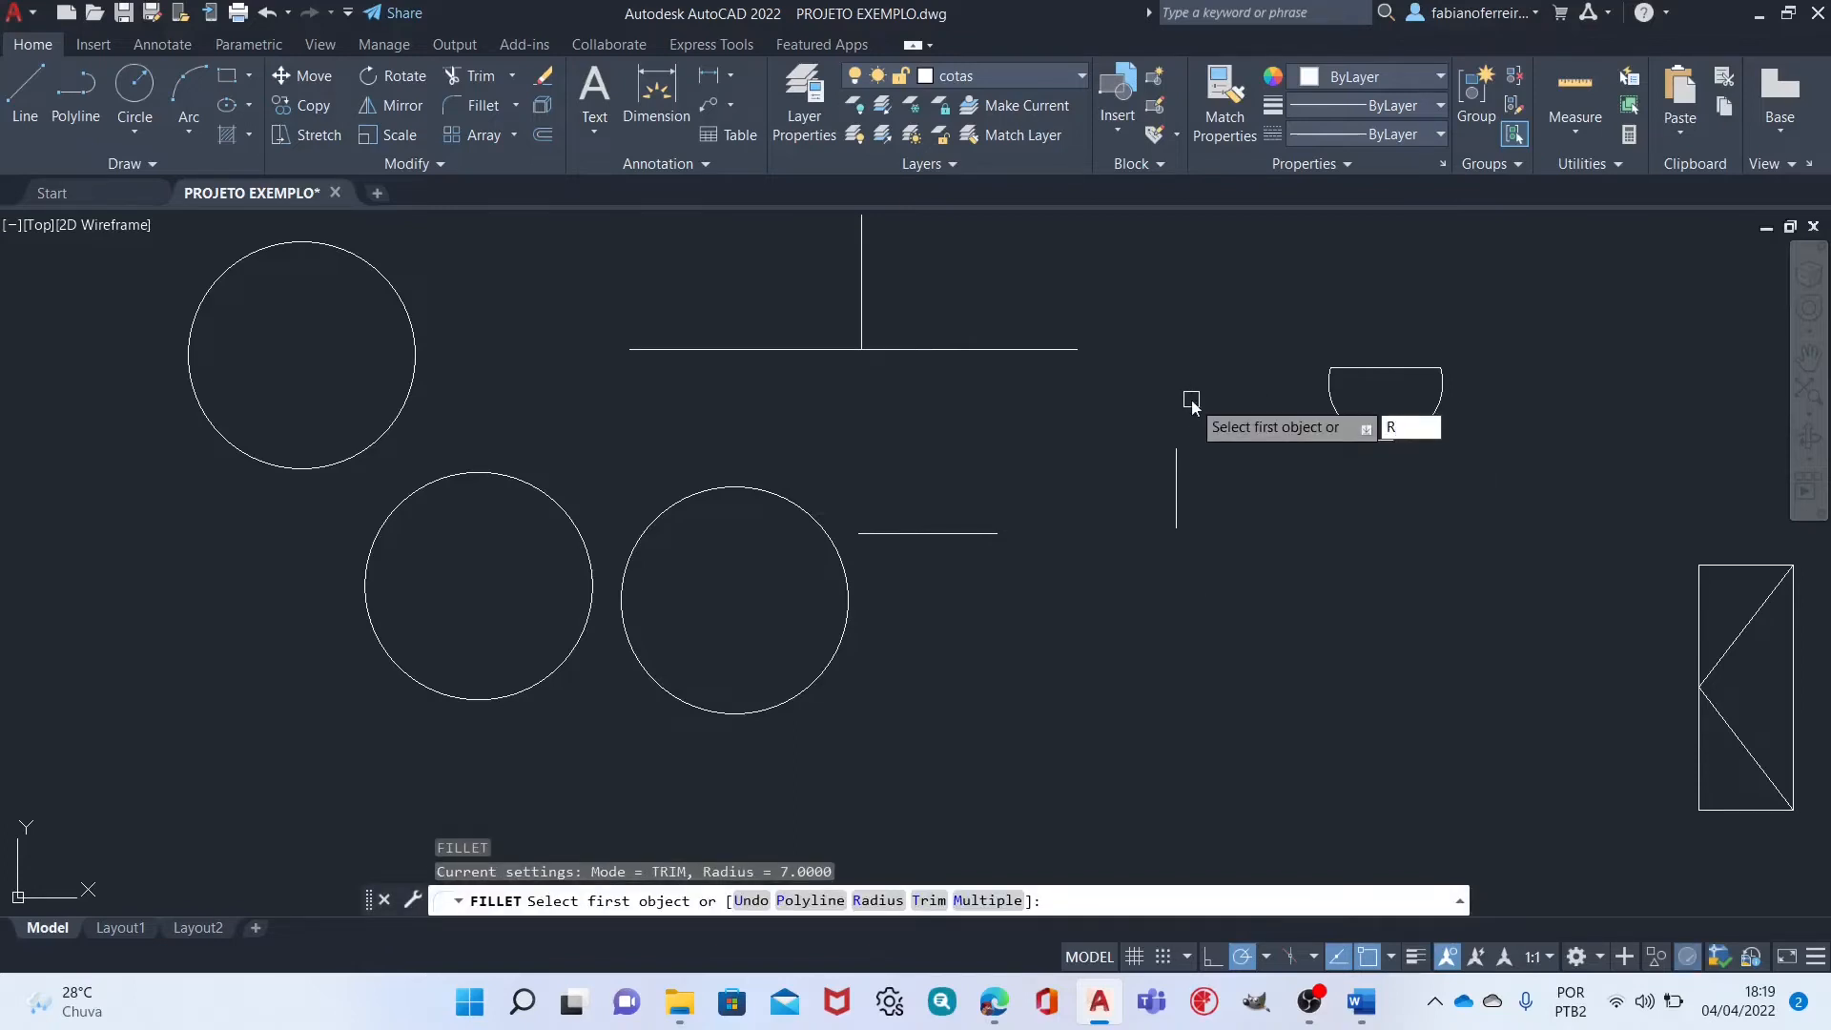
pyautogui.press('Return')
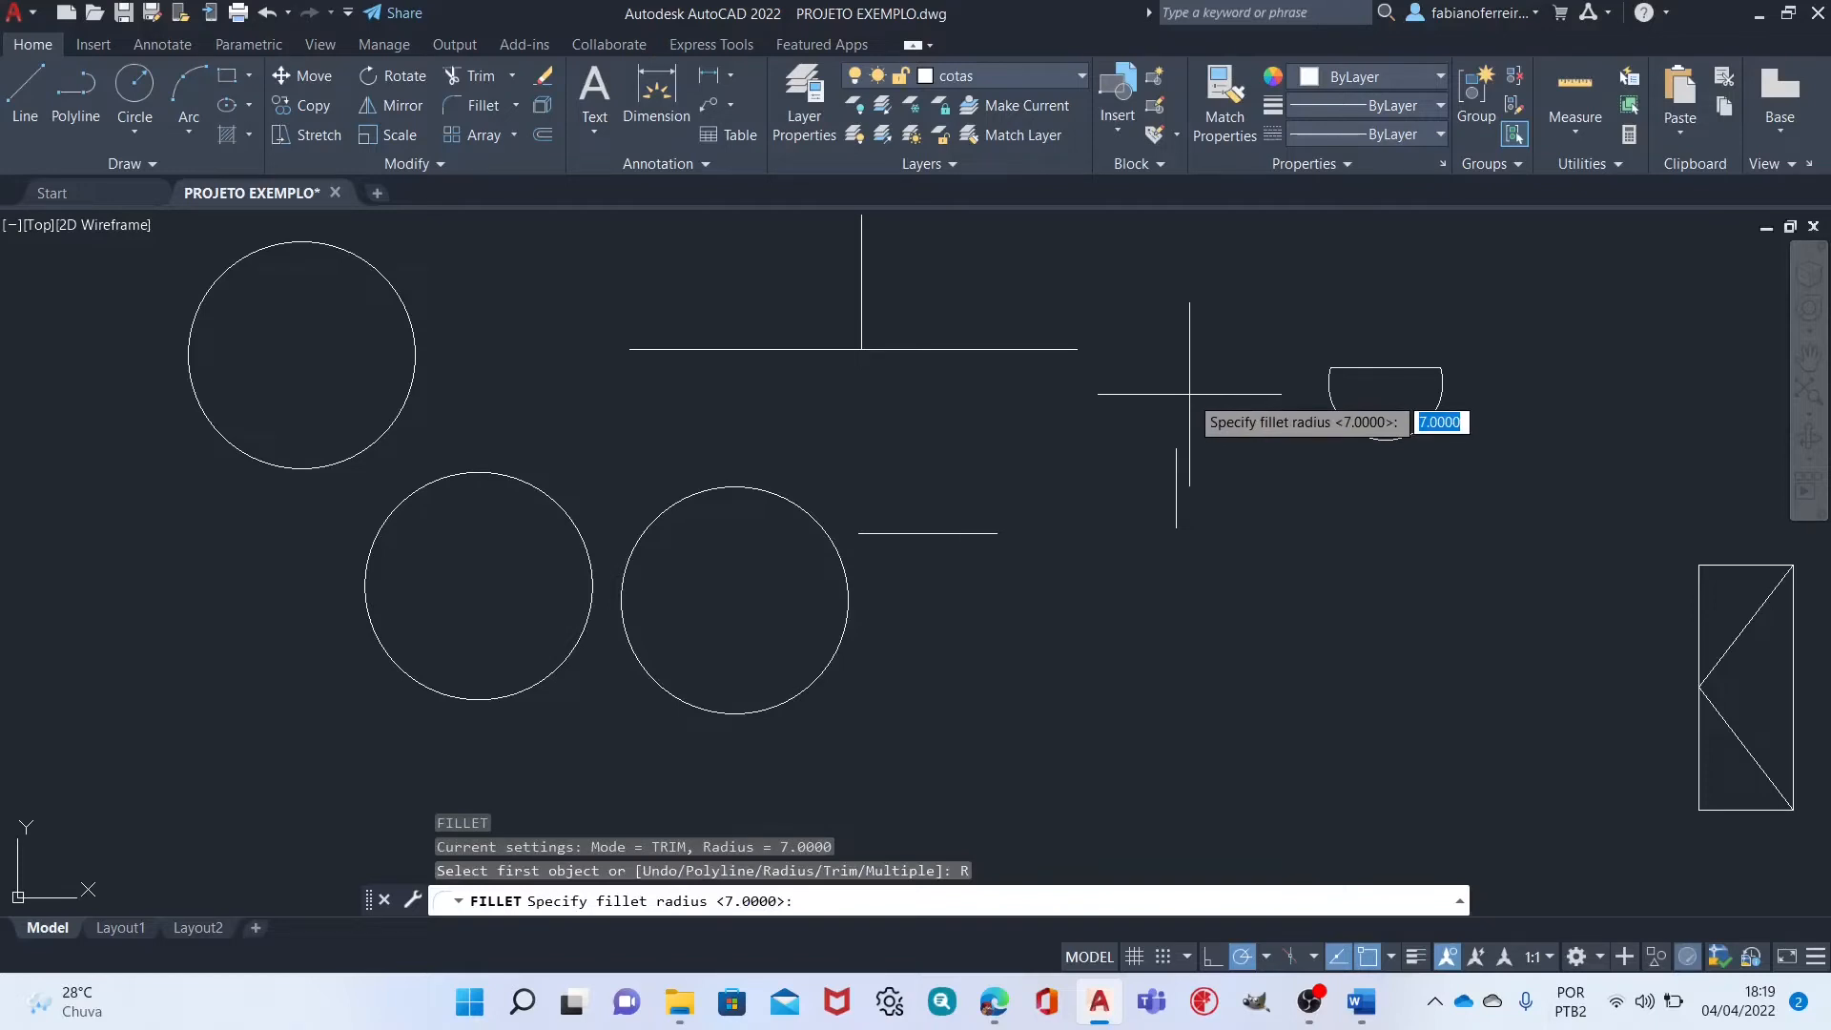
pyautogui.press('Return')
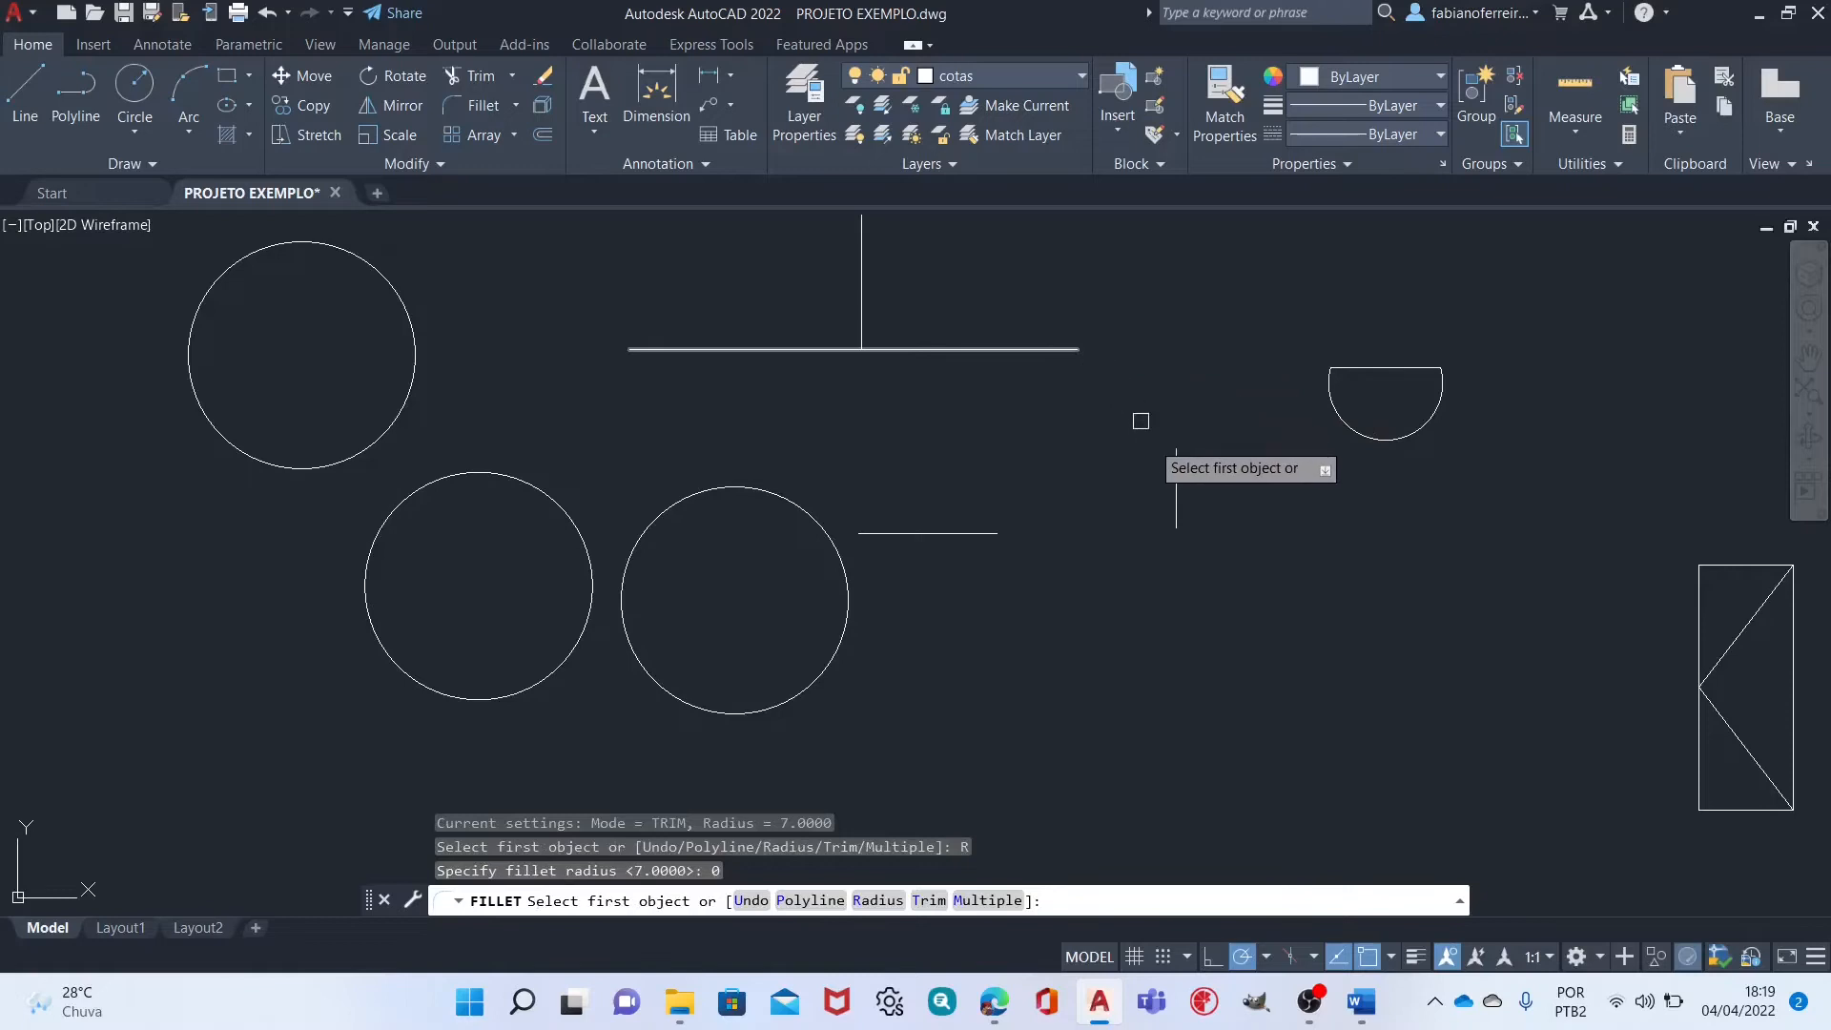
pyautogui.click(1061, 348)
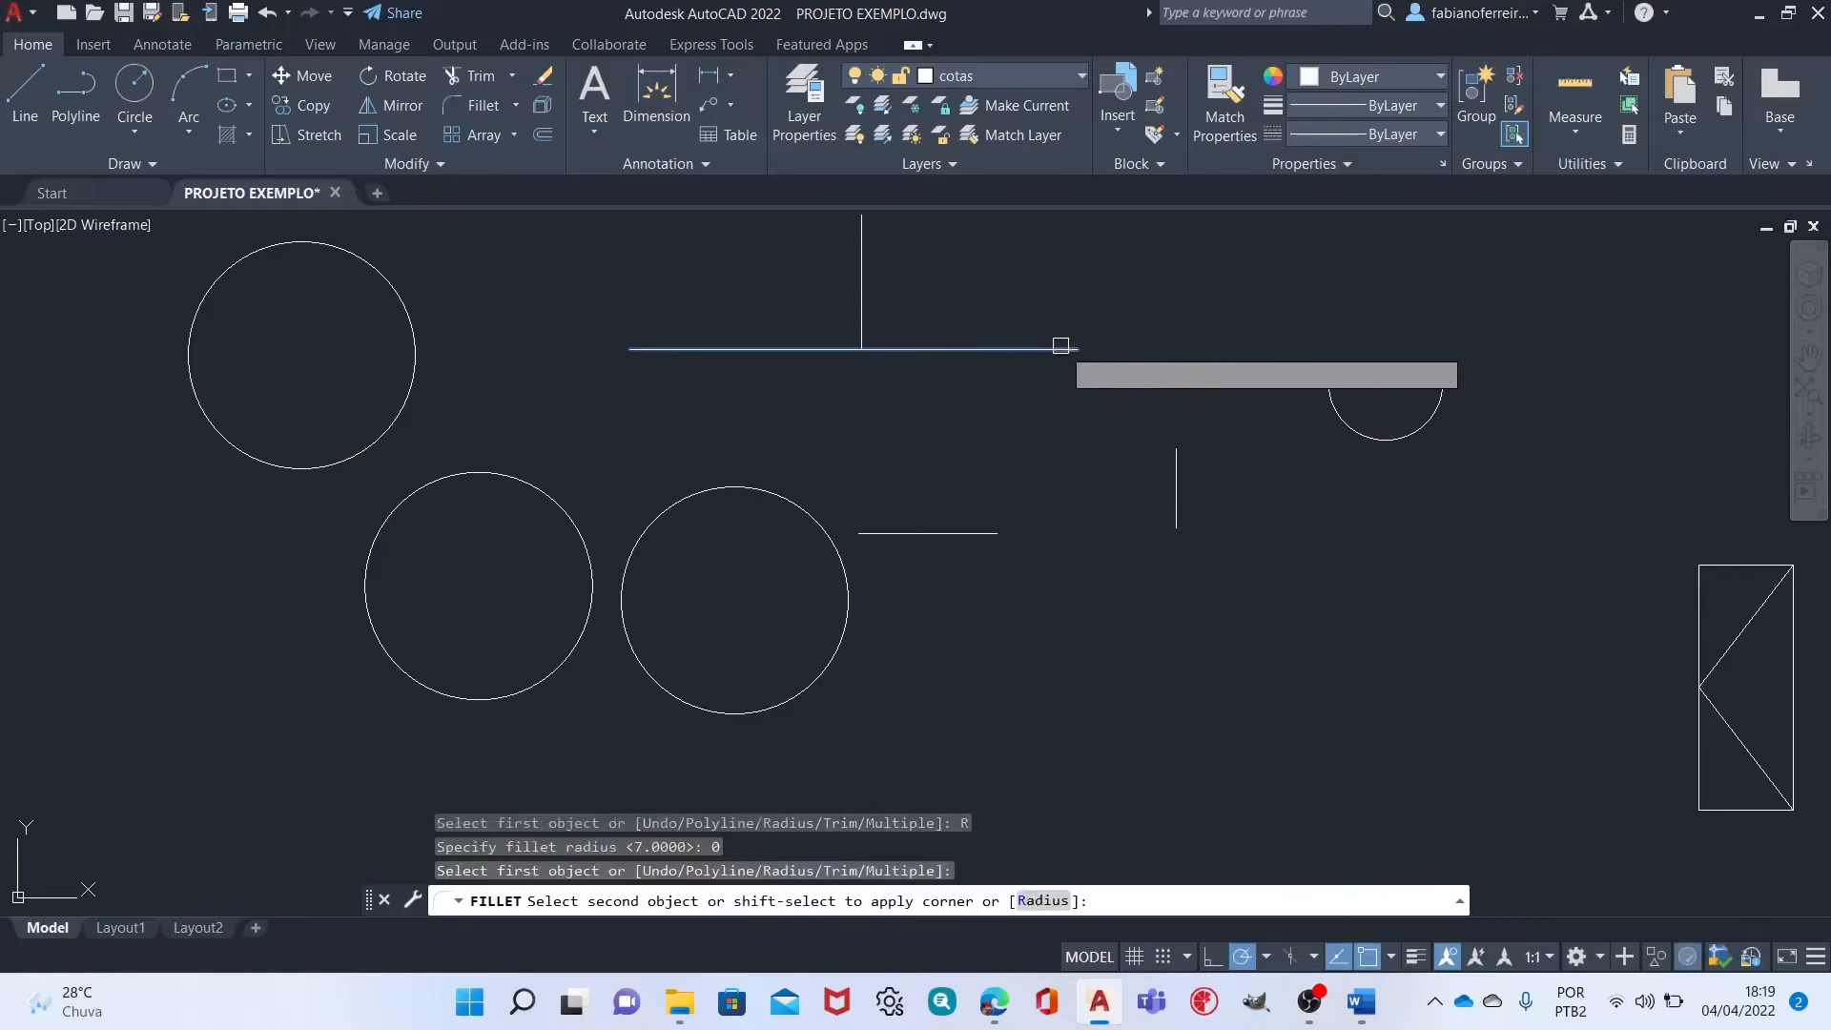
pyautogui.click(1176, 472)
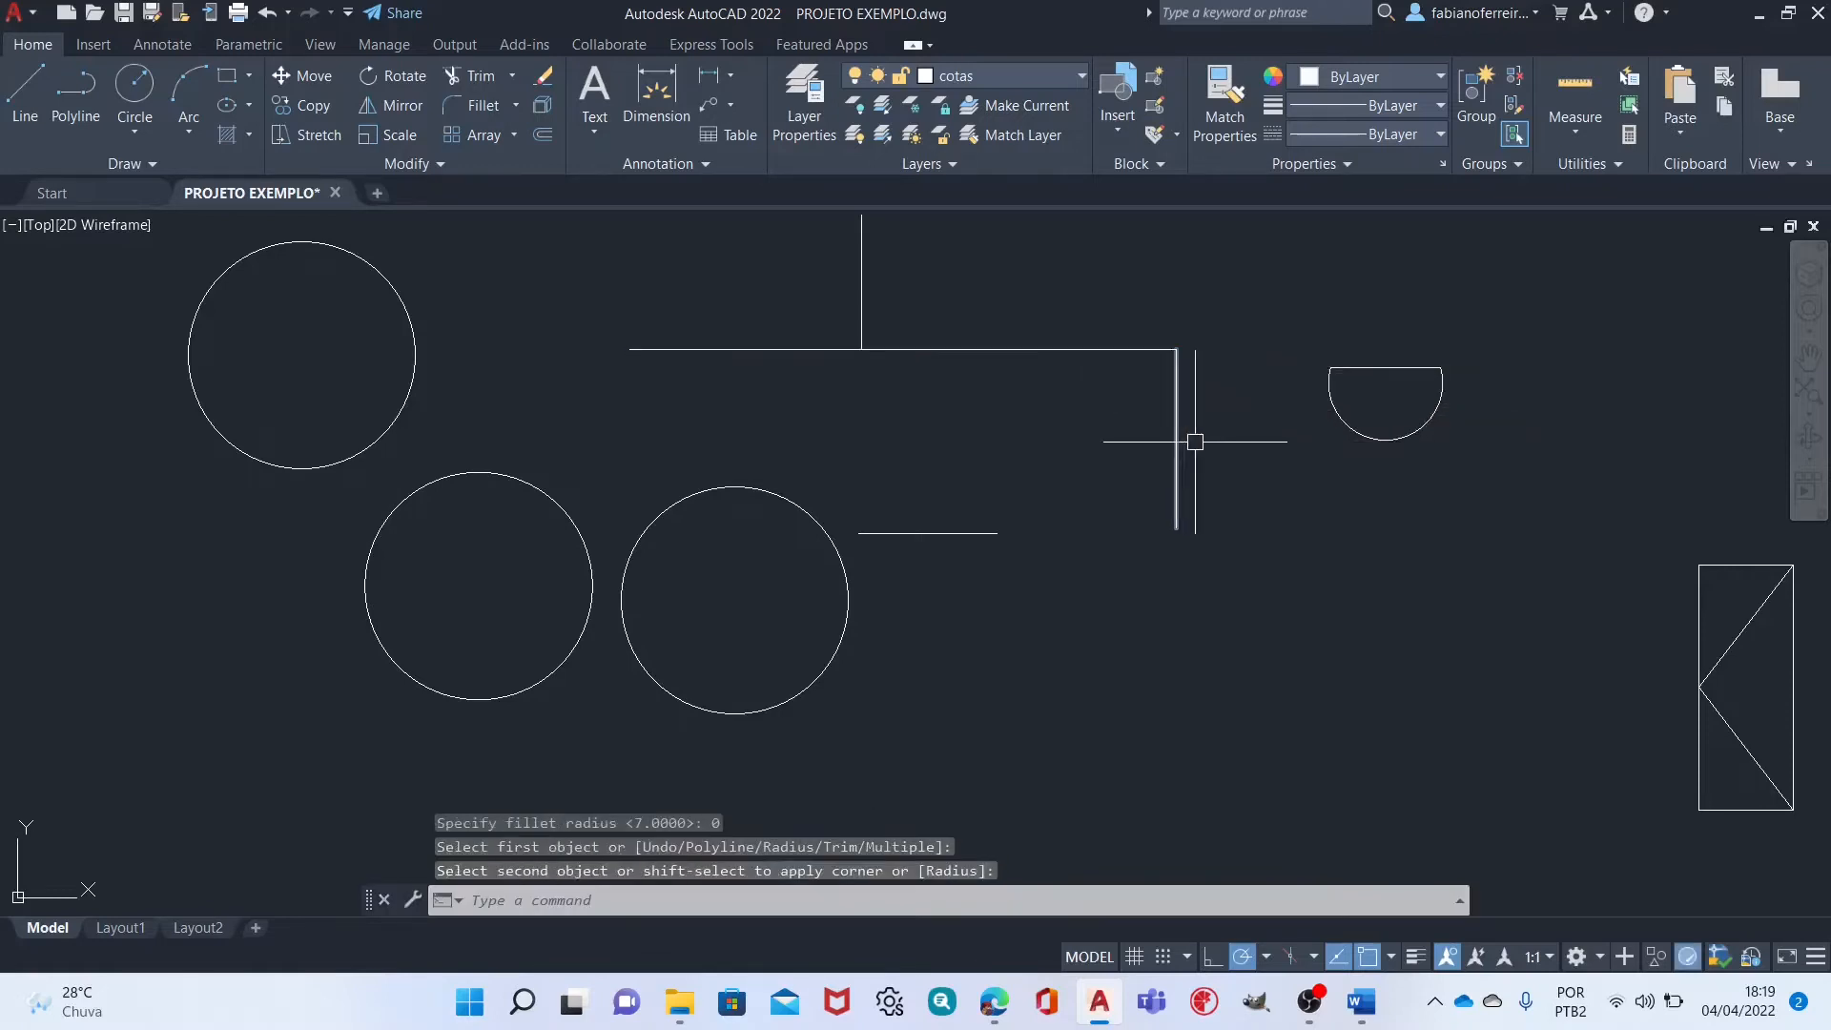
pyautogui.click(1170, 352)
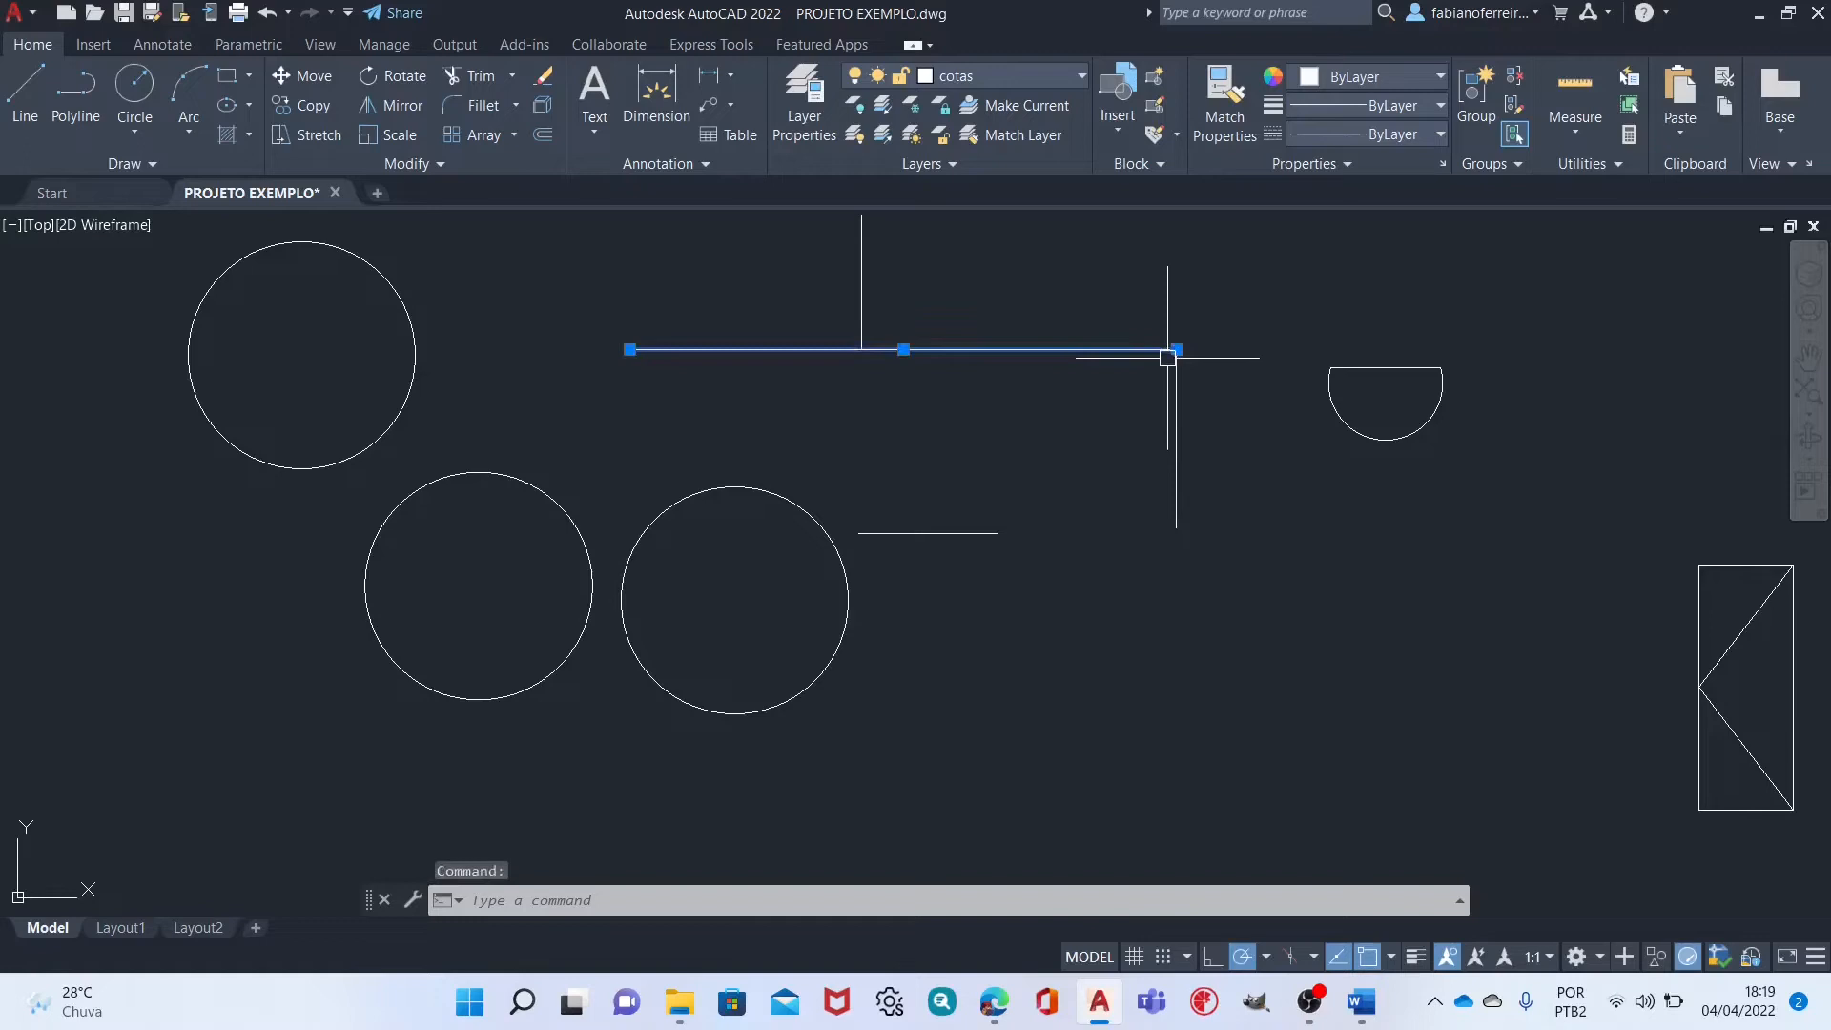
pyautogui.click(1173, 374)
pyautogui.press('Escape')
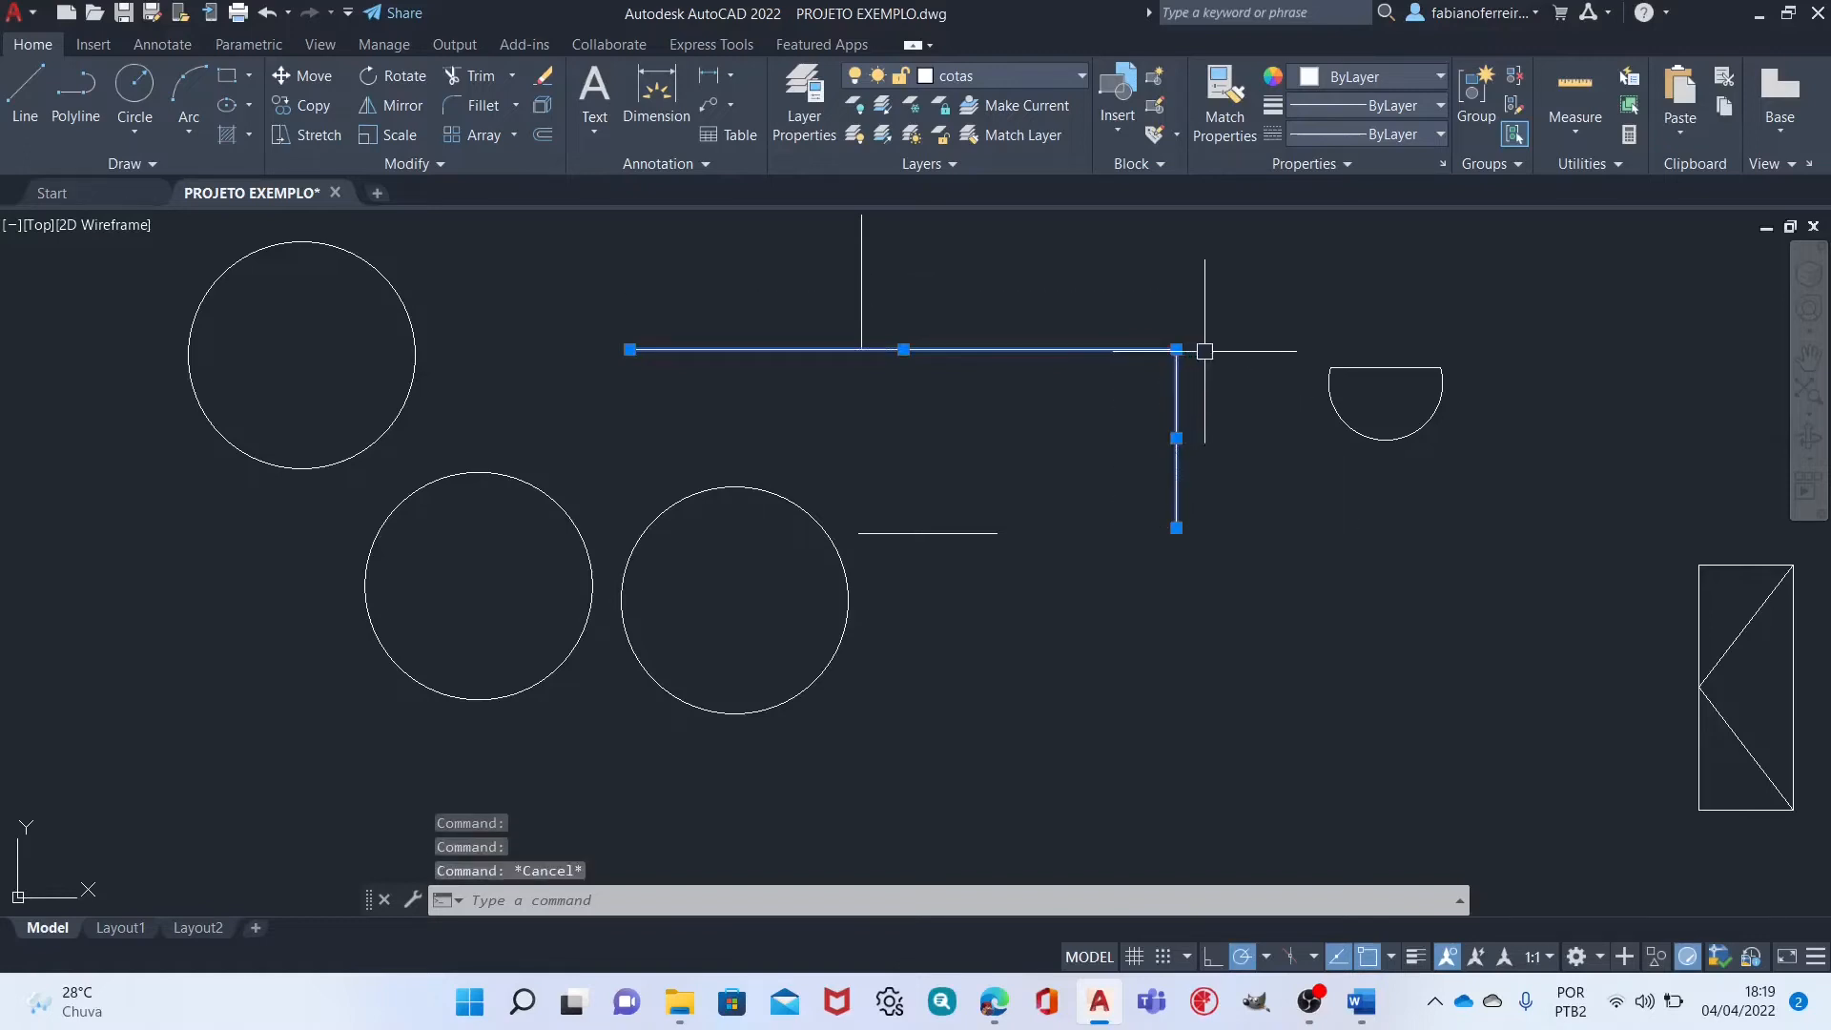
pyautogui.press('Escape')
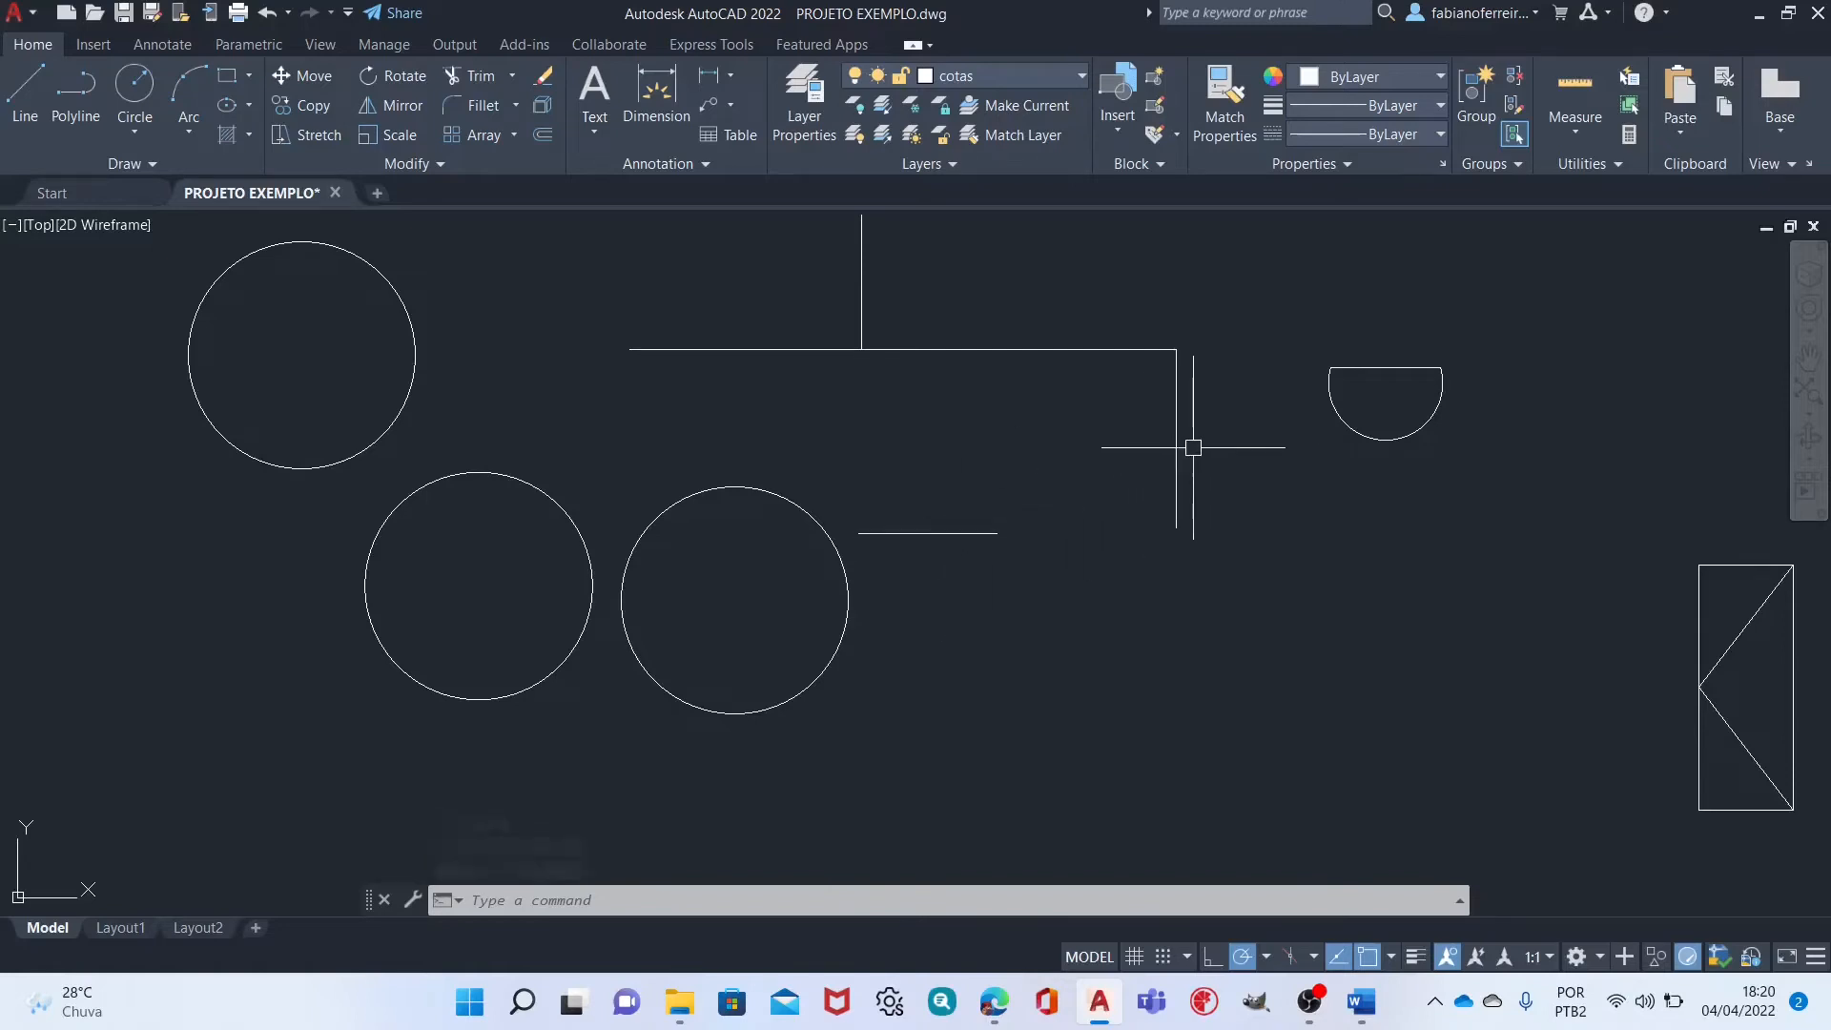
# Fillet the lower end of the right vertical line with the short horizontal line into a sharp corner.
pyautogui.press('Return')
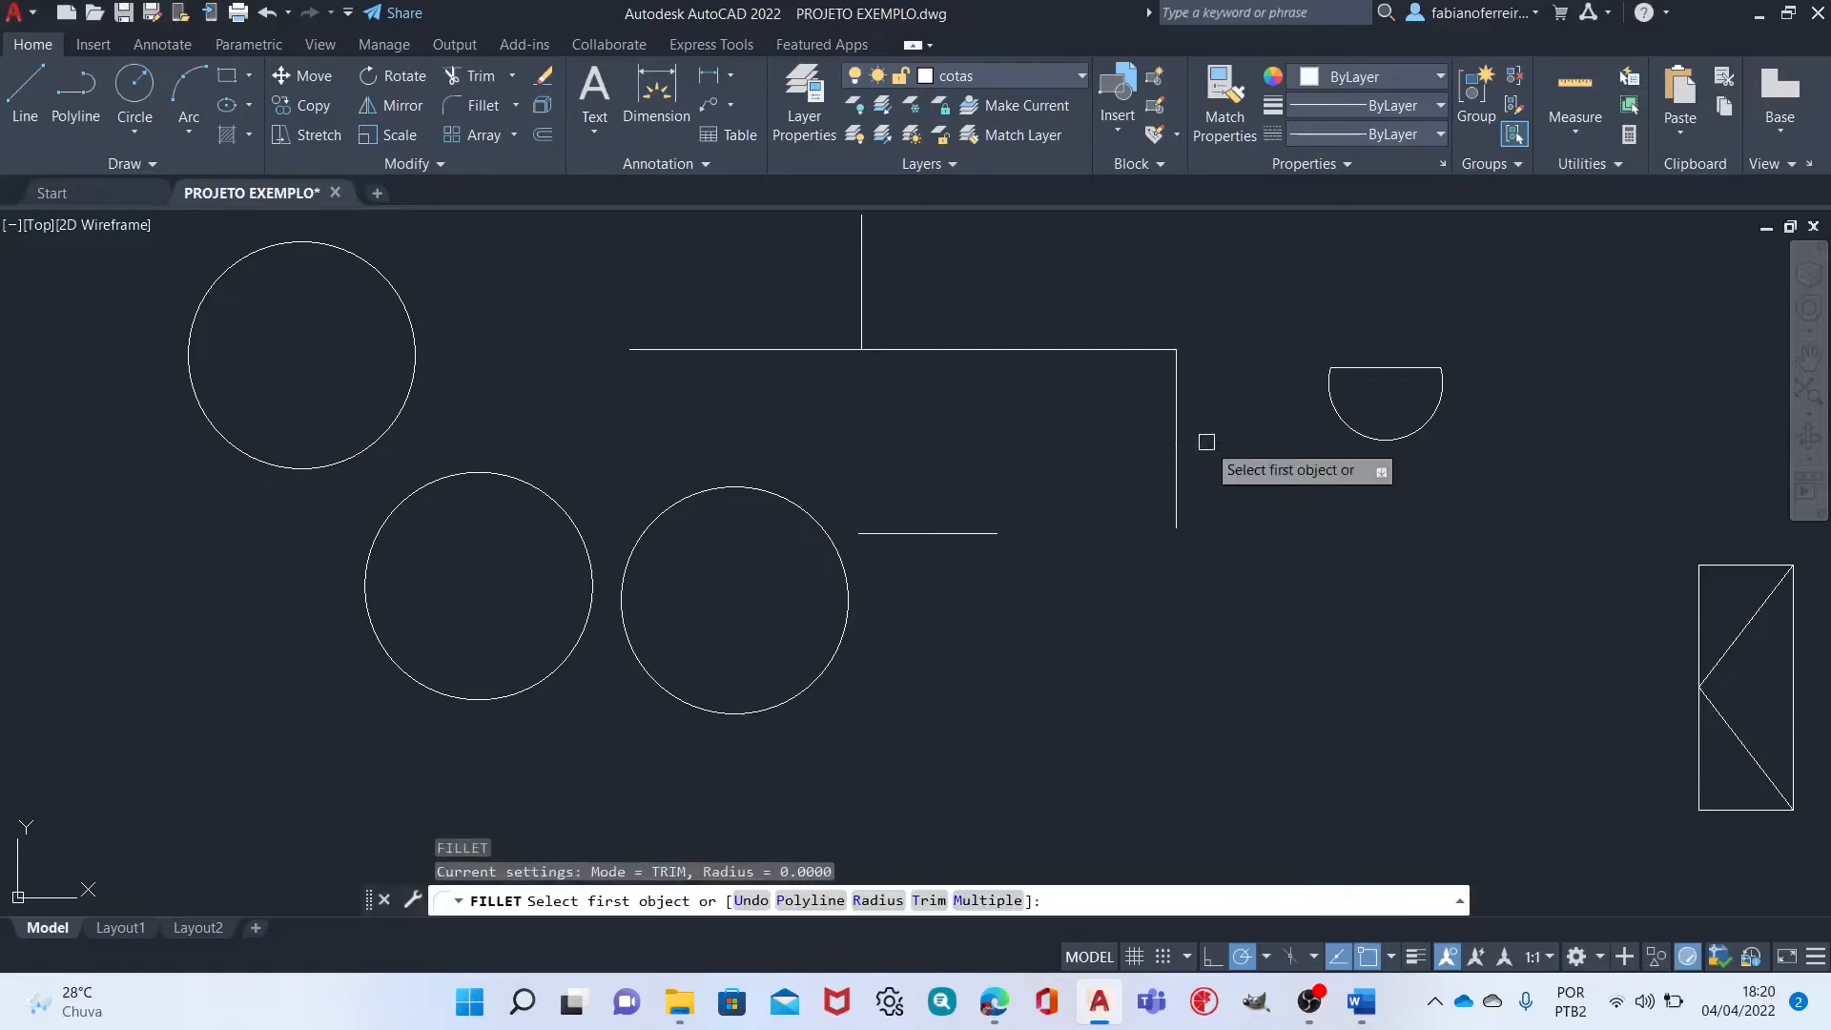
pyautogui.click(1176, 482)
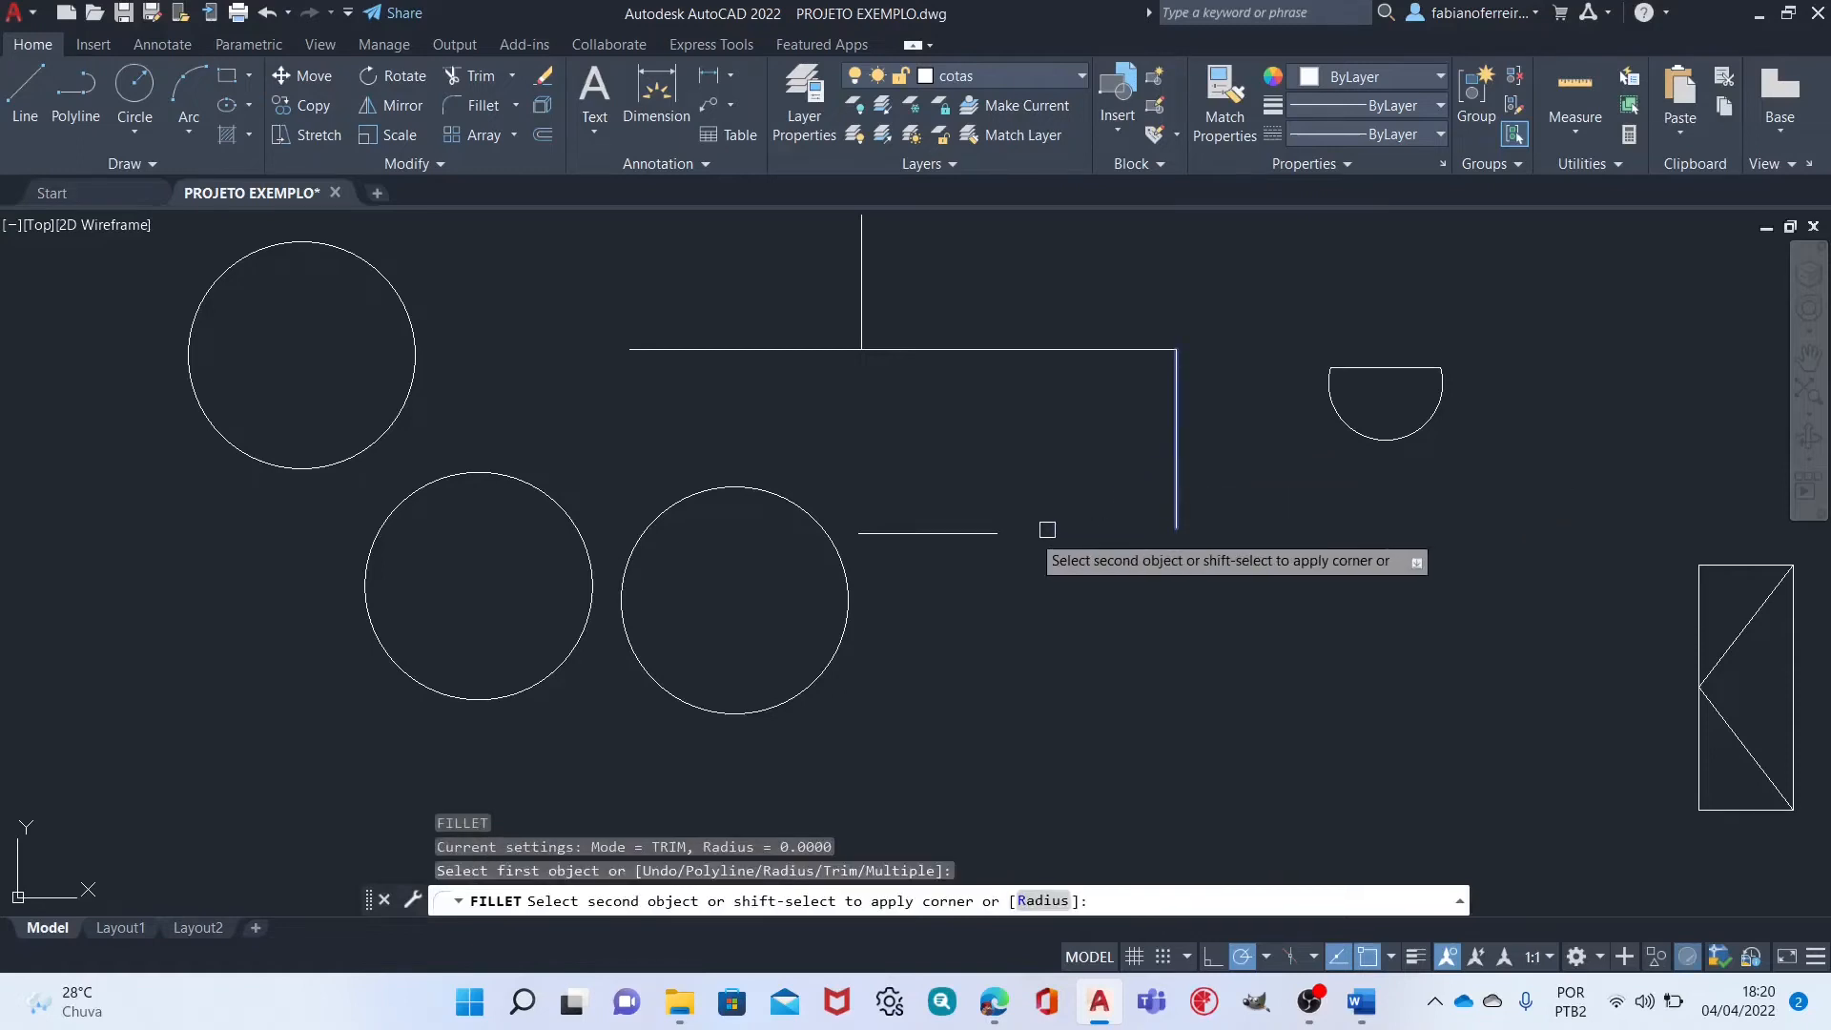
pyautogui.click(987, 533)
pyautogui.press('Escape')
# Create a rectangular array of the half-circle shape, including its arc and closing line.
pyautogui.scroll(-2, 1011, 425)
pyautogui.moveTo(1001, 420); pyautogui.dragTo(1043, 388, button='middle')
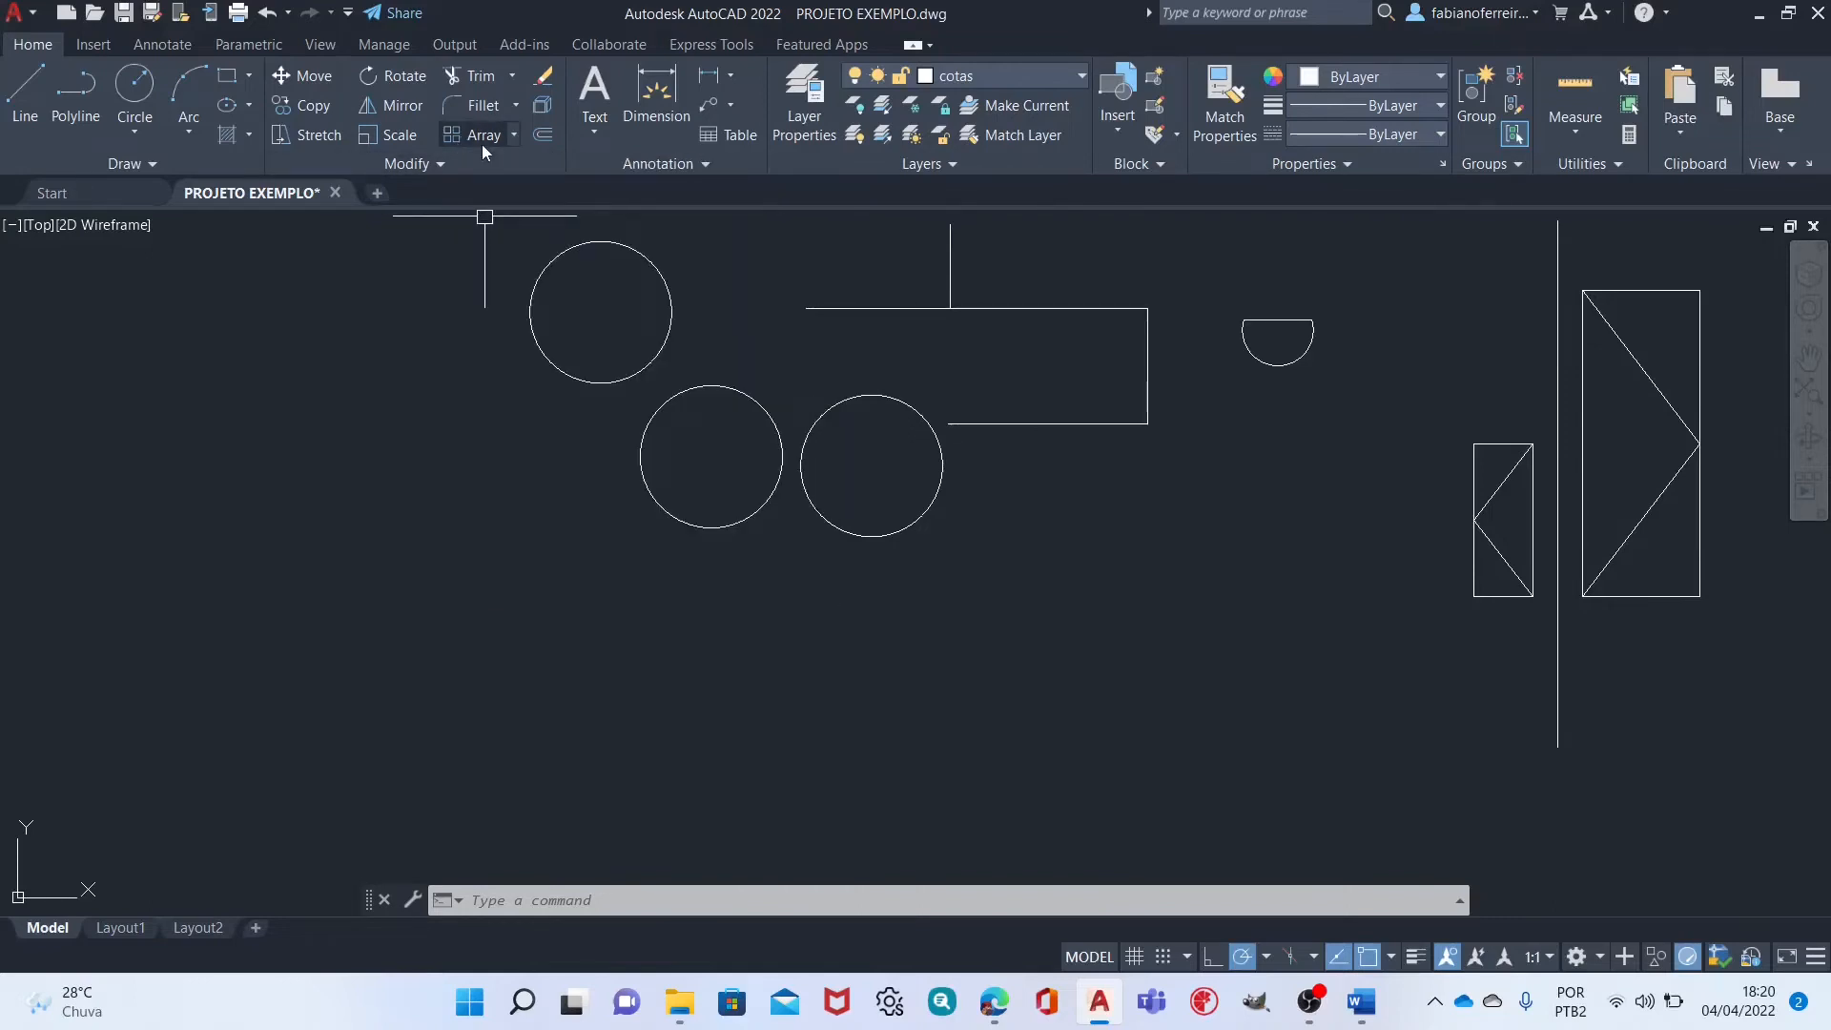
pyautogui.click(483, 139)
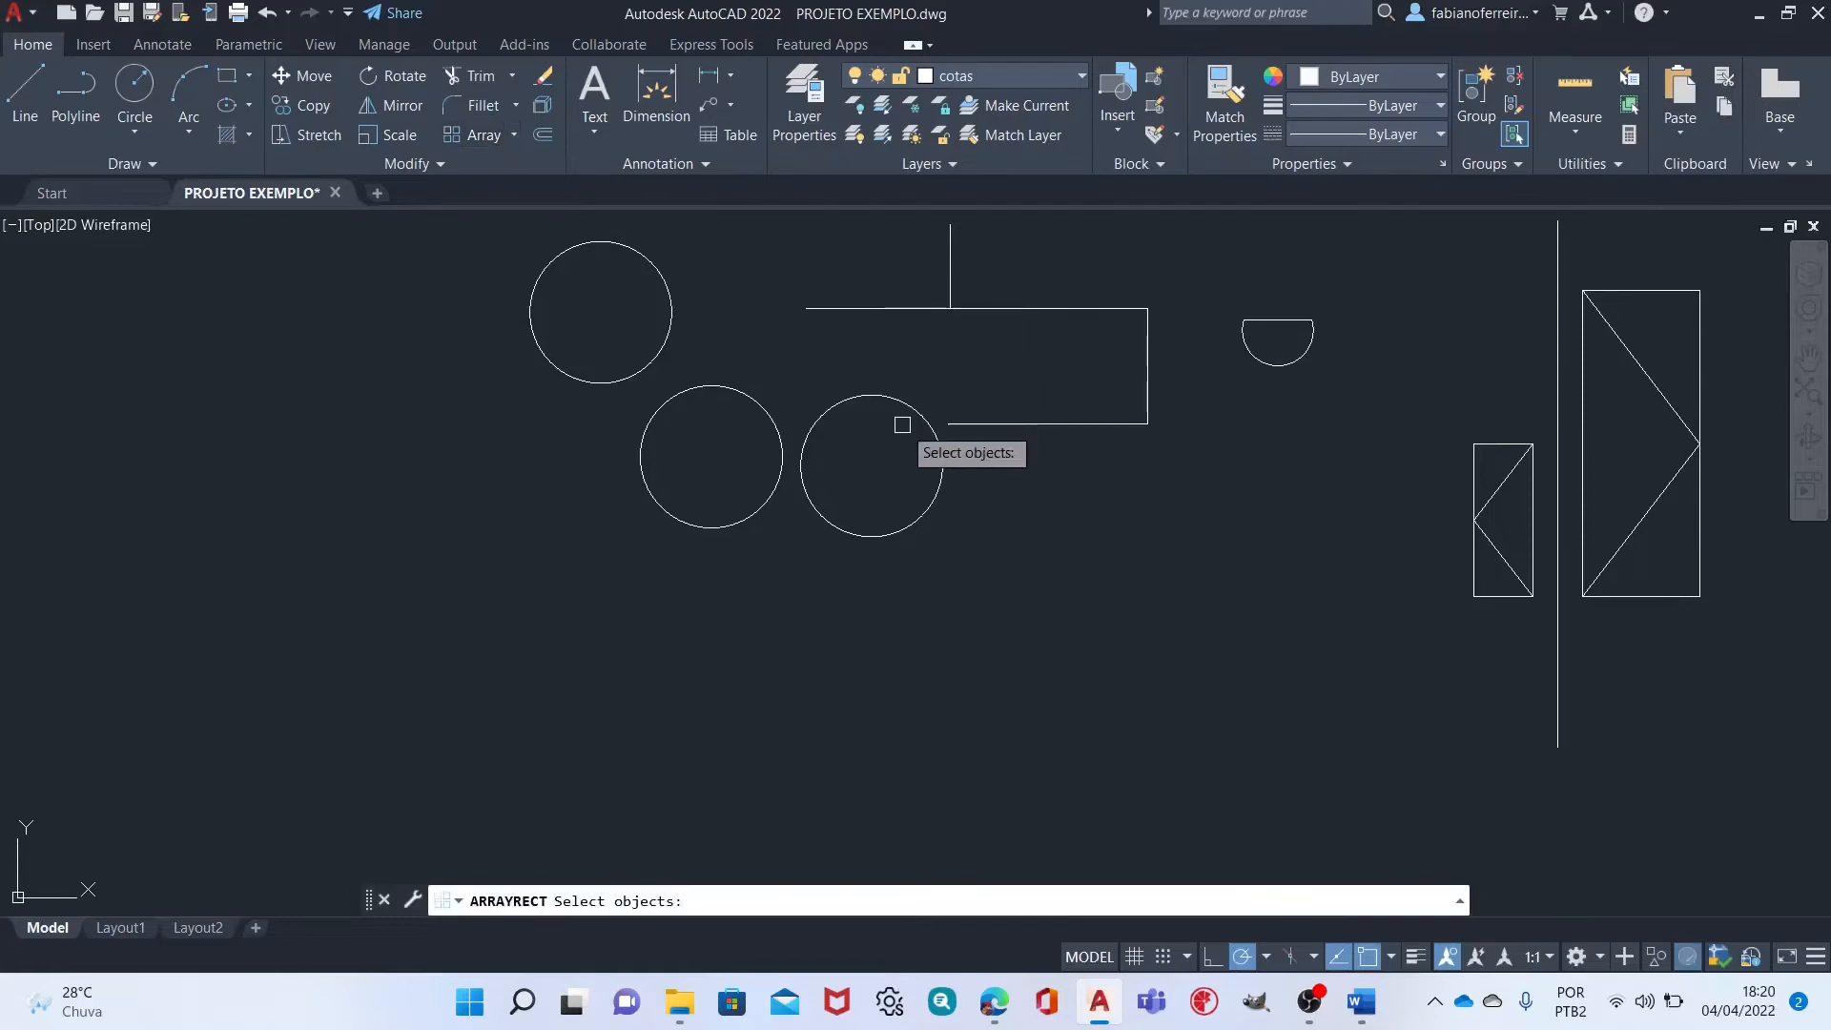
pyautogui.press('Escape')
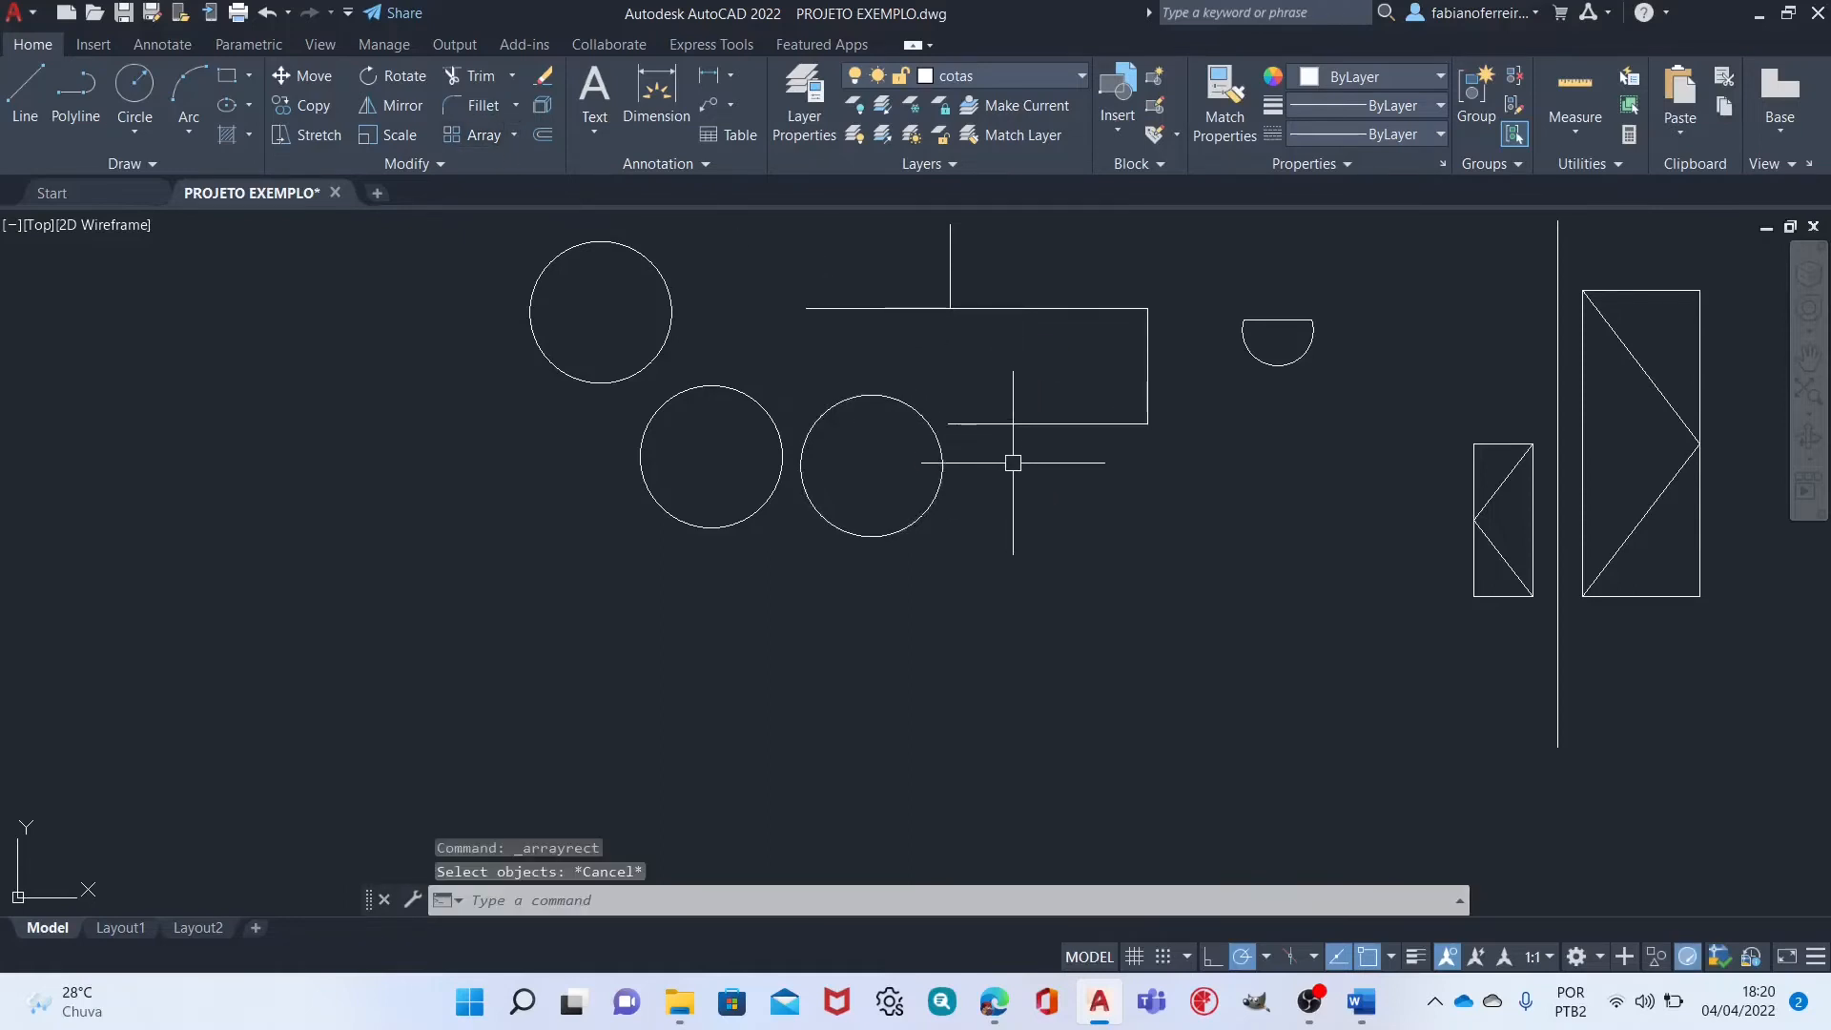
pyautogui.press('Return')
pyautogui.moveTo(1020, 515); pyautogui.dragTo(740, 650, button='middle')
pyautogui.scroll(5, 883, 540)
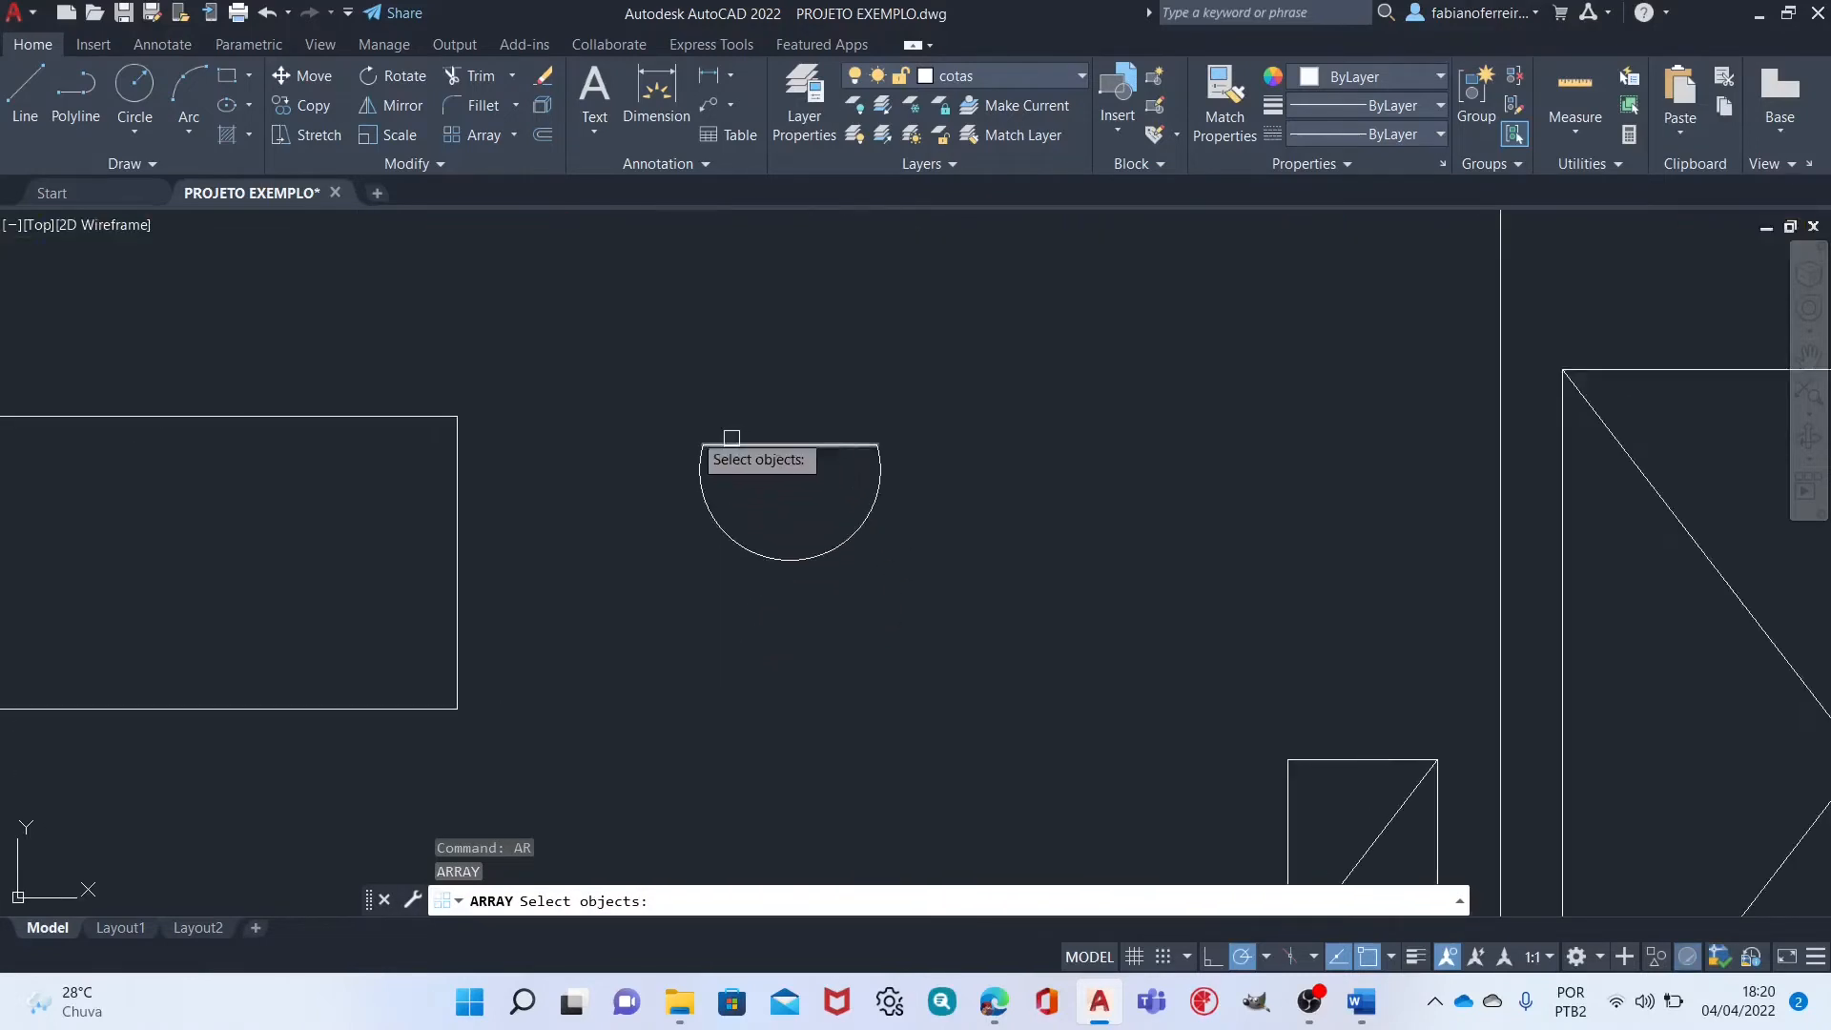
pyautogui.click(681, 375)
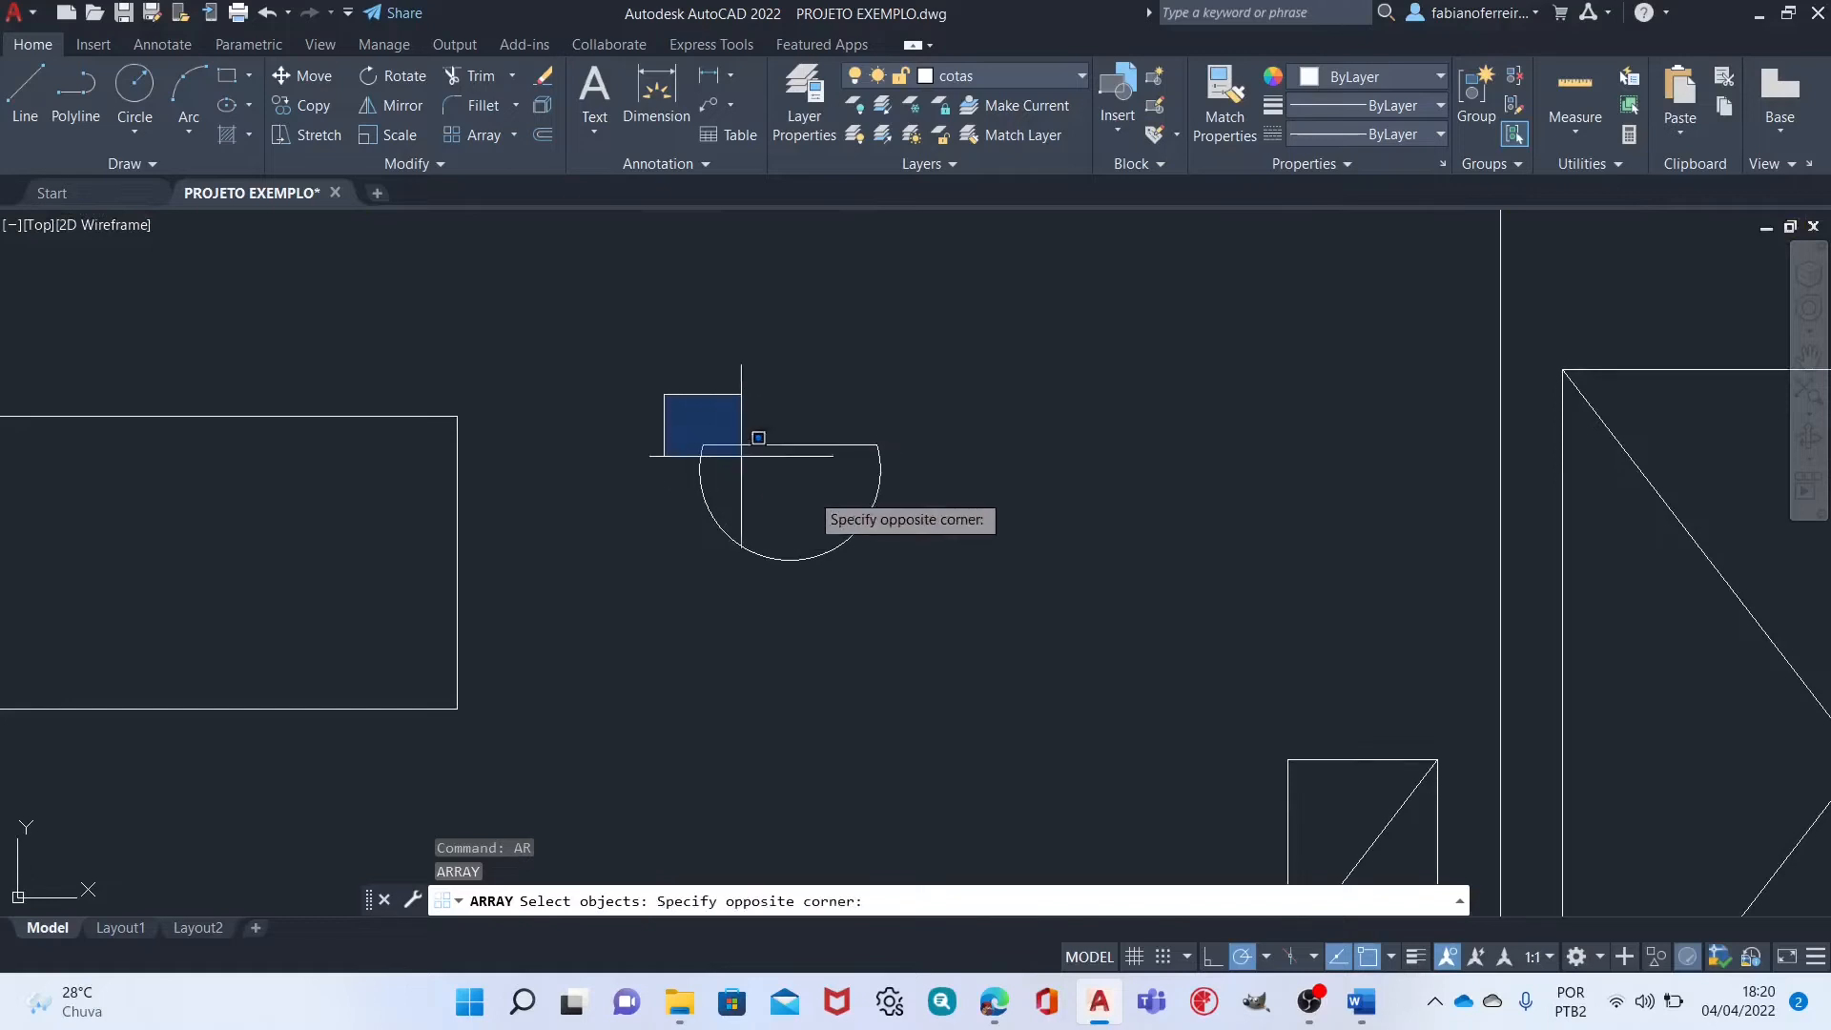
pyautogui.click(1022, 620)
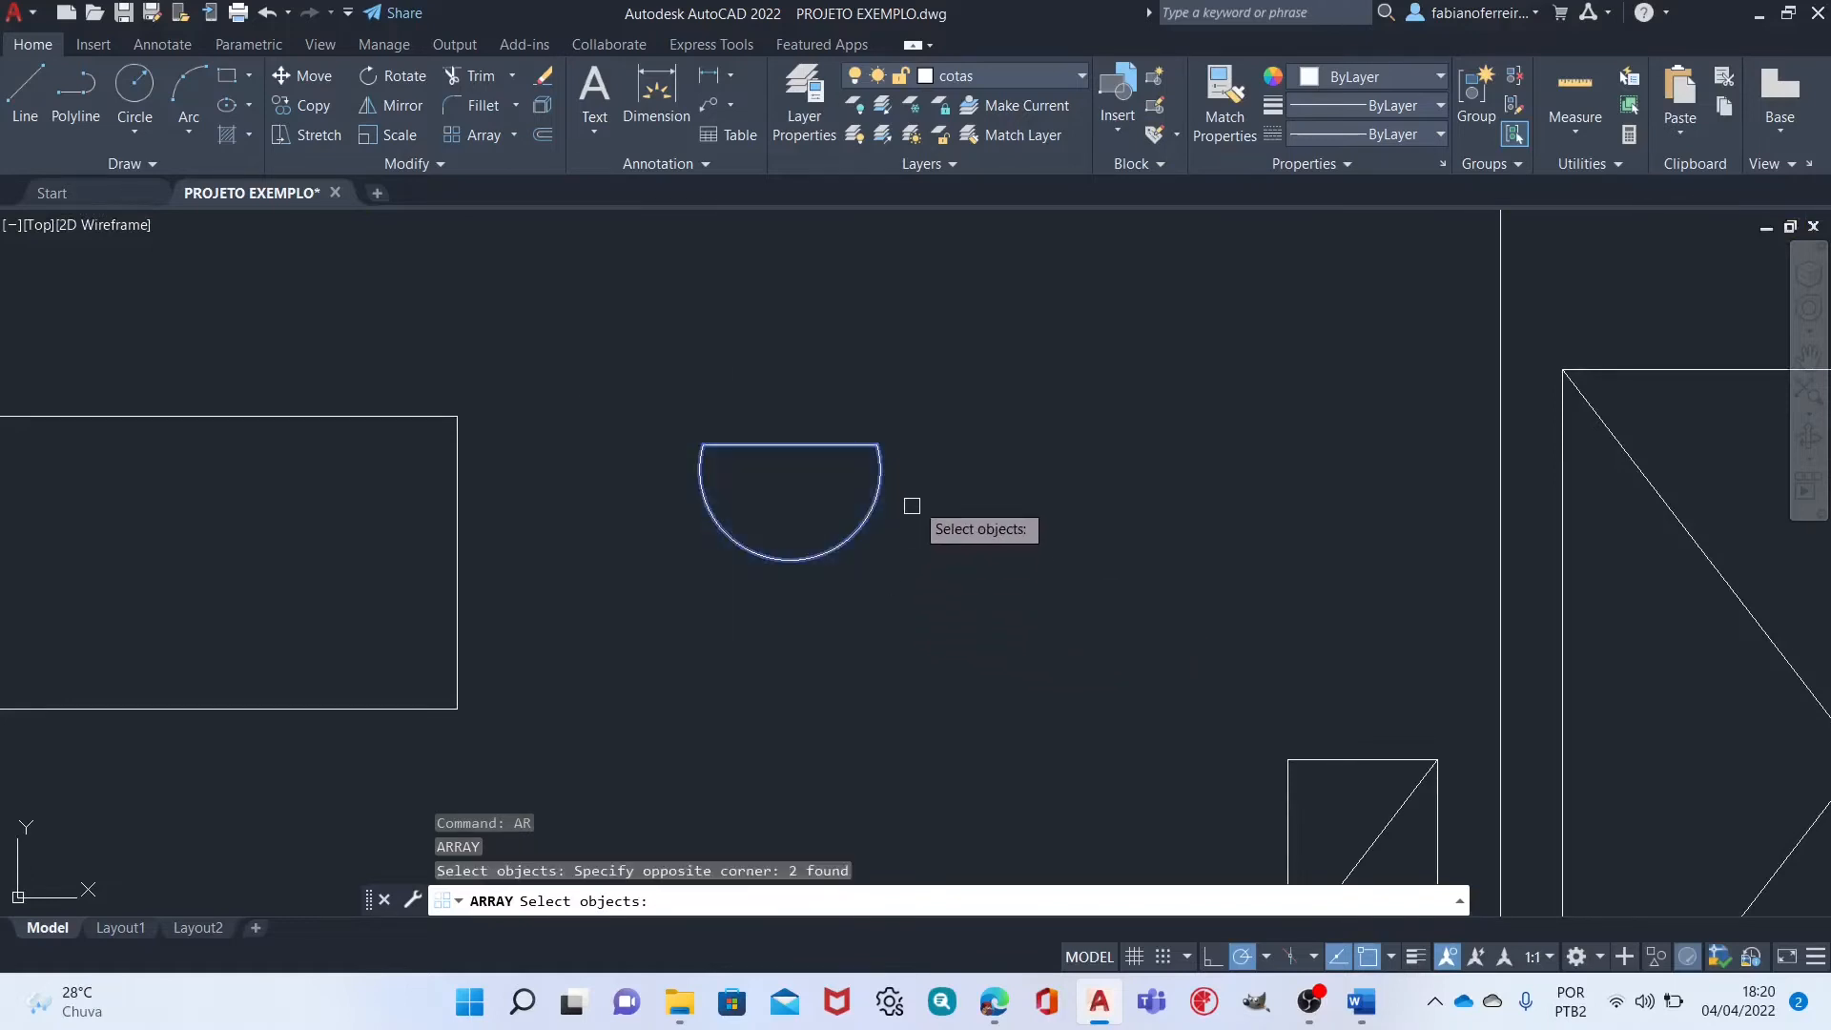
pyautogui.press('Return')
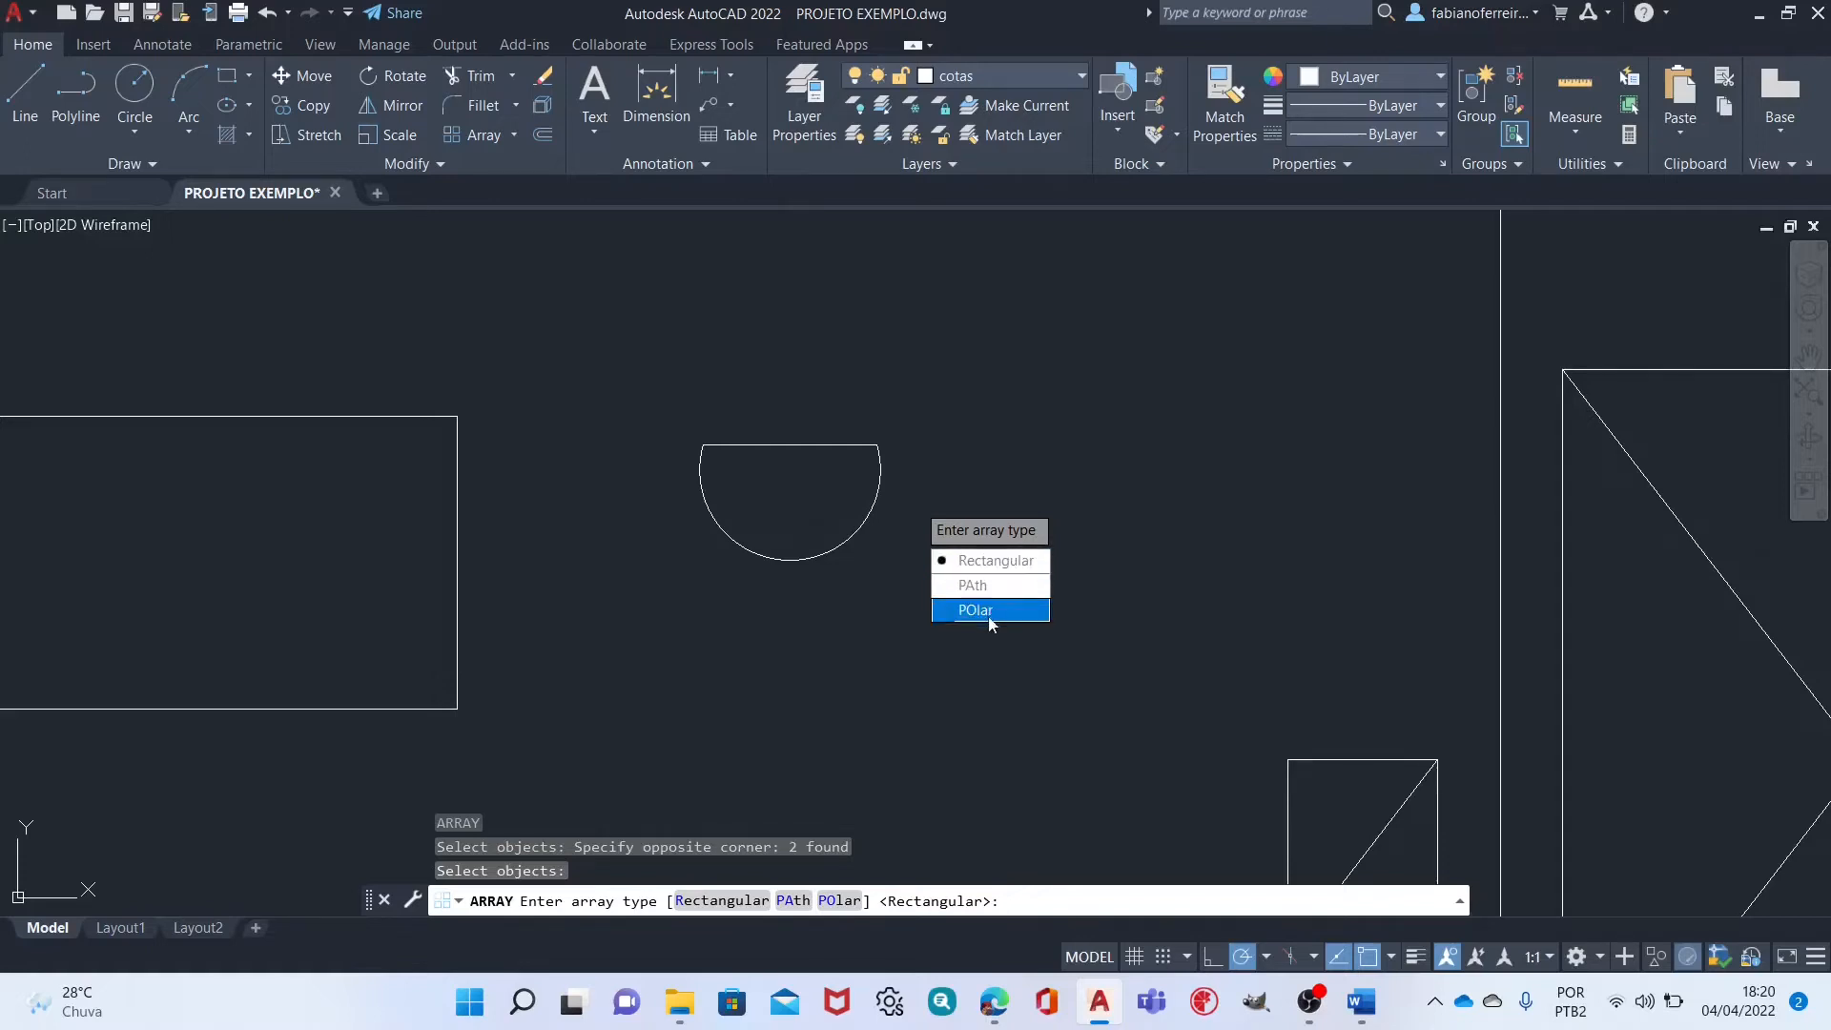
pyautogui.click(995, 561)
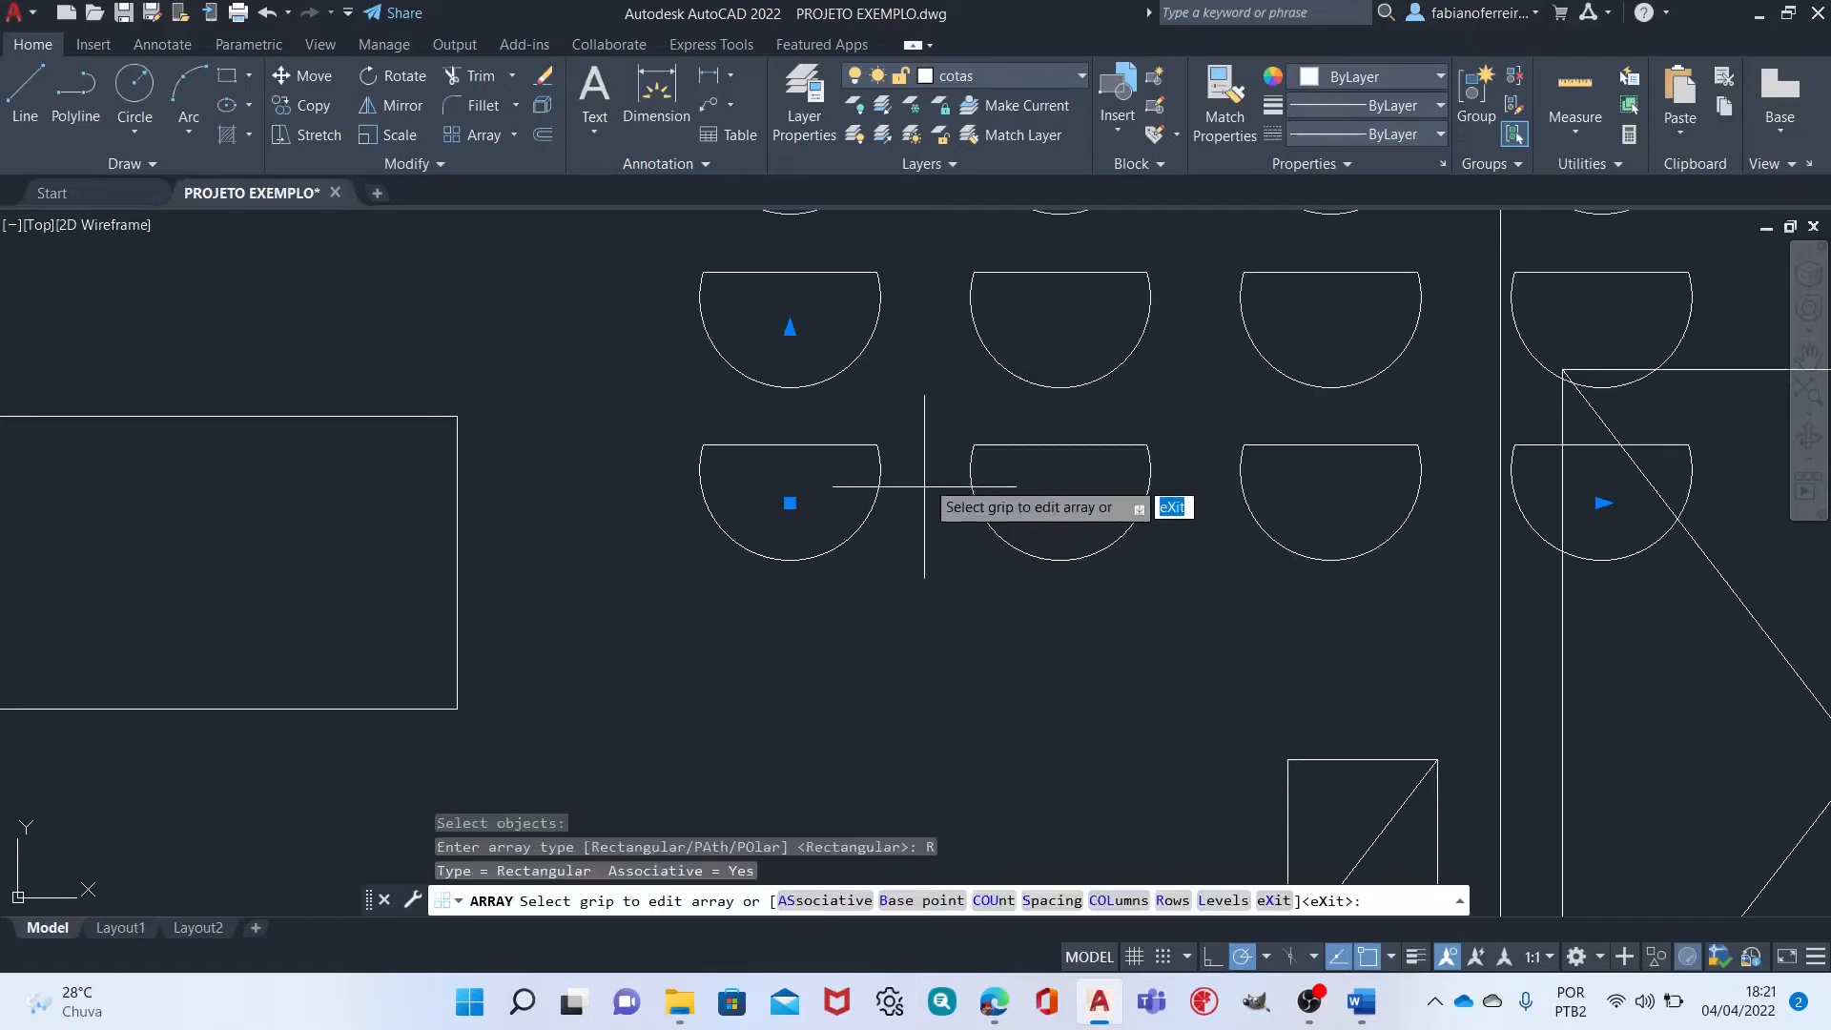
# Set the half-circle array to 2 columns and keep the default distance between columns.
pyautogui.scroll(-3, 872, 532)
pyautogui.scroll(3, 872, 532)
pyautogui.moveTo(916, 477); pyautogui.dragTo(744, 654, button='middle')
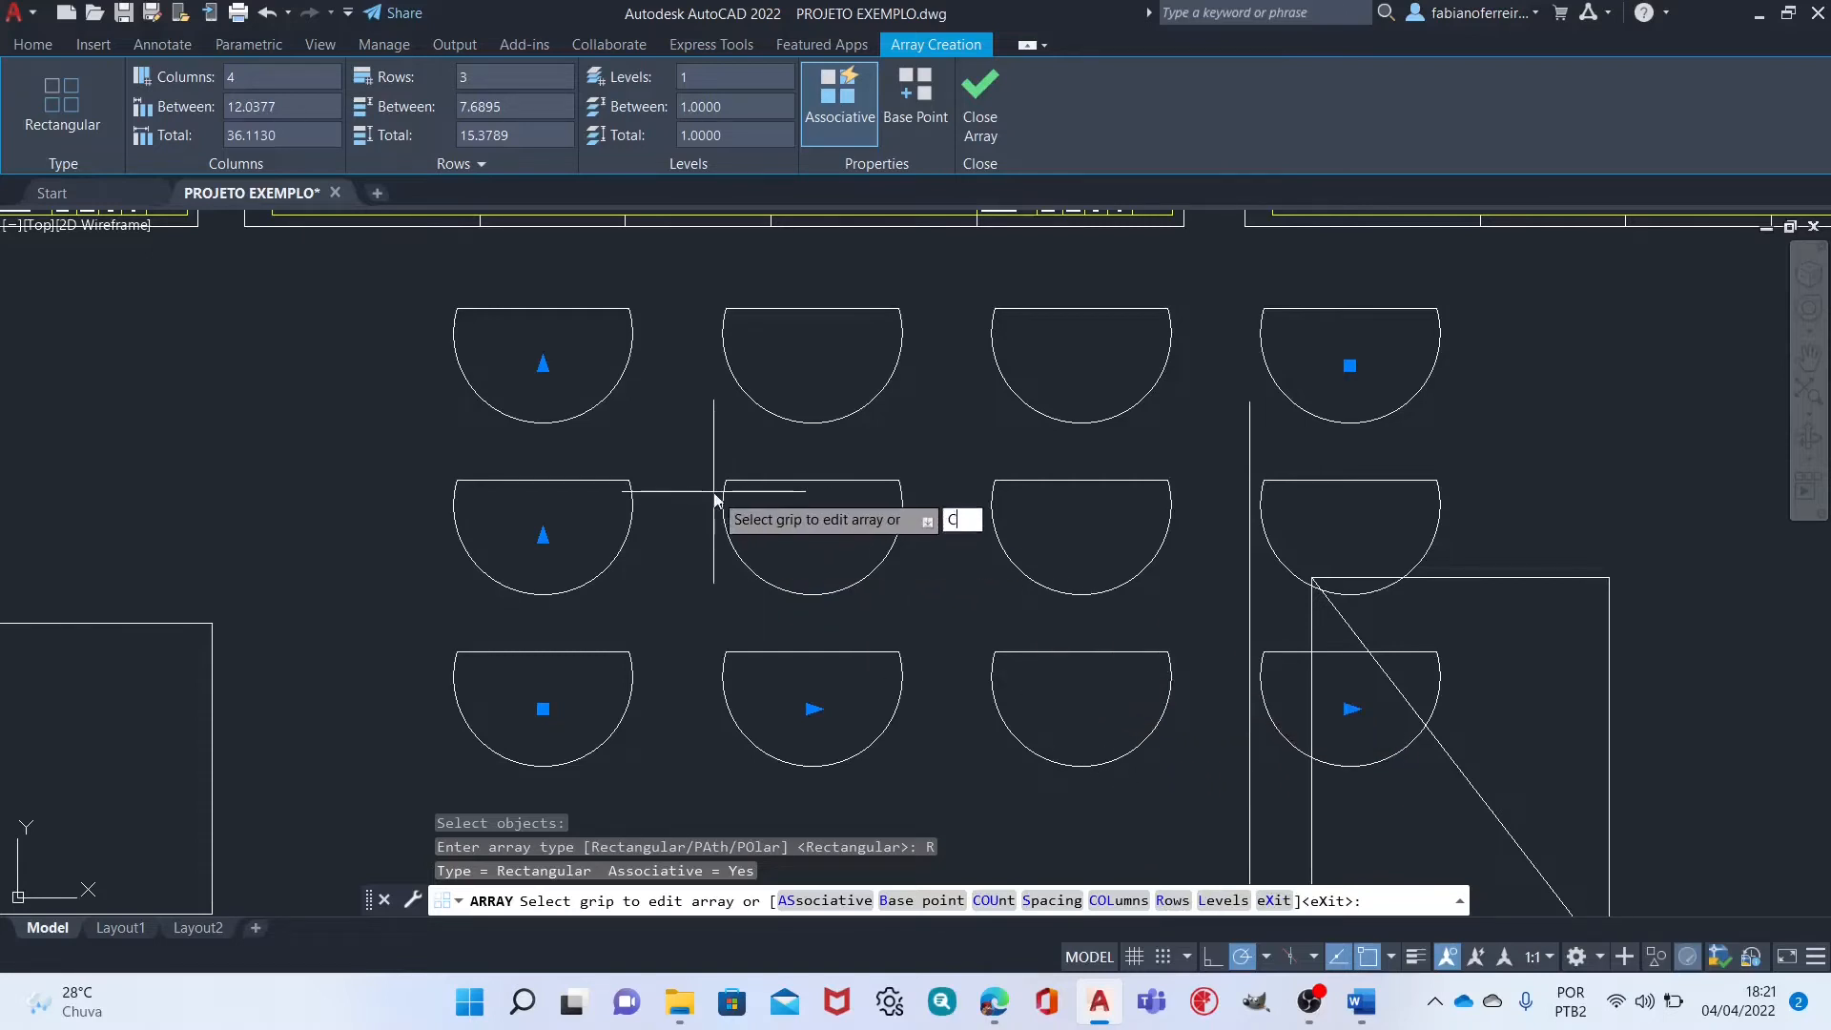
pyautogui.write('O')
pyautogui.press('Return')
pyautogui.write('COL')
pyautogui.press('Return')
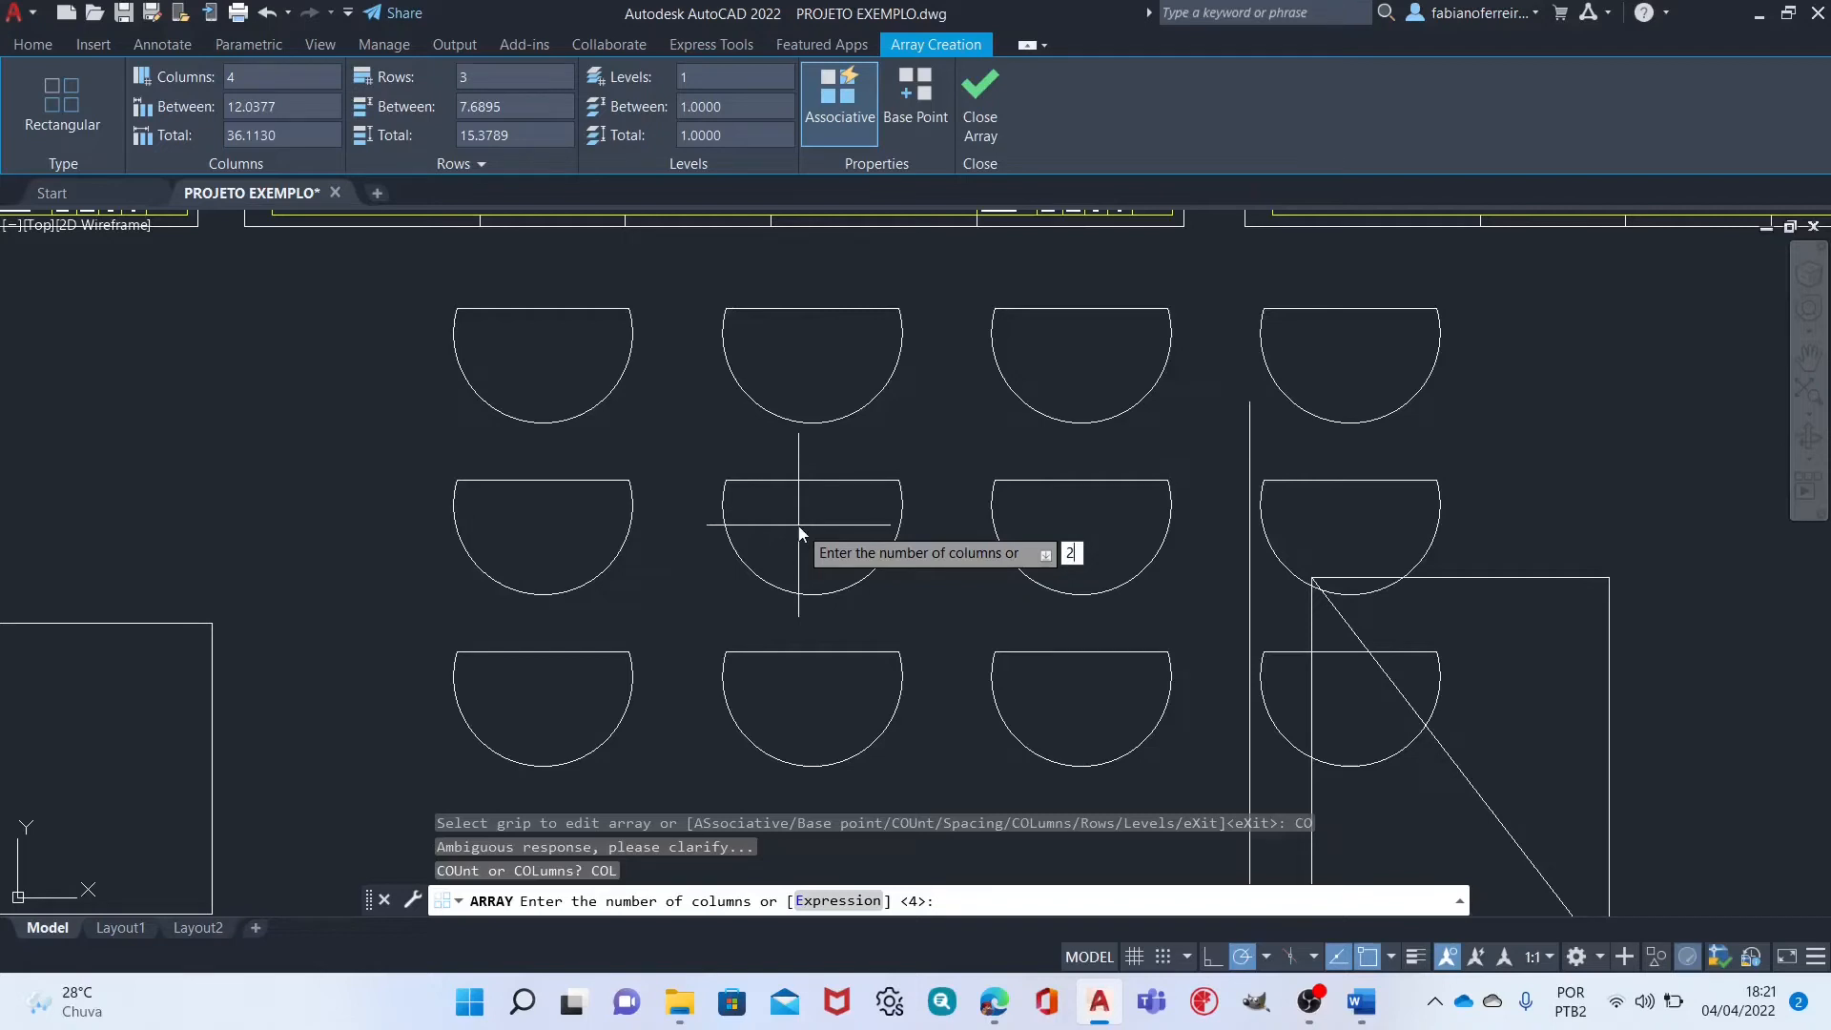
pyautogui.press('Return')
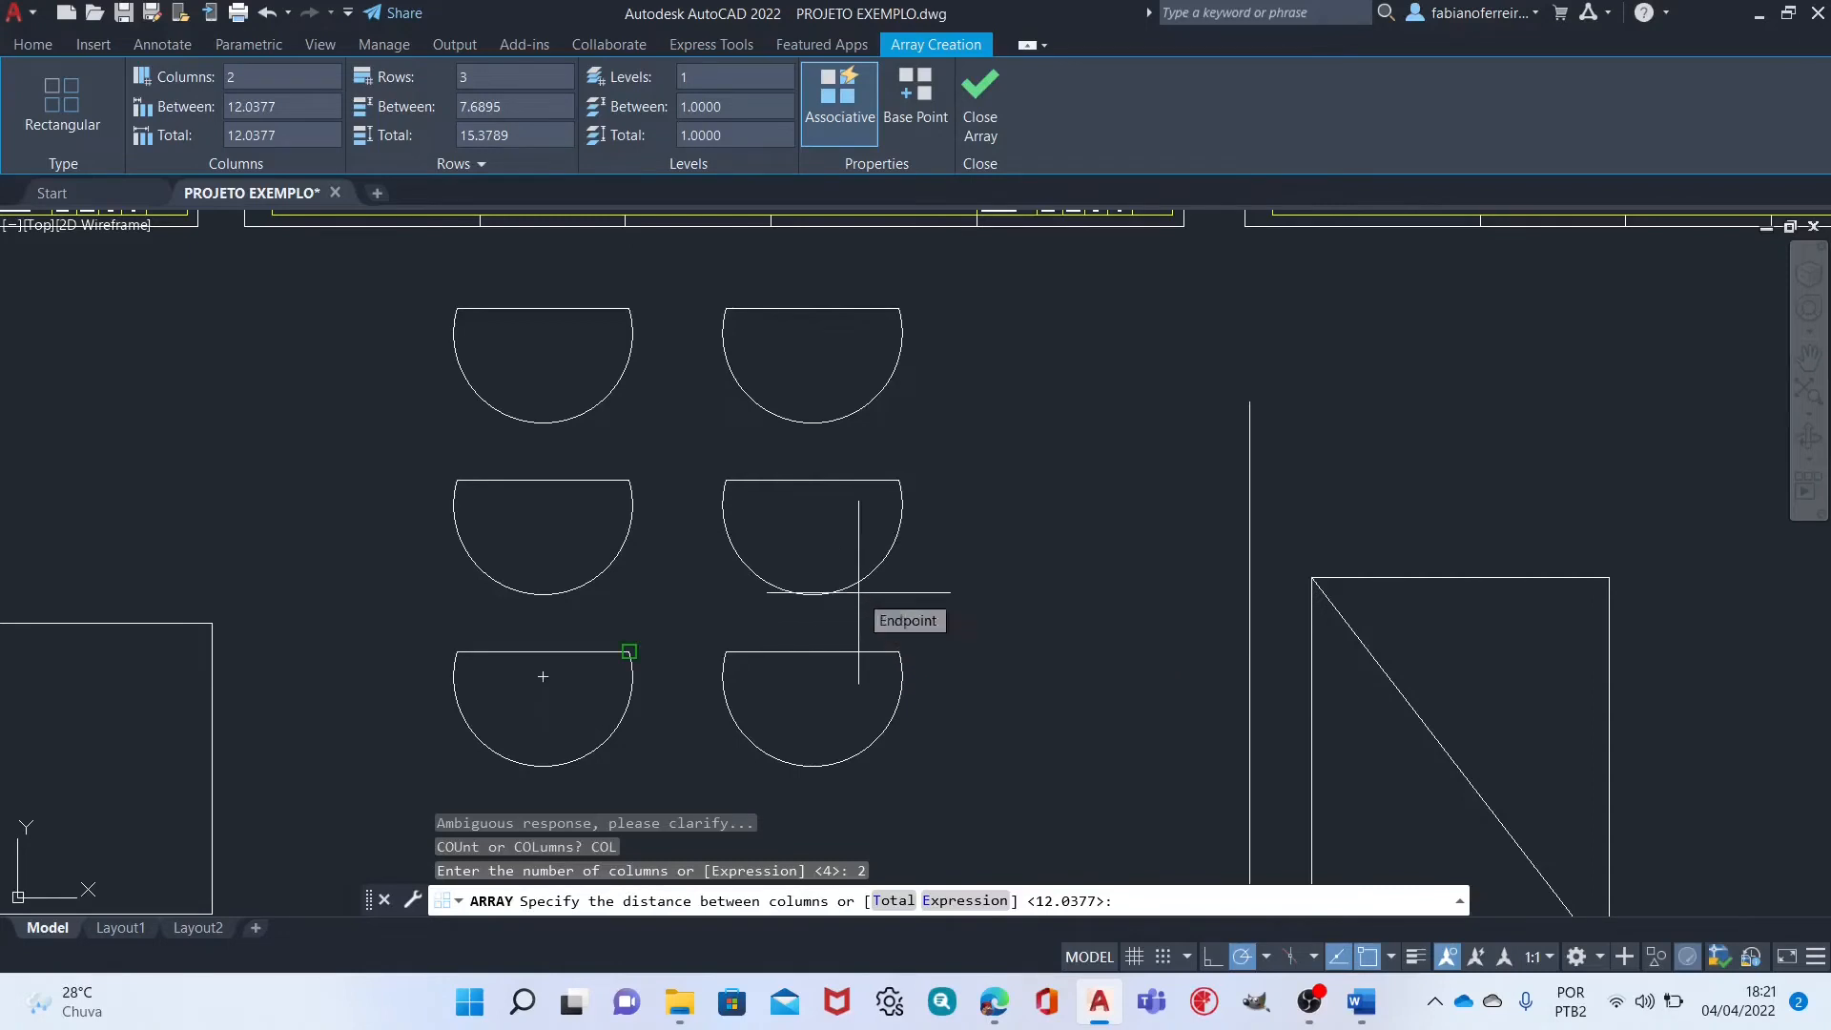
pyautogui.scroll(-2, 887, 599)
pyautogui.write('R')
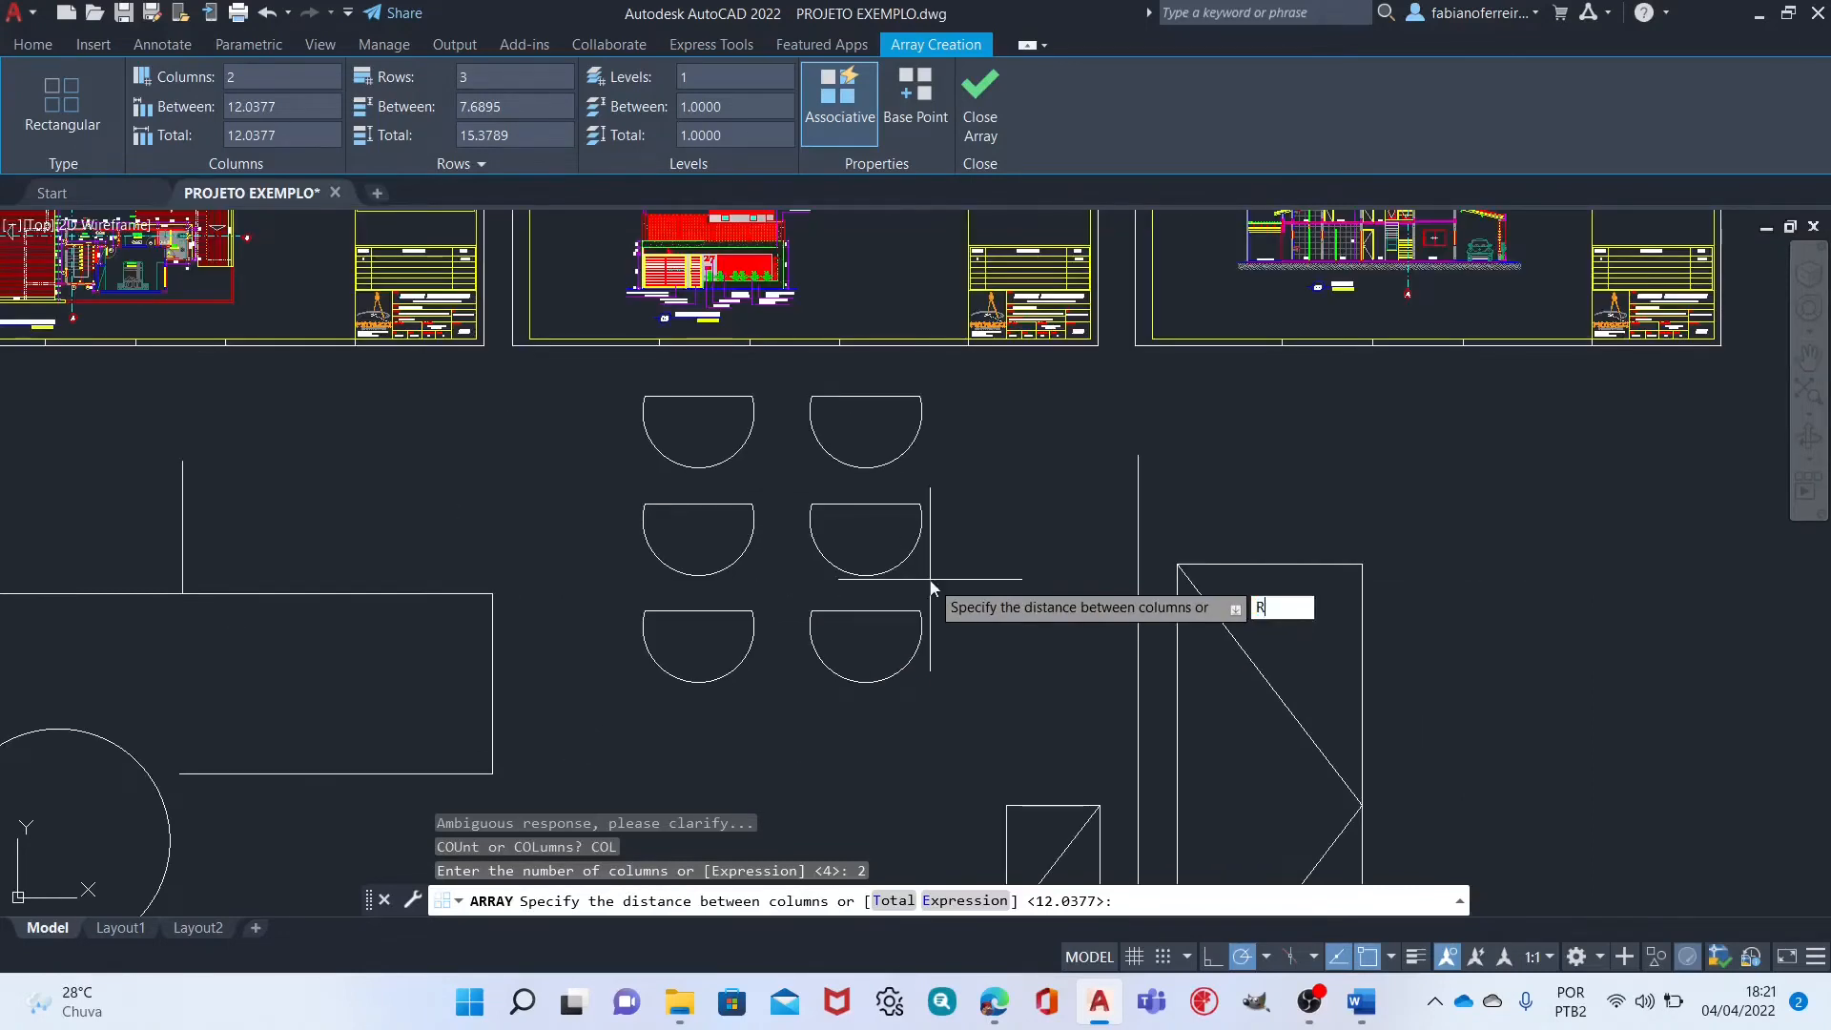
pyautogui.press('Return')
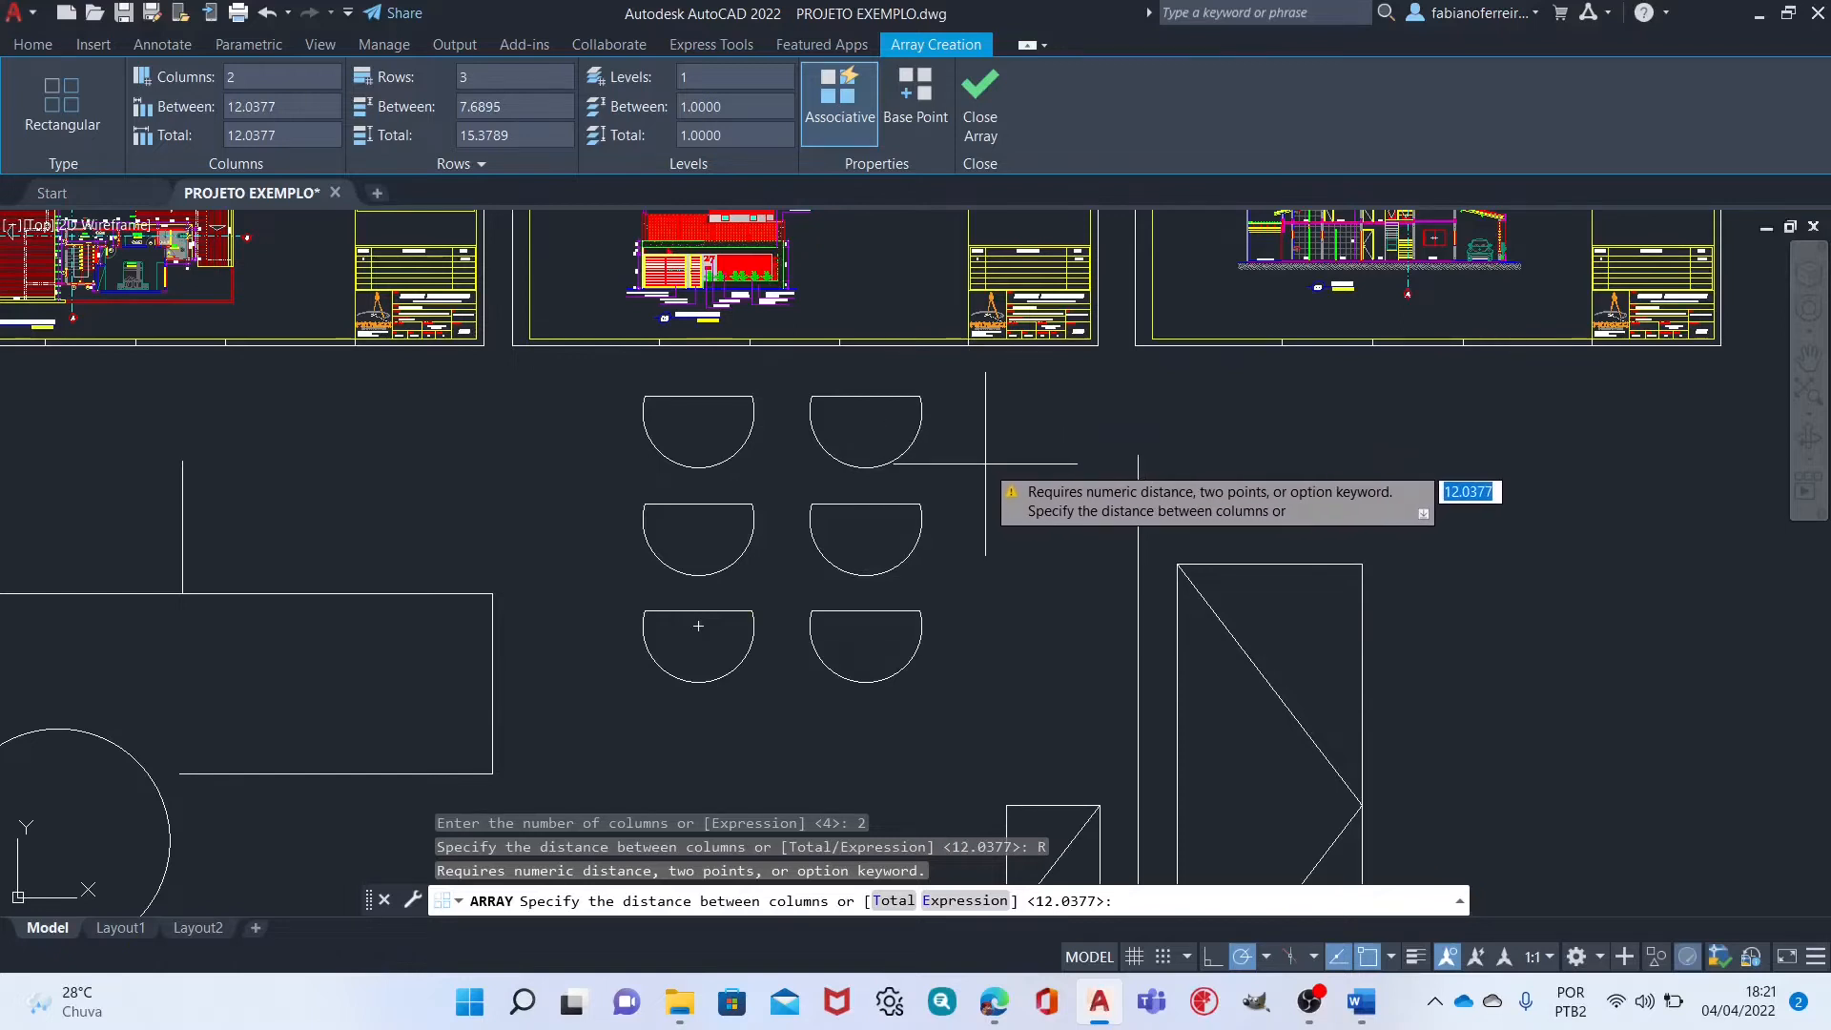
pyautogui.press('Return')
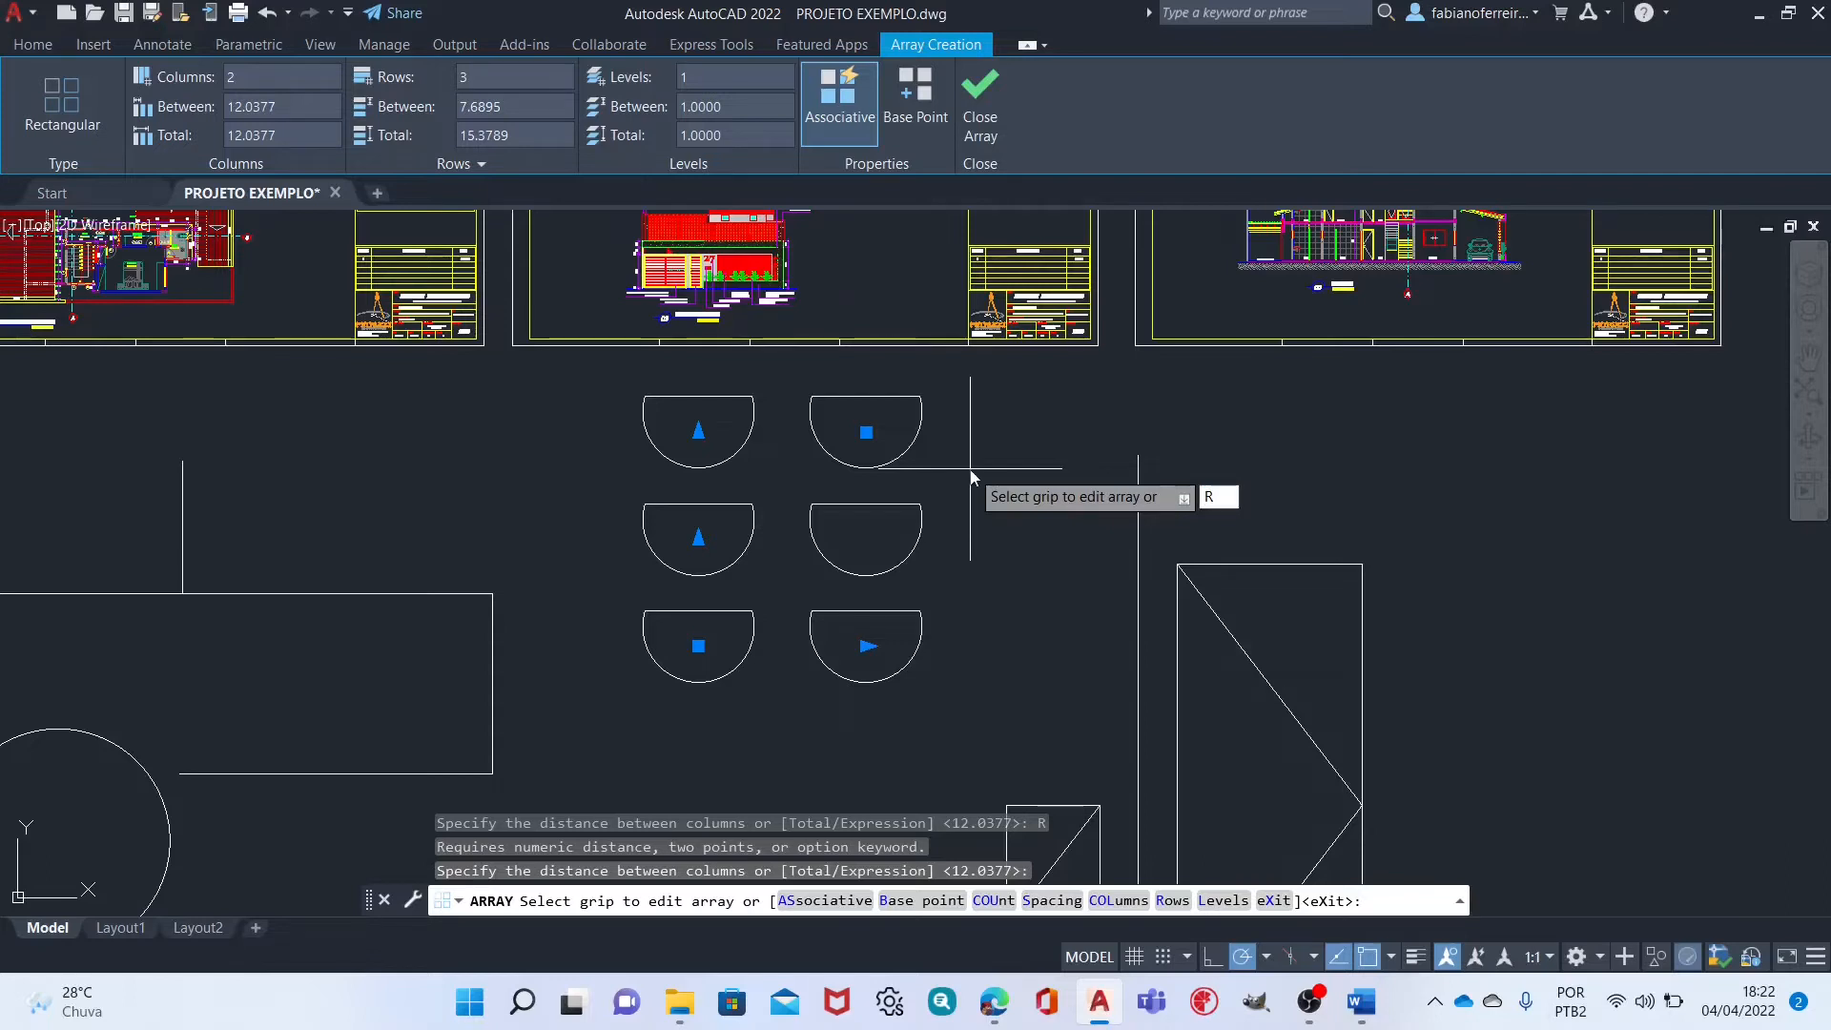
# Set the half-circle array to 6 rows with the default row spacing and elevation, and finish the array.
pyautogui.press('Return')
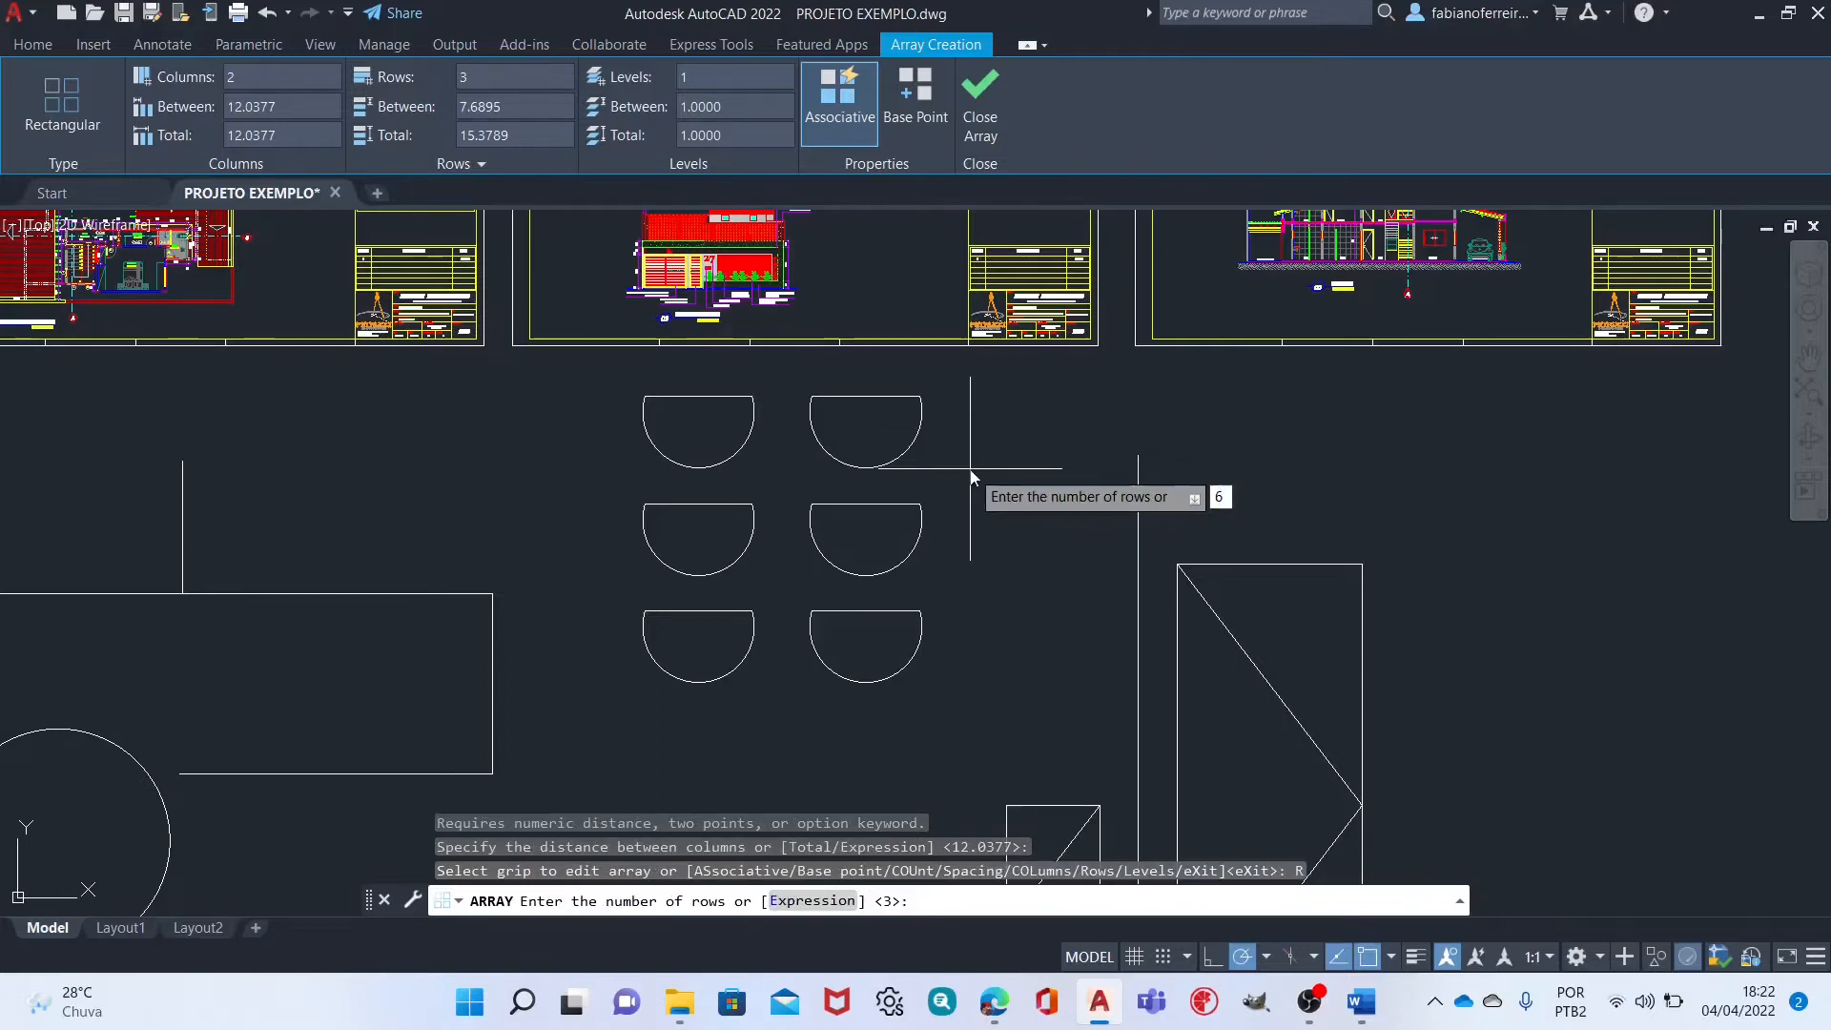
pyautogui.press('Return')
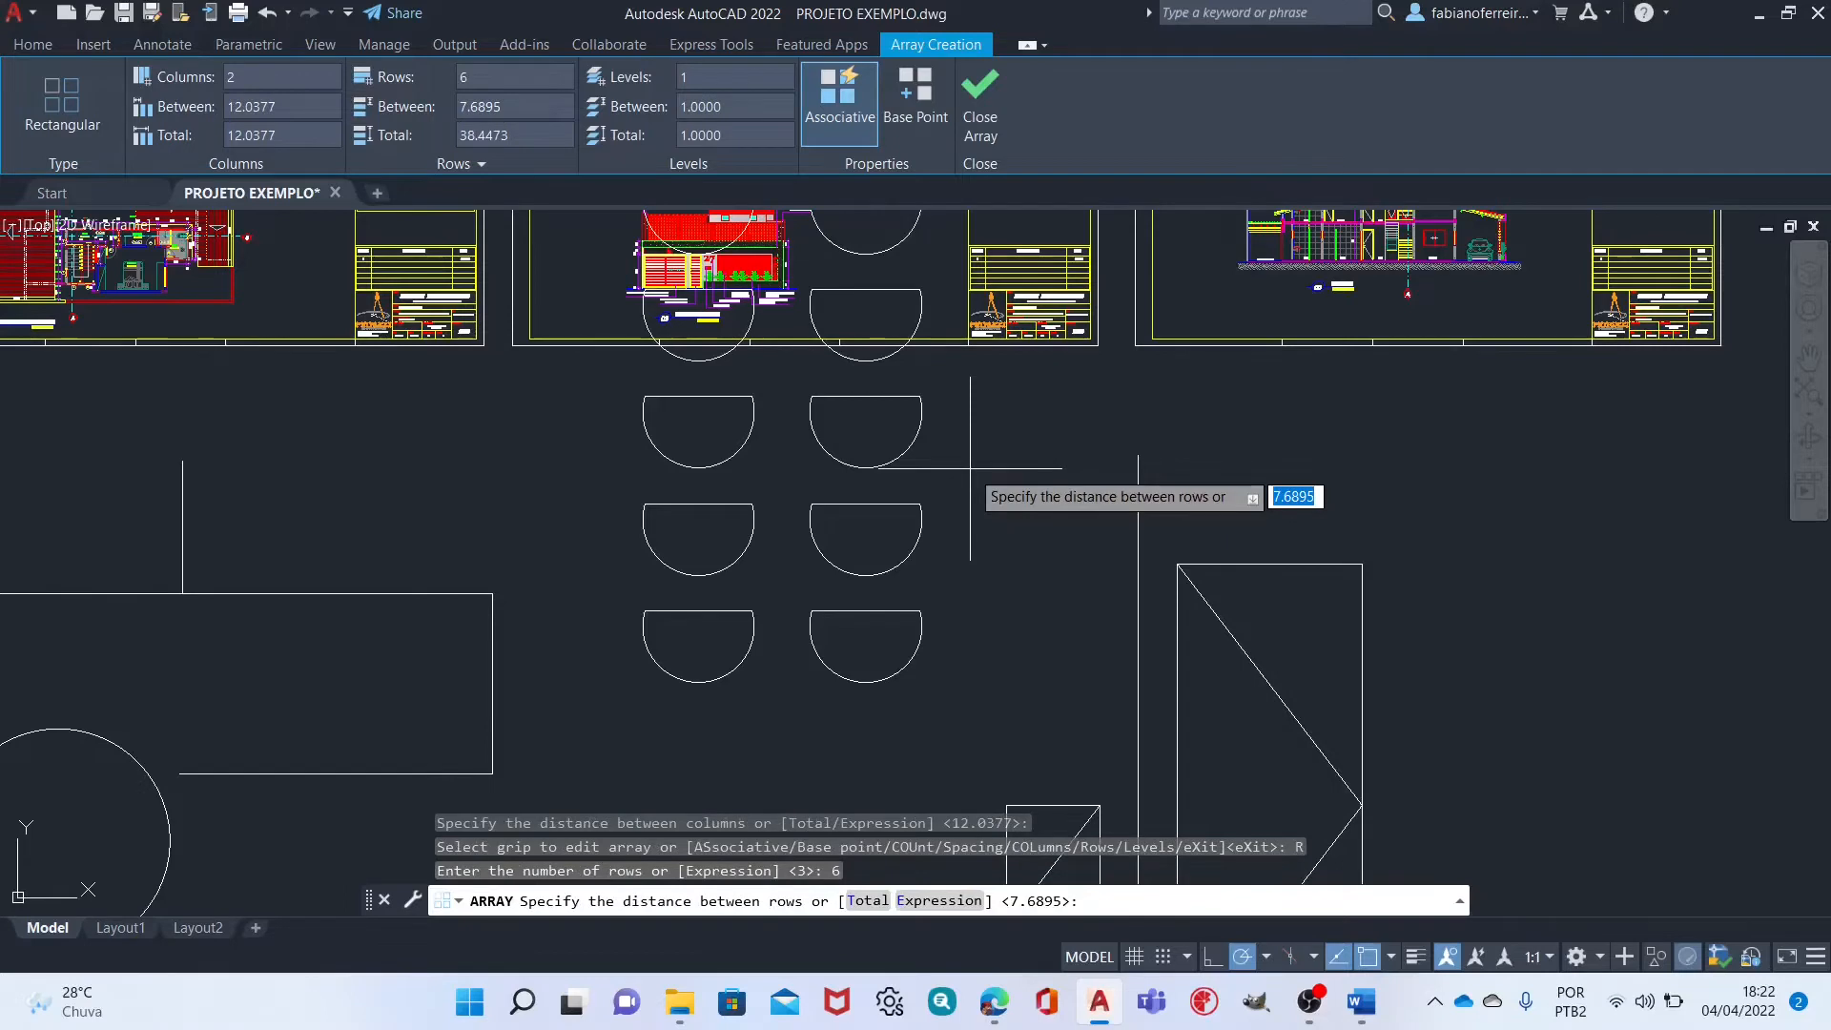
pyautogui.press('Return')
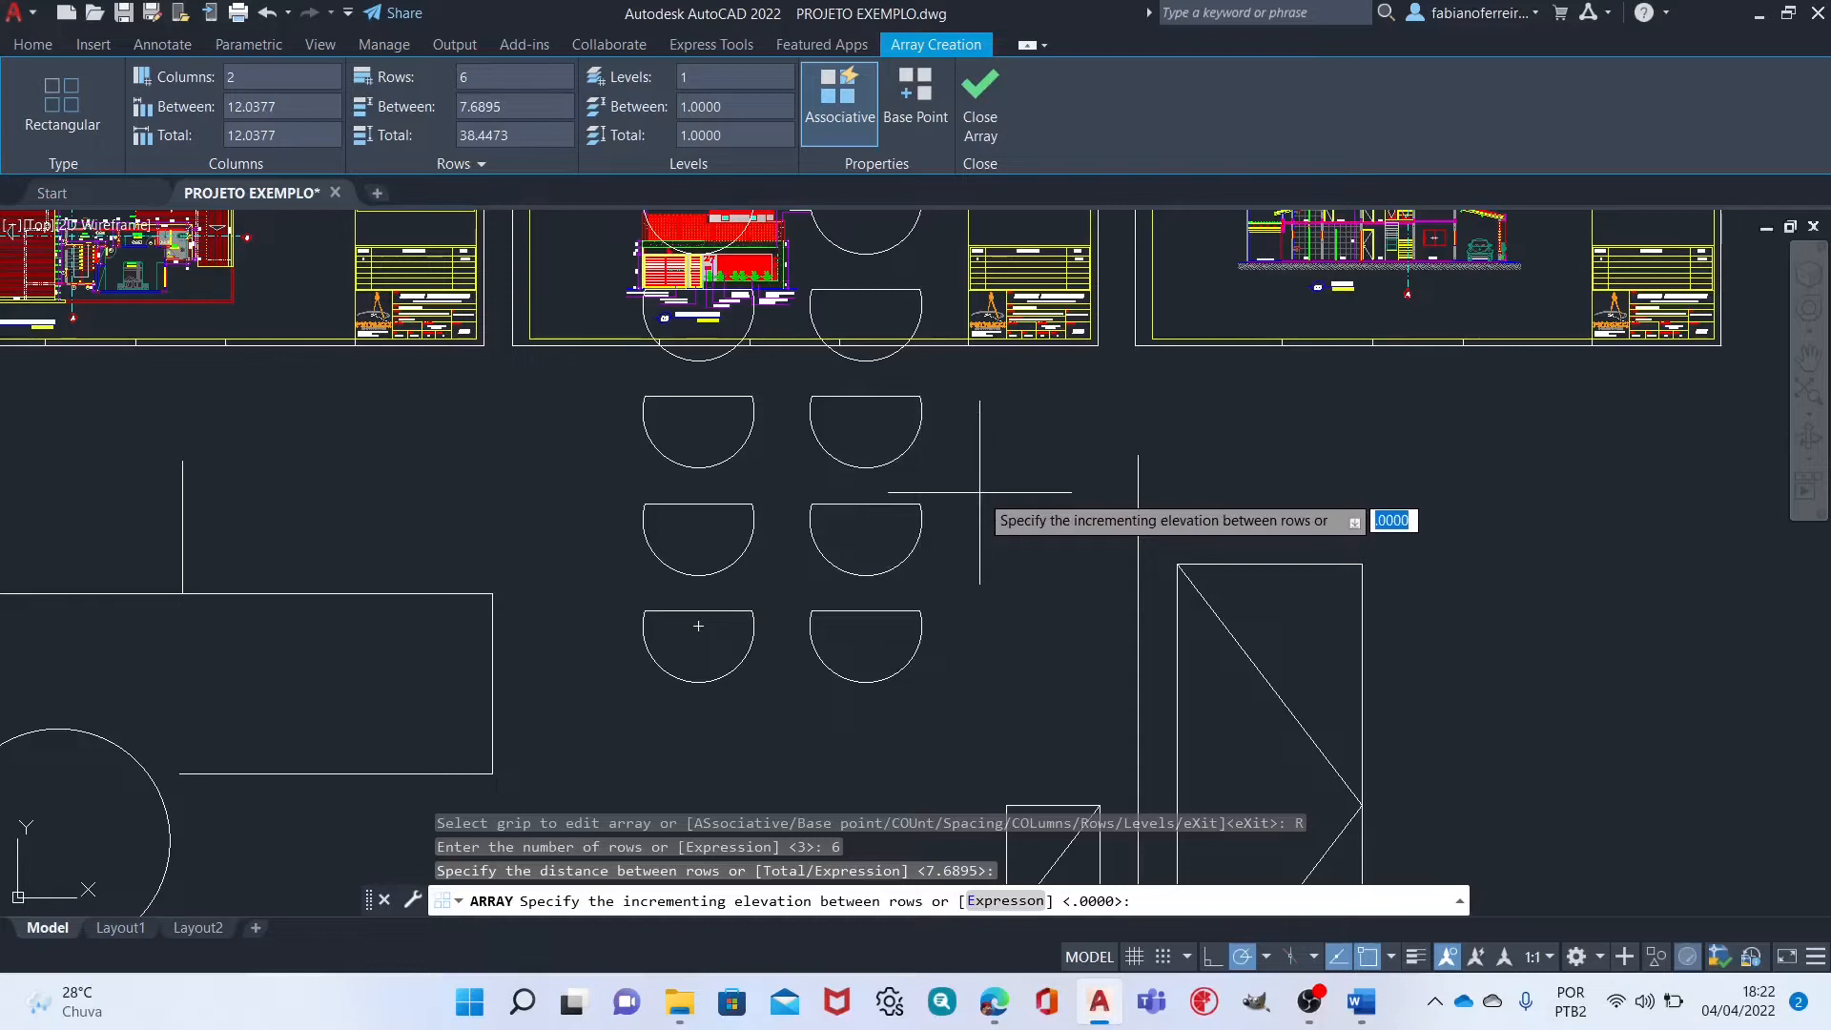
pyautogui.press('Return')
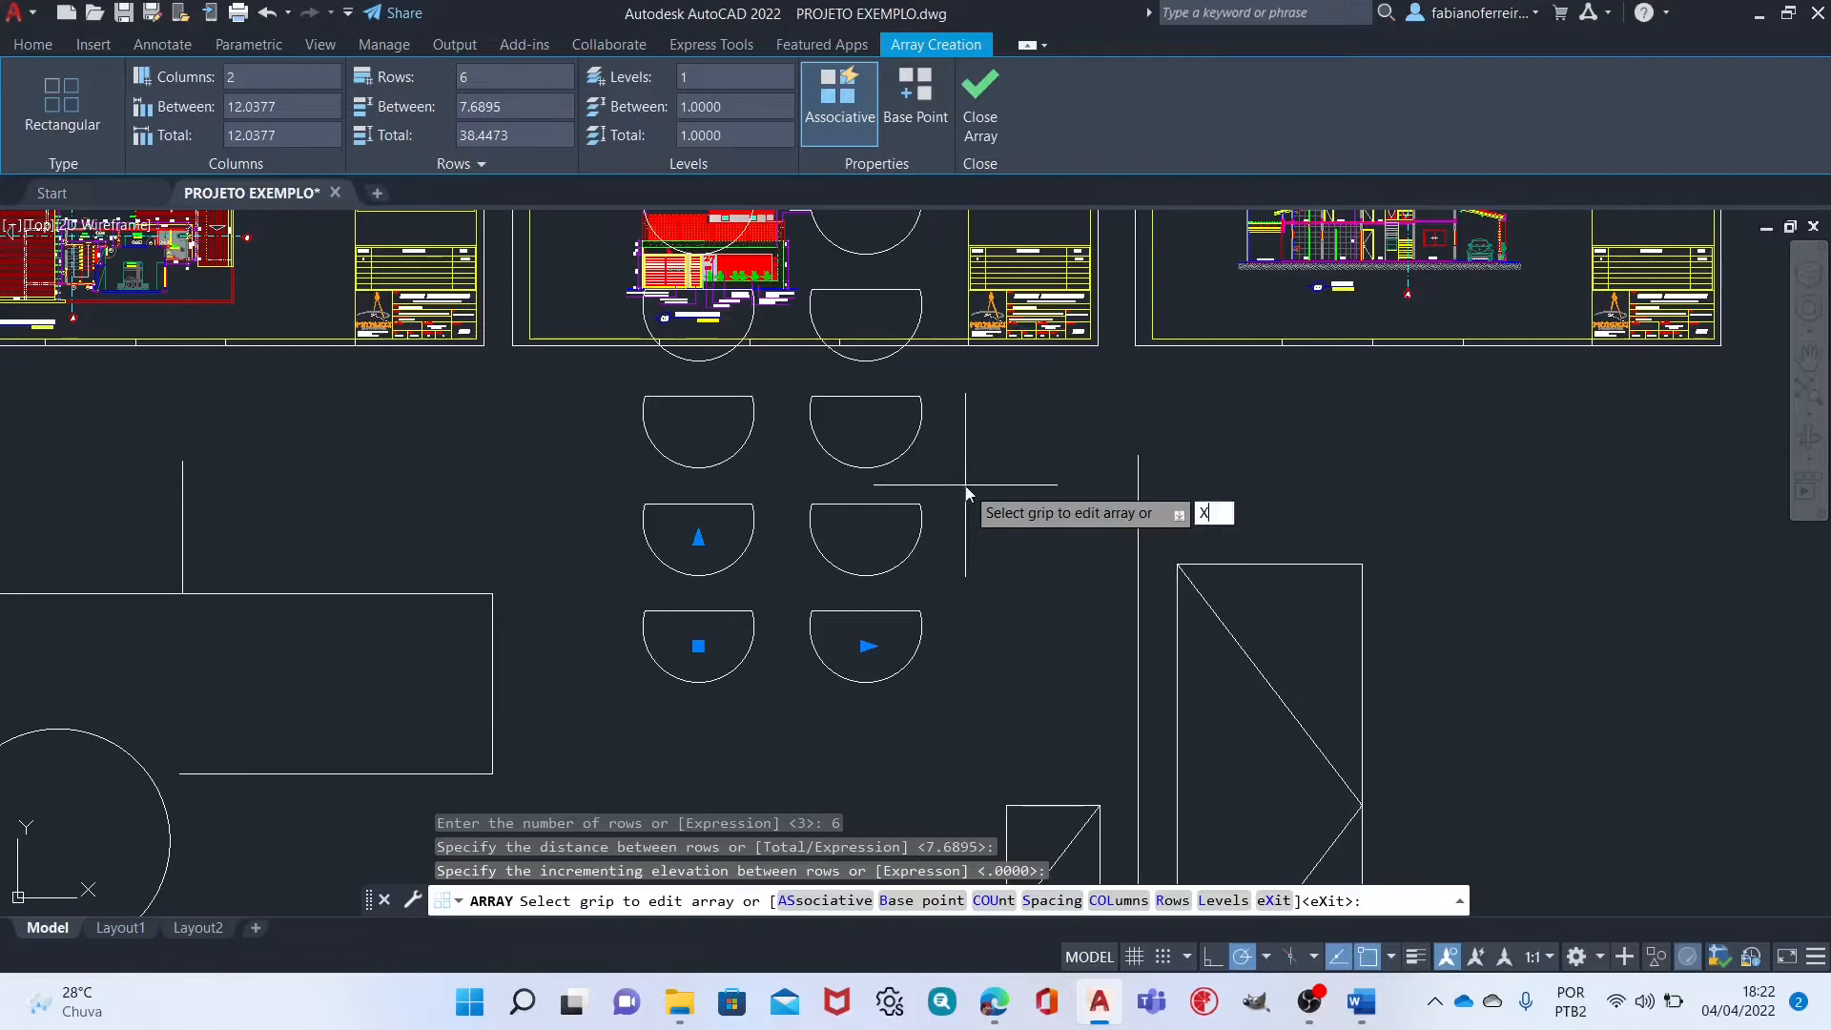
pyautogui.write('X')
pyautogui.press('Return')
pyautogui.press('Escape')
# Move the half-circle array off the drawing sheets into the empty area right of the large rectangle with diagonals.
pyautogui.click(967, 487)
pyautogui.click(832, 566)
pyautogui.scroll(-2, 919, 570)
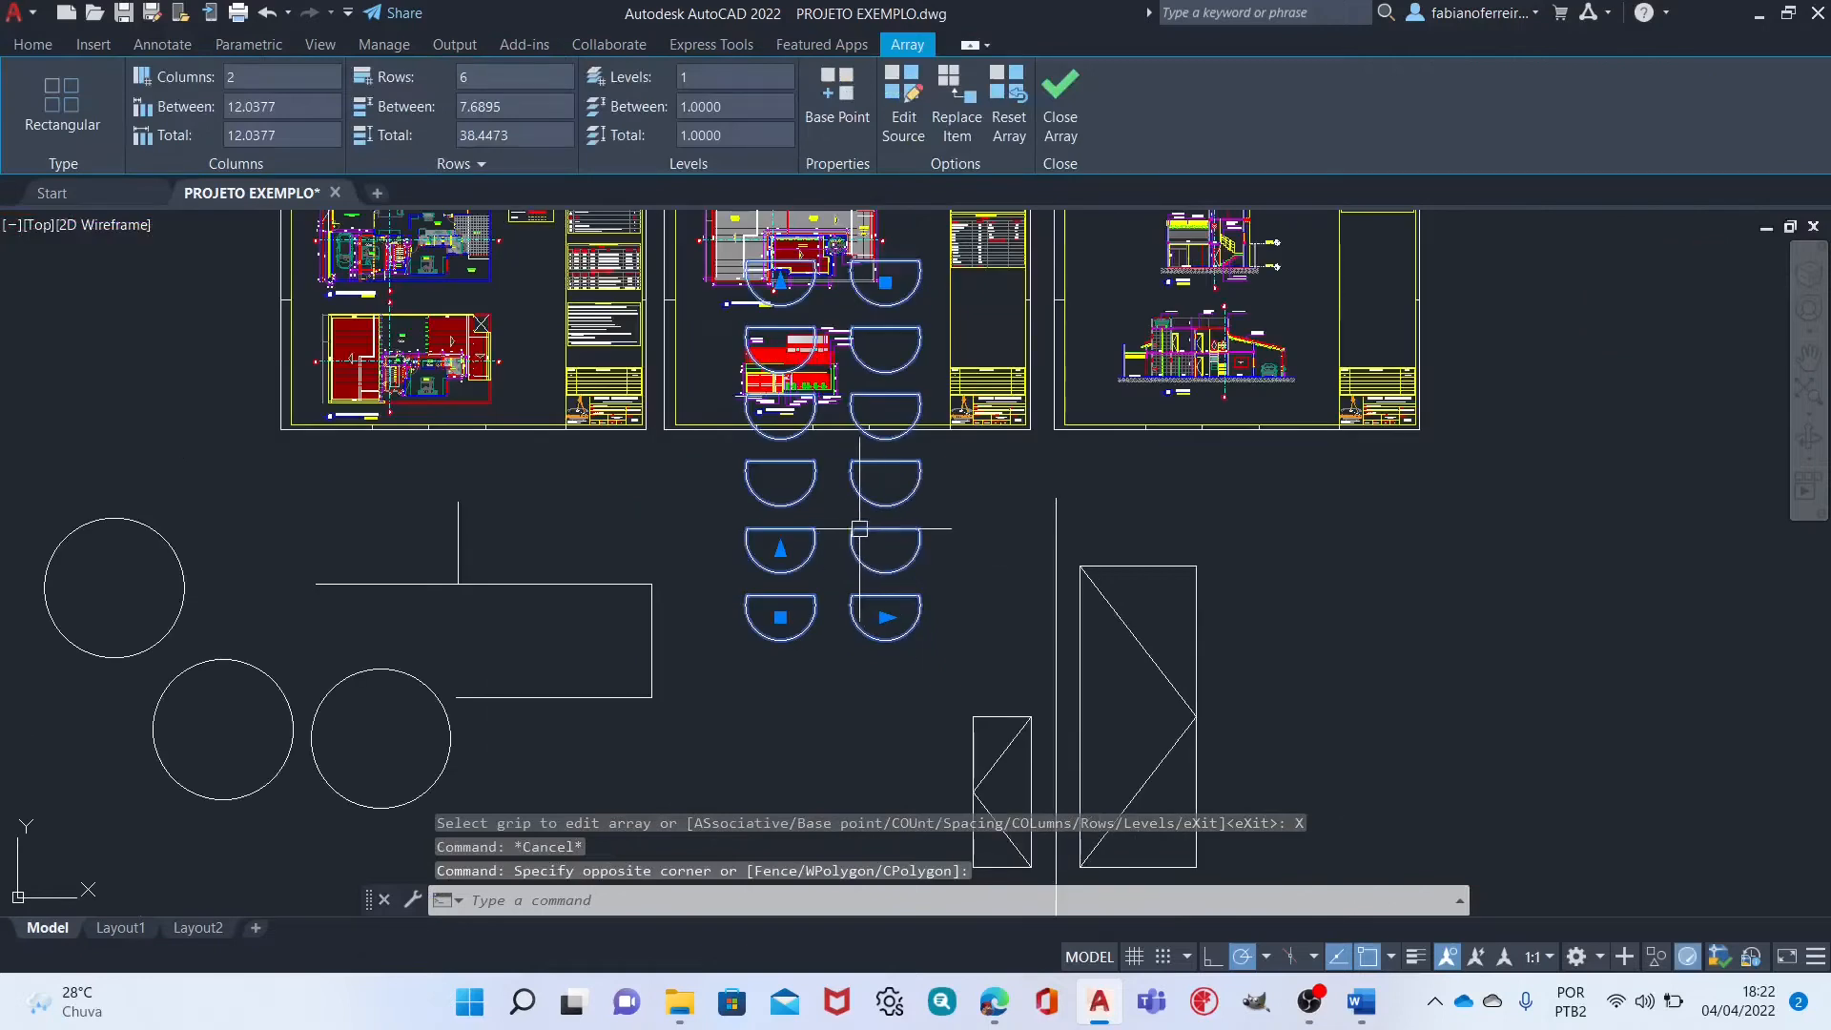
pyautogui.write('M')
pyautogui.press('Return')
pyautogui.click(886, 538)
pyautogui.moveTo(1475, 663); pyautogui.dragTo(1304, 502, button='middle')
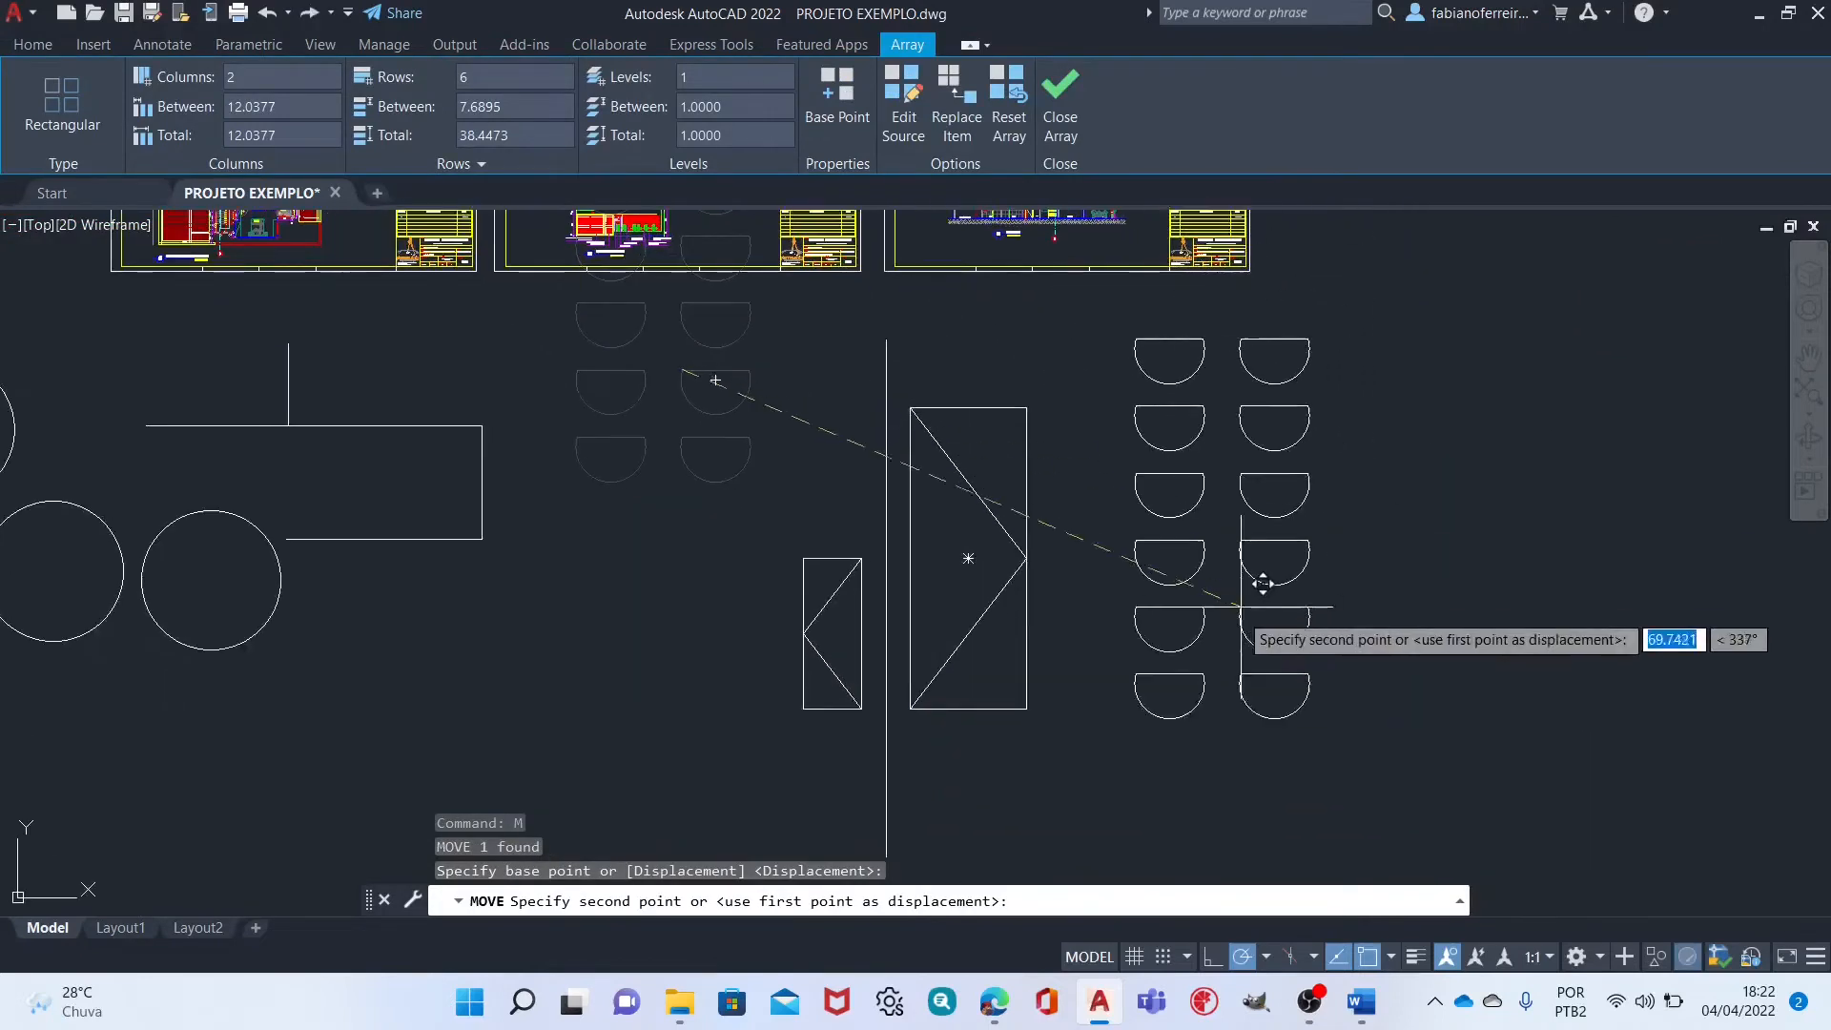
pyautogui.click(1217, 621)
pyautogui.press('Escape')
pyautogui.press('Escape')
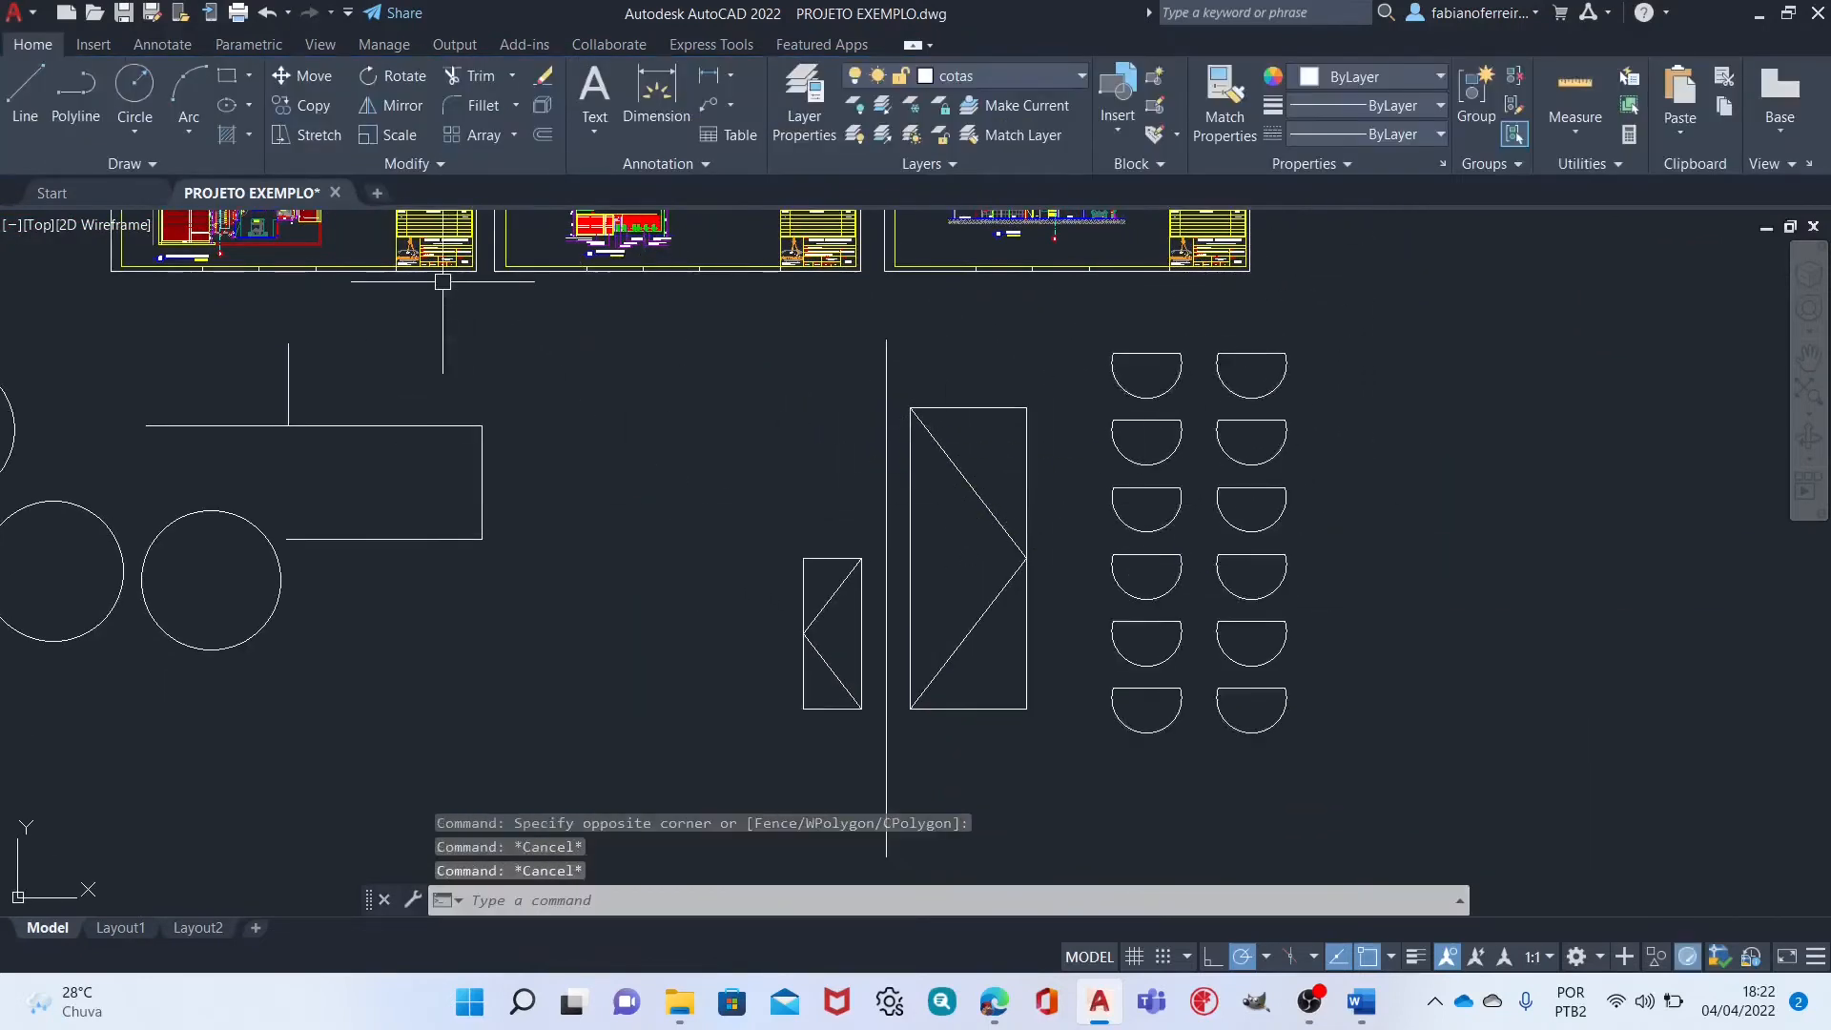
# Move the rightmost circle to the free area below the open line figure.
pyautogui.moveTo(1300, 511)
pyautogui.mouseDown(button='middle')
pyautogui.moveTo(1329, 441)
pyautogui.moveTo(1017, 490)
pyautogui.moveTo(1194, 446)
pyautogui.mouseUp(button='middle')
pyautogui.moveTo(683, 614); pyautogui.dragTo(935, 532, button='middle')
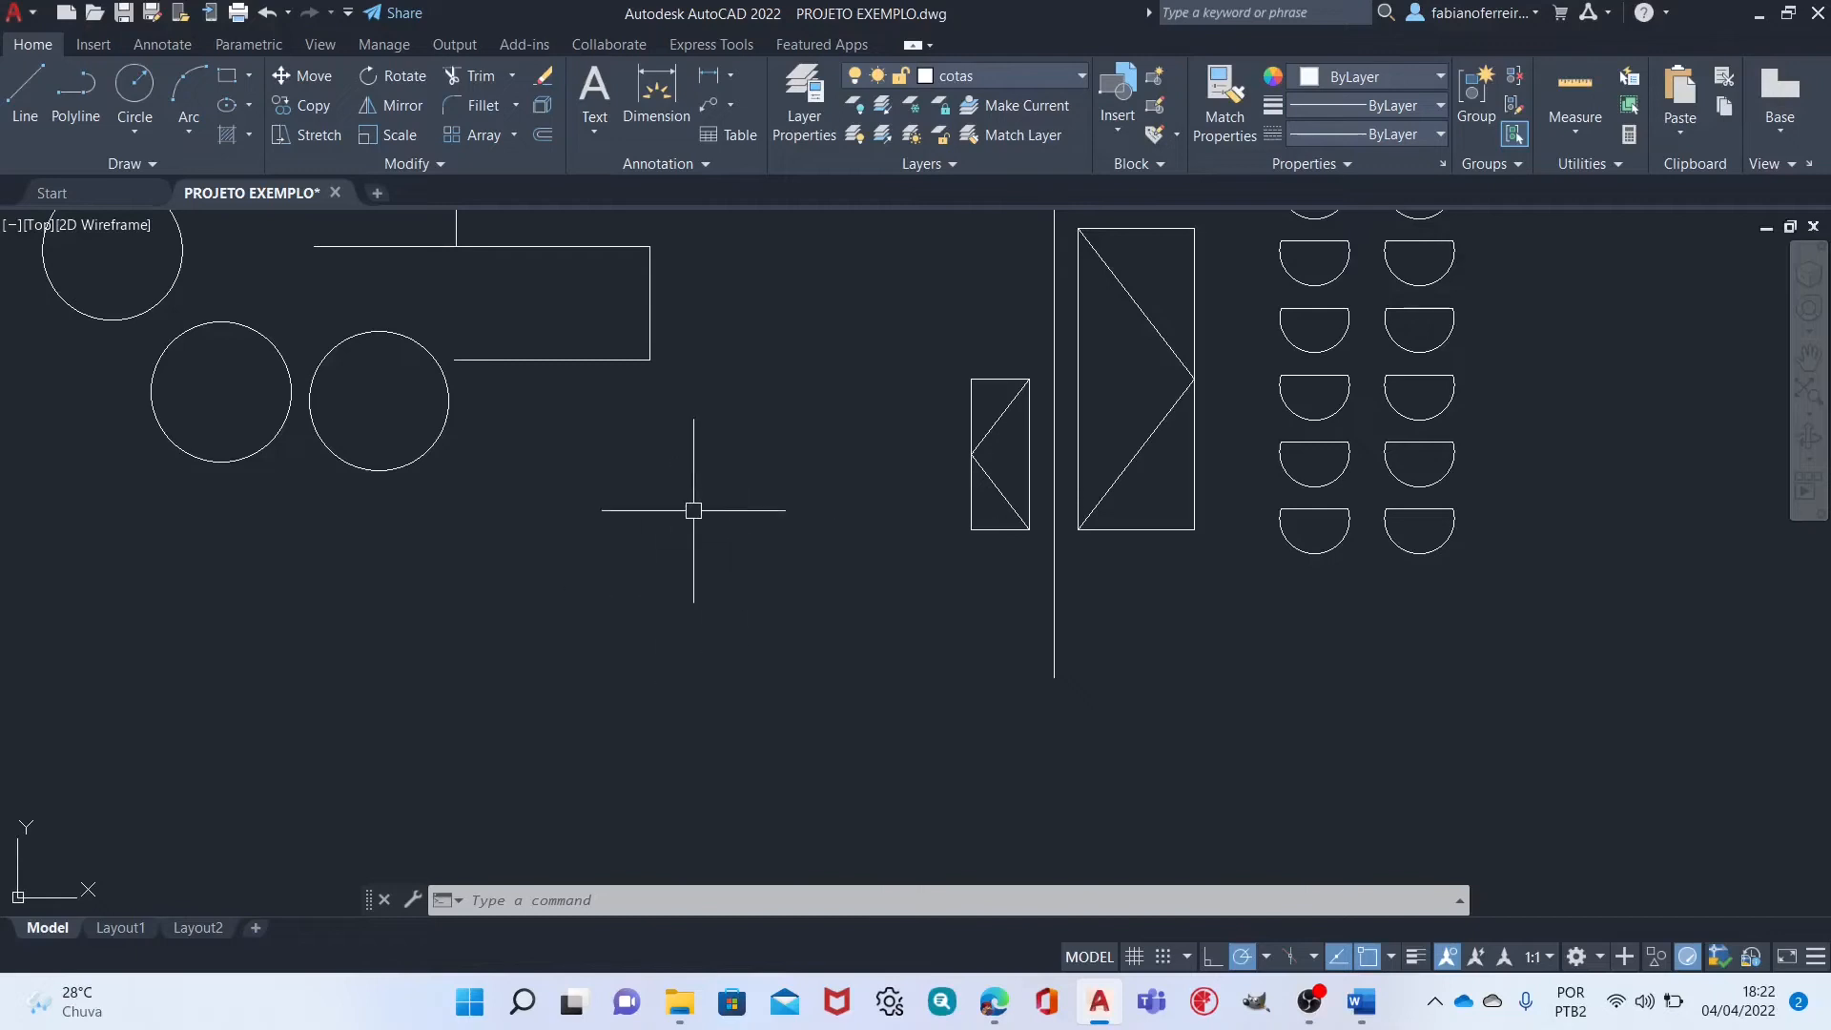
pyautogui.moveTo(970, 462); pyautogui.dragTo(475, 592, button='middle')
pyautogui.scroll(4, 1193, 500)
pyautogui.scroll(-4, 1476, 340)
pyautogui.moveTo(658, 532); pyautogui.dragTo(1186, 554, button='middle')
pyautogui.click(609, 464)
pyautogui.click(588, 531)
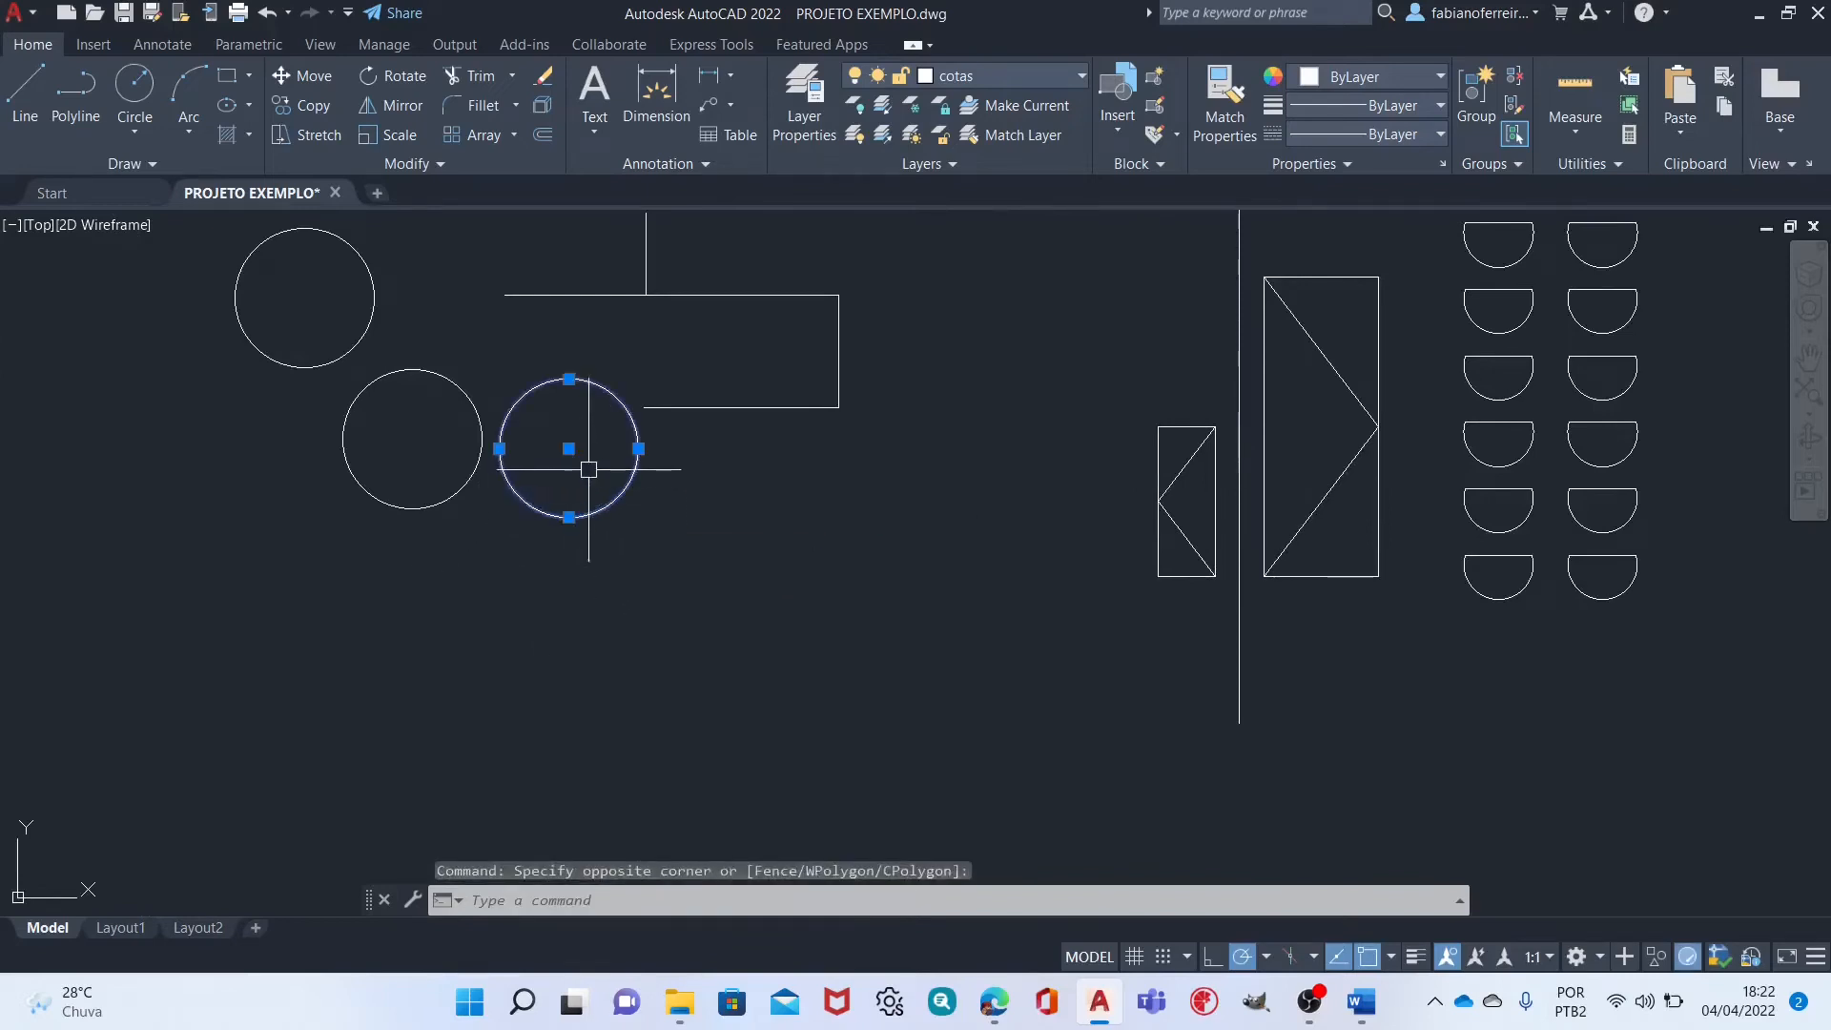
pyautogui.write('m')
pyautogui.press('Return')
pyautogui.click(578, 476)
pyautogui.click(859, 622)
pyautogui.press('Escape')
# Draw a square of about 4.7 units just above the moved circle.
pyautogui.scroll(4, 844, 553)
pyautogui.write('rec')
pyautogui.press('Return')
pyautogui.click(820, 398)
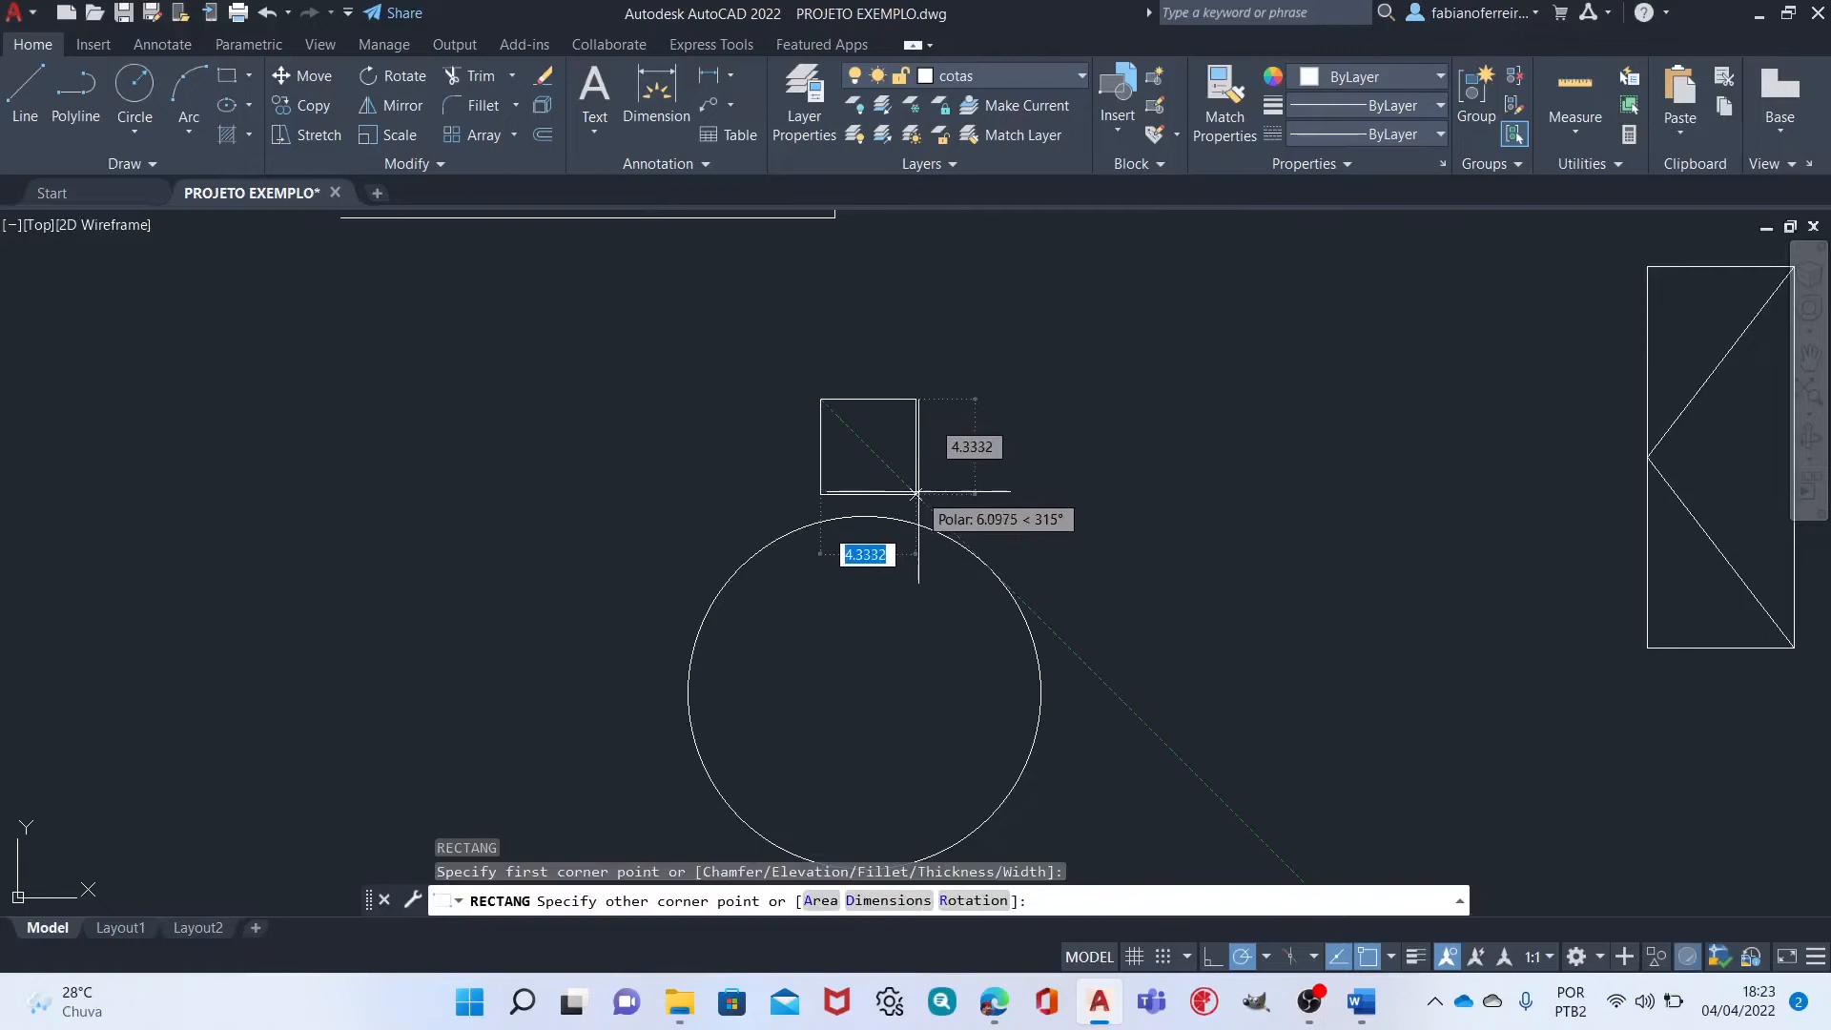
pyautogui.click(925, 503)
pyautogui.press('Escape')
pyautogui.press('Escape')
pyautogui.press('Escape')
# Move the square so the midpoint of its bottom edge snaps to the circle's top quadrant.
pyautogui.moveTo(924, 572); pyautogui.dragTo(952, 360, button='middle')
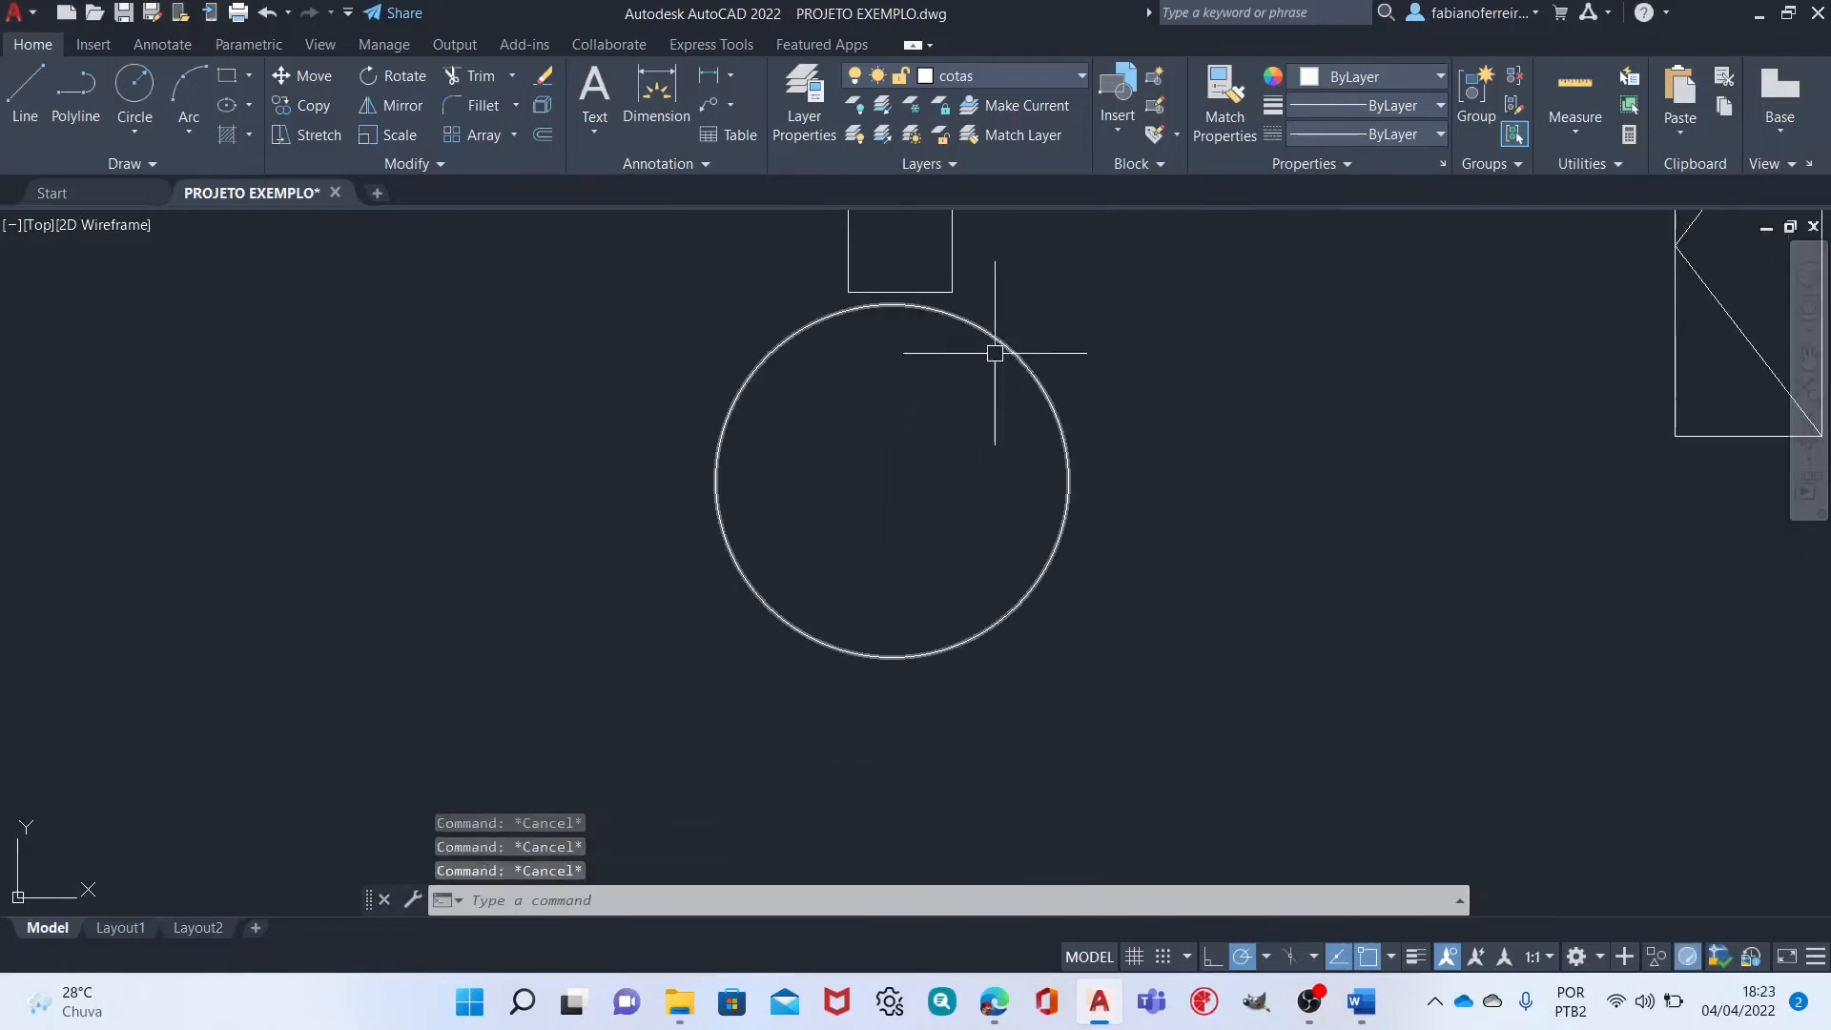
pyautogui.scroll(-1, 1047, 510)
pyautogui.moveTo(1045, 397); pyautogui.dragTo(1042, 483, button='middle')
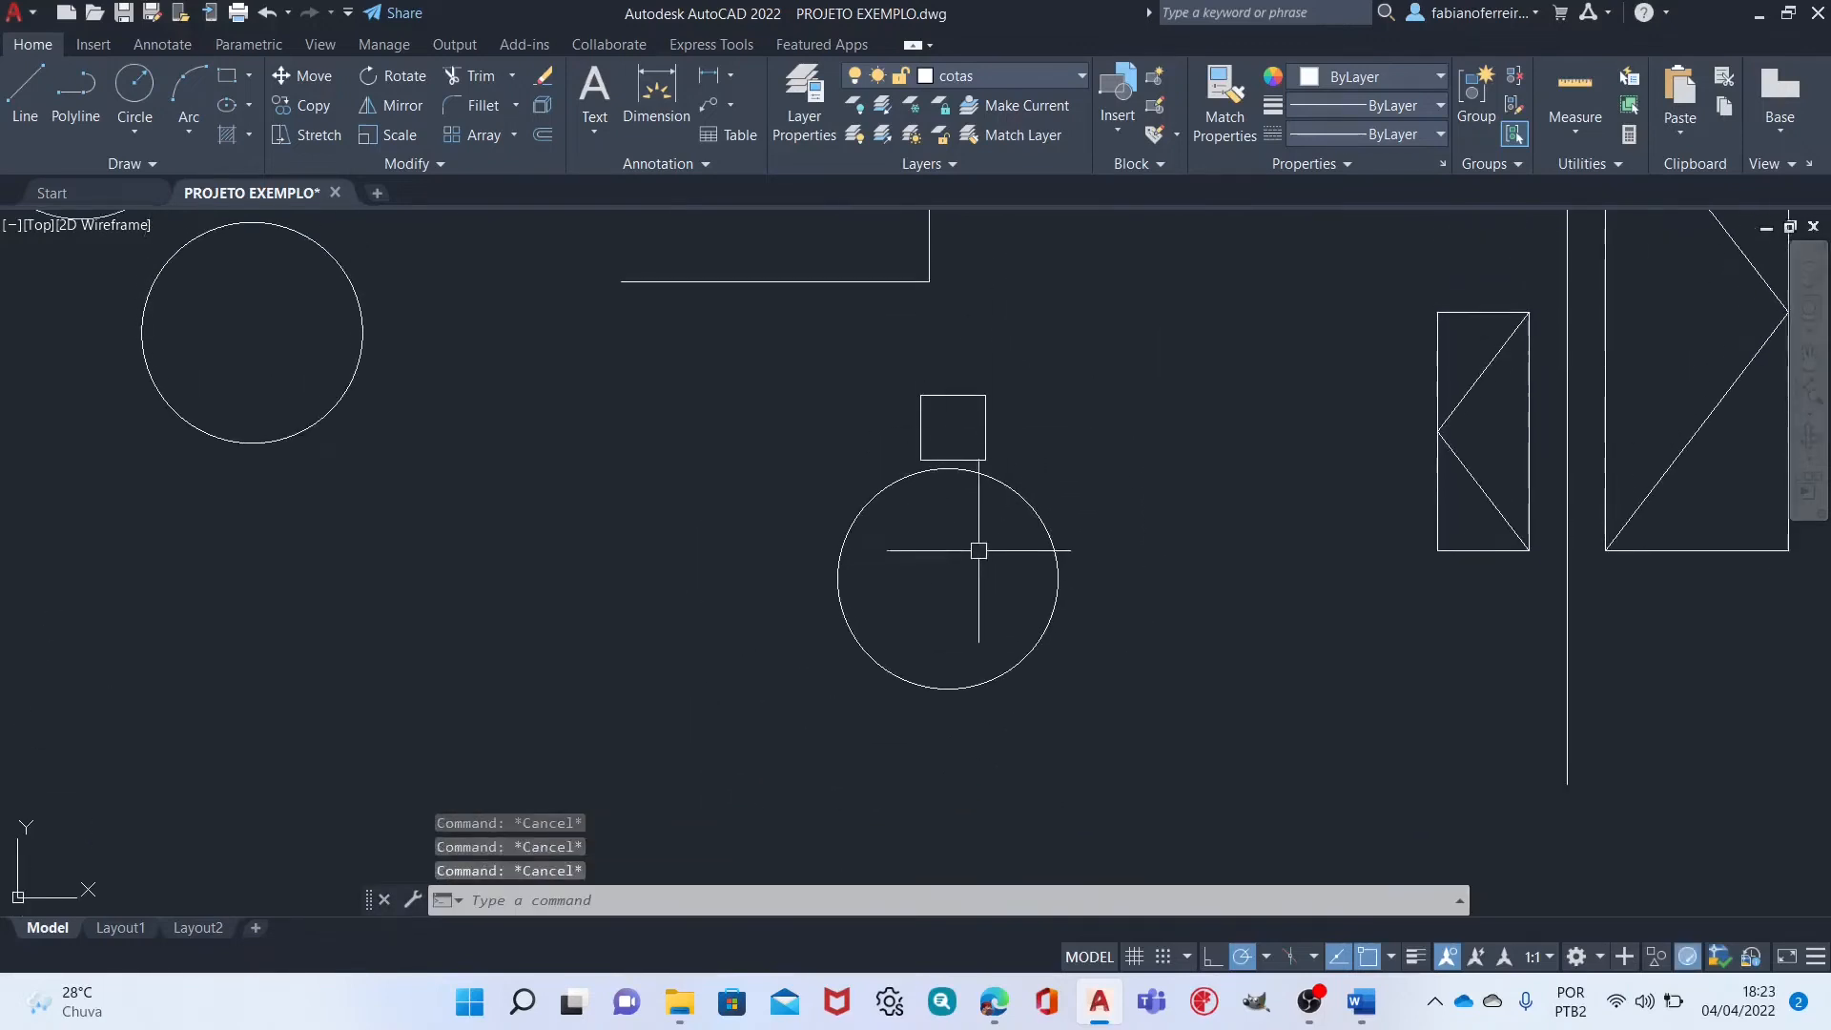
pyautogui.click(990, 440)
pyautogui.write('m')
pyautogui.press('Return')
pyautogui.scroll(2, 988, 441)
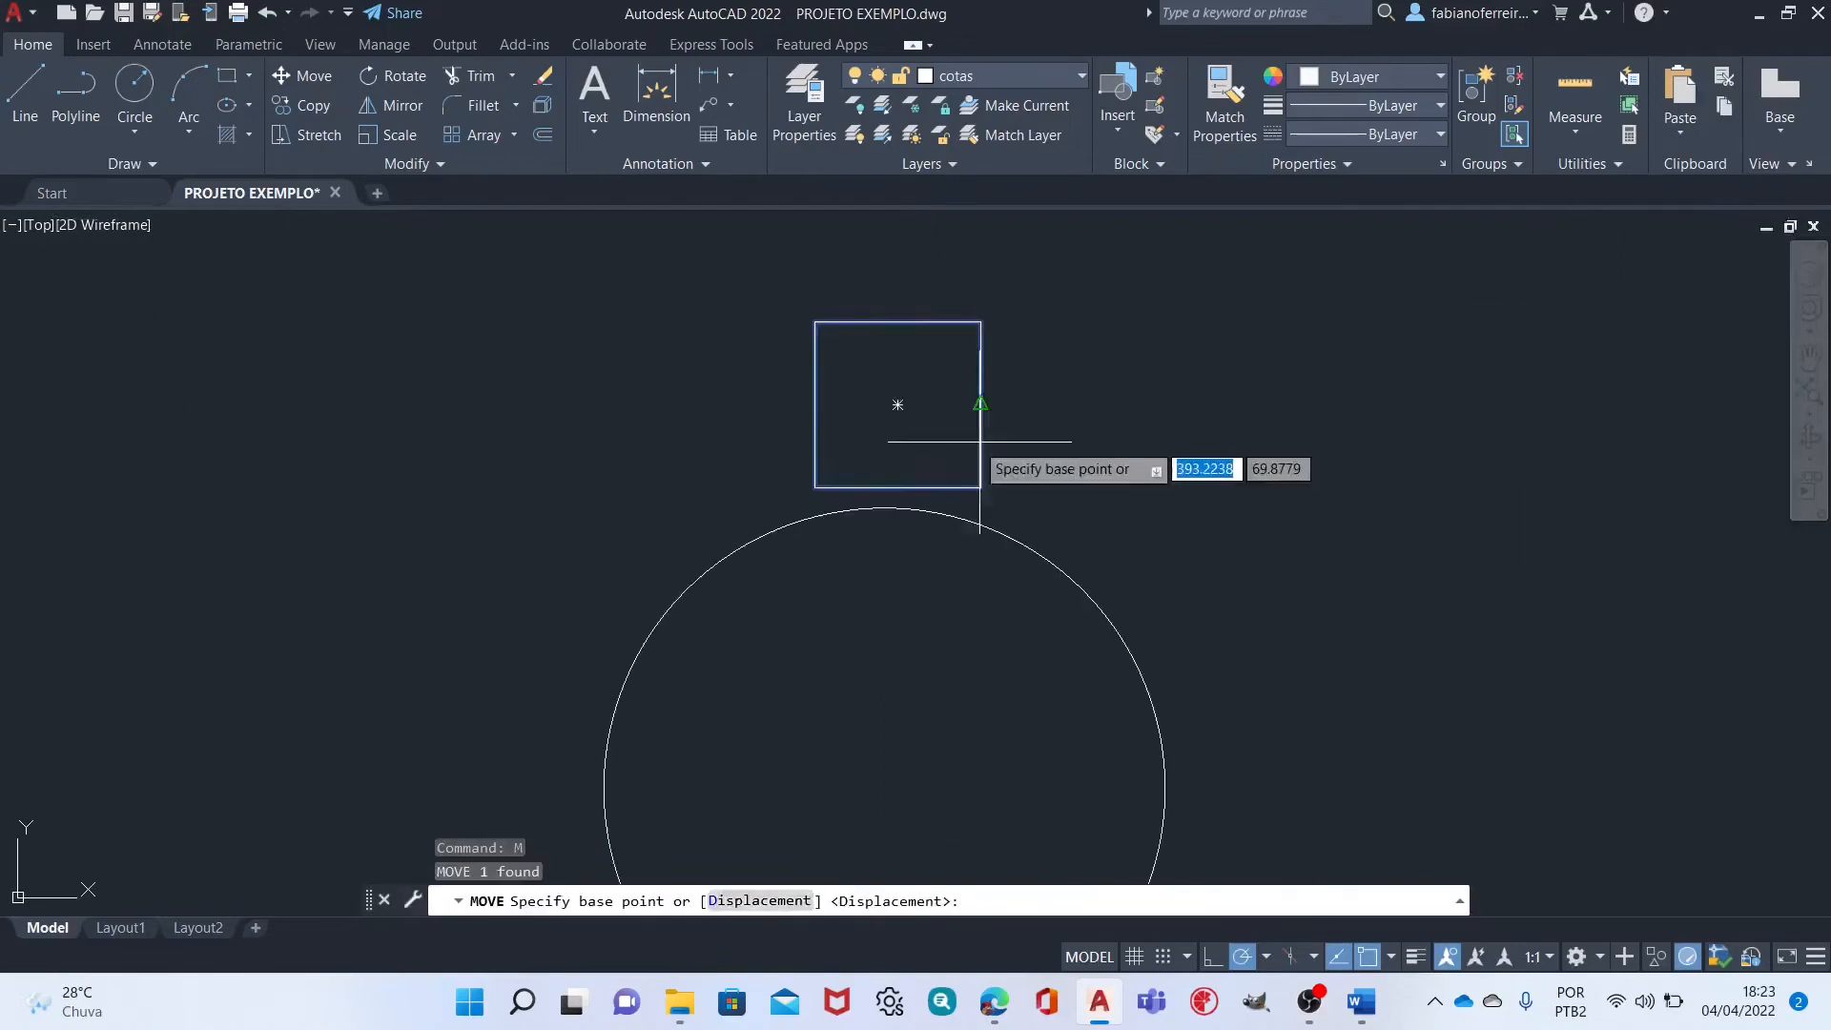
pyautogui.click(897, 486)
pyautogui.keyDown('shift'); pyautogui.rightClick(866, 502); pyautogui.keyUp('shift')
pyautogui.press('q')
pyautogui.click(867, 503)
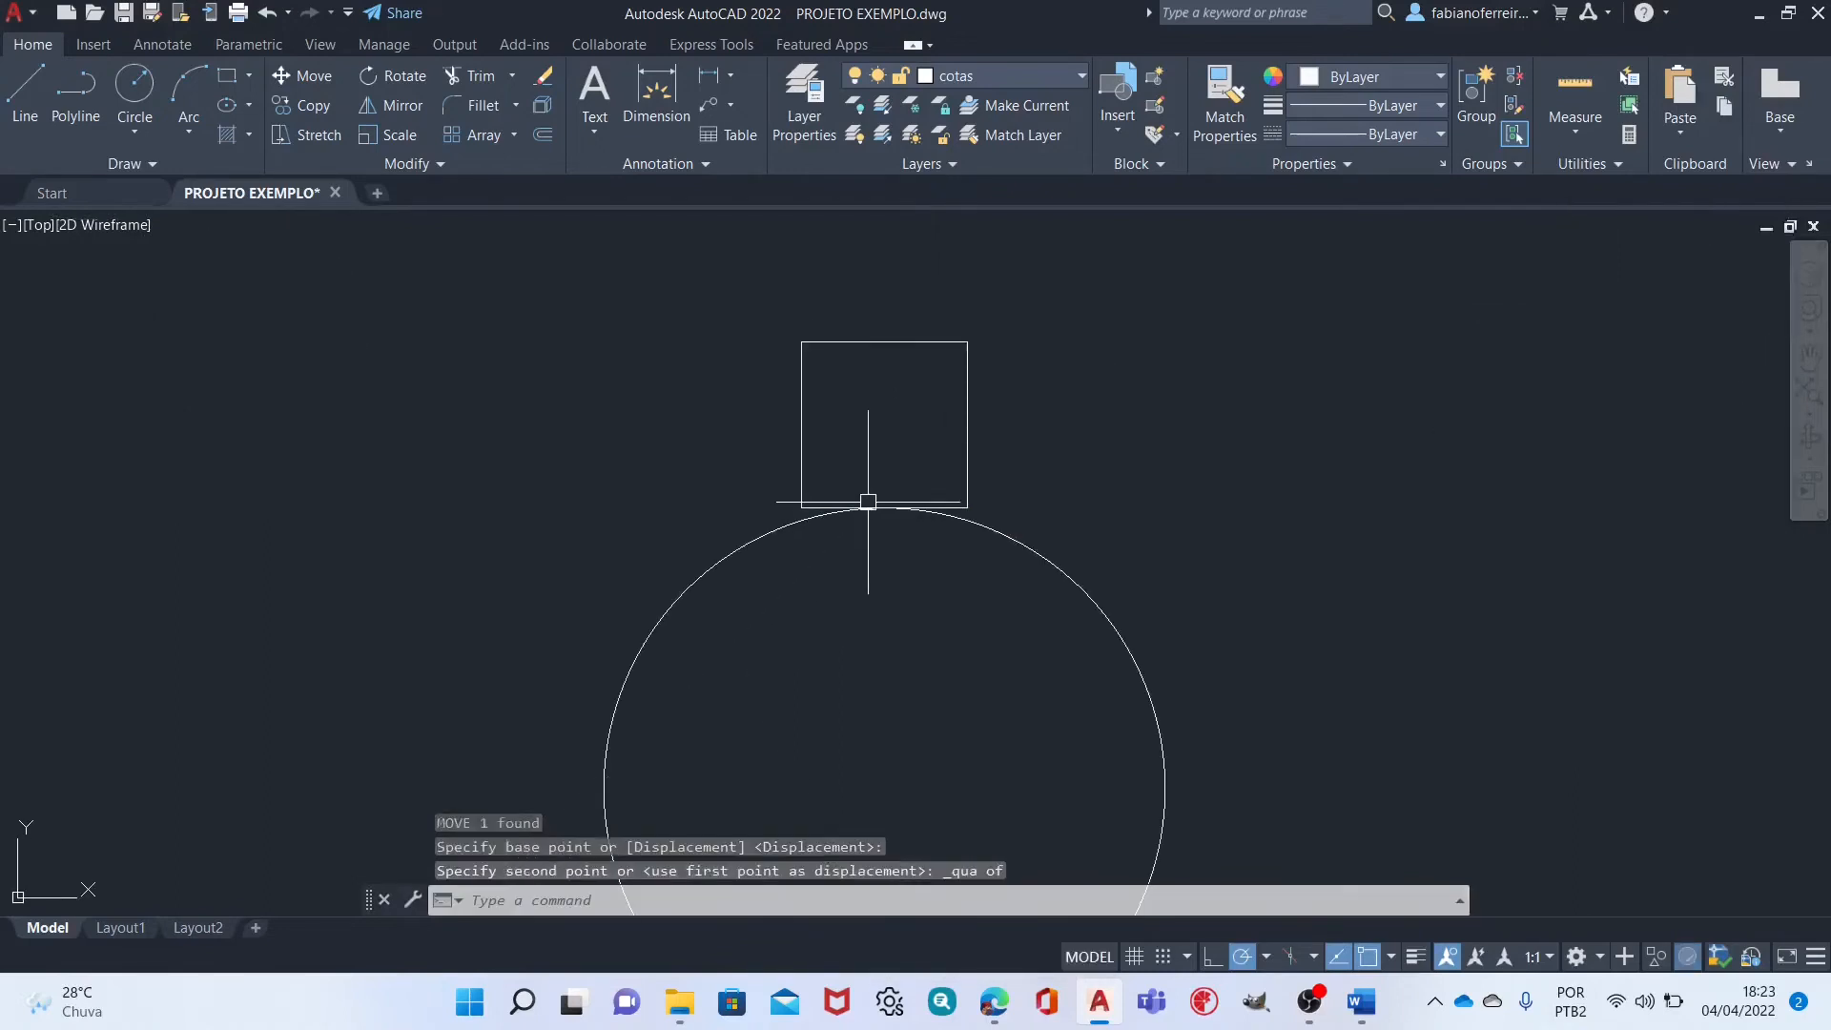
pyautogui.press('Escape')
pyautogui.press('Escape')
# Move the square slightly straight up to leave a small gap above the circle.
pyautogui.click(934, 306)
pyautogui.click(906, 395)
pyautogui.write('m')
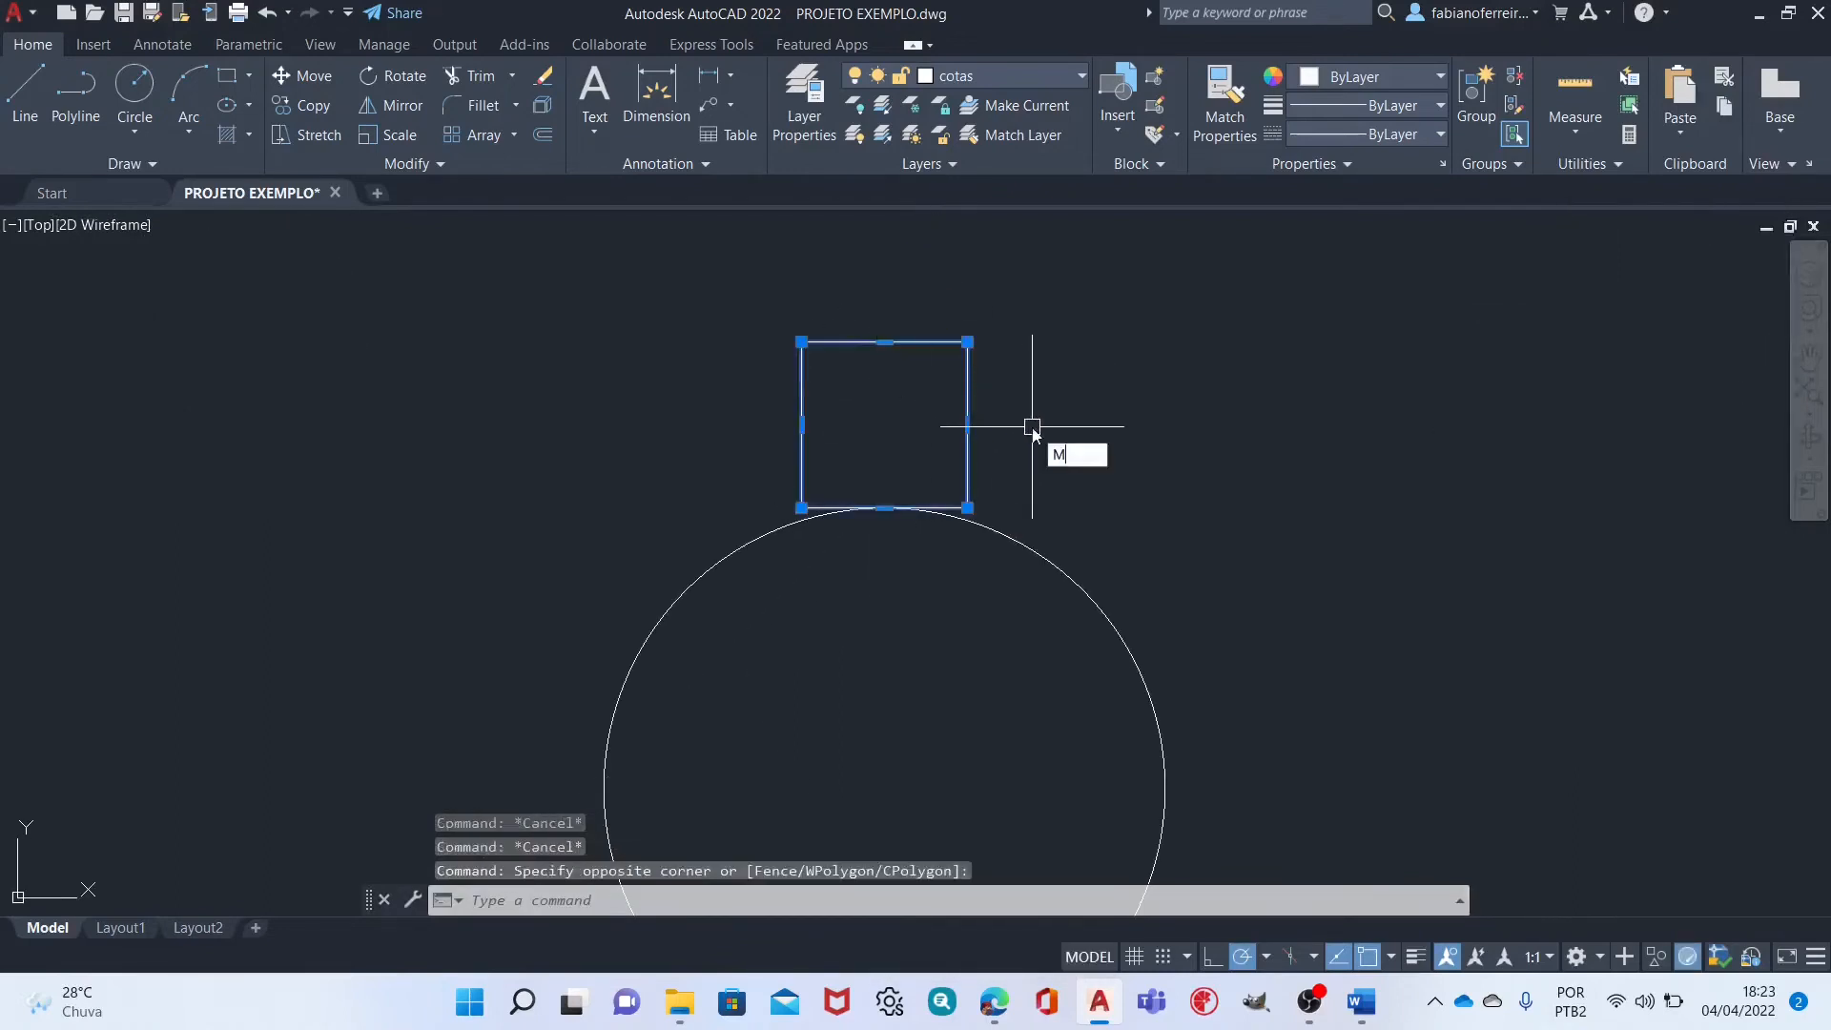
pyautogui.press('Return')
pyautogui.click(1031, 425)
pyautogui.click(1032, 397)
# Create a polar array of the square around the circle's center point.
pyautogui.scroll(-2, 1014, 327)
pyautogui.moveTo(1116, 420); pyautogui.dragTo(1088, 414, button='middle')
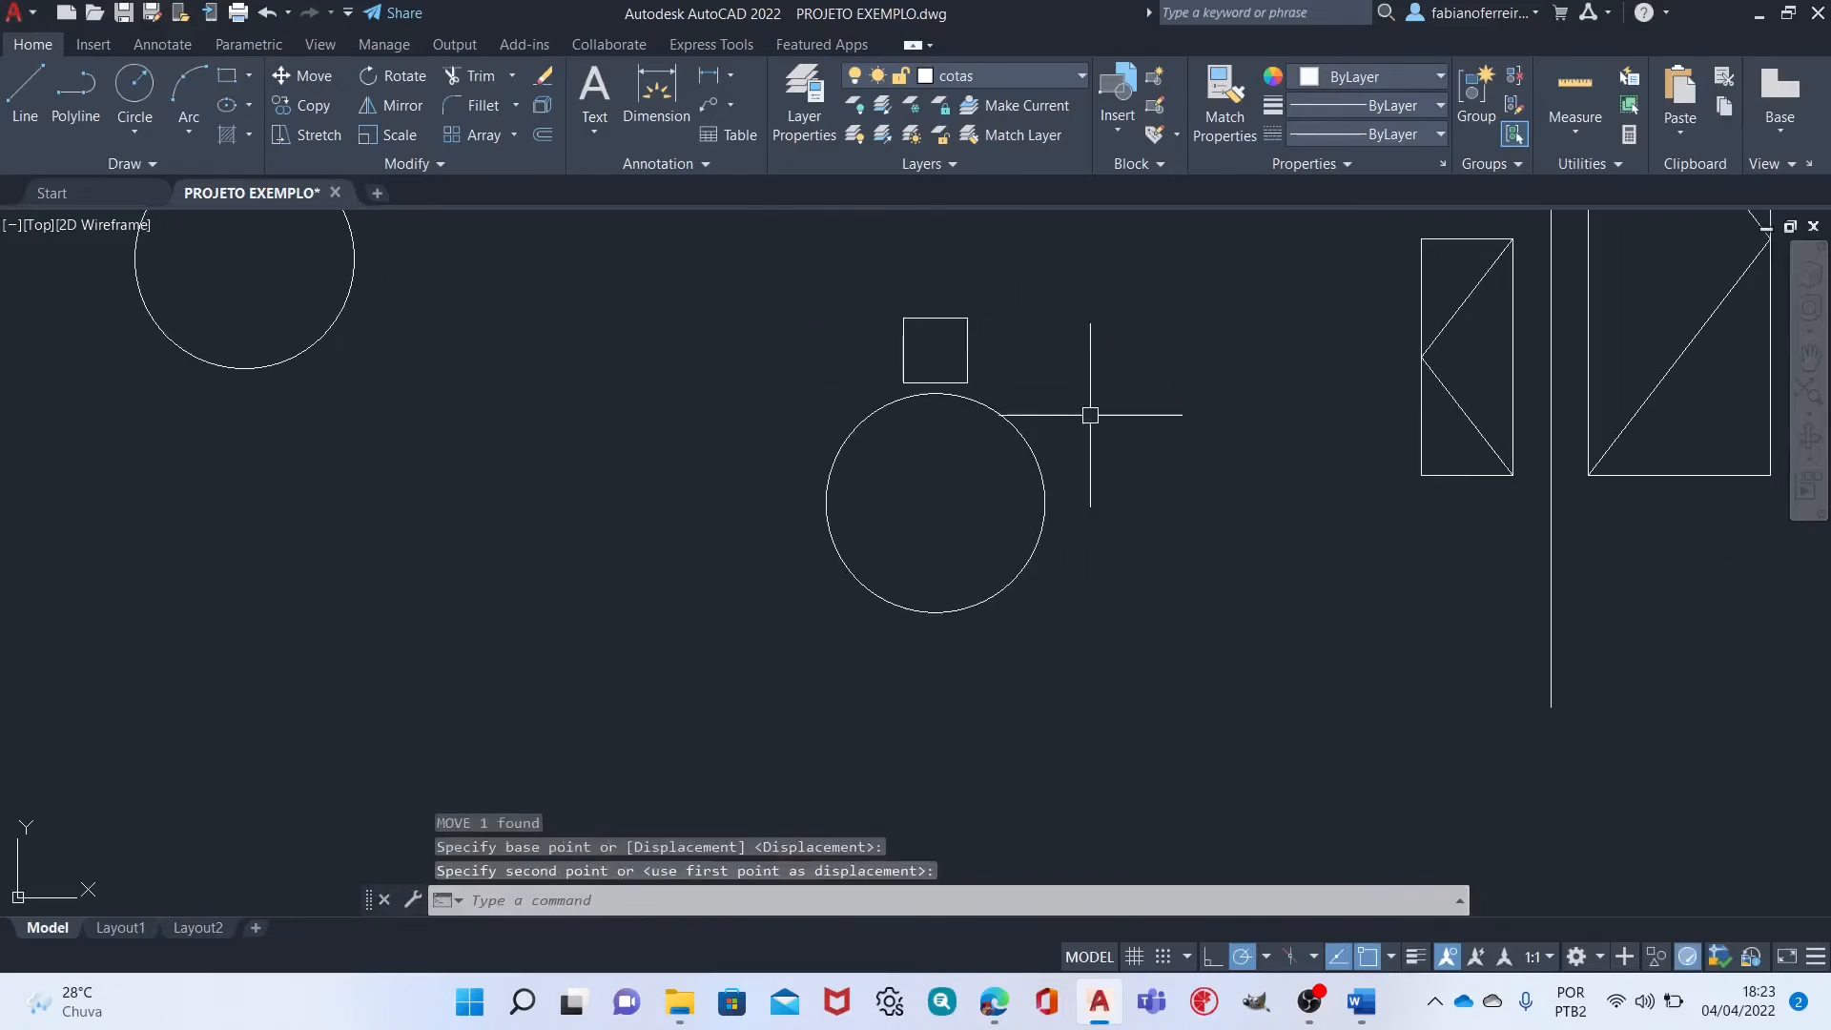
pyautogui.write('AR')
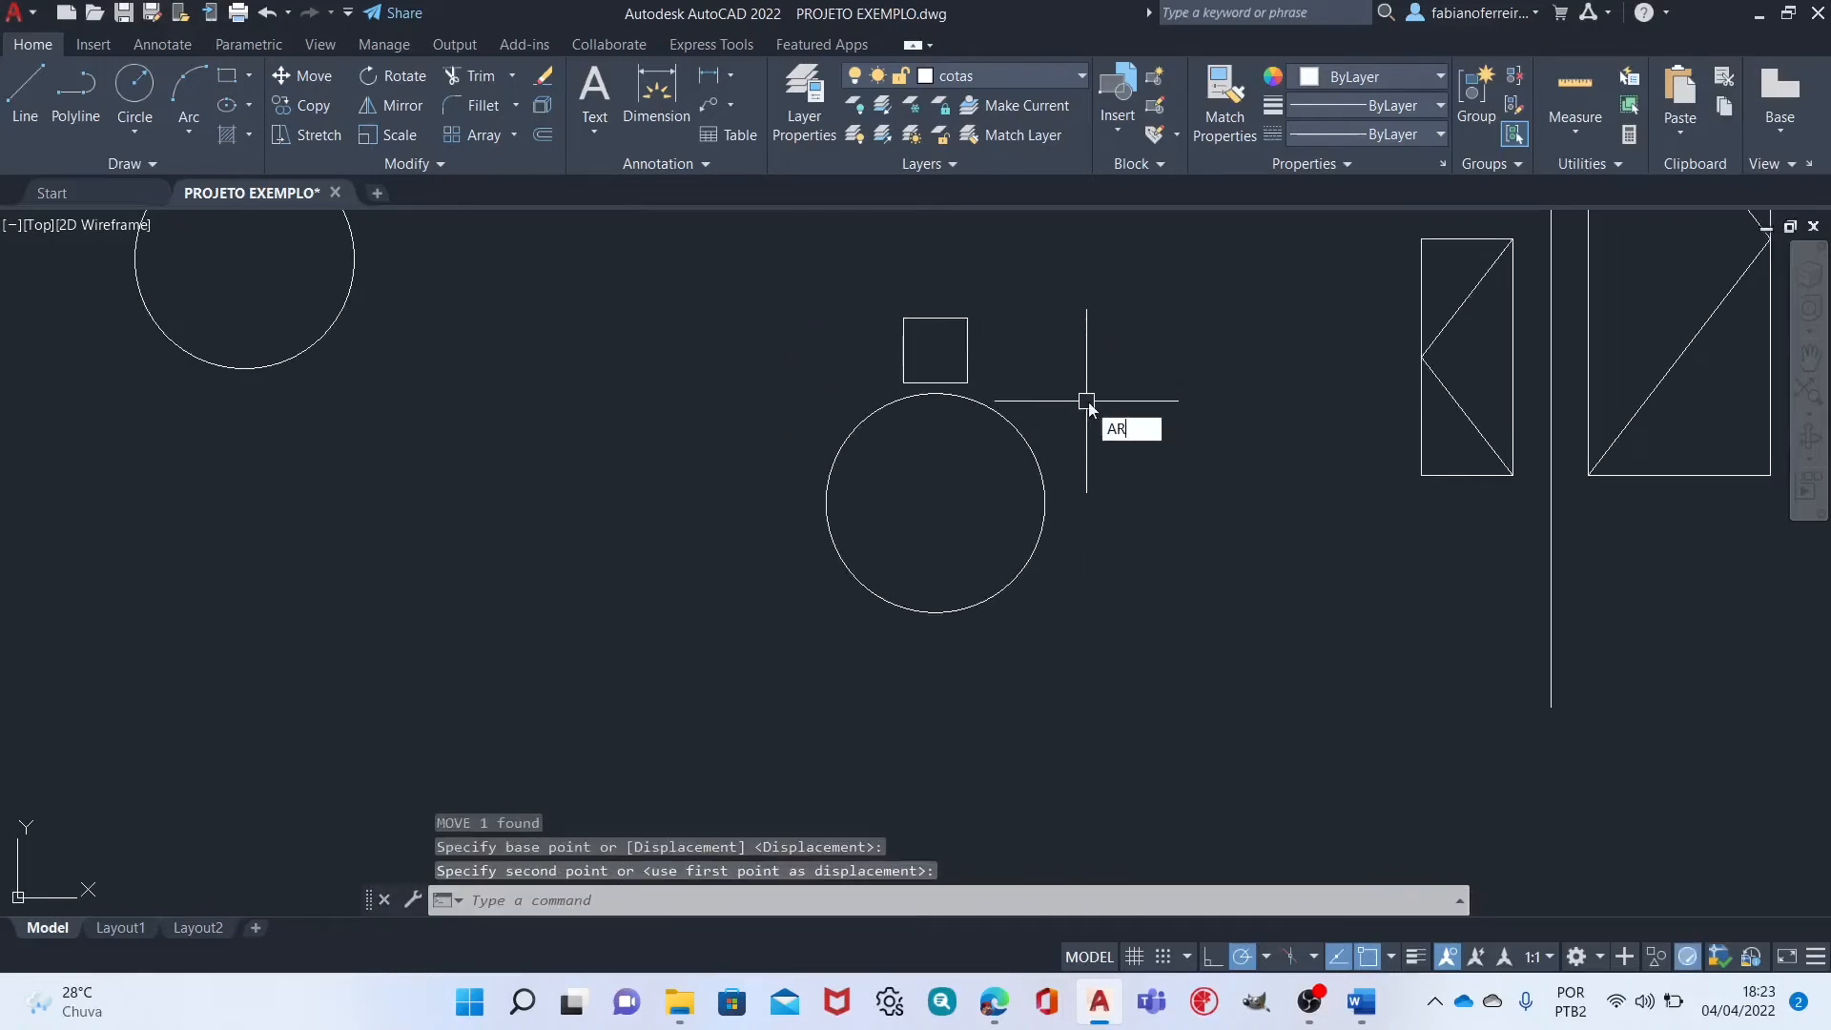
pyautogui.press('Return')
pyautogui.click(1038, 349)
pyautogui.click(944, 303)
pyautogui.press('Return')
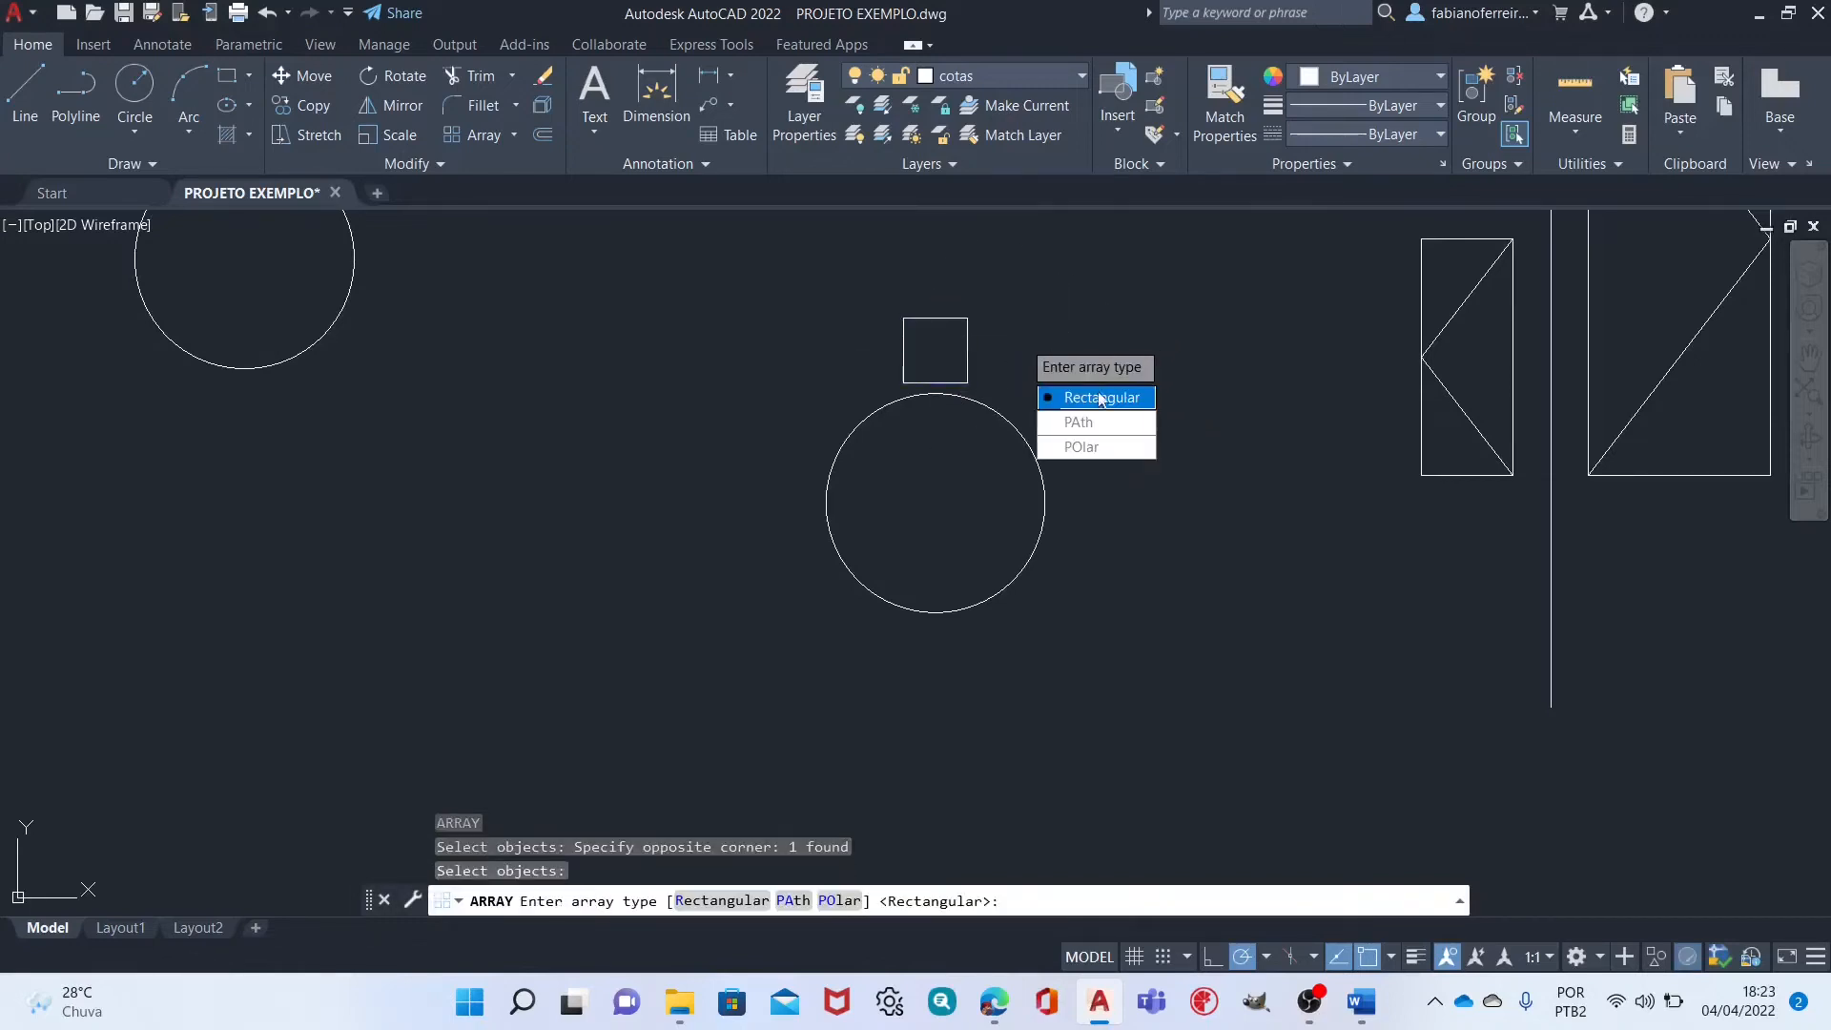
pyautogui.click(1094, 450)
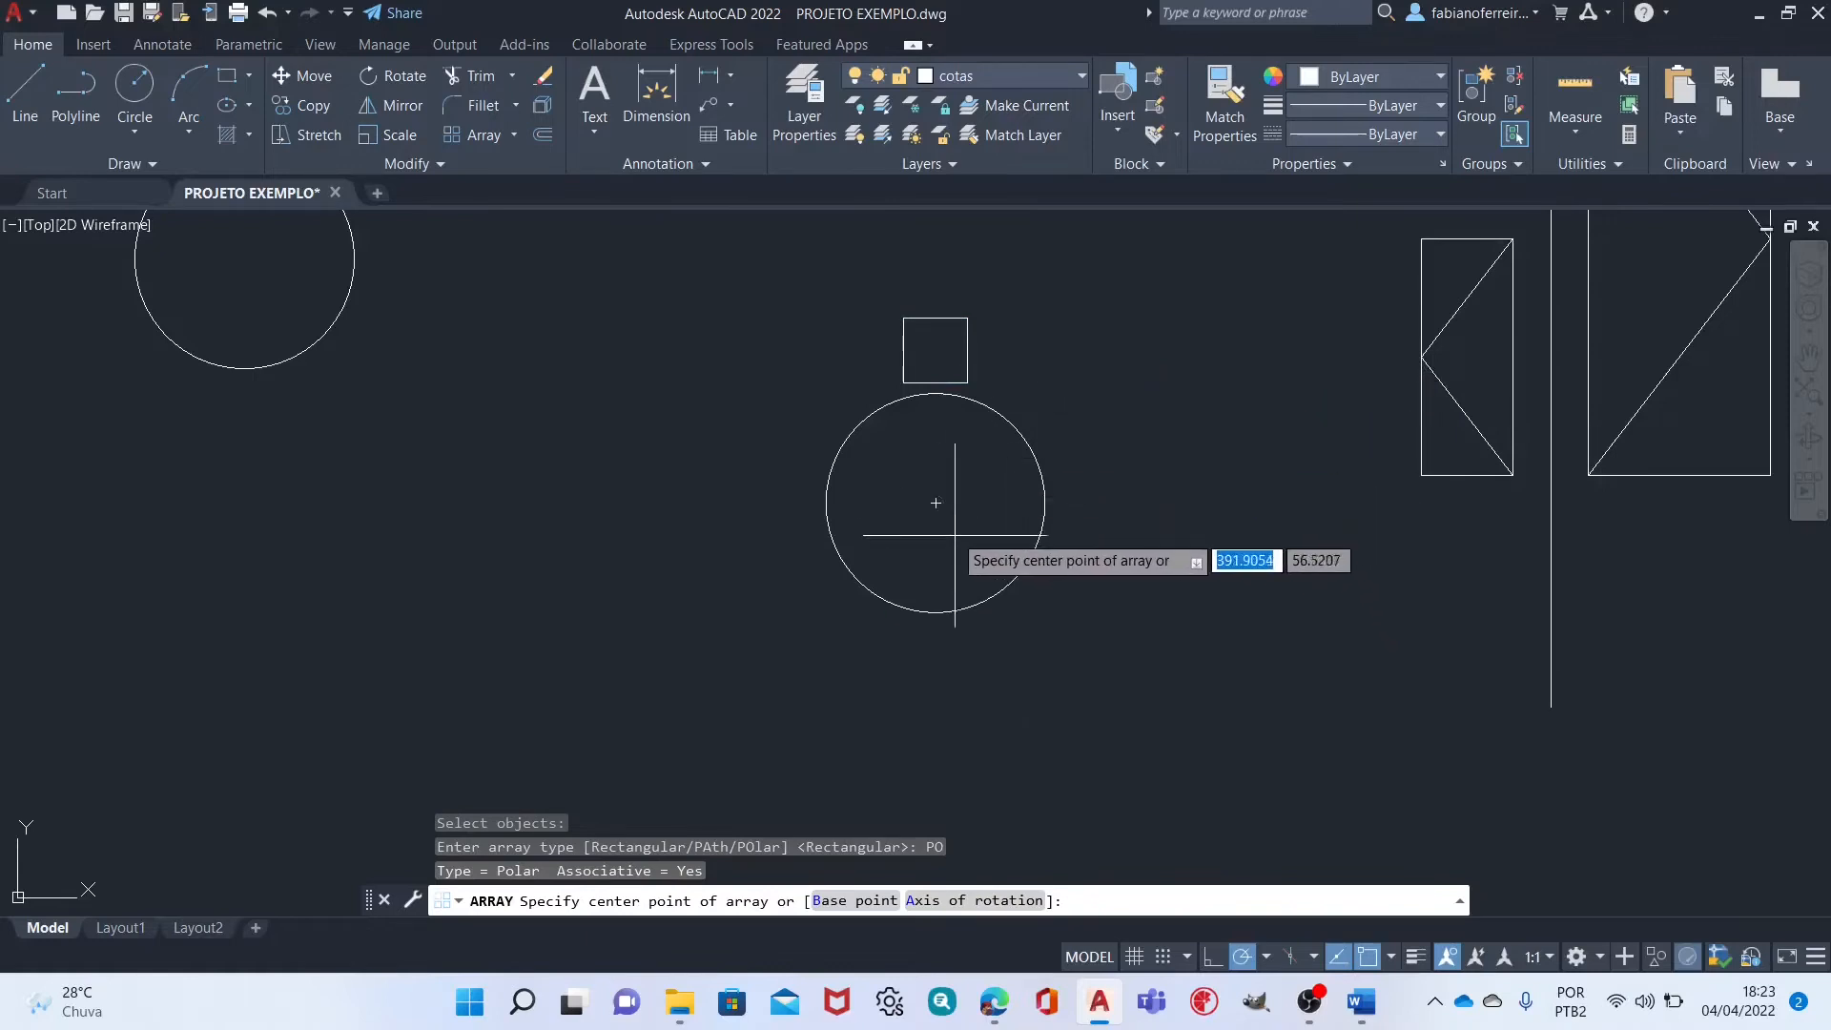
pyautogui.click(940, 507)
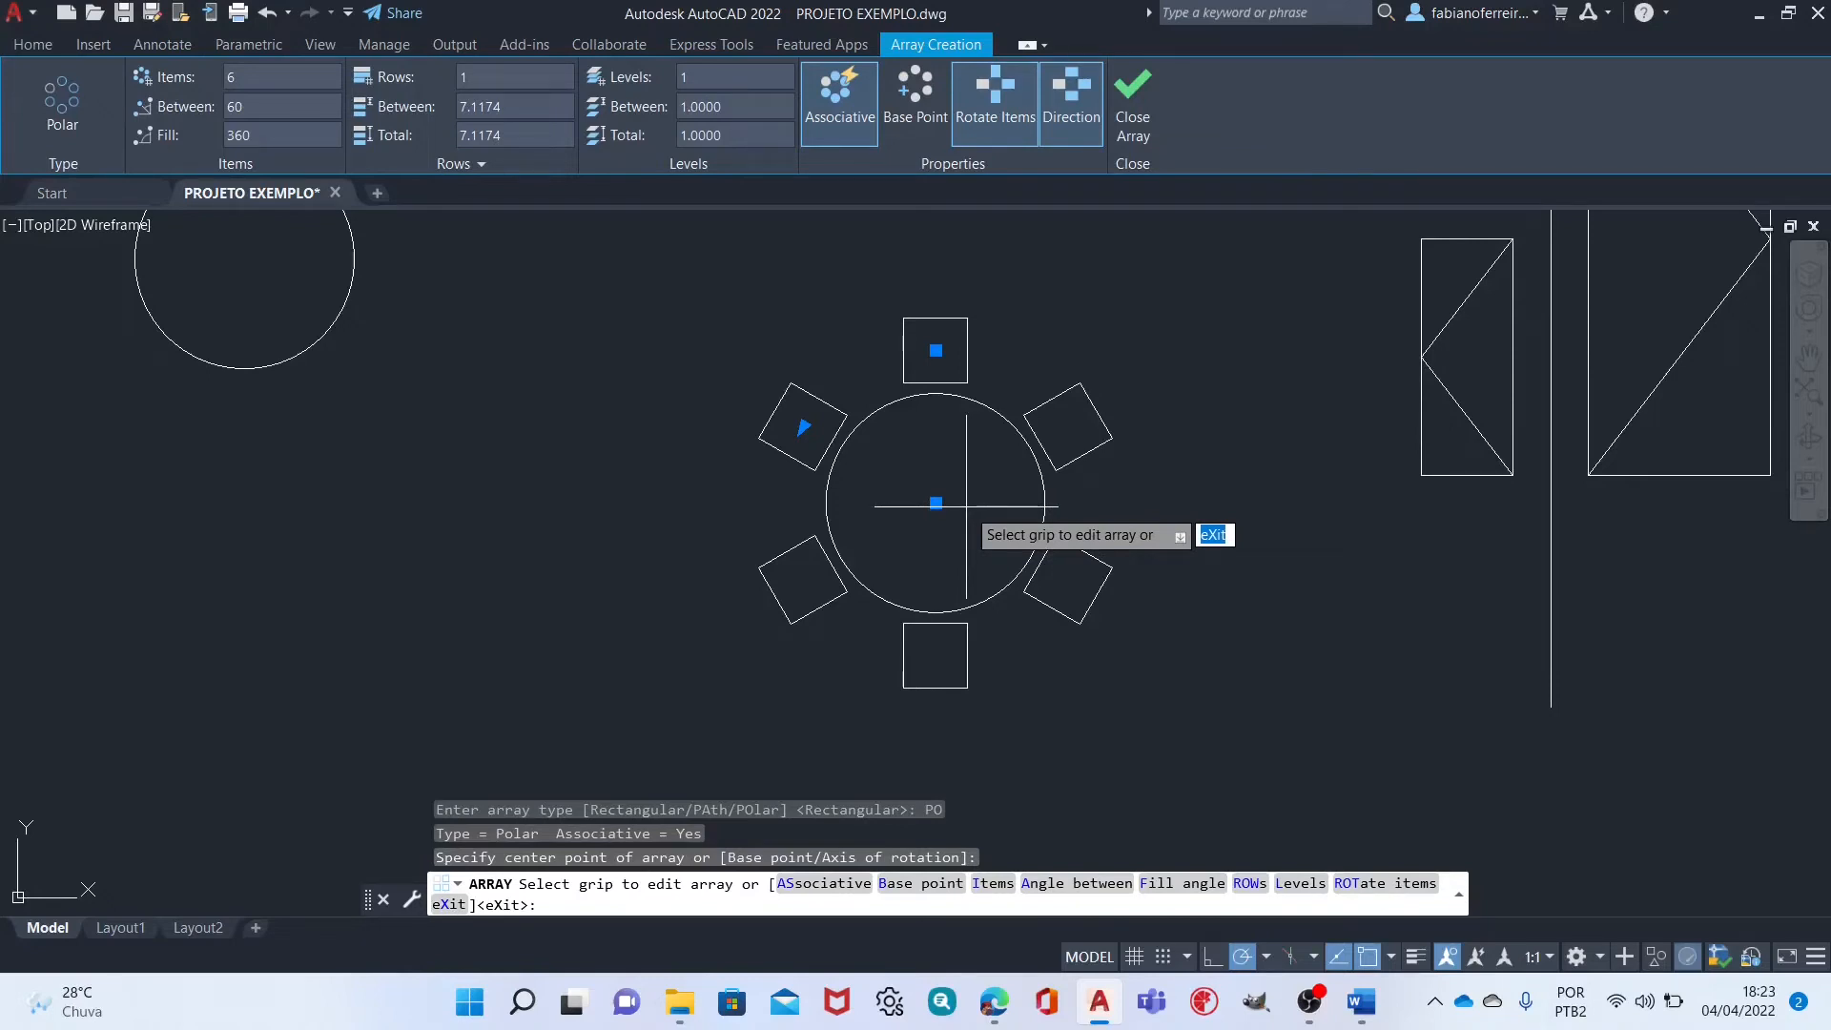
# Set the polar array of squares around the circle to 10 items and finish the array.
pyautogui.write('I')
pyautogui.press('Return')
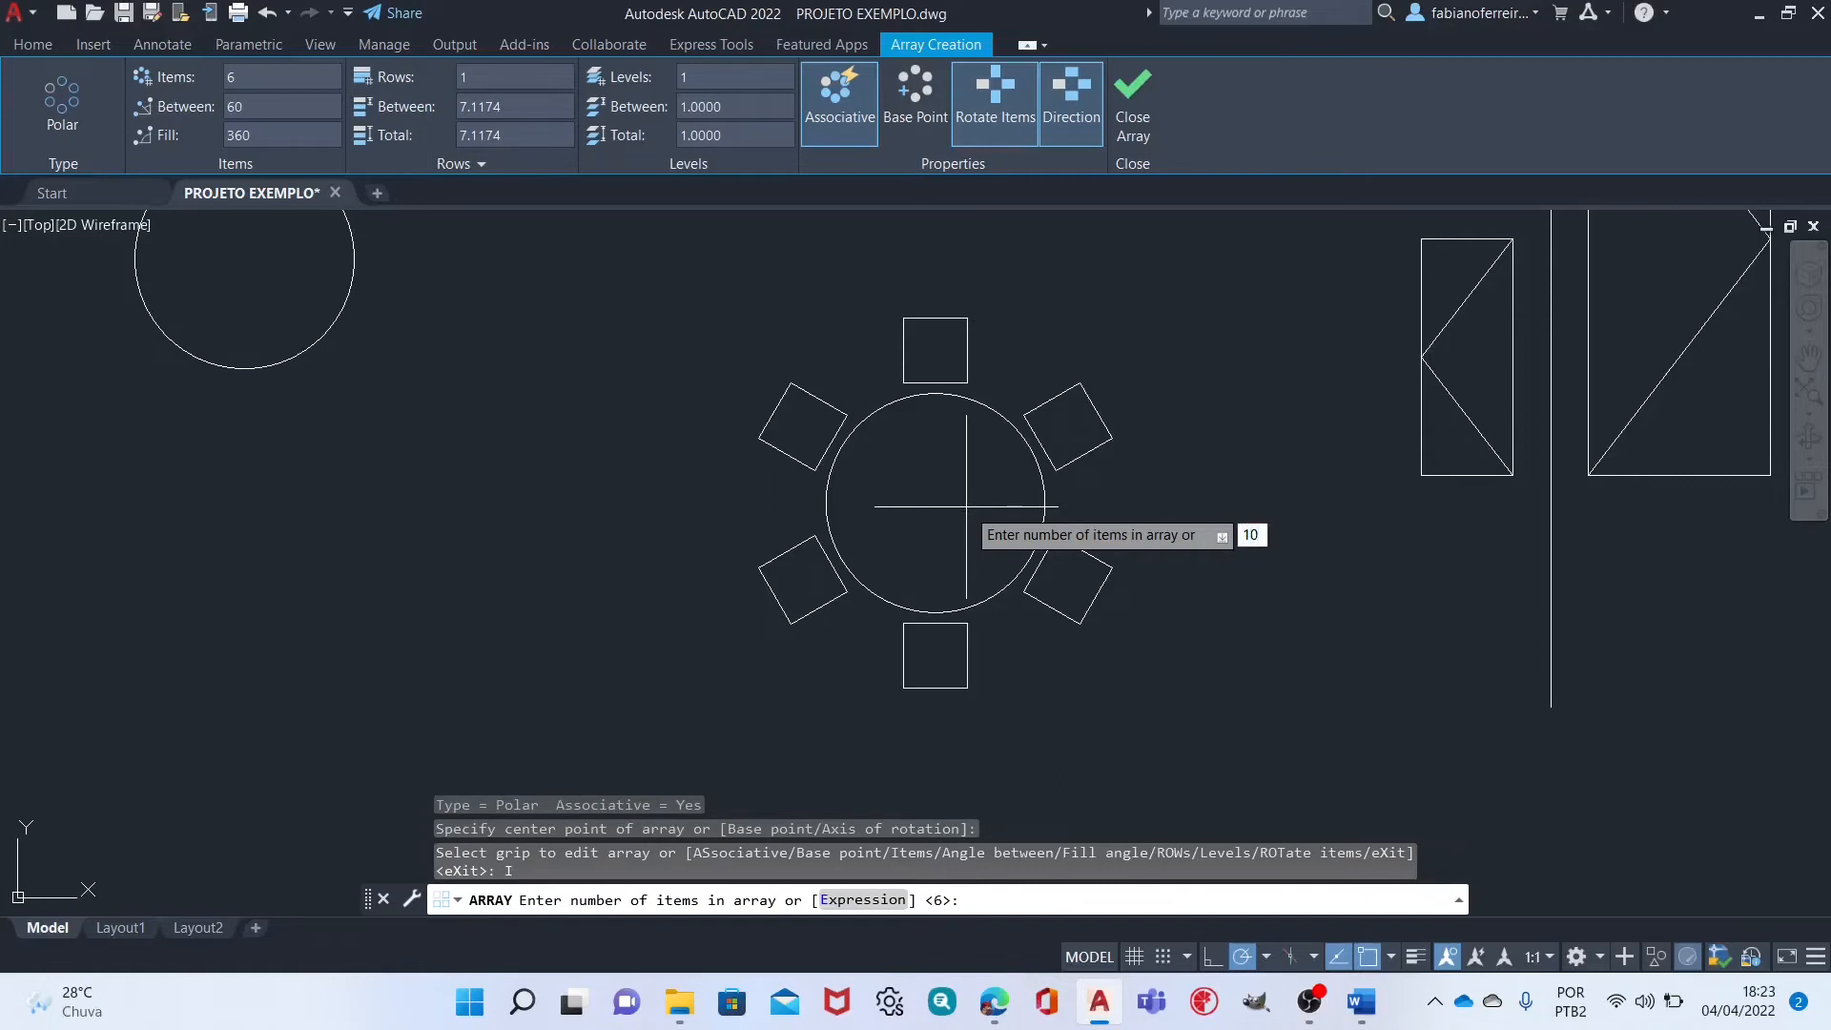
pyautogui.press('Return')
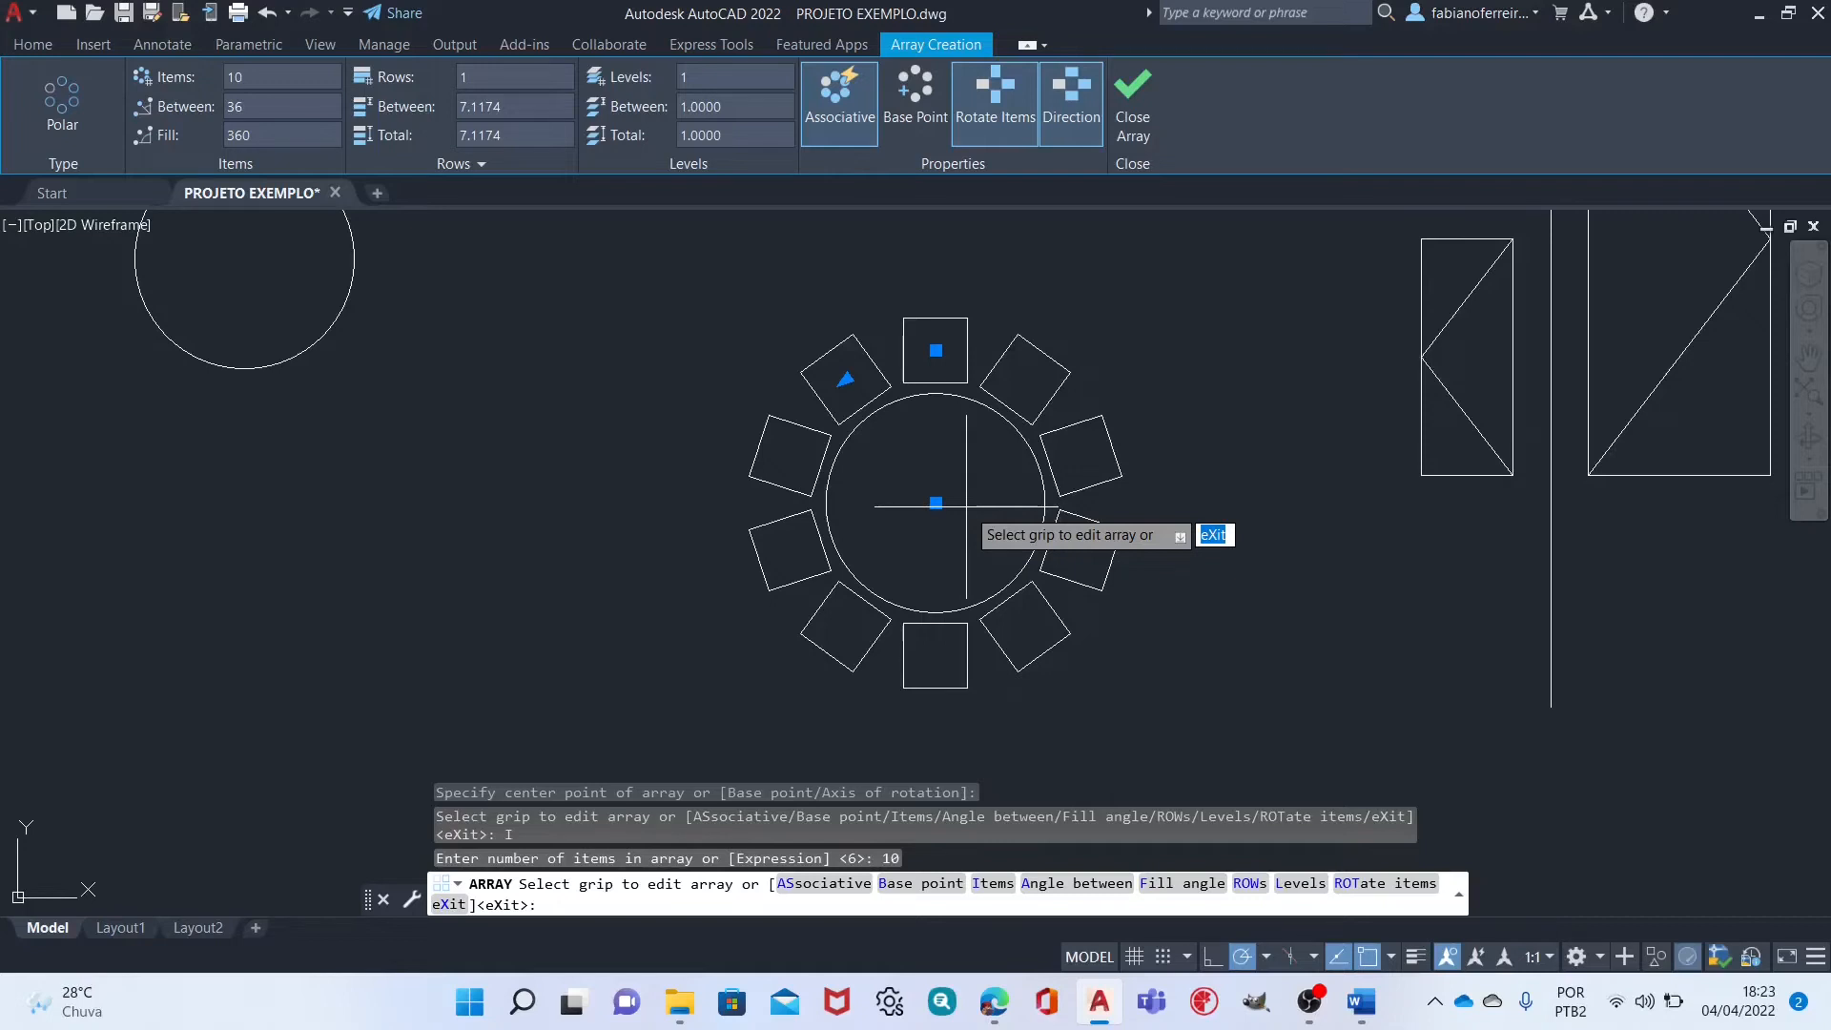
pyautogui.press('Return')
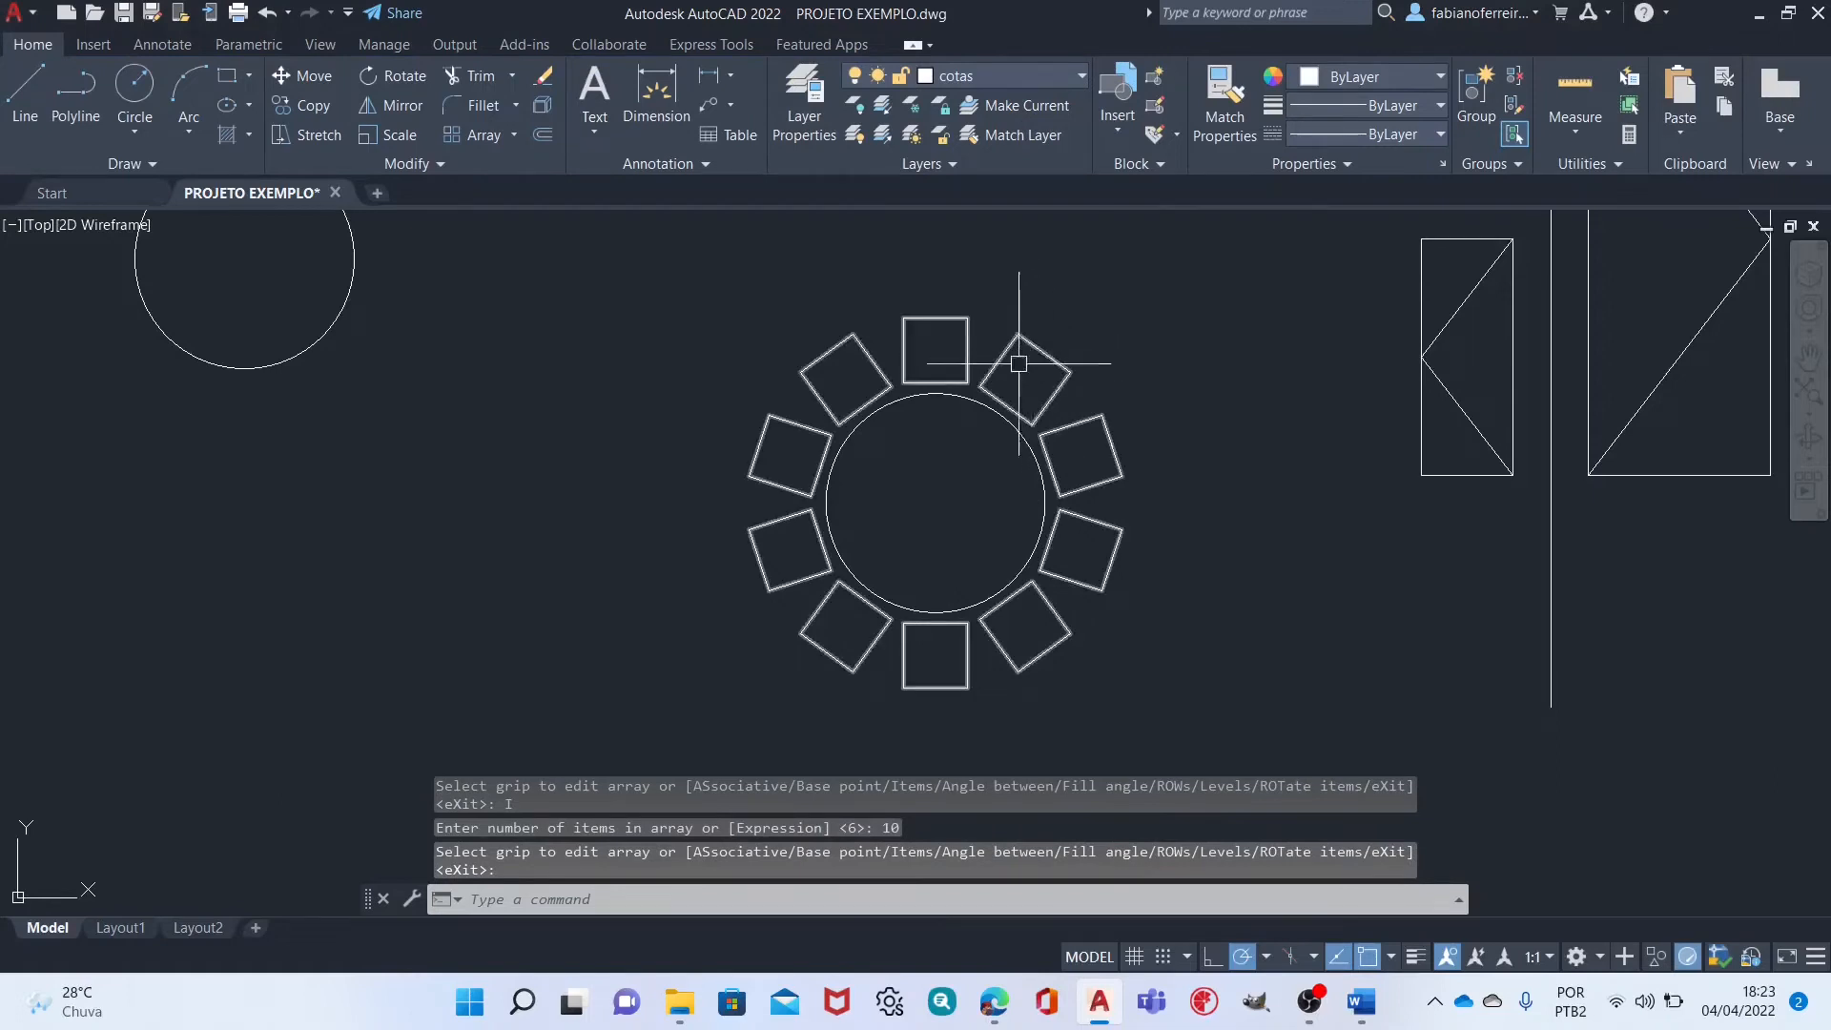
pyautogui.scroll(-4, 1011, 381)
pyautogui.moveTo(1104, 242)
pyautogui.mouseDown(button='middle')
pyautogui.moveTo(1104, 291)
pyautogui.moveTo(1066, 336)
pyautogui.mouseUp(button='middle')
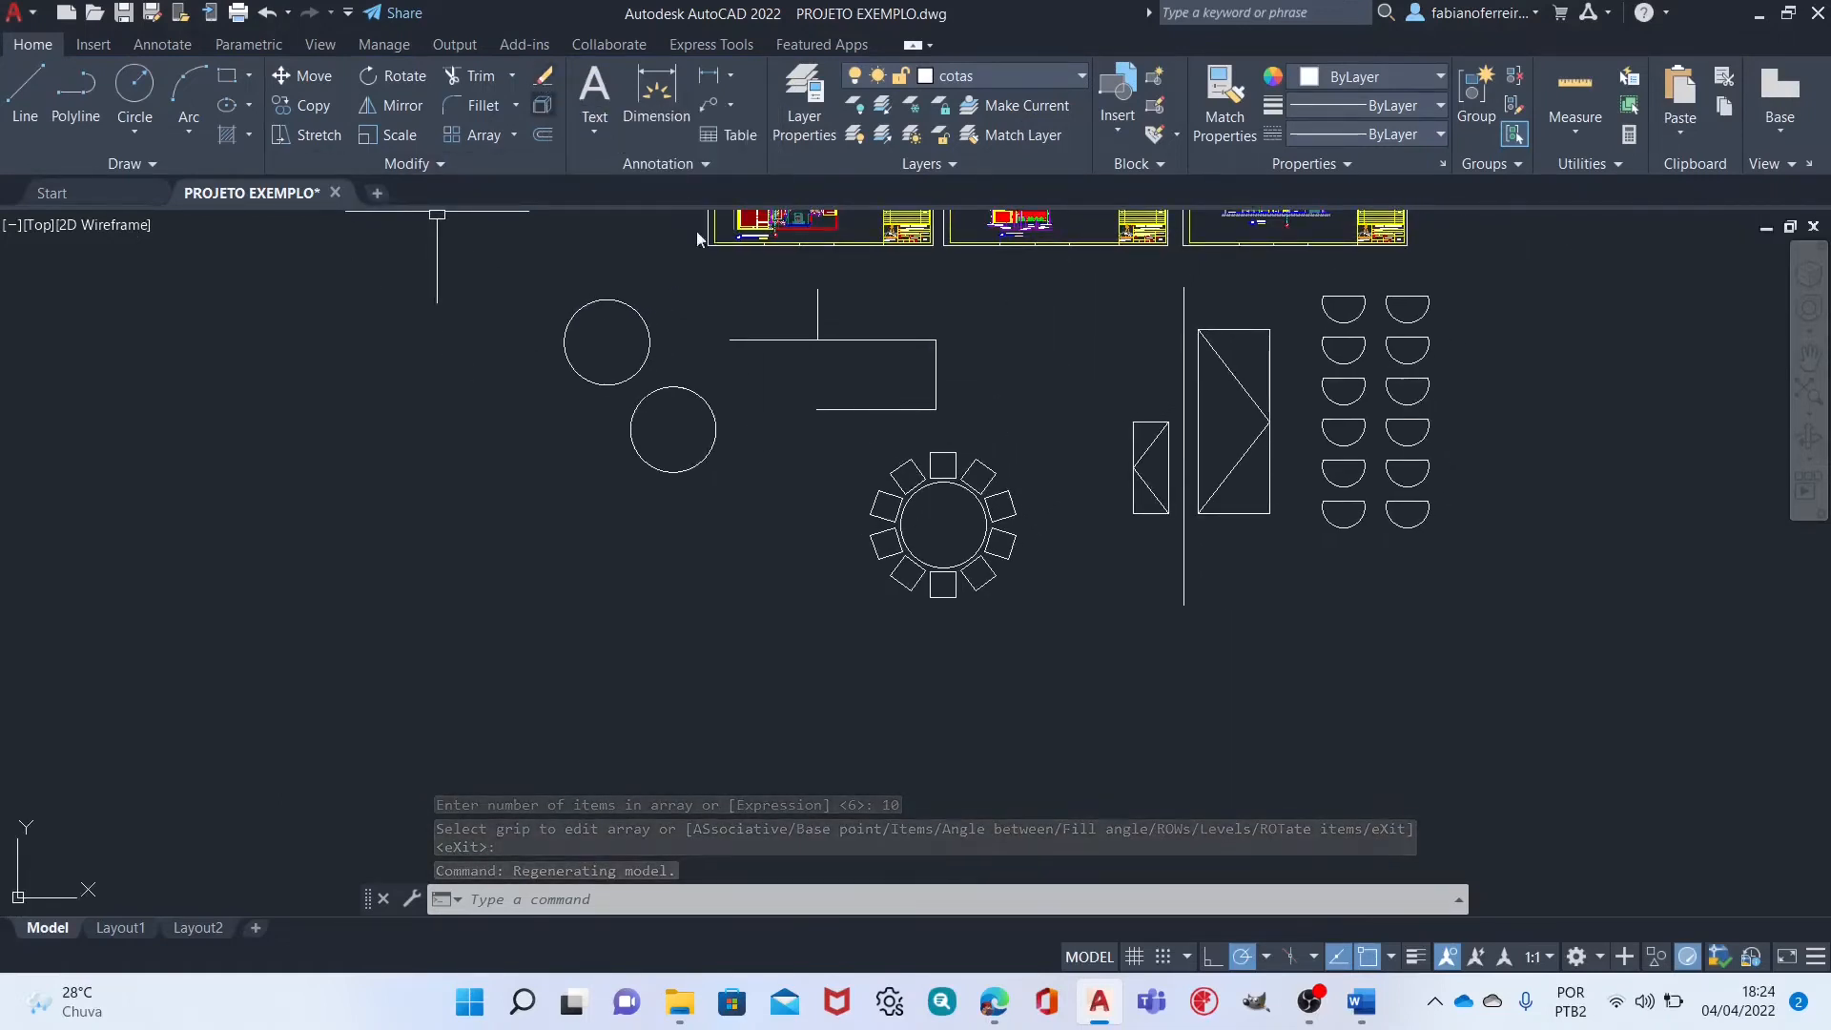
pyautogui.moveTo(725, 394)
pyautogui.mouseDown(button='middle')
pyautogui.moveTo(779, 457)
pyautogui.moveTo(962, 483)
pyautogui.mouseUp(button='middle')
pyautogui.scroll(2, 882, 437)
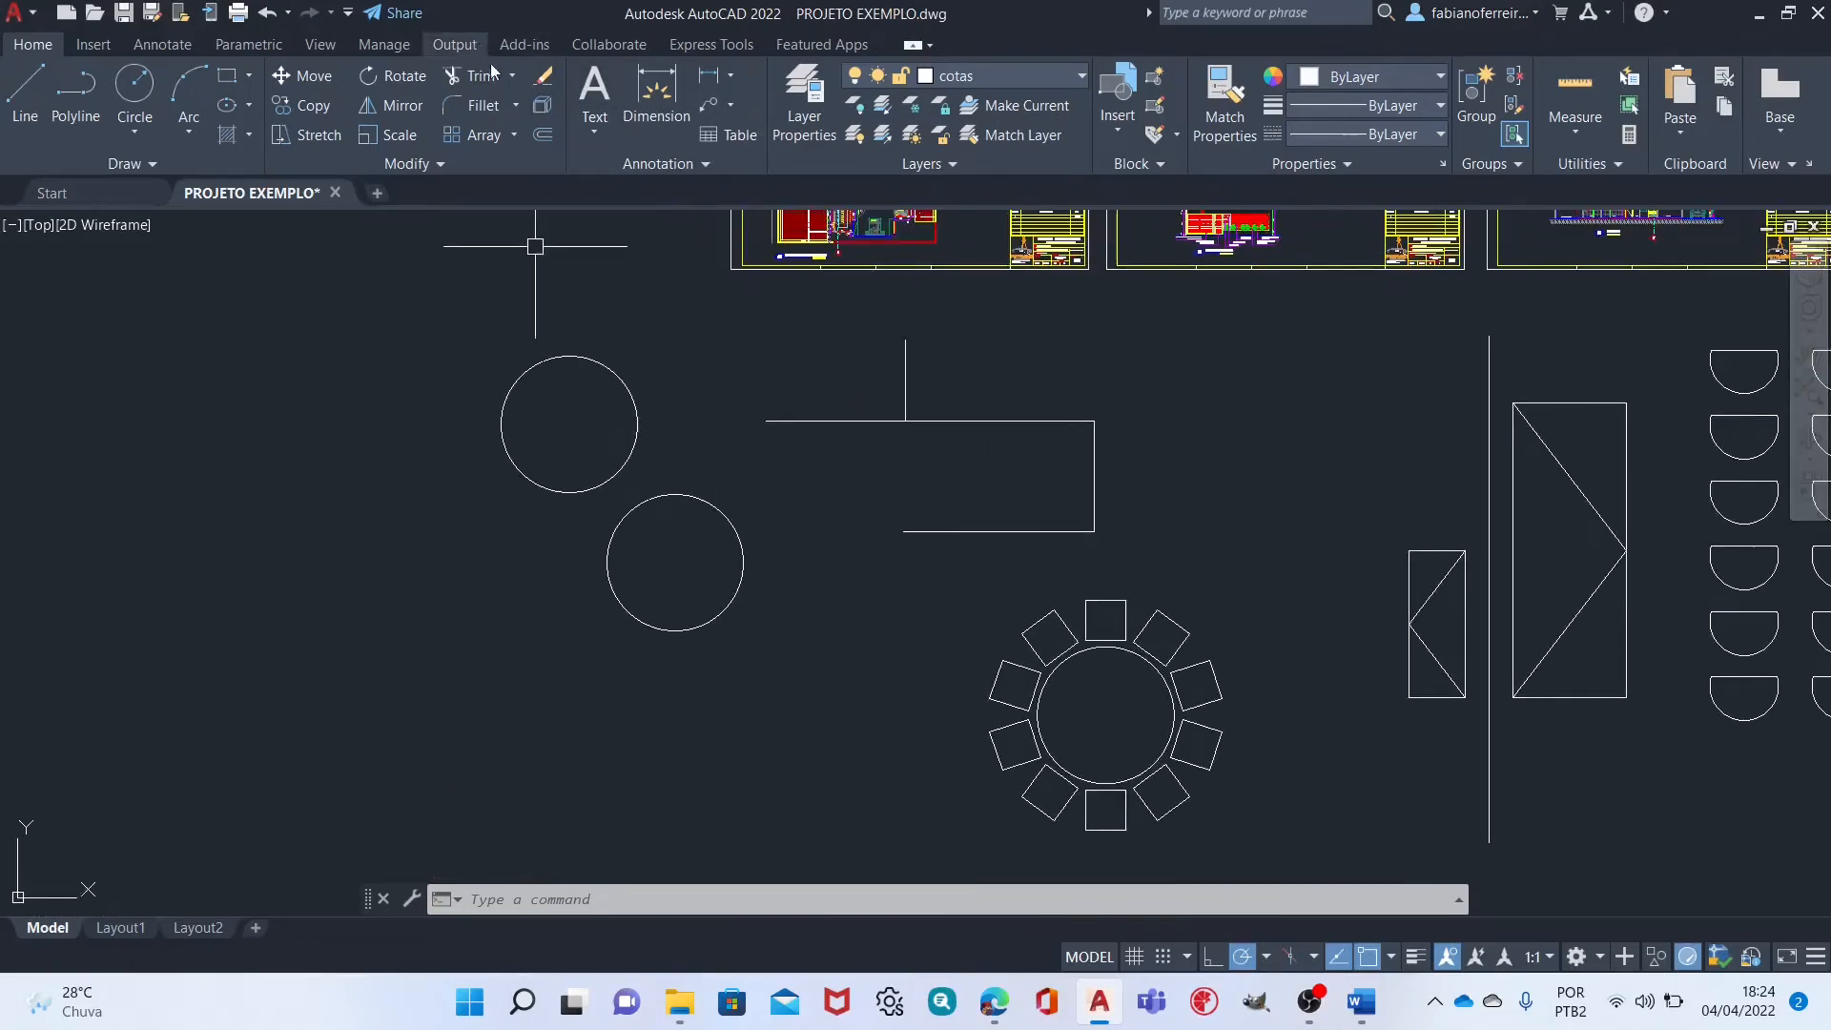
pyautogui.moveTo(1073, 482); pyautogui.dragTo(985, 470, button='middle')
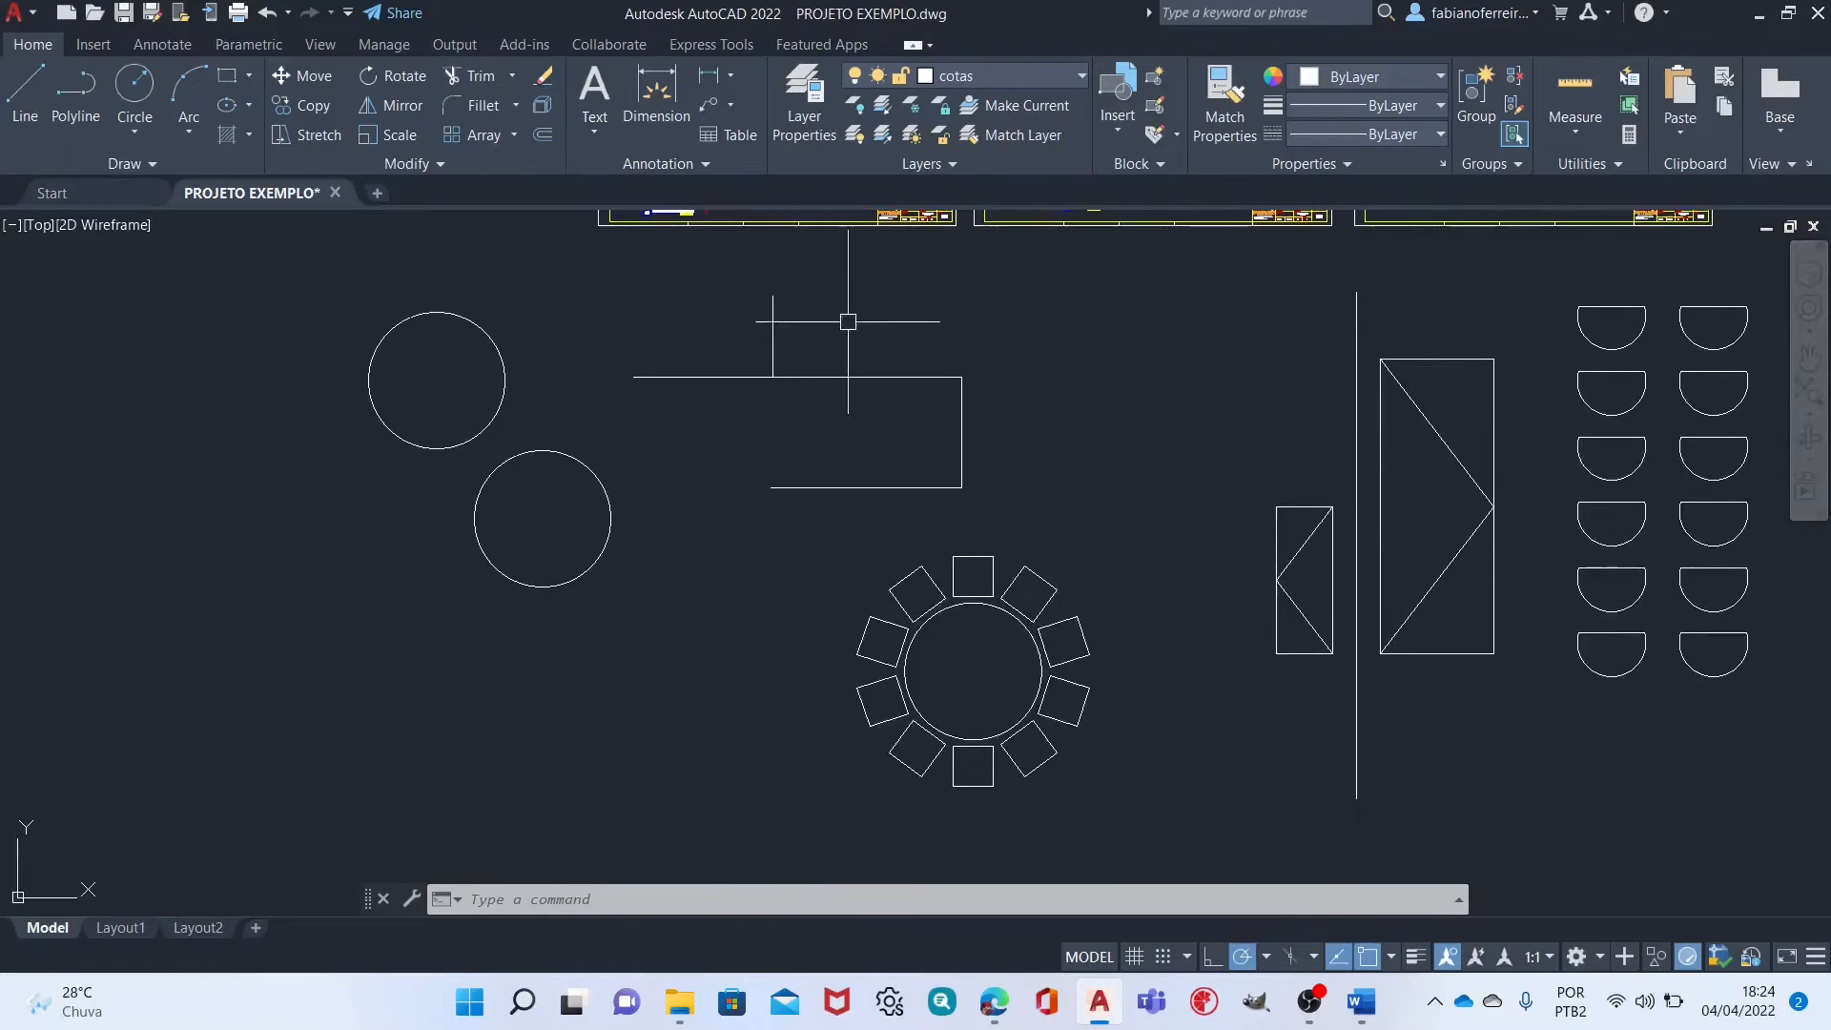
pyautogui.moveTo(1076, 520); pyautogui.dragTo(944, 360, button='middle')
pyautogui.moveTo(509, 358); pyautogui.dragTo(704, 418, button='middle')
pyautogui.write('e')
pyautogui.press('Return')
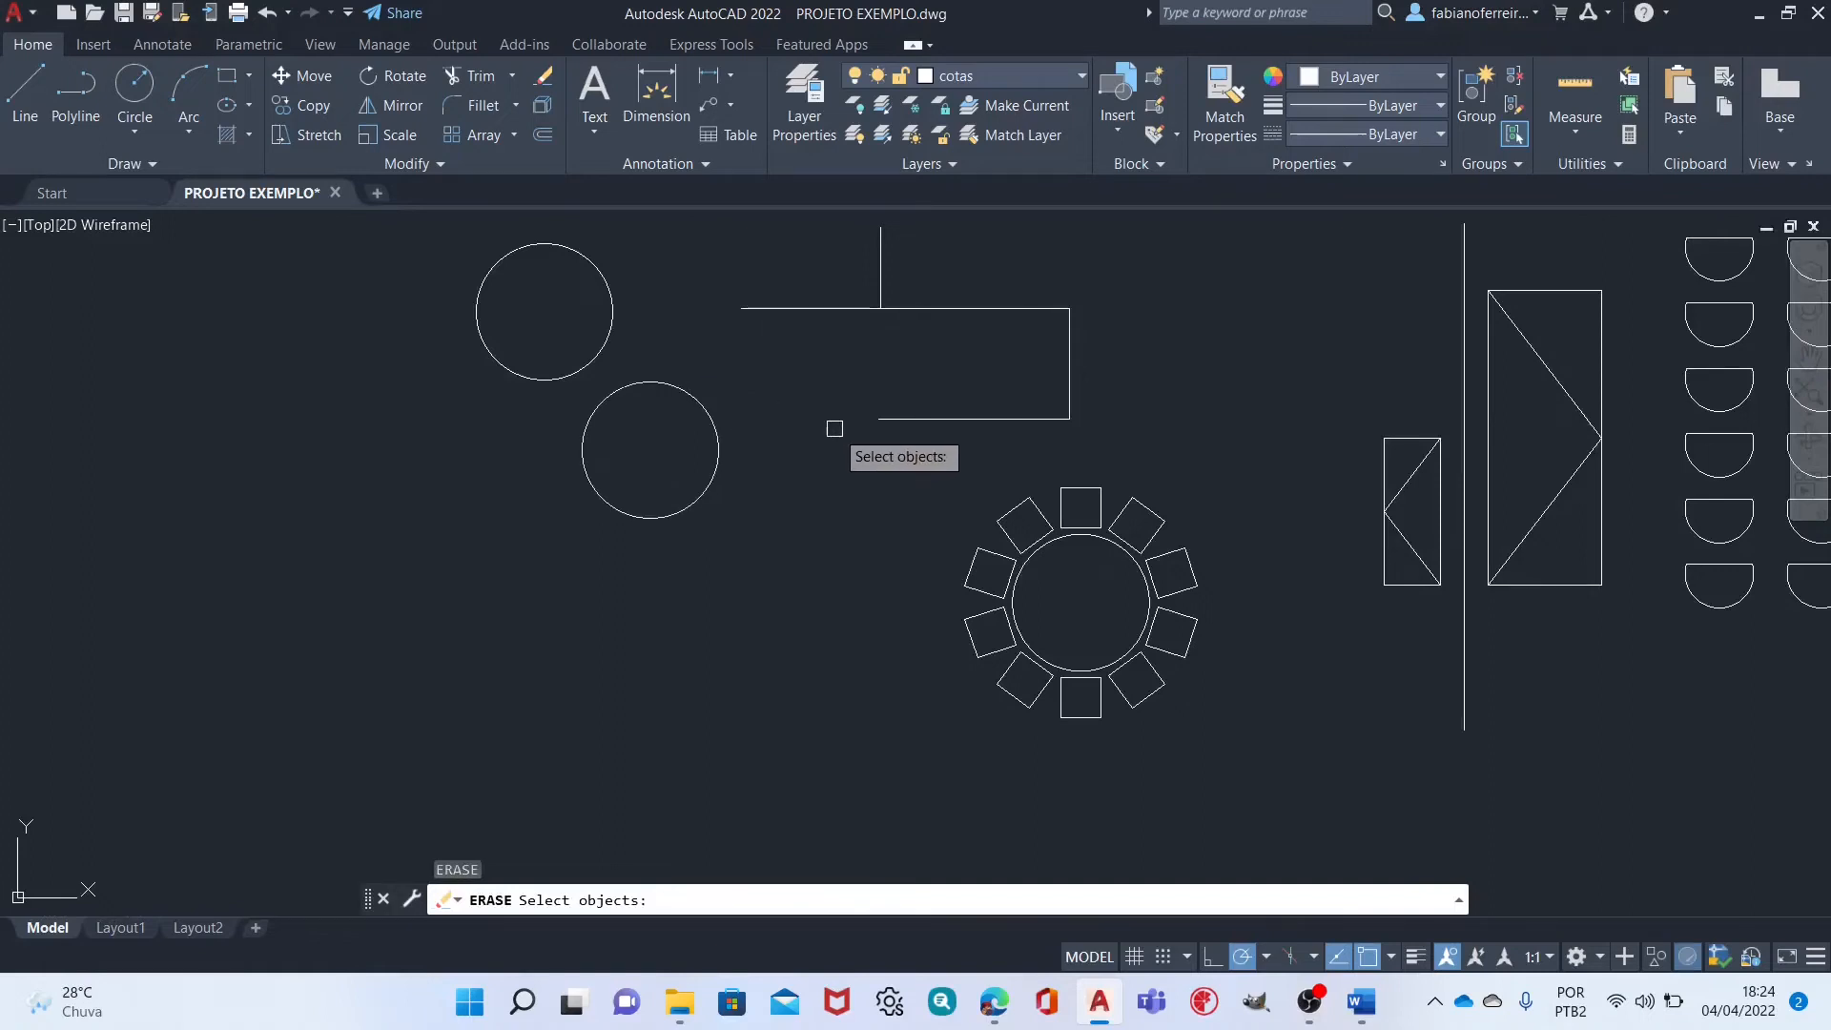
pyautogui.moveTo(896, 342); pyautogui.dragTo(862, 396, button='middle')
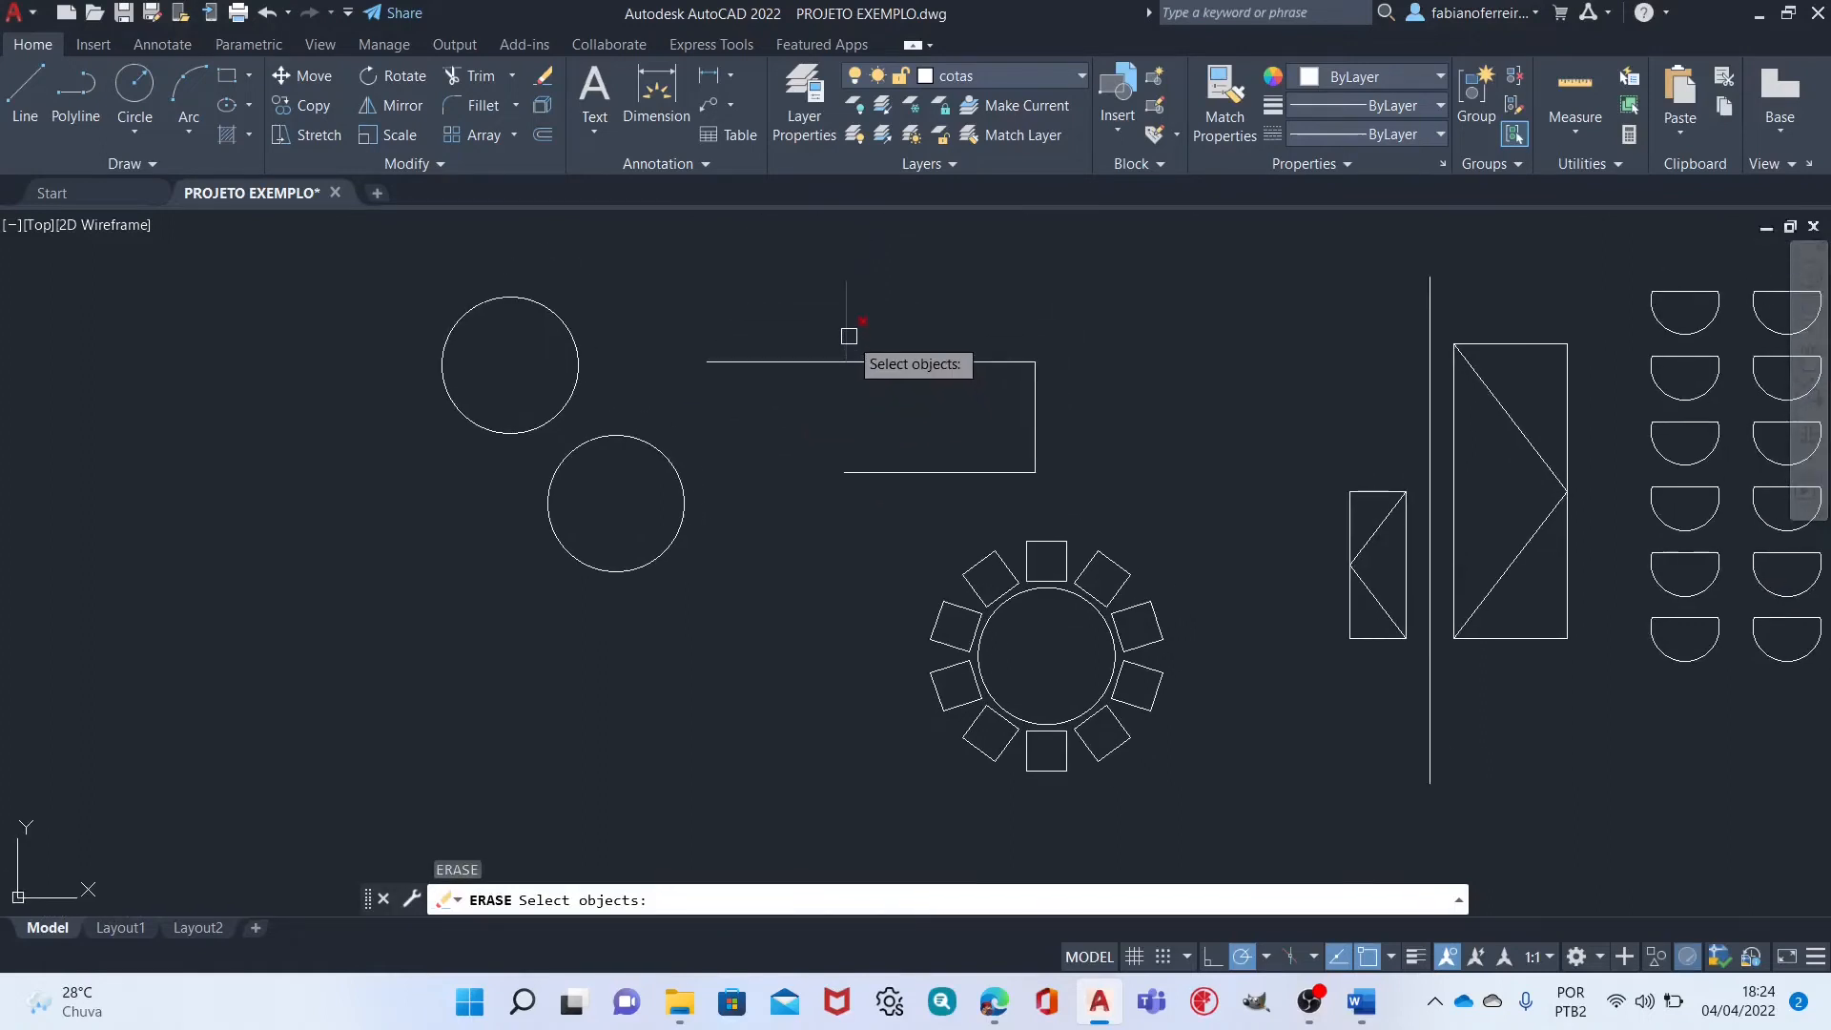
pyautogui.click(848, 336)
pyautogui.press('Escape')
# Erase the short vertical line standing on the upper edge of the open rectangular outline.
pyautogui.write('e')
pyautogui.press('Return')
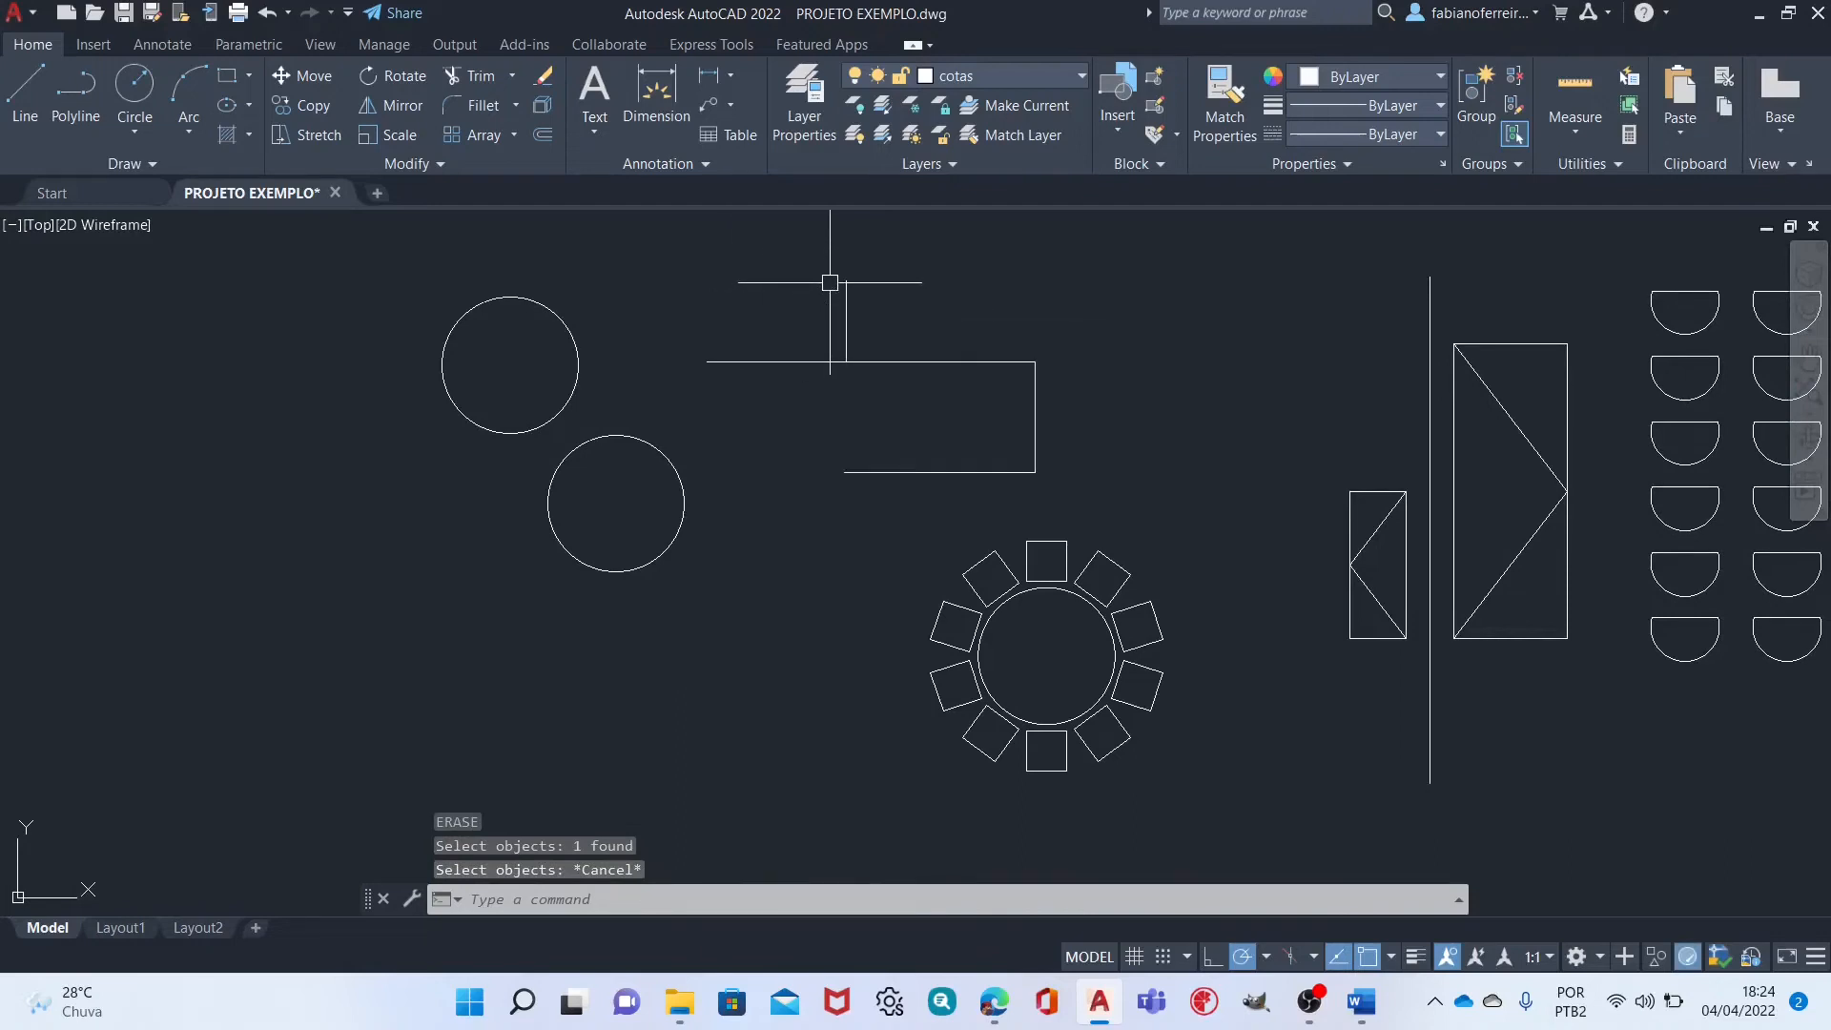
# Erase the short vertical line above the open rectangle and the lower of the two circles.
pyautogui.click(849, 307)
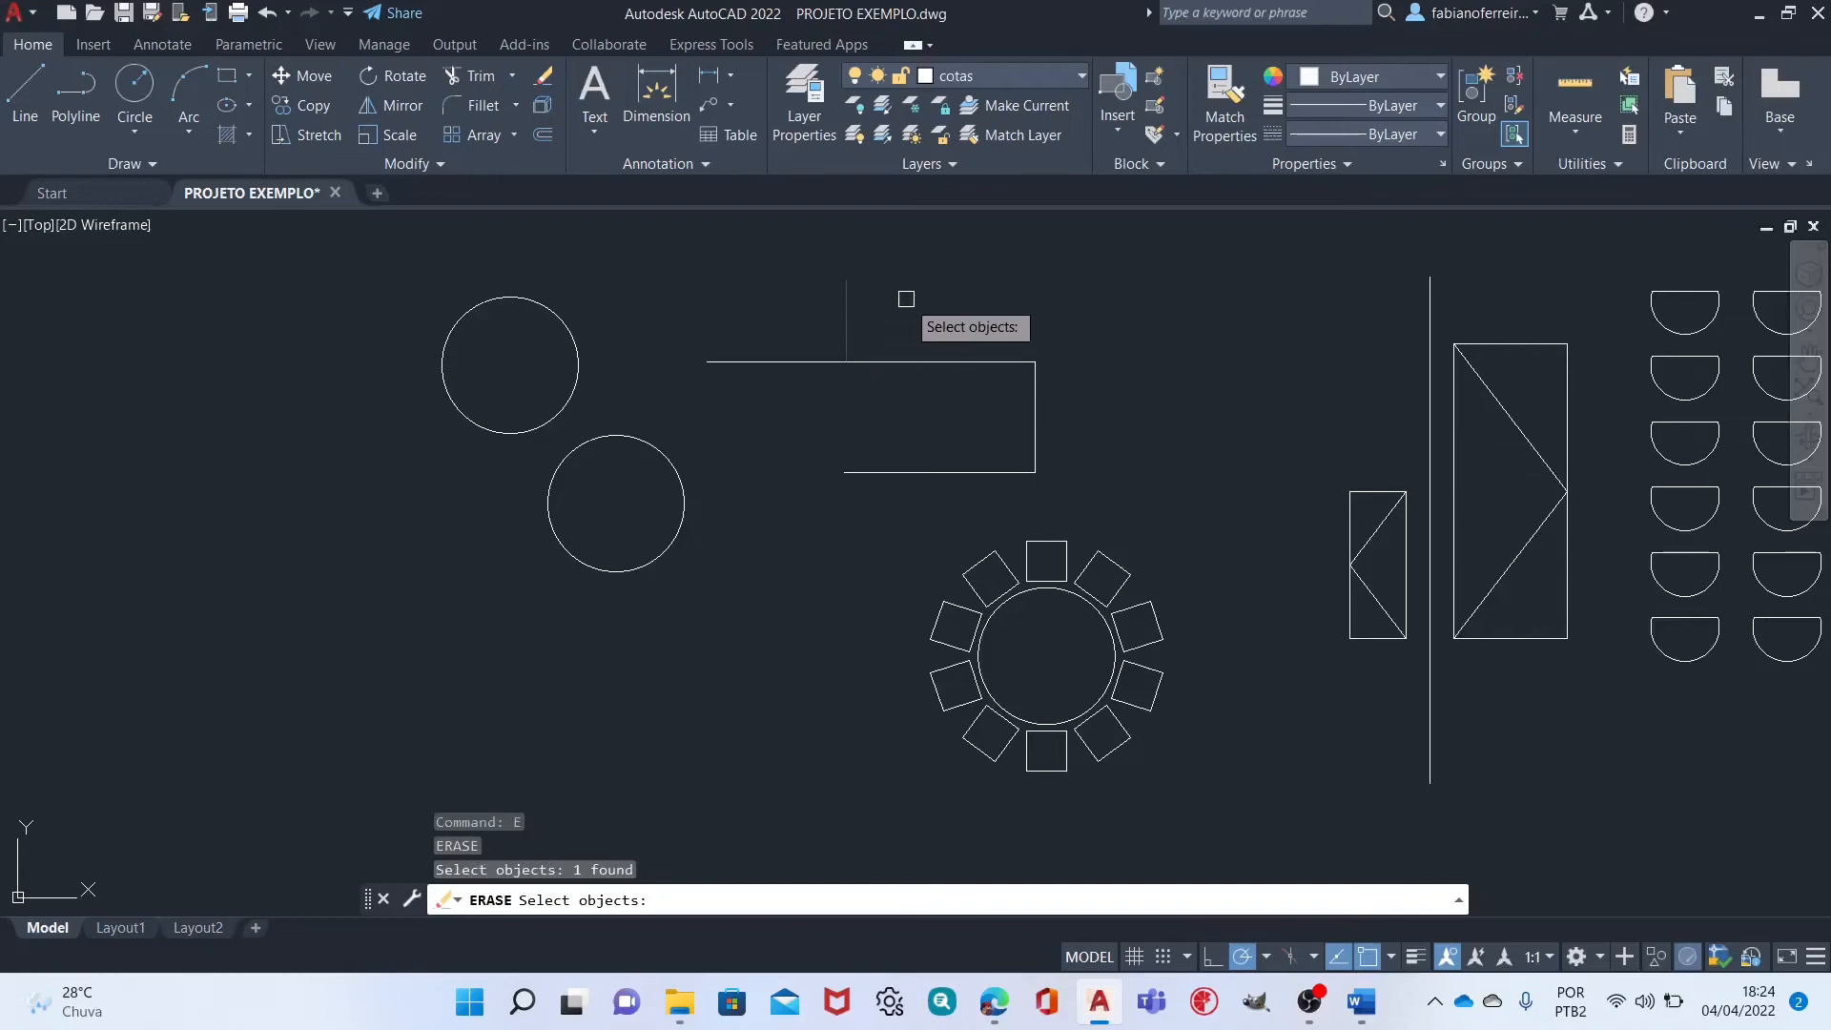
pyautogui.press('Return')
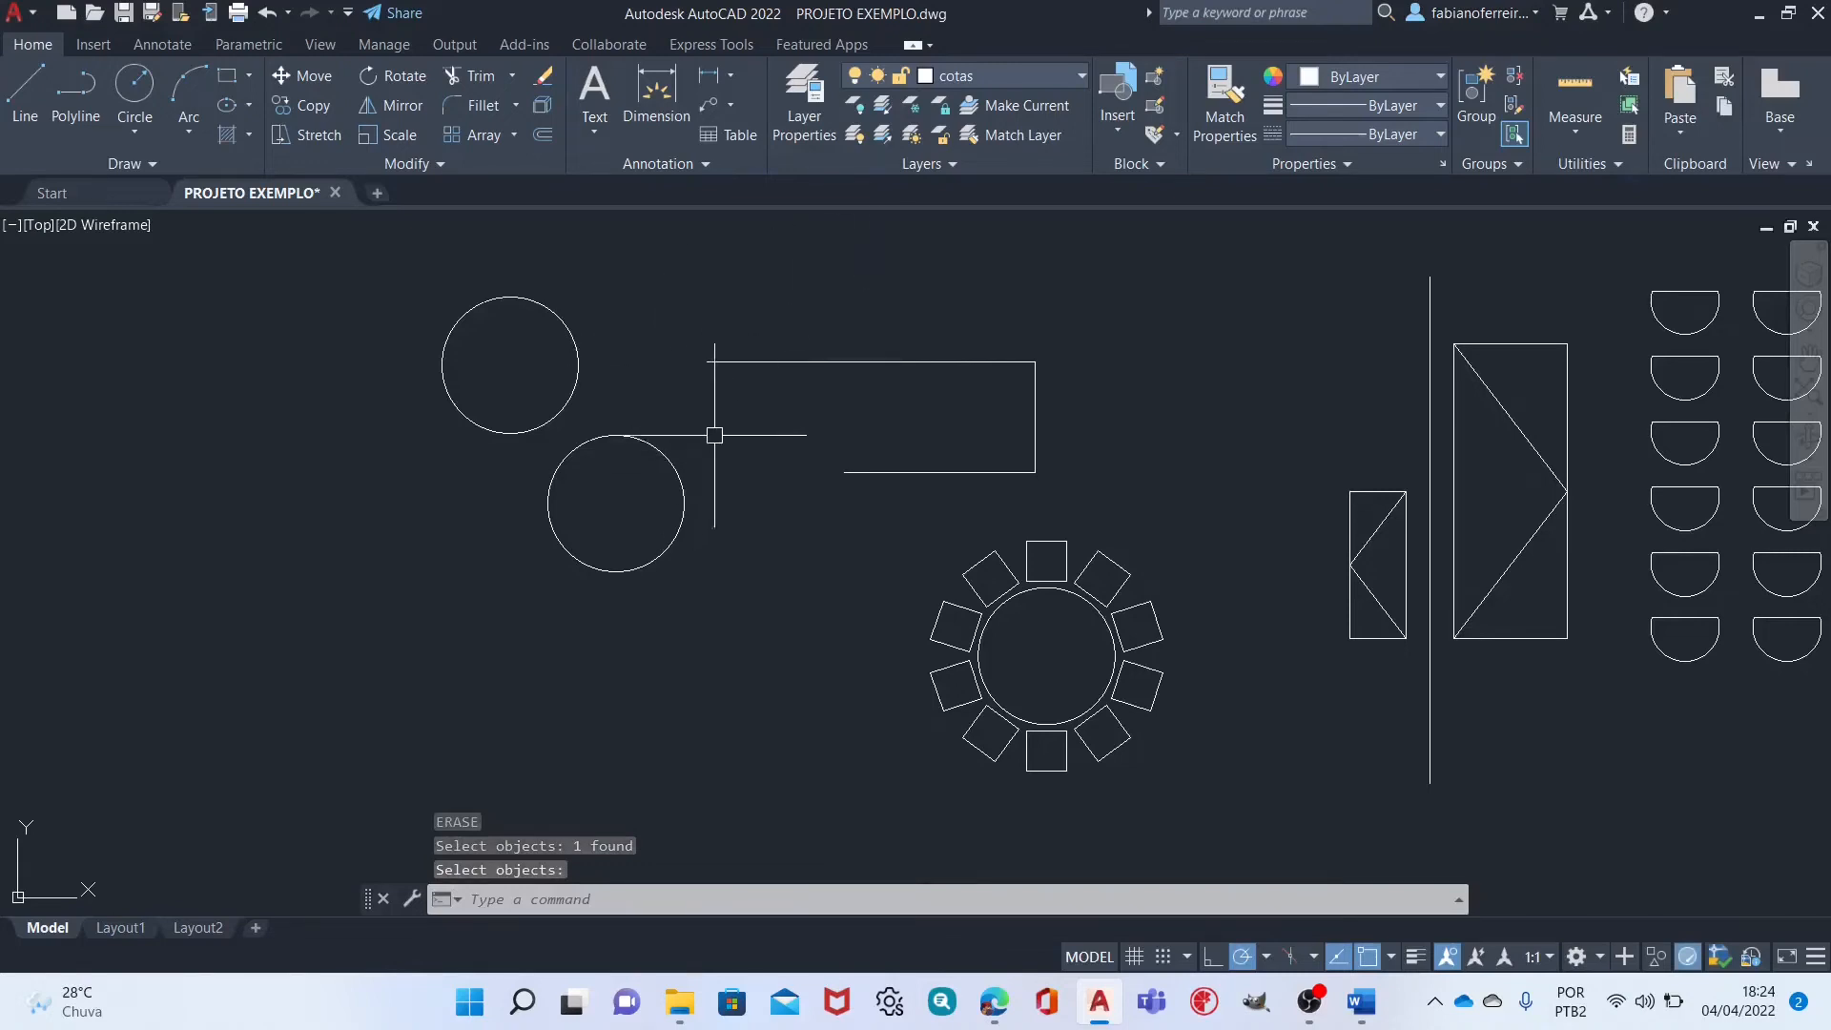
pyautogui.click(667, 421)
pyautogui.click(620, 469)
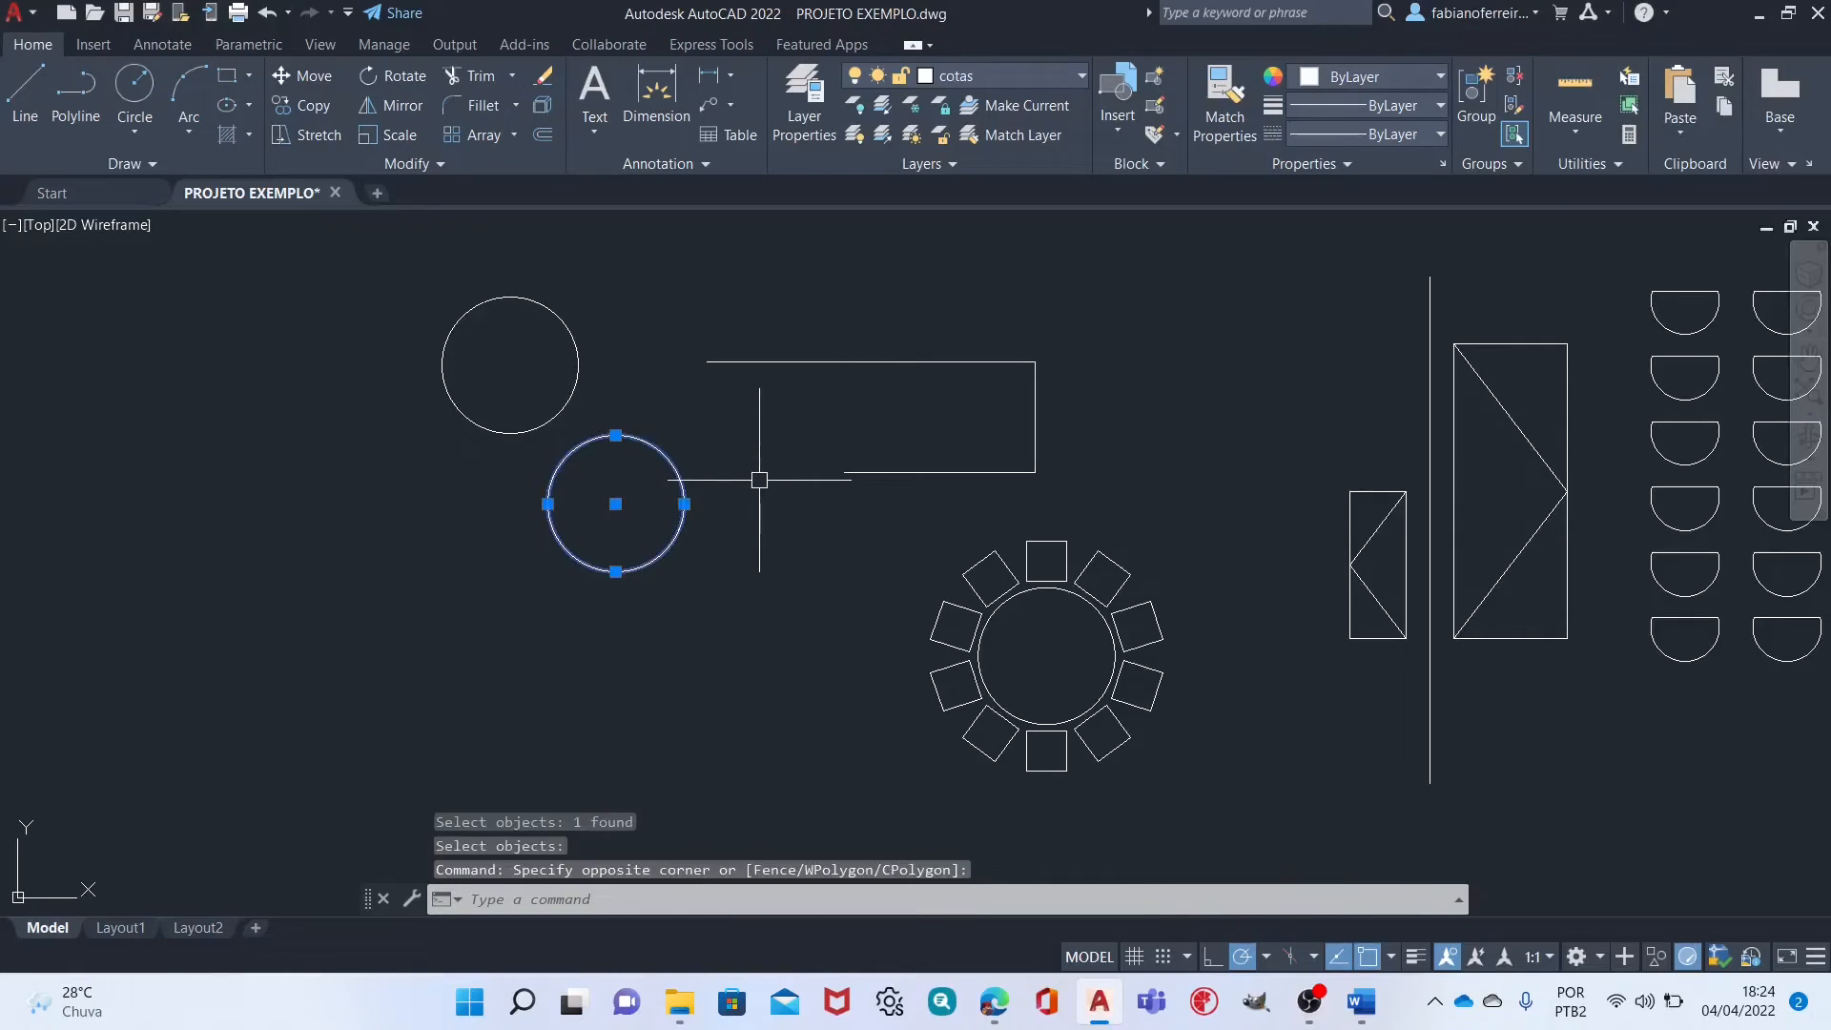
pyautogui.press('Delete')
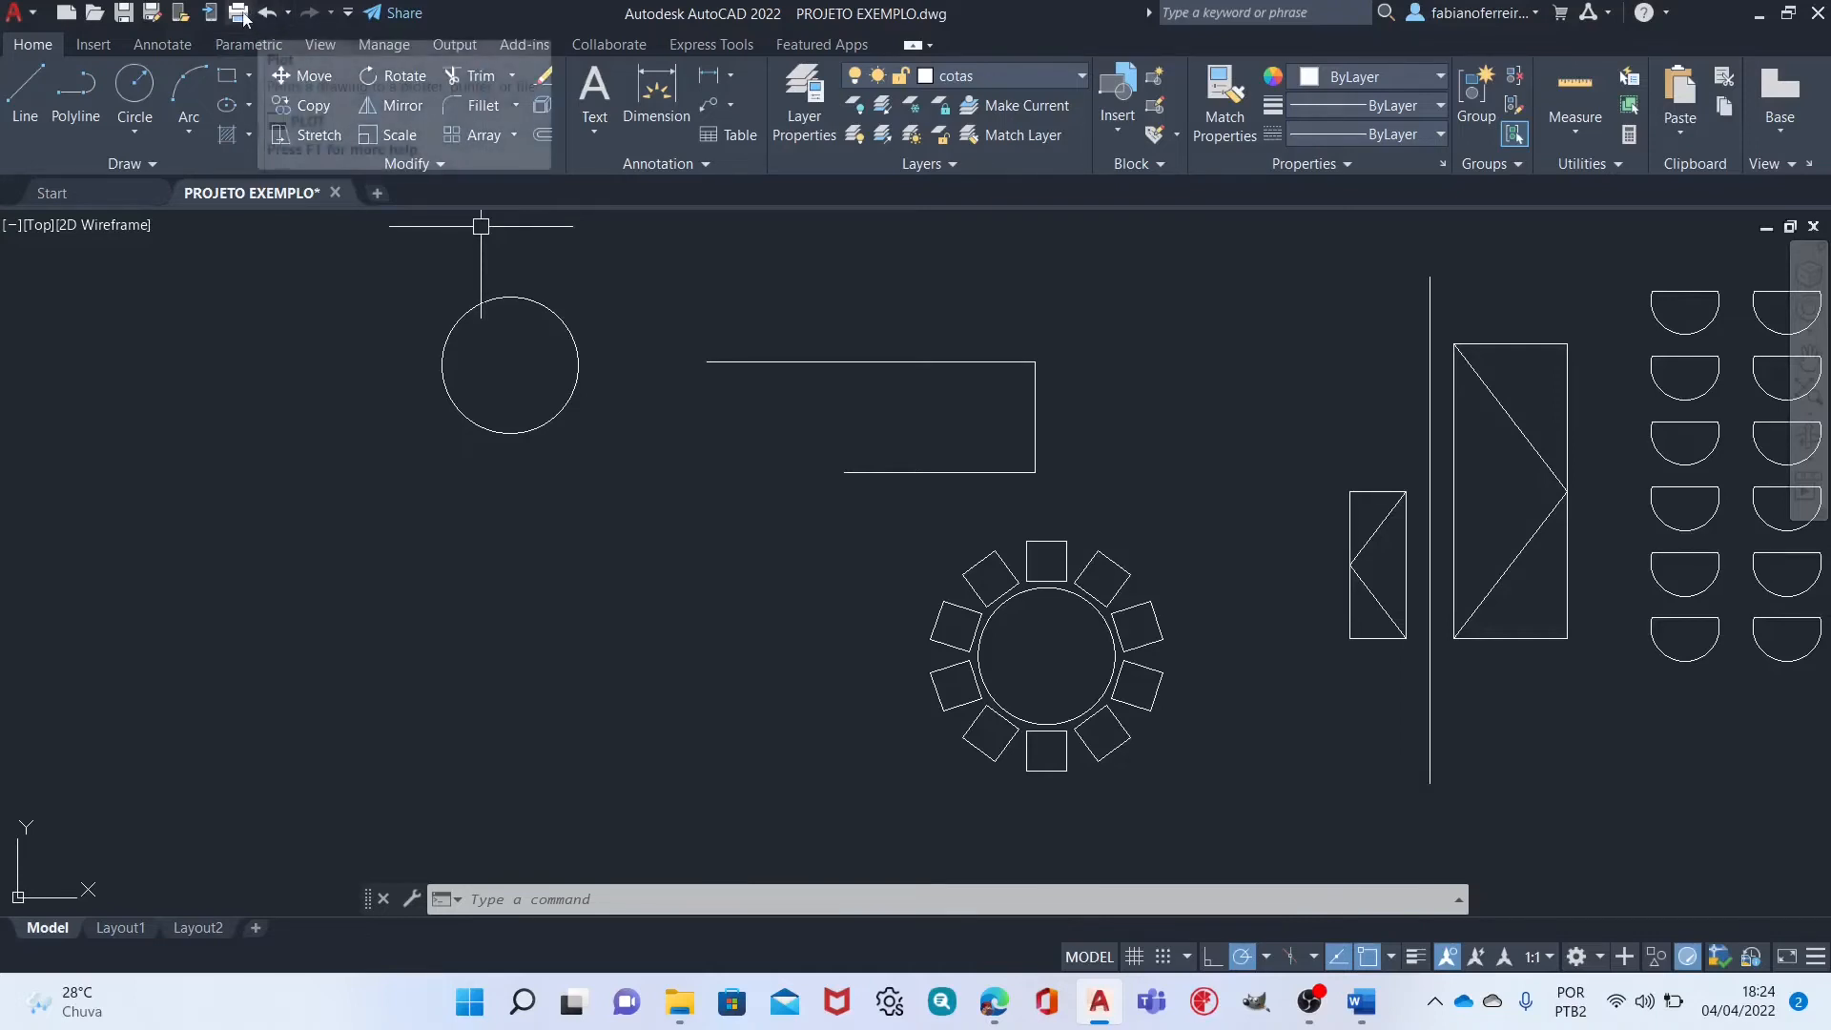
# Undo the erasing of the lower circle and the short vertical line.
pyautogui.click(291, 13)
pyautogui.moveTo(425, 105); pyautogui.dragTo(511, 13)
pyautogui.click(511, 14)
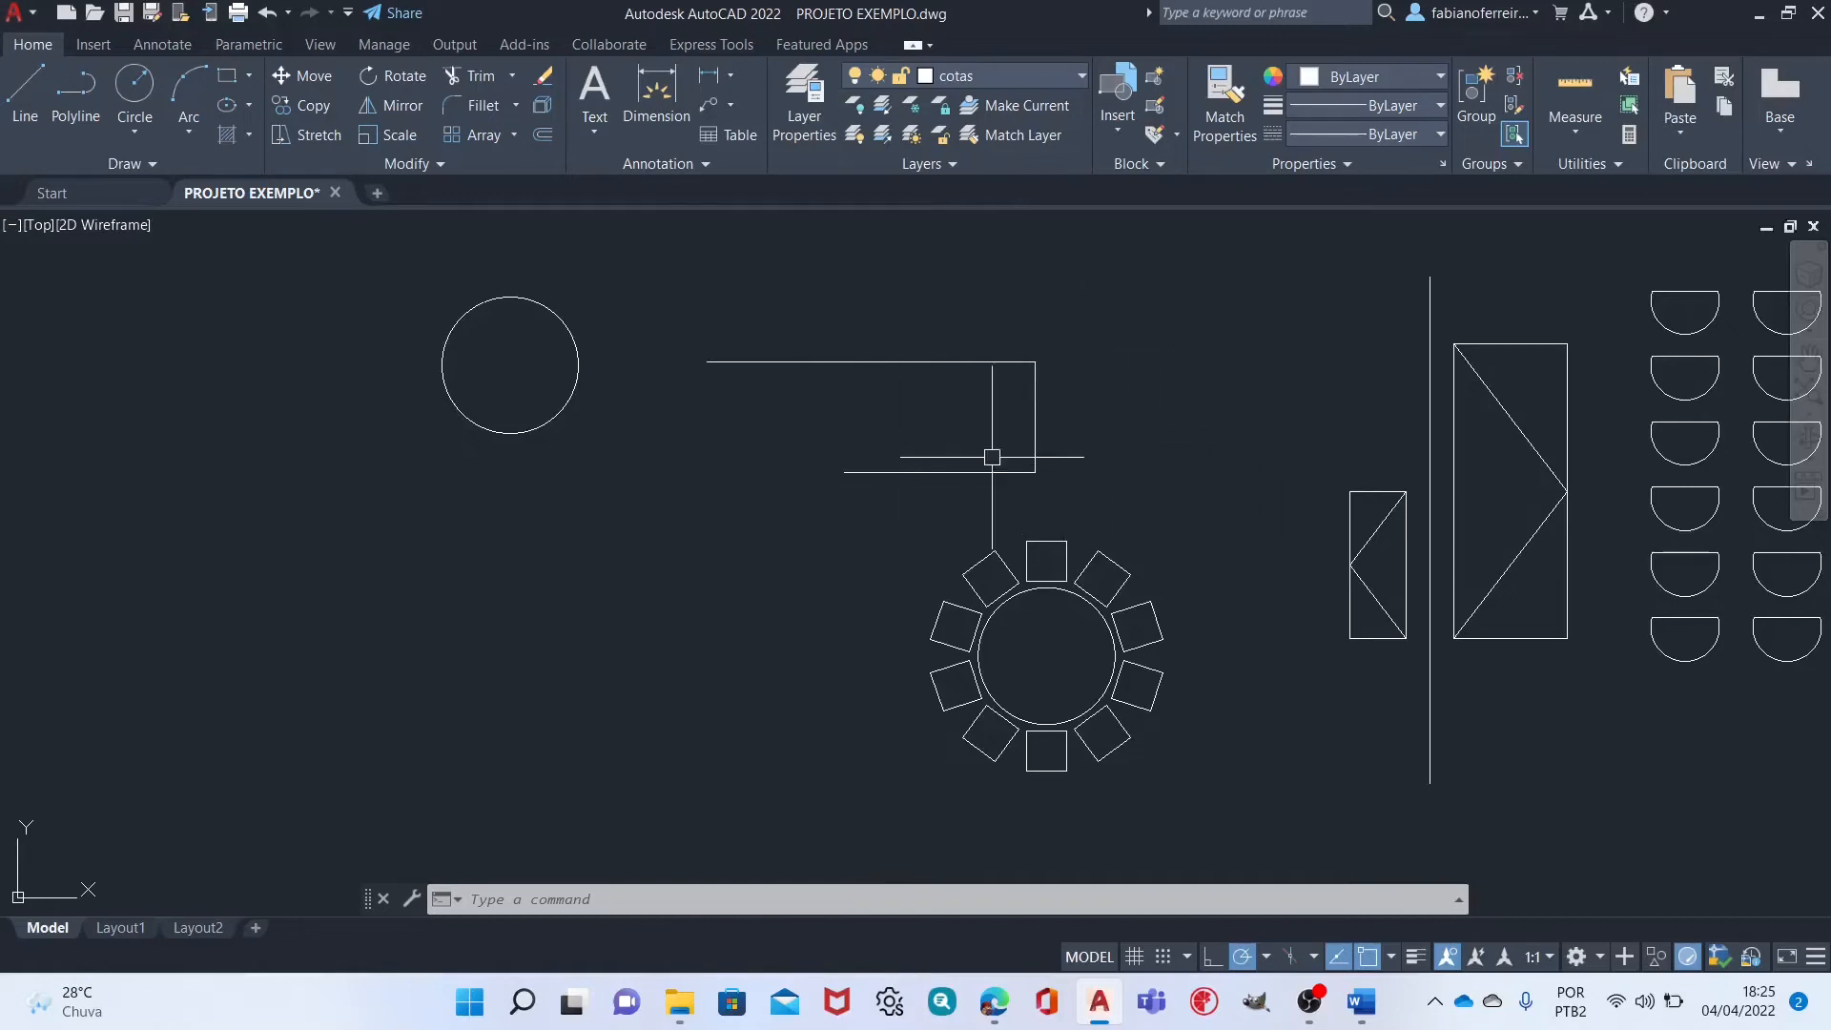
pyautogui.moveTo(1207, 445); pyautogui.dragTo(1158, 404, button='middle')
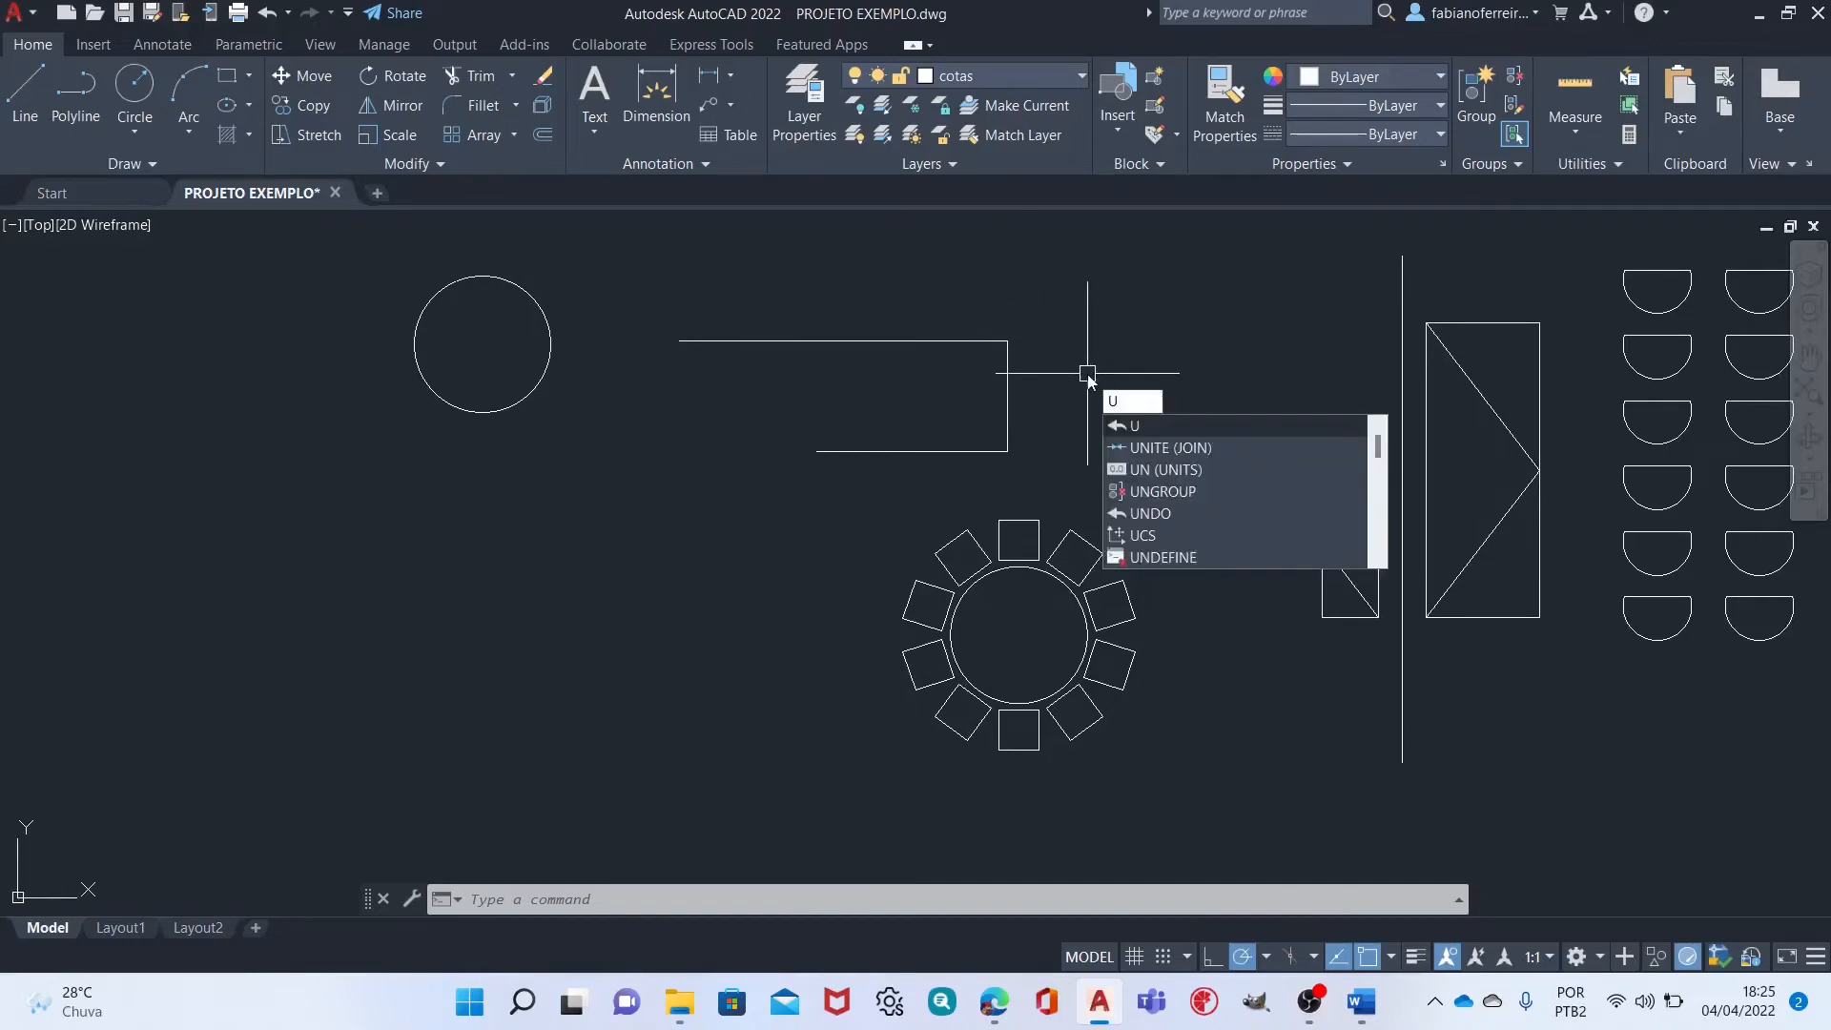
pyautogui.press('Return')
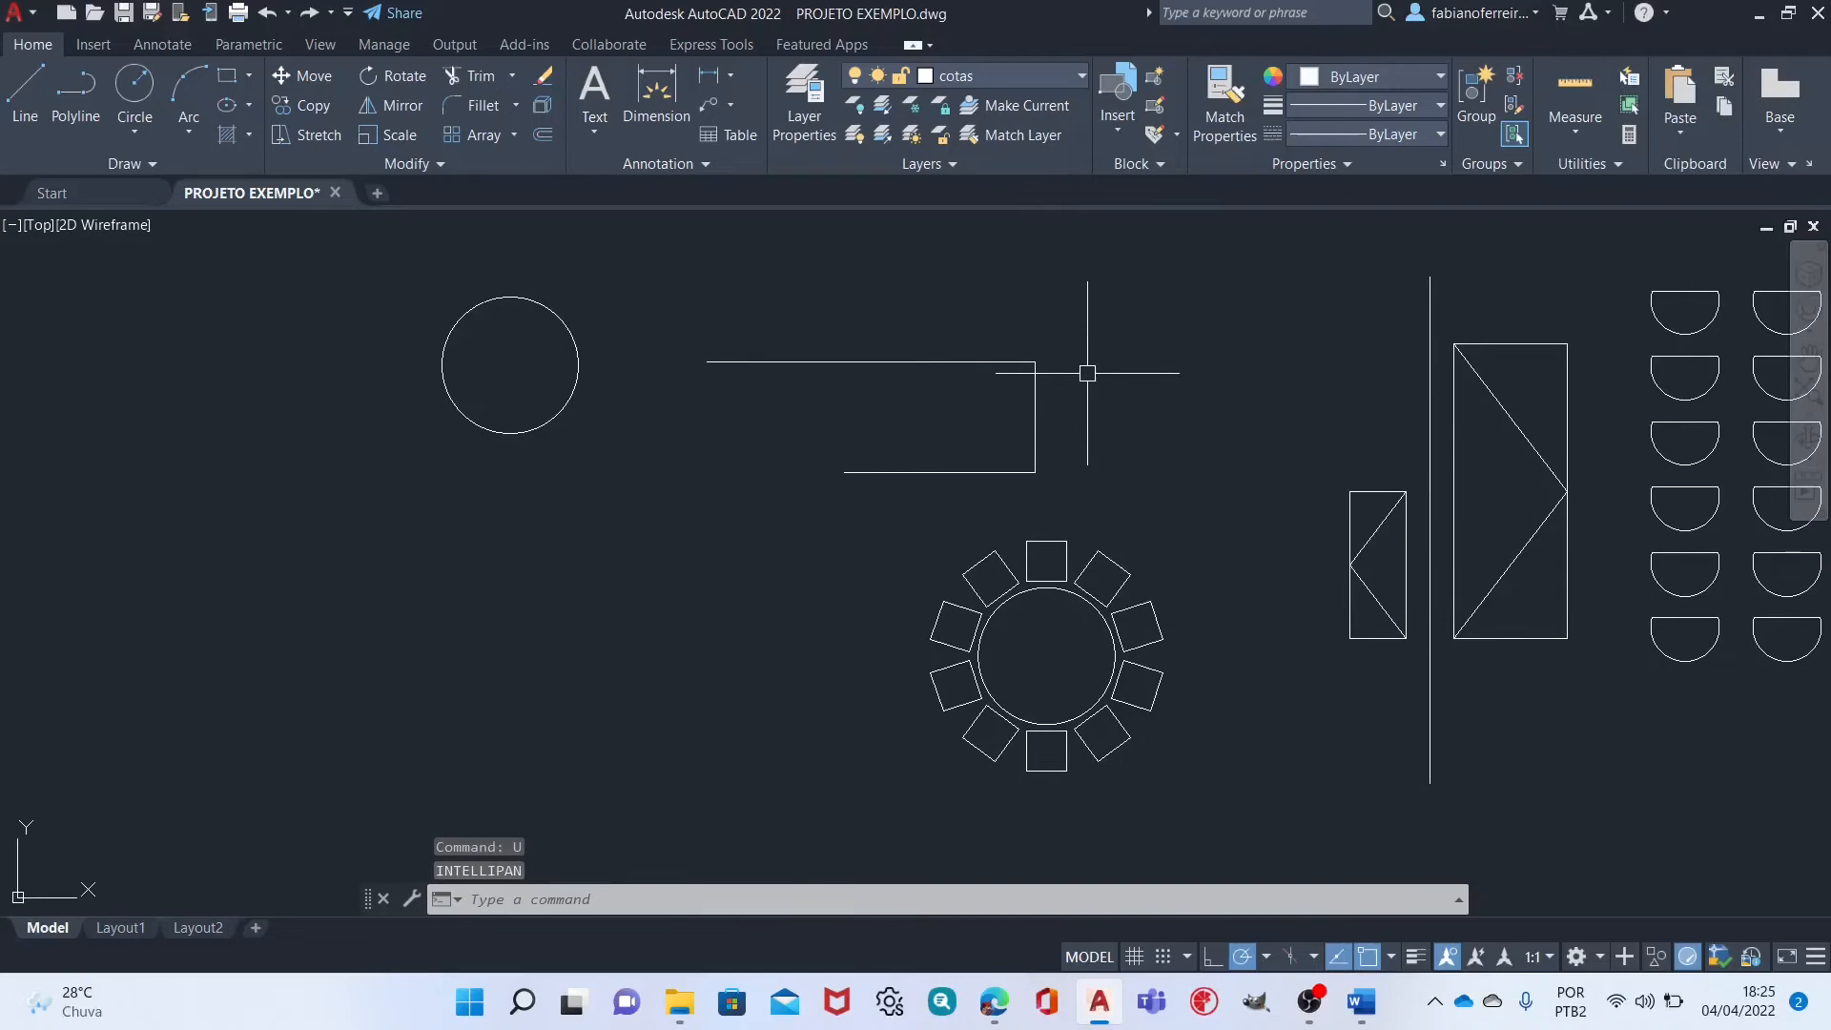
pyautogui.press('Return')
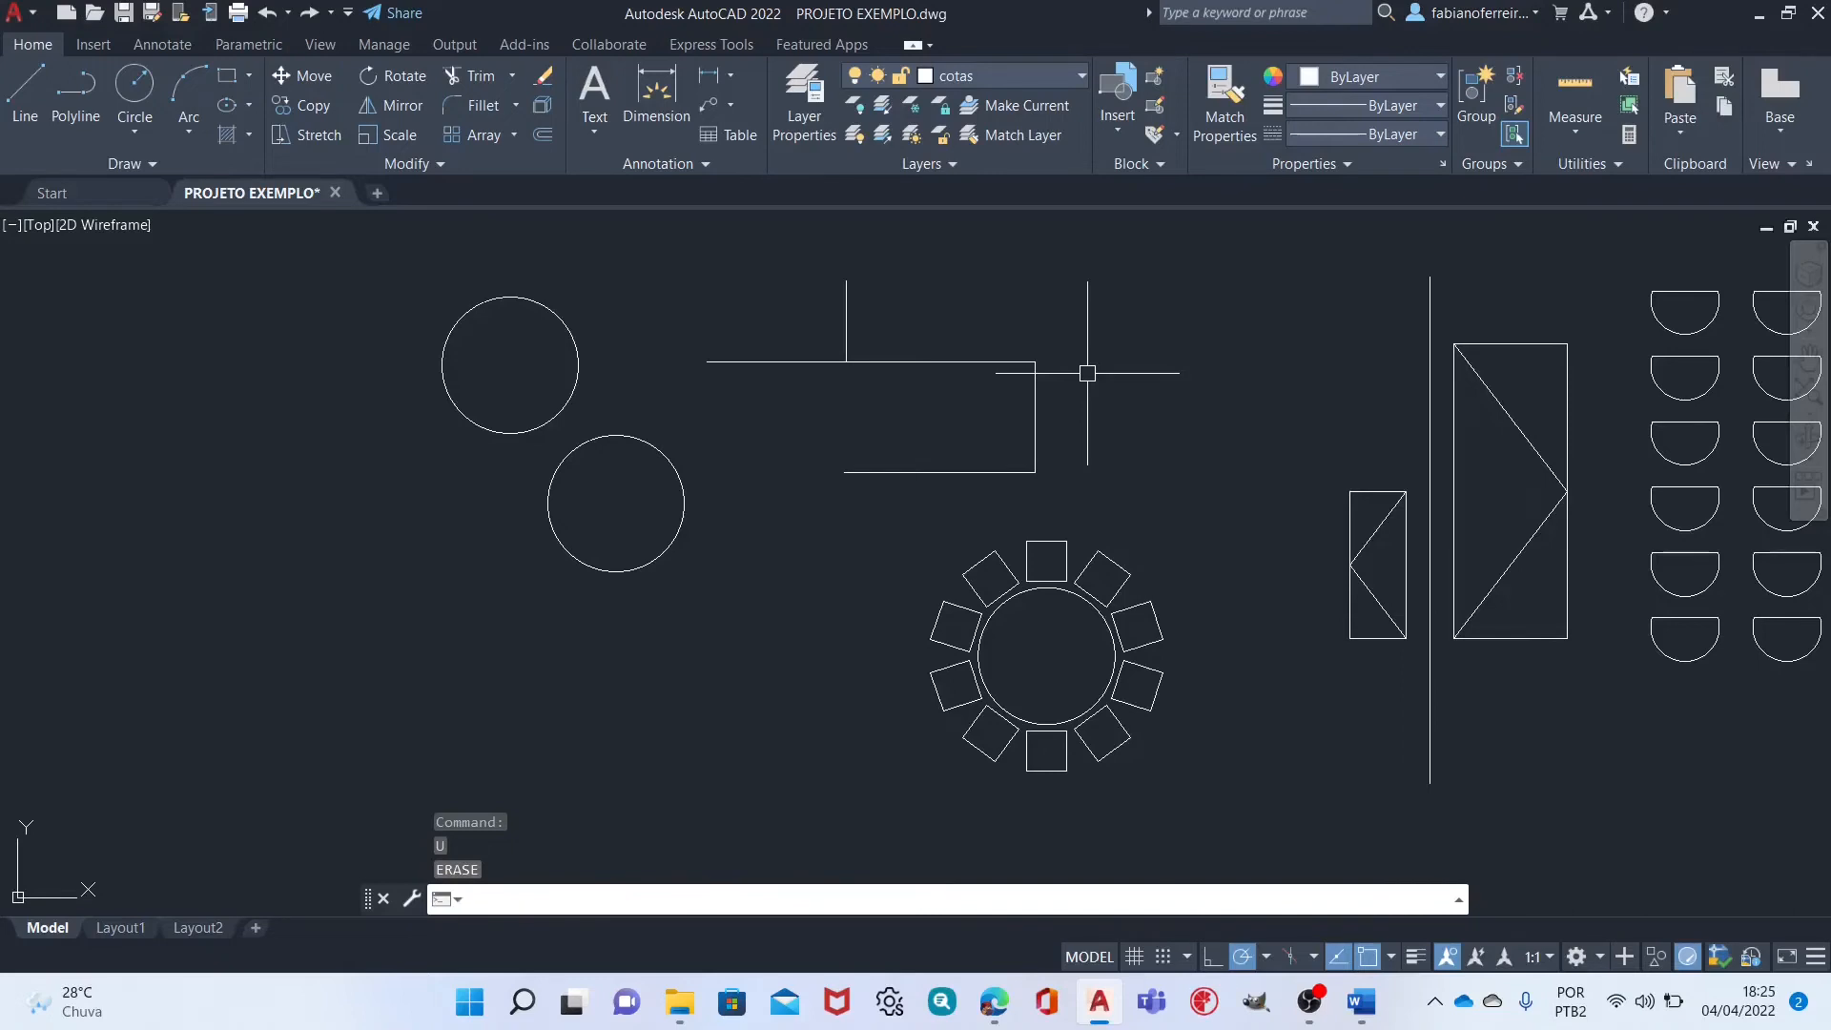
# Locate the double bed in SUÍTE-1 on the ground-floor plan and check how it selects as one object.
pyautogui.moveTo(1117, 396); pyautogui.dragTo(1071, 385, button='middle')
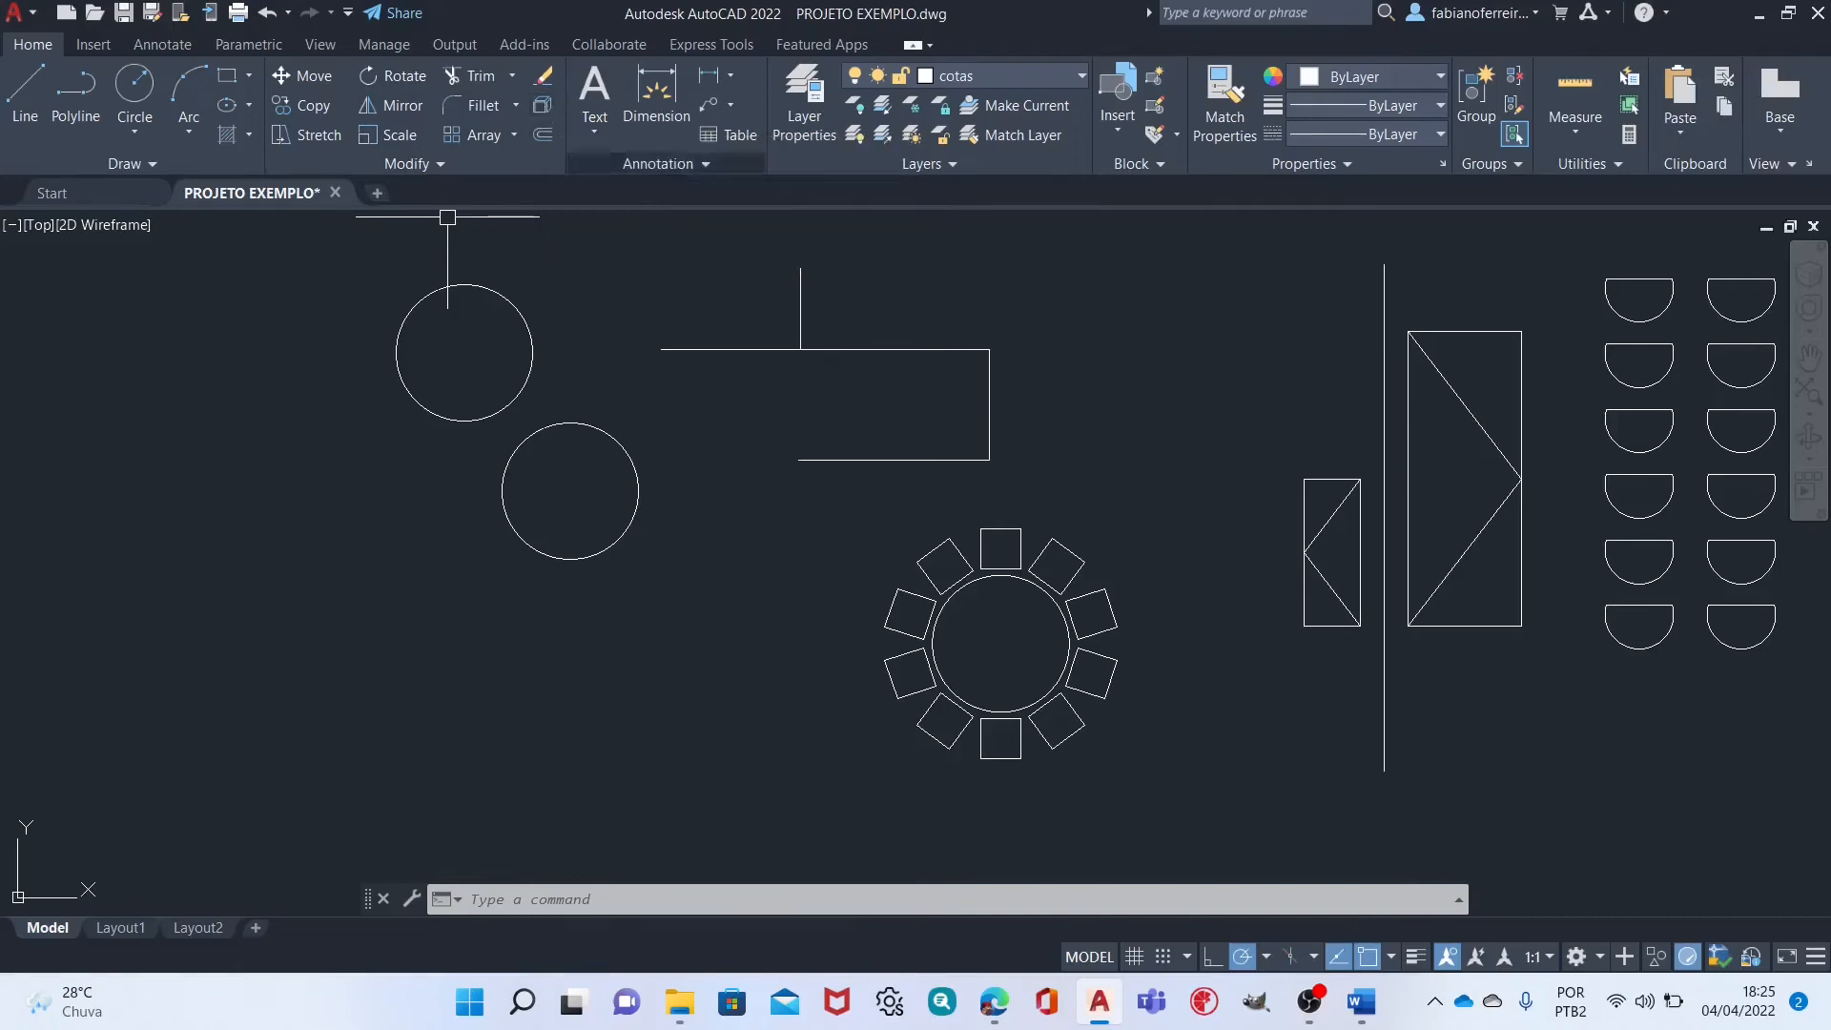
pyautogui.moveTo(1111, 398); pyautogui.dragTo(826, 405, button='middle')
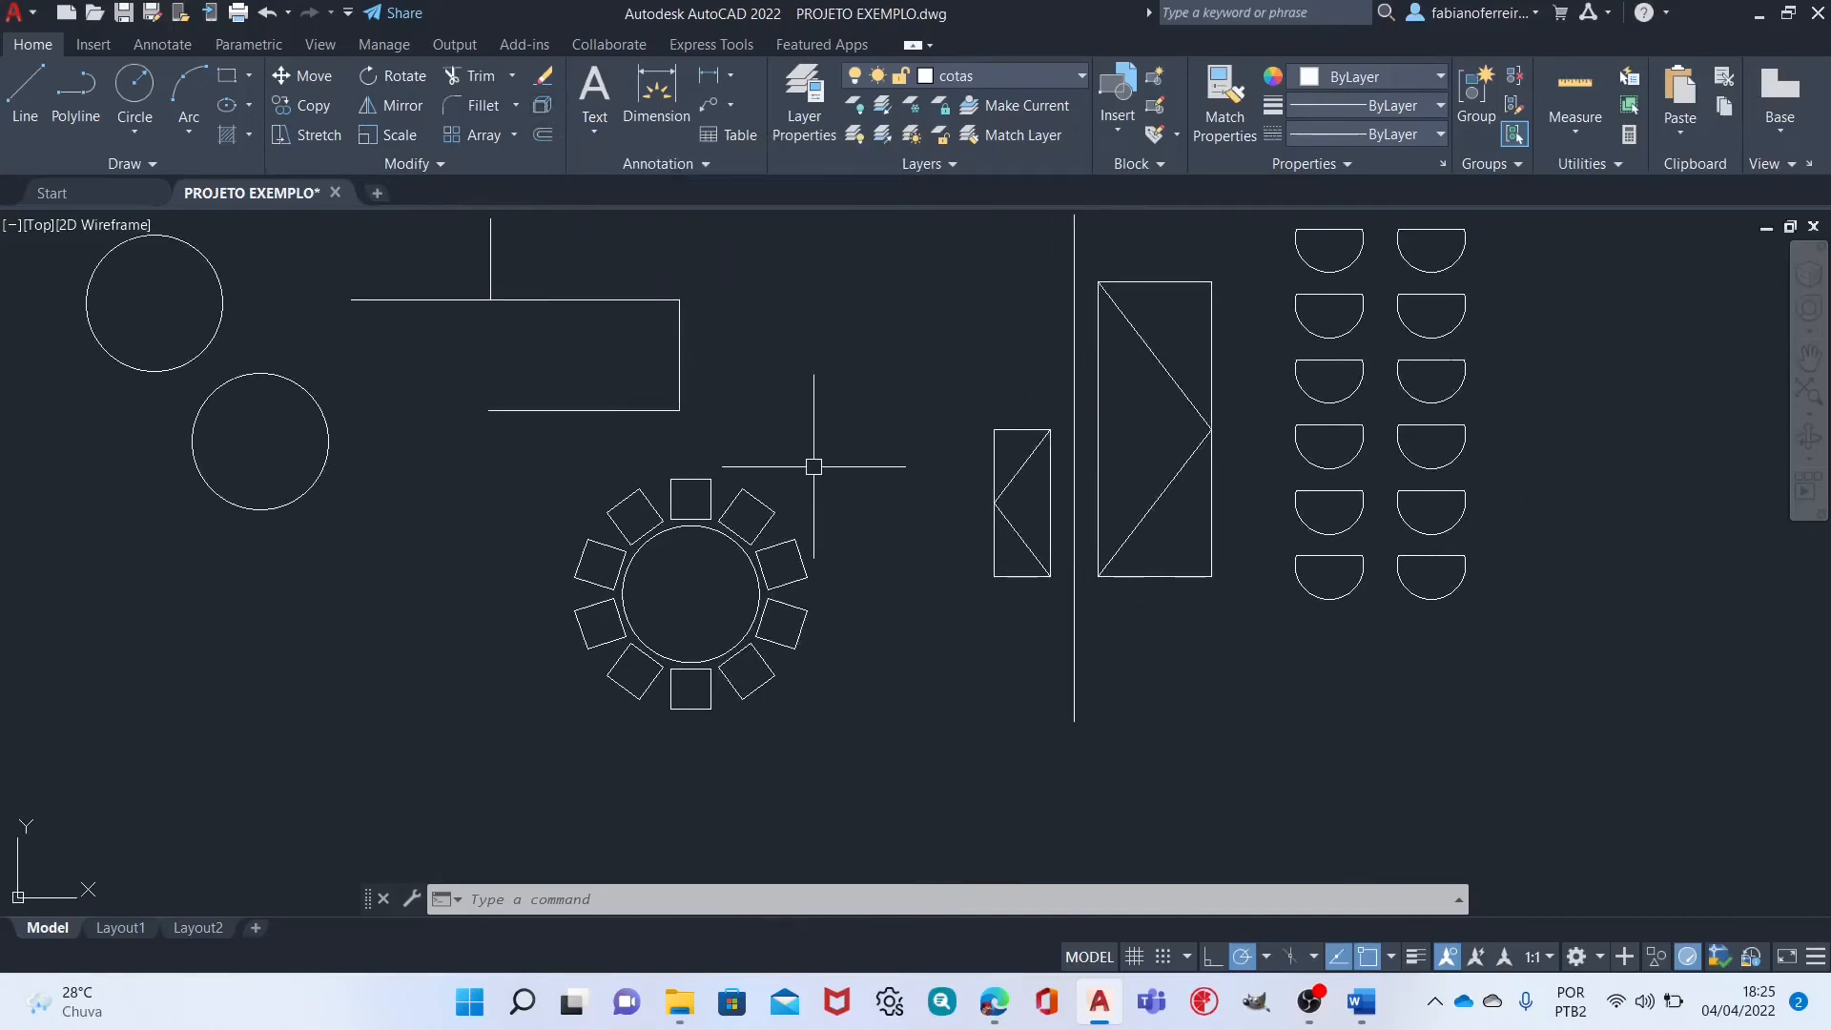
pyautogui.moveTo(639, 373); pyautogui.dragTo(676, 412, button='middle')
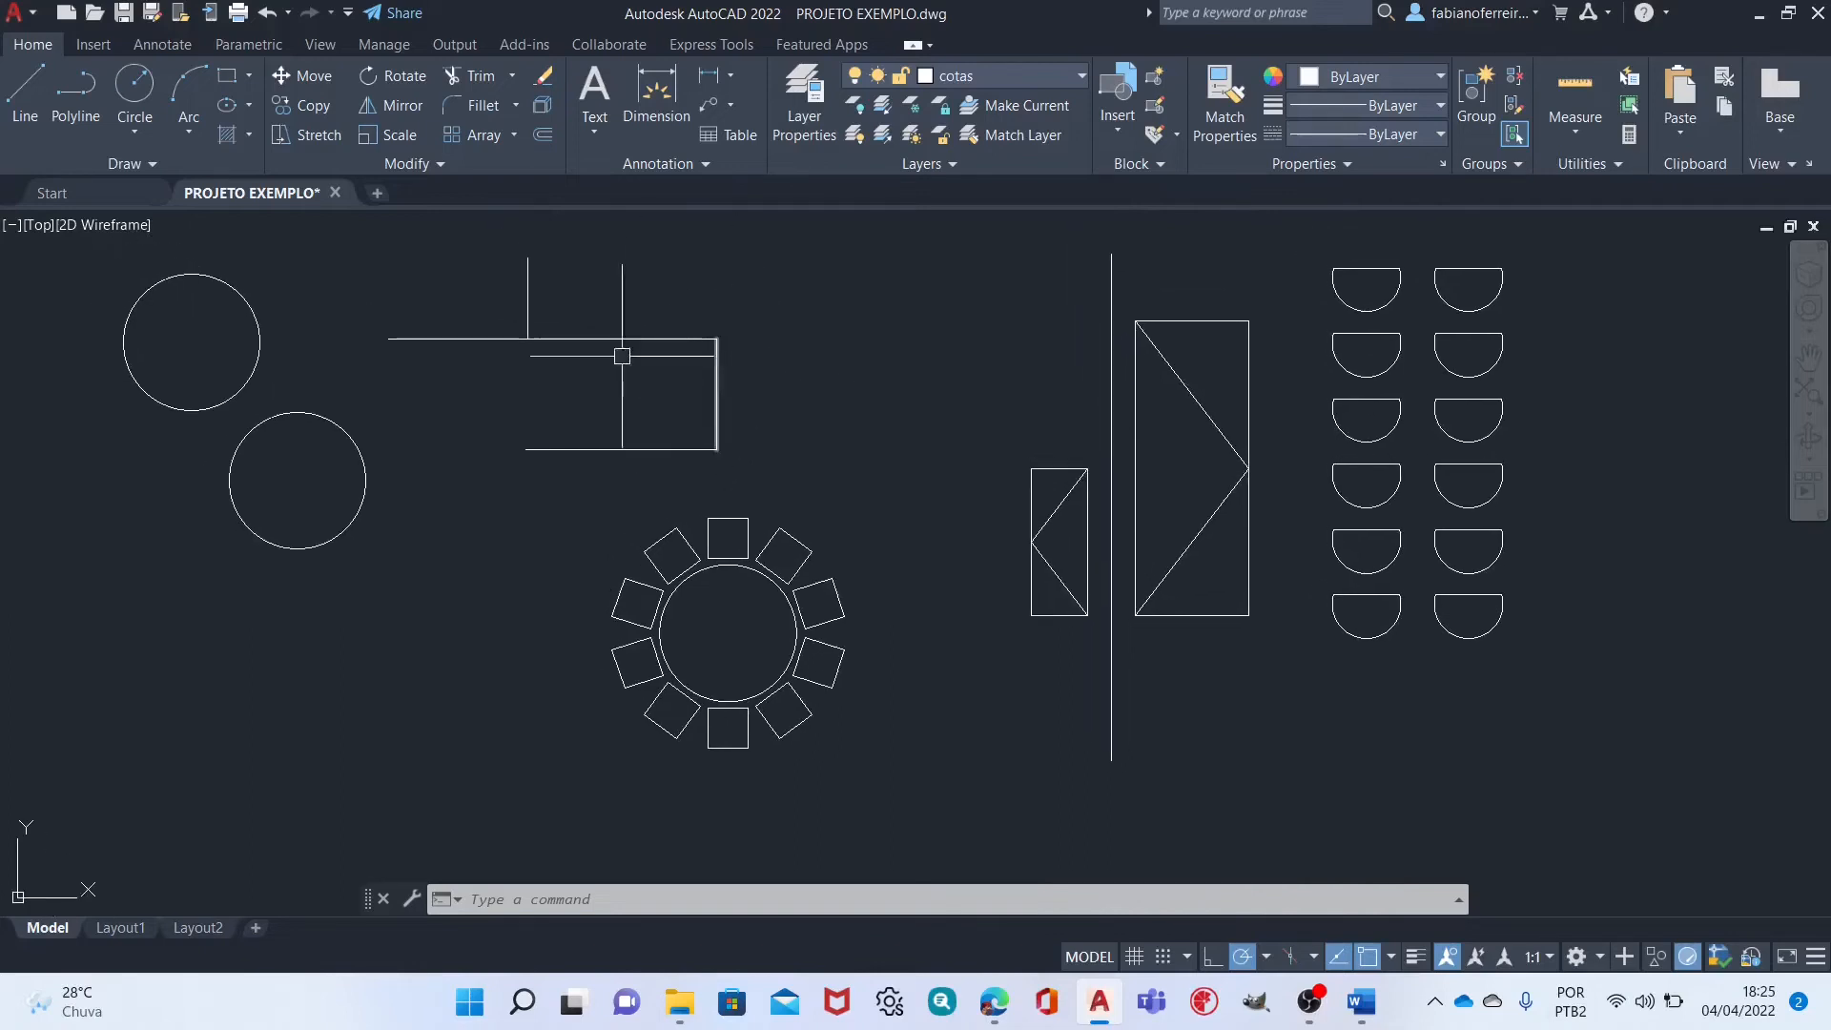
pyautogui.moveTo(797, 343)
pyautogui.mouseDown(button='middle')
pyautogui.moveTo(913, 428)
pyautogui.moveTo(980, 573)
pyautogui.mouseUp(button='middle')
pyautogui.scroll(6, 818, 423)
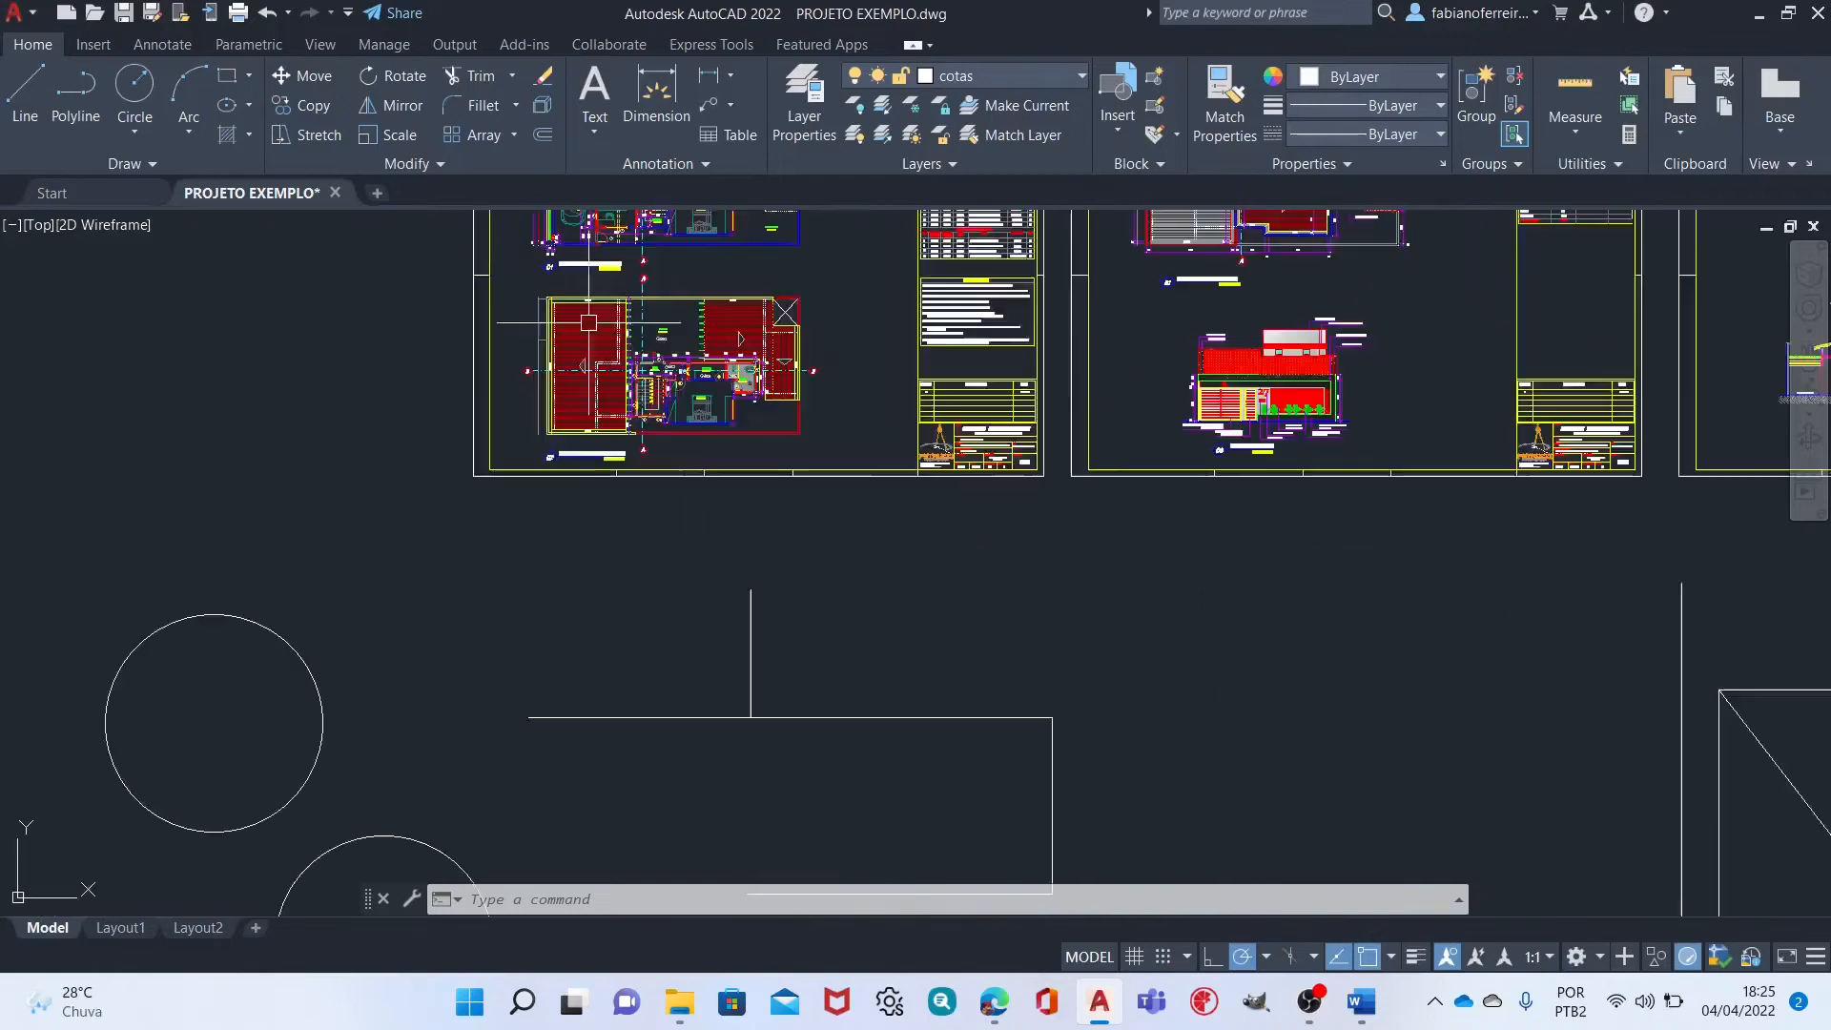
pyautogui.scroll(8, 818, 424)
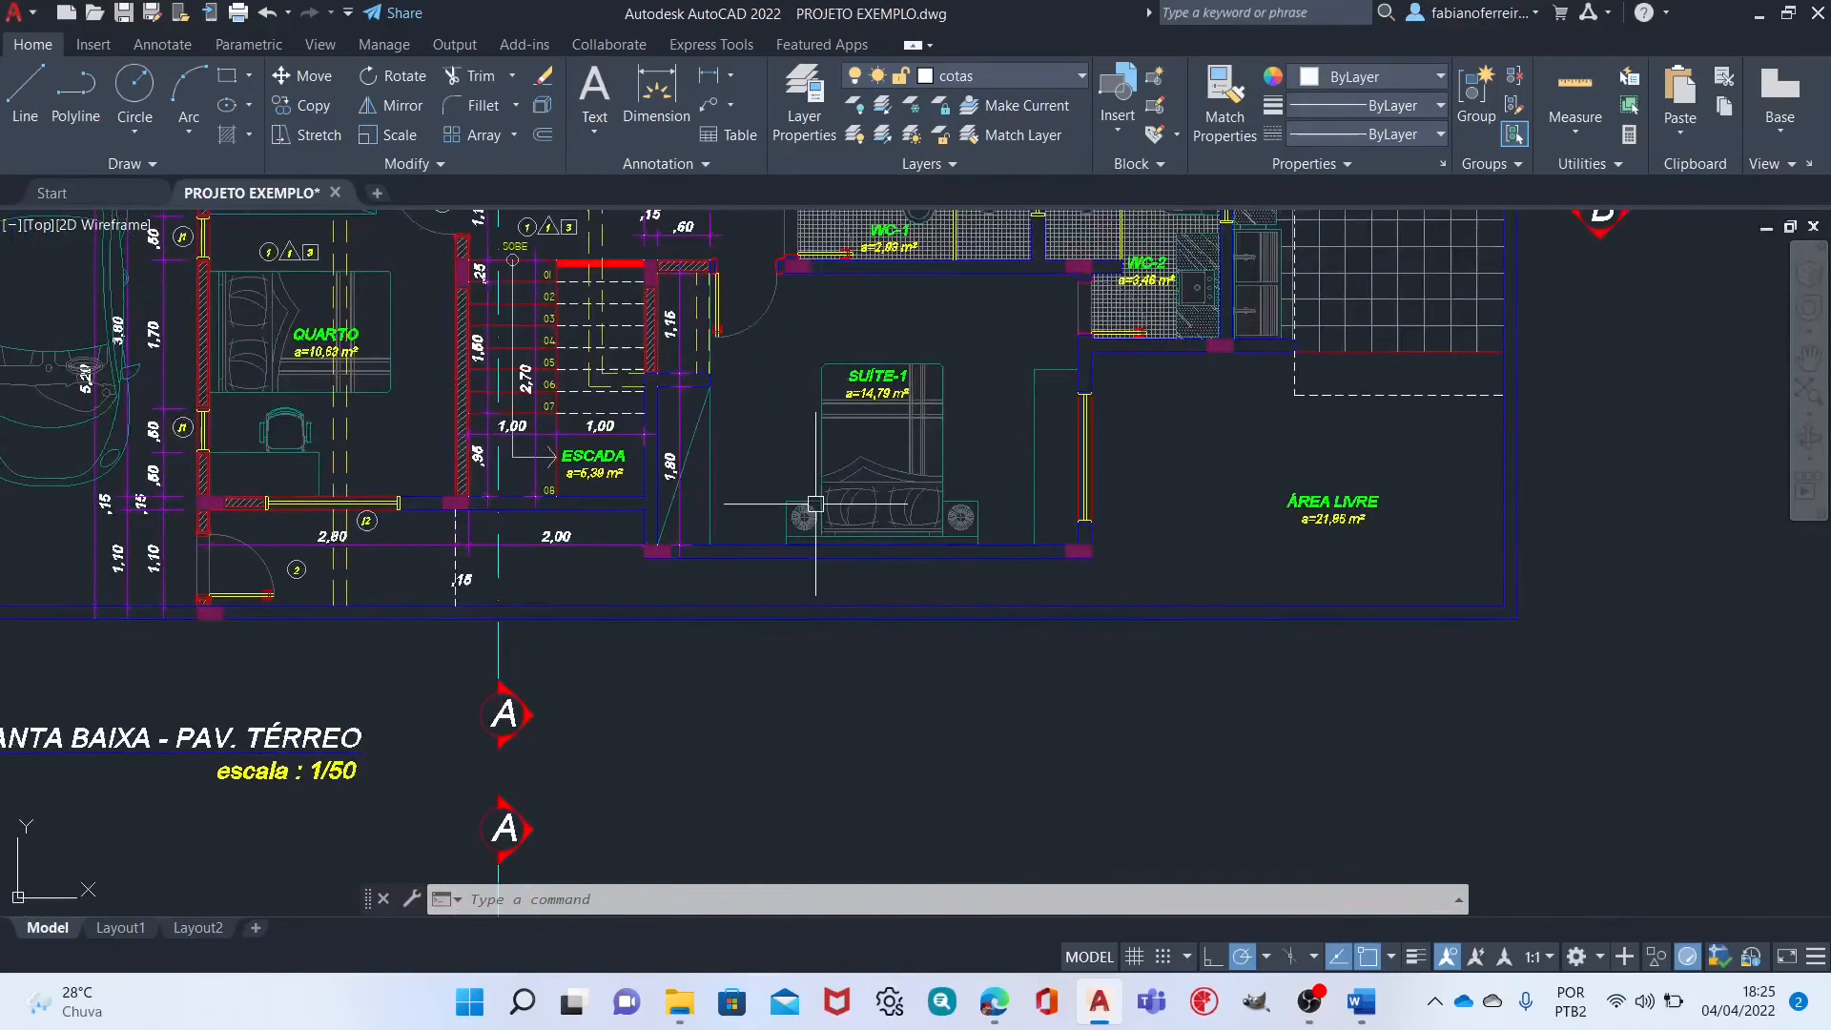
pyautogui.click(881, 391)
pyautogui.click(840, 491)
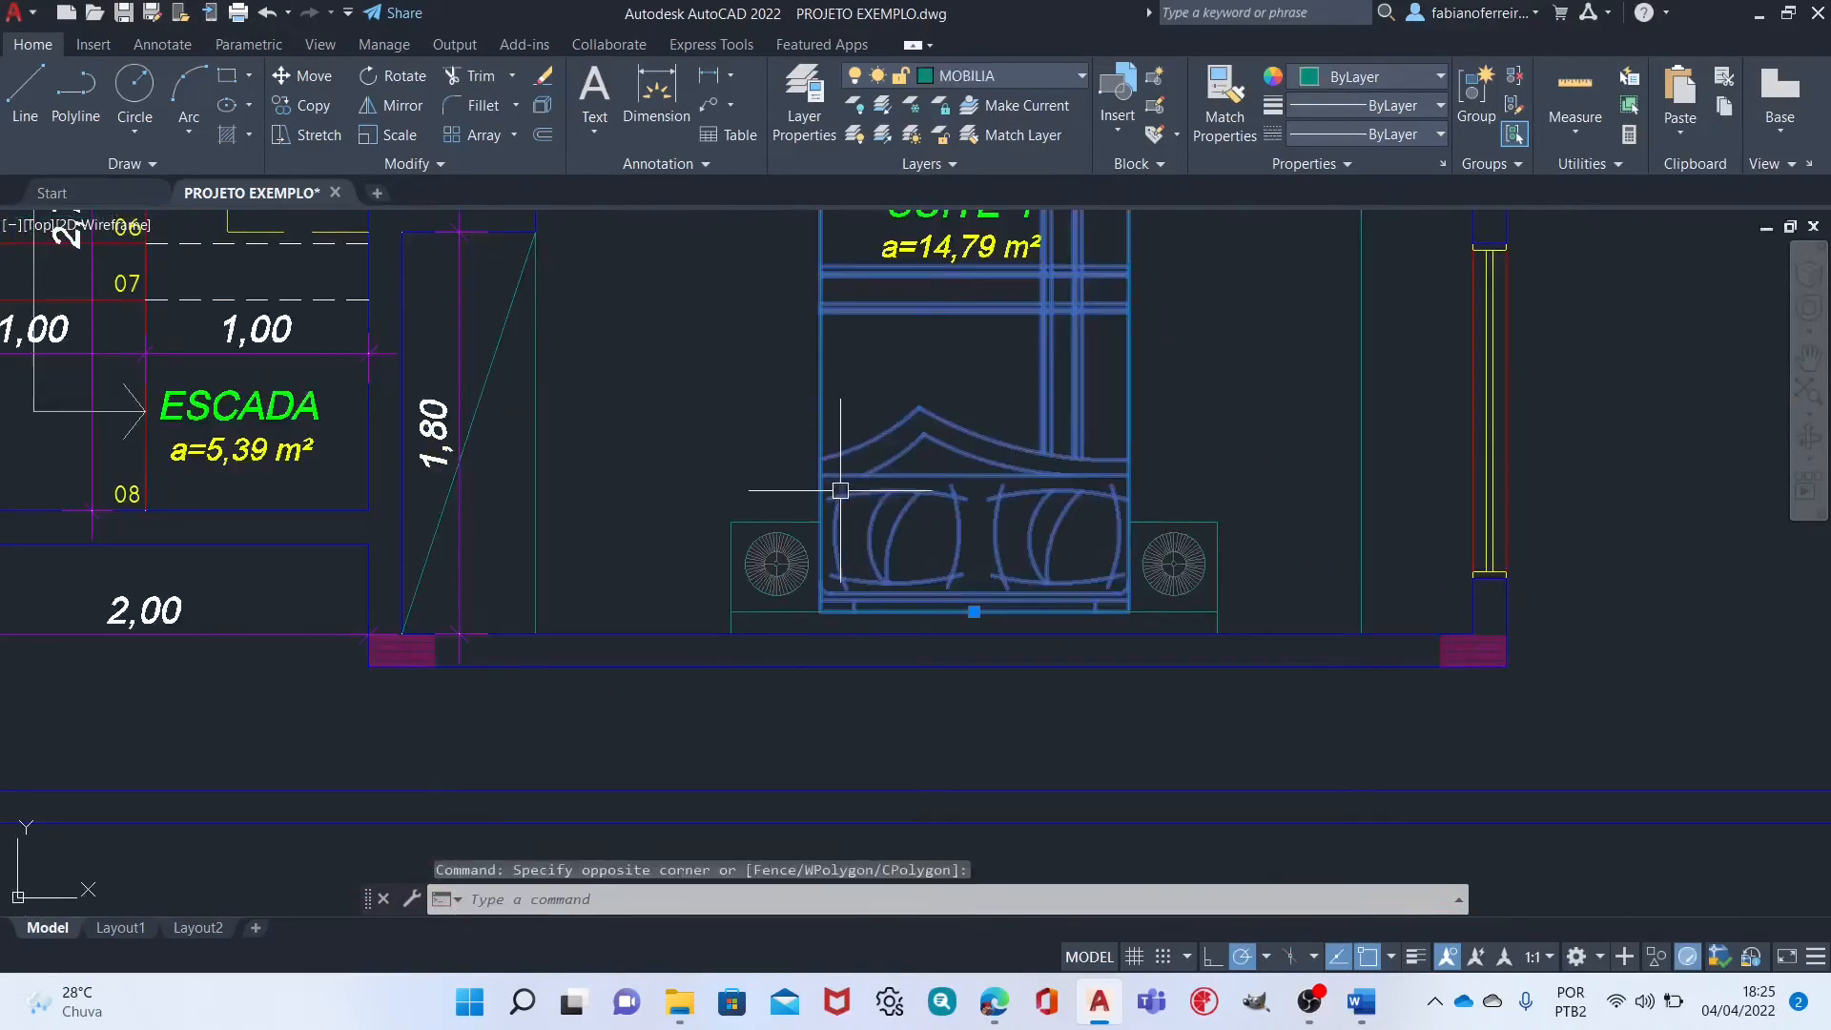
pyautogui.scroll(-2, 895, 420)
pyautogui.scroll(-2, 873, 429)
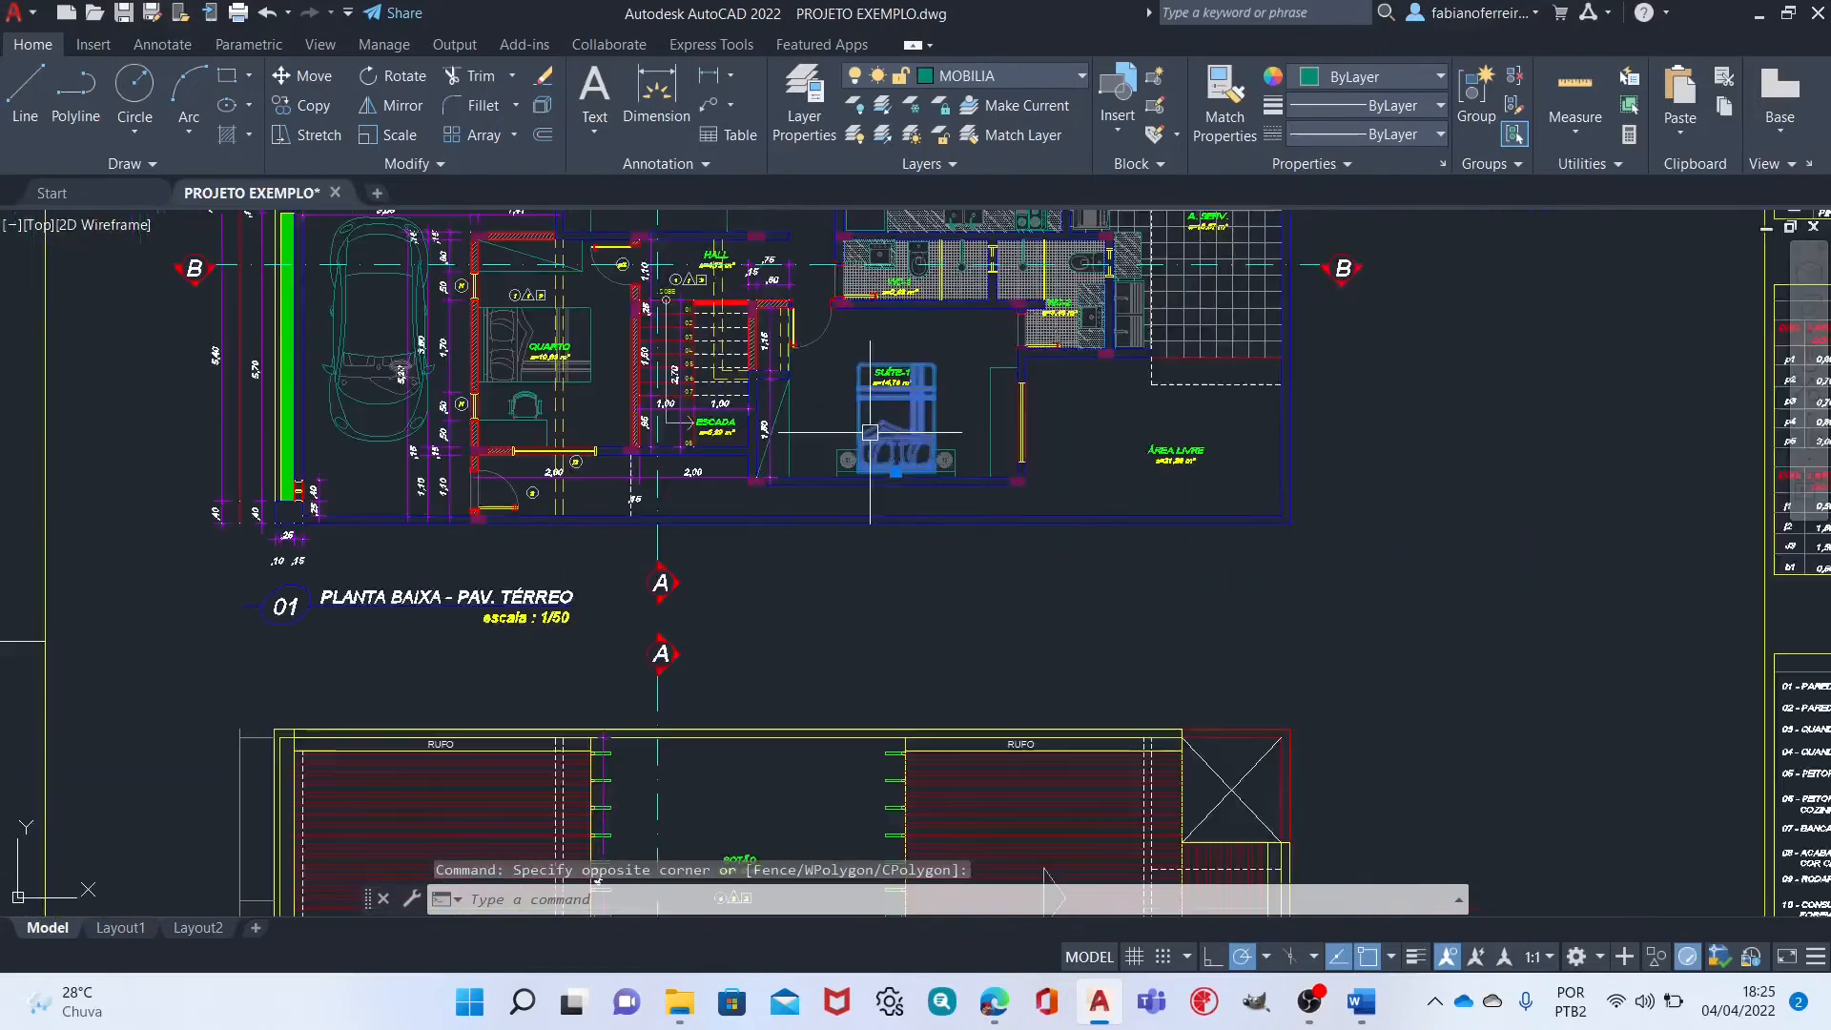
pyautogui.scroll(1, 879, 416)
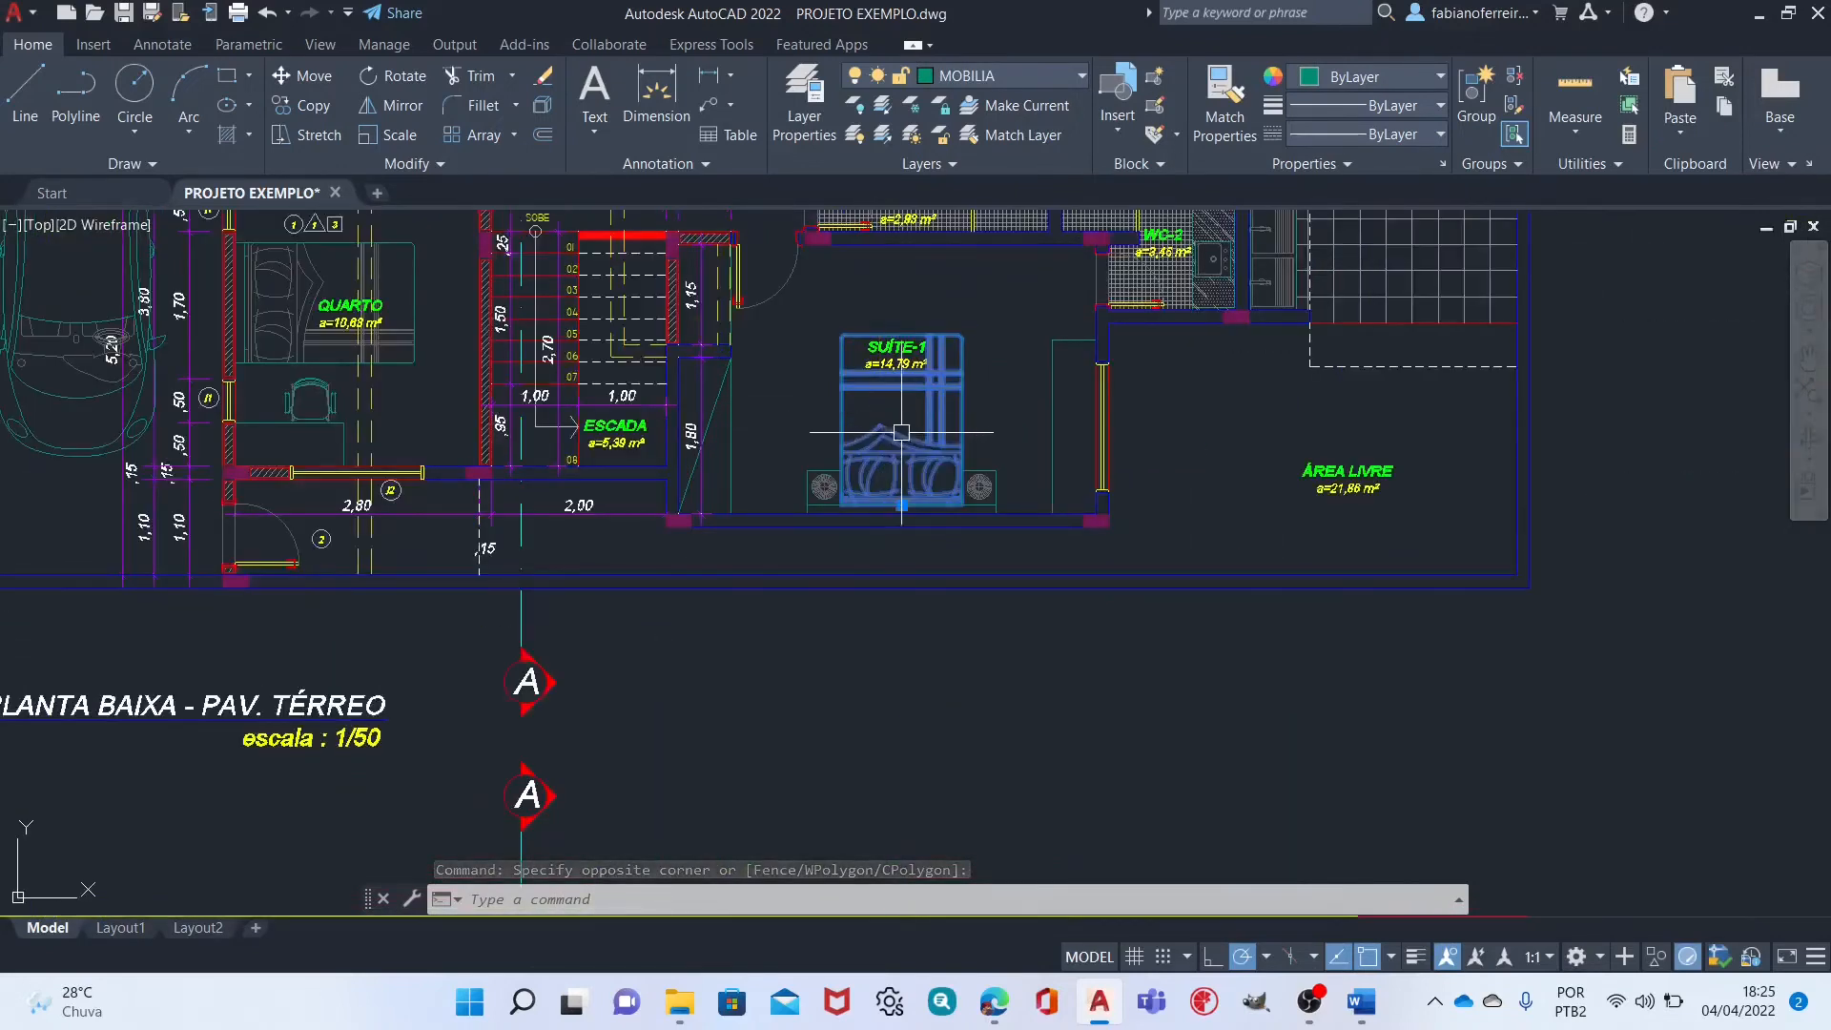
pyautogui.scroll(3, 902, 433)
pyautogui.moveTo(921, 348); pyautogui.dragTo(880, 442, button='middle')
pyautogui.press('Escape')
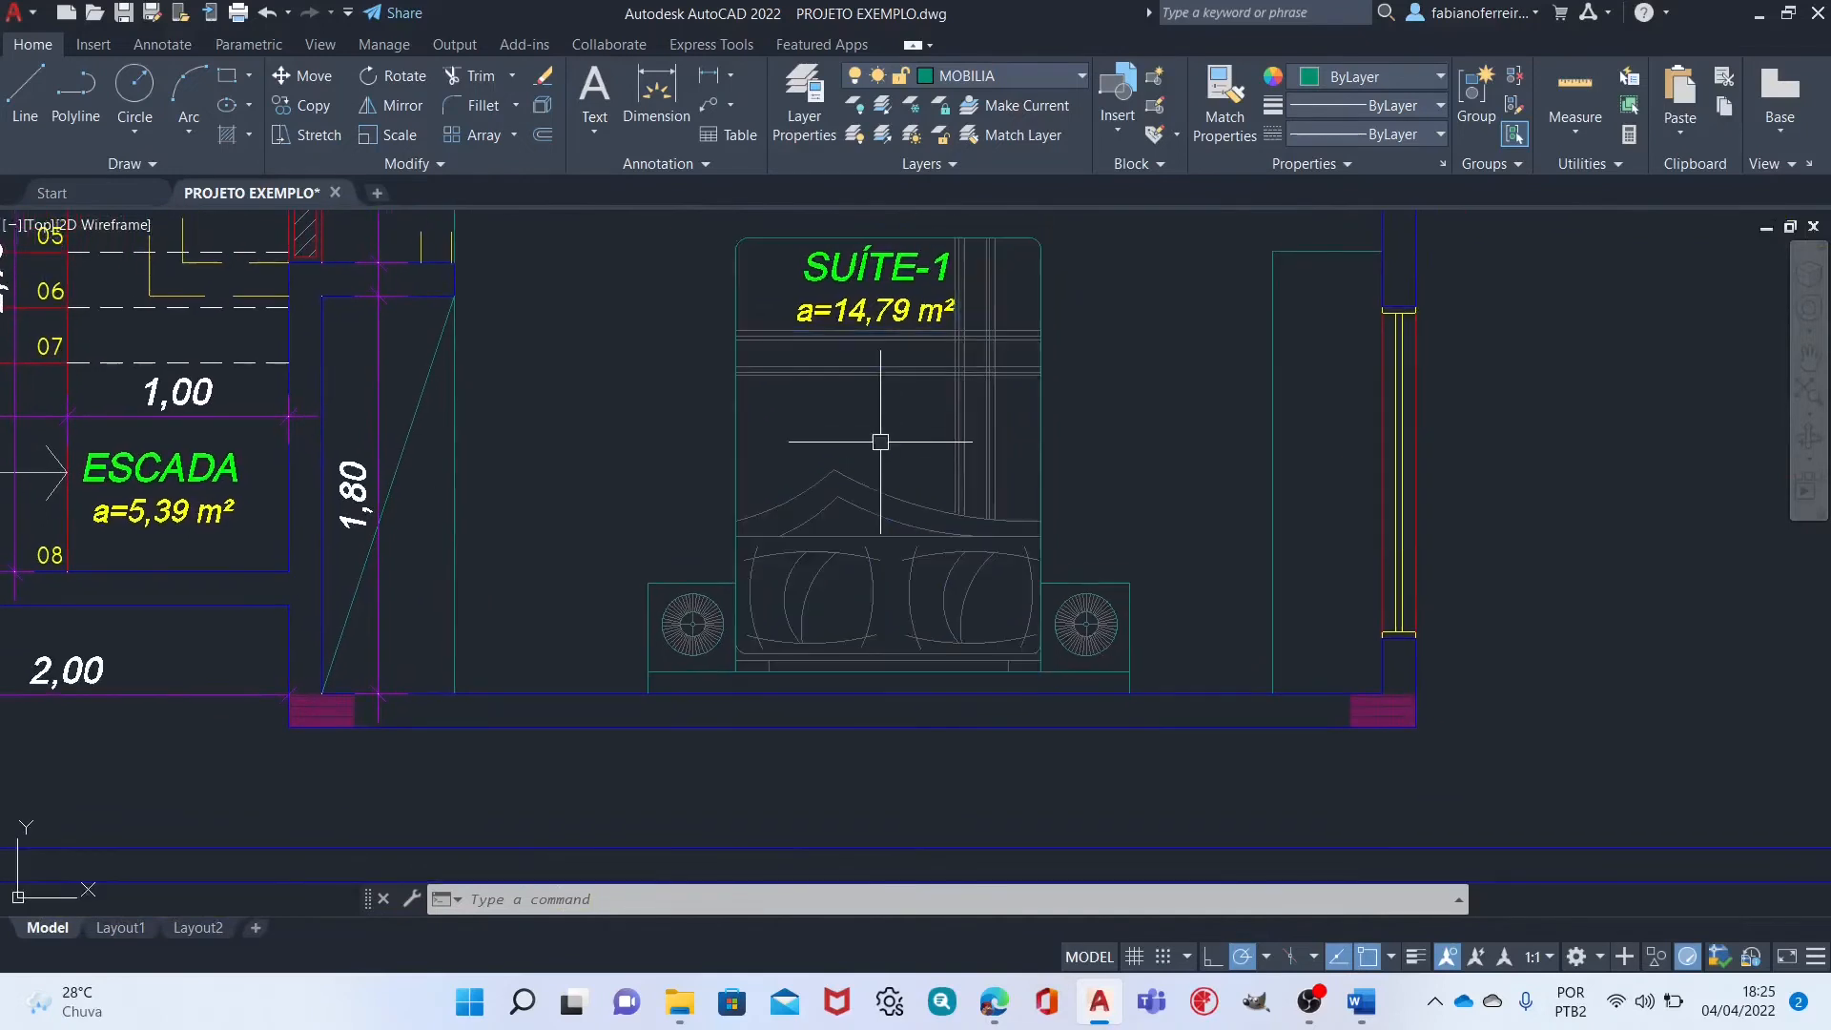
# Copy the SUÍTE-1 bed block to the empty area between the circles and the open rectangle below the sheets.
pyautogui.click(817, 521)
pyautogui.write('CO')
pyautogui.press('Return')
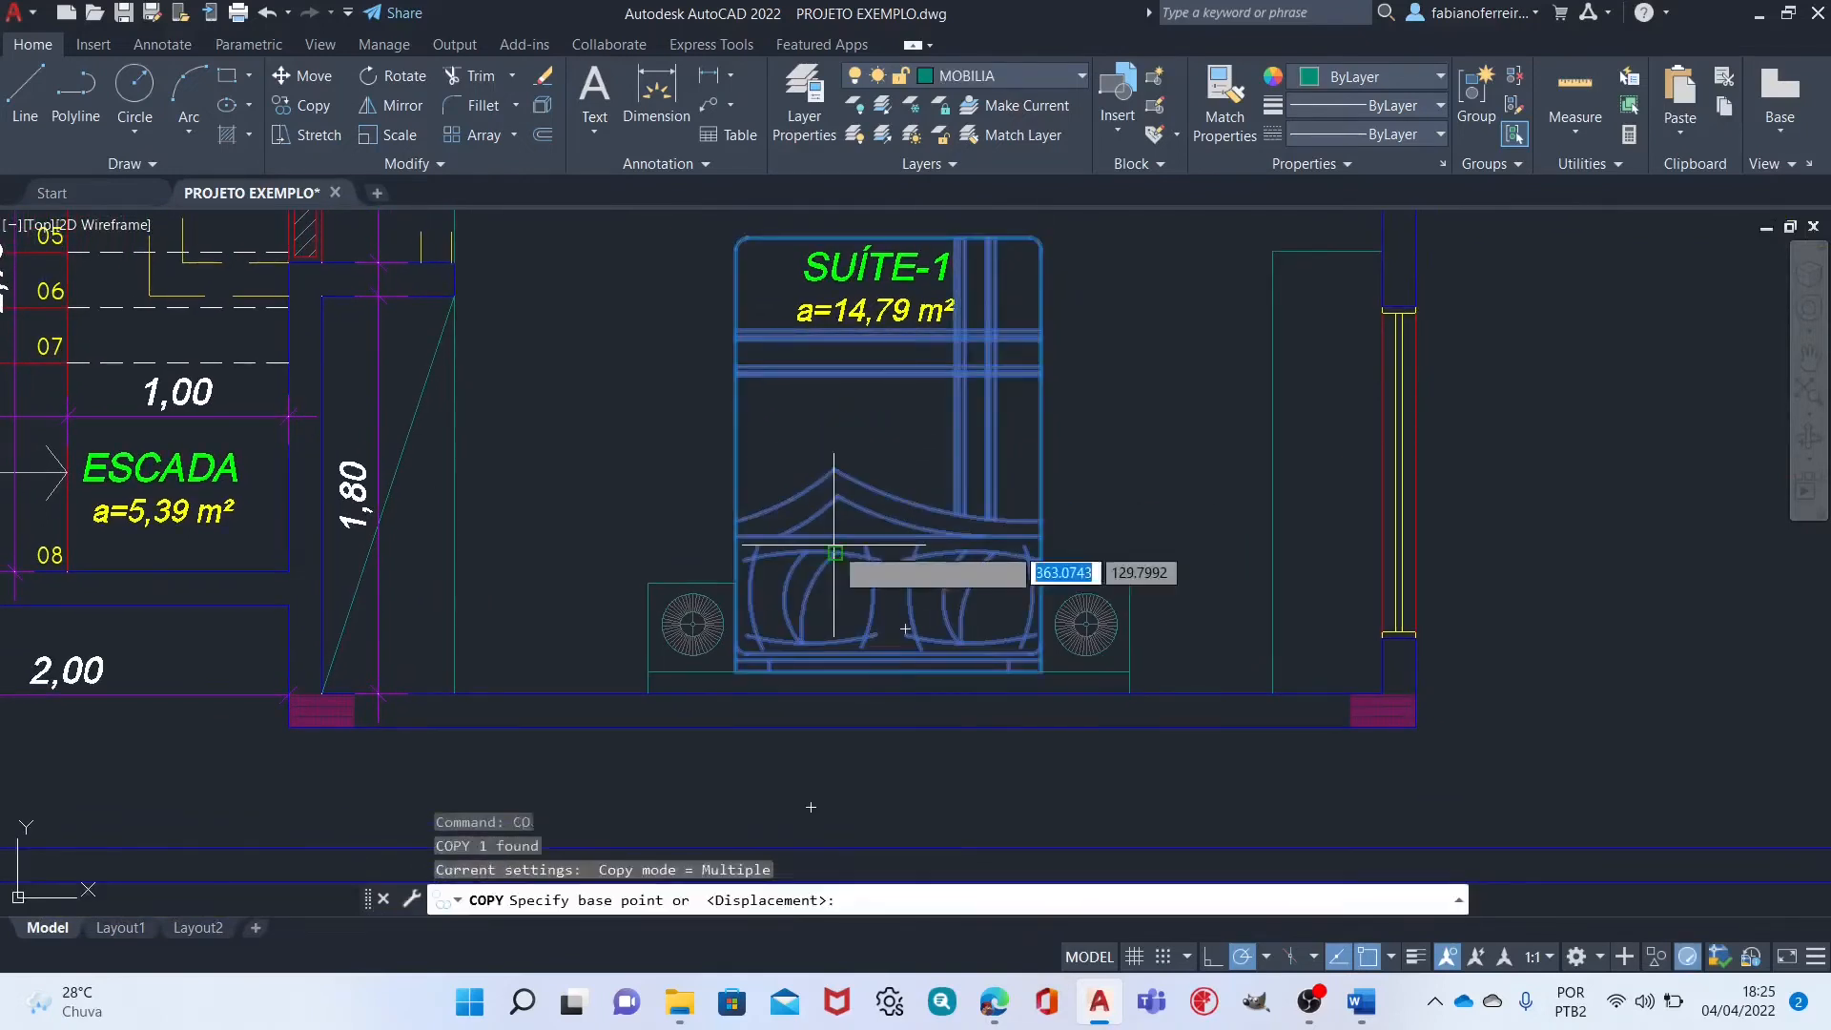
pyautogui.click(834, 546)
pyautogui.scroll(-9, 932, 446)
pyautogui.moveTo(911, 675); pyautogui.dragTo(911, 661, button='middle')
pyautogui.scroll(10, 910, 661)
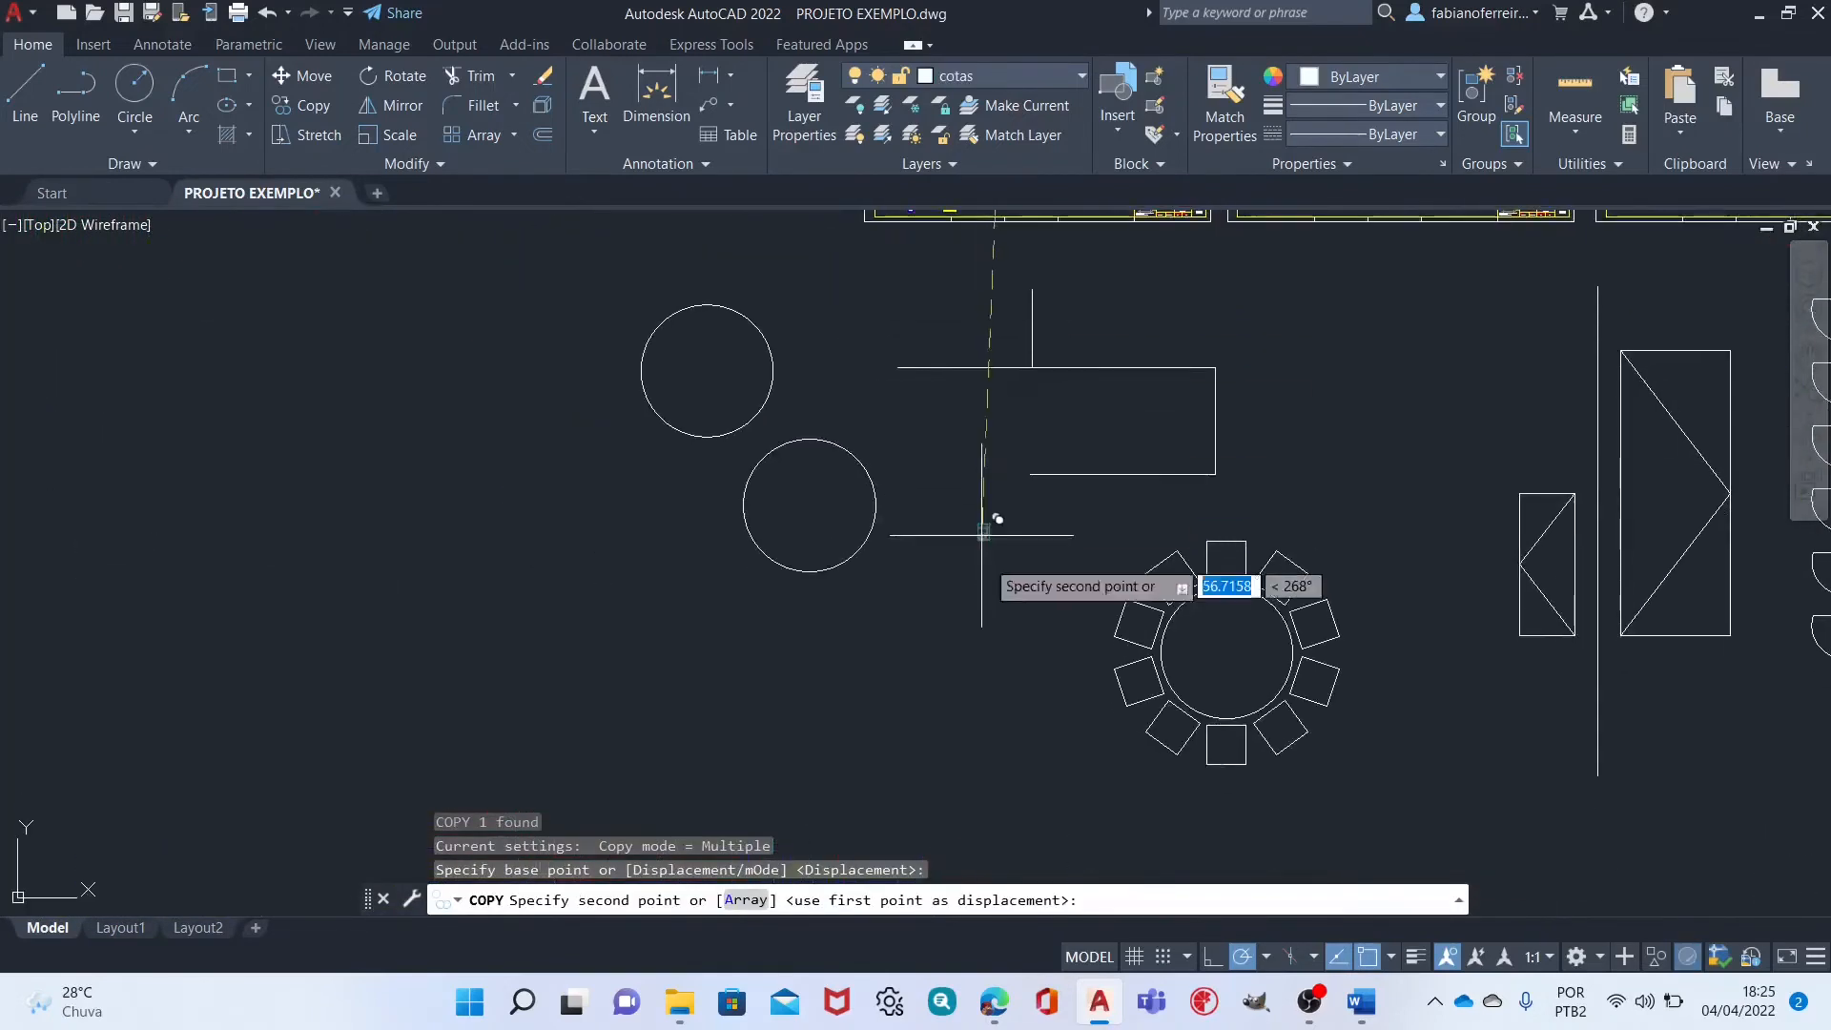
pyautogui.click(861, 358)
pyautogui.press('Escape')
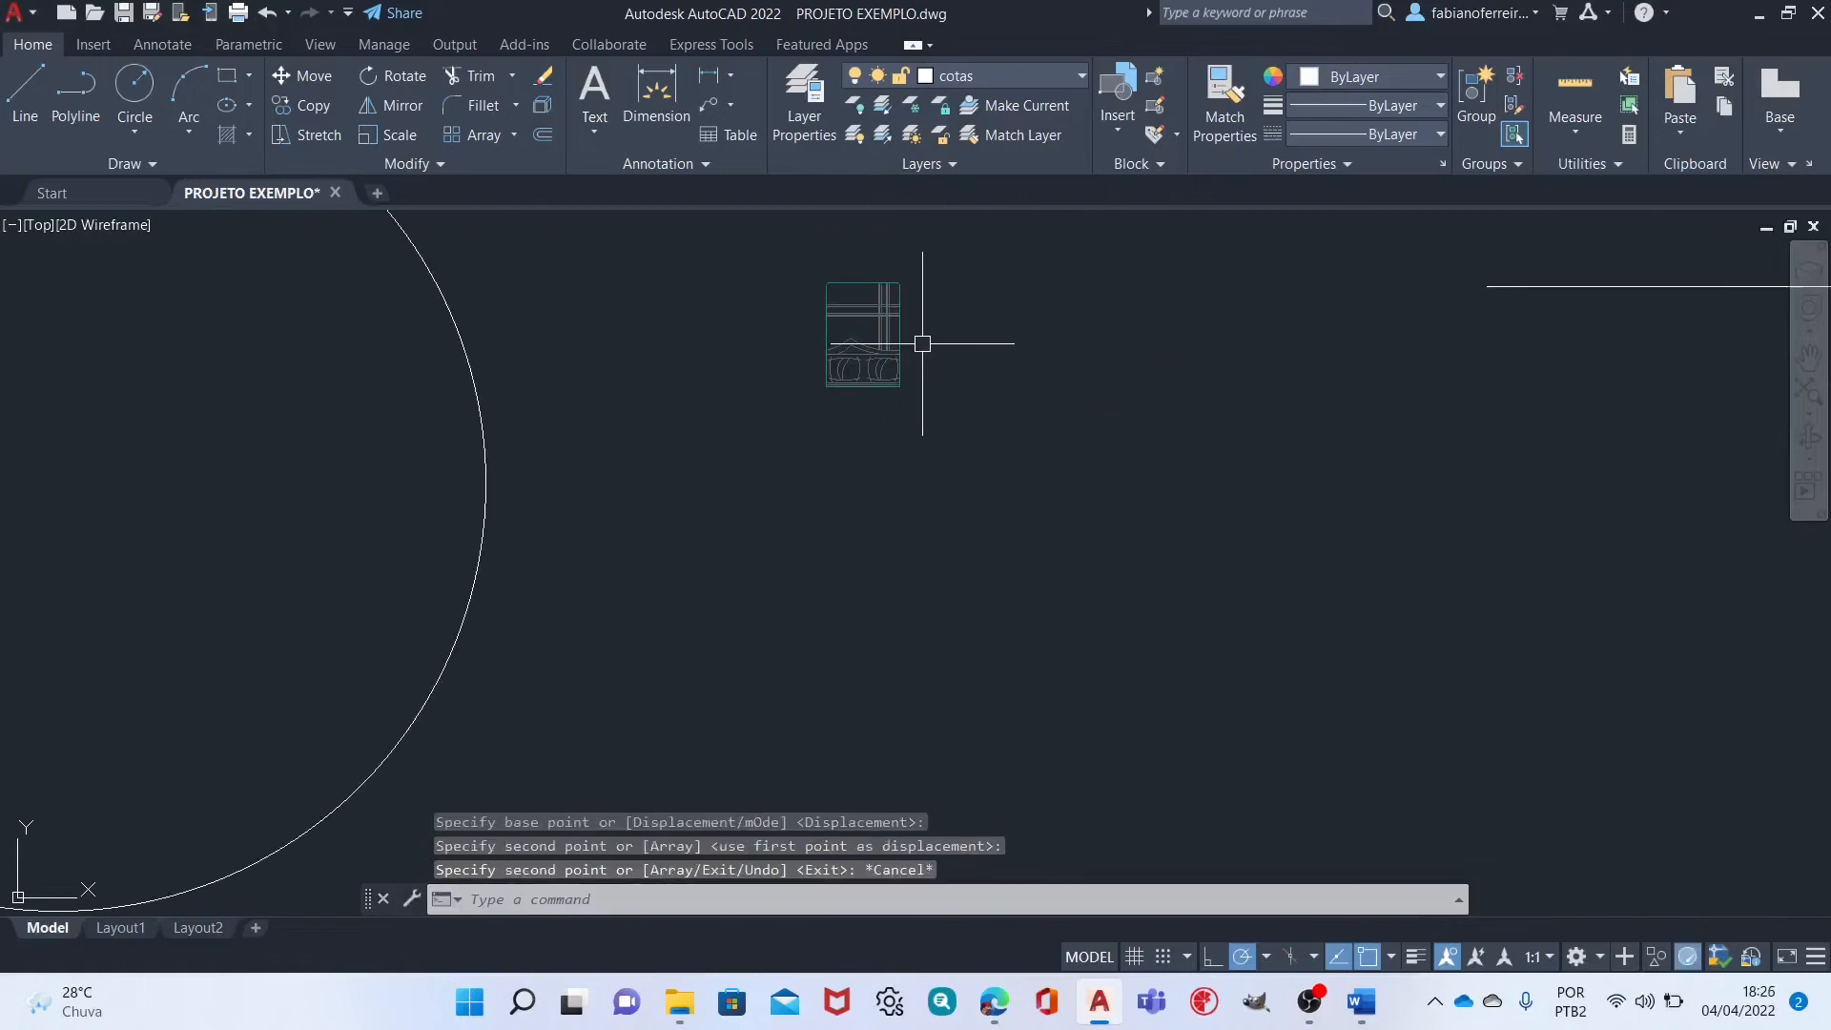
# Enlarge the copied bed with Scale, using a base point on its pillow-side edge.
pyautogui.press('Return')
pyautogui.click(973, 307)
pyautogui.click(843, 408)
pyautogui.press('Return')
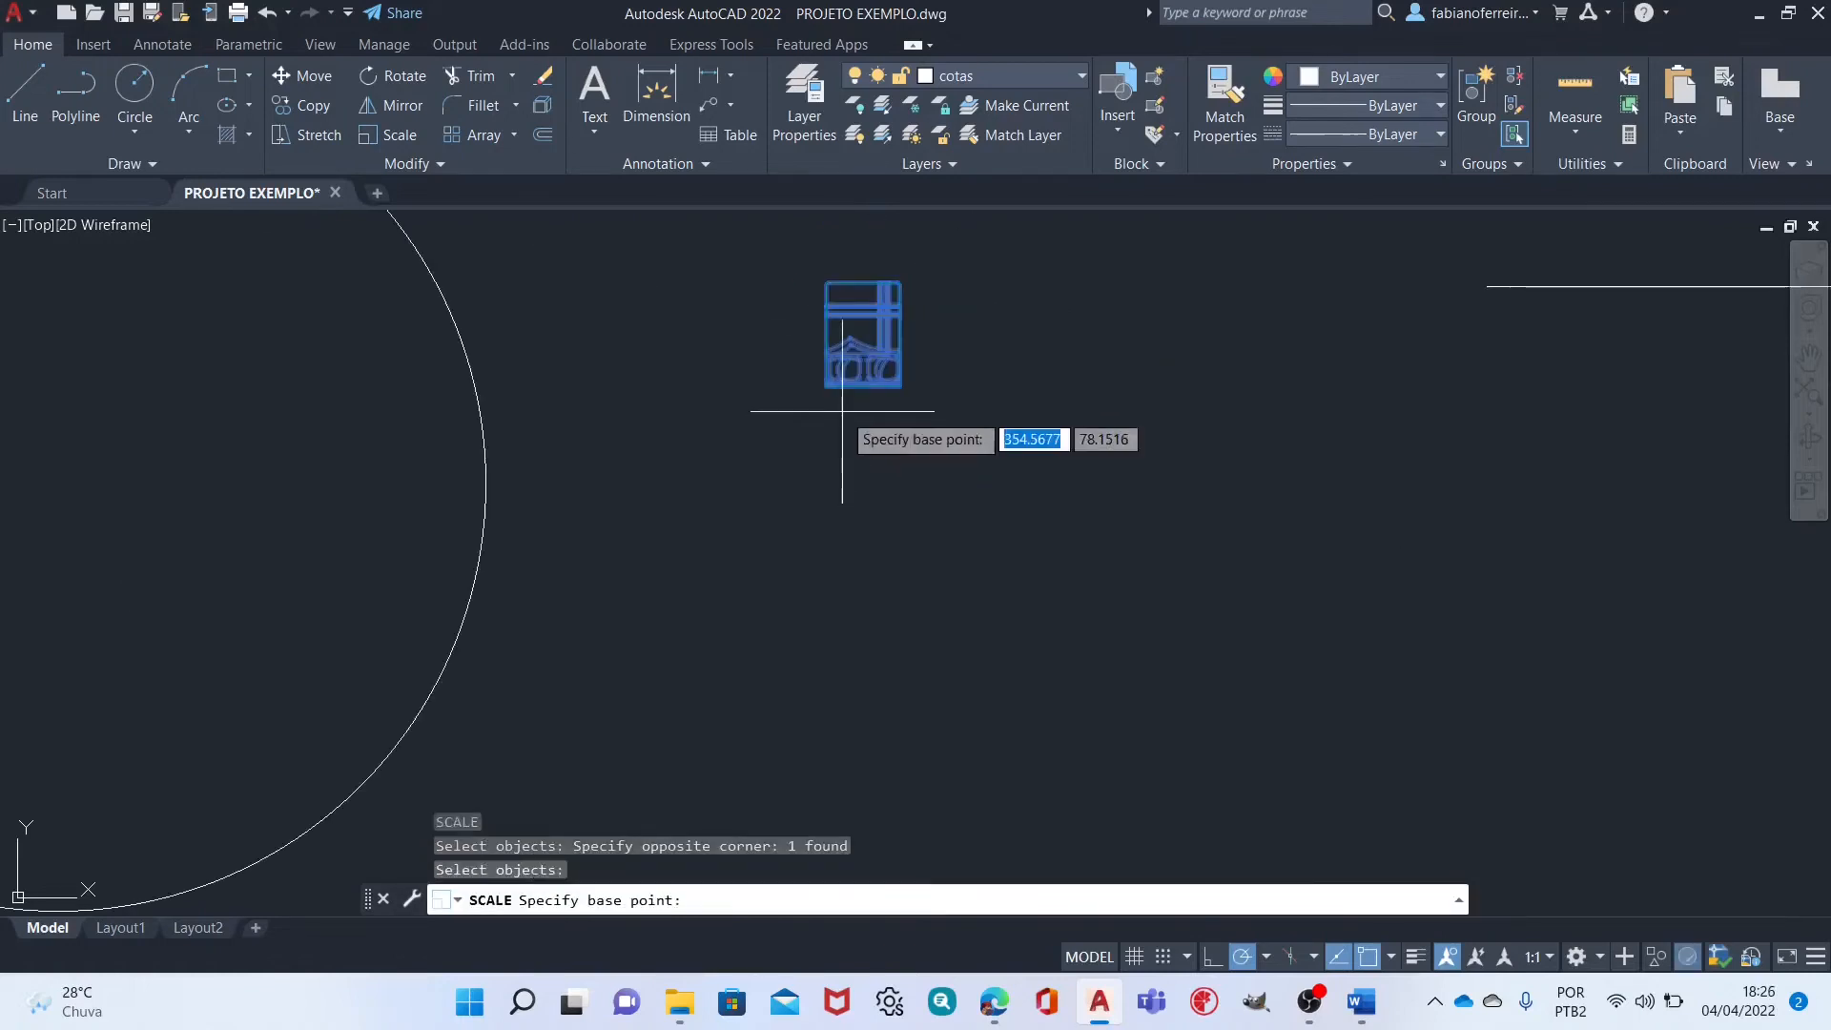
pyautogui.click(848, 387)
pyautogui.scroll(-3, 848, 387)
pyautogui.press('Escape')
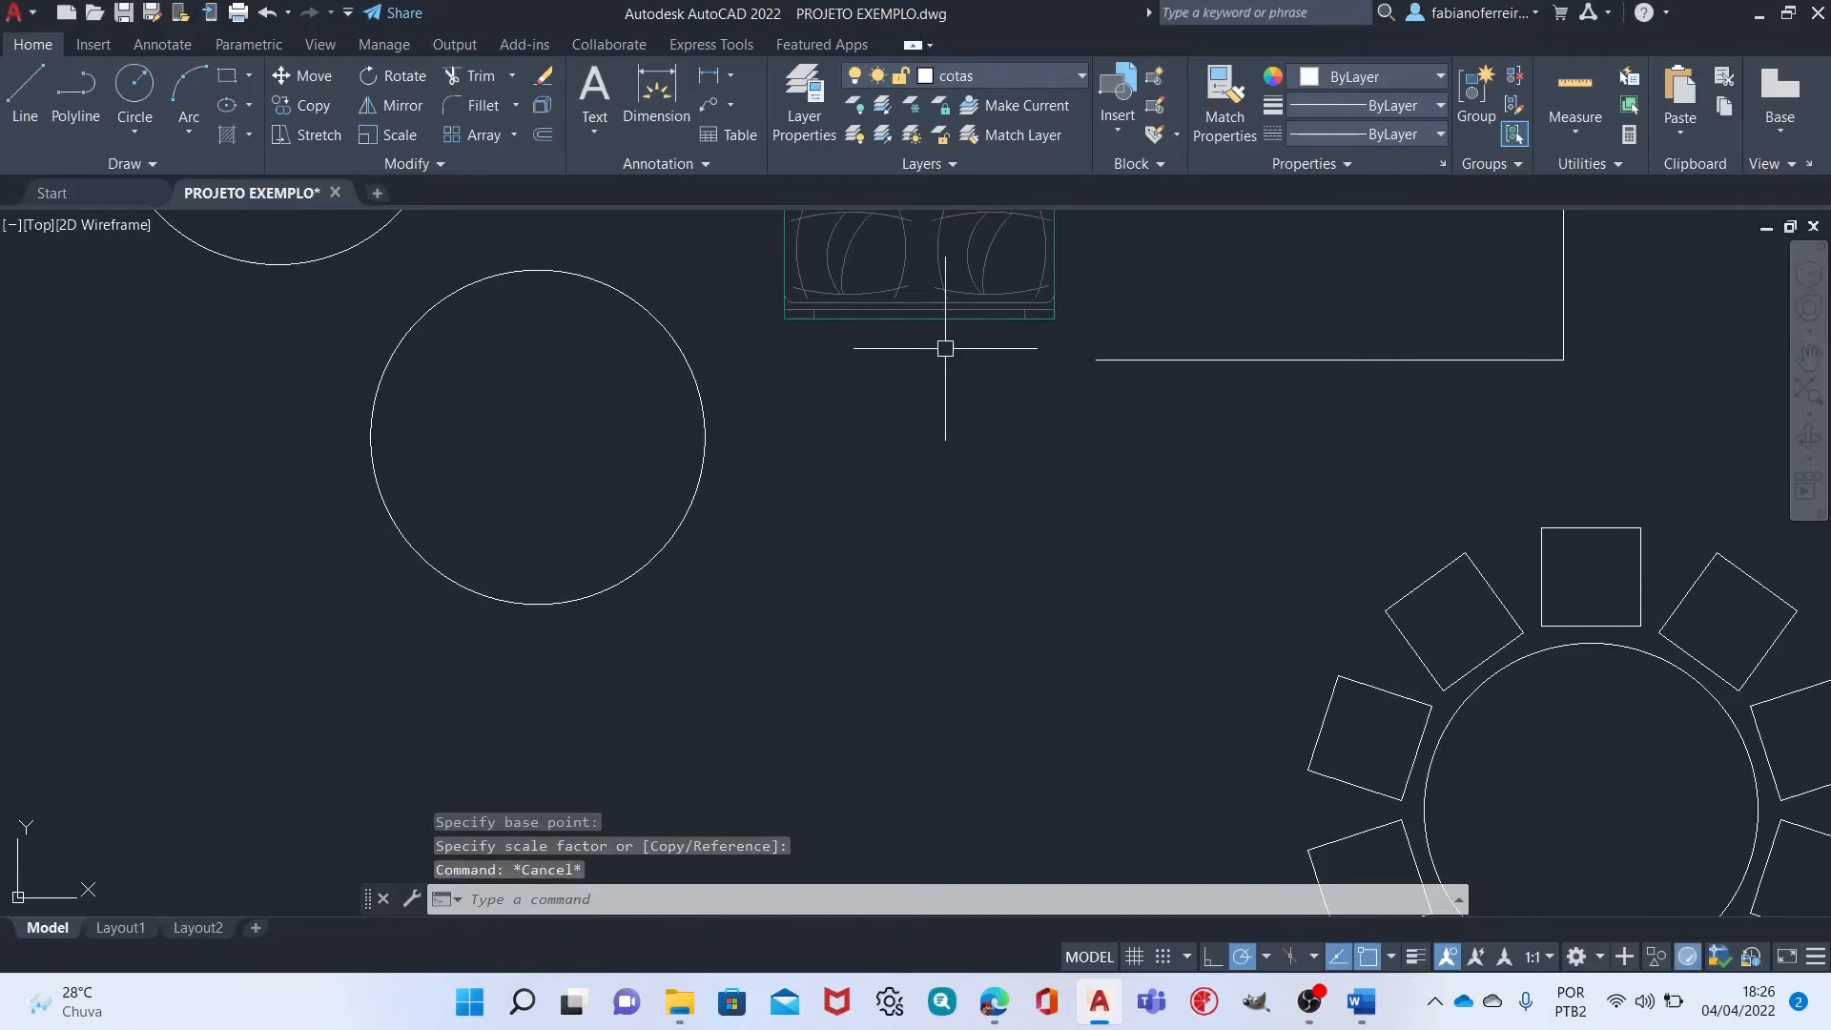
# Move the enlarged bed down into the open space beside the lower circle.
pyautogui.click(944, 347)
pyautogui.click(918, 272)
pyautogui.write('m')
pyautogui.press('Return')
pyautogui.click(919, 267)
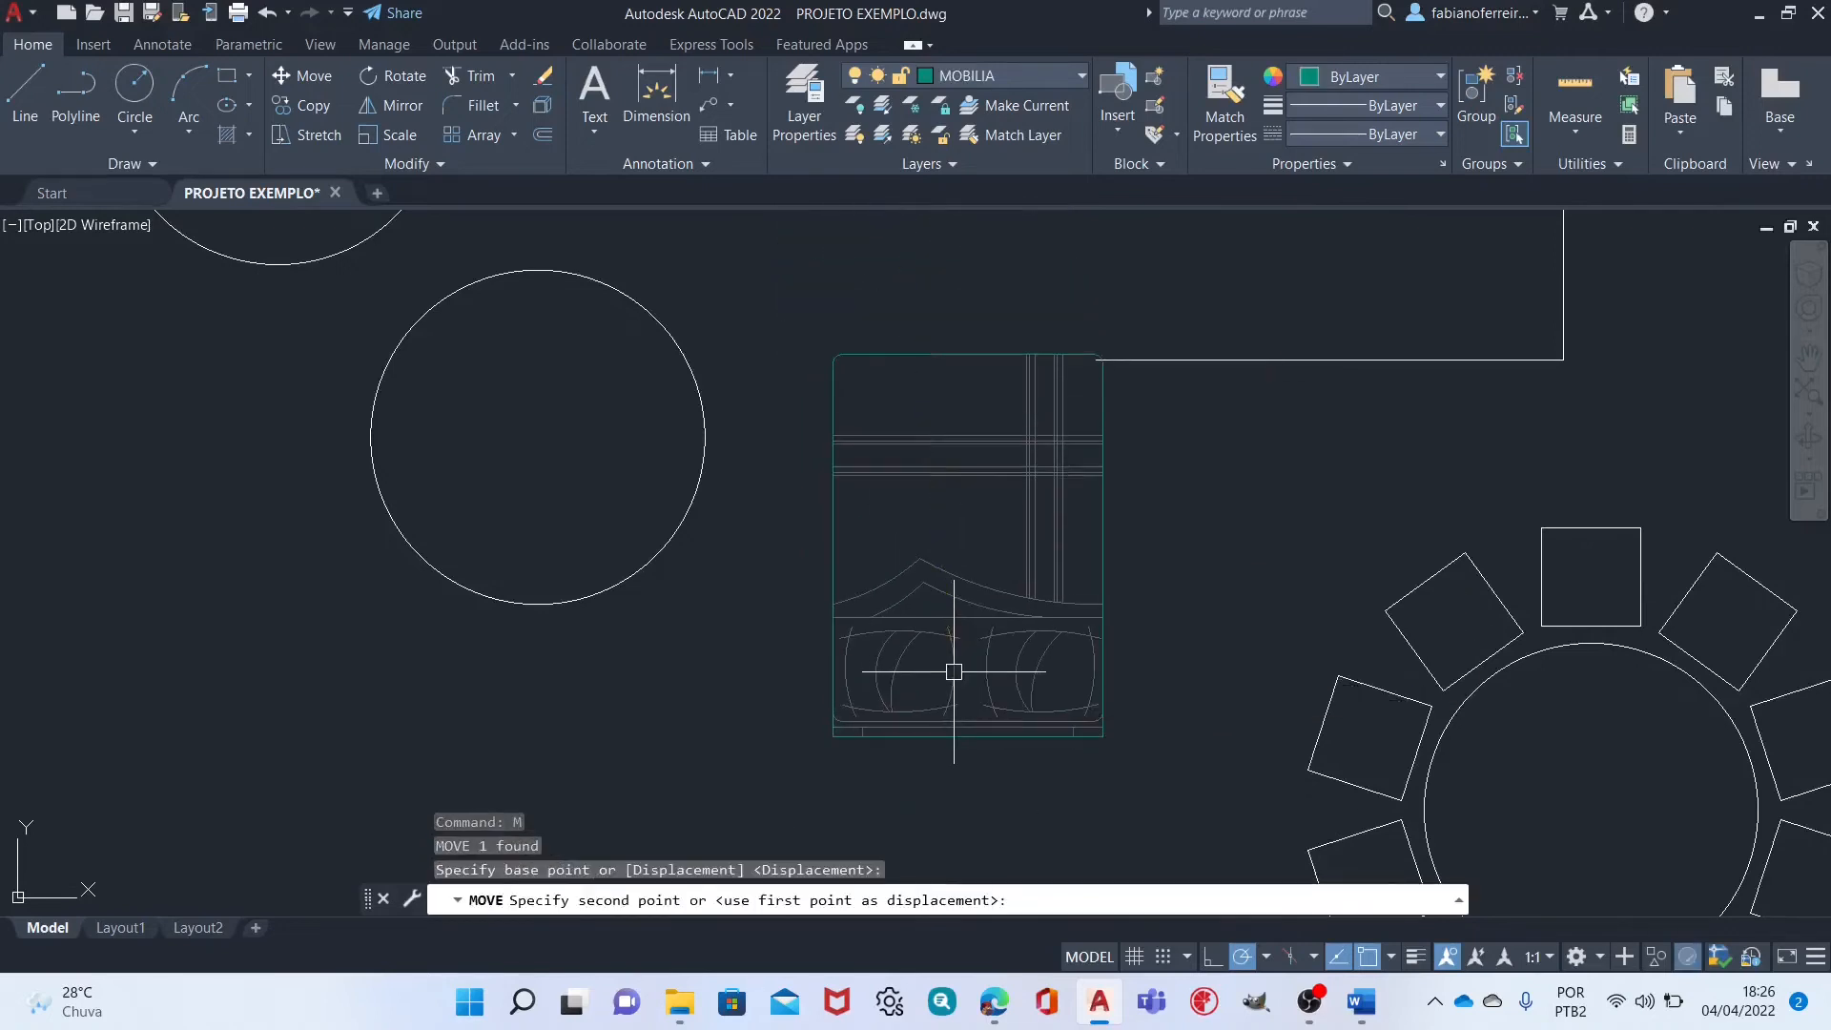
pyautogui.click(968, 684)
pyautogui.press('Escape')
pyautogui.press('Escape')
# Shift the bed slightly toward the lower circle so it clears the end of the open rectangle's line.
pyautogui.click(1239, 427)
pyautogui.click(995, 516)
pyautogui.write('m')
pyautogui.press('Return')
pyautogui.click(1168, 523)
pyautogui.click(1126, 524)
pyautogui.press('Escape')
pyautogui.press('Escape')
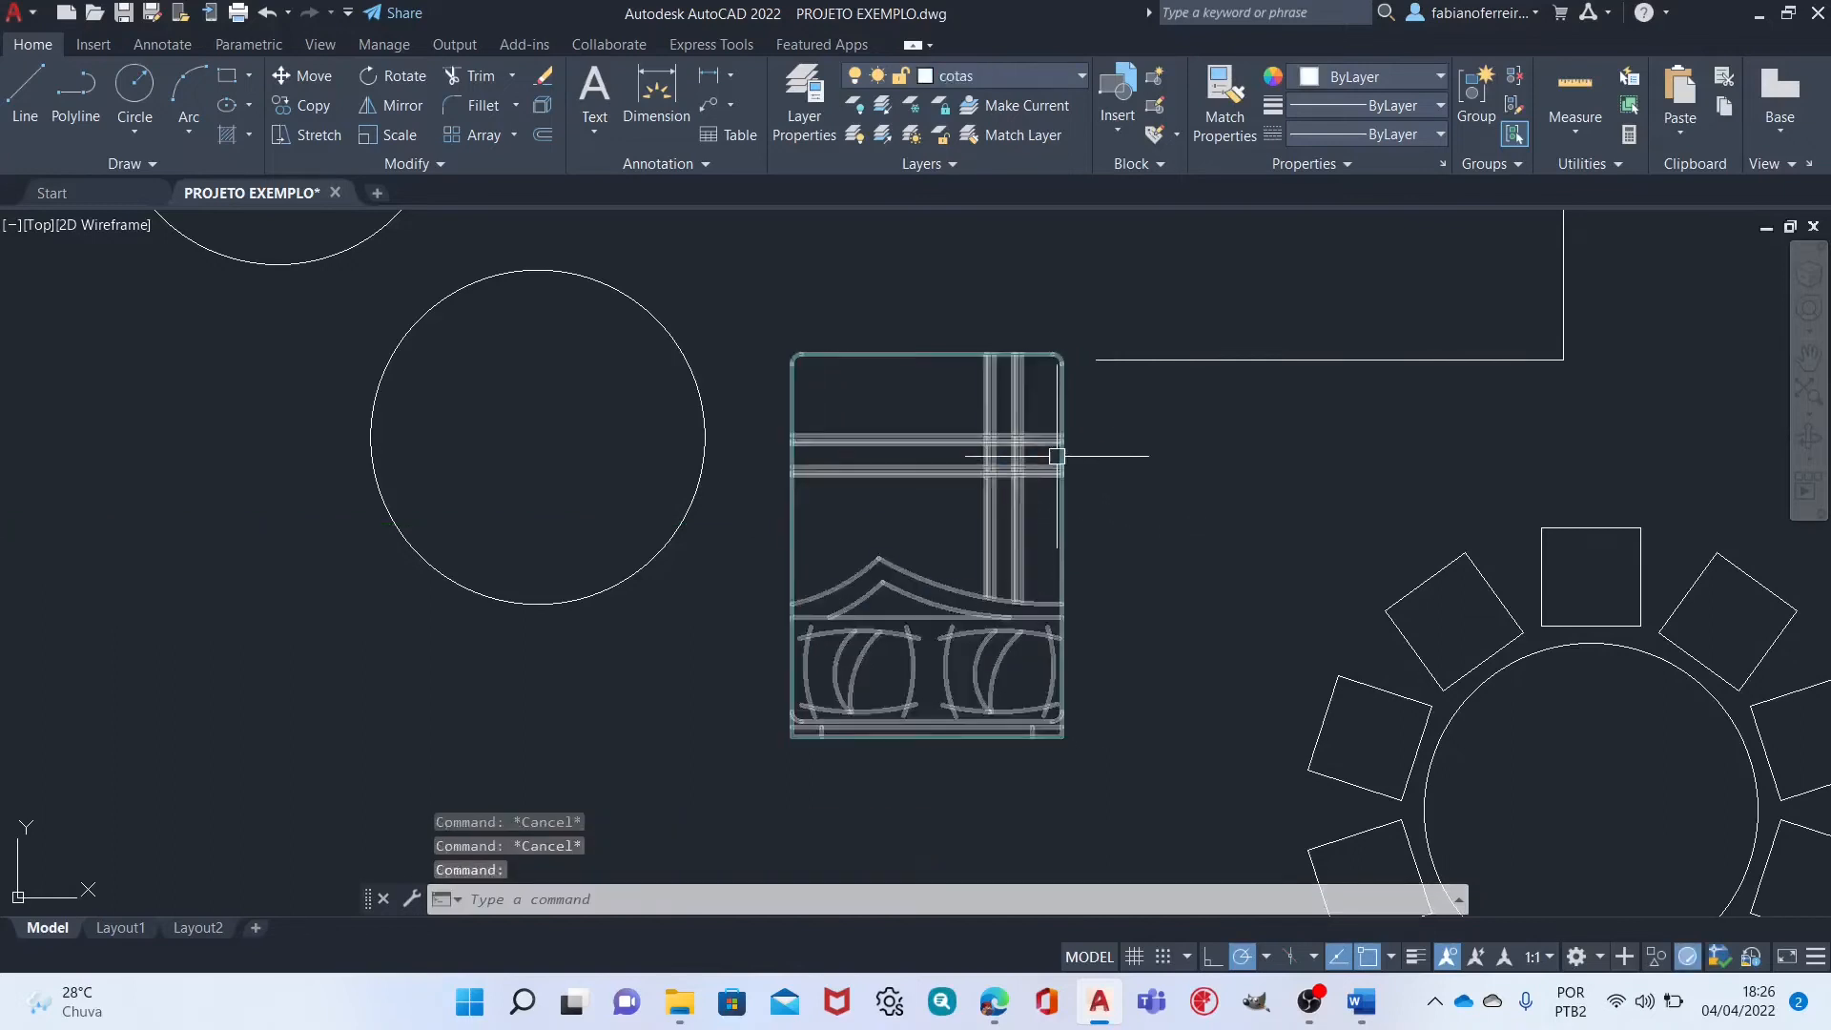
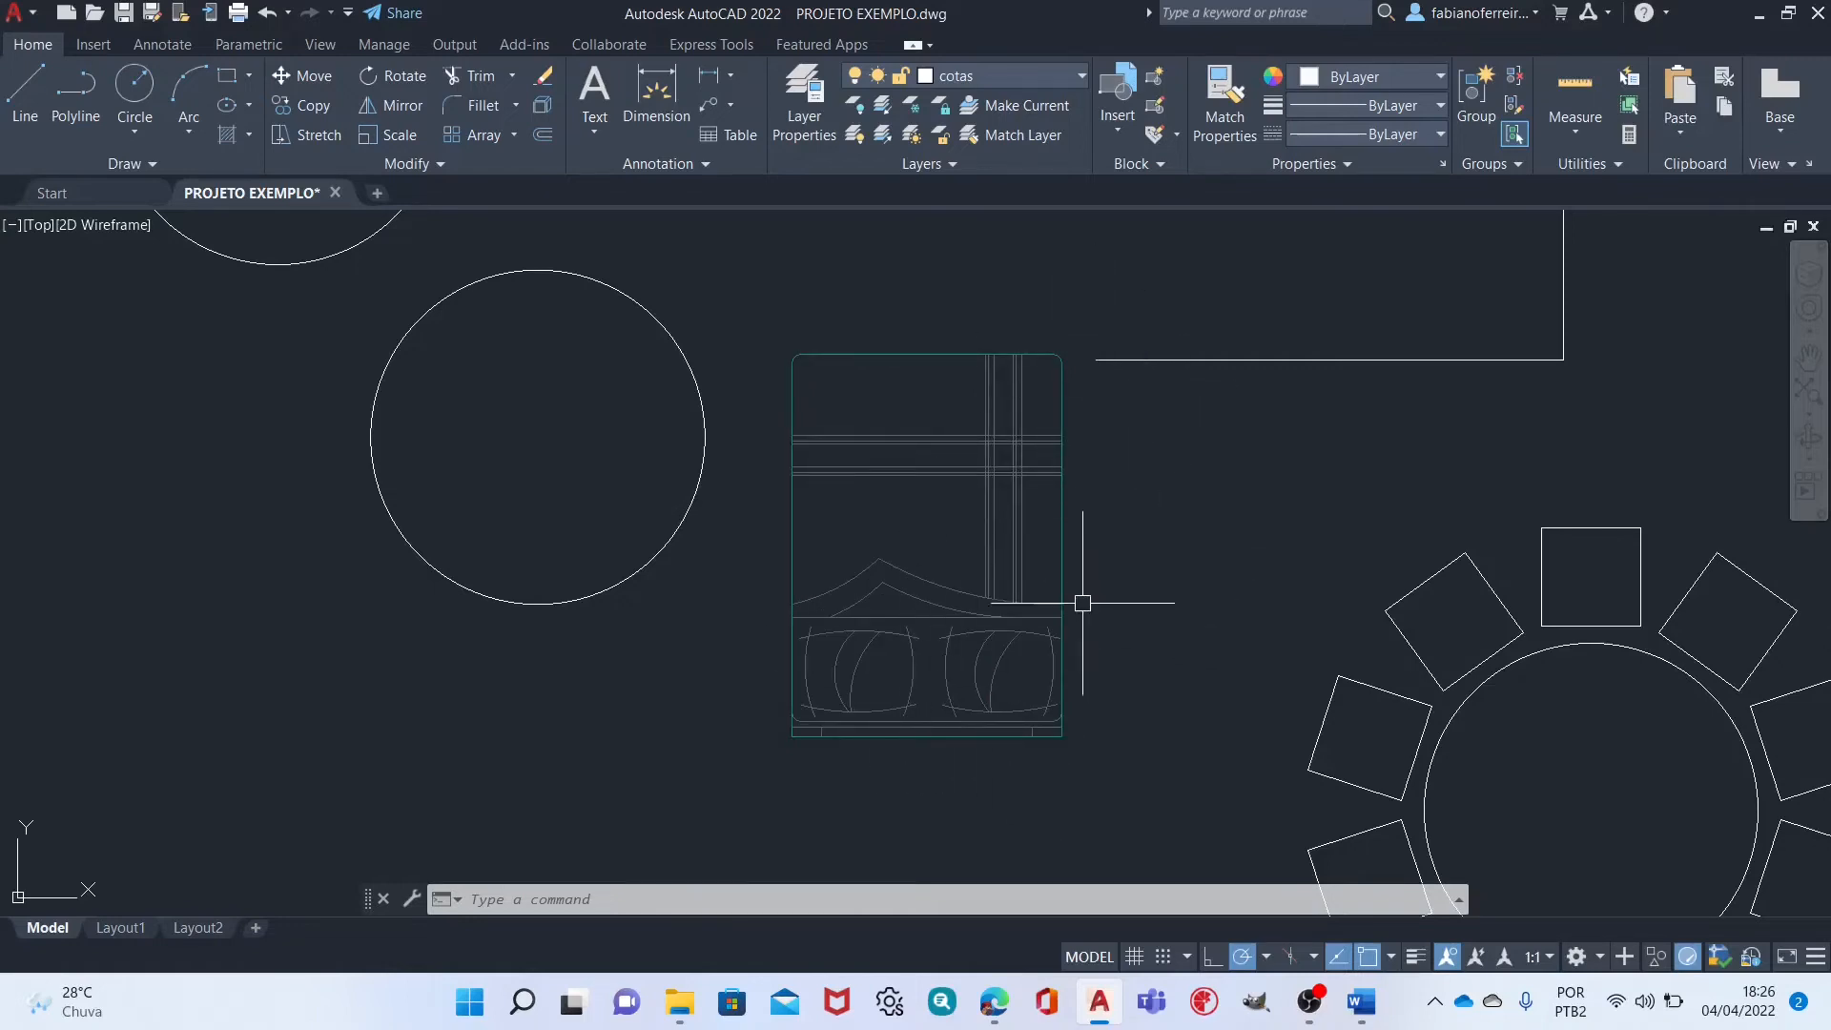
# Select the copied bed to check that all its lines behave as a single block.
pyautogui.press('Escape')
pyautogui.press('Escape')
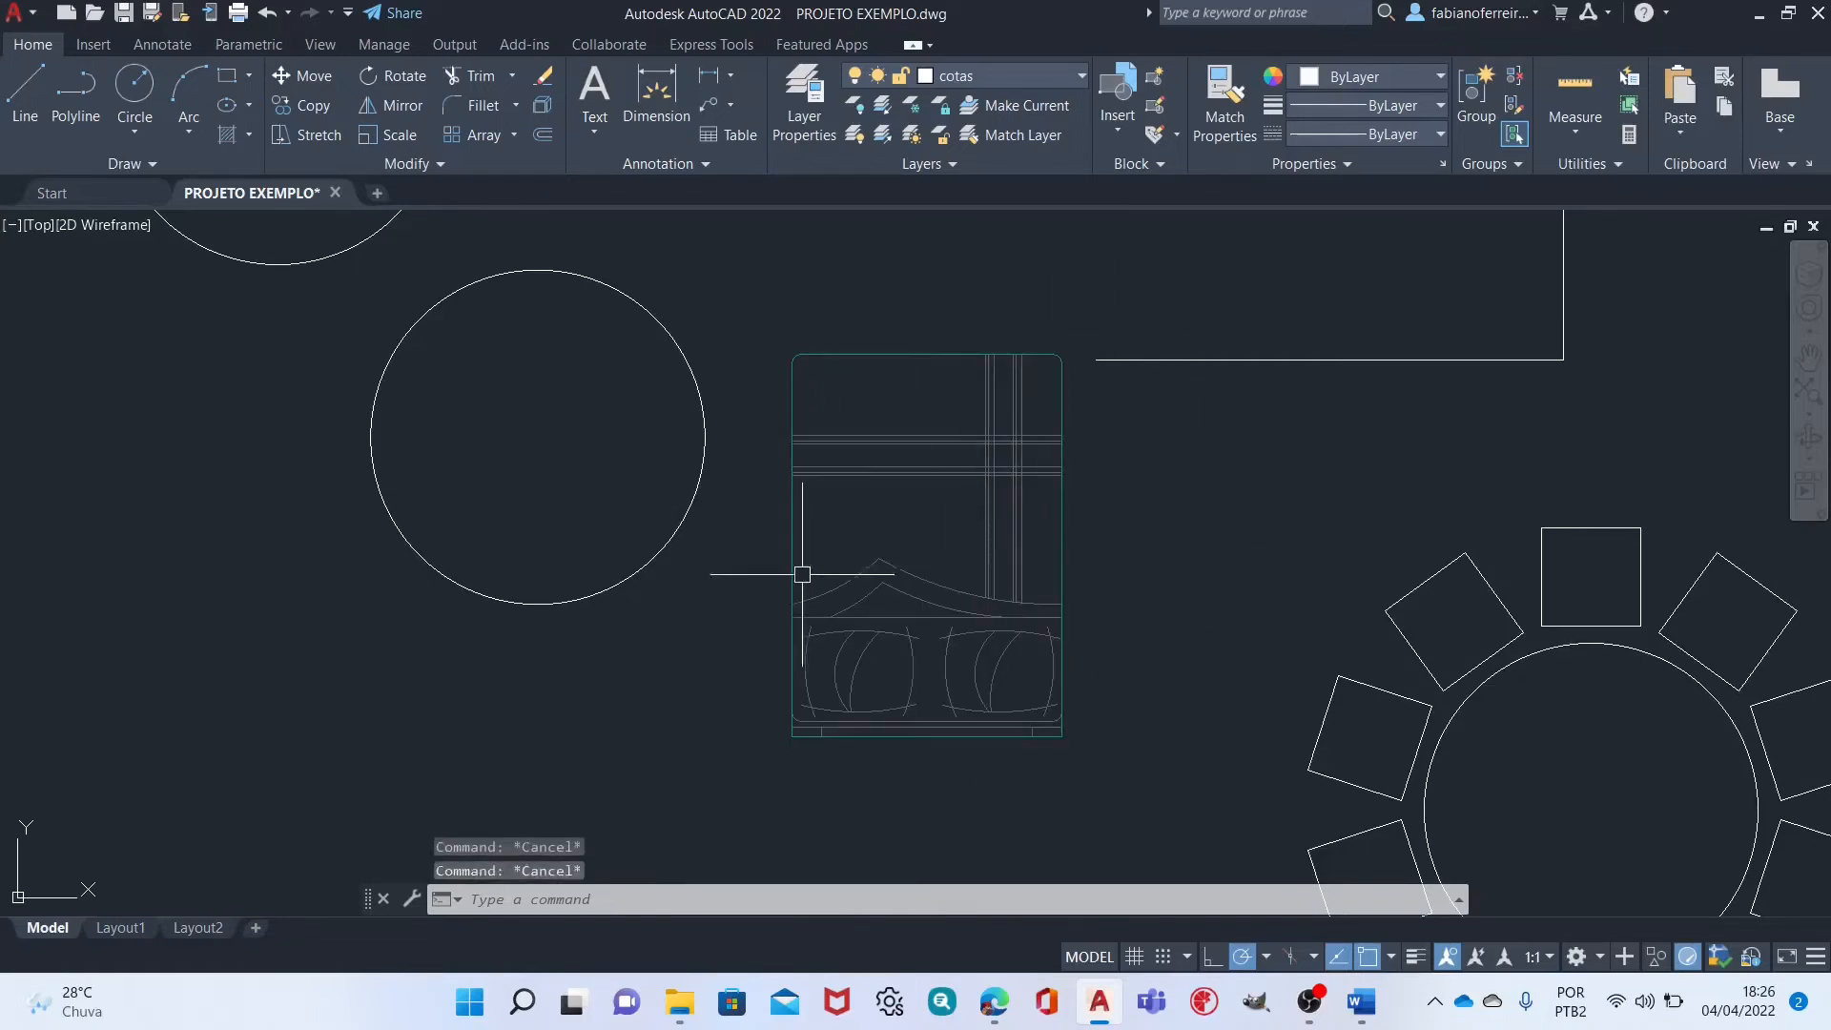
pyautogui.click(917, 355)
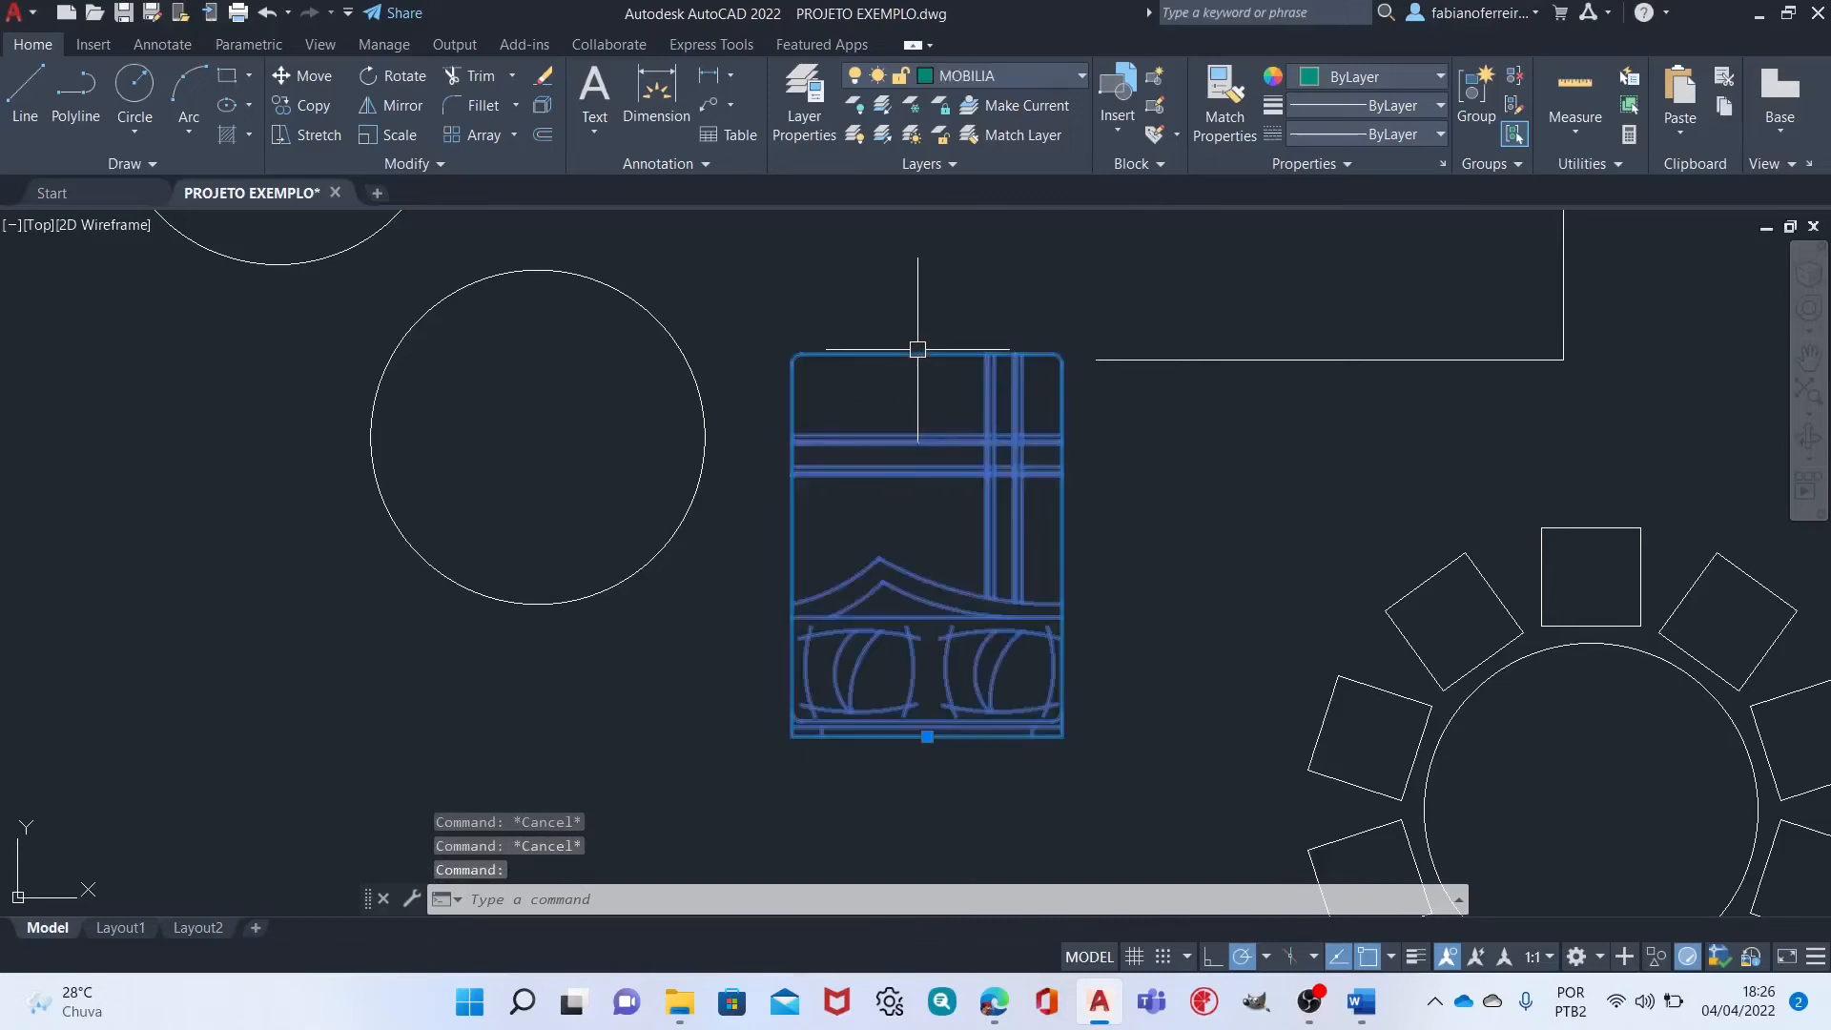
pyautogui.press('Escape')
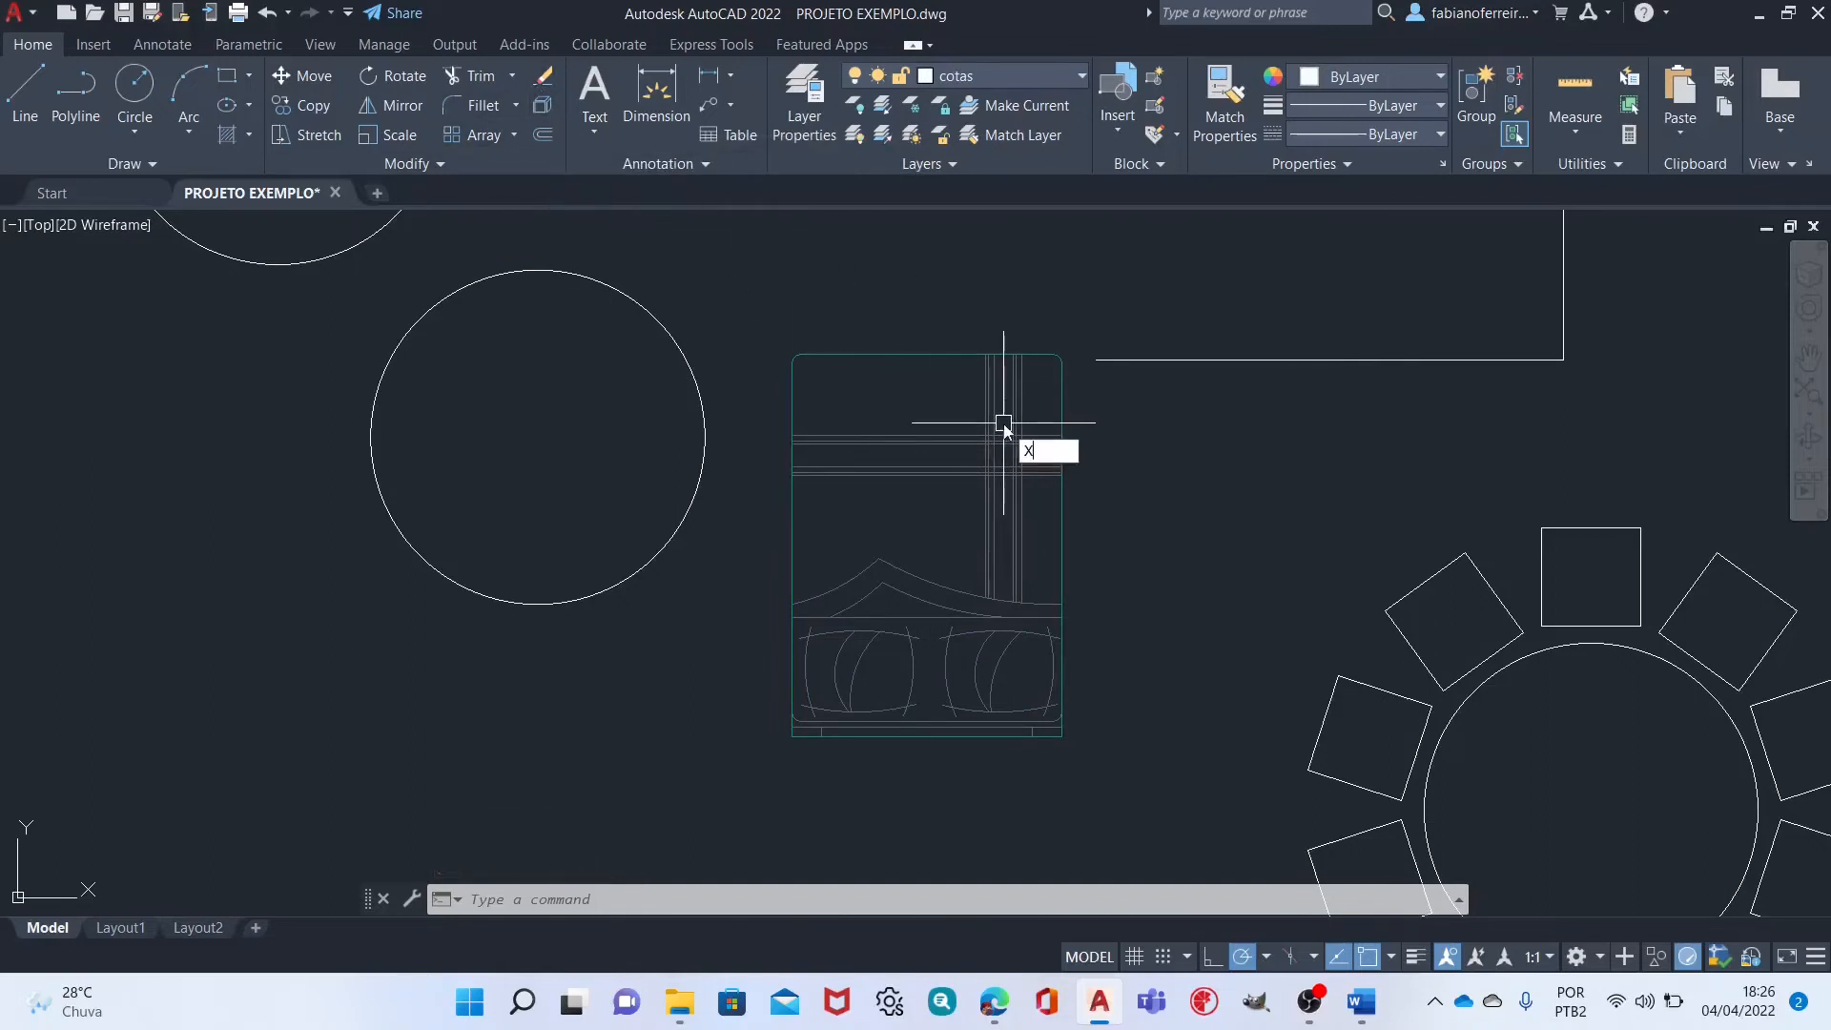
# Explode the copied bed block into separate objects.
pyautogui.press('Return')
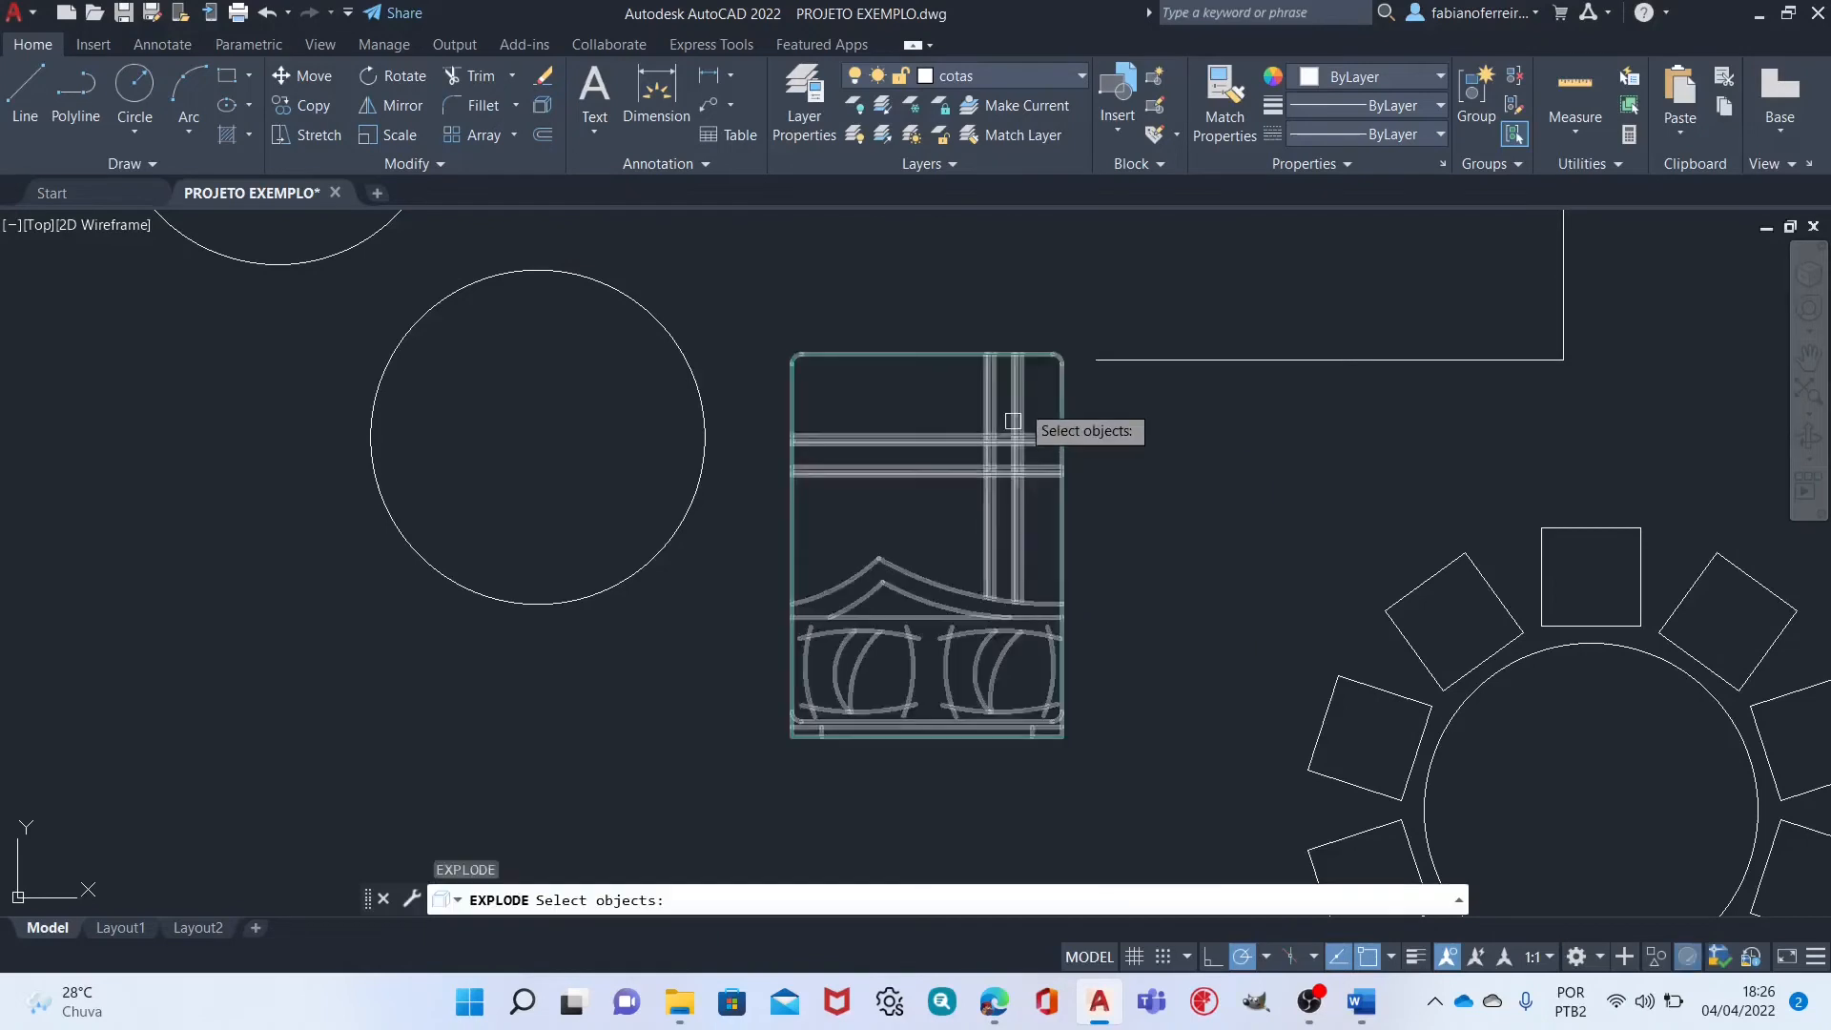
pyautogui.click(994, 351)
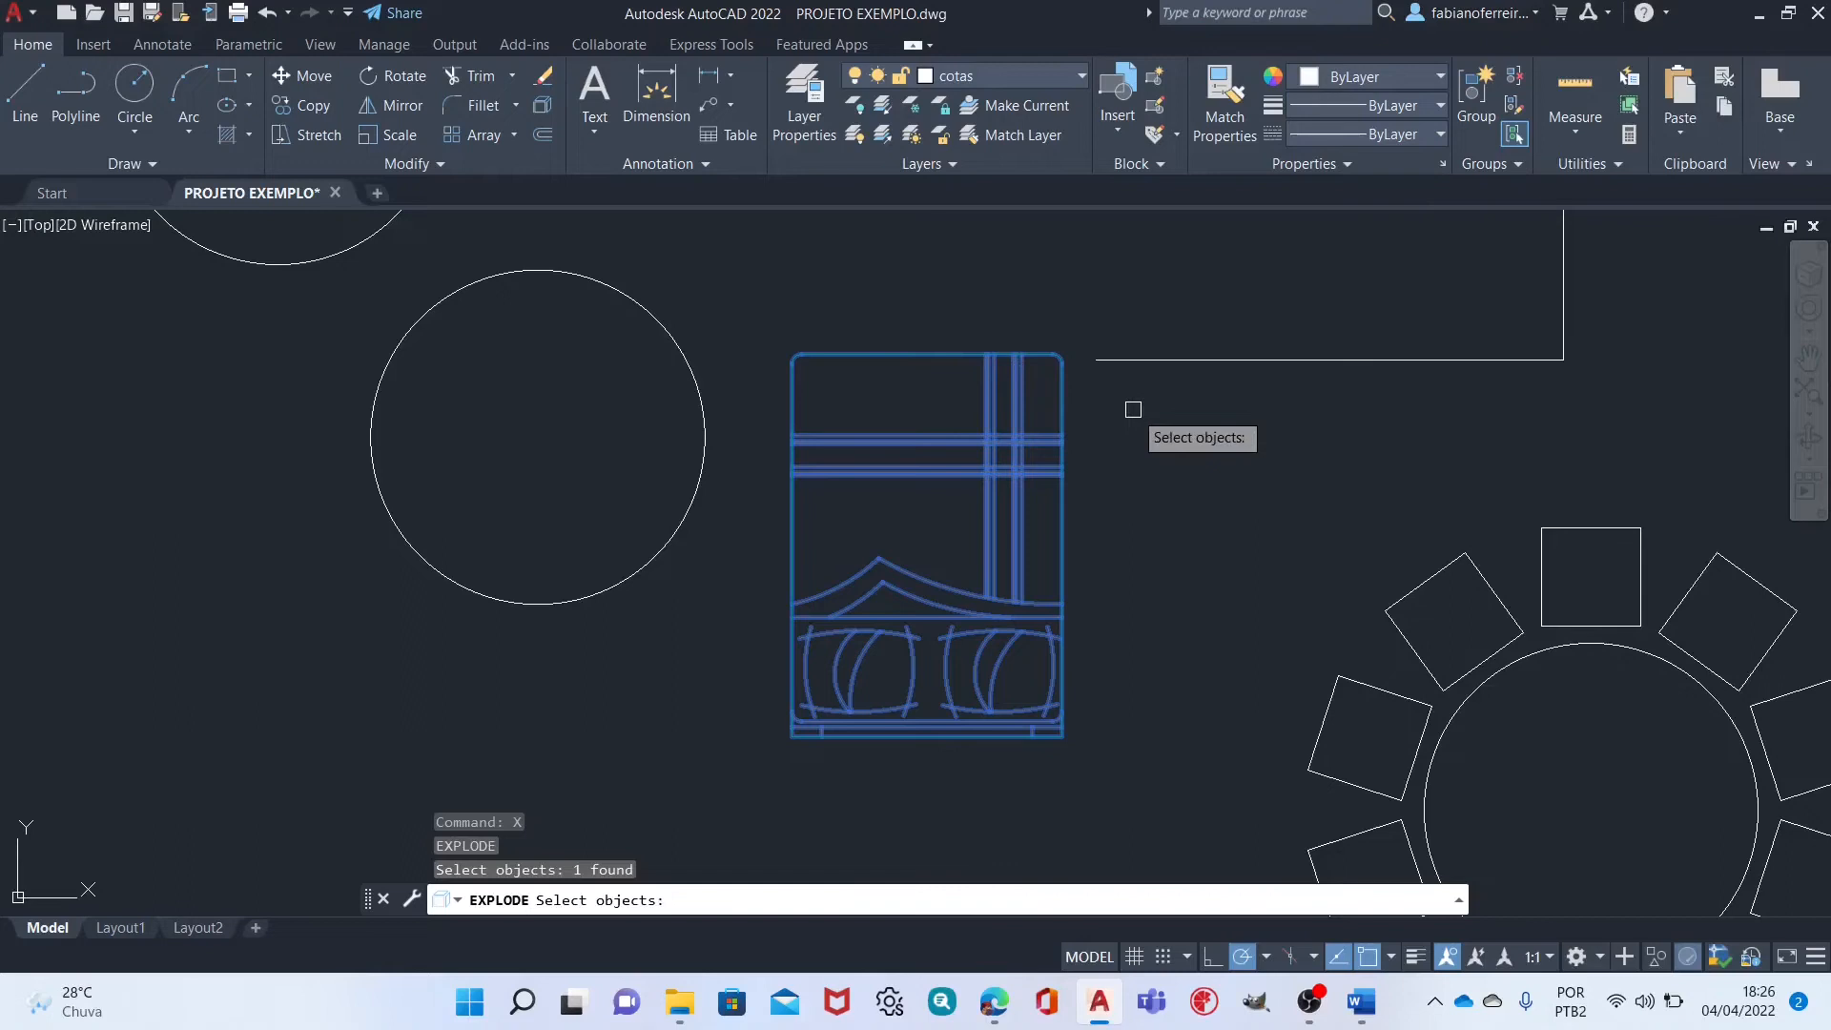
pyautogui.press('Return')
# Select the exploded bed's outer outline and nearby lines to check that they are independent objects.
pyautogui.click(923, 349)
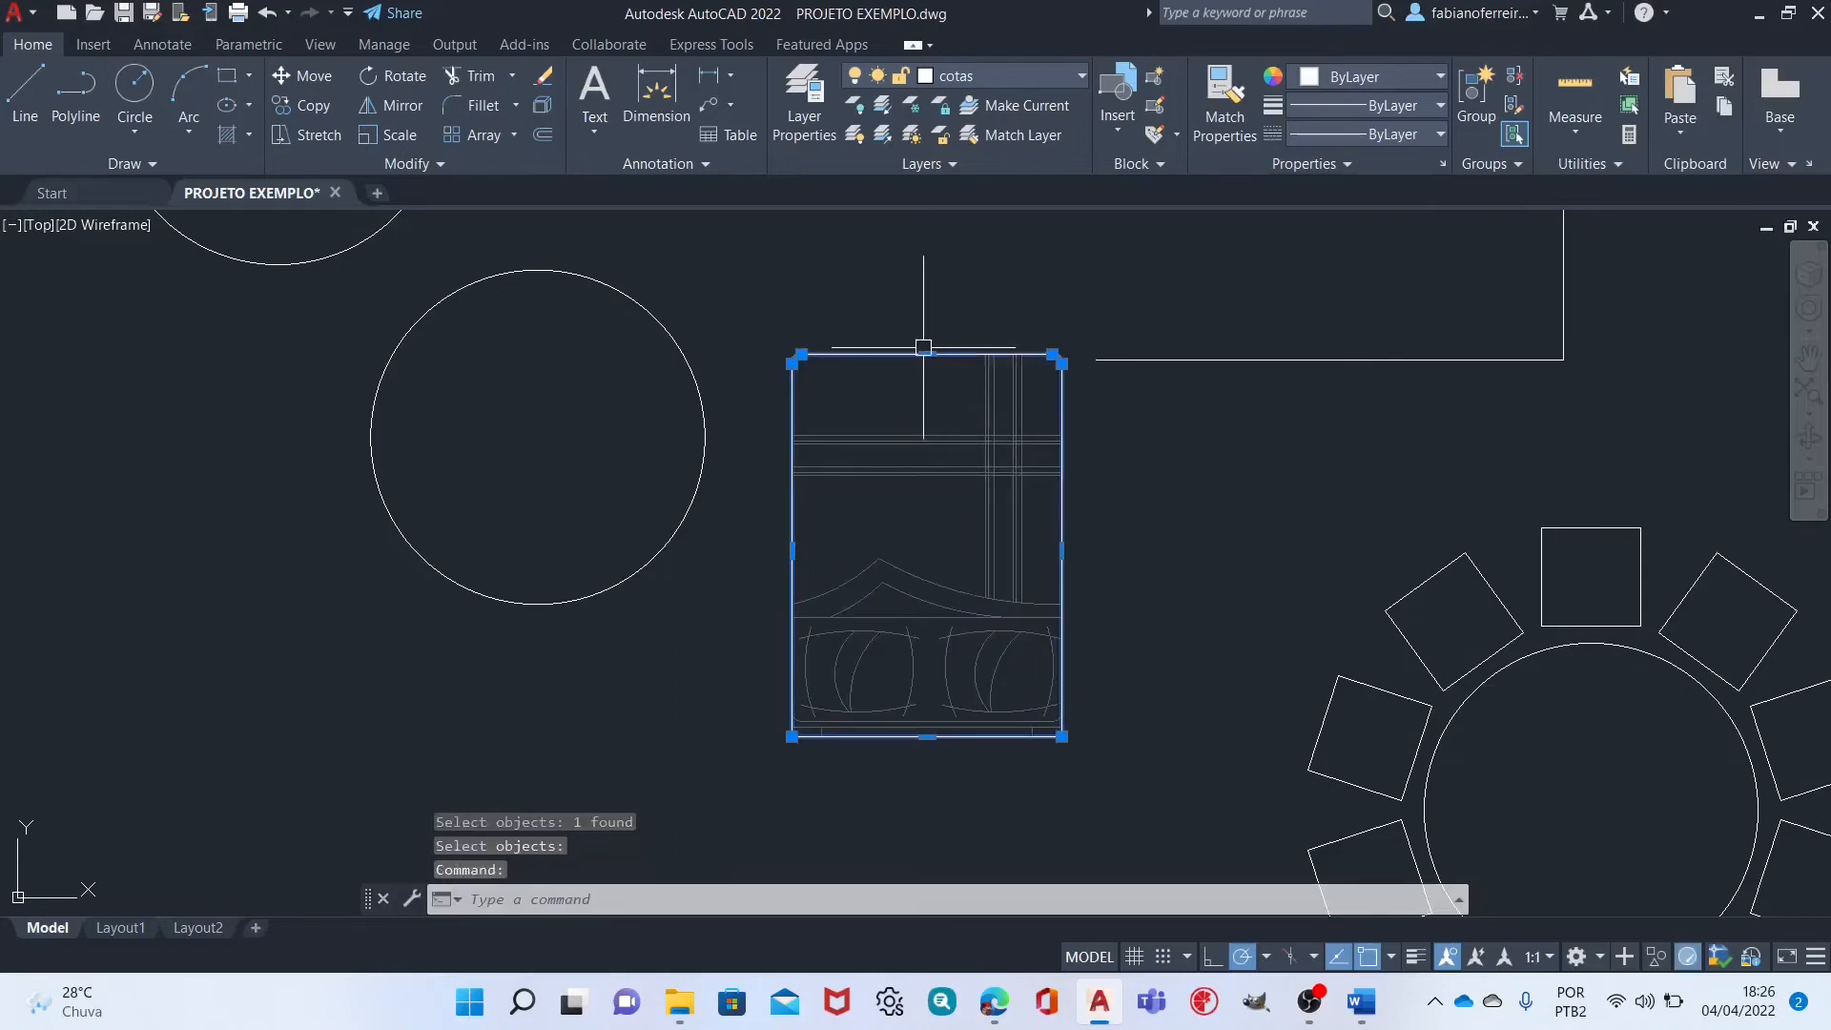
pyautogui.press('Escape')
pyautogui.click(907, 329)
pyautogui.click(875, 368)
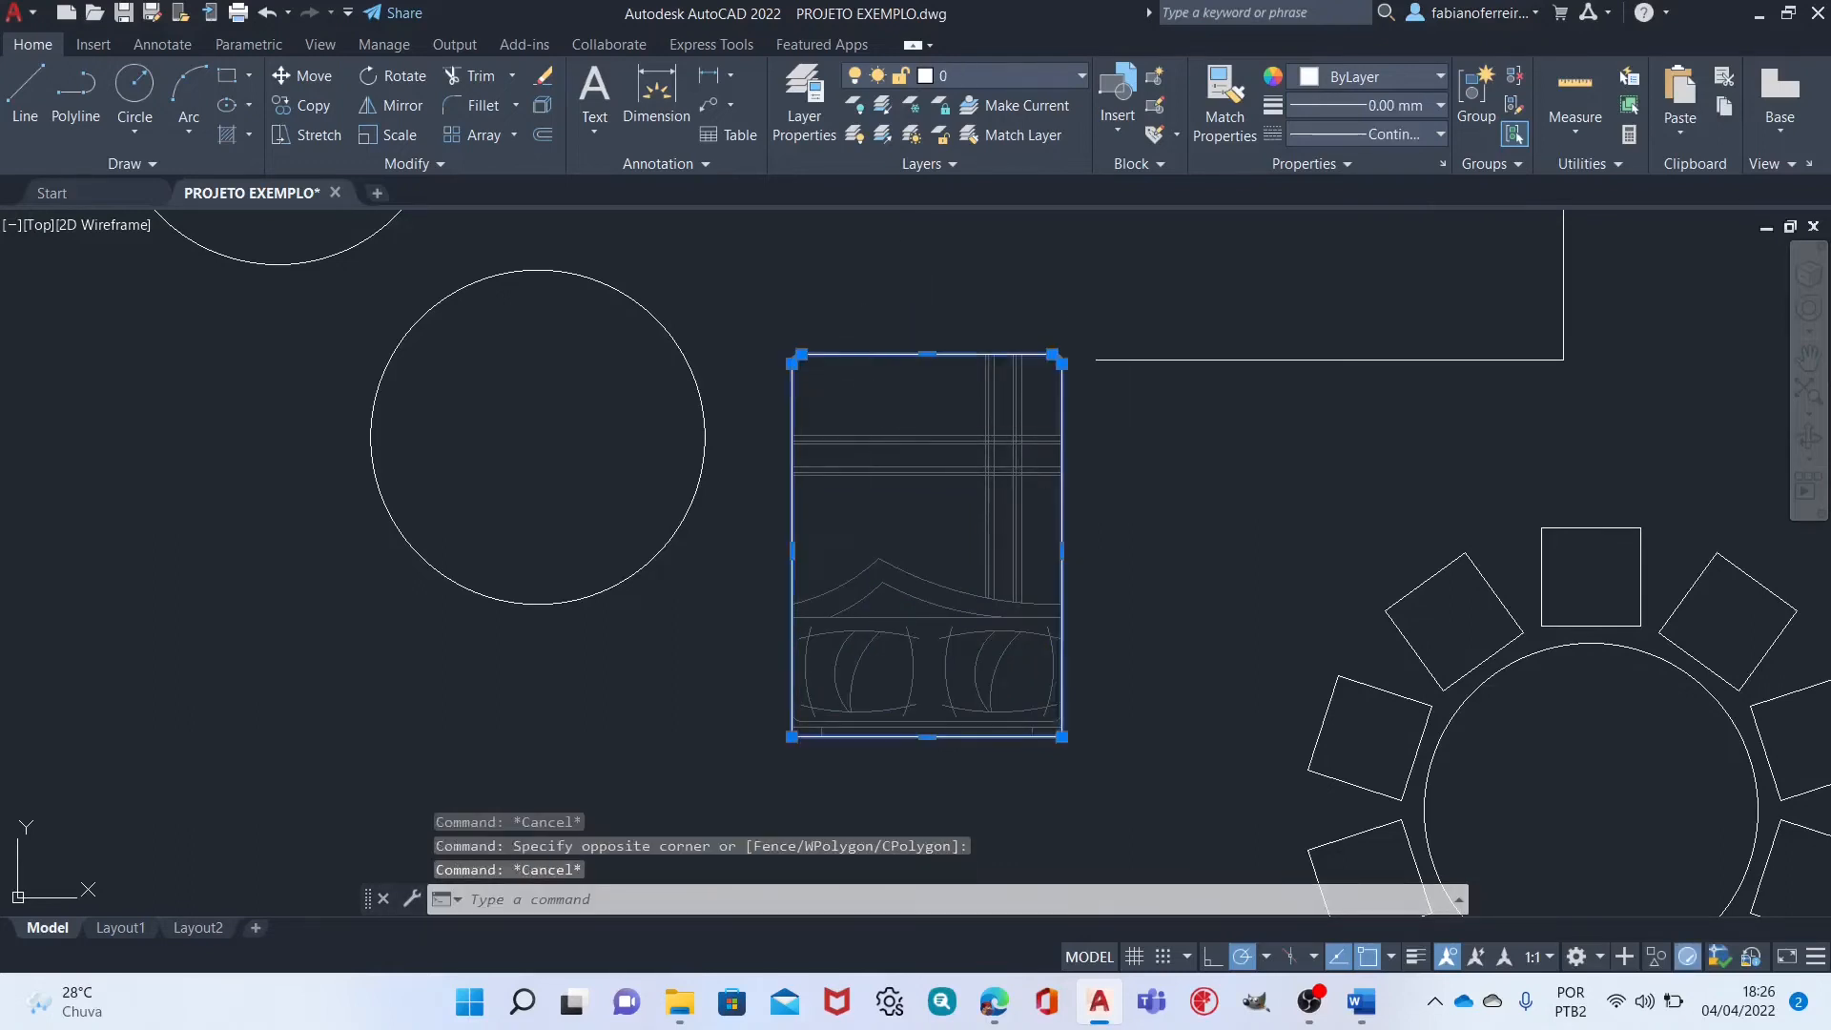
pyautogui.press('Escape')
pyautogui.click(878, 389)
pyautogui.click(840, 482)
pyautogui.press('Escape')
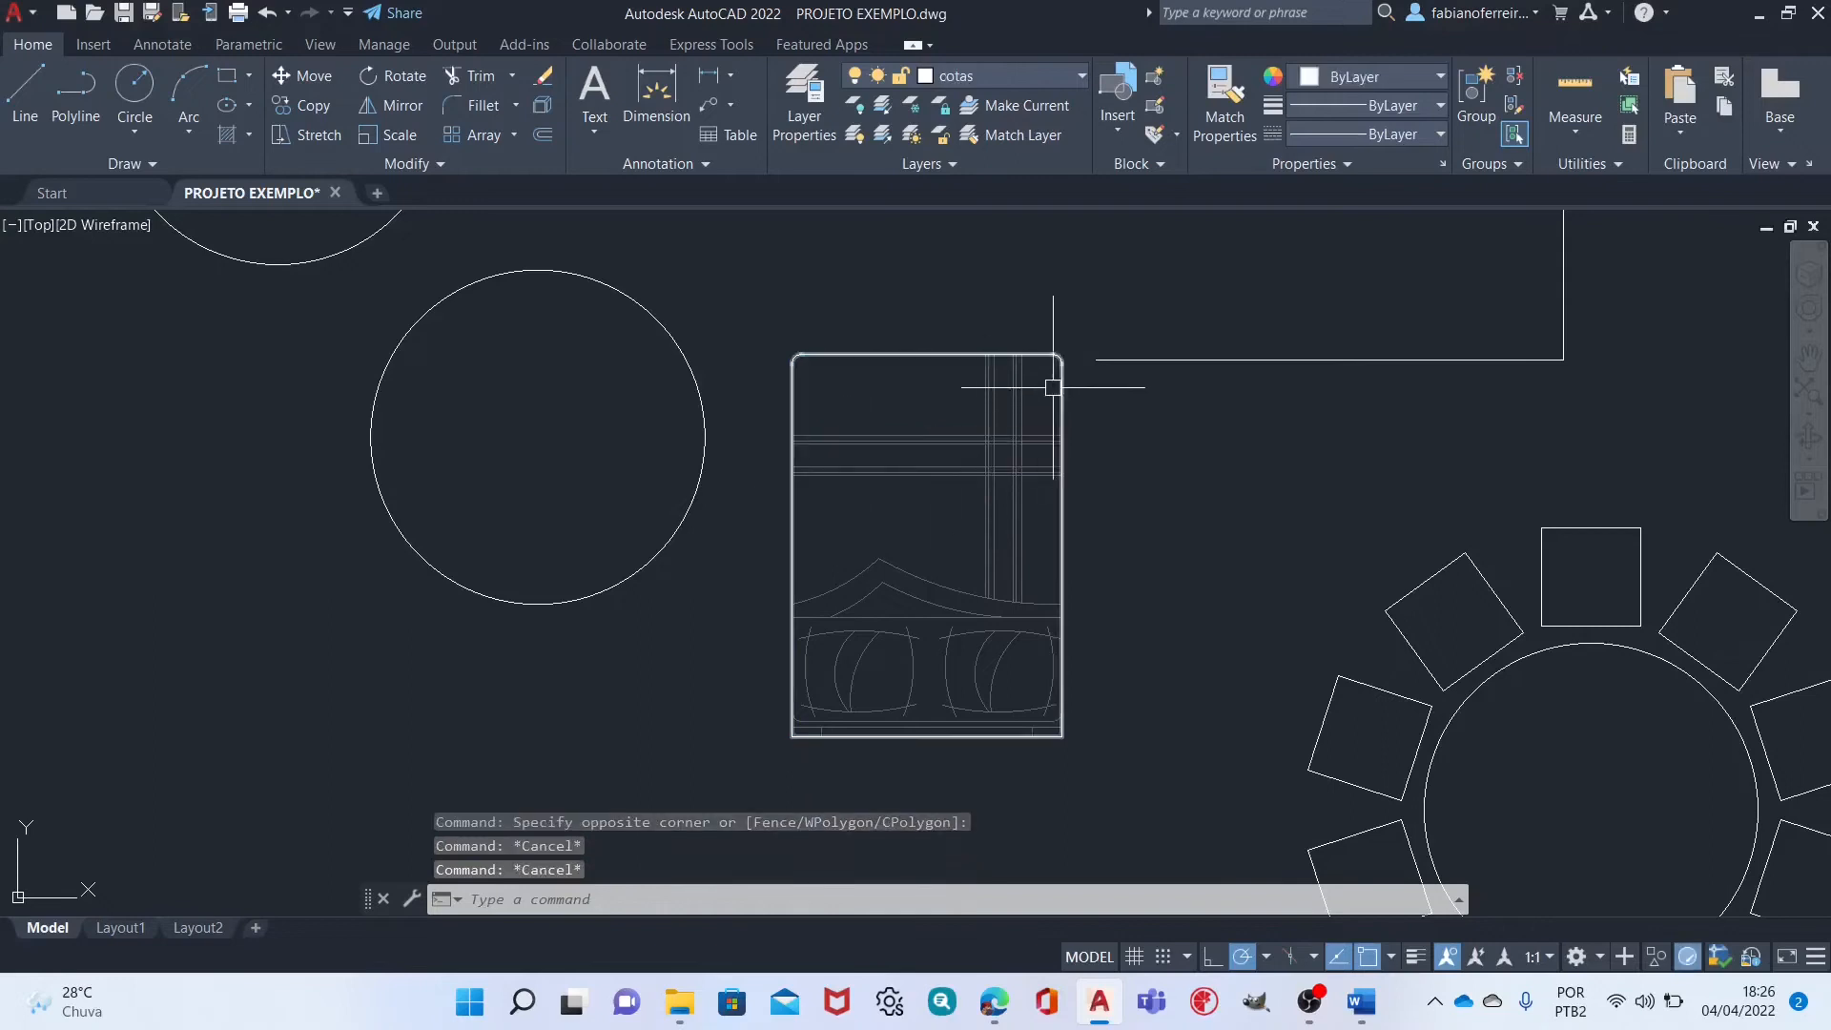
pyautogui.click(1035, 388)
pyautogui.press('Escape')
pyautogui.press('Escape')
# Select the blanket fold curves and the crossing stripe lines to check that they are separate from the bed outline.
pyautogui.click(938, 545)
pyautogui.click(887, 597)
pyautogui.press('Escape')
pyautogui.press('Escape')
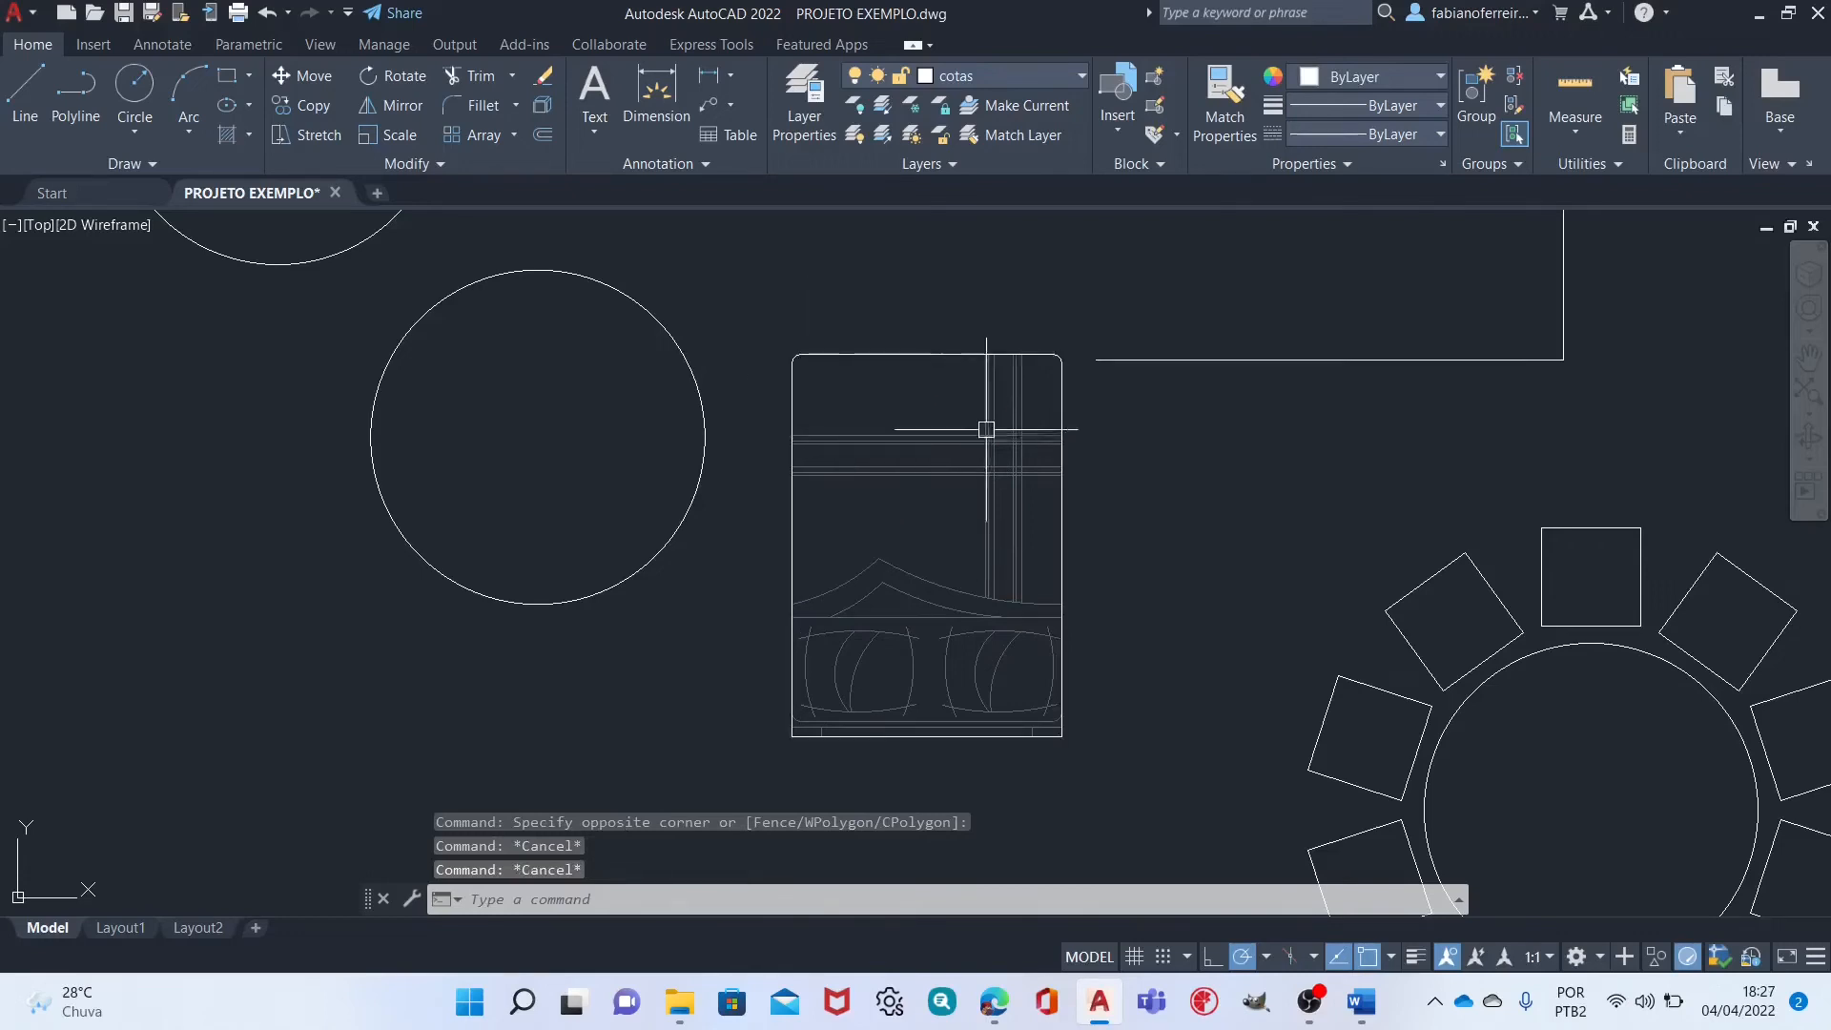
pyautogui.click(1044, 401)
pyautogui.click(949, 486)
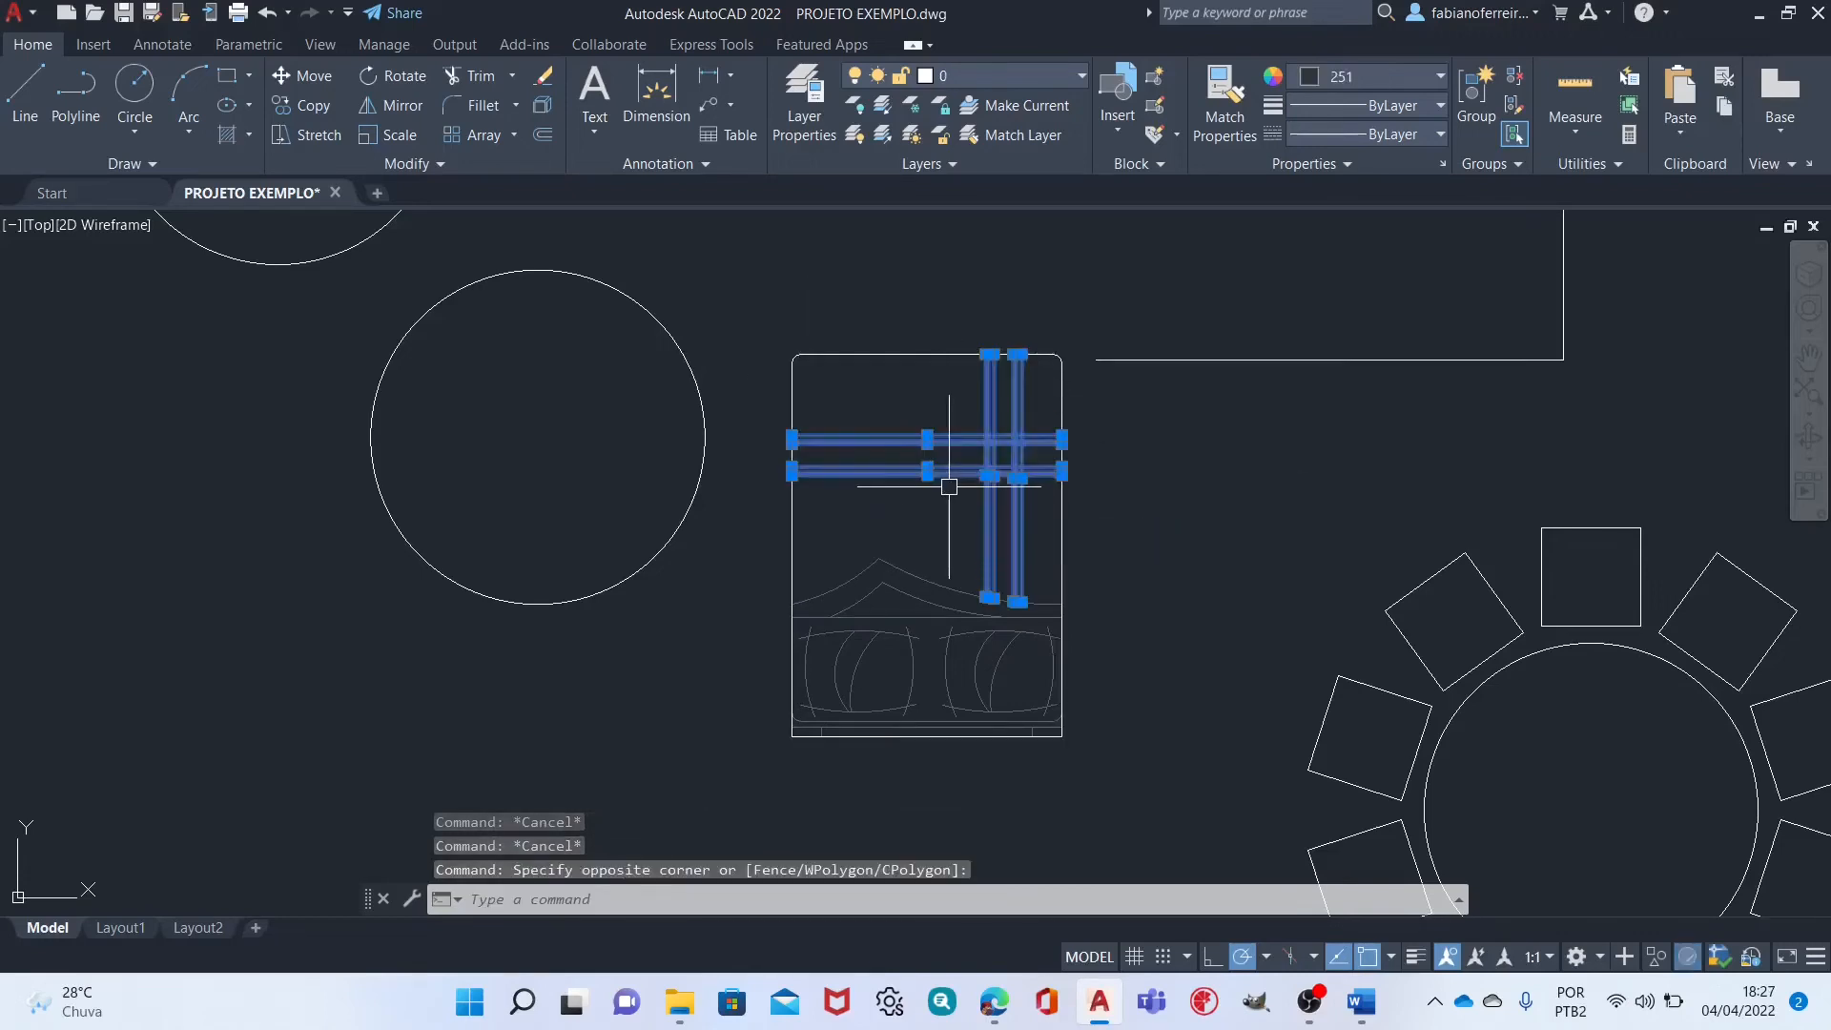
# Erase the crossing stripe lines and the two inner blanket fold curves of the exploded bed.
pyautogui.write('E')
pyautogui.press('Return')
pyautogui.scroll(4, 982, 397)
pyautogui.click(916, 419)
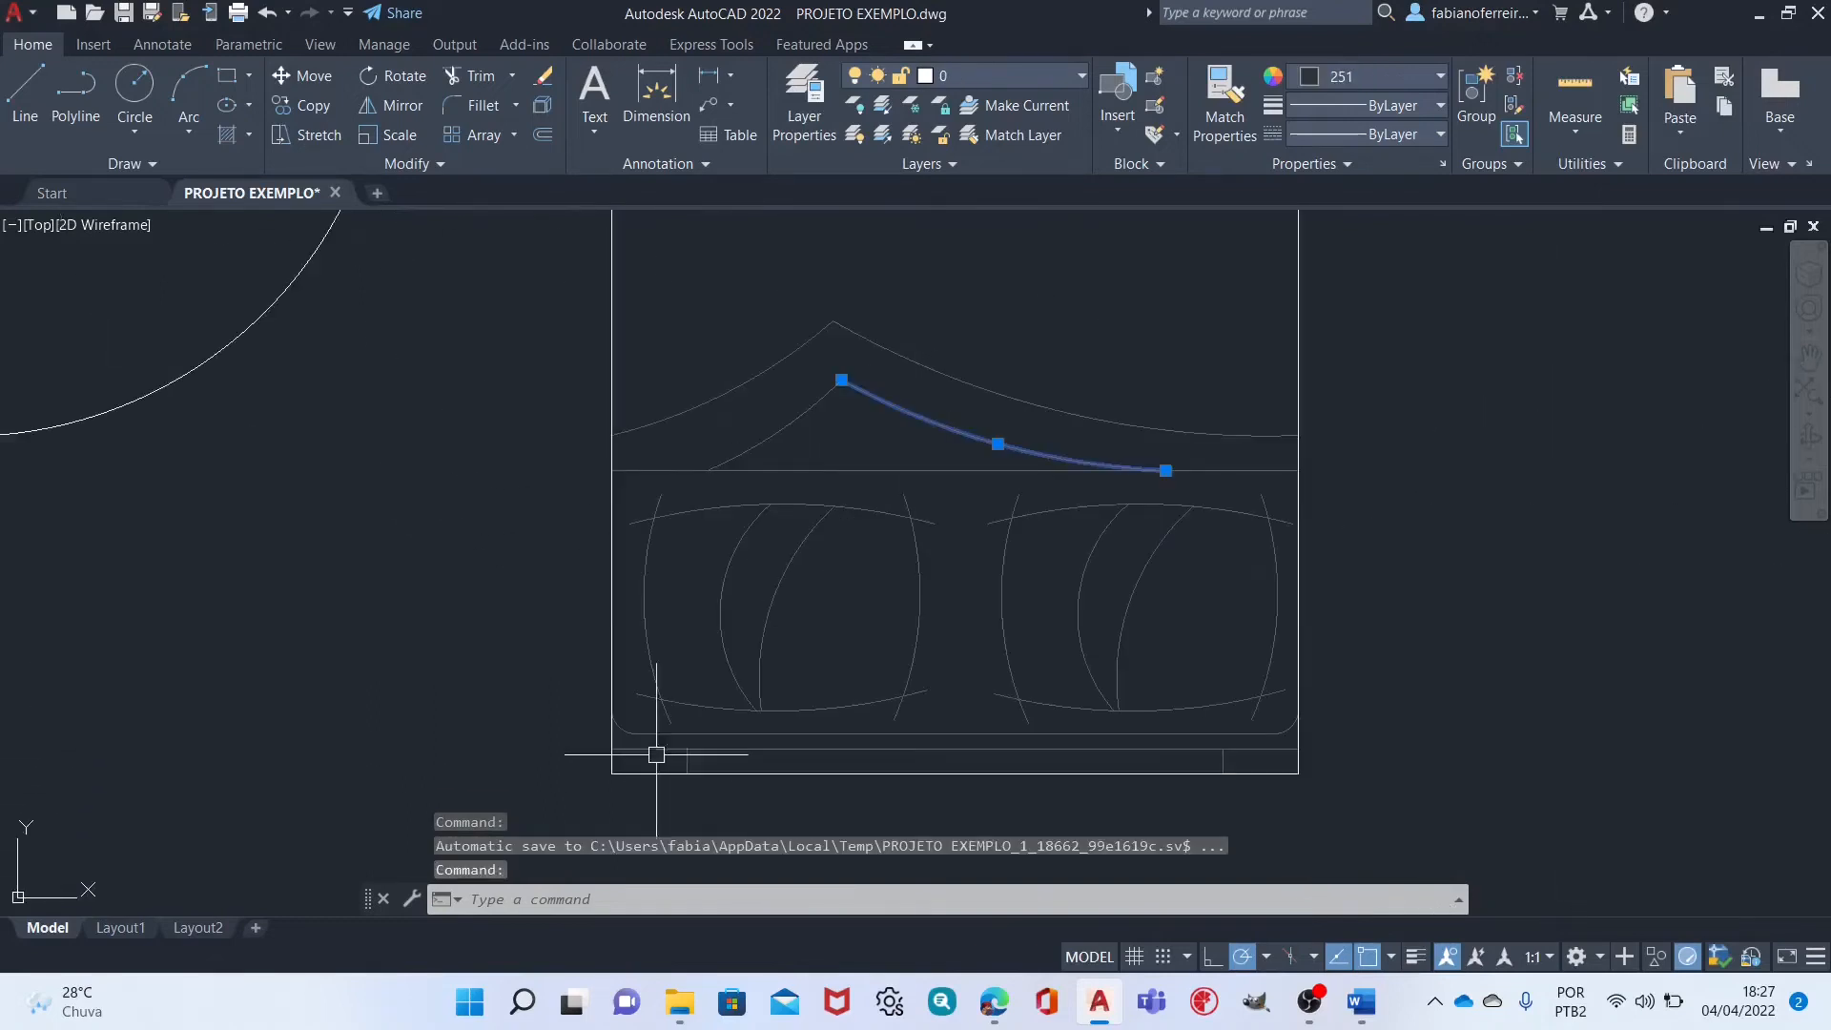
pyautogui.click(821, 418)
pyautogui.write('E')
pyautogui.press('Return')
# Erase all remaining lines of the exploded bed with one window selection.
pyautogui.scroll(-4, 821, 419)
pyautogui.click(759, 341)
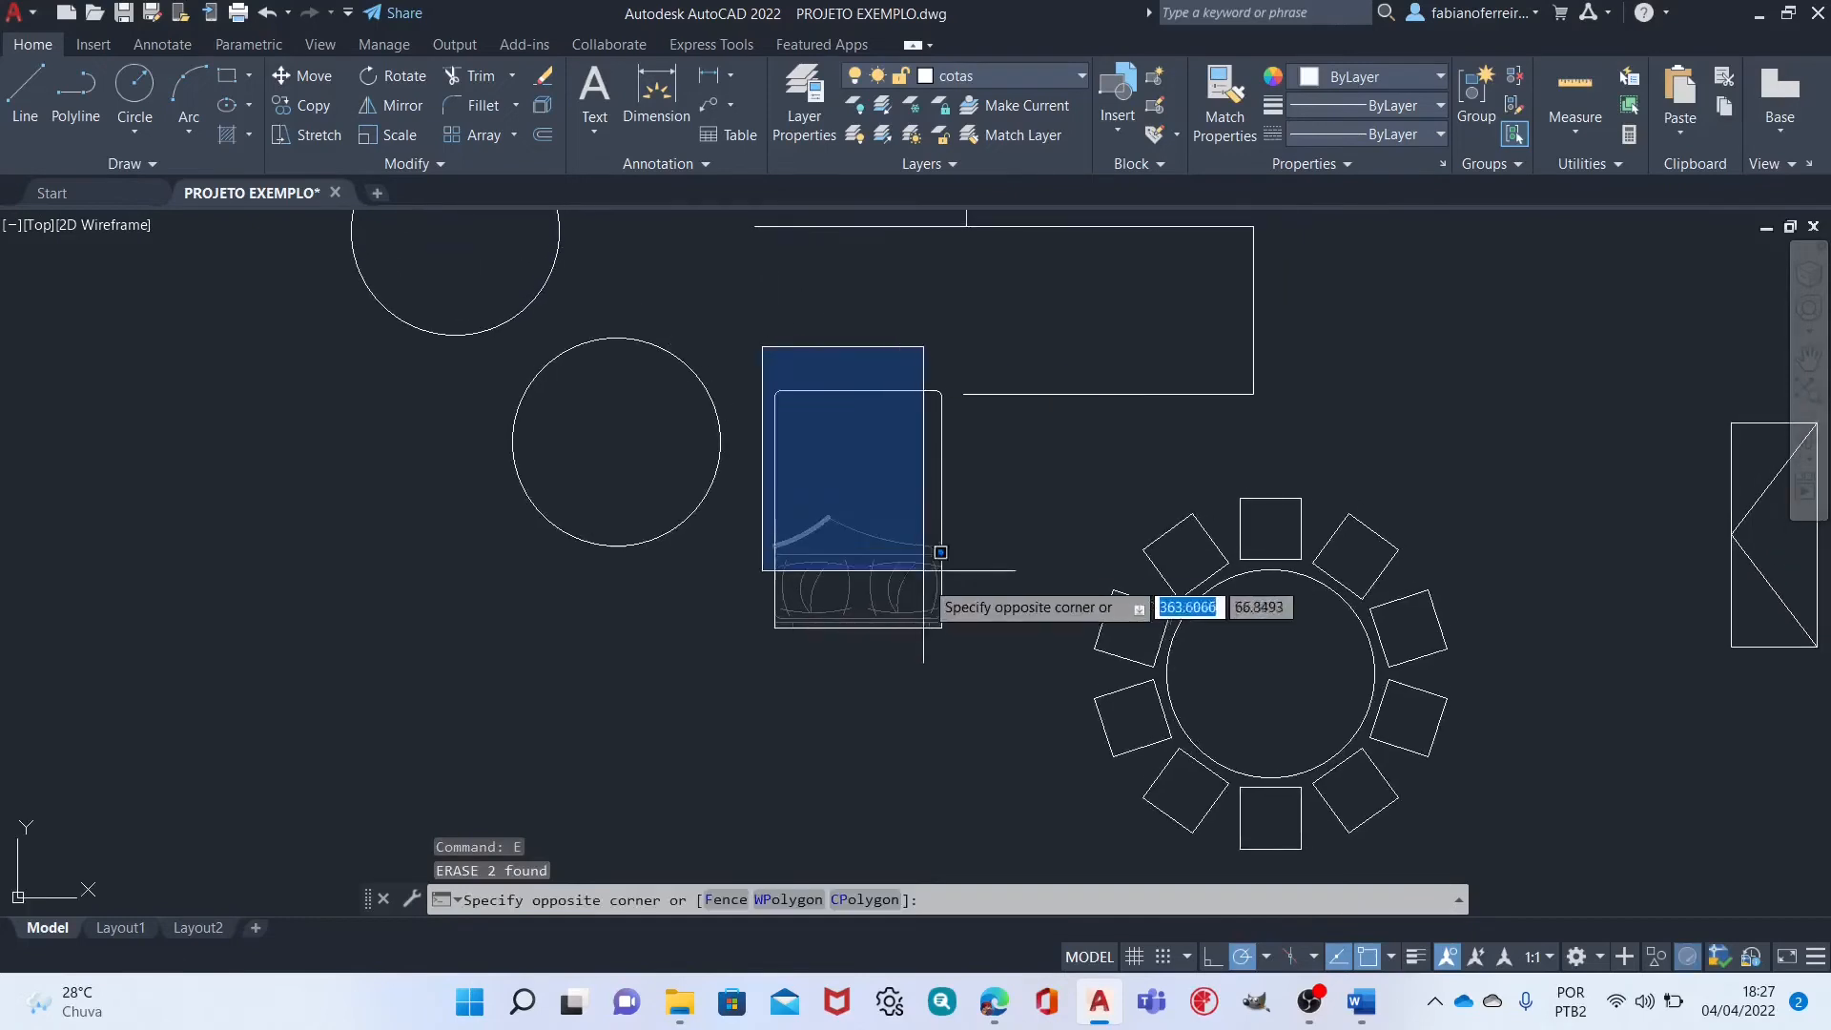
pyautogui.click(955, 676)
pyautogui.write('E')
pyautogui.press('Return')
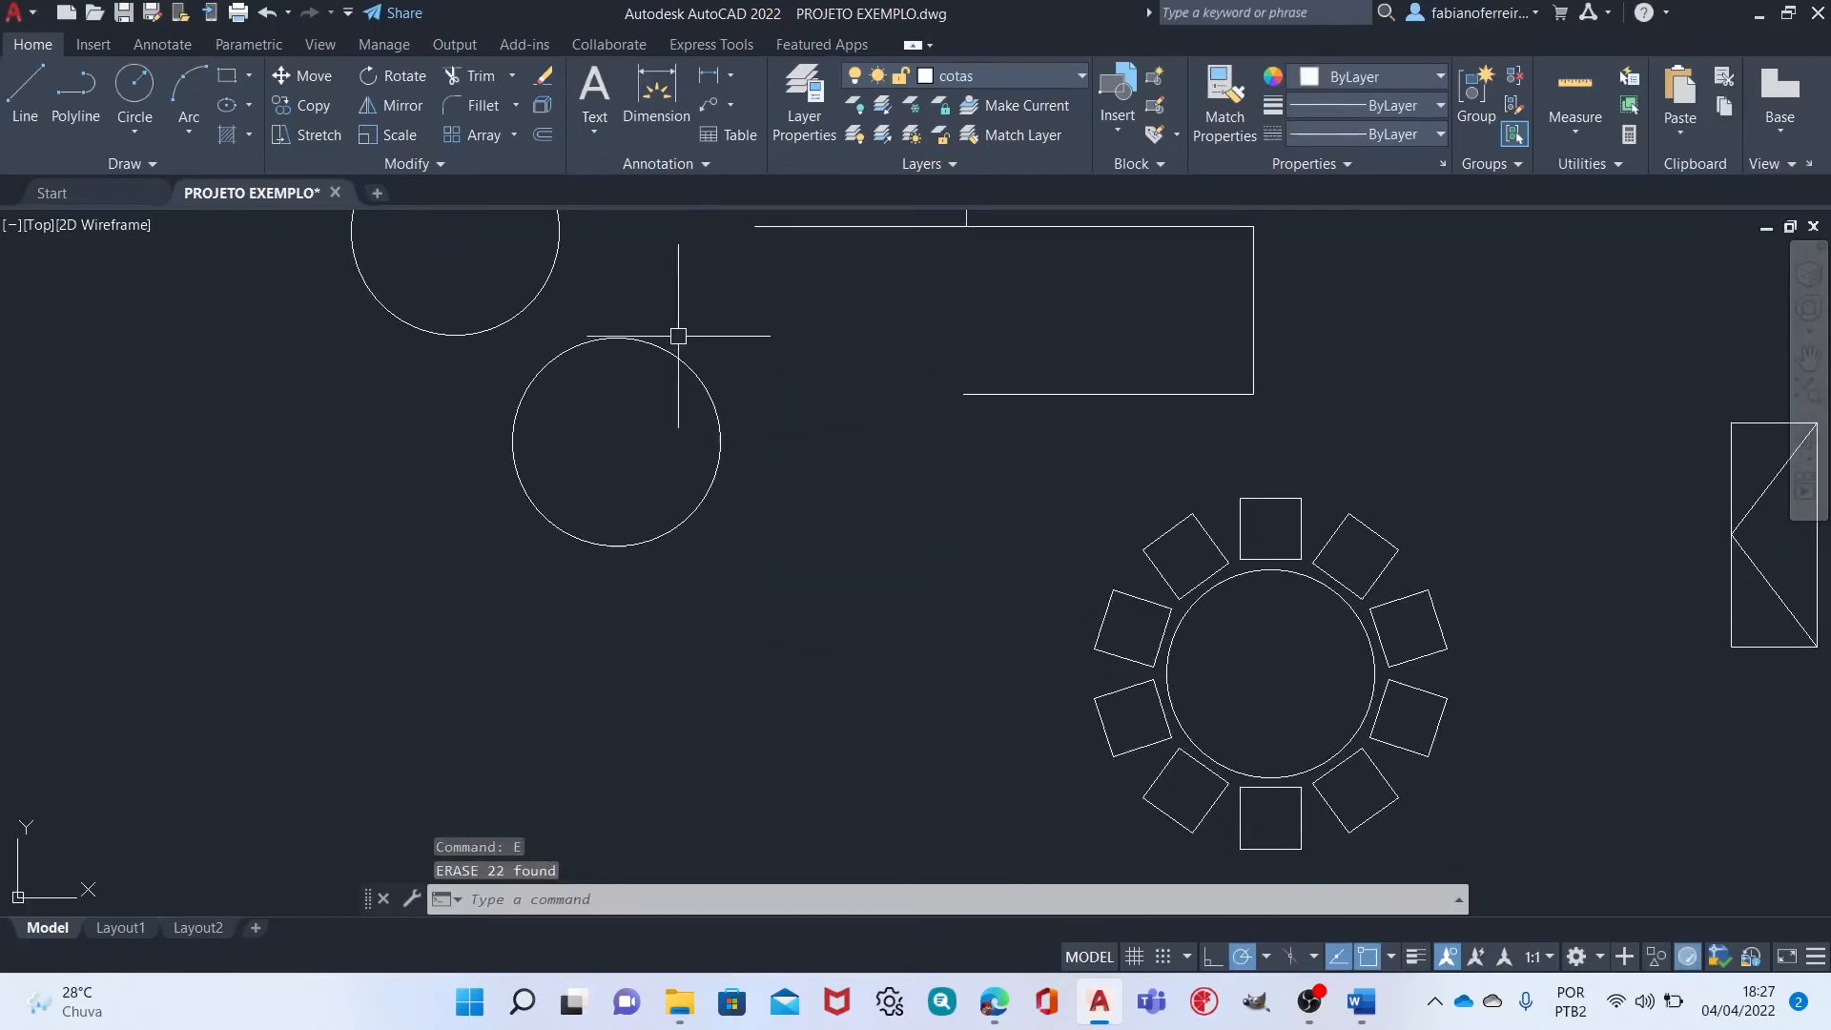
# Offset the vertical closing line of the open rectangle by 10 units toward its outer side.
pyautogui.moveTo(818, 343); pyautogui.dragTo(829, 510, button='middle')
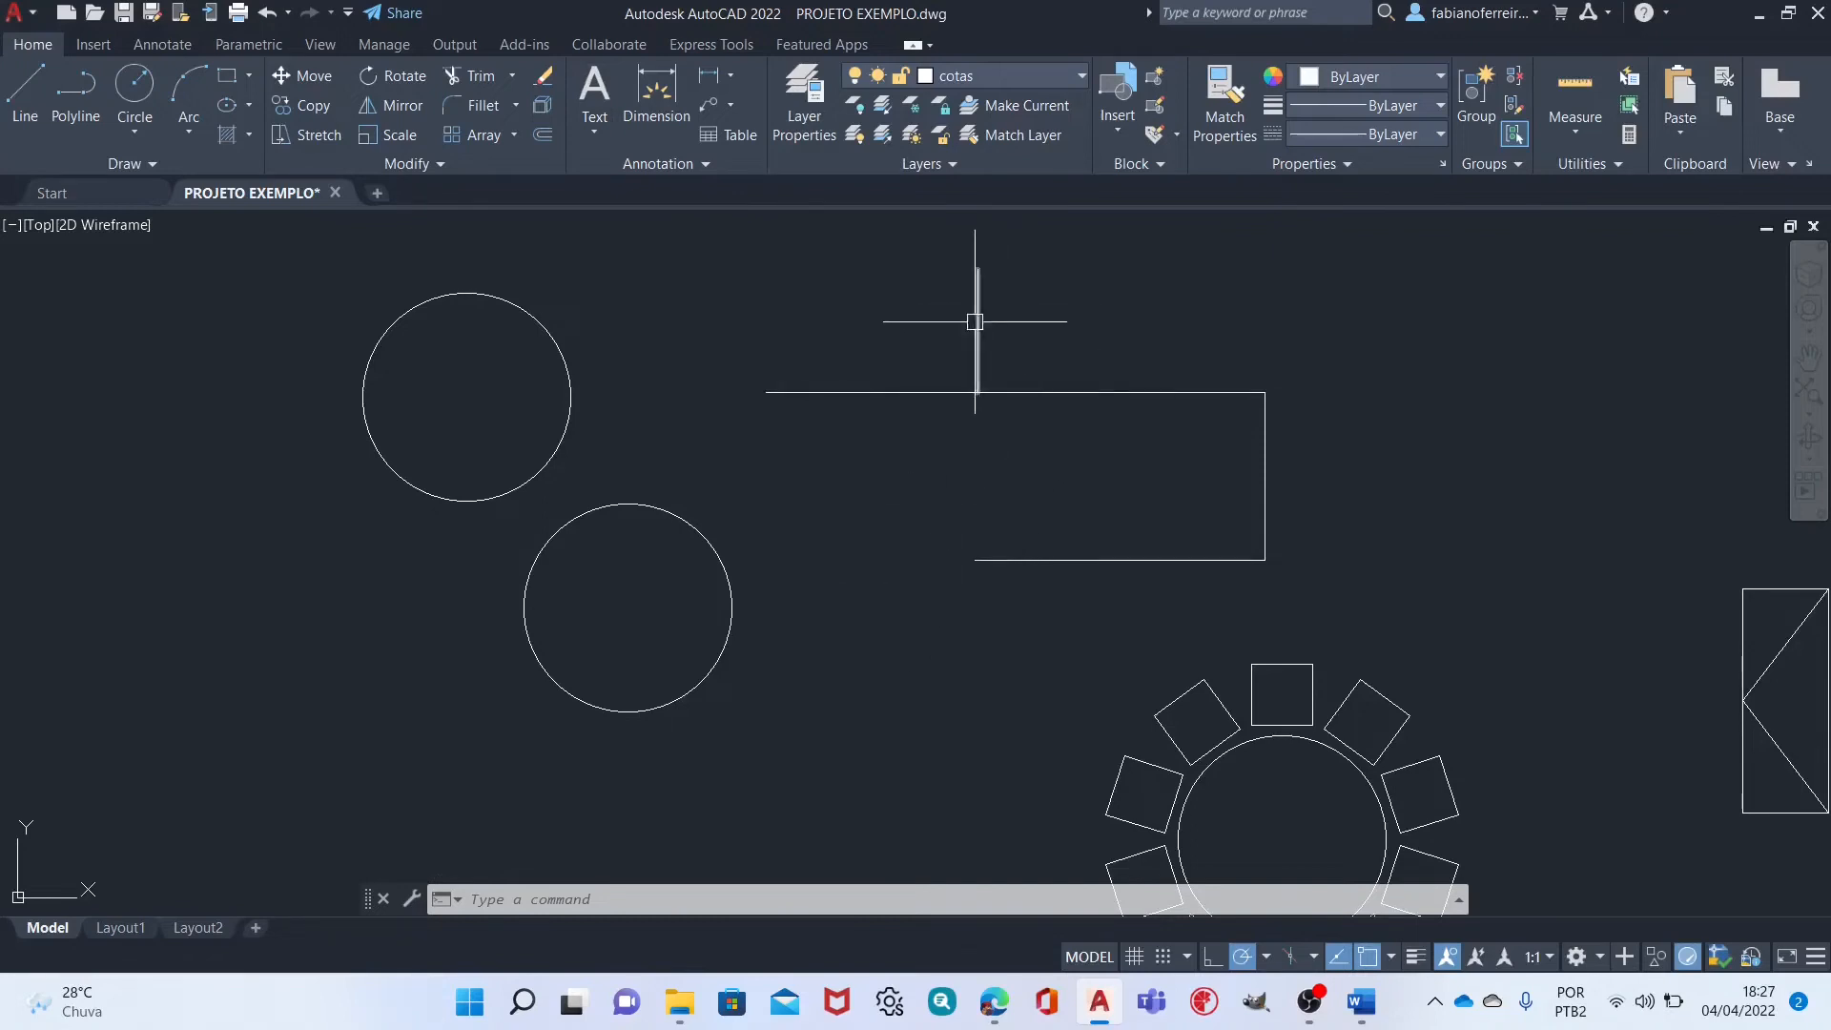
pyautogui.moveTo(917, 390)
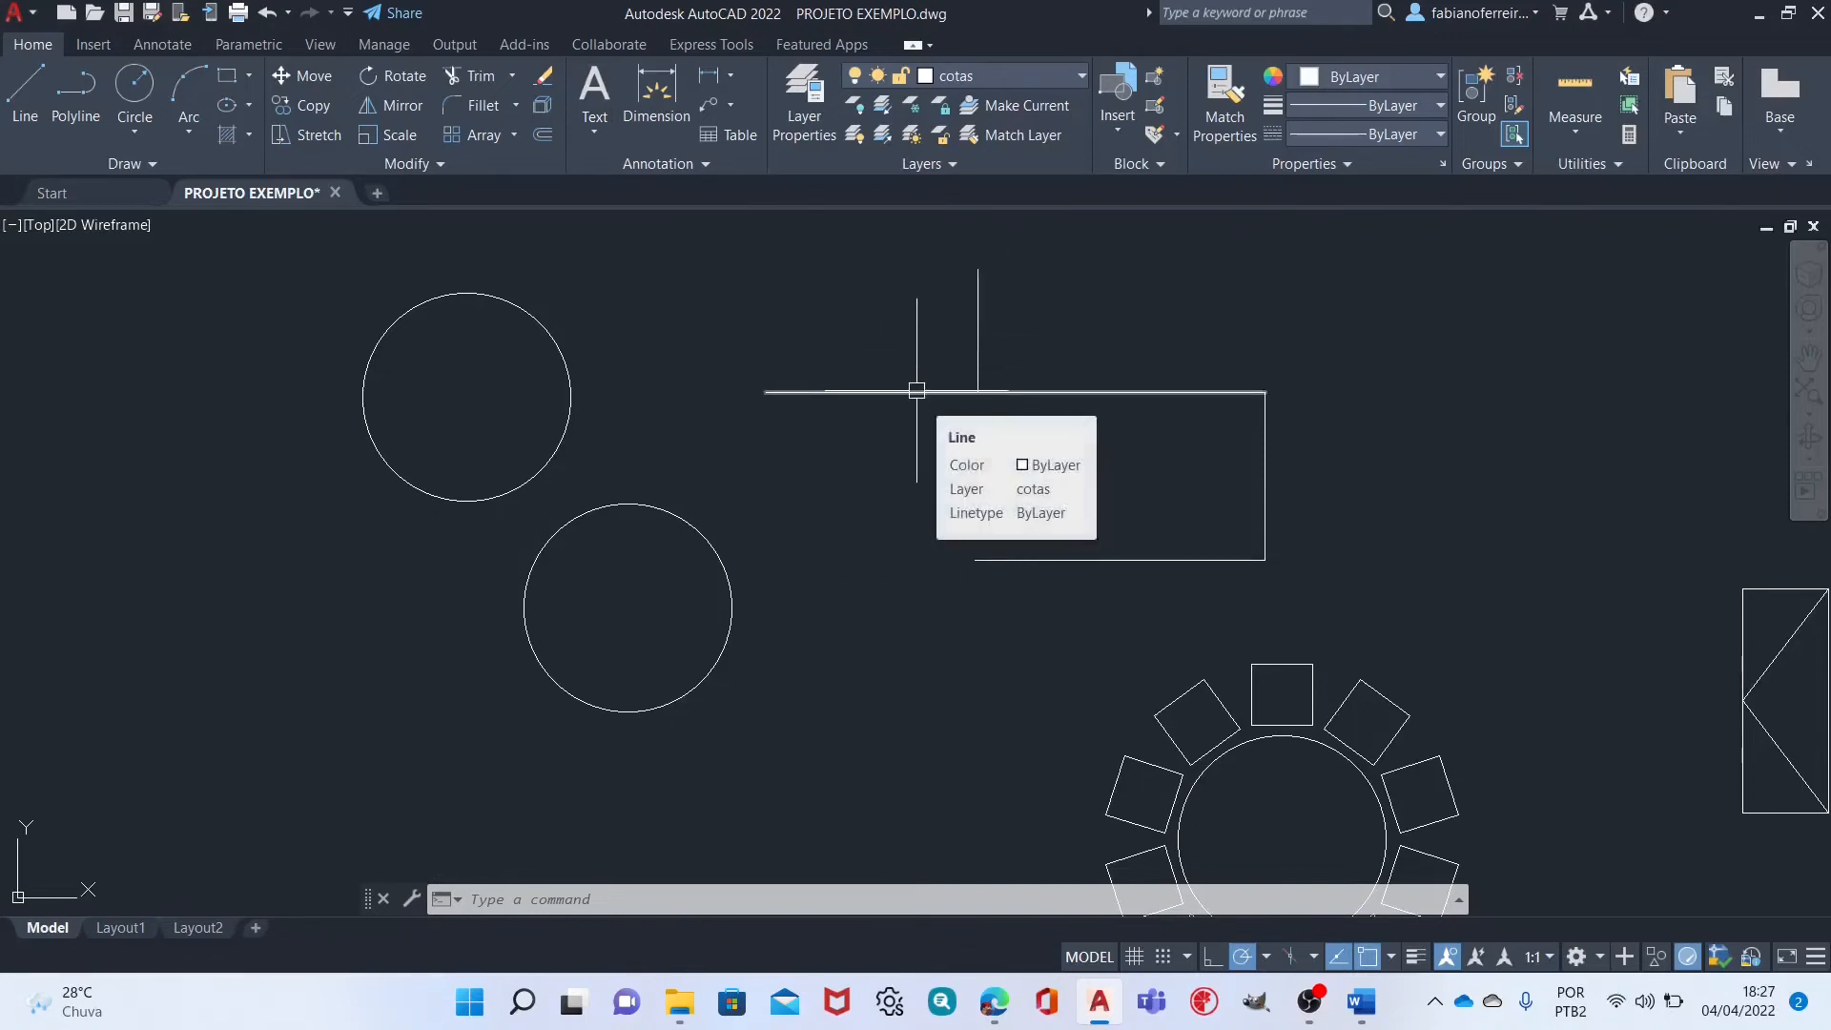
pyautogui.moveTo(1020, 334)
pyautogui.mouseDown(button='middle')
pyautogui.moveTo(968, 380)
pyautogui.moveTo(859, 396)
pyautogui.mouseUp(button='middle')
pyautogui.moveTo(907, 453); pyautogui.dragTo(905, 337, button='middle')
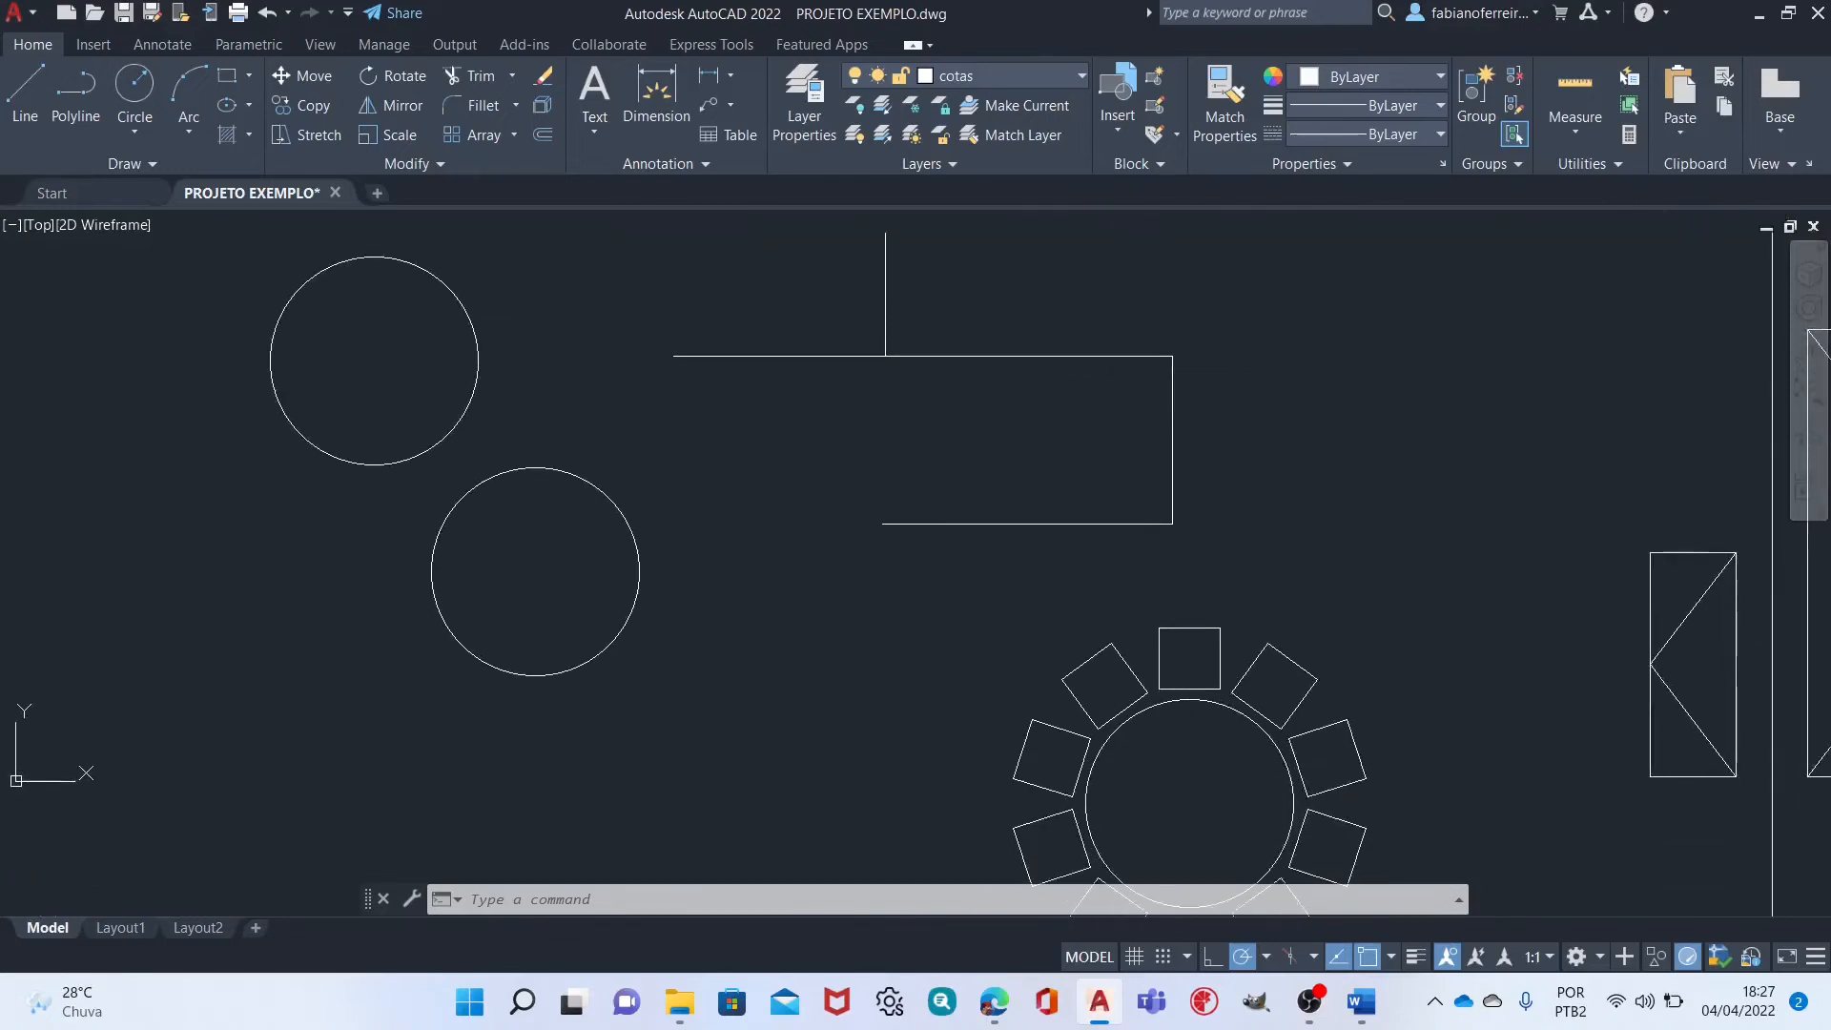
pyautogui.moveTo(1248, 438); pyautogui.dragTo(1218, 438, button='middle')
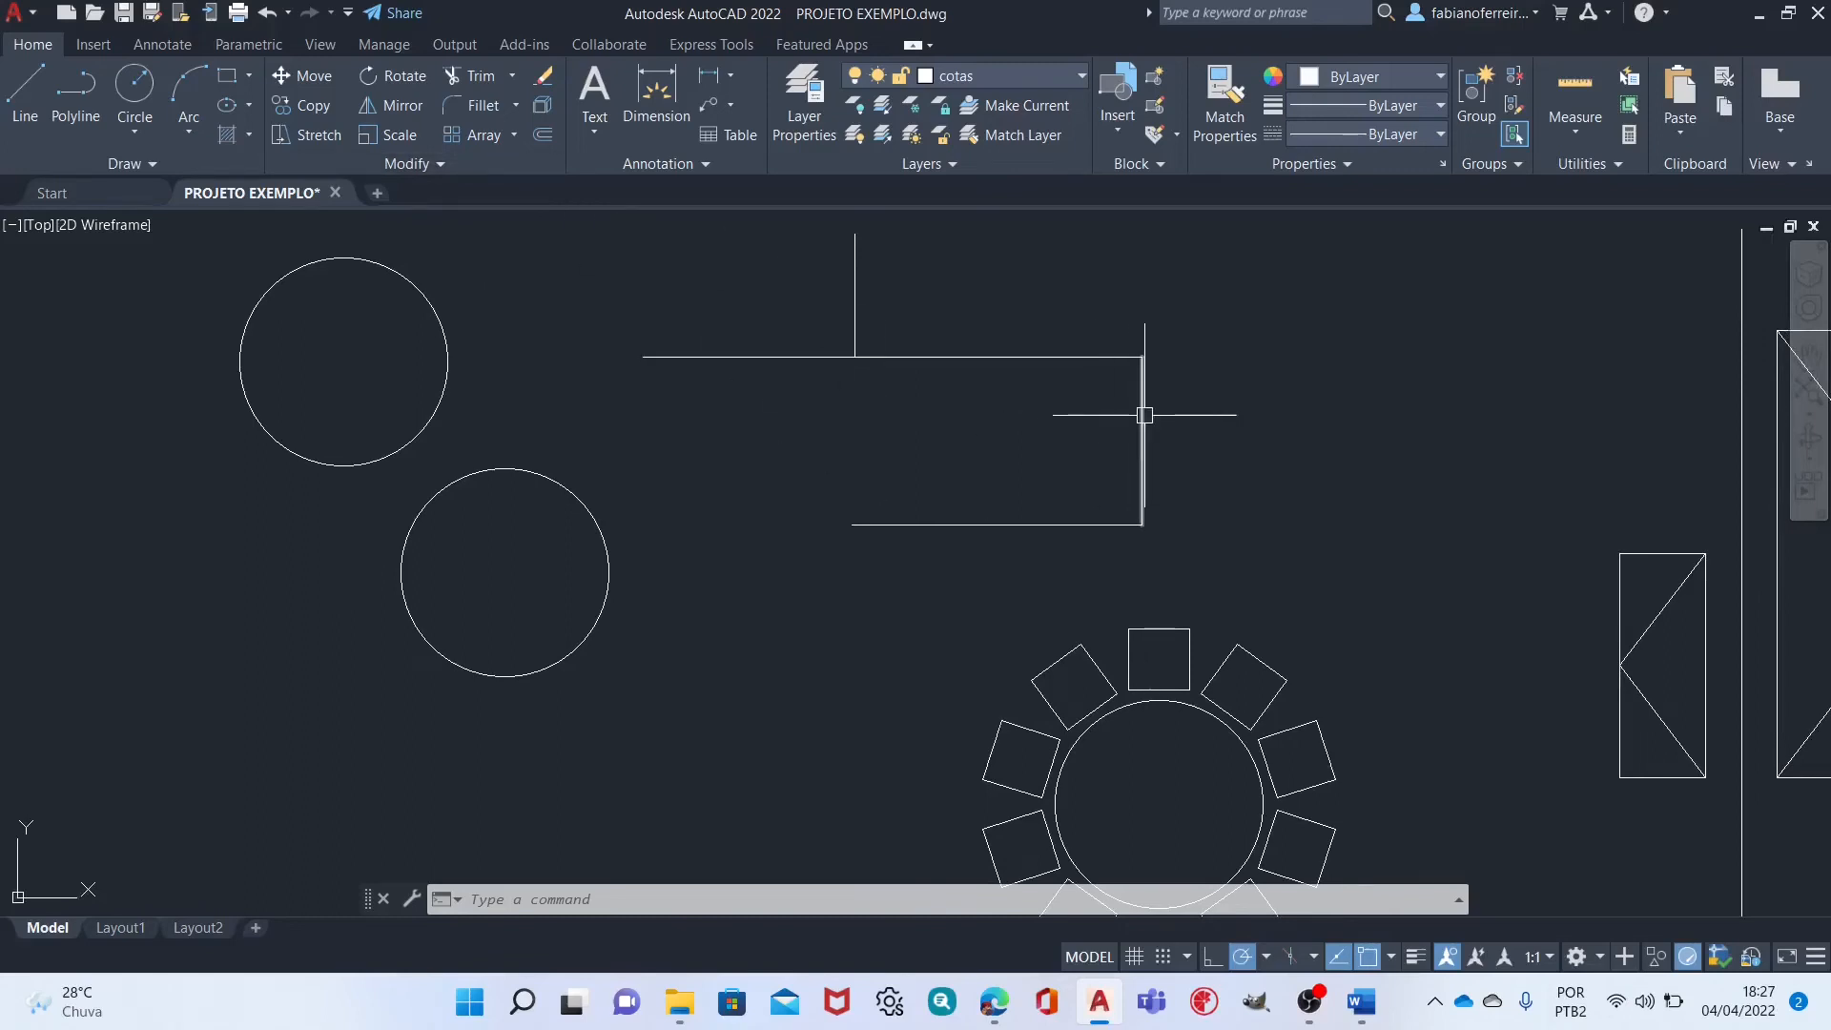
pyautogui.moveTo(1059, 455); pyautogui.dragTo(926, 477, button='middle')
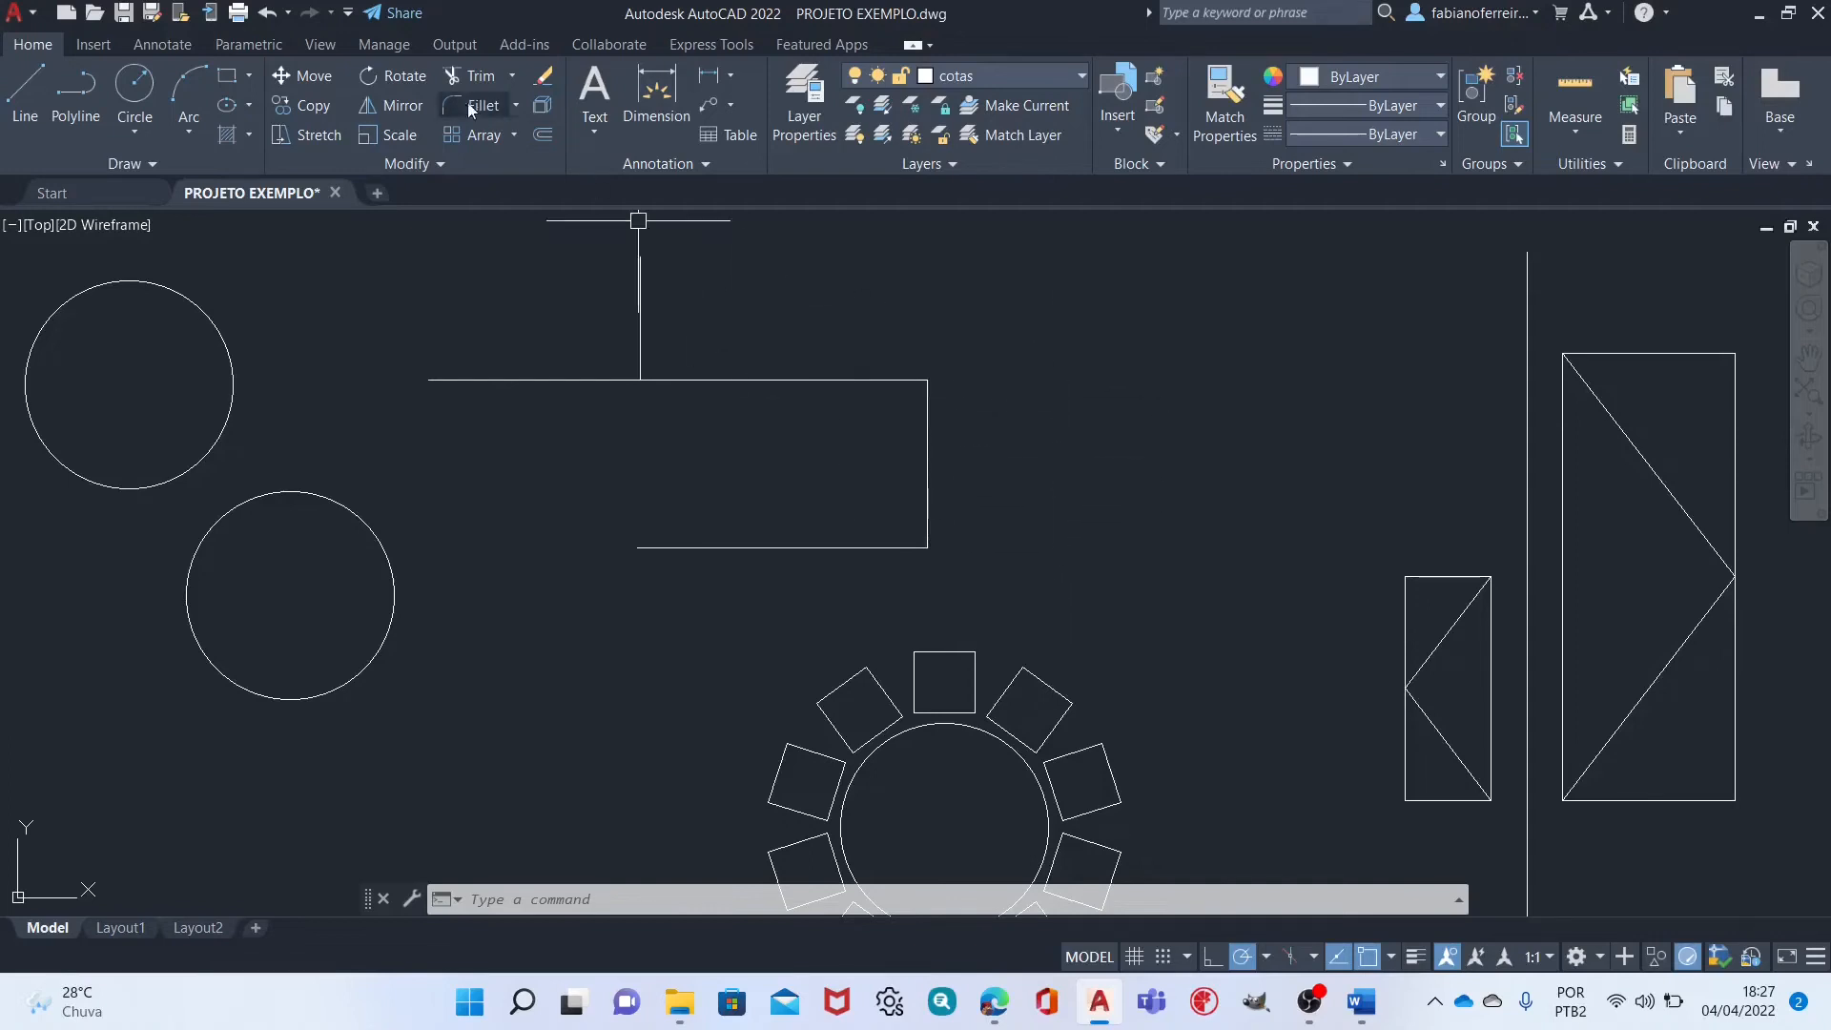
pyautogui.click(546, 137)
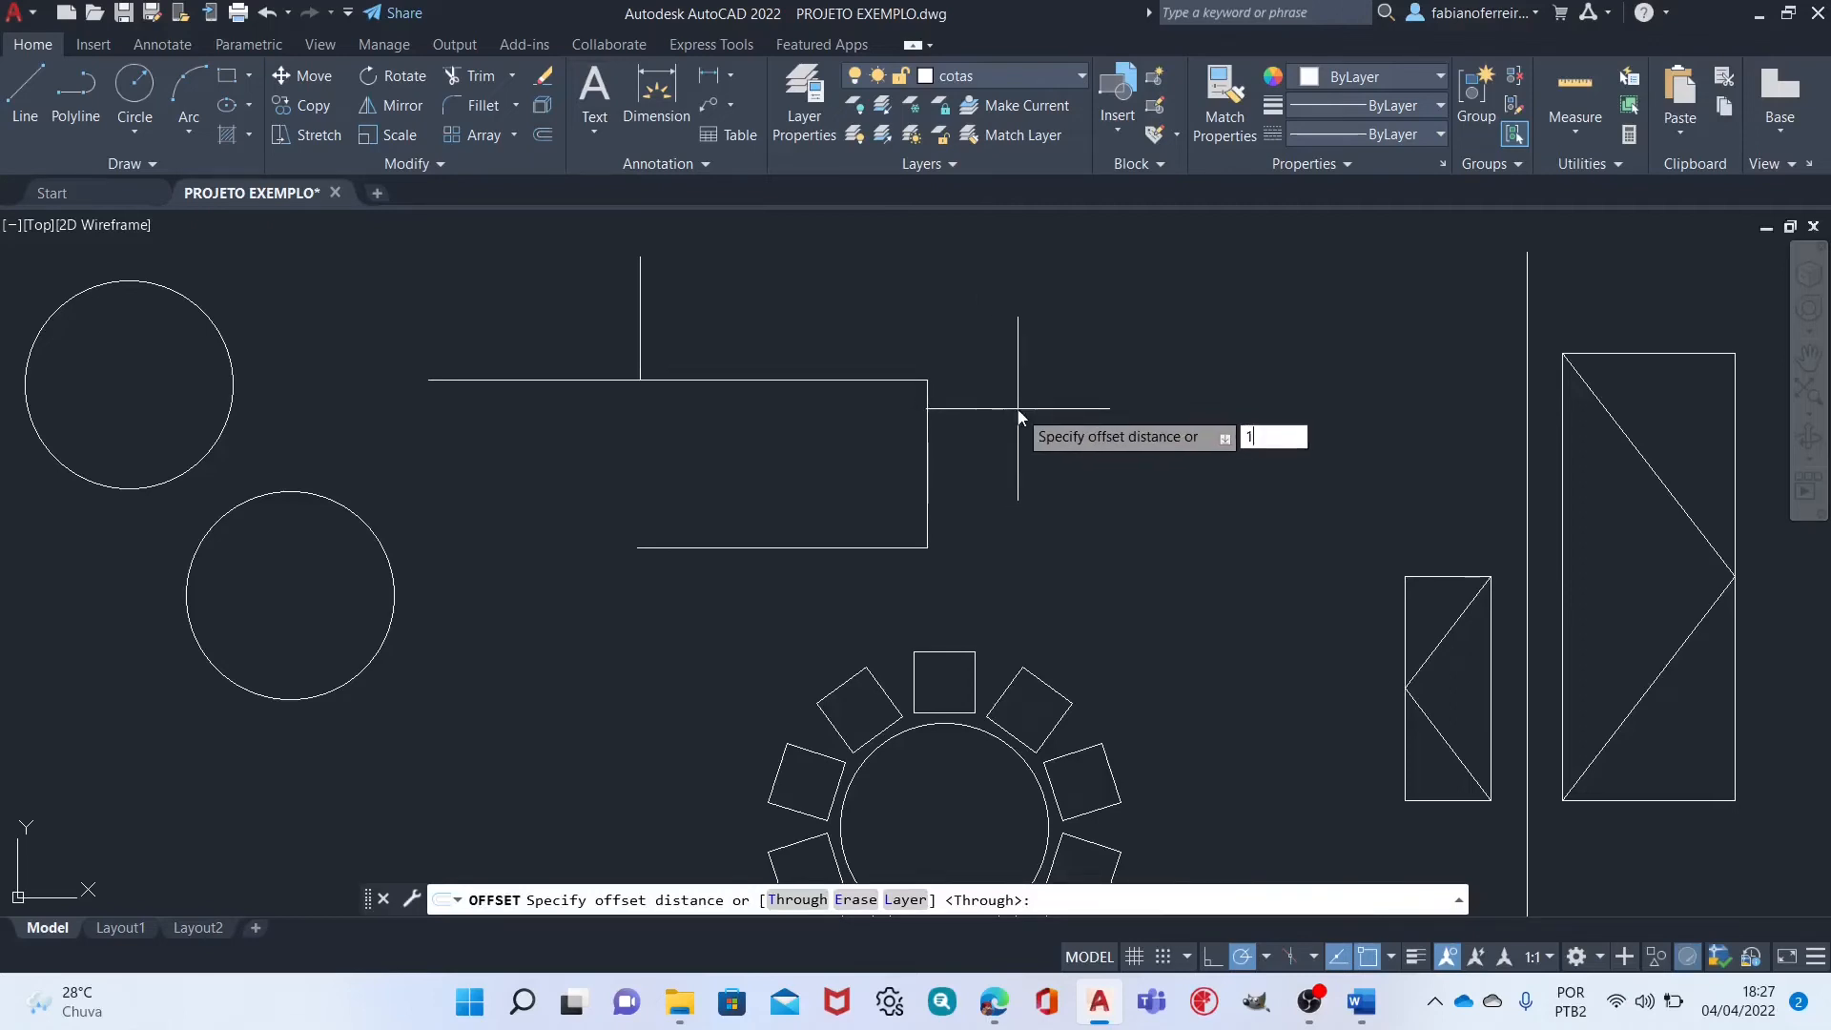
pyautogui.press('Return')
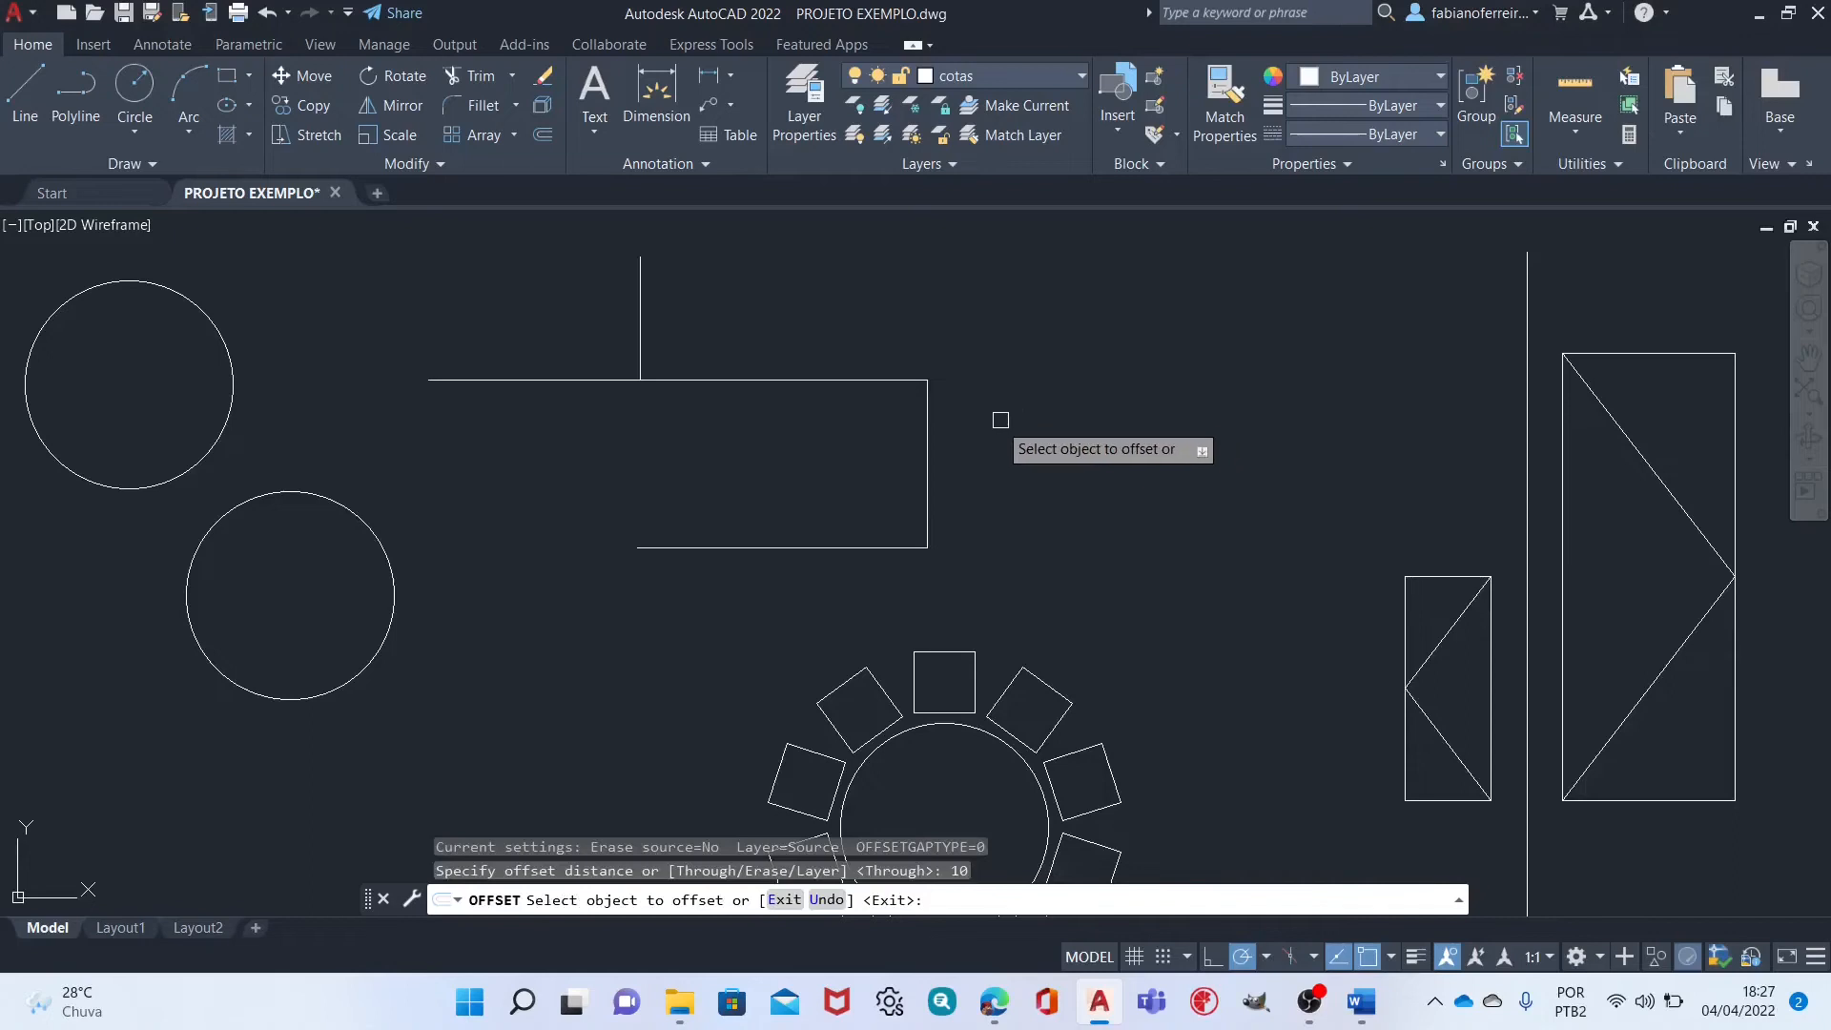
pyautogui.click(929, 444)
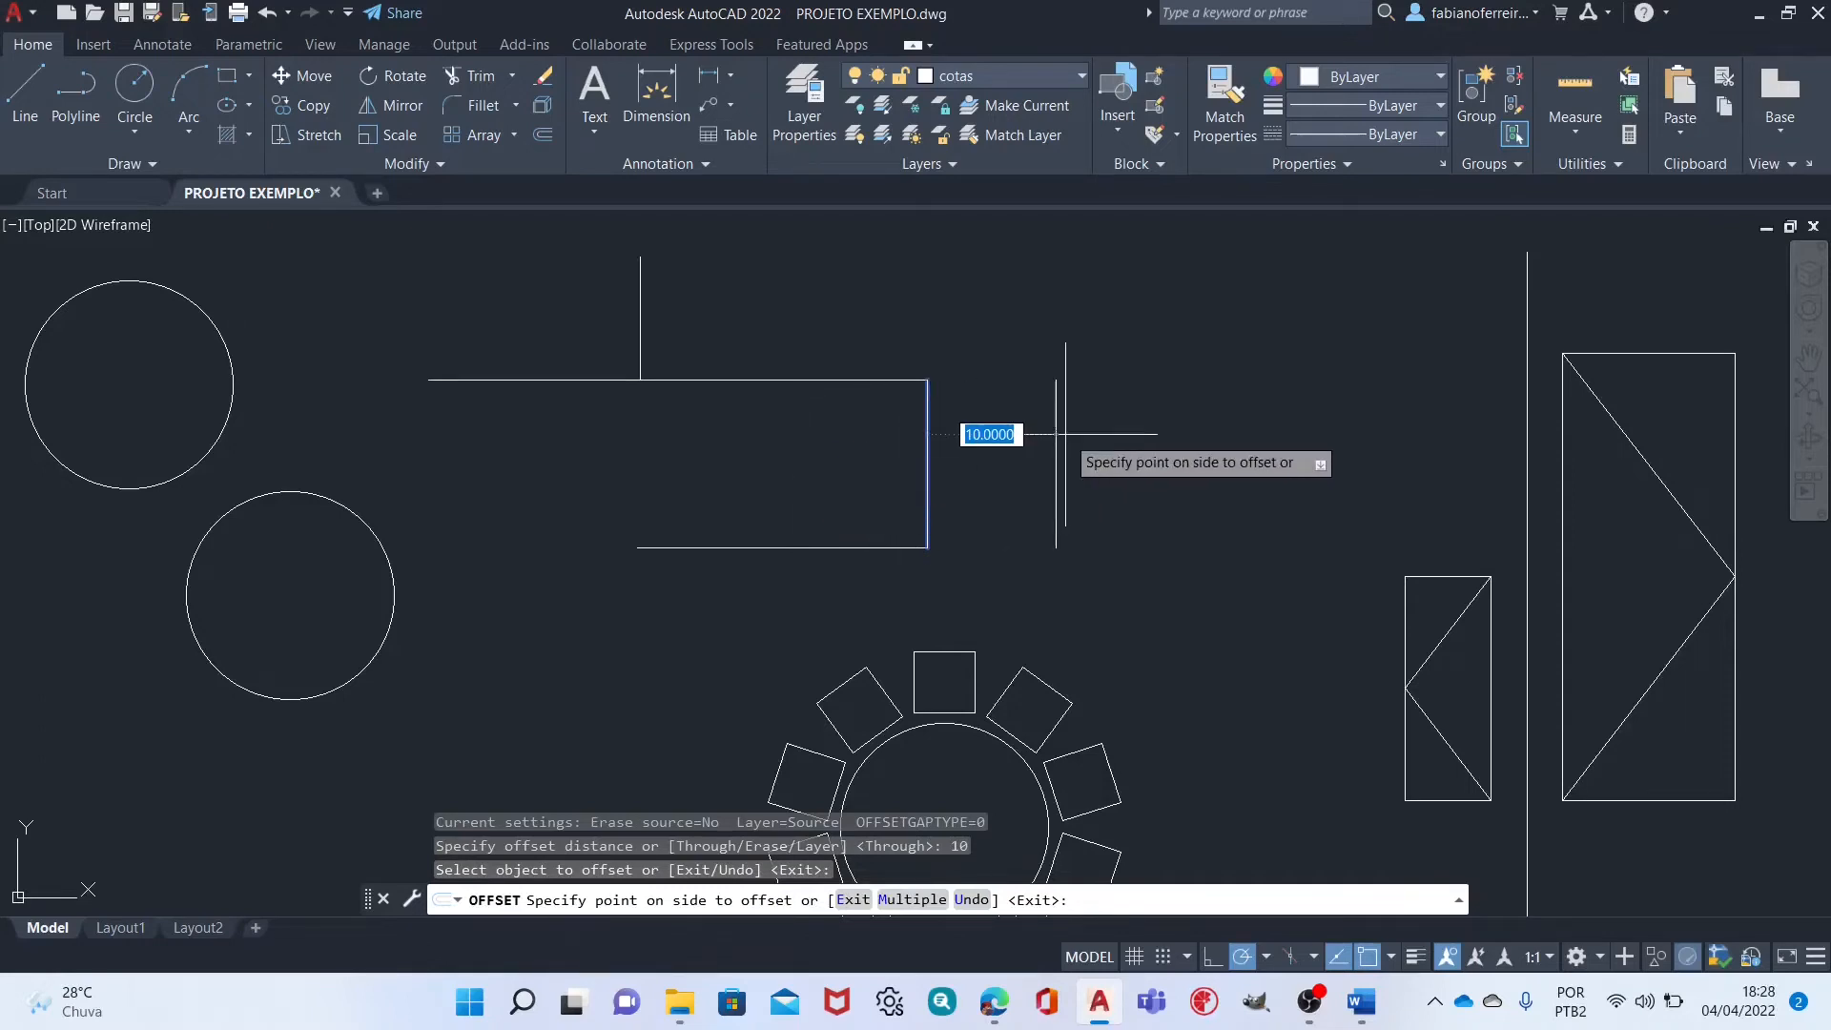
pyautogui.click(1120, 463)
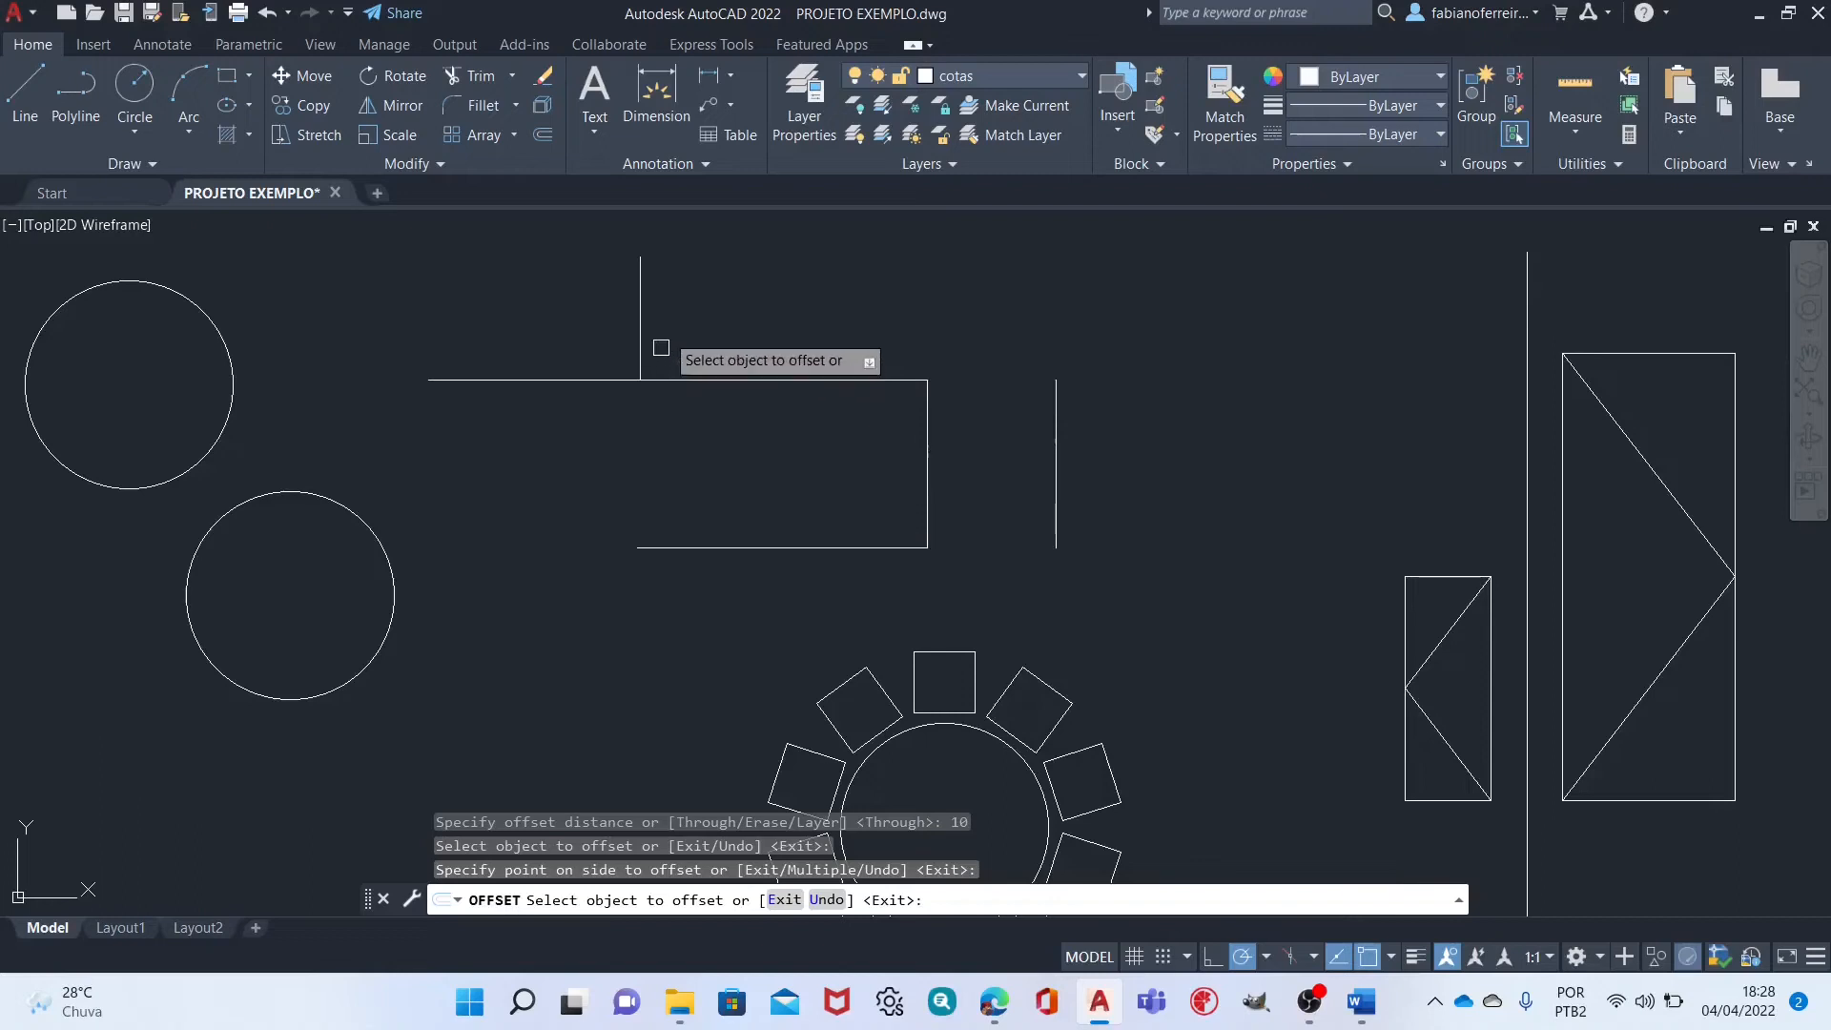
# Offset the short vertical line above the open rectangle repeatedly to the right, making five copies spaced 10 units apart.
pyautogui.click(640, 289)
pyautogui.click(761, 324)
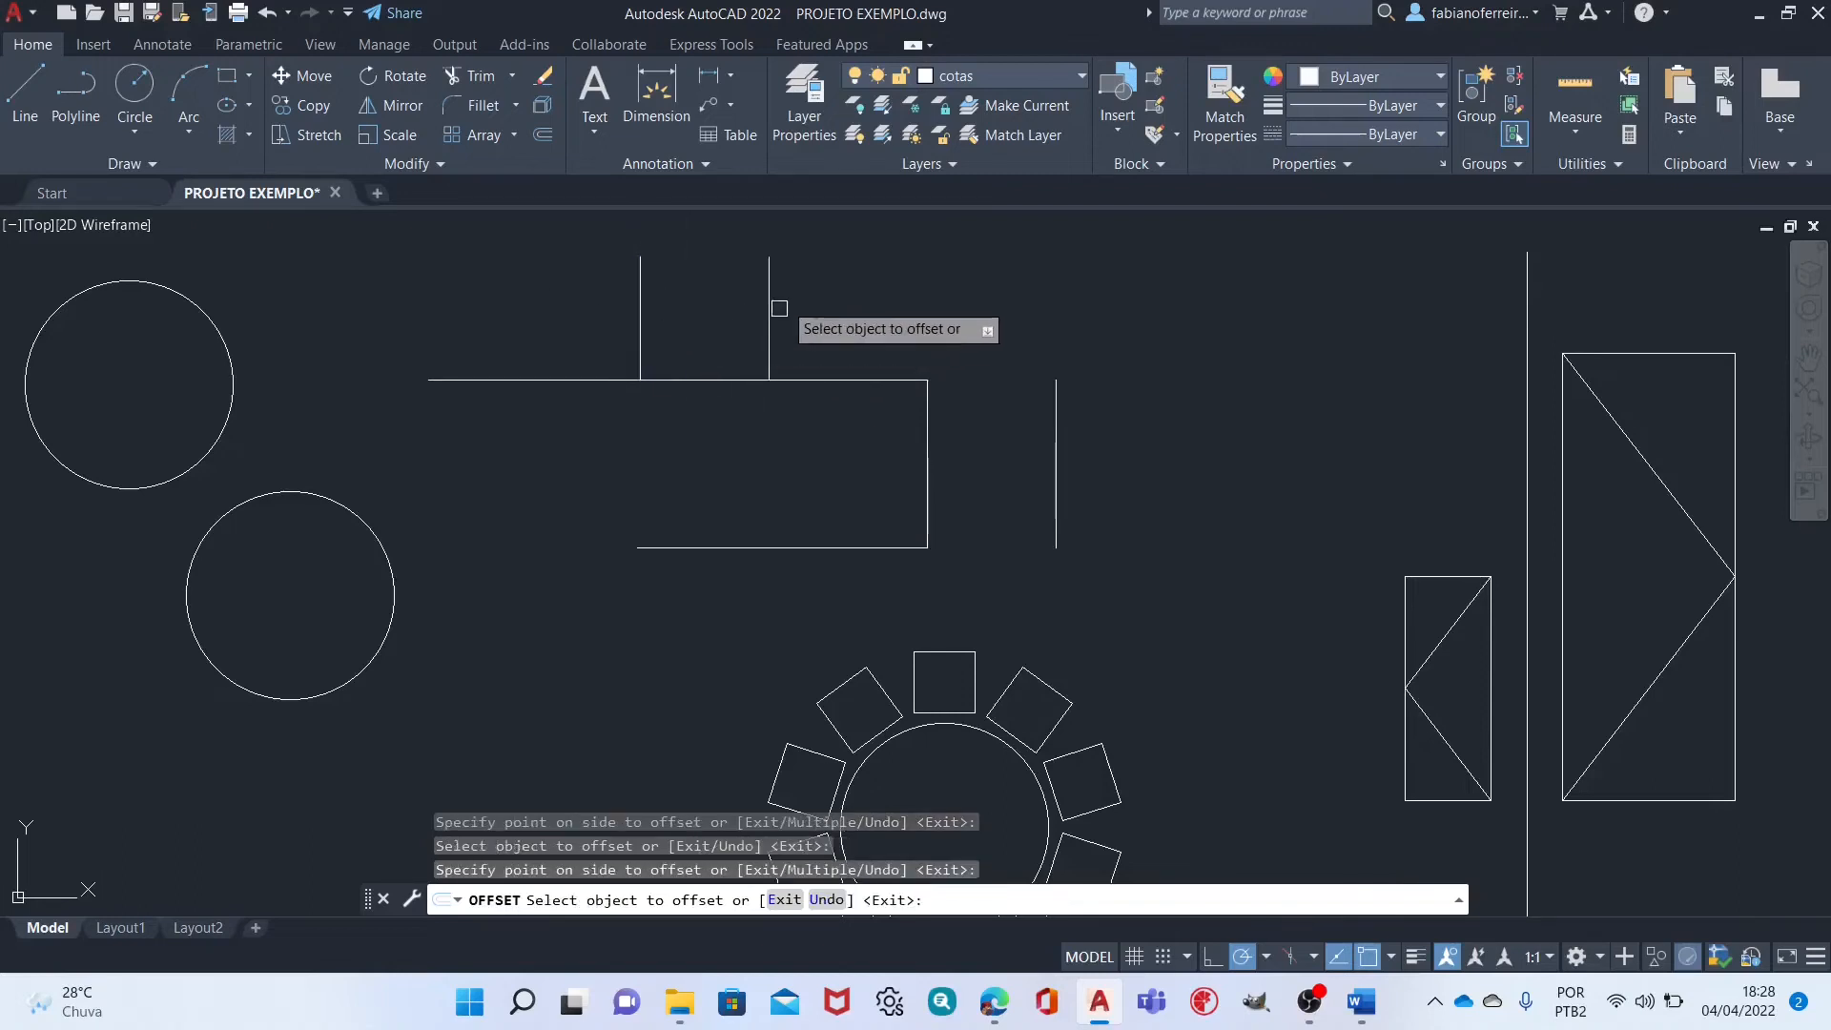
pyautogui.click(769, 281)
pyautogui.click(903, 293)
pyautogui.click(902, 293)
pyautogui.click(1016, 291)
pyautogui.click(1028, 295)
pyautogui.click(1138, 330)
pyautogui.click(1158, 306)
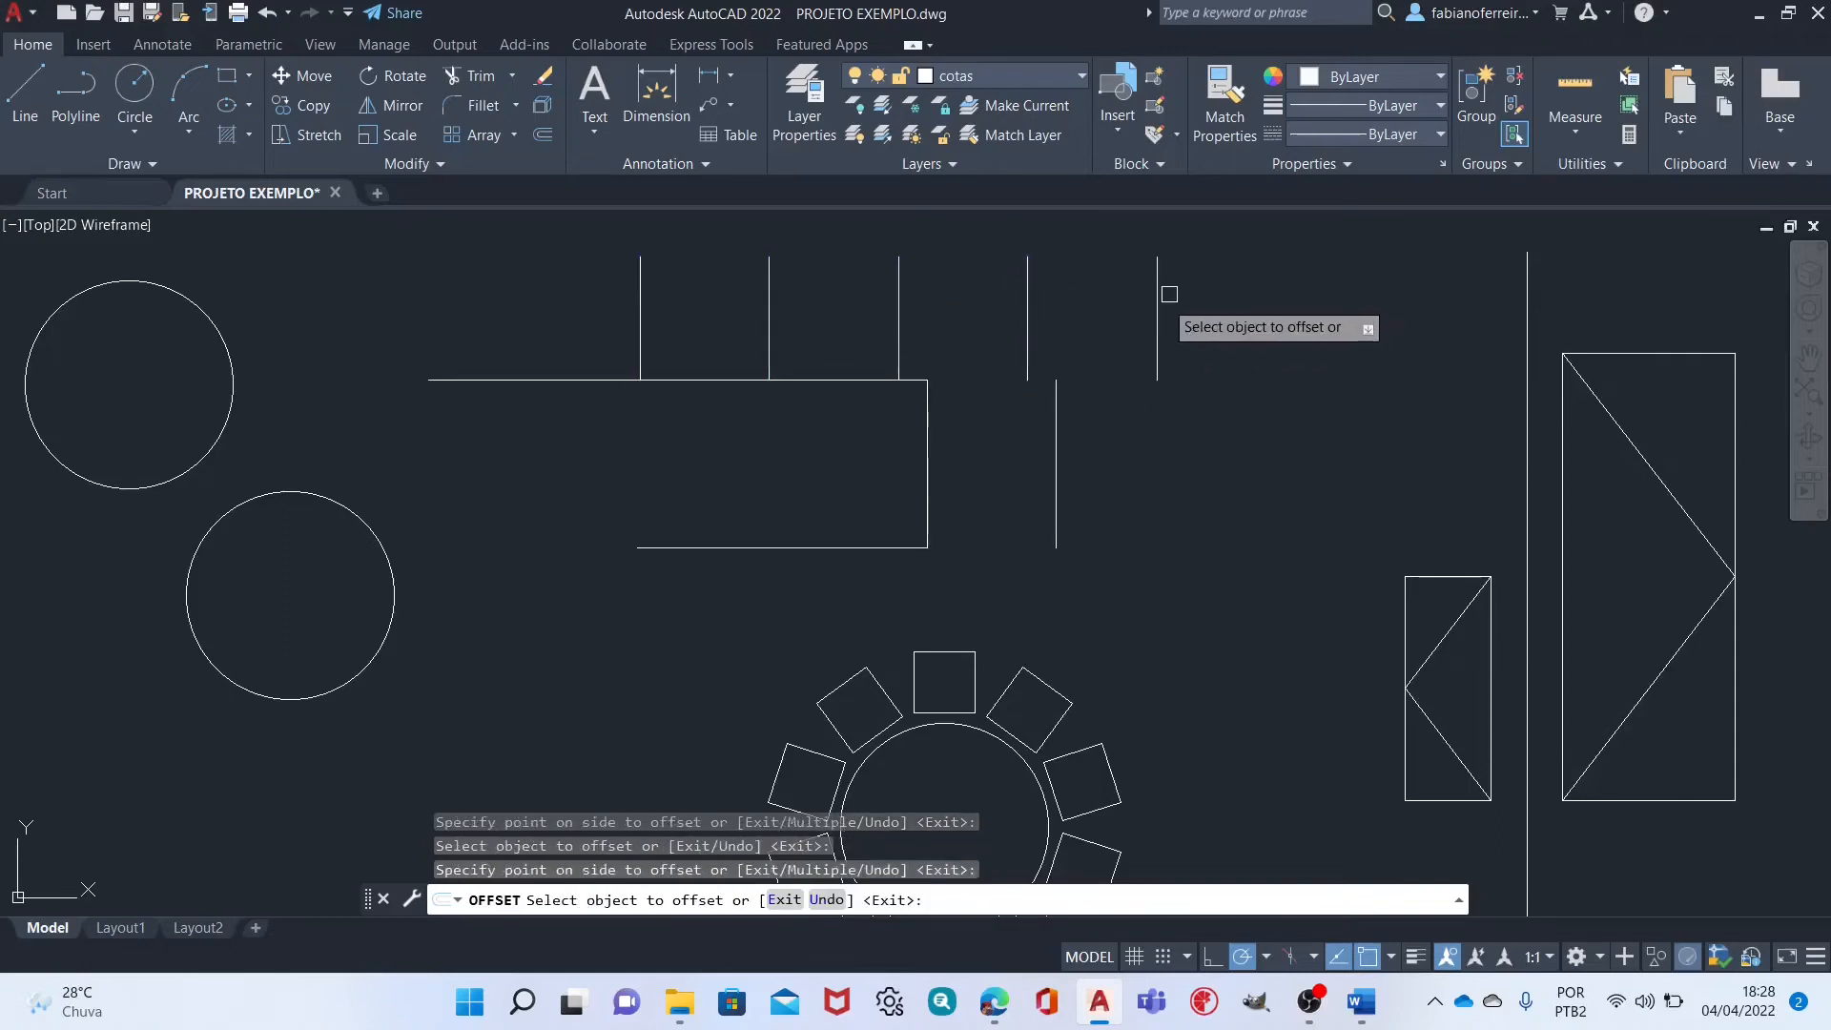
pyautogui.click(1264, 327)
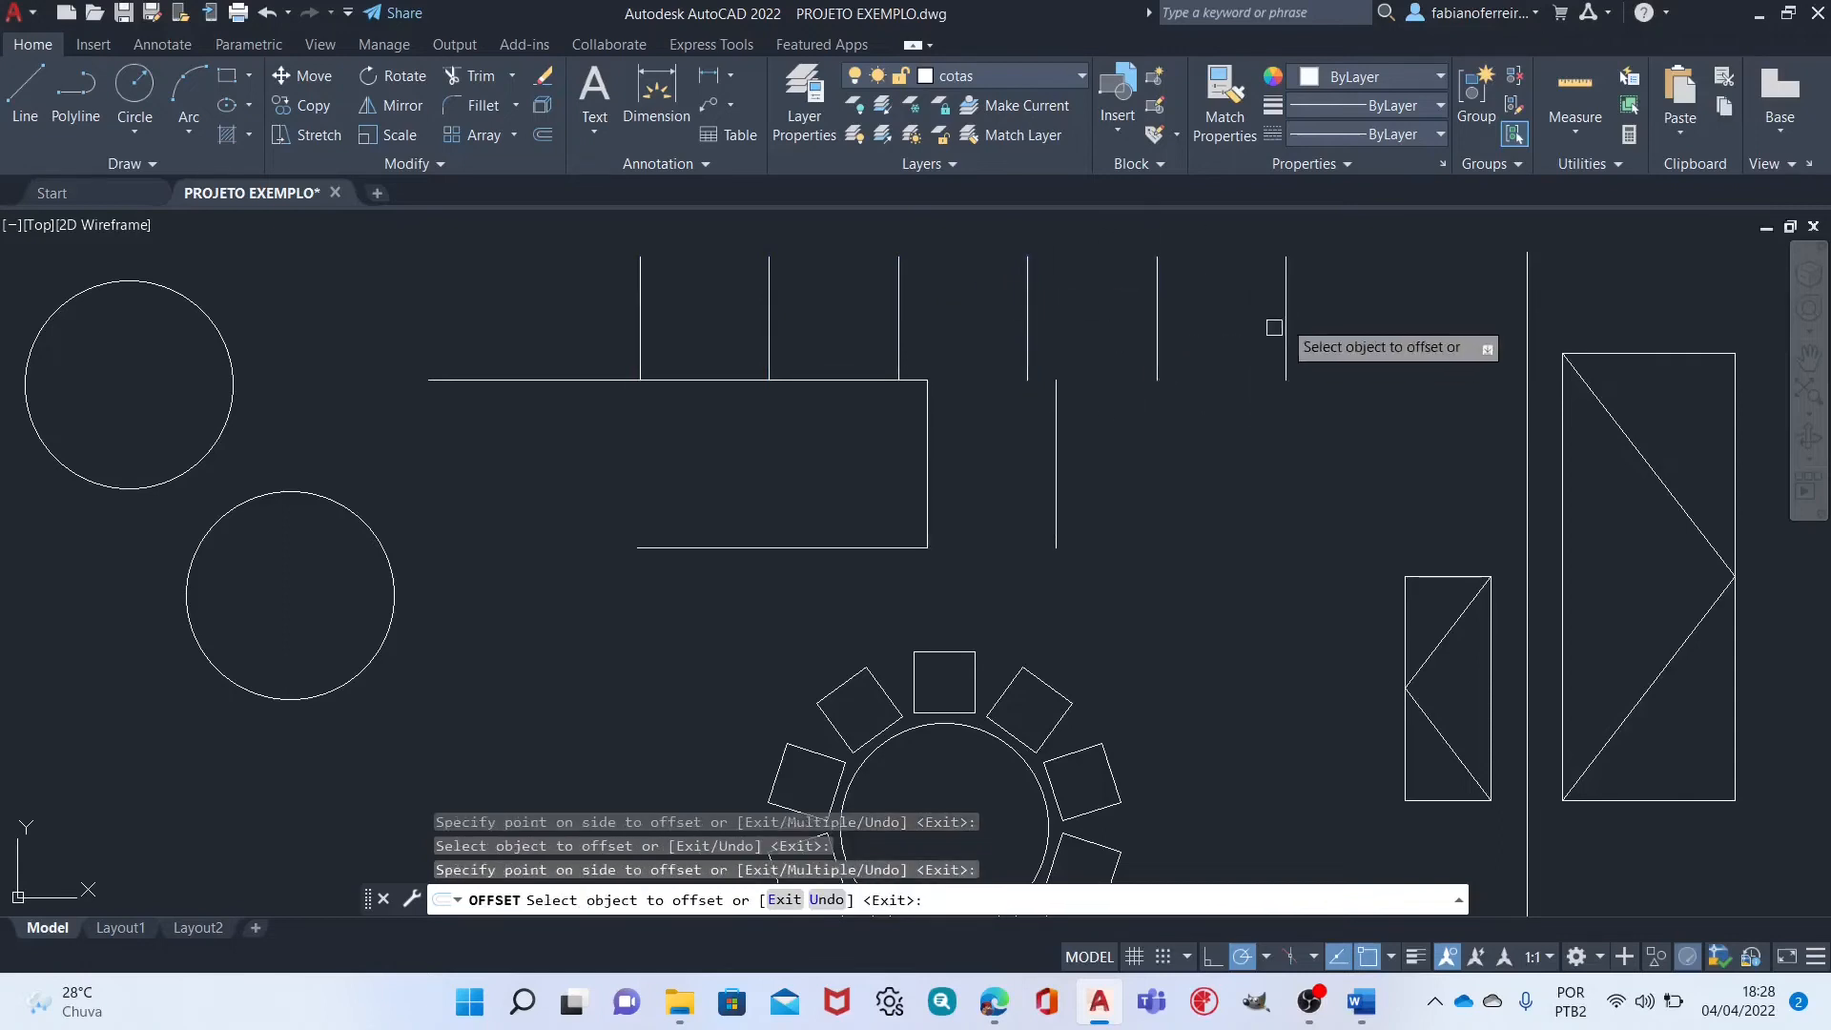
pyautogui.press('Escape')
# Erase the five offset copies of the short vertical line and the offset line beside the open rectangle.
pyautogui.click(1344, 293)
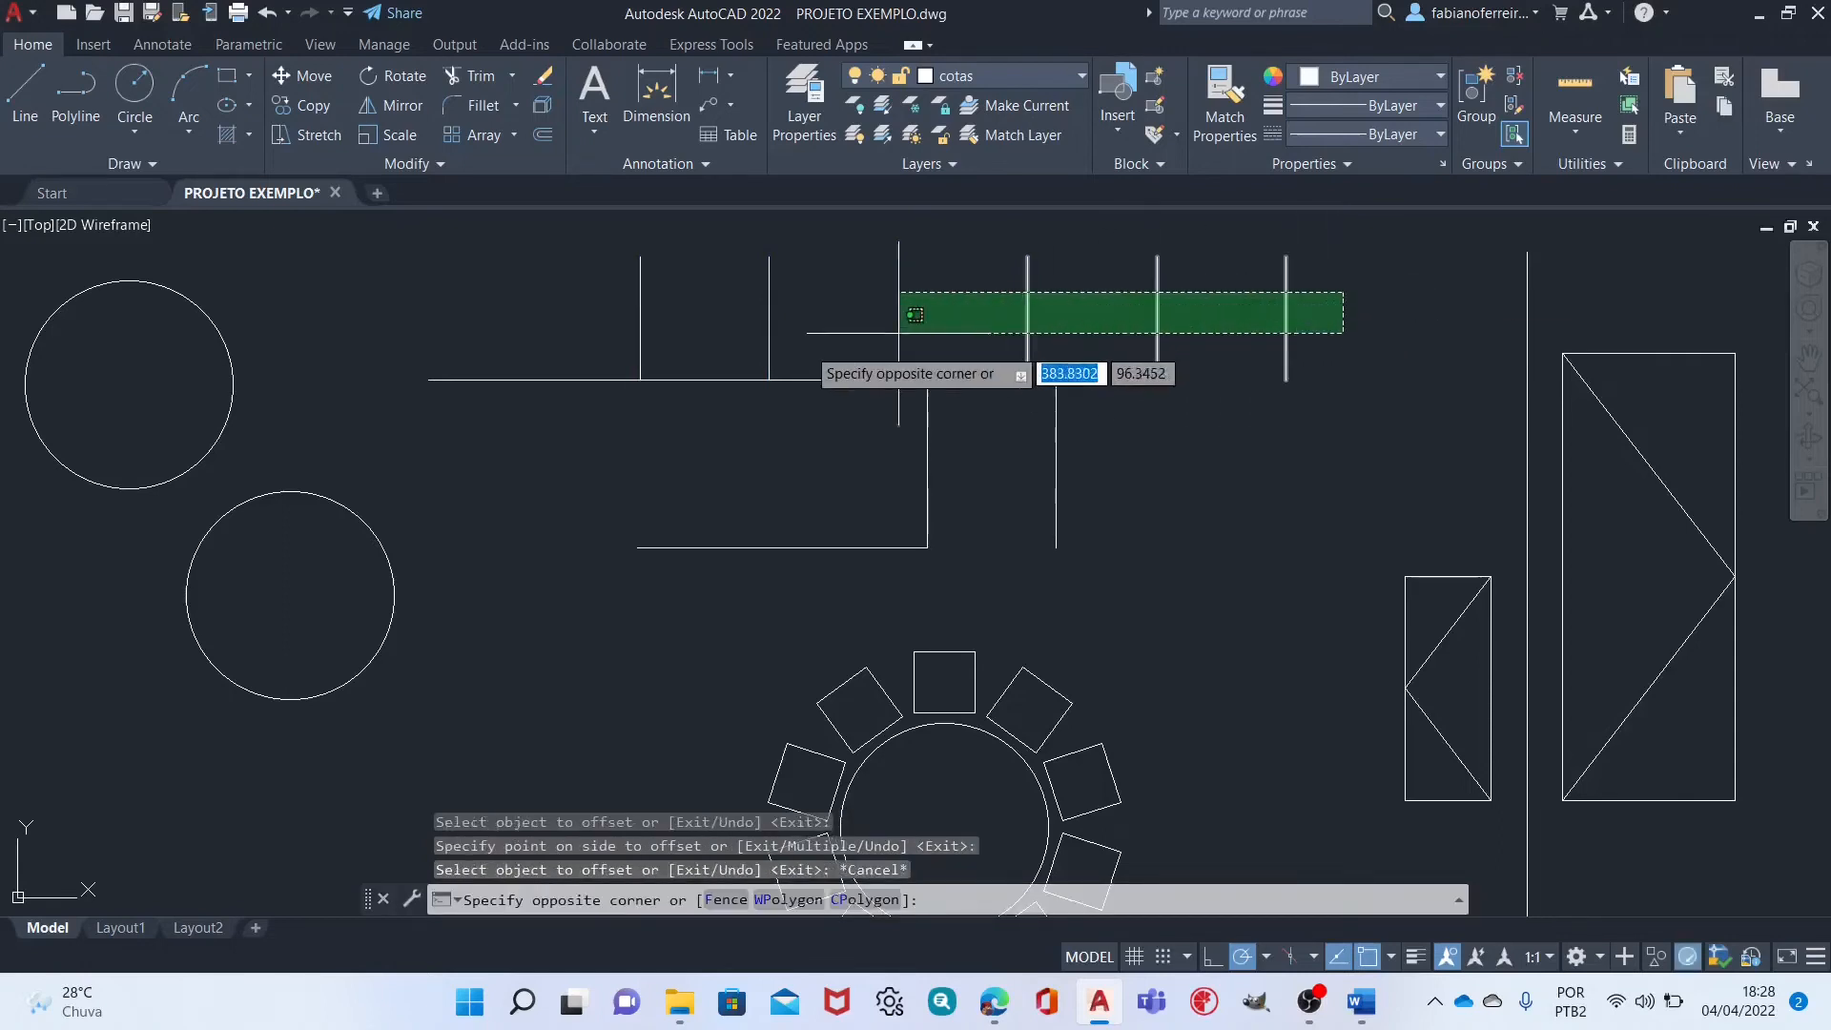
pyautogui.click(760, 310)
pyautogui.write('e')
pyautogui.press('Return')
pyautogui.click(1095, 334)
pyautogui.click(1014, 410)
pyautogui.write('e')
pyautogui.press('Return')
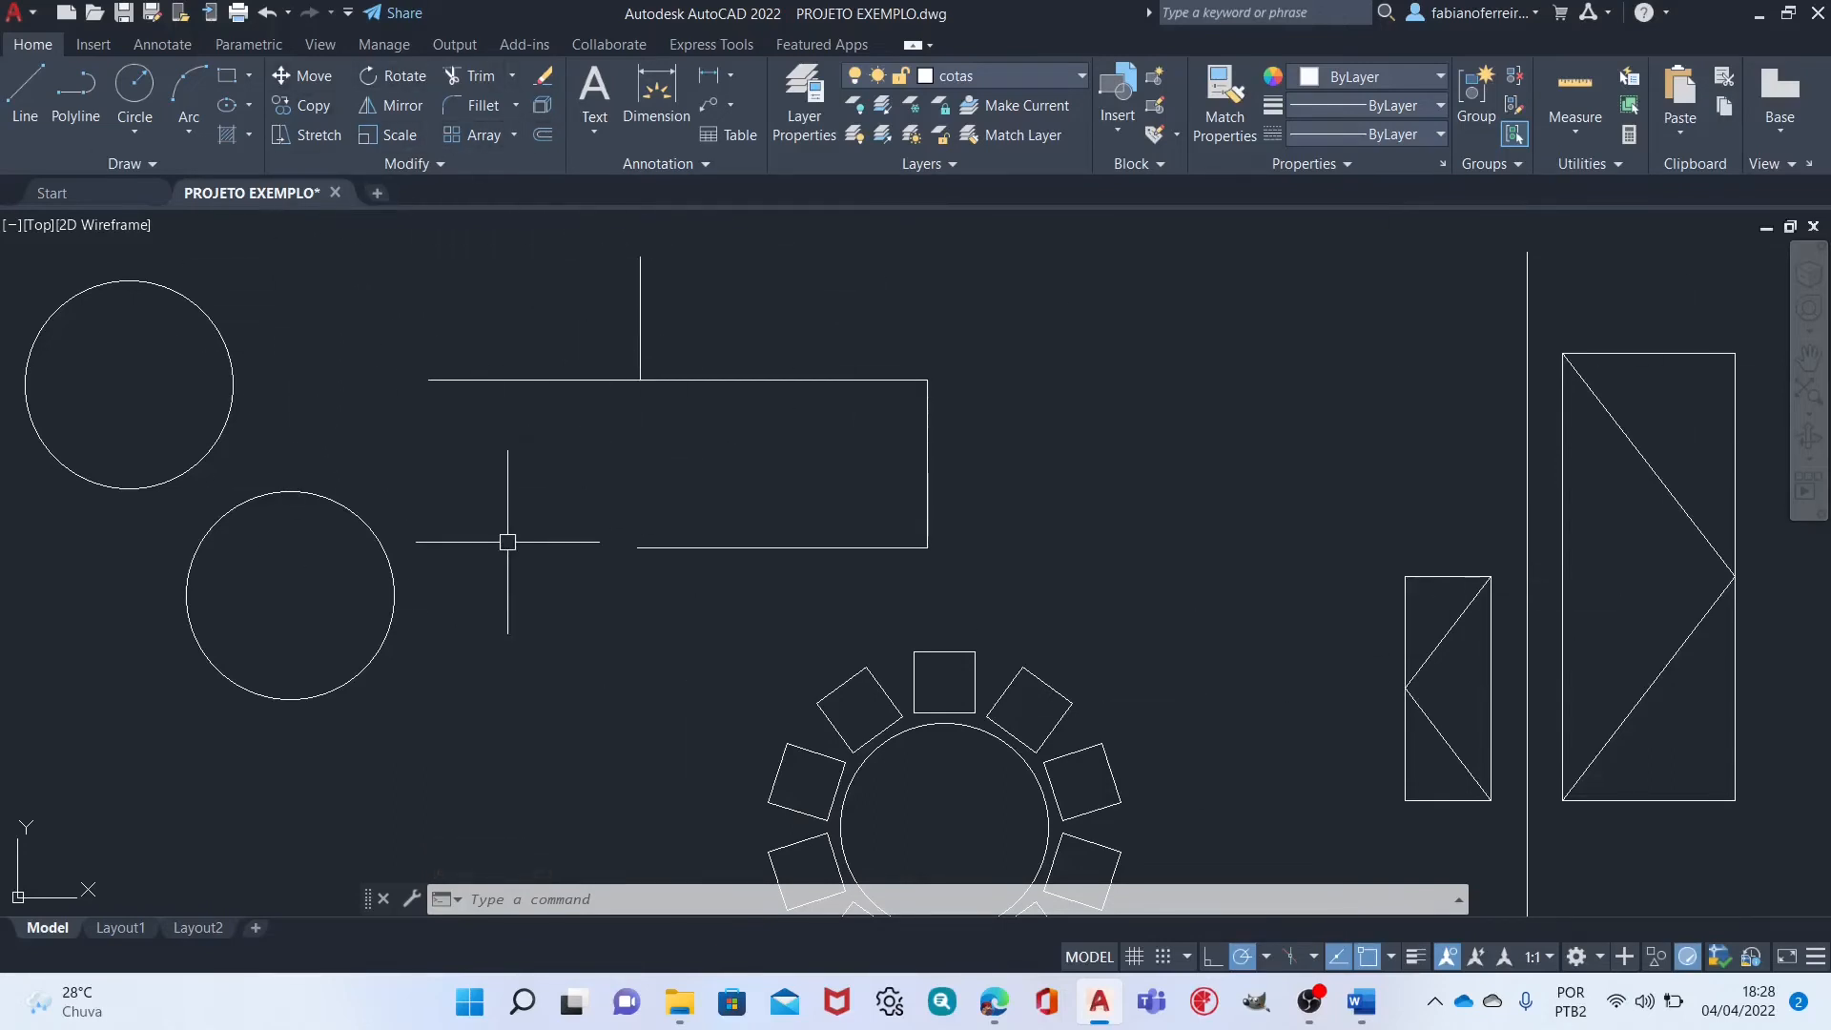
pyautogui.click(440, 164)
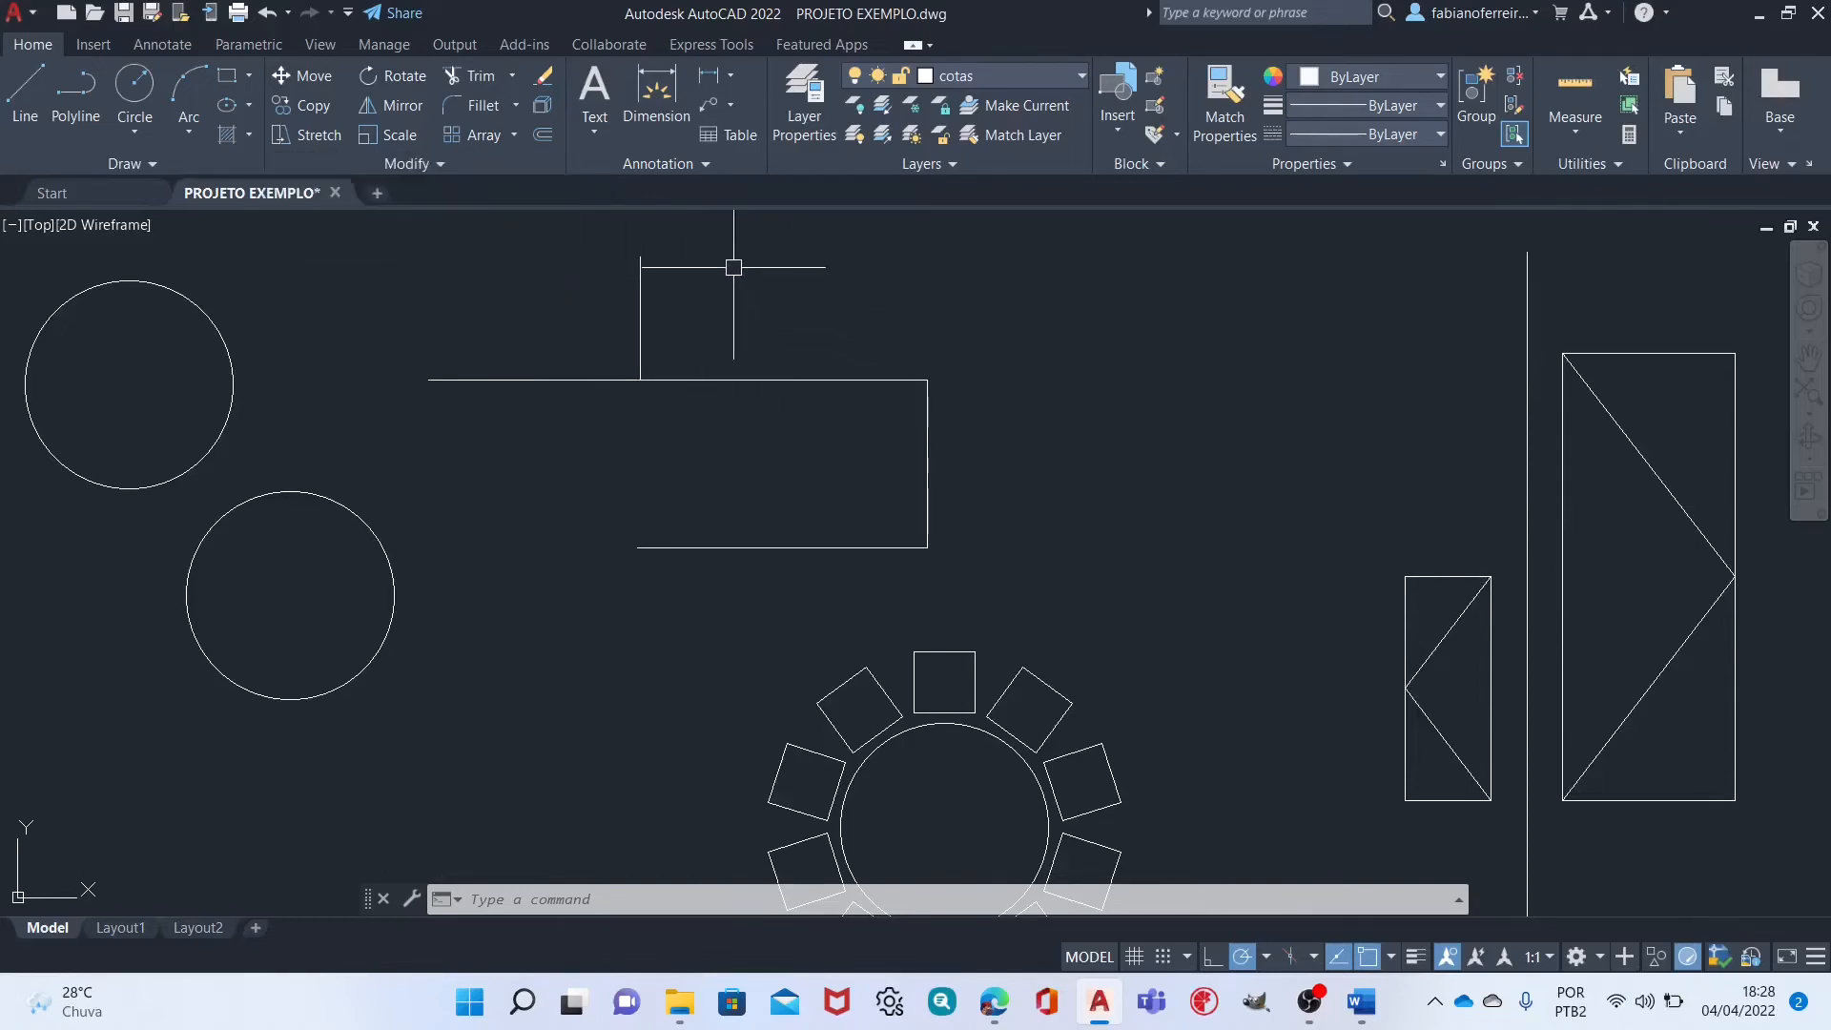
pyautogui.scroll(-3, 703, 424)
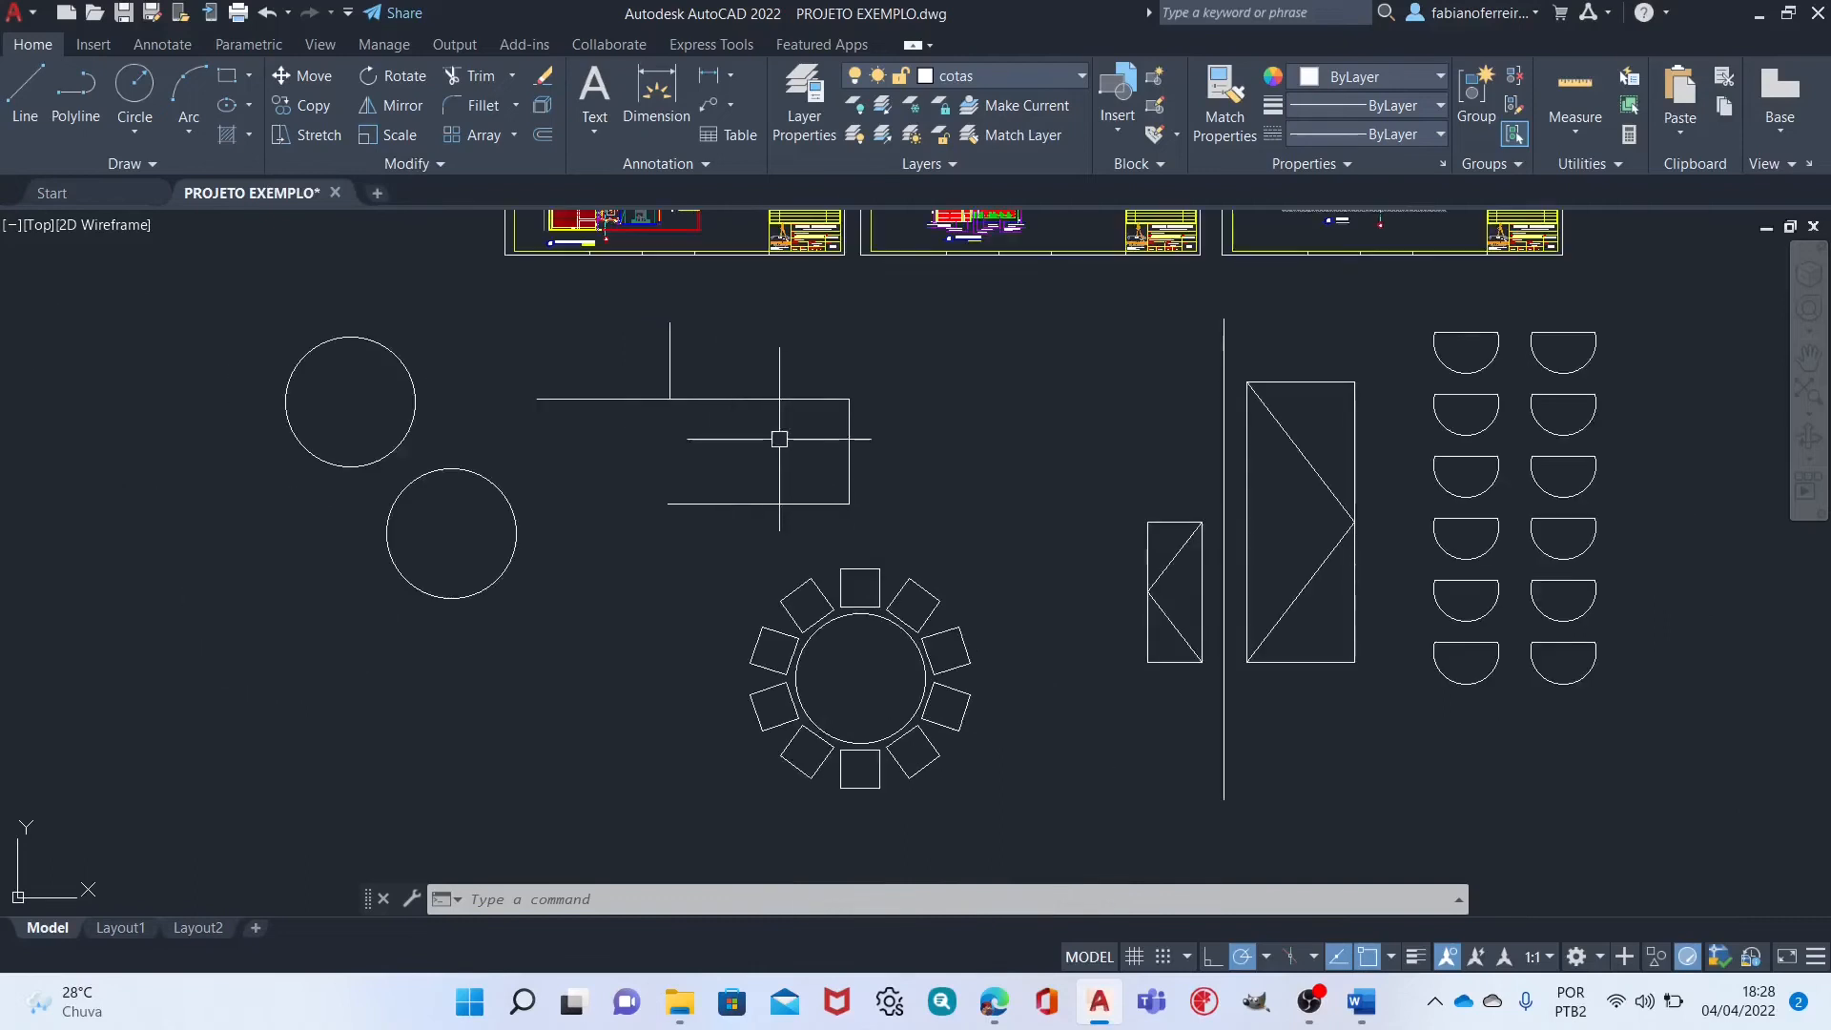
pyautogui.scroll(2, 744, 426)
pyautogui.moveTo(728, 458); pyautogui.dragTo(981, 313, button='middle')
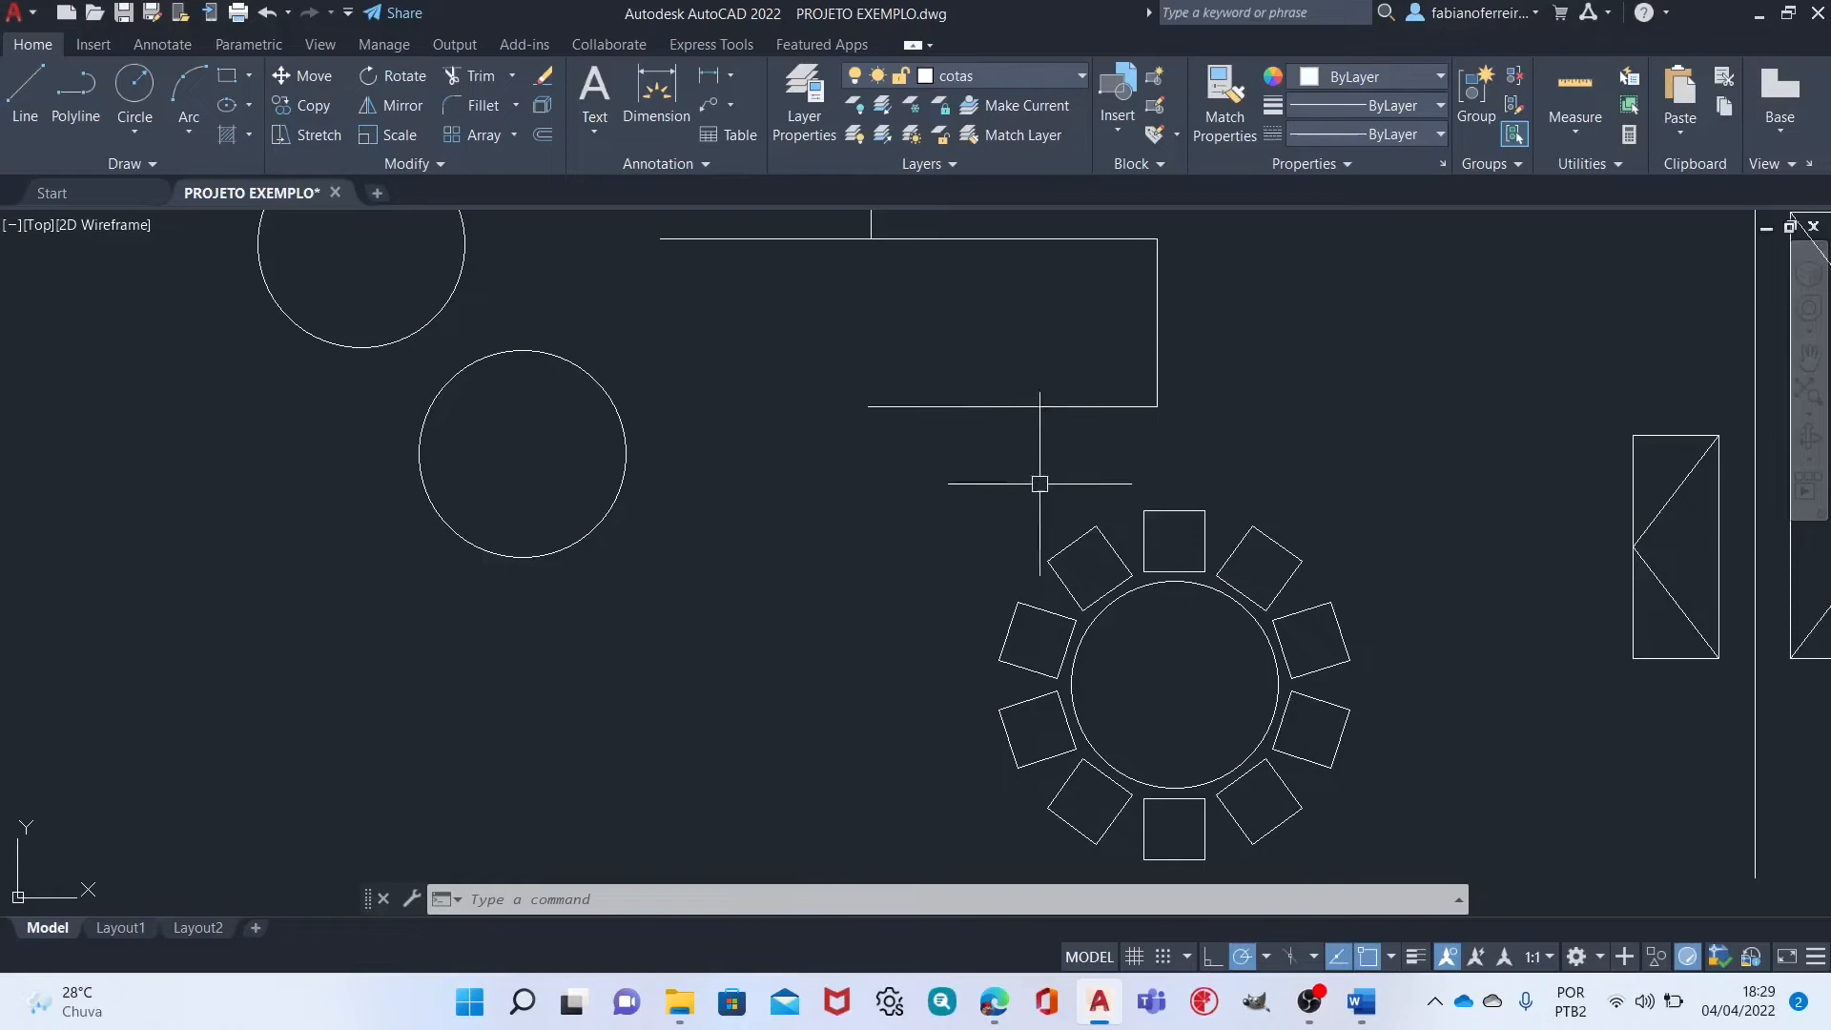
pyautogui.moveTo(1040, 483); pyautogui.dragTo(825, 497, button='middle')
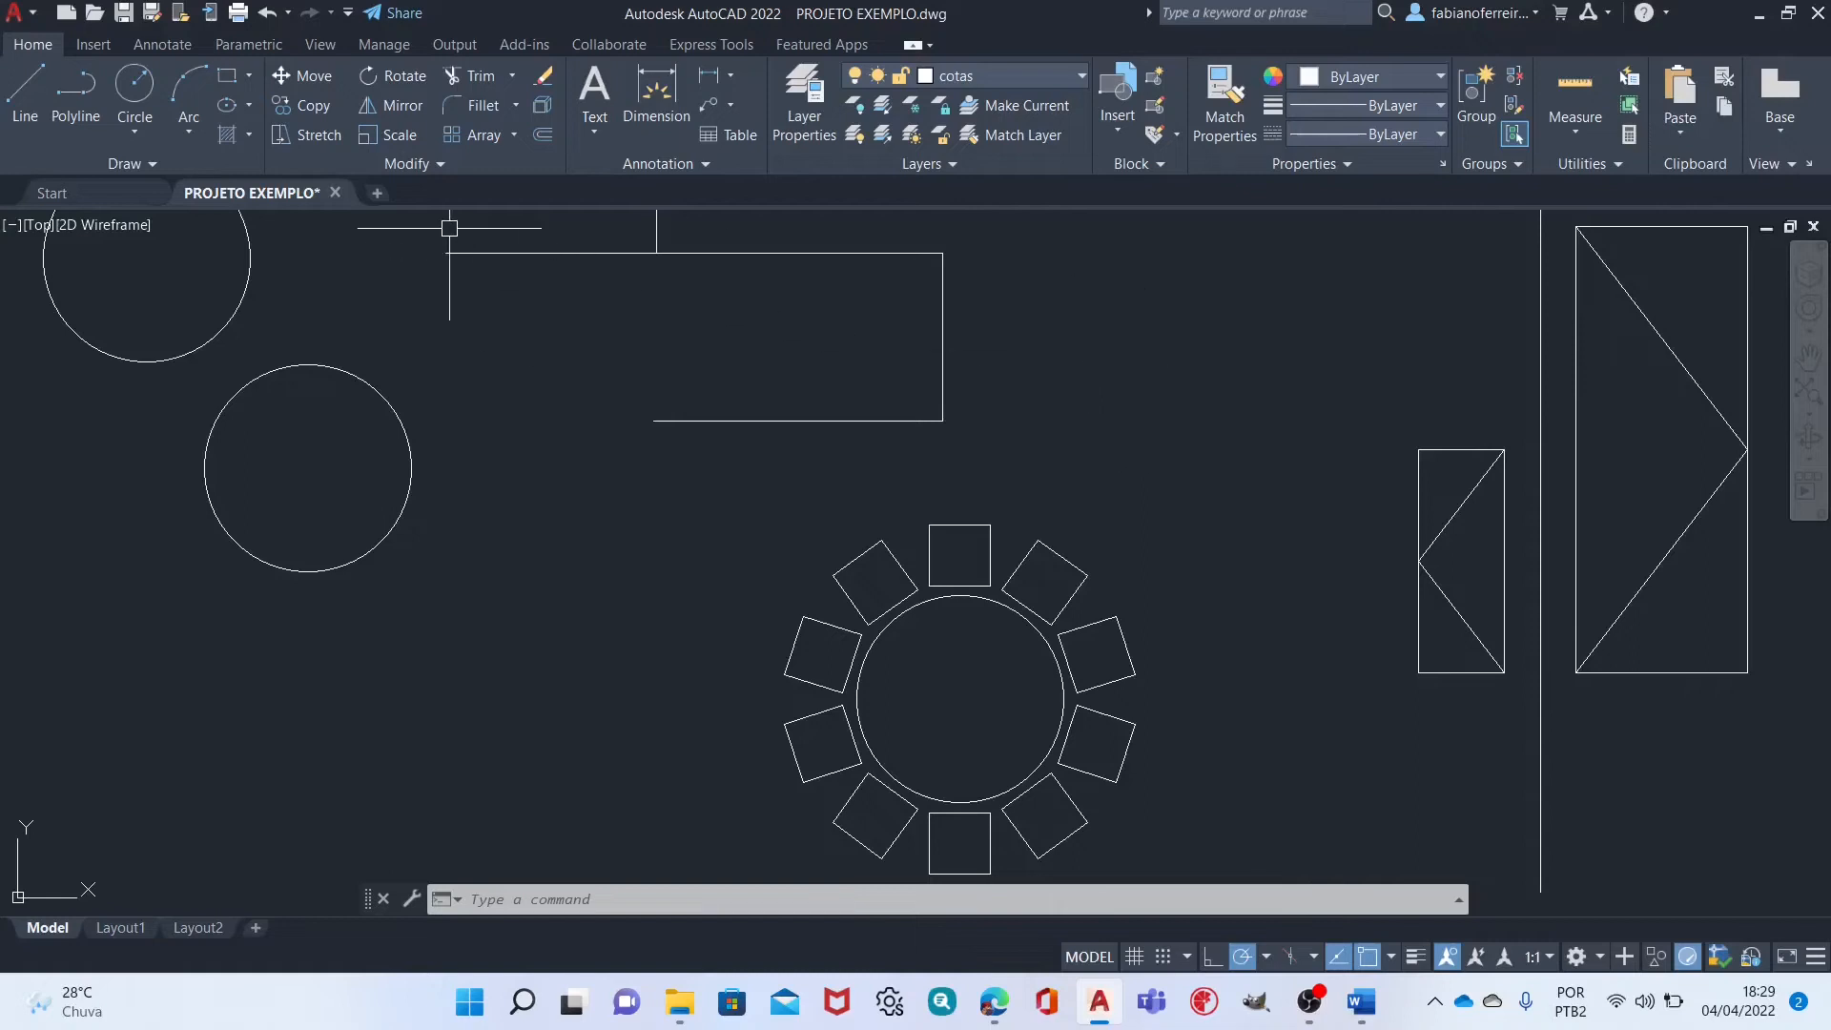
# Try to place the single-line text "PAREDE" to the right of the open rectangle with height 2.5 and rotation 0.
pyautogui.click(594, 137)
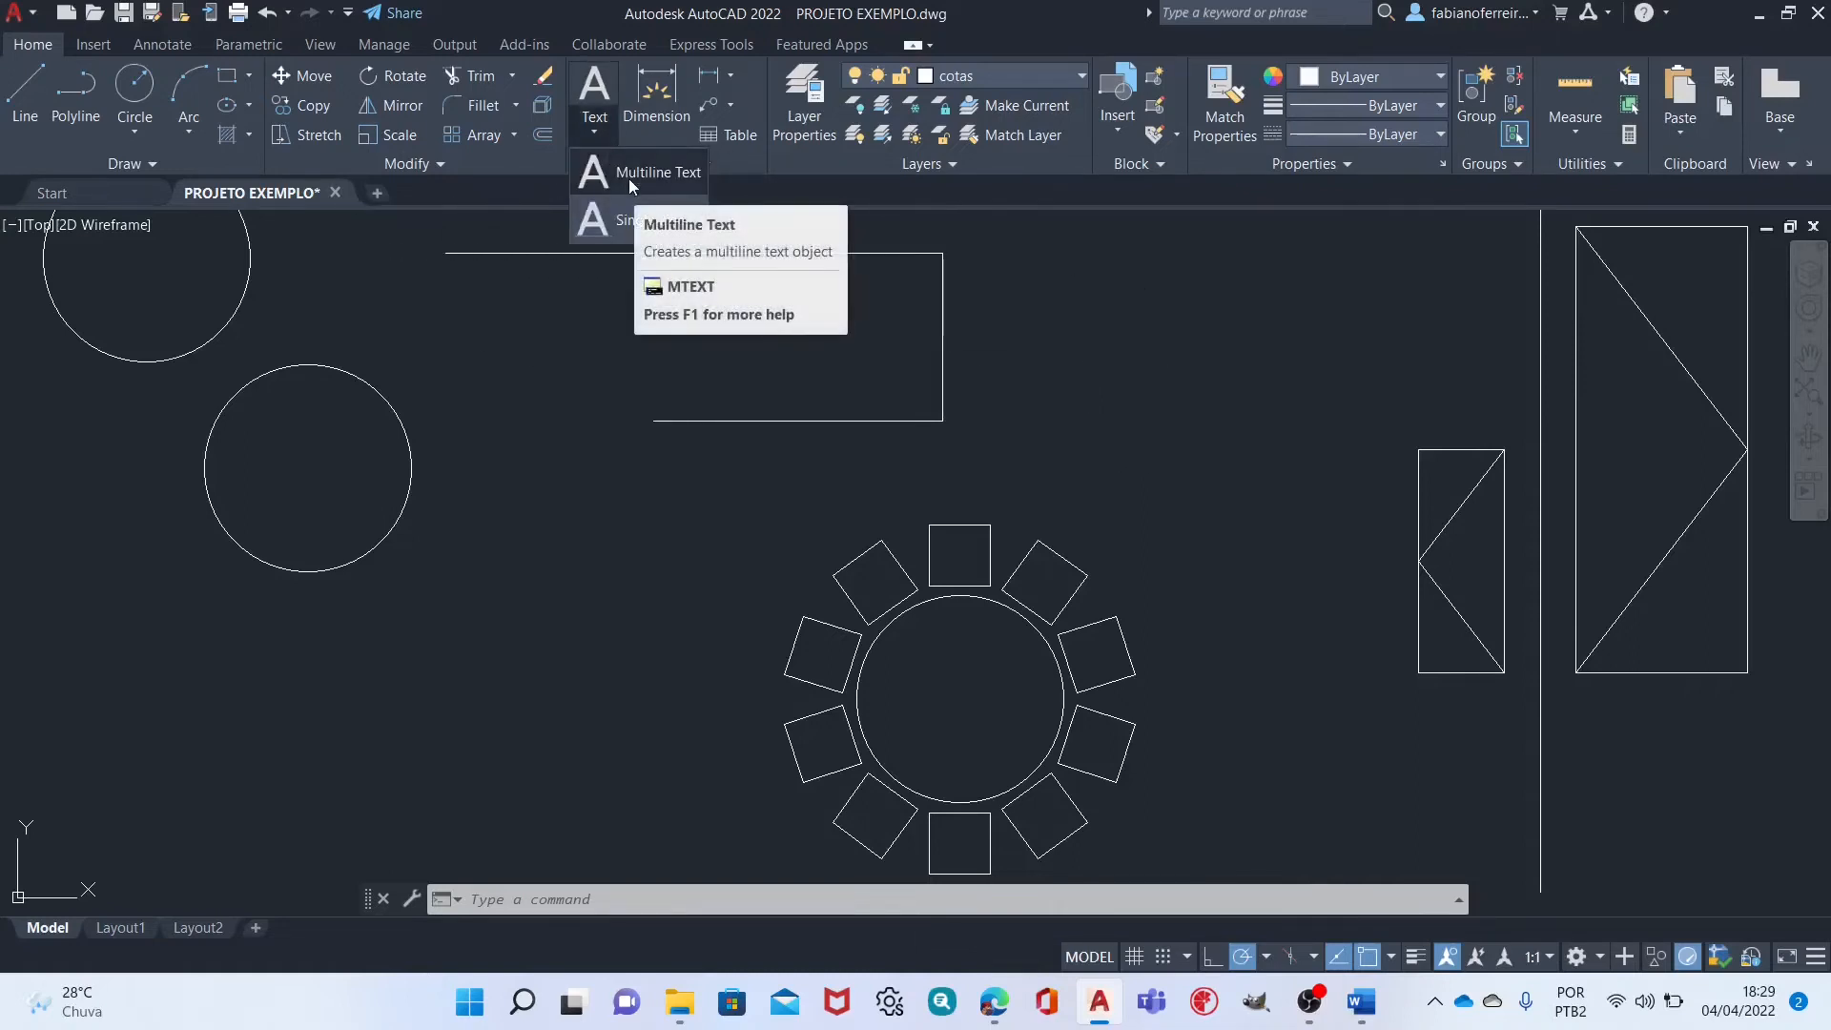
pyautogui.click(598, 128)
pyautogui.click(601, 130)
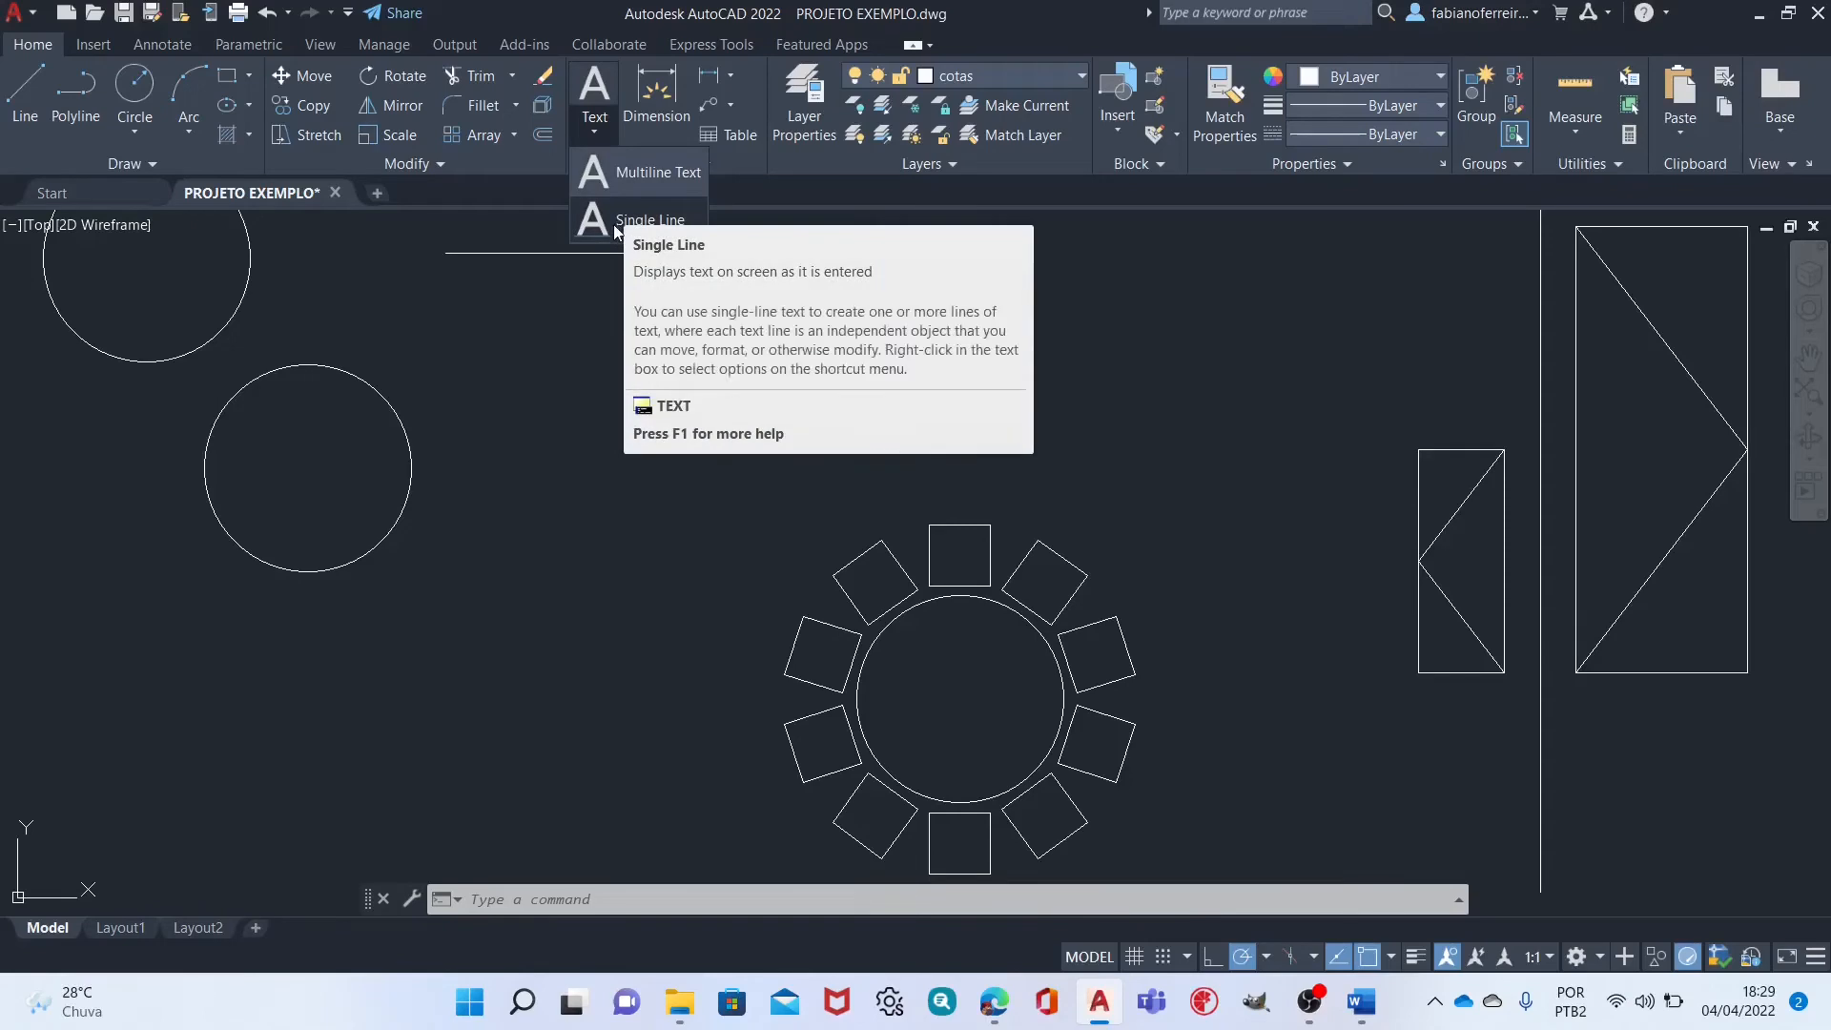
pyautogui.click(649, 219)
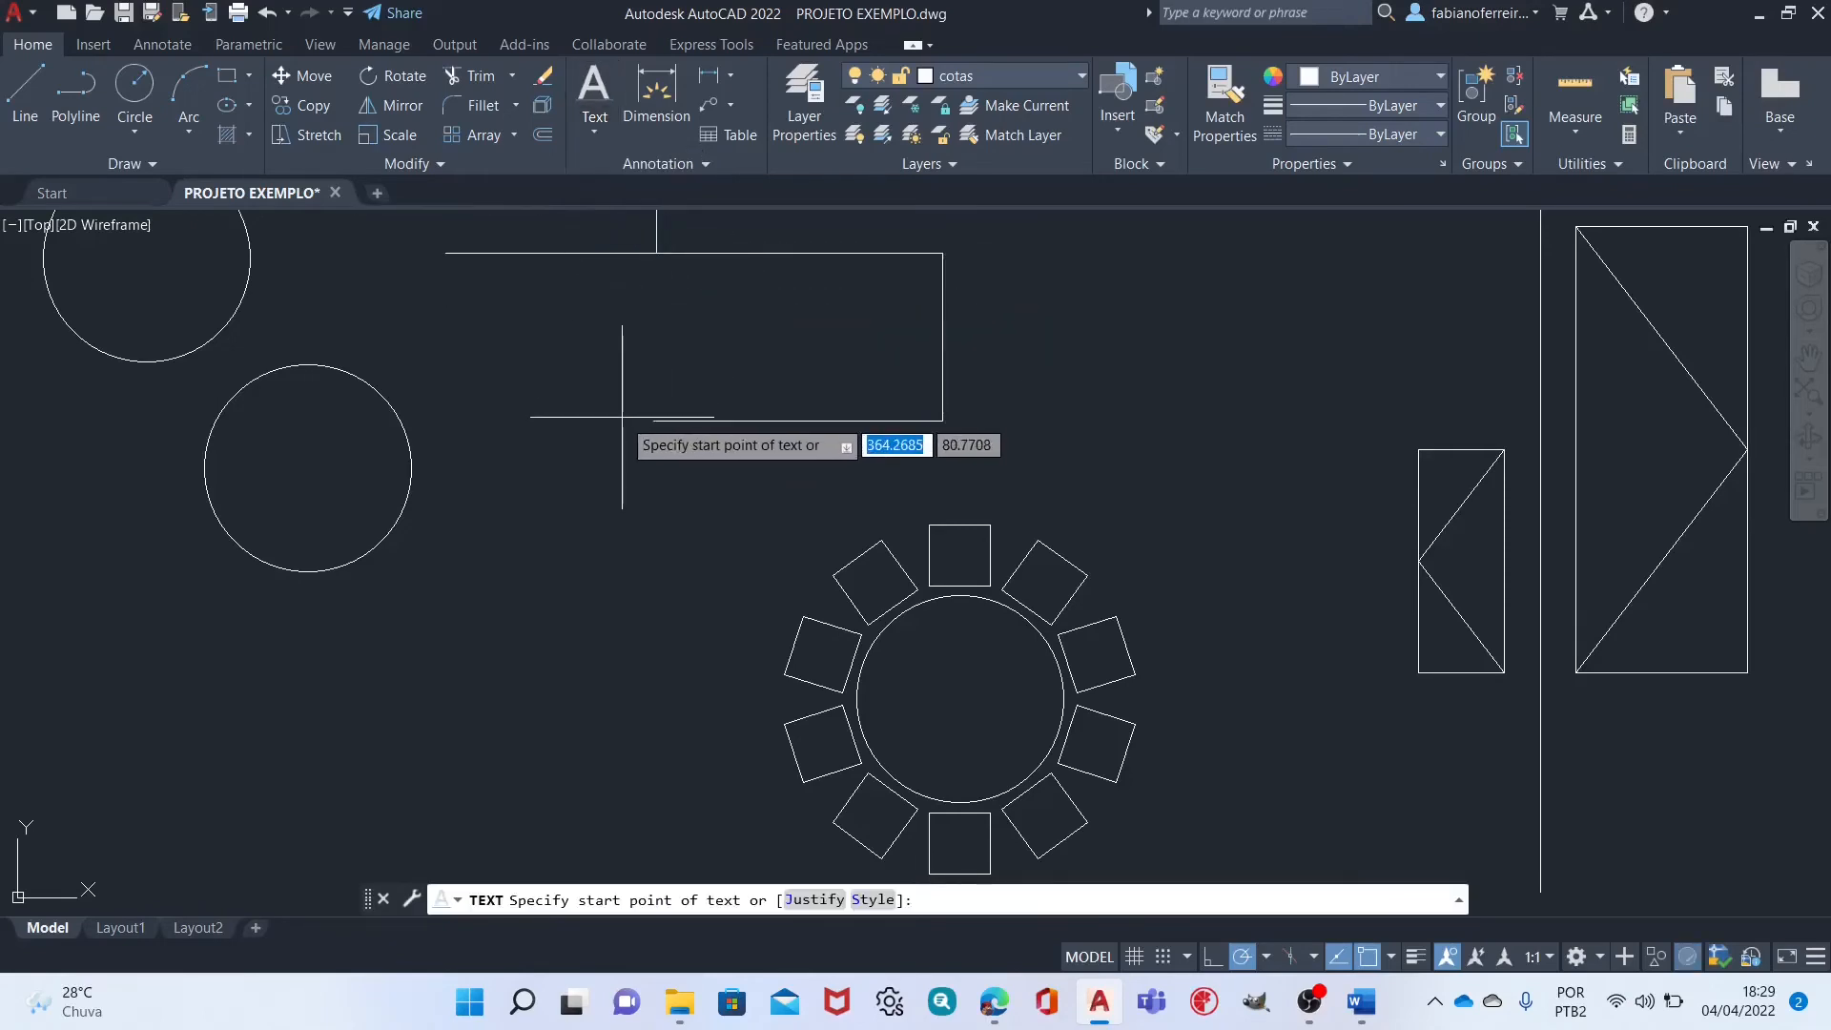
pyautogui.click(1075, 366)
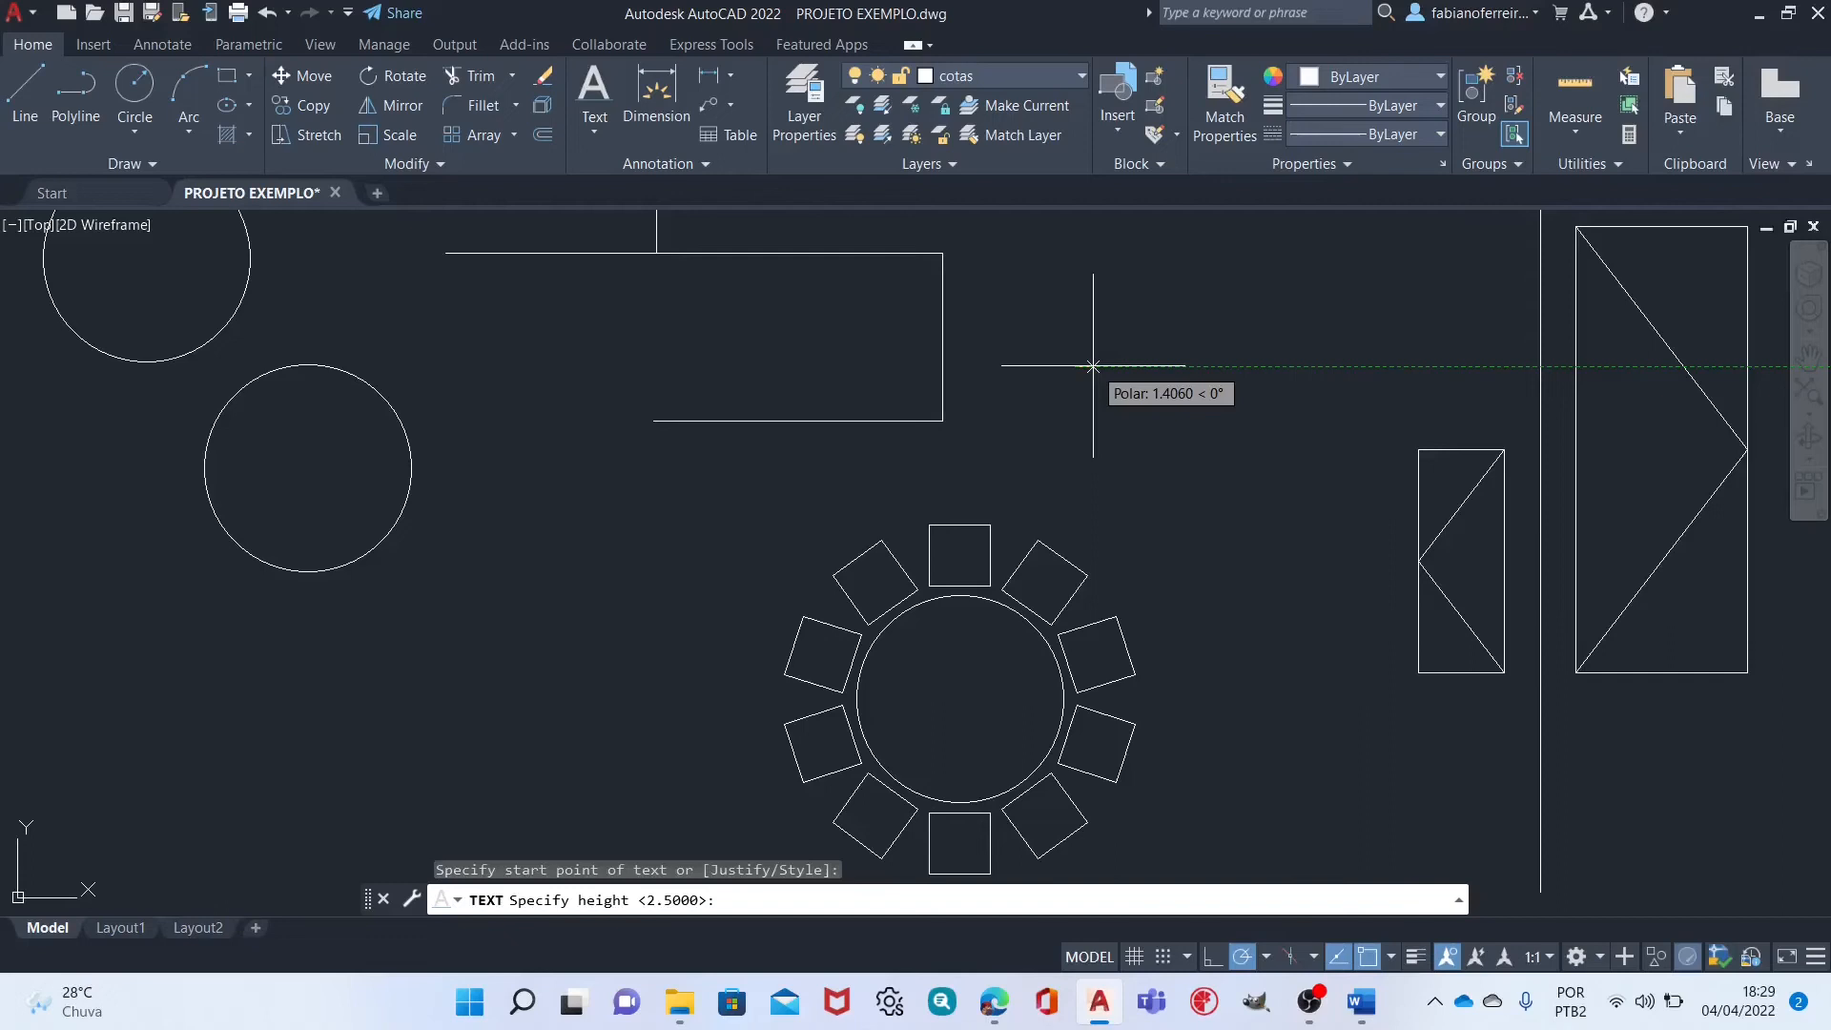
pyautogui.press('Return')
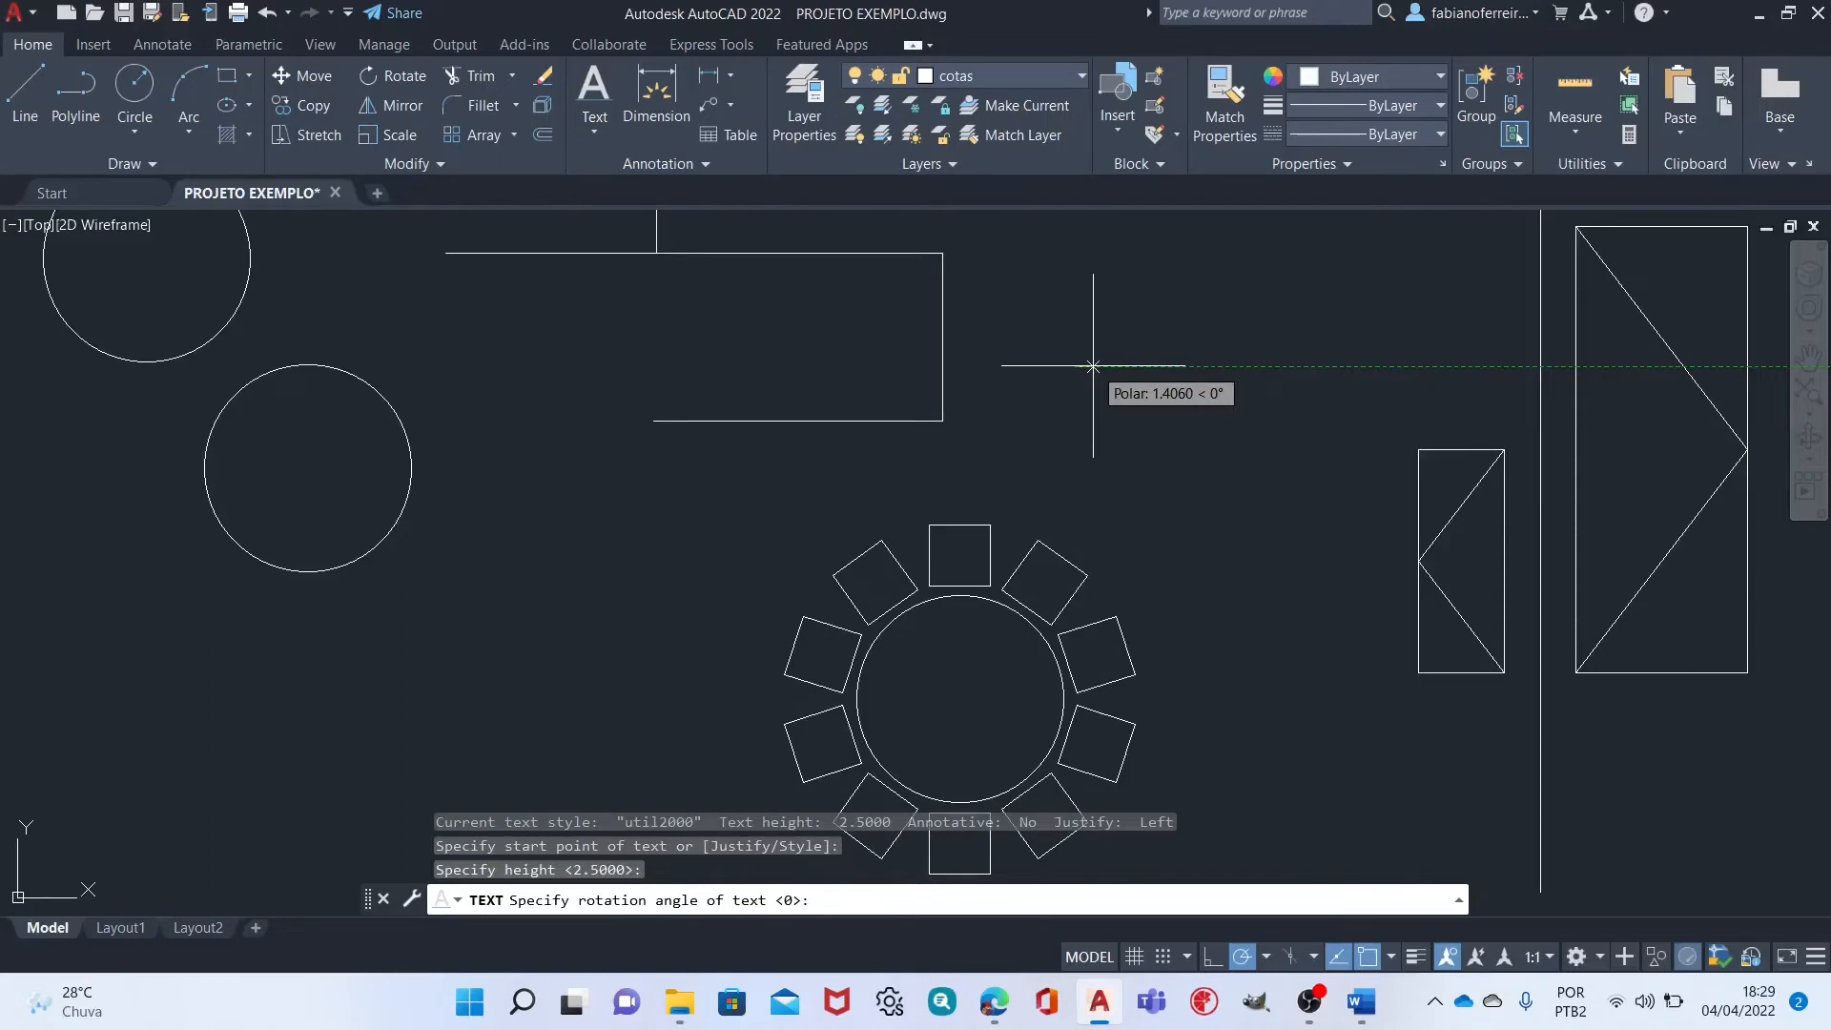
pyautogui.press('Return')
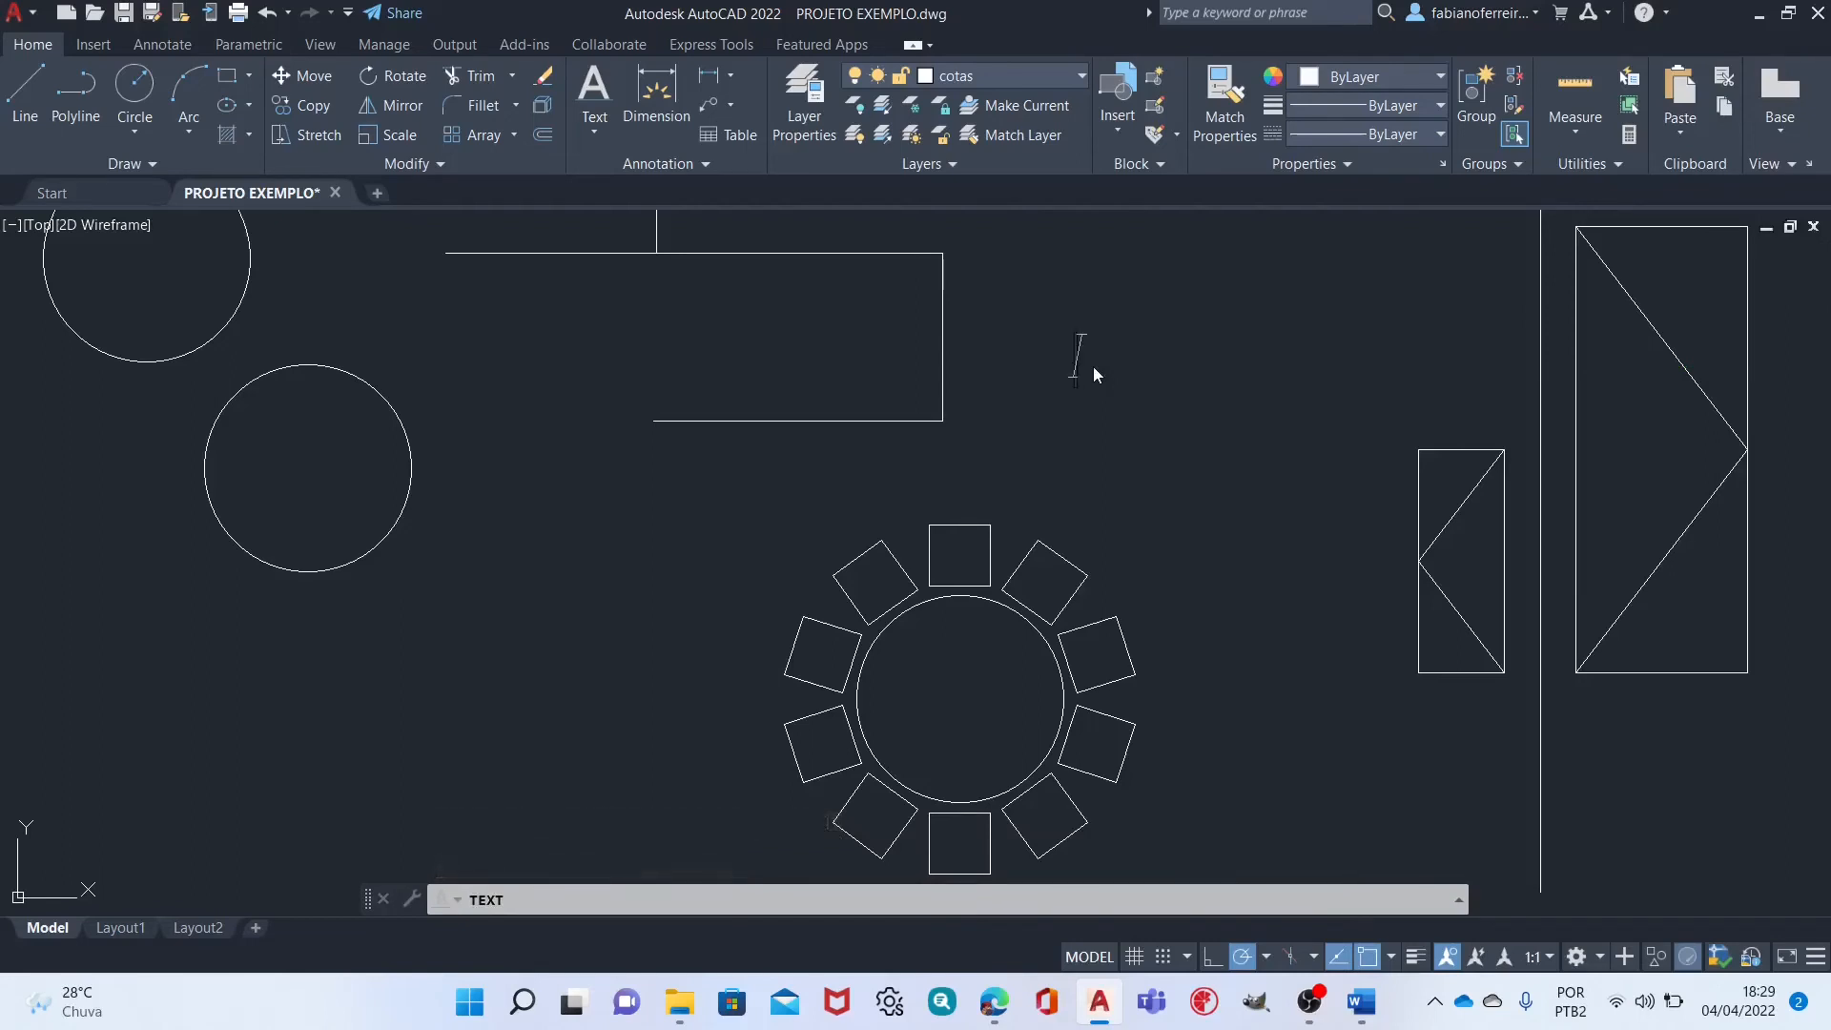
pyautogui.write('PAREDE')
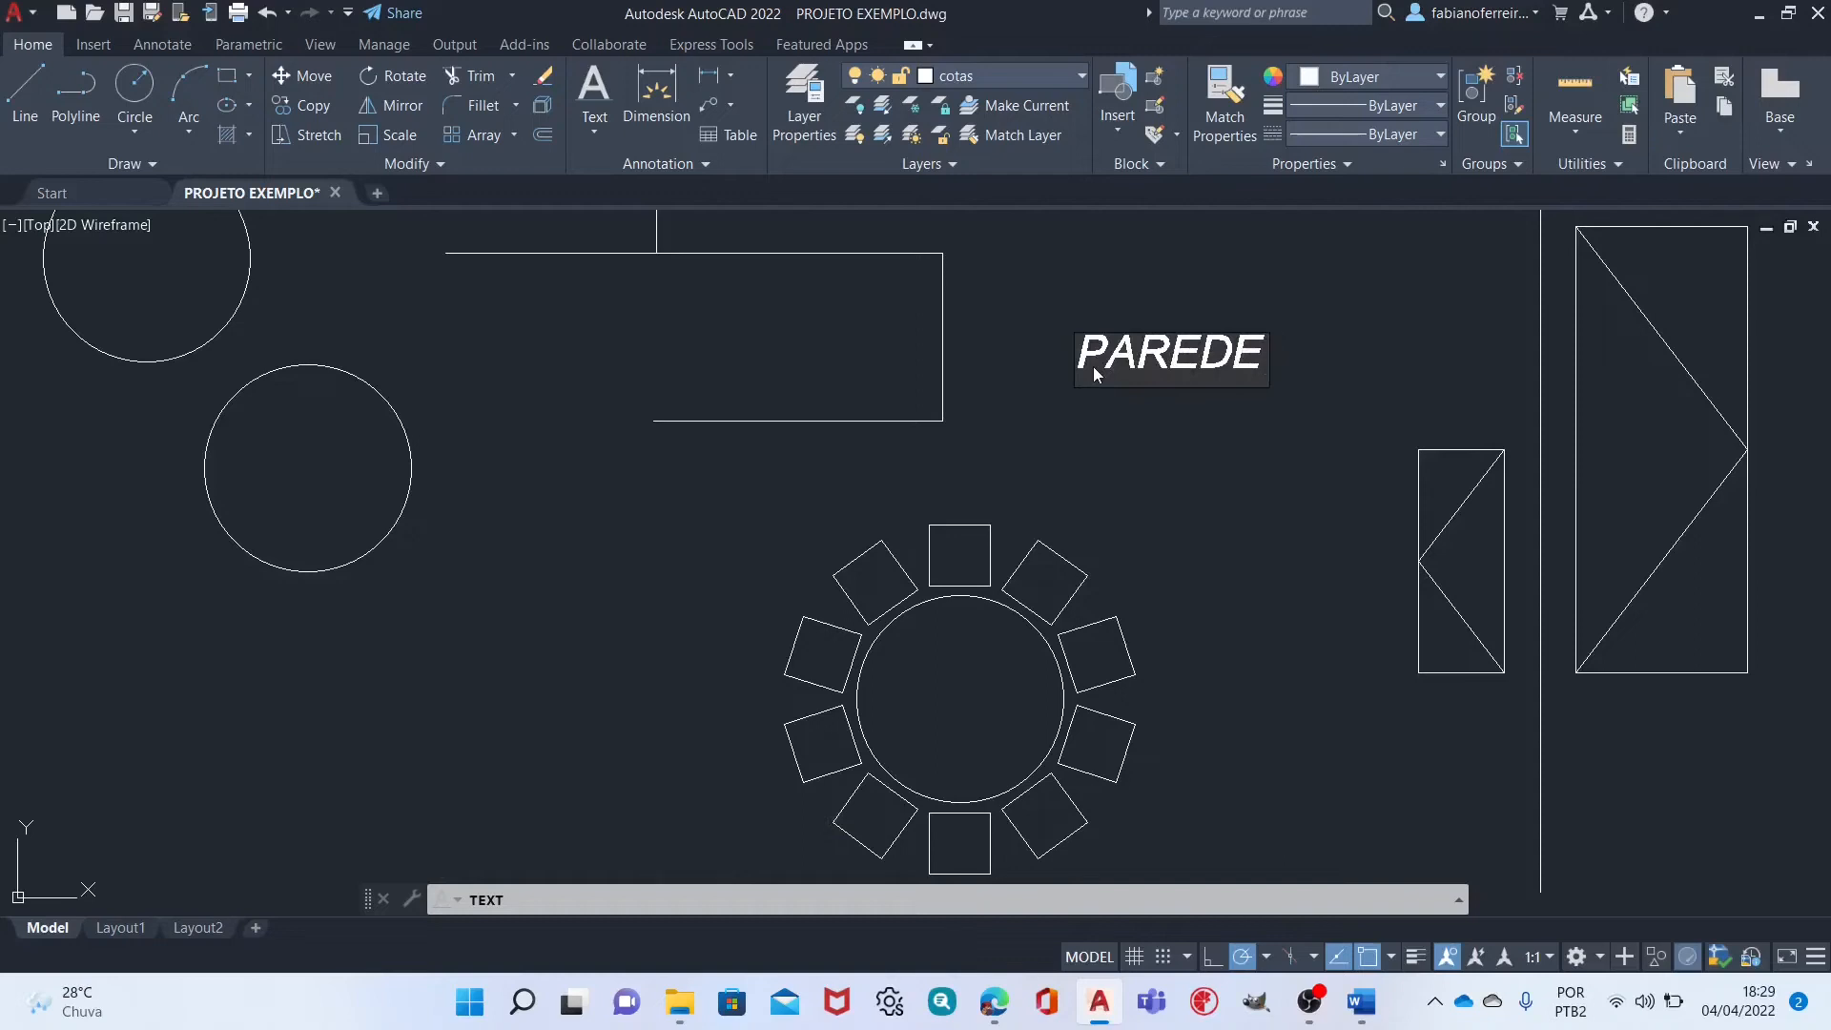
pyautogui.press('Return')
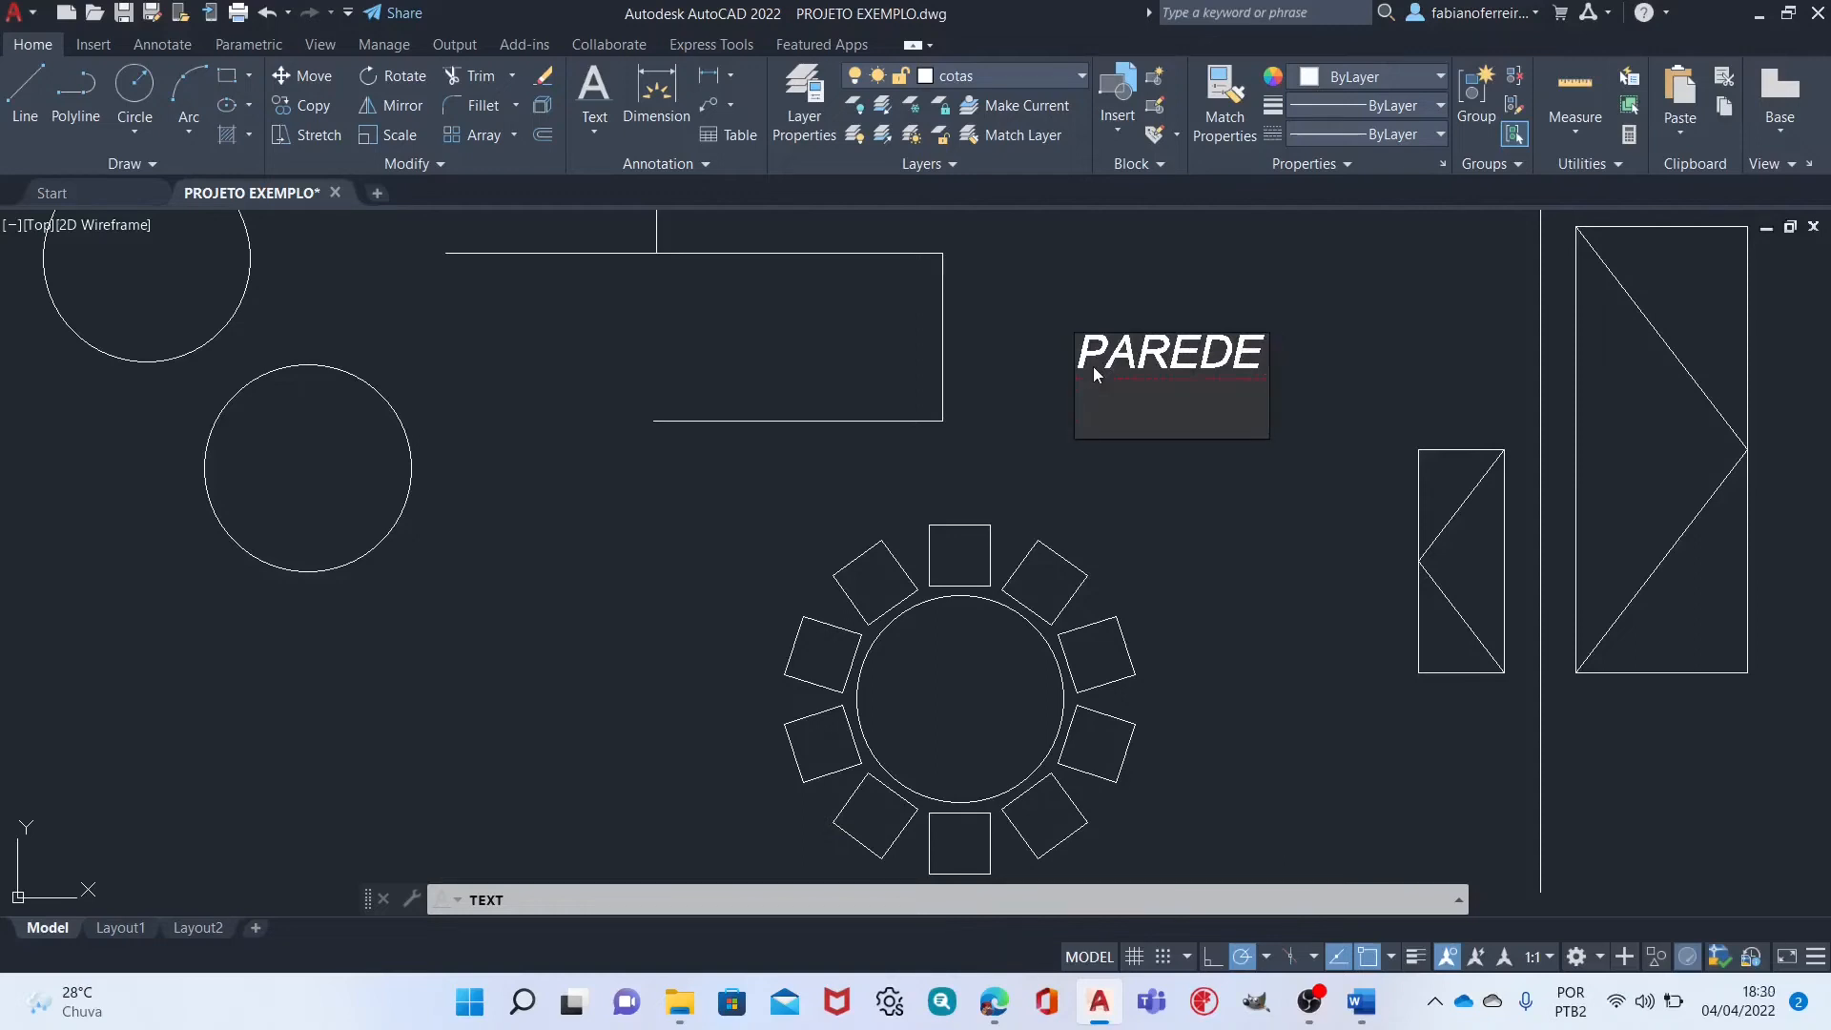
pyautogui.press('BackSpace')
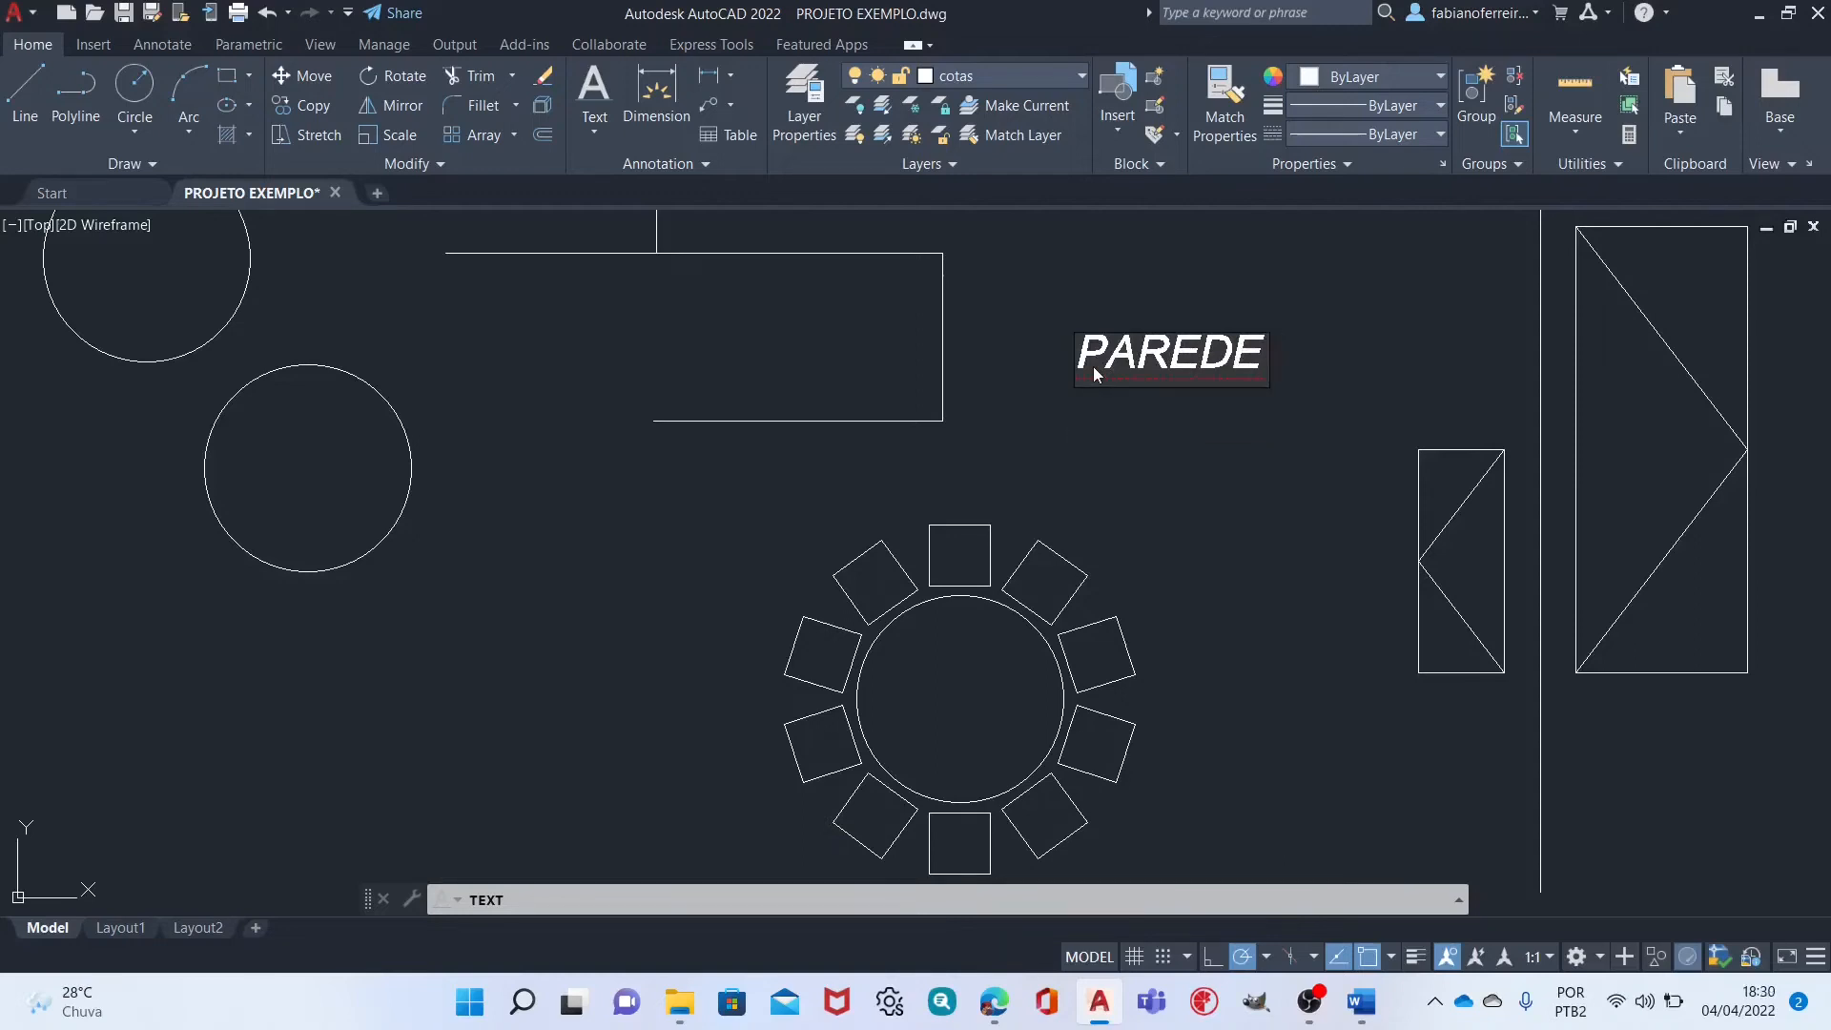
pyautogui.press('Escape')
pyautogui.press('Escape')
pyautogui.press('Escape')
pyautogui.press('Escape')
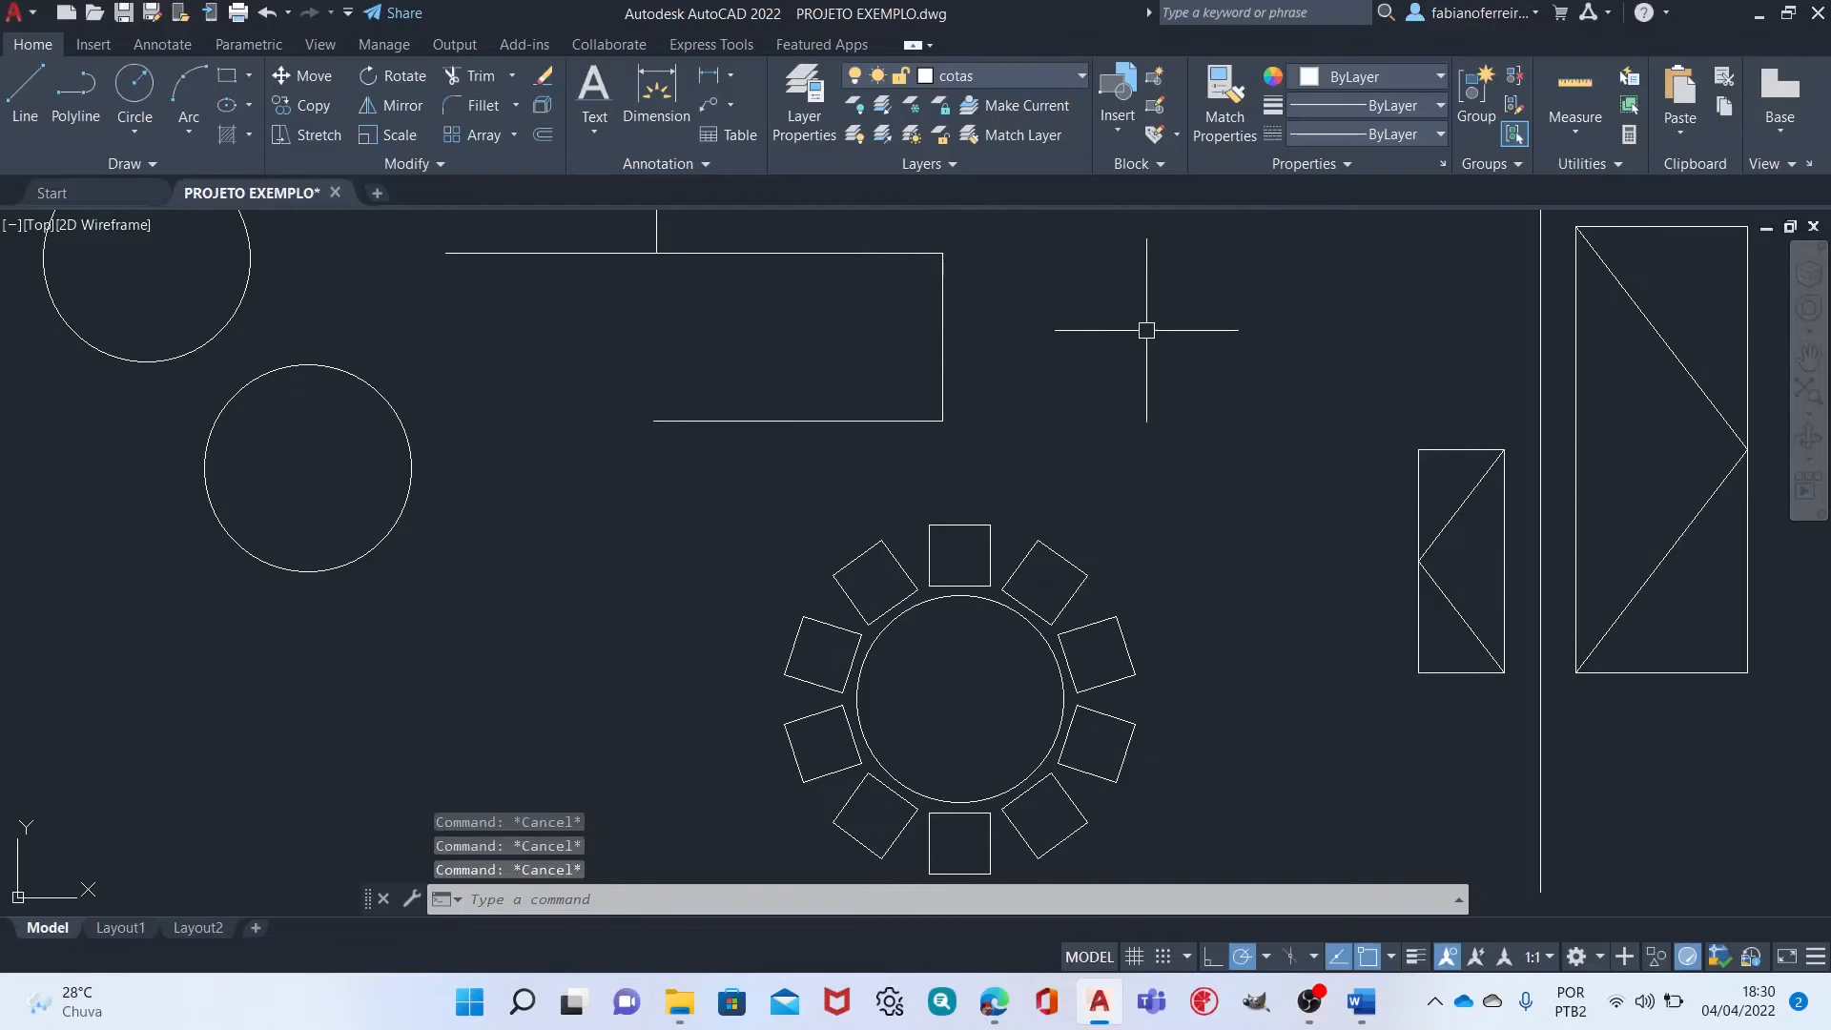
# Add the single-line text "PAREDE" to the right of the open rectangle with height 2.5 and rotation 0.
pyautogui.click(594, 127)
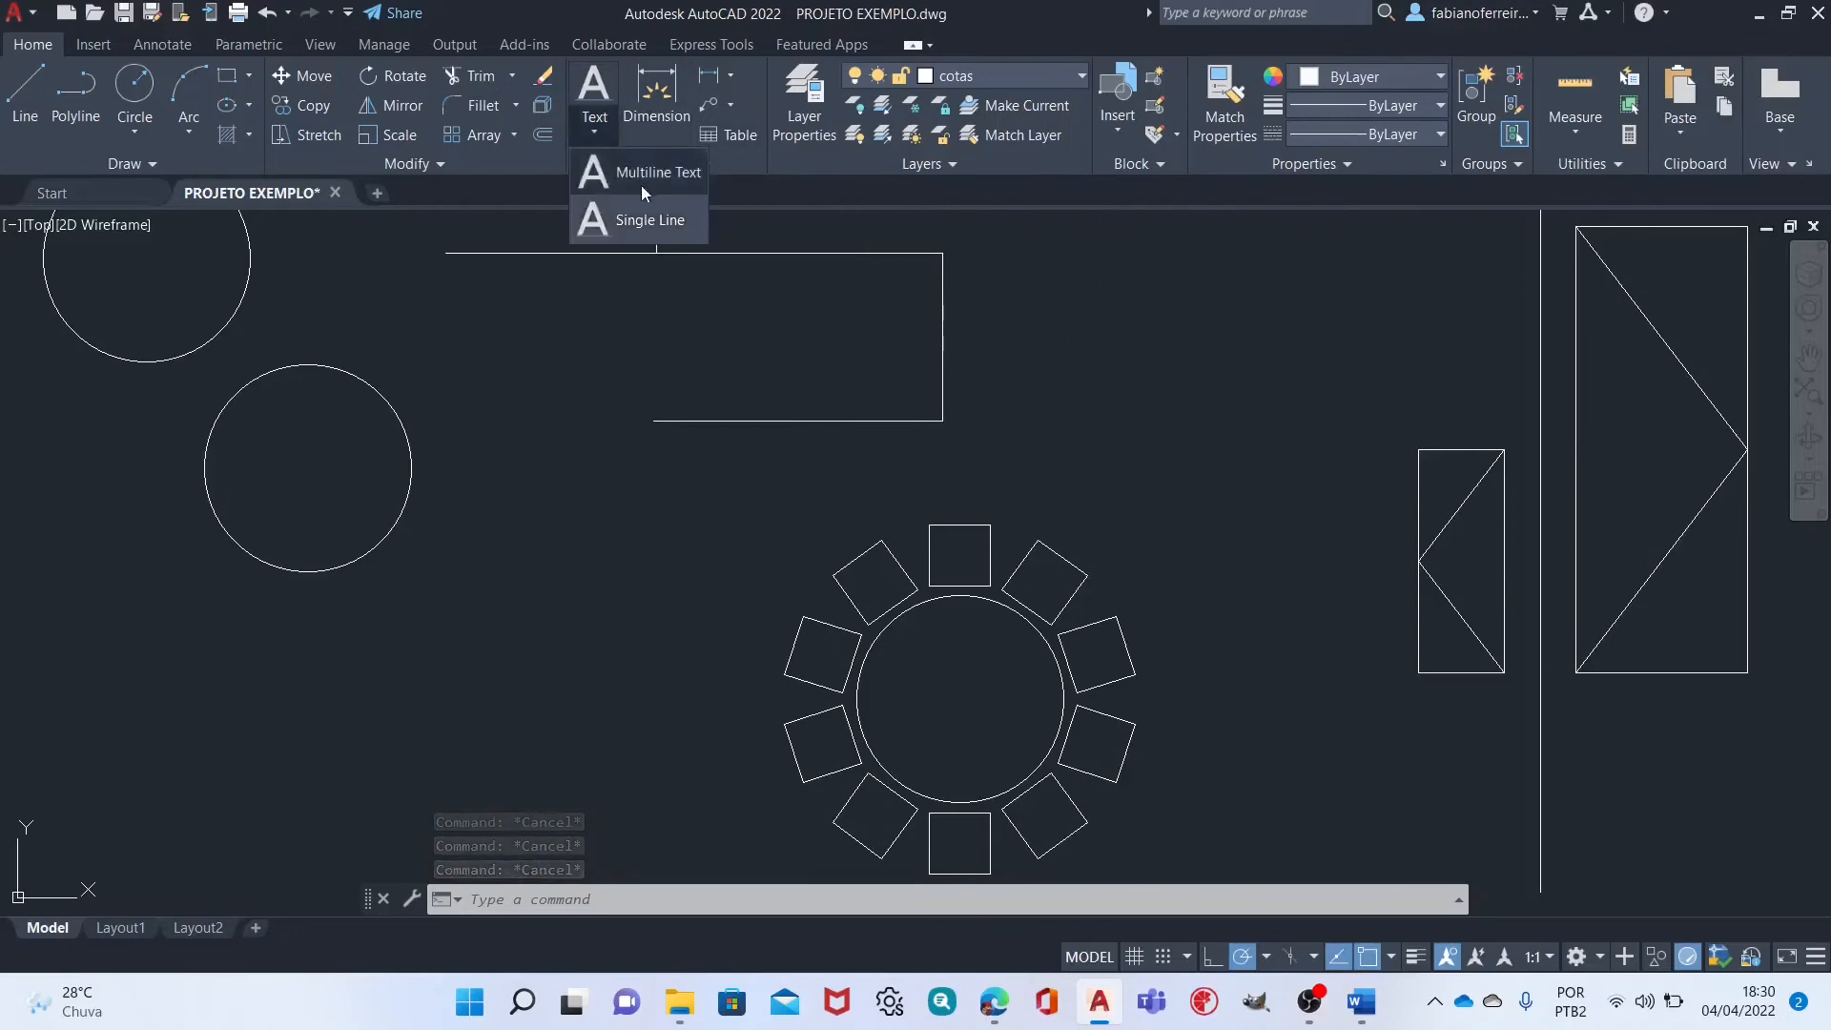
pyautogui.click(637, 220)
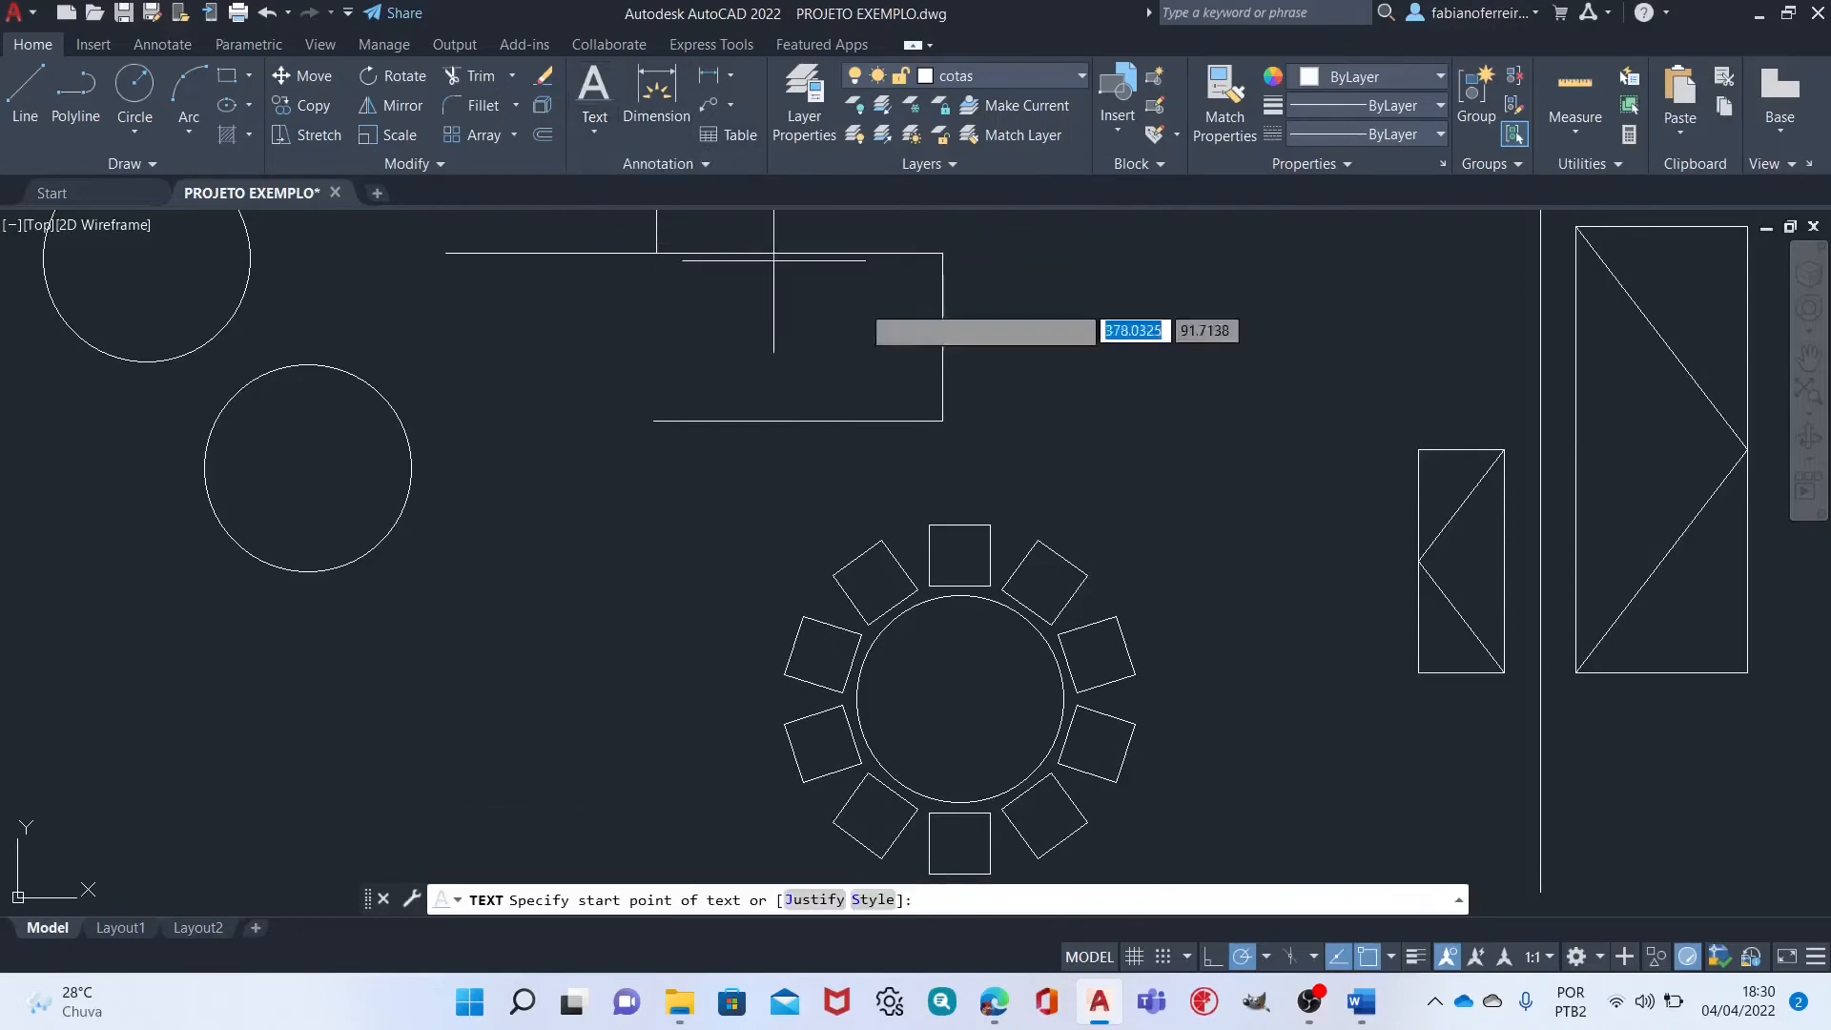
pyautogui.click(1098, 381)
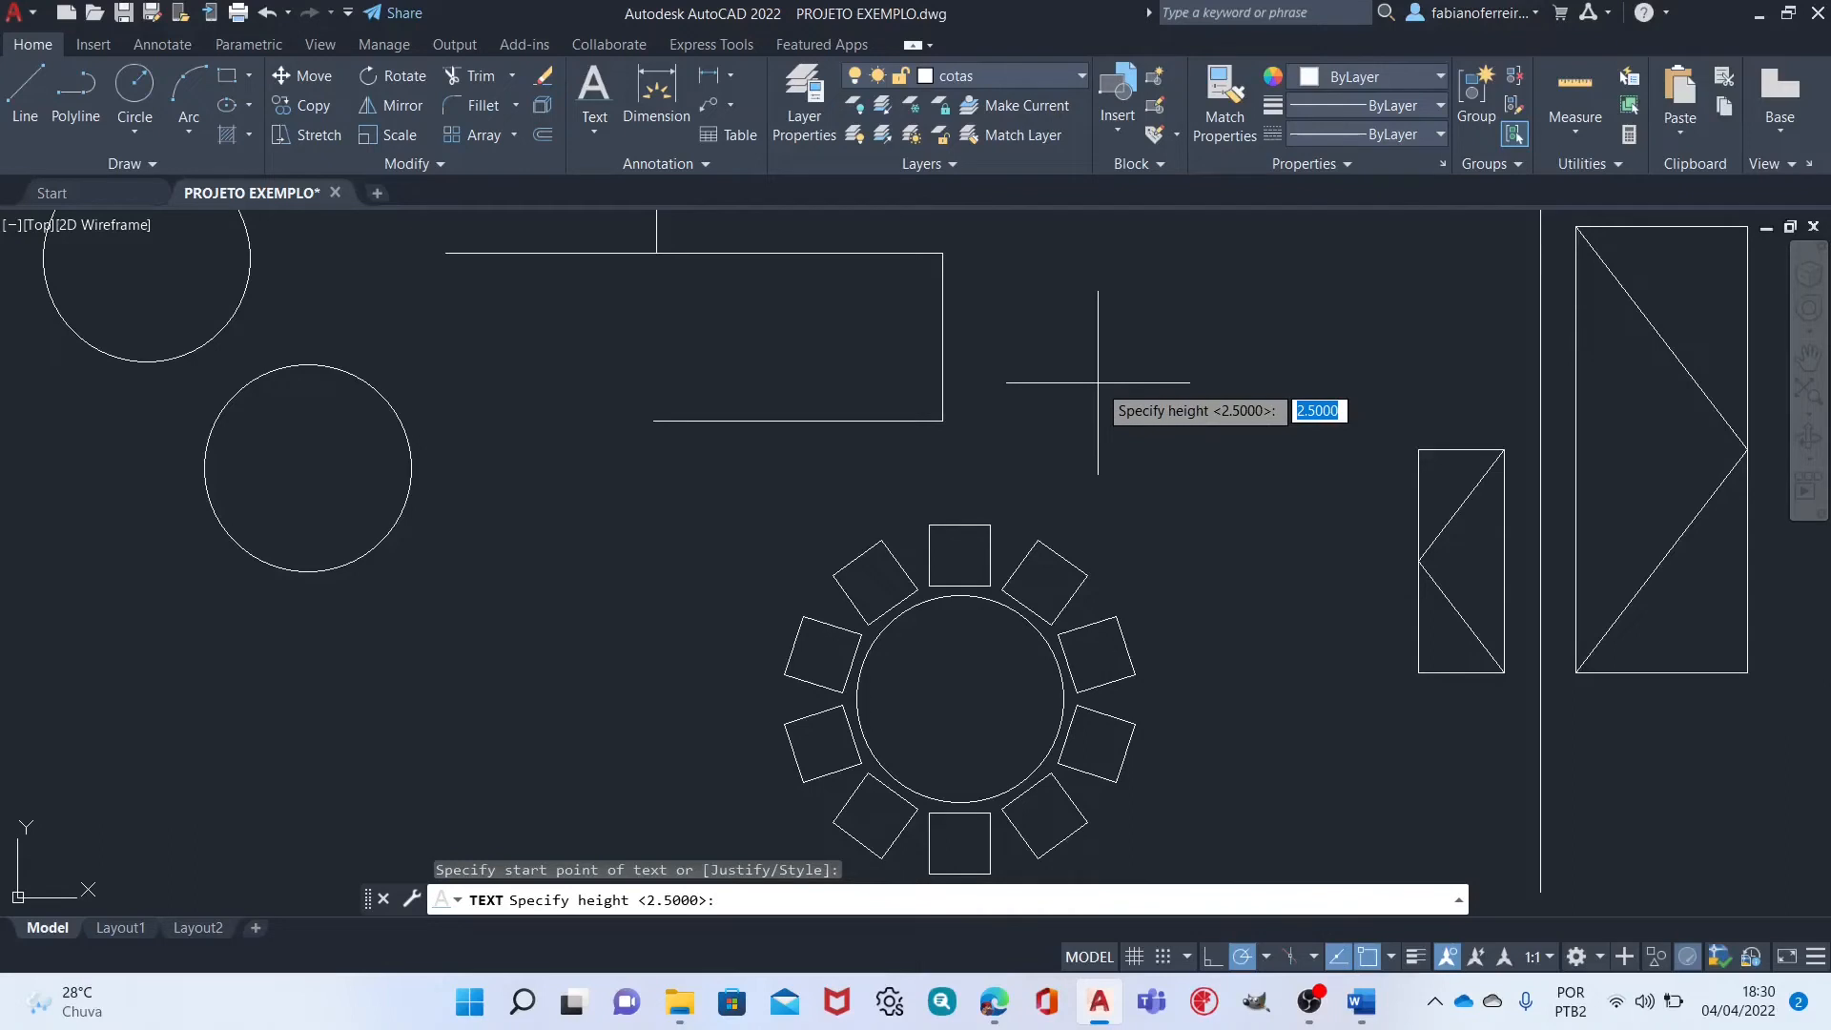
pyautogui.press('Return')
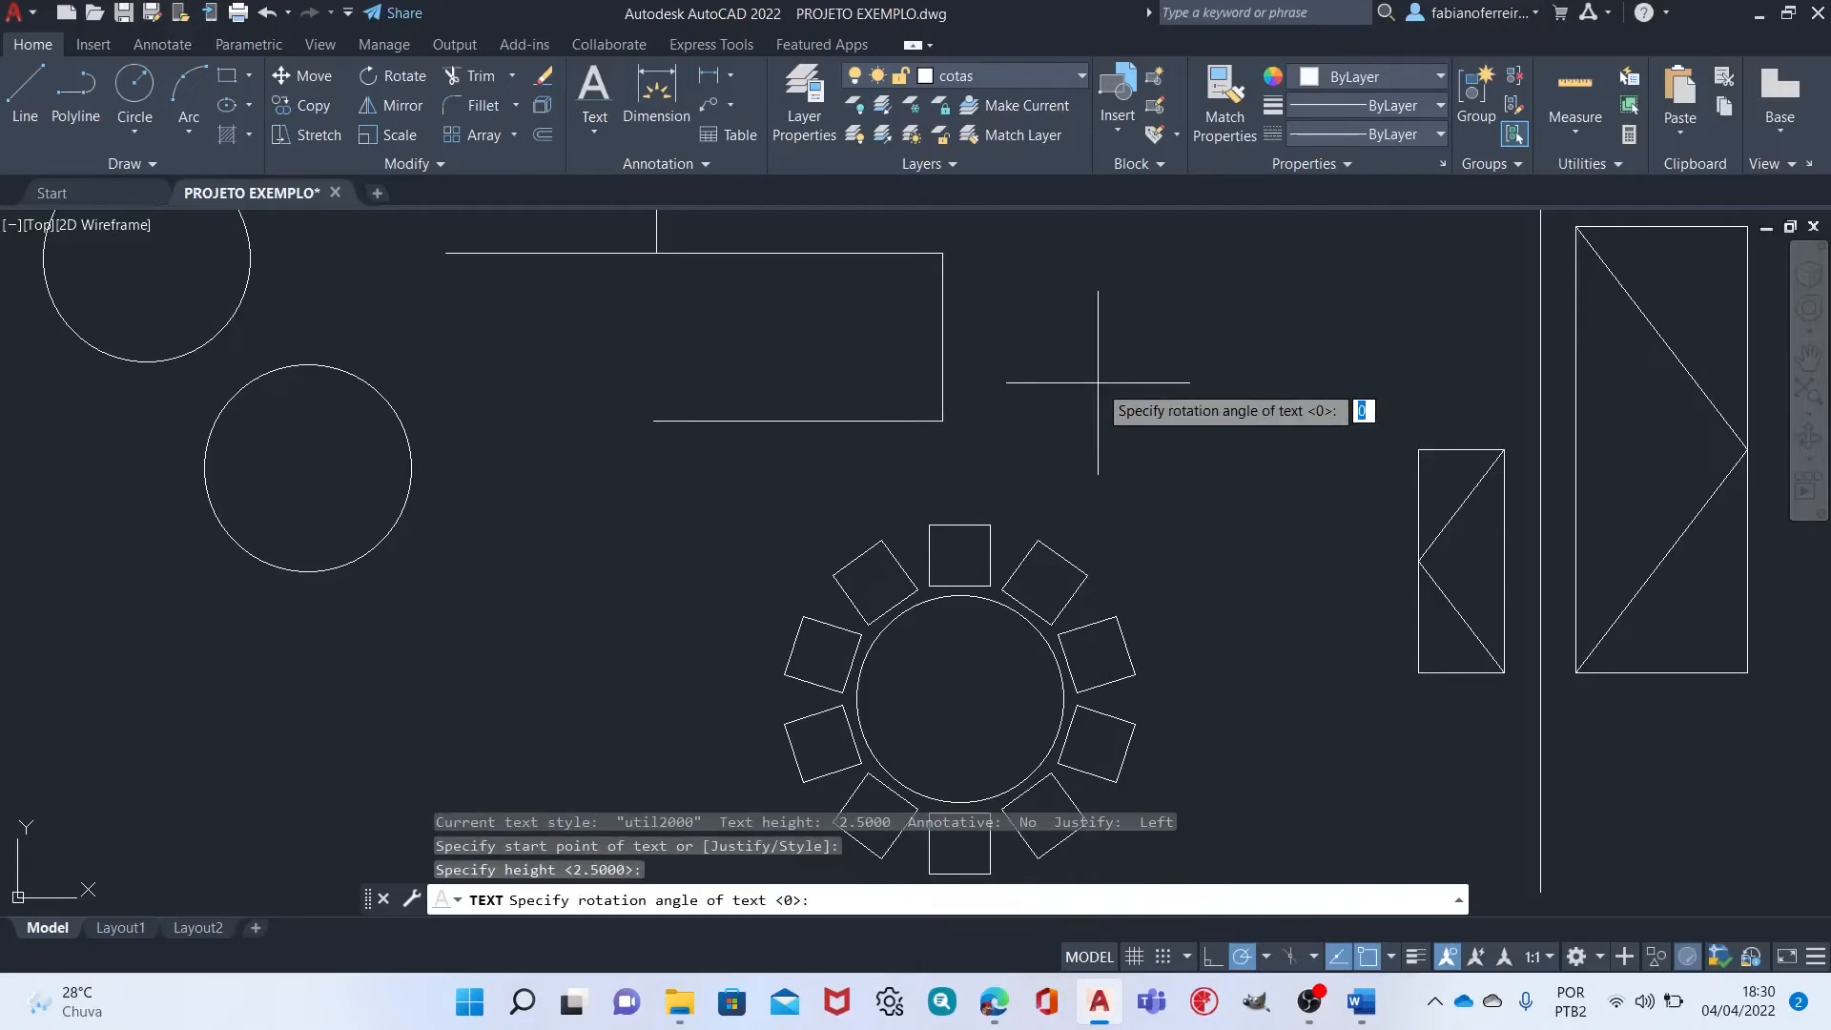
pyautogui.press('Return')
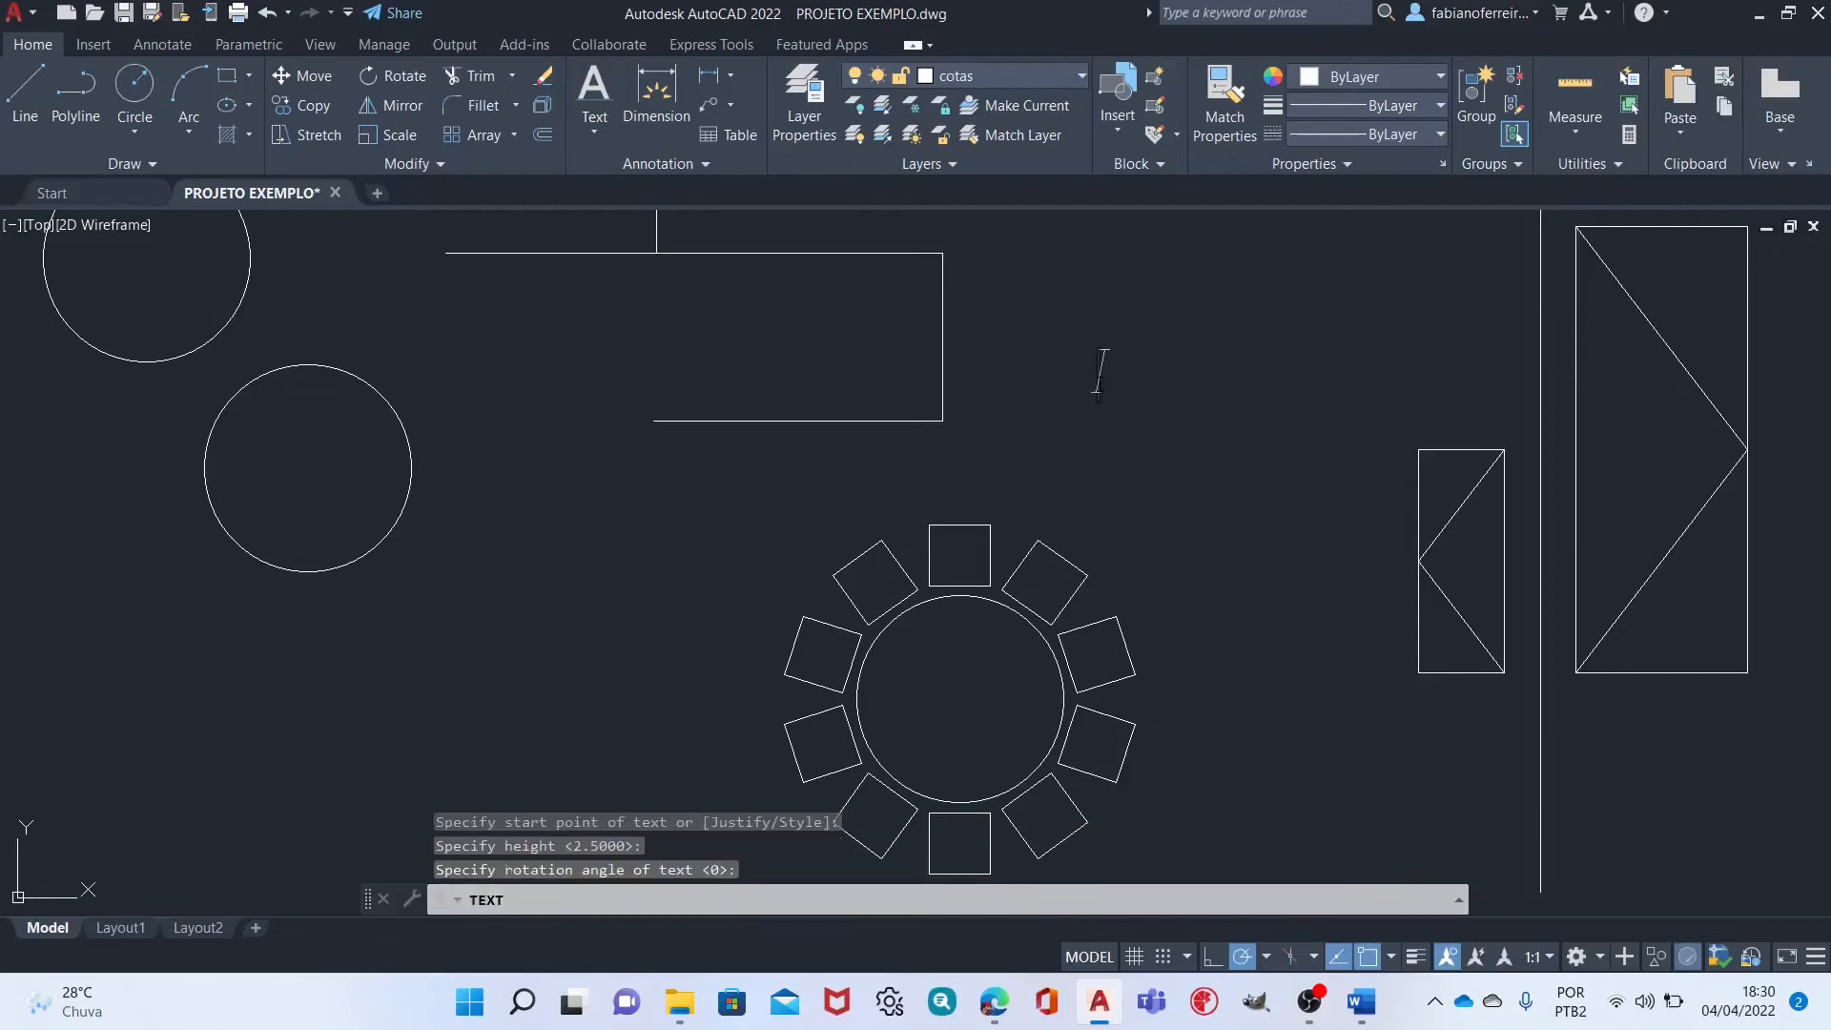
pyautogui.write('PSA')
pyautogui.press('BackSpace')
pyautogui.press('BackSpace')
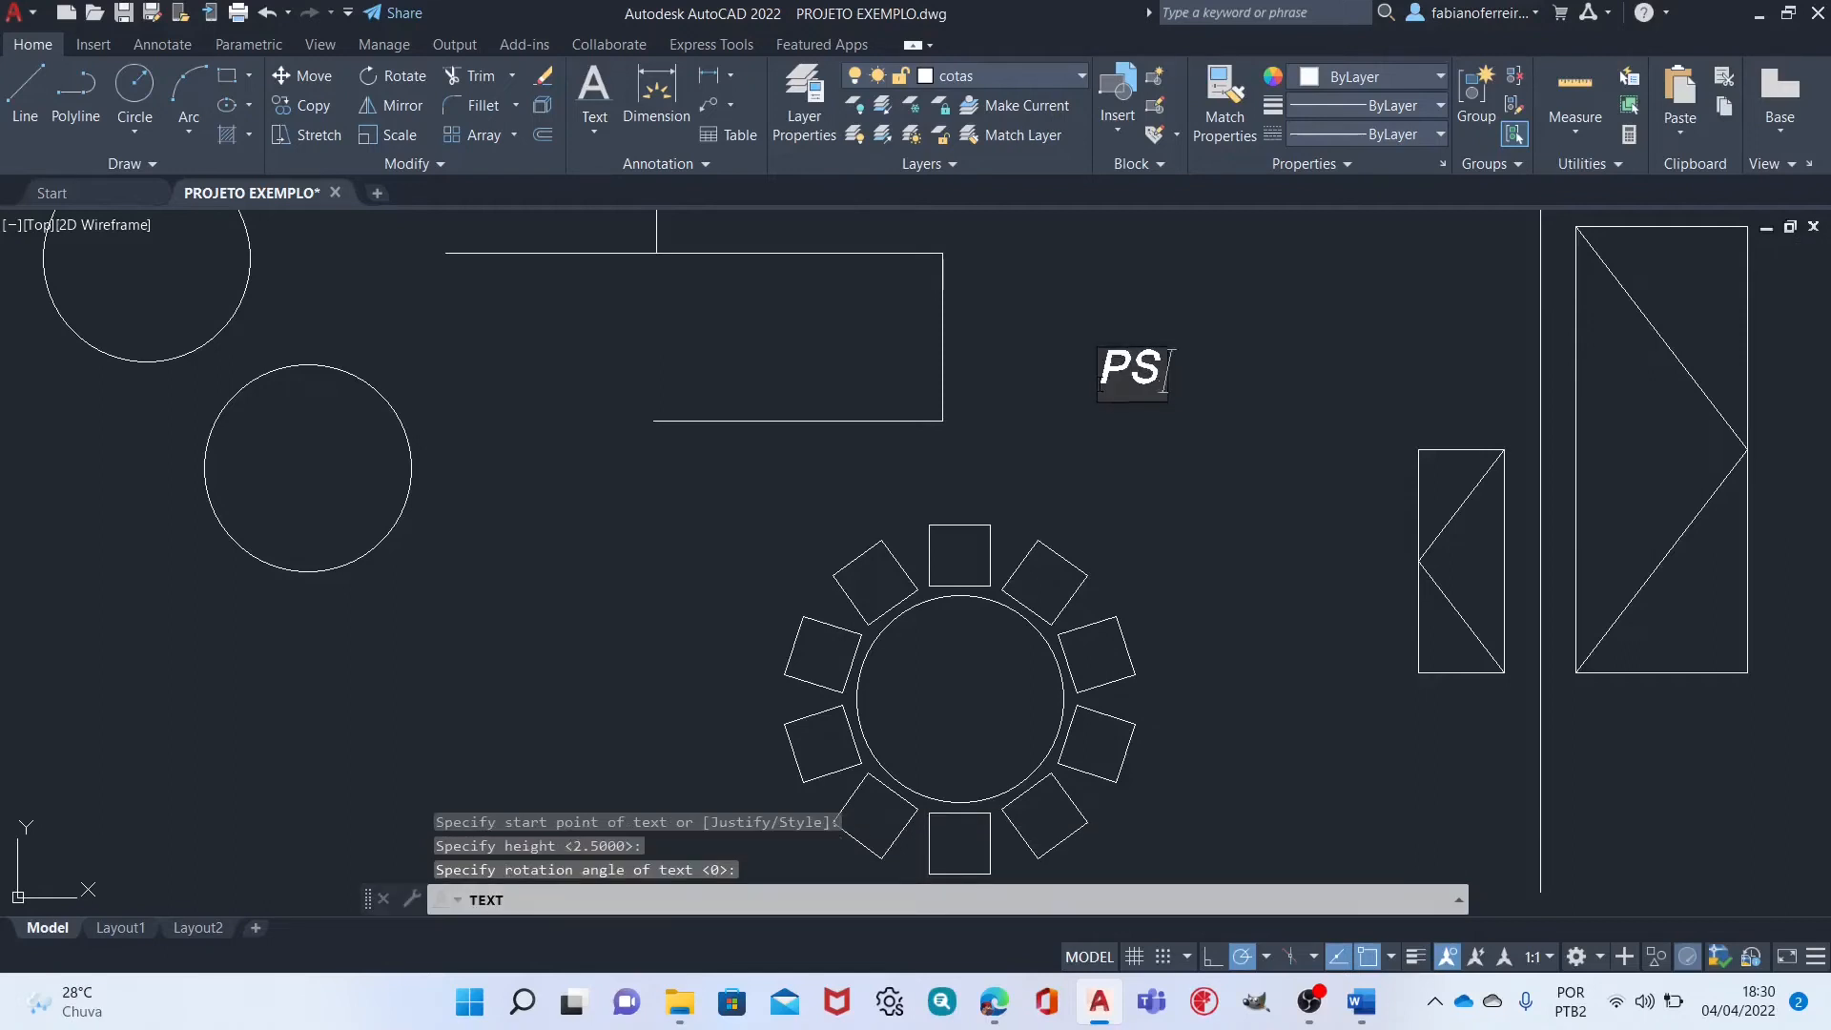
pyautogui.write('AREDE')
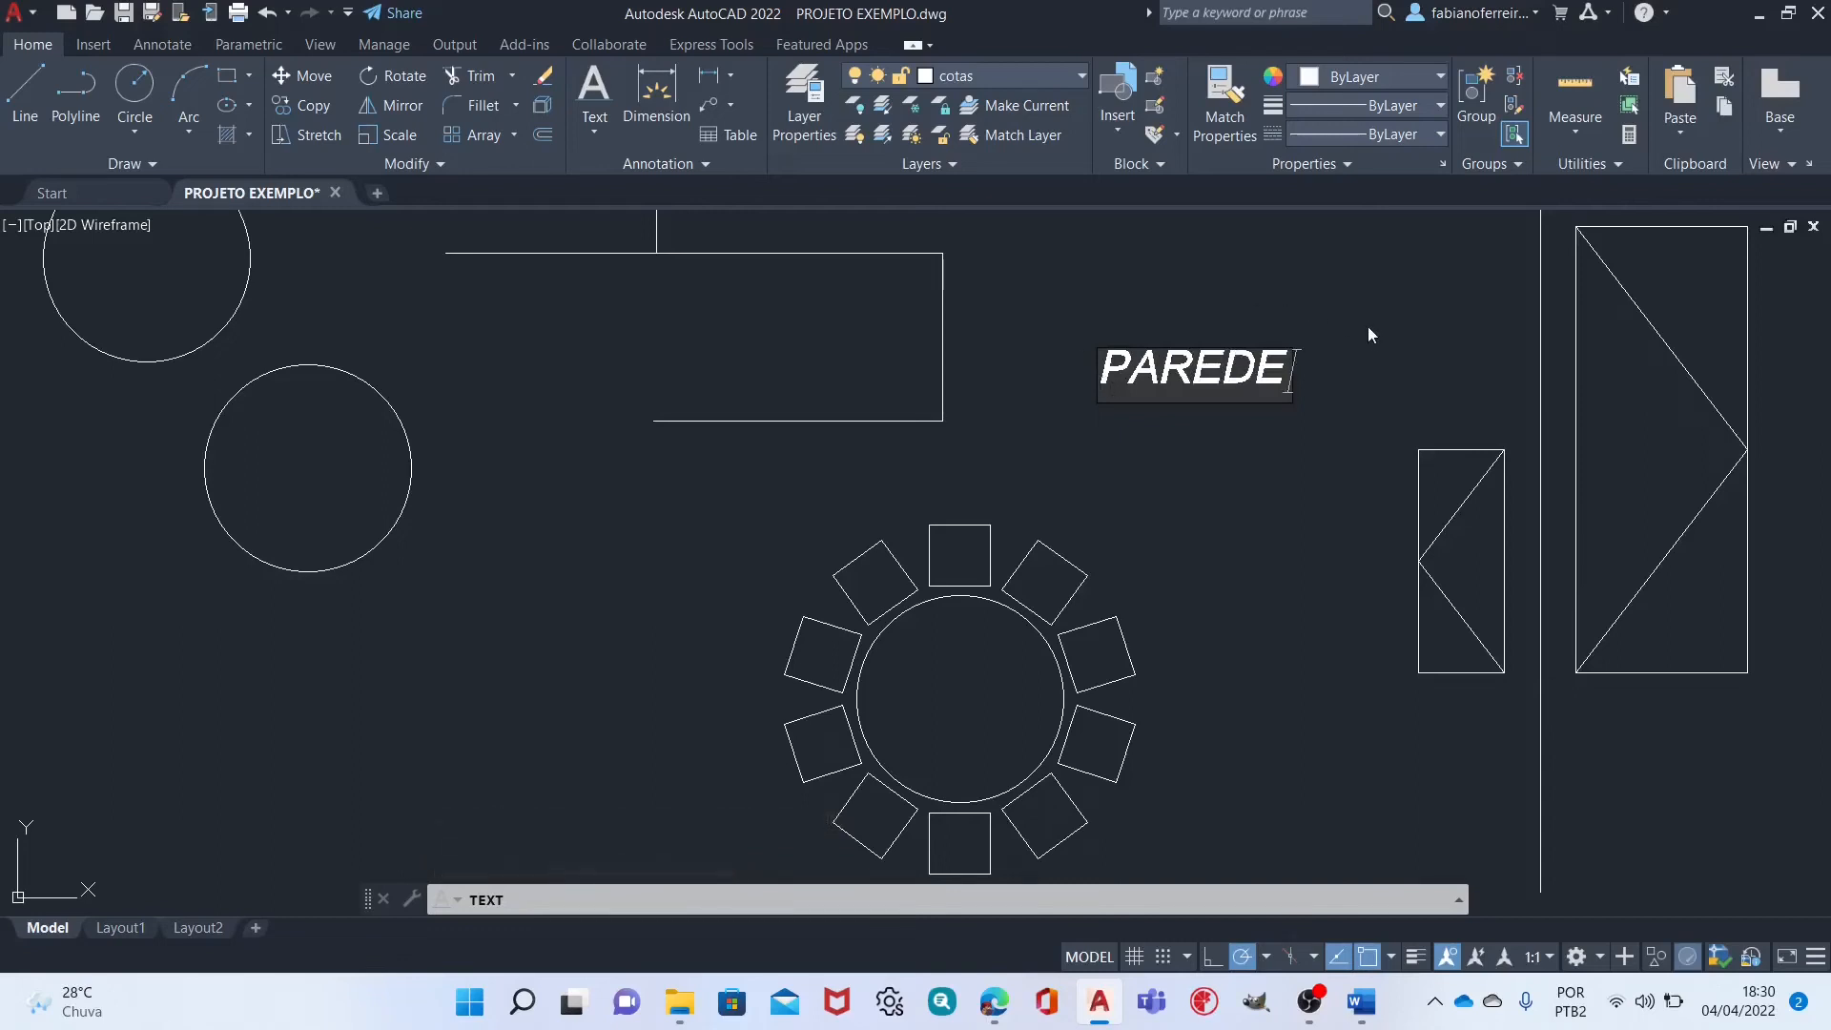
pyautogui.click(1389, 372)
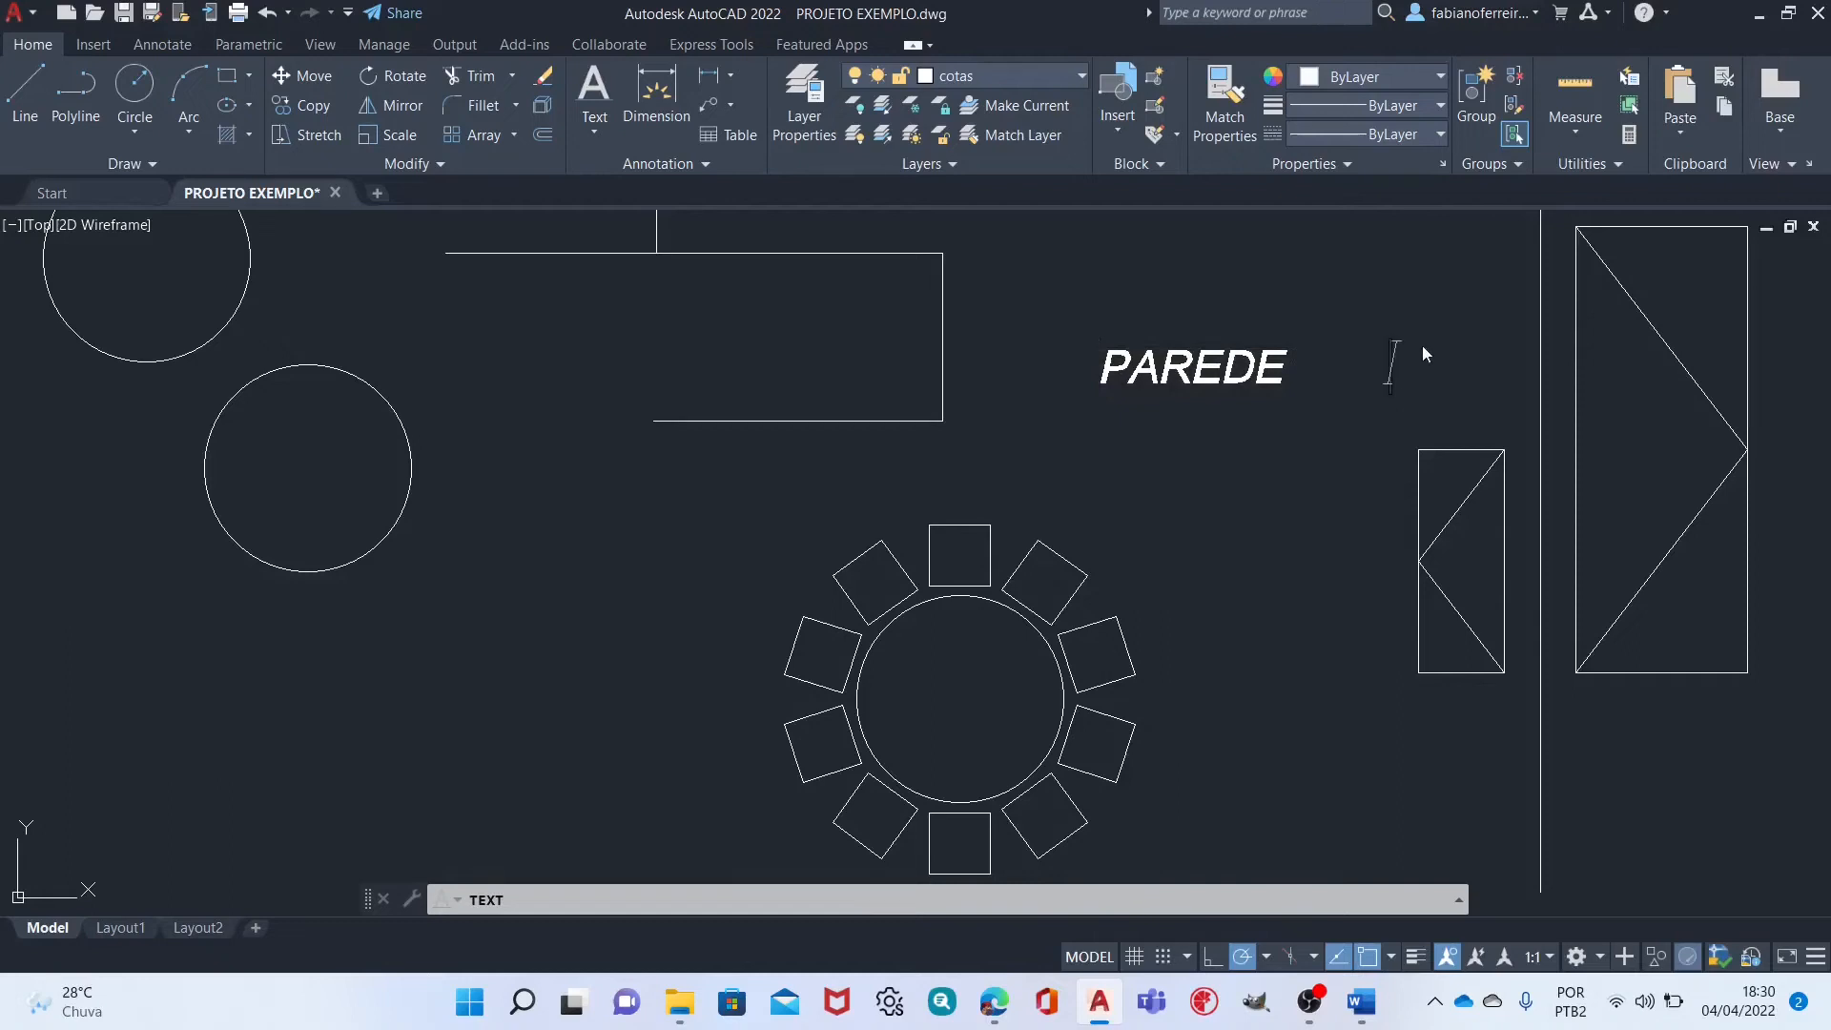
pyautogui.press('Escape')
pyautogui.click(1351, 366)
pyautogui.click(1198, 382)
pyautogui.press('Escape')
pyautogui.click(1339, 371)
pyautogui.click(1203, 410)
pyautogui.press('Escape')
pyautogui.click(1274, 333)
pyautogui.click(1209, 415)
pyautogui.press('Escape')
pyautogui.click(1210, 336)
pyautogui.click(1186, 426)
pyautogui.press('Escape')
pyautogui.press('Escape')
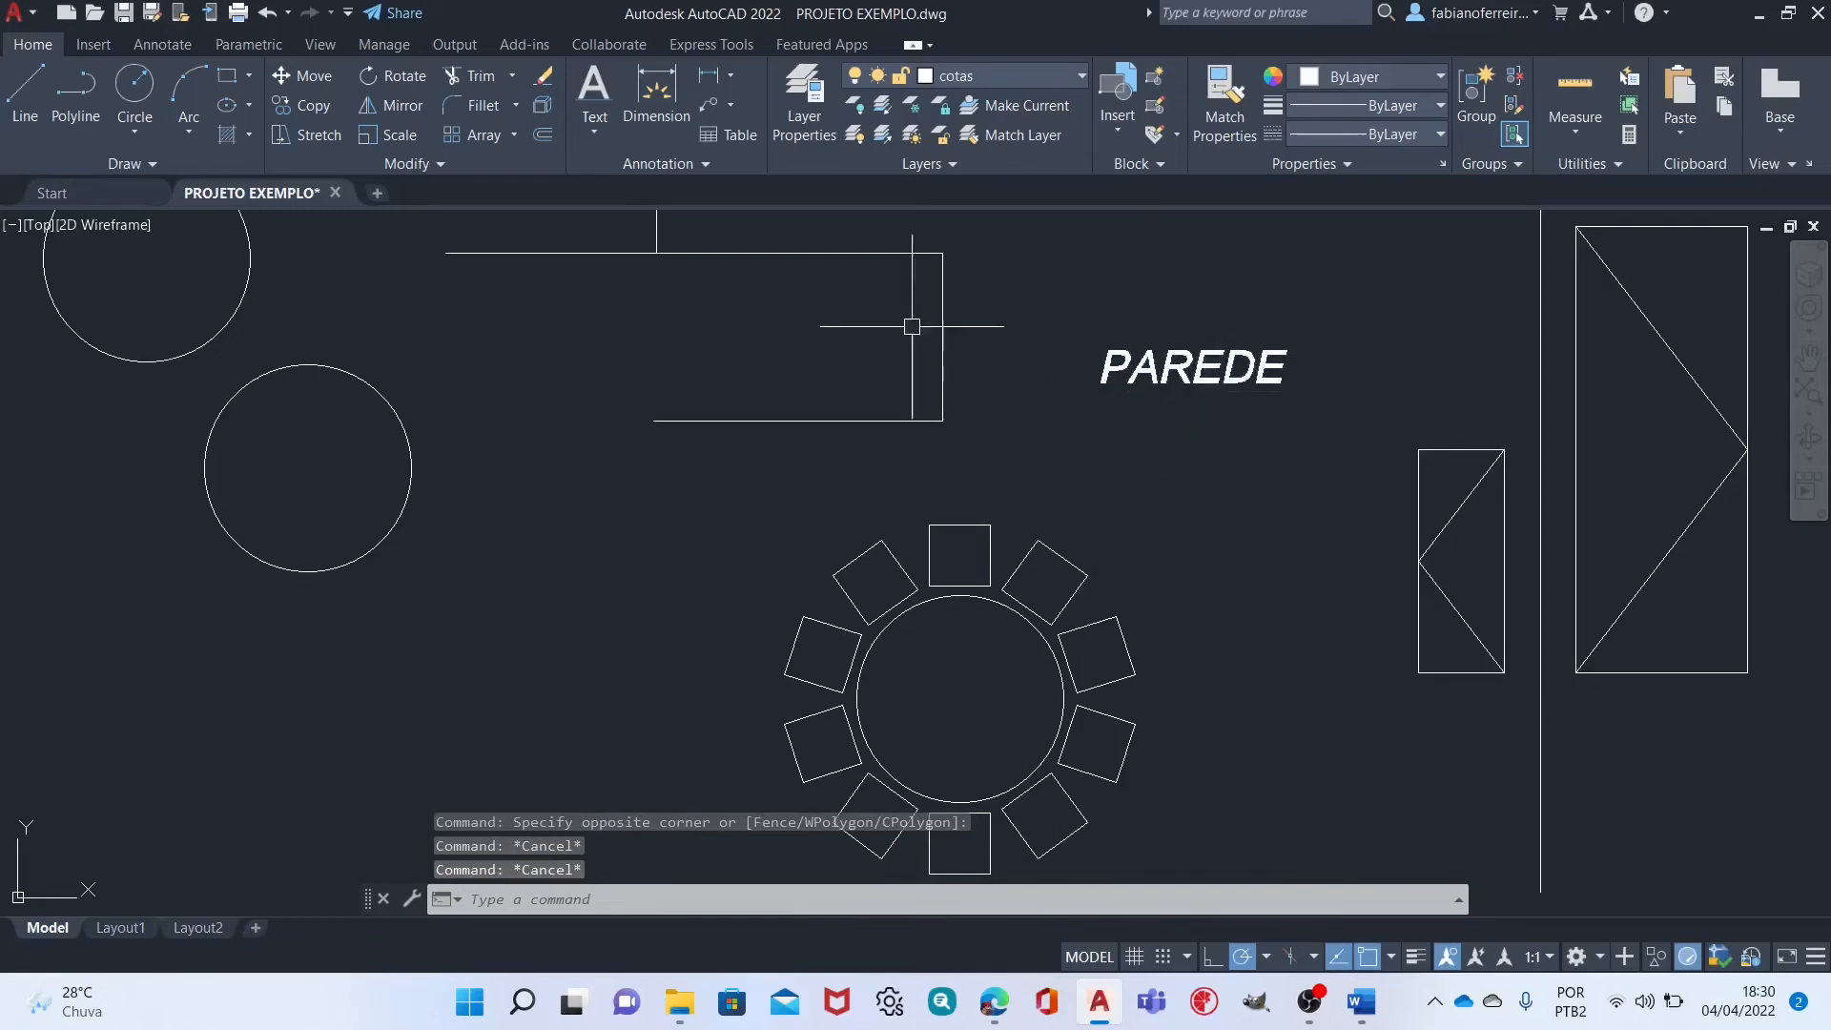
# Create a multiline text above the single-line PAREDE label, with "PAREDE" on the first line and "DRYWALL" on the second.
pyautogui.click(594, 132)
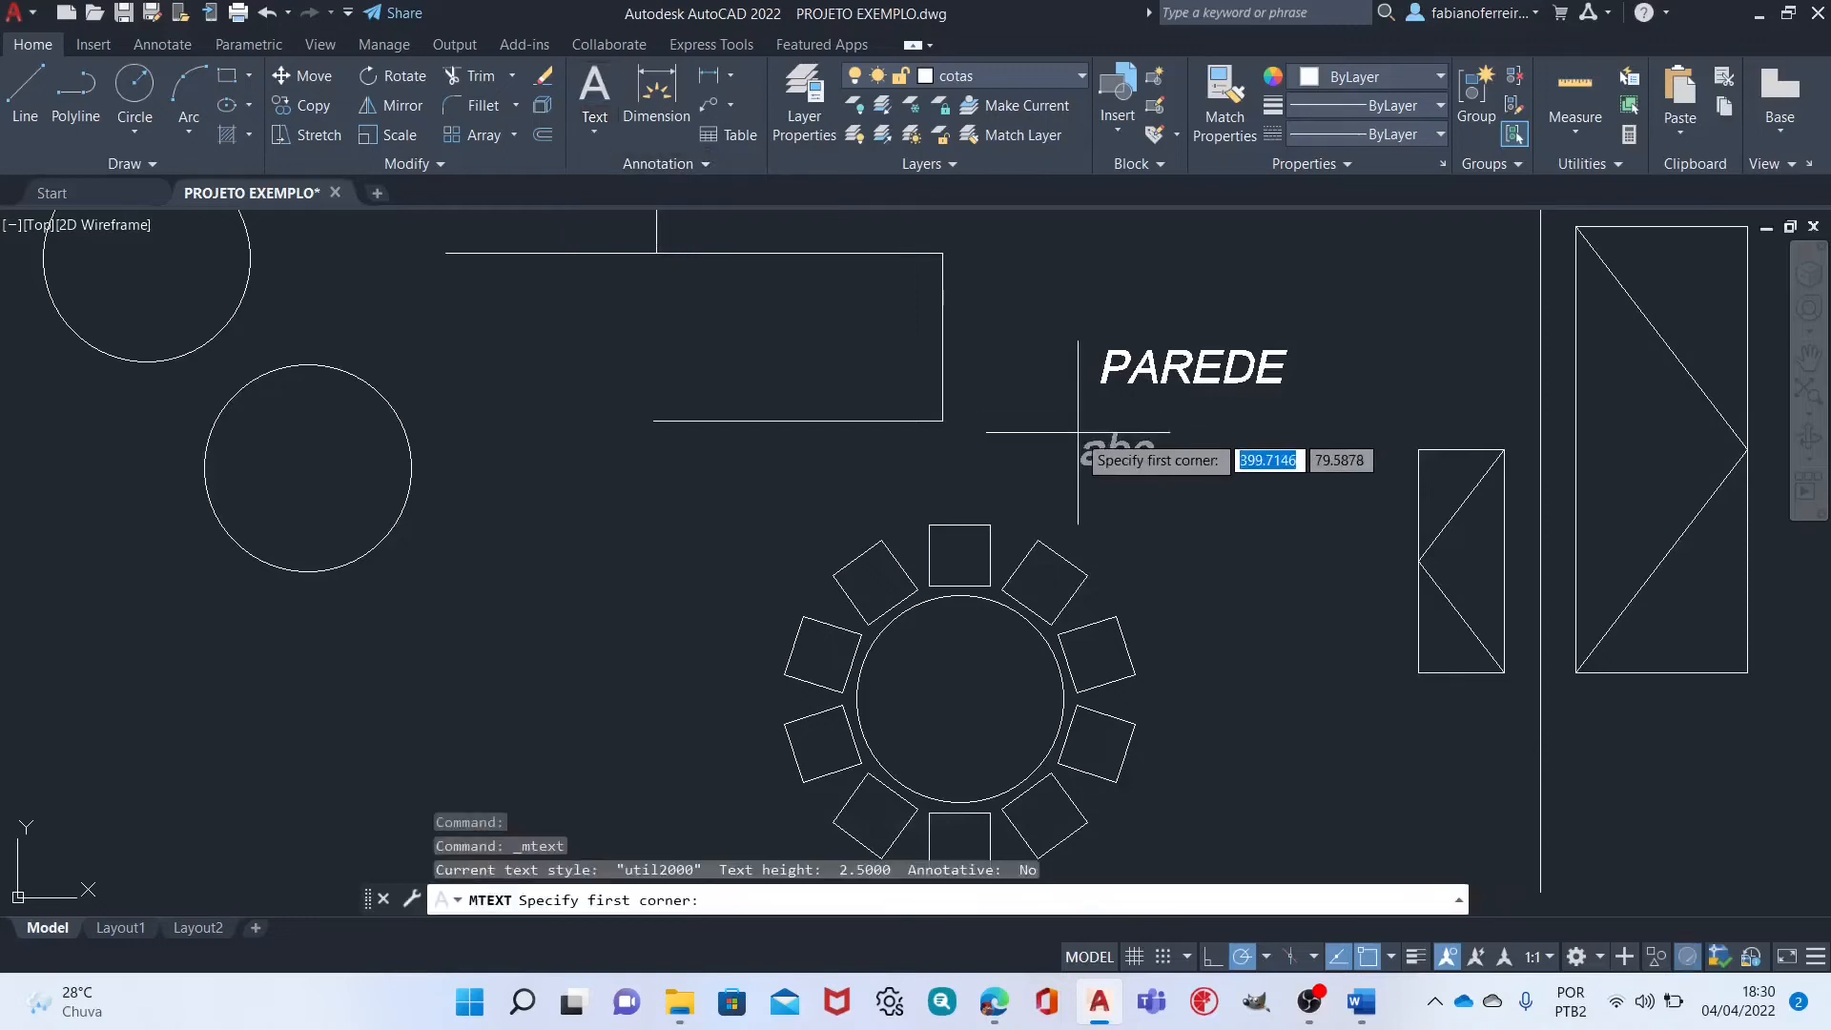
pyautogui.moveTo(1251, 481); pyautogui.dragTo(1085, 431, button='middle')
pyautogui.moveTo(445, 500); pyautogui.dragTo(286, 712, button='middle')
pyautogui.click(754, 381)
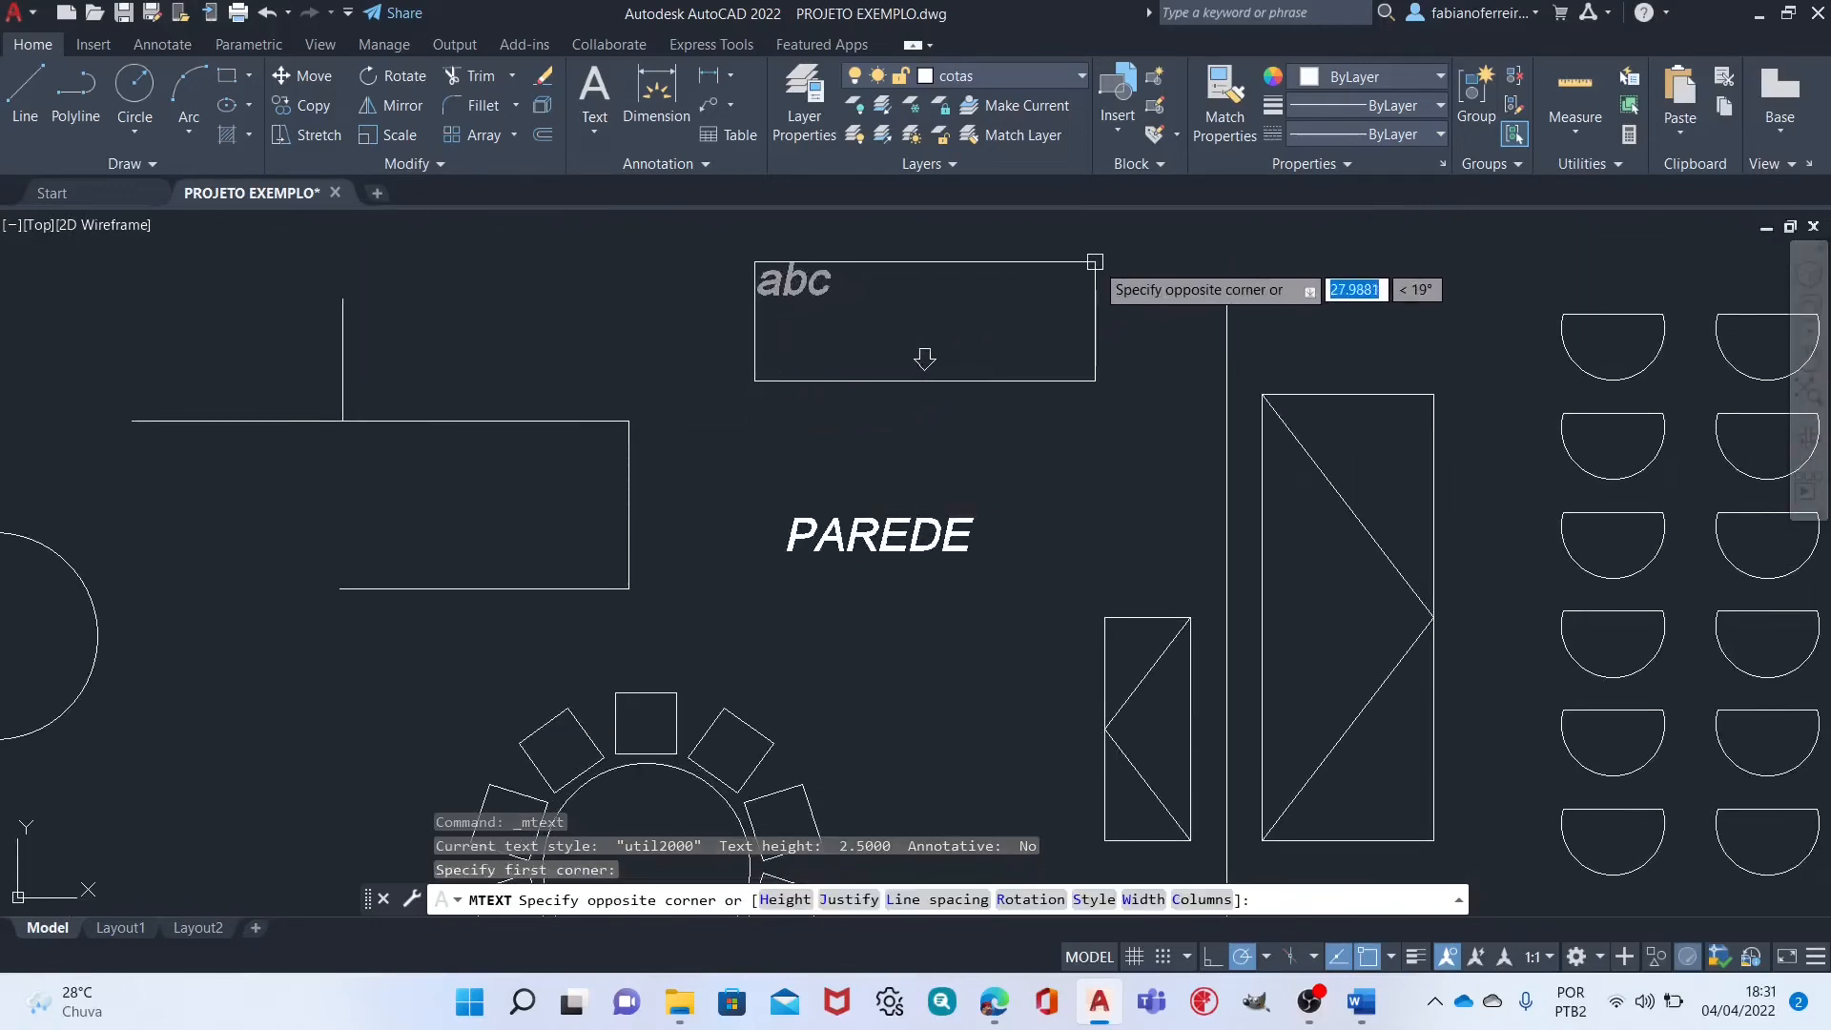
pyautogui.click(1096, 254)
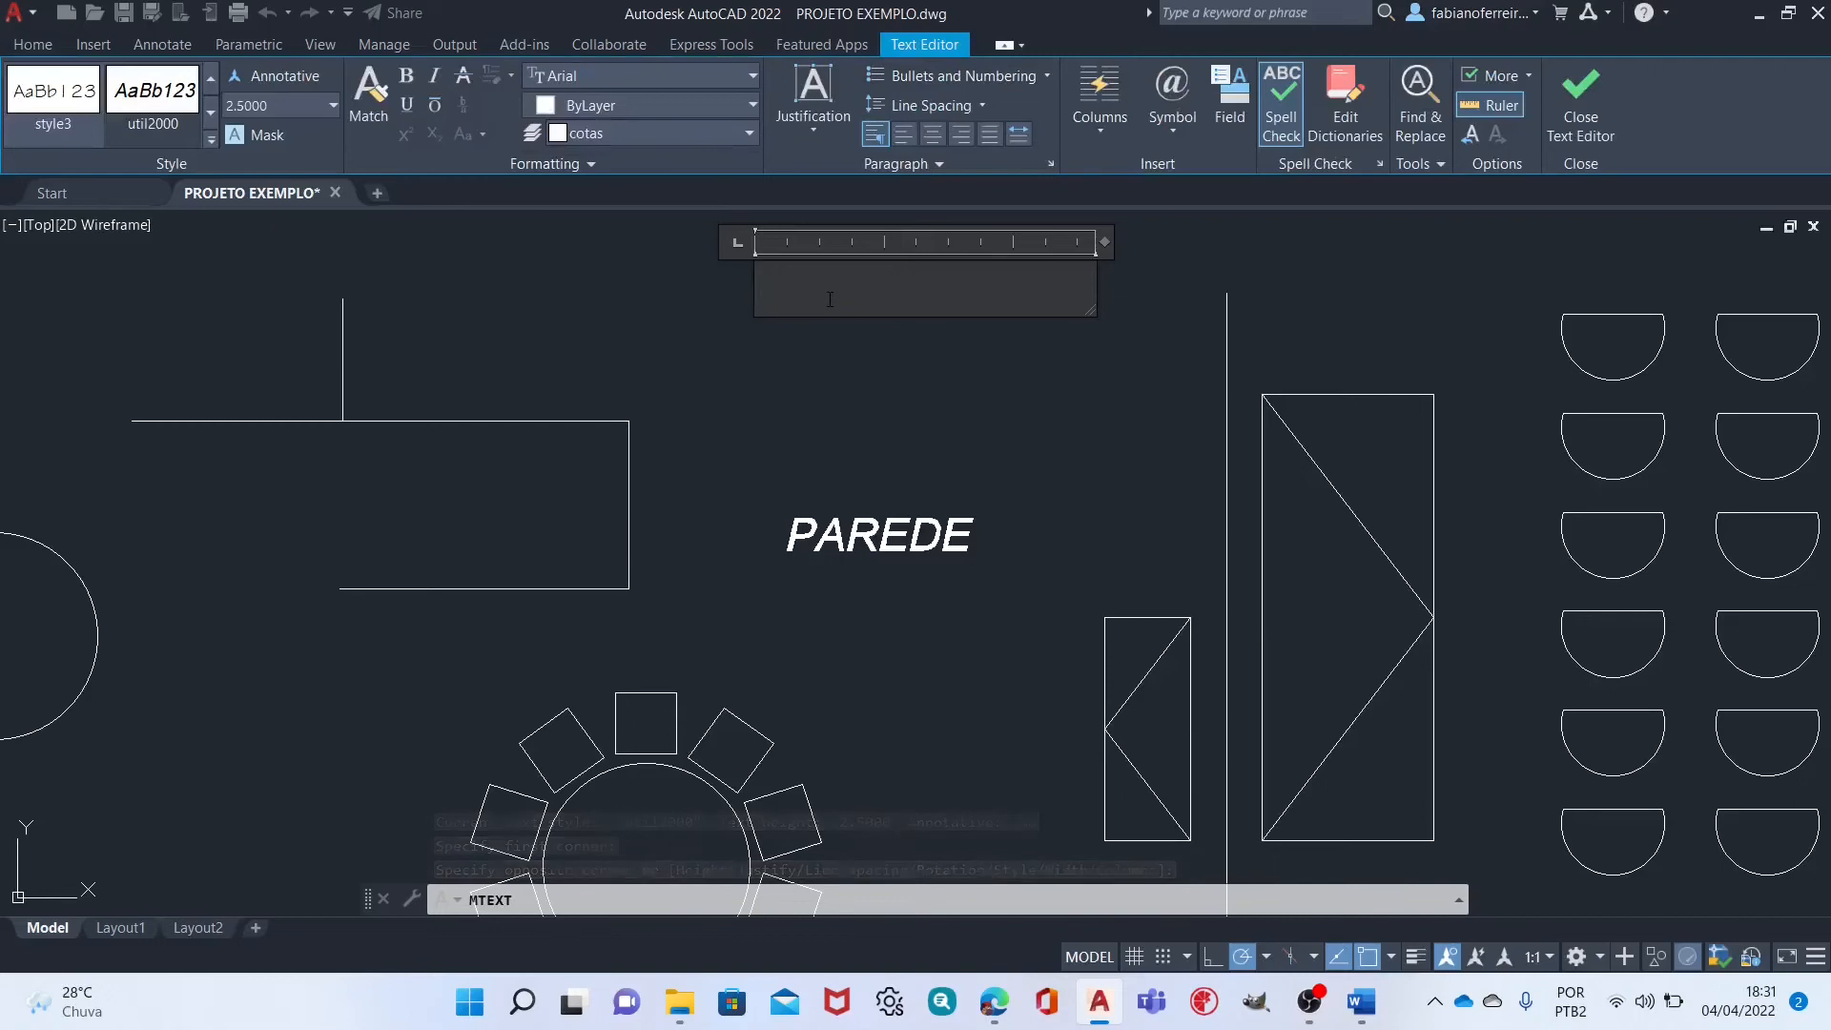
pyautogui.write('PAREDE')
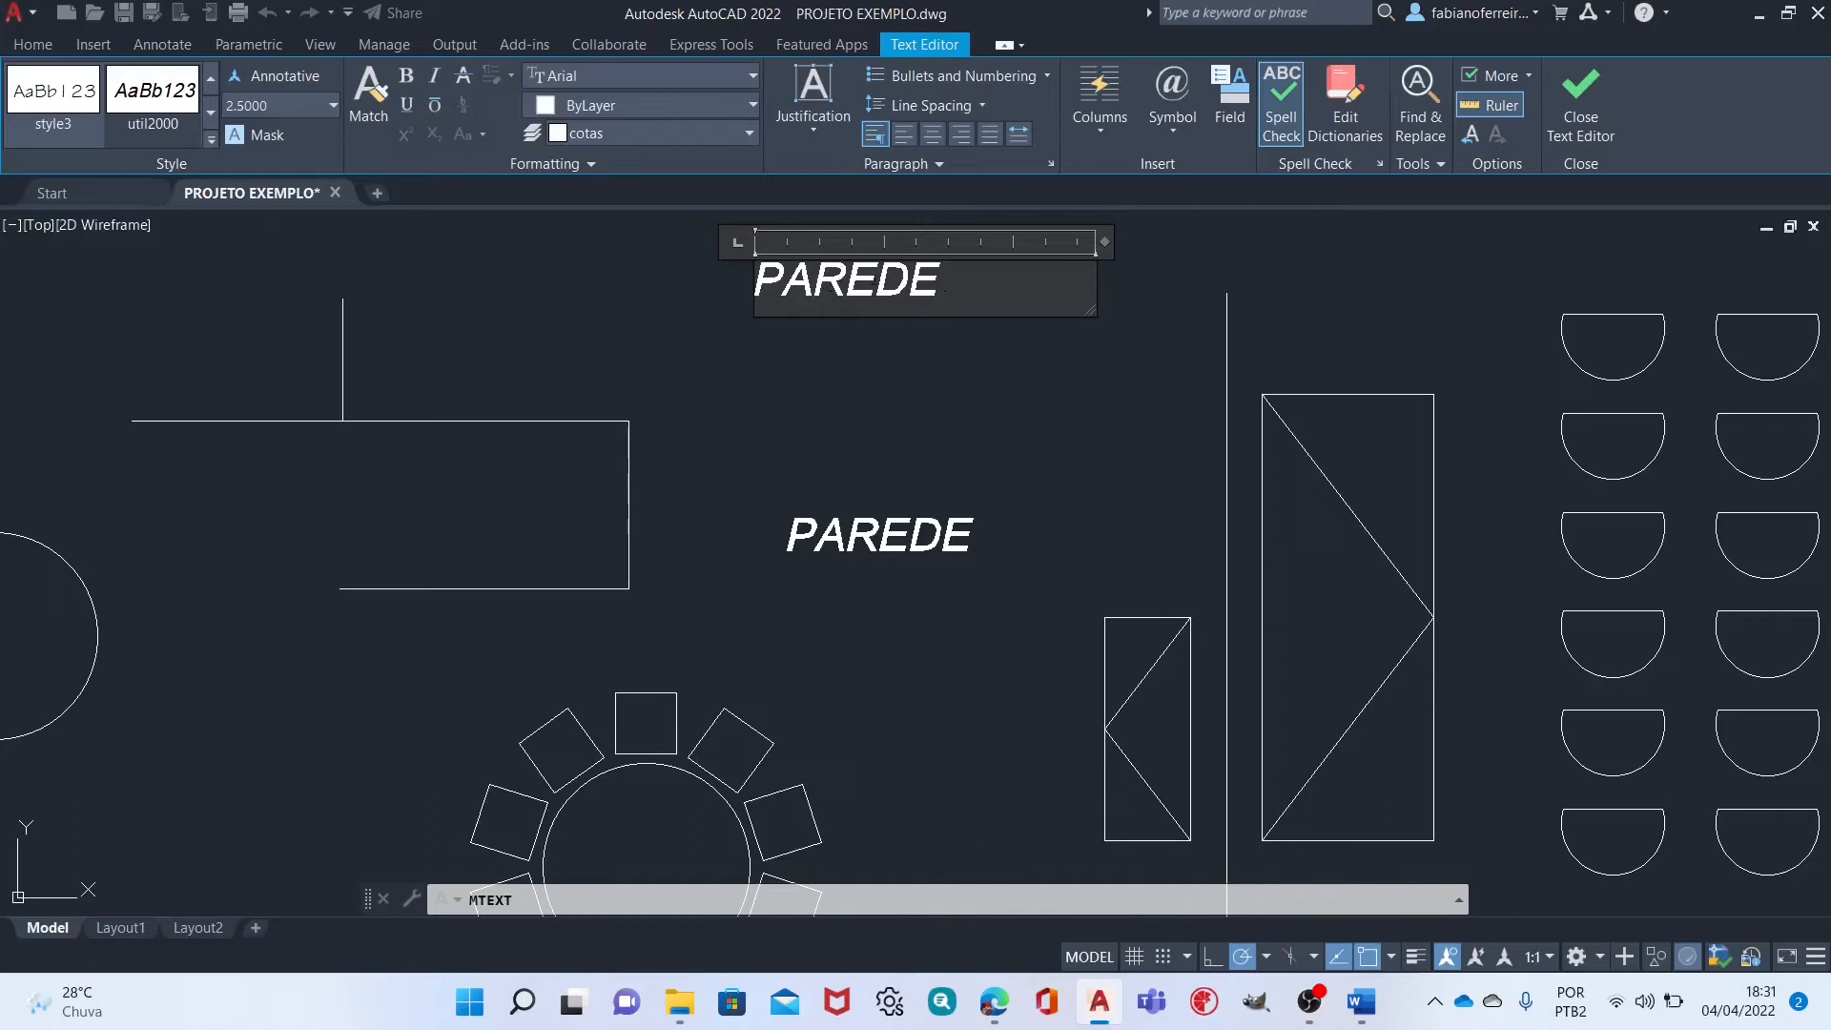
pyautogui.press('Return')
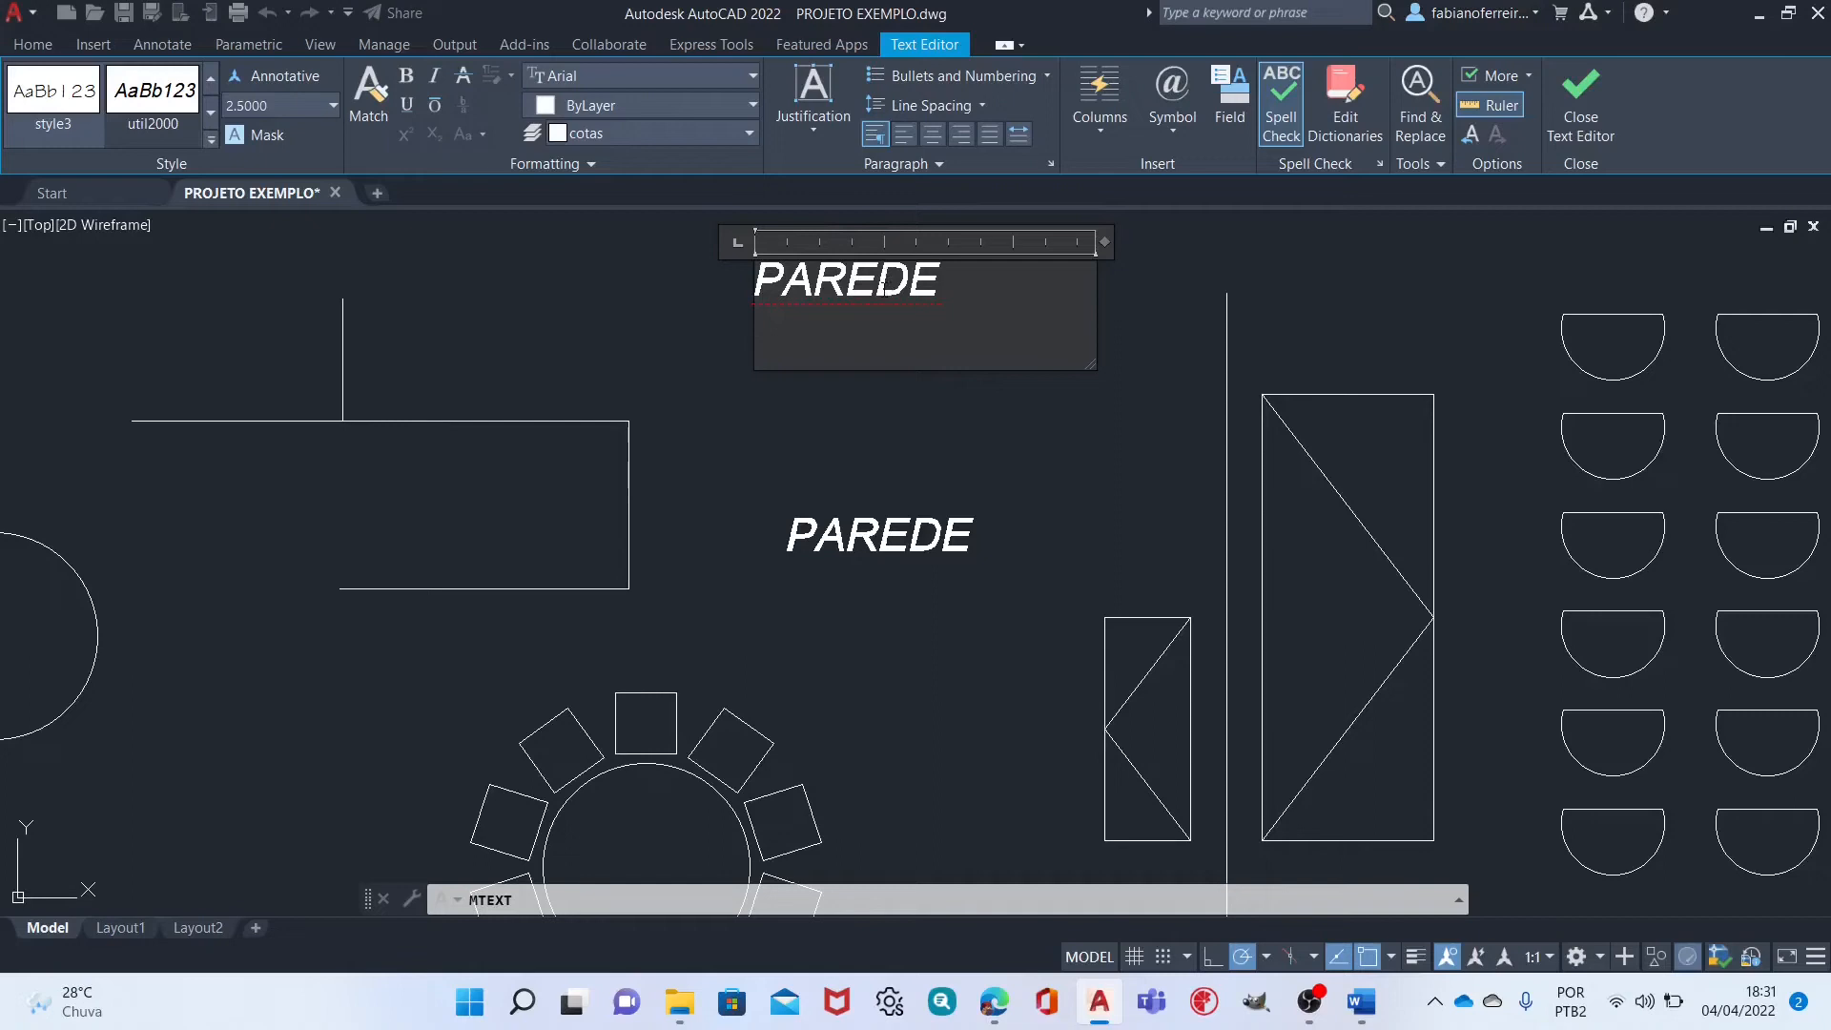
pyautogui.write('DRY')
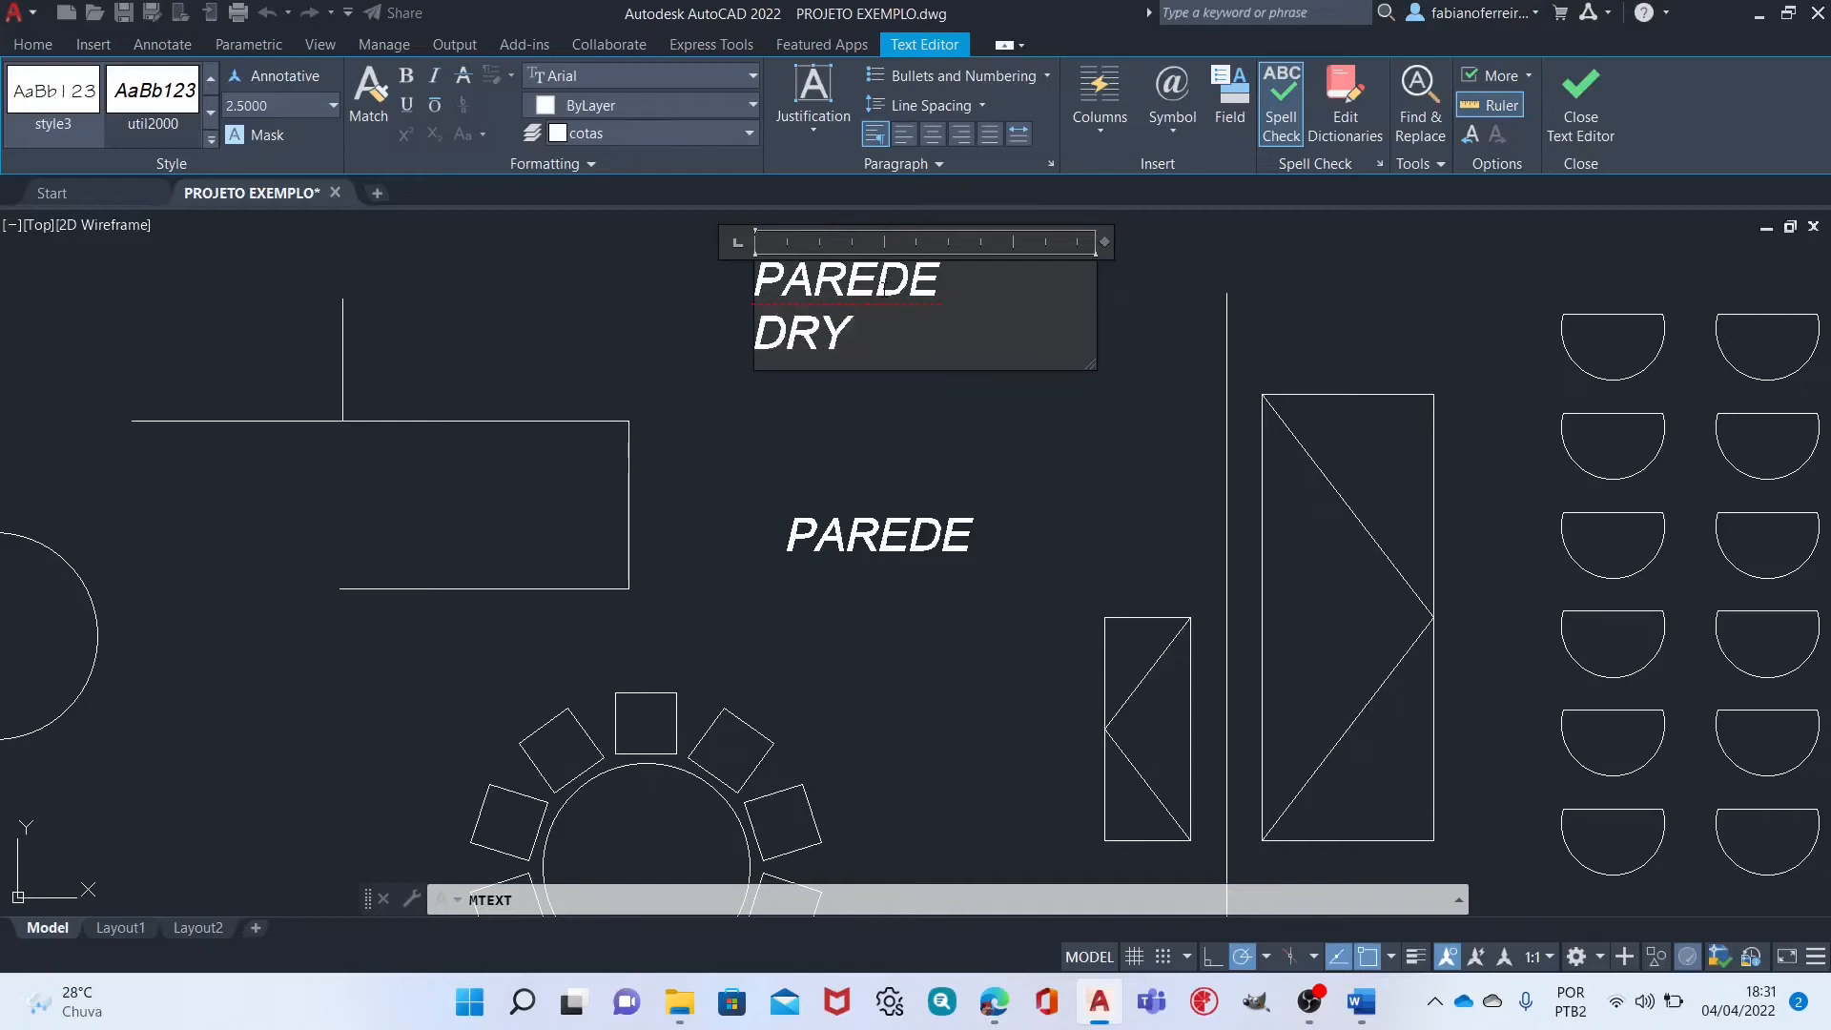
pyautogui.write('WALL')
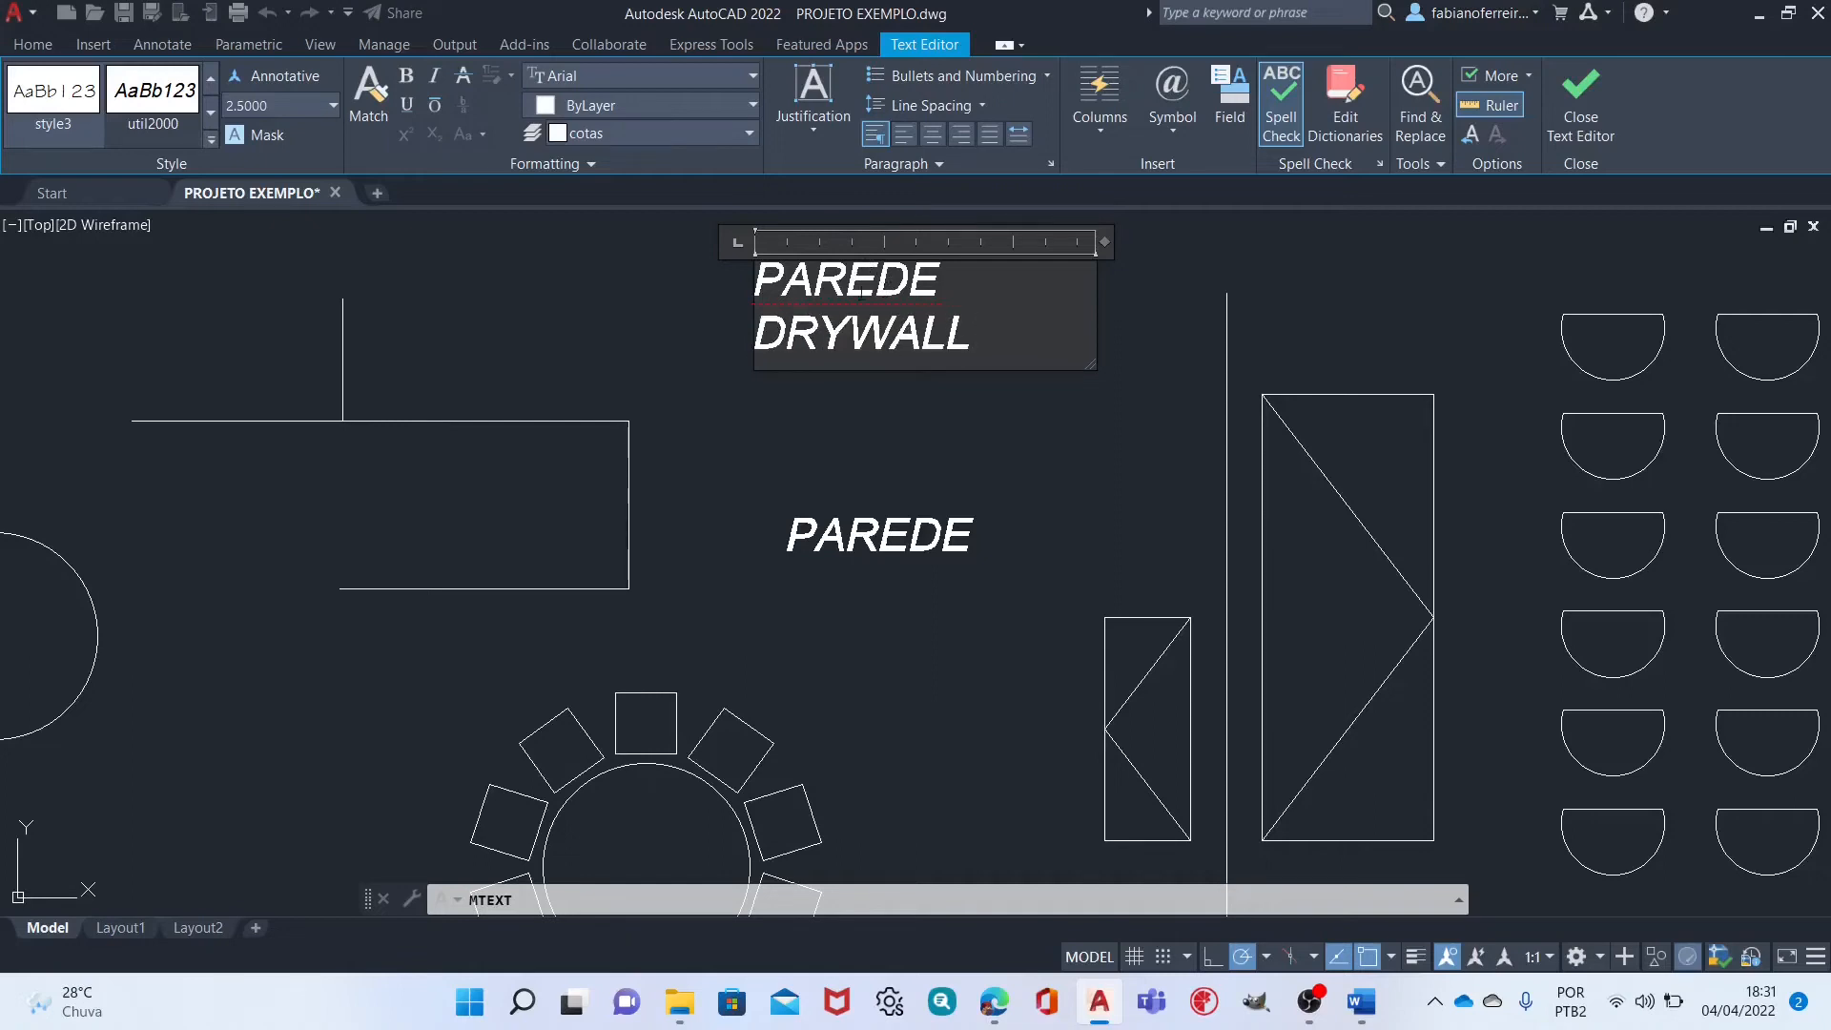
# Make the word DRYWALL in the multiline text bold and dark red (153,27,30), and finish editing the text.
pyautogui.moveTo(975, 335); pyautogui.dragTo(756, 345)
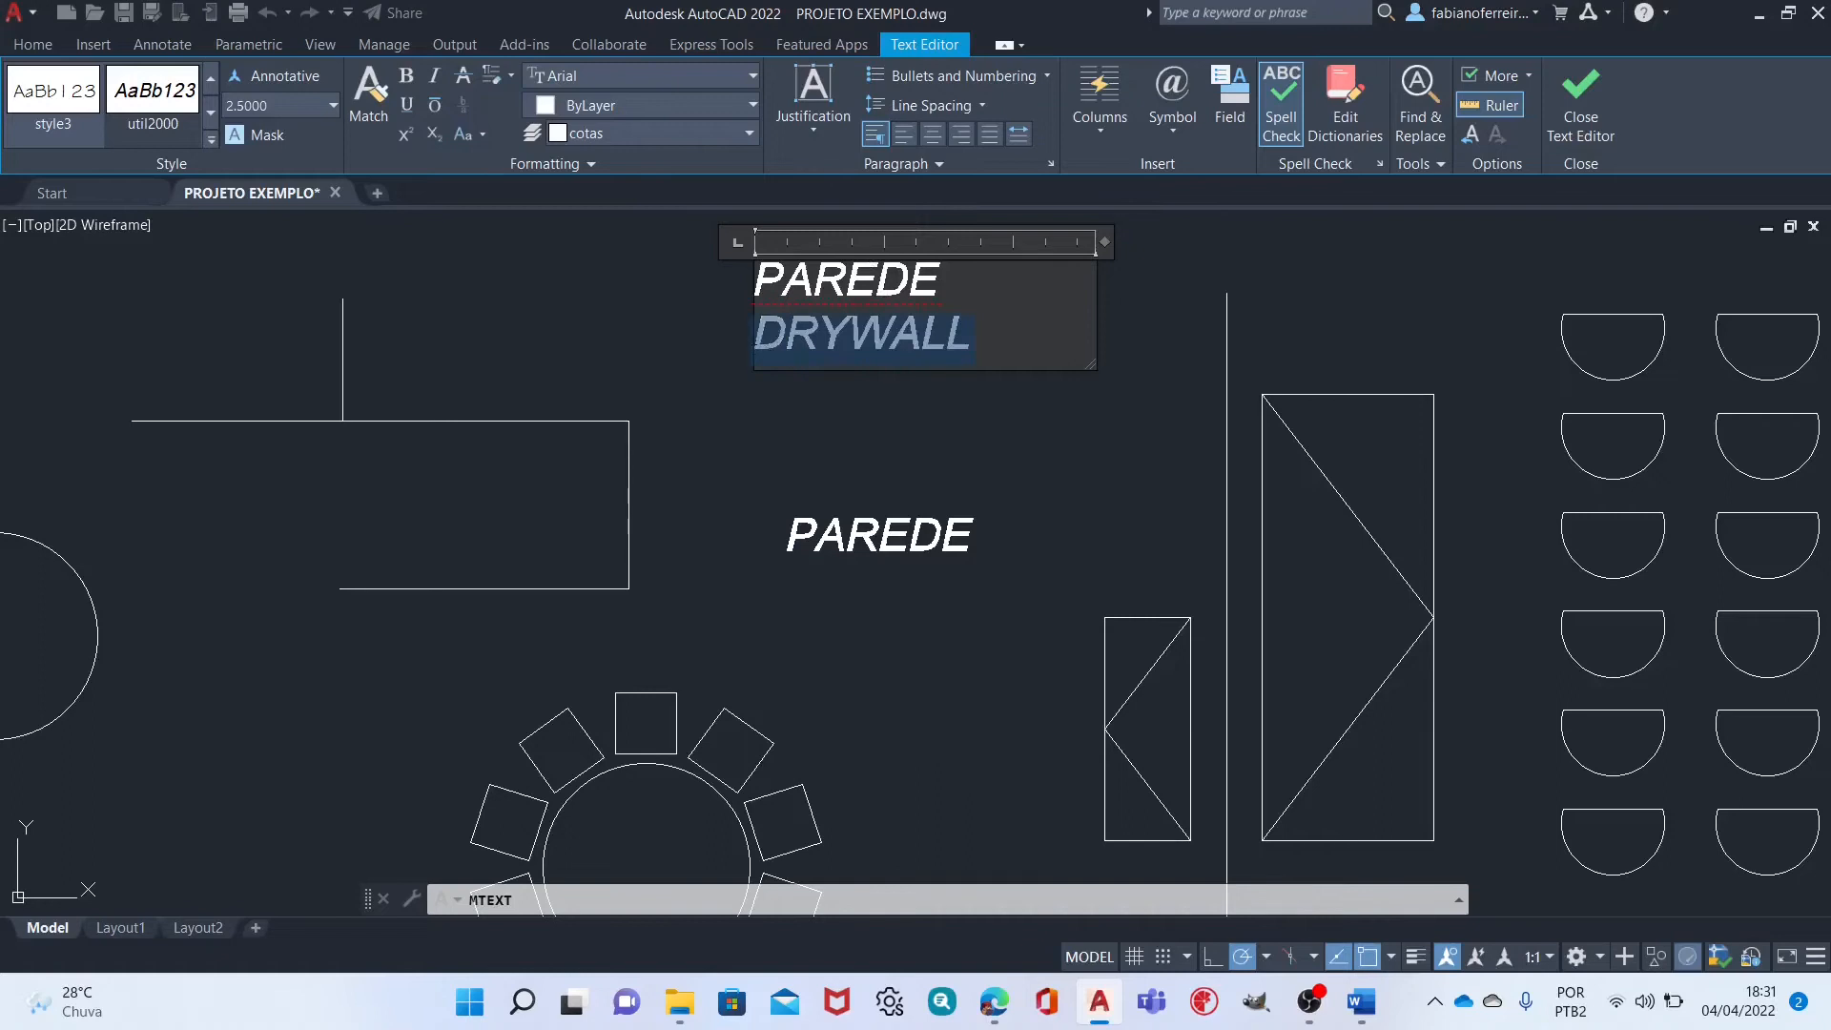
pyautogui.click(284, 105)
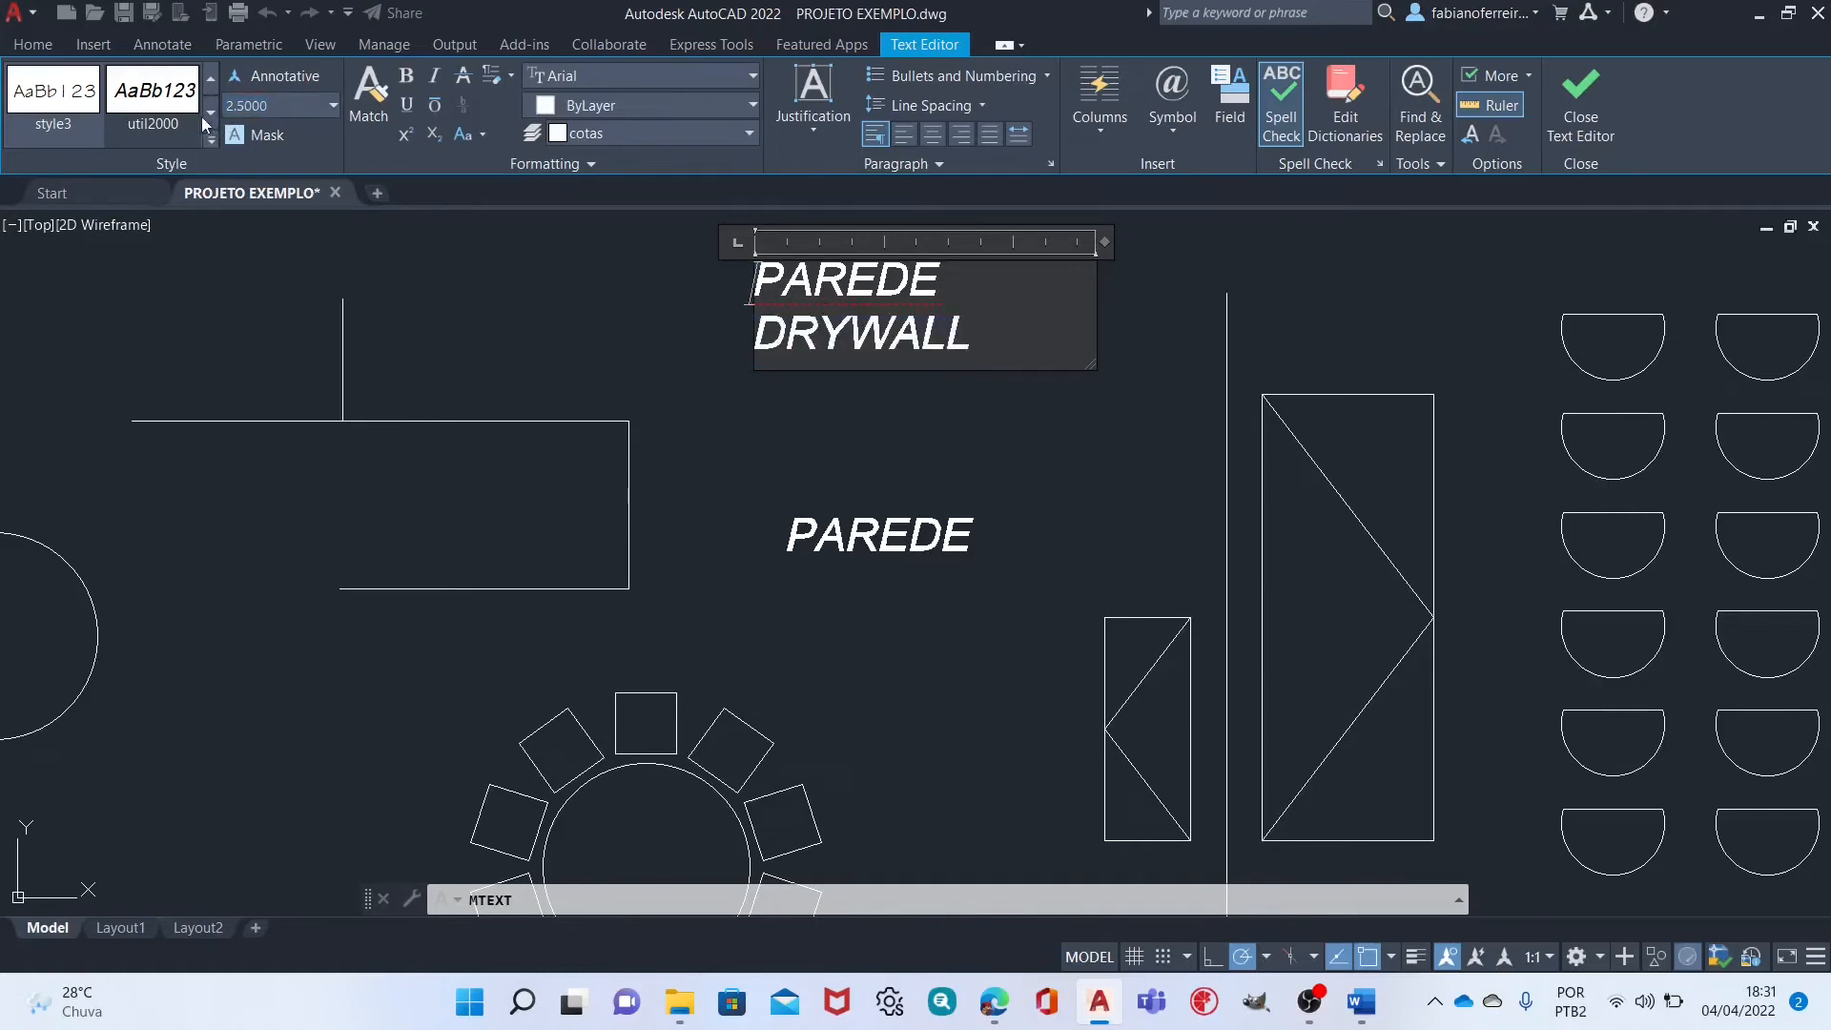
pyautogui.doubleClick(914, 326)
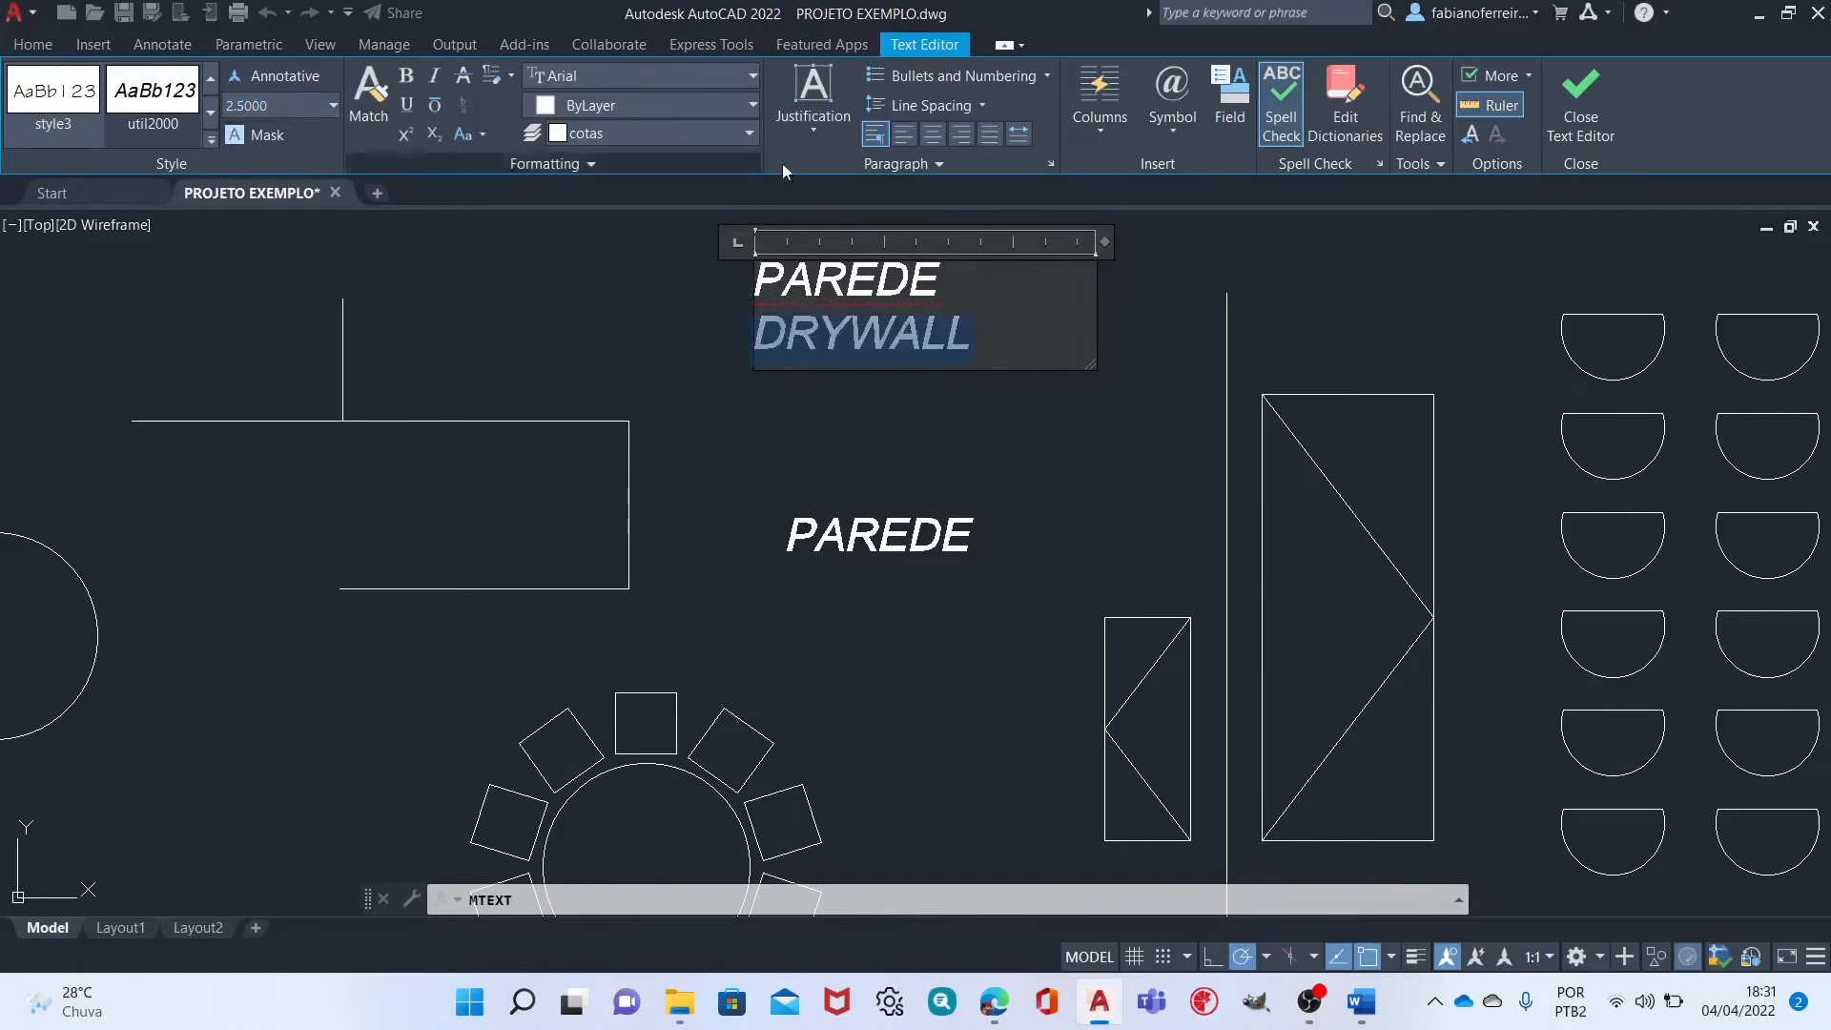
pyautogui.click(949, 350)
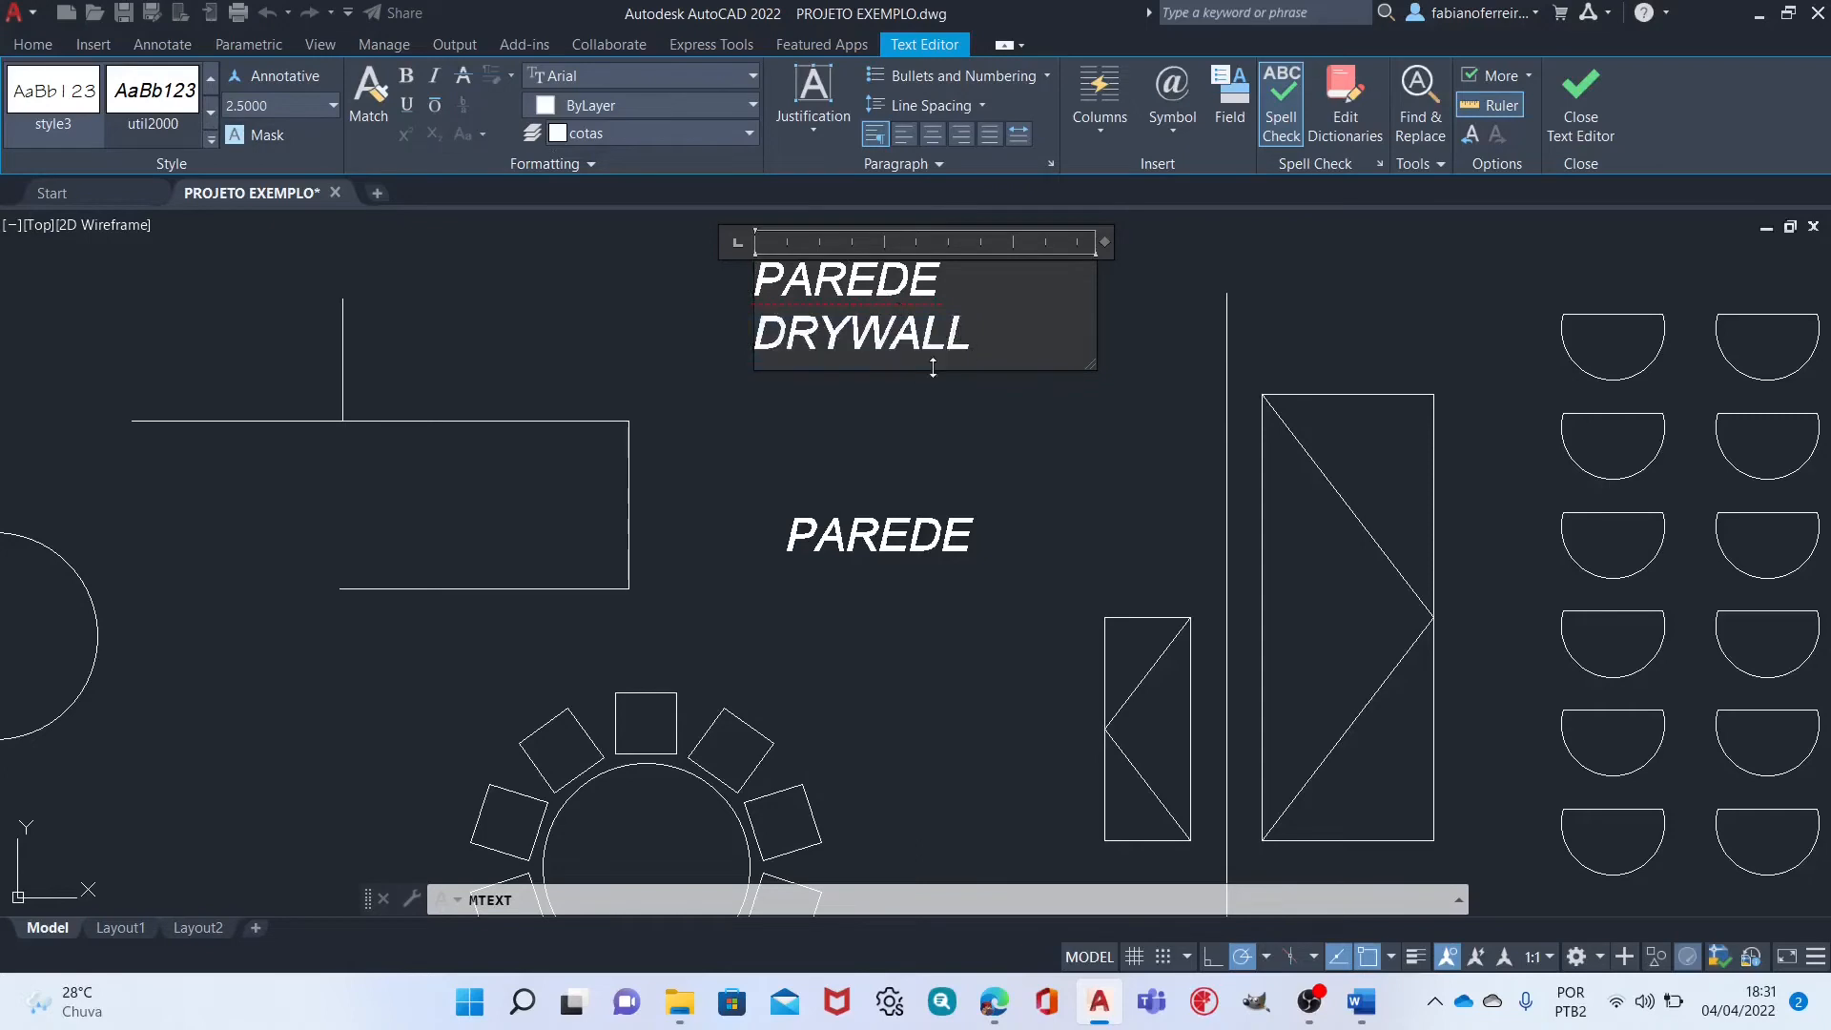
pyautogui.moveTo(977, 338); pyautogui.dragTo(716, 355)
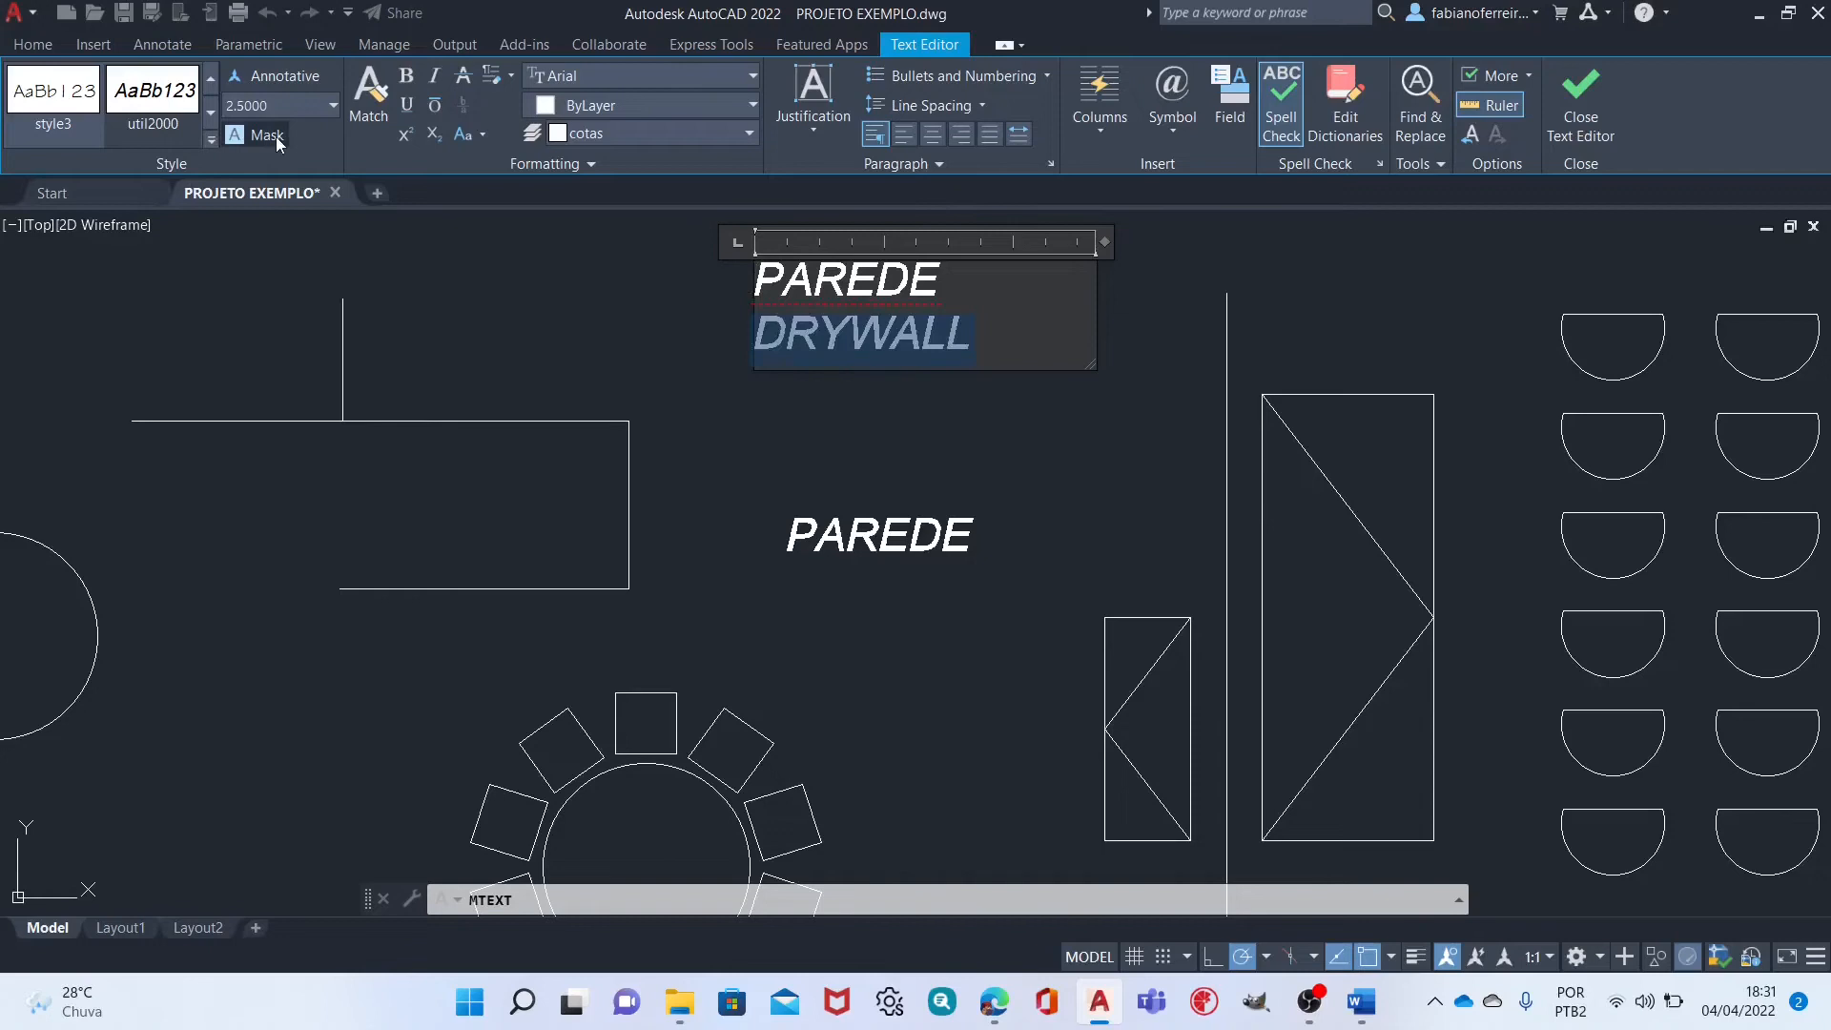
pyautogui.click(333, 105)
pyautogui.click(334, 106)
pyautogui.click(334, 107)
pyautogui.click(334, 107)
pyautogui.click(407, 79)
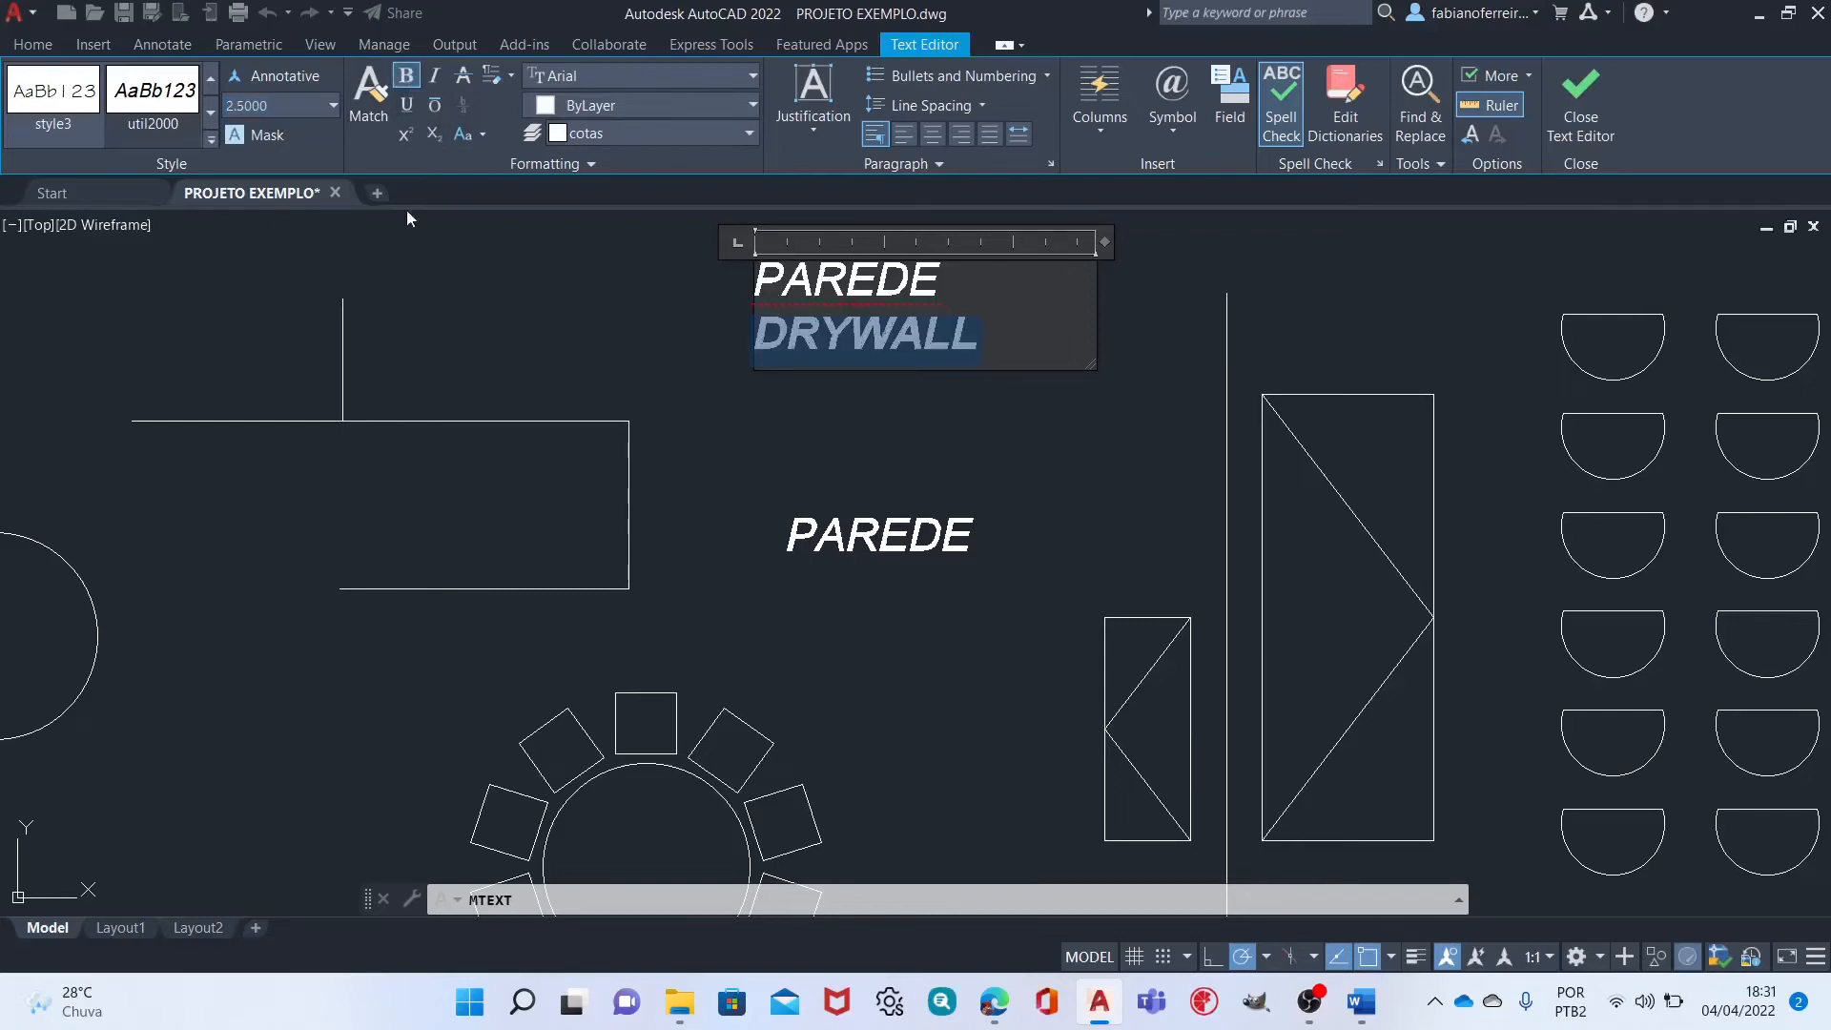
pyautogui.click(645, 113)
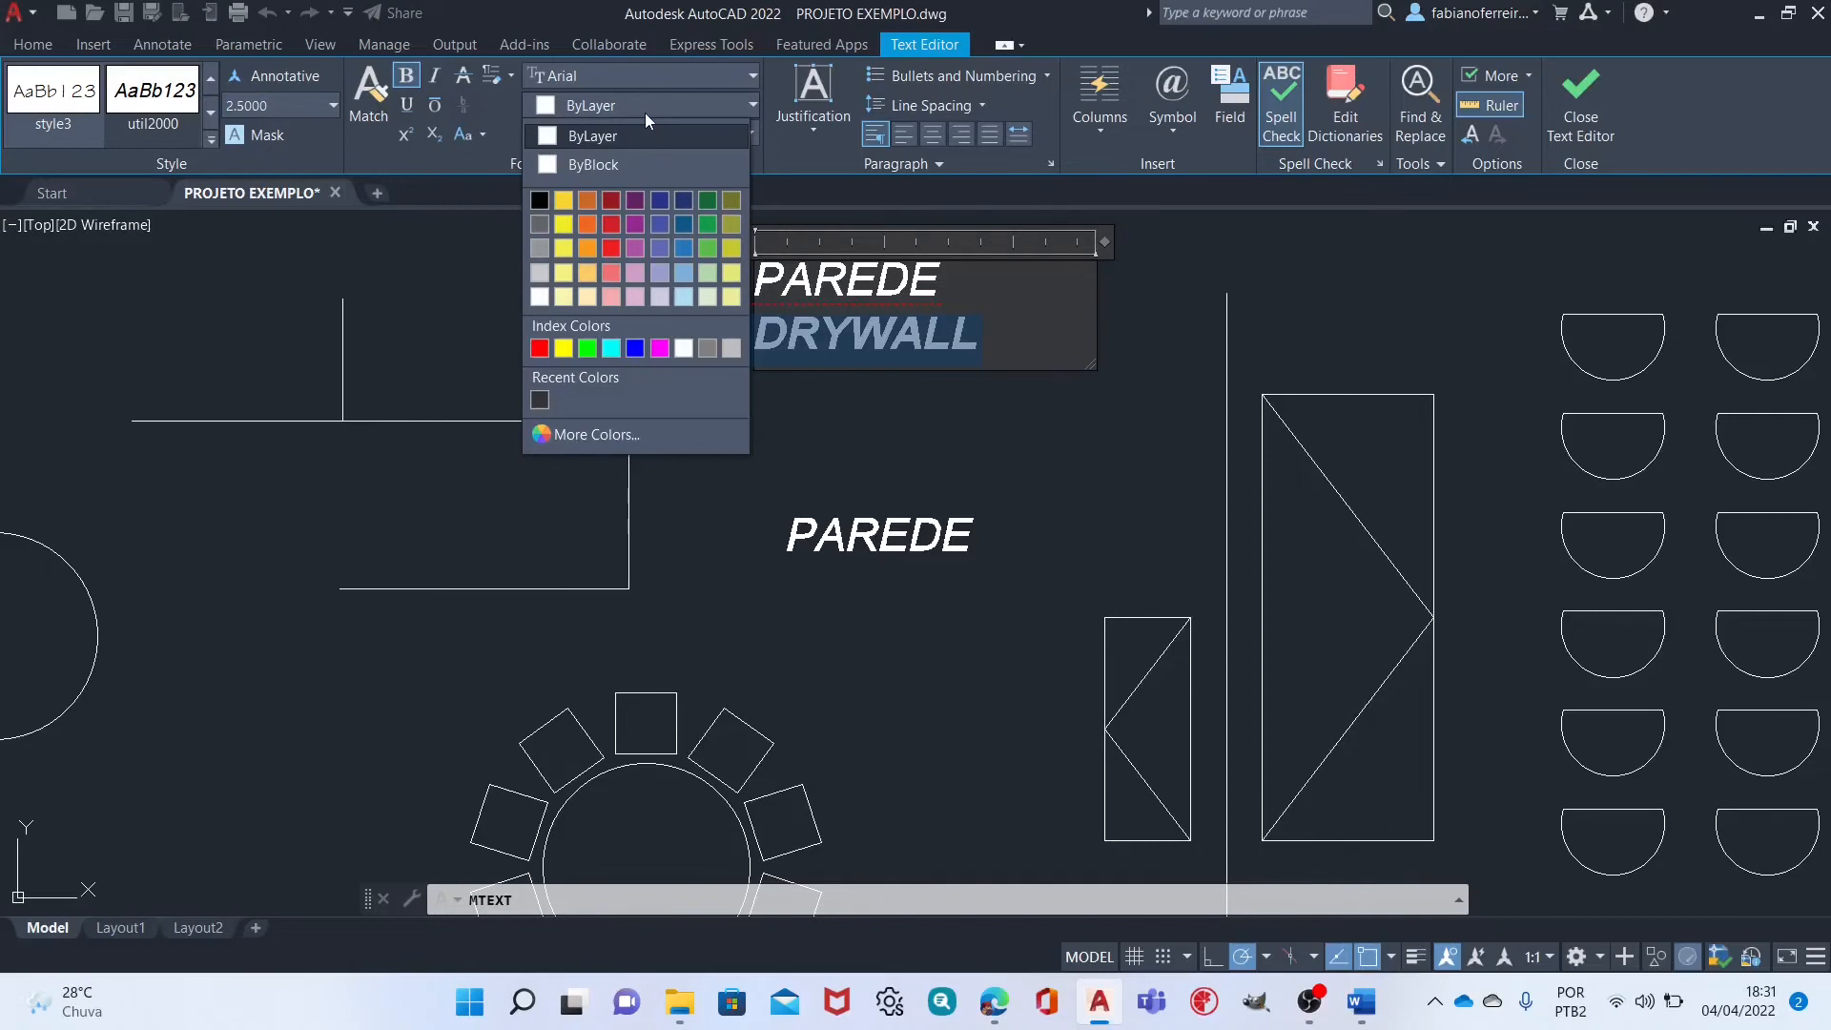
pyautogui.click(613, 205)
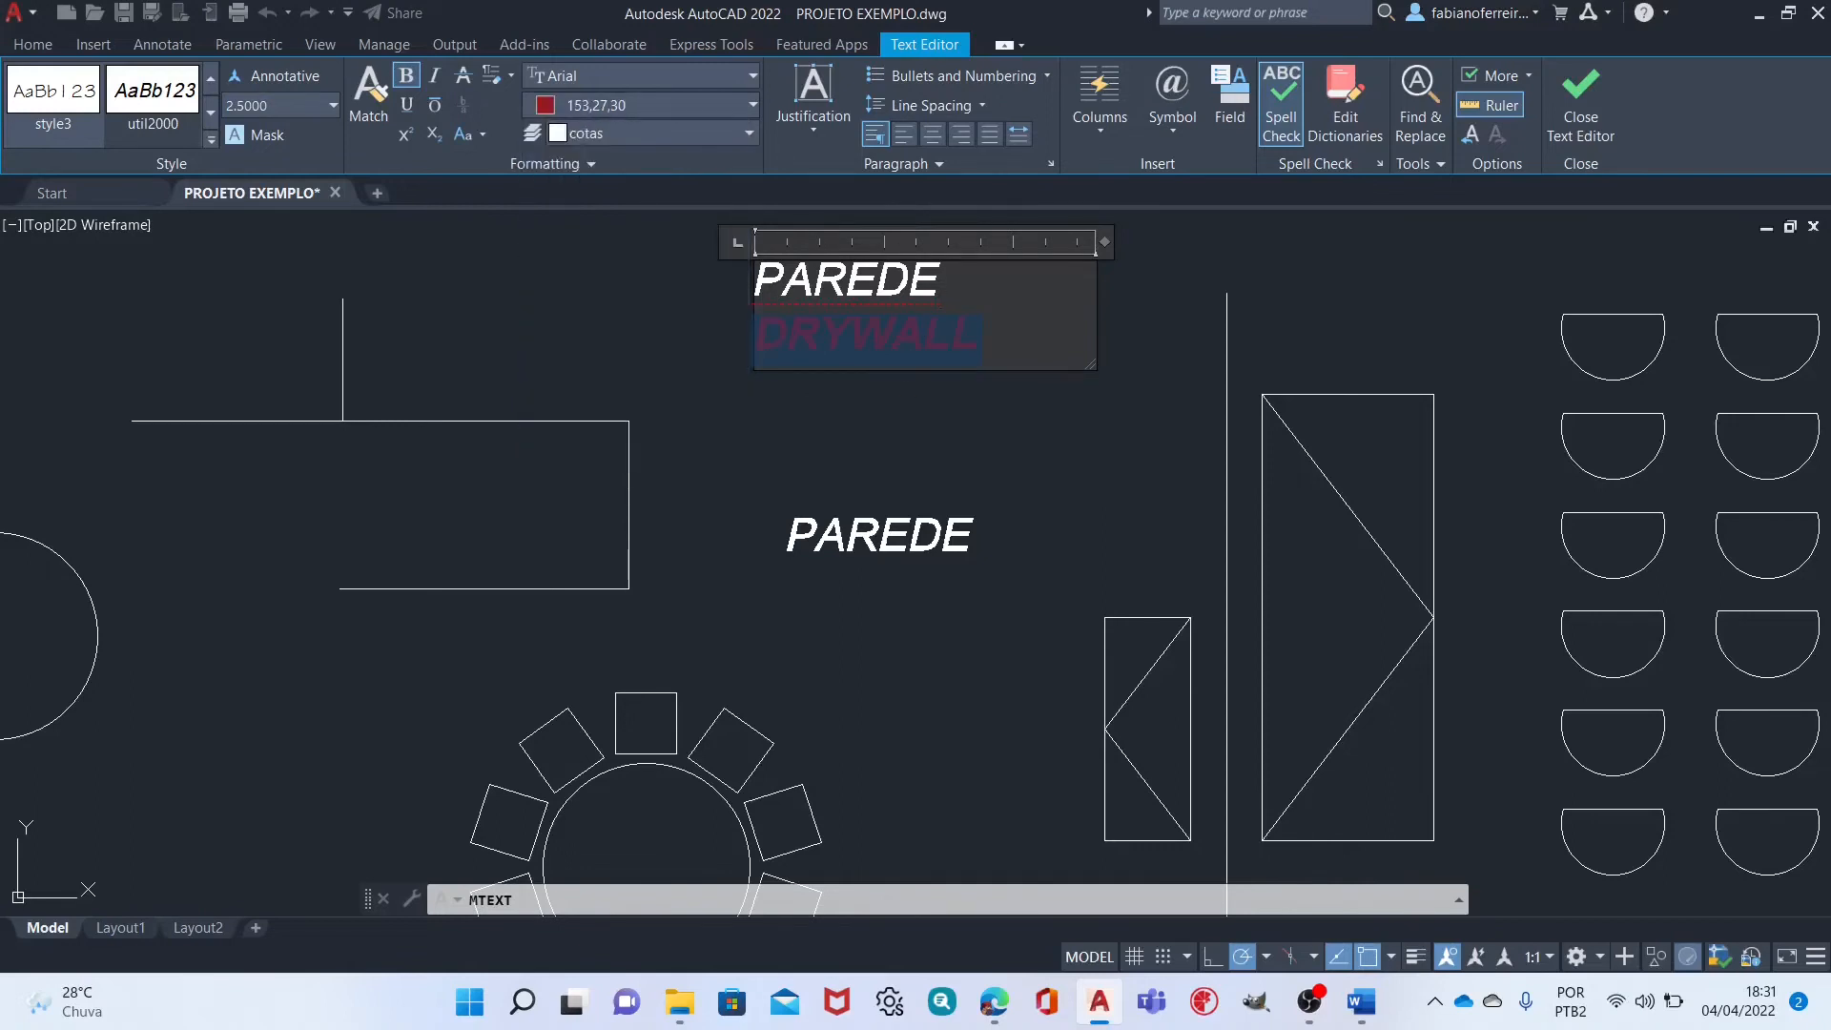
pyautogui.click(969, 408)
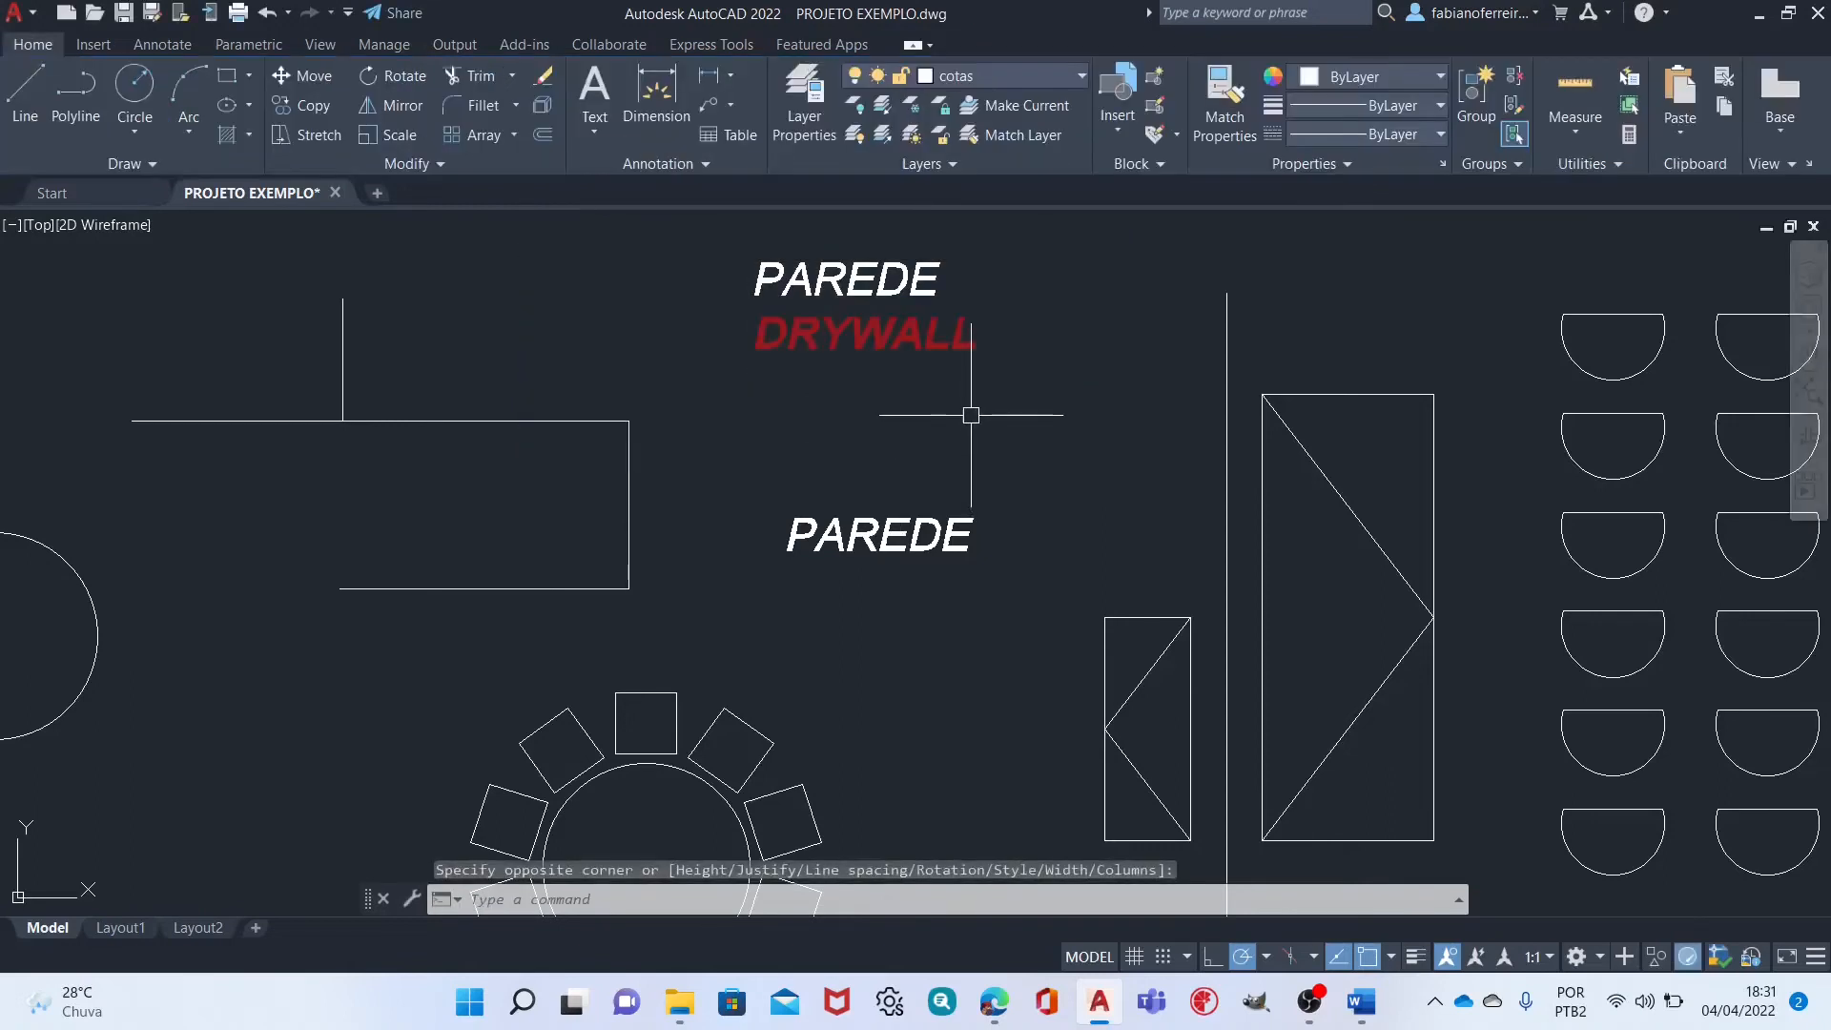
# Copy the single-line PAREDE text straight down to just below the original.
pyautogui.click(917, 527)
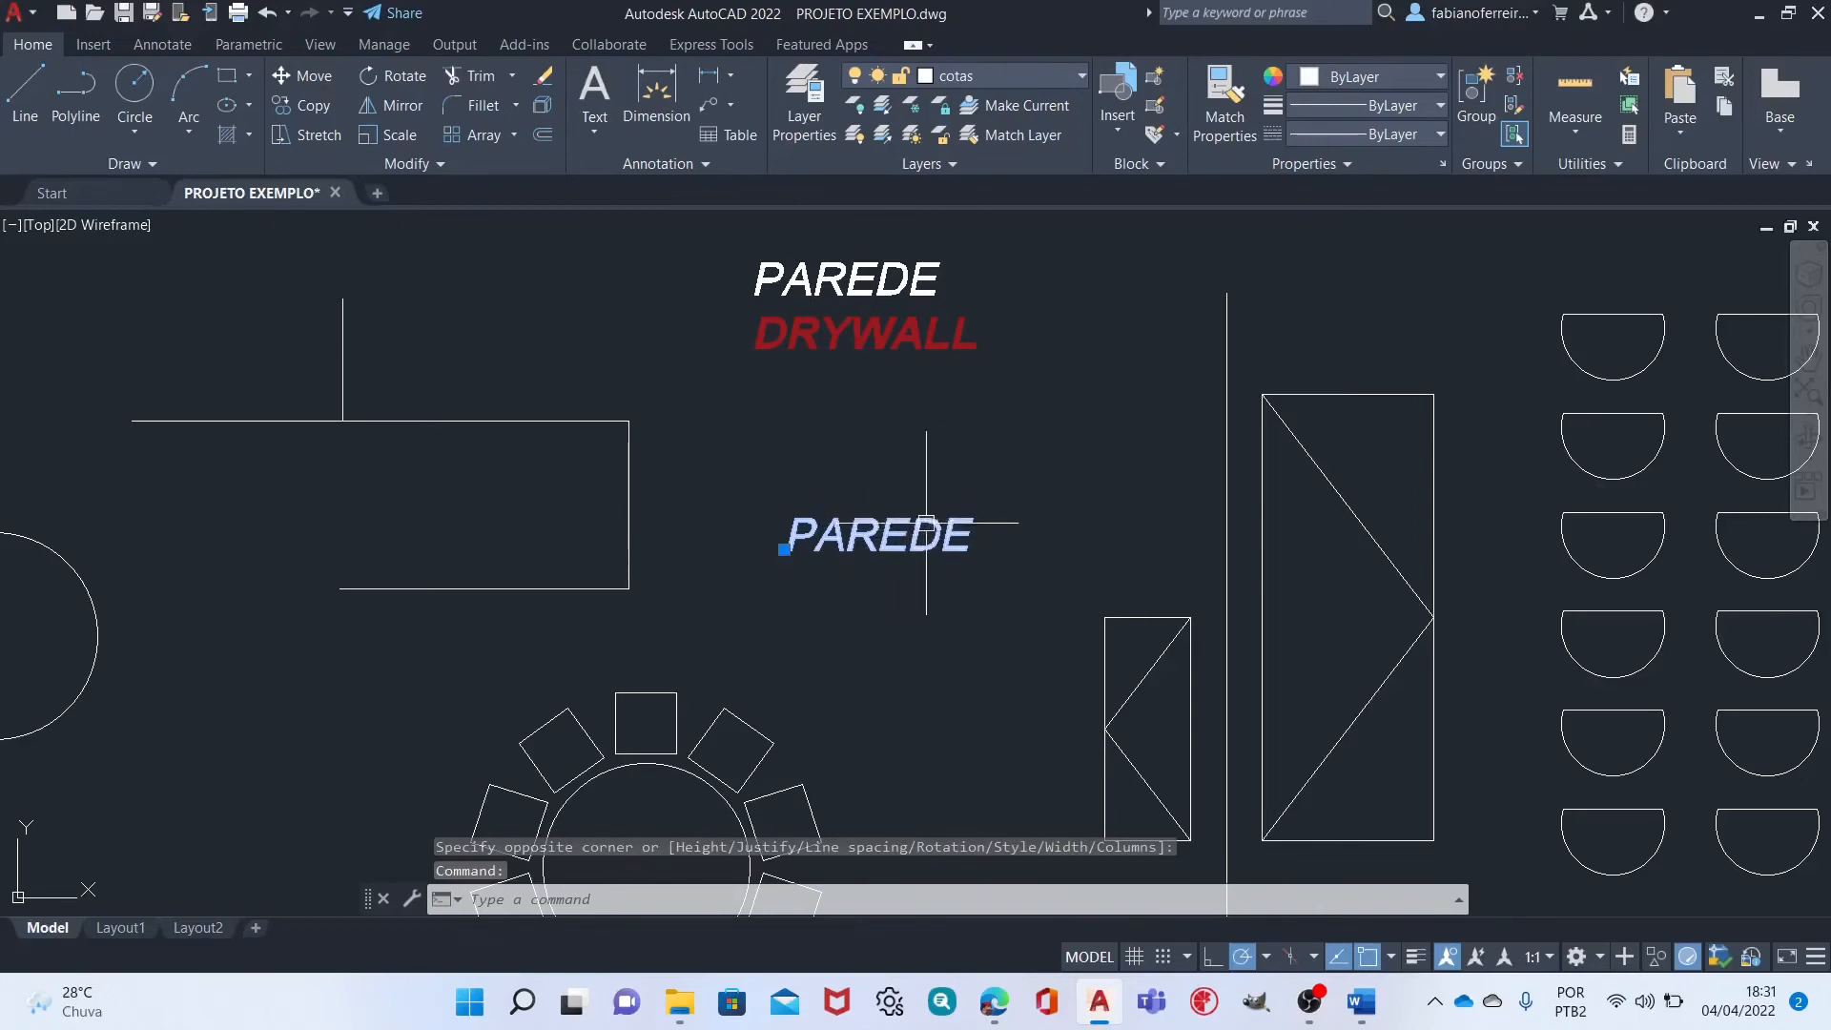
pyautogui.press('Escape')
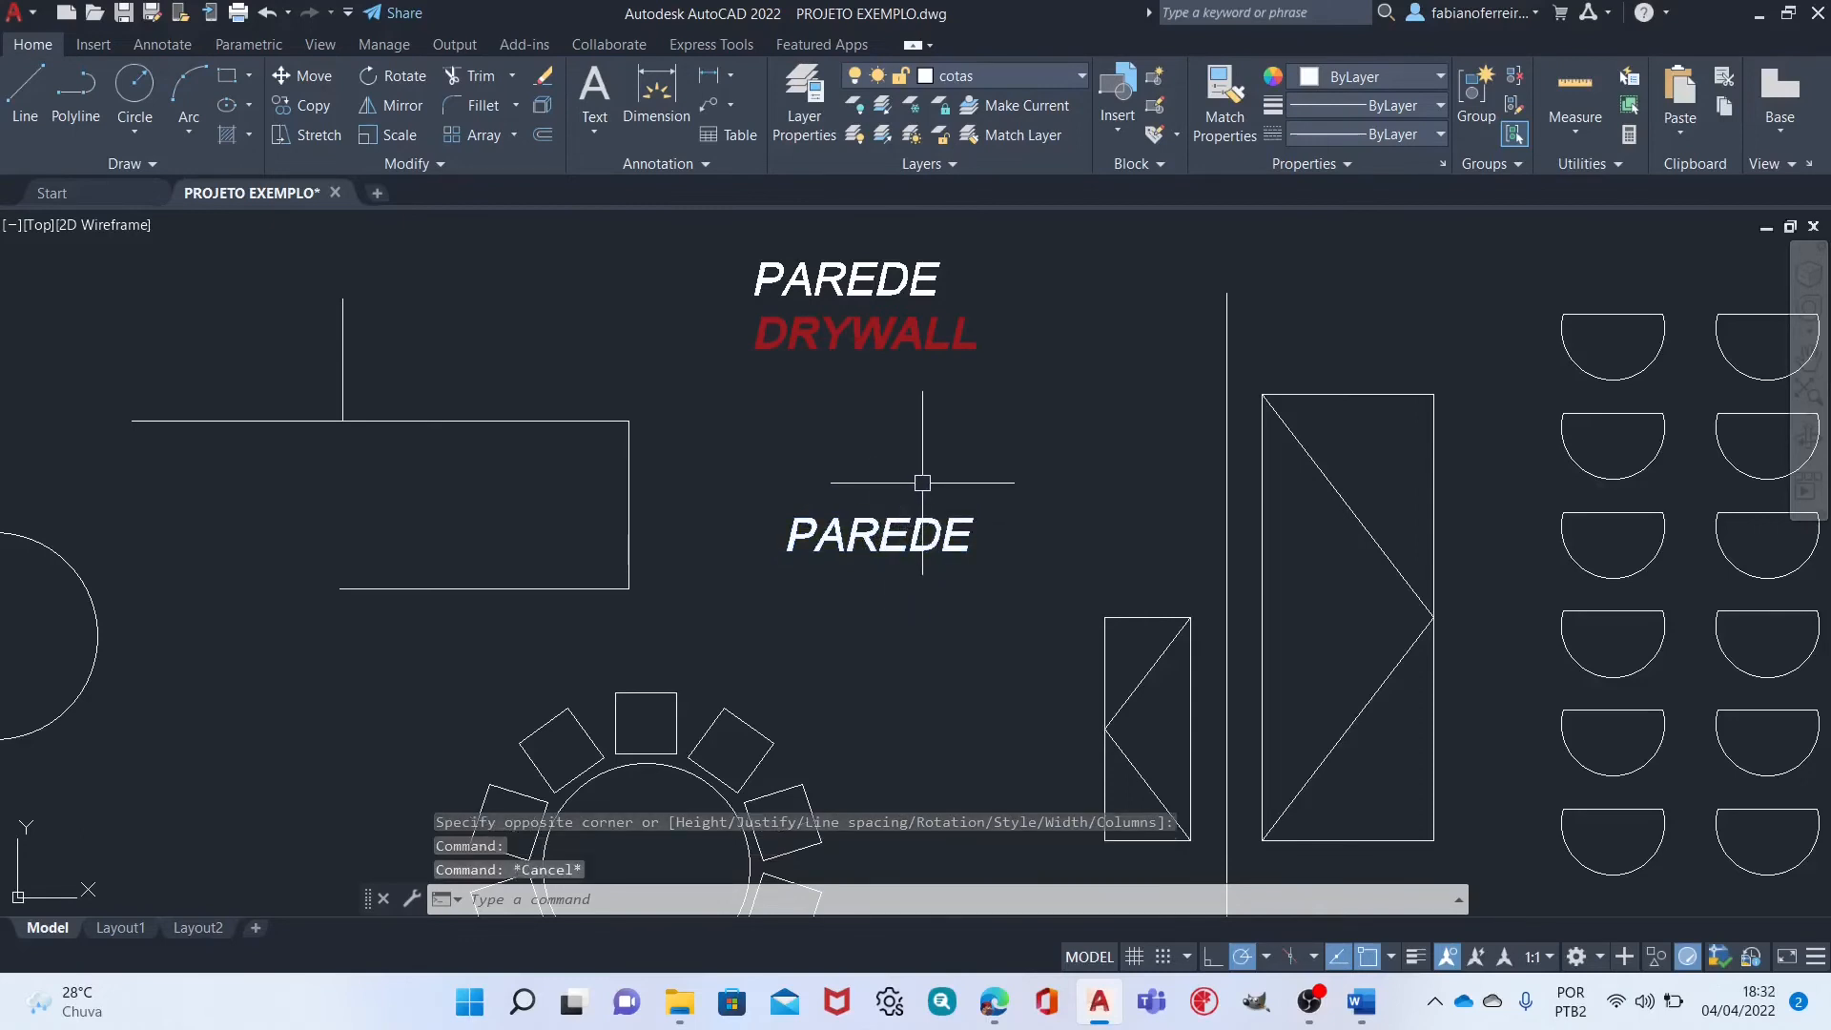
pyautogui.moveTo(939, 410); pyautogui.dragTo(917, 342, button='middle')
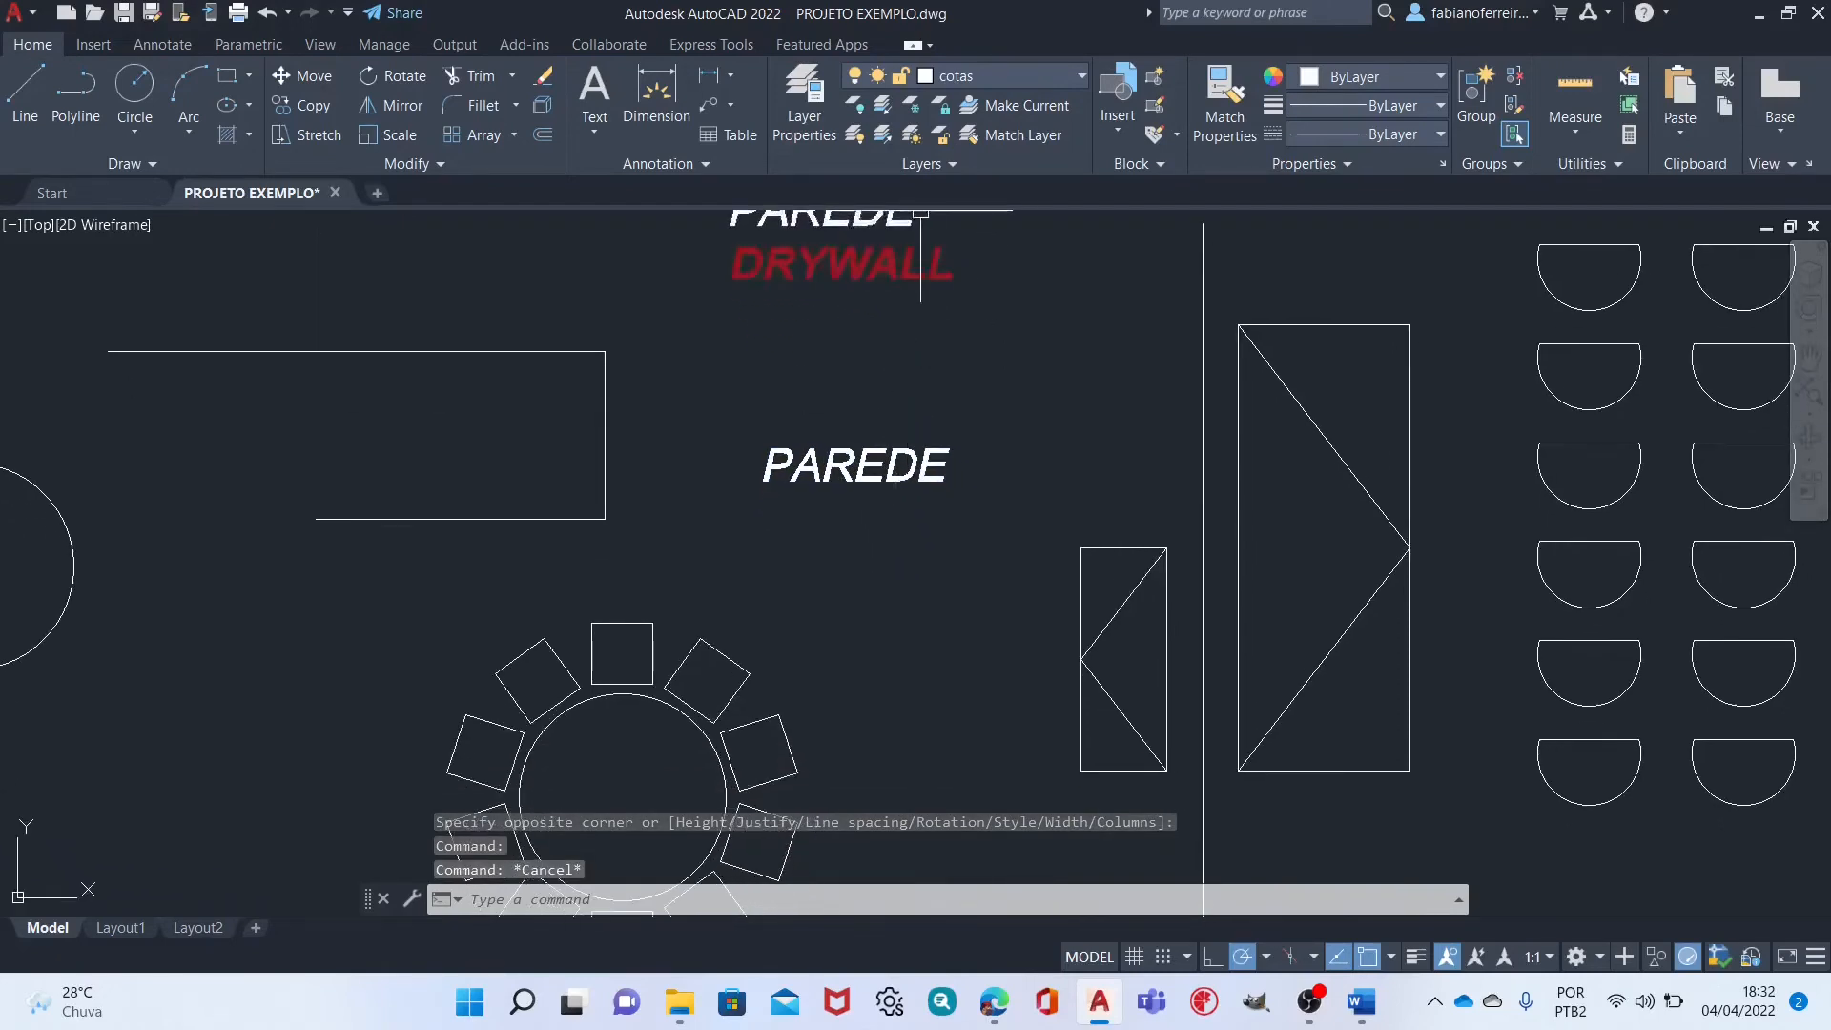
pyautogui.write('CO')
pyautogui.press('Return')
pyautogui.click(818, 450)
pyautogui.press('Return')
pyautogui.click(801, 519)
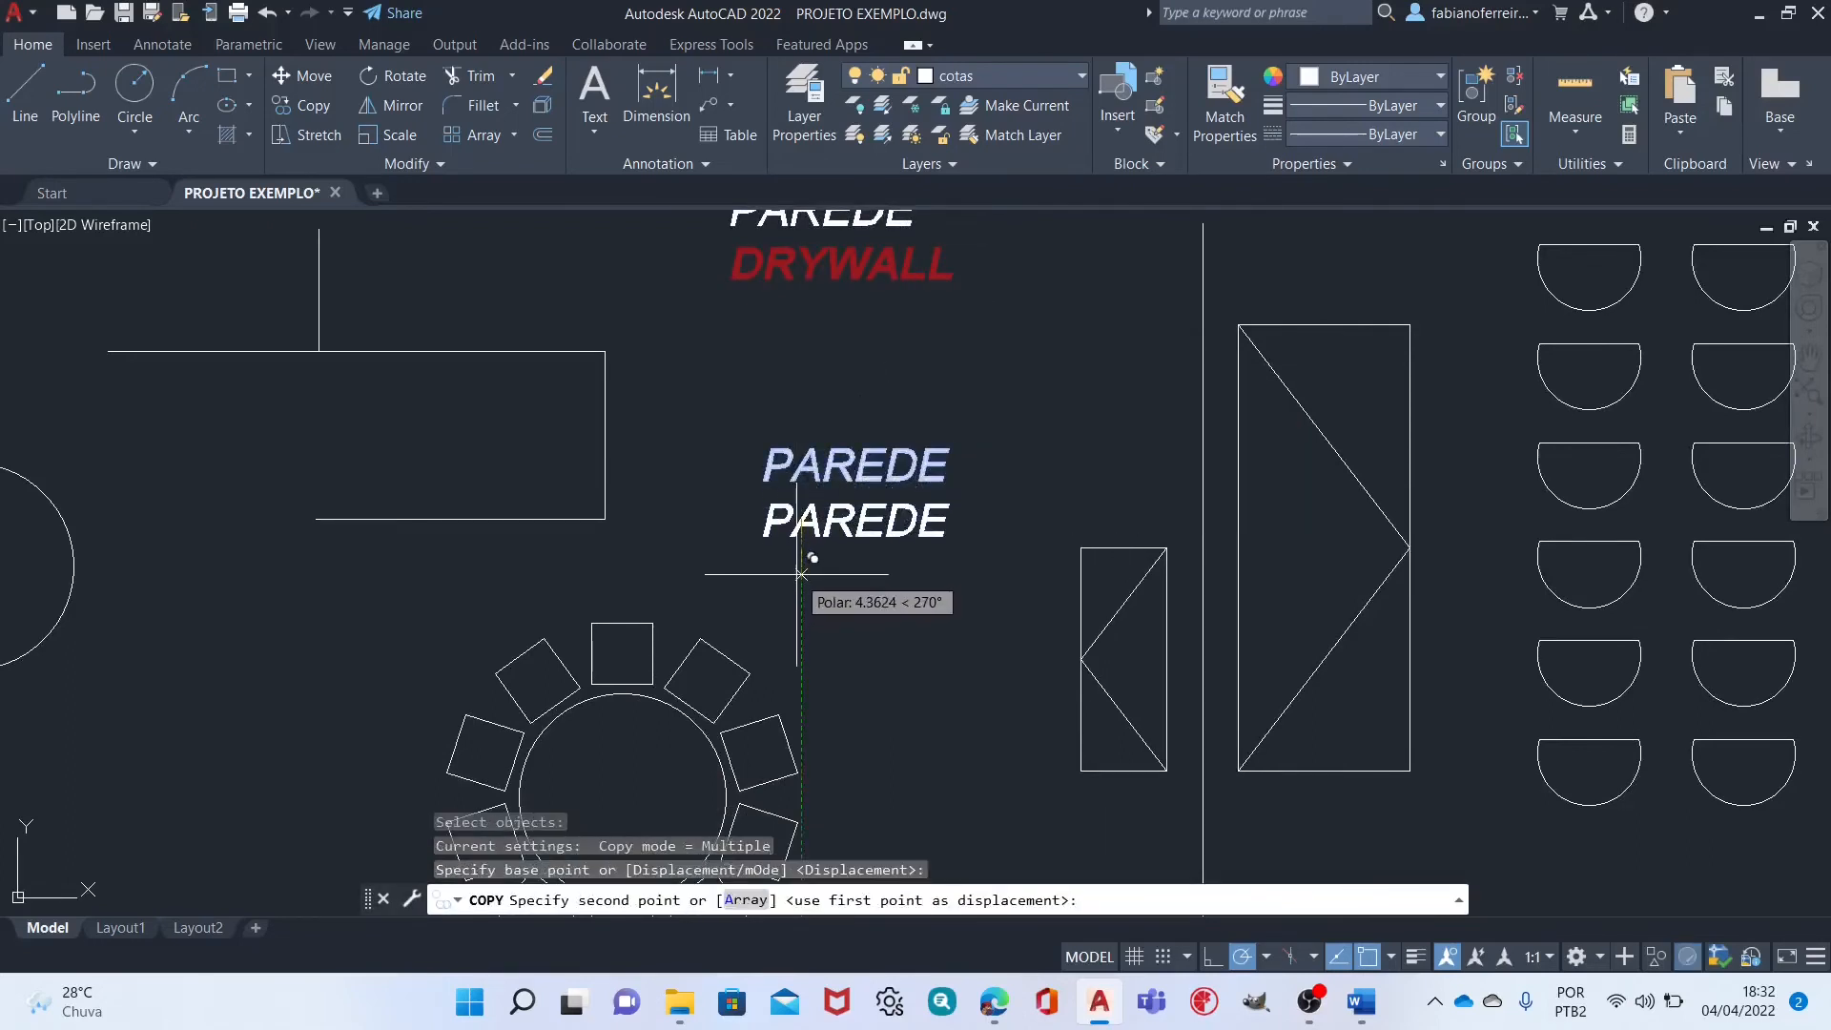
pyautogui.click(801, 565)
pyautogui.press('Escape')
pyautogui.click(752, 488)
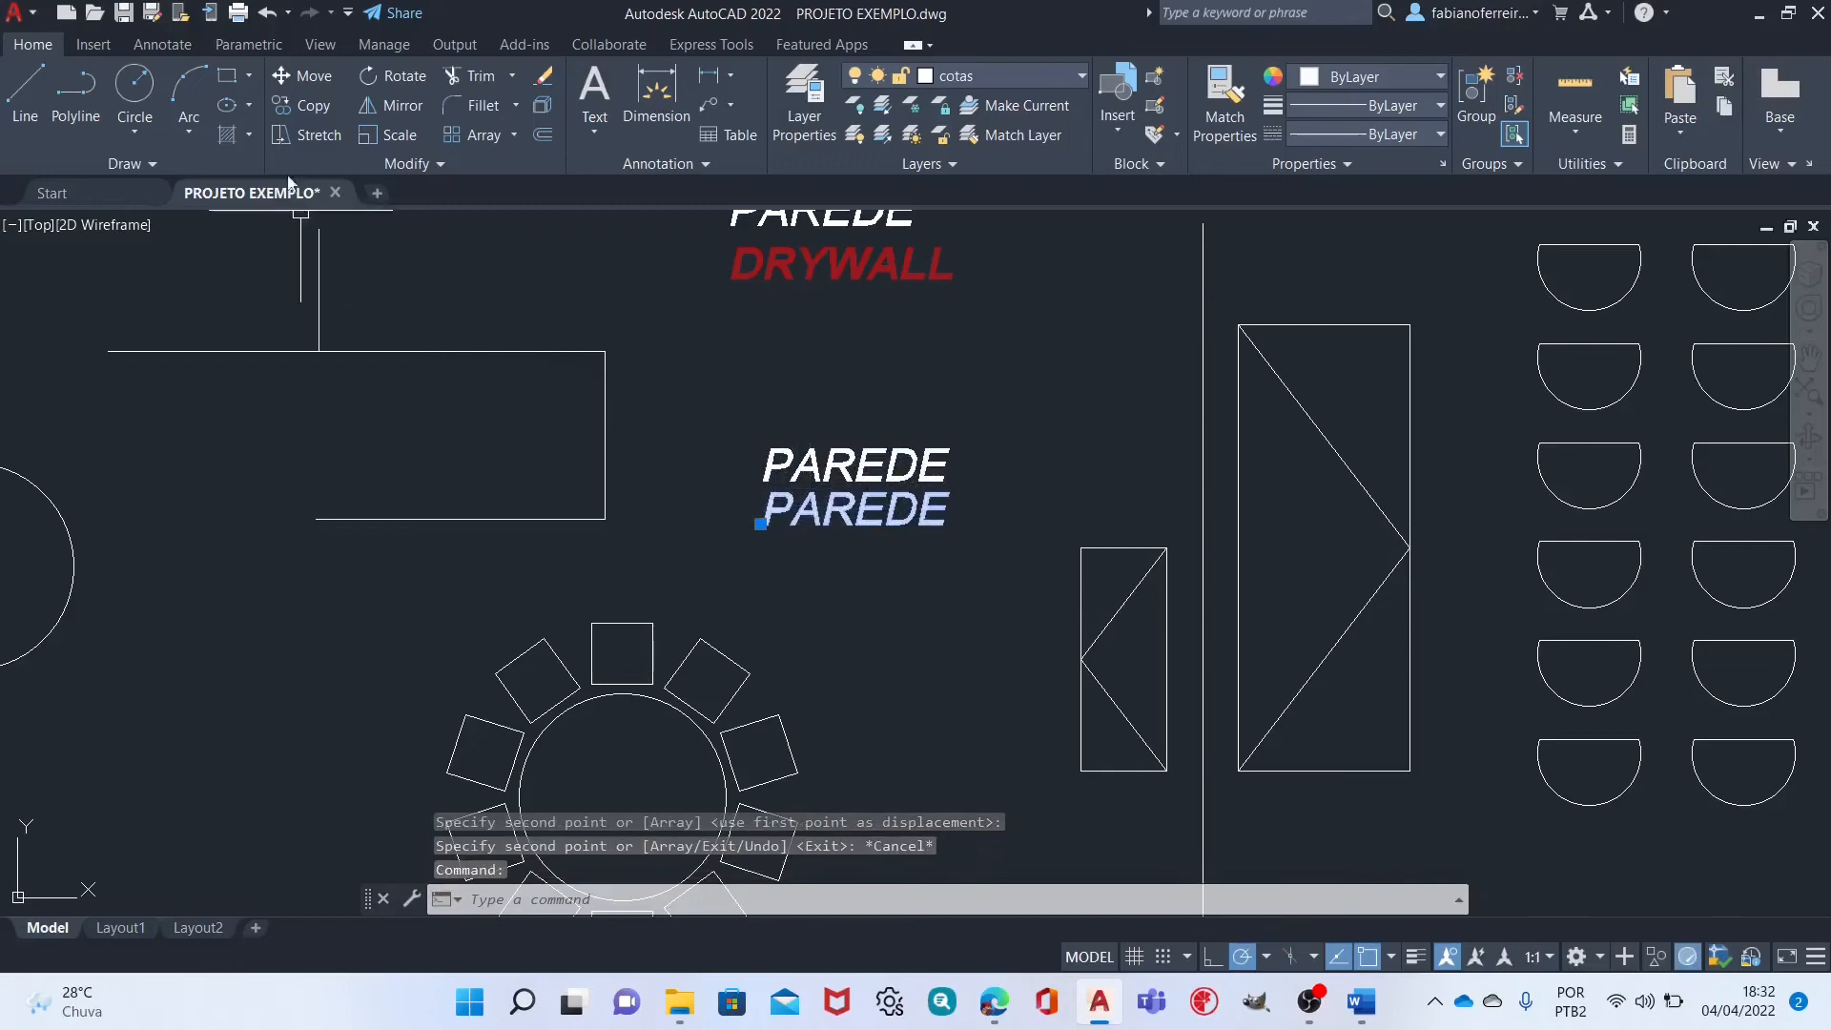
pyautogui.write('ED')
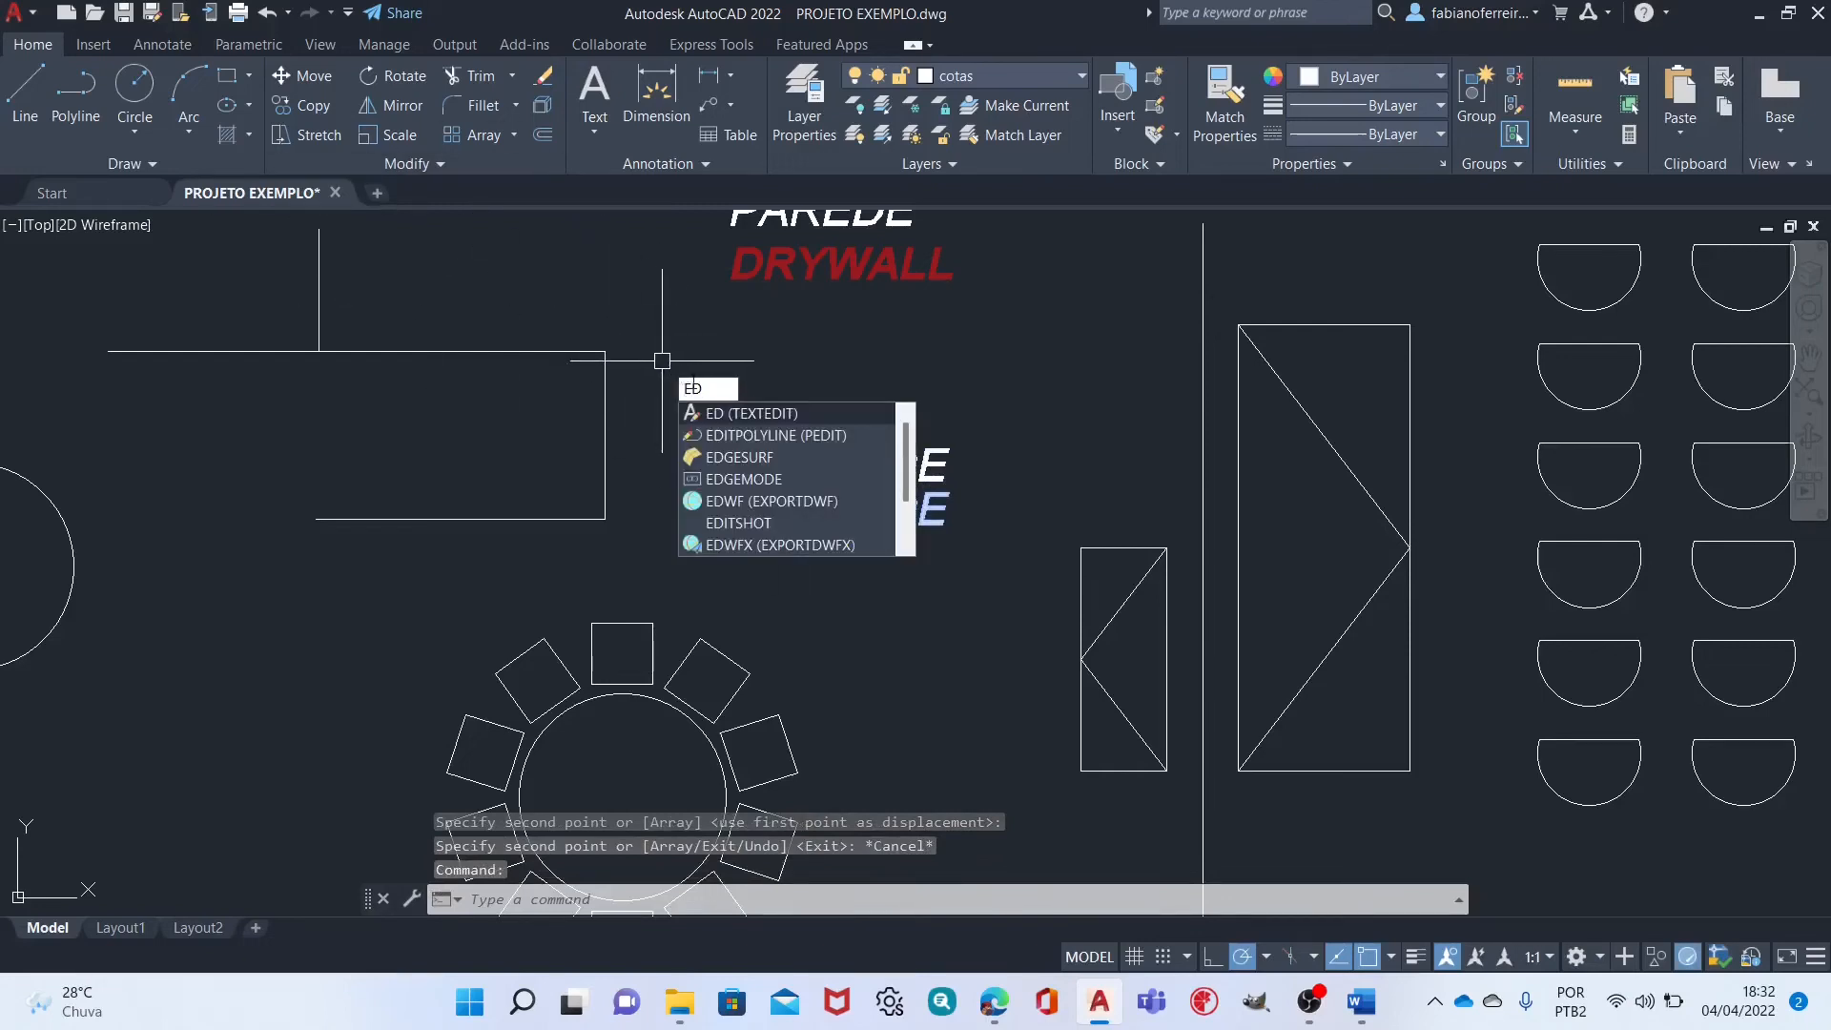
pyautogui.press('Escape')
pyautogui.press('Escape')
pyautogui.press('Return')
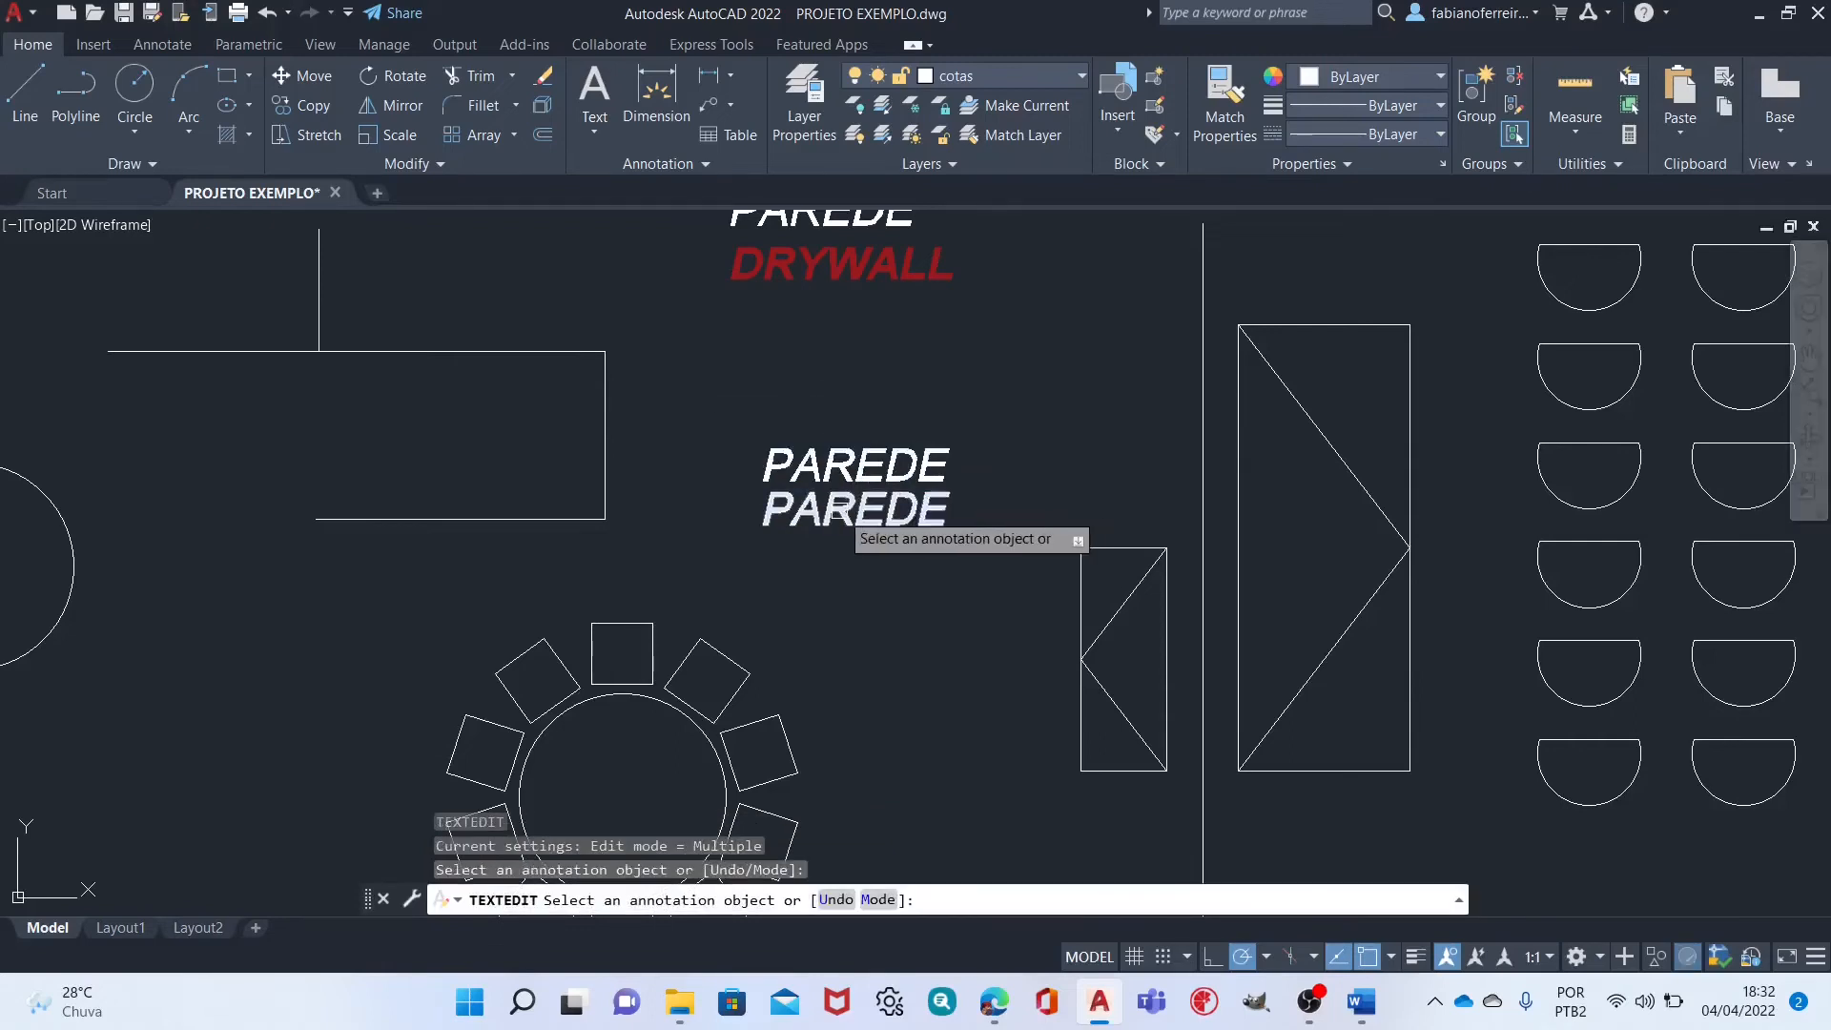
pyautogui.press('Escape')
# Change the content of the lower copied PAREDE text to "TIJOLO" and finish text editing.
pyautogui.write('ED')
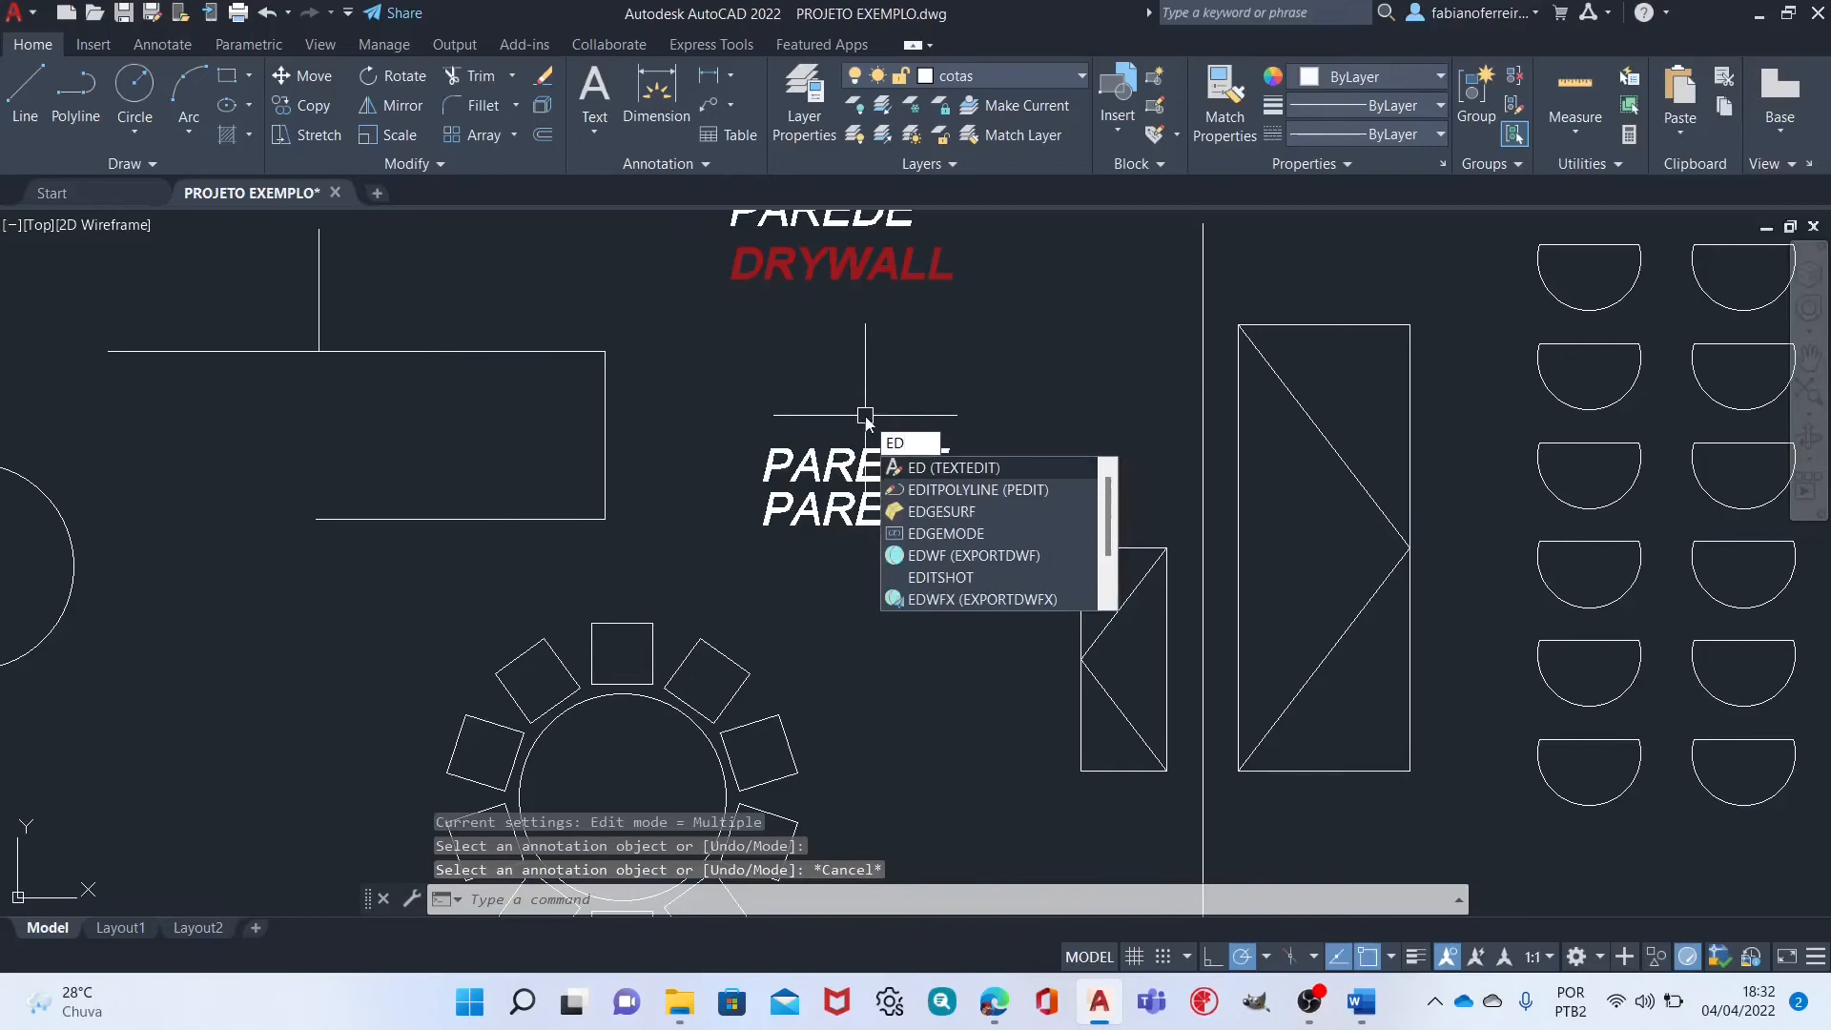
pyautogui.press('Return')
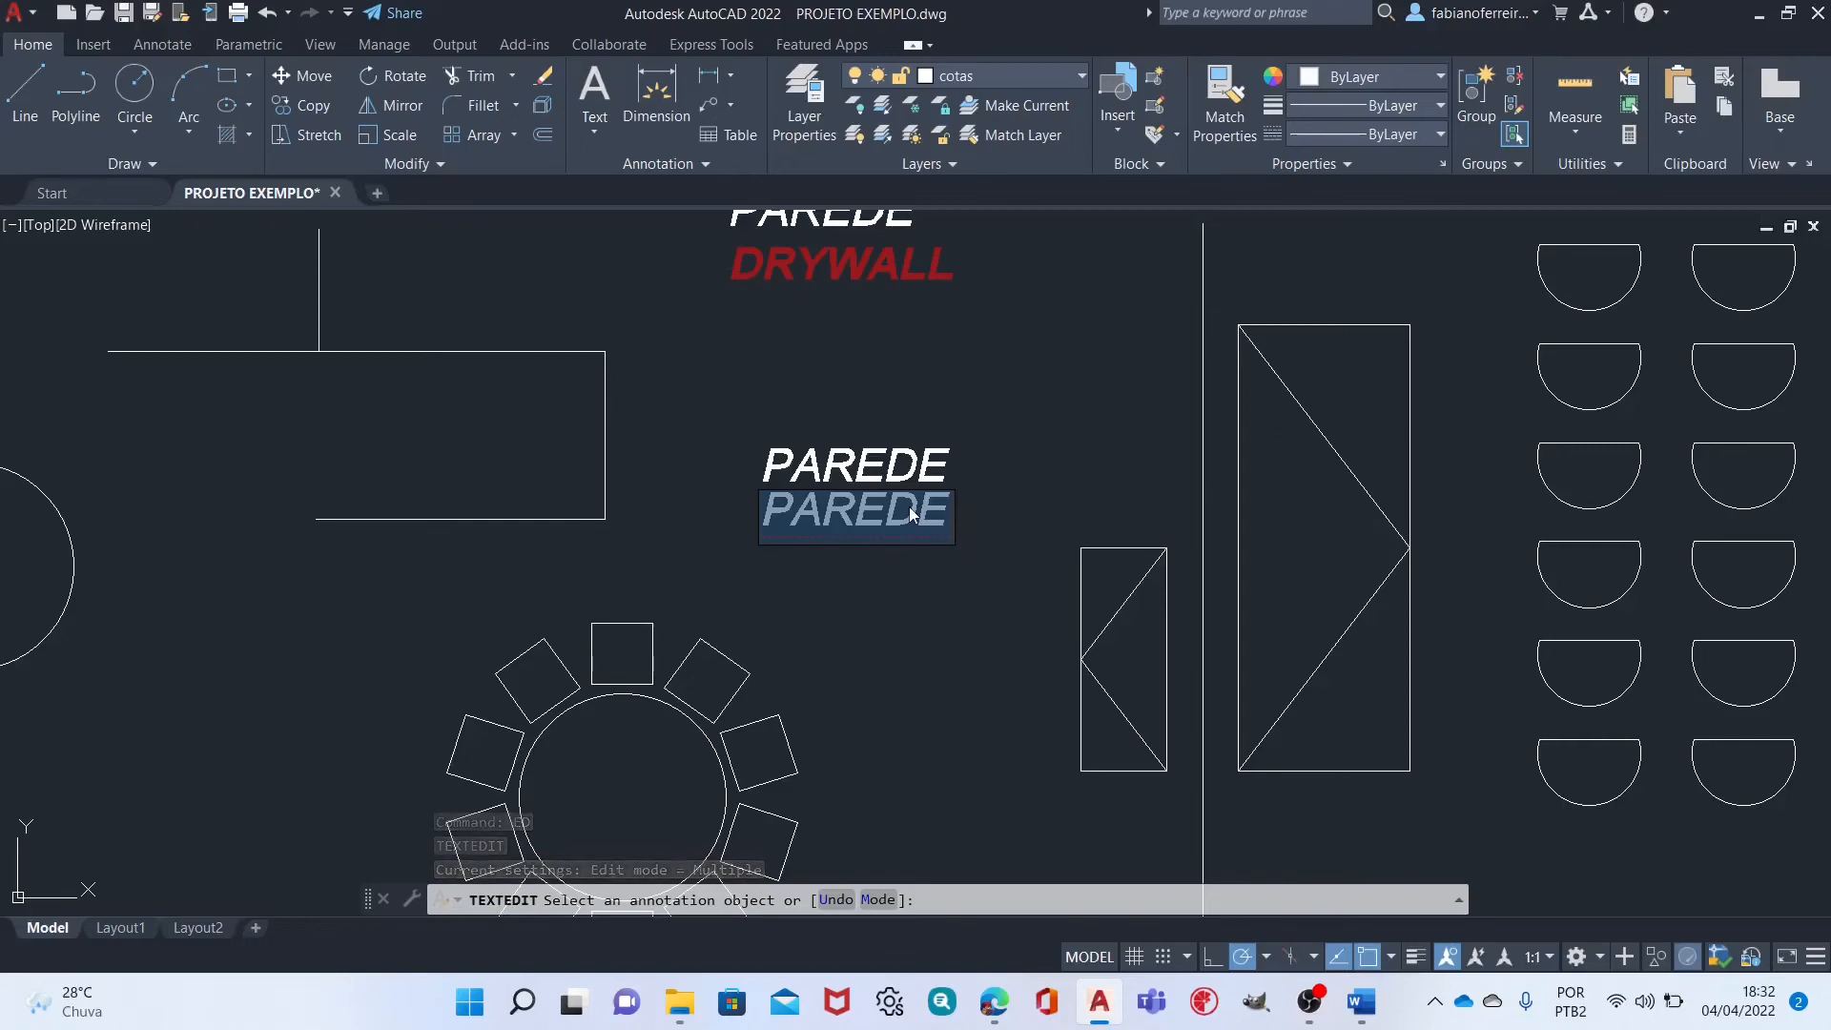
pyautogui.write('TIJOLO')
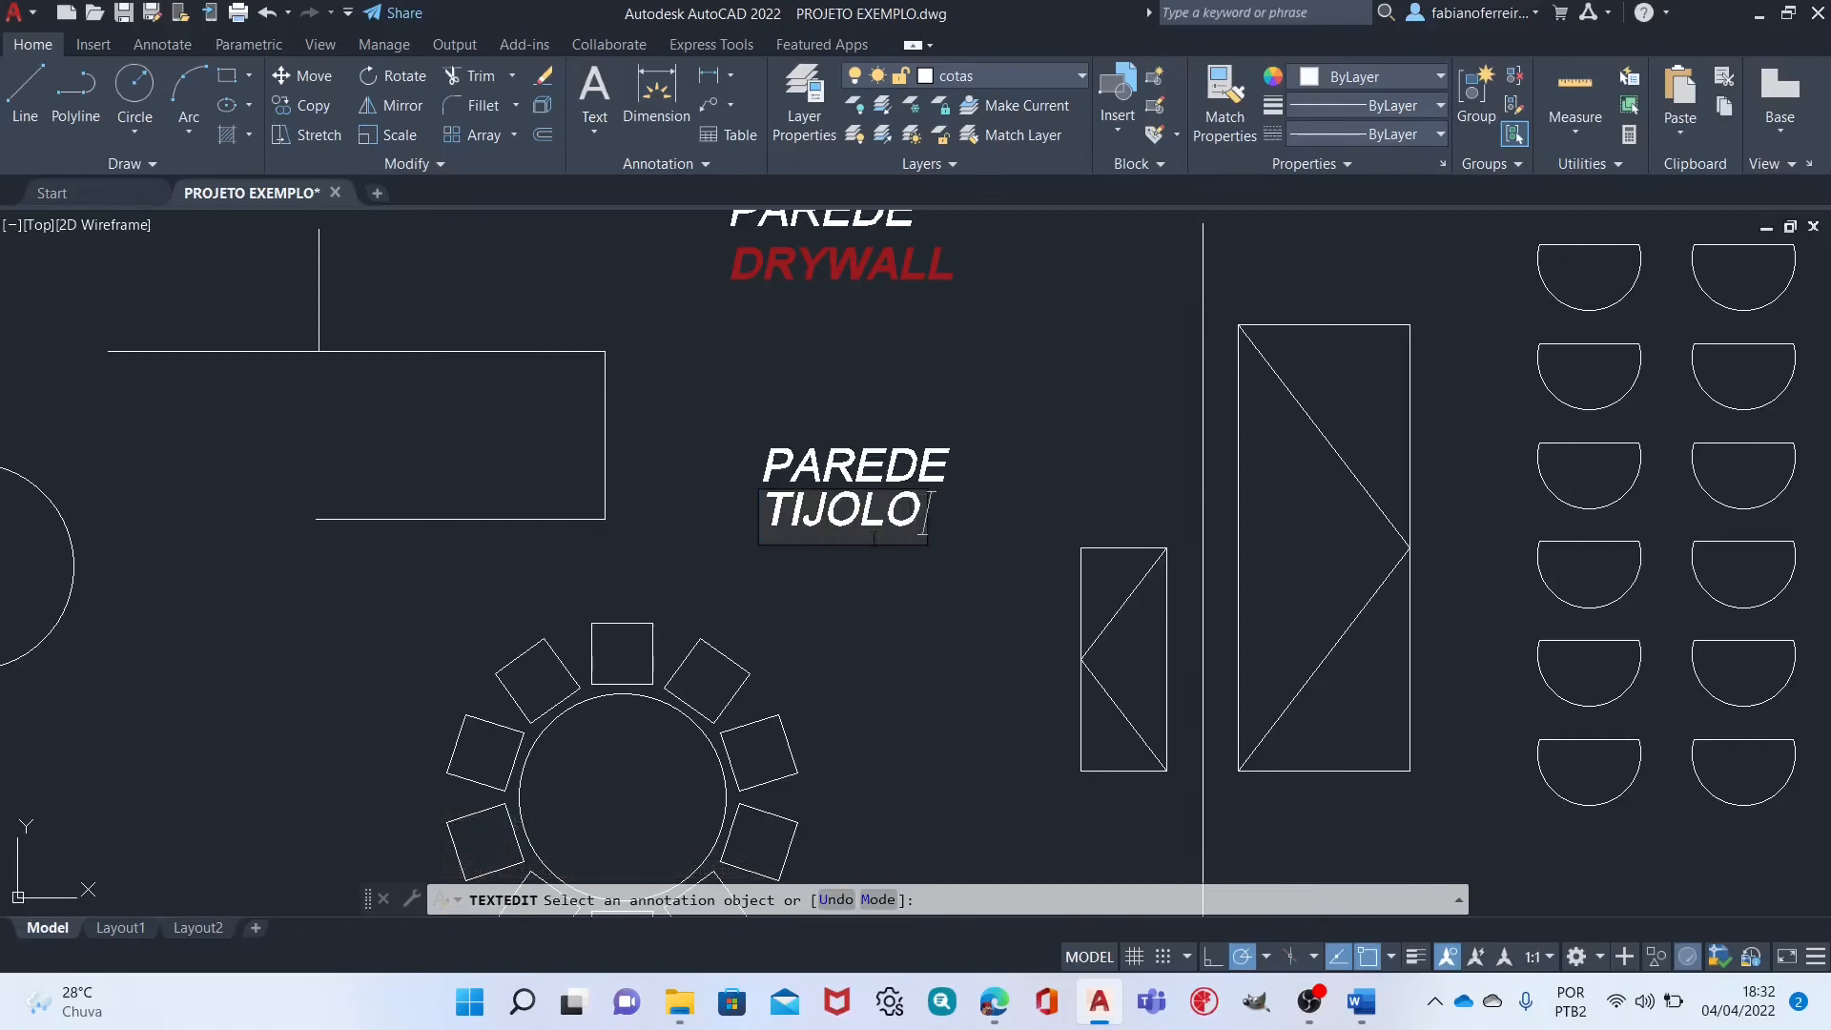
pyautogui.click(953, 426)
pyautogui.press('Escape')
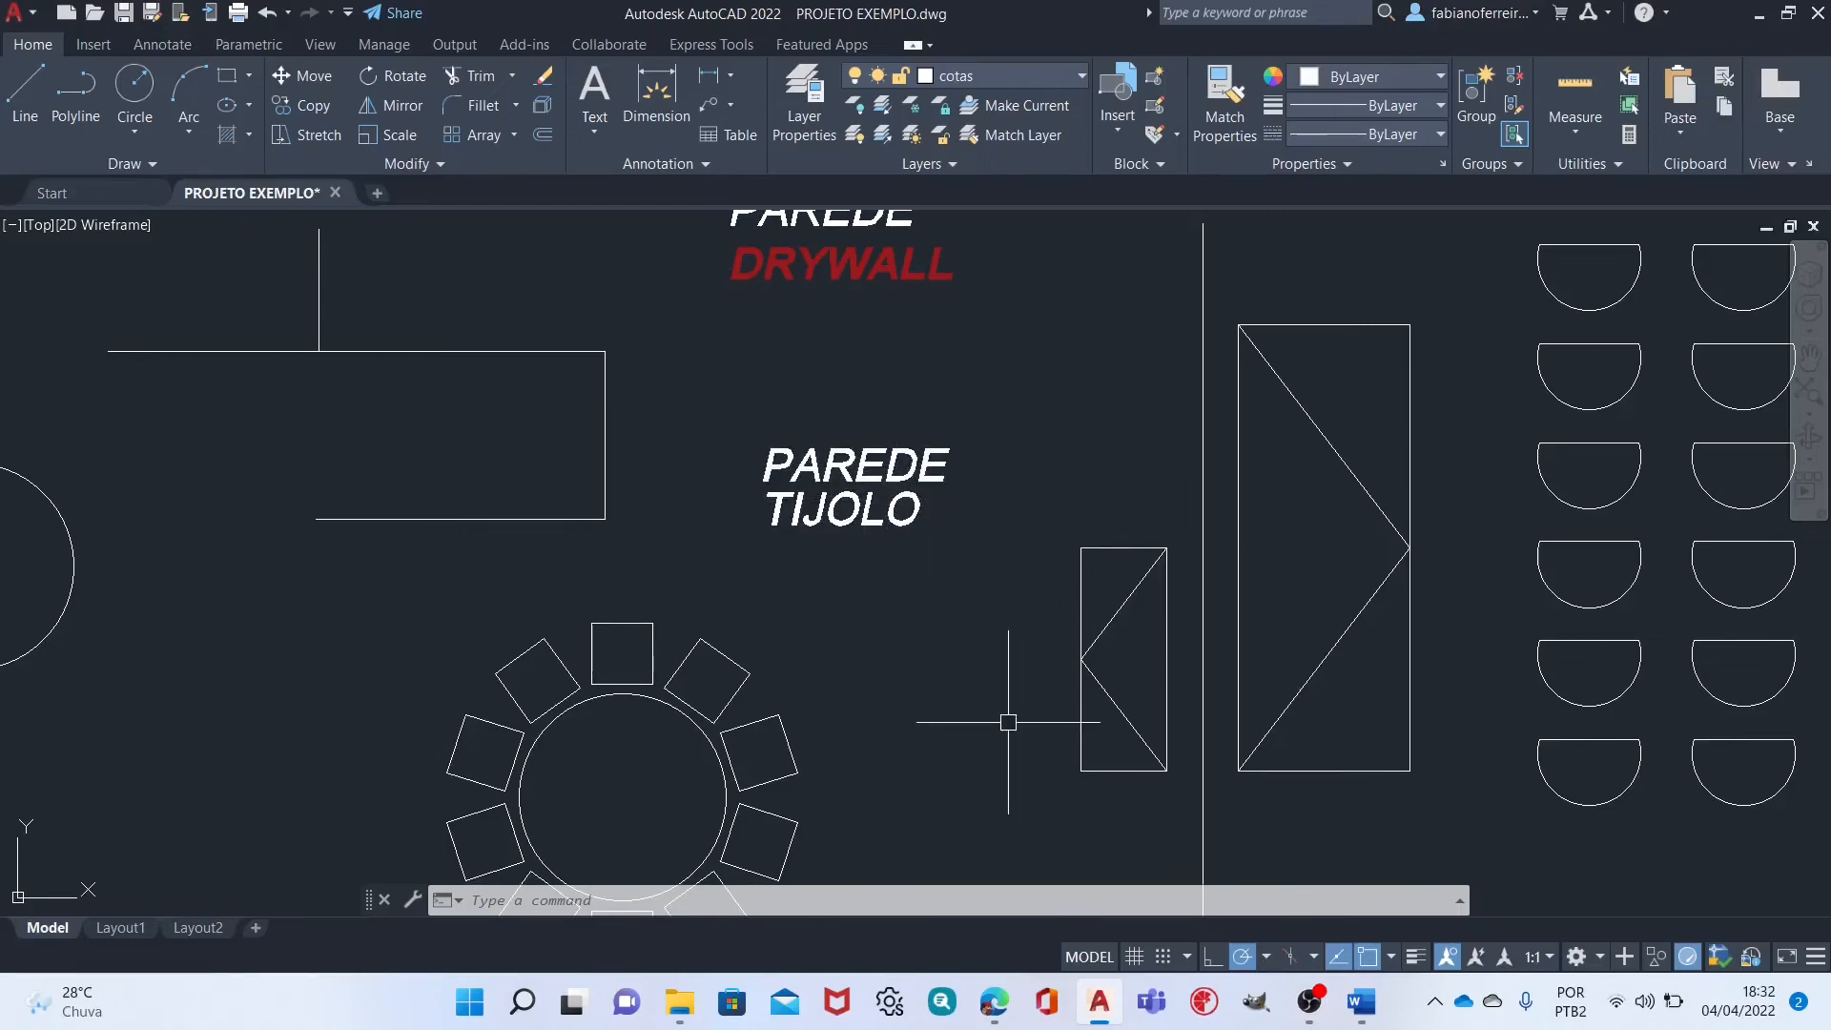
# Set the TIJOLO text's height to 1 in its object properties and deselect it.
pyautogui.hotkey('ctrl', '1')
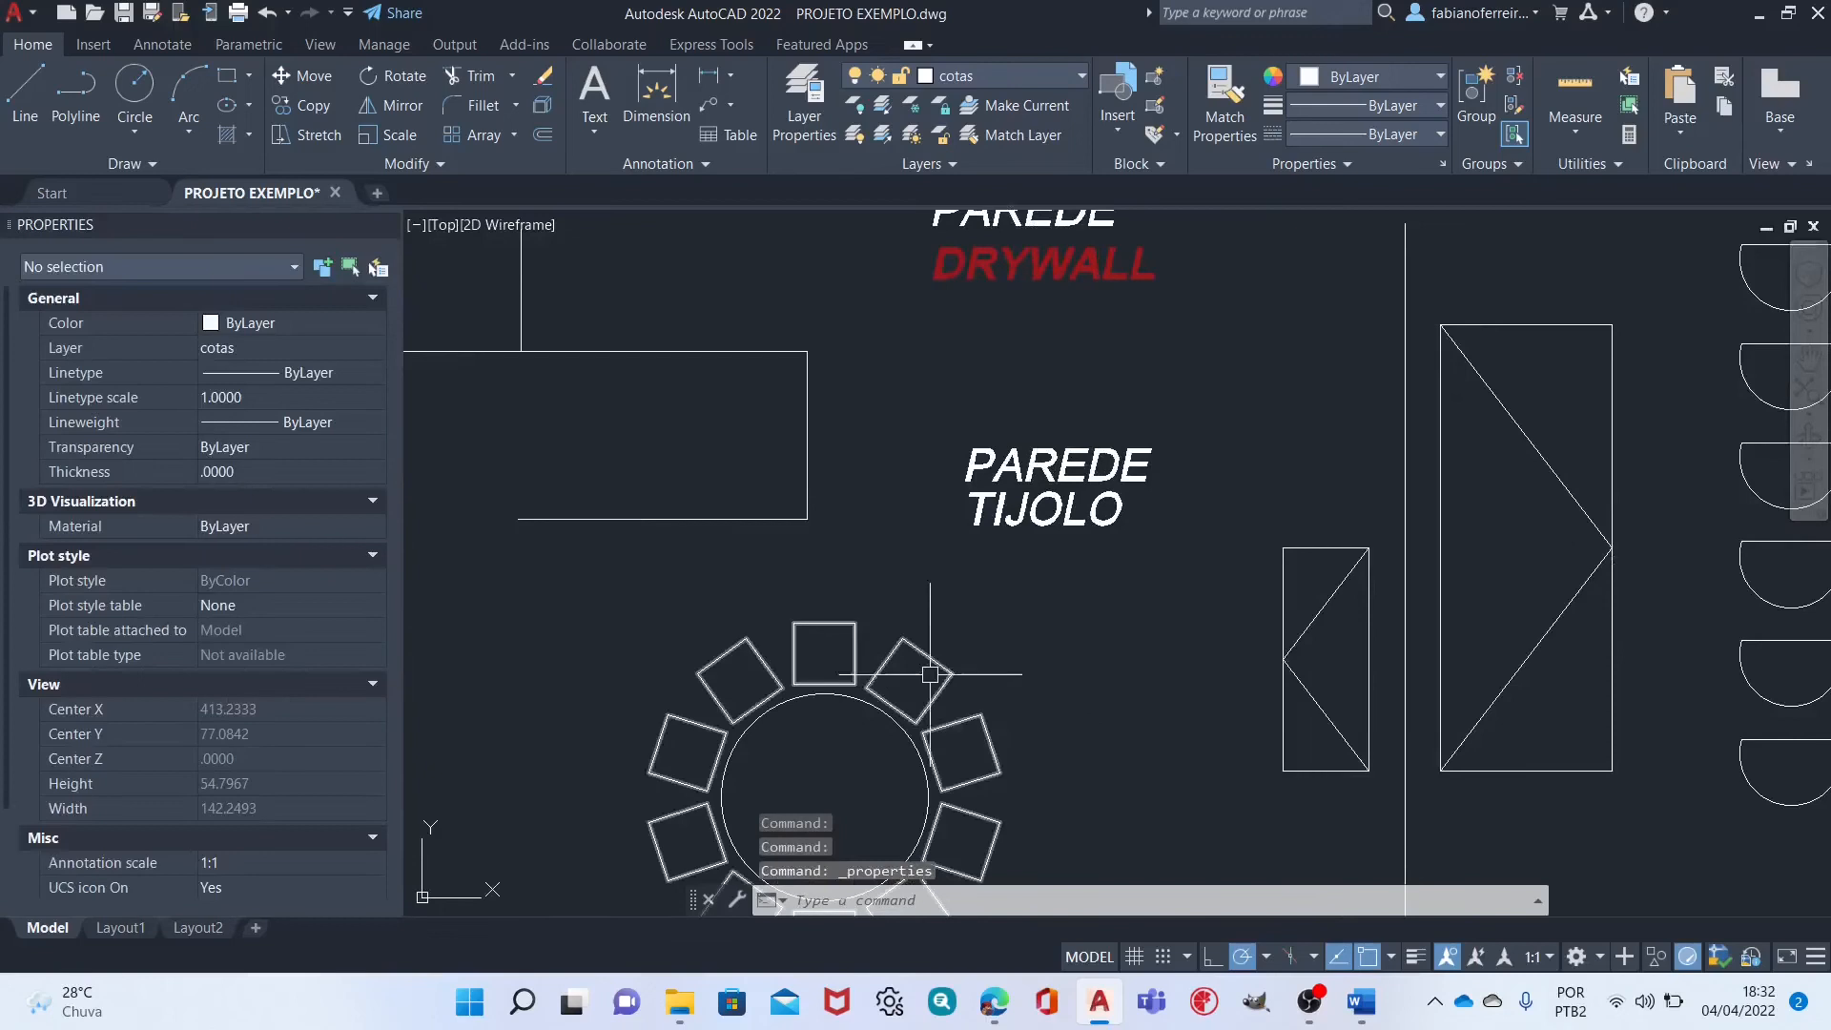
pyautogui.click(386, 226)
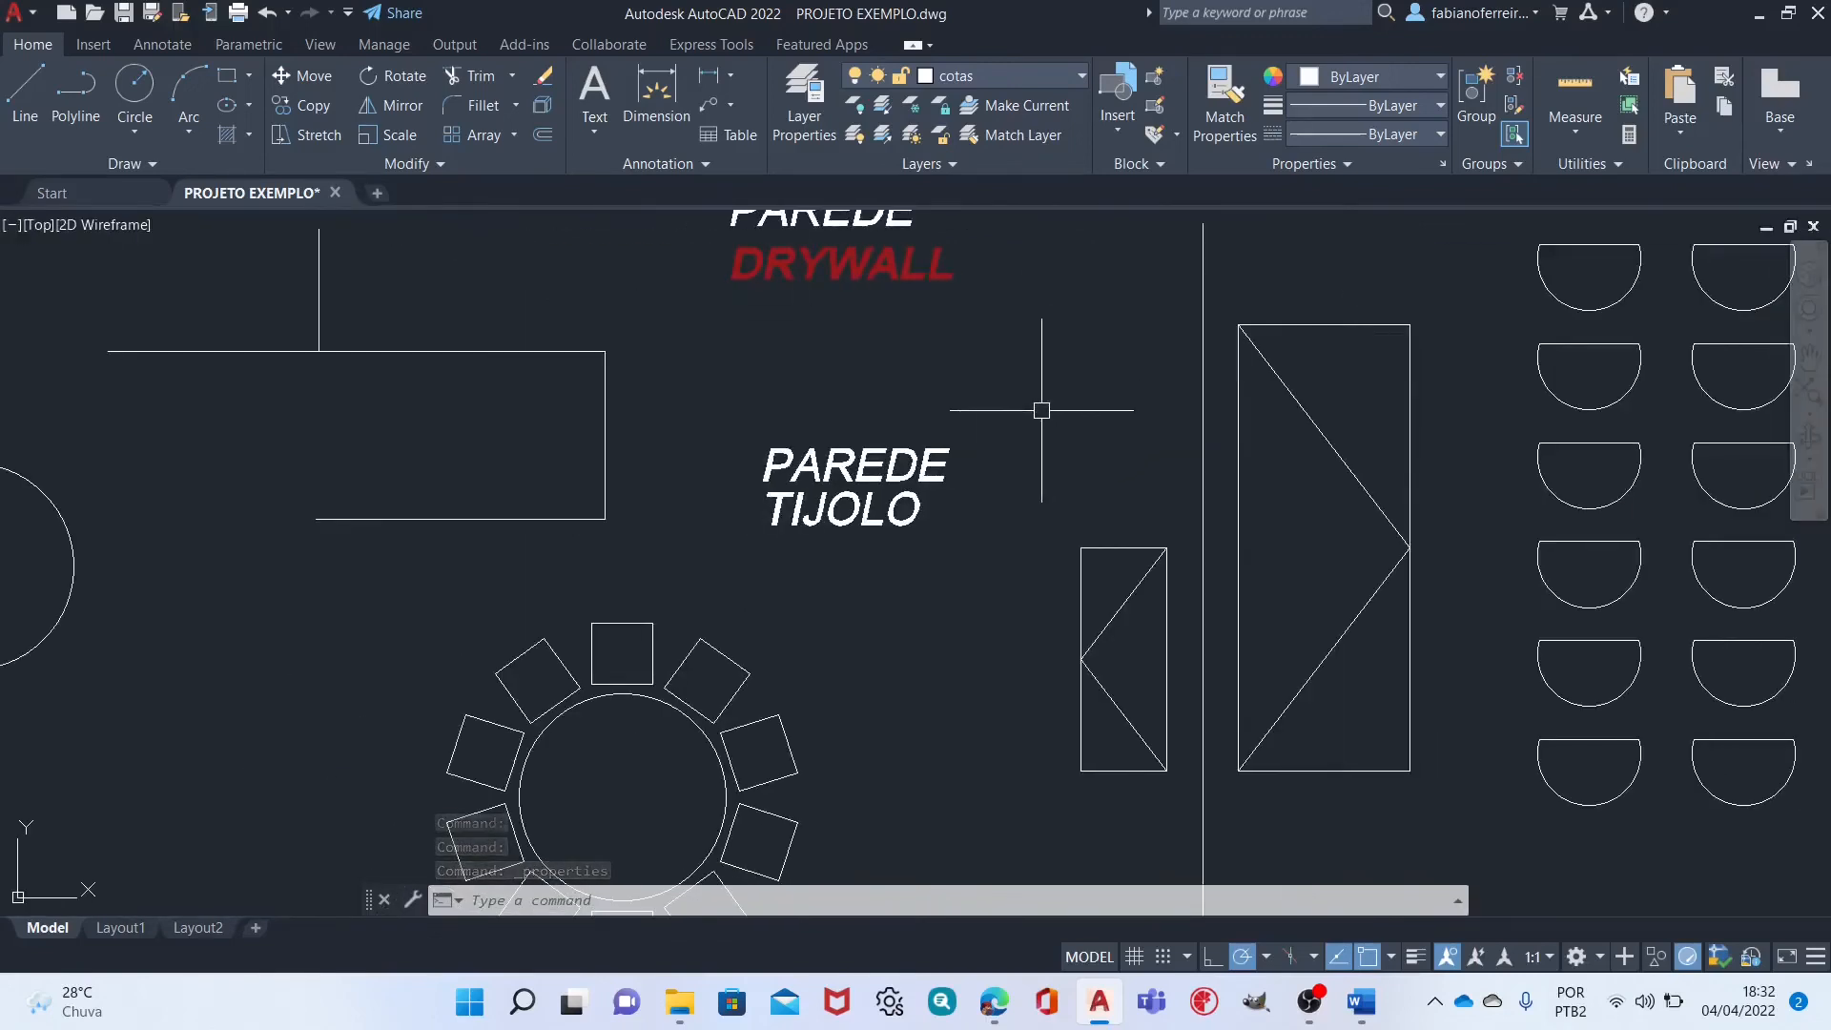
pyautogui.write('MO')
pyautogui.press('Return')
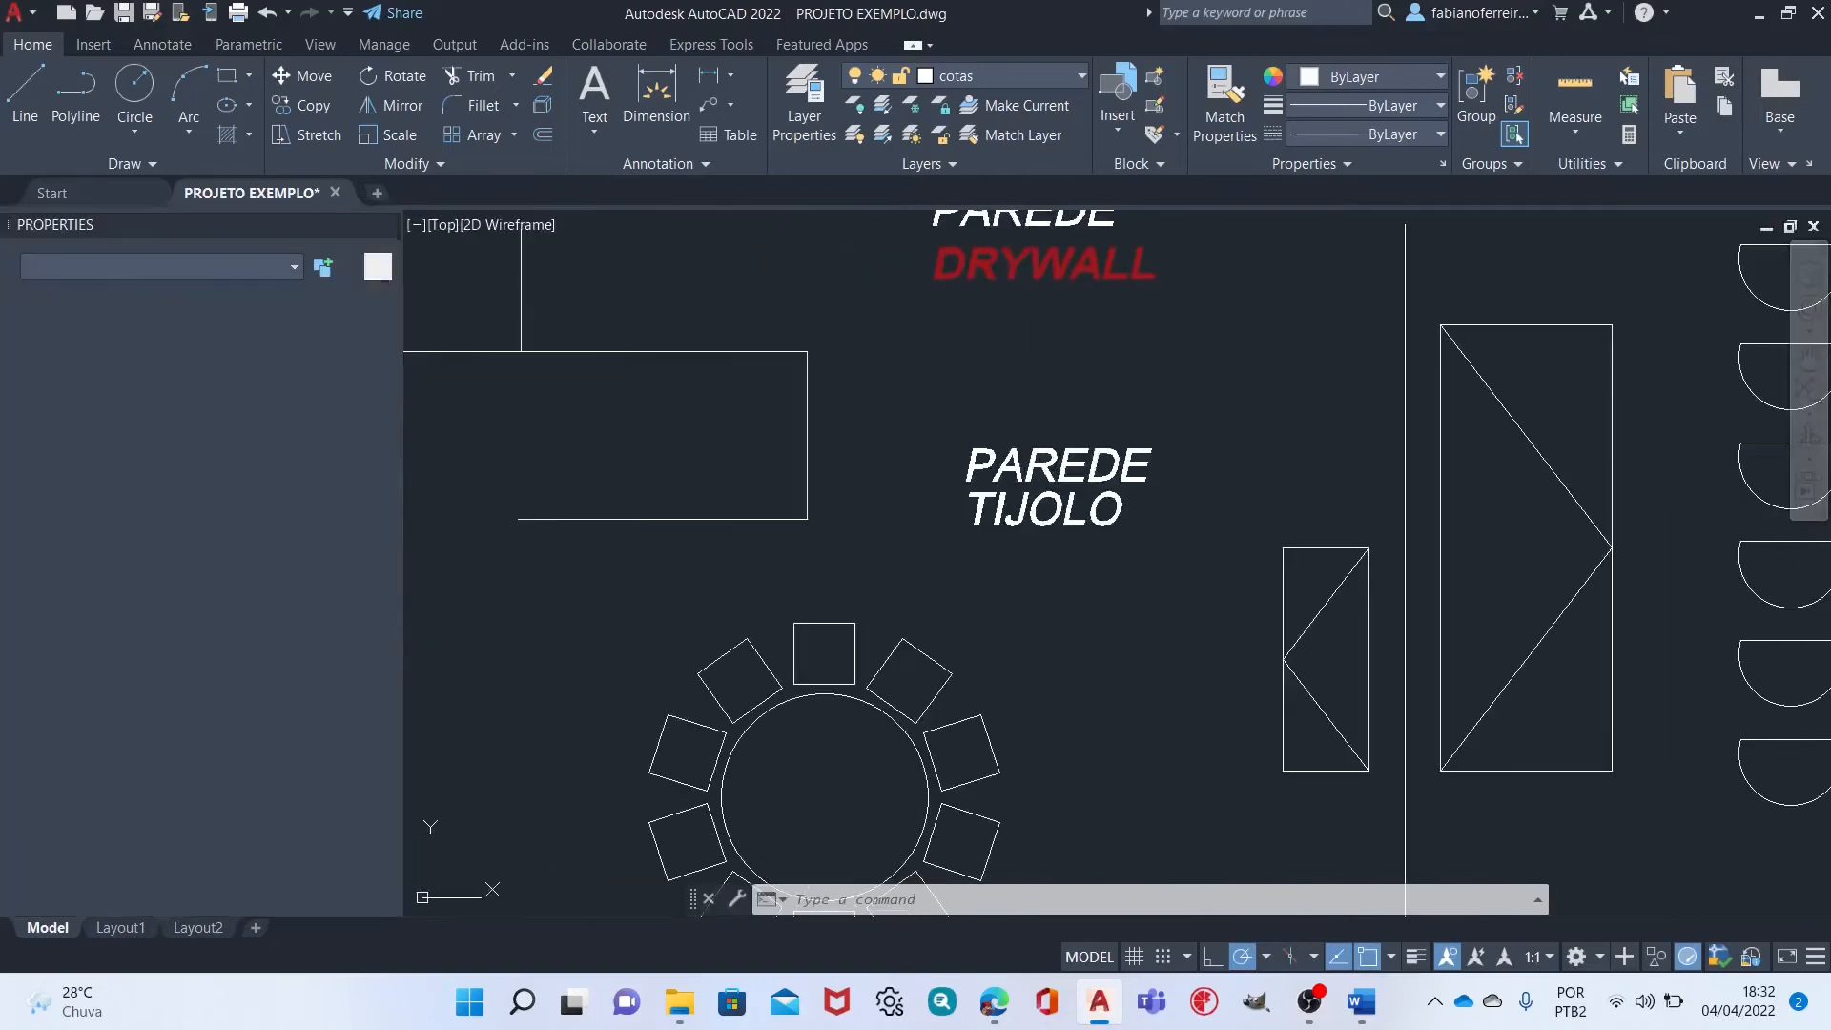
pyautogui.click(1010, 491)
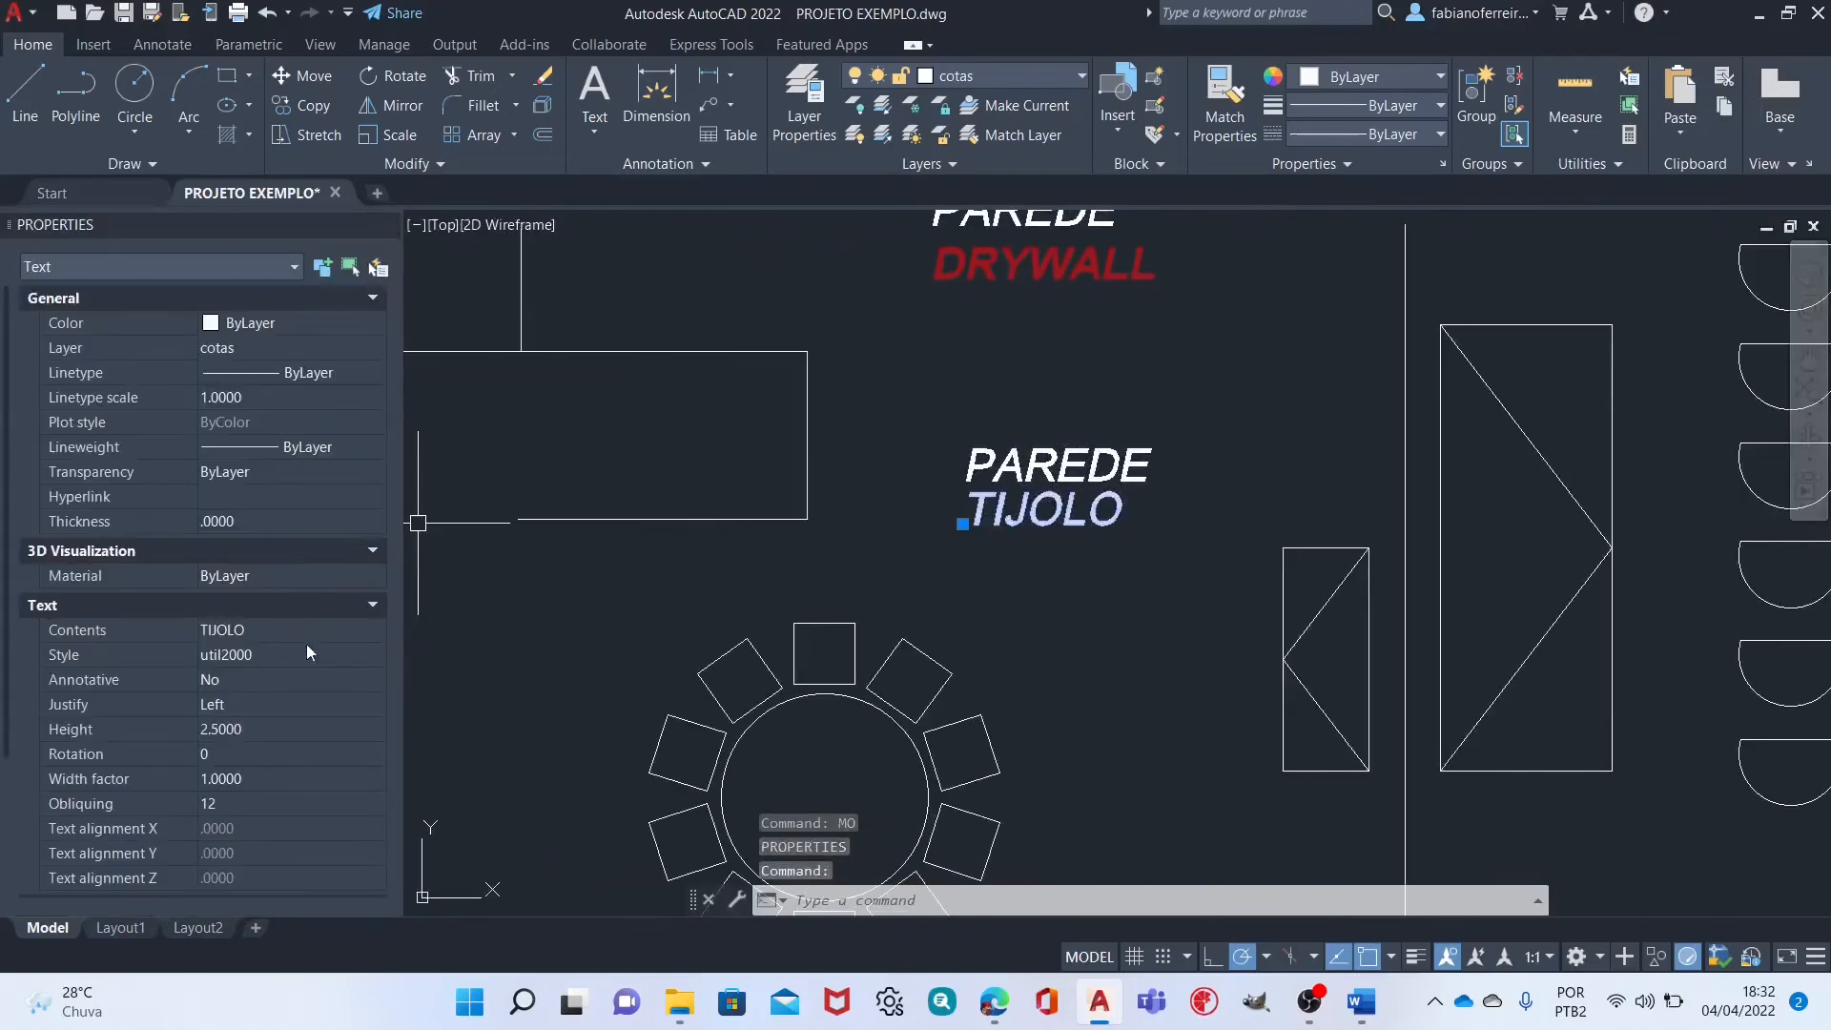
pyautogui.click(270, 730)
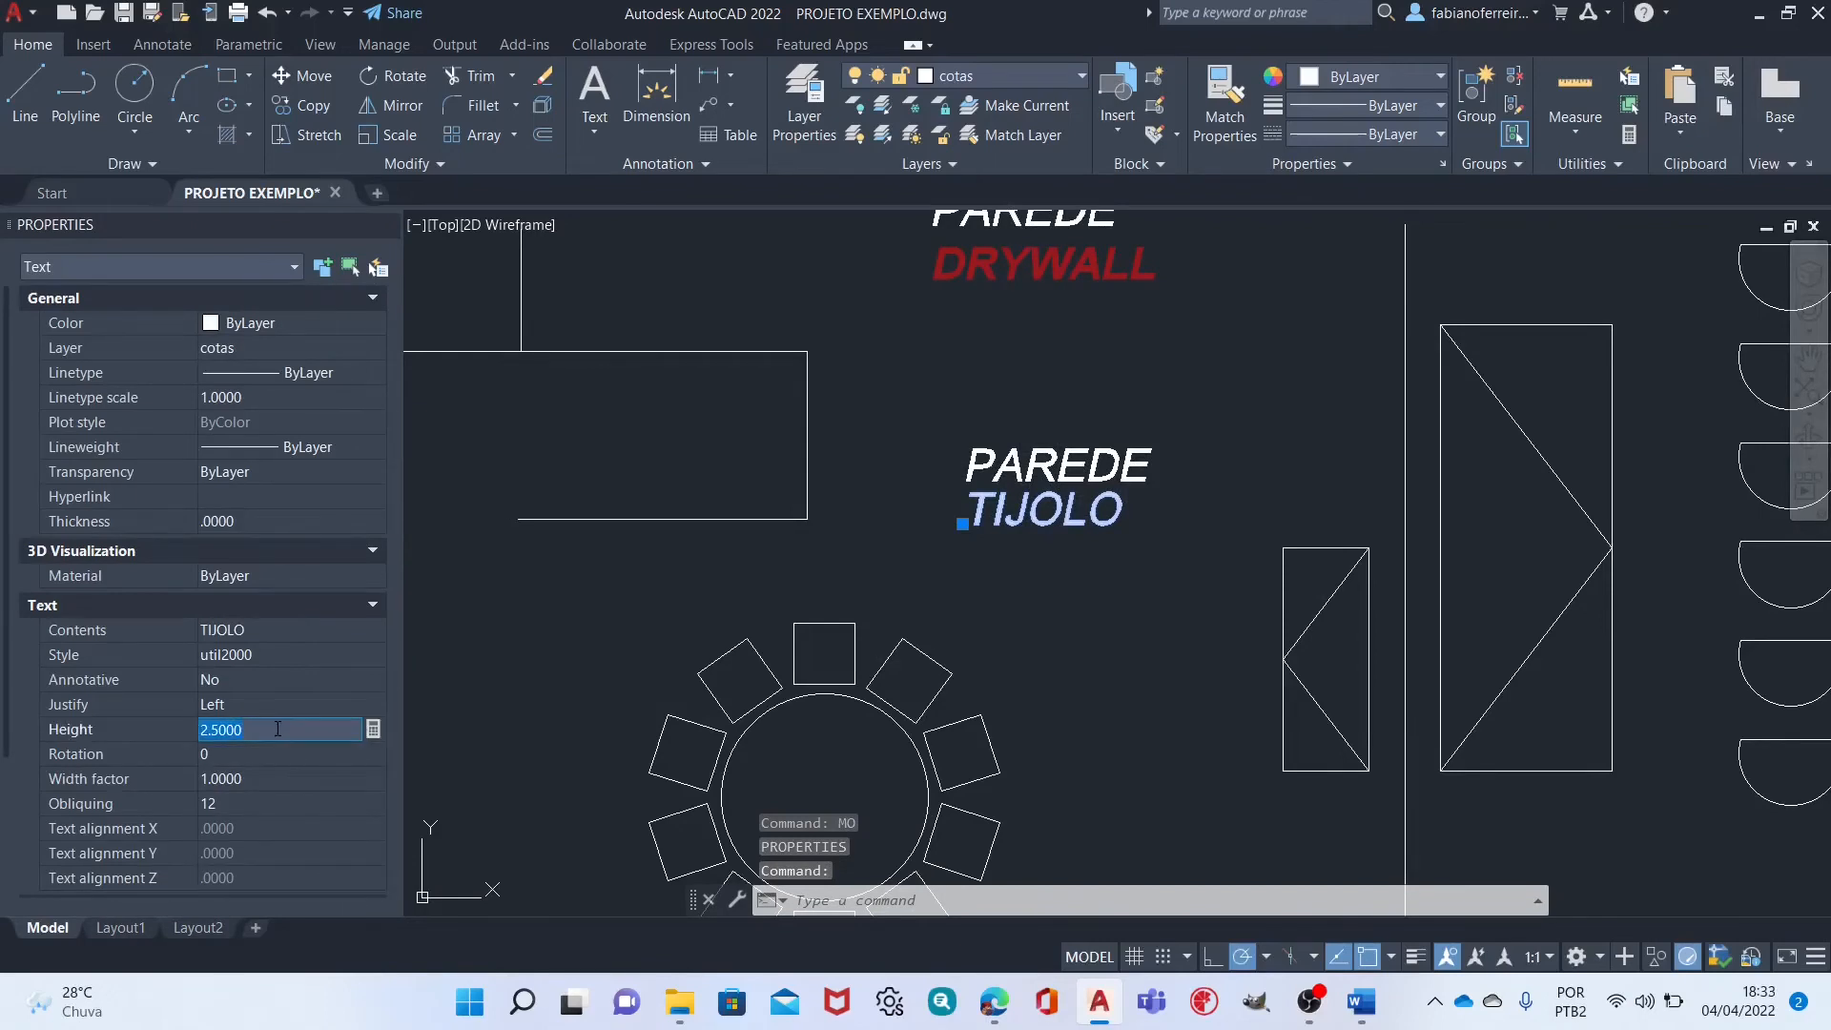
pyautogui.write('1')
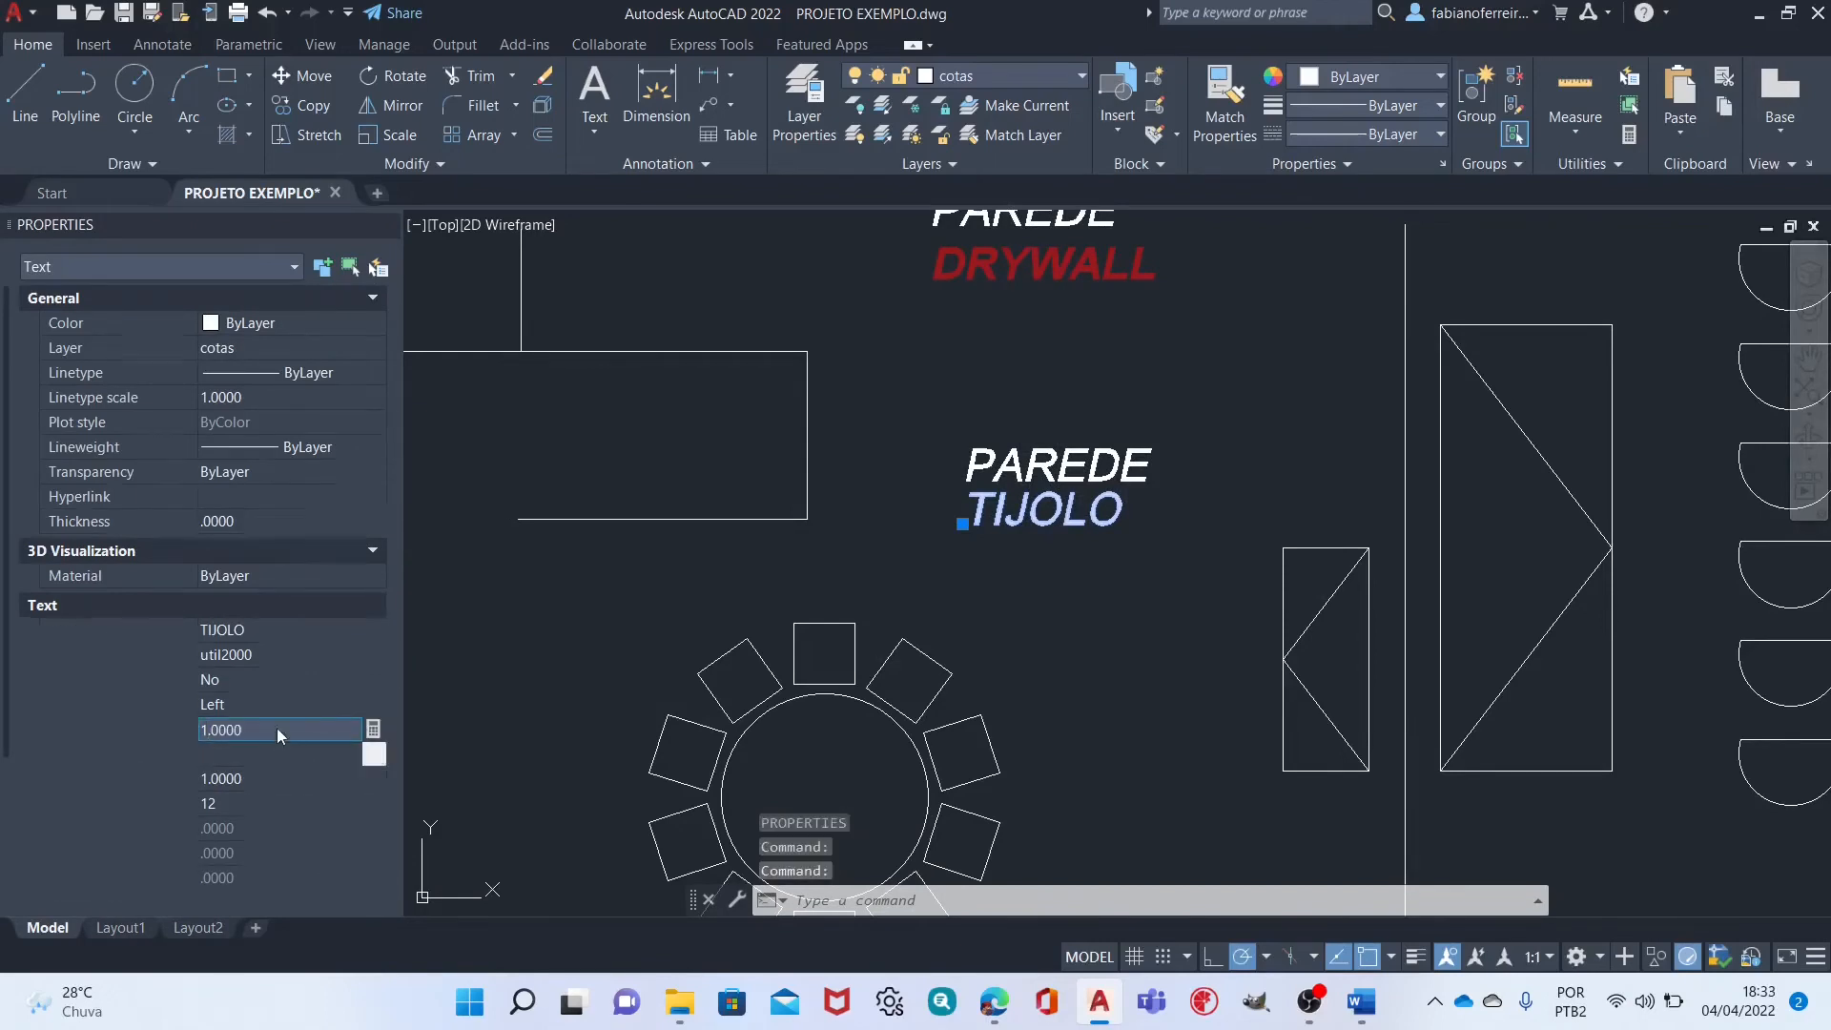
pyautogui.press('Return')
pyautogui.press('Escape')
pyautogui.press('Escape')
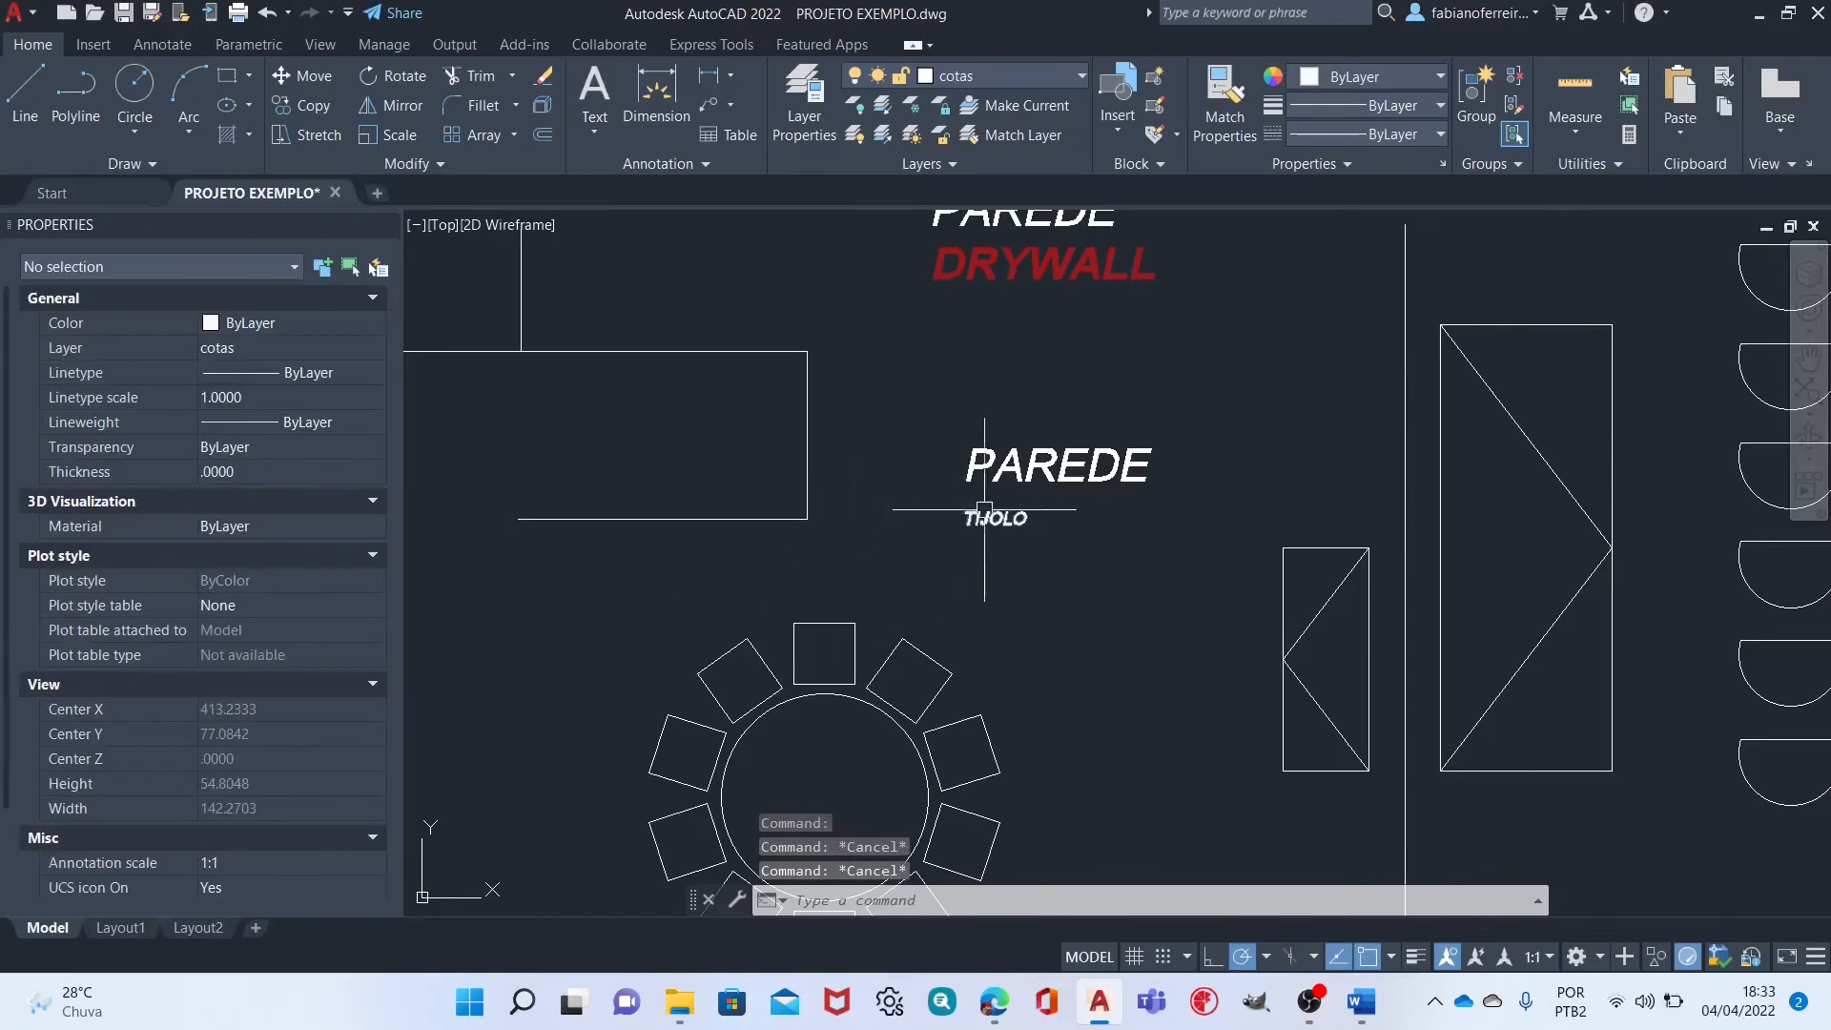
# Move the TIJOLO text up and to the right so it sits roughly centred just beneath the single-line PAREDE text.
pyautogui.click(984, 515)
pyautogui.write('m')
pyautogui.press('Return')
pyautogui.click(1088, 537)
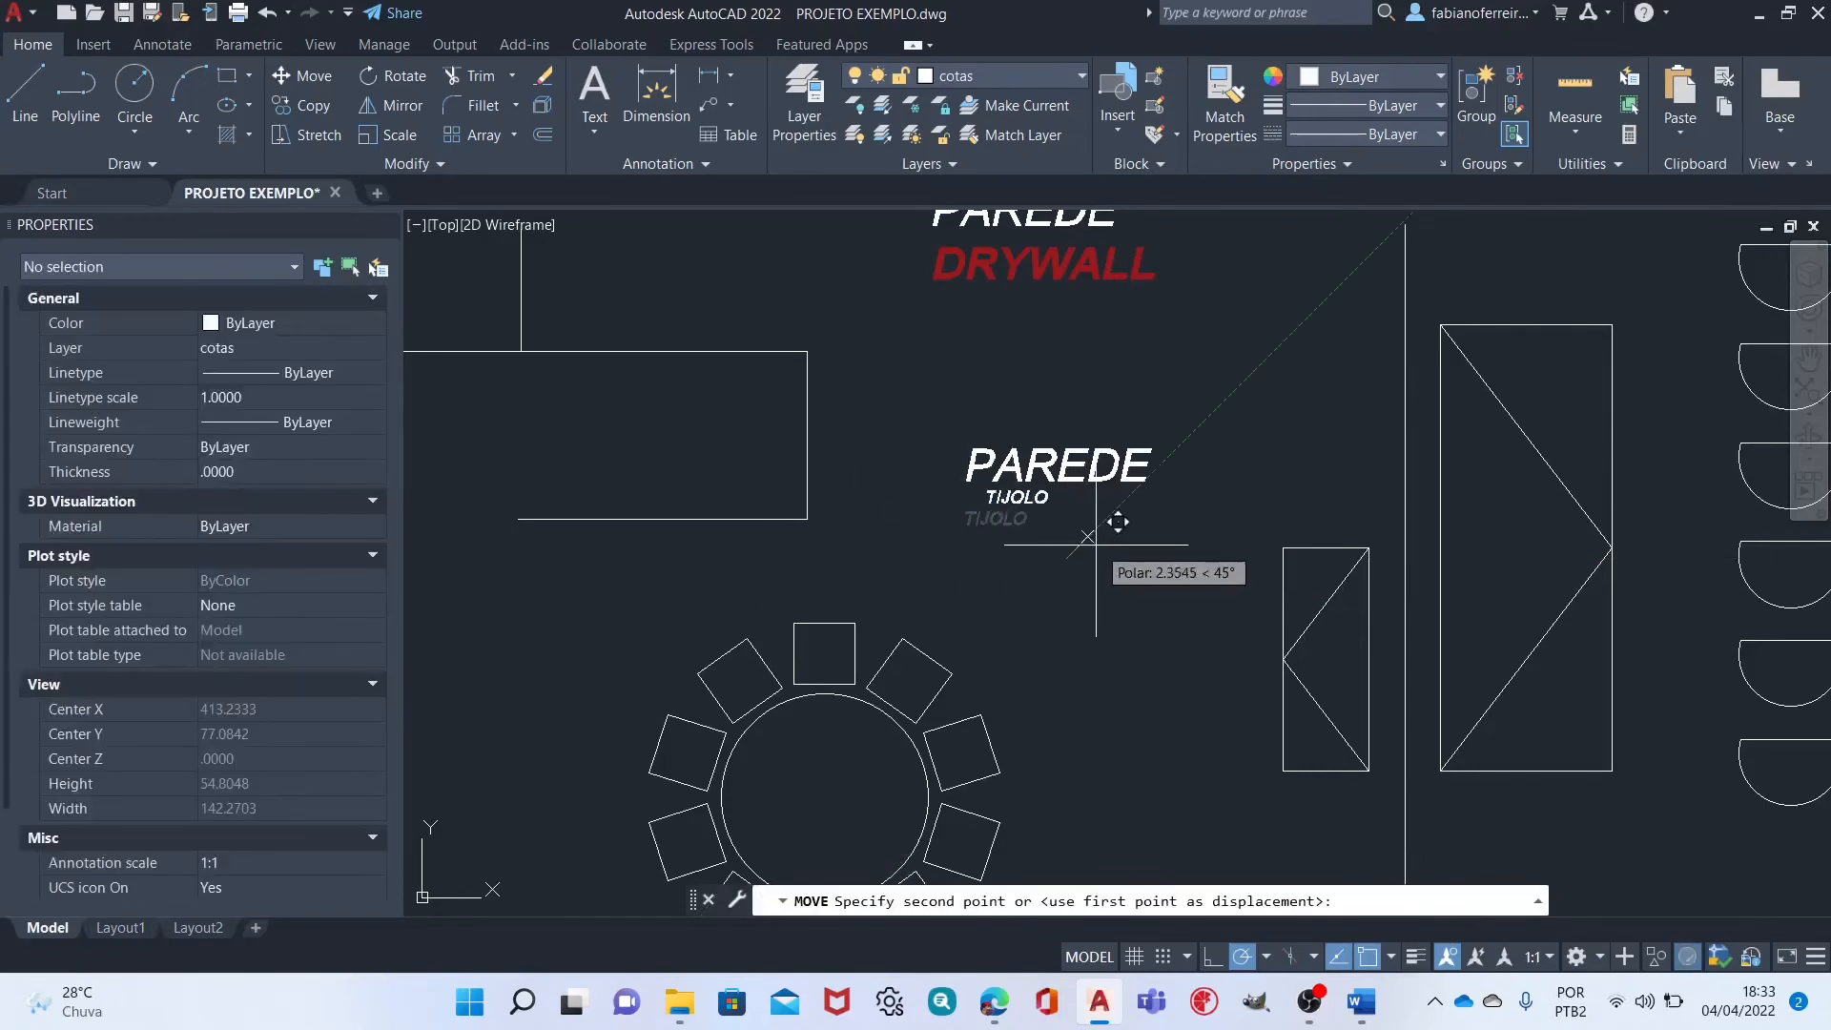
pyautogui.click(1124, 535)
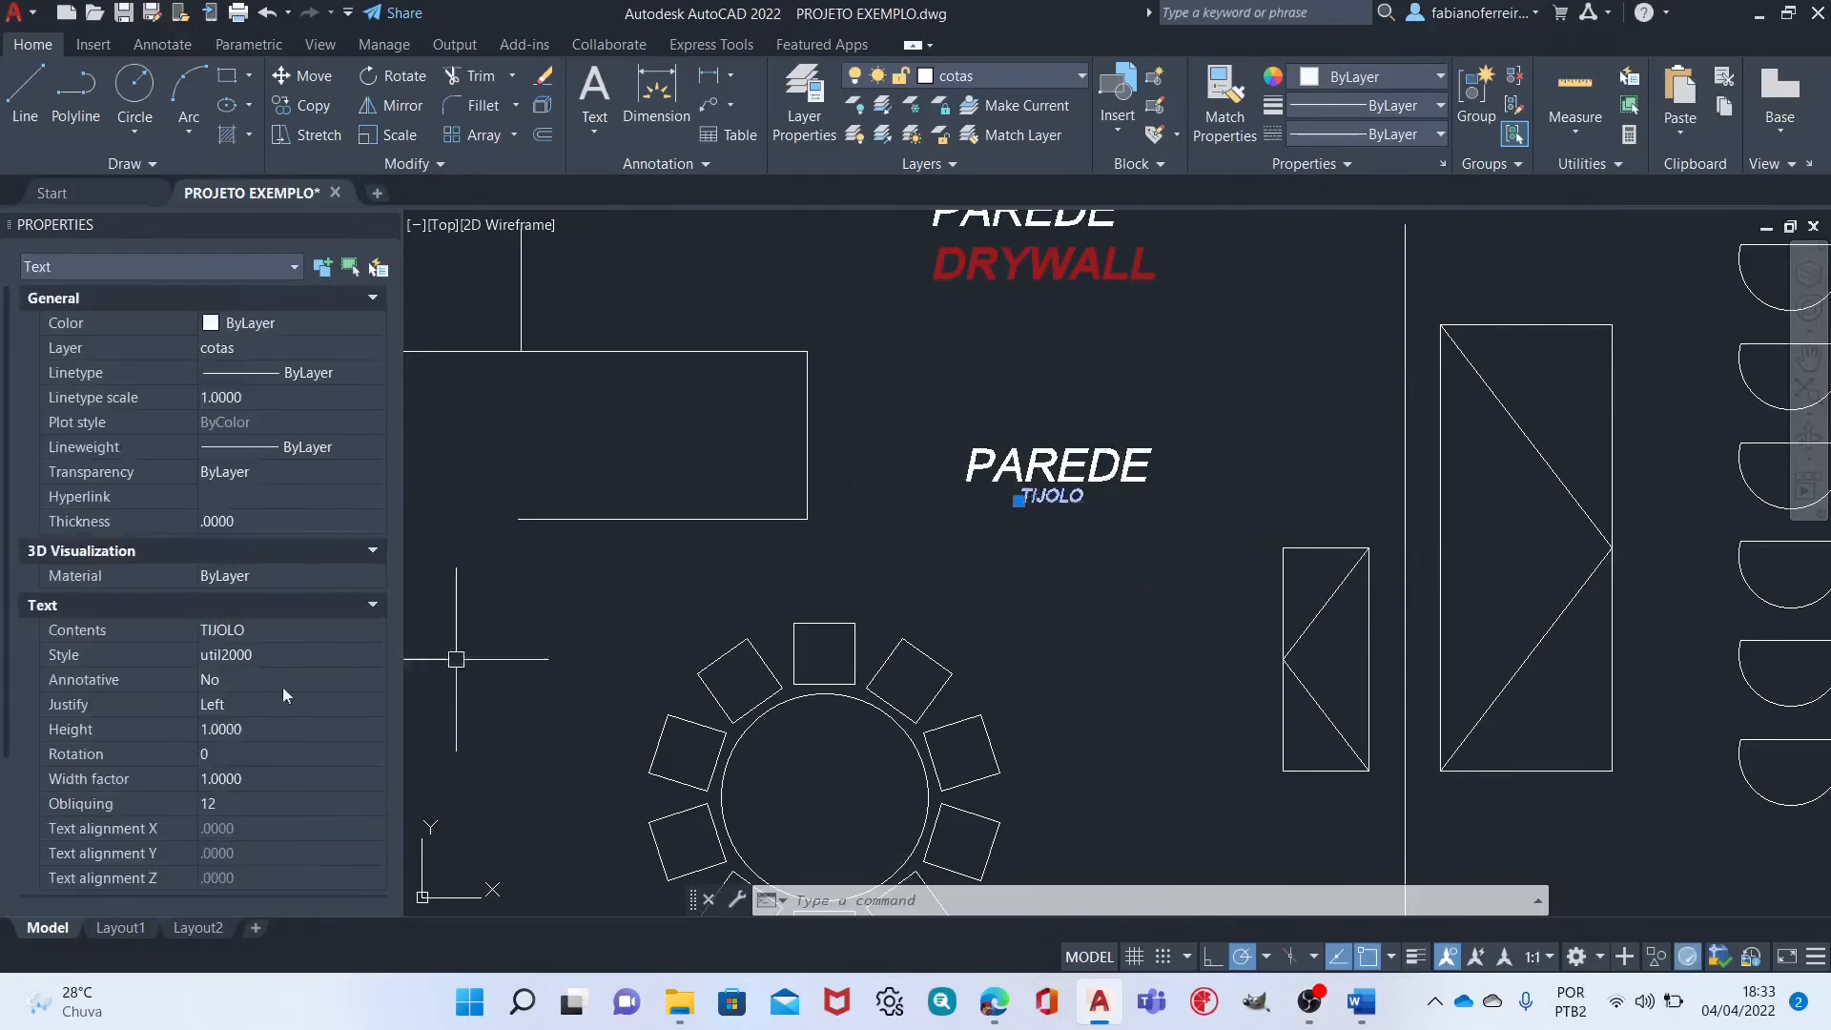
# Change the TIJOLO text's color from ByLayer to green and deselect it.
pyautogui.scroll(-3, 277, 696)
pyautogui.scroll(3, 287, 610)
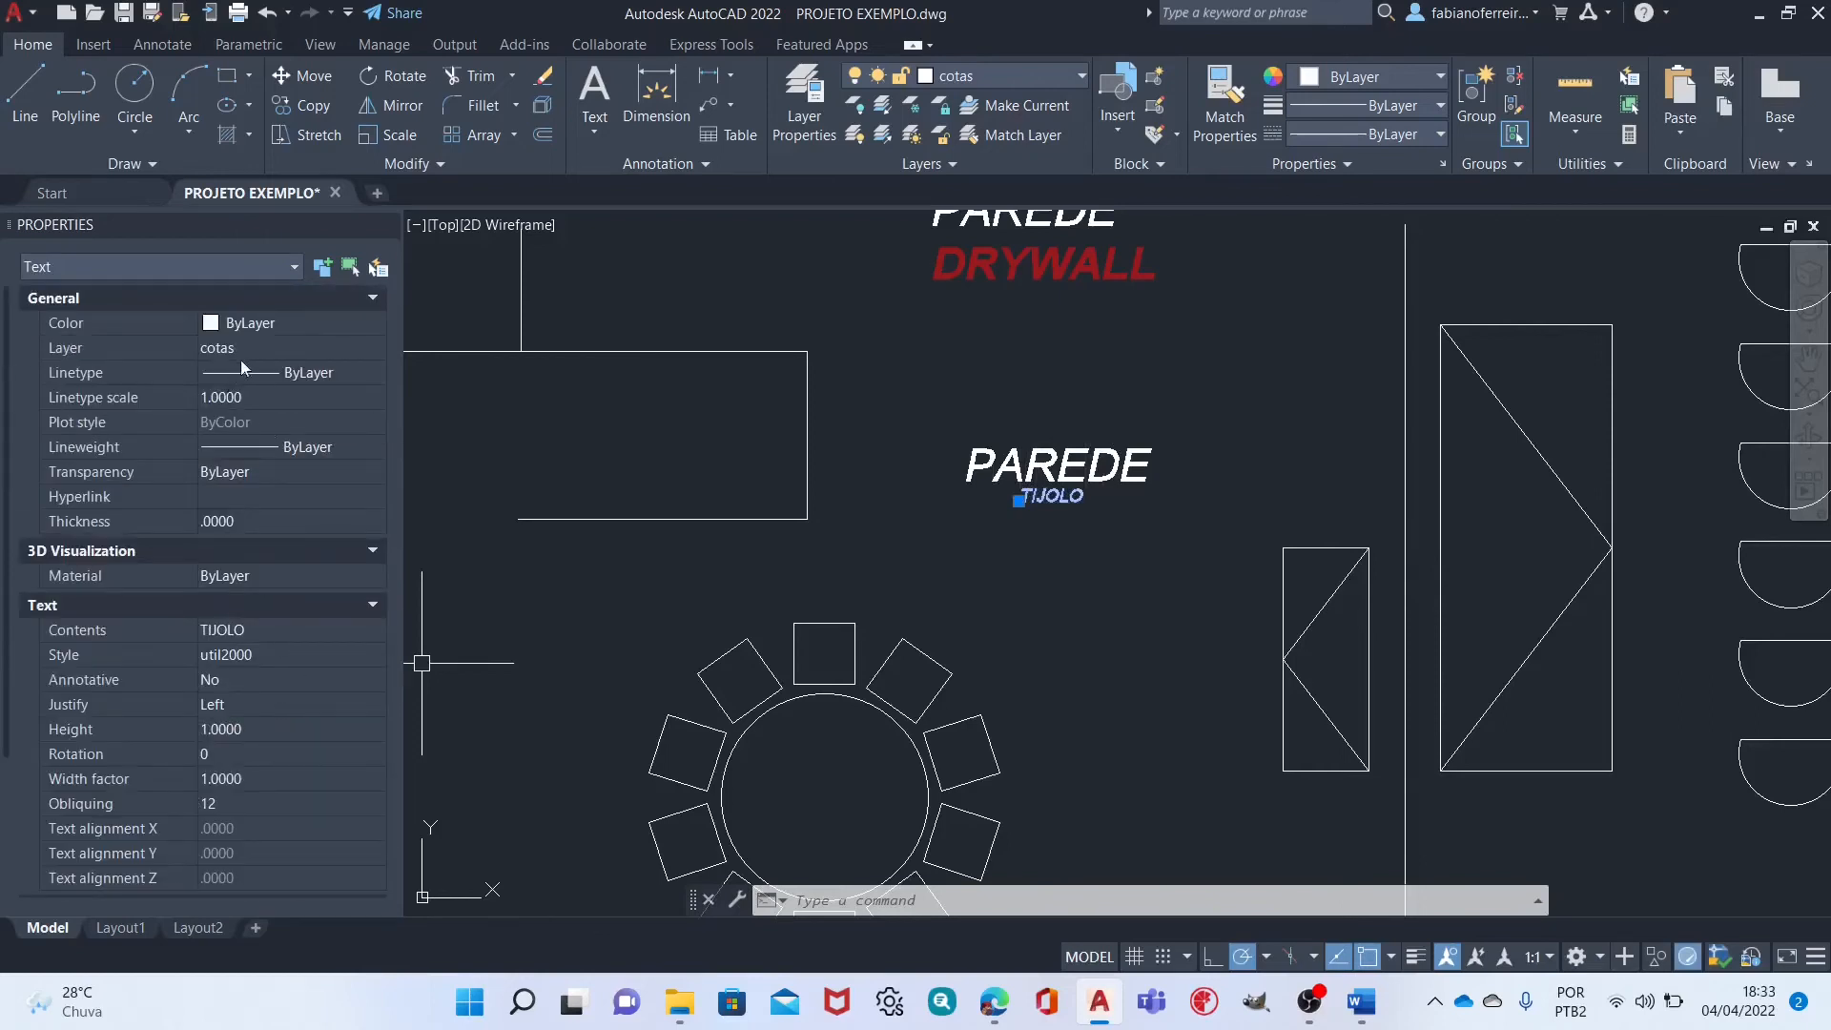
pyautogui.click(271, 325)
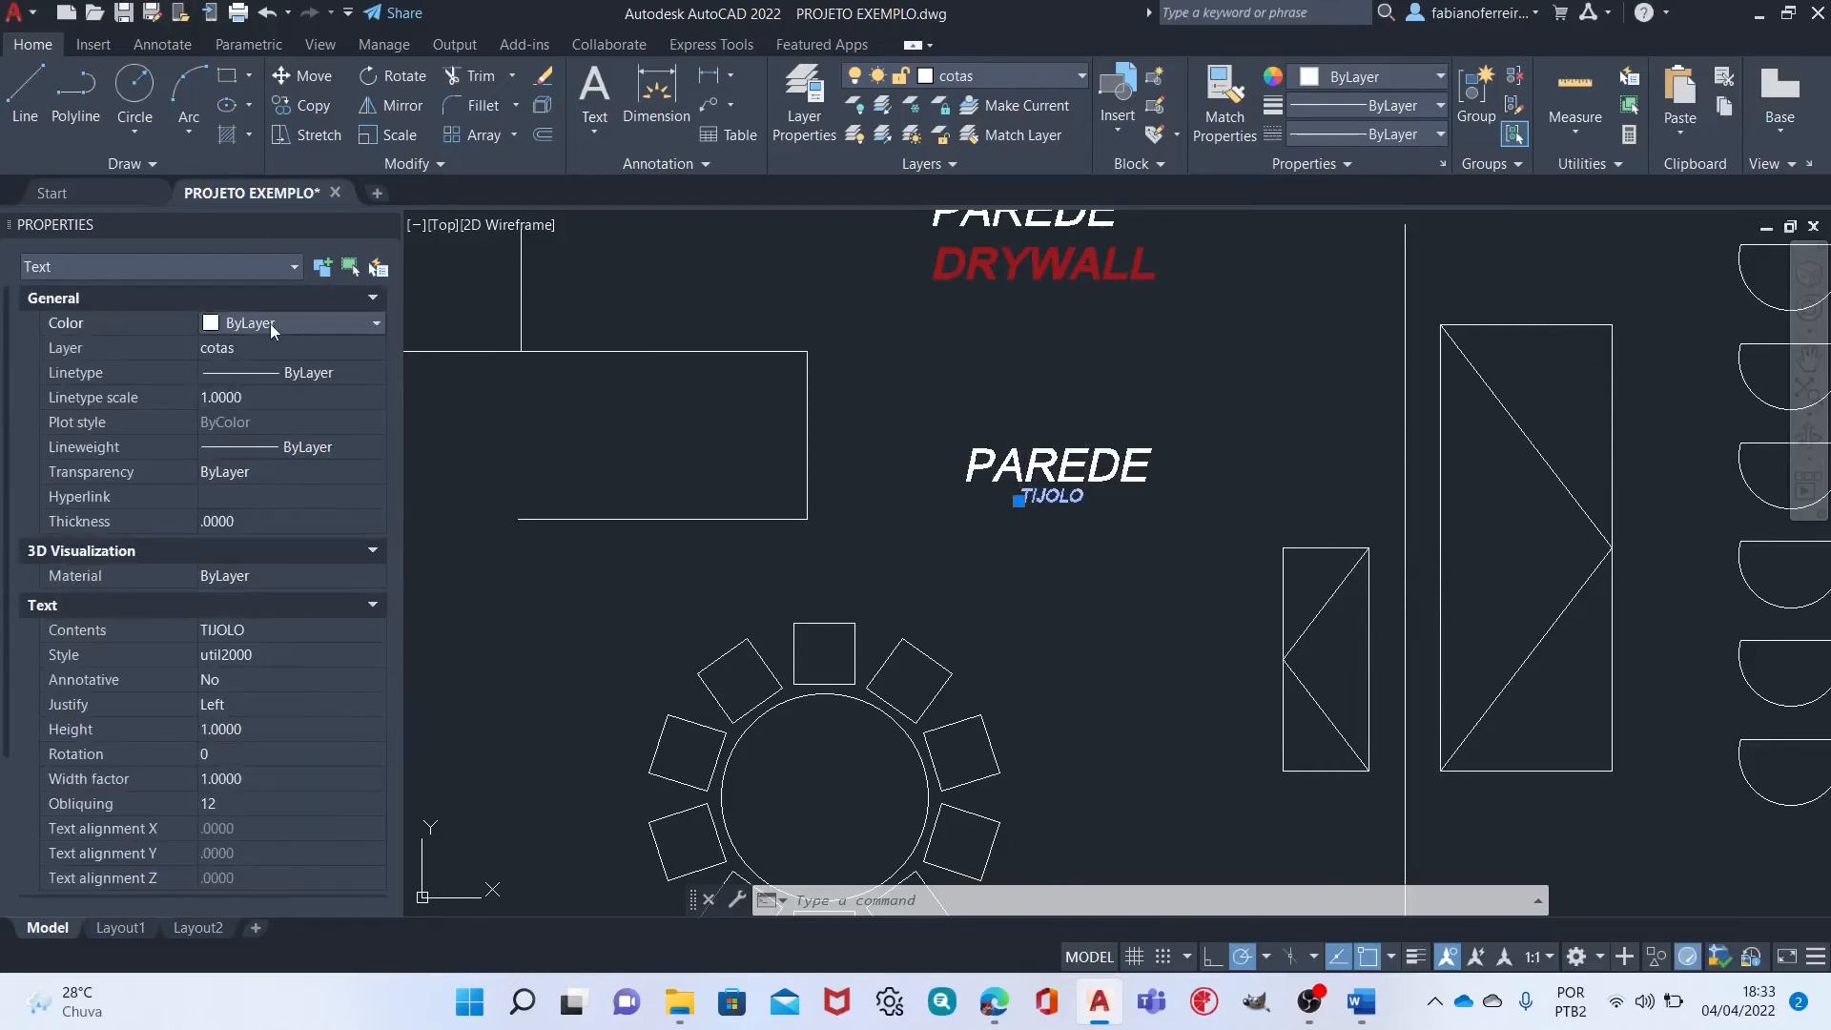
pyautogui.click(271, 326)
pyautogui.click(248, 425)
pyautogui.press('Escape')
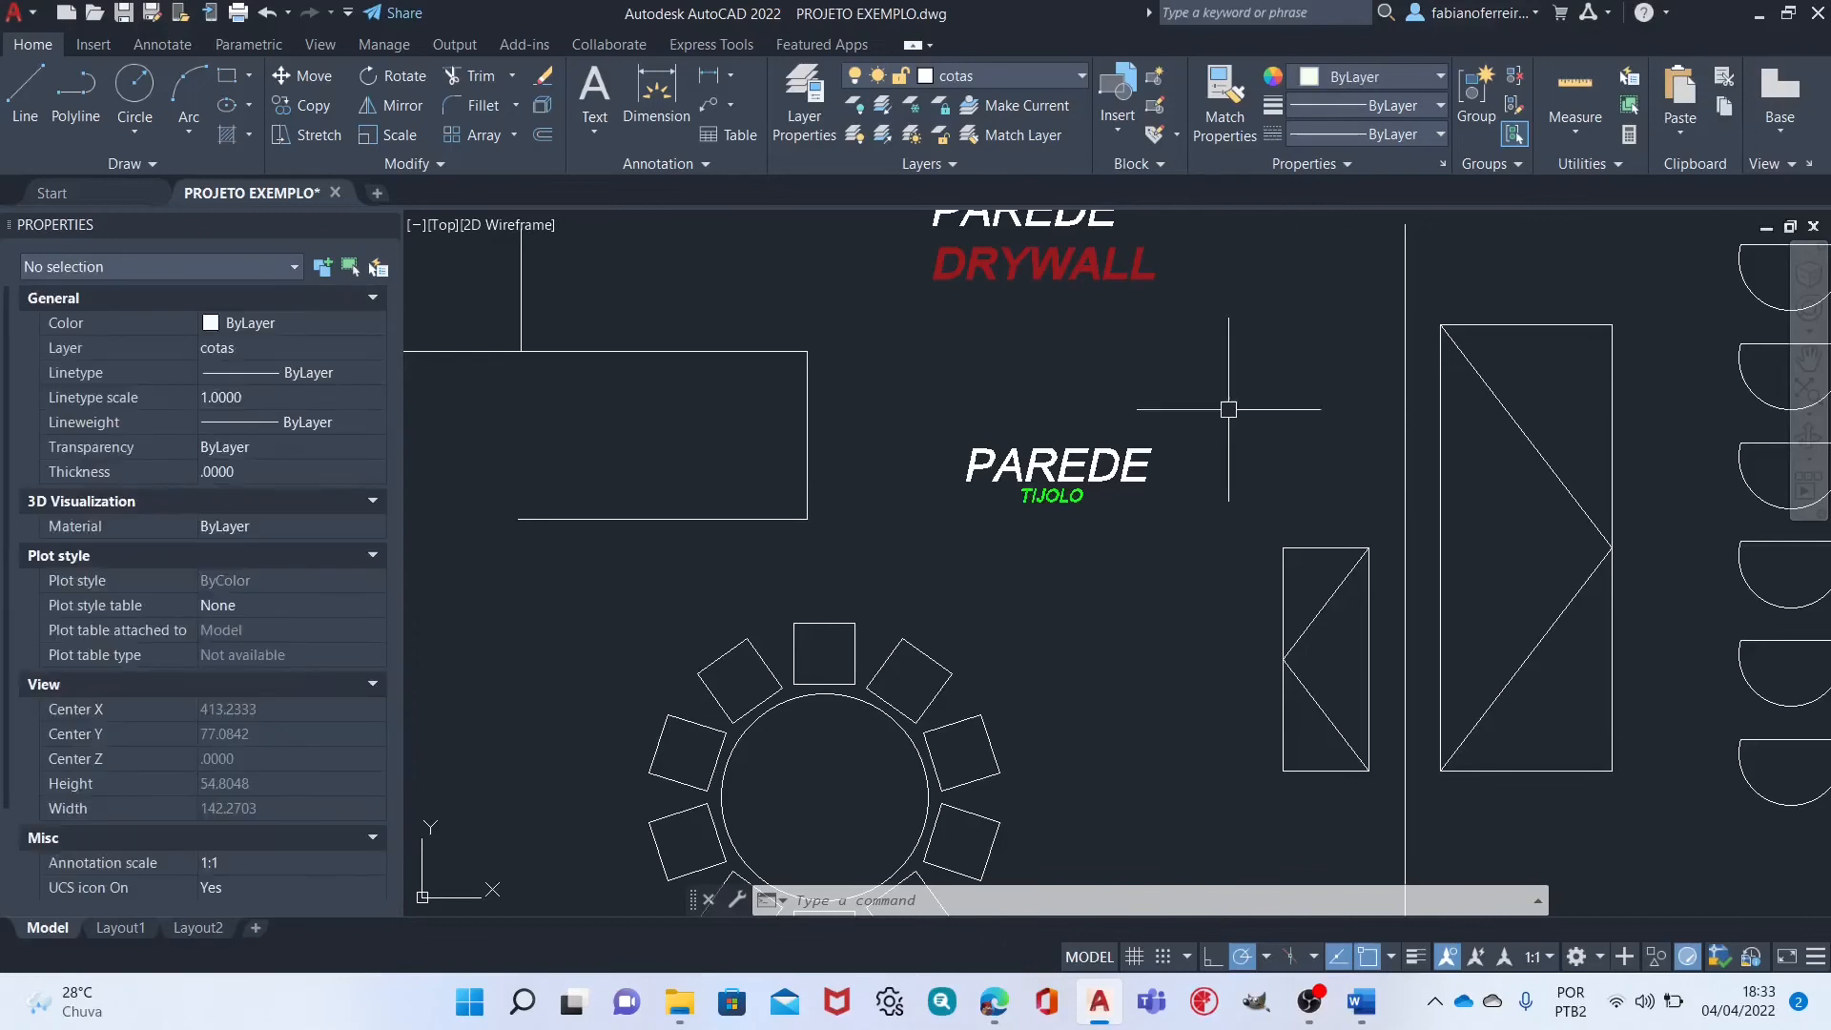
pyautogui.moveTo(1071, 417); pyautogui.dragTo(1083, 506, button='middle')
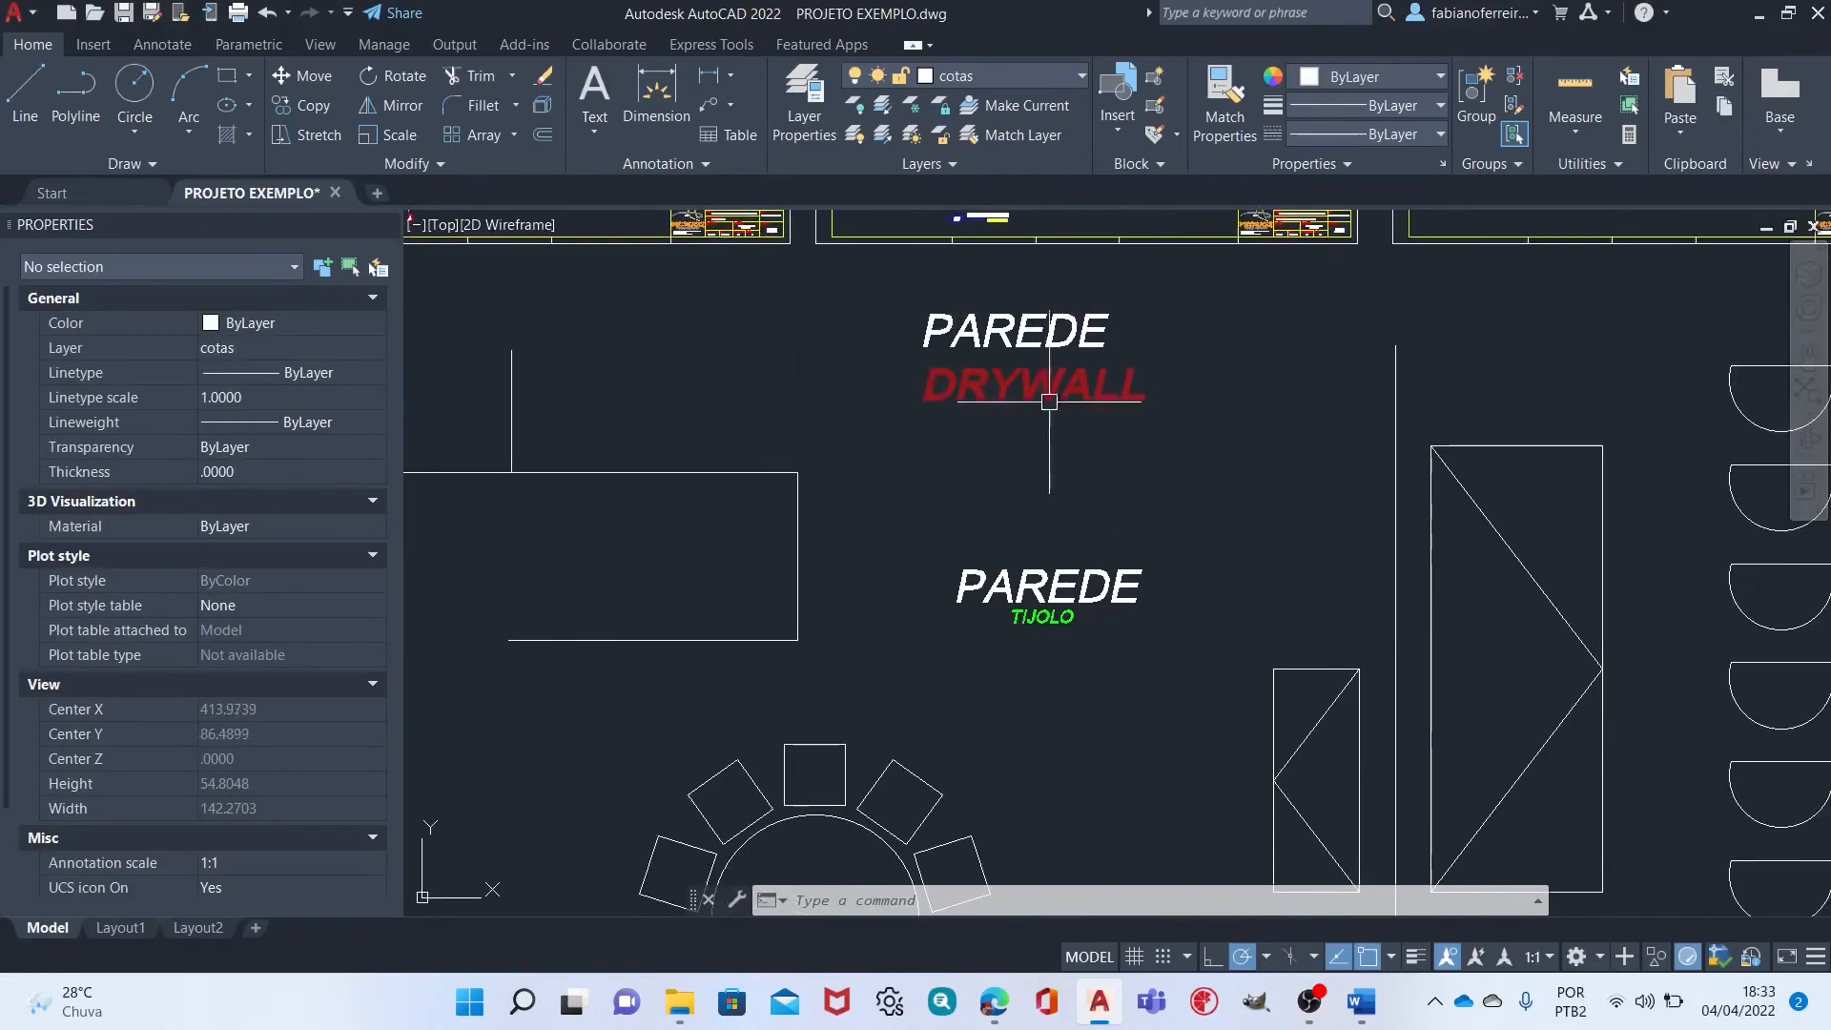
pyautogui.moveTo(850, 462); pyautogui.dragTo(889, 332, button='middle')
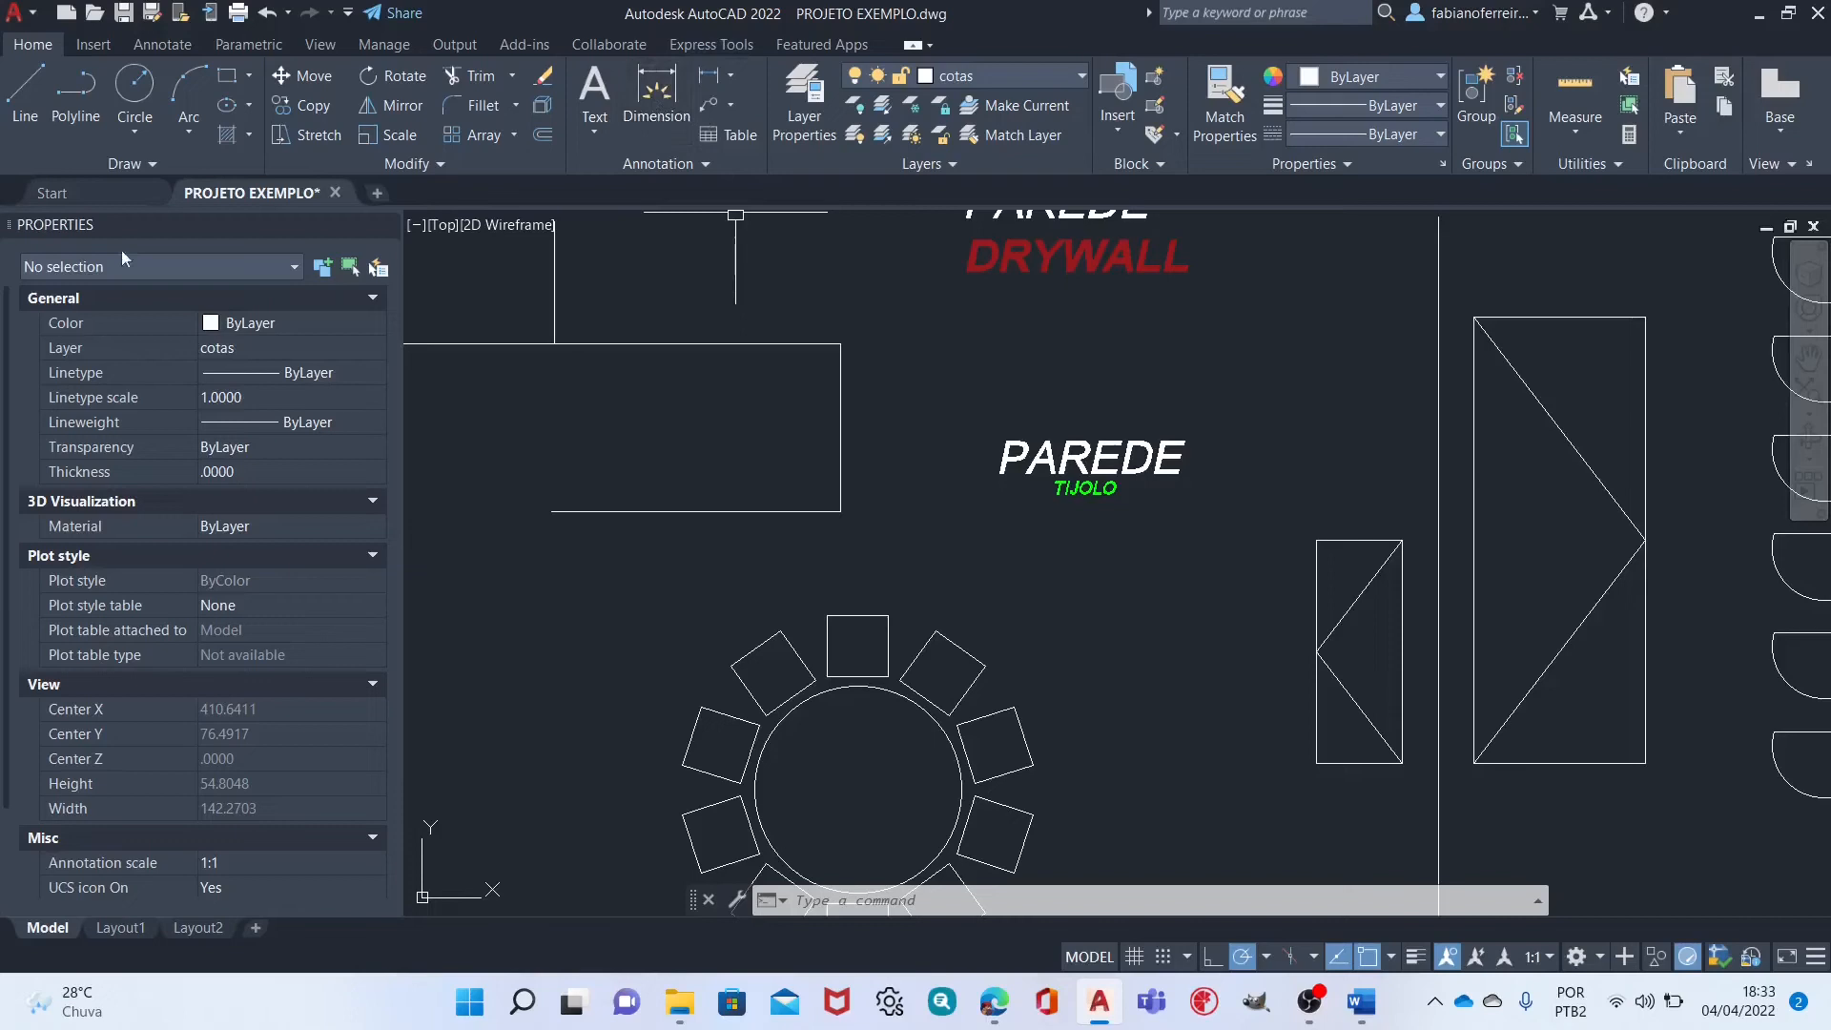
pyautogui.click(172, 48)
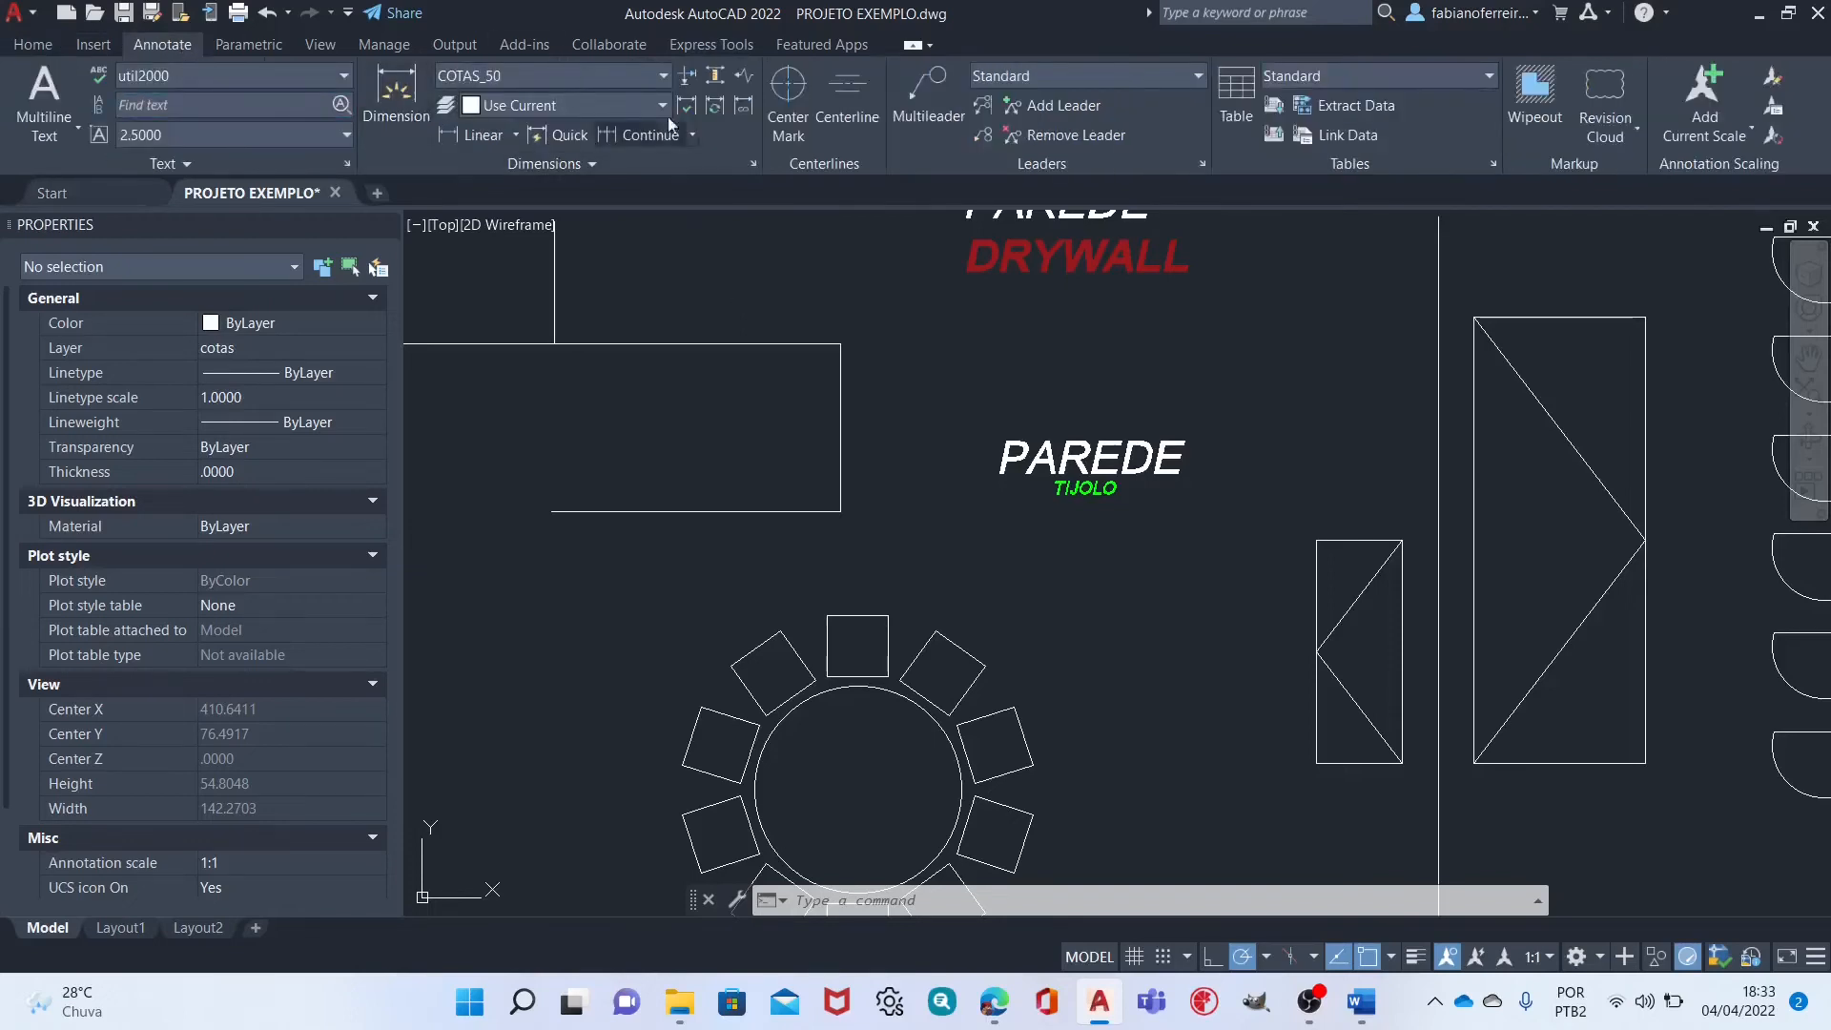
pyautogui.click(517, 137)
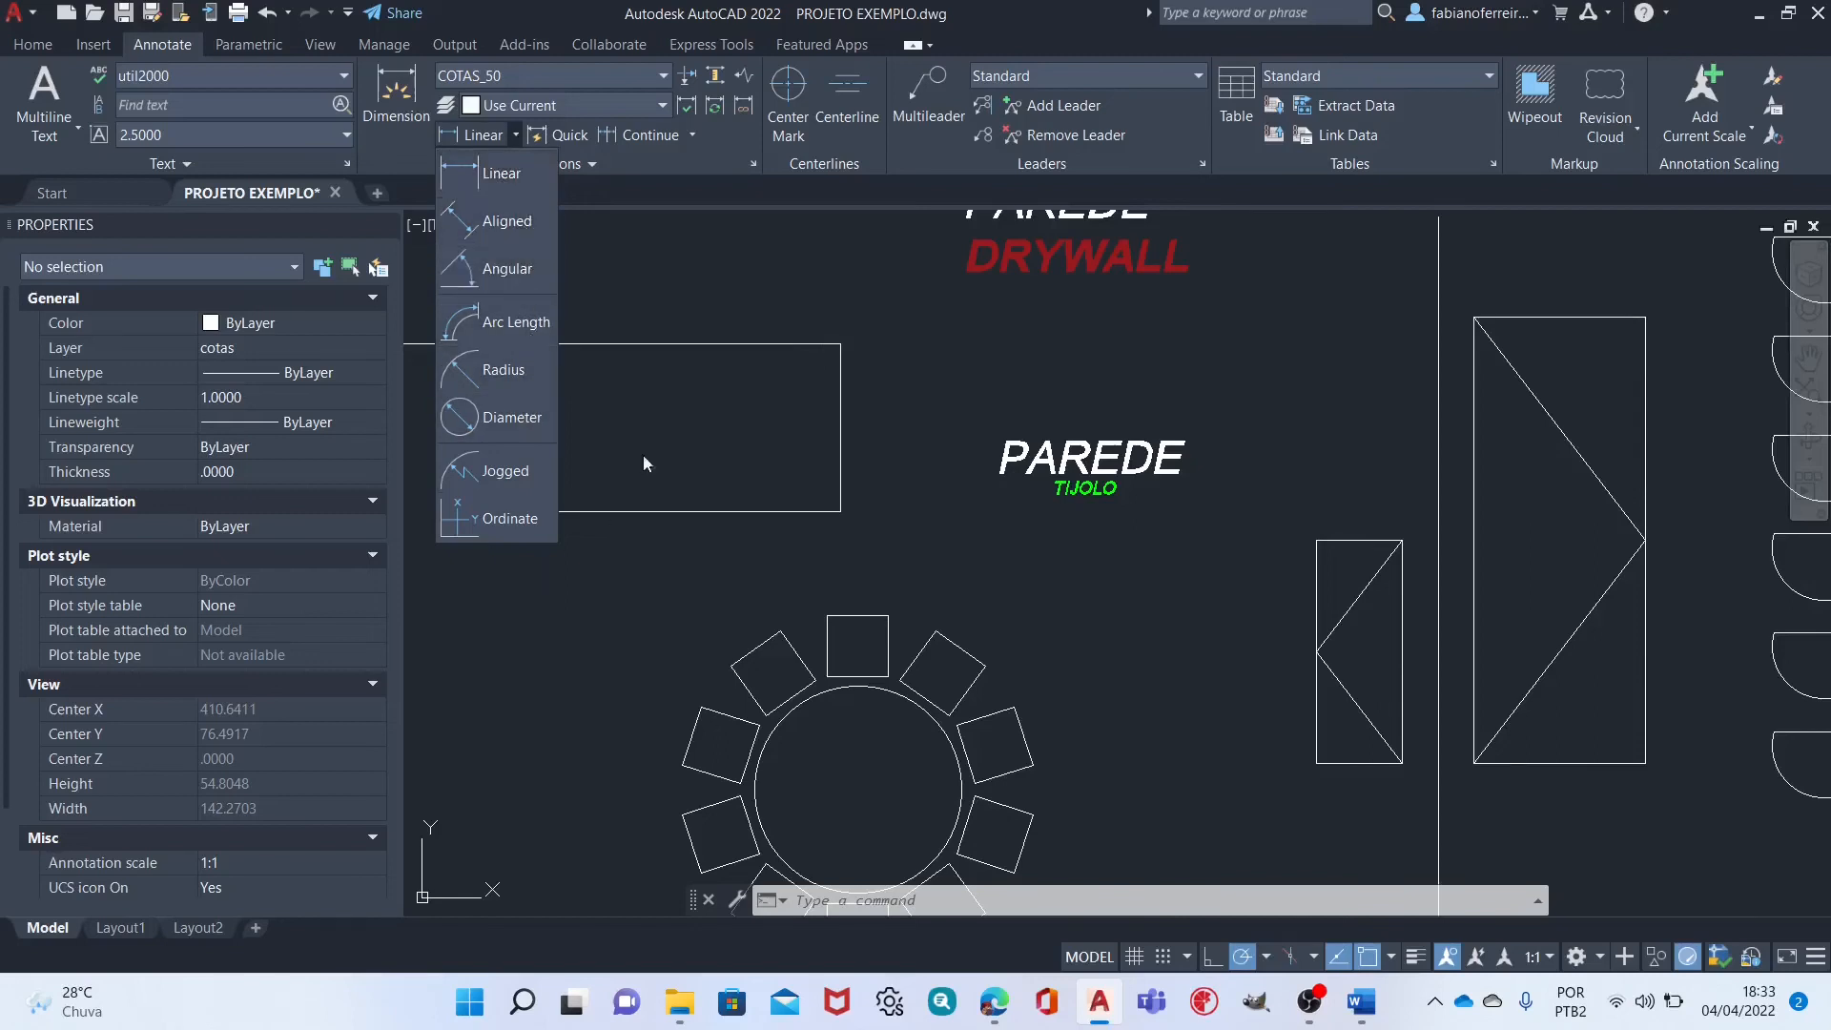
pyautogui.click(520, 139)
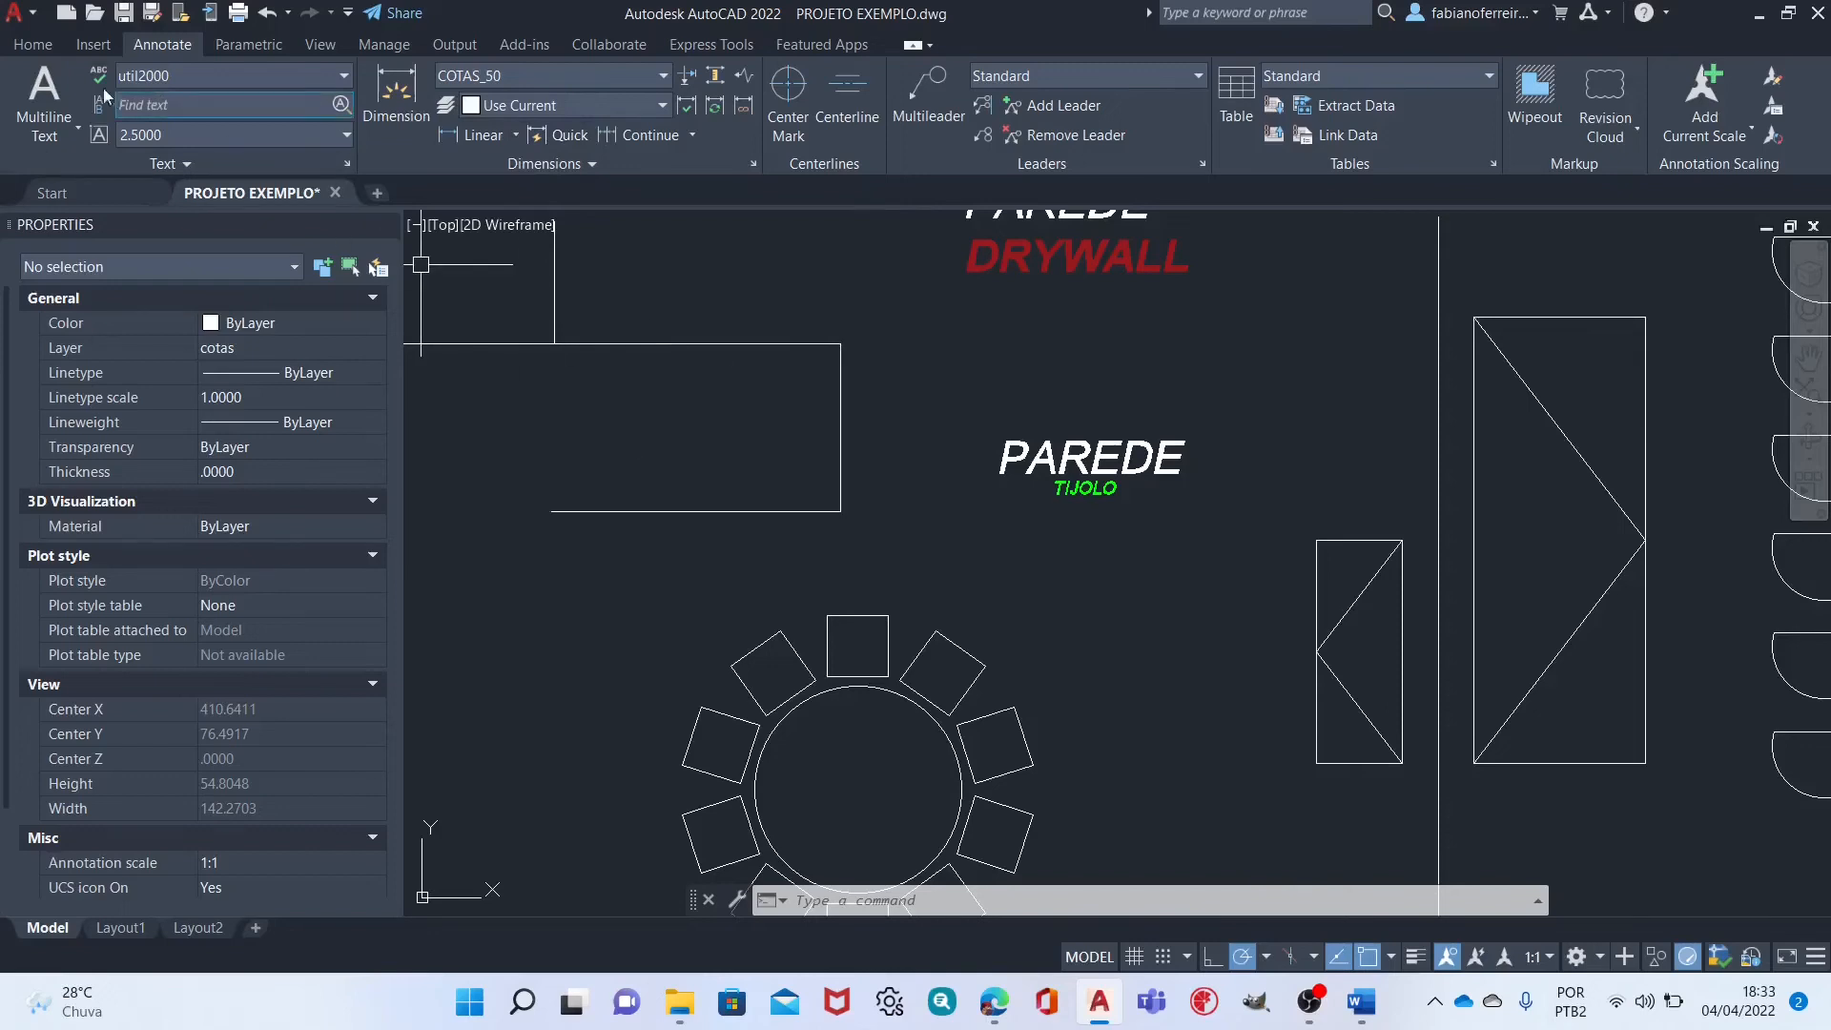
pyautogui.click(44, 48)
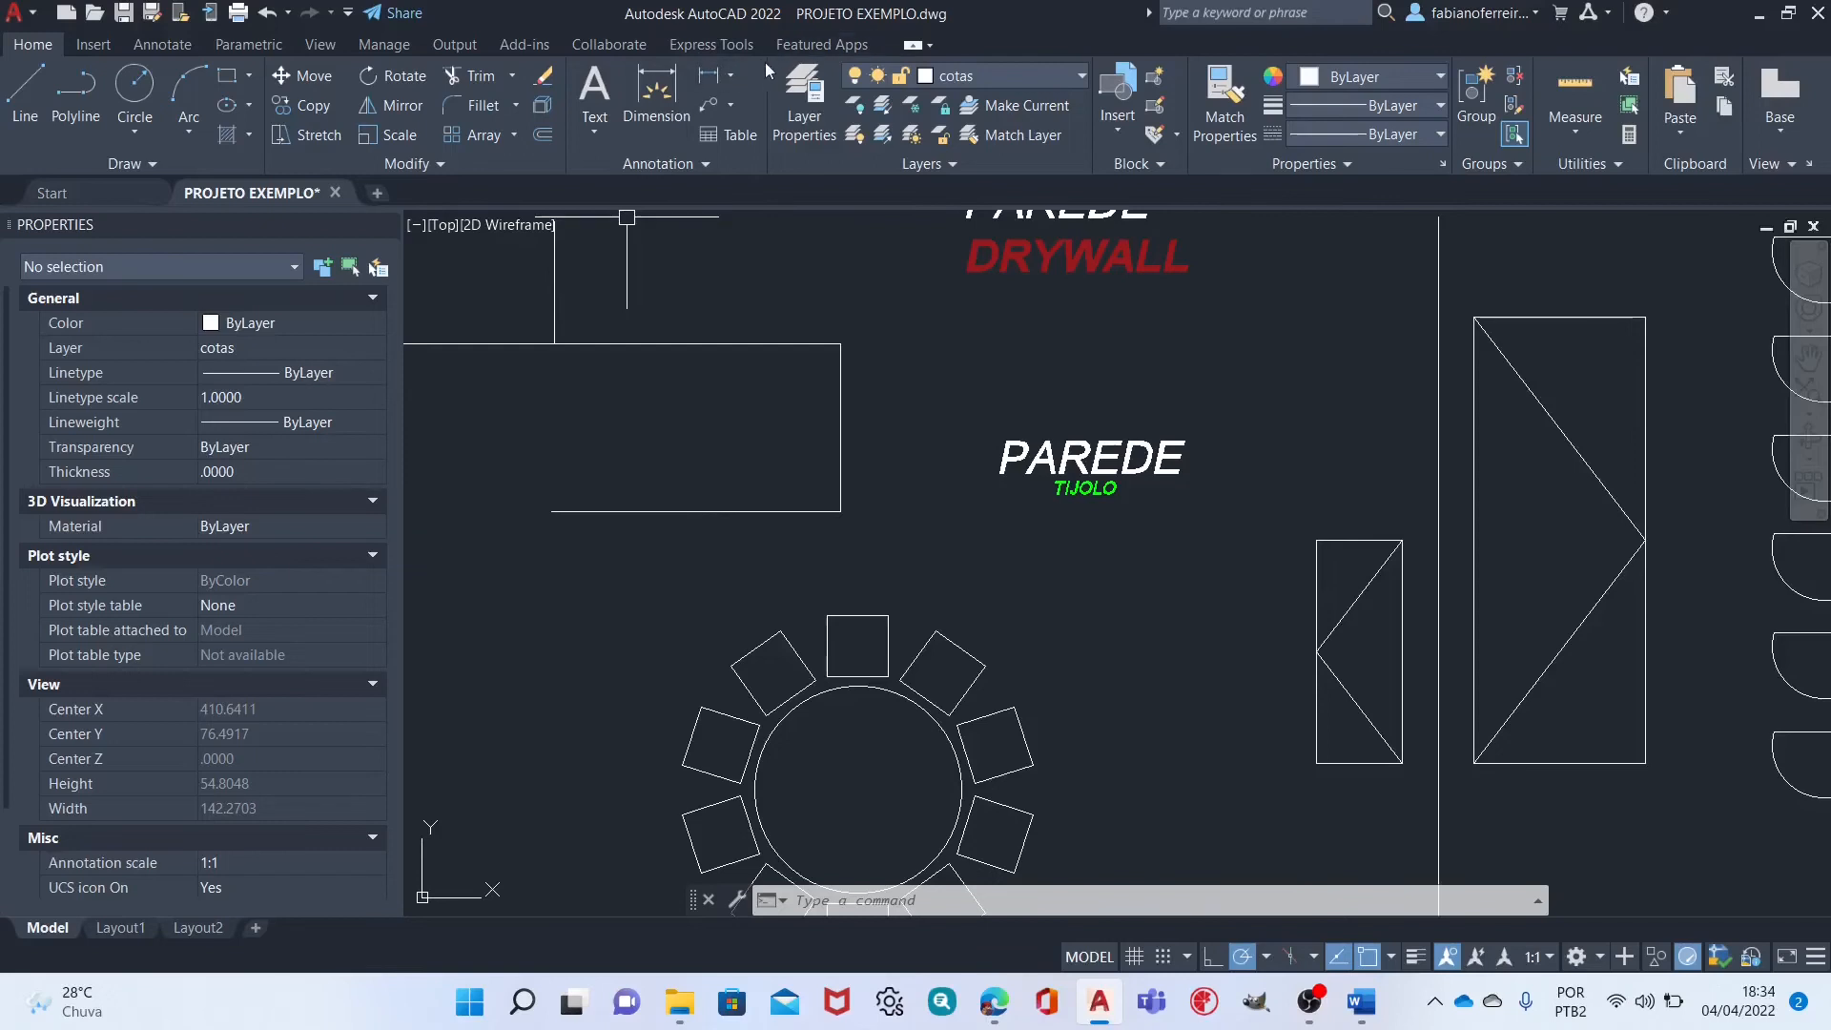
# Add a linear dimension to the open rectangle's lower edge, from its left end to its right corner, placed just below the line.
pyautogui.click(709, 87)
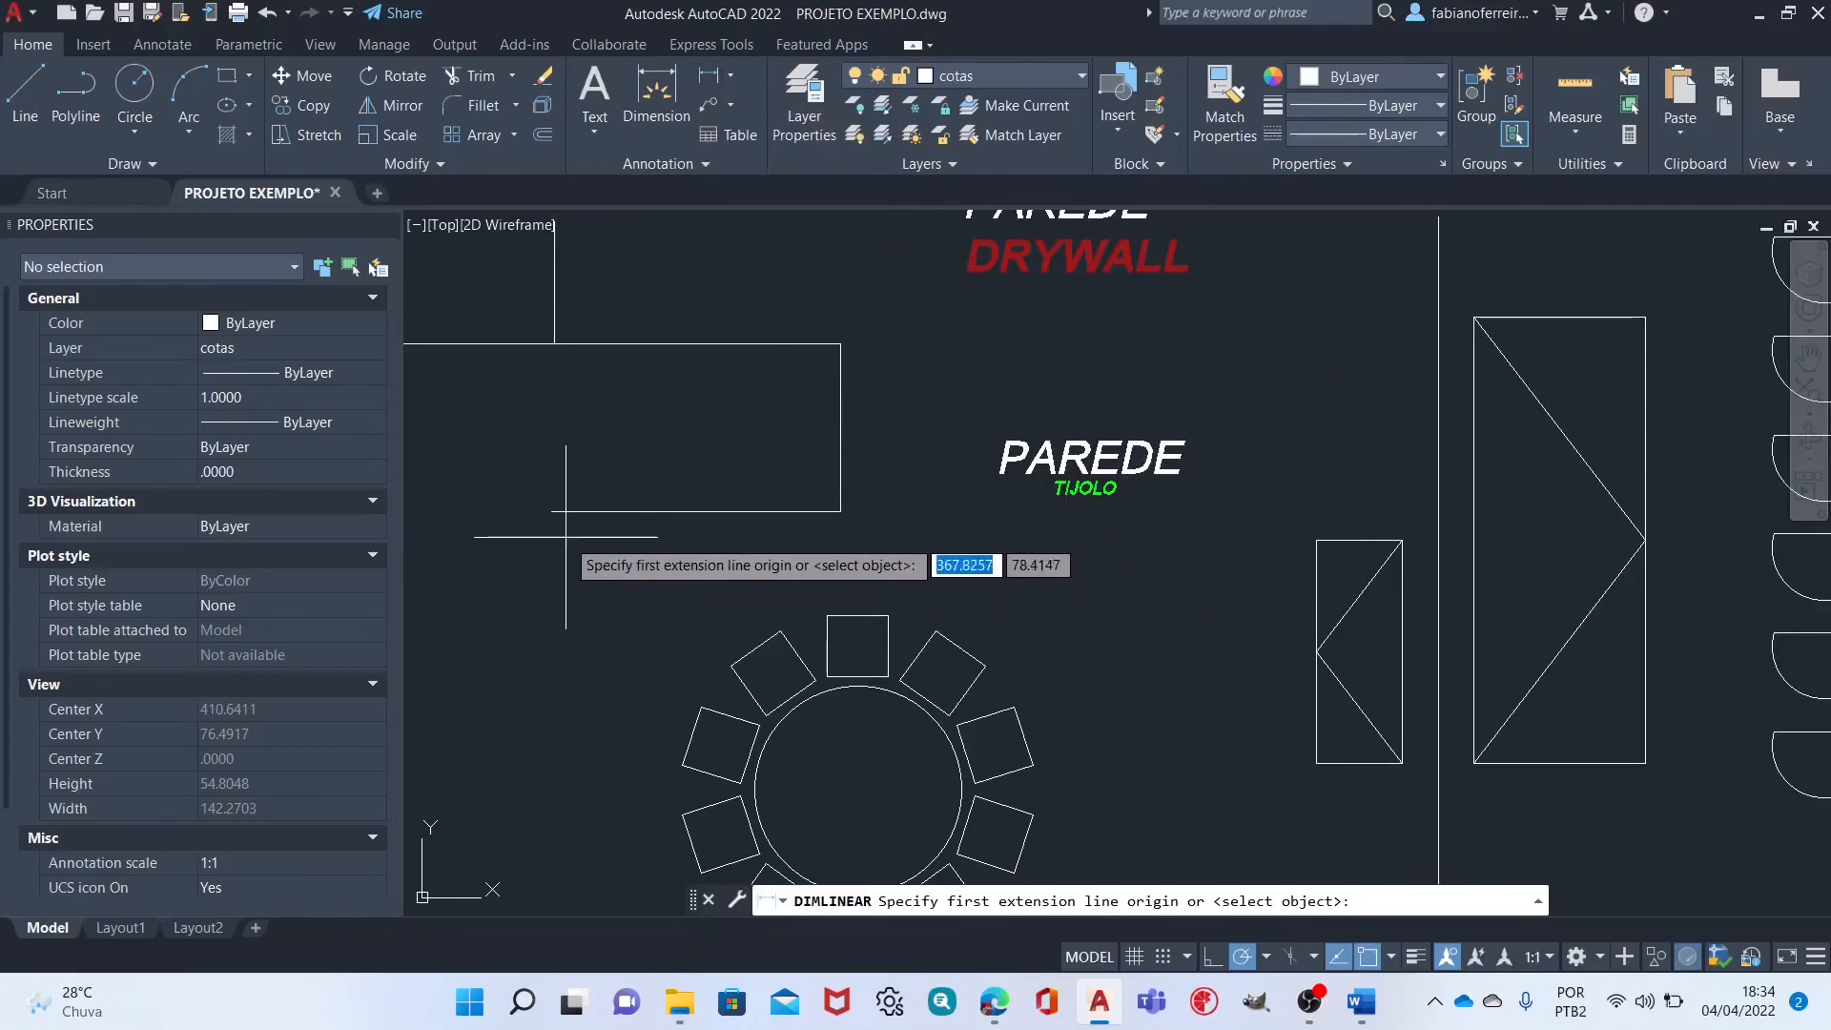
pyautogui.click(552, 511)
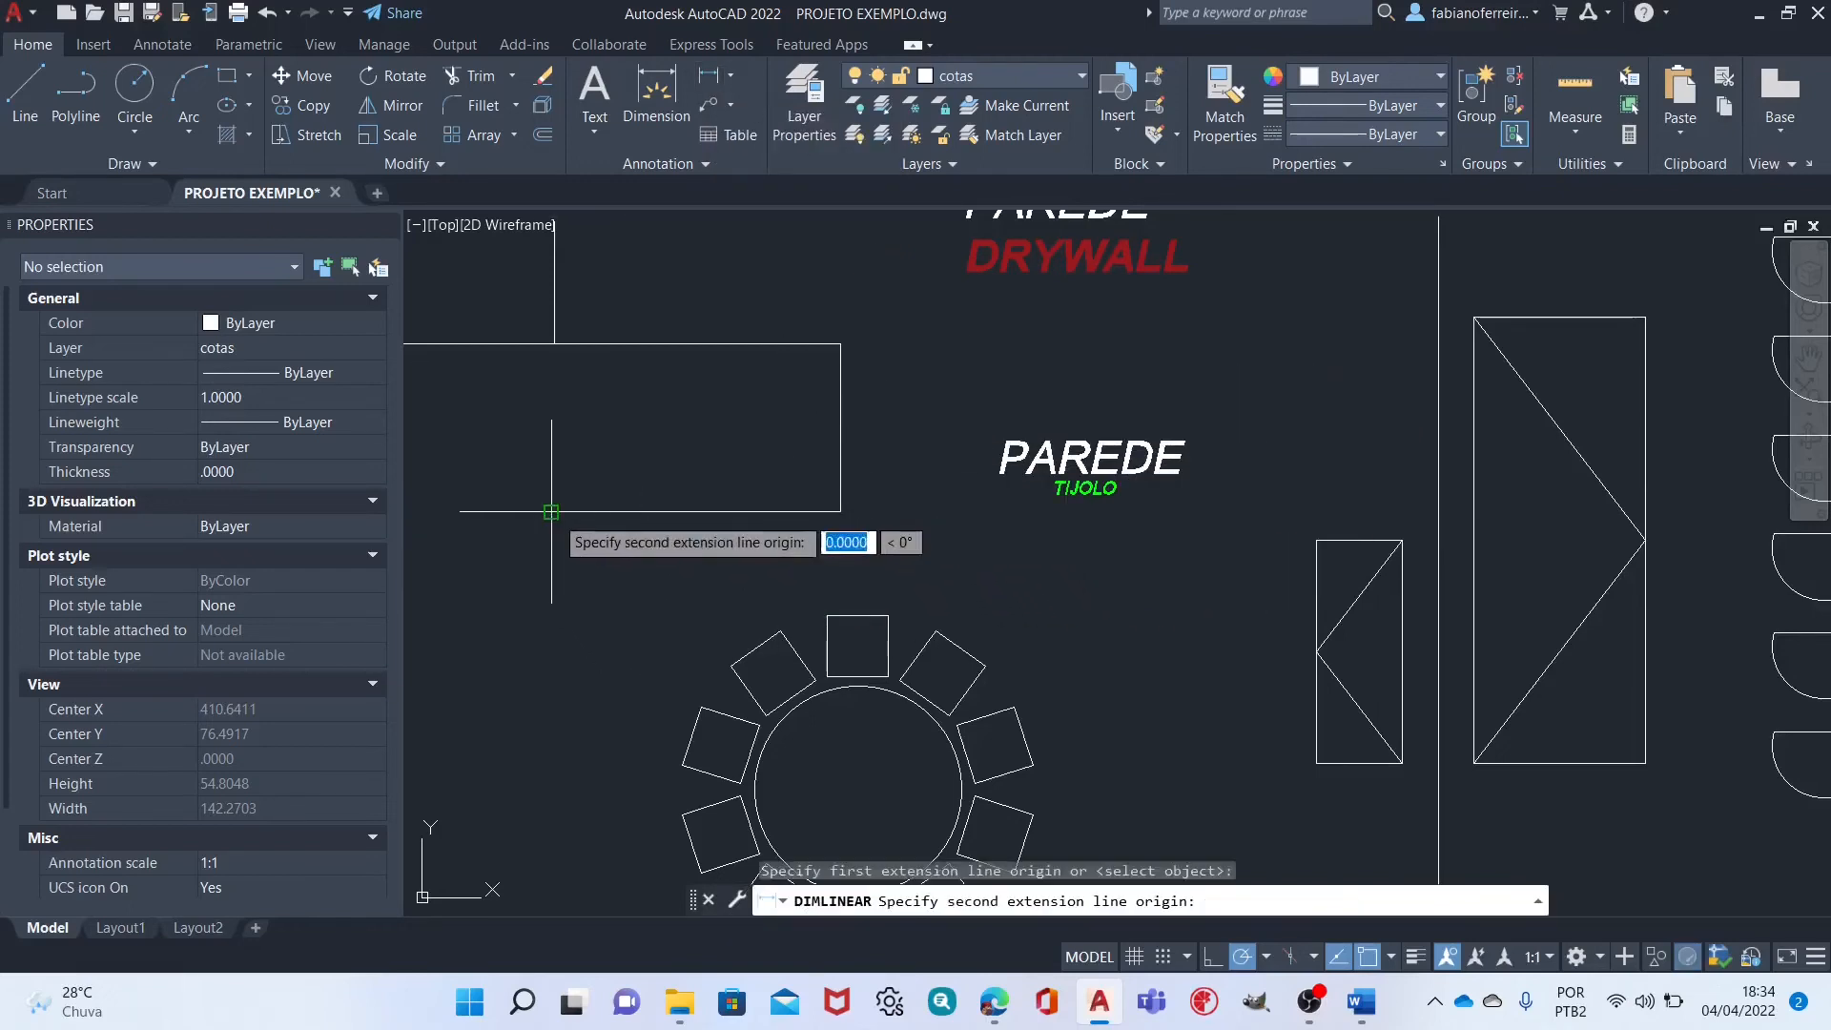
pyautogui.click(840, 511)
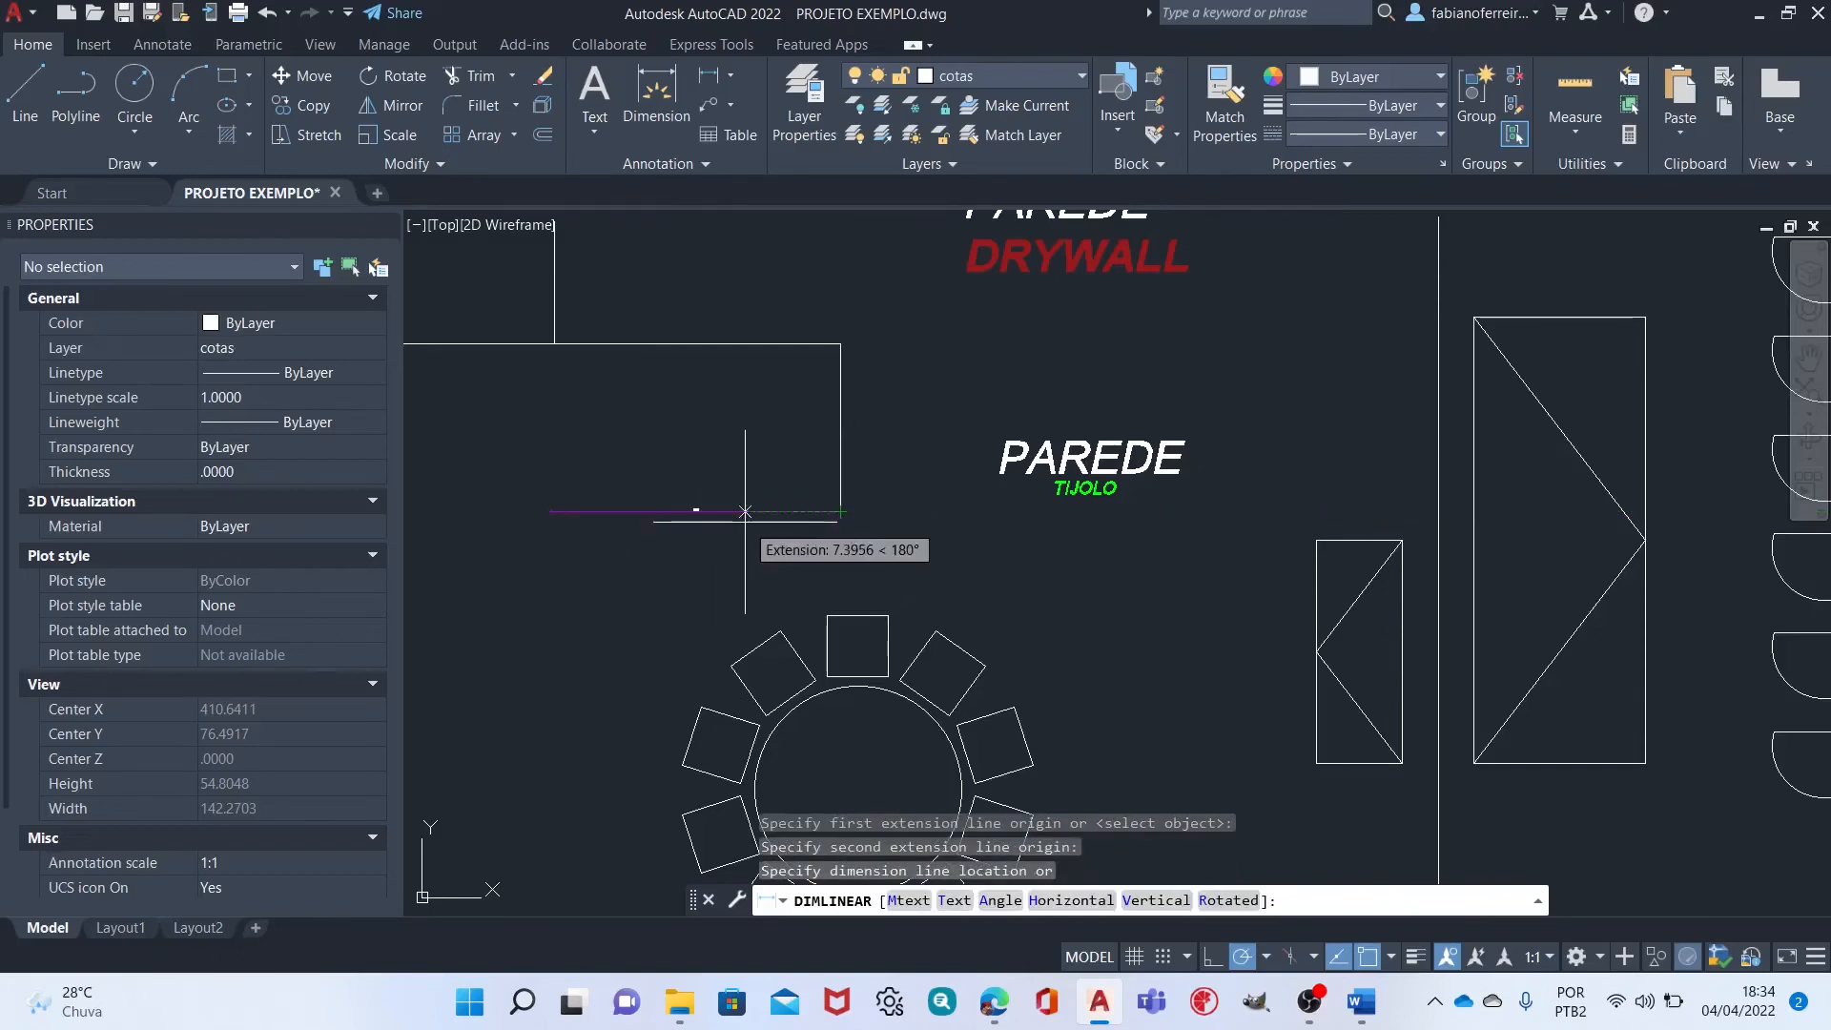
pyautogui.click(706, 536)
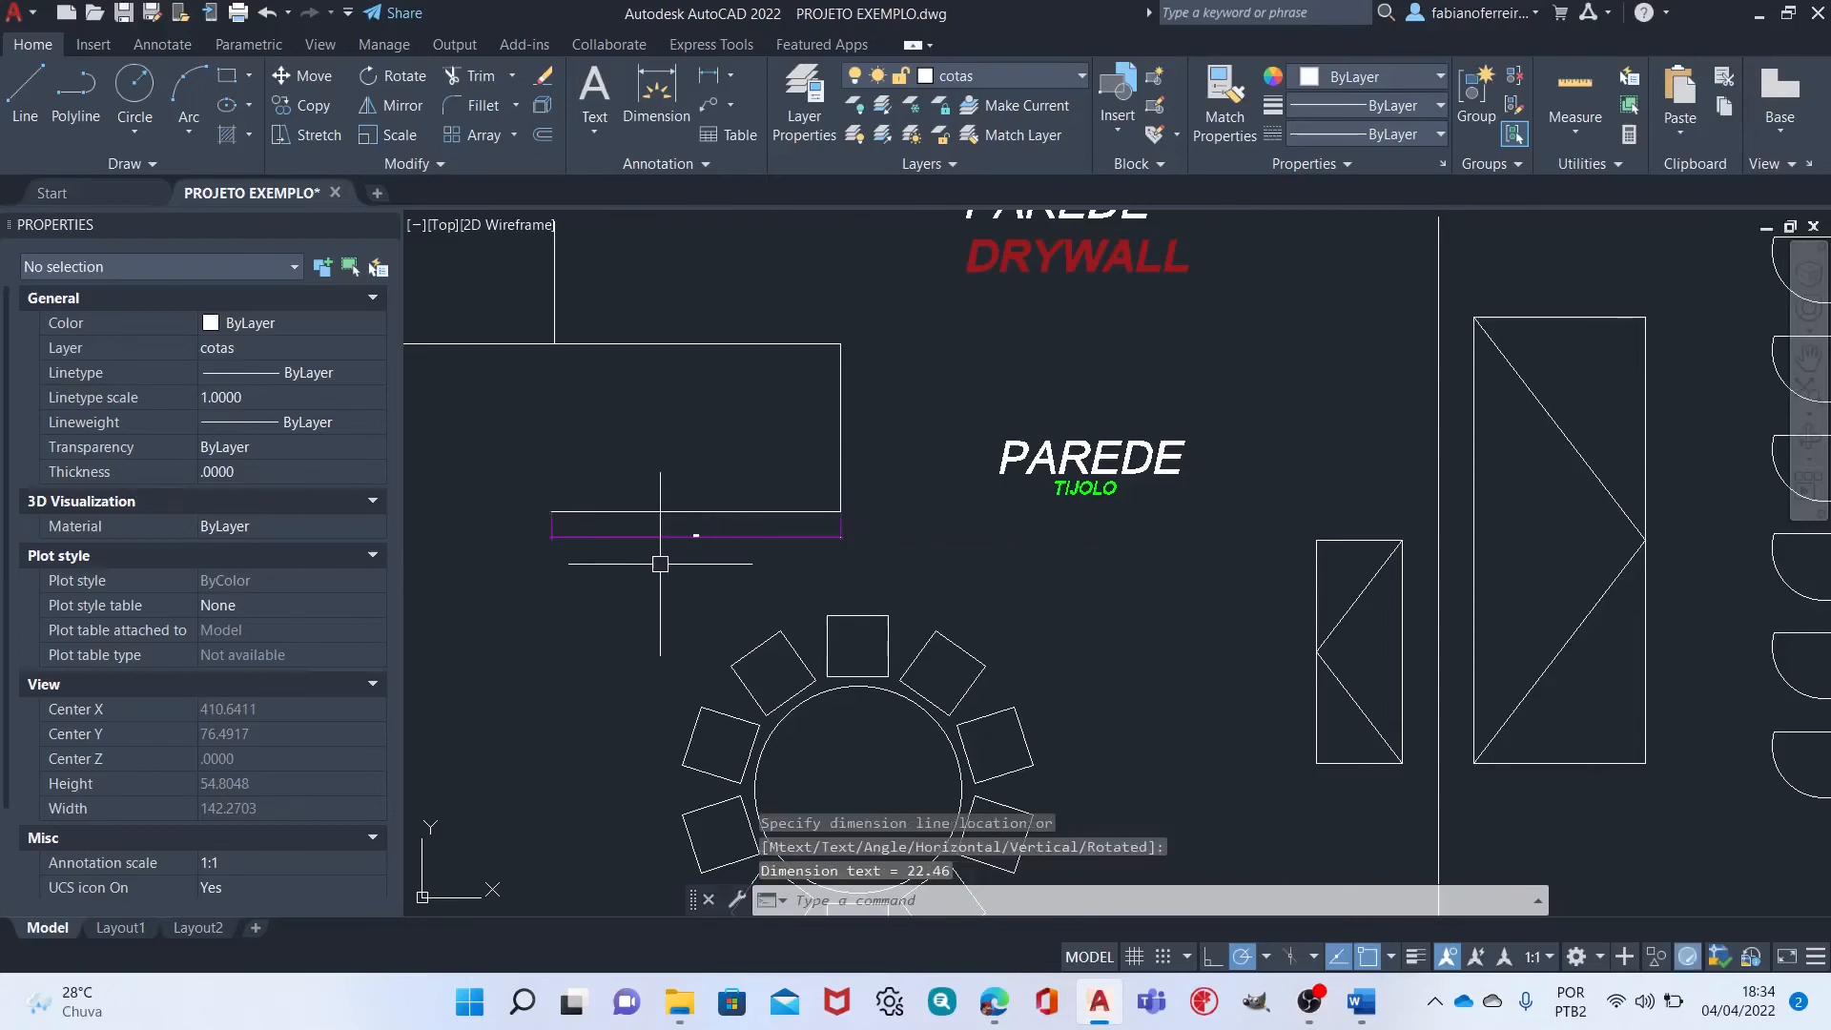
# Examine how the new dimension's text size compares with the rectangle's lower and right edges.
pyautogui.scroll(2, 680, 546)
pyautogui.scroll(1, 957, 402)
pyautogui.scroll(-2, 1079, 374)
pyautogui.scroll(-5, 981, 381)
pyautogui.scroll(3, 980, 372)
pyautogui.click(936, 310)
pyautogui.click(914, 334)
pyautogui.click(914, 336)
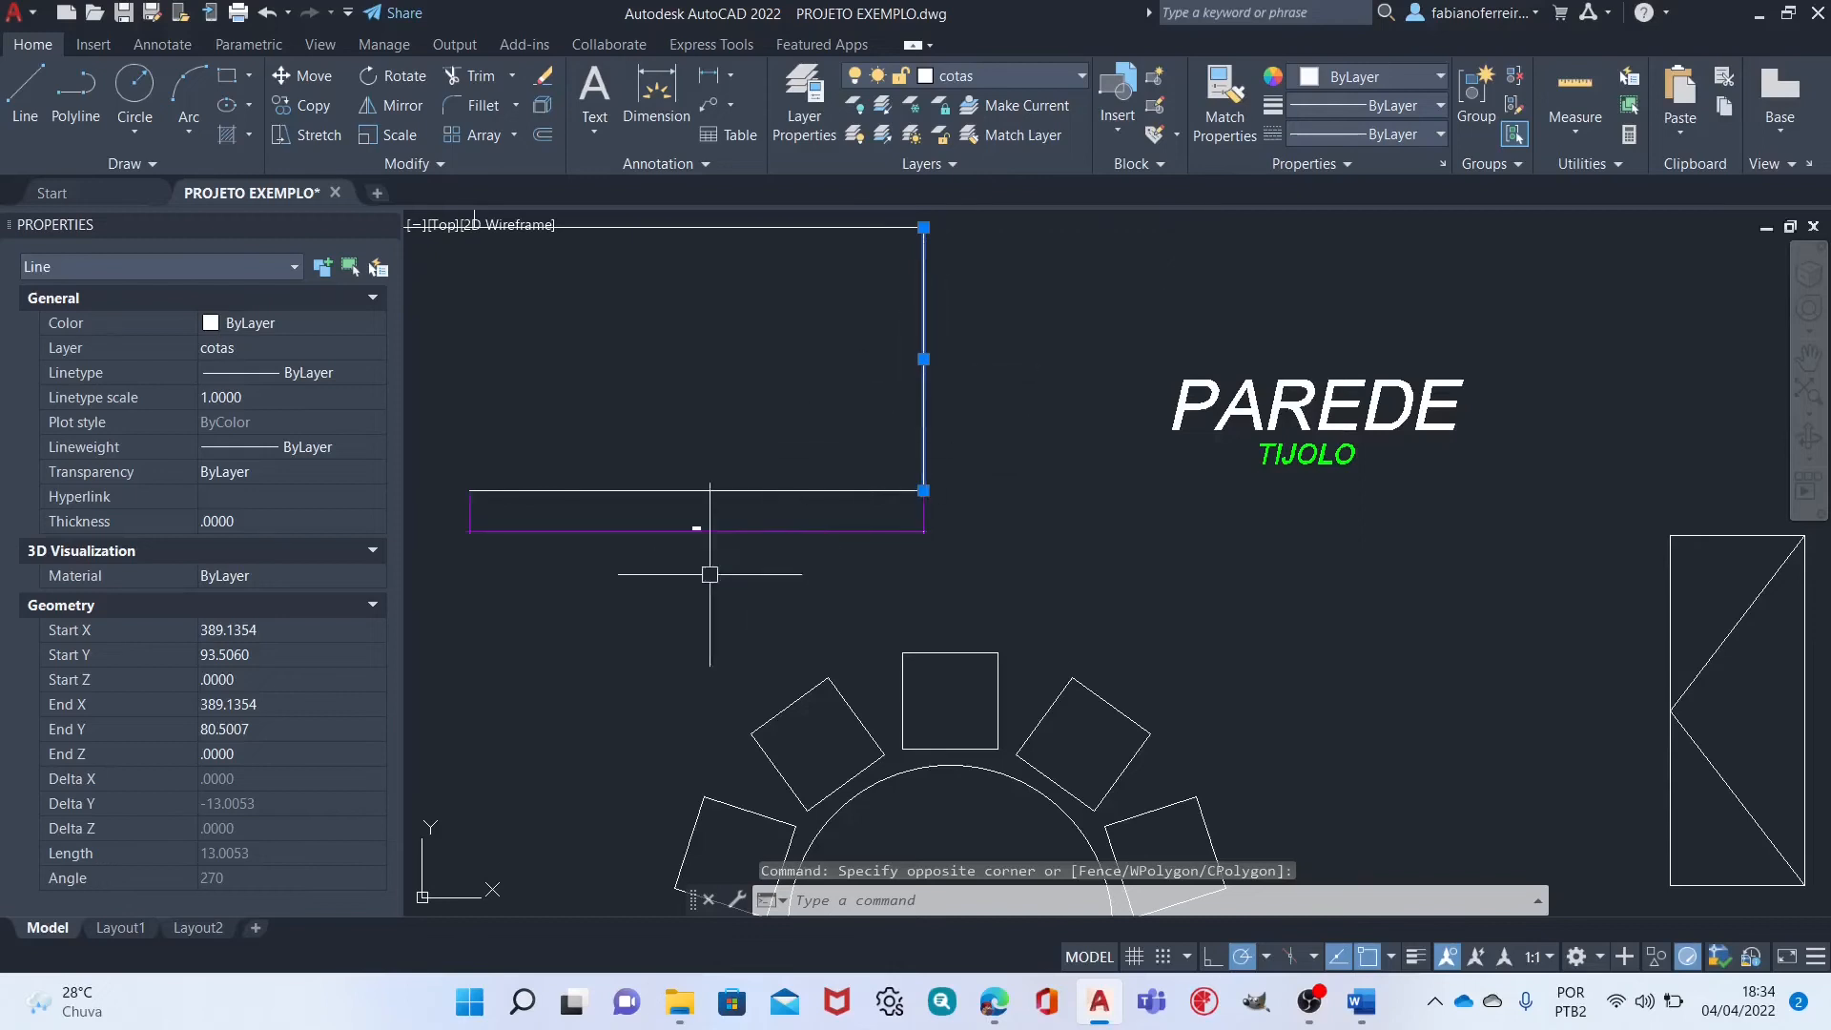
pyautogui.scroll(4, 658, 549)
pyautogui.scroll(2, 851, 400)
pyautogui.moveTo(835, 384); pyautogui.dragTo(885, 450, button='middle')
pyautogui.scroll(-3, 887, 450)
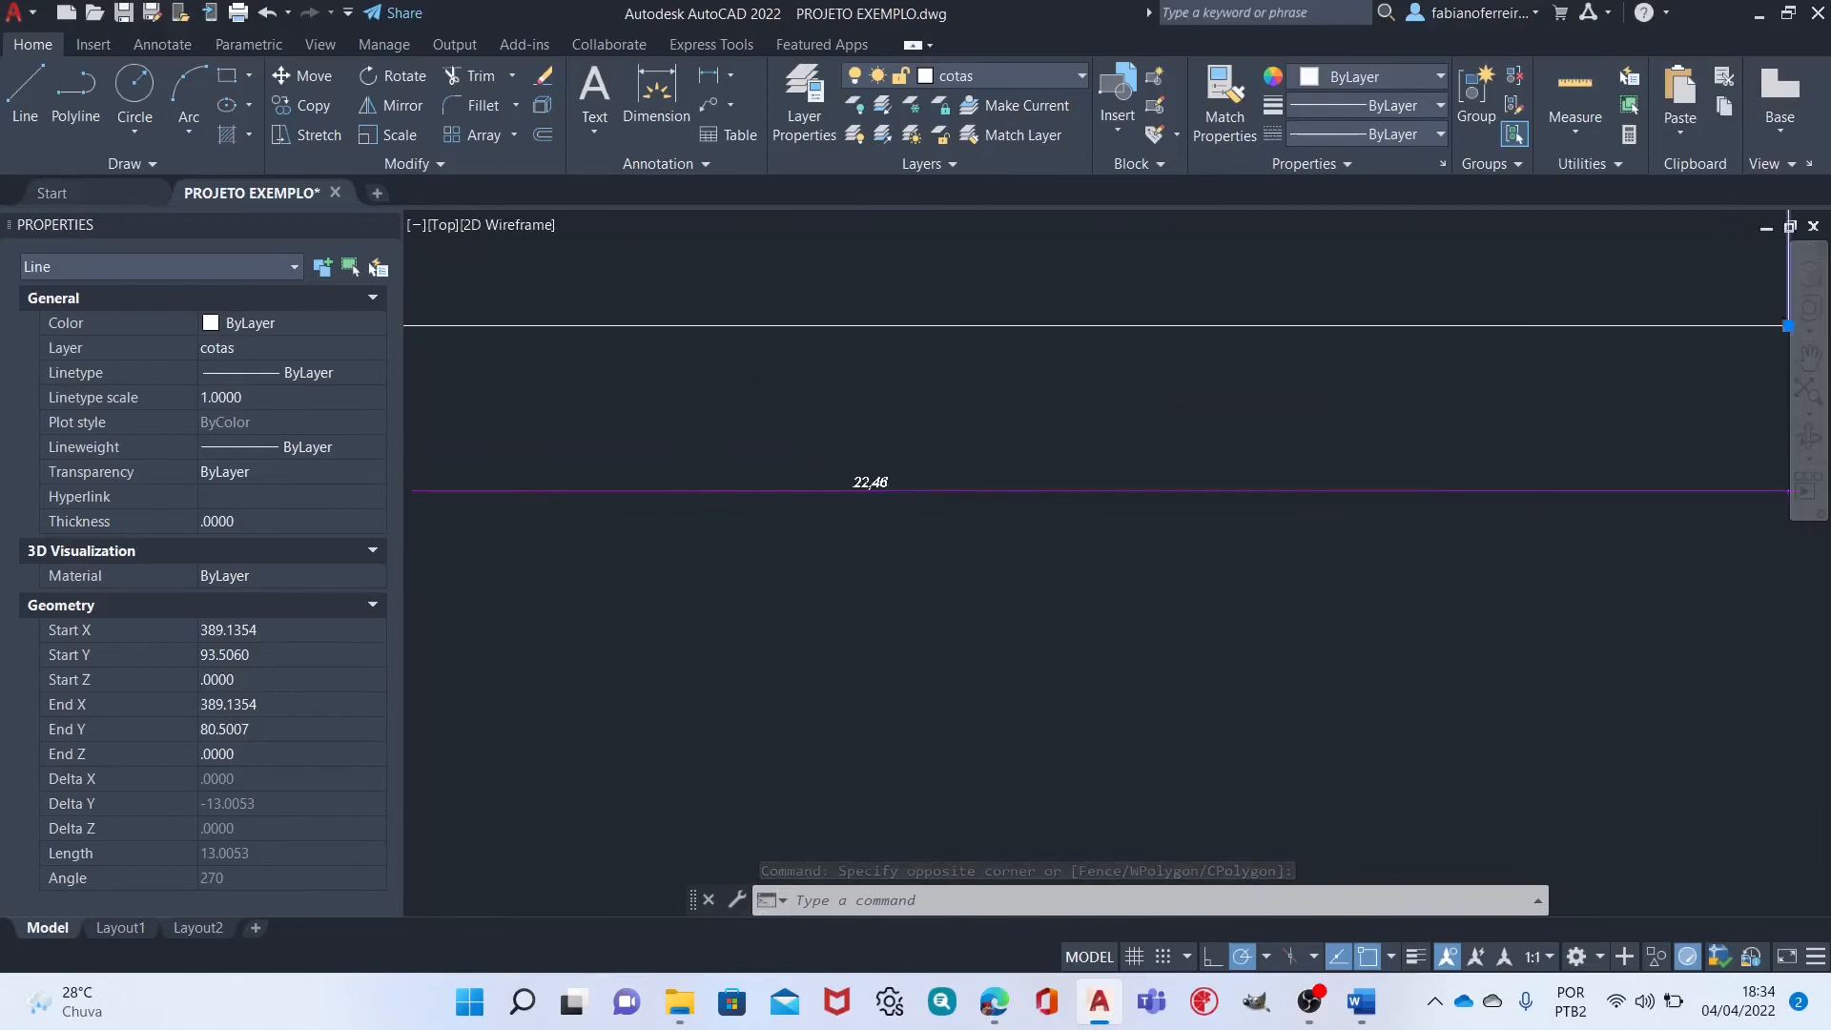
pyautogui.click(990, 318)
pyautogui.click(969, 409)
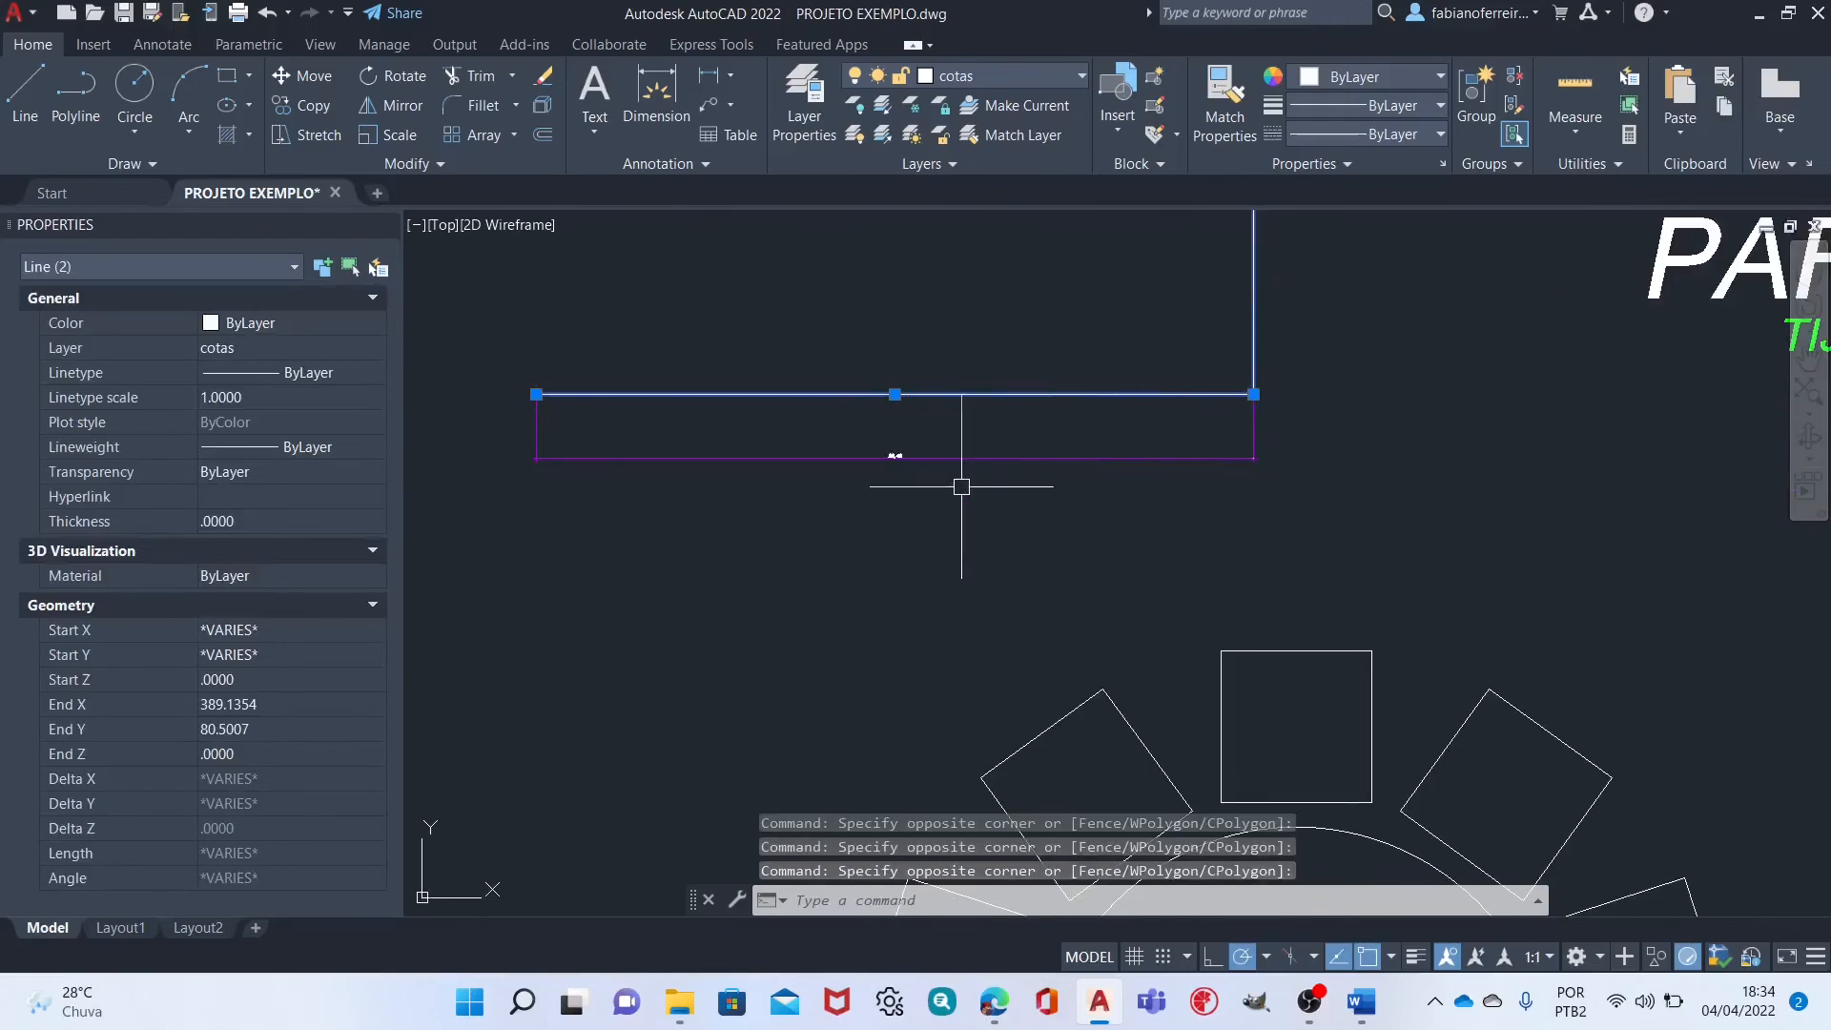
pyautogui.scroll(6, 895, 470)
pyautogui.moveTo(846, 360); pyautogui.dragTo(848, 432, button='middle')
pyautogui.scroll(-3, 887, 415)
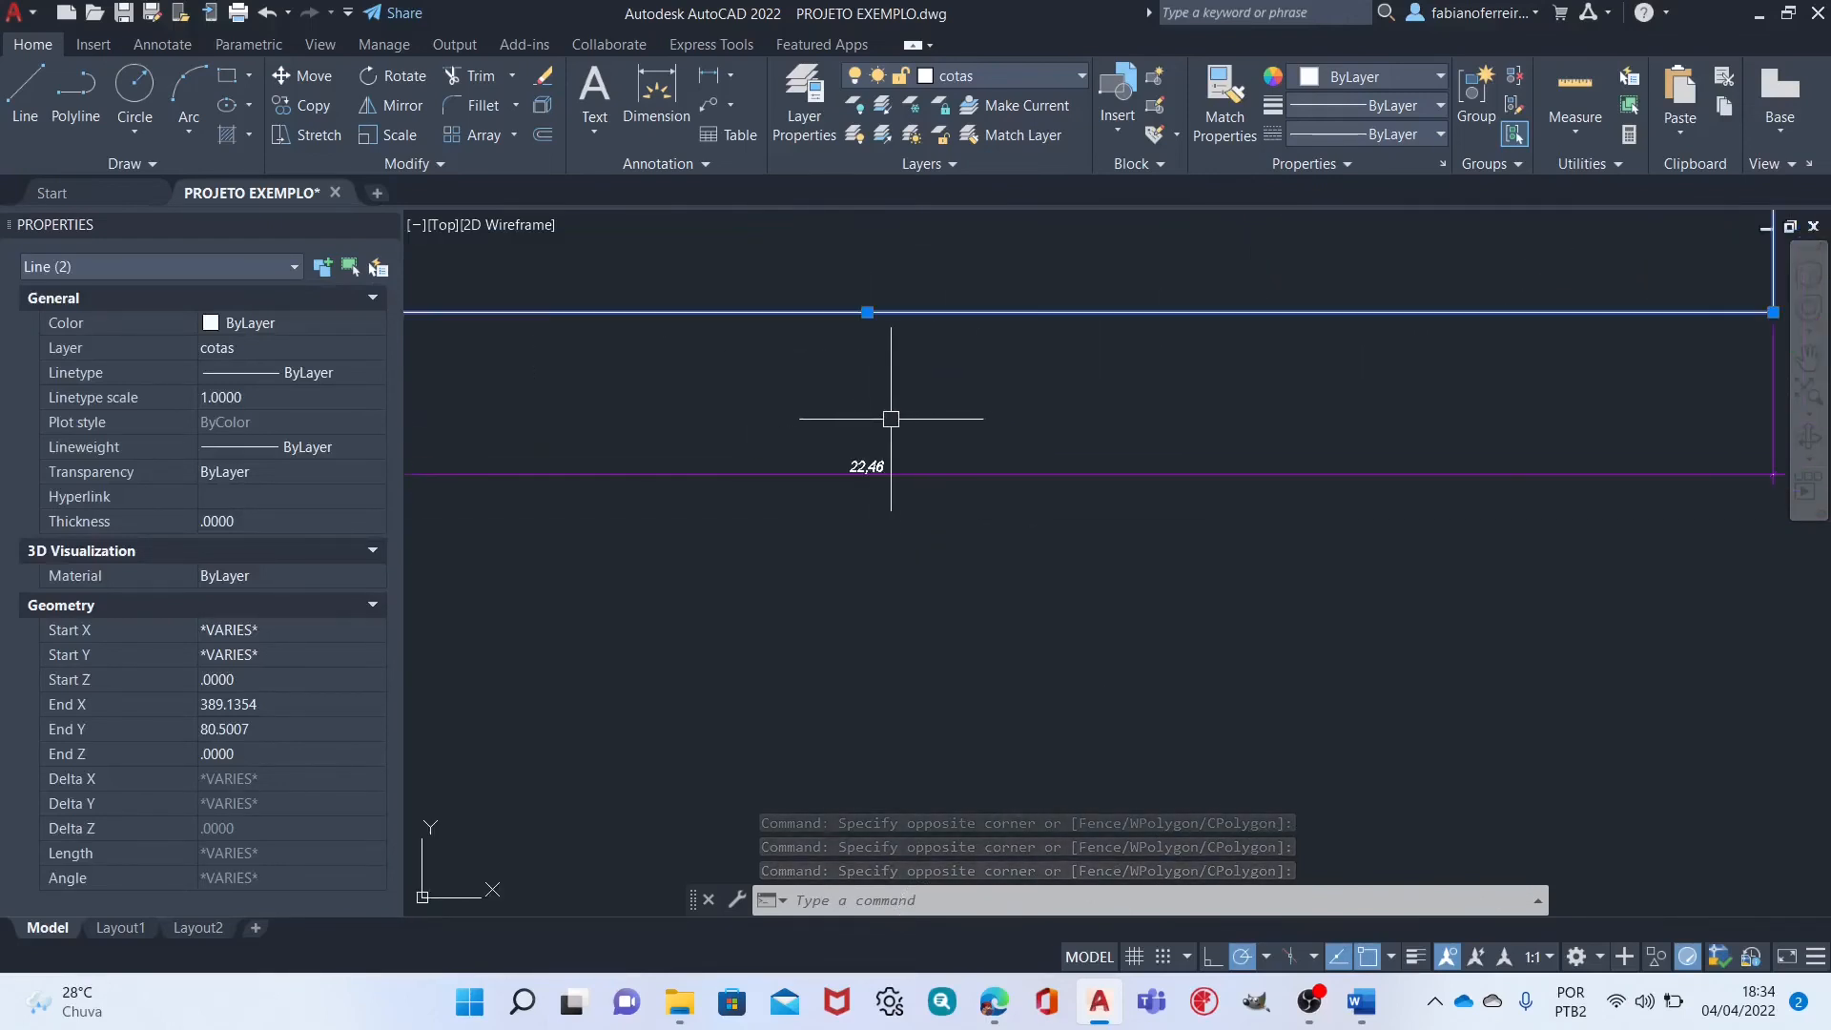
pyautogui.scroll(-4, 872, 426)
# Inspect the properties of the linear dimension below the open rectangle's lower edge.
pyautogui.click(924, 440)
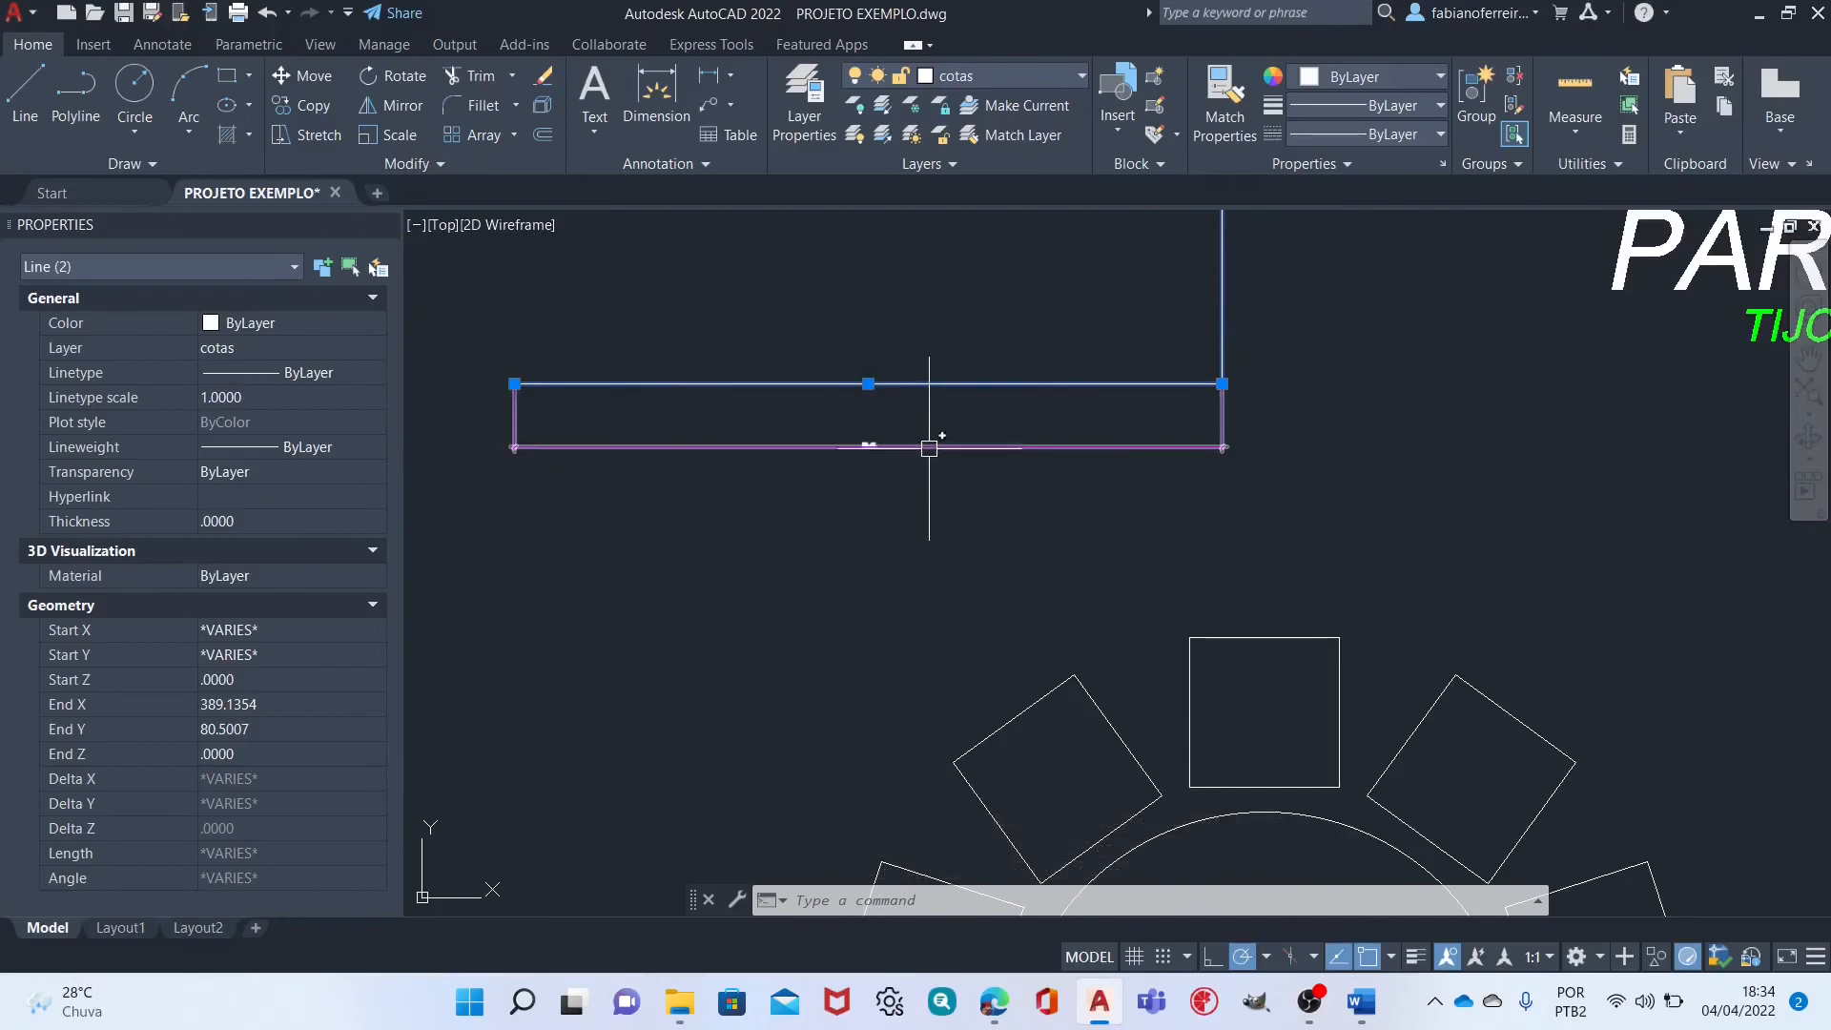
pyautogui.press('Escape')
pyautogui.click(906, 441)
pyautogui.click(841, 450)
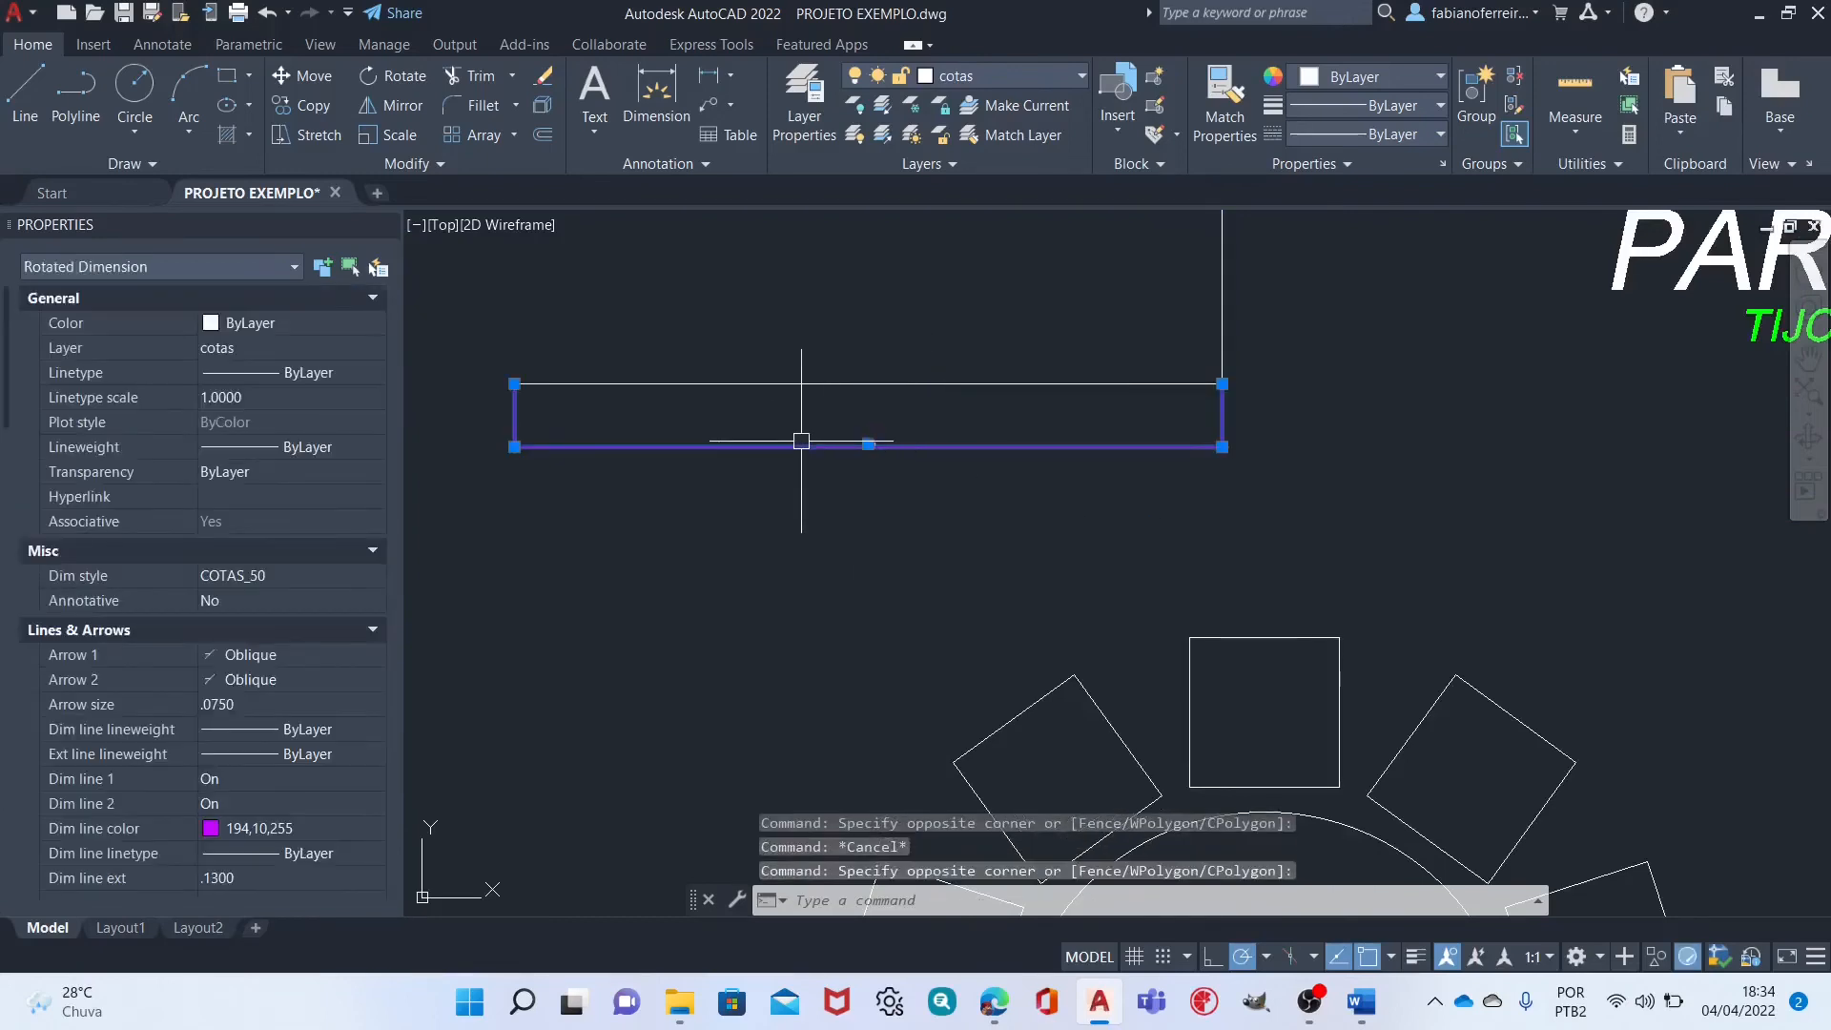
pyautogui.press('Escape')
# Examine the size and placement of the existing dimensions around the QUARTO on the ground floor plan.
pyautogui.scroll(-10, 801, 441)
pyautogui.scroll(3, 621, 481)
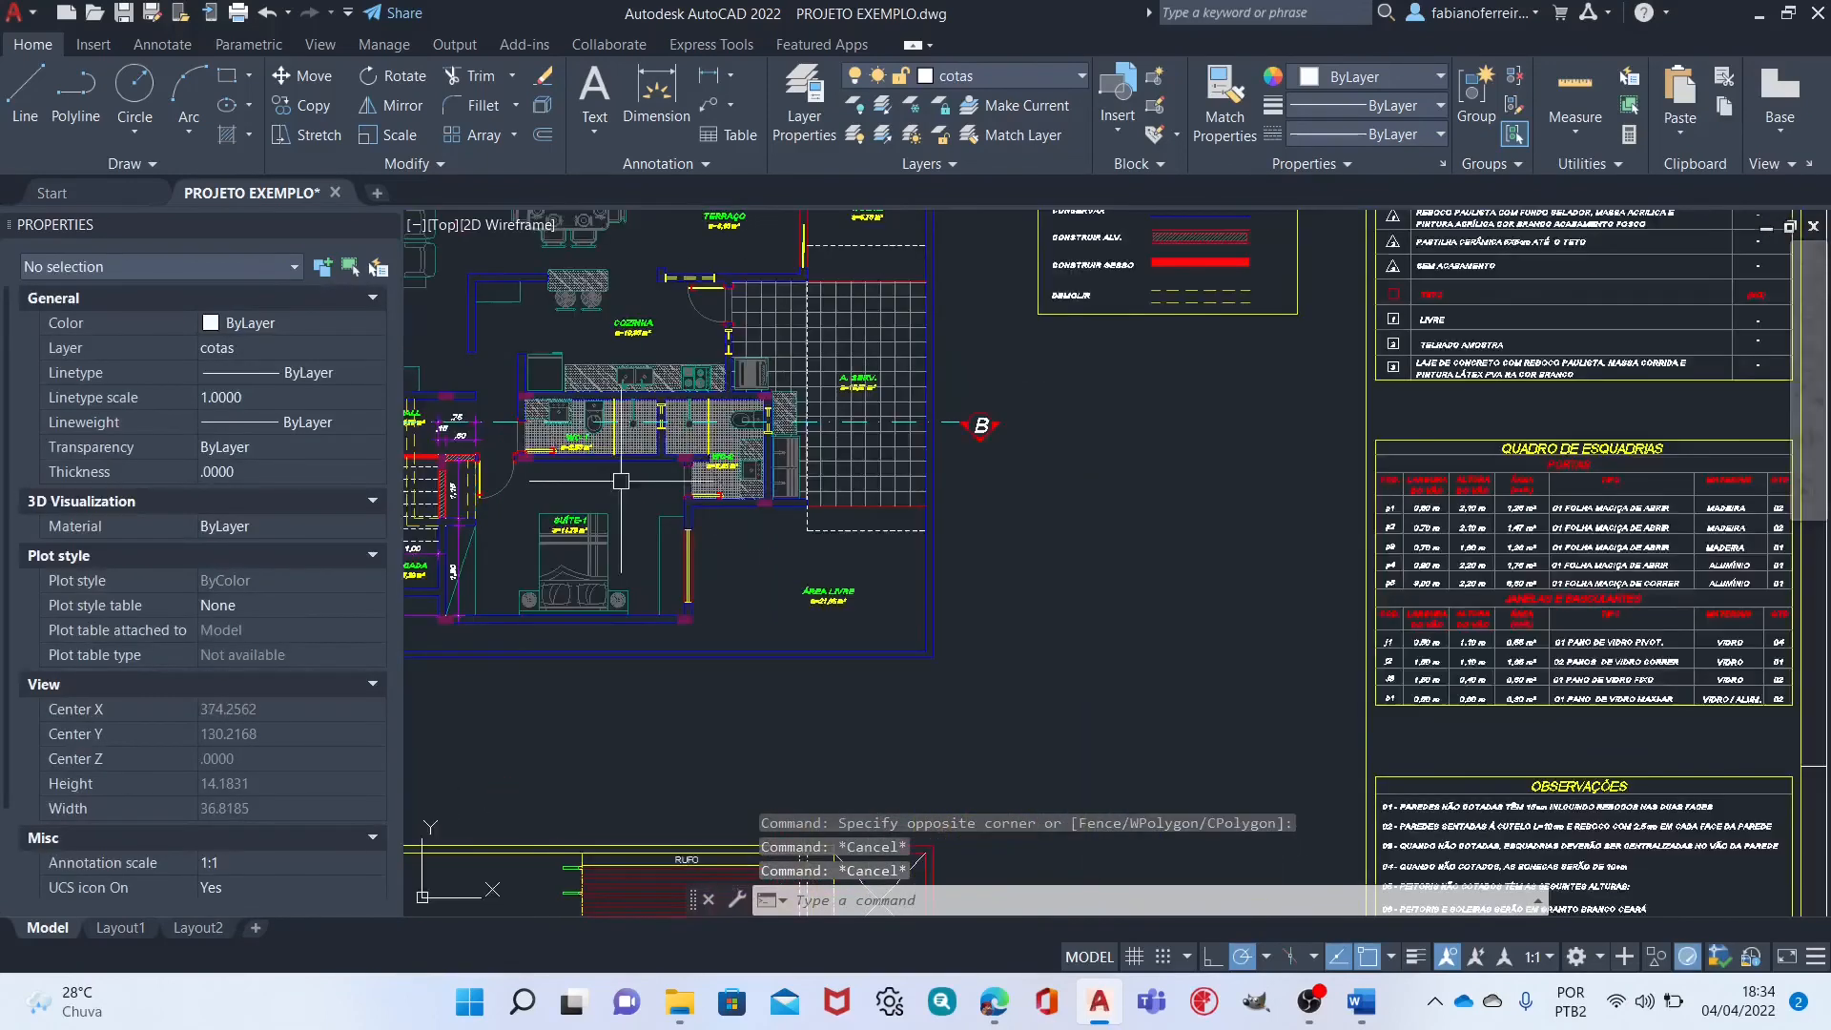
pyautogui.moveTo(621, 481); pyautogui.dragTo(1045, 452, button='middle')
pyautogui.scroll(4, 420, 656)
pyautogui.scroll(-3, 839, 763)
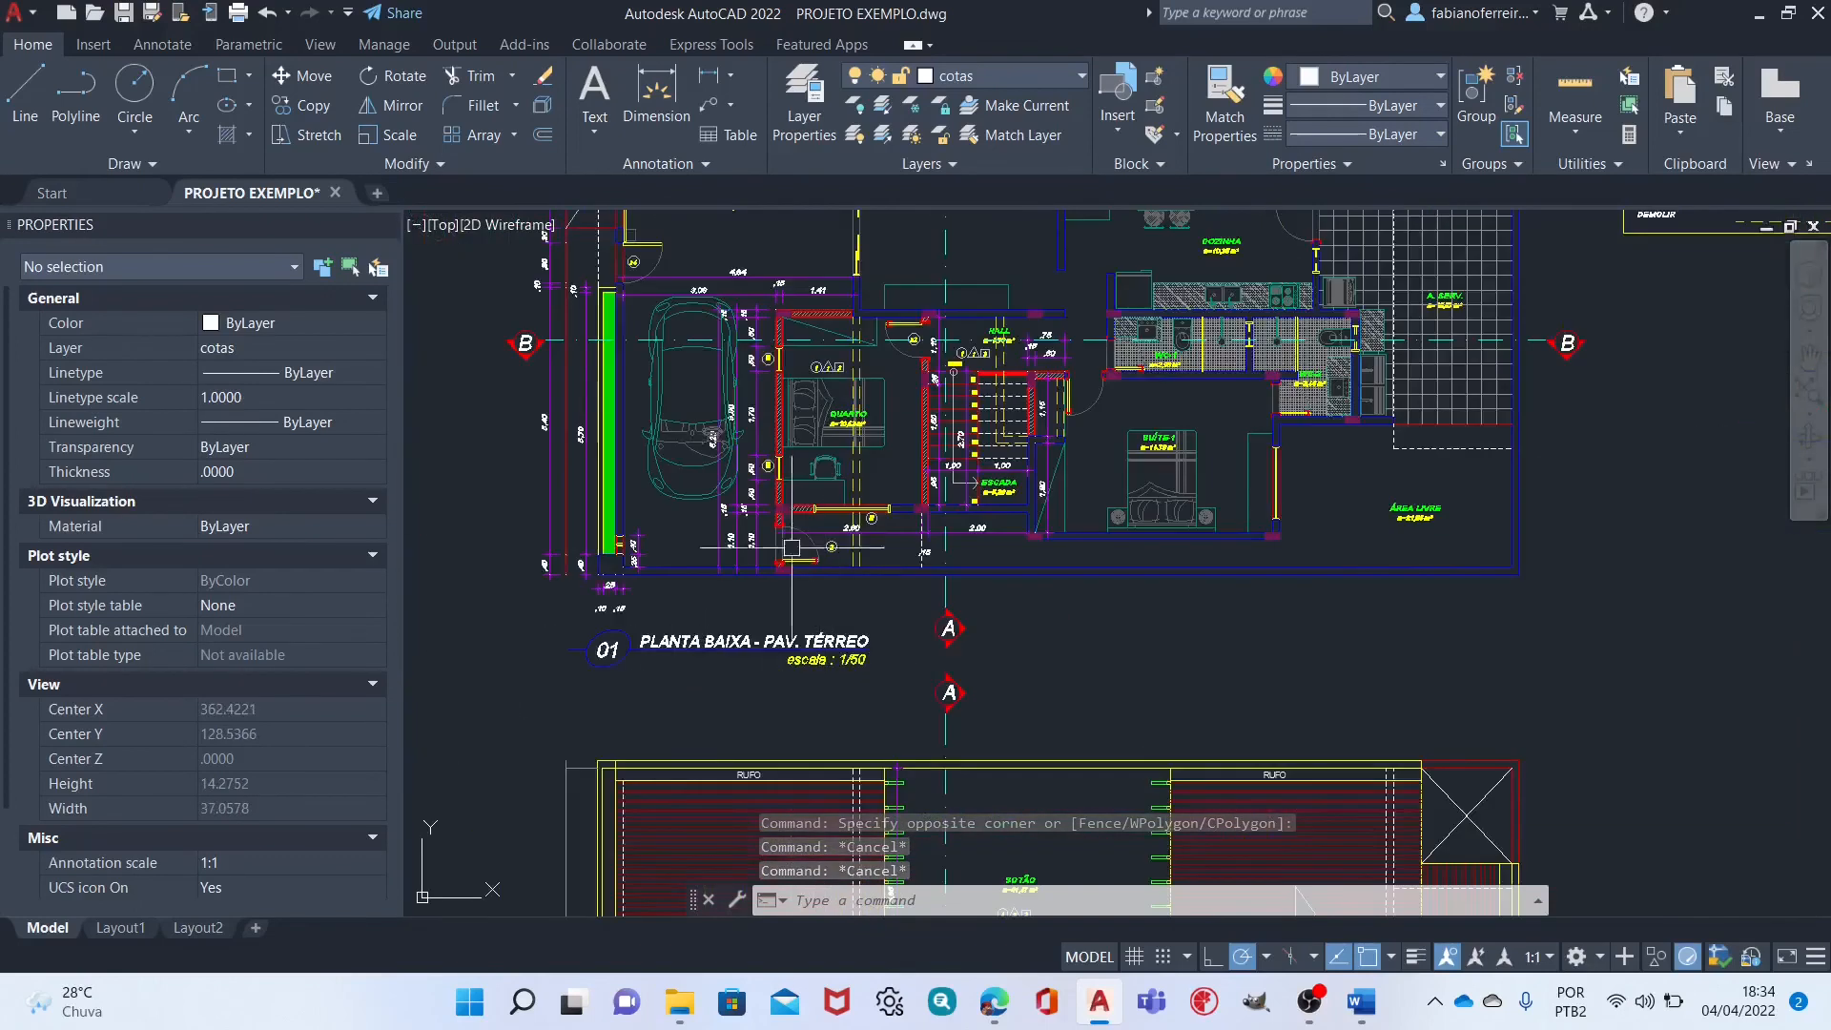
pyautogui.scroll(4, 743, 244)
pyautogui.scroll(4, 743, 244)
pyautogui.click(756, 374)
pyautogui.click(707, 402)
pyautogui.press('Escape')
pyautogui.press('Escape')
pyautogui.press('Escape')
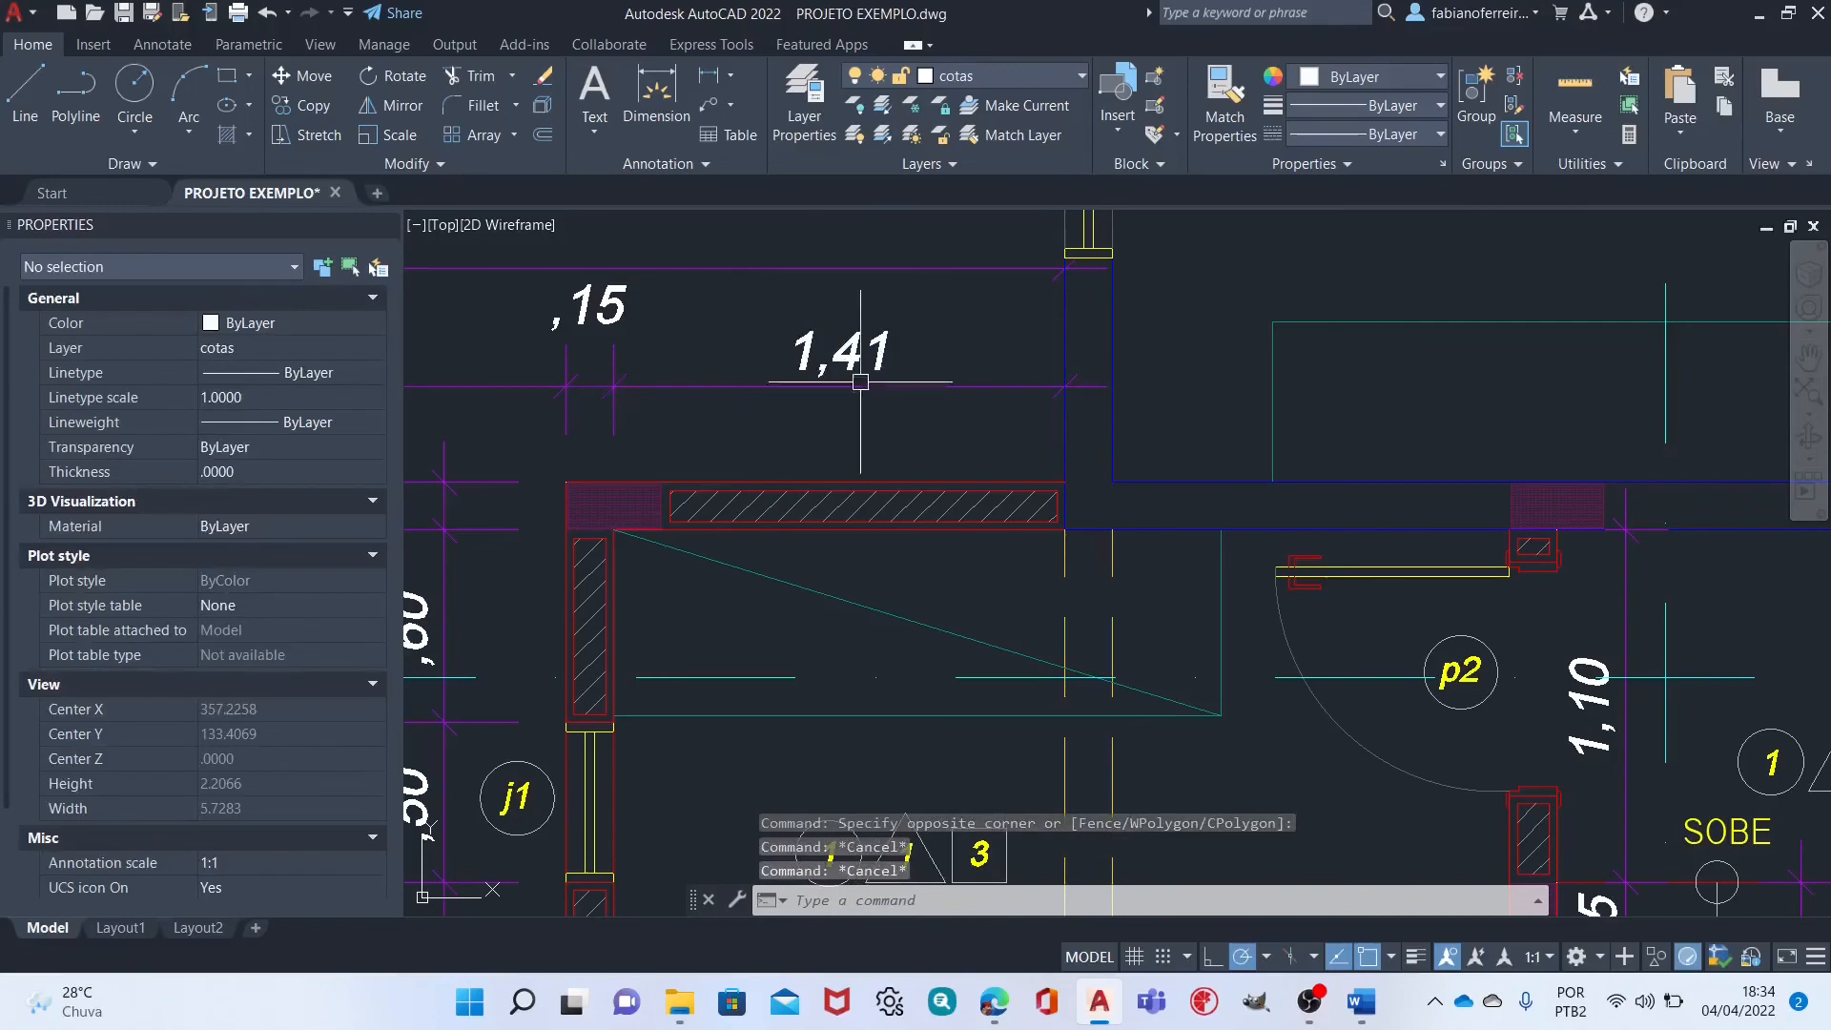
# Add a vertical linear dimension along the full outer face of the wall between ESTAR/JANTAR and COZINHA, placed just to the wall's left.
pyautogui.scroll(-5, 772, 353)
pyautogui.scroll(-2, 771, 353)
pyautogui.scroll(2, 1049, 248)
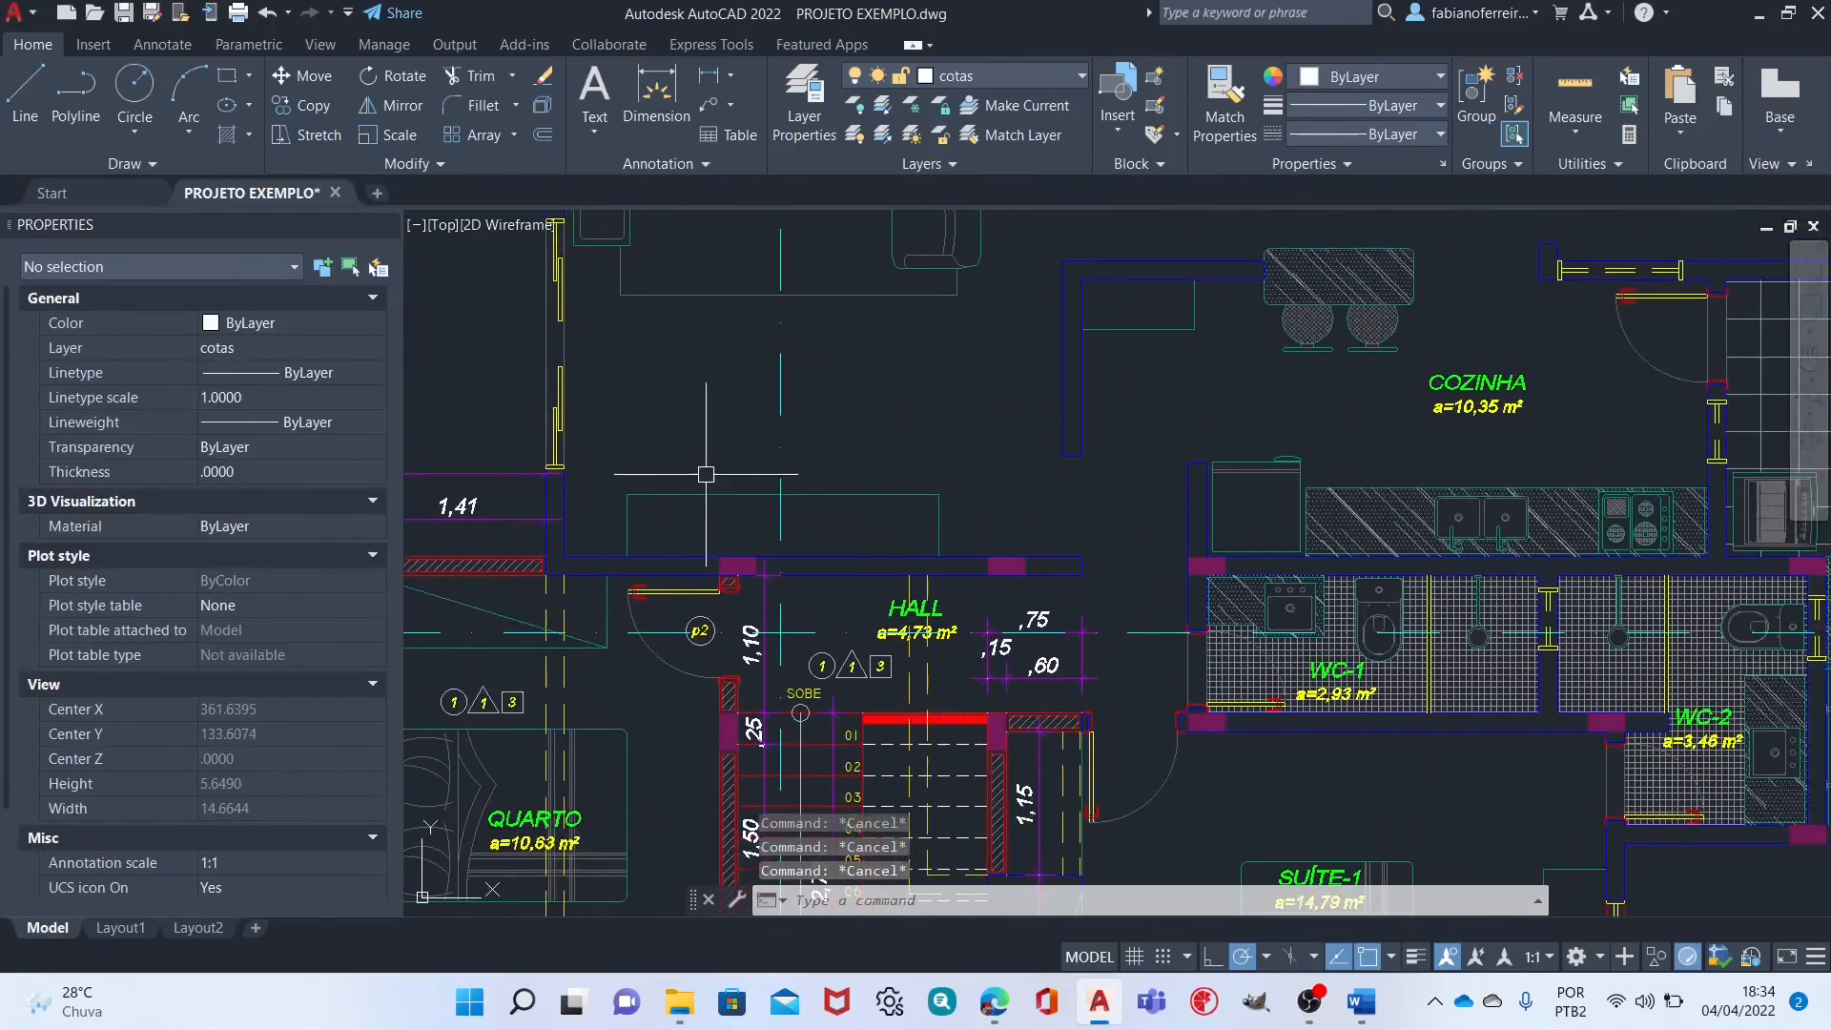
pyautogui.moveTo(1049, 248); pyautogui.dragTo(1002, 311, button='middle')
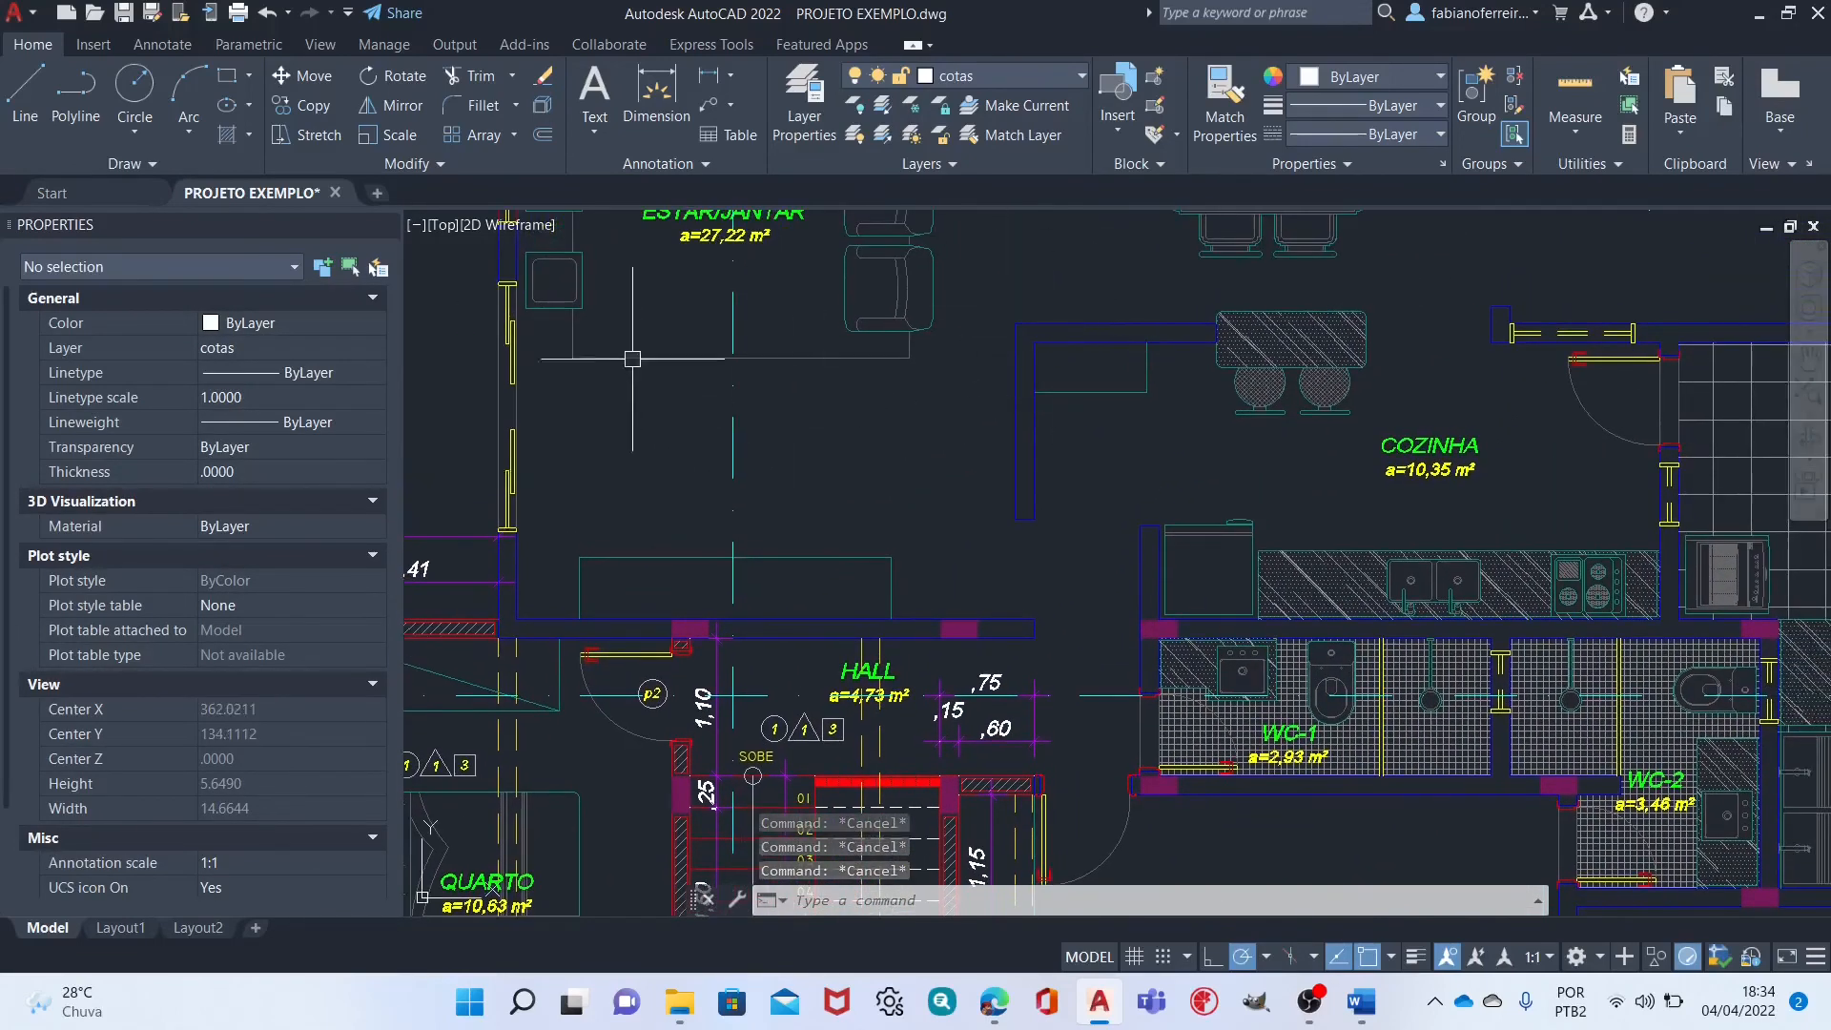
pyautogui.click(706, 84)
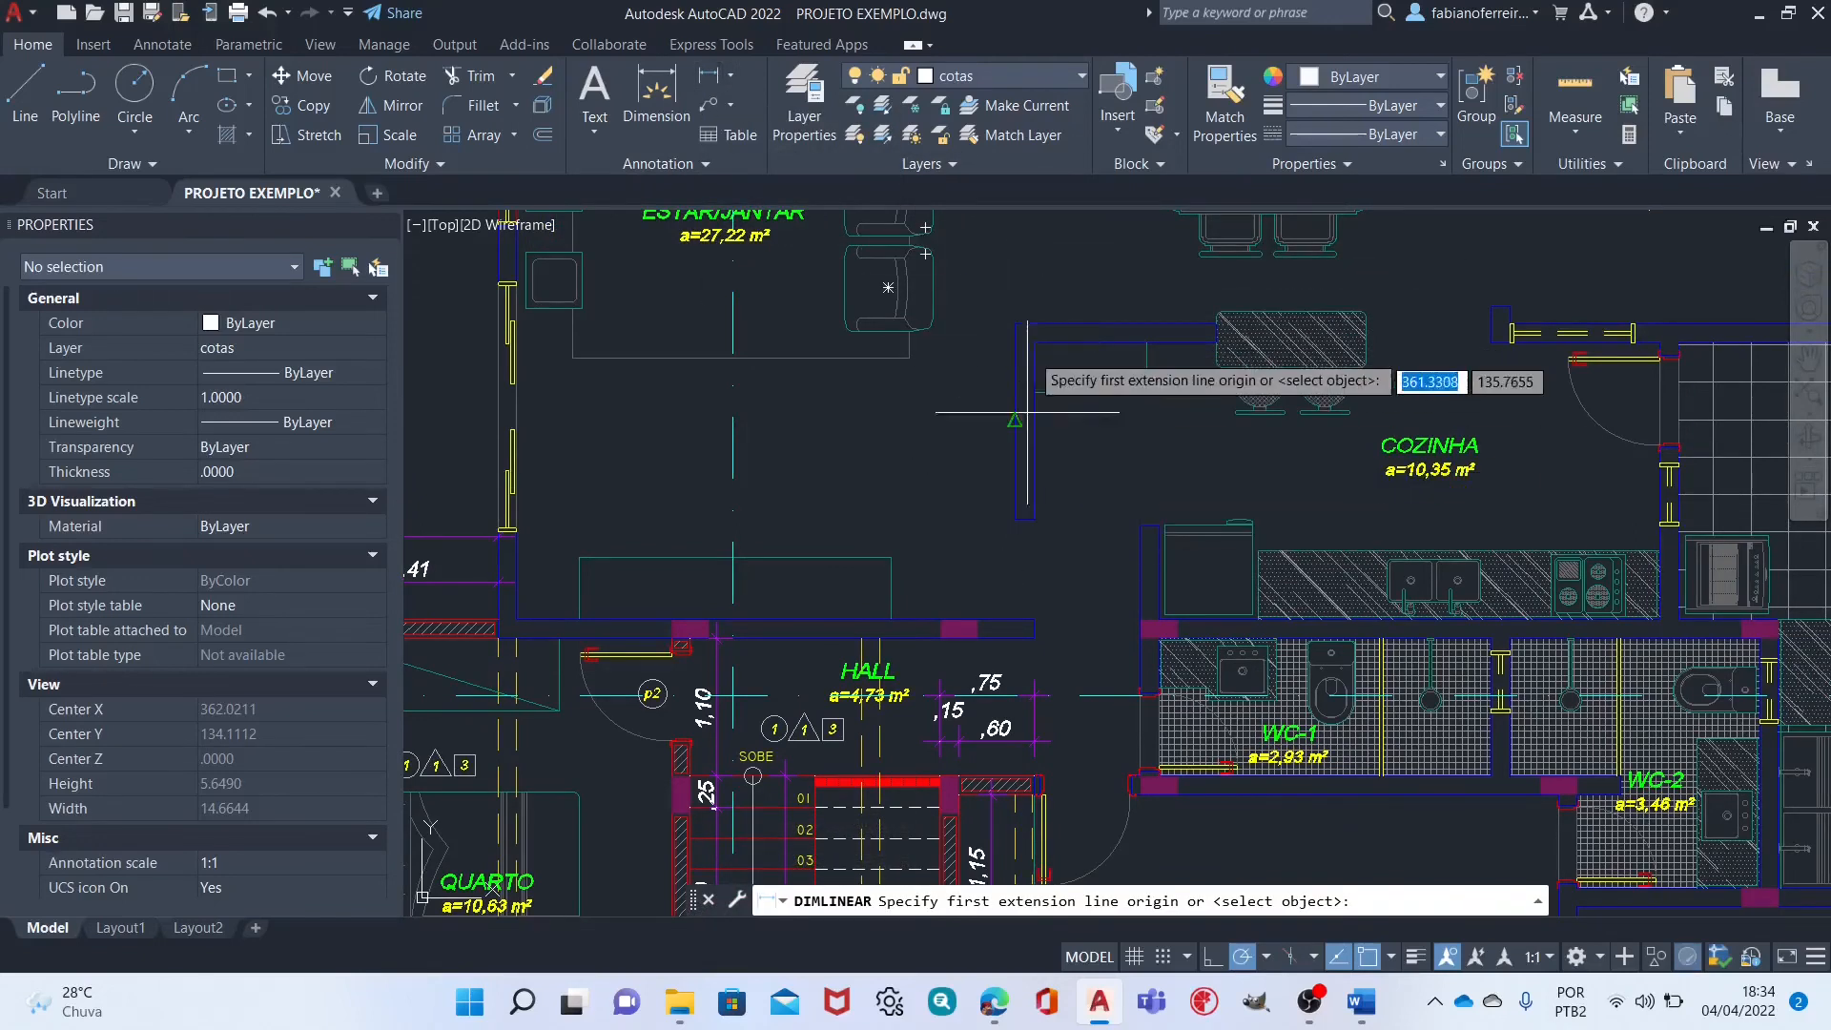
pyautogui.click(1015, 325)
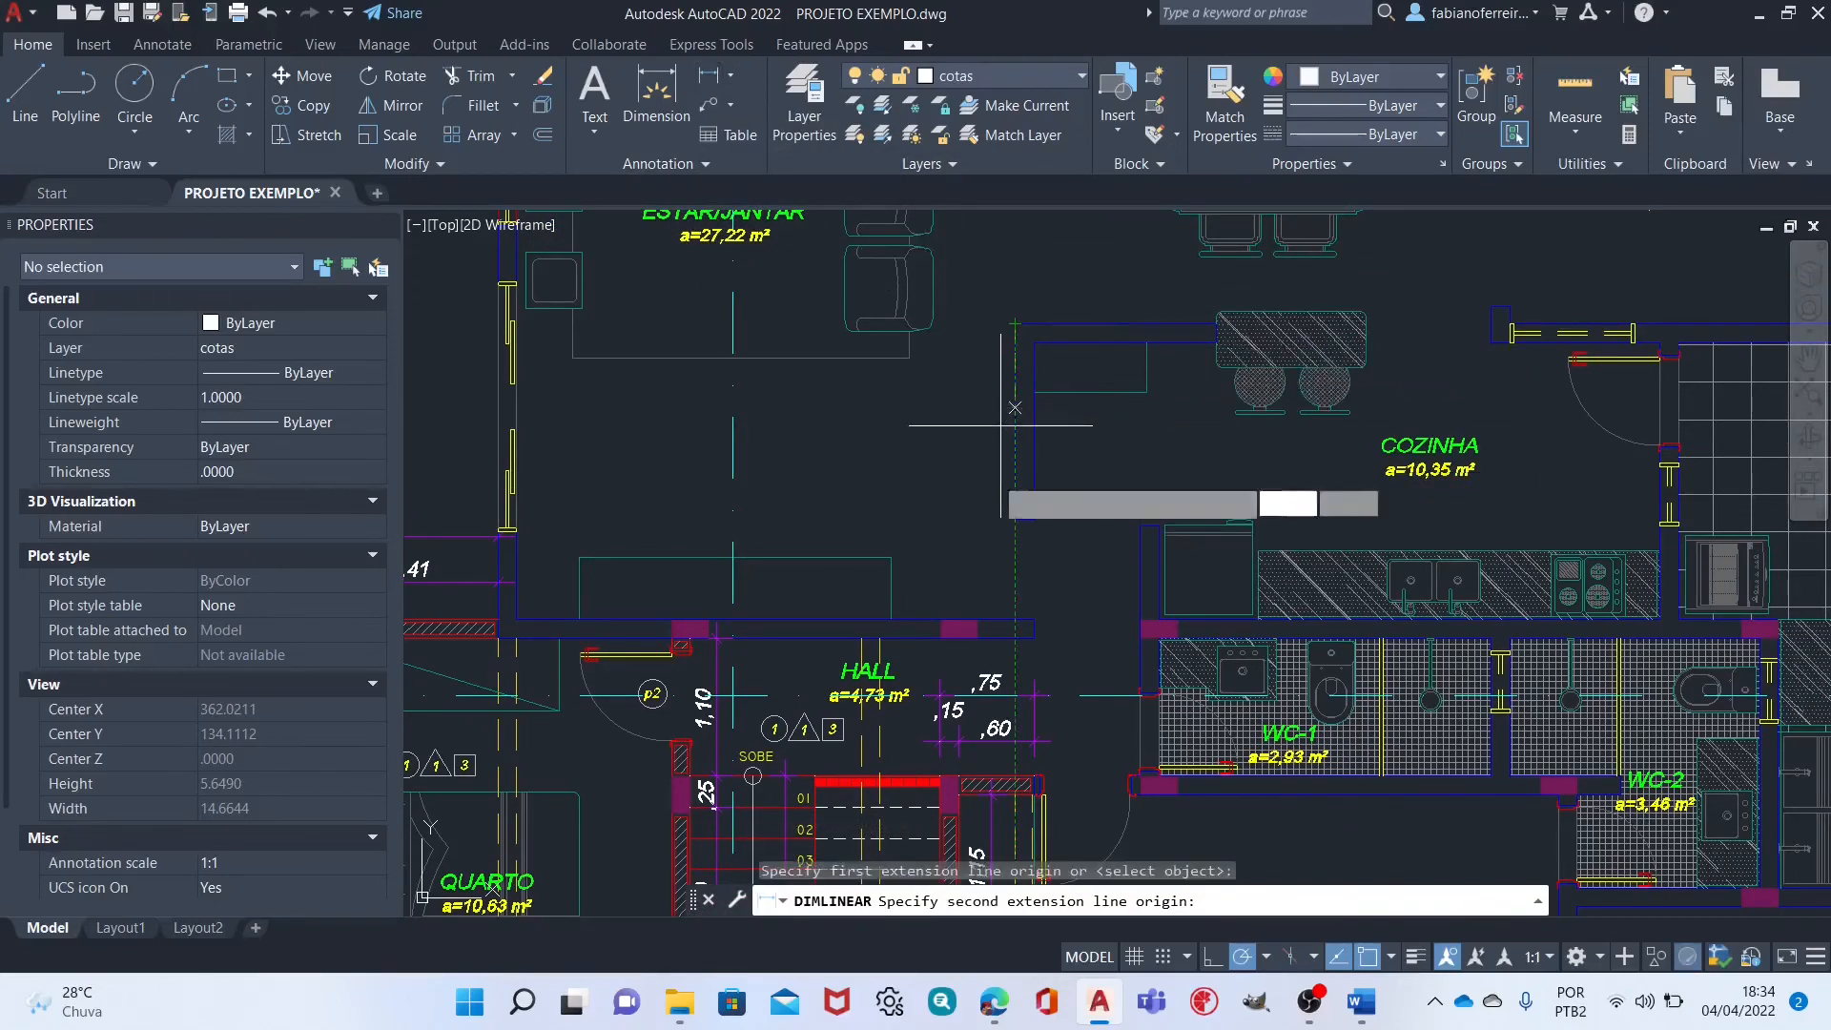
pyautogui.click(1016, 520)
pyautogui.click(971, 519)
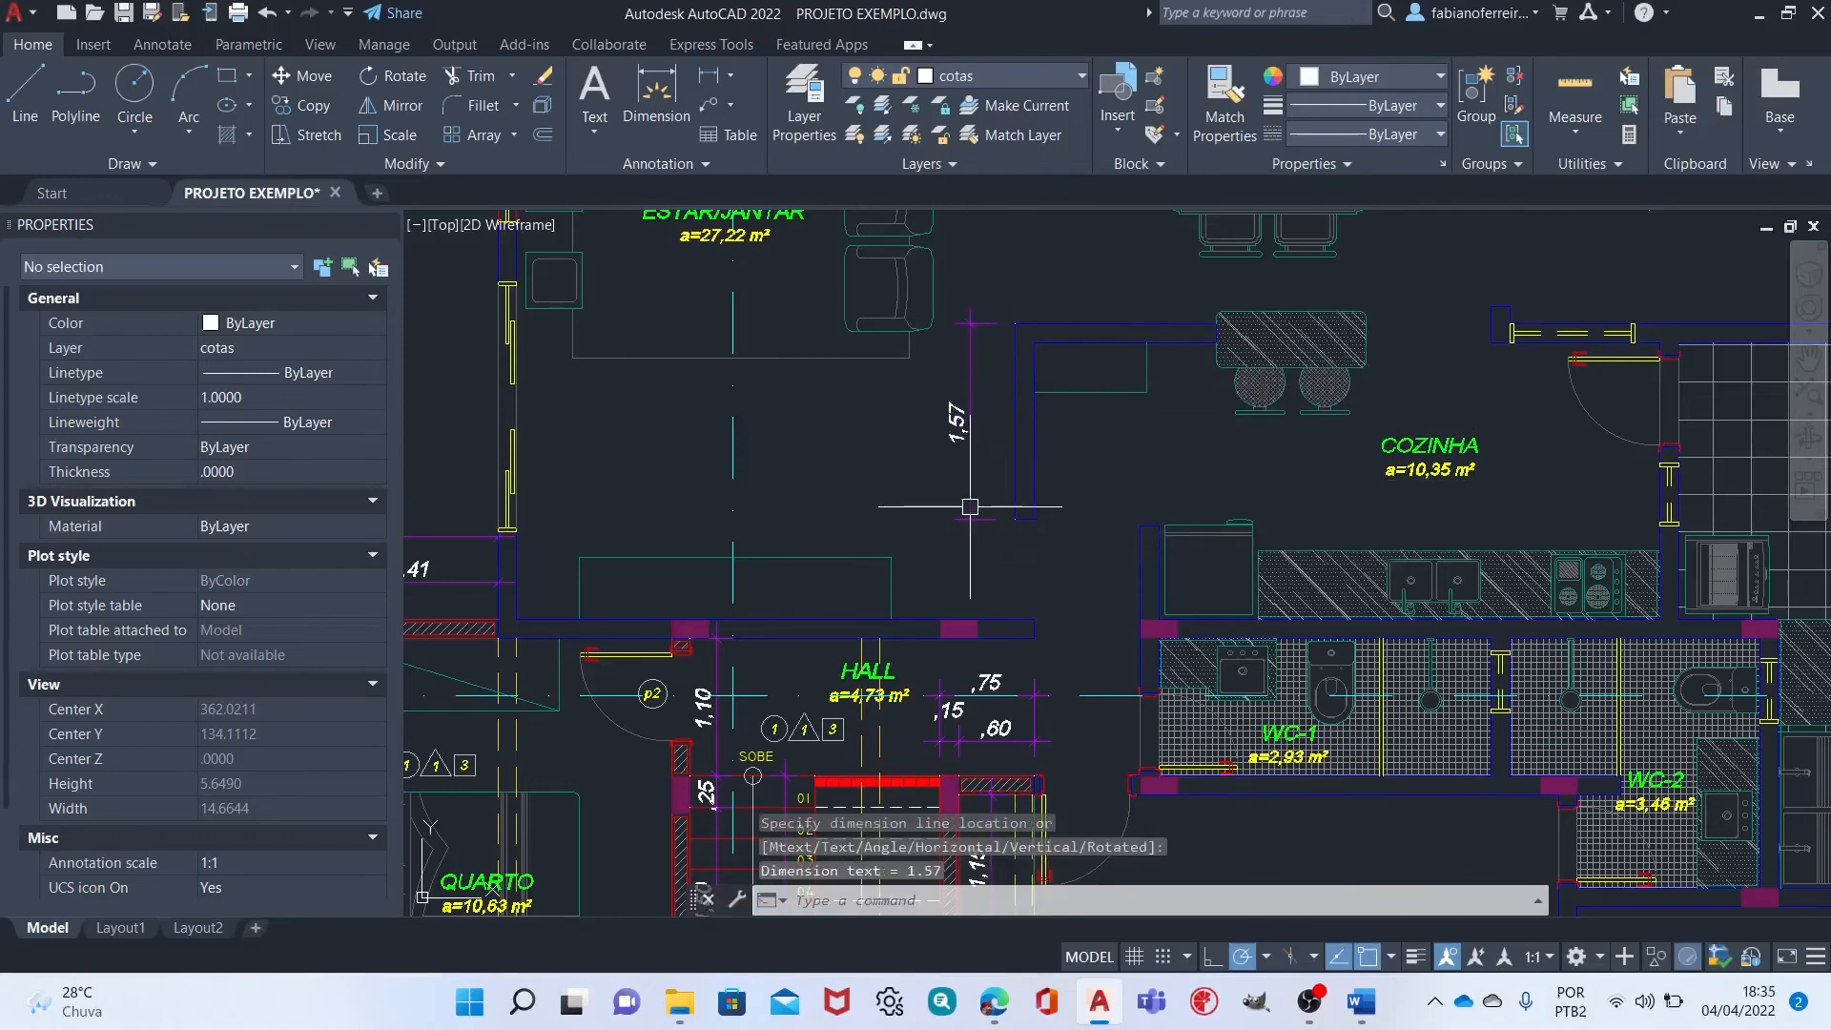
# Examine the existing material leader notes on the front elevation drawing, ELEVAÇÃO FRONTAL.
pyautogui.moveTo(1137, 507); pyautogui.dragTo(1121, 505, button='middle')
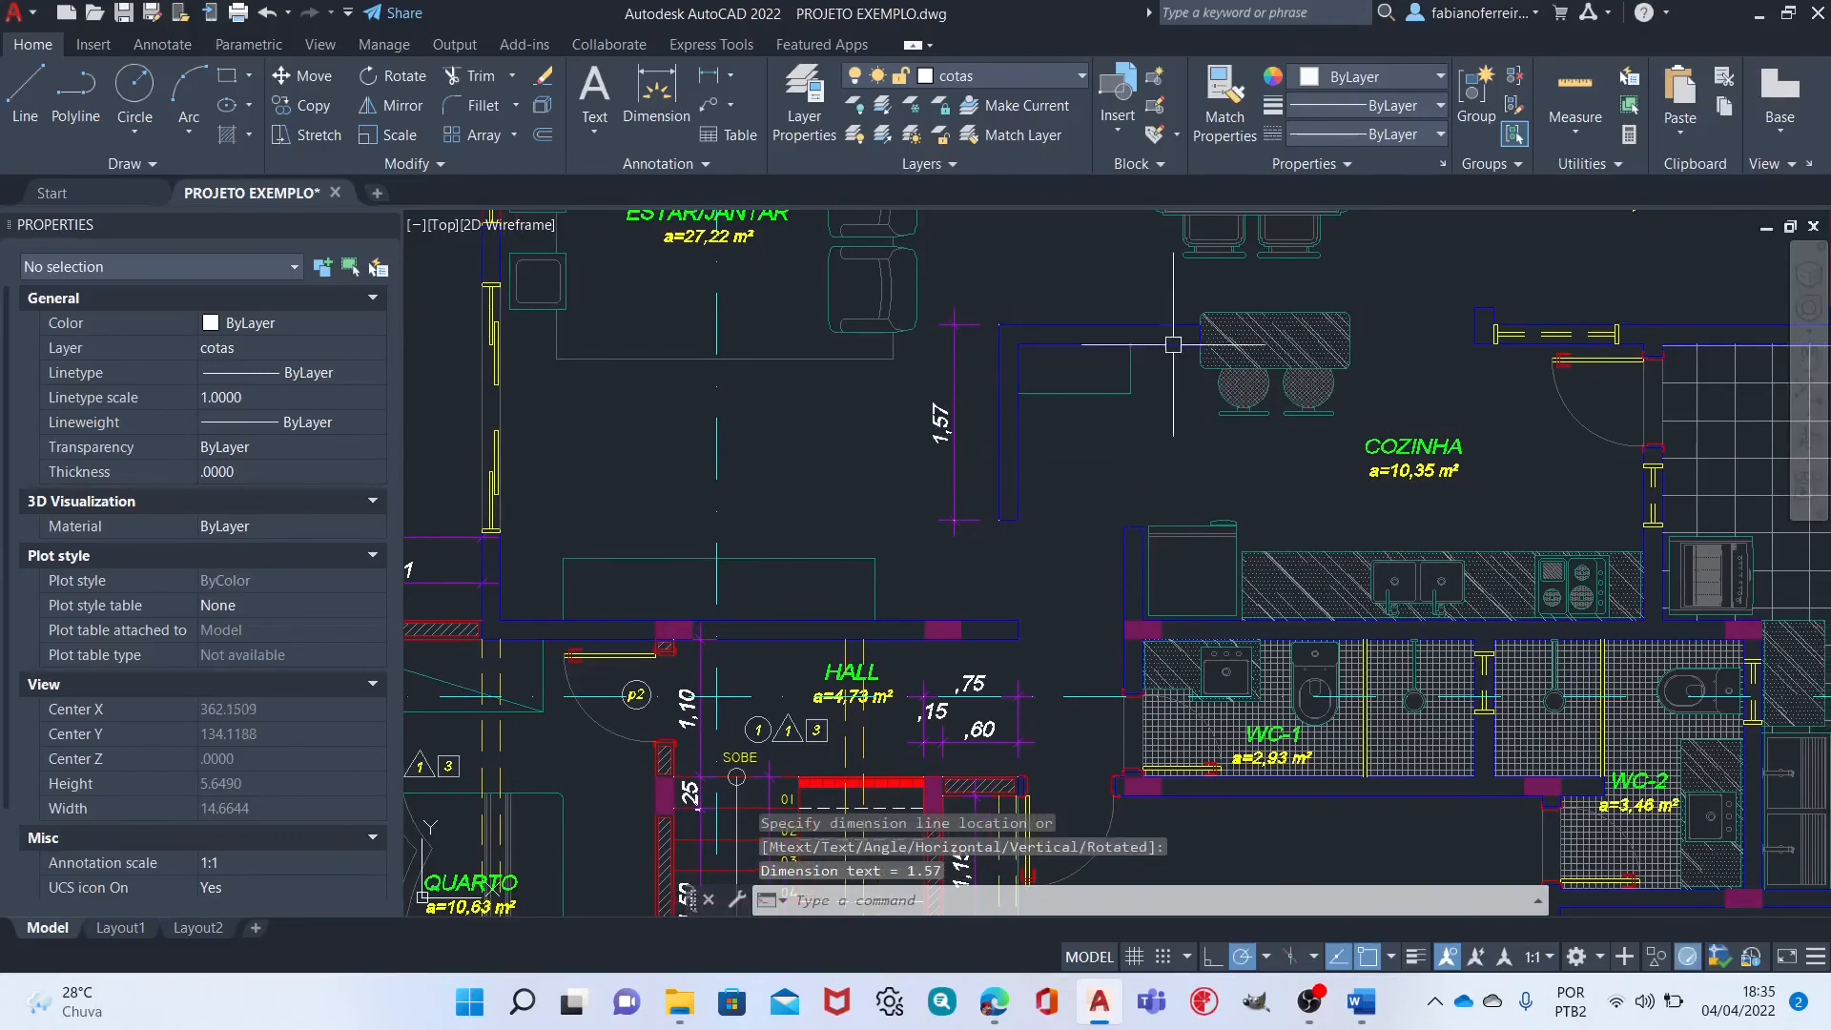
pyautogui.scroll(-8, 1118, 440)
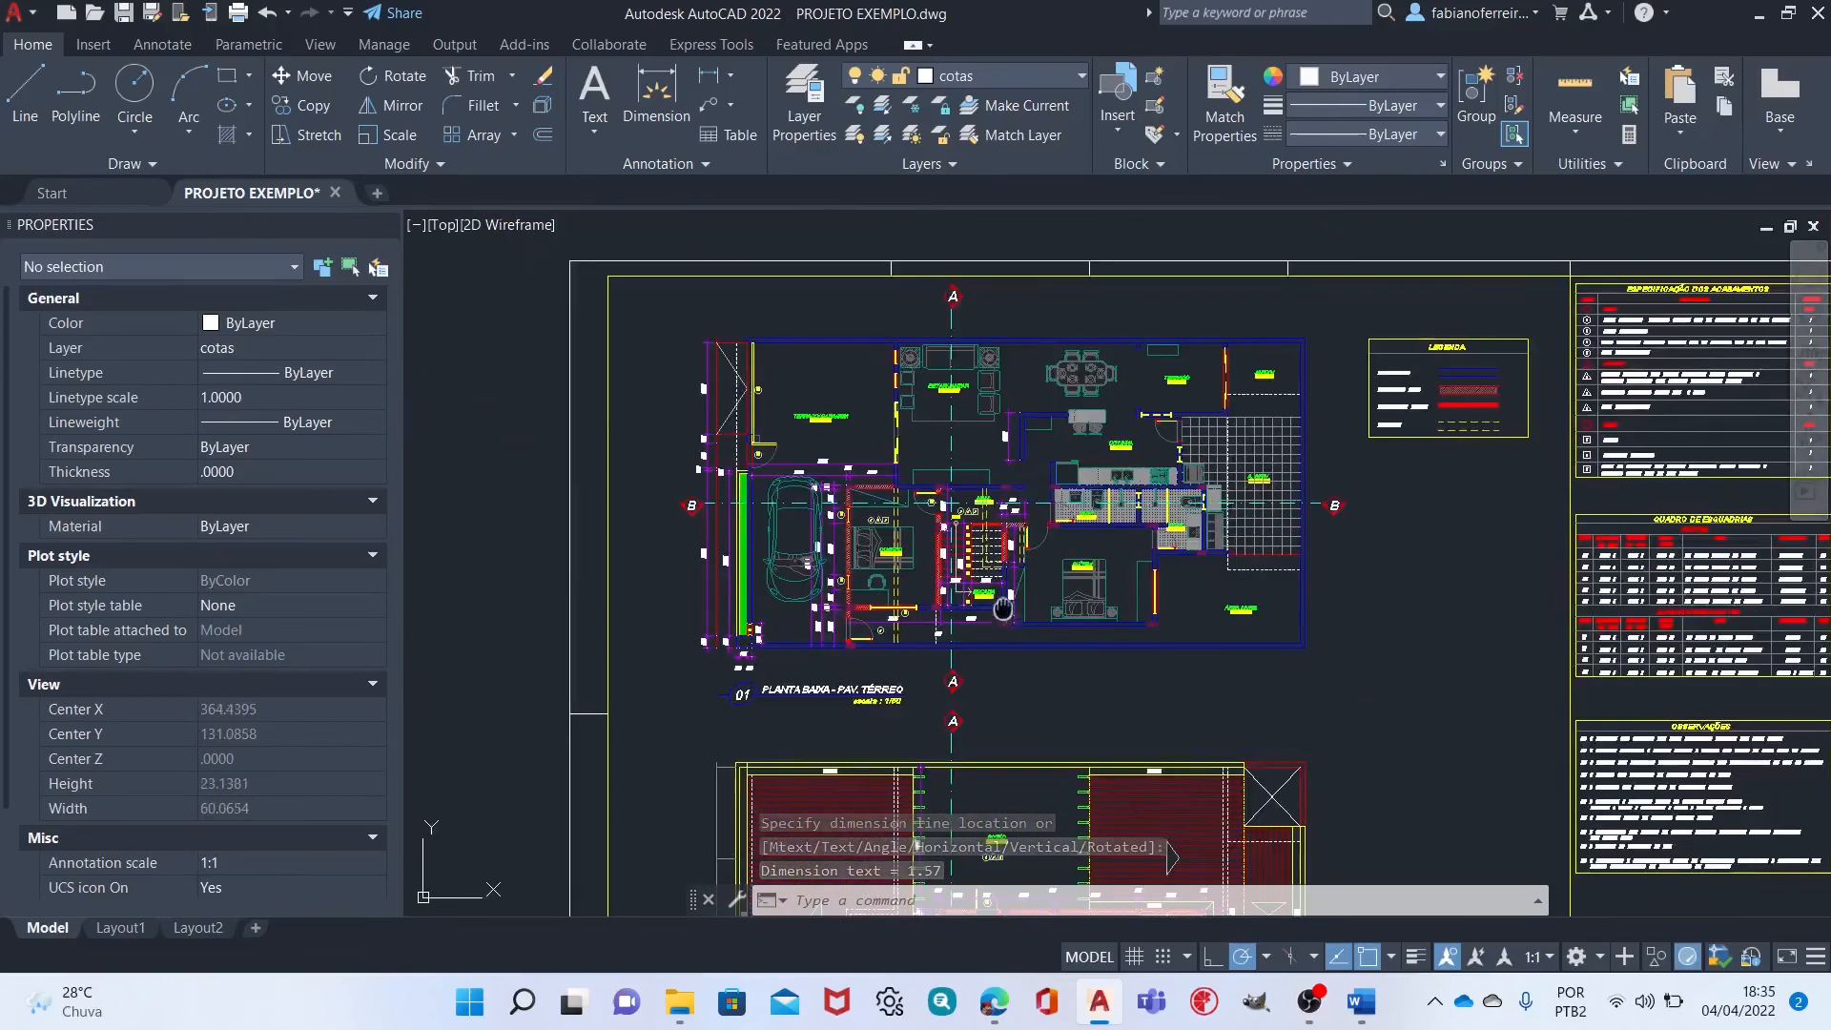
pyautogui.scroll(2, 1123, 317)
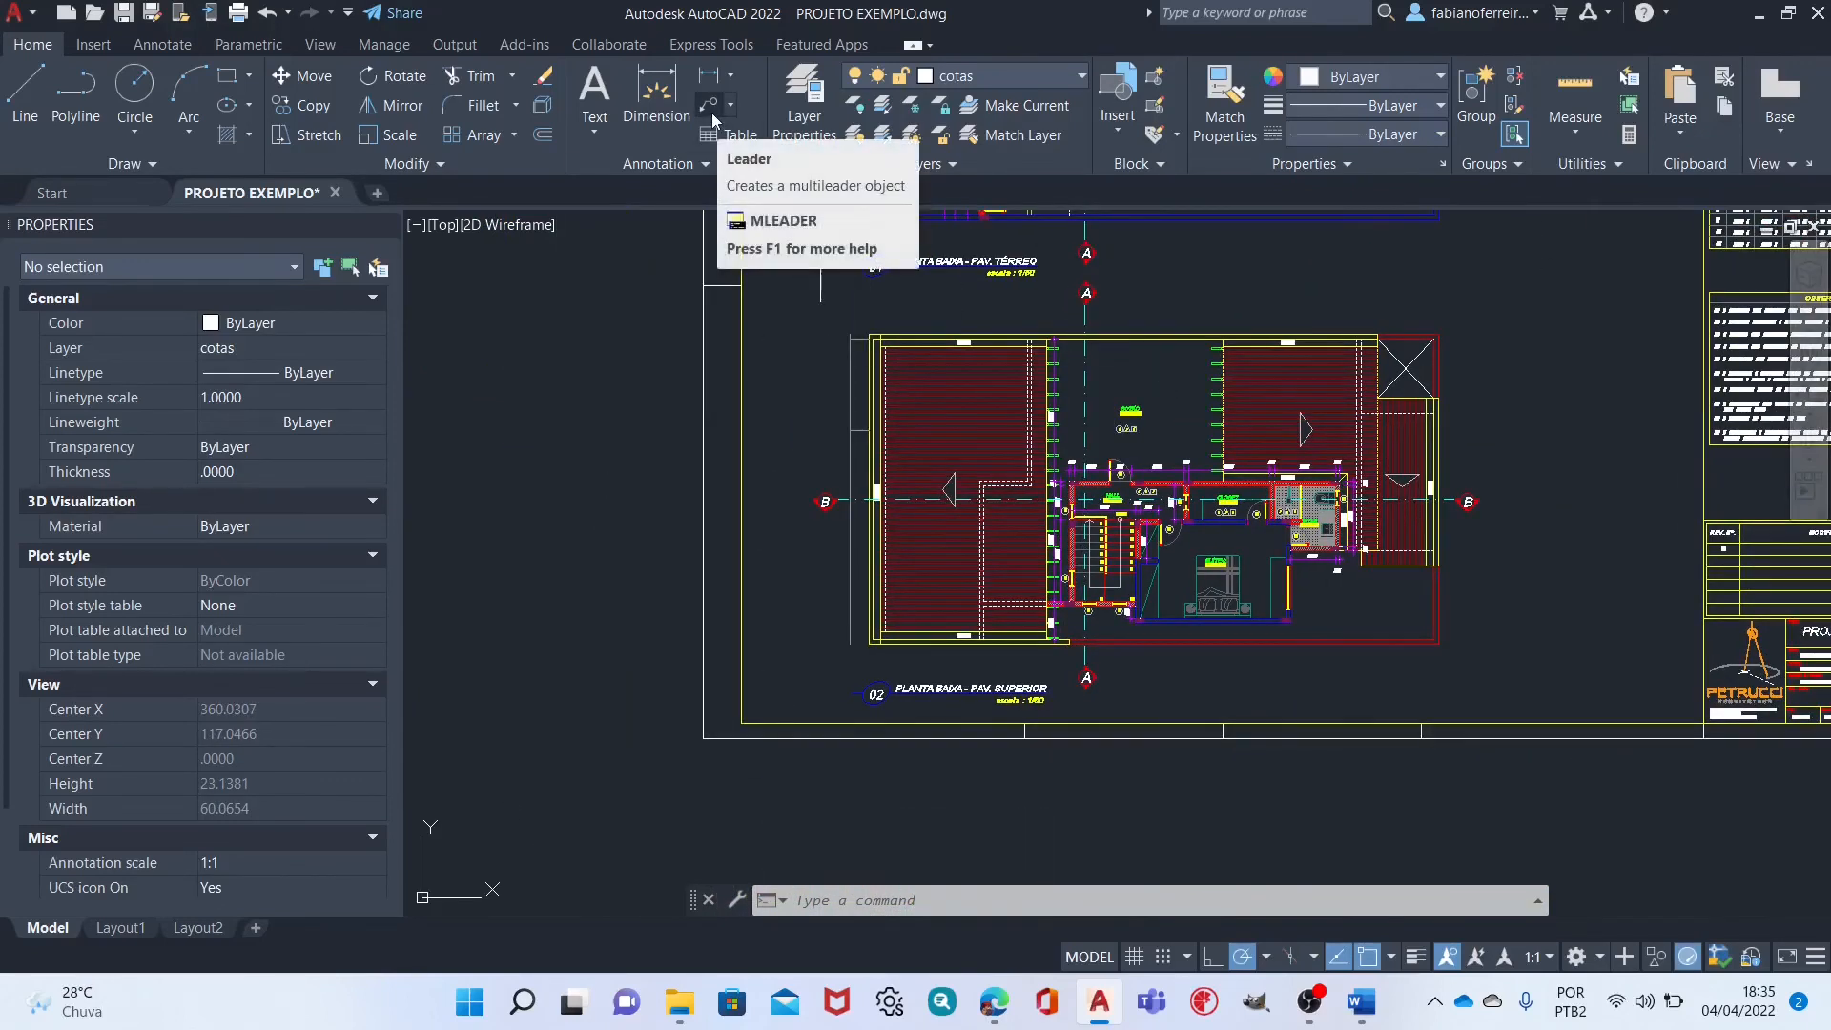
pyautogui.moveTo(1271, 303)
pyautogui.mouseDown(button='middle')
pyautogui.moveTo(1084, 471)
pyautogui.moveTo(1047, 538)
pyautogui.moveTo(513, 663)
pyautogui.mouseUp(button='middle')
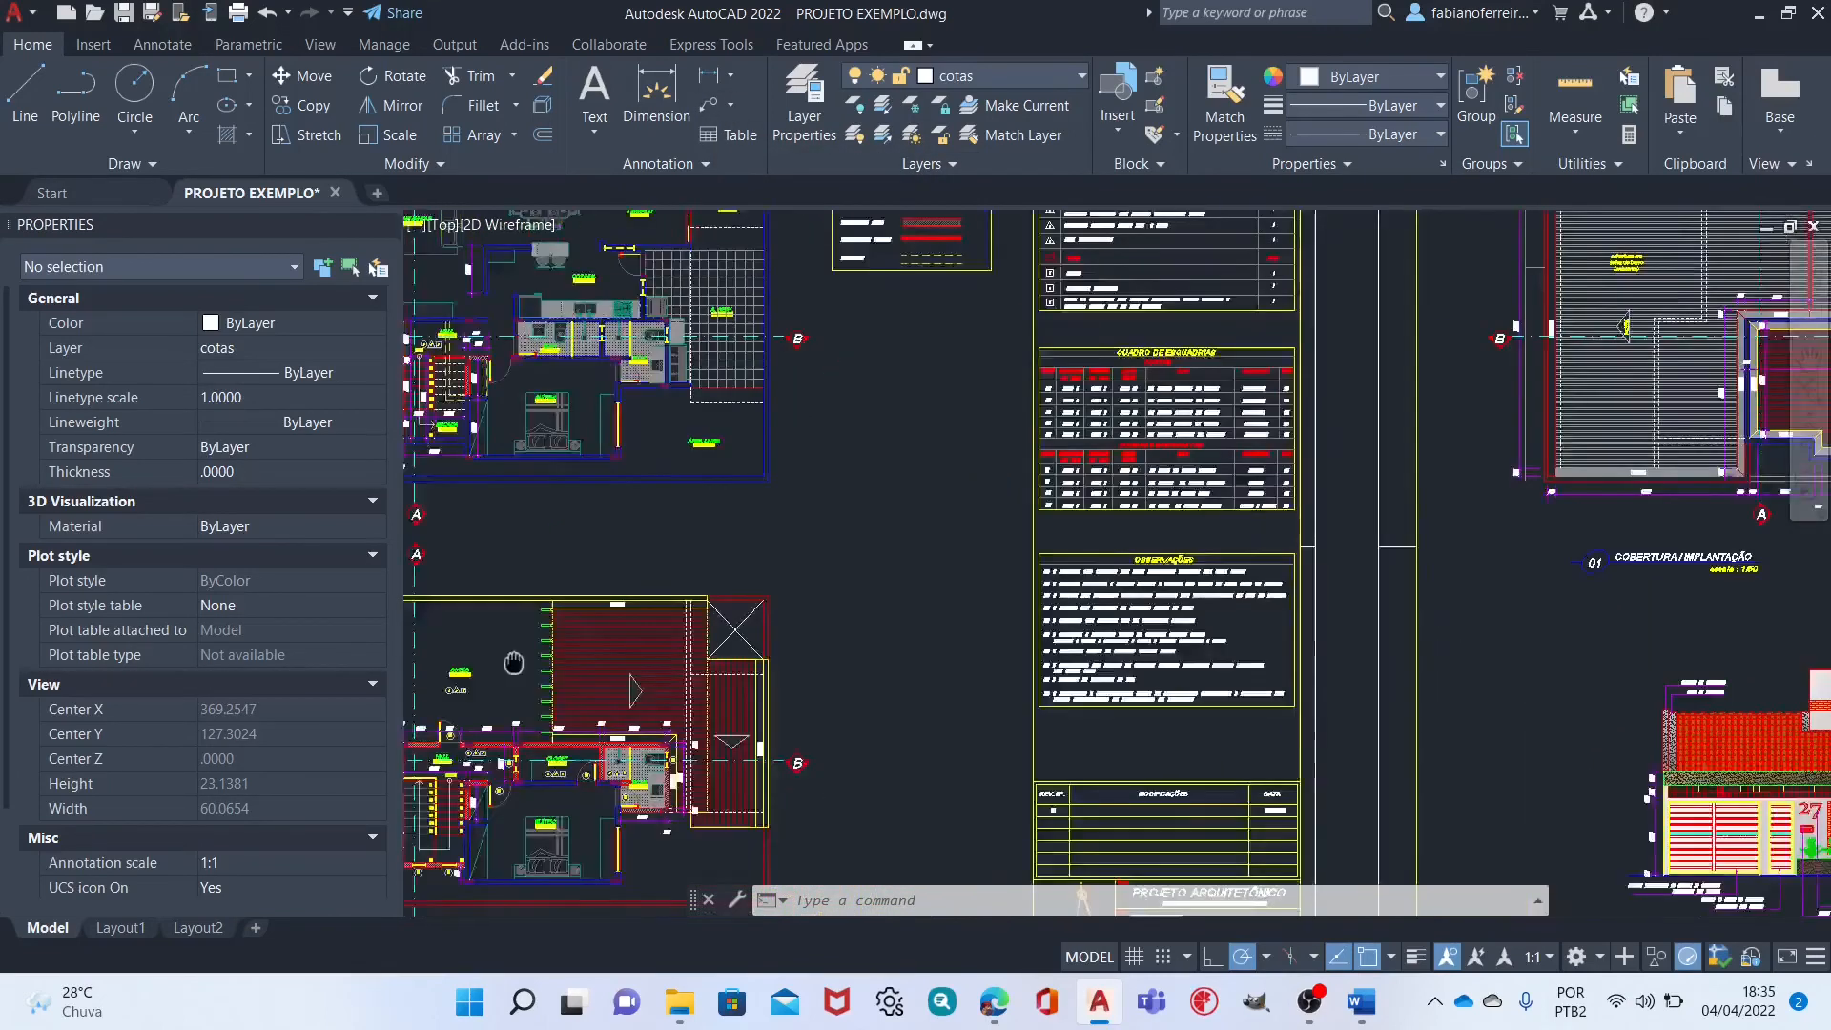
pyautogui.moveTo(1669, 429)
pyautogui.mouseDown(button='middle')
pyautogui.moveTo(944, 620)
pyautogui.moveTo(1023, 436)
pyautogui.moveTo(950, 215)
pyautogui.mouseUp(button='middle')
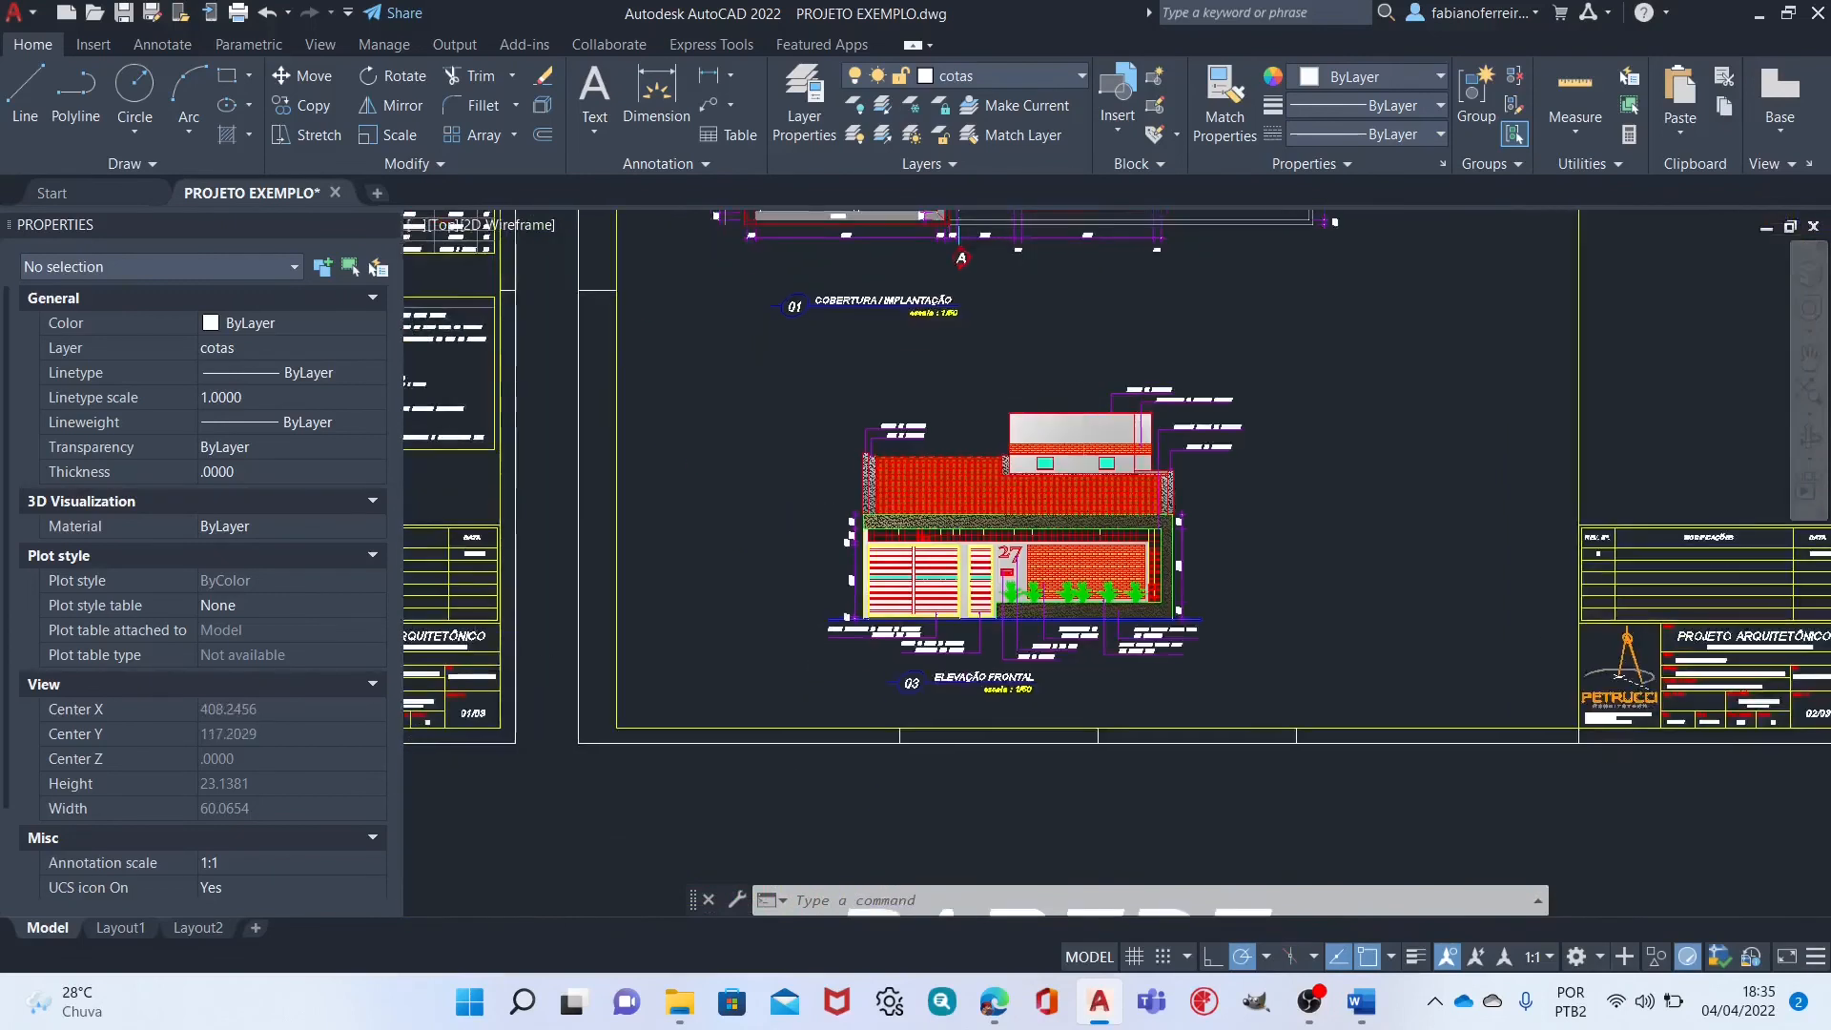
pyautogui.scroll(8, 1186, 402)
pyautogui.scroll(-5, 854, 343)
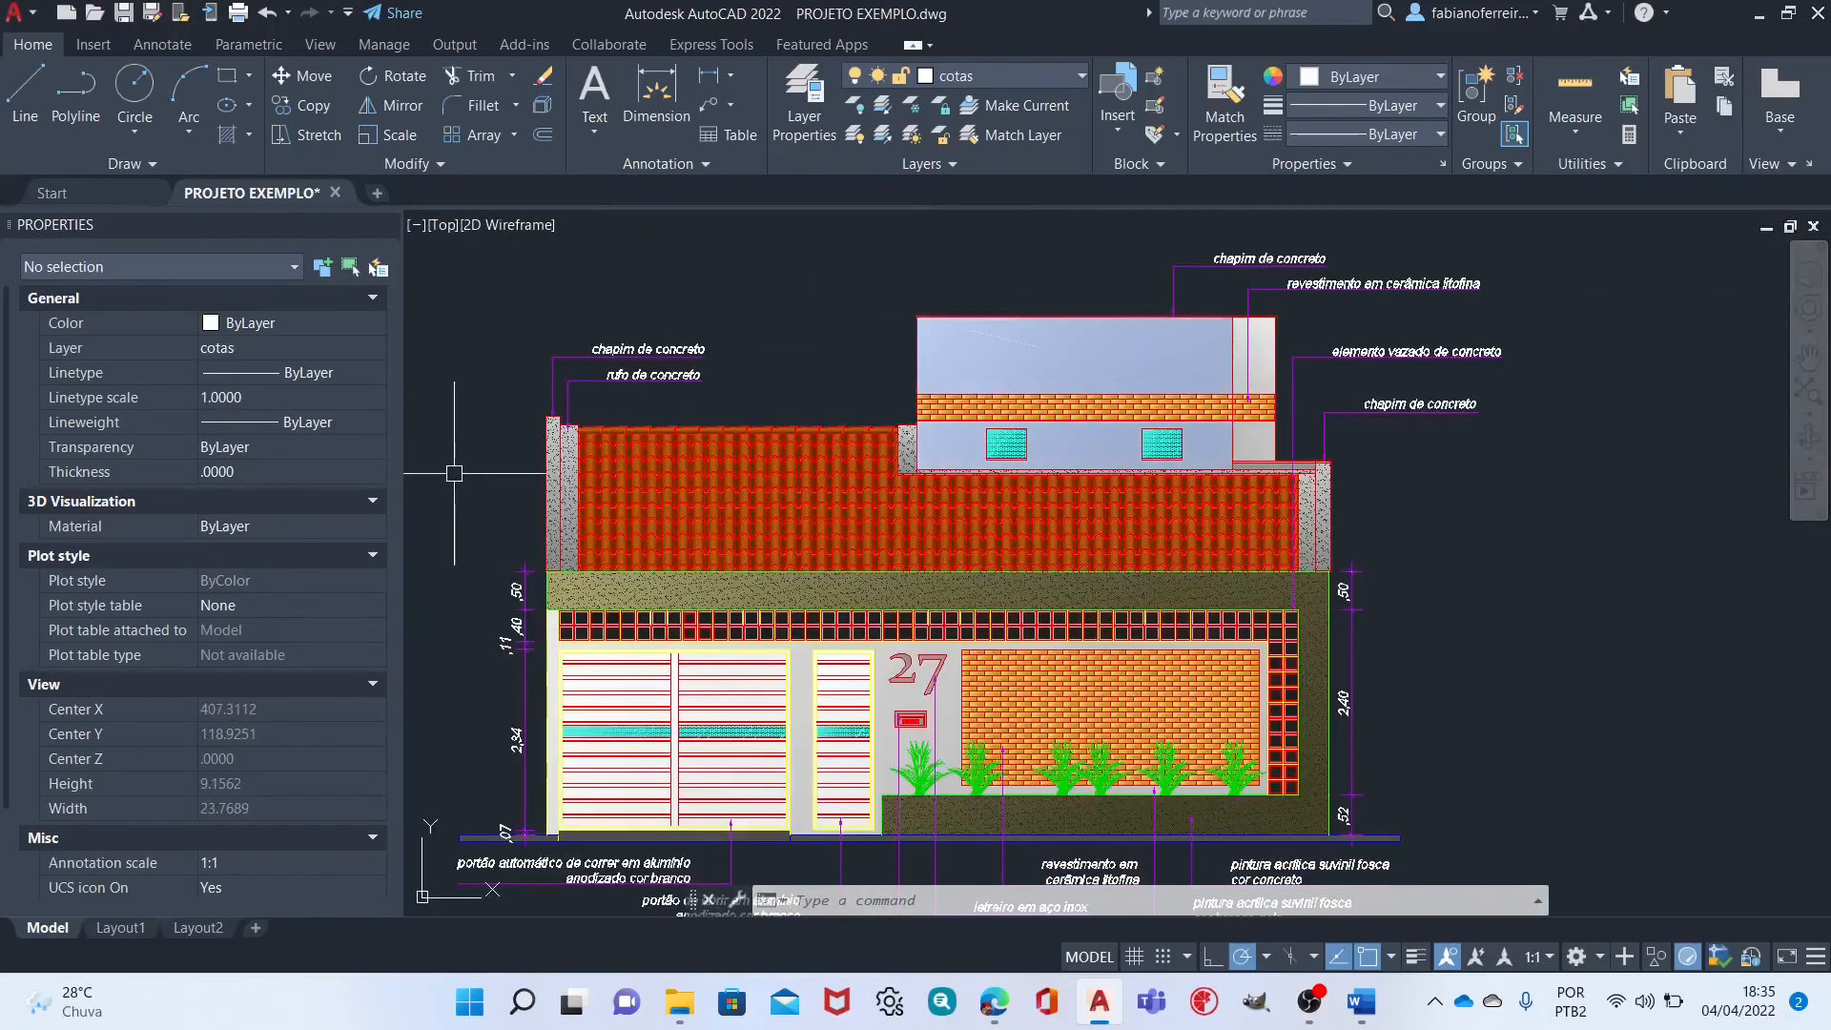
pyautogui.moveTo(1388, 537)
pyautogui.mouseDown(button='middle')
pyautogui.moveTo(1327, 468)
pyautogui.moveTo(1199, 387)
pyautogui.moveTo(1180, 547)
pyautogui.mouseUp(button='middle')
pyautogui.moveTo(715, 404); pyautogui.dragTo(895, 462, button='middle')
# Add a multileader reading PINGADEIRA, pointing at the left end of the upper volume's top capping, with its landing directly above.
pyautogui.scroll(5, 916, 422)
pyautogui.scroll(5, 920, 362)
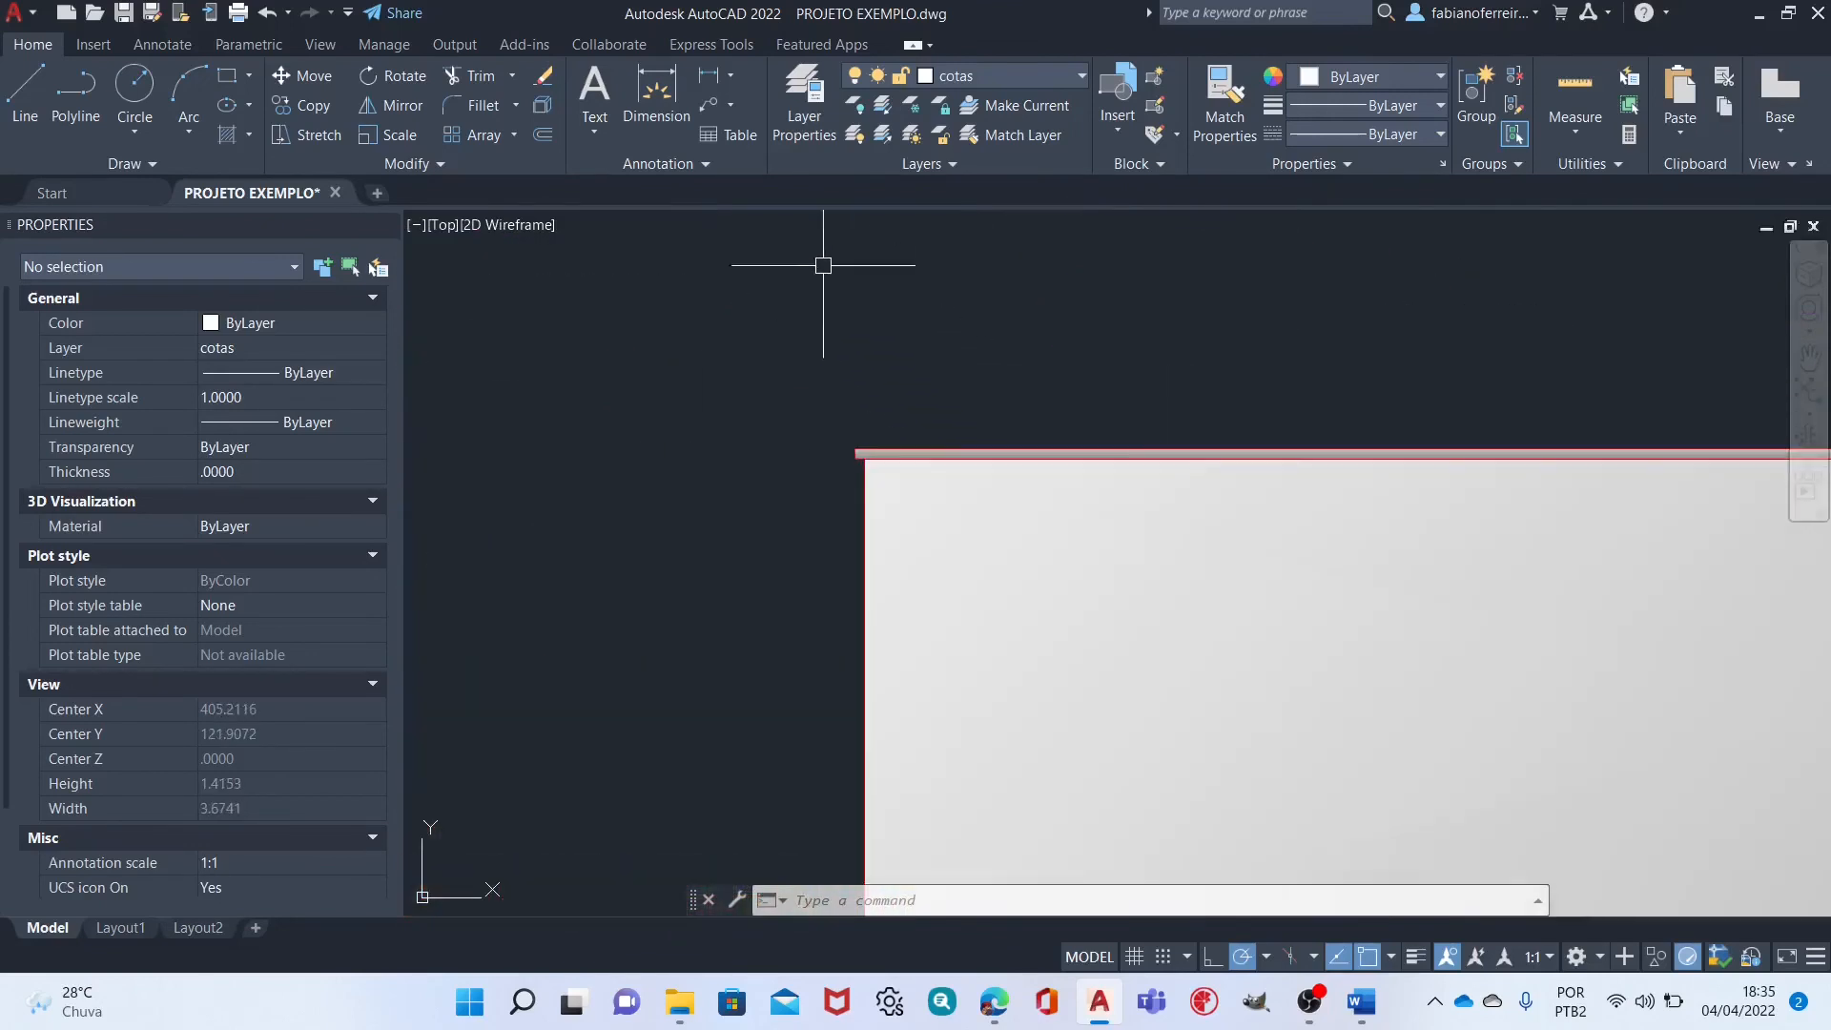
pyautogui.click(706, 108)
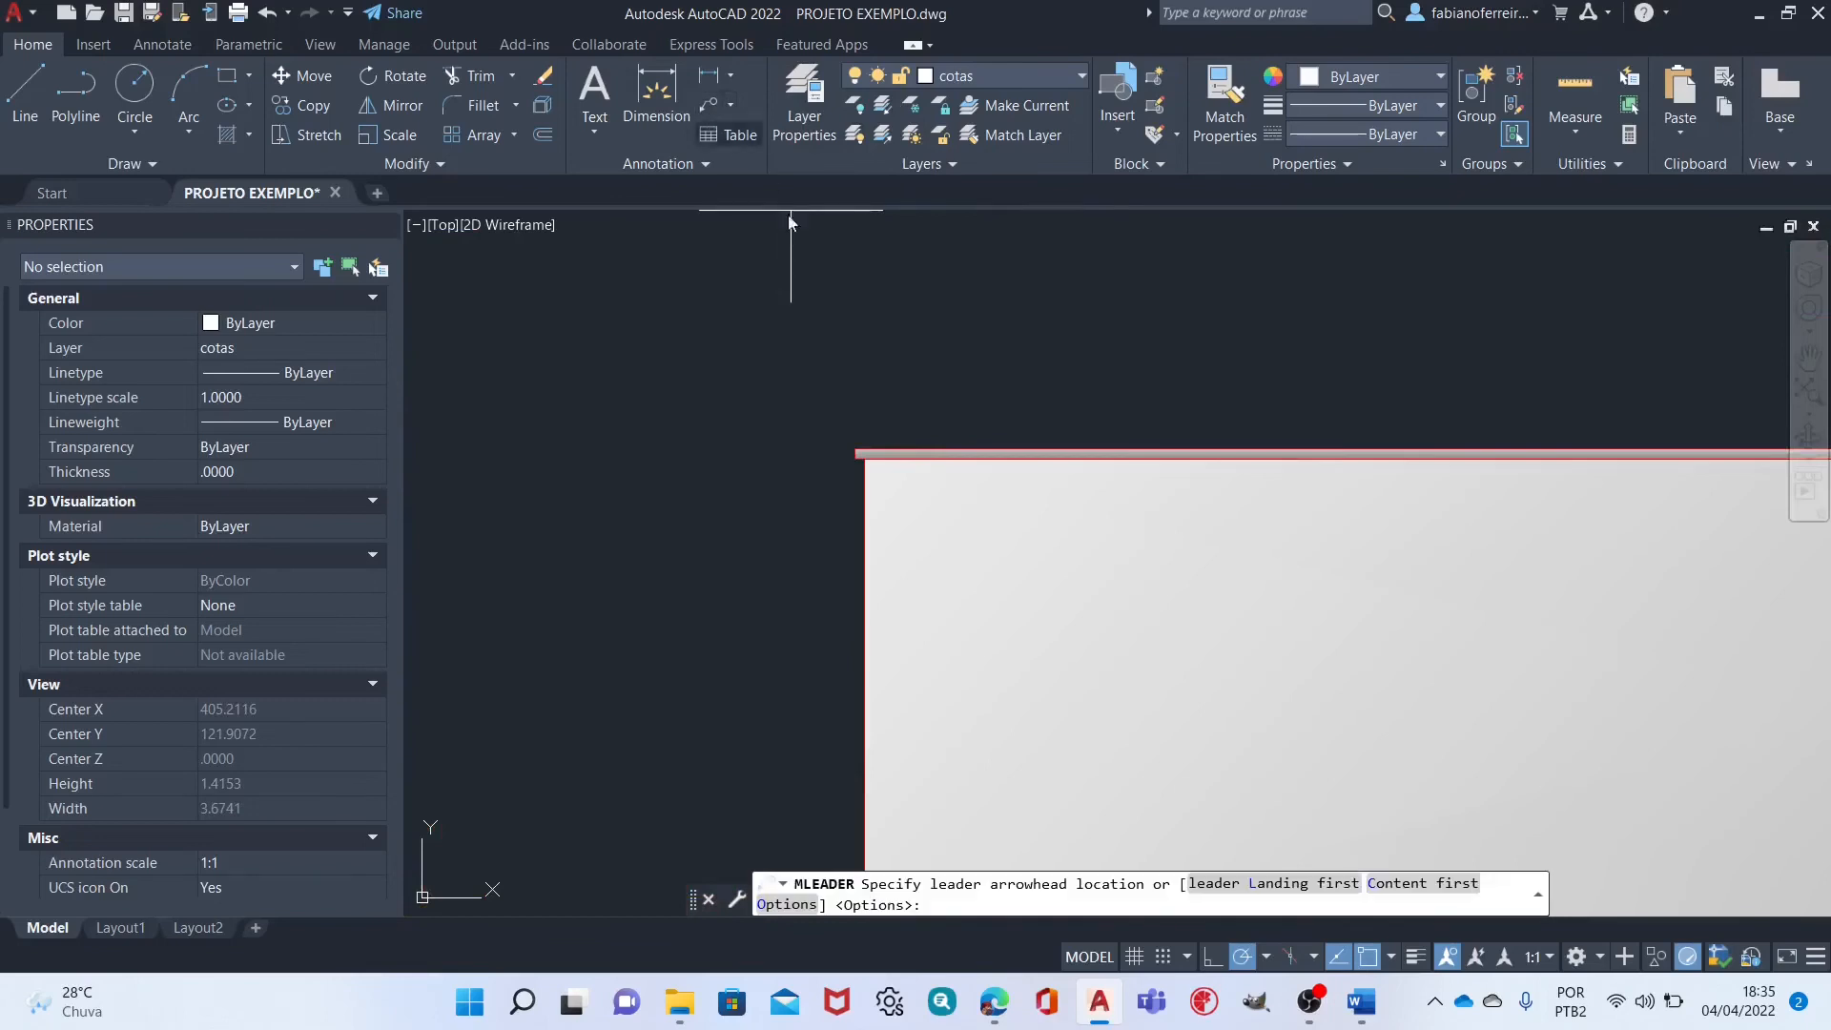
pyautogui.click(857, 455)
pyautogui.scroll(-3, 801, 387)
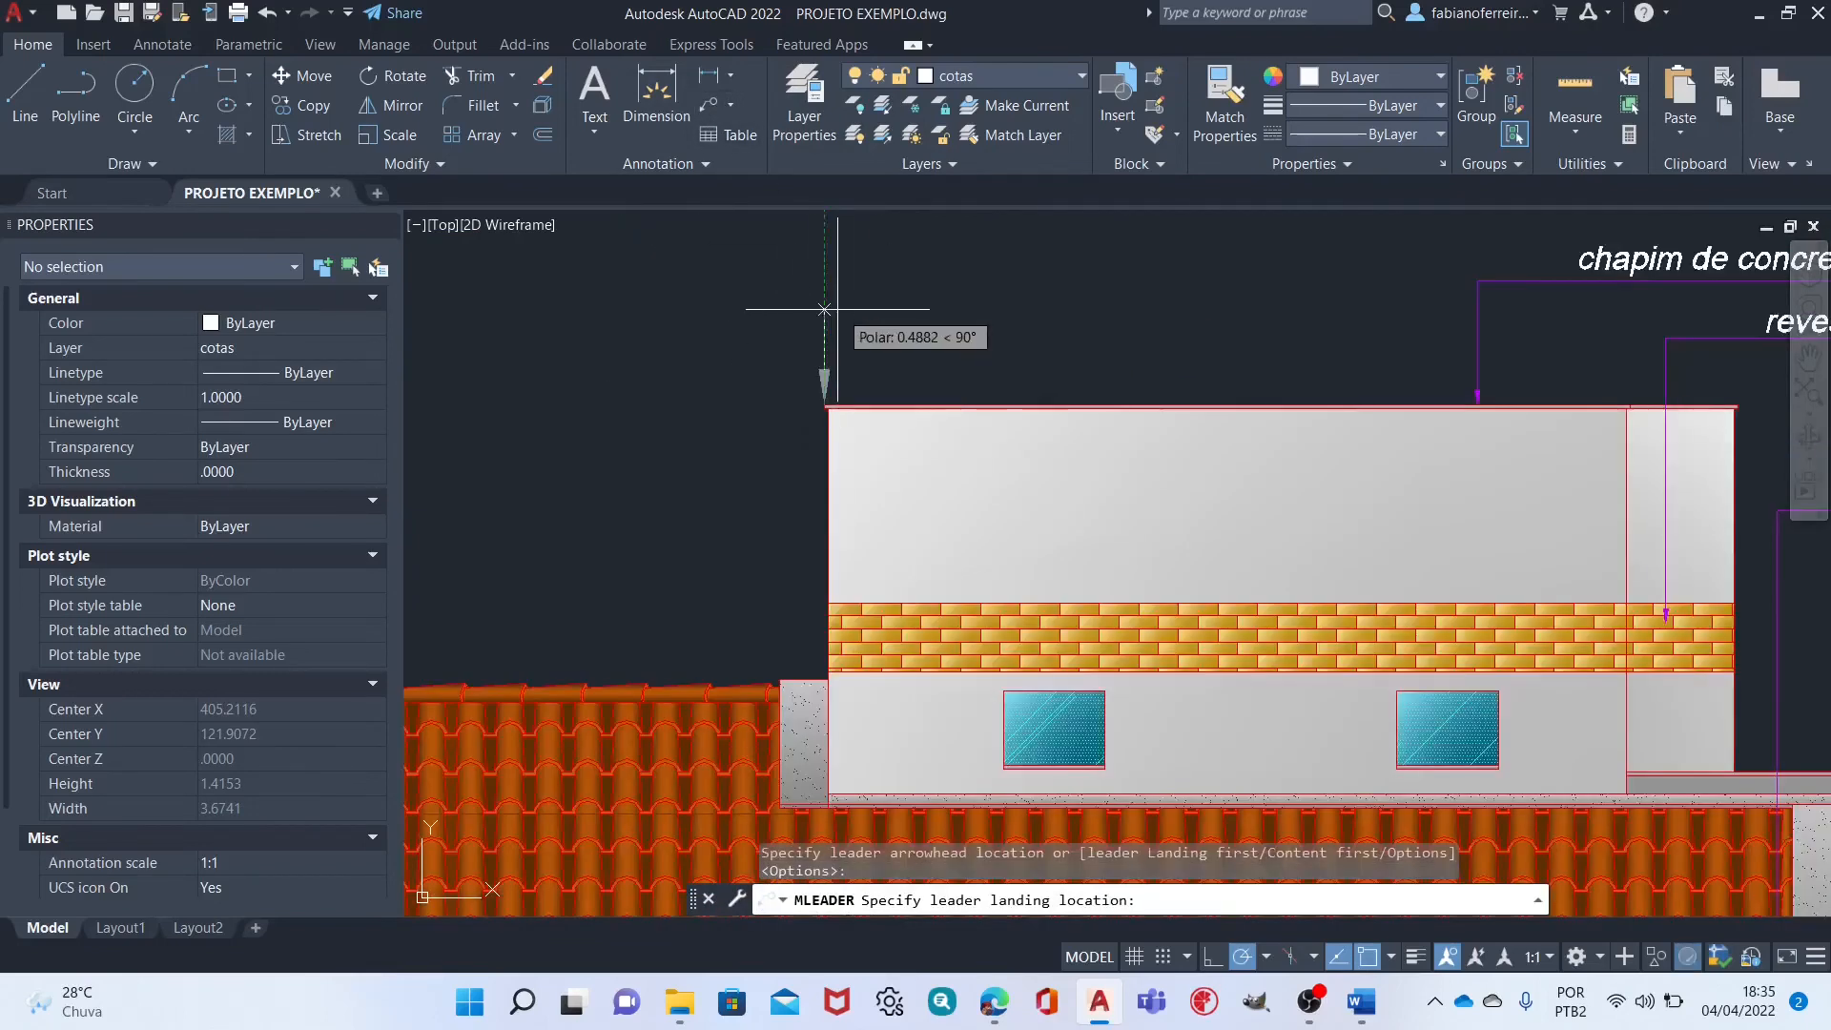
pyautogui.click(839, 315)
pyautogui.scroll(2, 925, 282)
pyautogui.scroll(2, 988, 254)
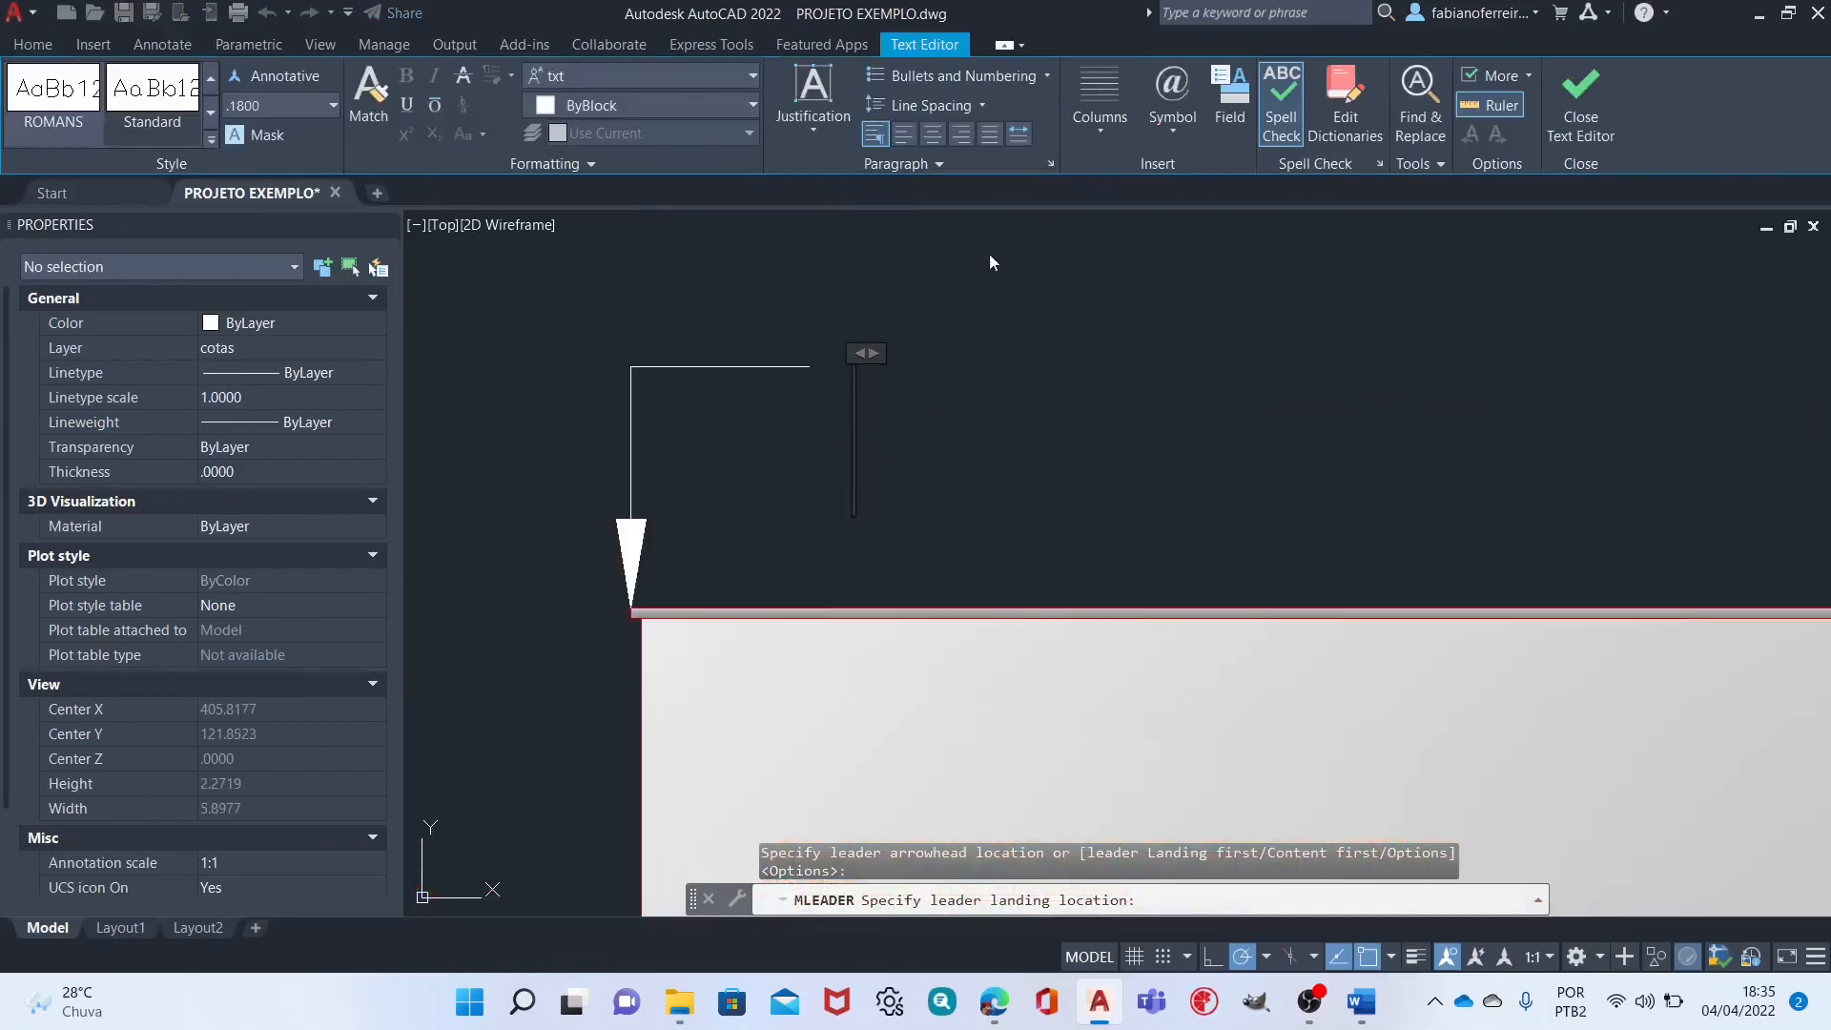
pyautogui.write('ING')
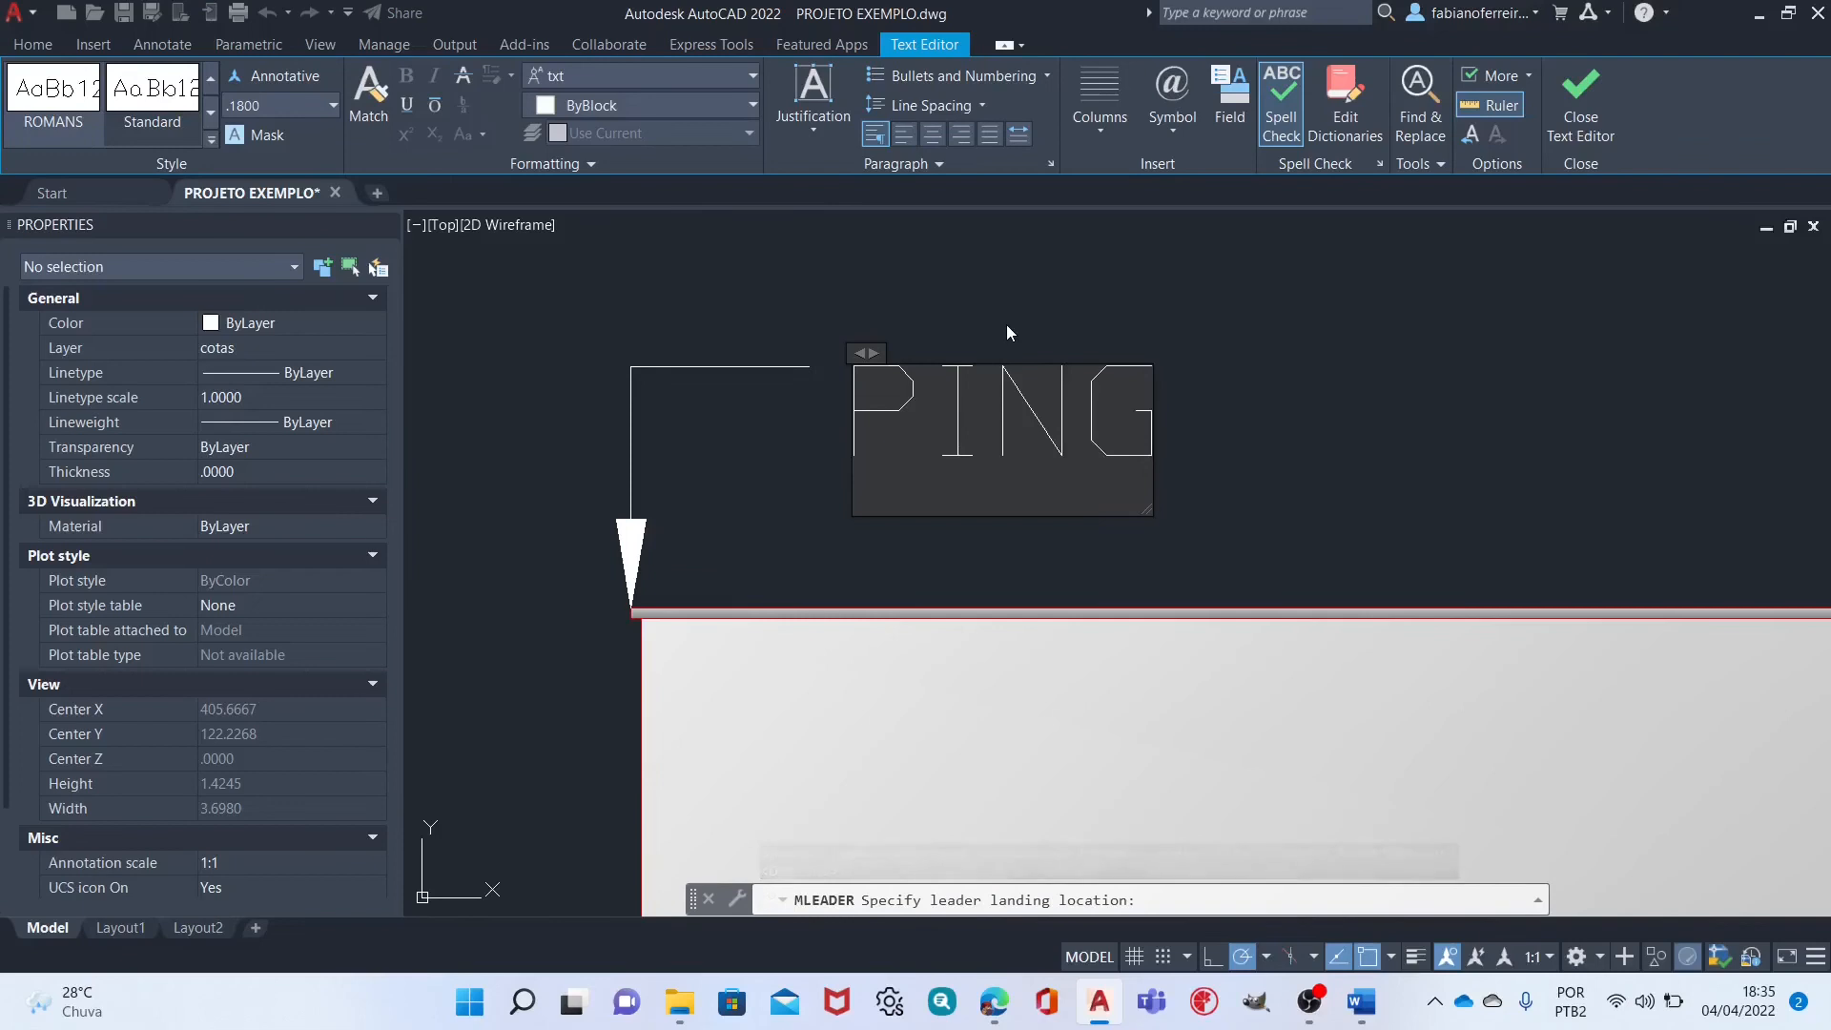
pyautogui.write('ADEIRA')
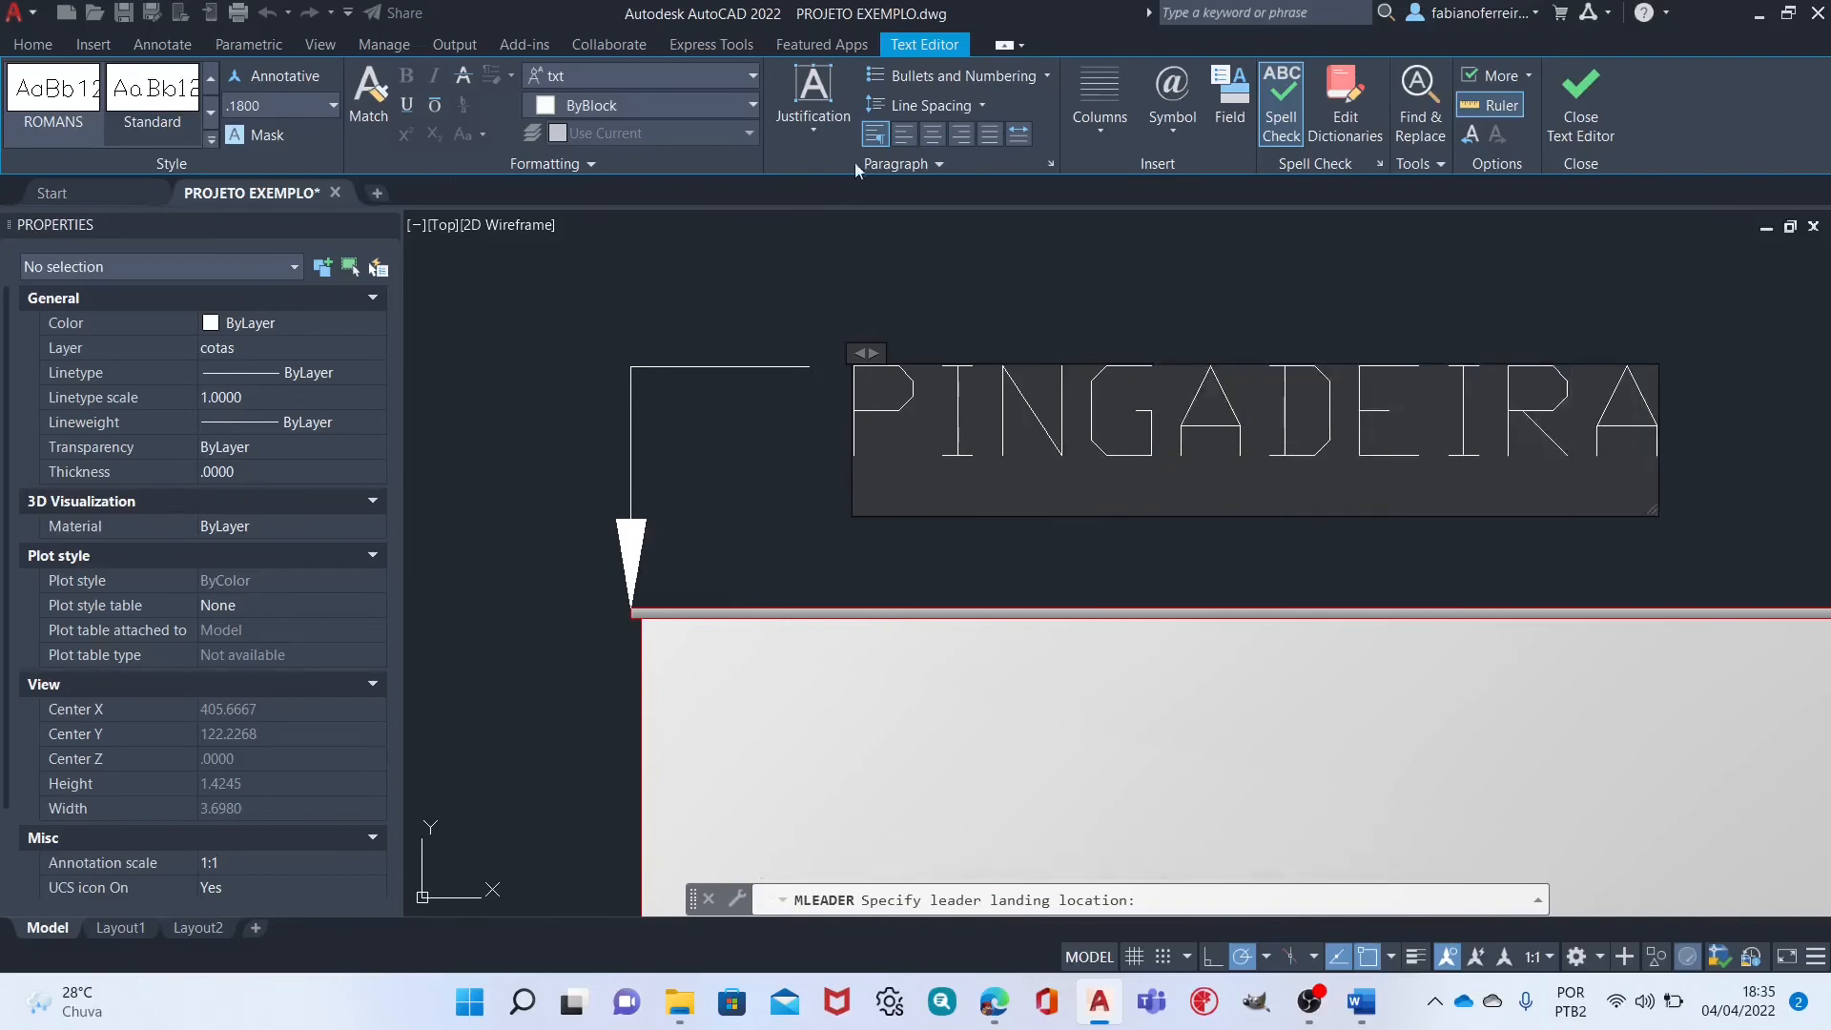
pyautogui.click(1580, 105)
pyautogui.press('Escape')
pyautogui.press('Escape')
# Examine the leader and text properties of the PINGADEIRA multileader, including multileader style, arrowhead size and text height.
pyautogui.click(1213, 217)
pyautogui.scroll(-3, 1001, 327)
pyautogui.click(999, 359)
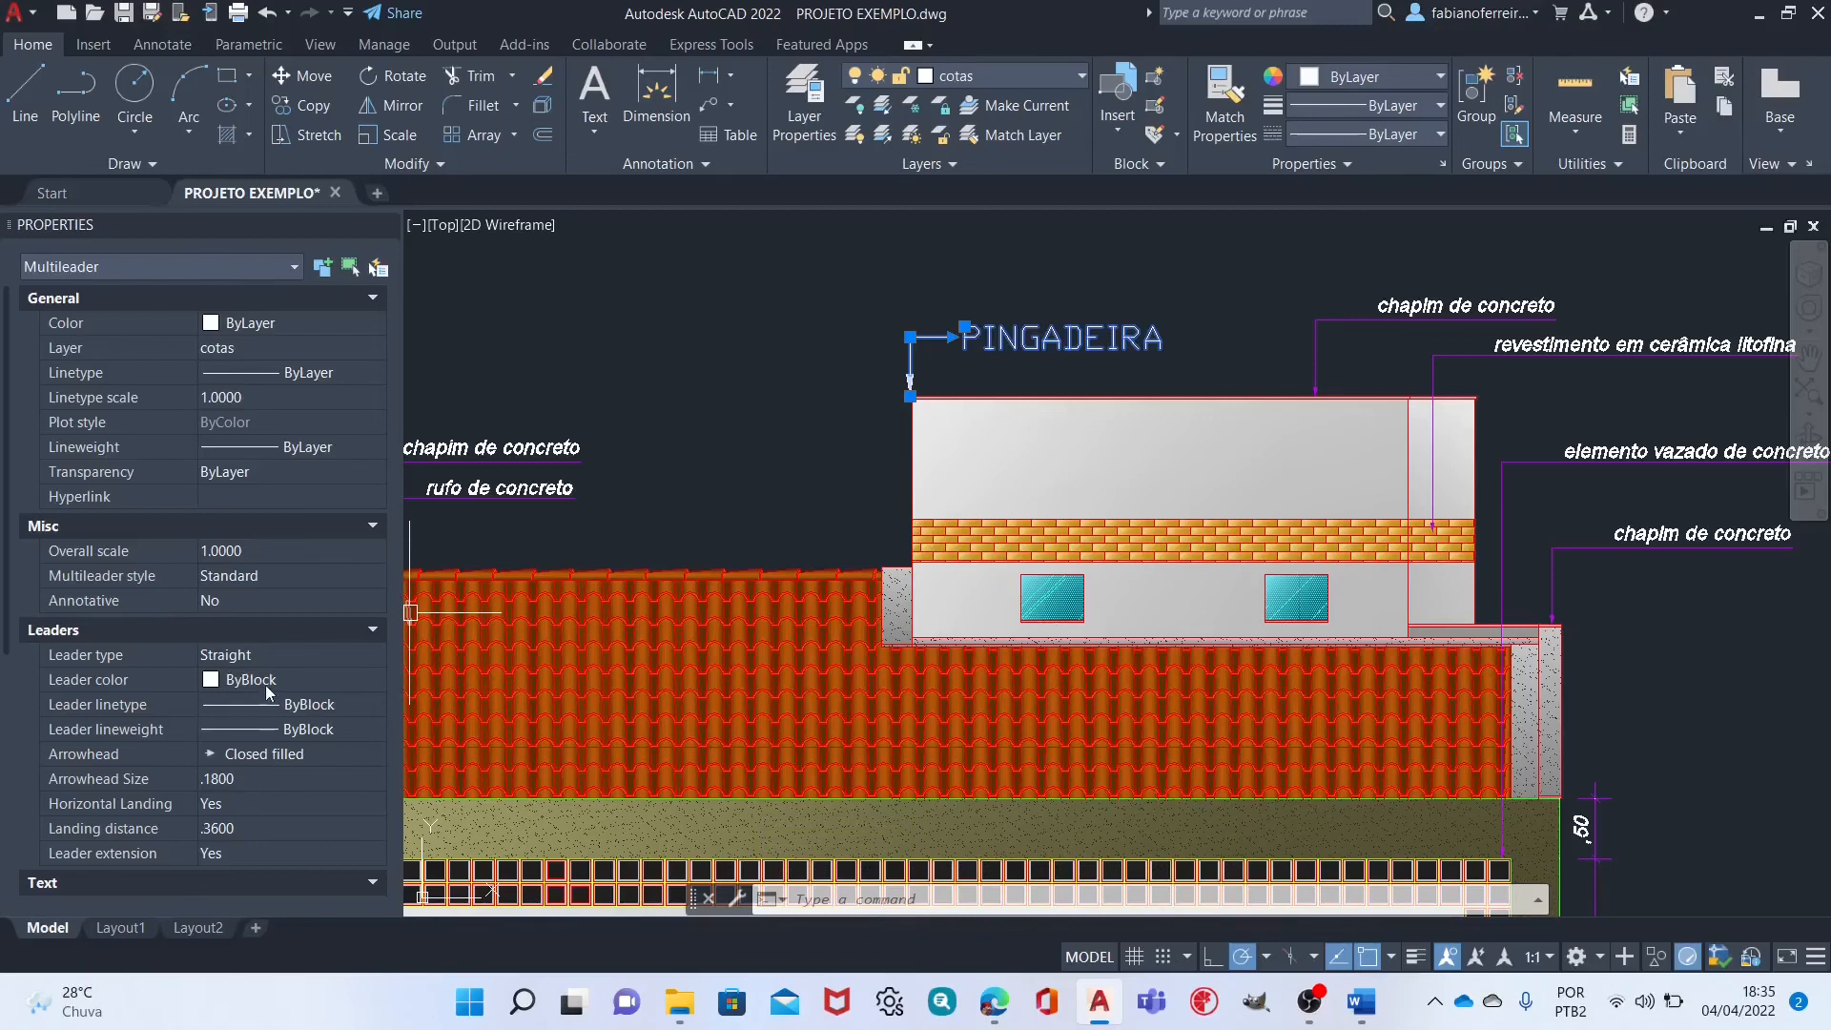
pyautogui.scroll(-2, 287, 765)
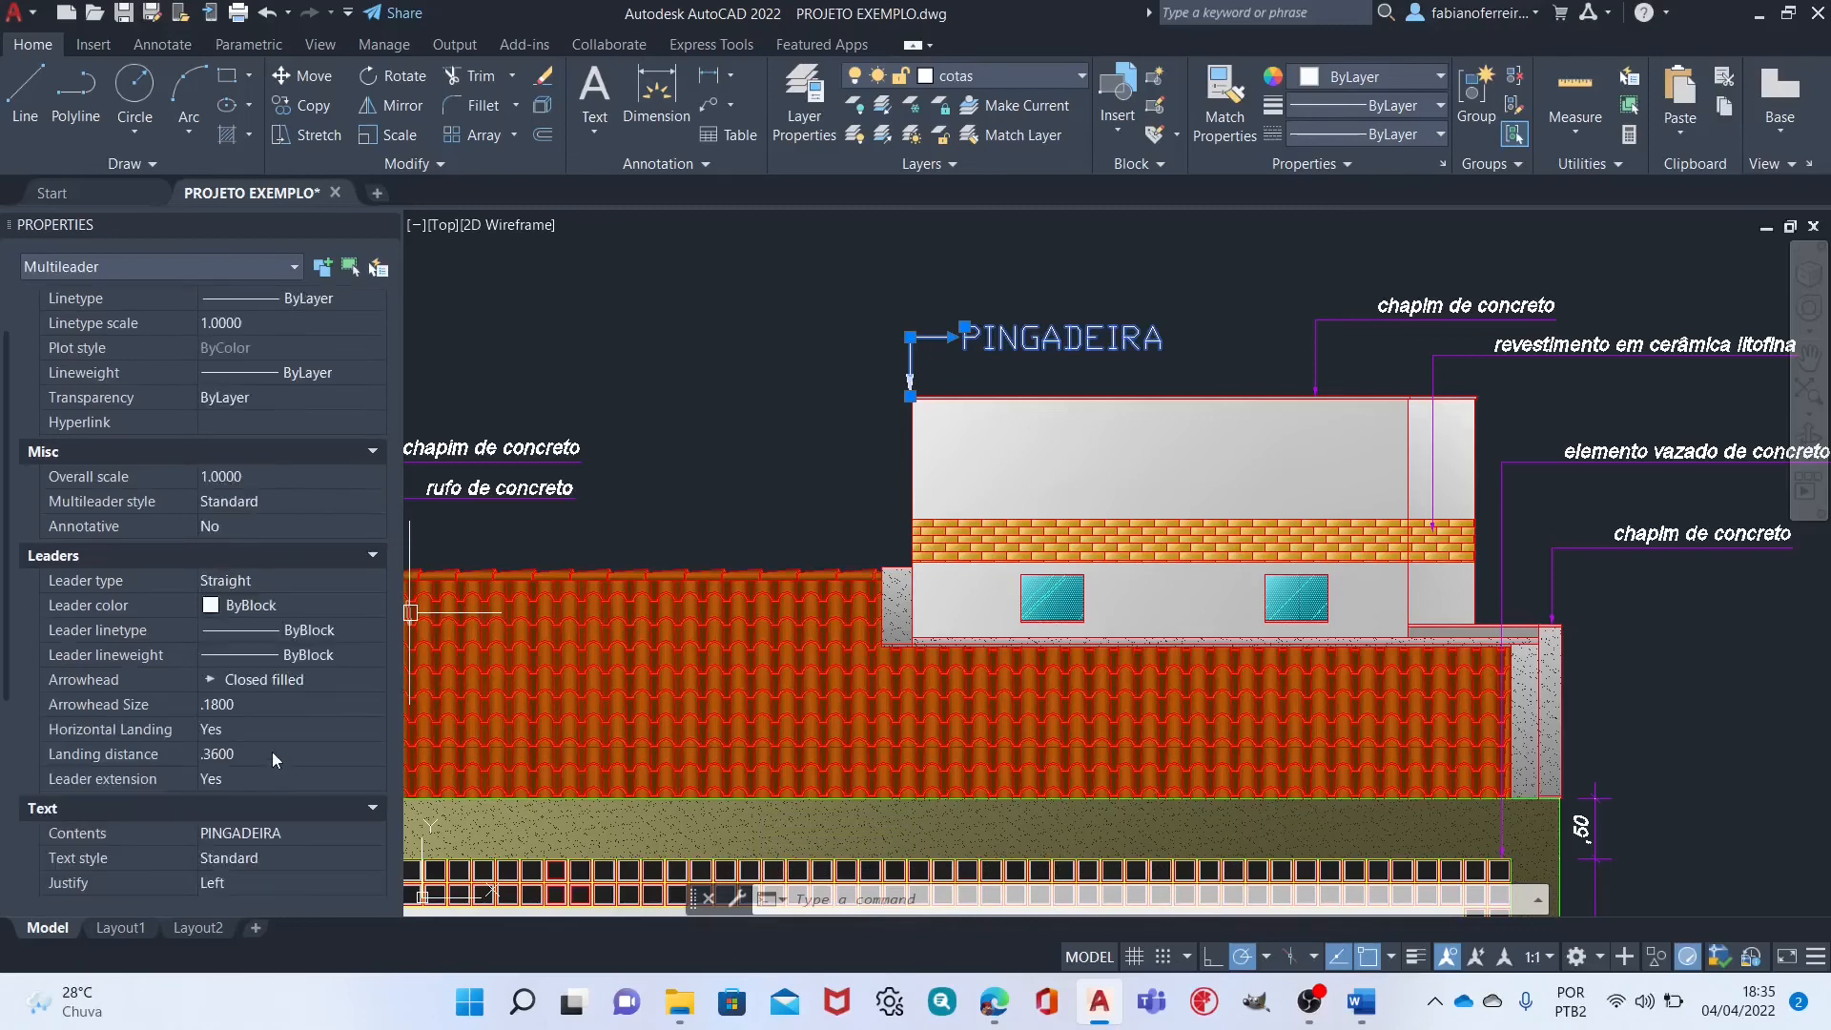
pyautogui.scroll(-6, 286, 708)
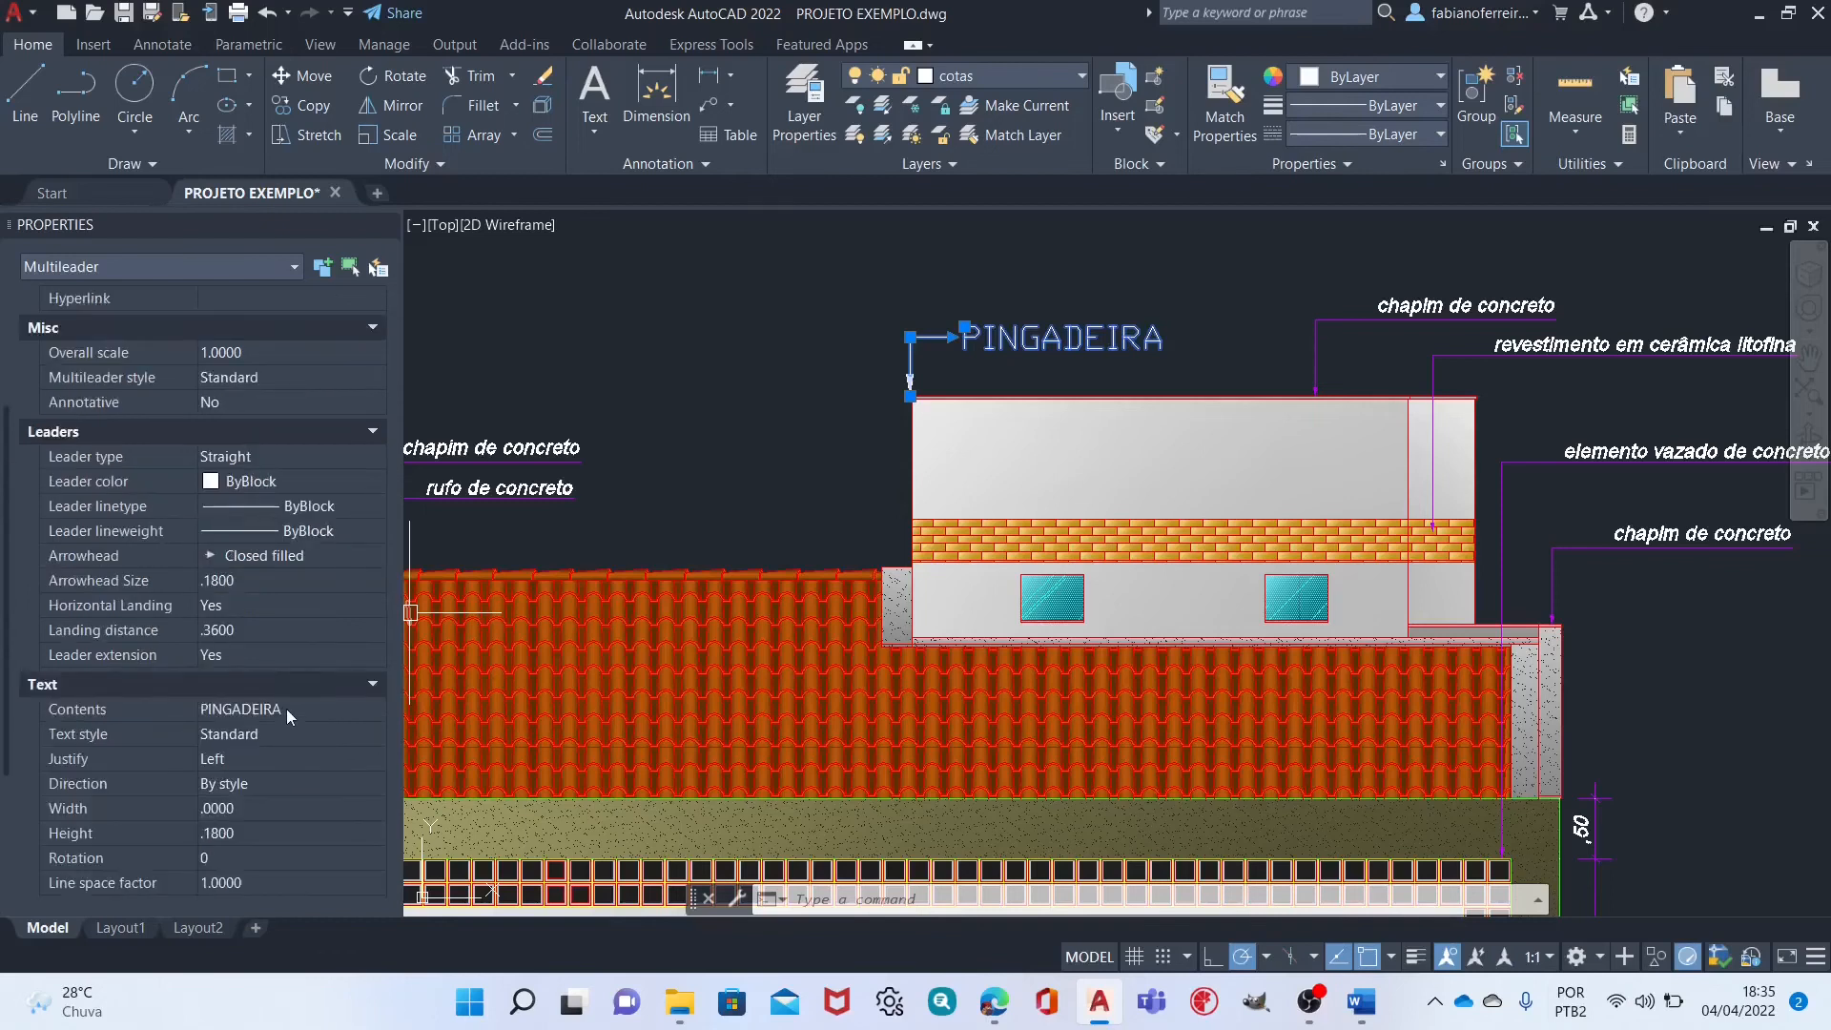
pyautogui.scroll(-3, 275, 803)
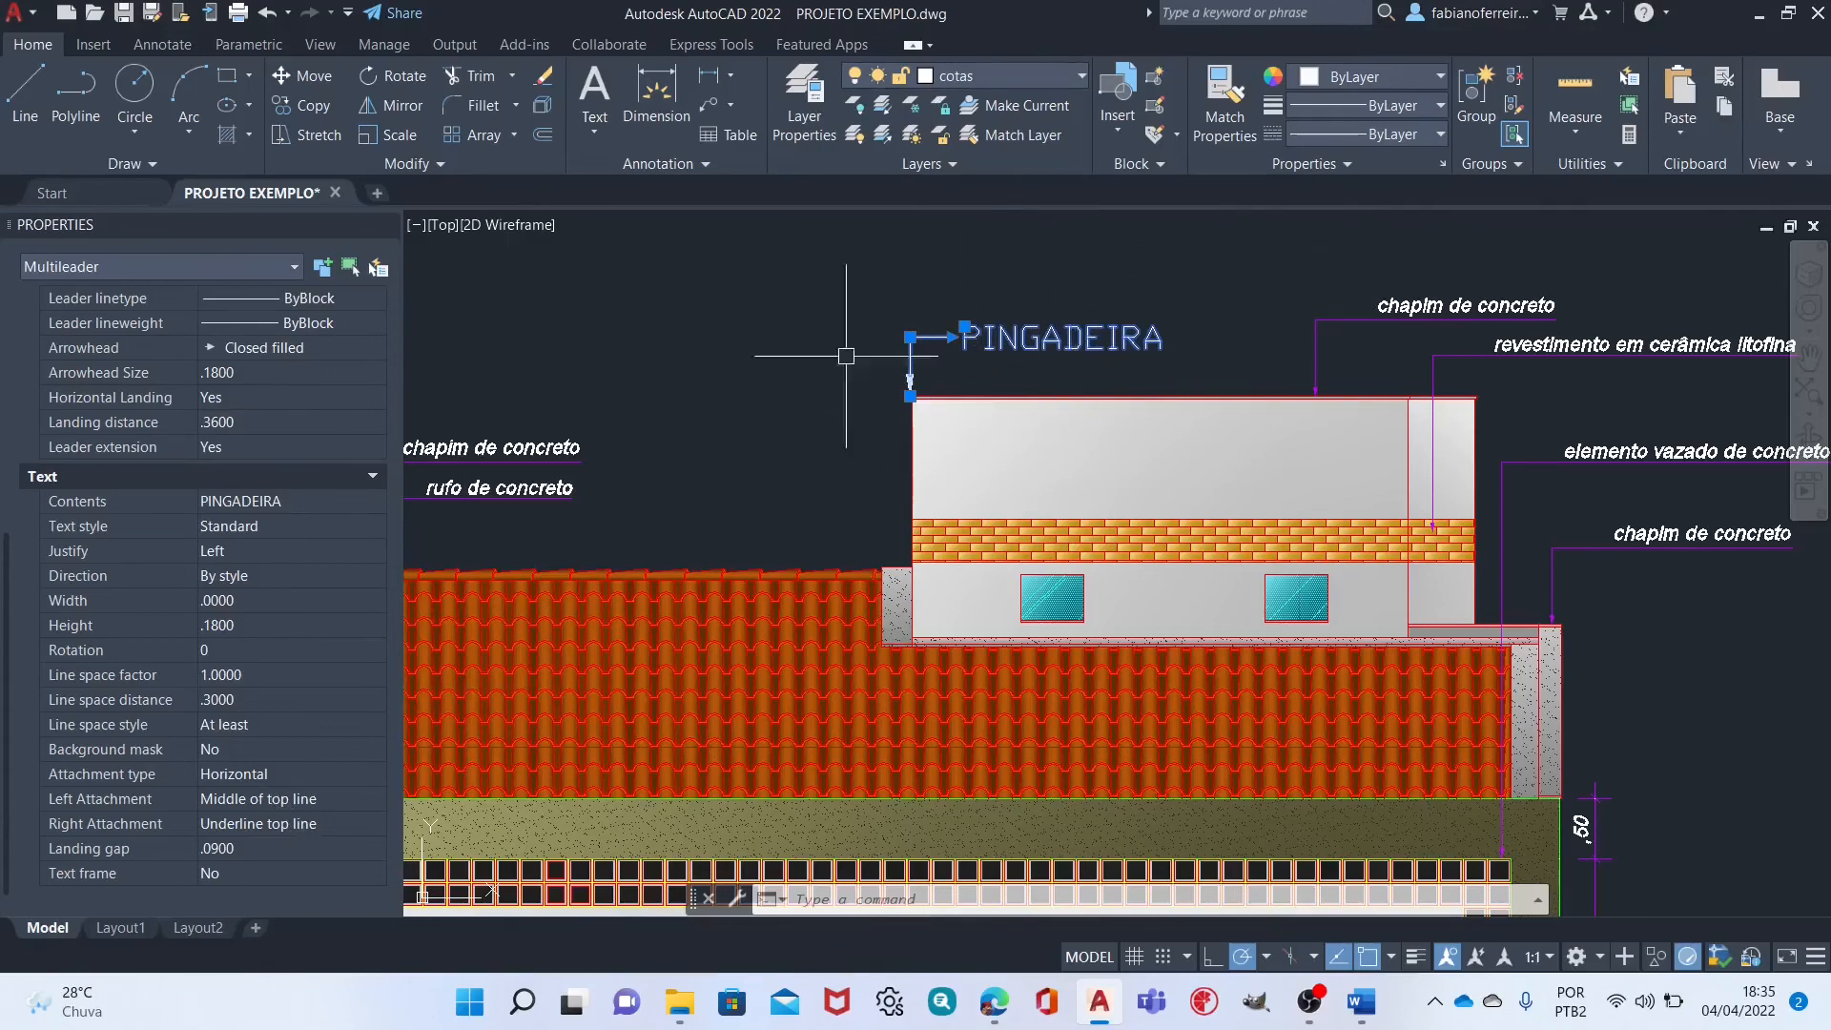
pyautogui.press('Escape')
pyautogui.press('Escape')
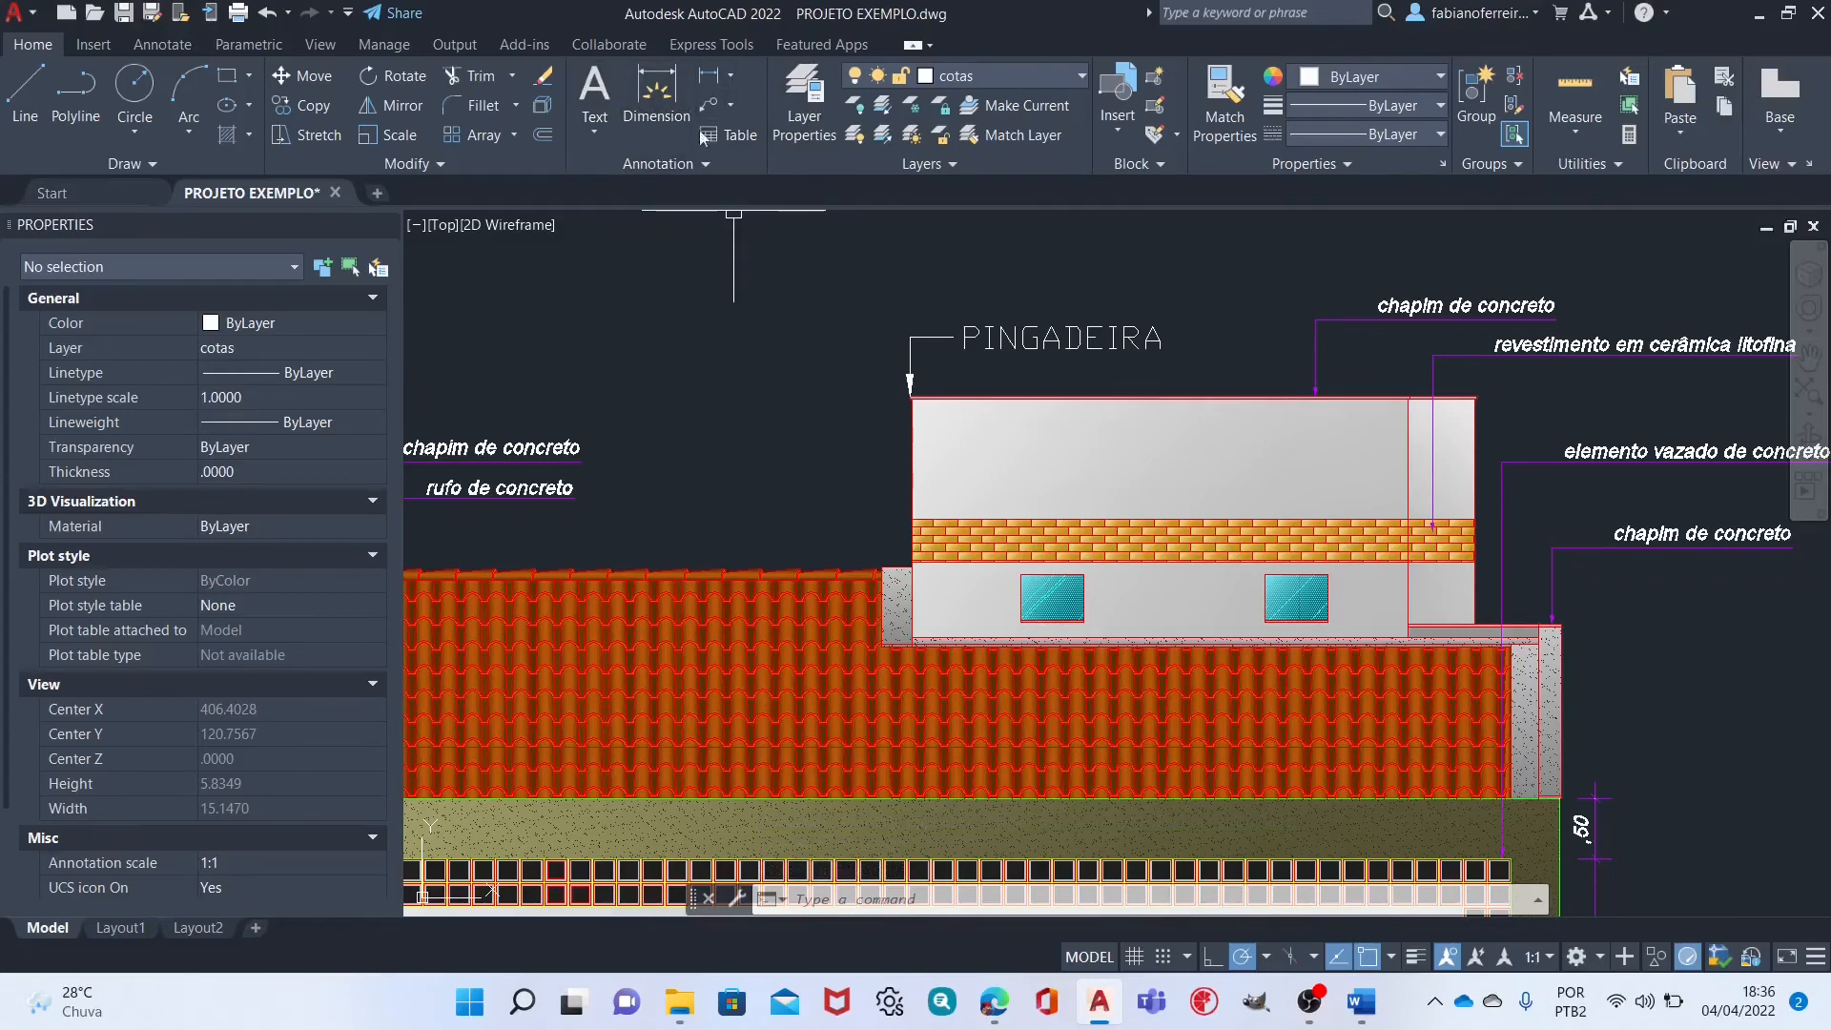
# Add a multileader reading TELHA, with its arrowhead on the tiled roof and a slanted line to a landing above and to the left.
pyautogui.moveTo(933, 327); pyautogui.dragTo(1088, 297, button='middle')
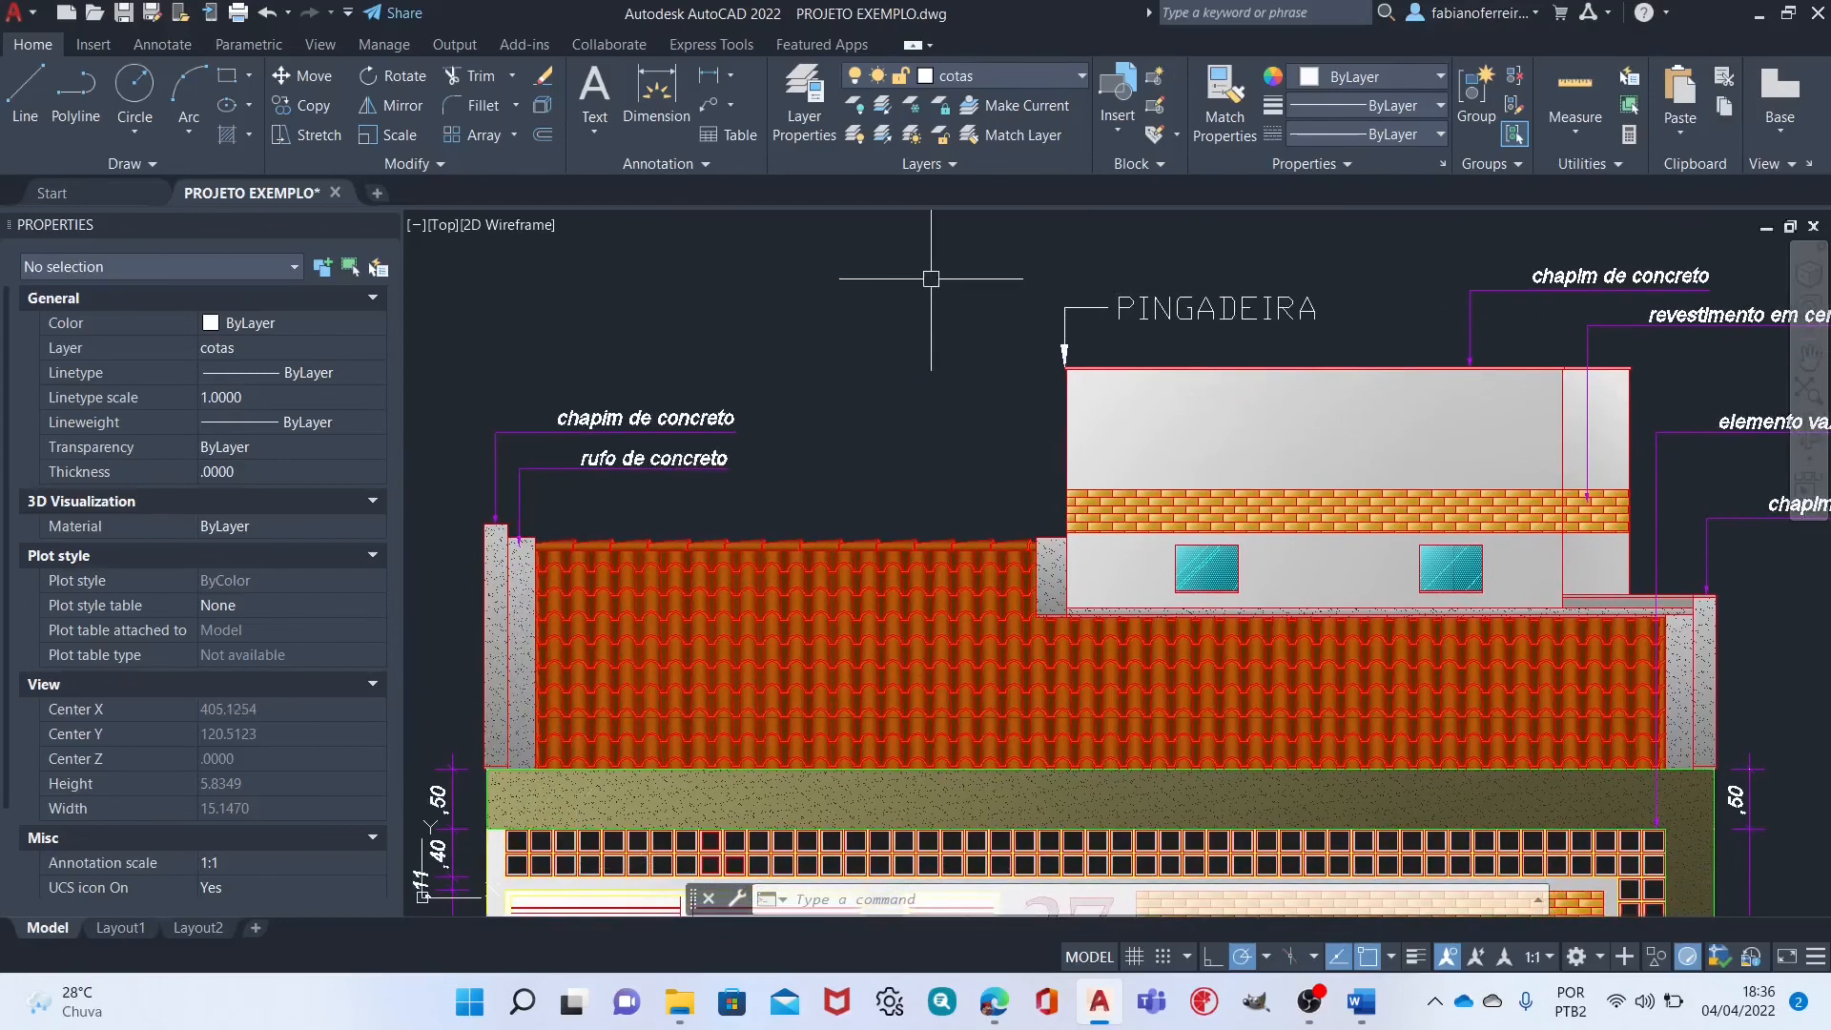
pyautogui.click(707, 109)
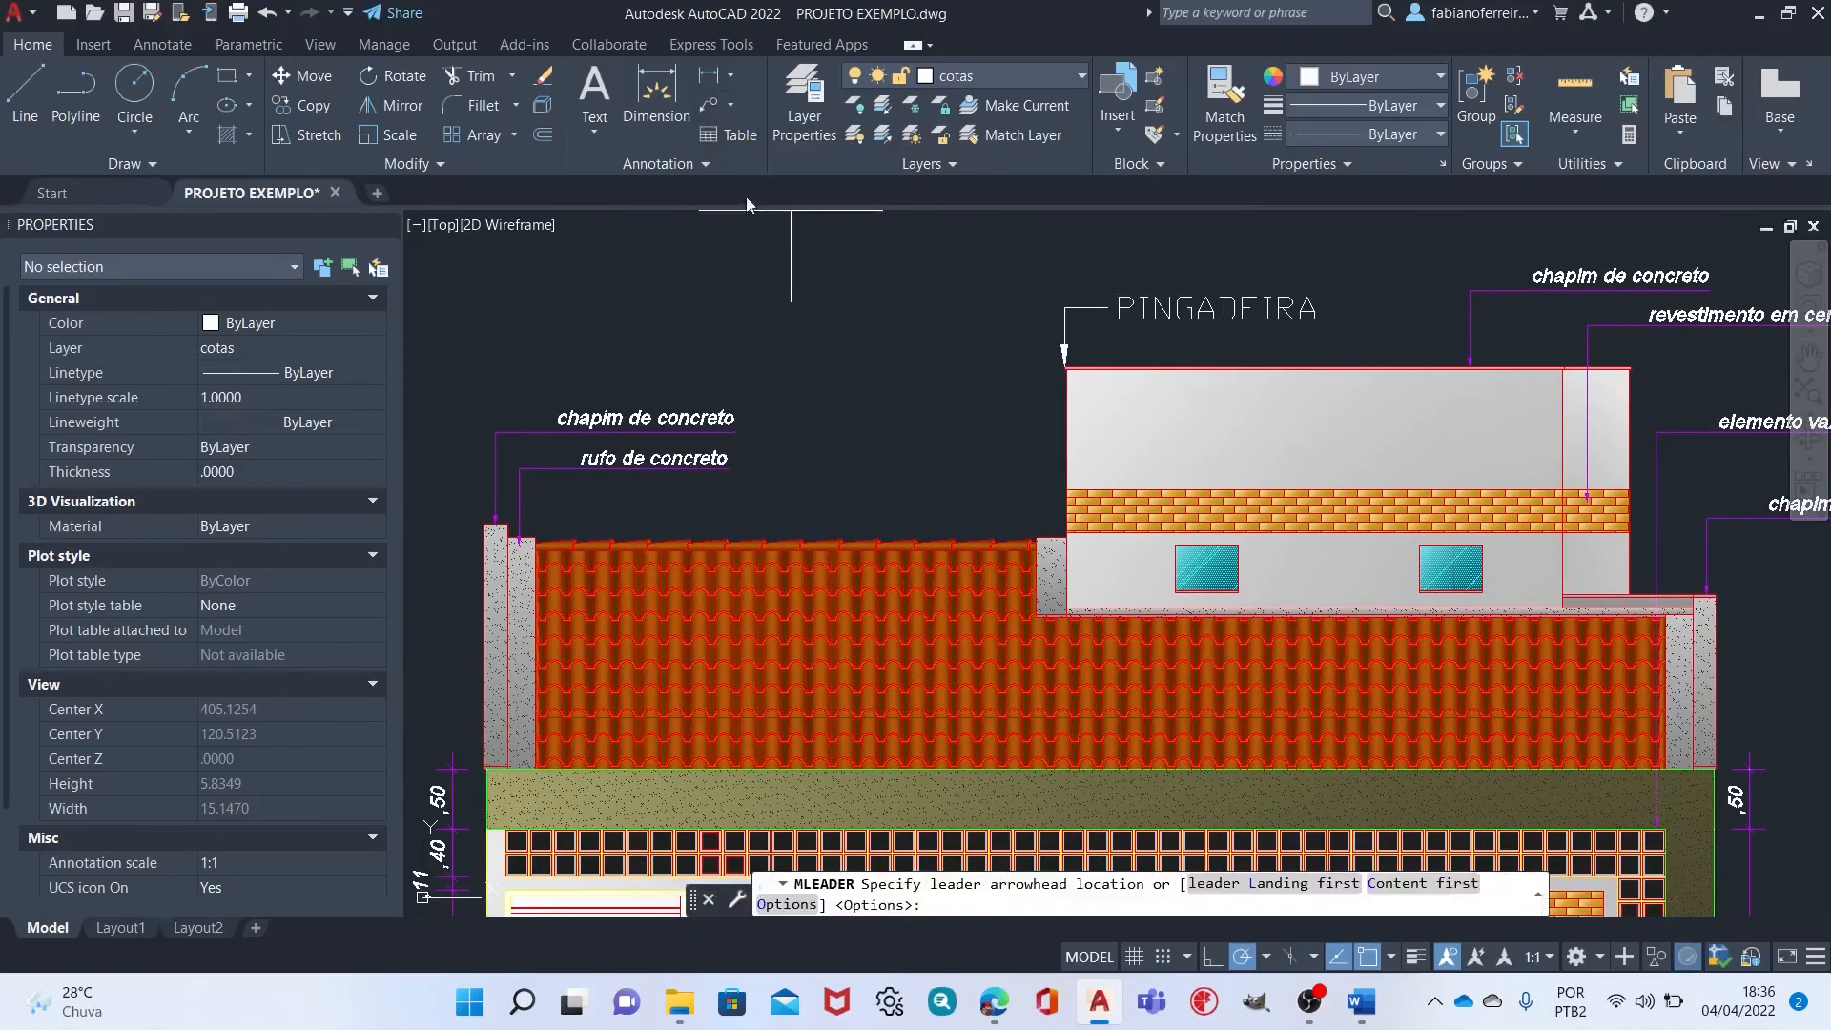
pyautogui.scroll(3, 946, 568)
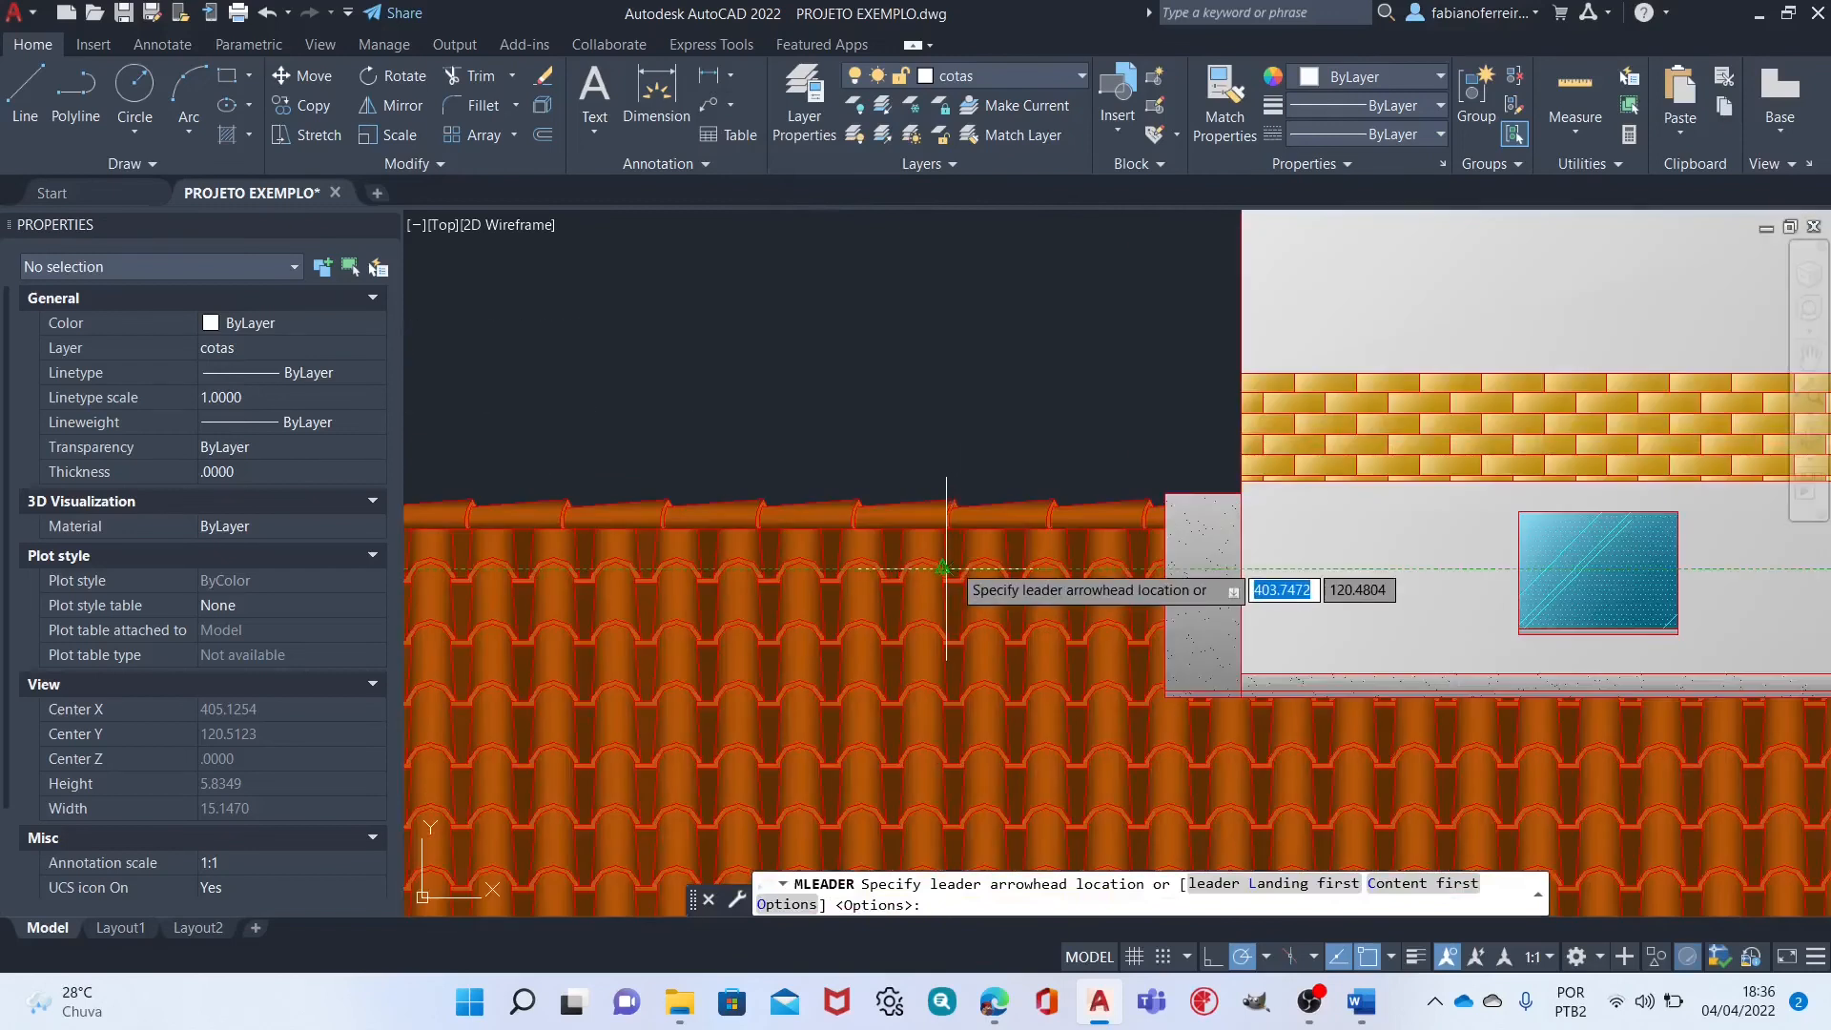
pyautogui.click(947, 569)
pyautogui.scroll(-5, 933, 388)
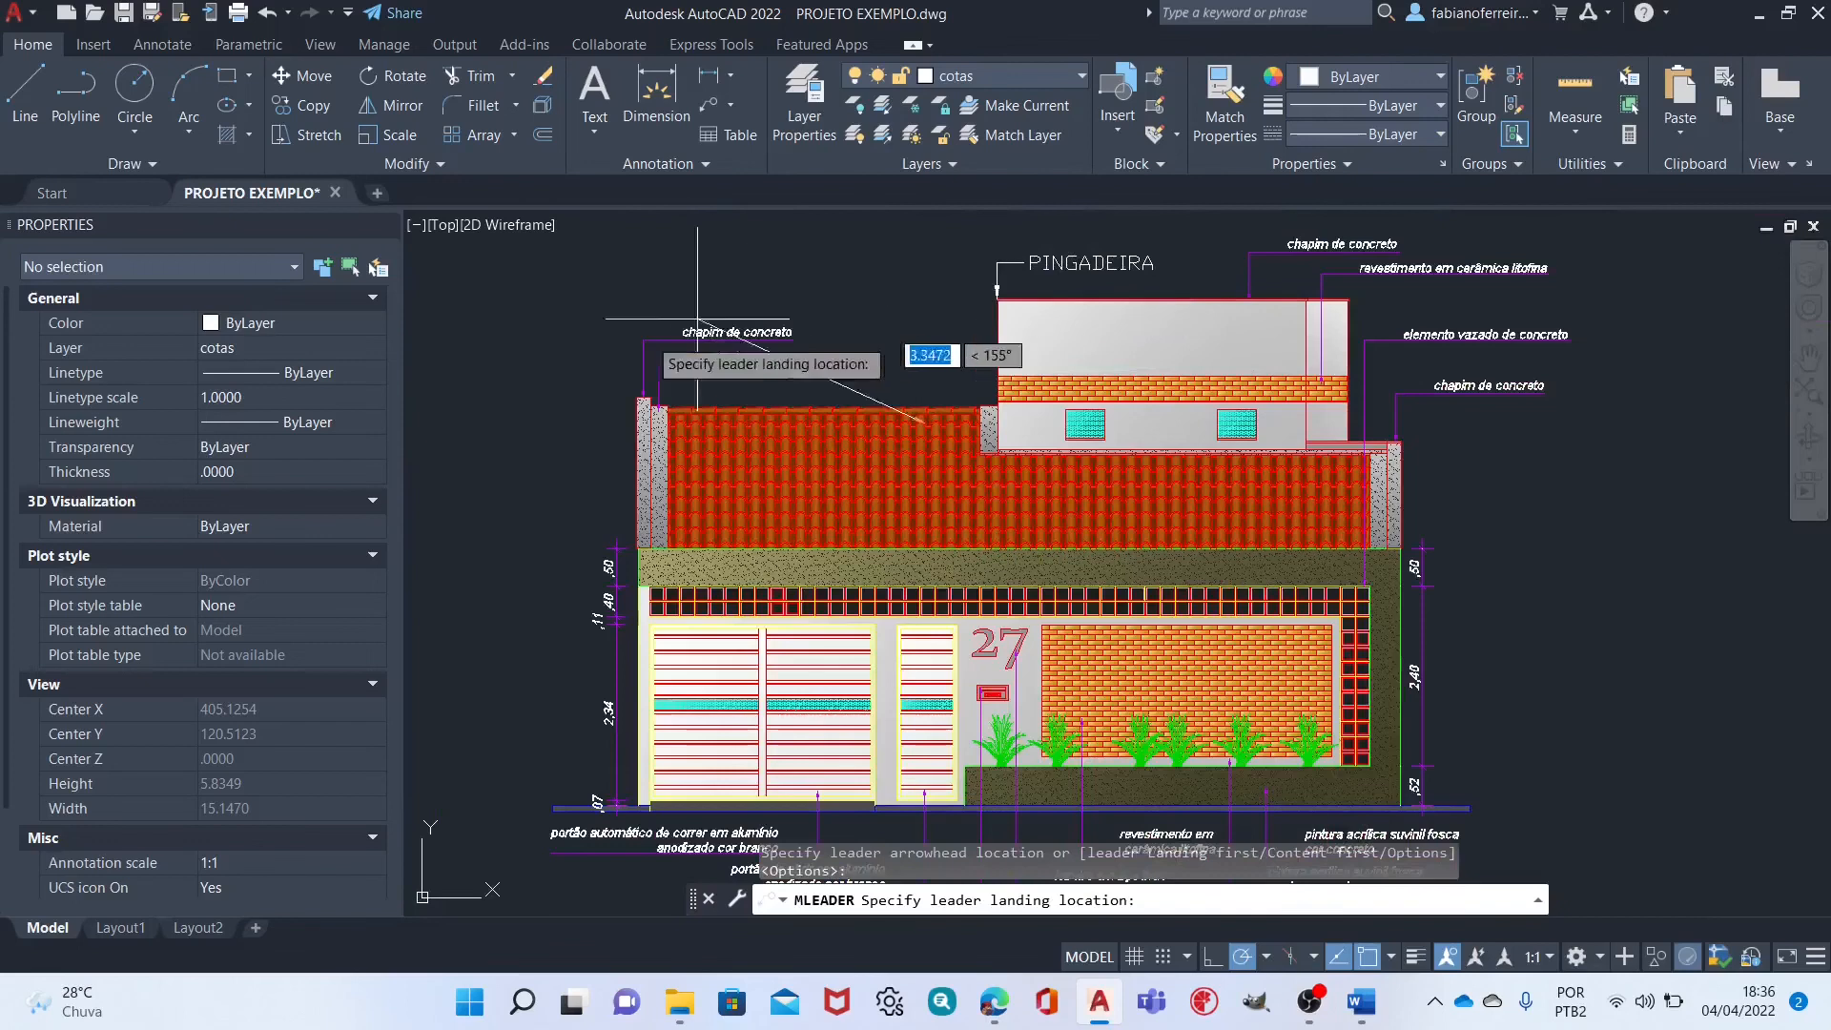
pyautogui.moveTo(816, 277); pyautogui.dragTo(899, 408, button='middle')
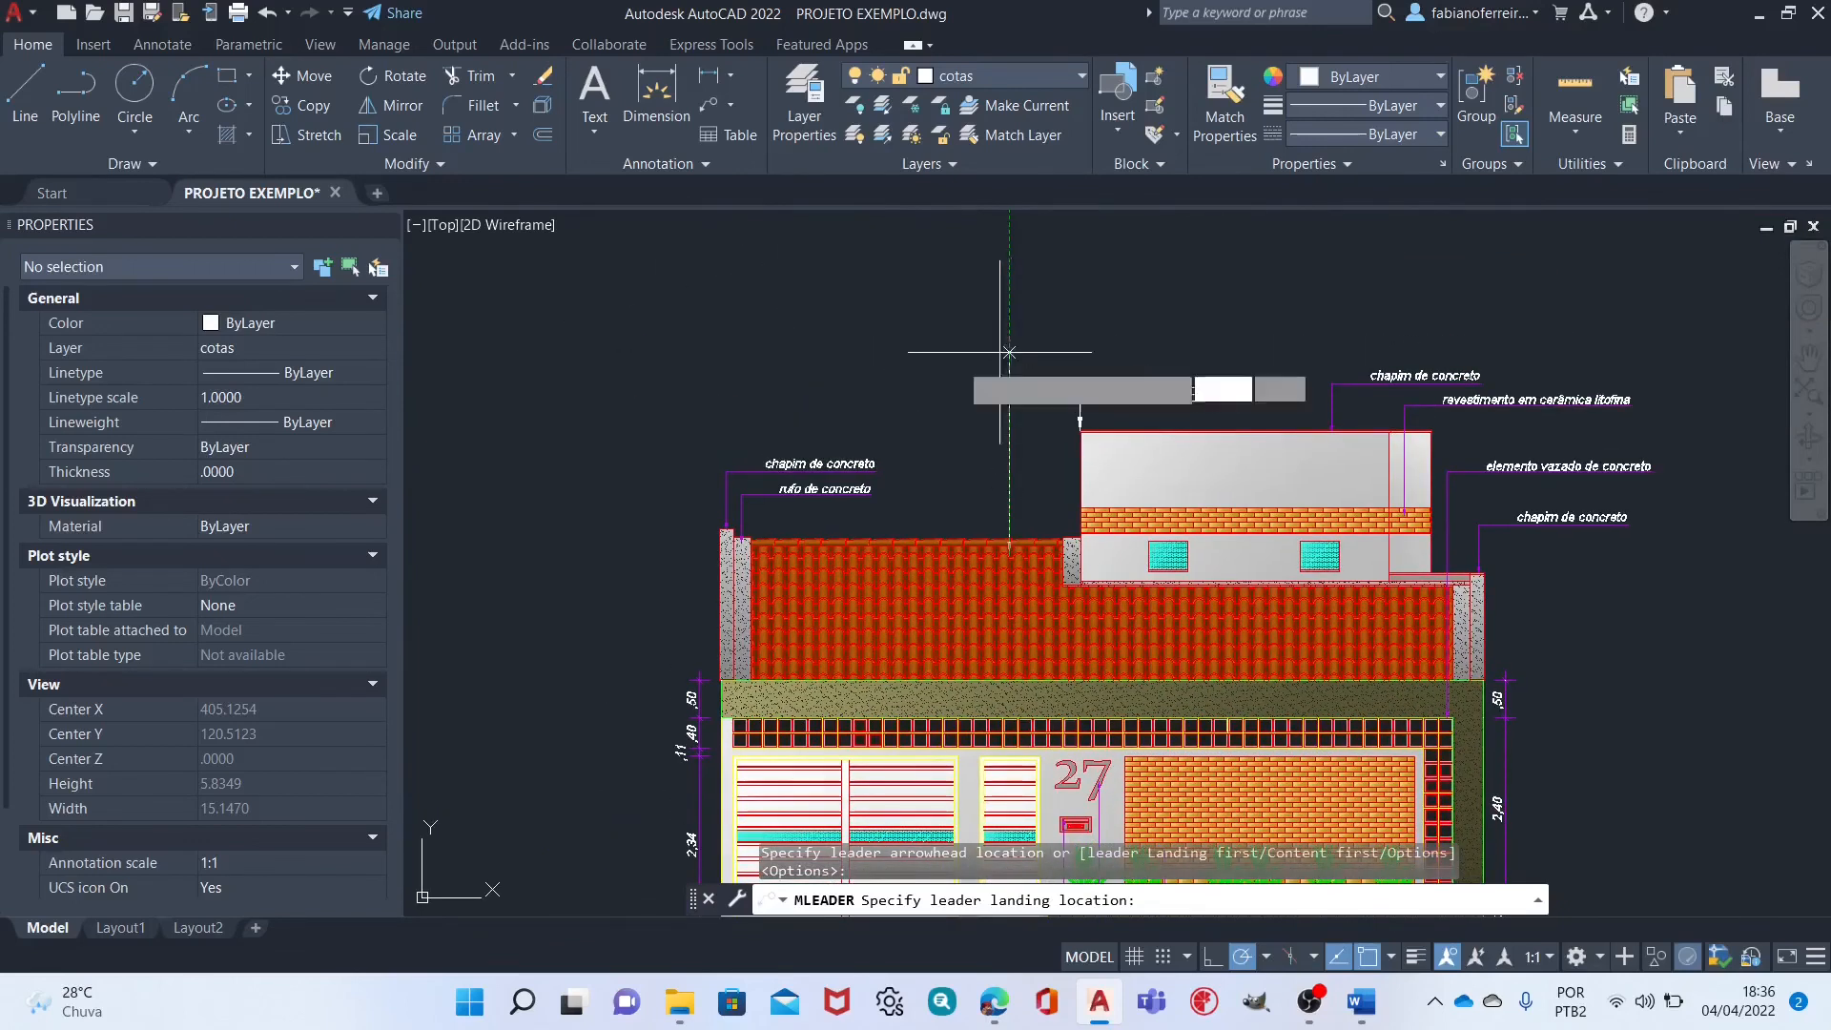
pyautogui.click(915, 408)
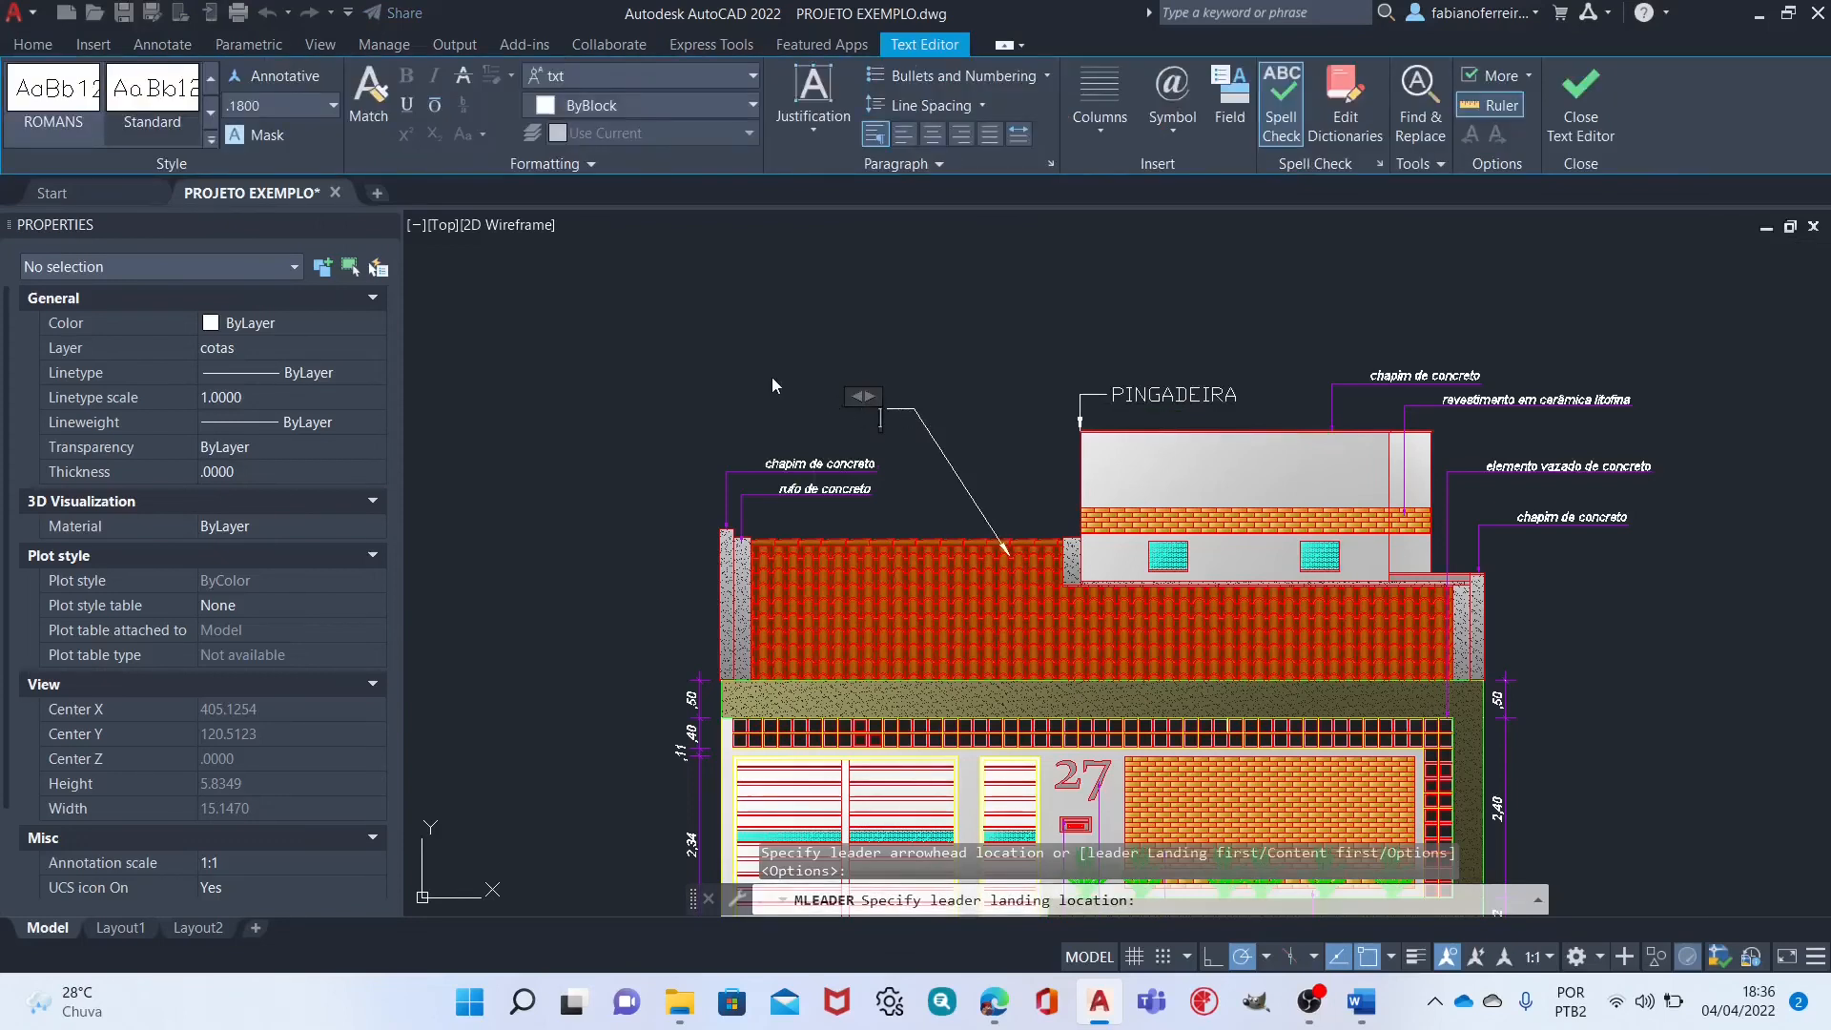
pyautogui.write('TELHA')
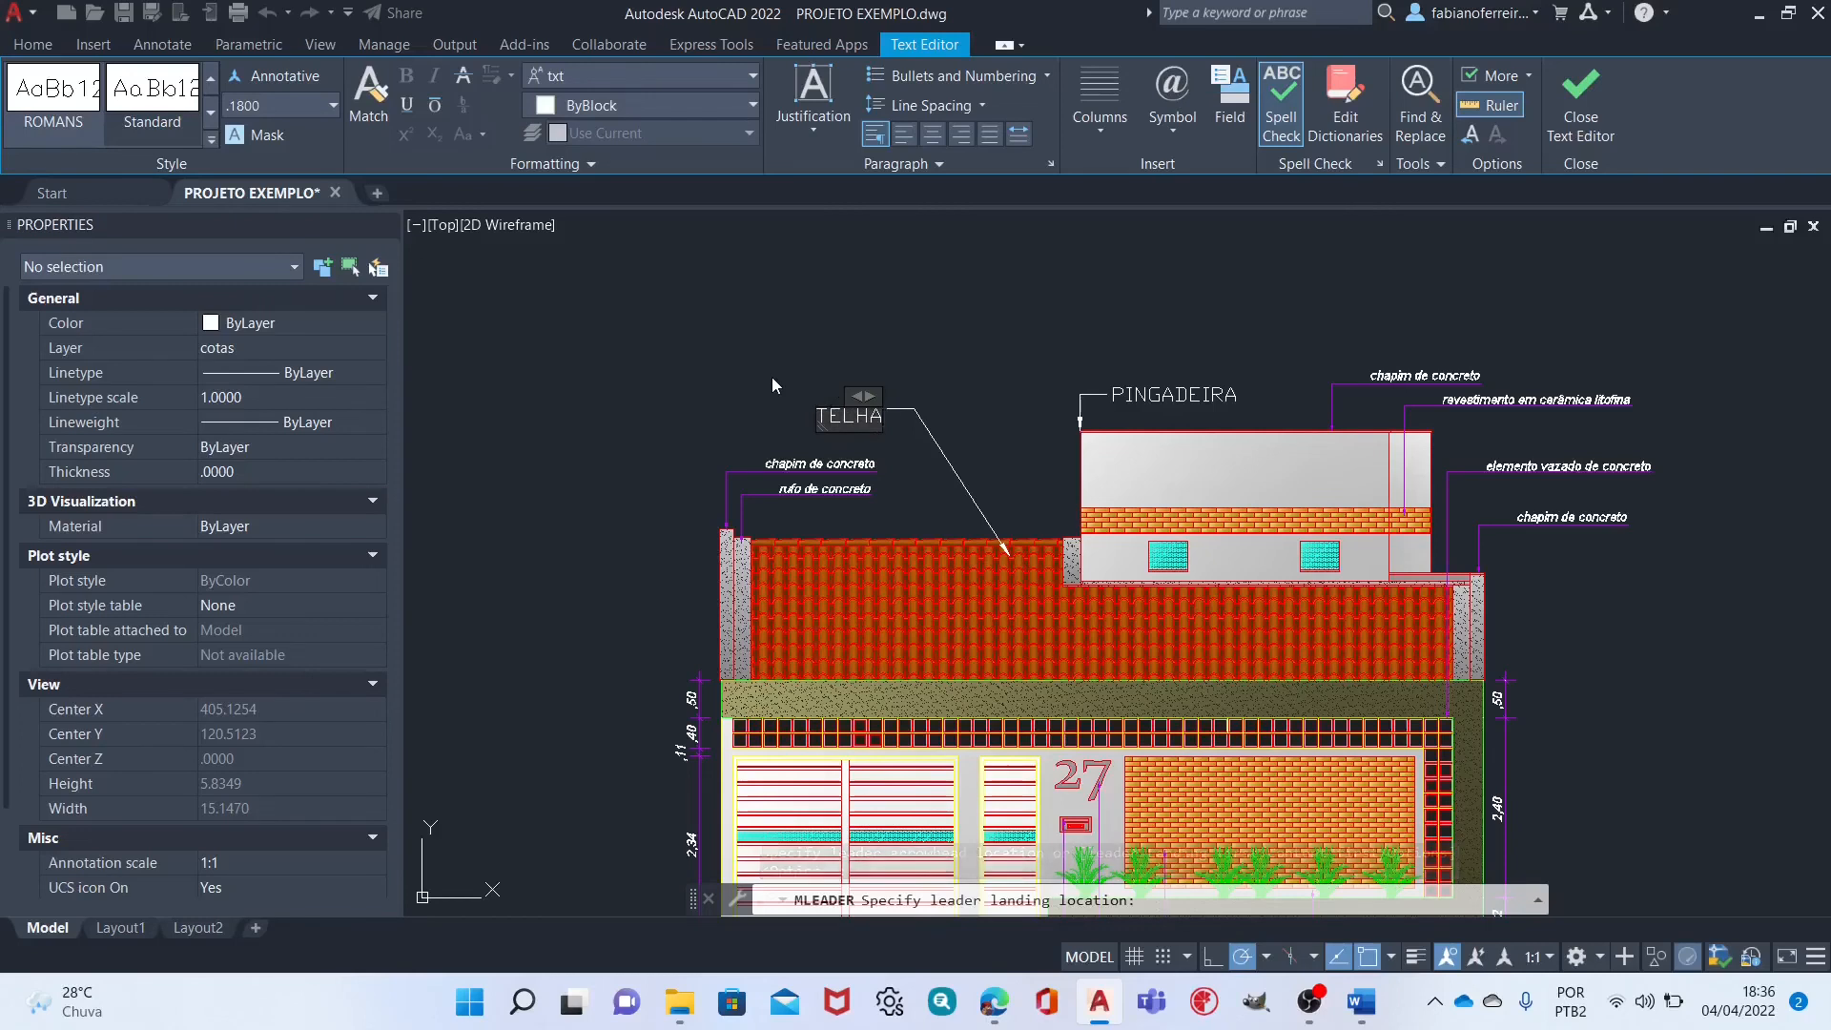
pyautogui.click(1566, 112)
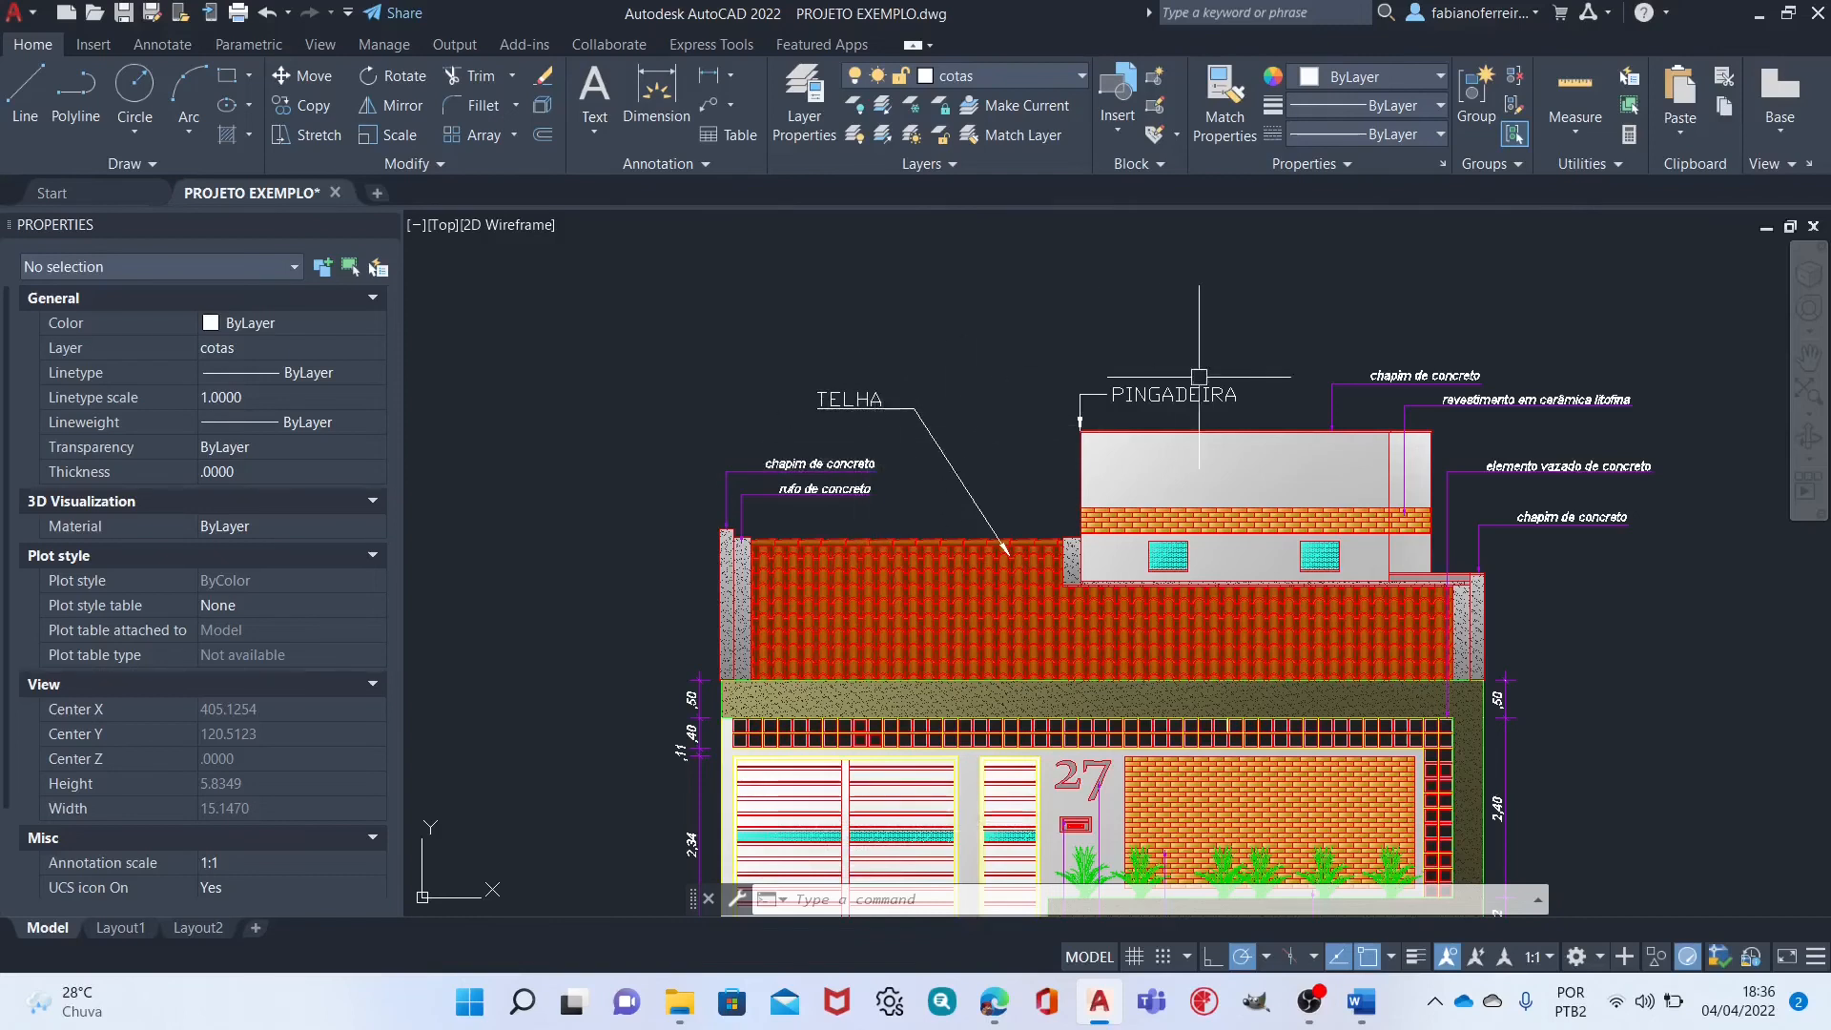
# Examine how the ESPECIFICAÇÃO DOS ACABAMENTOS table is built by selecting its border and grid lines.
pyautogui.moveTo(930, 384); pyautogui.dragTo(1146, 314, button='middle')
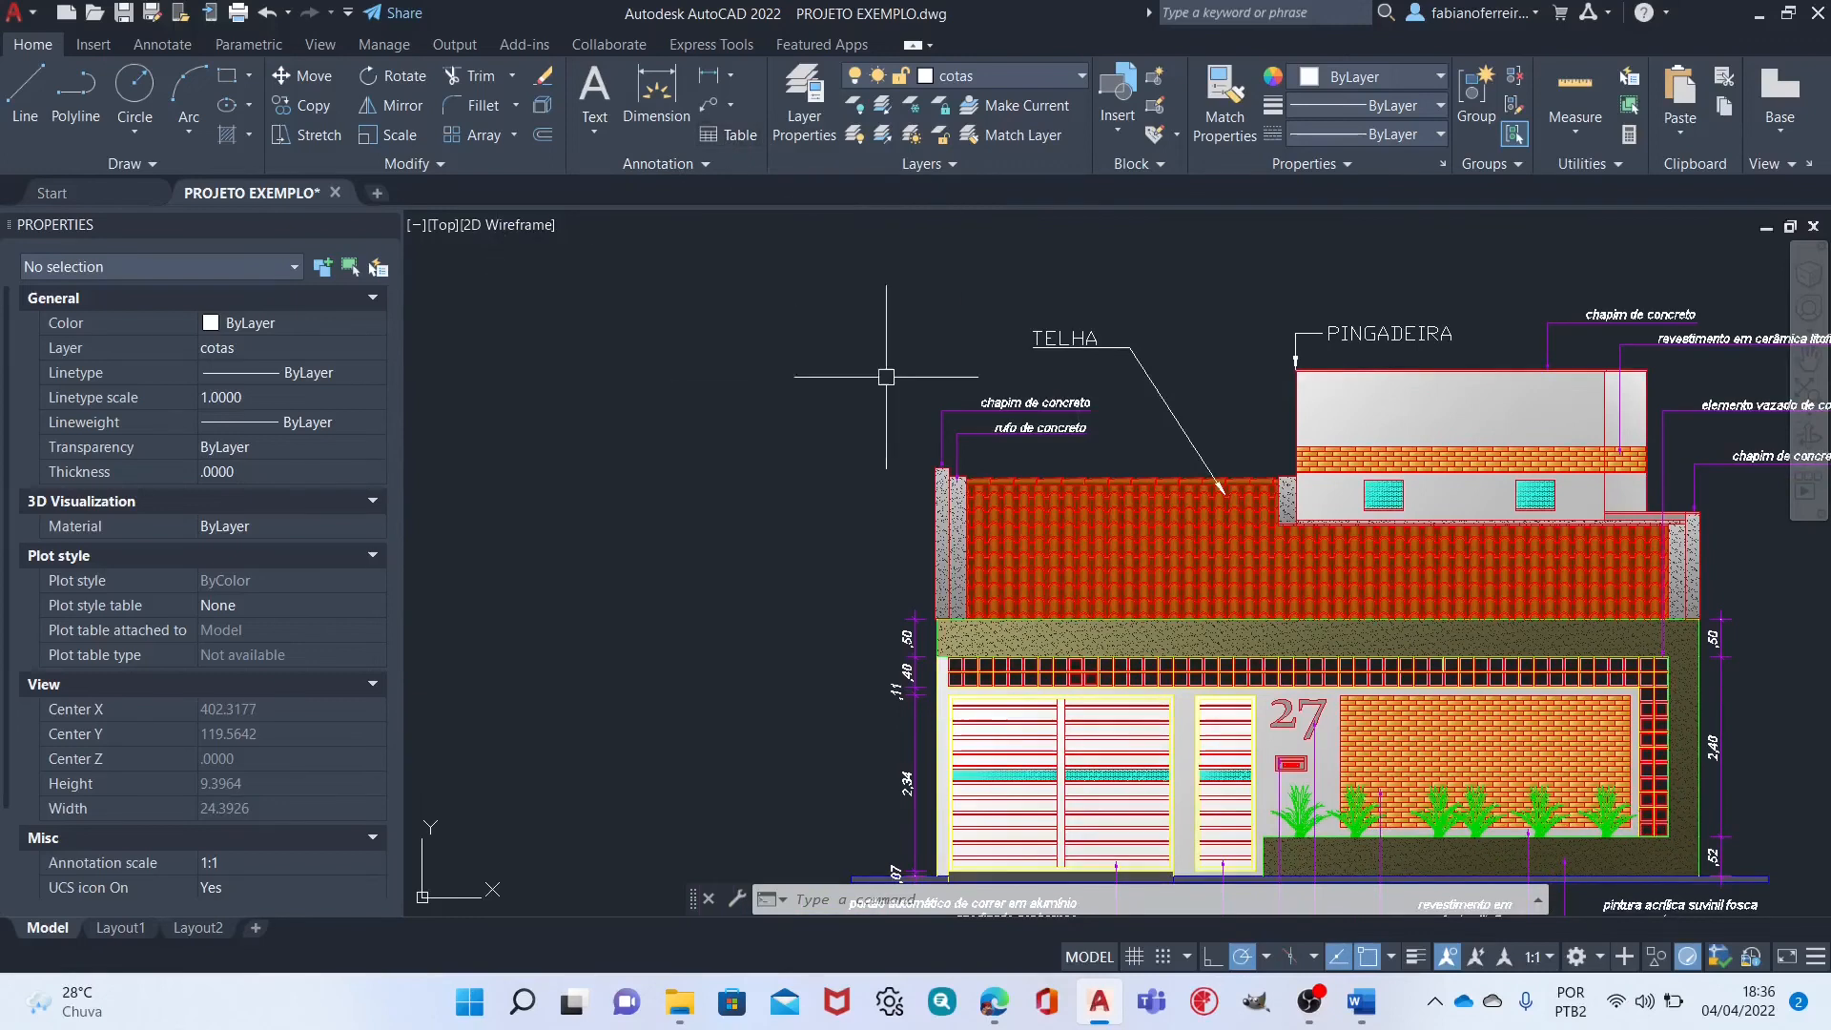
pyautogui.scroll(-2, 799, 392)
pyautogui.moveTo(852, 436)
pyautogui.mouseDown(button='middle')
pyautogui.moveTo(839, 499)
pyautogui.moveTo(1066, 441)
pyautogui.moveTo(1062, 414)
pyautogui.mouseUp(button='middle')
pyautogui.scroll(-1, 917, 348)
pyautogui.moveTo(1157, 284); pyautogui.dragTo(1245, 404, button='middle')
pyautogui.moveTo(981, 351); pyautogui.dragTo(1152, 519, button='middle')
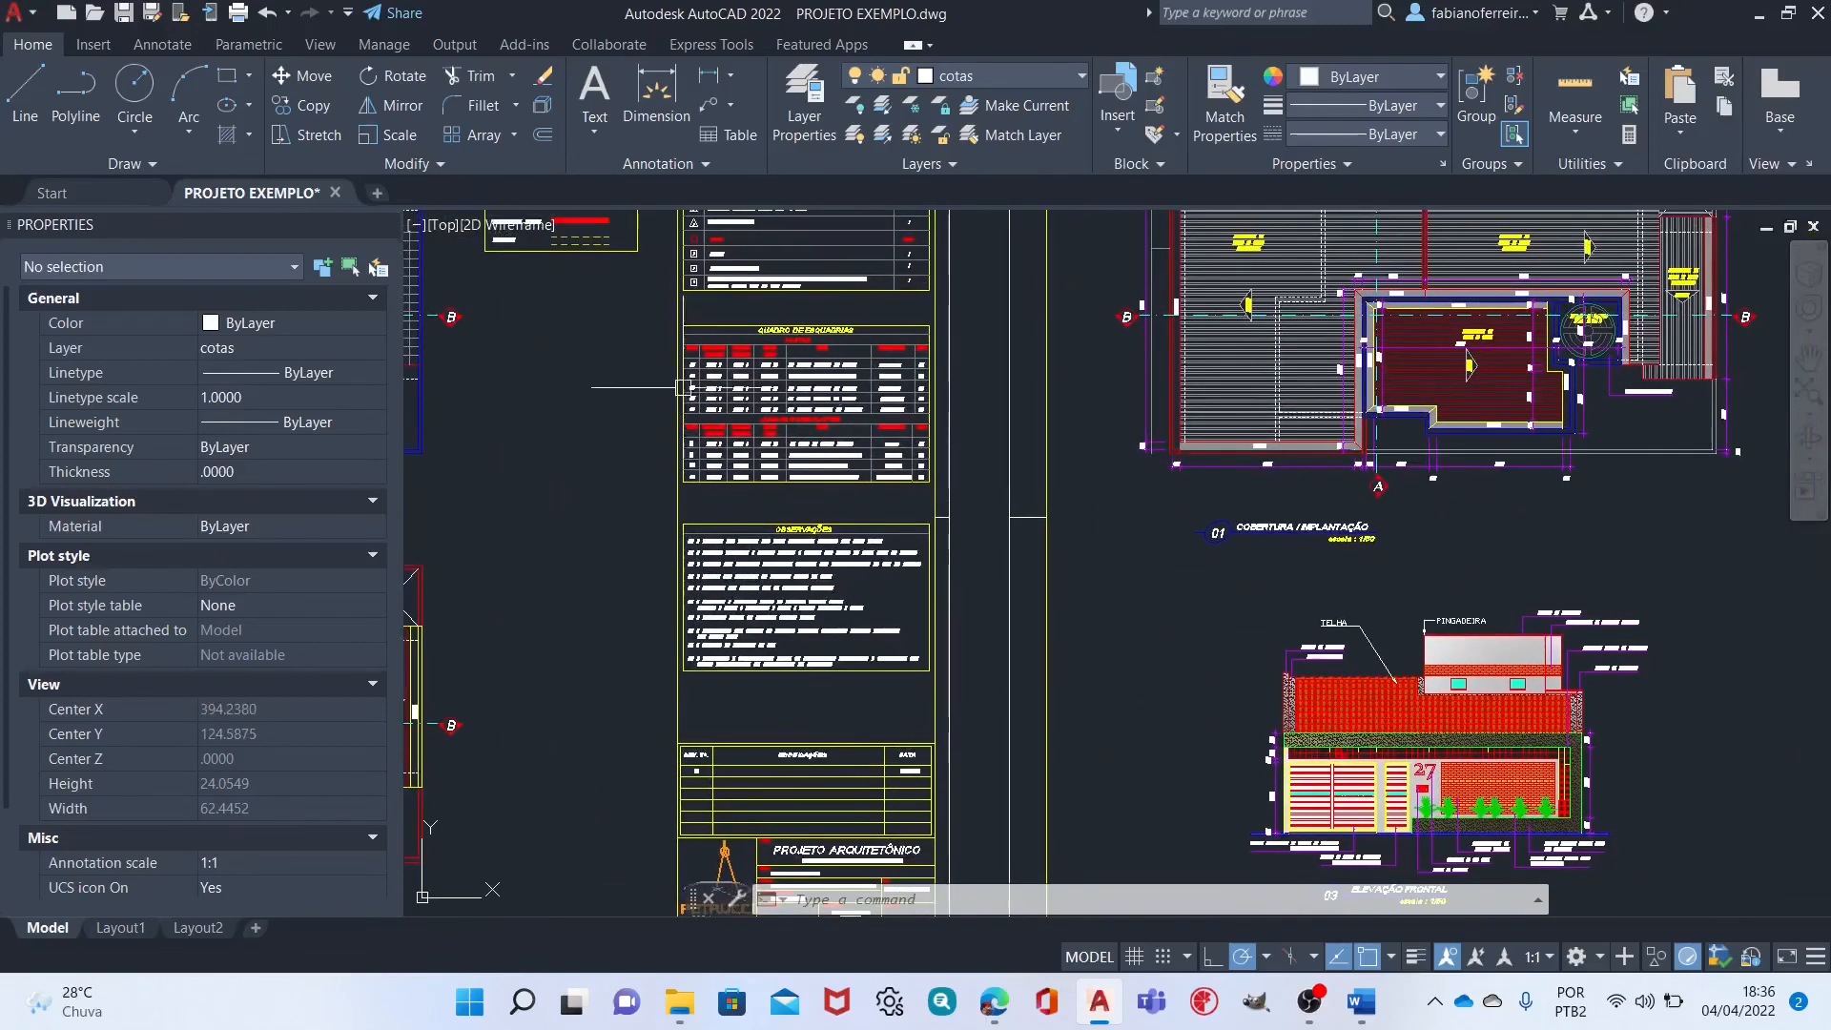
pyautogui.scroll(3, 763, 248)
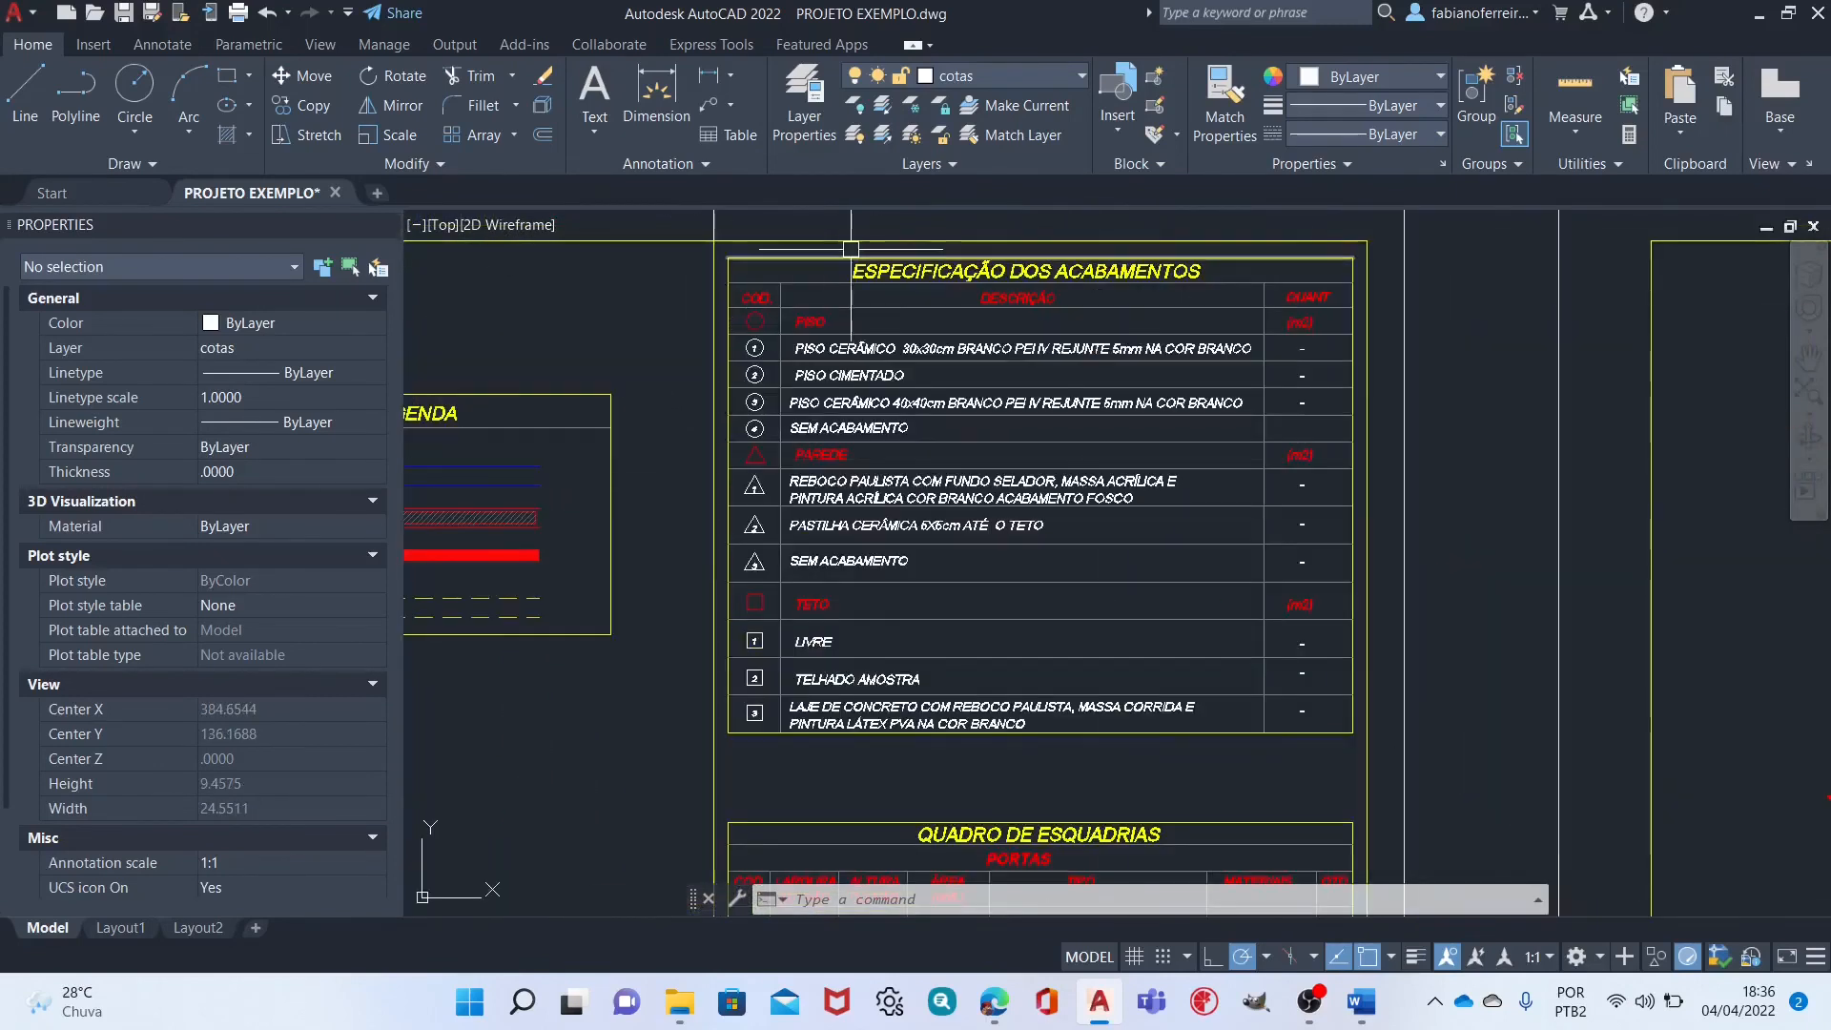
pyautogui.scroll(3, 839, 267)
pyautogui.click(828, 262)
pyautogui.click(787, 364)
pyautogui.scroll(-2, 822, 254)
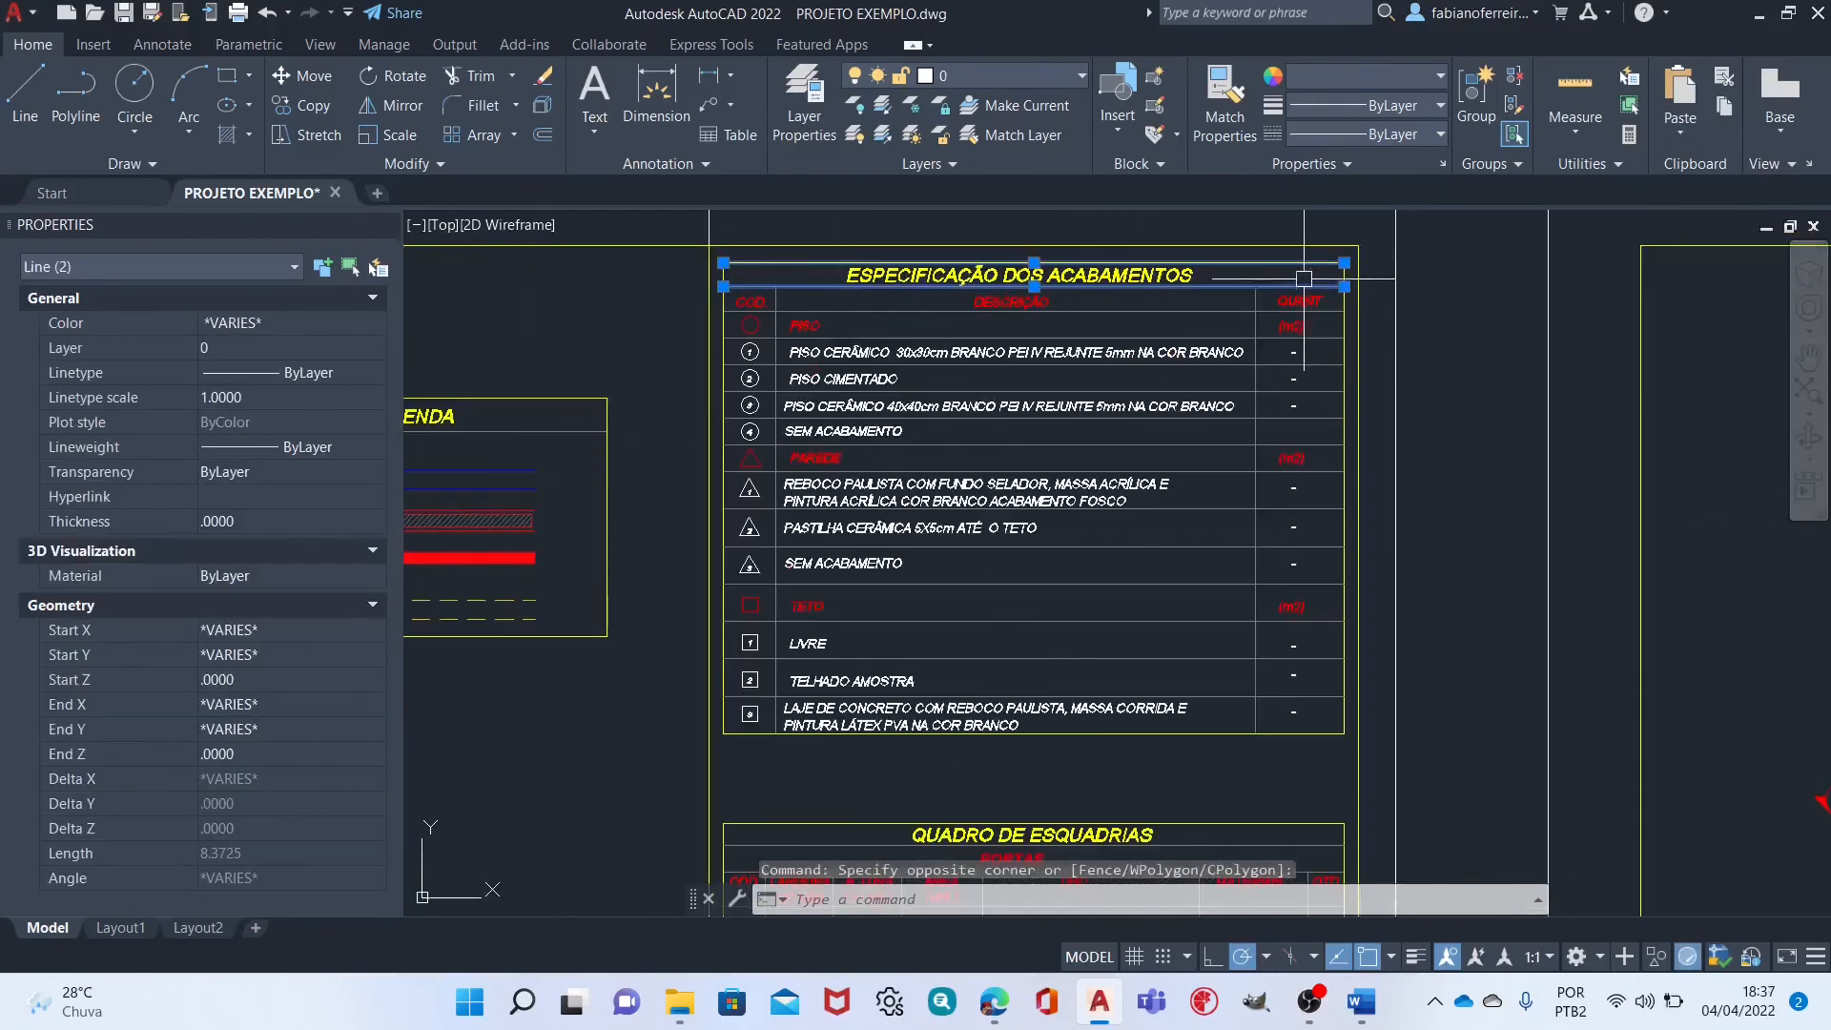
pyautogui.scroll(1, 1264, 292)
pyautogui.click(1263, 293)
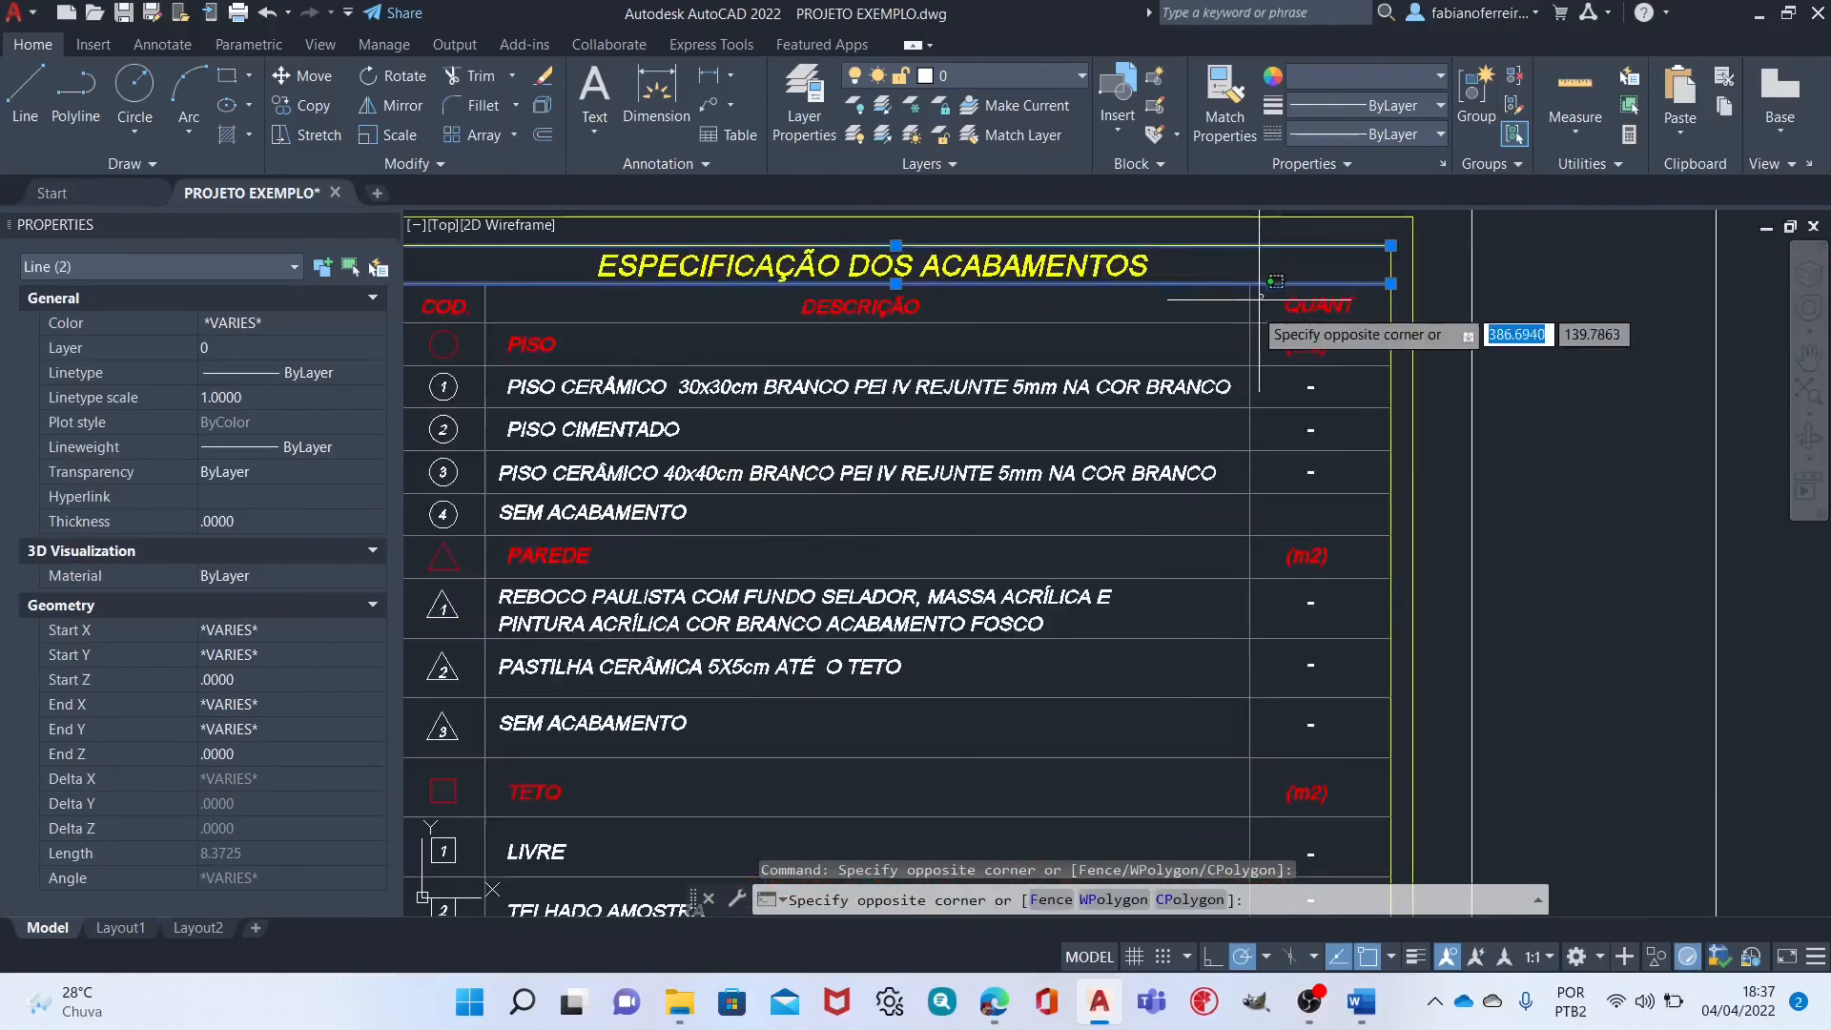
pyautogui.click(1259, 486)
pyautogui.moveTo(1259, 488); pyautogui.dragTo(1228, 243, button='middle')
pyautogui.scroll(-3, 1278, 429)
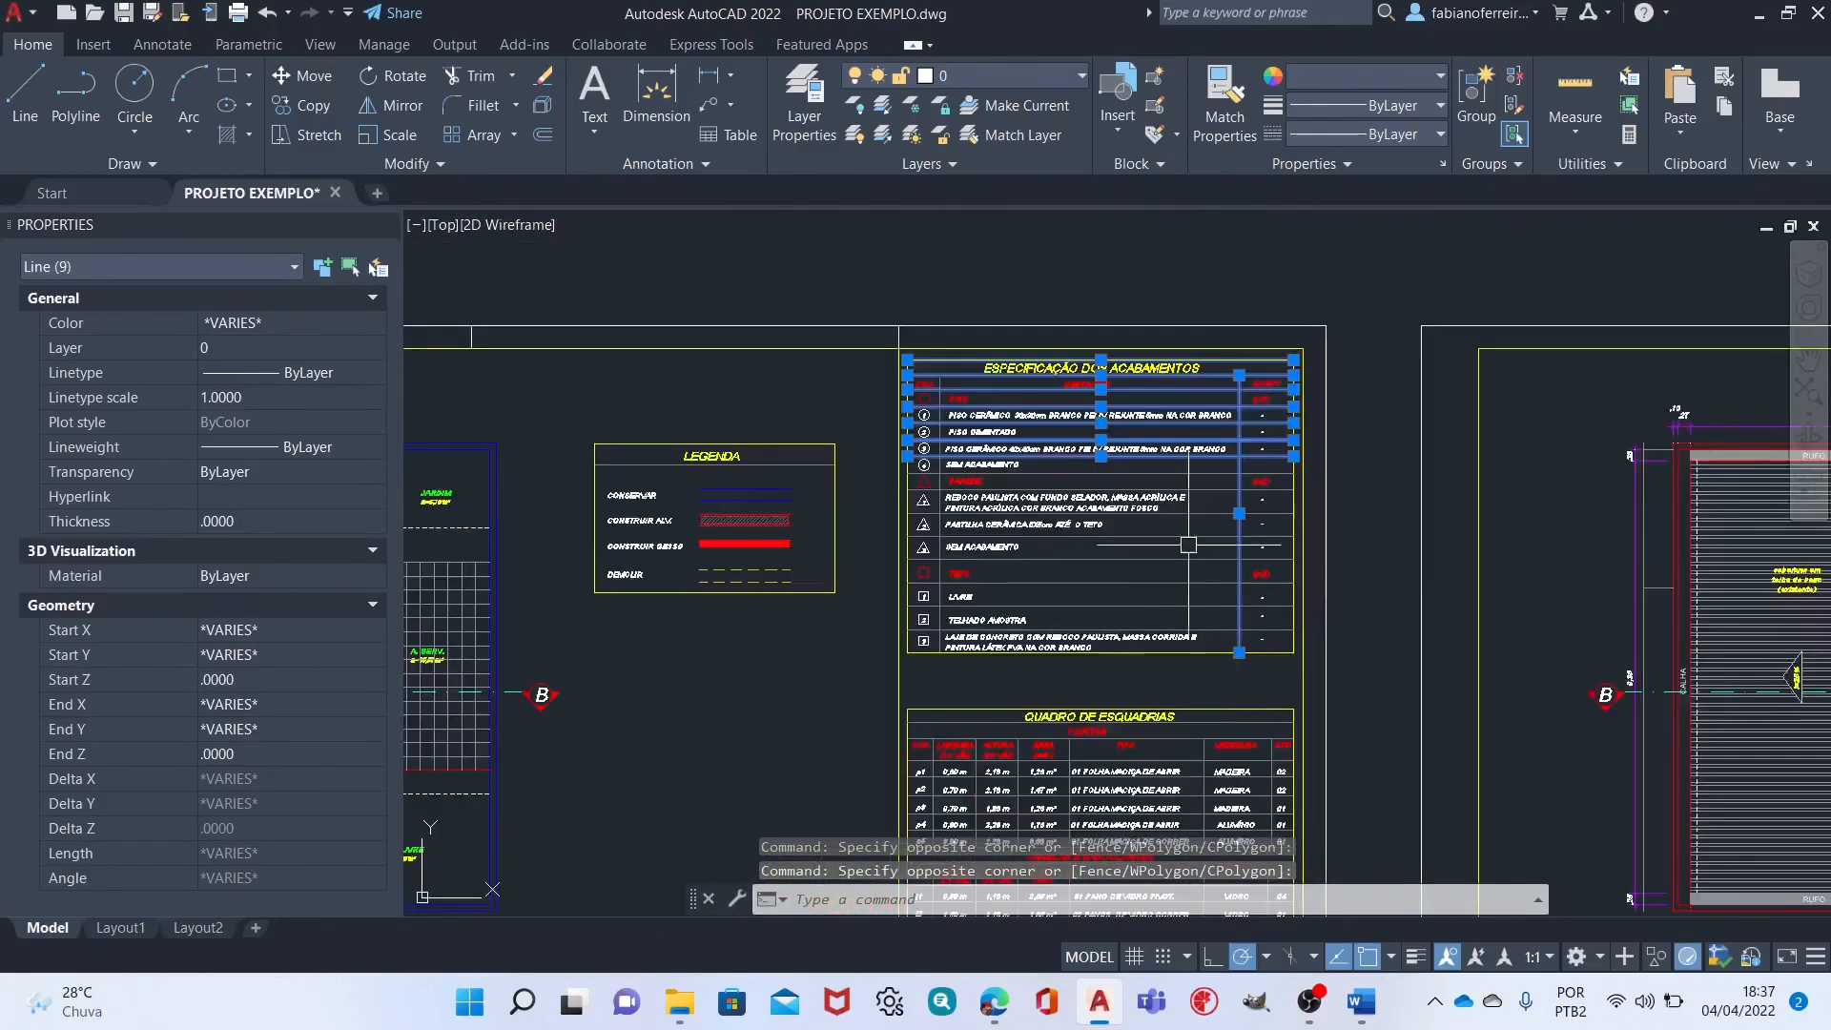
pyautogui.scroll(1, 1193, 558)
pyautogui.press('Escape')
pyautogui.press('Escape')
# Set up an empty table in the Standard style with 3 columns and 8 data rows, placed by insertion point.
pyautogui.moveTo(1166, 536)
pyautogui.mouseDown(button='middle')
pyautogui.moveTo(1167, 454)
pyautogui.moveTo(851, 524)
pyautogui.mouseUp(button='middle')
pyautogui.scroll(-3, 851, 524)
pyautogui.moveTo(1079, 307)
pyautogui.mouseDown(button='middle')
pyautogui.moveTo(1022, 359)
pyautogui.moveTo(917, 388)
pyautogui.moveTo(911, 356)
pyautogui.moveTo(780, 310)
pyautogui.mouseUp(button='middle')
pyautogui.moveTo(923, 307); pyautogui.dragTo(910, 316, button='middle')
pyautogui.moveTo(780, 361); pyautogui.dragTo(847, 417, button='middle')
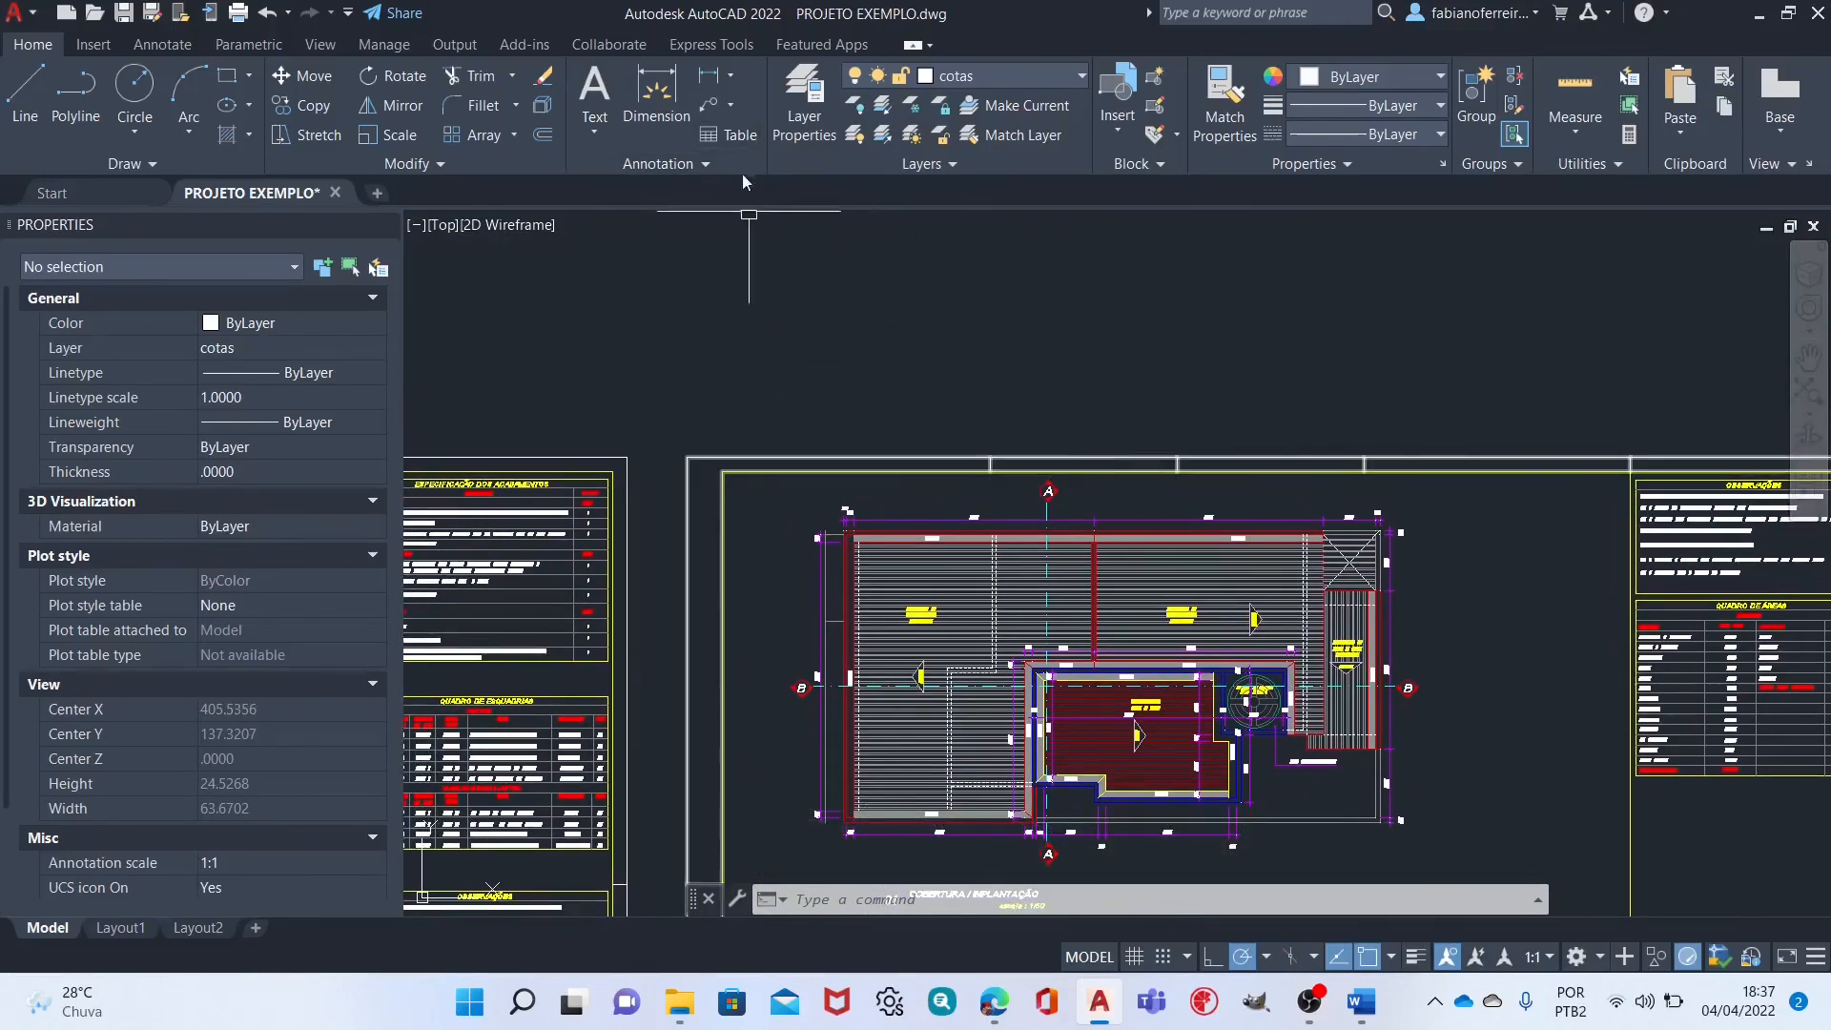
pyautogui.click(742, 135)
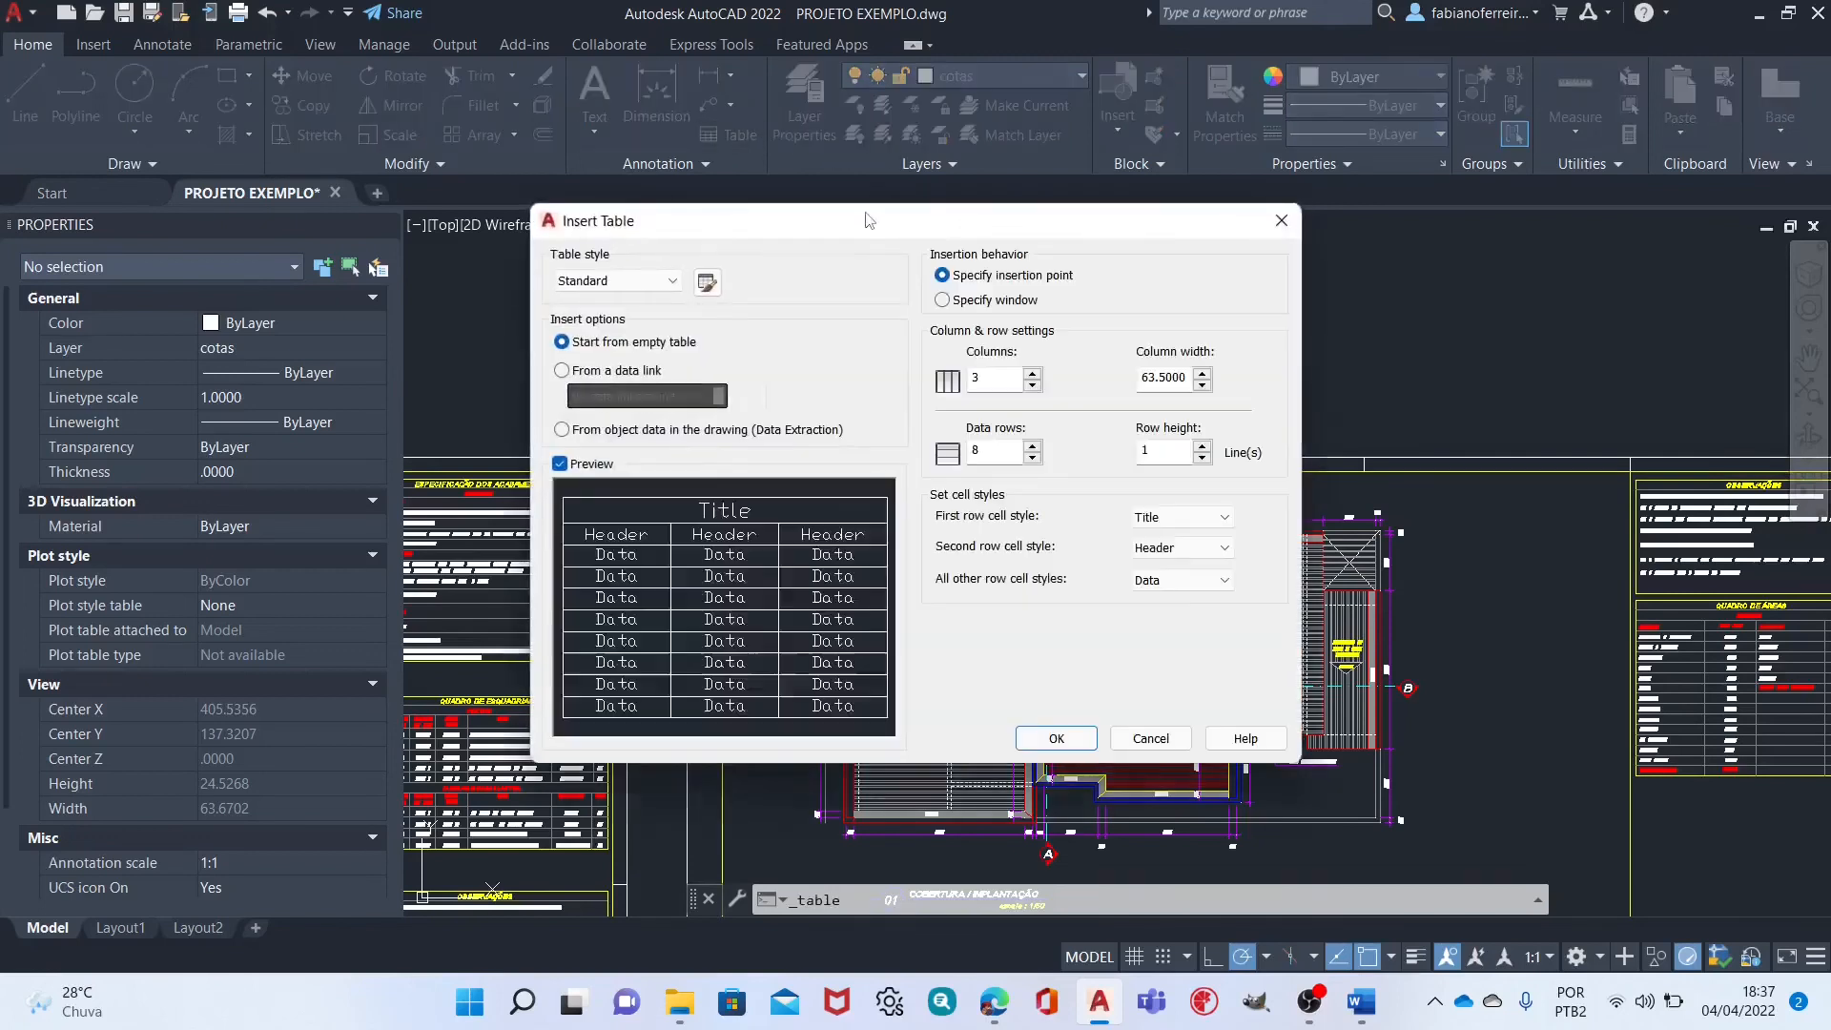
pyautogui.click(1281, 223)
pyautogui.click(732, 142)
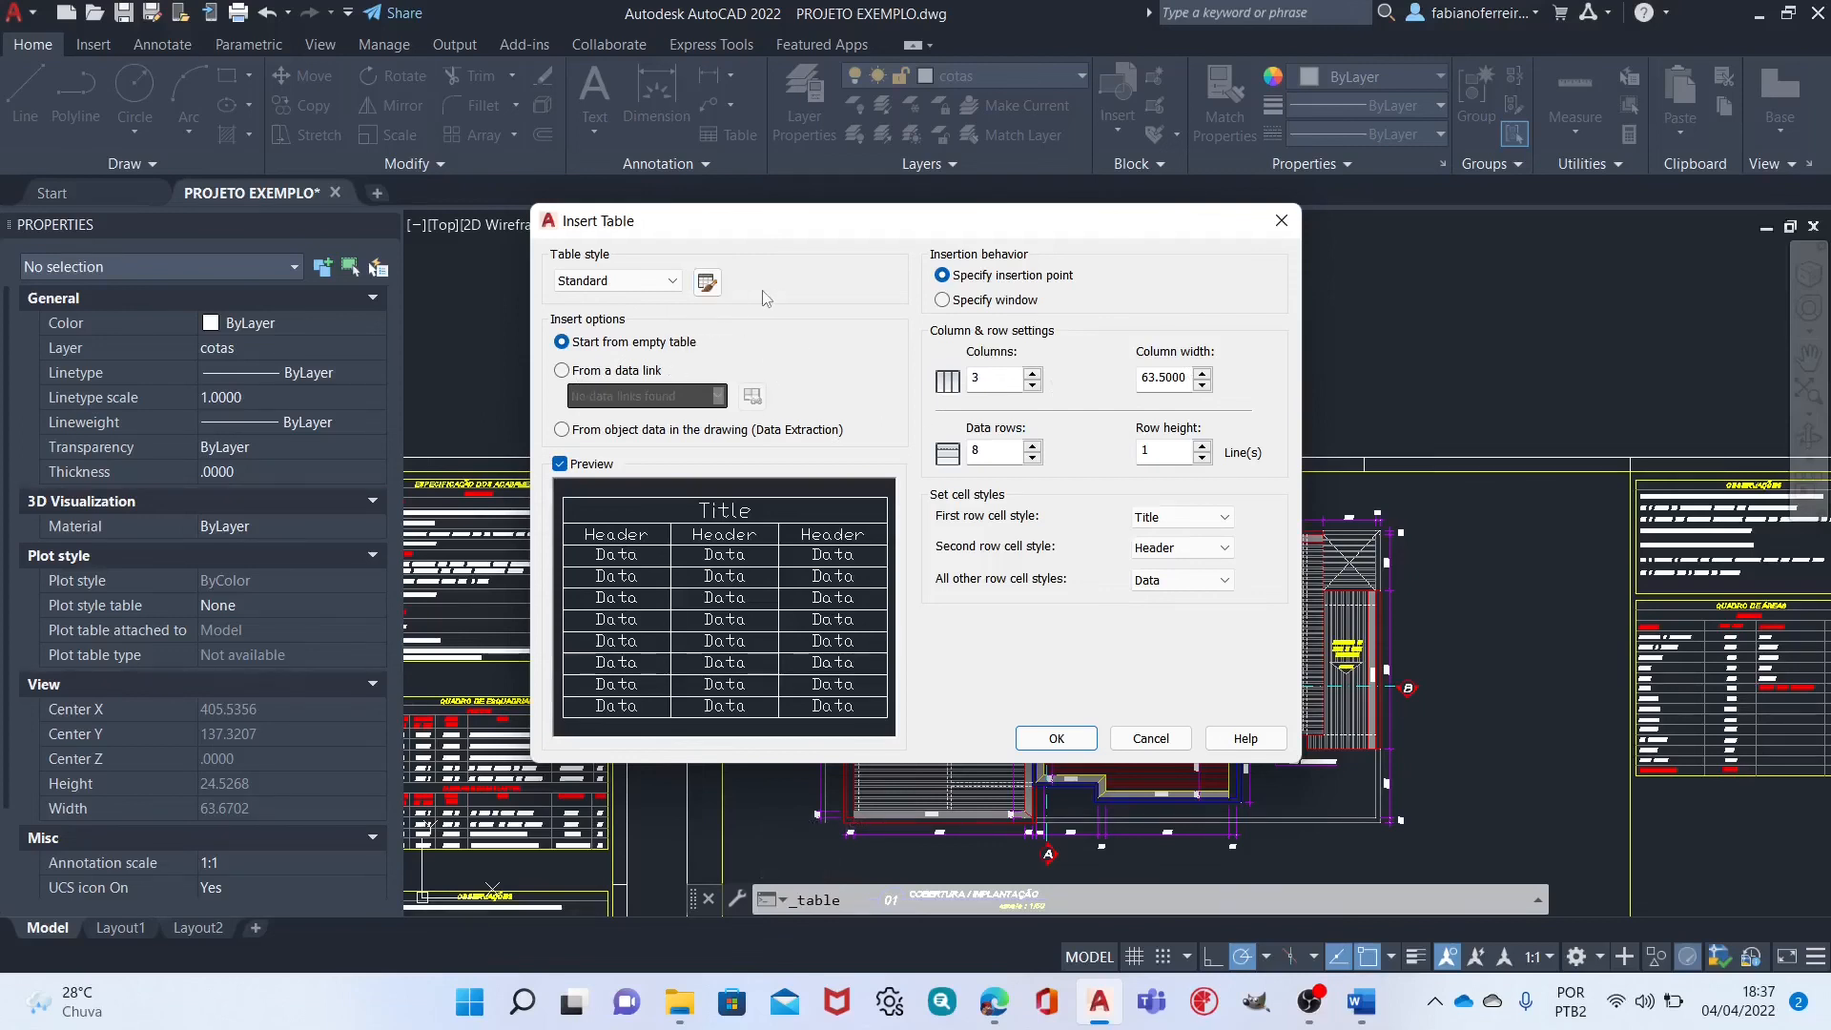
pyautogui.click(673, 284)
pyautogui.click(674, 283)
pyautogui.click(1003, 380)
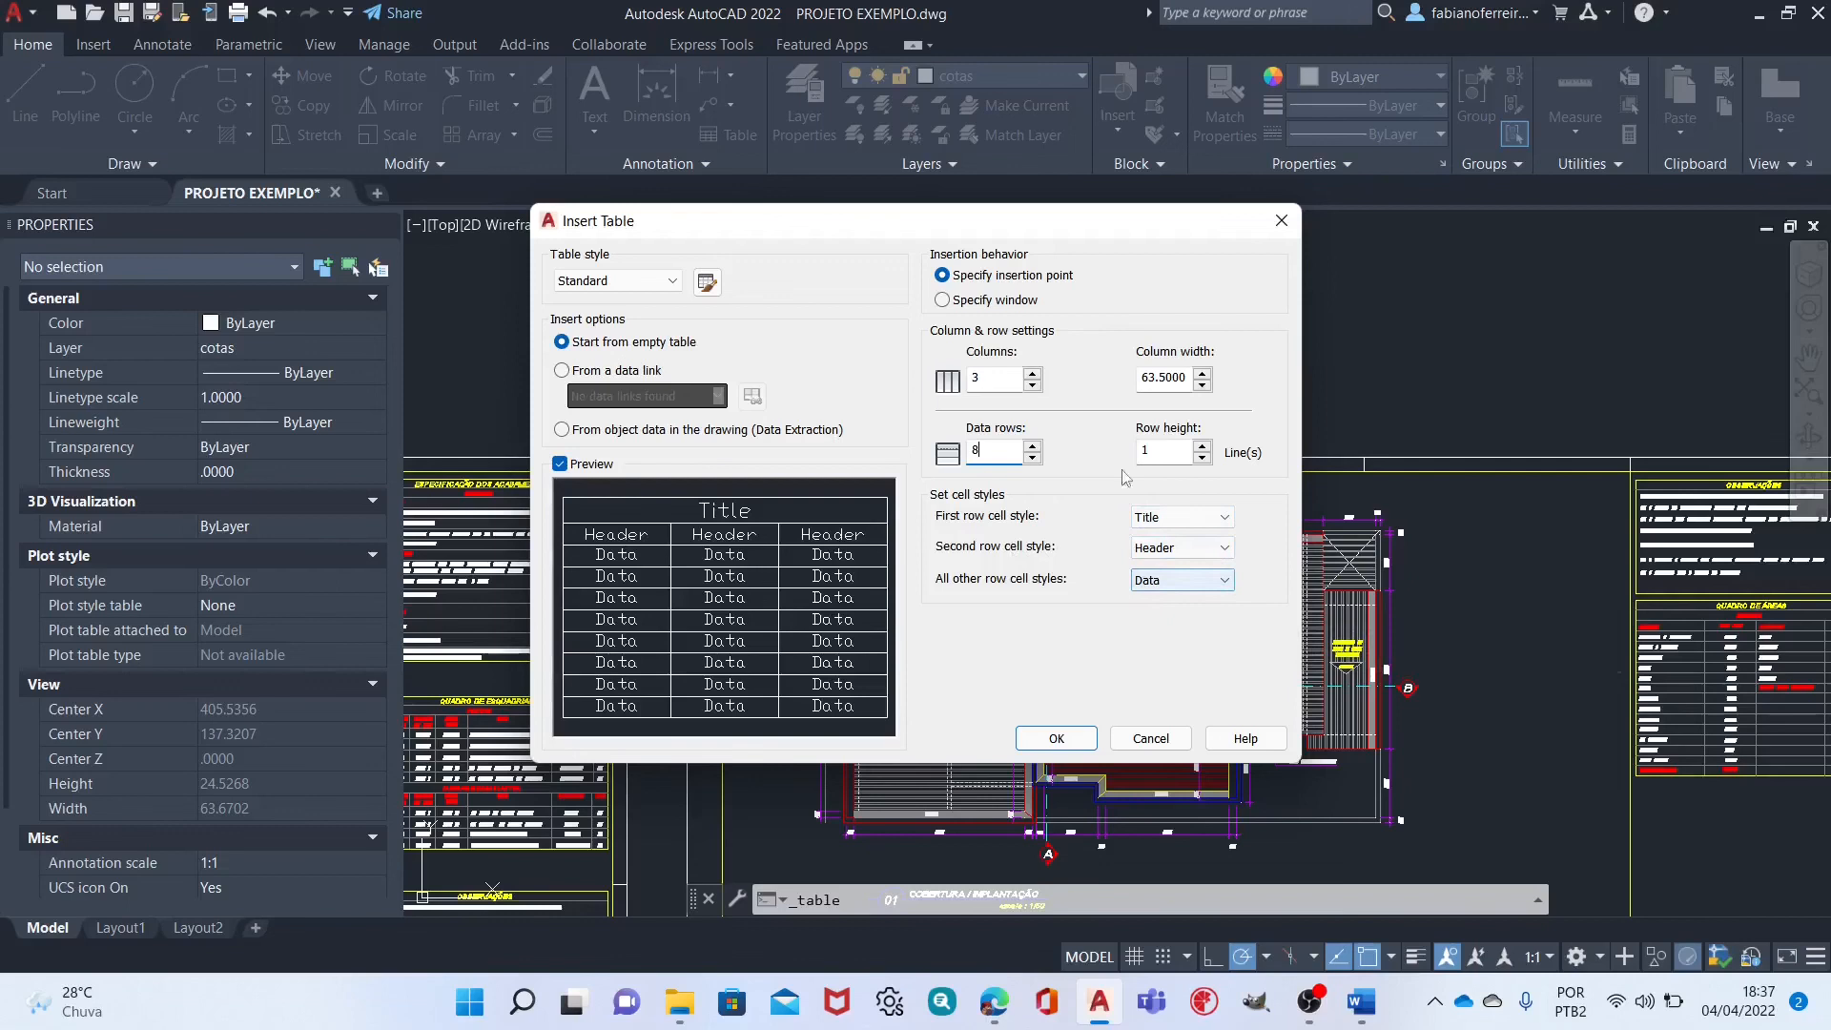
# Place the empty table in the free space beside the last drawing sheet, leaving its title cell blank.
pyautogui.click(1082, 739)
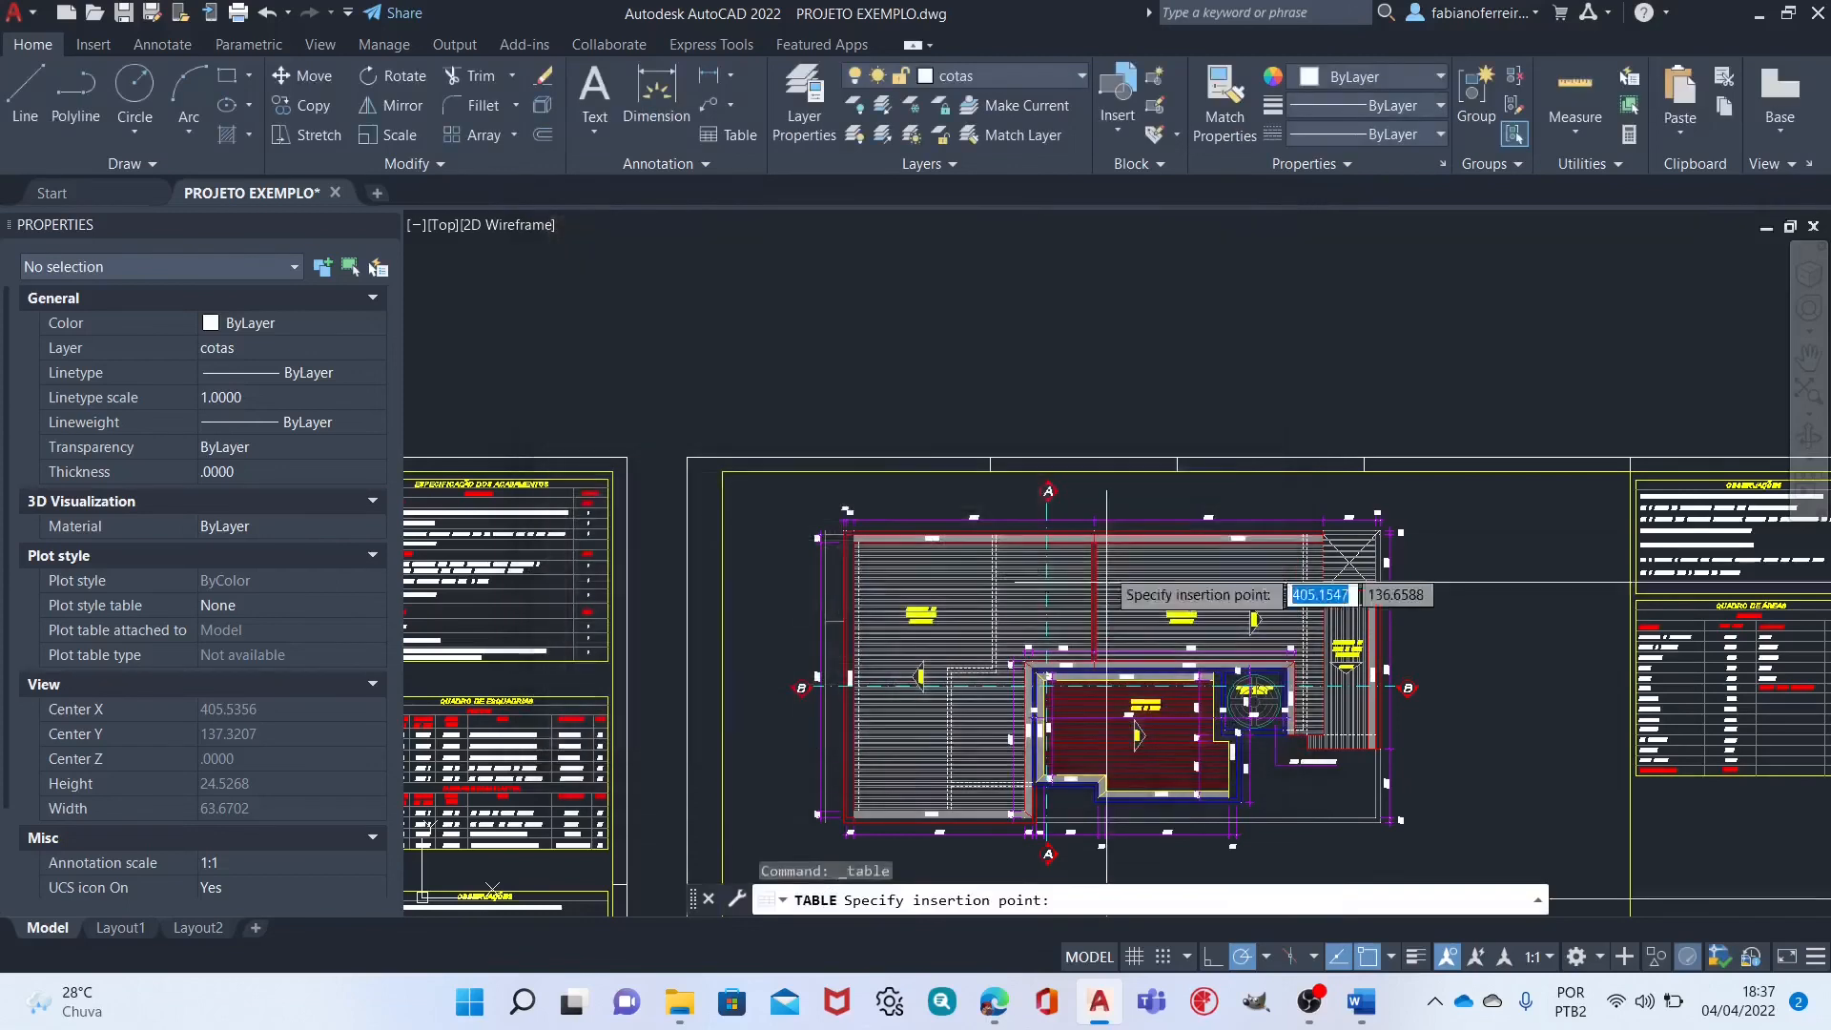
pyautogui.scroll(-5, 817, 510)
pyautogui.scroll(3, 1069, 527)
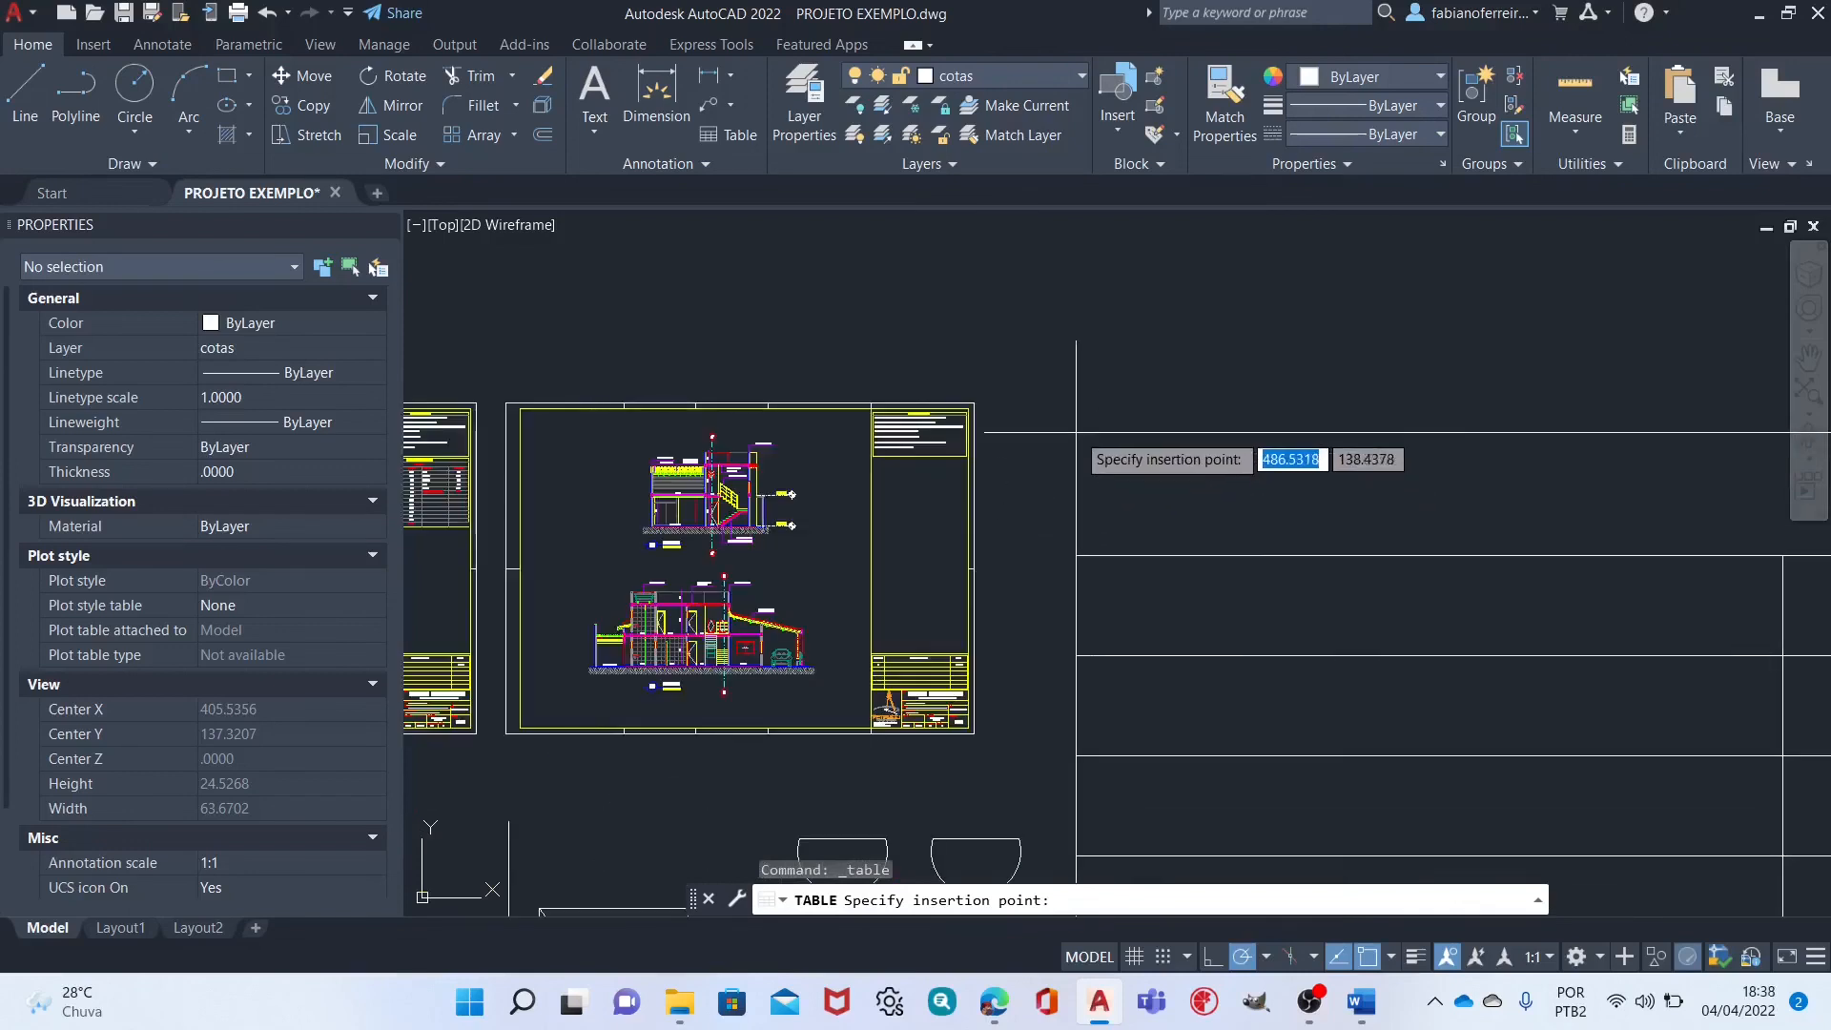
pyautogui.click(1040, 409)
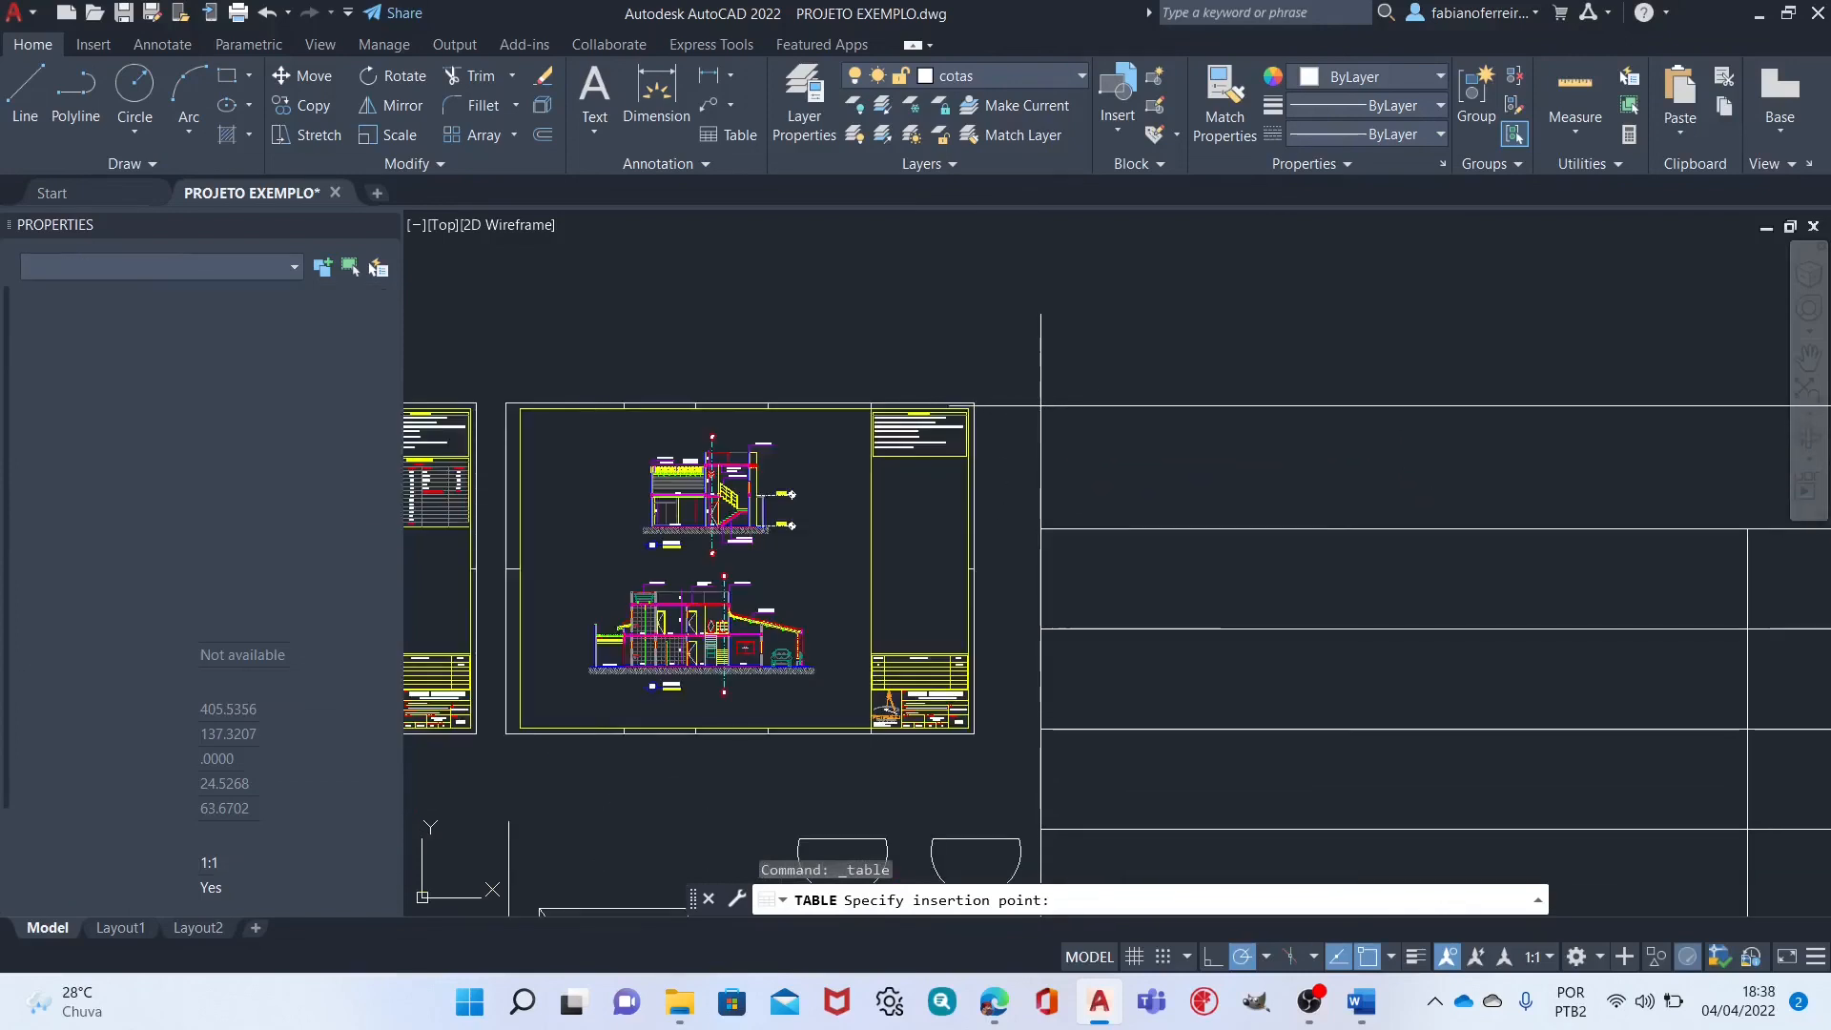
pyautogui.scroll(-3, 957, 364)
pyautogui.scroll(4, 956, 361)
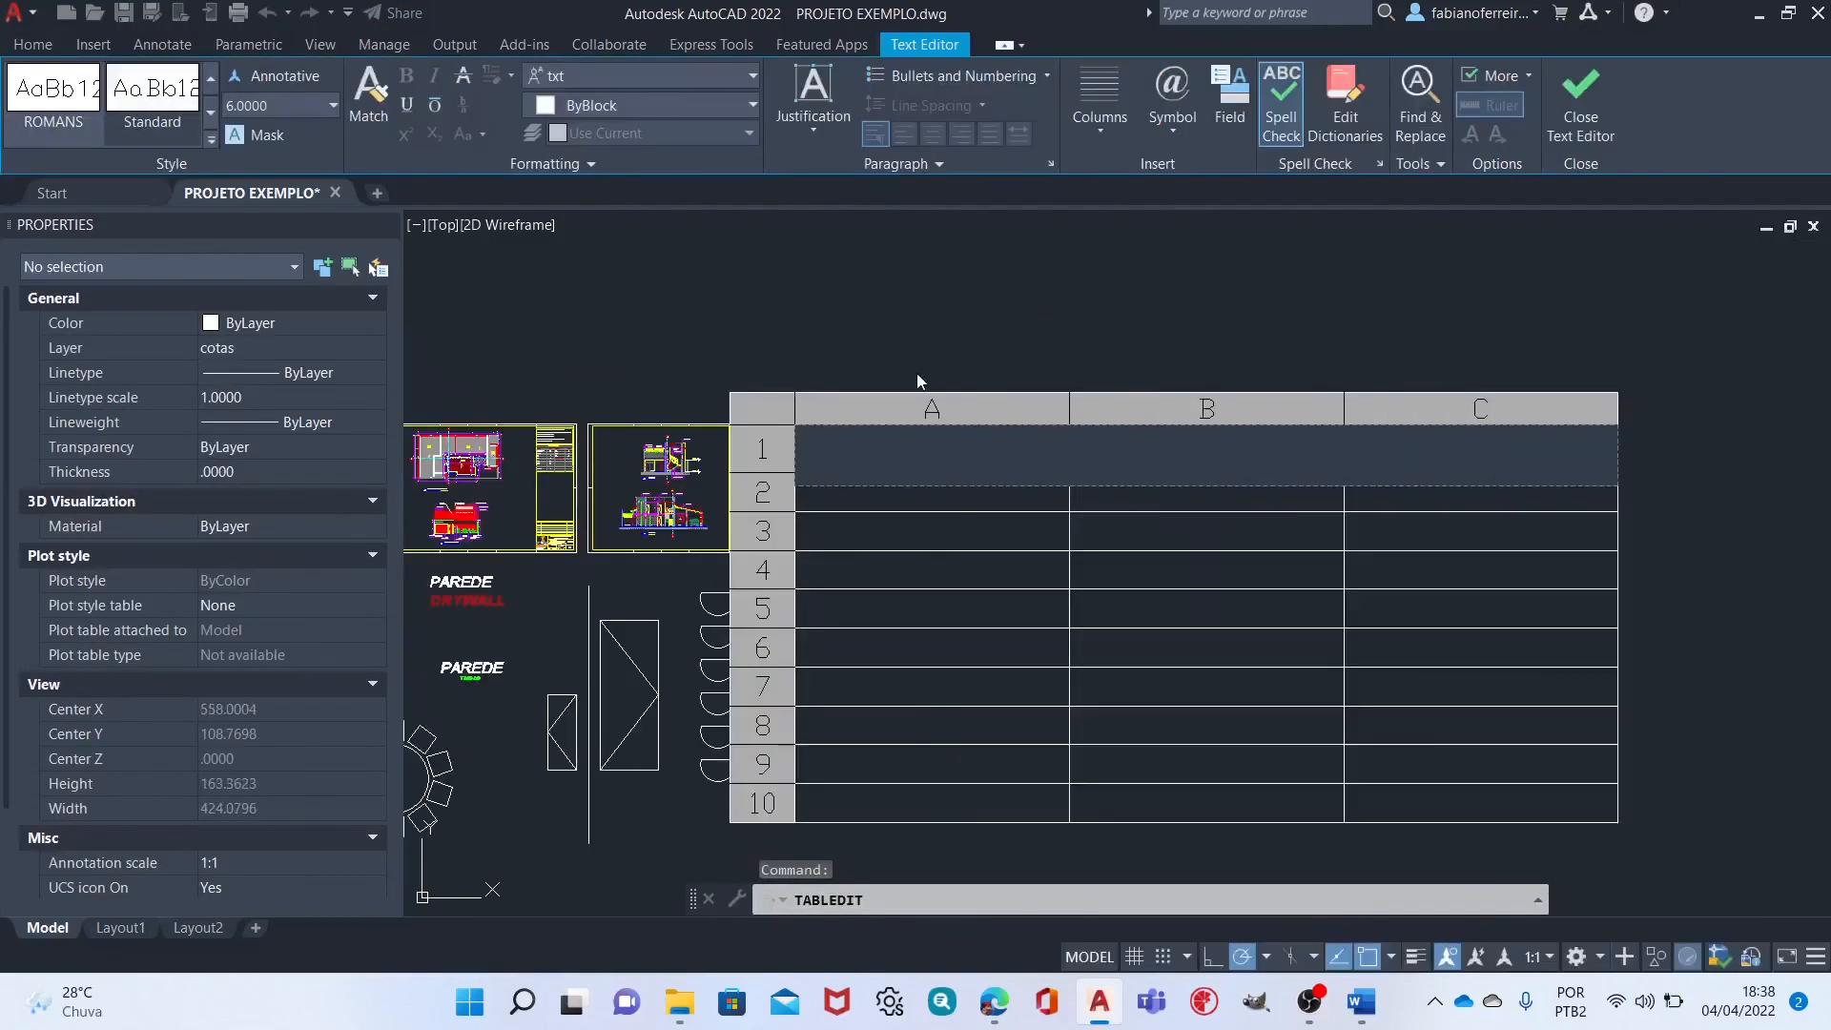
pyautogui.click(919, 383)
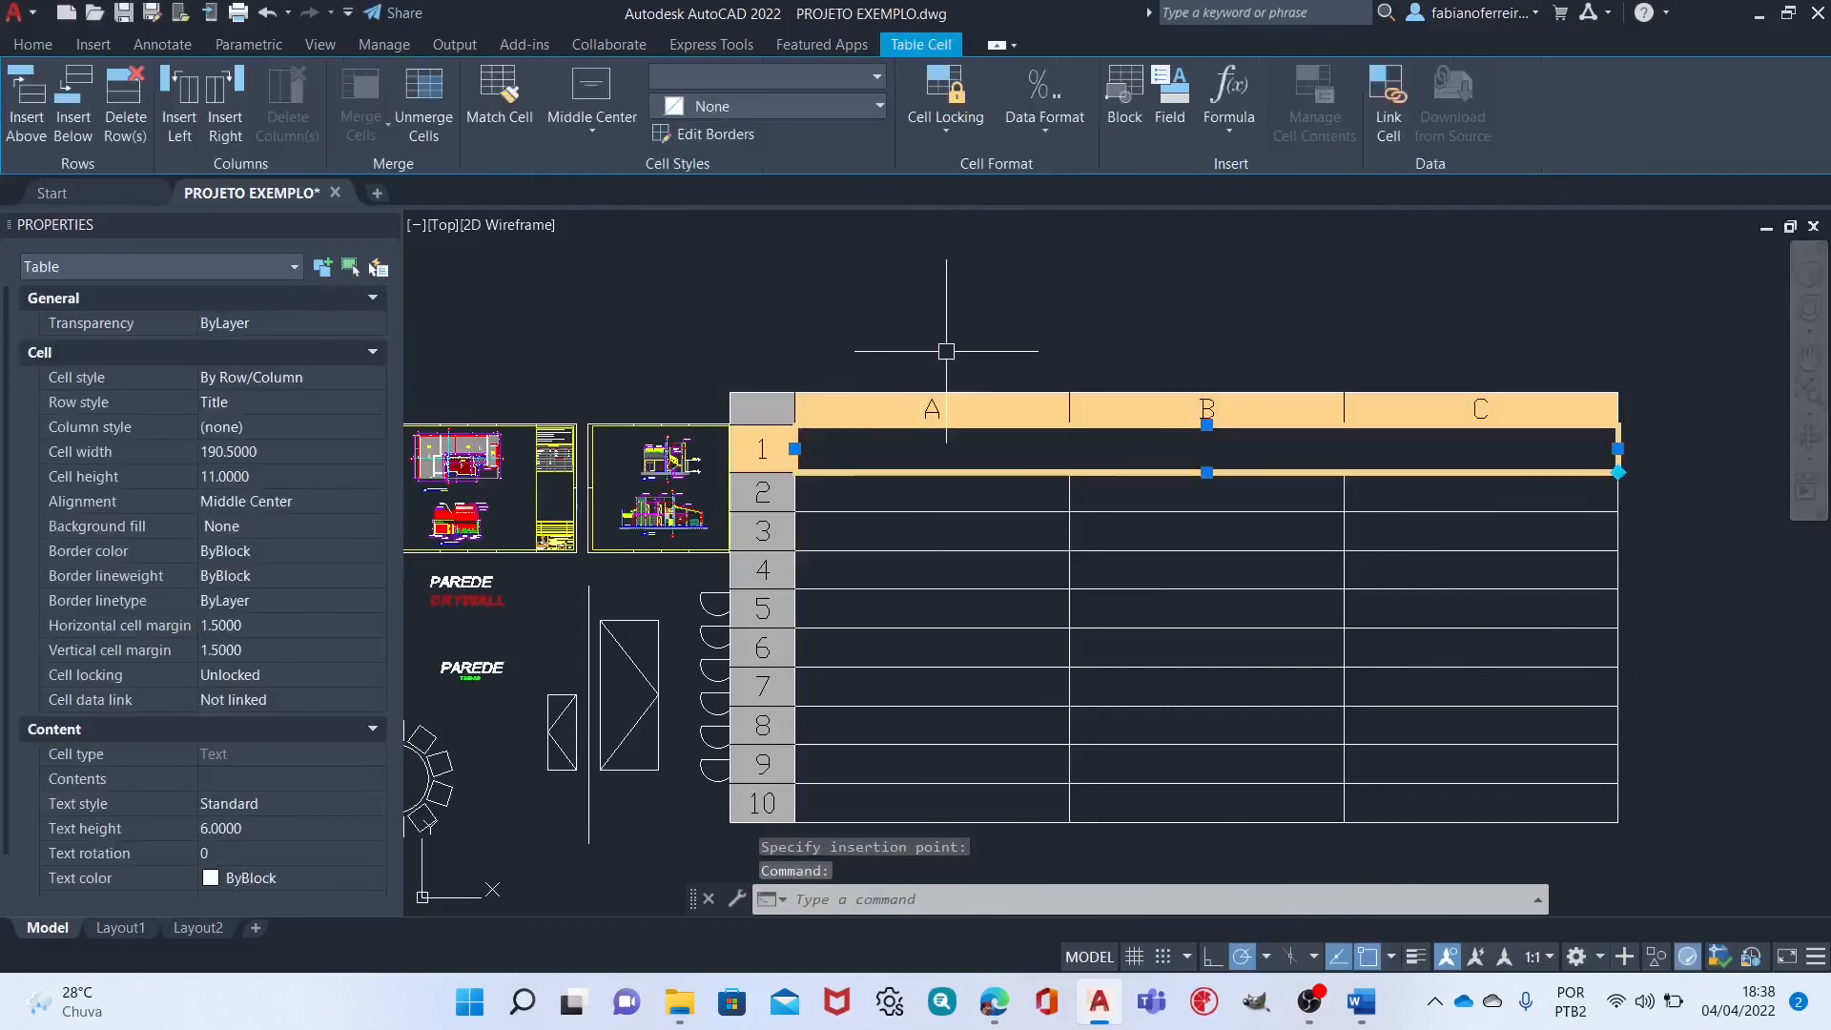
pyautogui.press('Escape')
# Scale the table down from its upper-left corner until it is slightly narrower than the adjacent sheet's title block column.
pyautogui.moveTo(888, 311); pyautogui.dragTo(961, 287, button='middle')
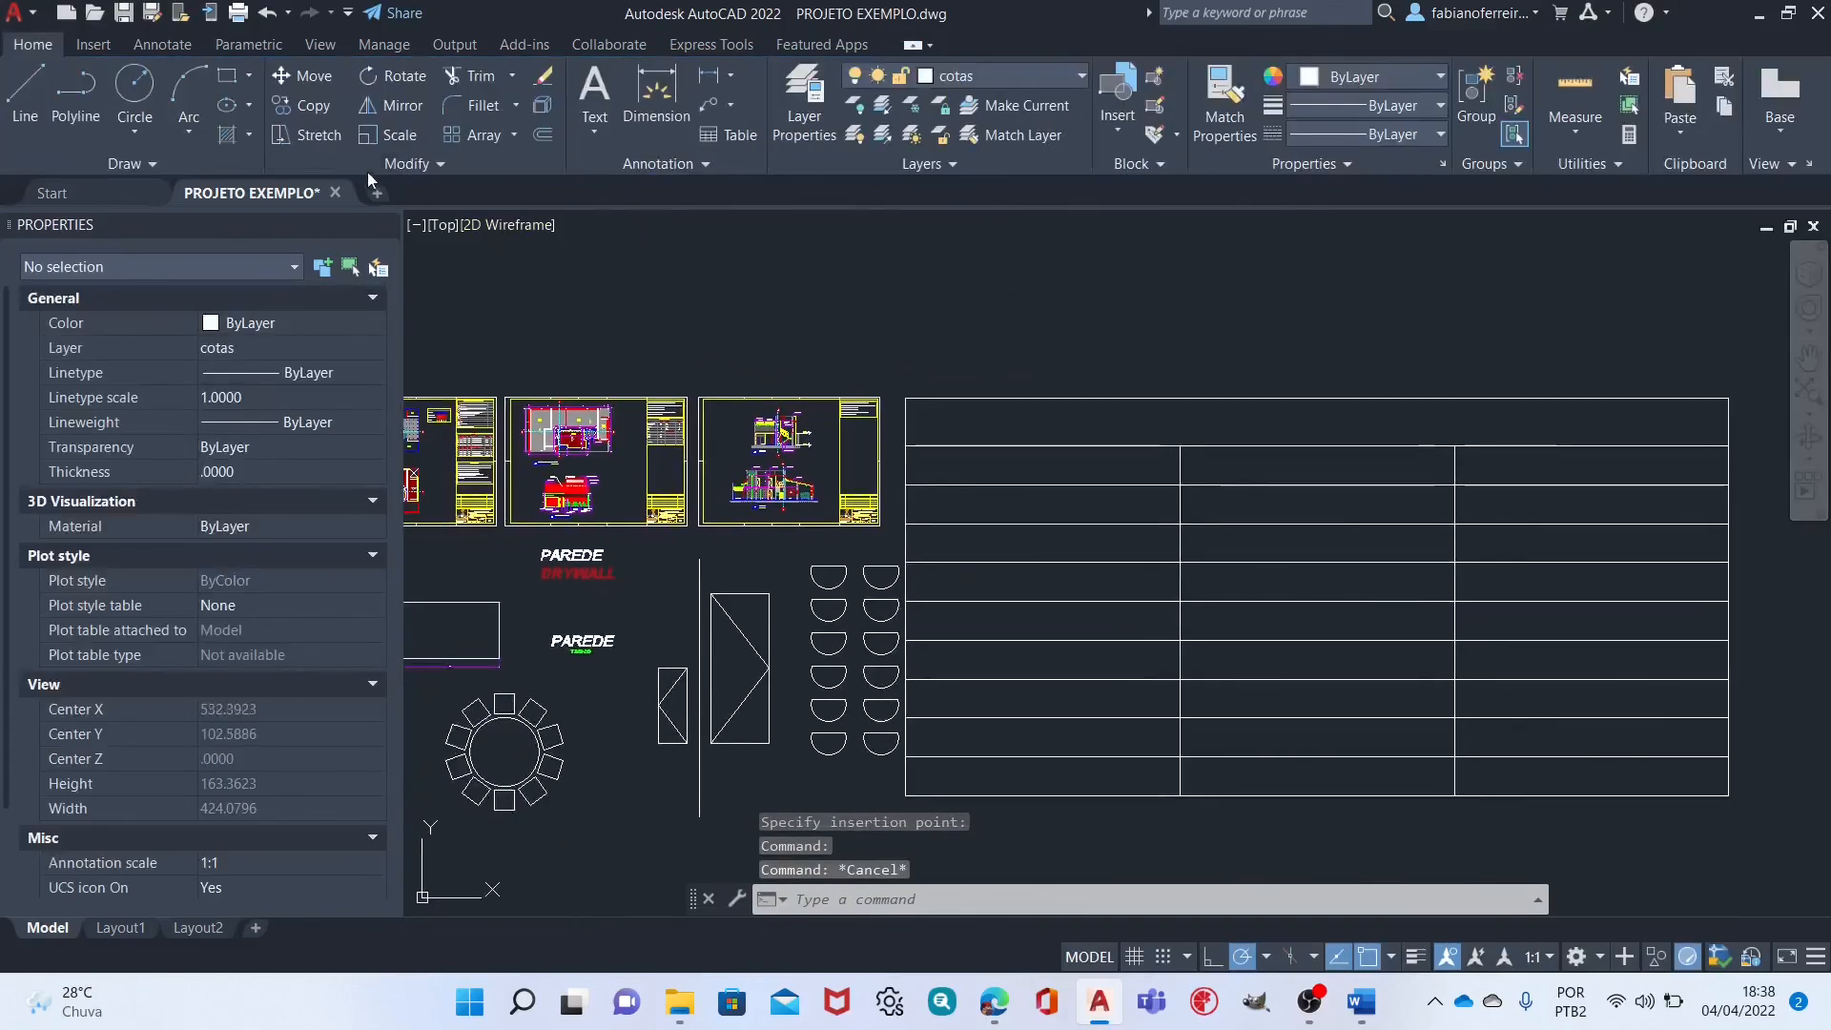
pyautogui.click(387, 141)
pyautogui.click(1088, 358)
pyautogui.click(989, 477)
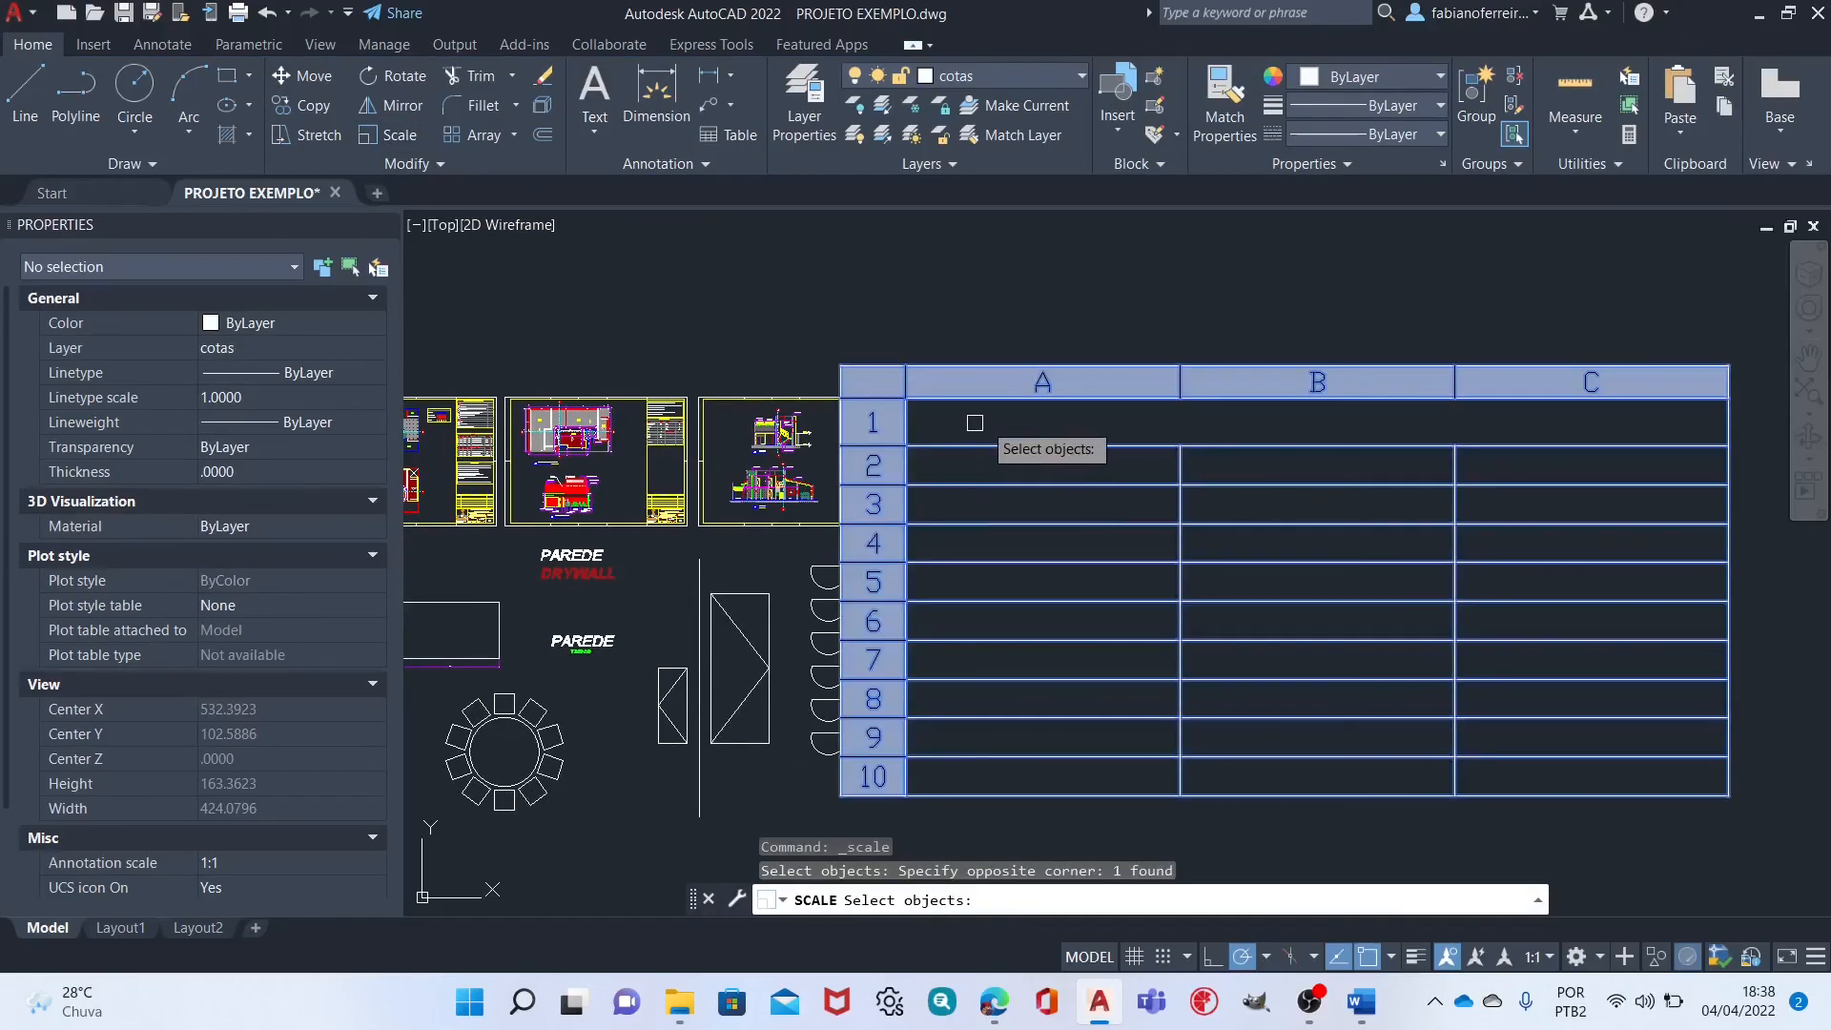
pyautogui.press('Return')
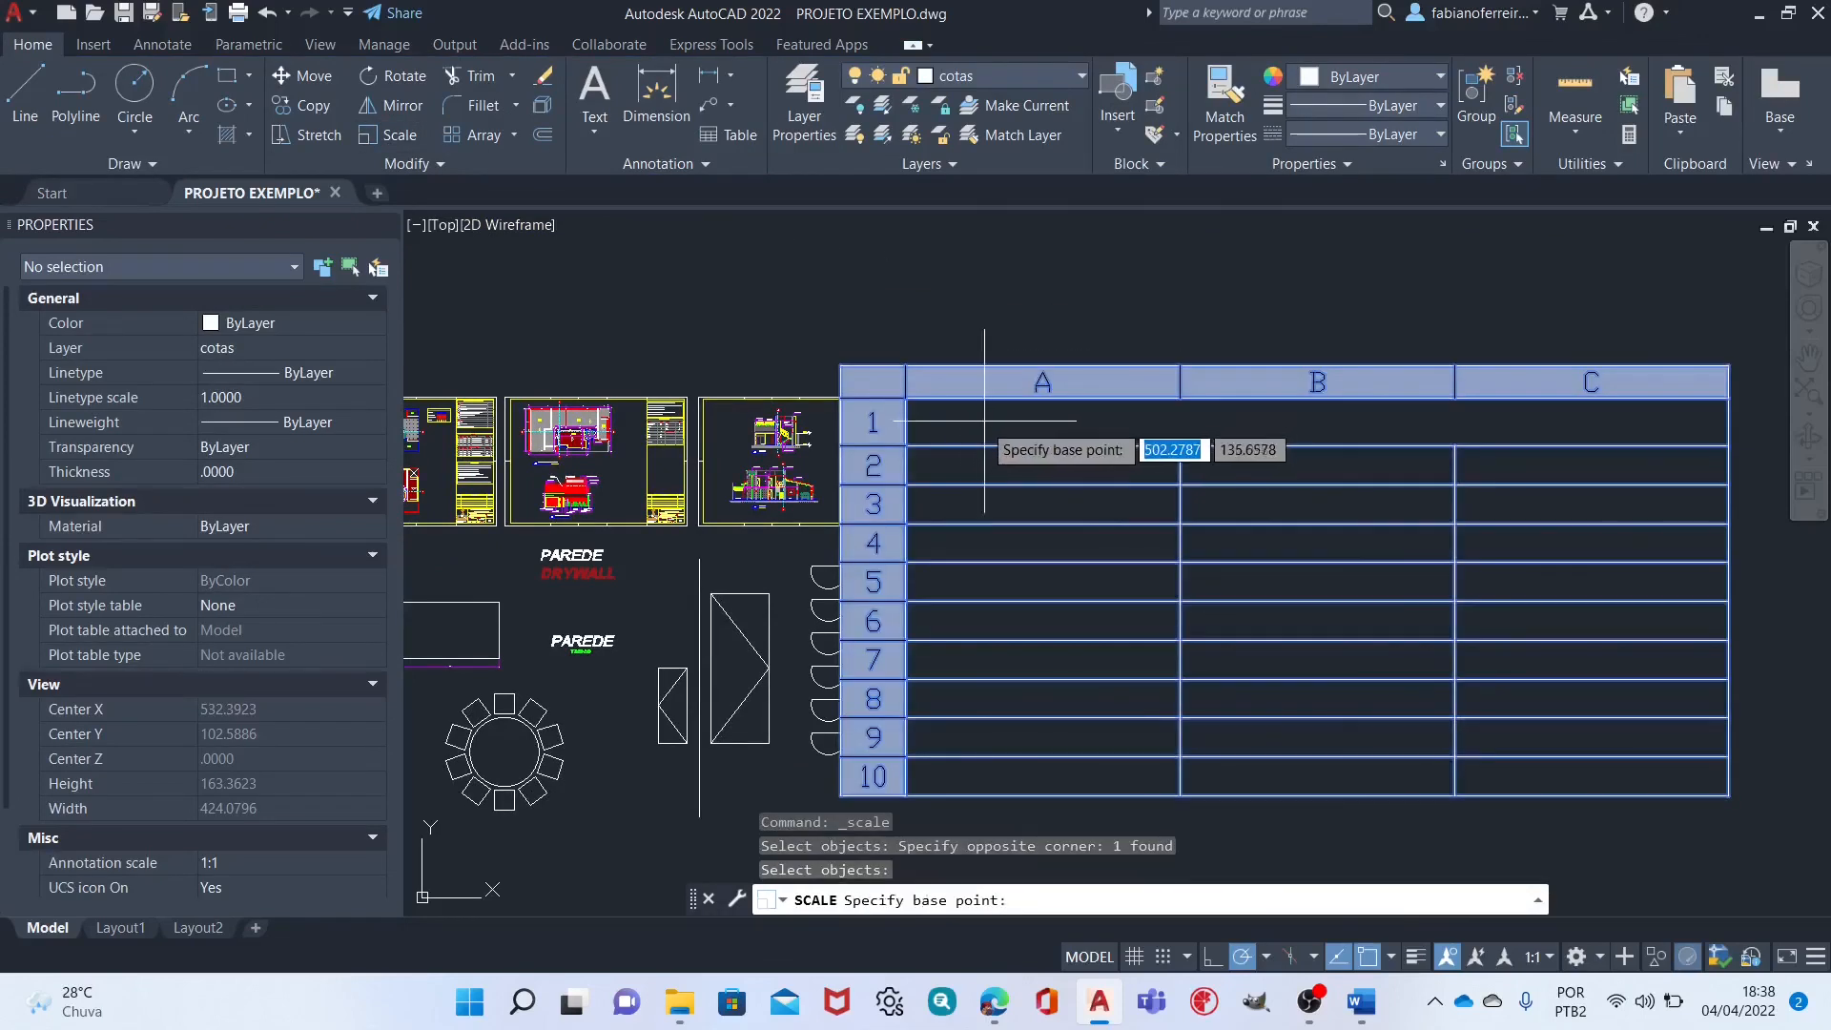
pyautogui.click(907, 399)
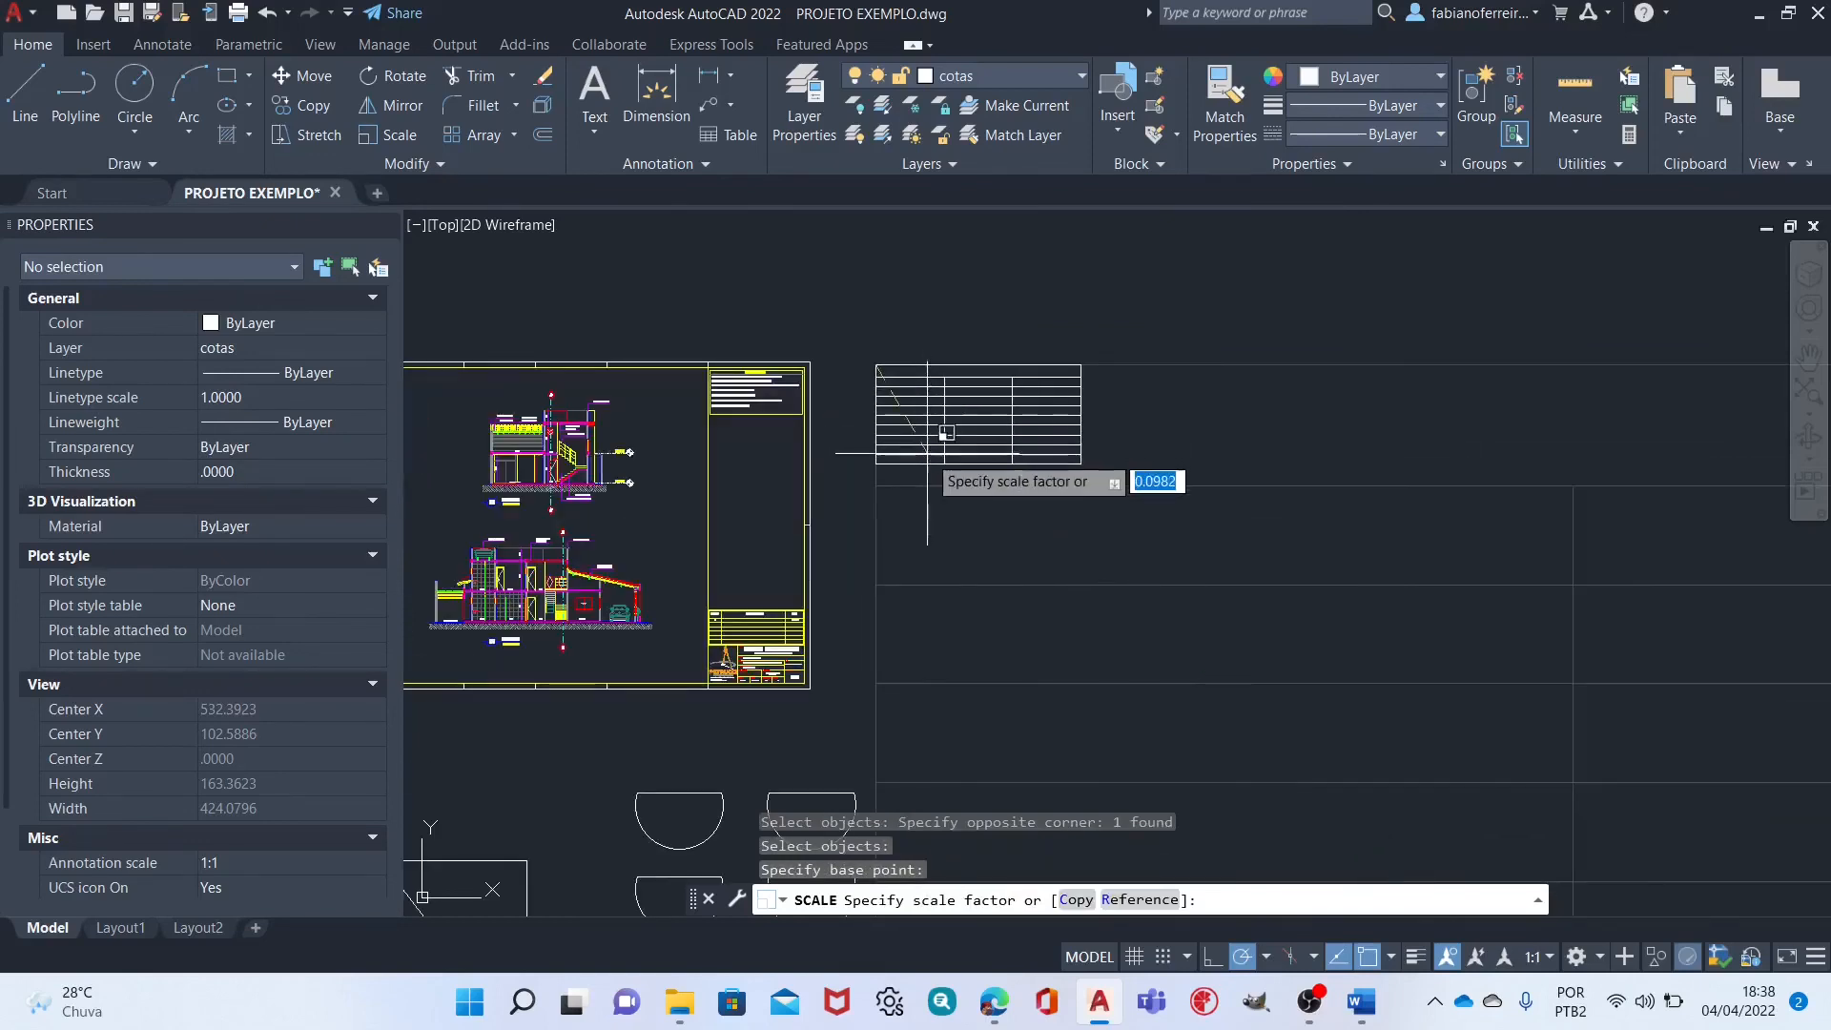
pyautogui.scroll(5, 904, 444)
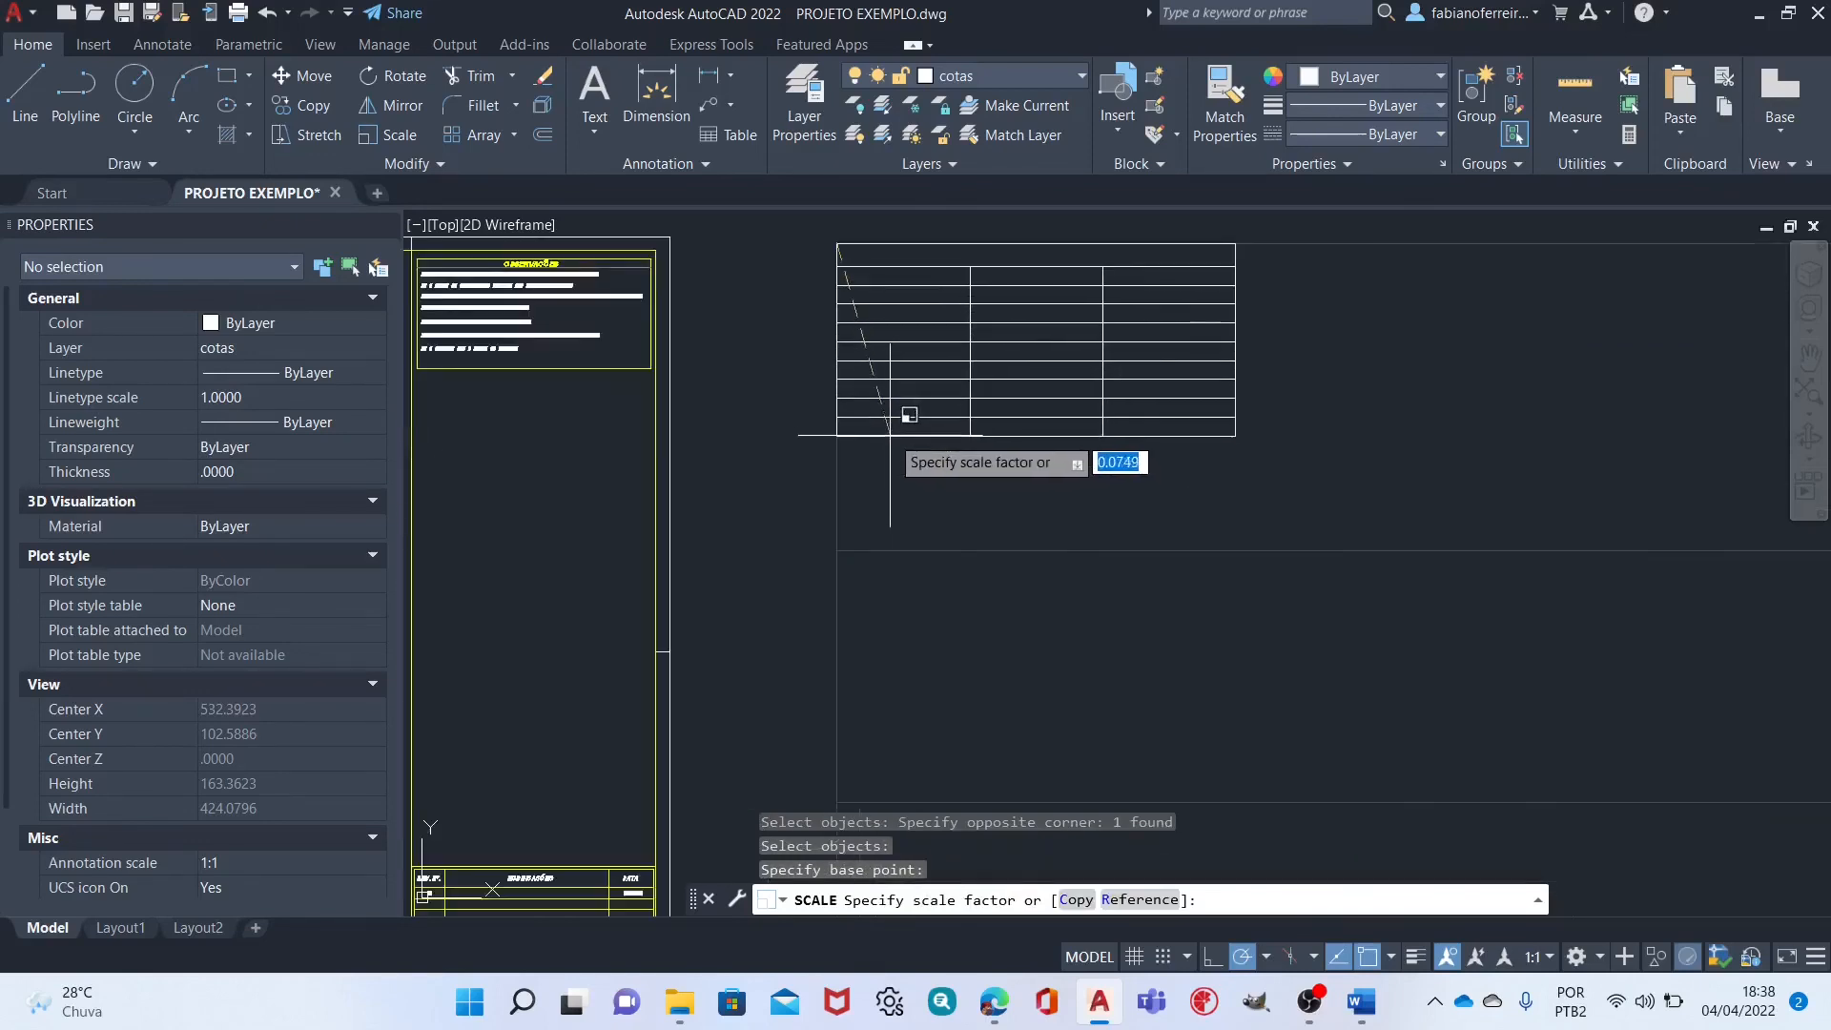
pyautogui.scroll(-5, 863, 329)
pyautogui.click(858, 354)
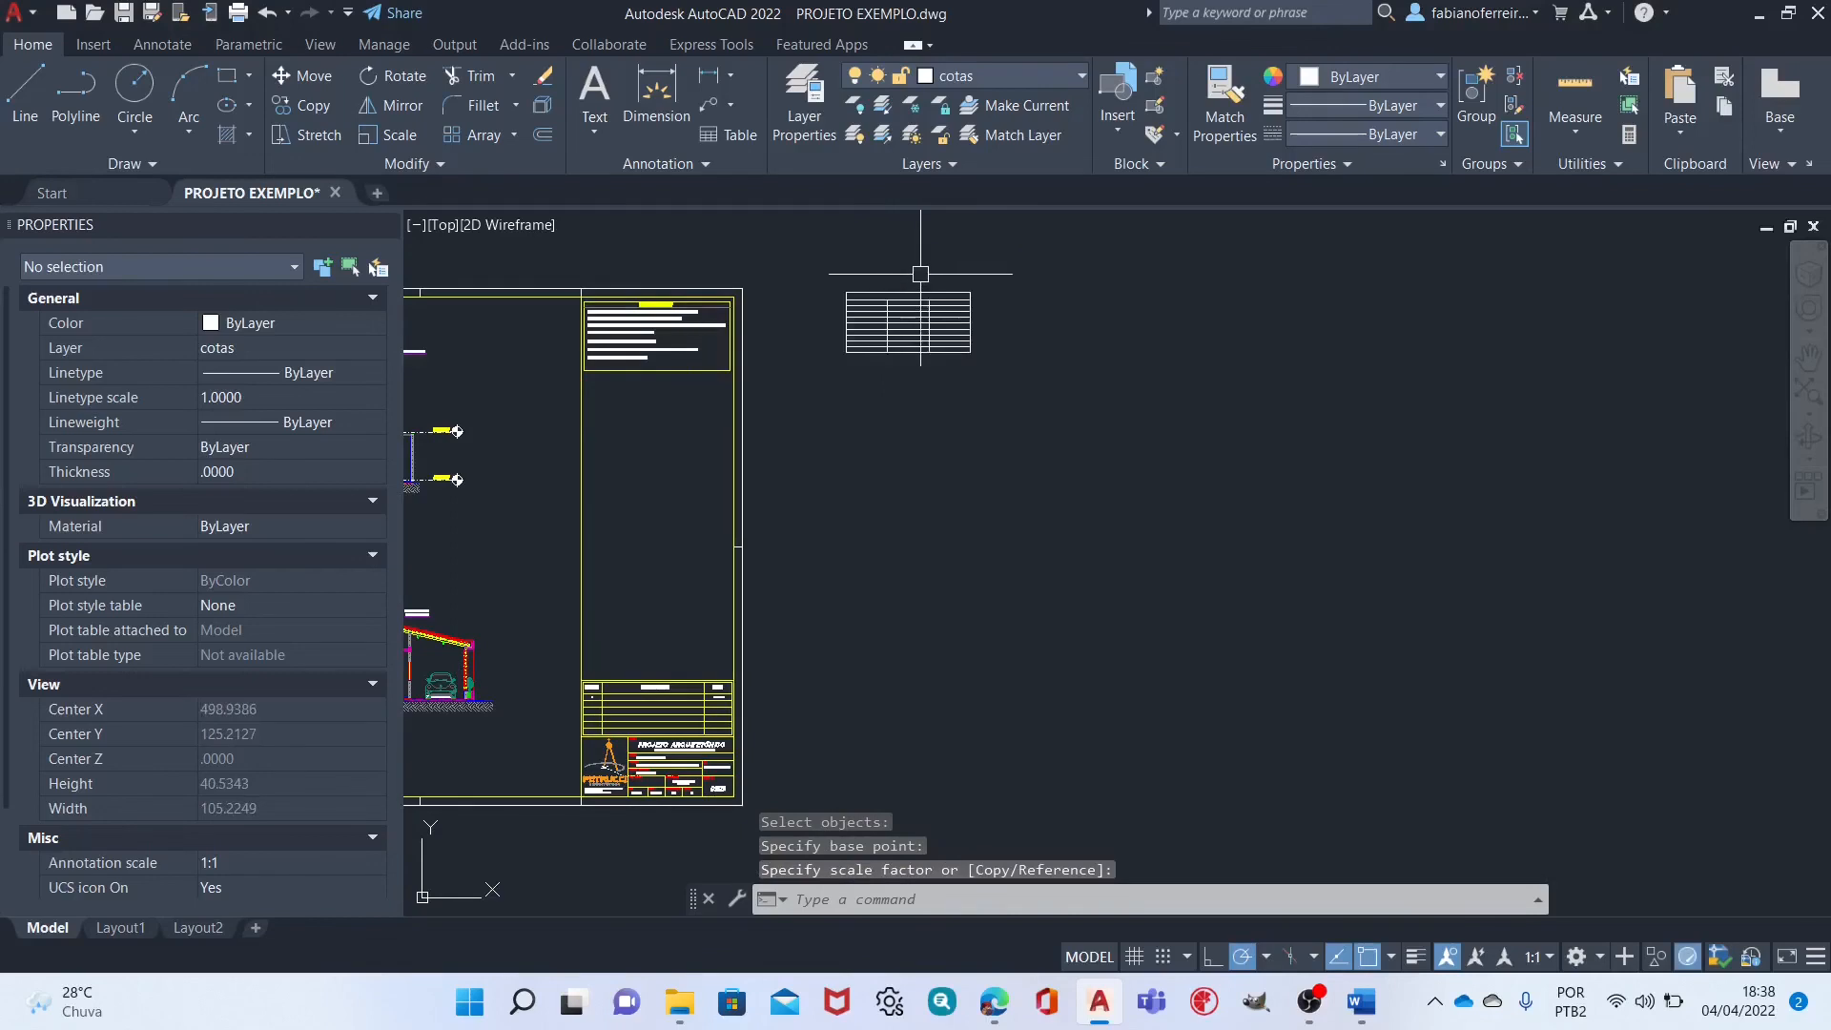
# Move the table by its upper-right corner into the adjacent sheet, below the observations box and aligned with the box's right edge.
pyautogui.write('m')
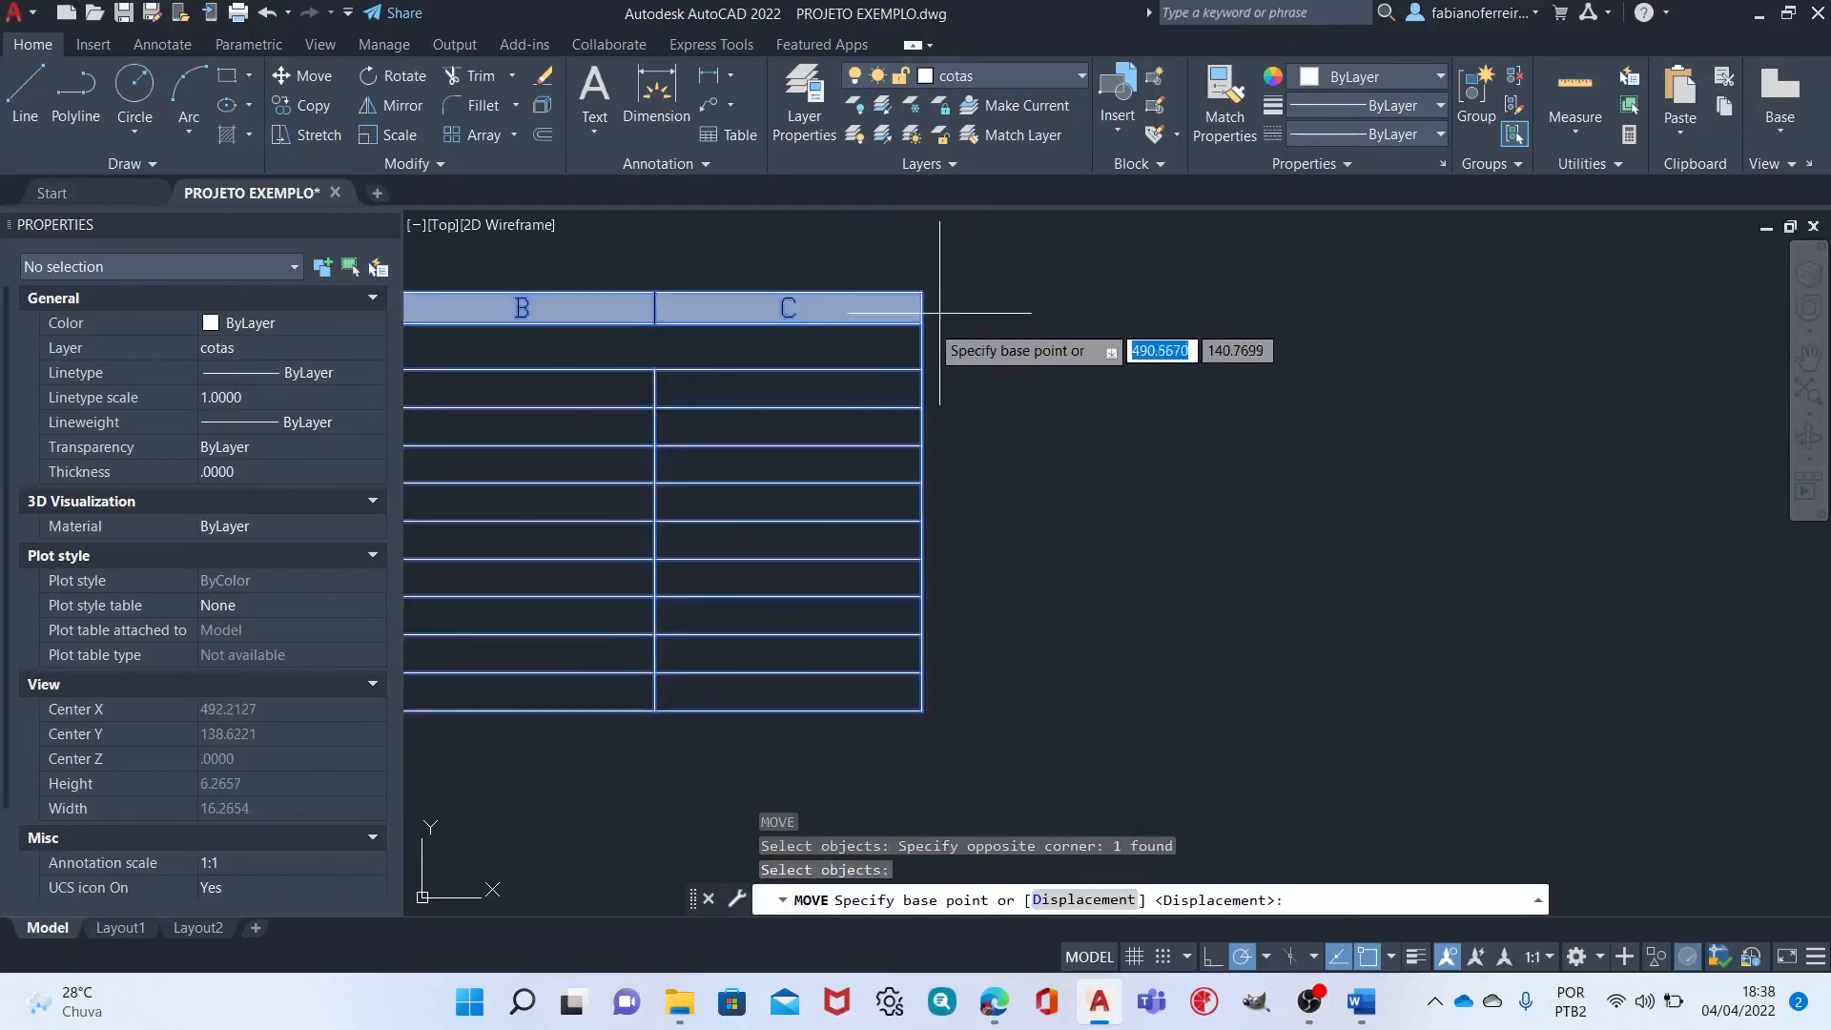
pyautogui.click(923, 324)
pyautogui.scroll(-5, 840, 477)
pyautogui.scroll(5, 839, 362)
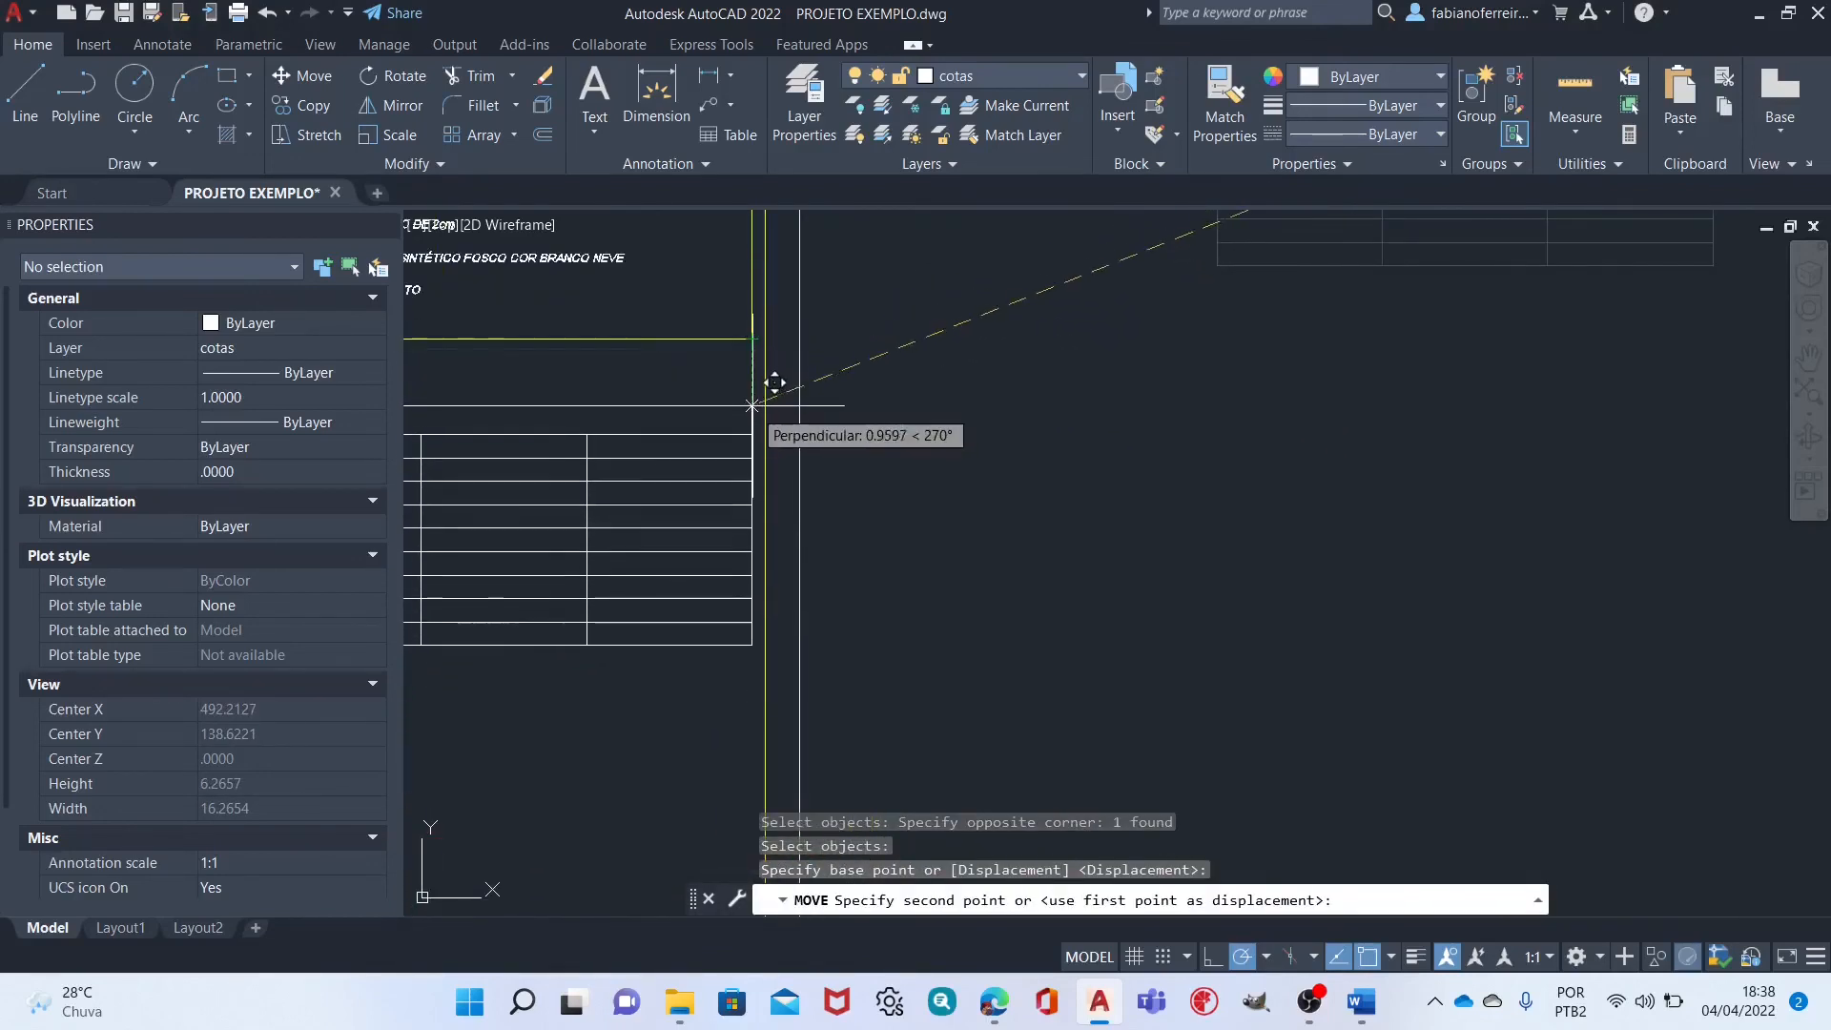
pyautogui.click(792, 386)
pyautogui.scroll(-4, 763, 410)
pyautogui.moveTo(422, 527); pyautogui.dragTo(736, 523, button='middle')
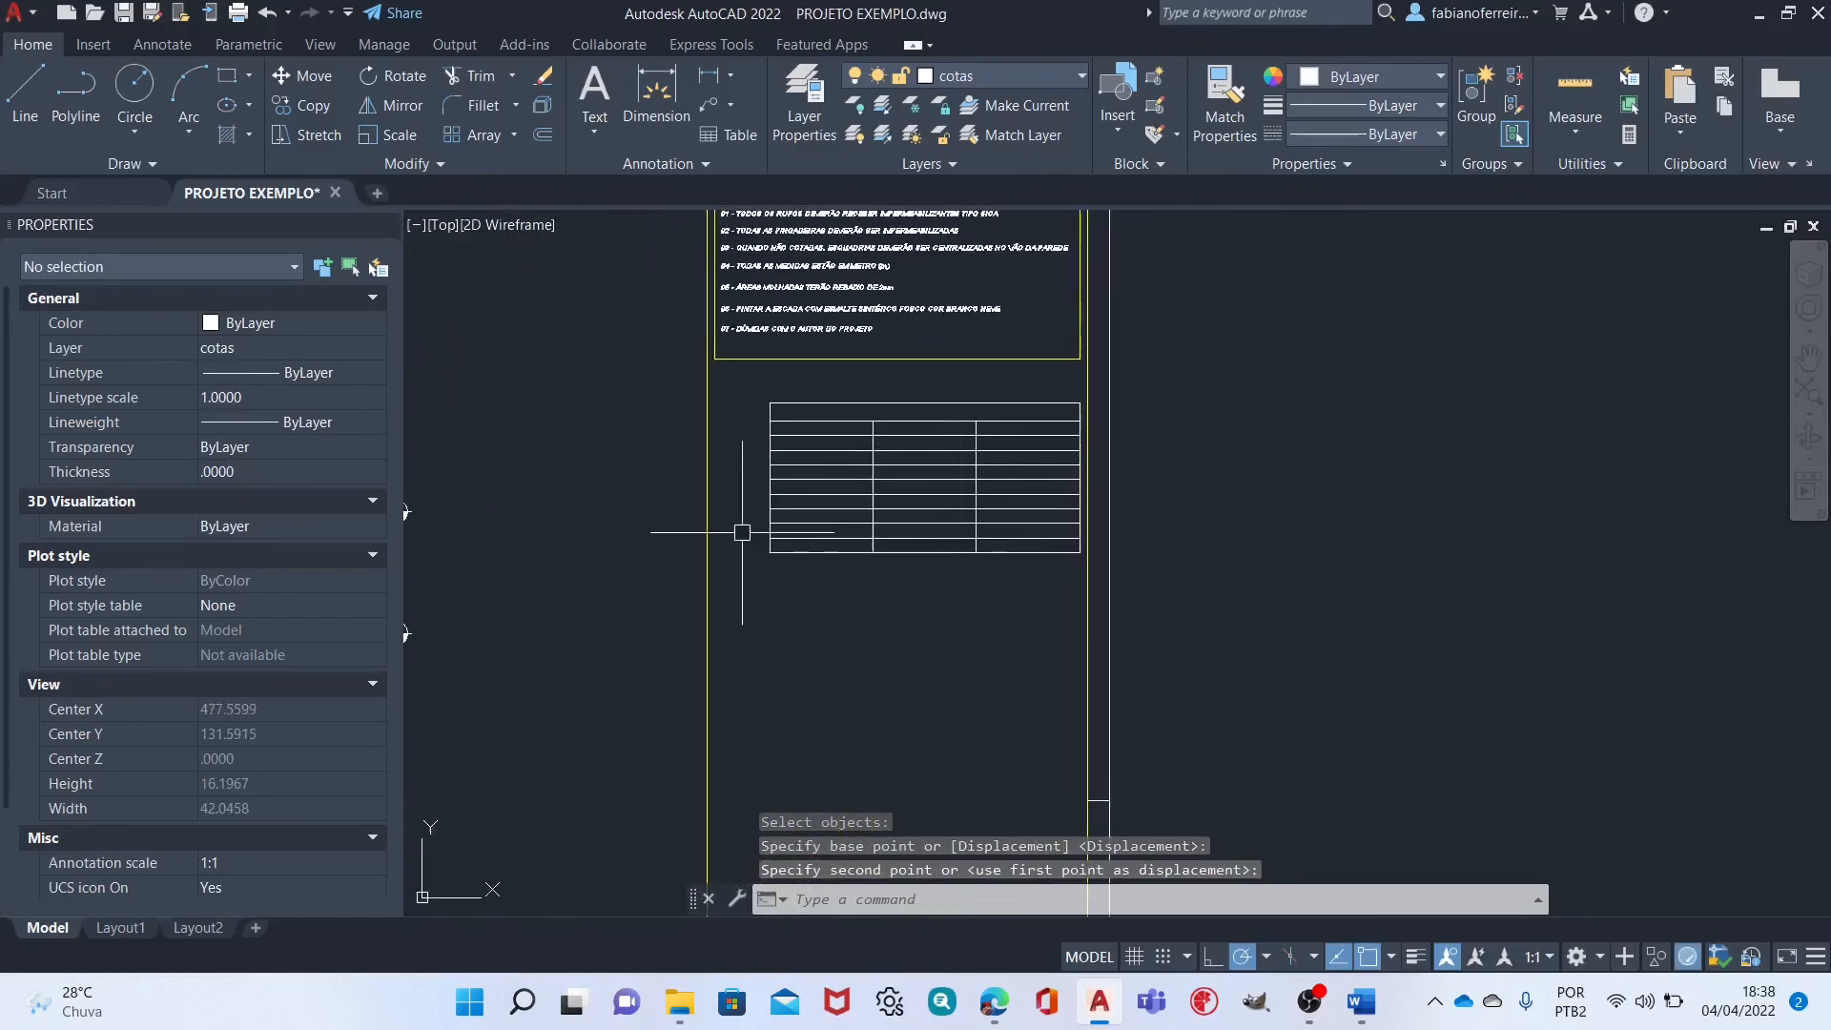
# Scale the table by reference from its upper-right corner so that its width matches the observations box above.
pyautogui.write('sc')
pyautogui.press('Return')
pyautogui.click(831, 383)
pyautogui.click(987, 402)
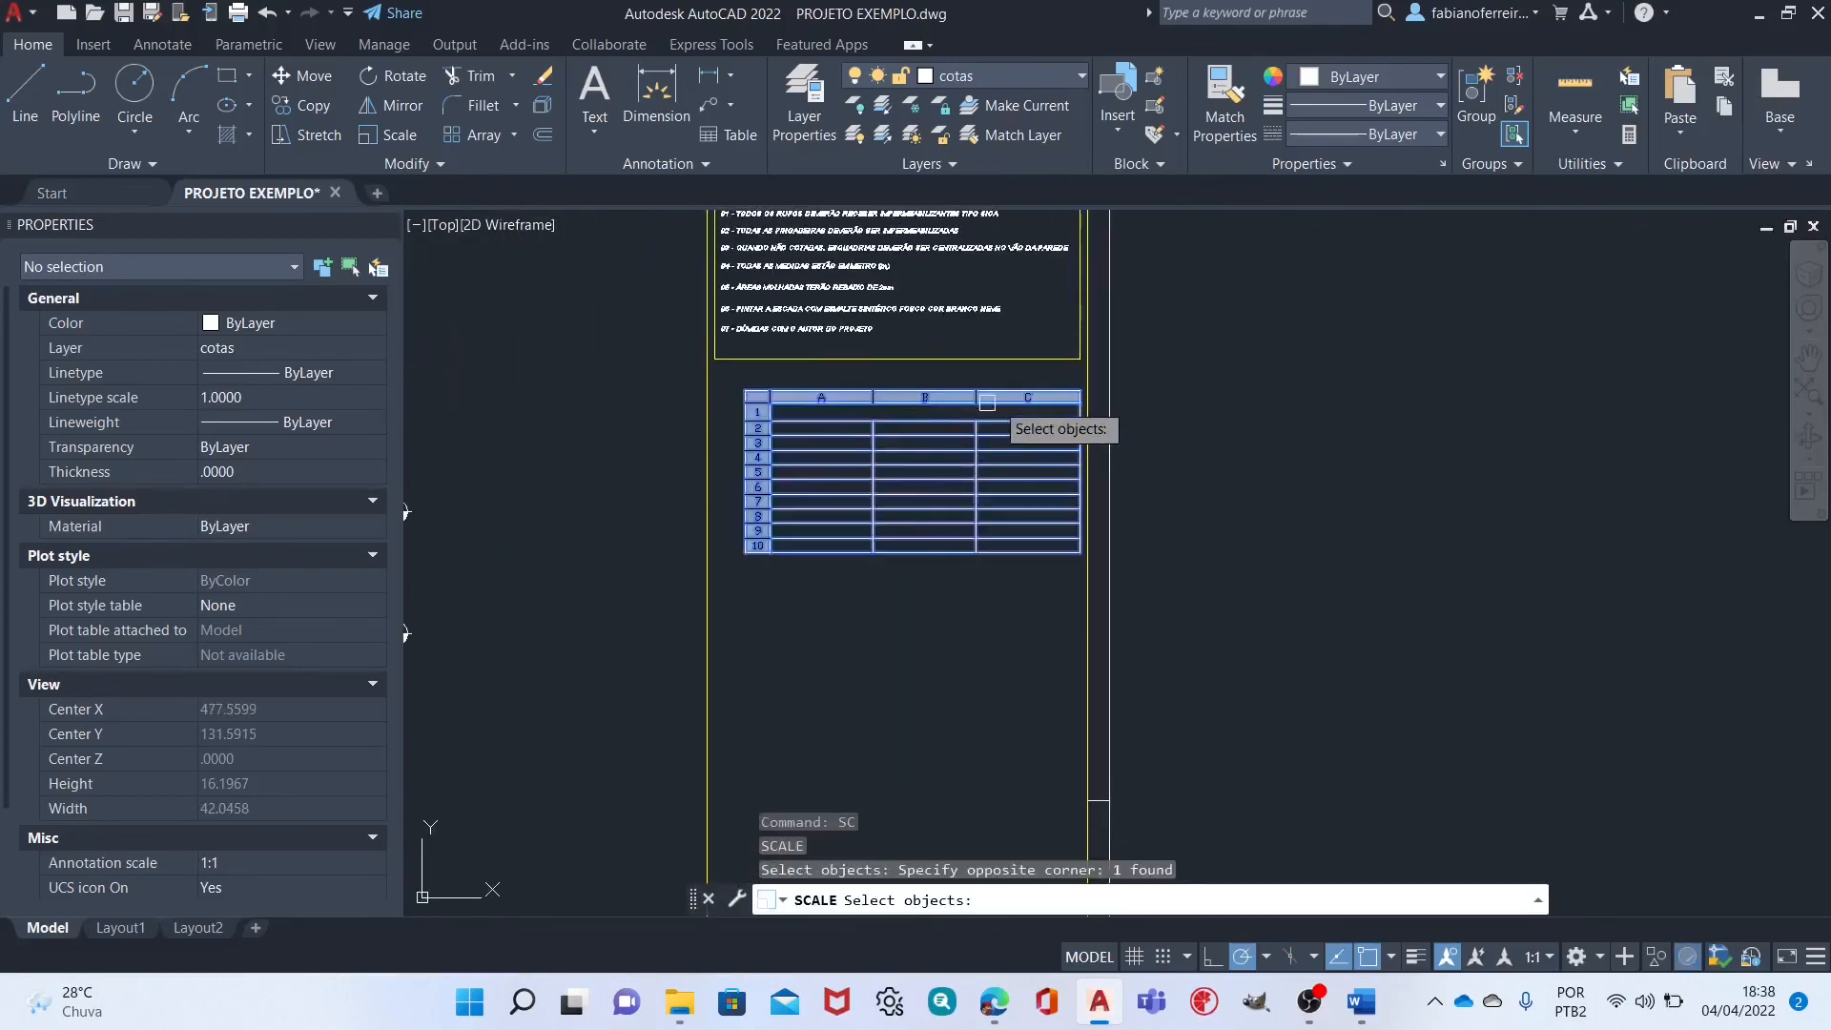
pyautogui.press('Return')
pyautogui.click(1079, 402)
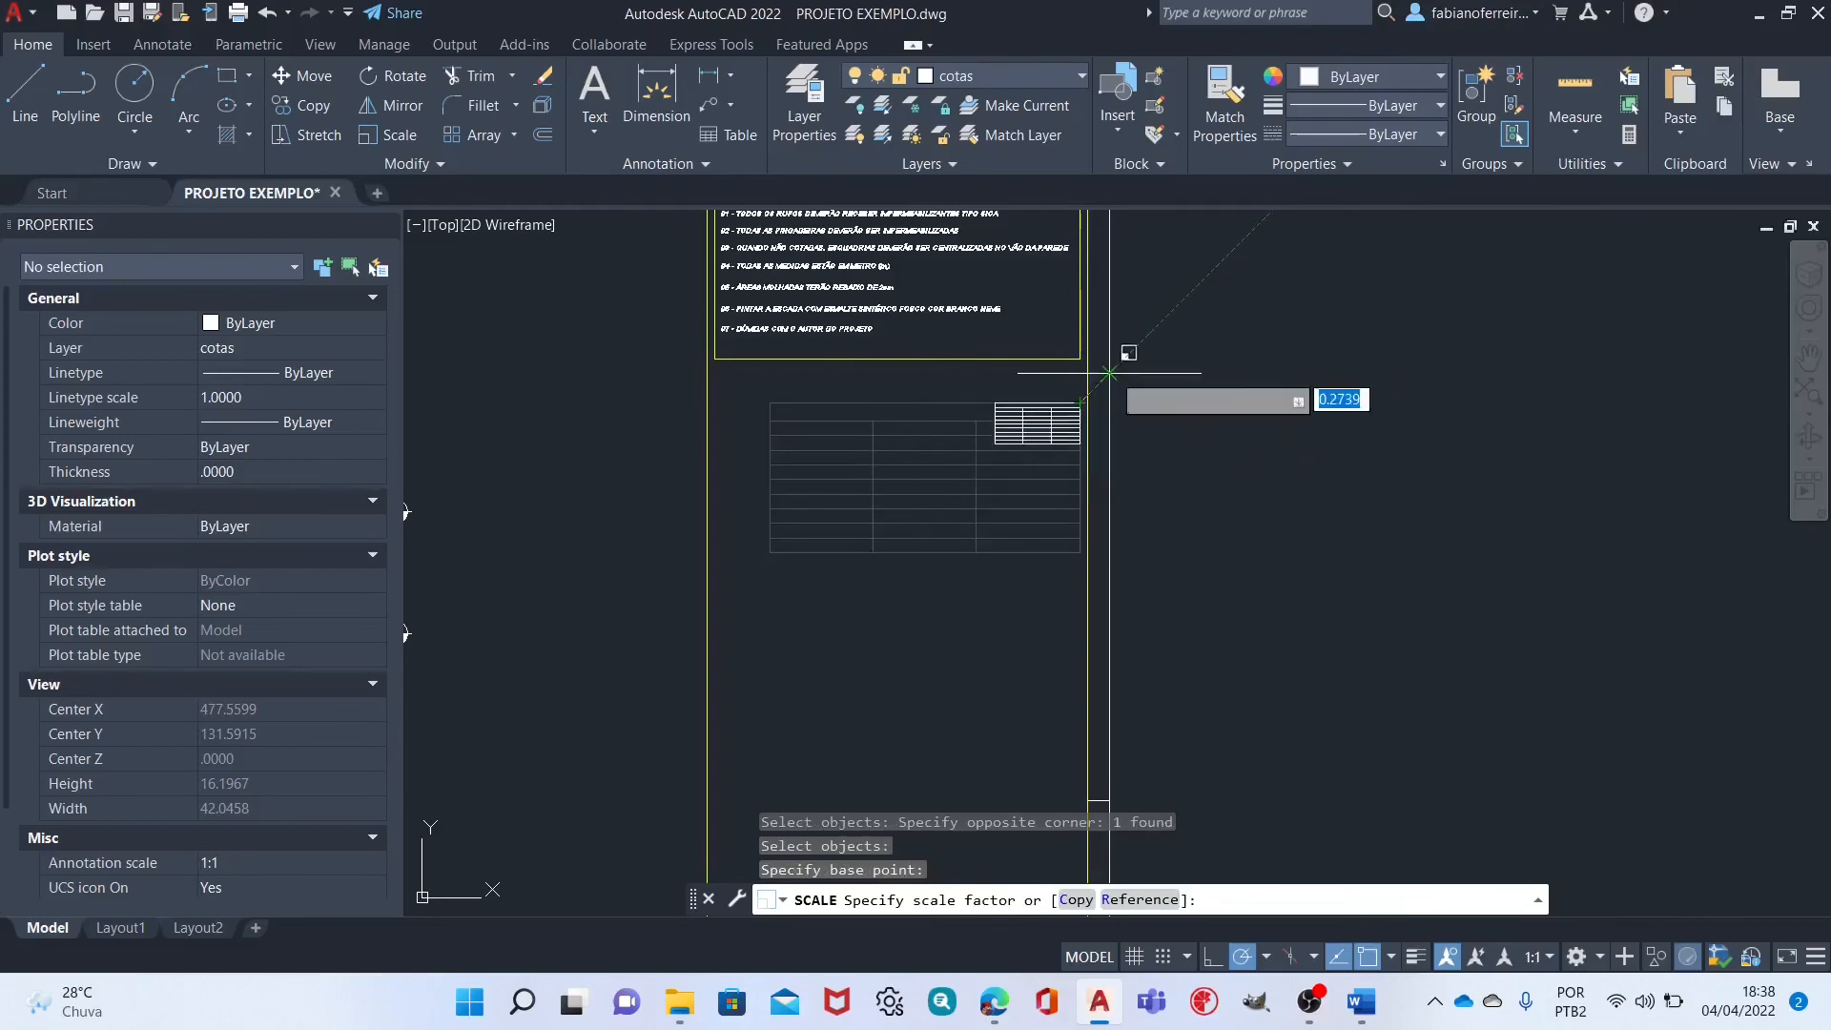
pyautogui.write('r')
pyautogui.press('Return')
pyautogui.scroll(2, 1078, 400)
pyautogui.click(1079, 392)
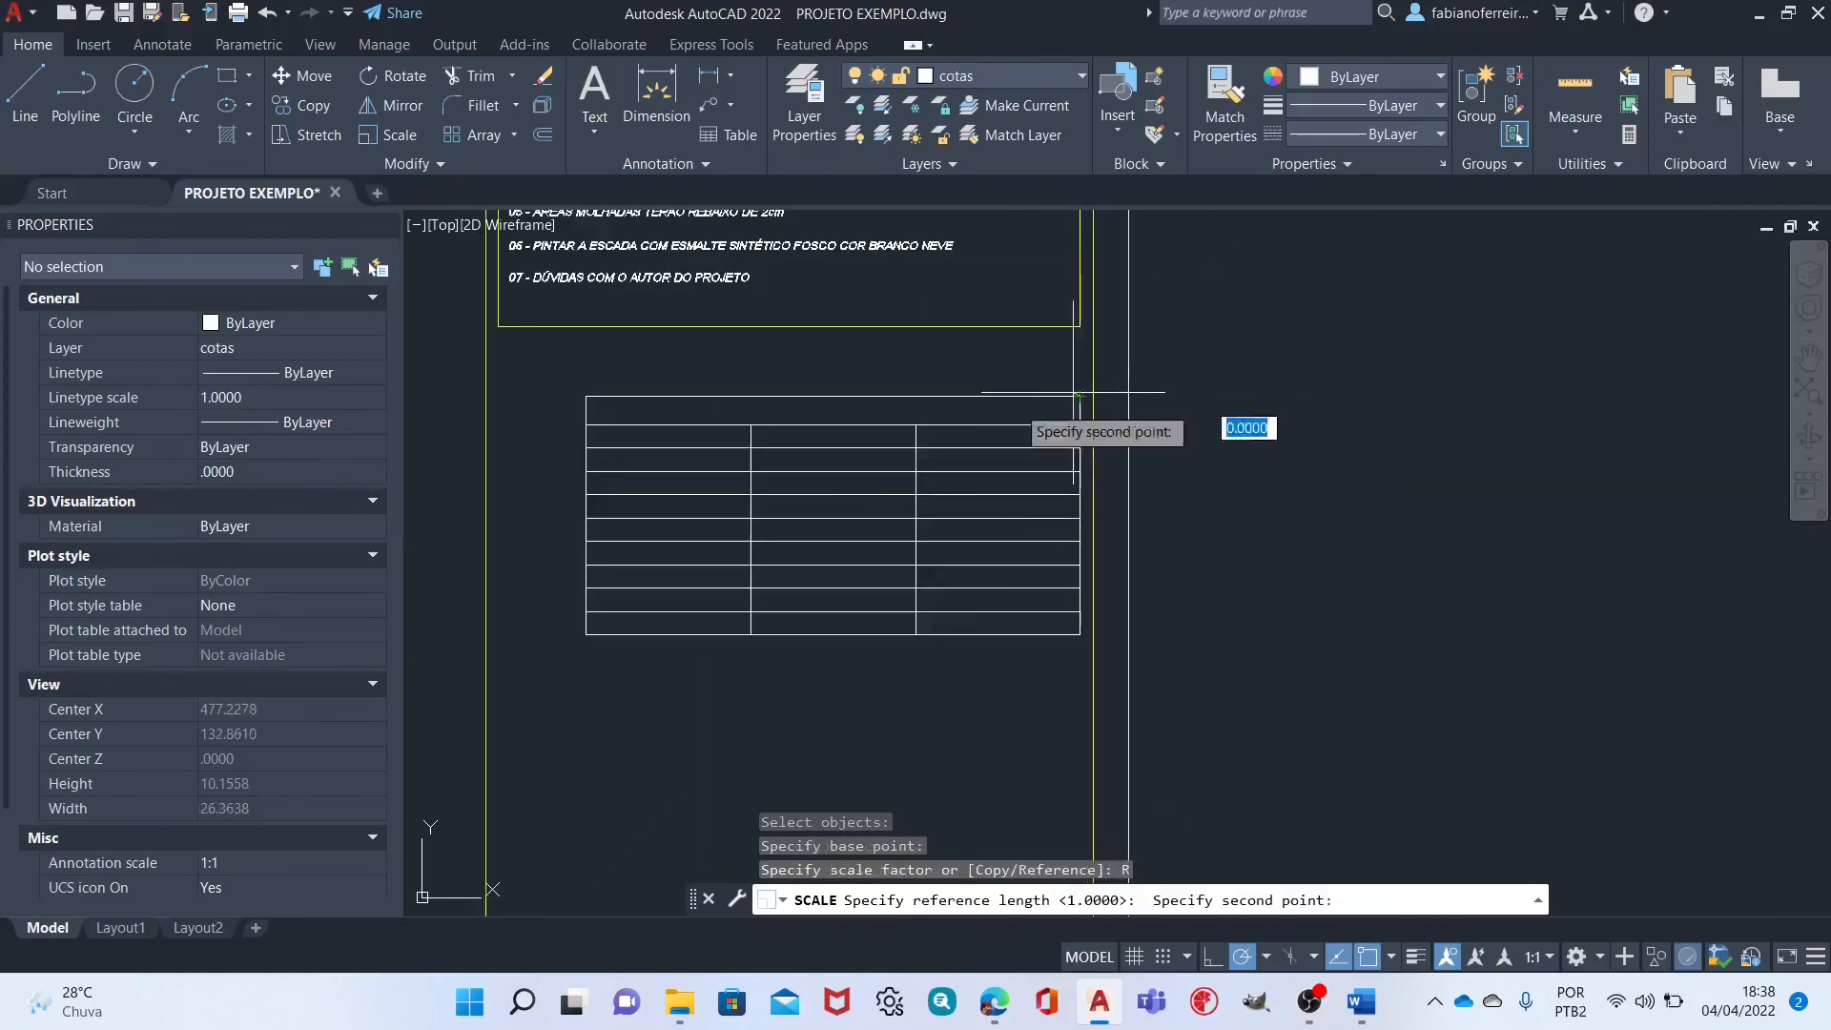
pyautogui.click(587, 396)
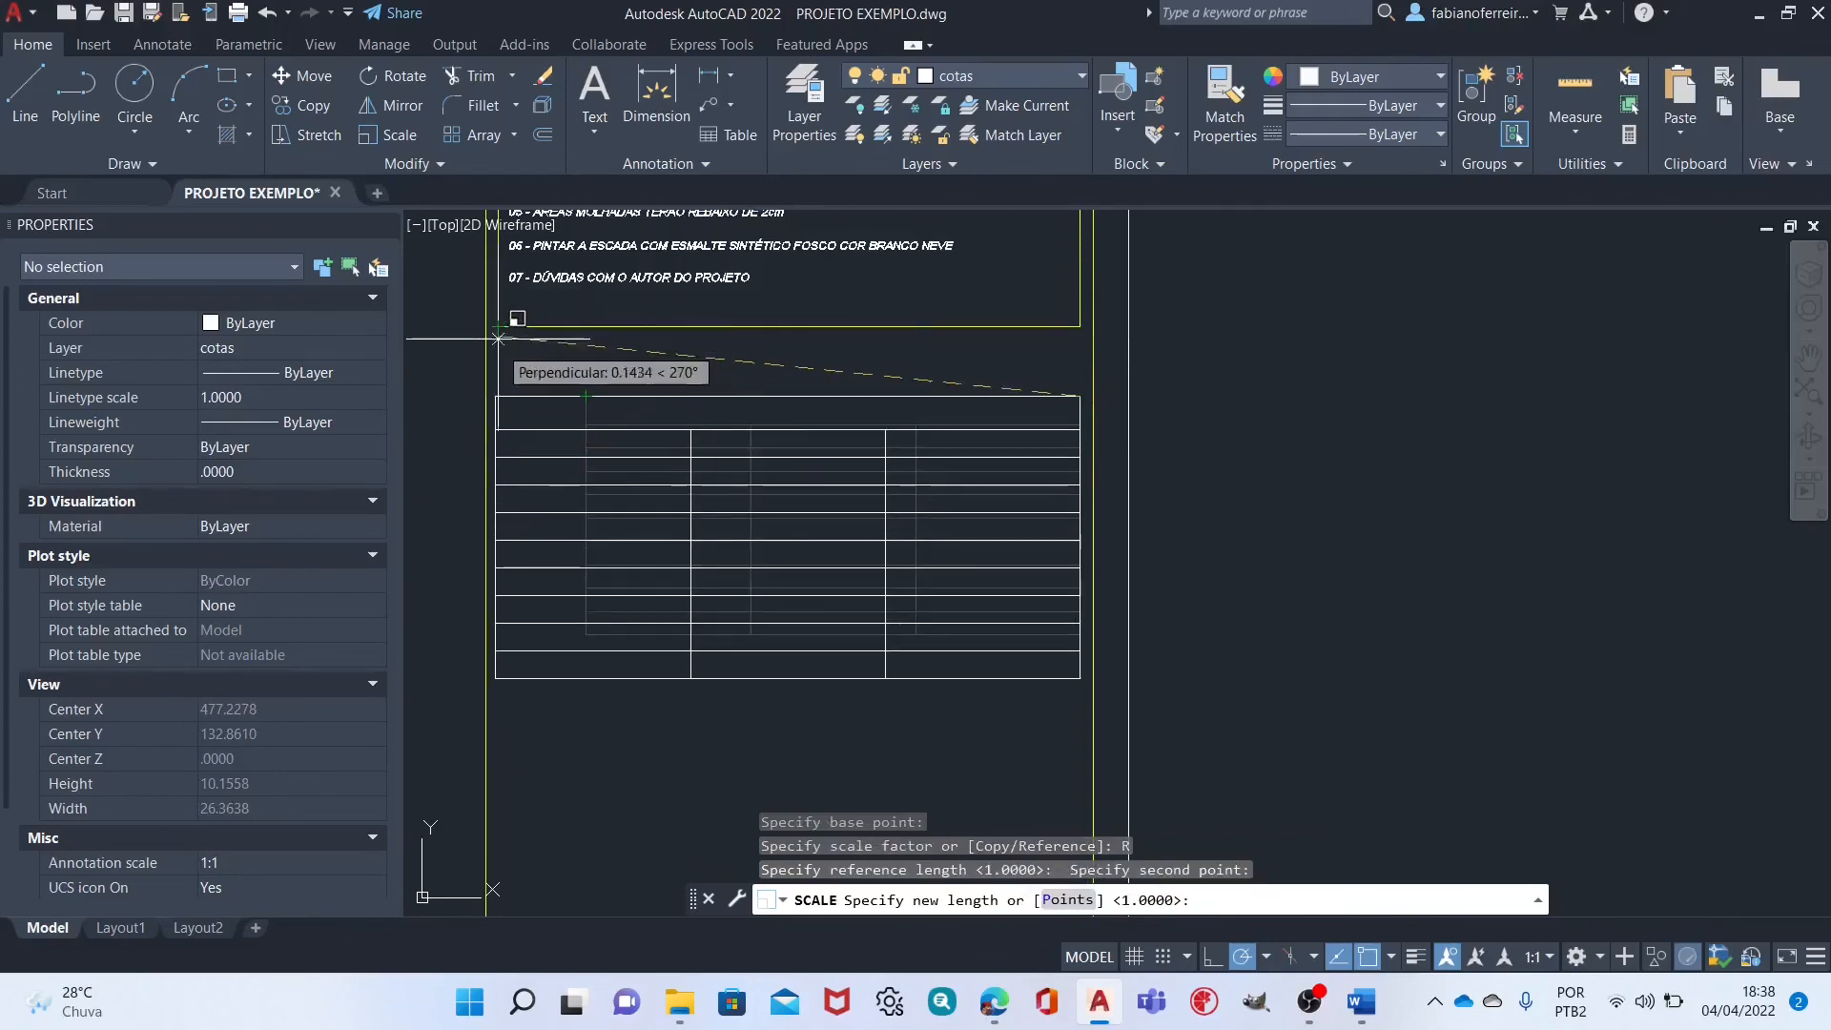
pyautogui.press('Escape')
pyautogui.press('Escape')
pyautogui.scroll(-2, 871, 429)
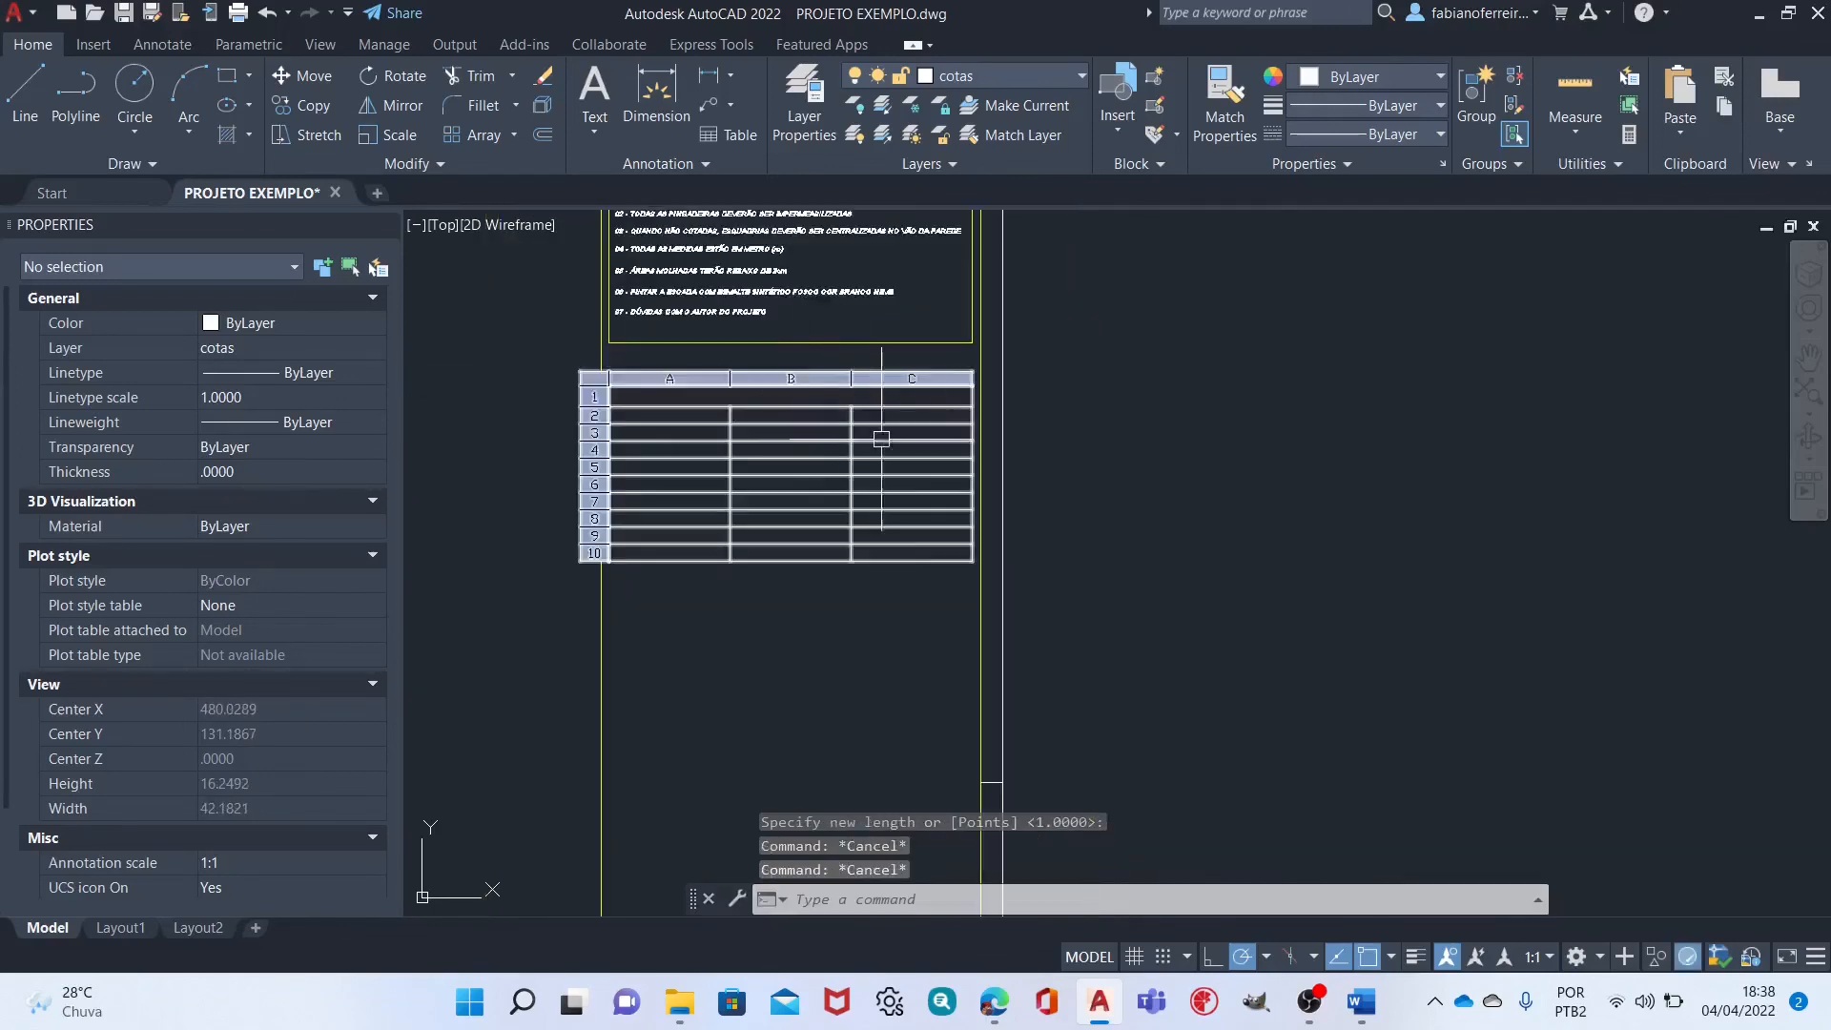
pyautogui.press('Escape')
# Enter QUADRO DE PORTAS as the table's title.
pyautogui.scroll(2, 992, 544)
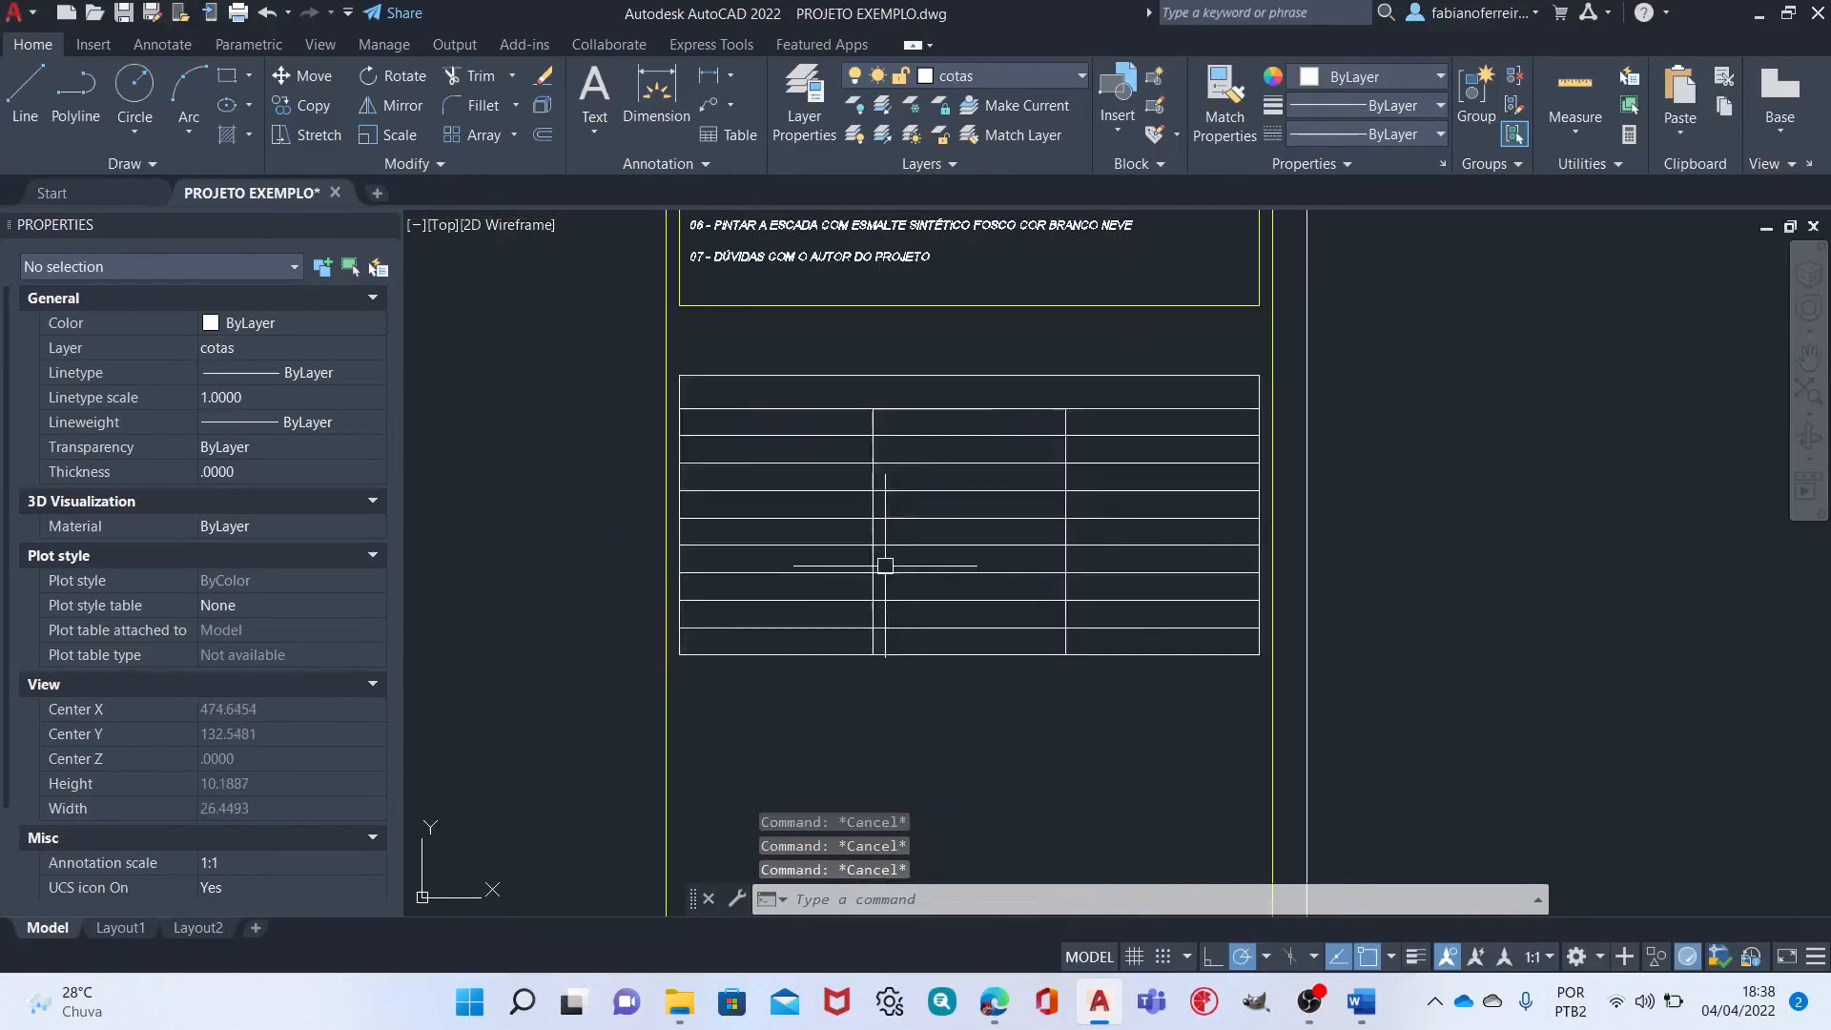
pyautogui.click(921, 387)
pyautogui.click(916, 389)
pyautogui.doubleClick(916, 390)
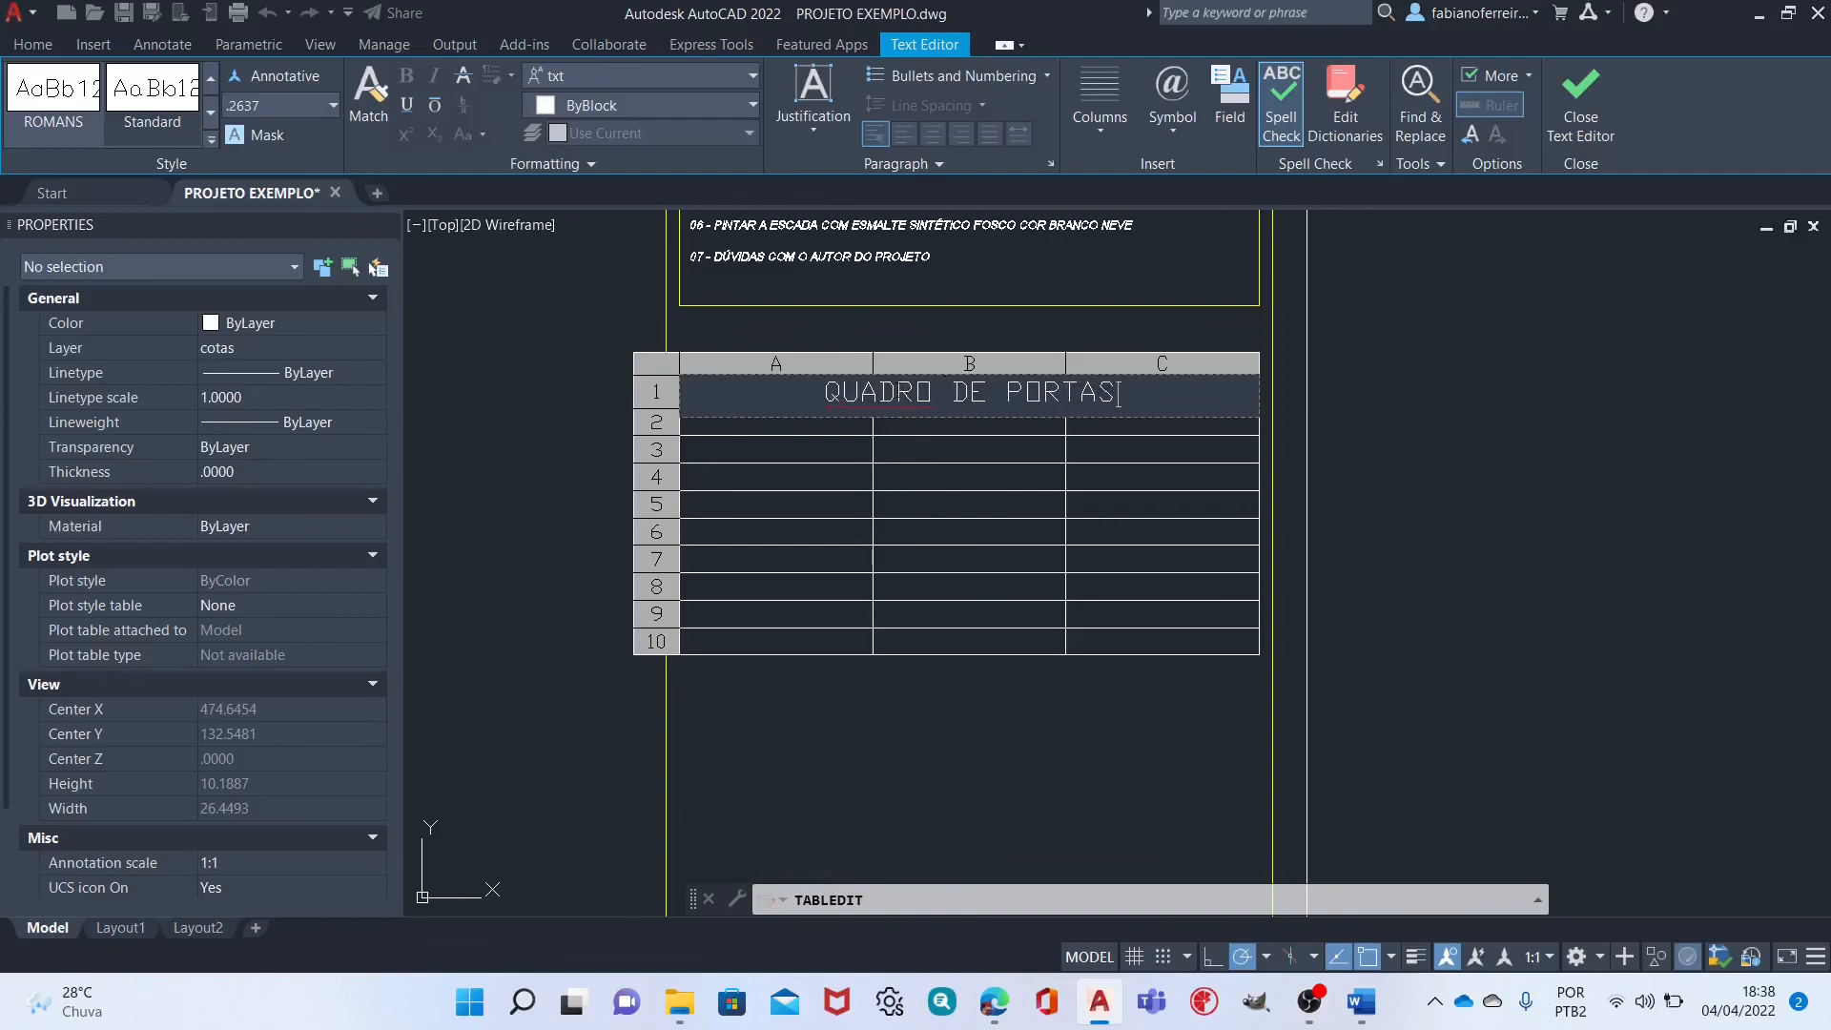
pyautogui.click(810, 457)
# Enter the column headers CÓDIGO and DIMENSÃO in cells A2 and B2 of the table.
pyautogui.doubleClick(785, 421)
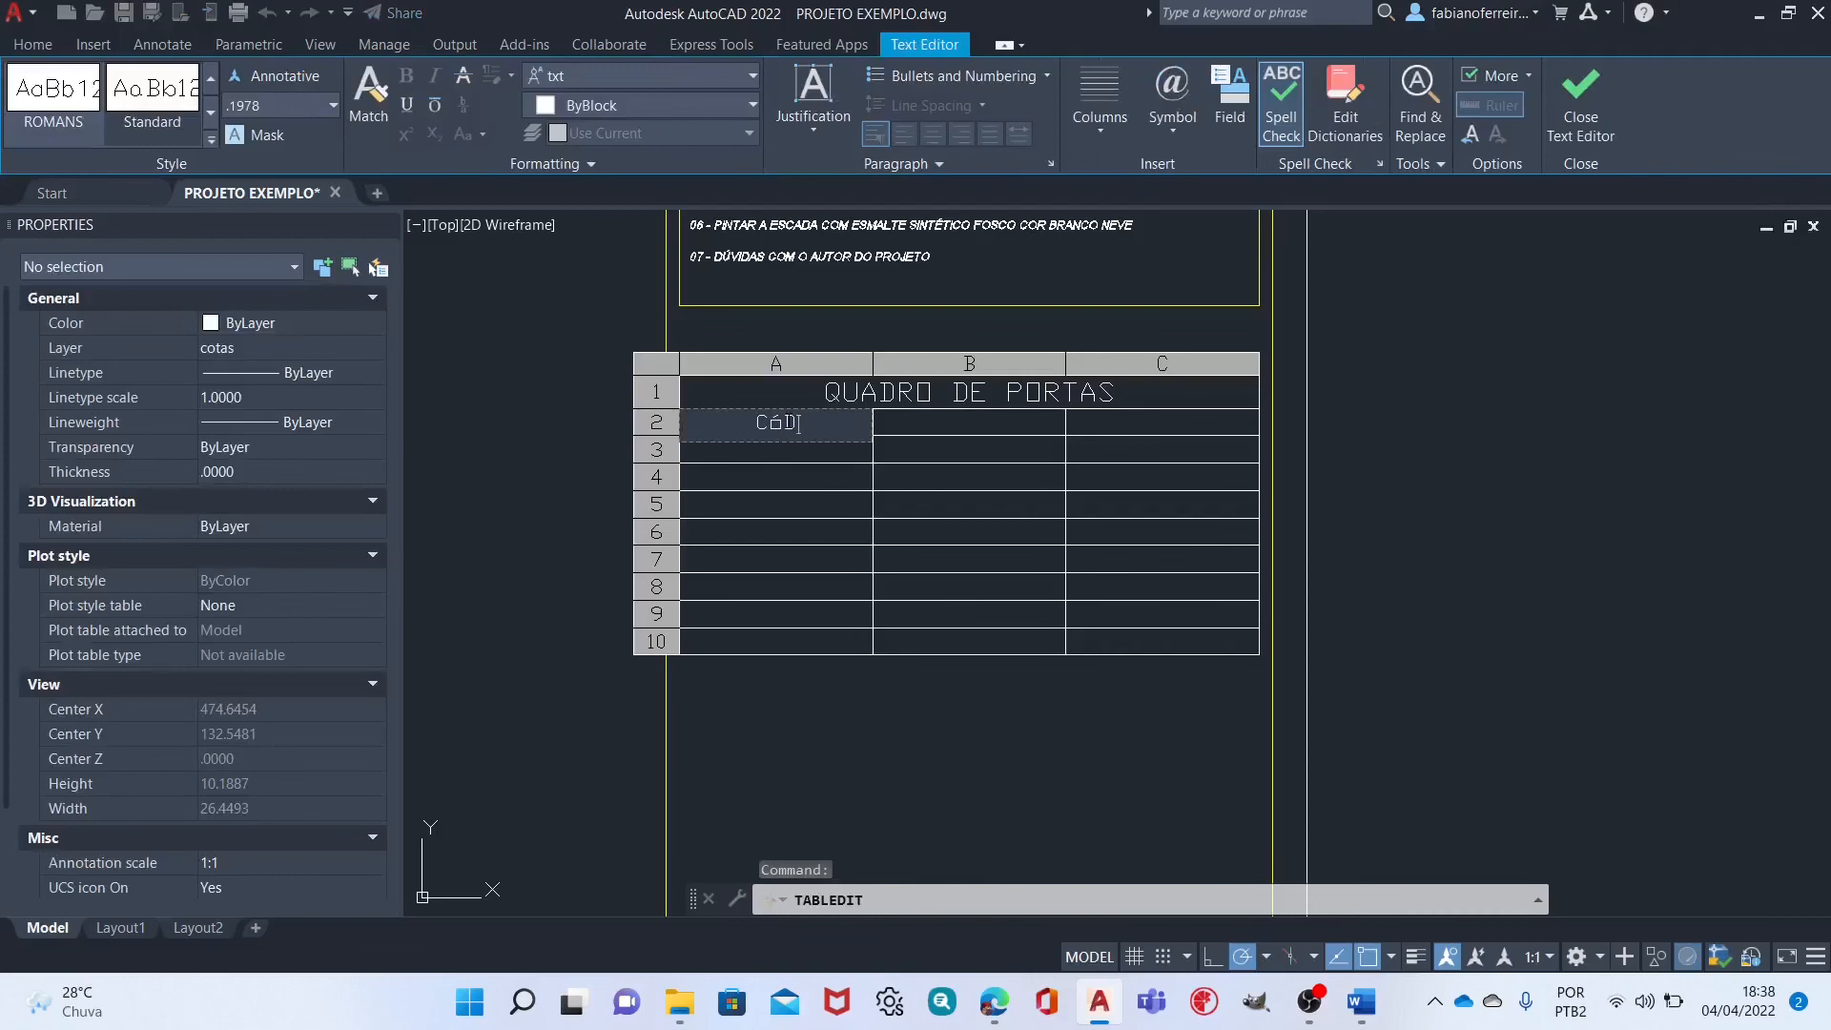
pyautogui.click(928, 428)
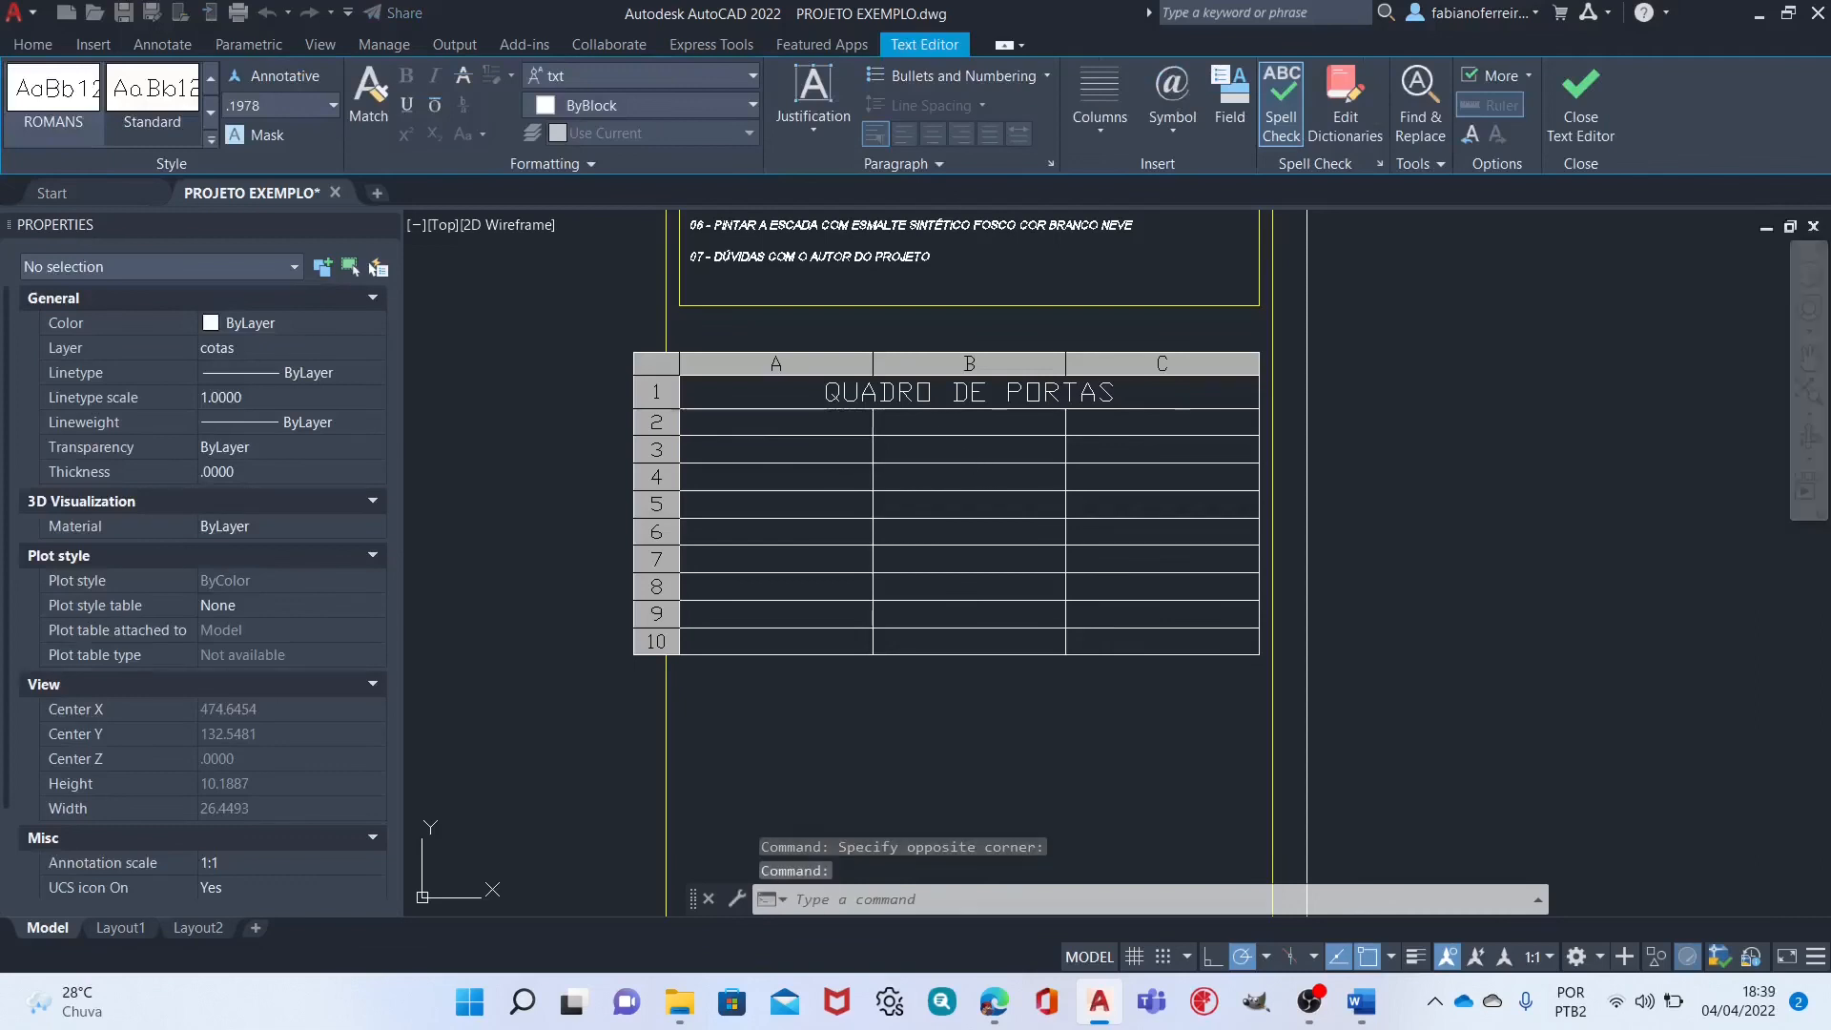
pyautogui.doubleClick(927, 428)
pyautogui.doubleClick(931, 424)
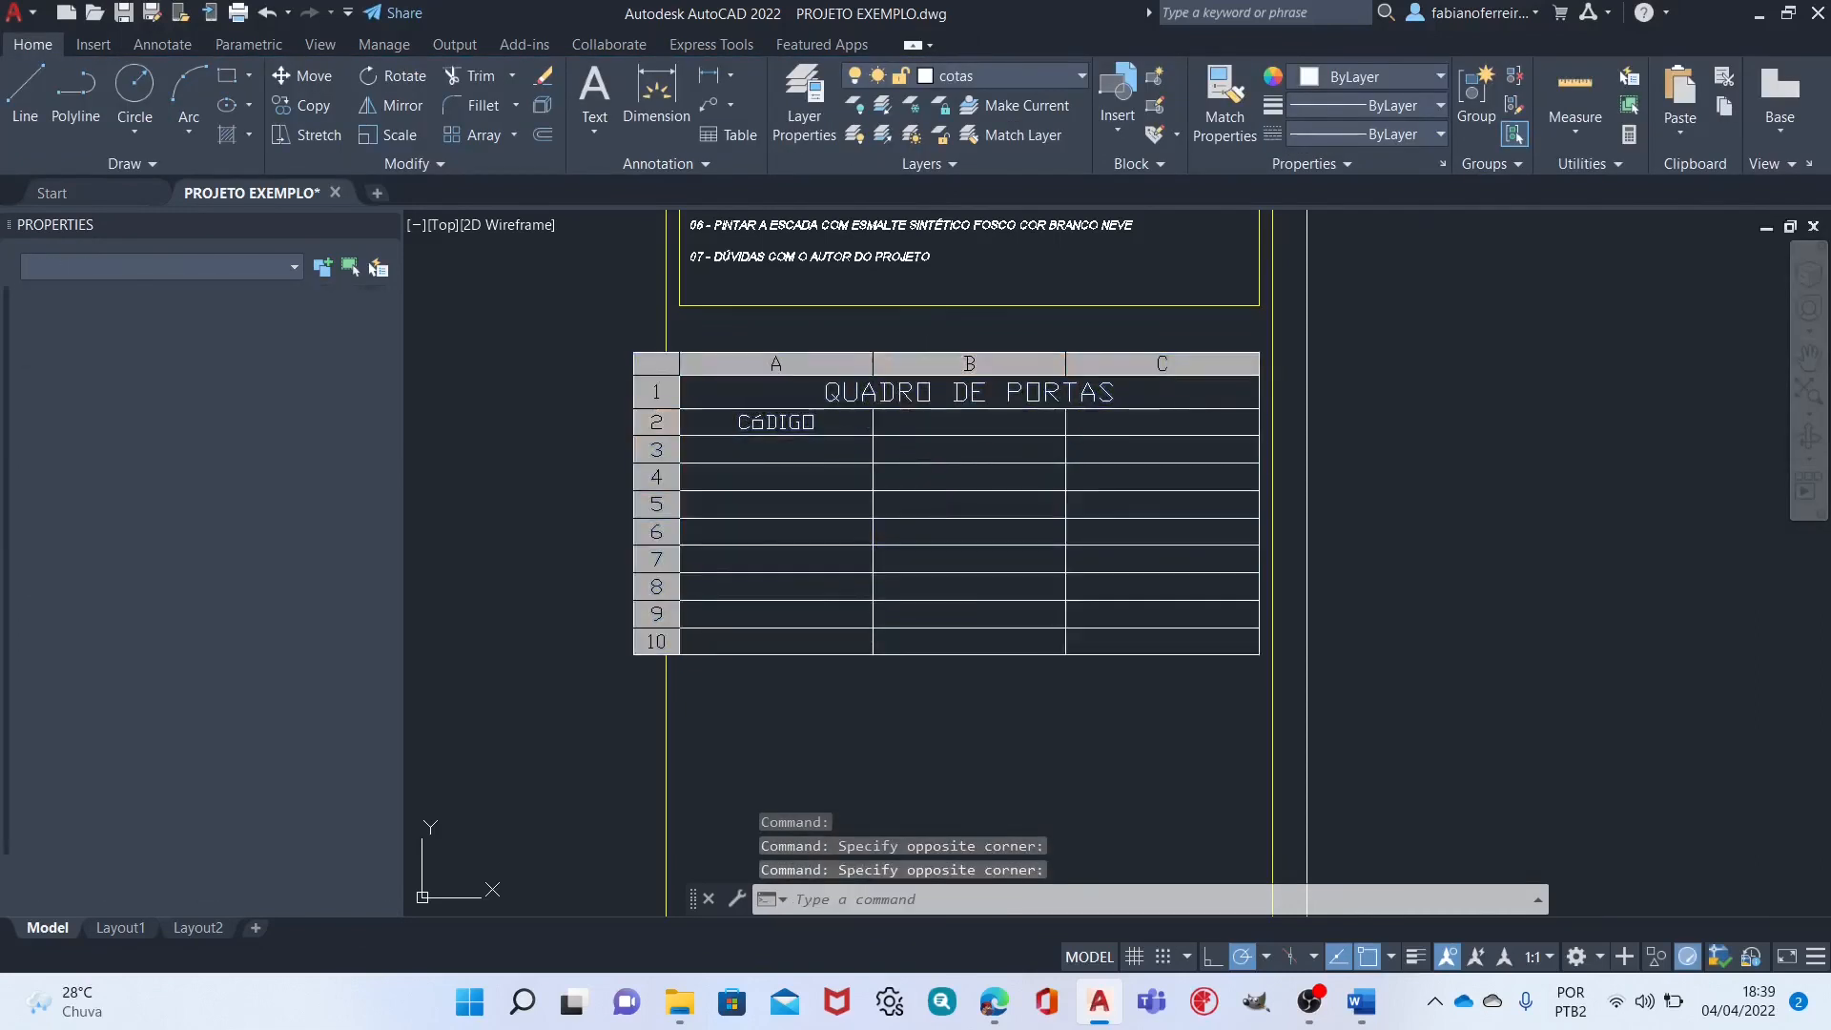
pyautogui.write('DIMENSÃO')
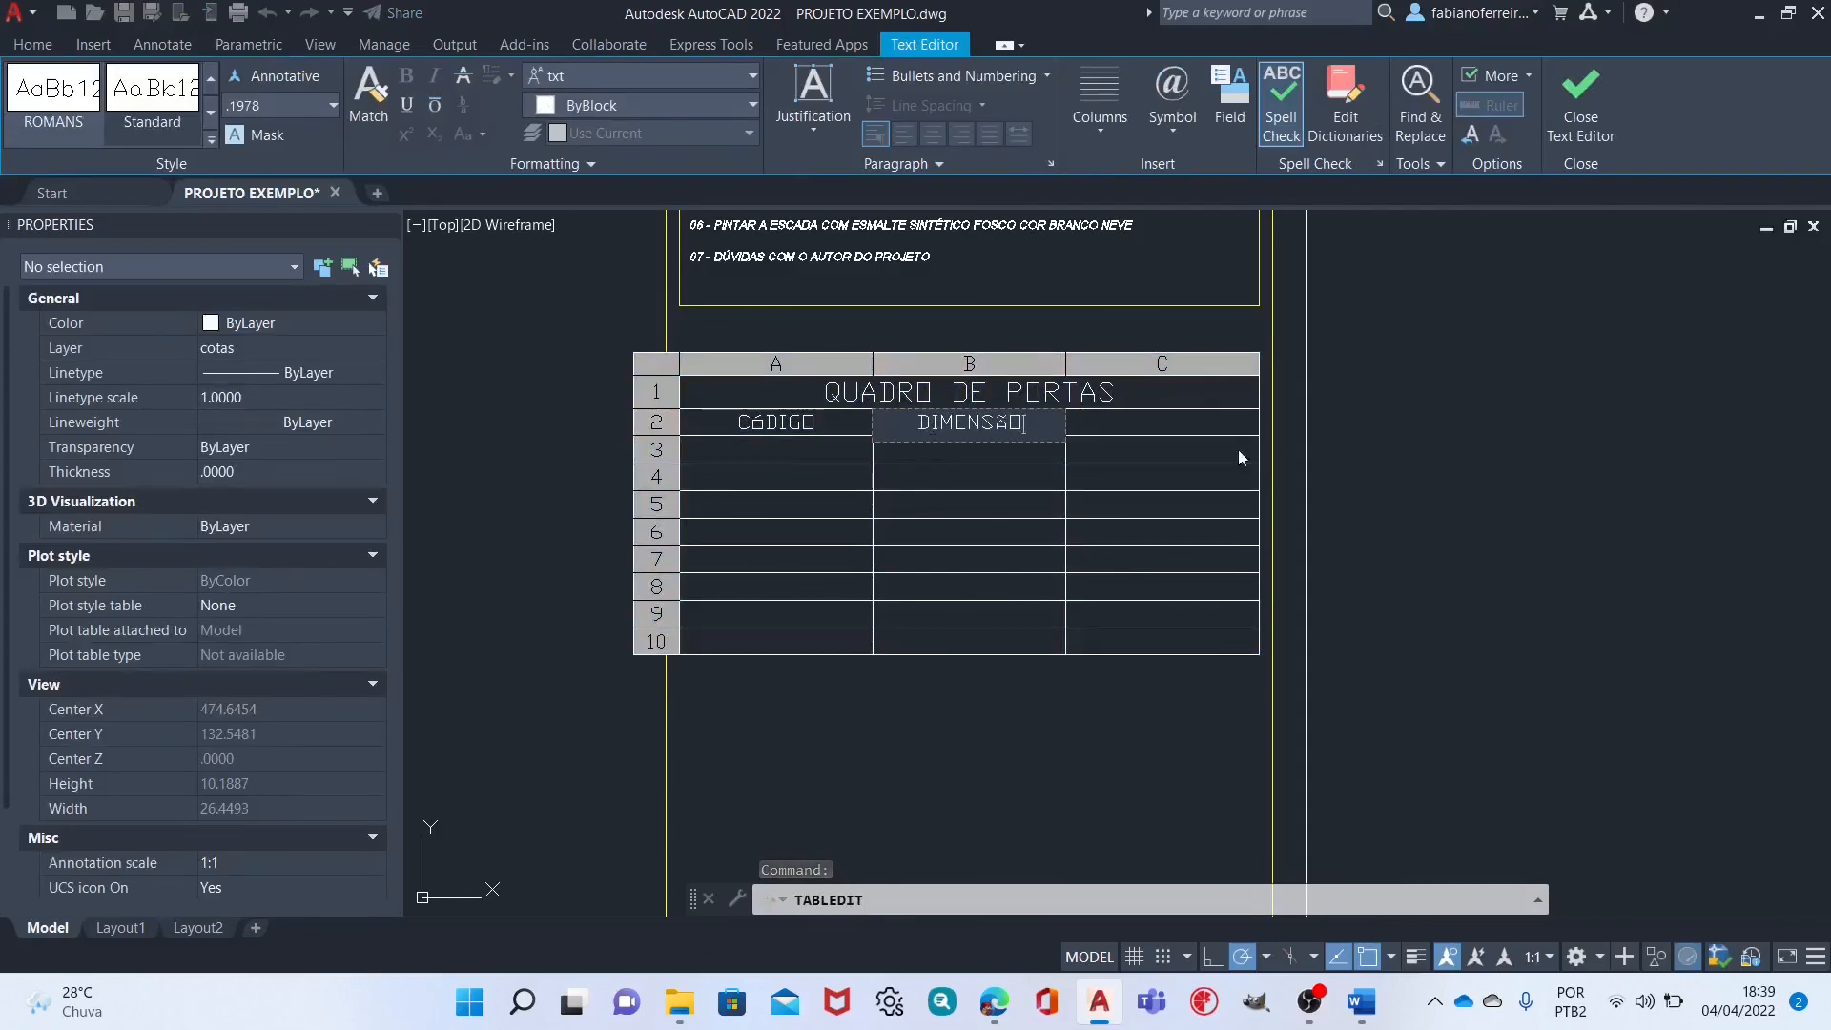
# Enter the column header QUANTIDADE in cell C2 of the table.
pyautogui.click(1238, 449)
pyautogui.click(1132, 424)
pyautogui.doubleClick(1132, 425)
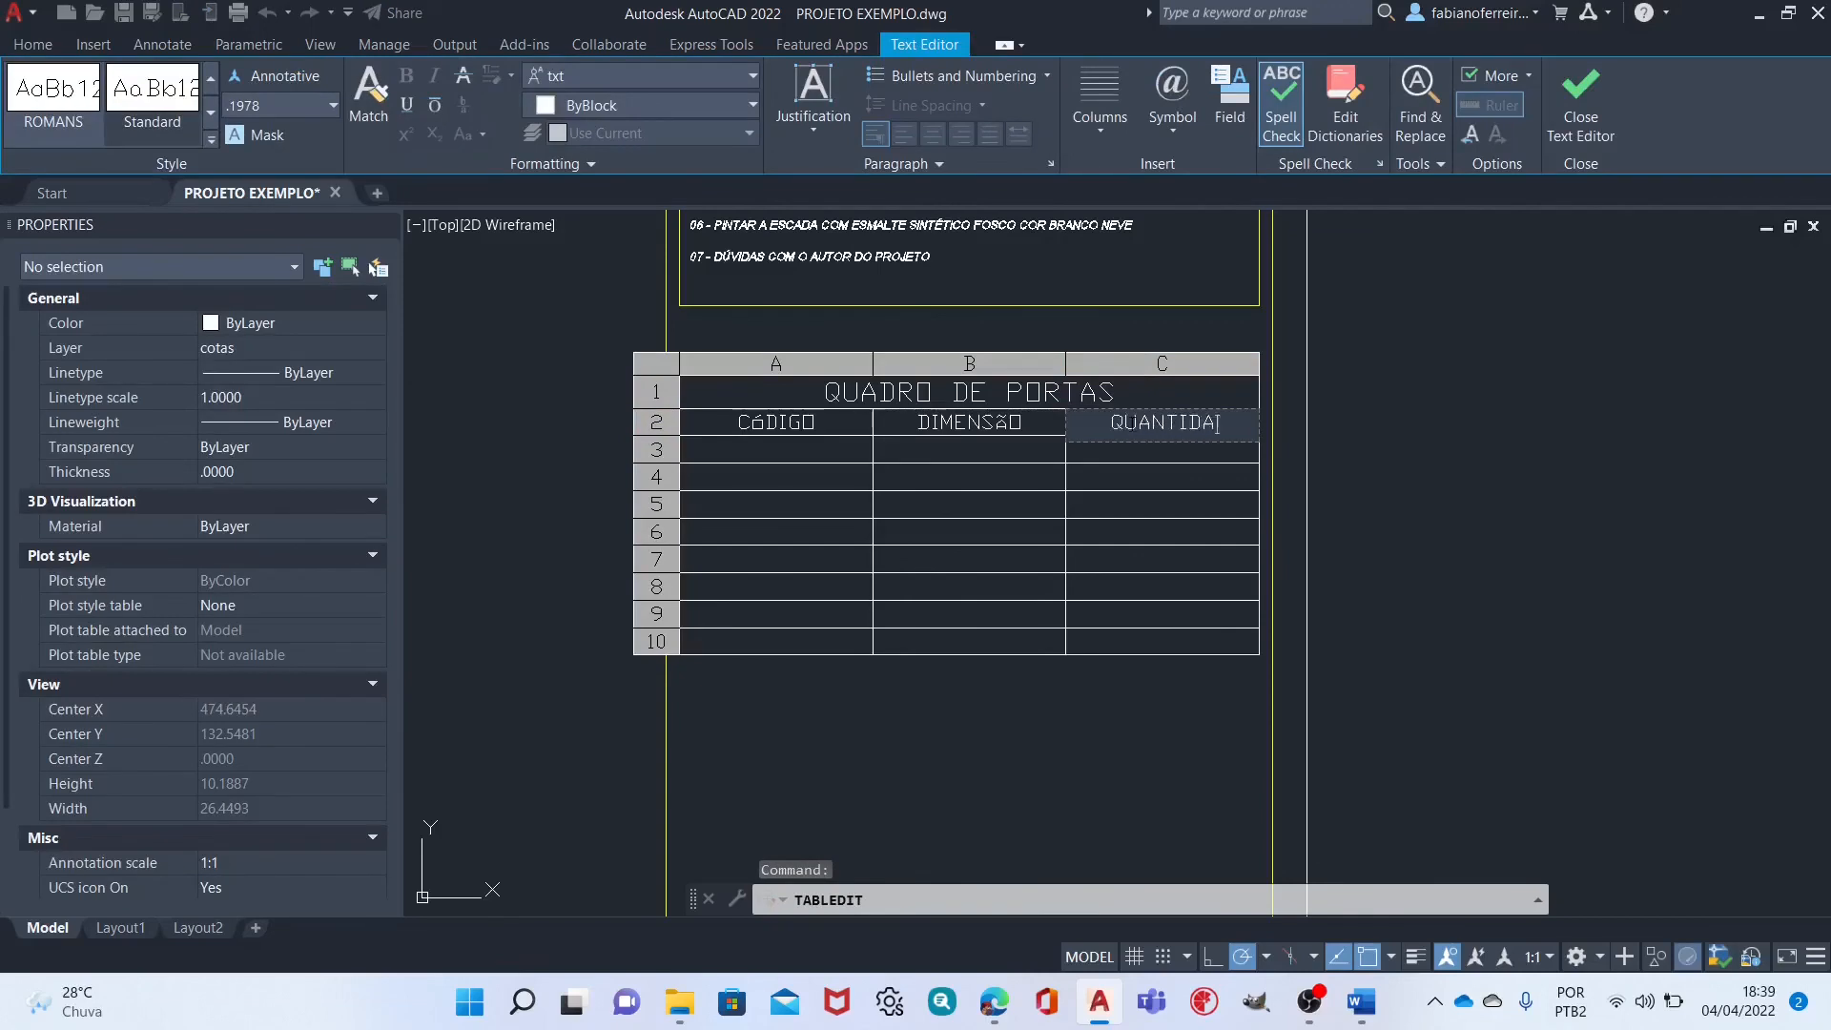
pyautogui.press('Escape')
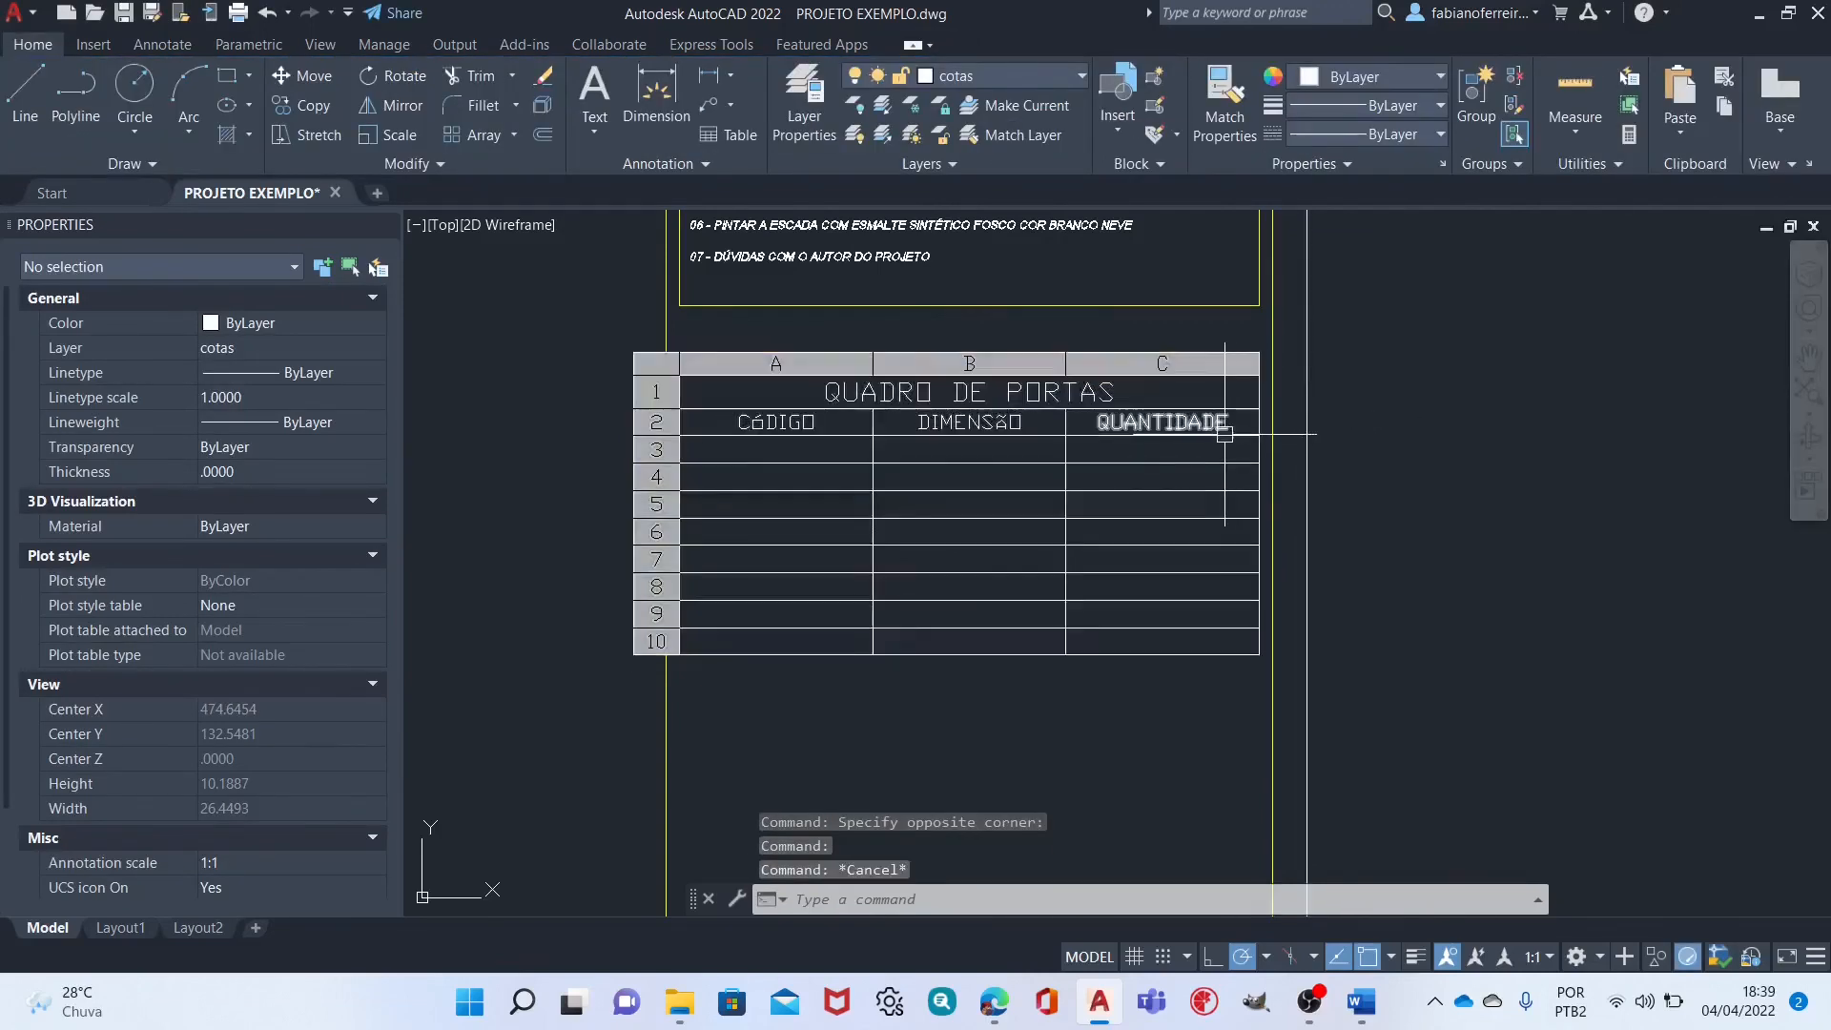
# Insert a column to the right of column C and enter DESCRIÇÃO as its header in cell D2.
pyautogui.click(1240, 422)
pyautogui.rightClick(1240, 425)
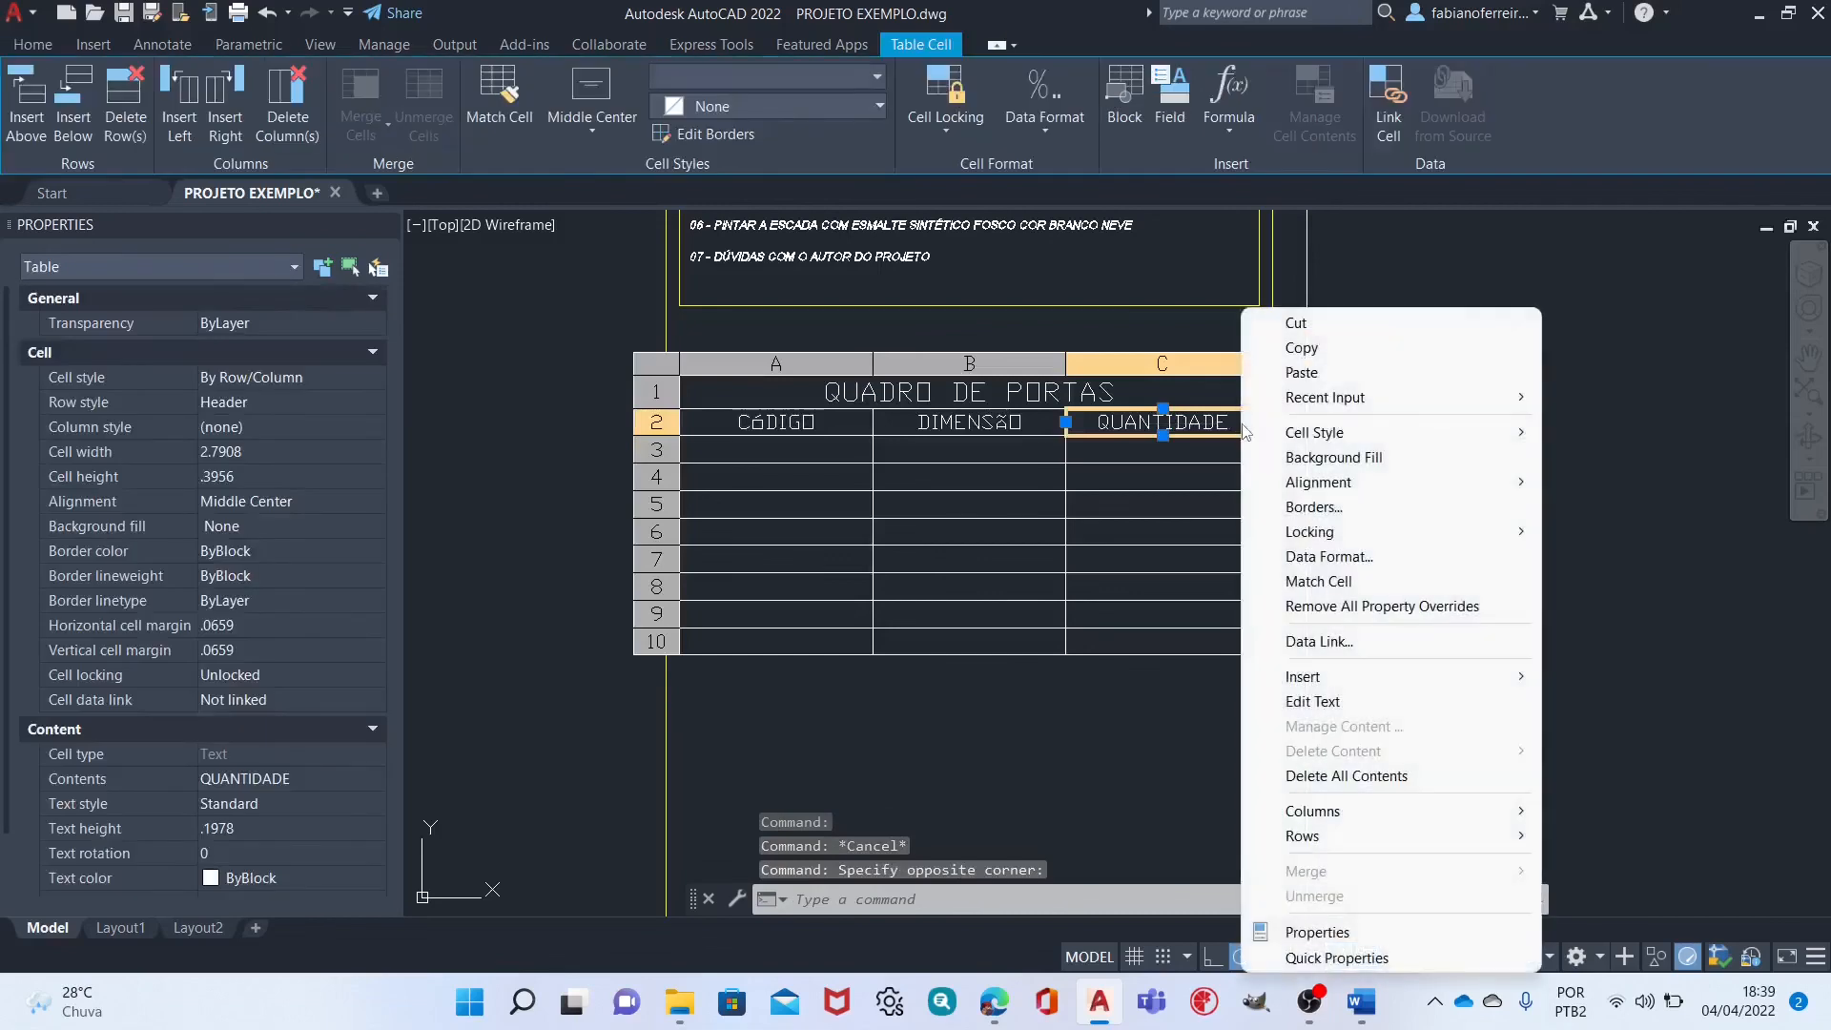
pyautogui.moveTo(1253, 434)
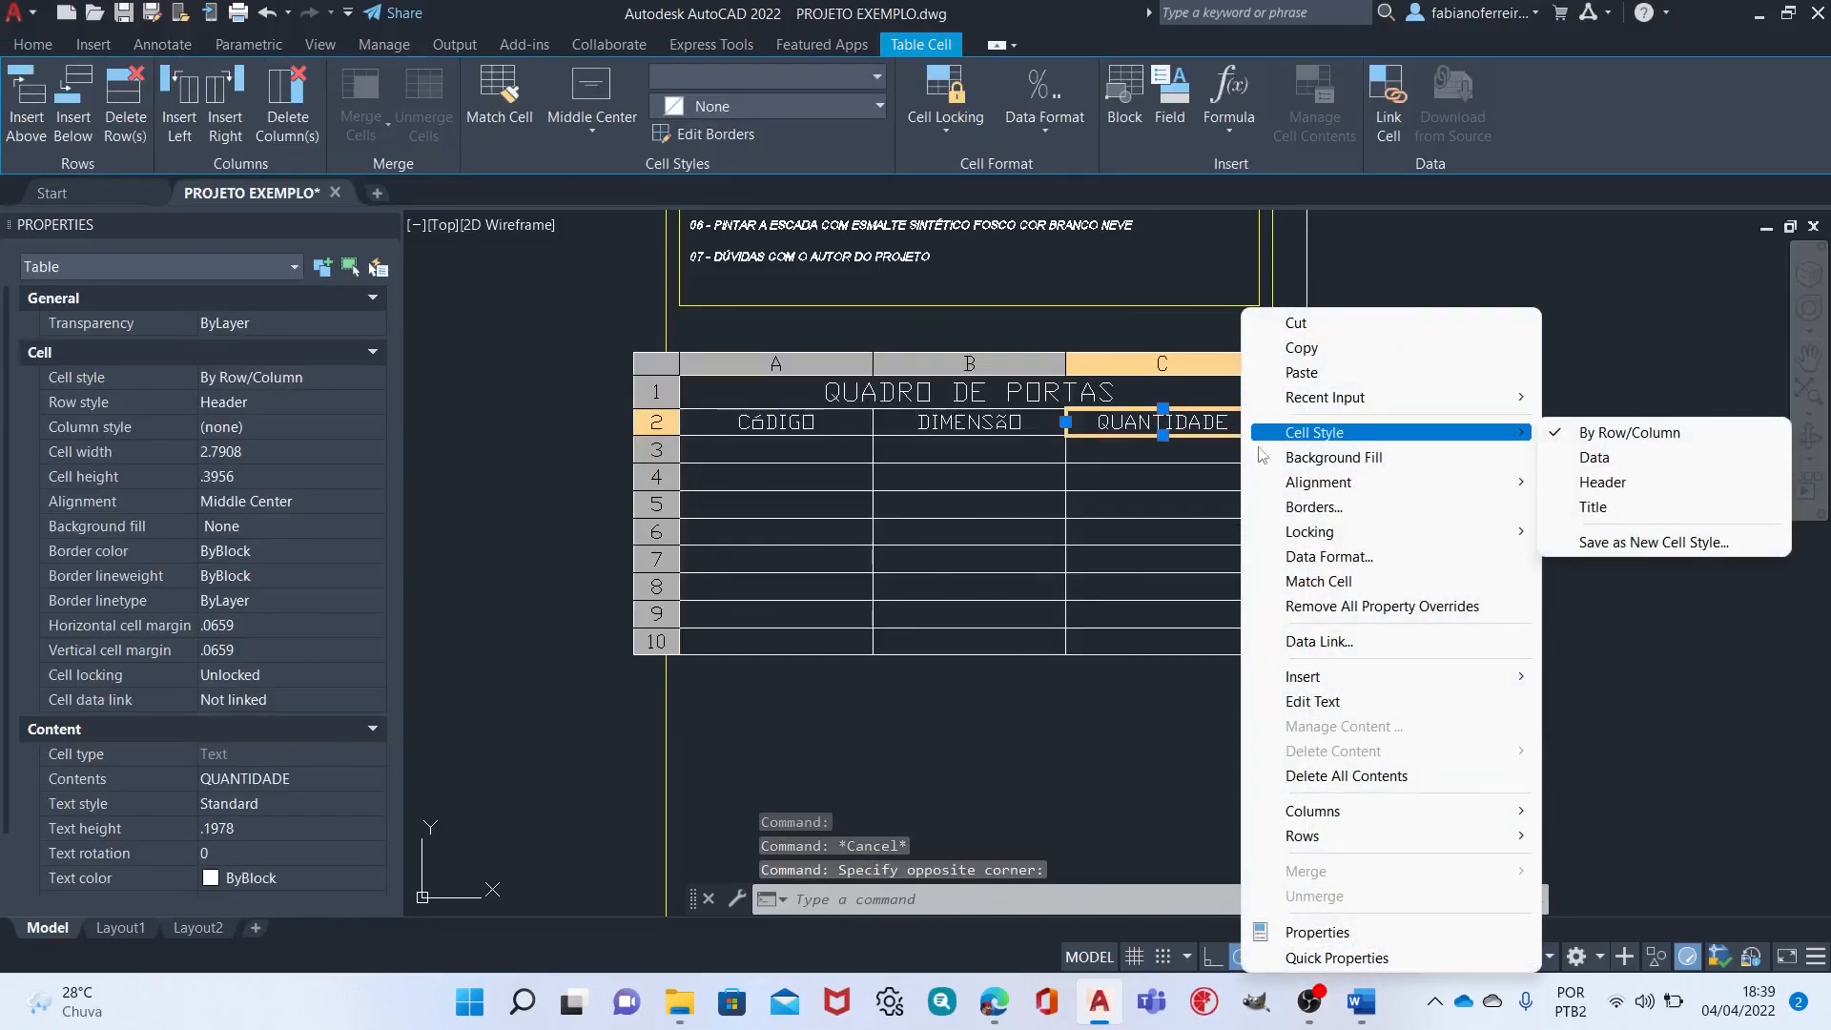
pyautogui.moveTo(1373, 811)
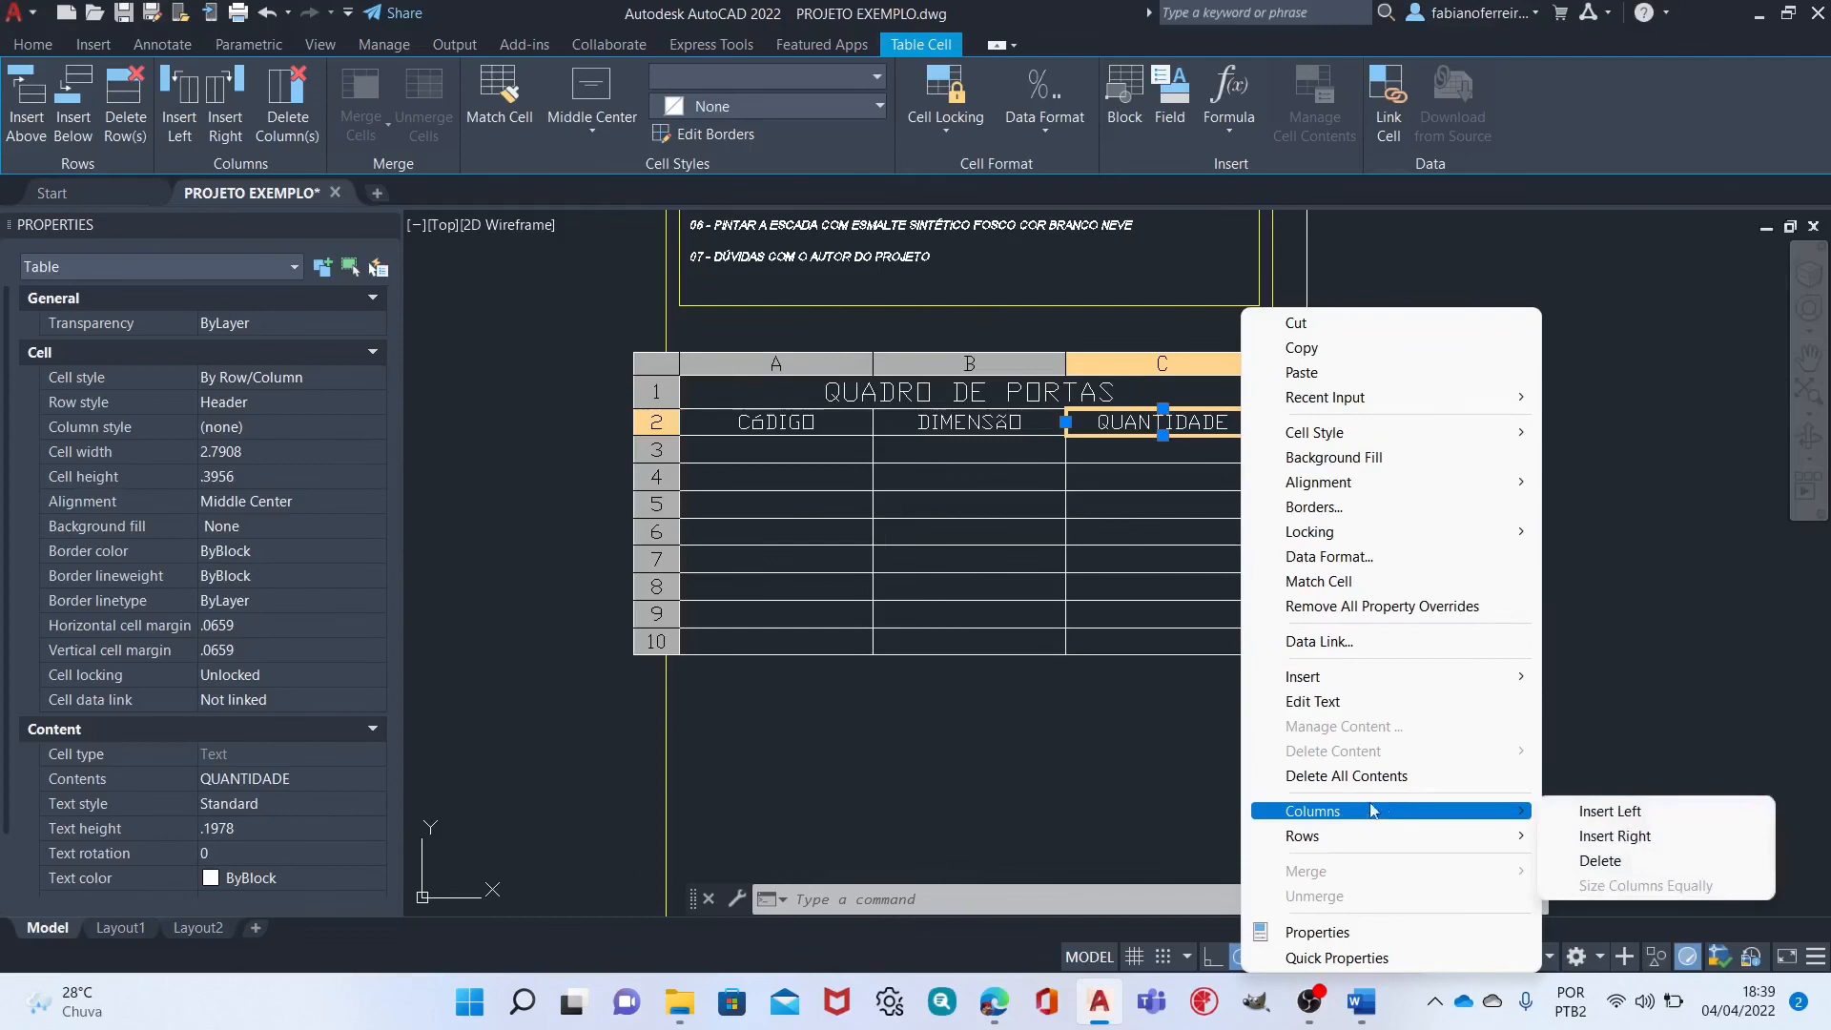
pyautogui.moveTo(1507, 826)
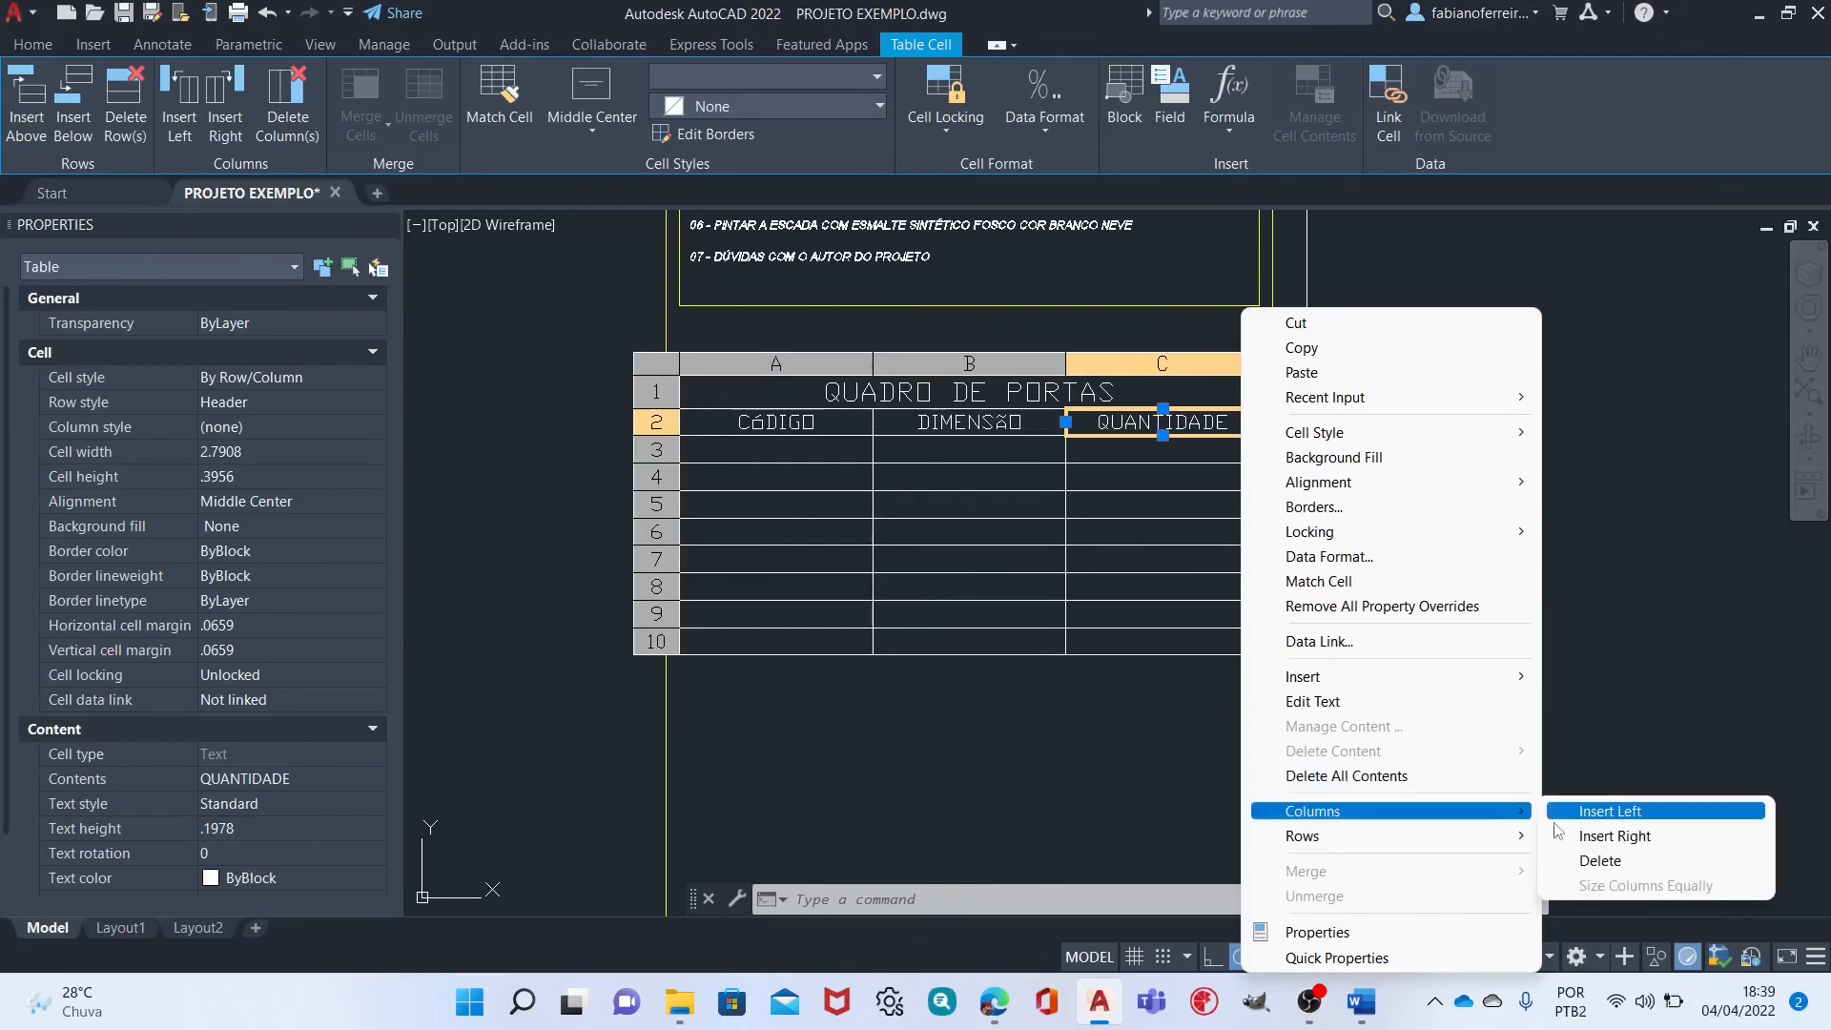
pyautogui.click(1629, 837)
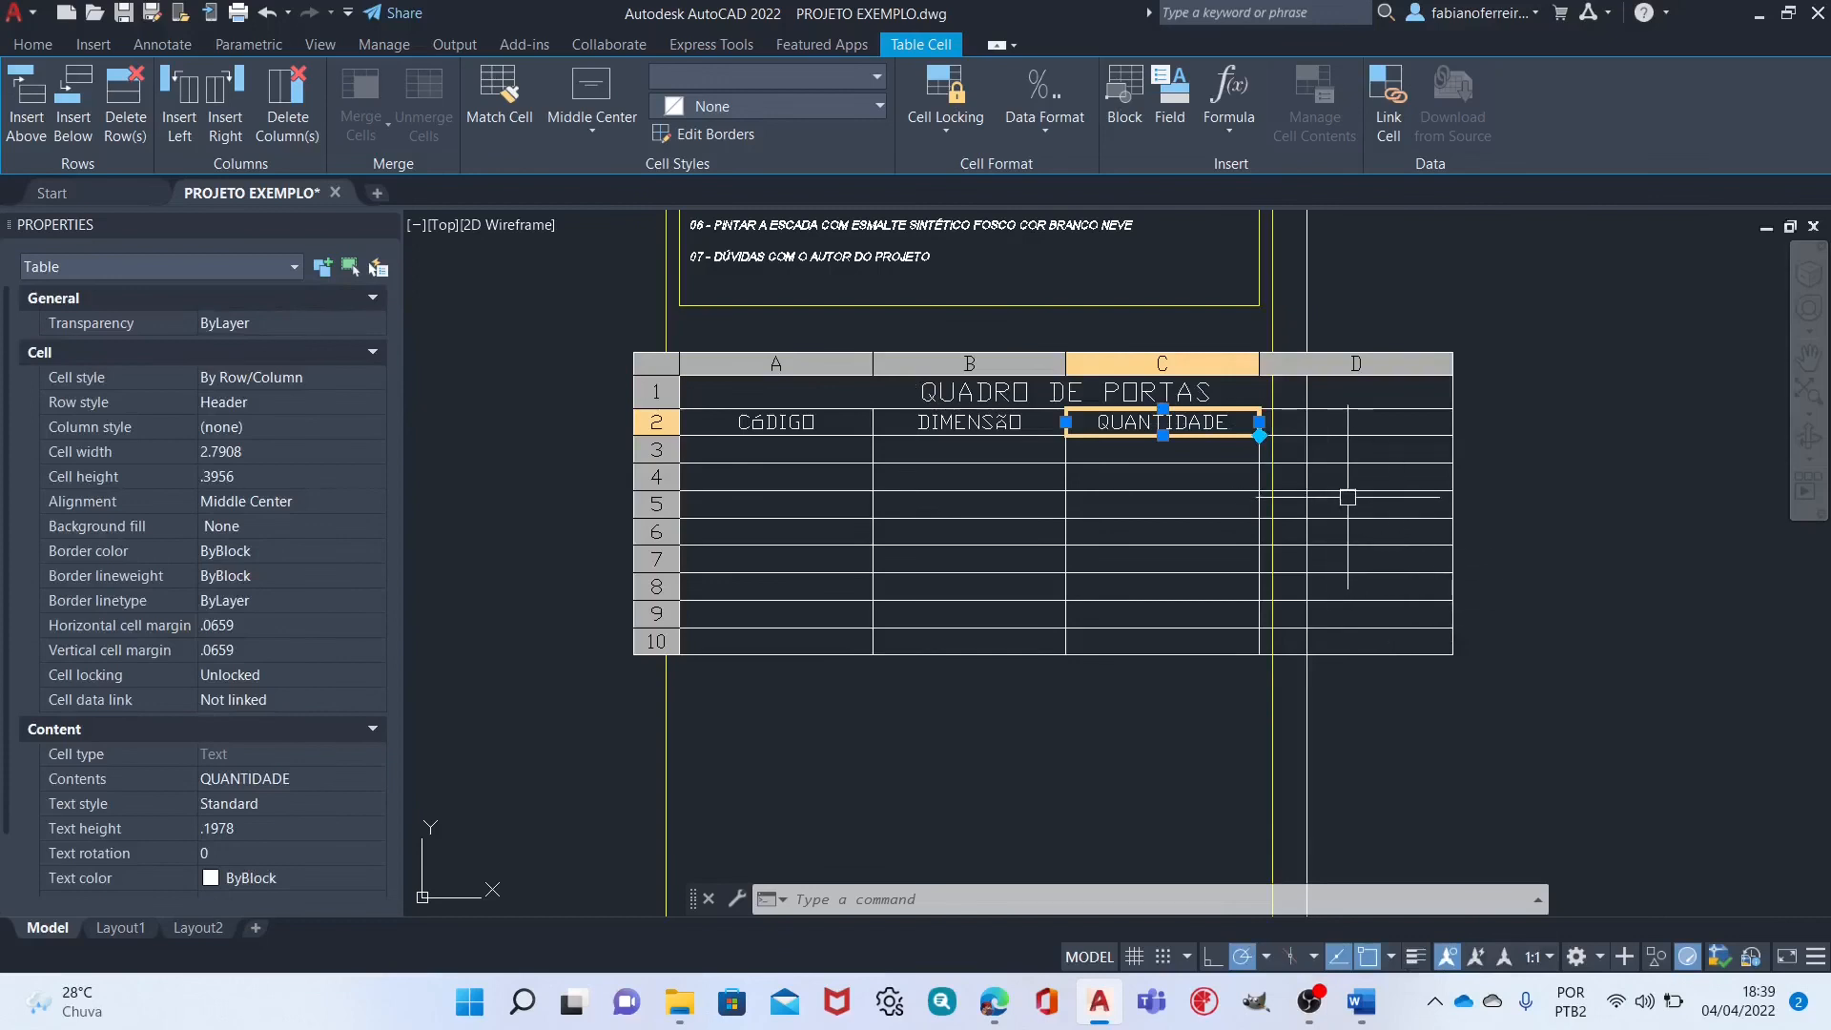
pyautogui.press('Escape')
pyautogui.press('Escape')
pyautogui.click(1372, 422)
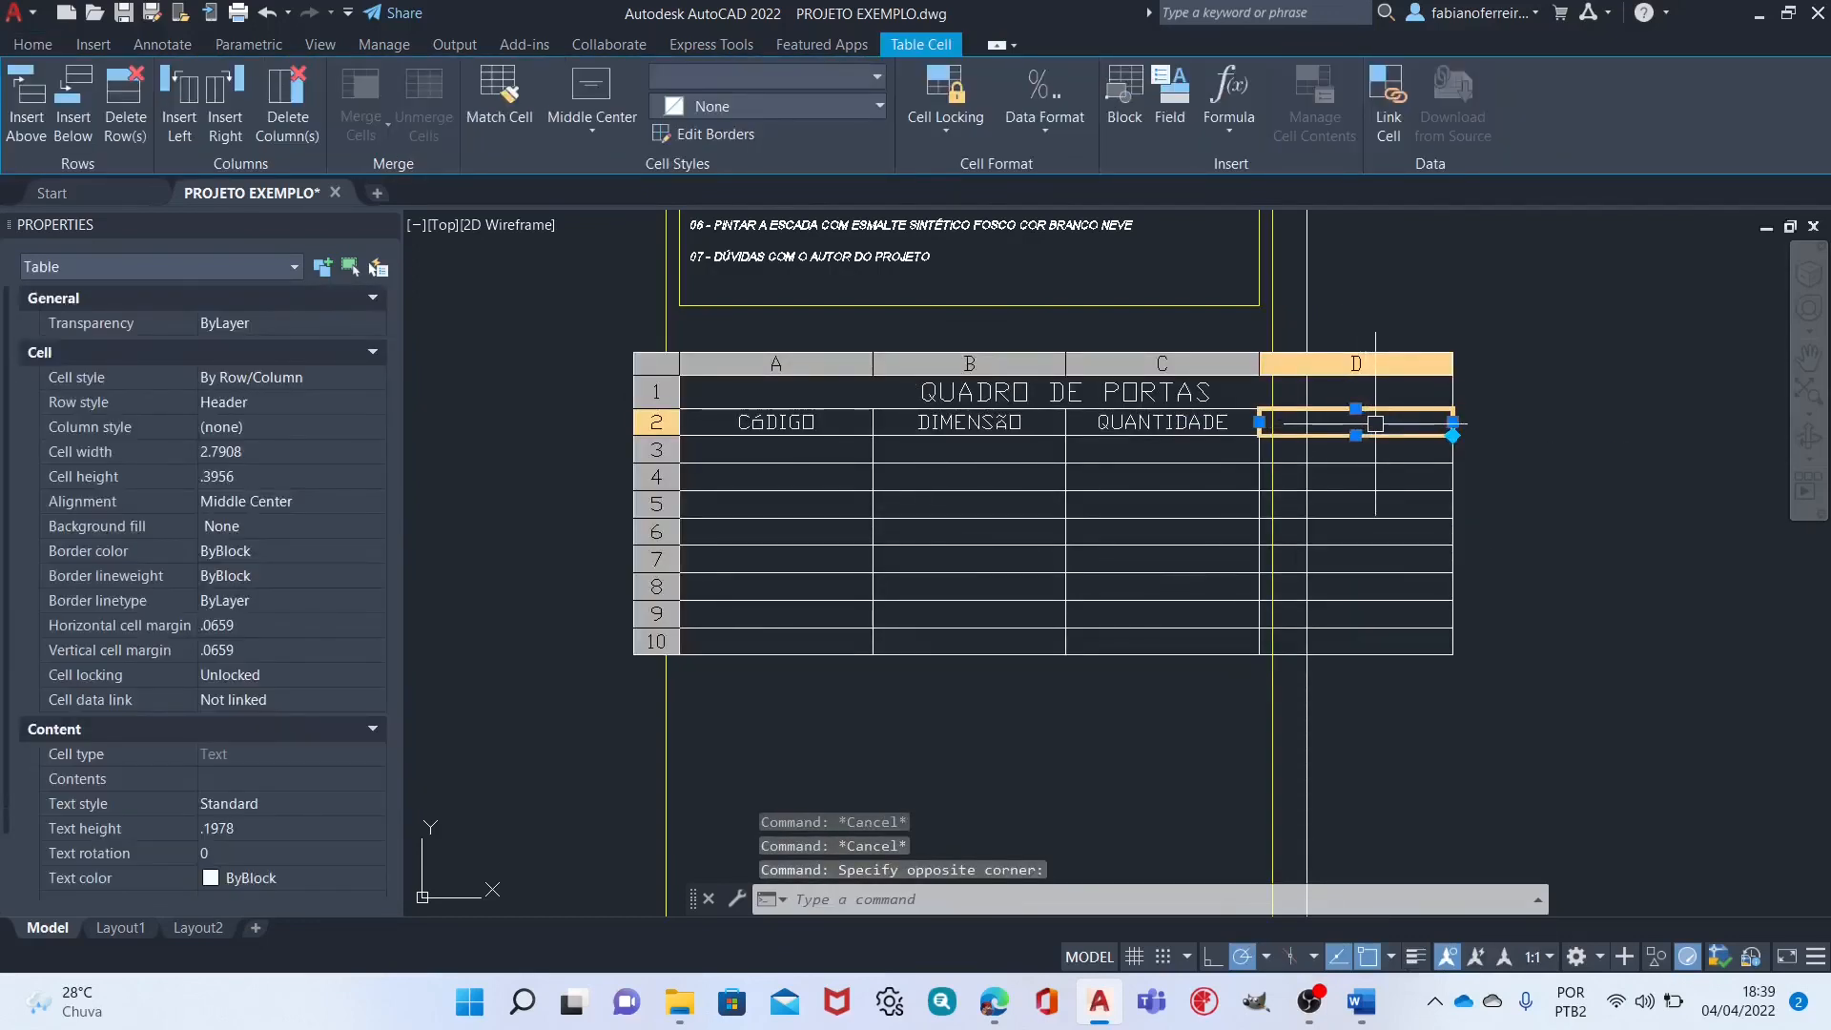
pyautogui.write('DESCRIÇÃO')
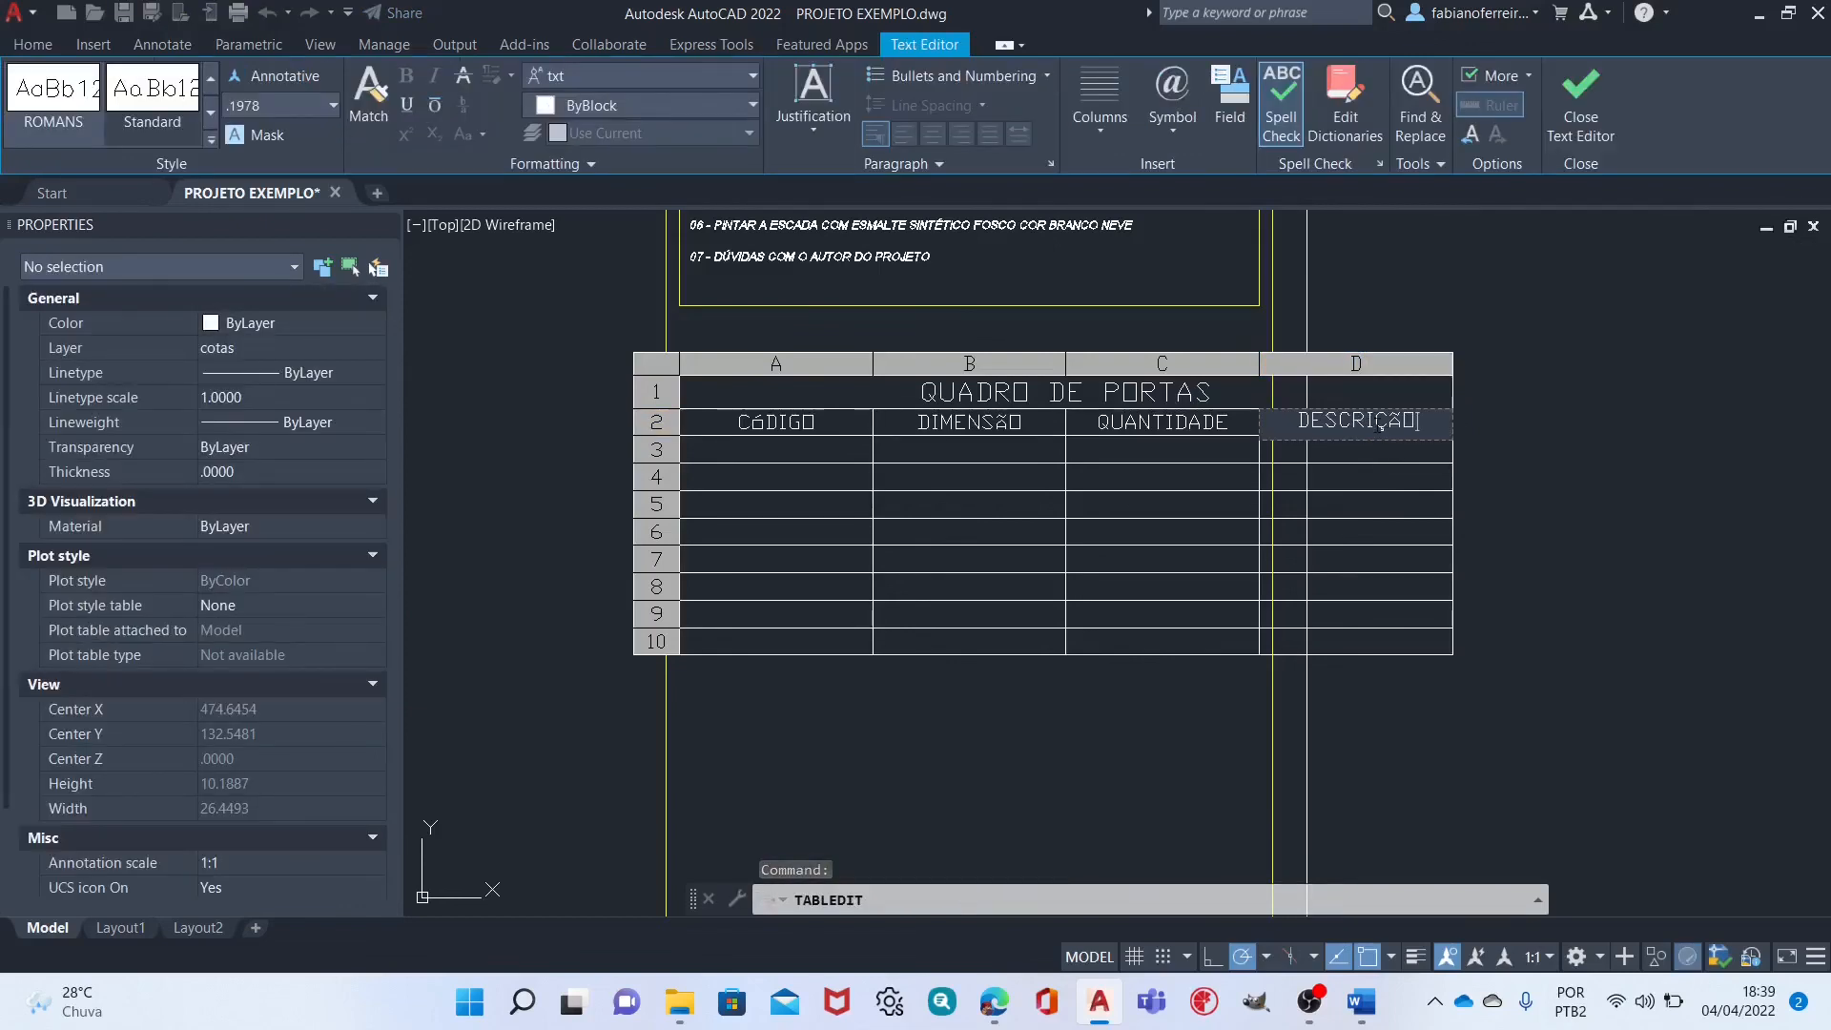
pyautogui.click(1628, 345)
pyautogui.press('Escape')
# Insert a column to the right of DESCRIÇÃO and enter QUANTIDADE as its header in cell E2.
pyautogui.click(1424, 418)
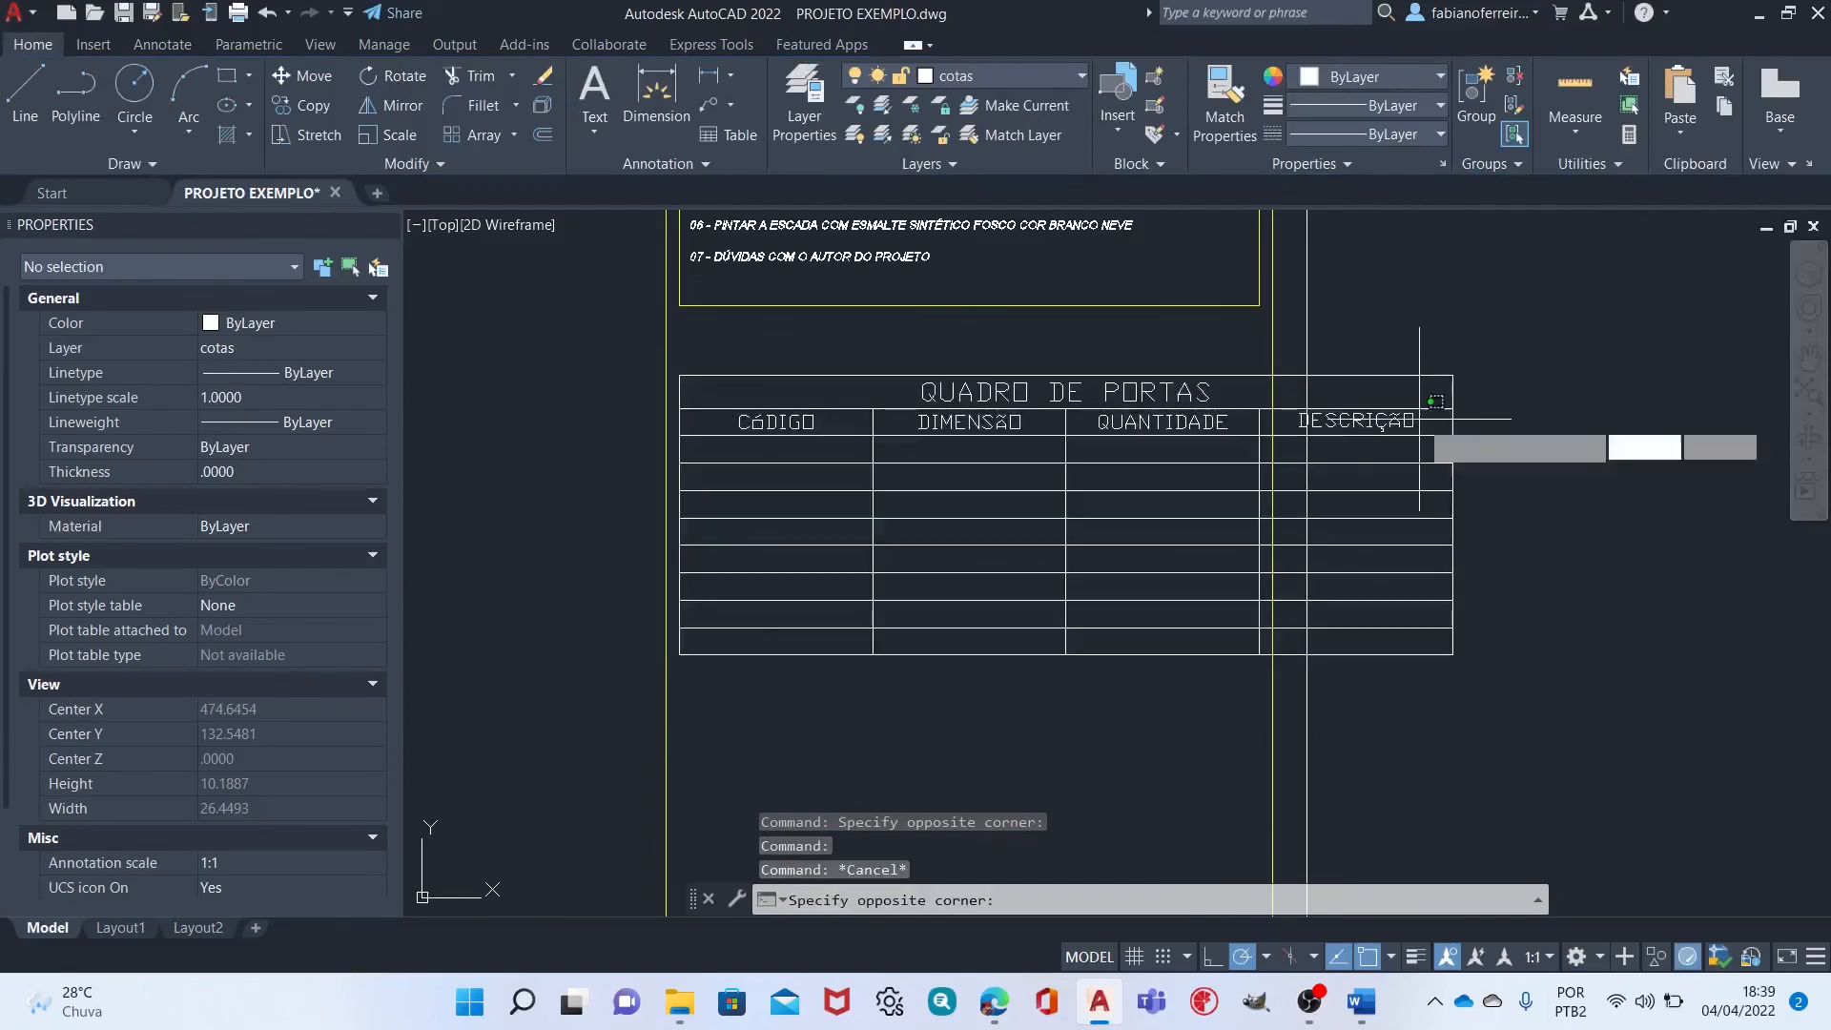
pyautogui.rightClick(1426, 418)
pyautogui.moveTo(1610, 810)
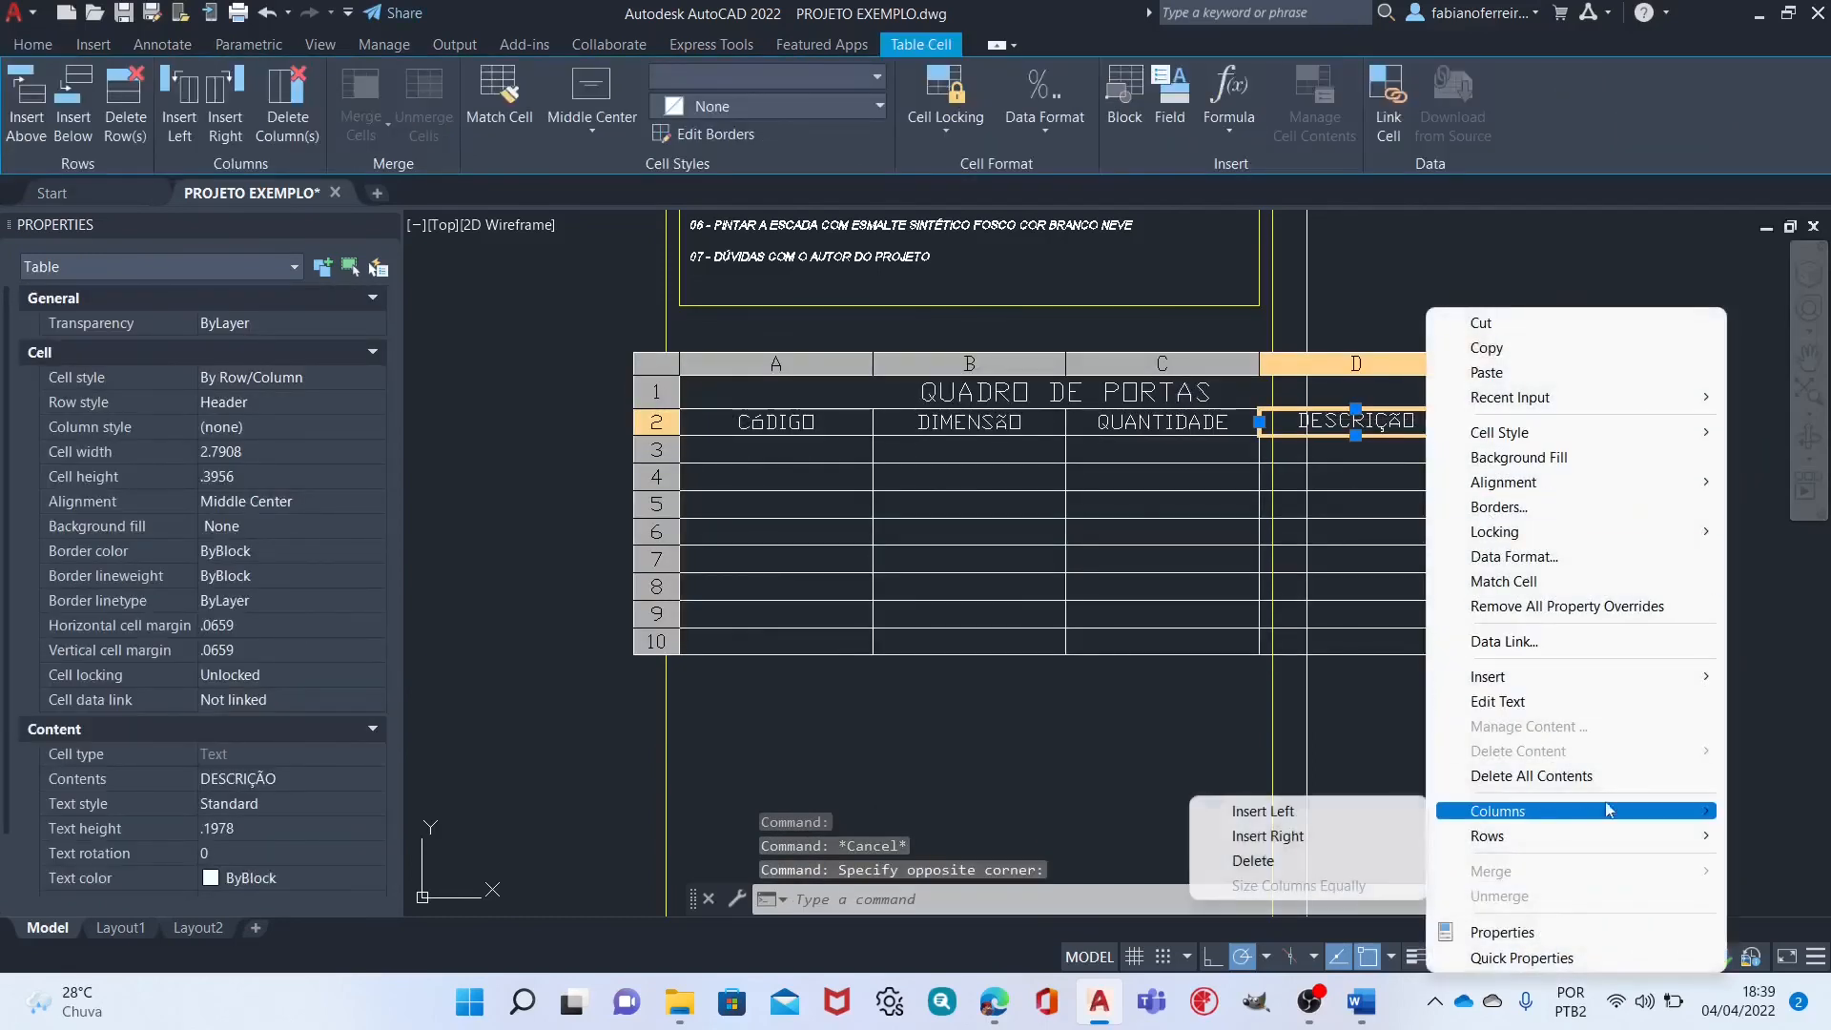
pyautogui.click(1333, 837)
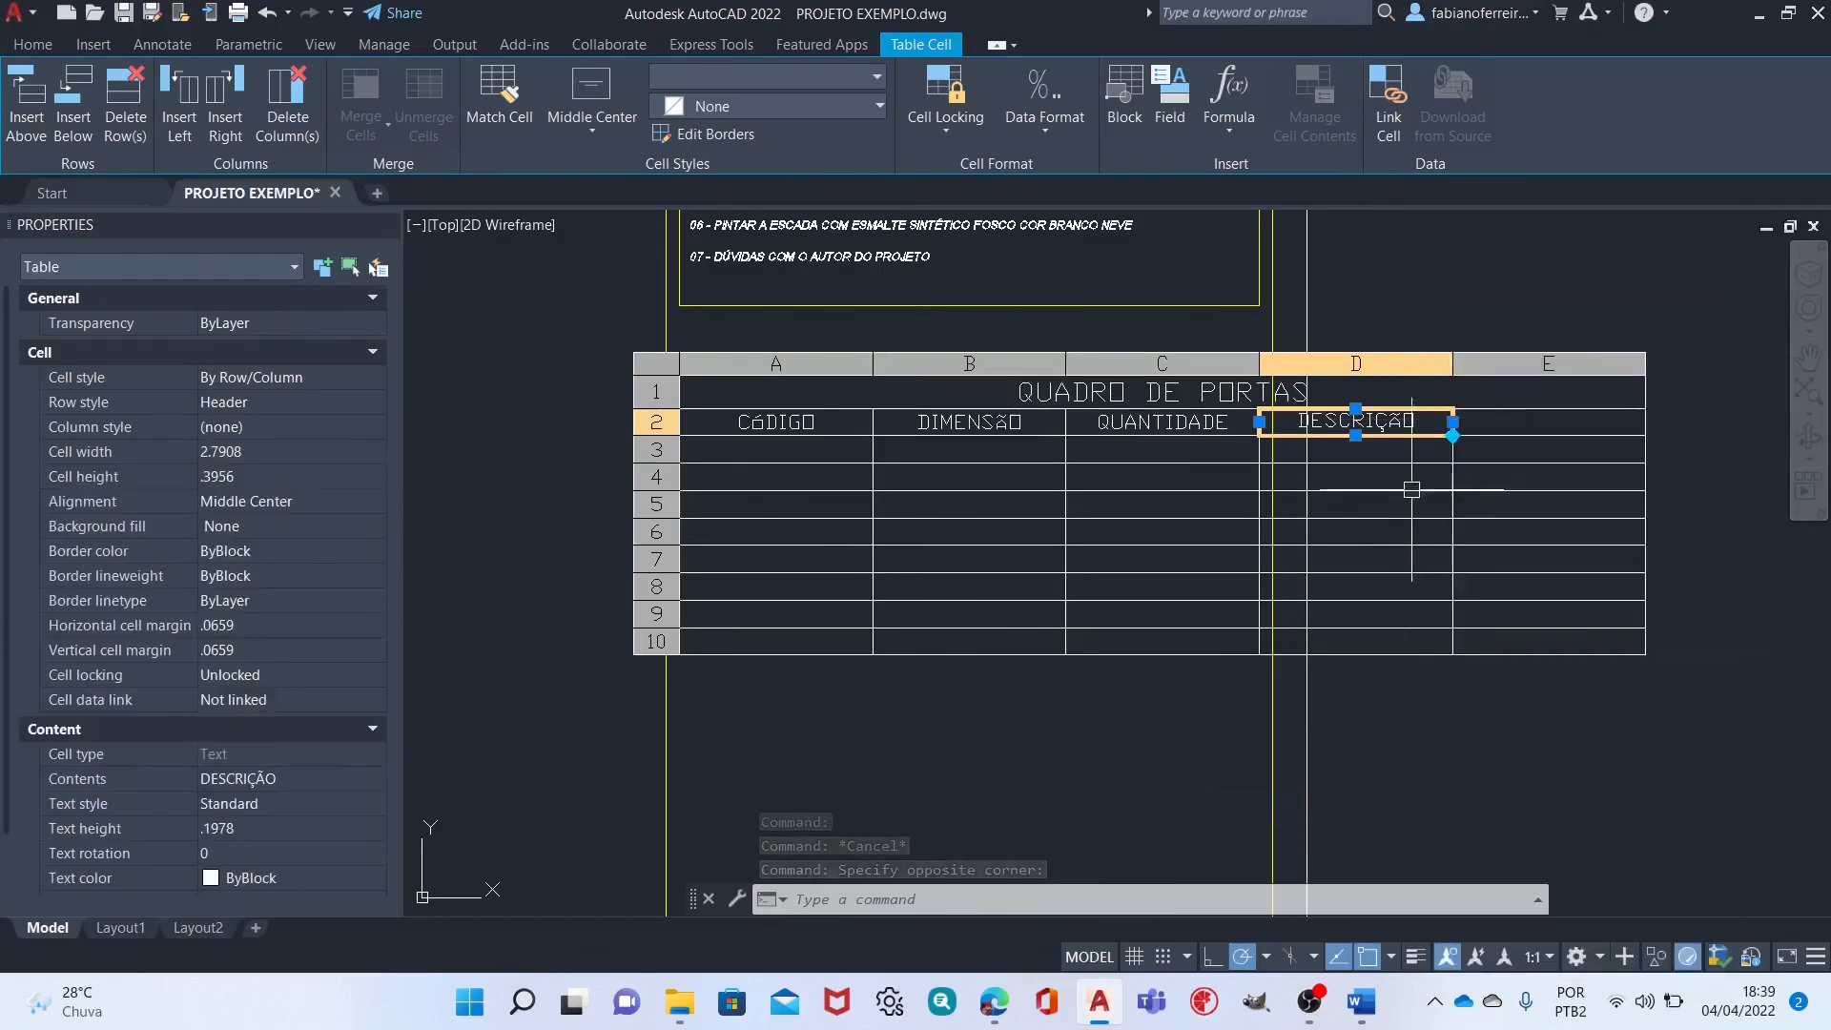
pyautogui.click(1519, 420)
pyautogui.write('QU7ANTIDADE')
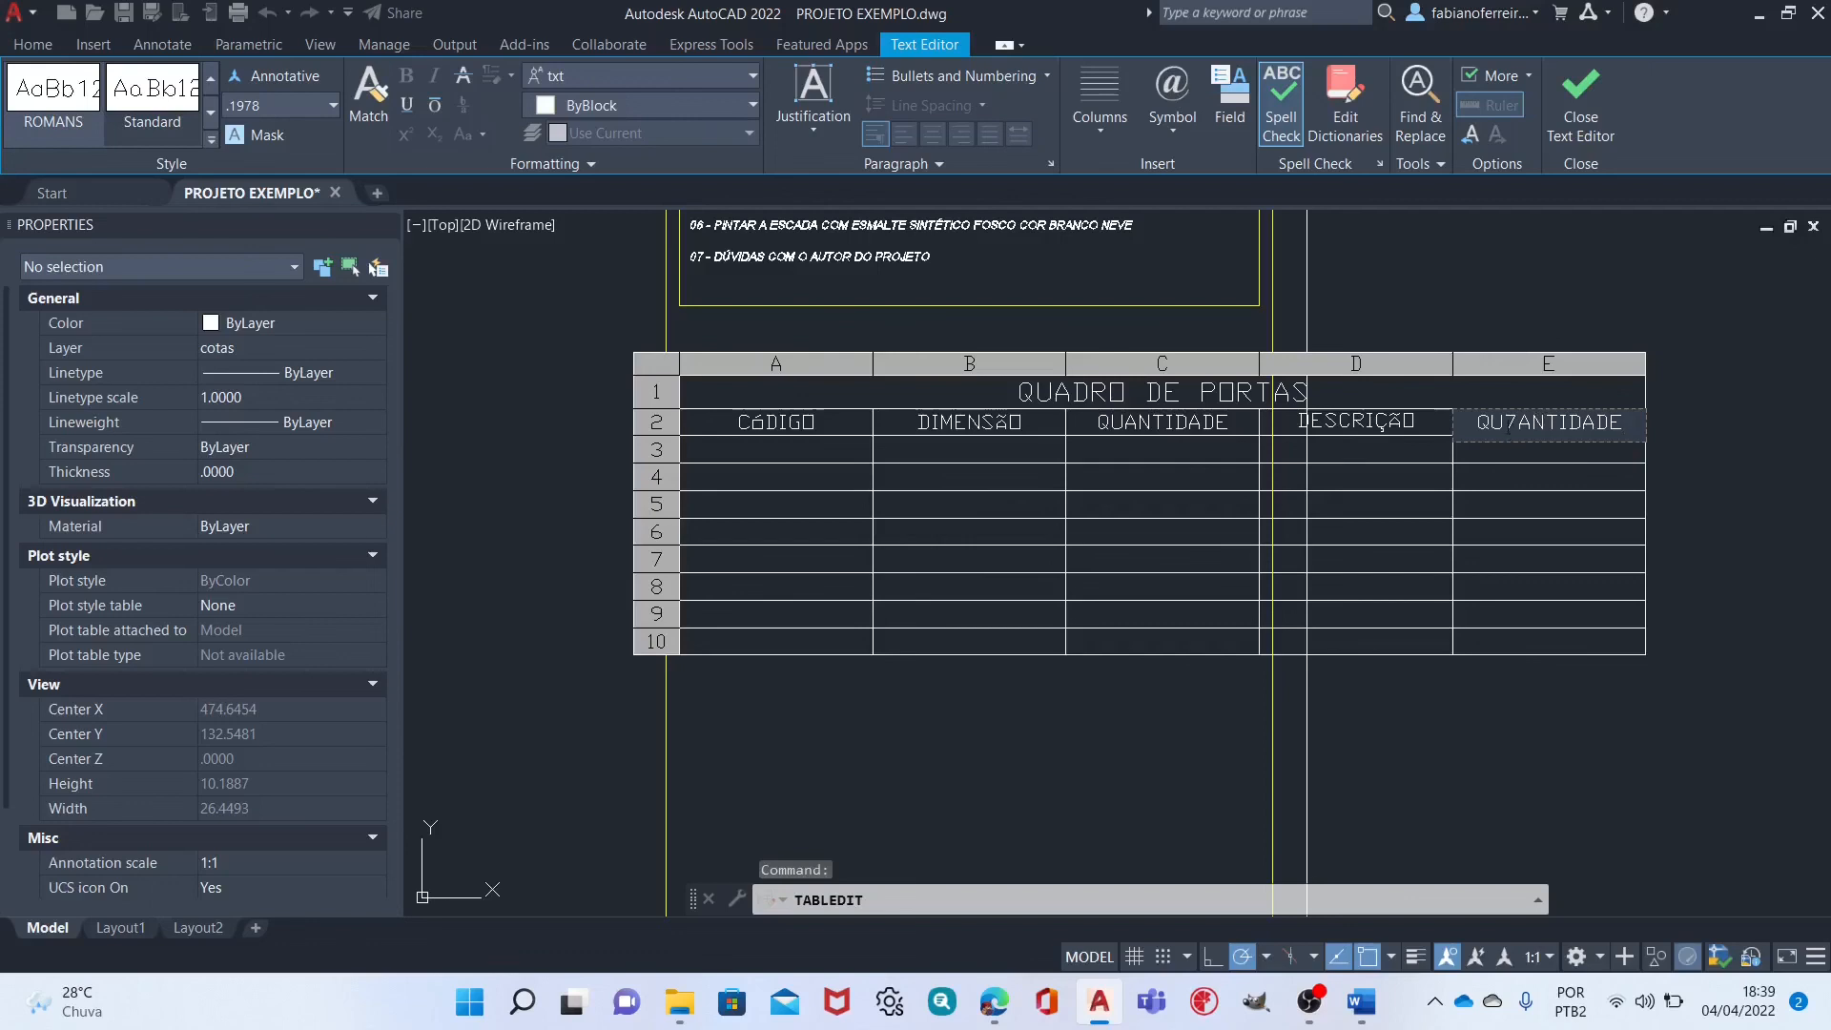
pyautogui.press('Return')
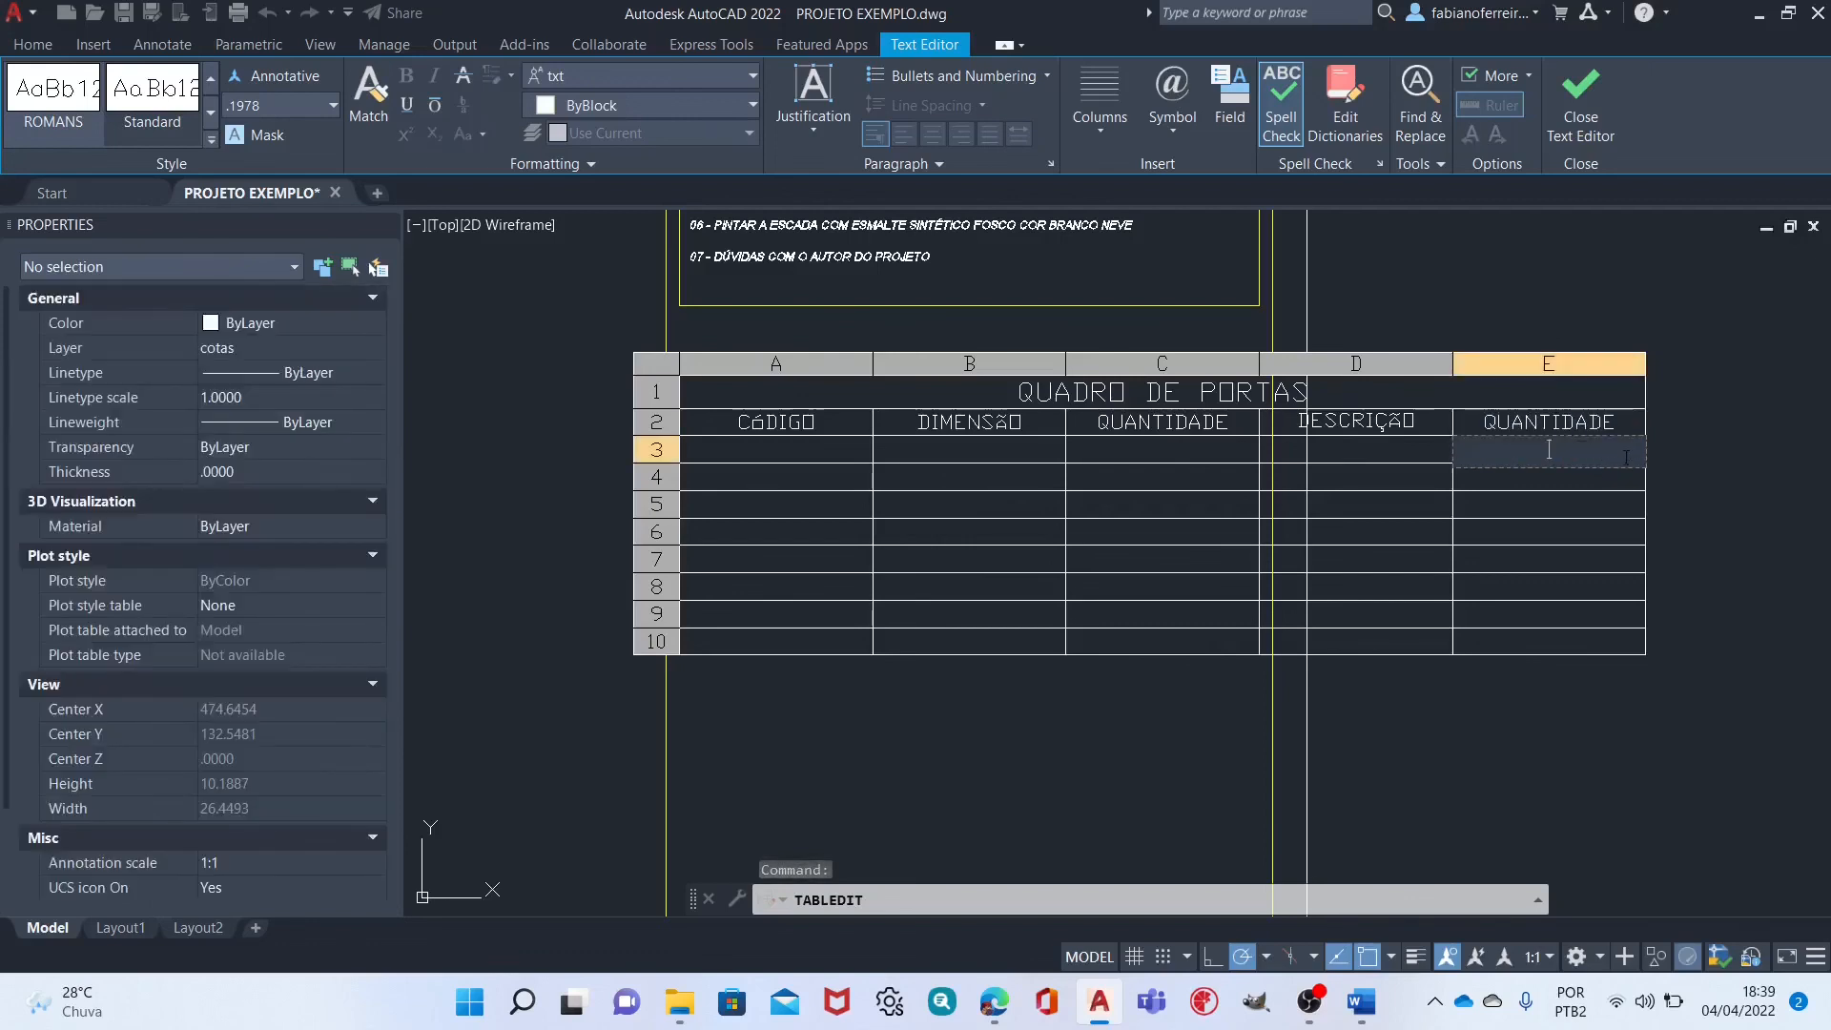
pyautogui.press('Escape')
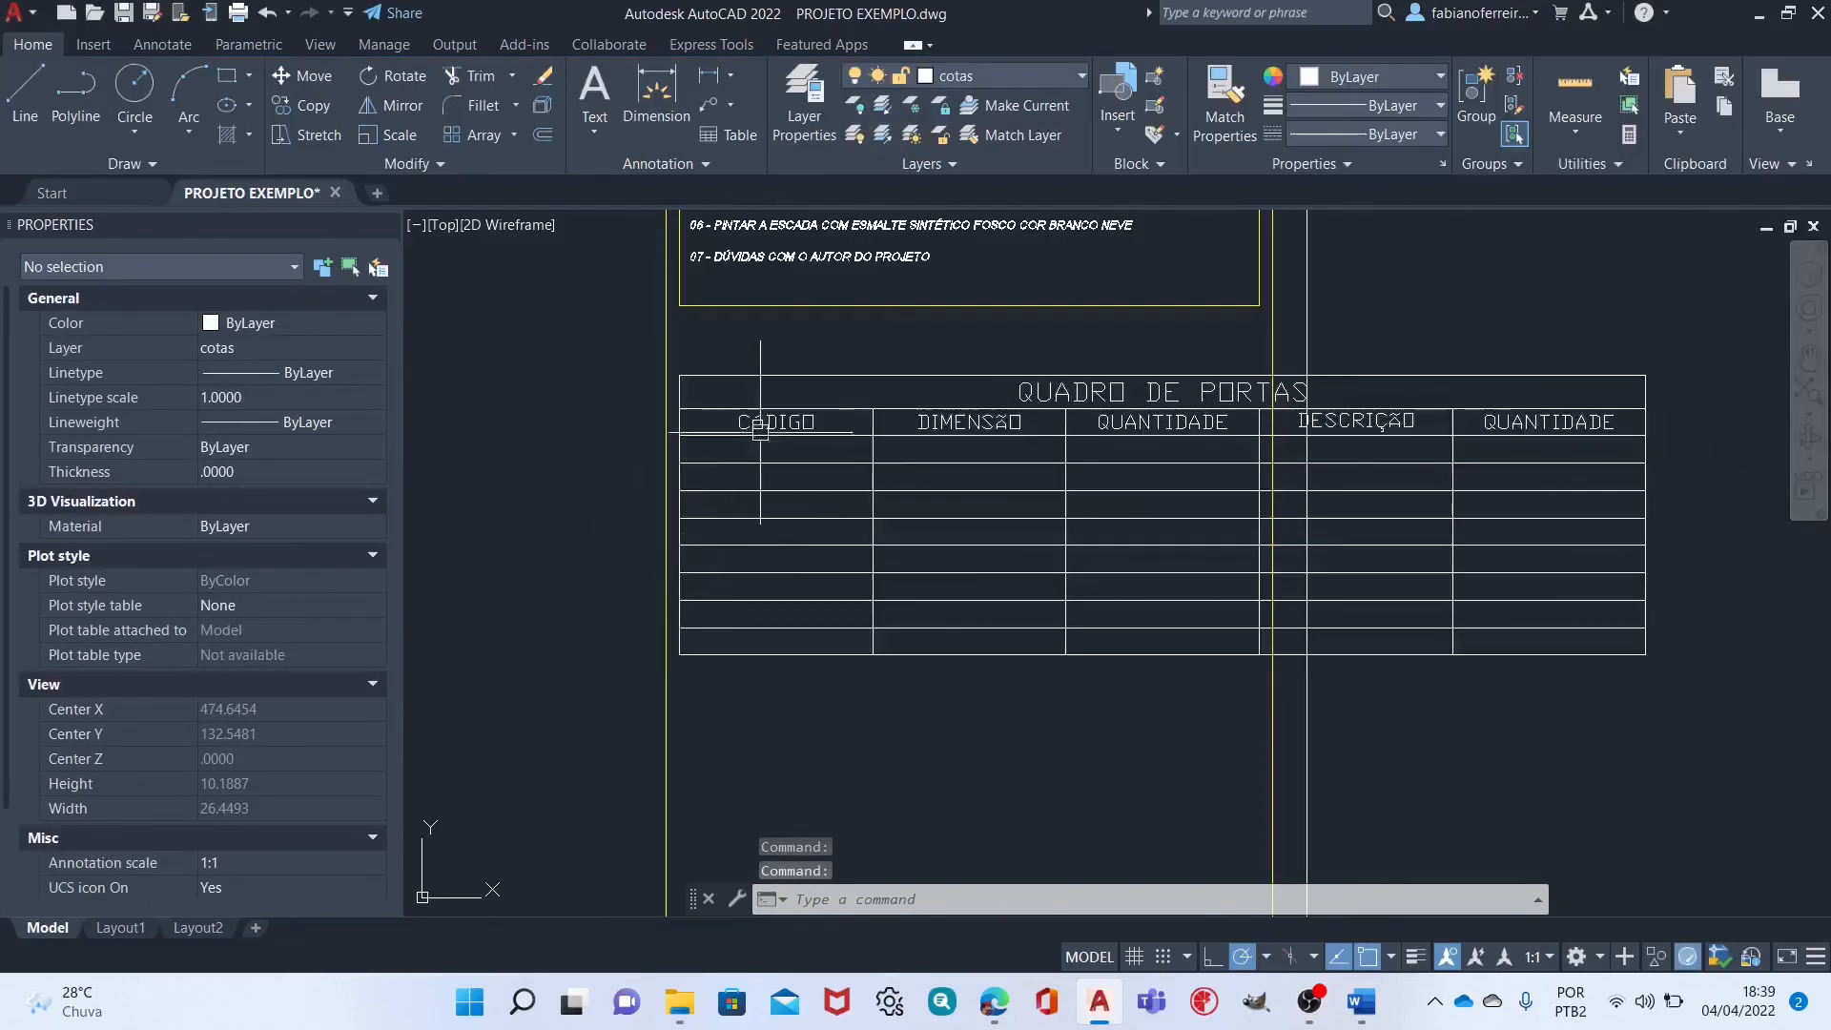
# Set the QUADRO DE PORTAS title cell's text style to ROMANS and its text color to Cyan.
pyautogui.click(1154, 391)
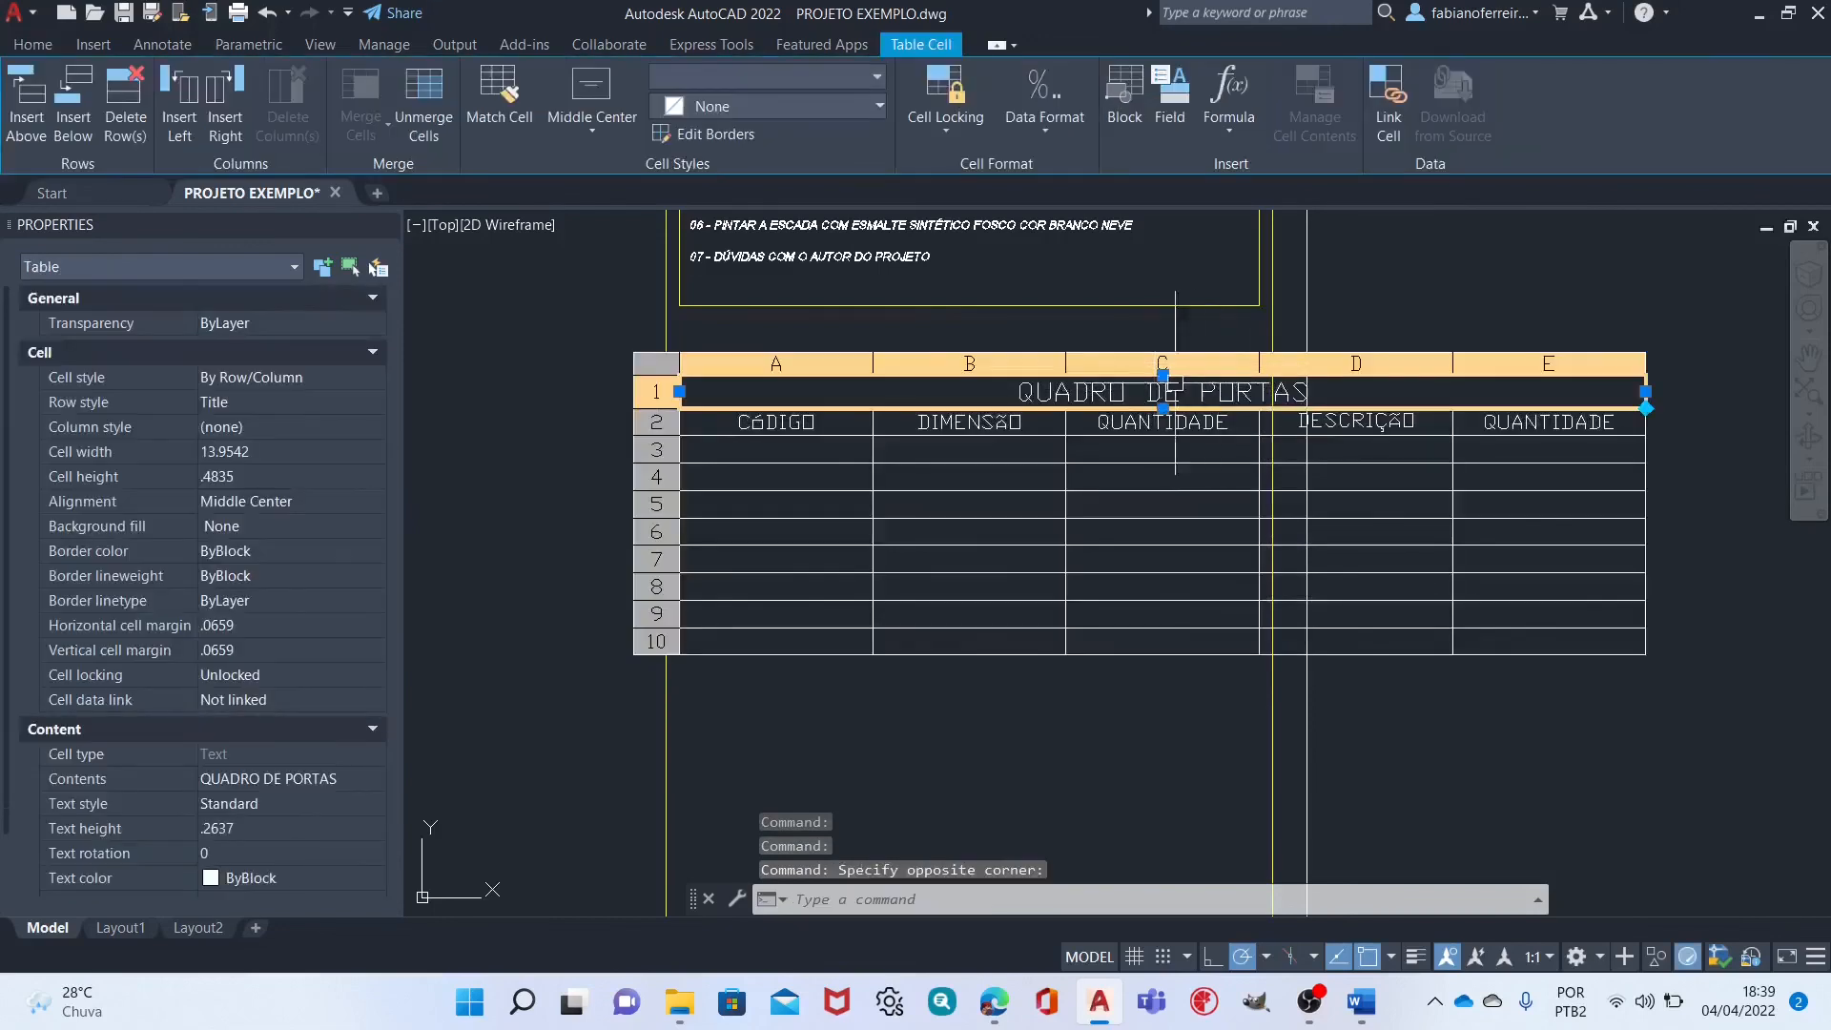
pyautogui.scroll(-2, 278, 735)
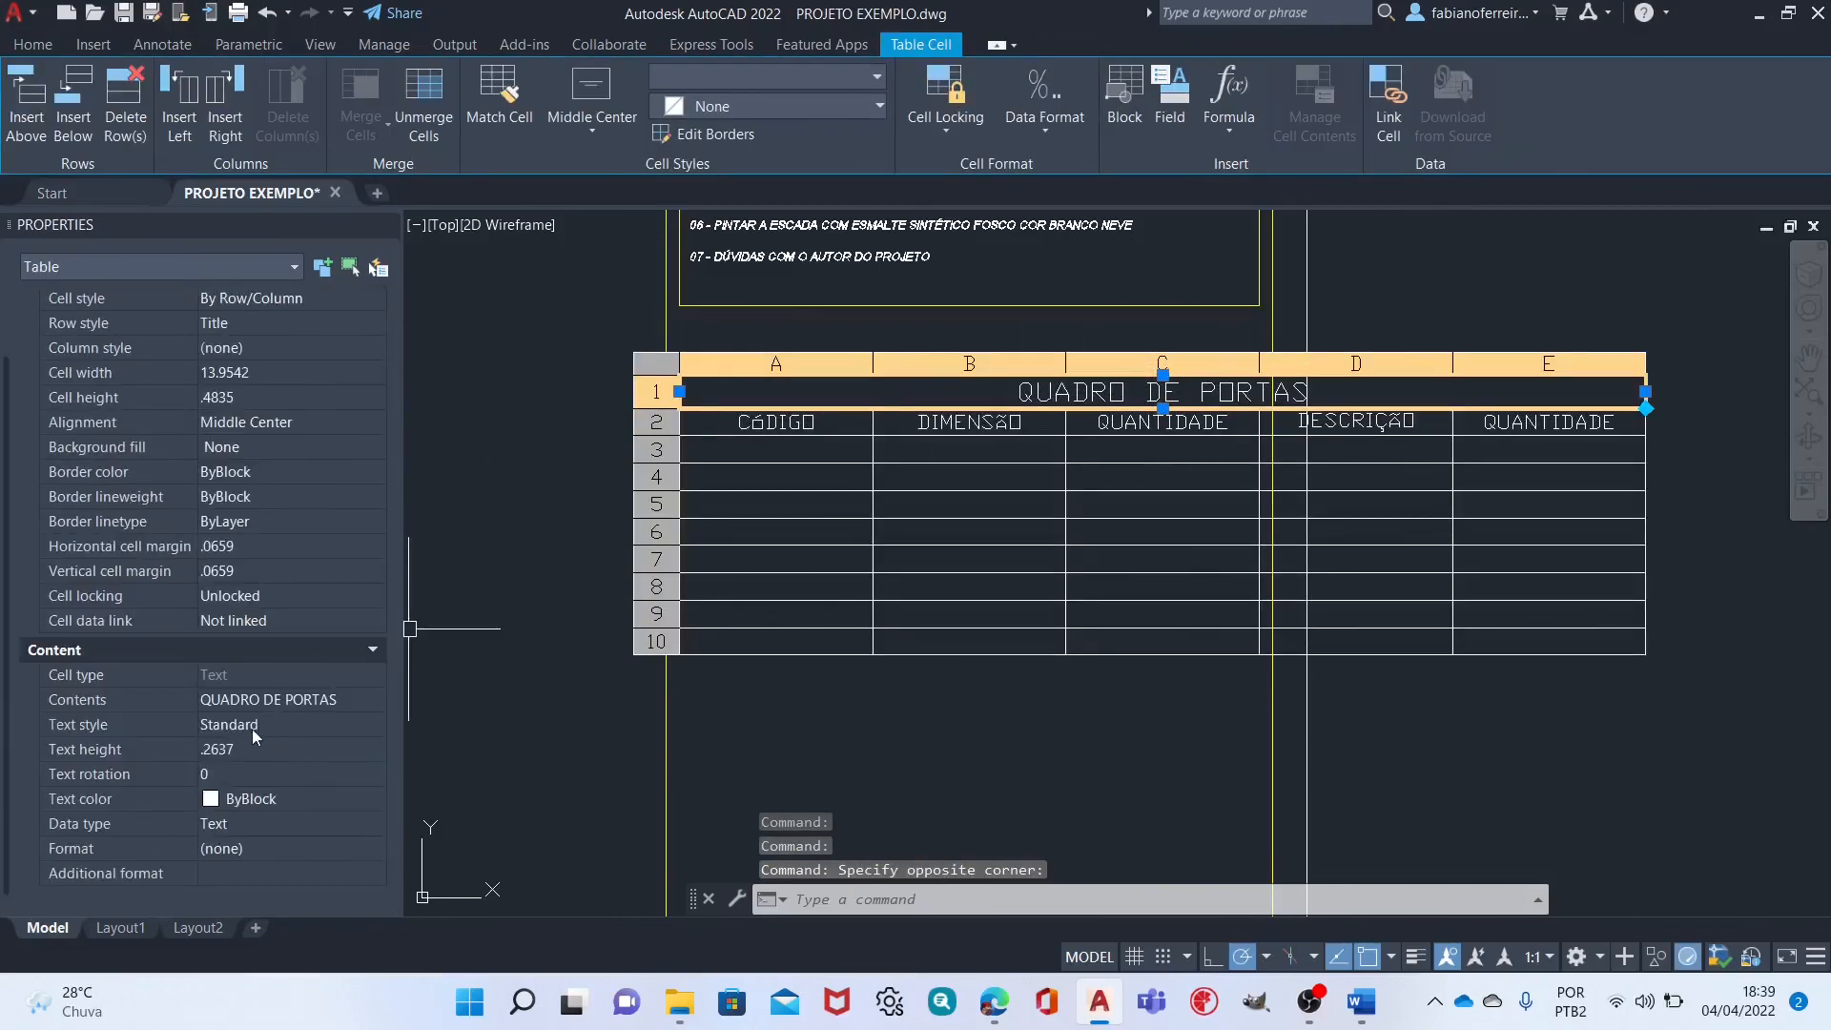
pyautogui.click(295, 725)
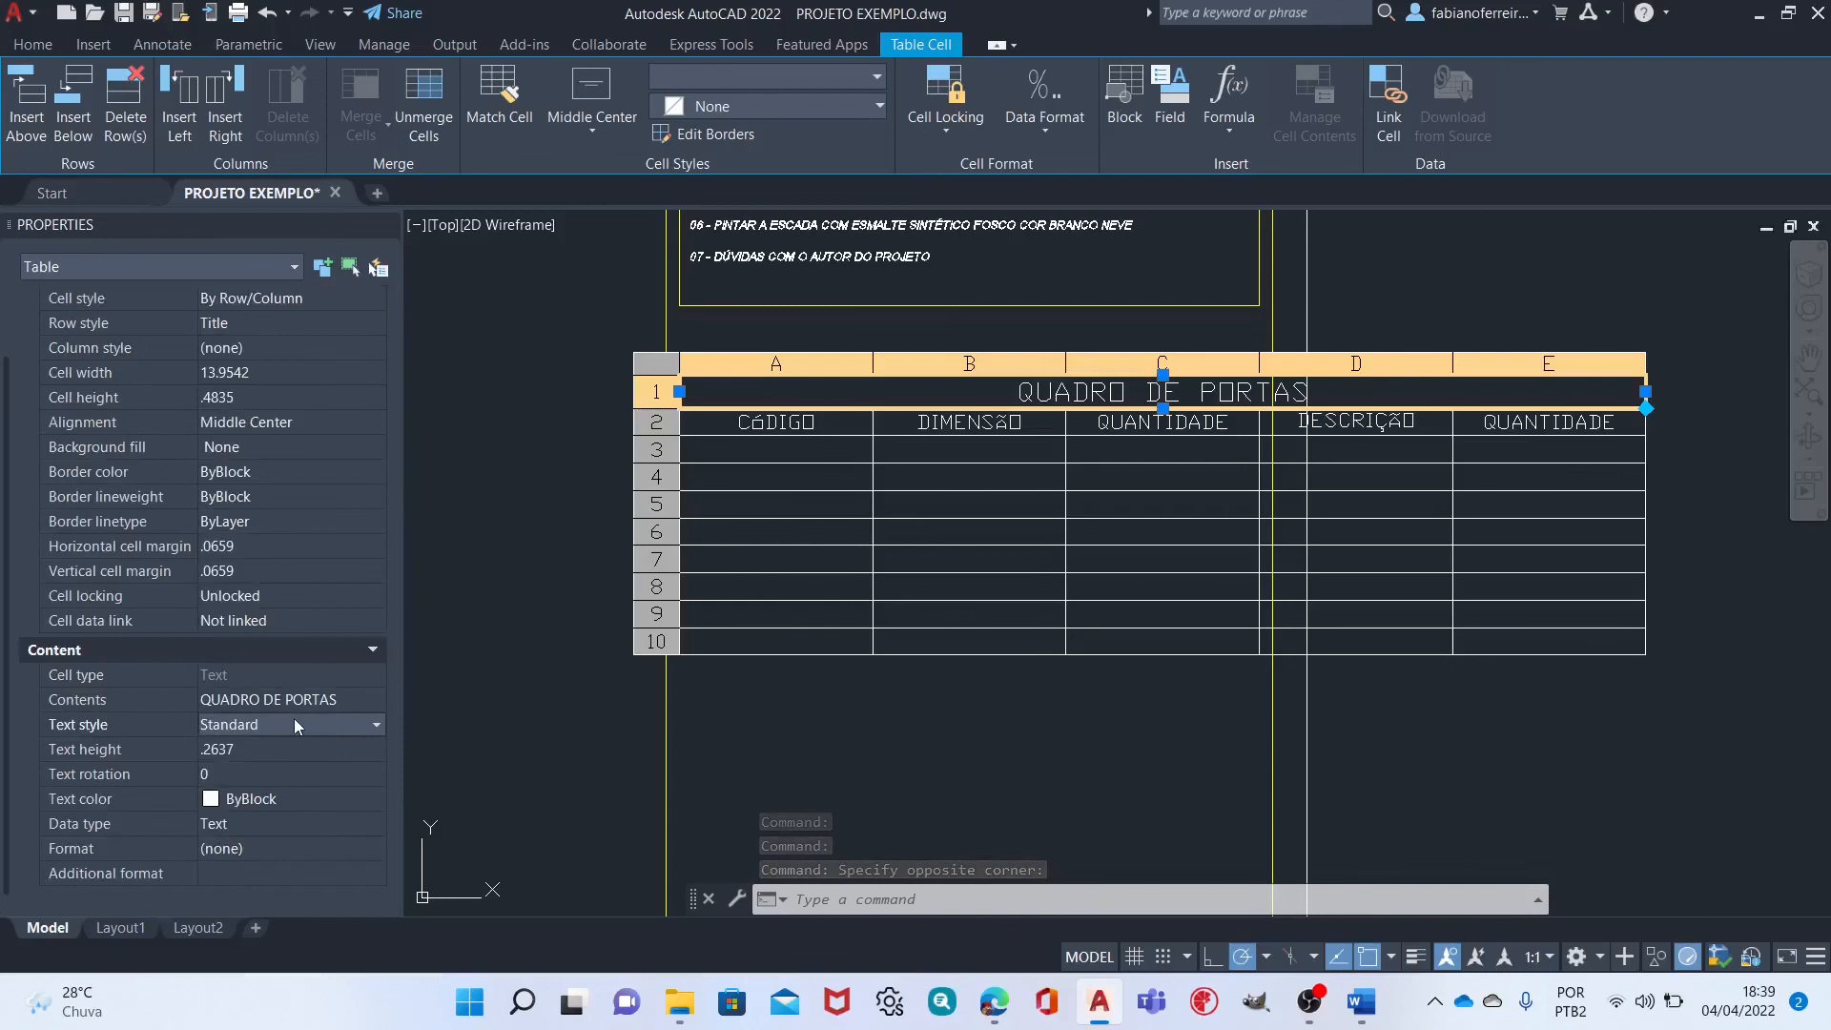
pyautogui.click(290, 723)
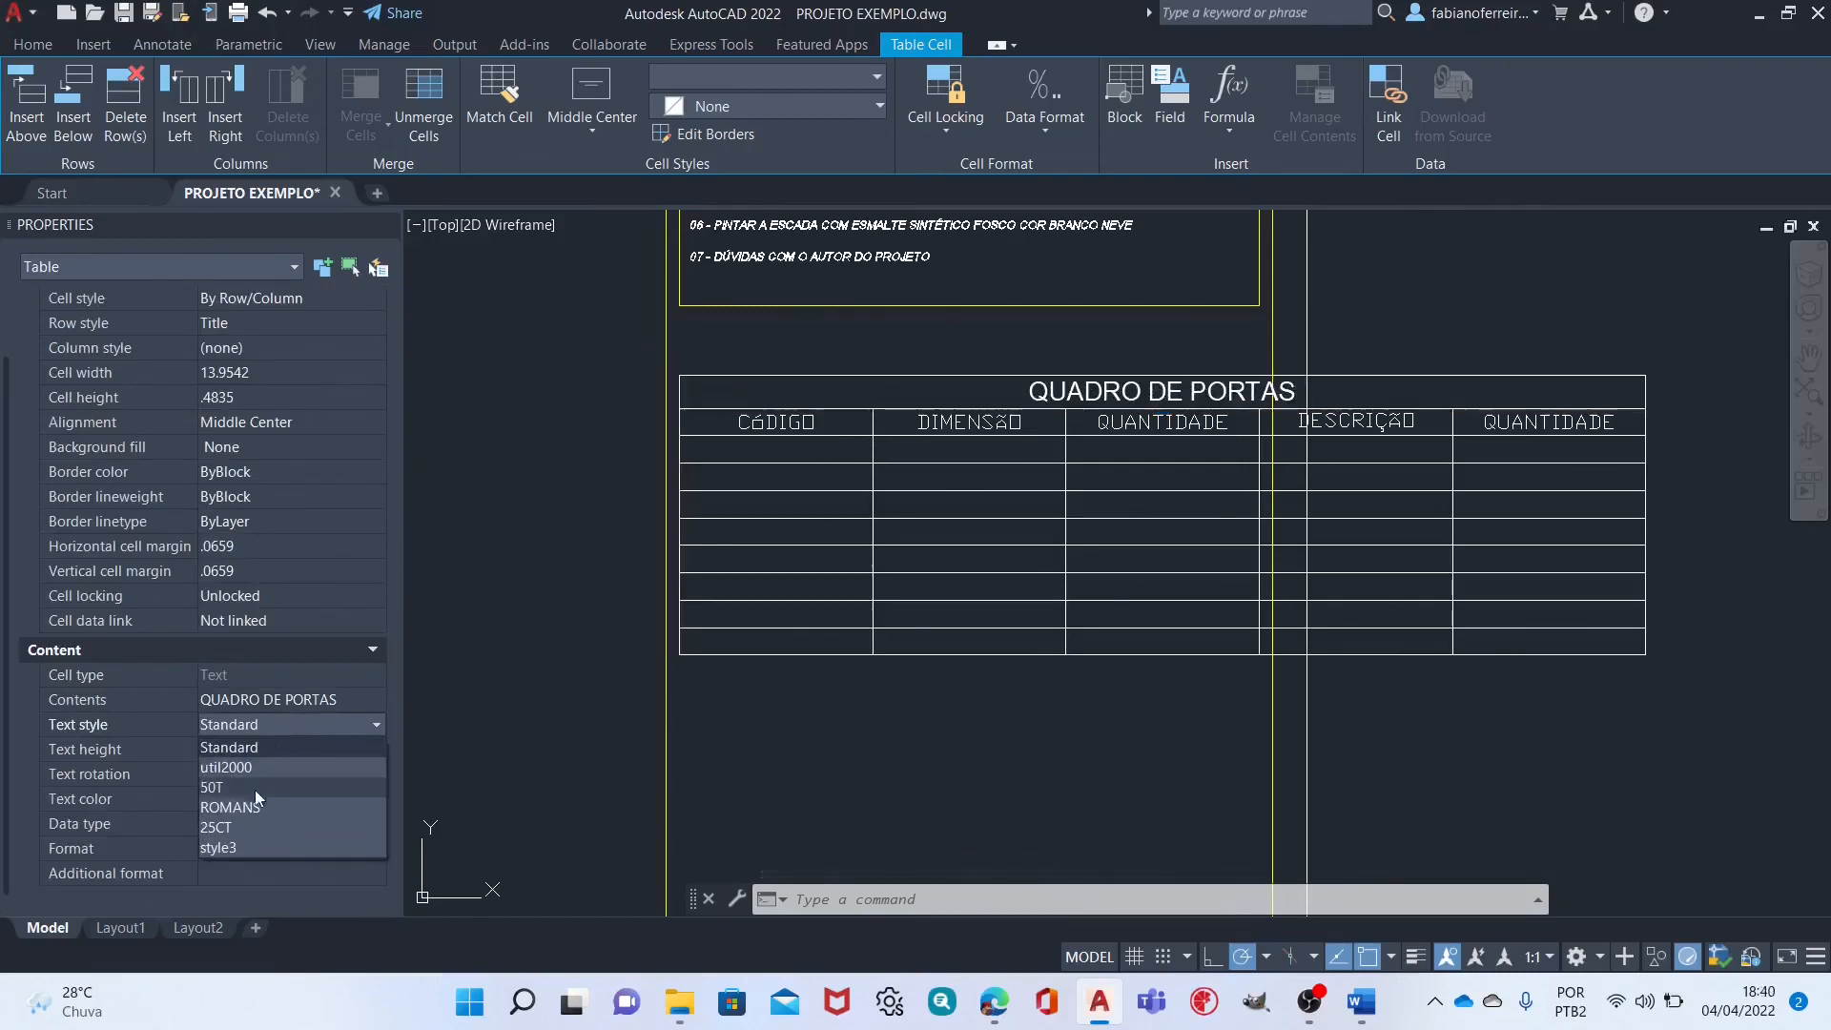
pyautogui.click(255, 807)
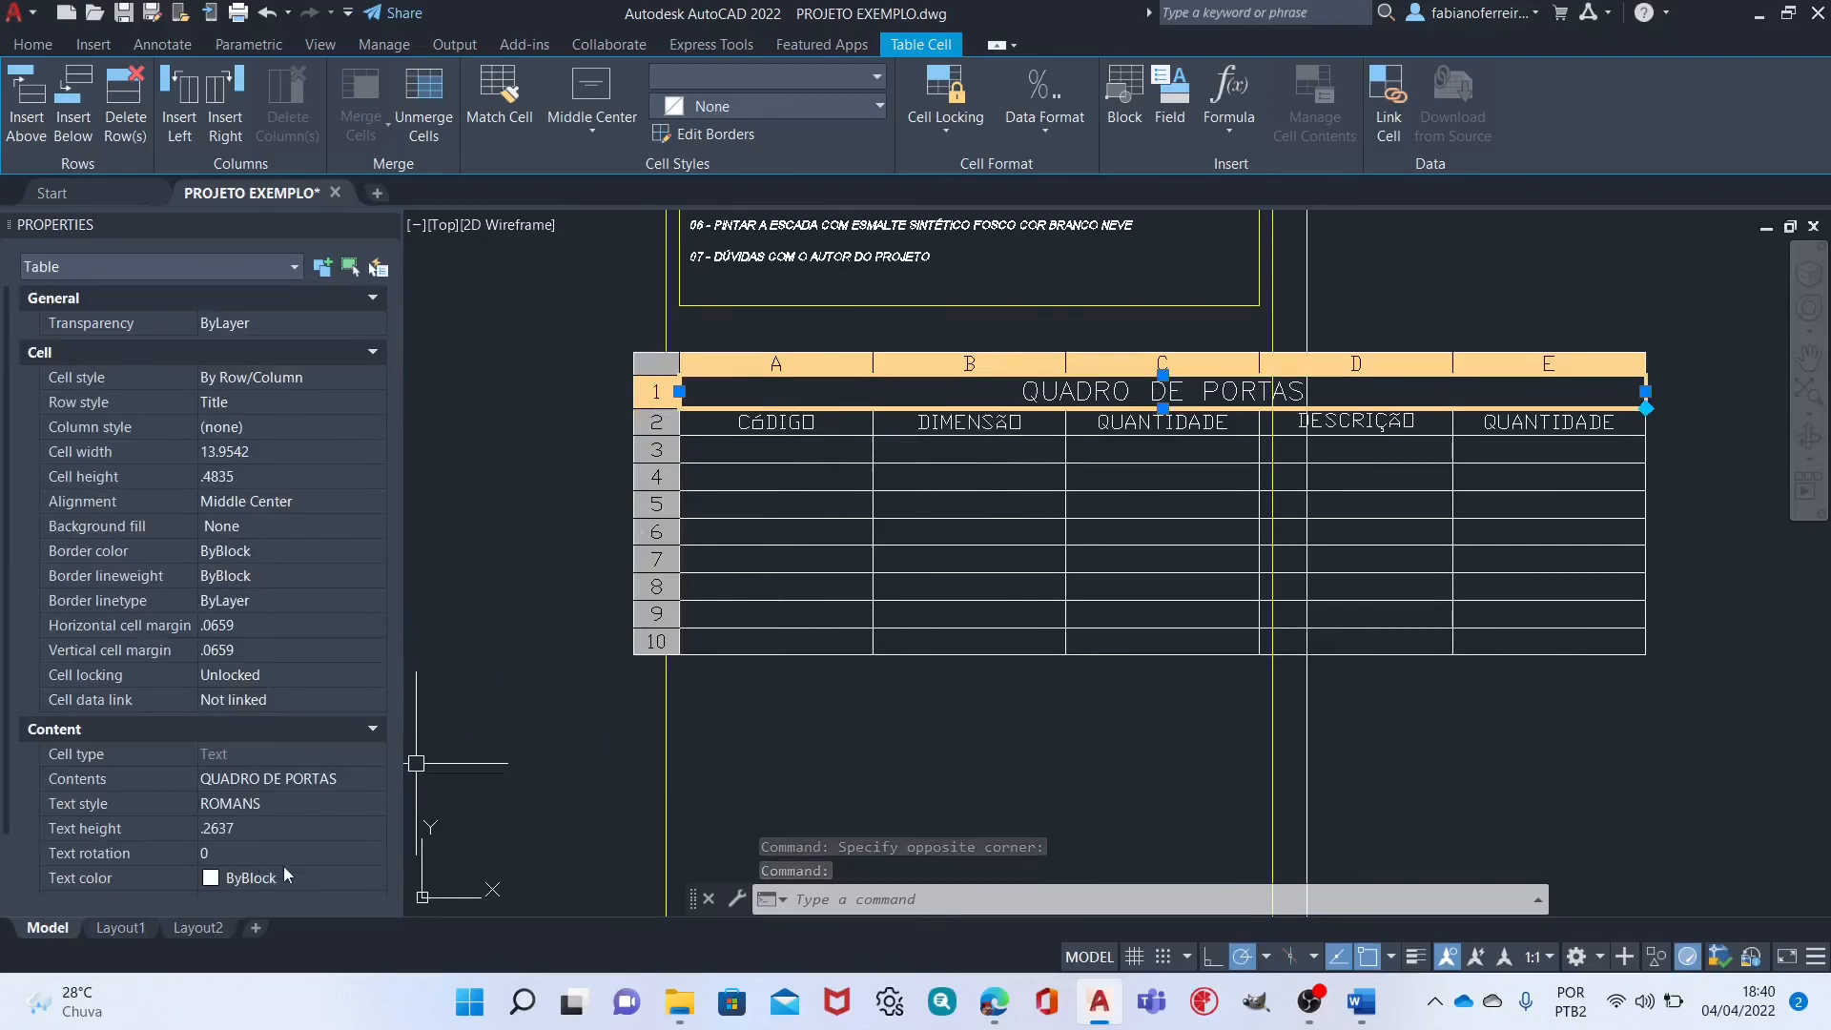
pyautogui.click(280, 875)
pyautogui.click(267, 761)
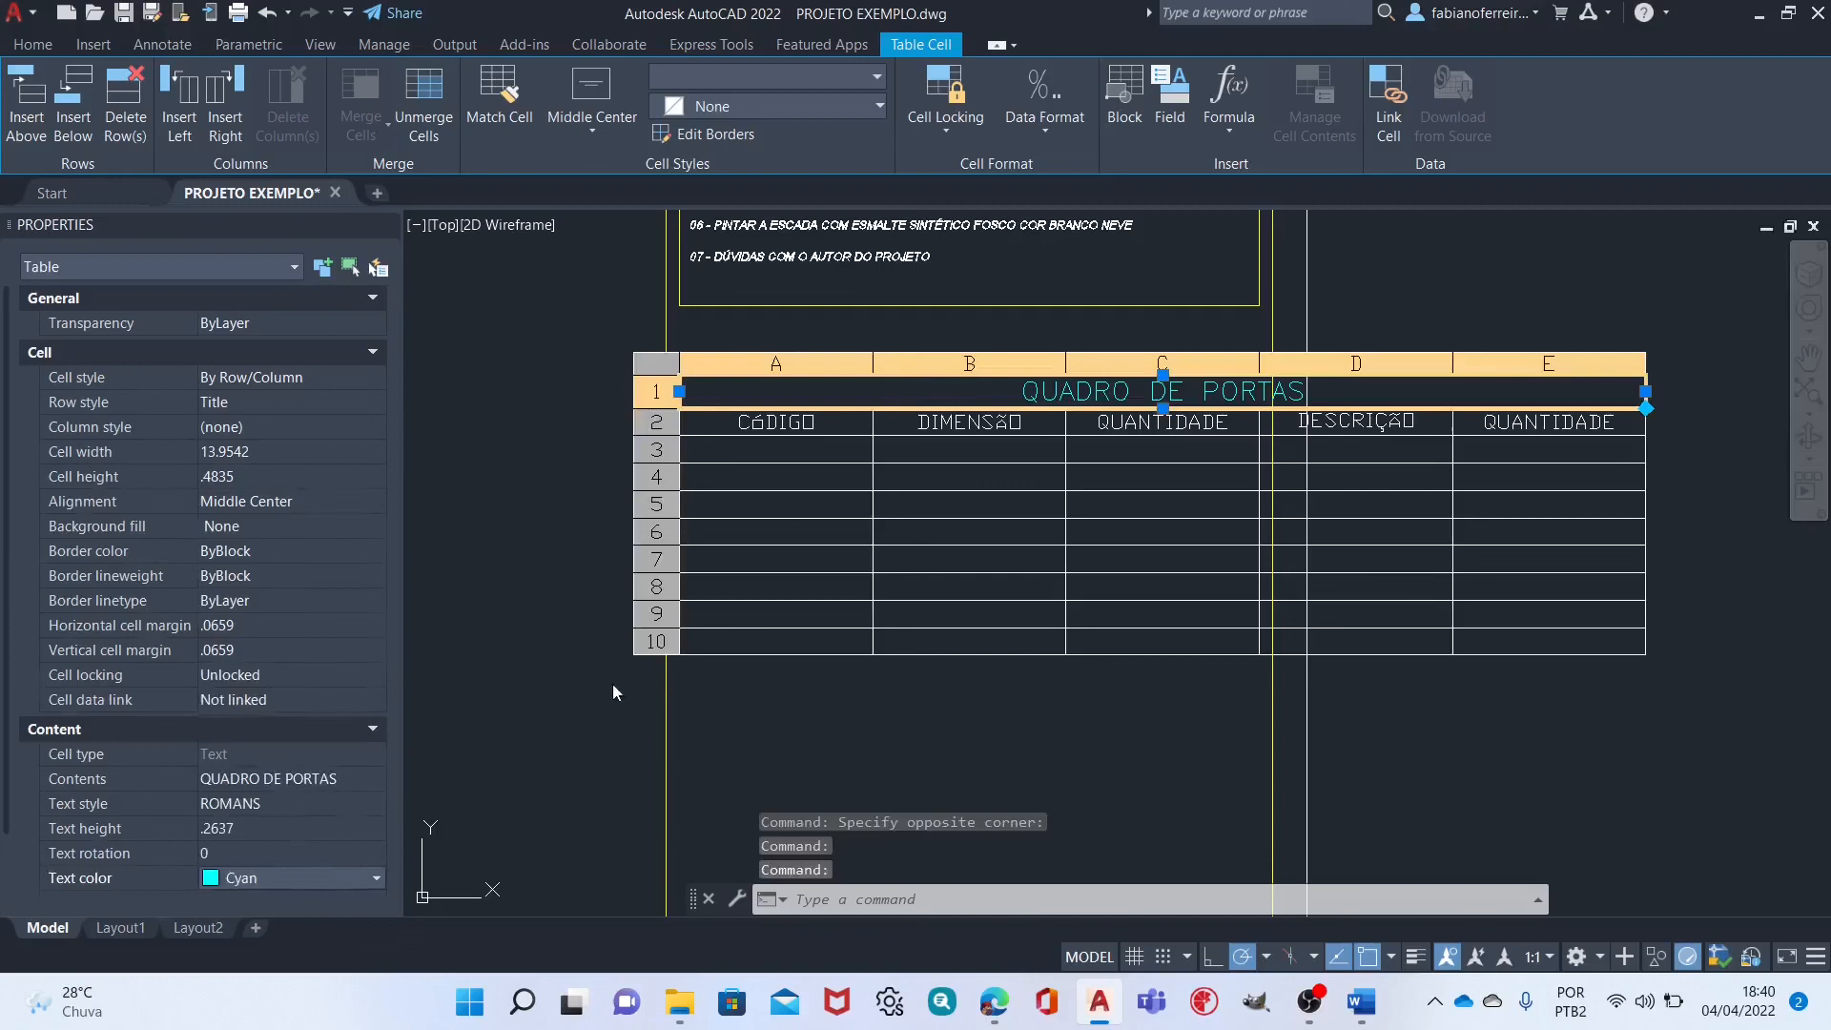
pyautogui.press('Escape')
pyautogui.press('Escape')
pyautogui.press('Escape')
# Examine the finished QUADRO DE ÁREAS table on the neighbouring sheet, from its title and headers to the total rows.
pyautogui.scroll(-4, 1144, 481)
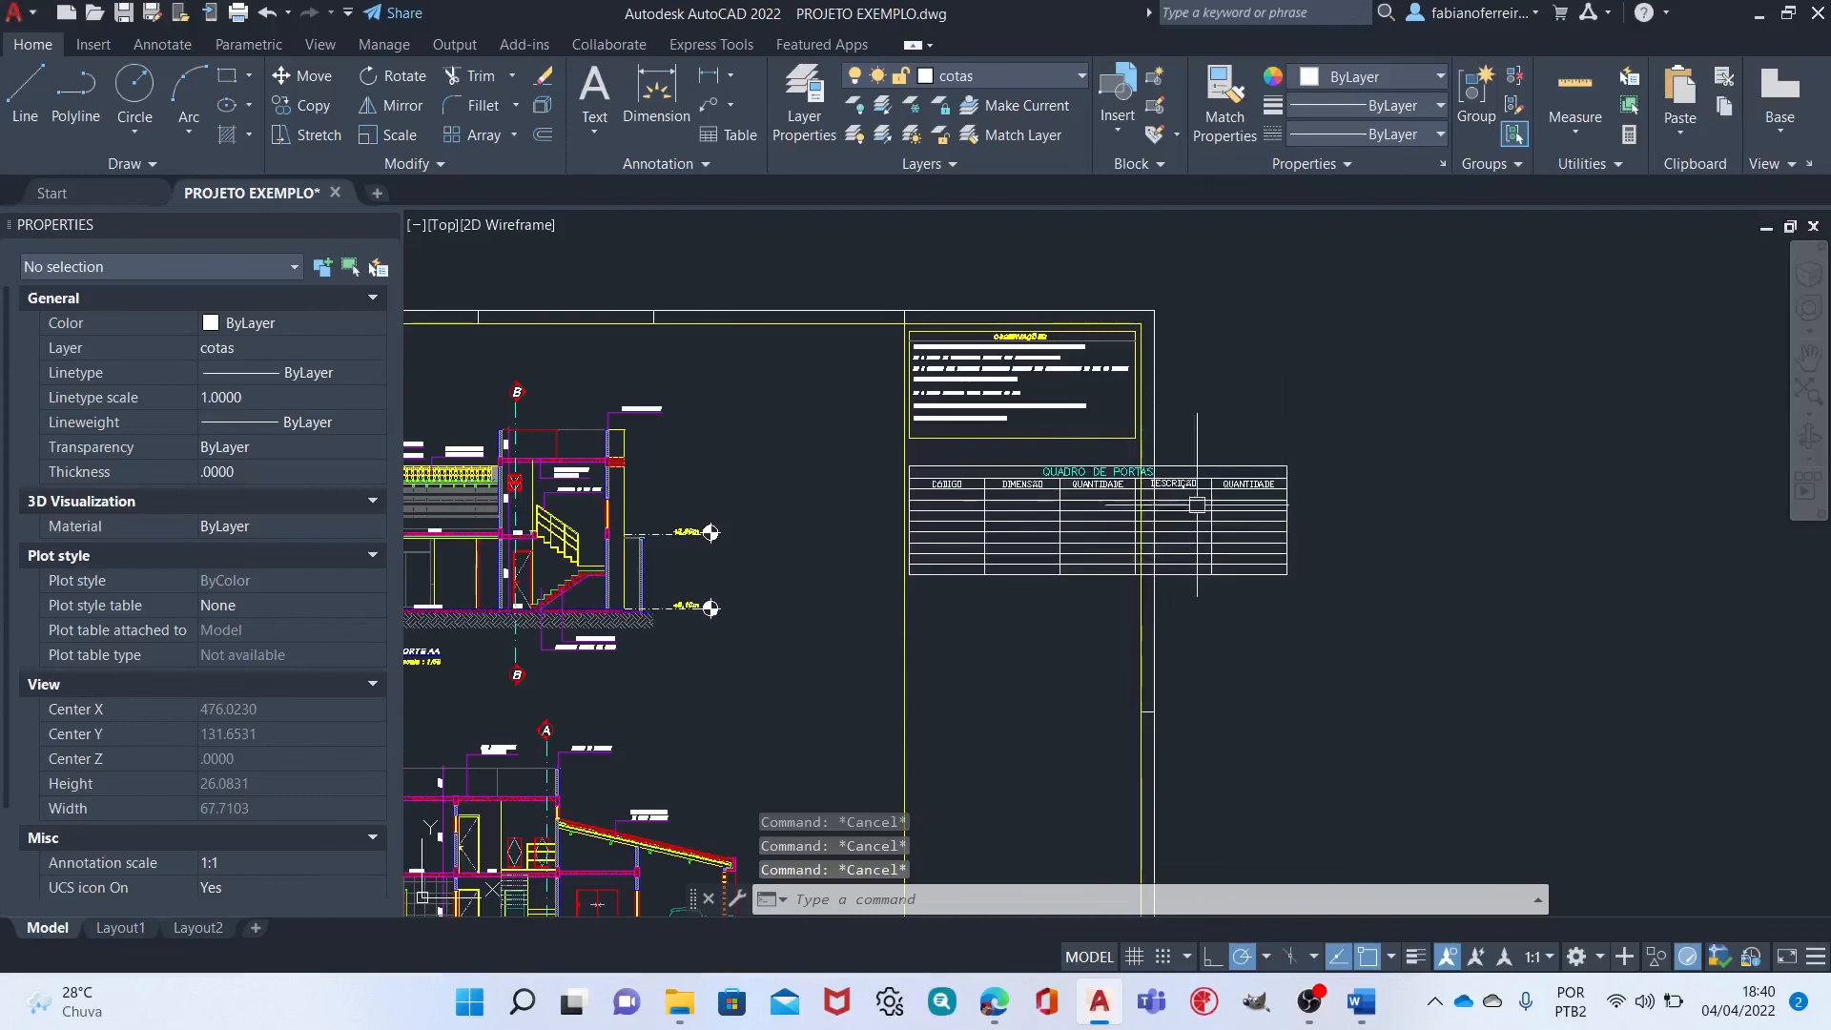
pyautogui.scroll(-3, 1307, 458)
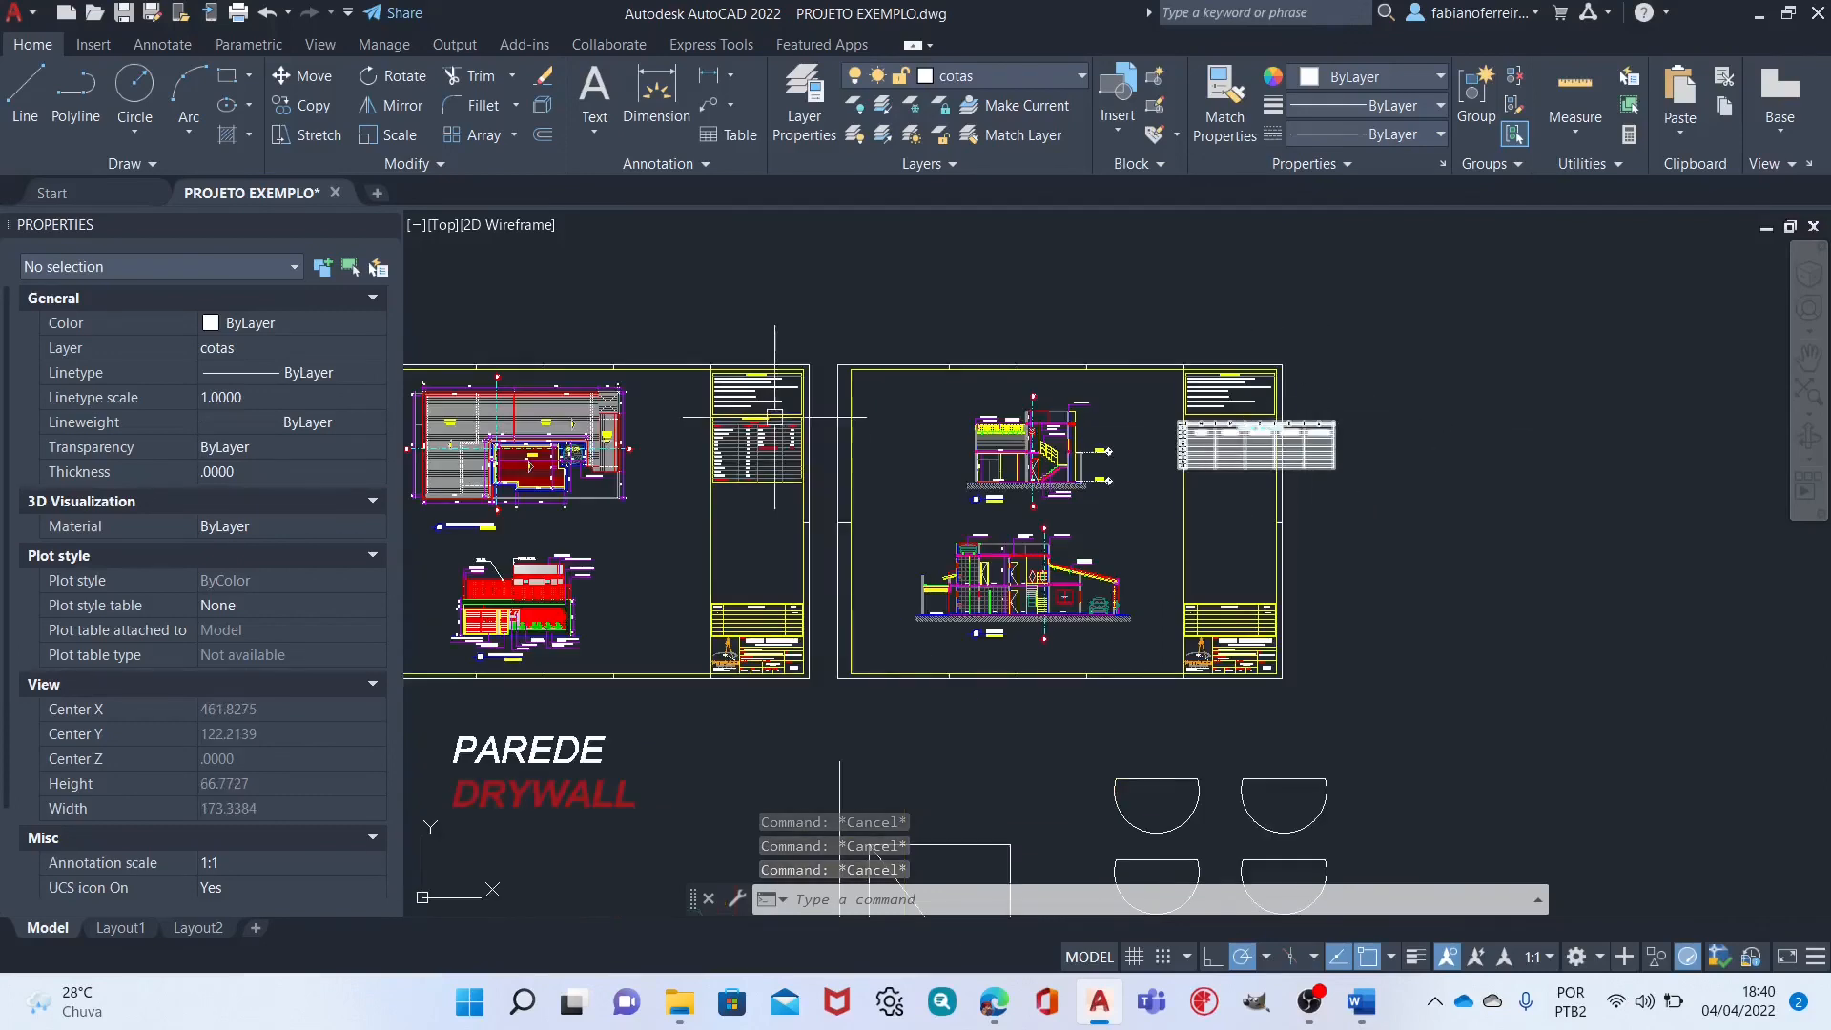
pyautogui.scroll(5, 672, 435)
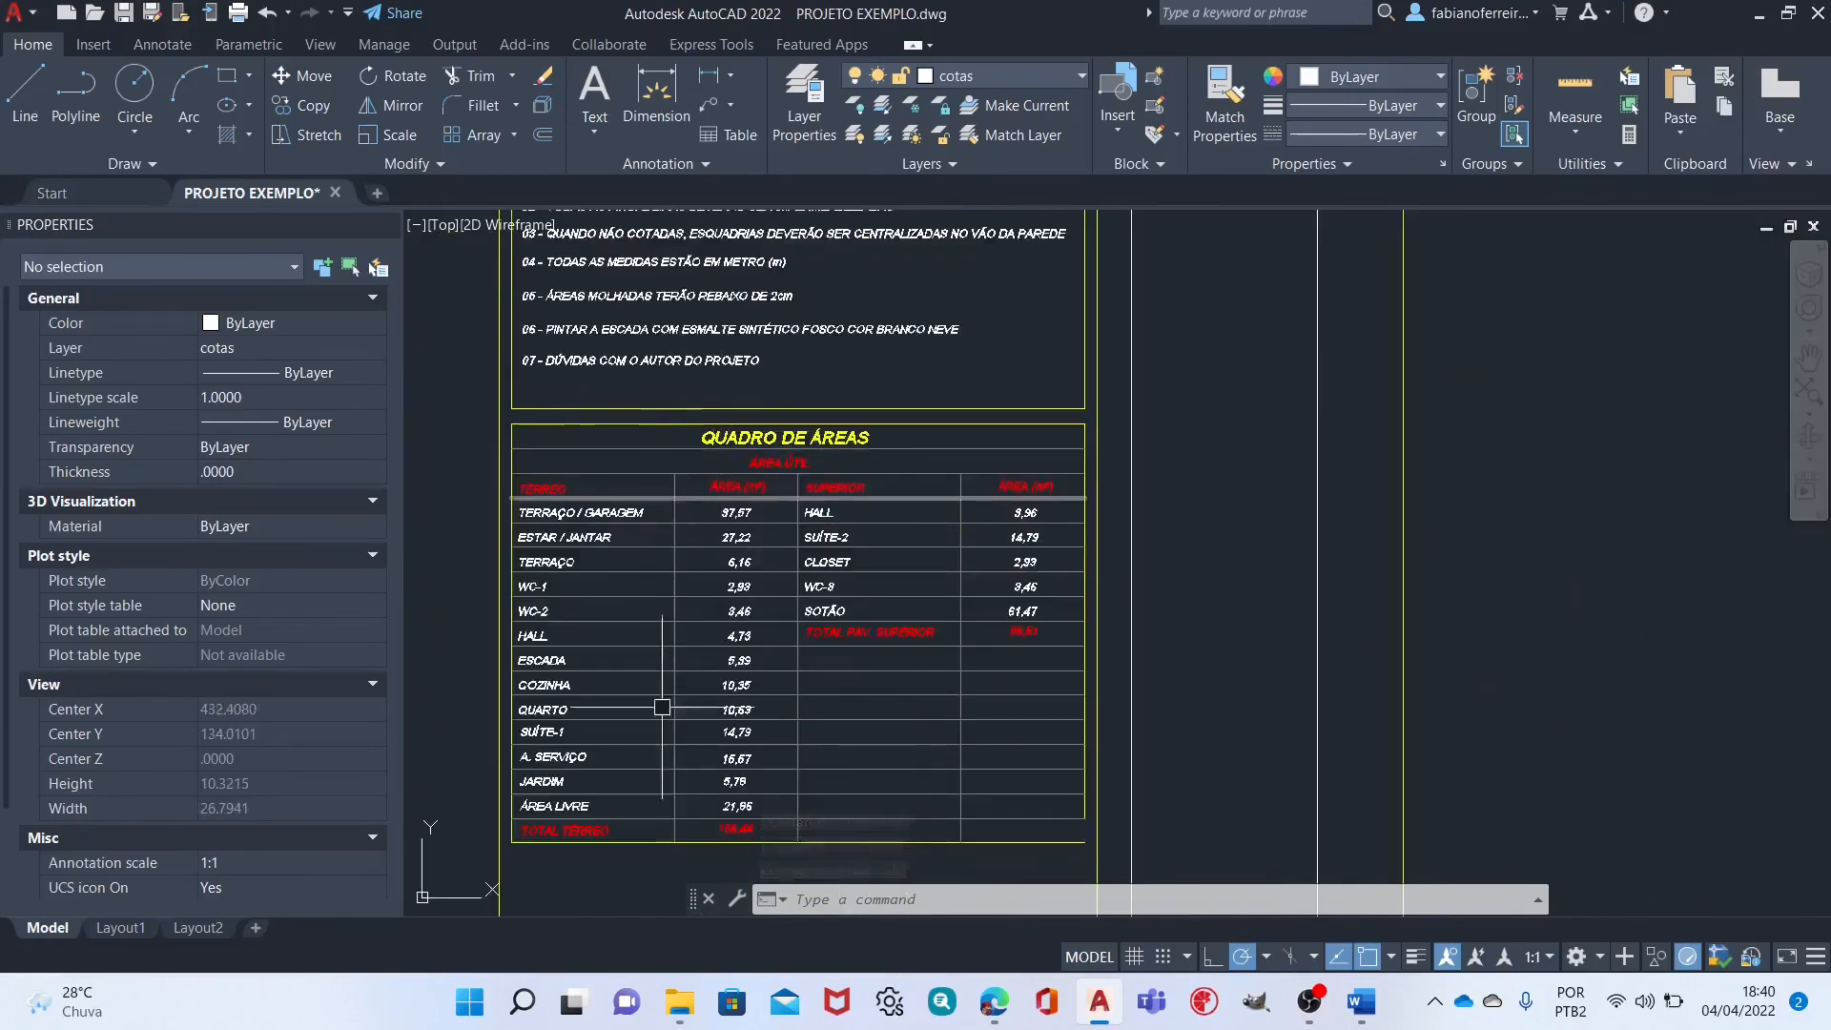
pyautogui.scroll(2, 628, 584)
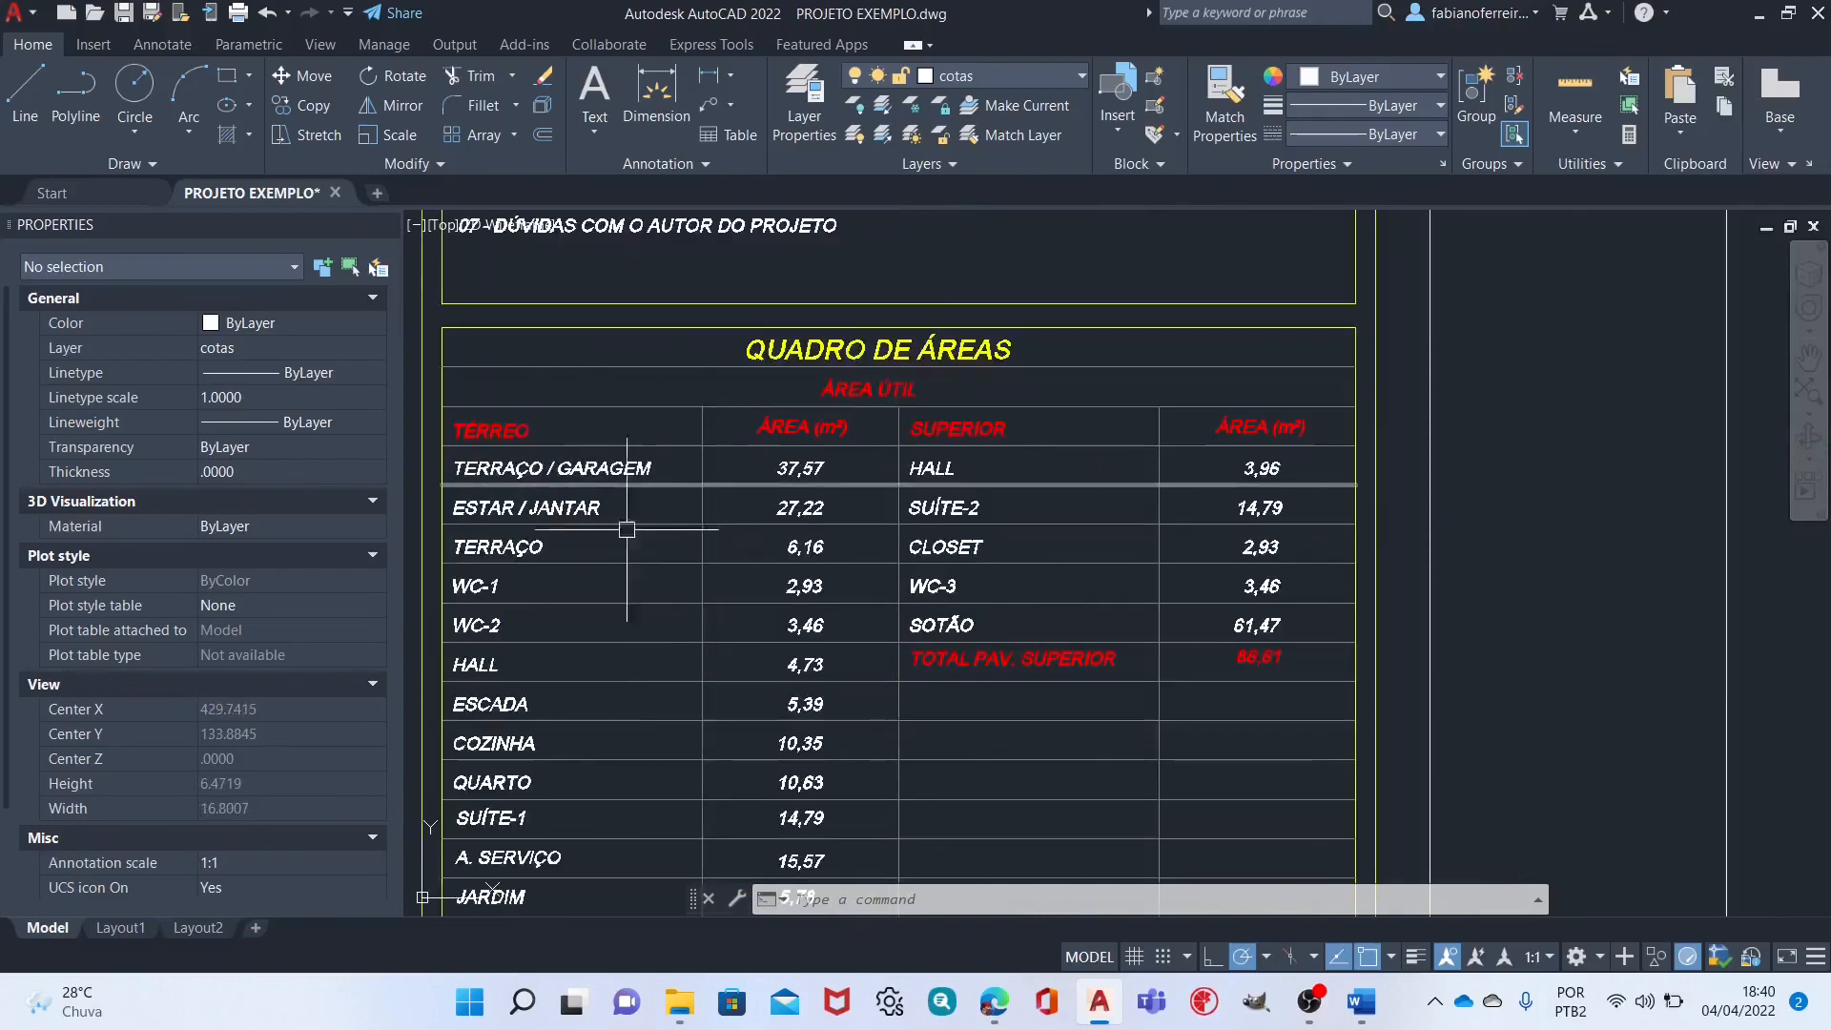
pyautogui.moveTo(635, 858); pyautogui.dragTo(679, 536, button='middle')
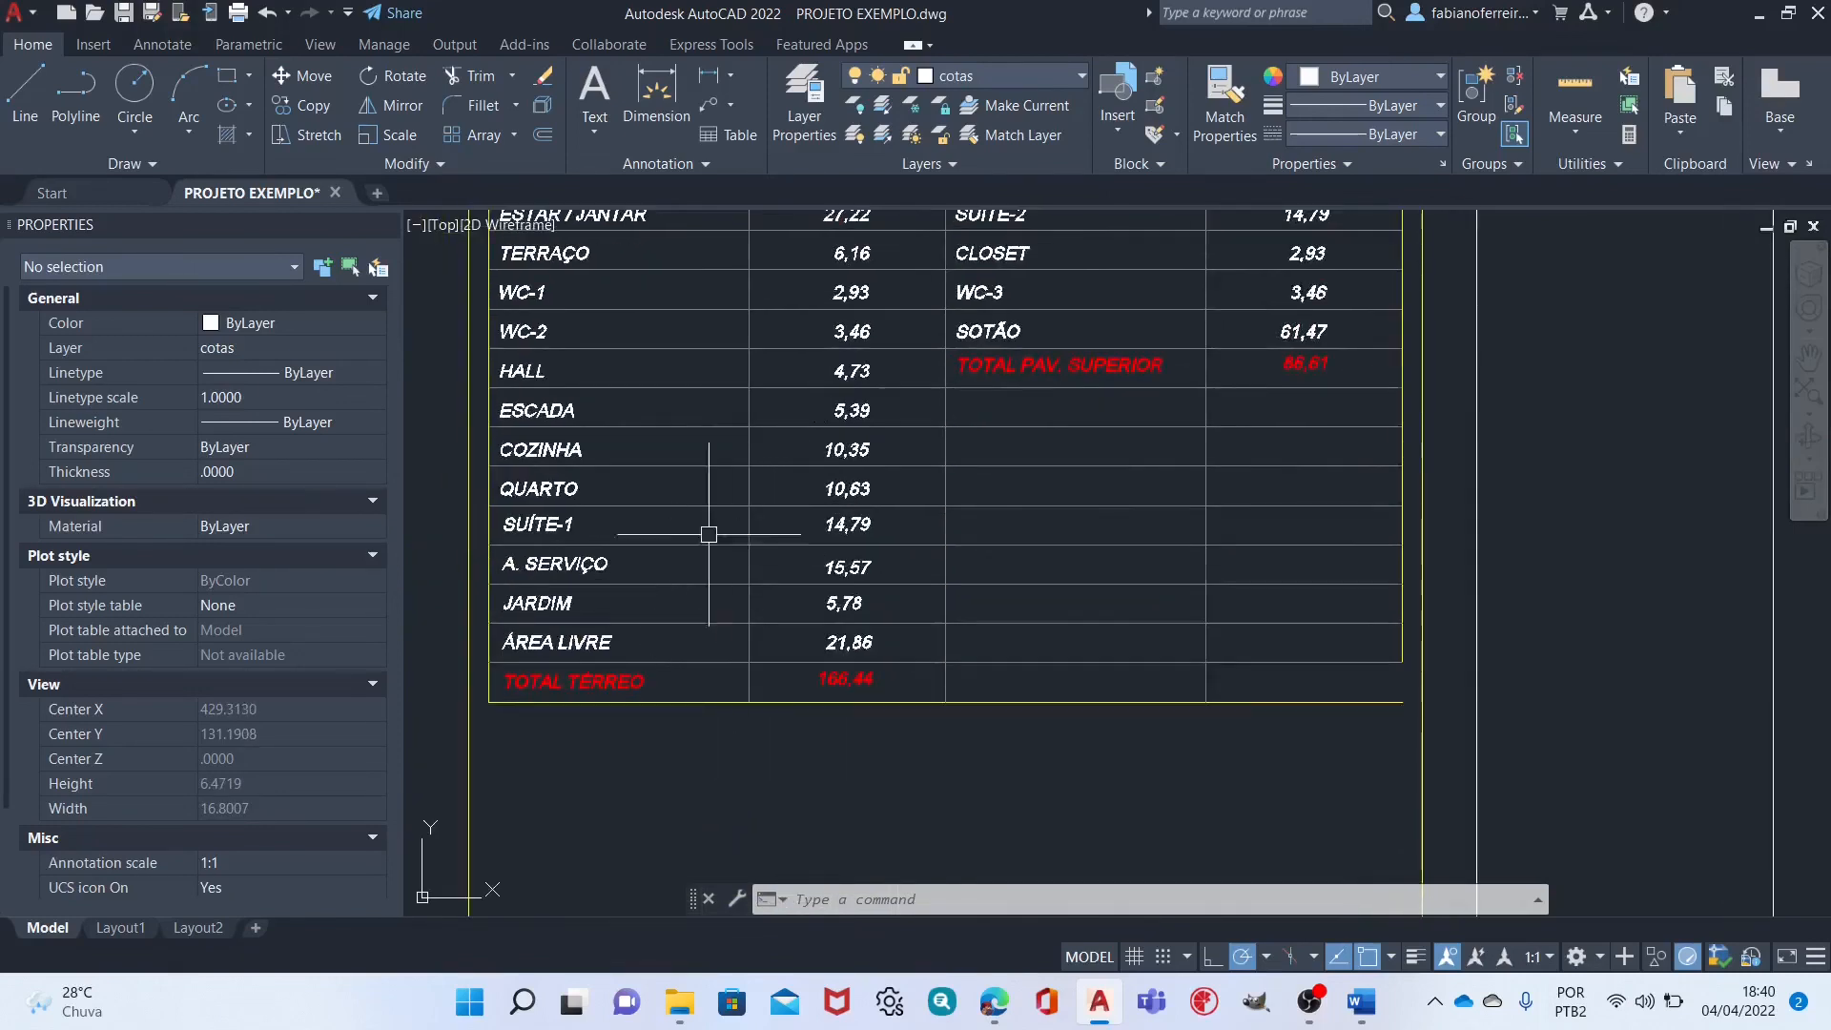
pyautogui.moveTo(875, 397); pyautogui.dragTo(820, 619, button='middle')
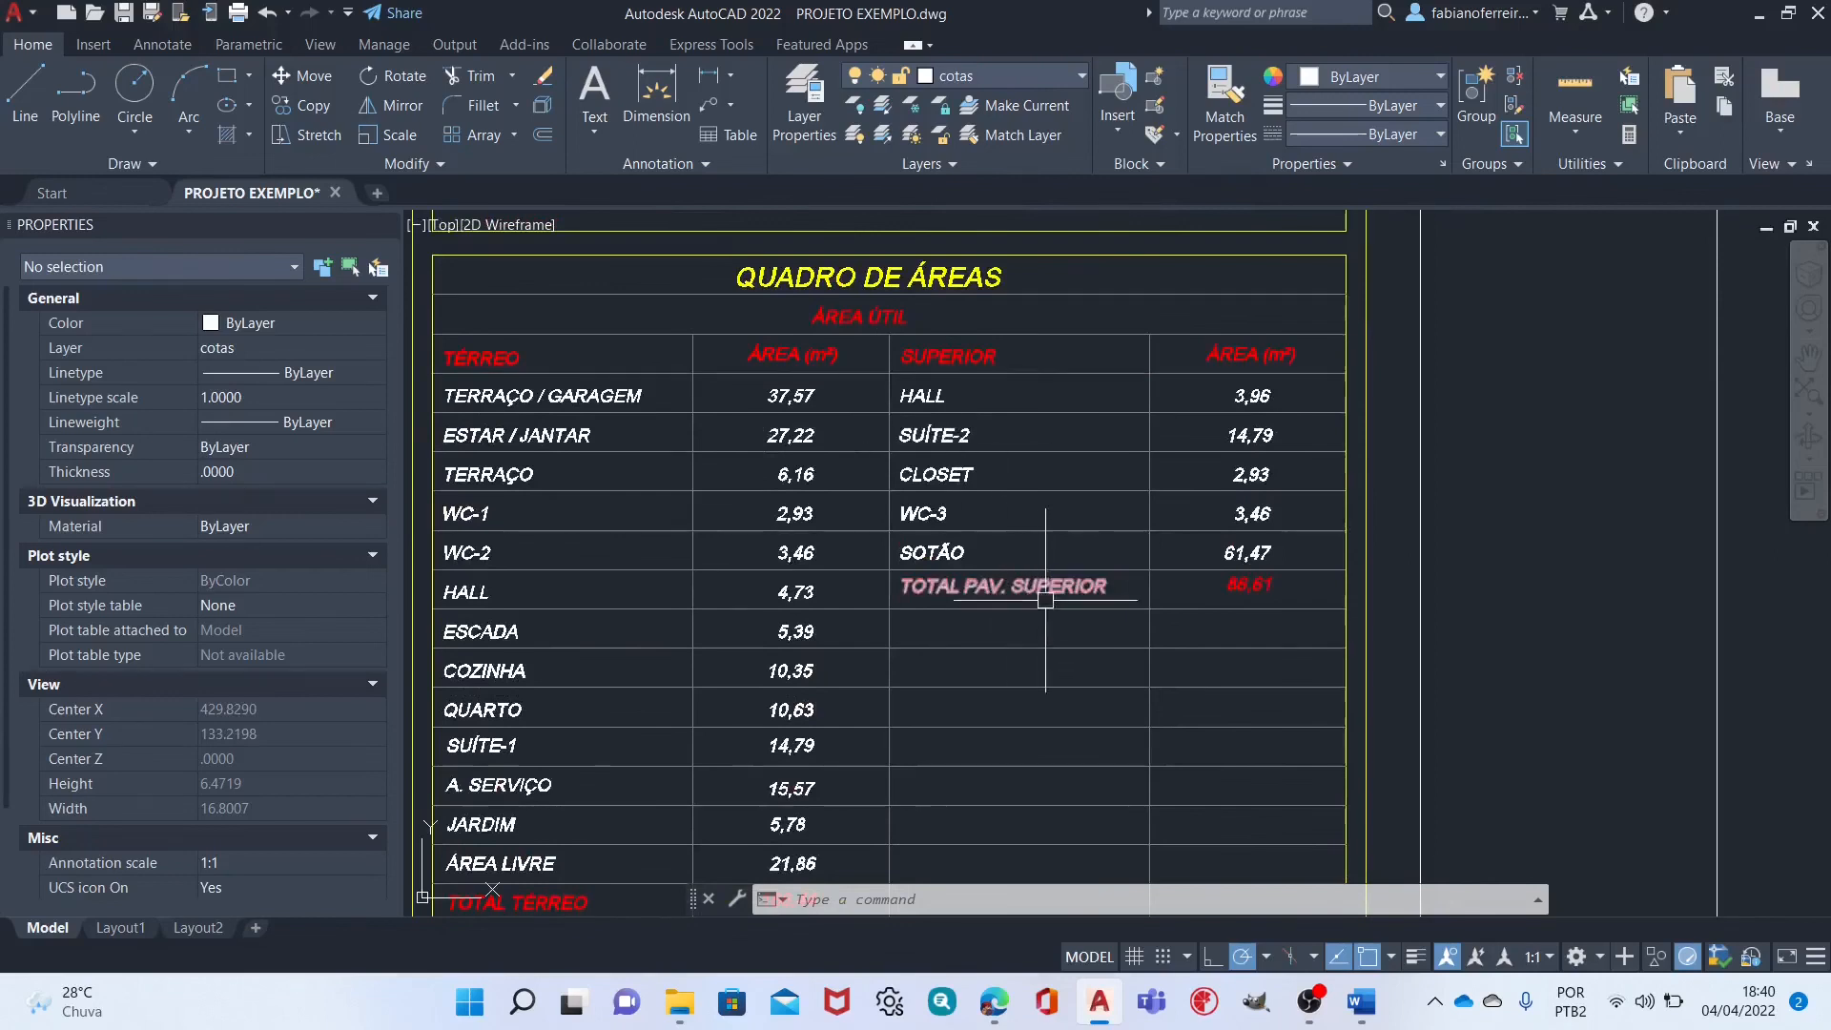
pyautogui.scroll(-6, 712, 411)
pyautogui.scroll(6, 712, 411)
pyautogui.scroll(-5, 712, 411)
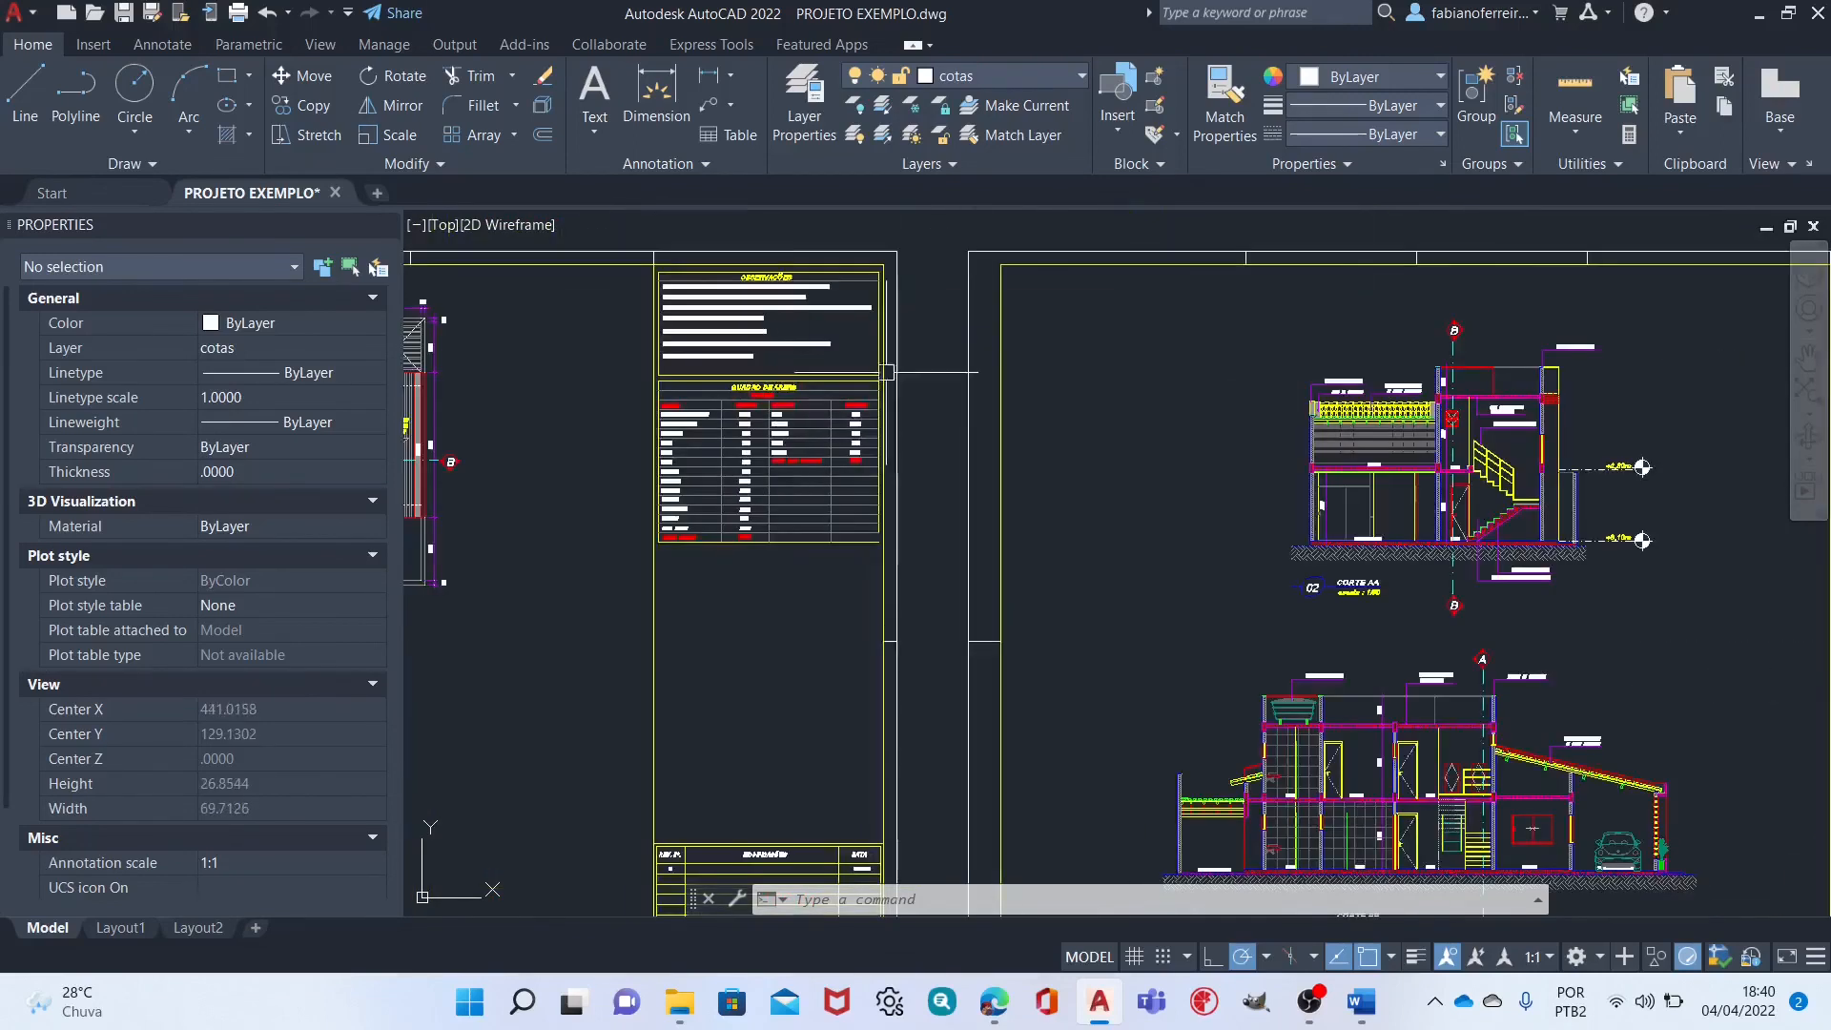
# Erase the whole QUADRO DE PORTAS table from below the observations box.
pyautogui.scroll(3, 846, 405)
pyautogui.scroll(-3, 846, 405)
pyautogui.scroll(7, 923, 572)
pyautogui.moveTo(1011, 290); pyautogui.dragTo(964, 553, button='middle')
pyautogui.click(1336, 261)
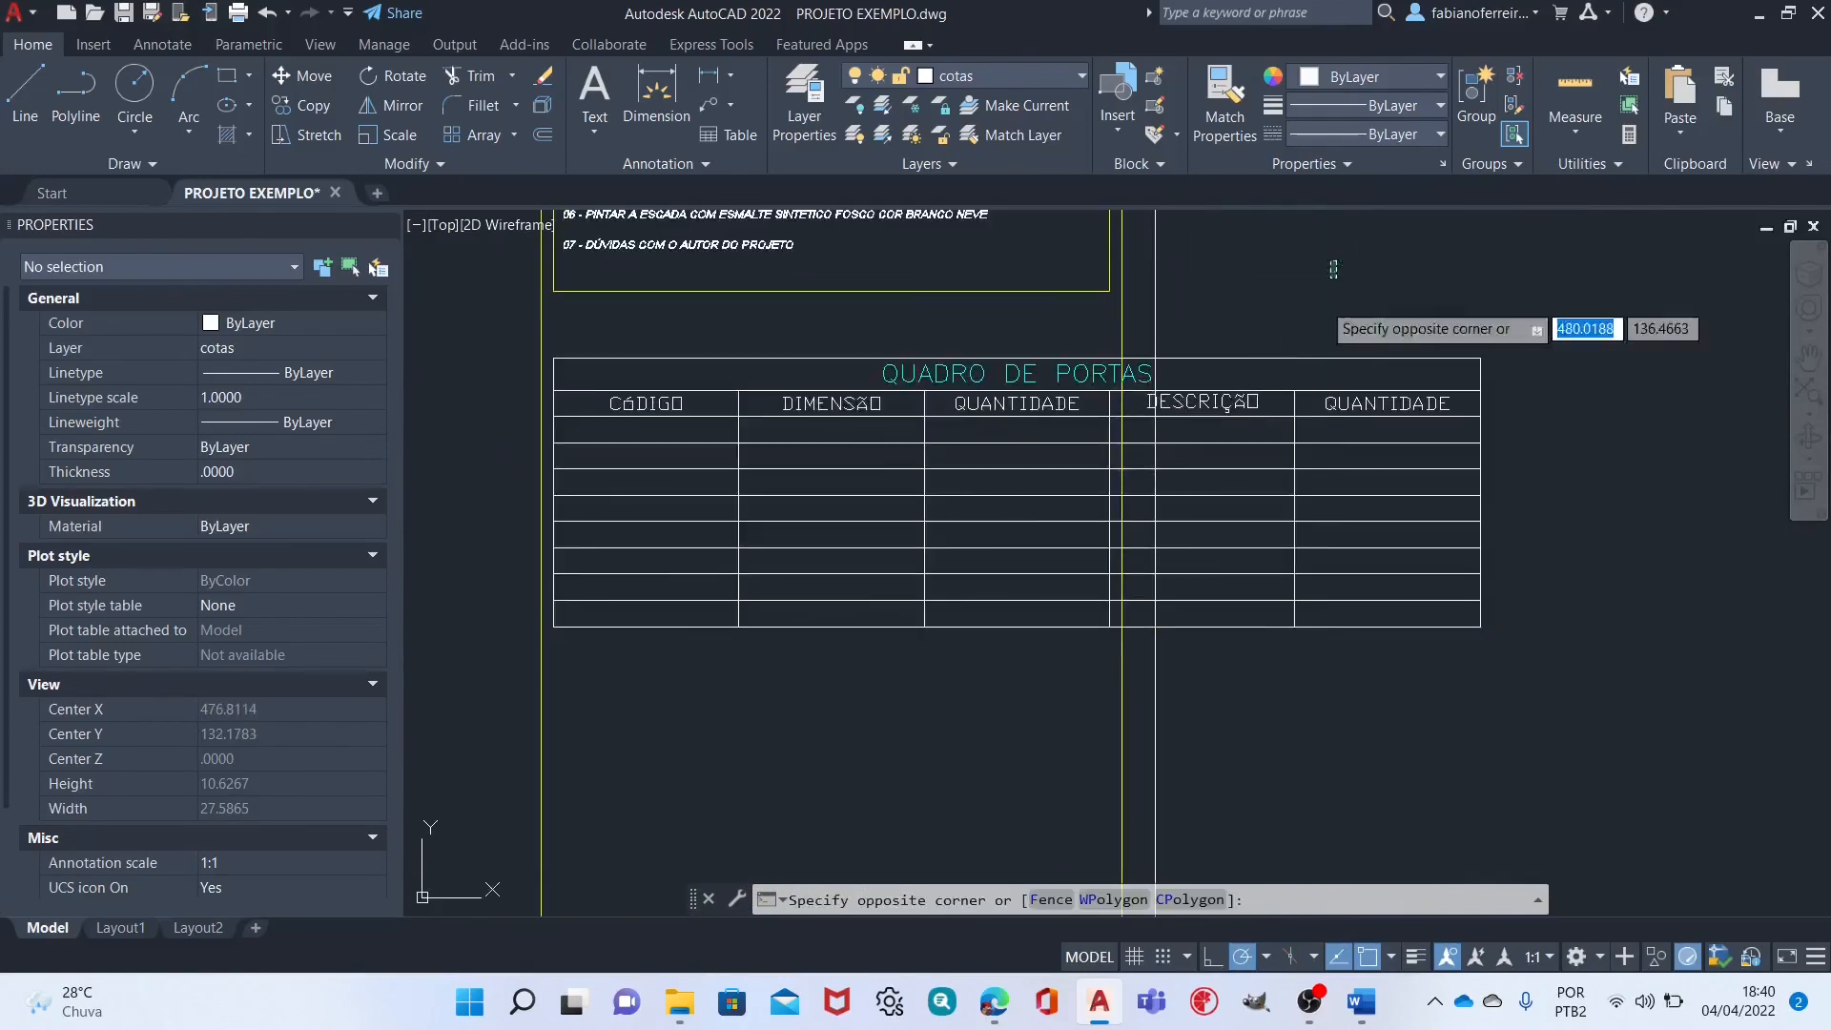
pyautogui.click(1221, 453)
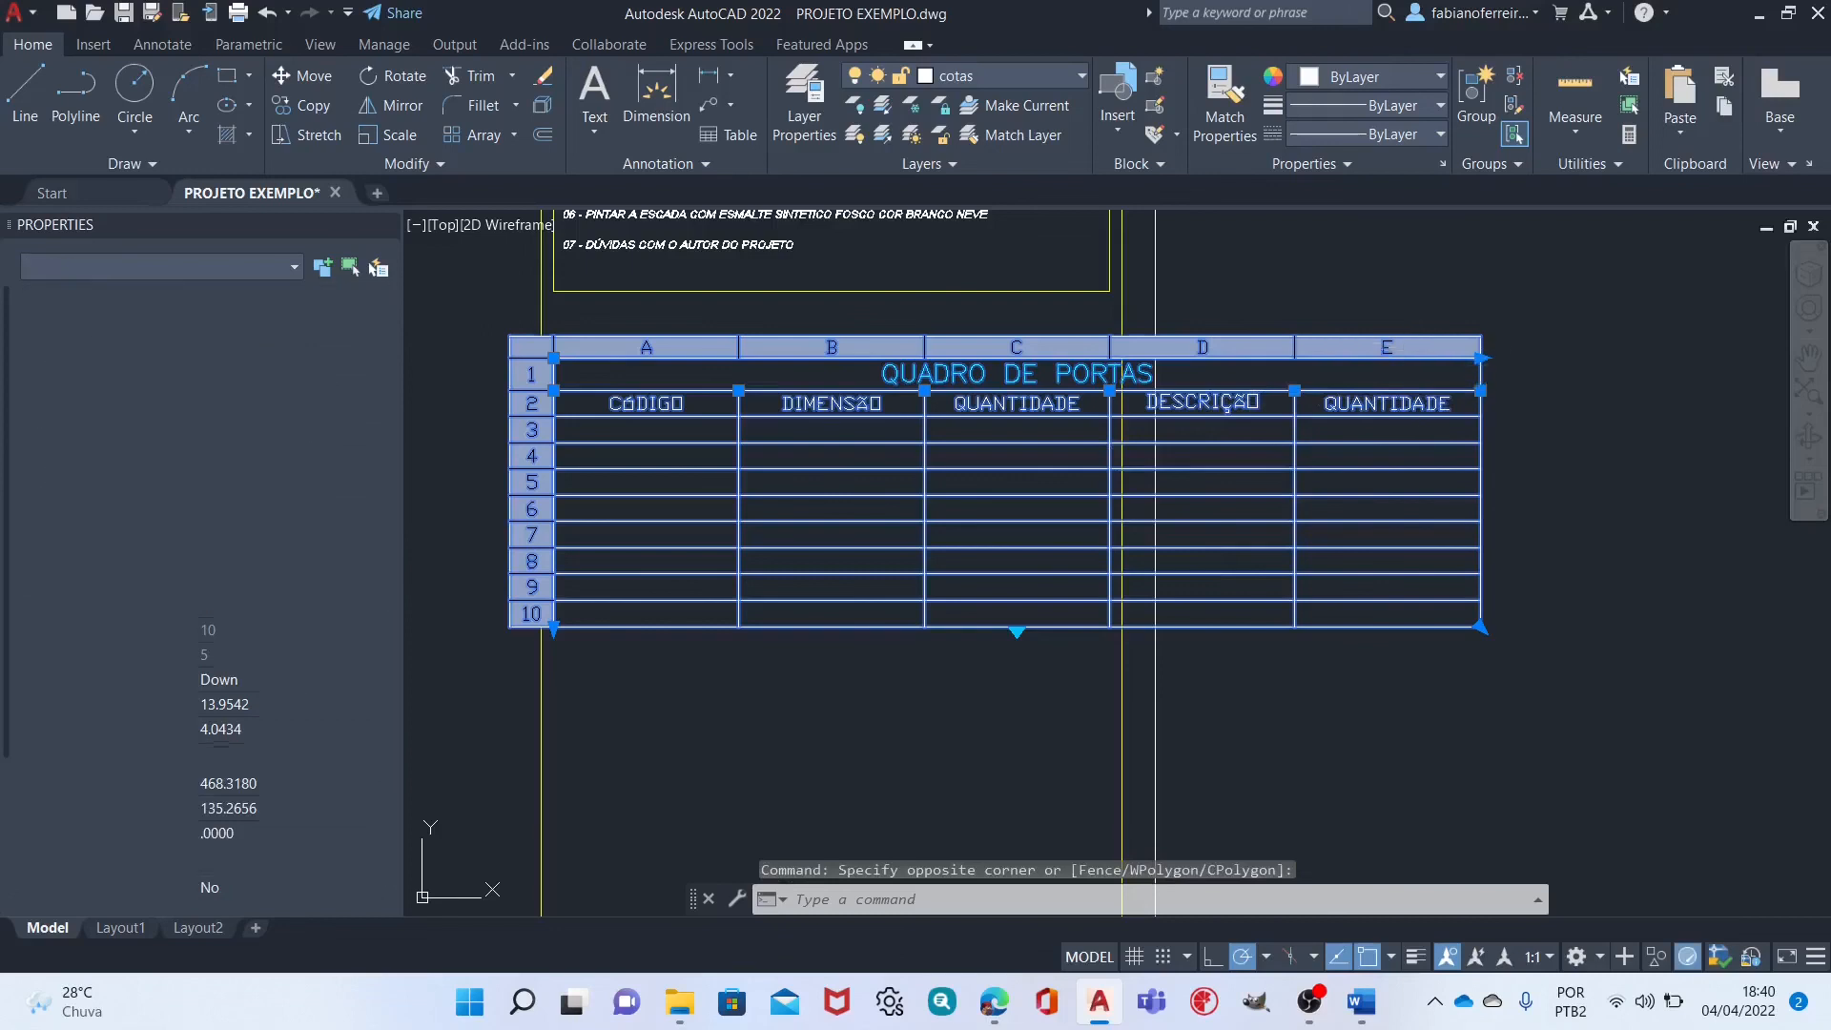
pyautogui.write('e')
pyautogui.press('Return')
pyautogui.scroll(-4, 695, 490)
pyautogui.scroll(-2, 884, 388)
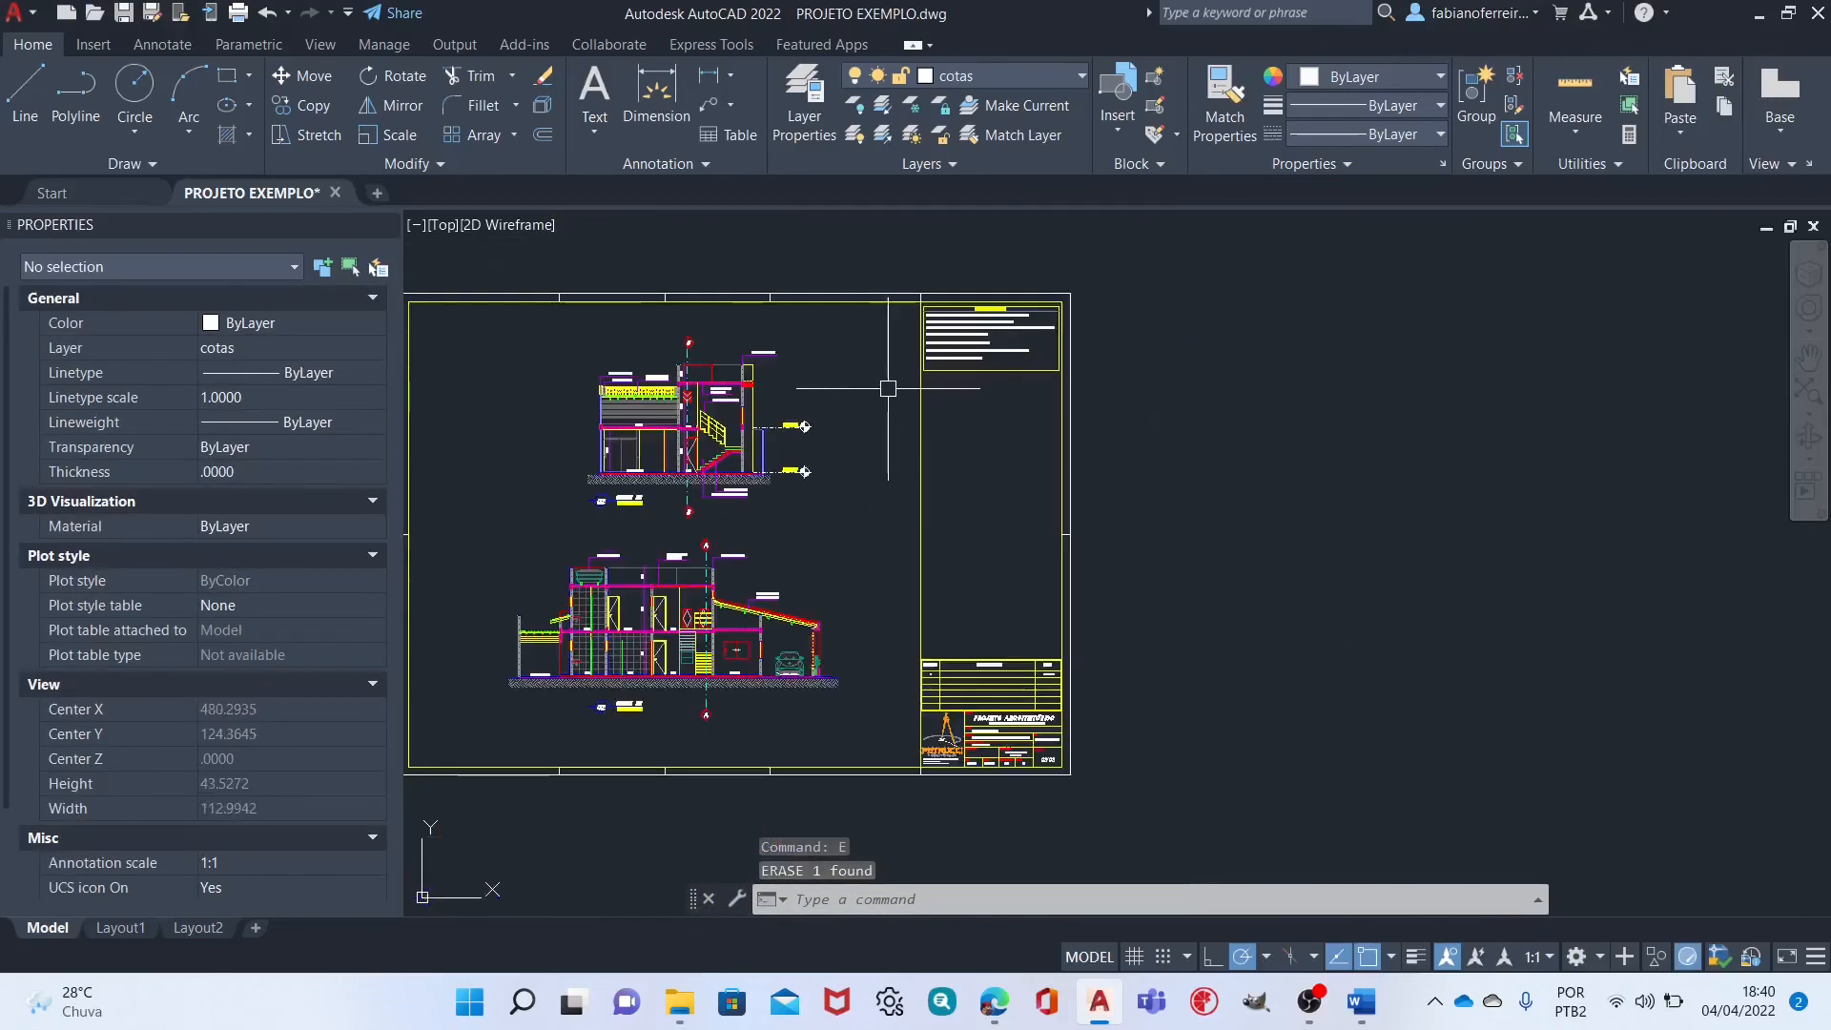
pyautogui.scroll(-2, 922, 391)
pyautogui.moveTo(1002, 687)
pyautogui.mouseDown(button='middle')
pyautogui.moveTo(1203, 447)
pyautogui.moveTo(1261, 458)
pyautogui.mouseUp(button='middle')
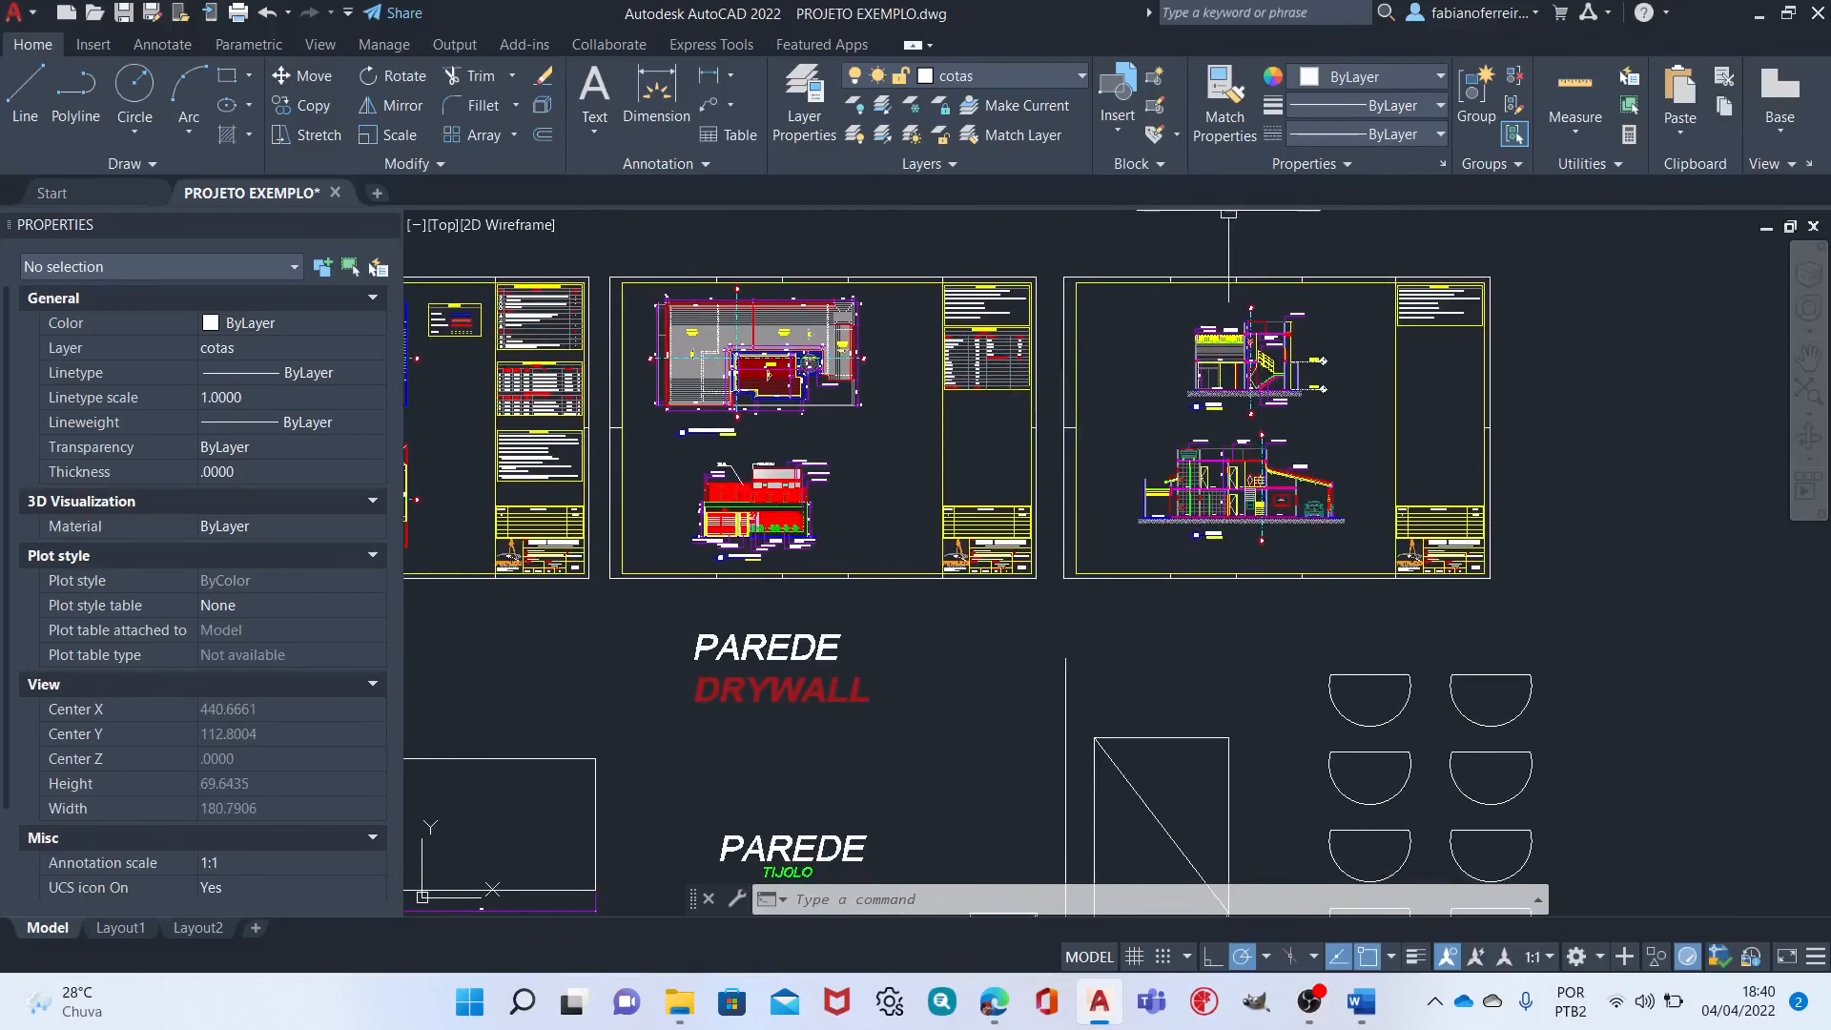
pyautogui.moveTo(920, 658); pyautogui.dragTo(1237, 396, button='middle')
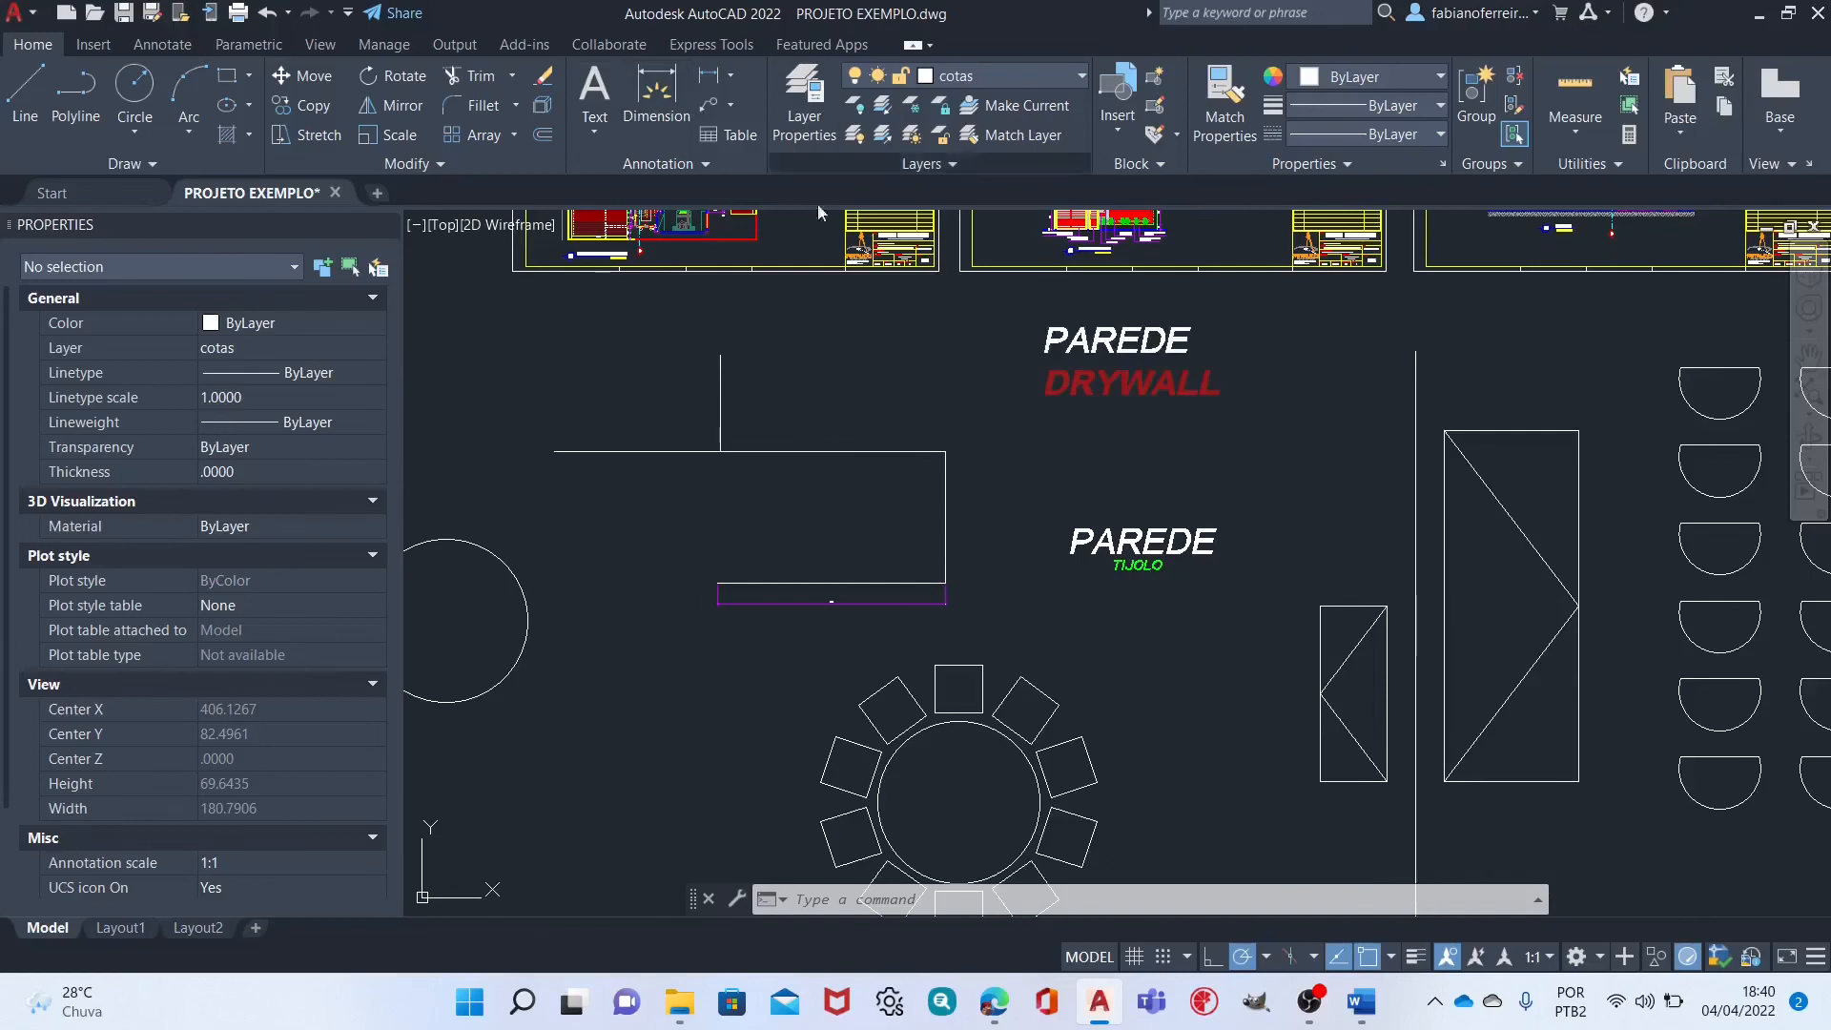
pyautogui.moveTo(935, 704); pyautogui.dragTo(1134, 454, button='middle')
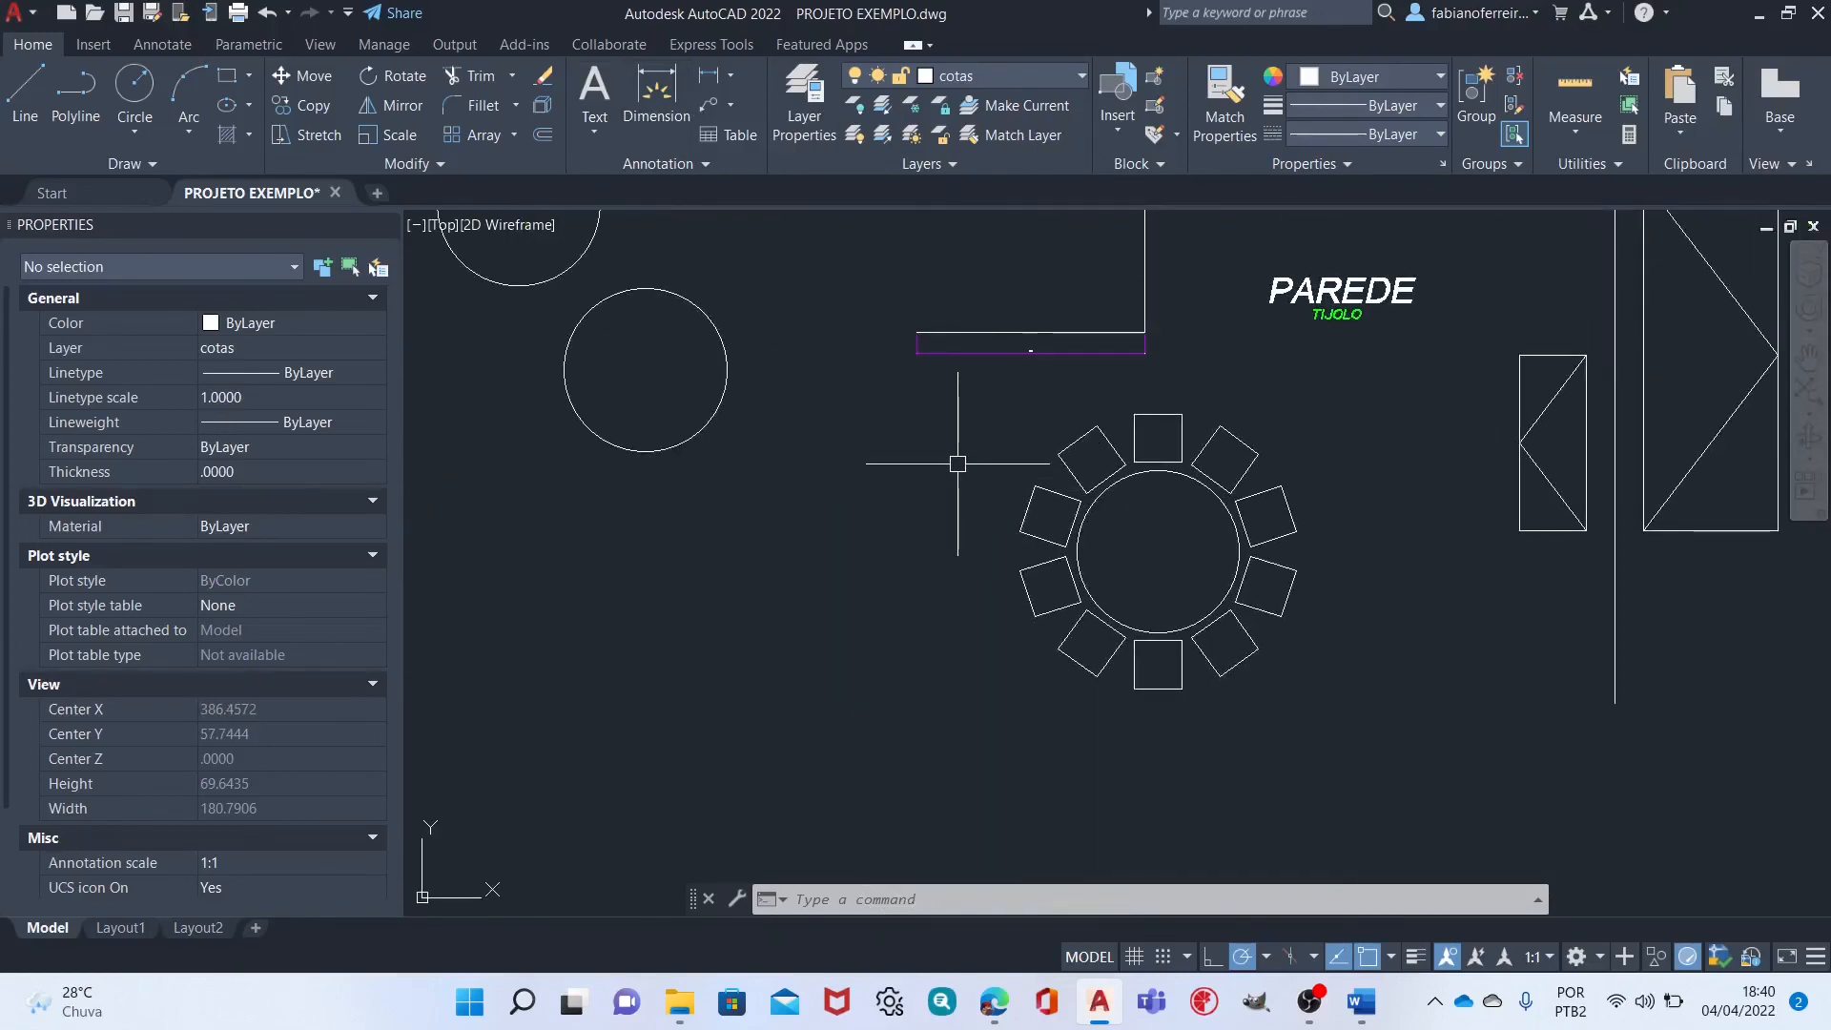